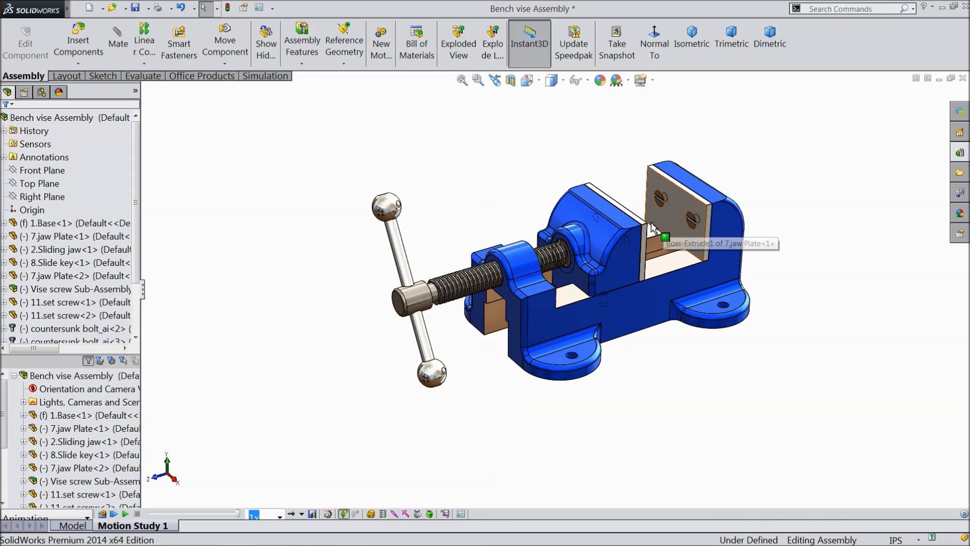
Step: Demonstrate the bench vise's movement by sliding the movable jaw and playing the motion study
mouse_move(642, 226)
mouse_down()
mouse_move(620, 235)
mouse_move(708, 225)
mouse_move(657, 236)
mouse_up()
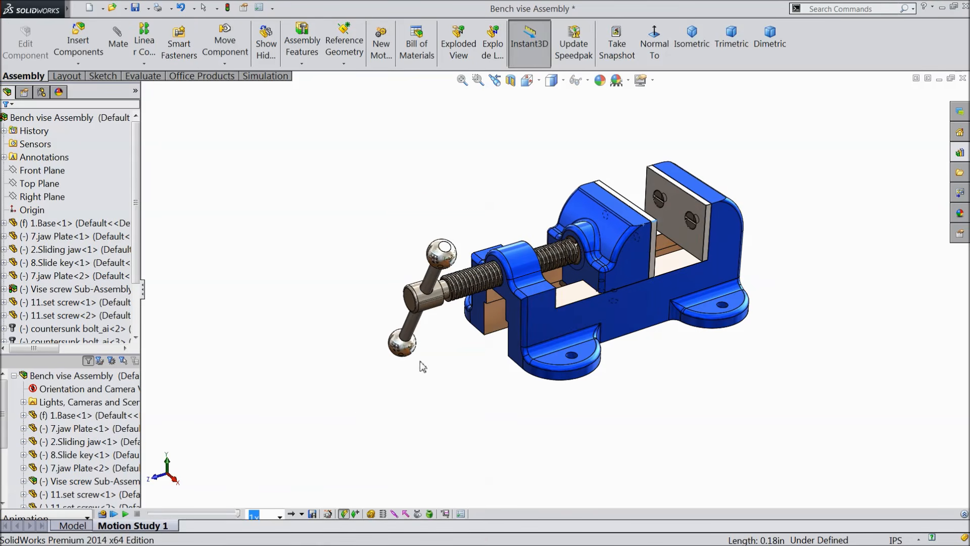
click(126, 514)
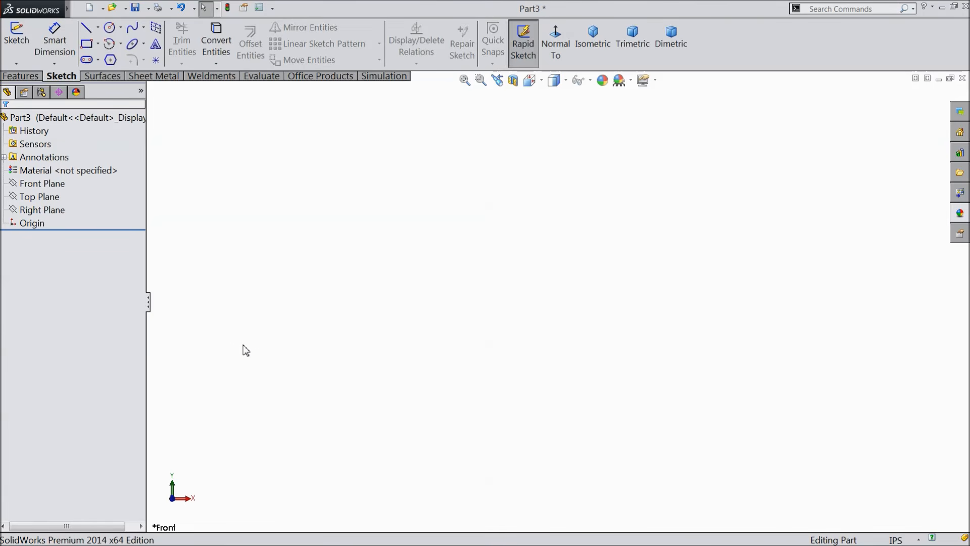
Step: Sketch a corner rectangle about 6.28 in wide on the Front Plane, with its lower edge passing through the origin
click(43, 184)
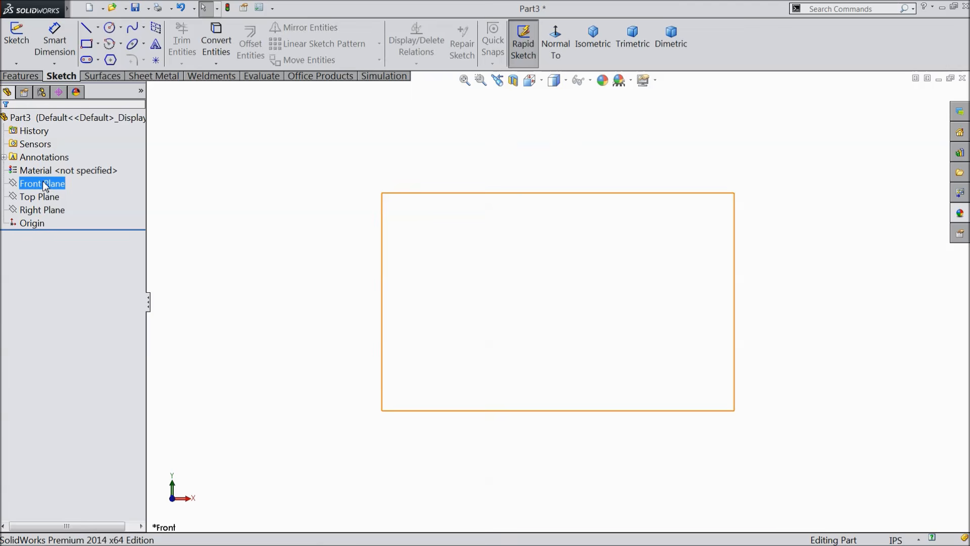
click(51, 169)
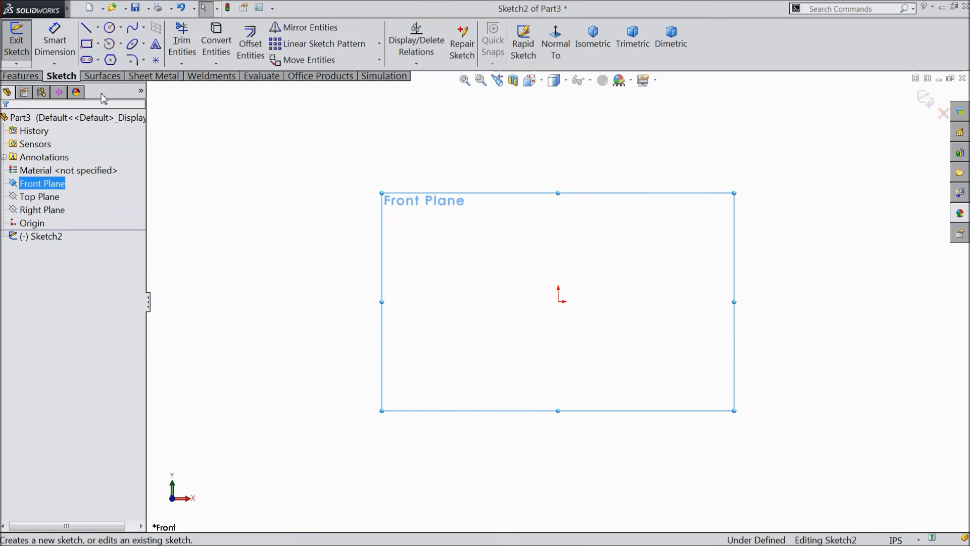
click(87, 44)
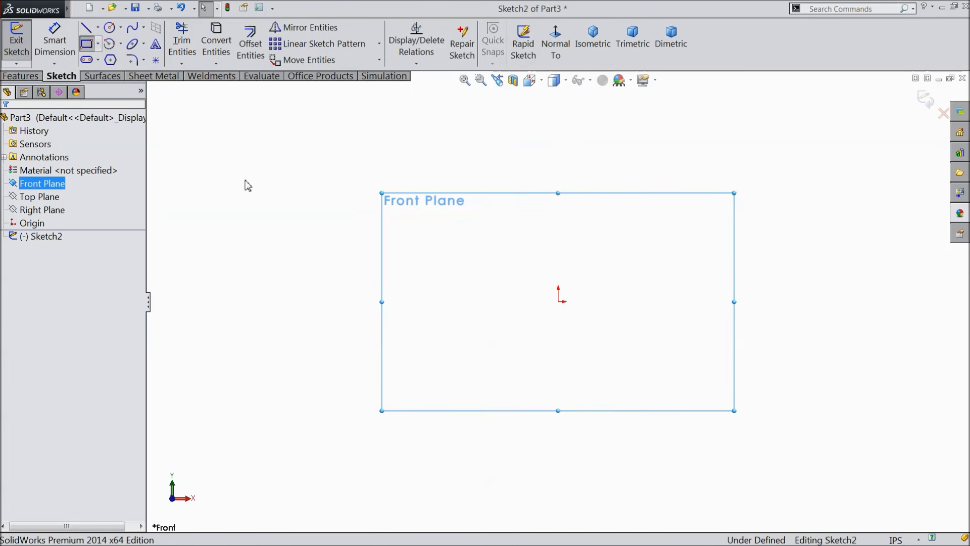
click(458, 303)
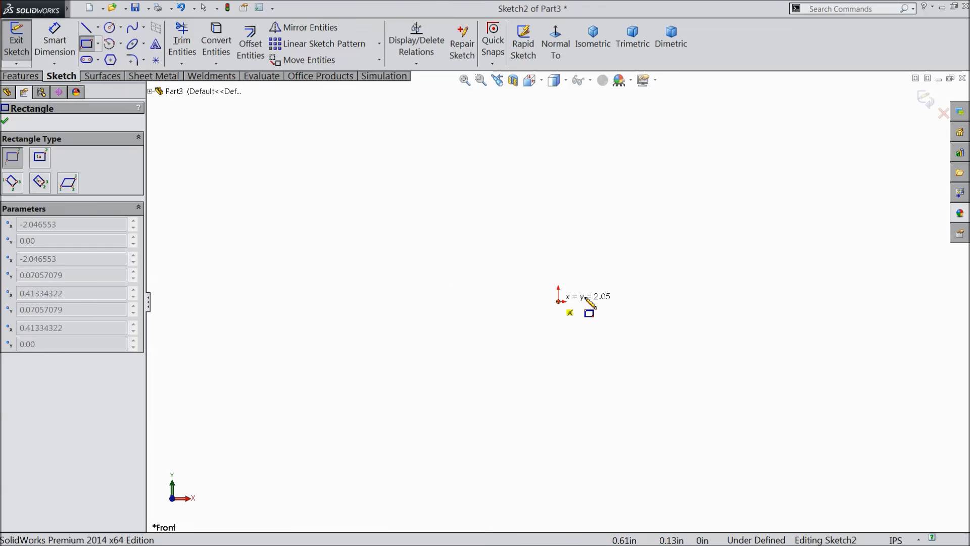
click(771, 142)
right_click(824, 188)
click(827, 126)
scroll(796, 181, down, 3)
scroll(505, 399, up, 1)
Step: Add a midpoint relation between the origin and the rectangle's lower line
click(385, 392)
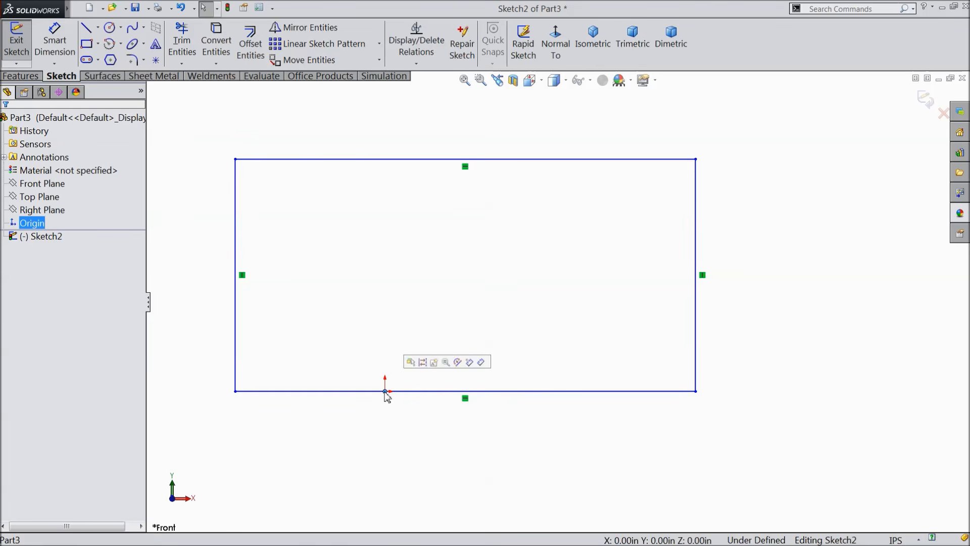
ctrl+click(483, 392)
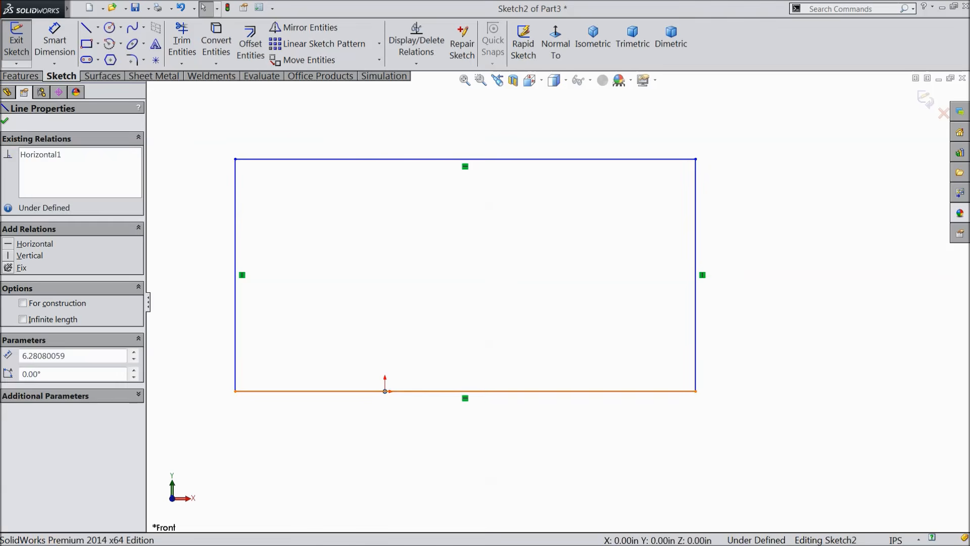
click(508, 347)
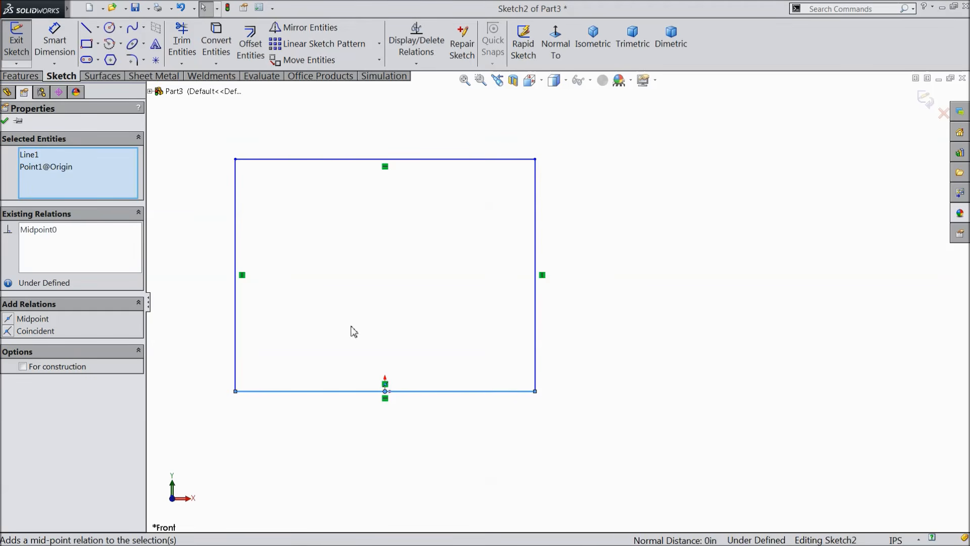
click(6, 120)
Step: Dimension the rectangle's upper line and set its width to 2.75 in
click(63, 46)
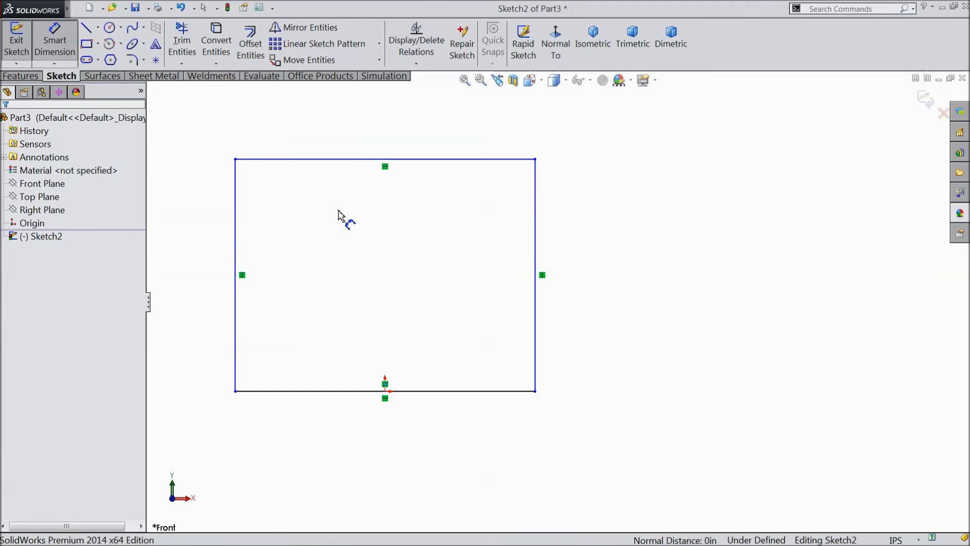
scroll(373, 247, up, 1)
scroll(315, 216, down, 1)
scroll(470, 190, down, 1)
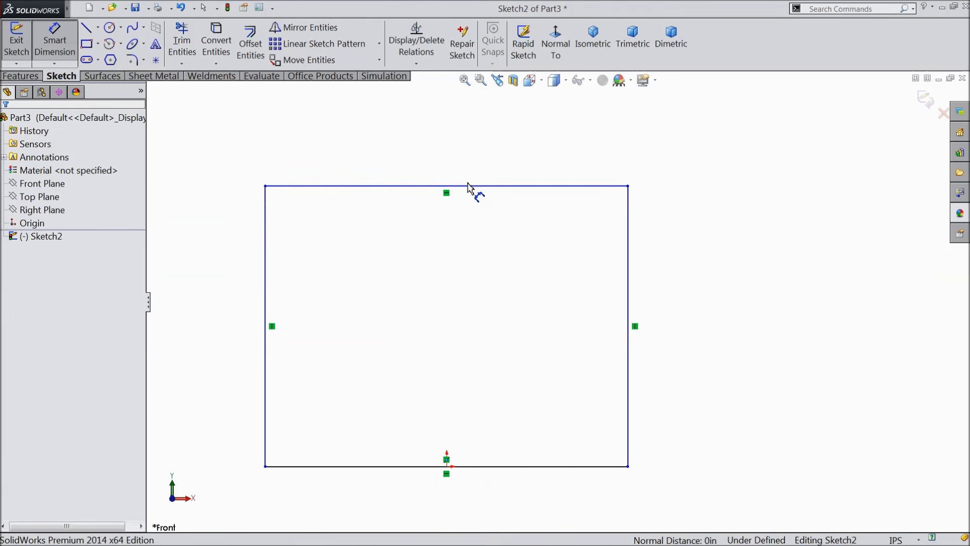
click(465, 187)
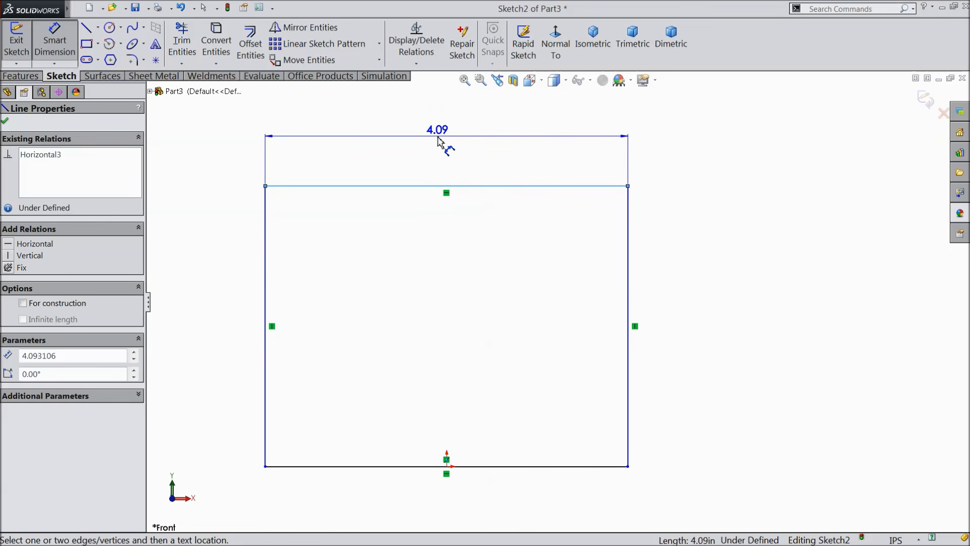
click(438, 143)
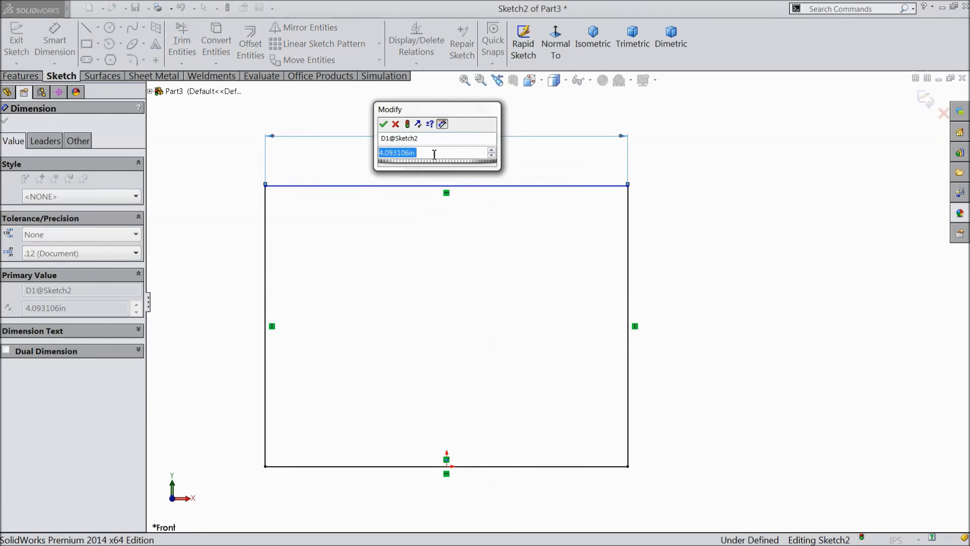
text(2.75)
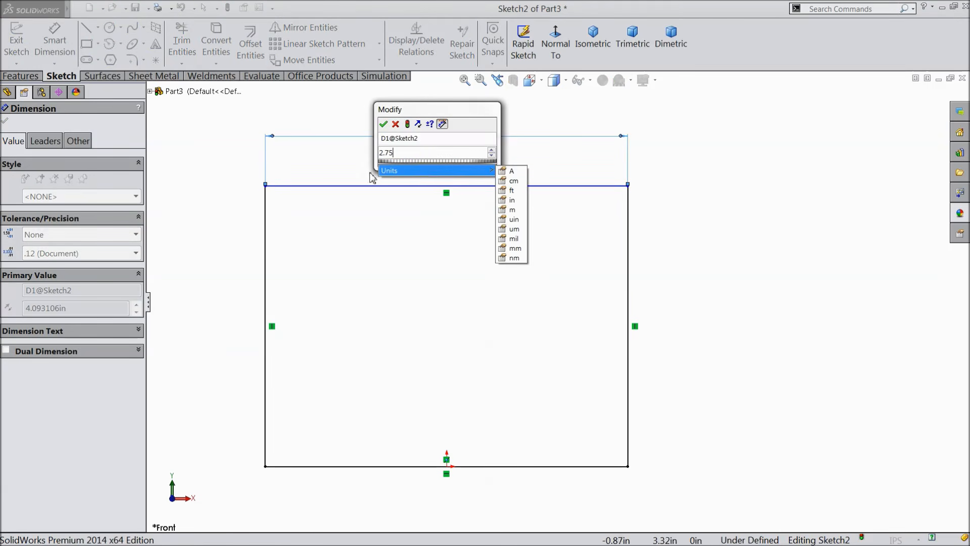
key(Return)
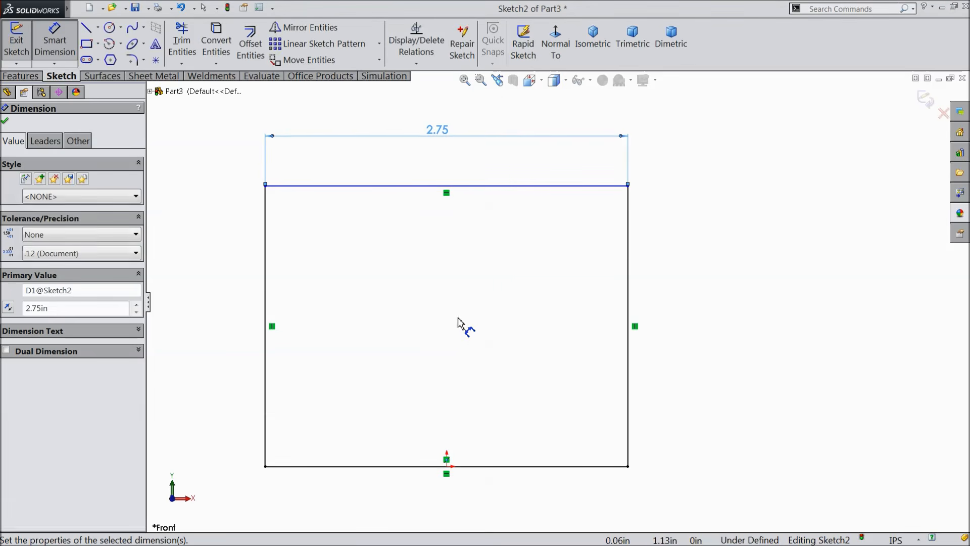
Step: Dimension the rectangle's vertical side and set its height to 1.562 in
click(629, 334)
click(689, 323)
text(1.562)
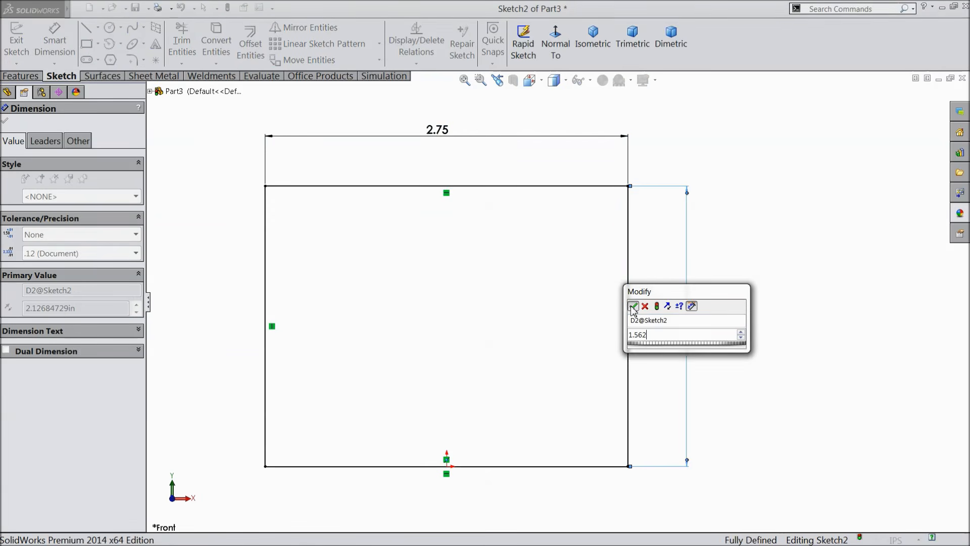
click(632, 306)
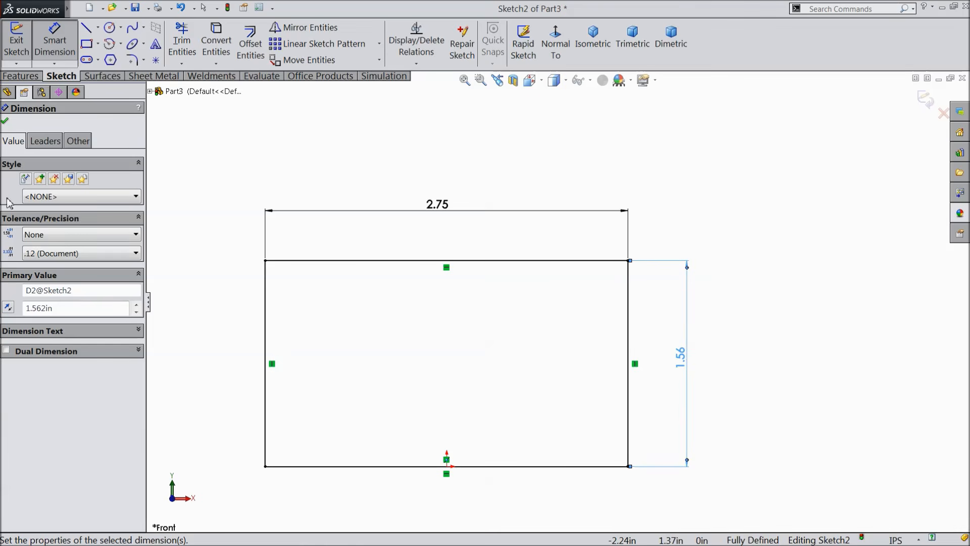
click(6, 121)
Step: Extrude the rectangle as a boss with a Mid Plane end condition and a depth of 7.25 in
click(21, 76)
click(23, 43)
click(60, 192)
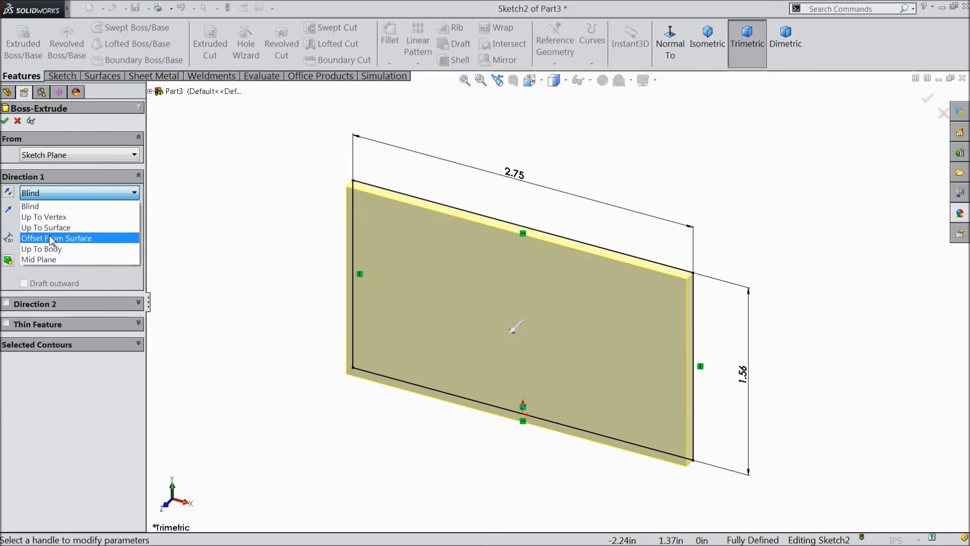
click(45, 260)
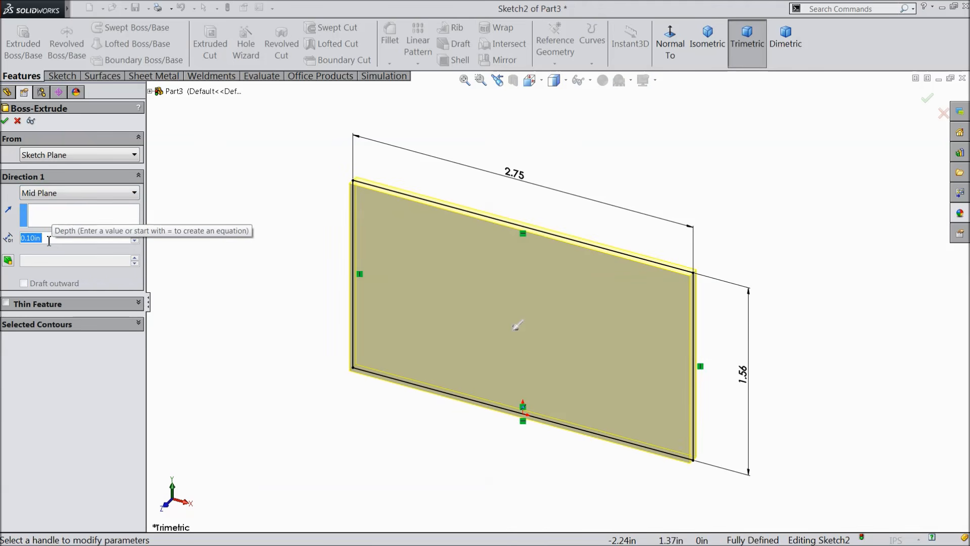
text(7.)
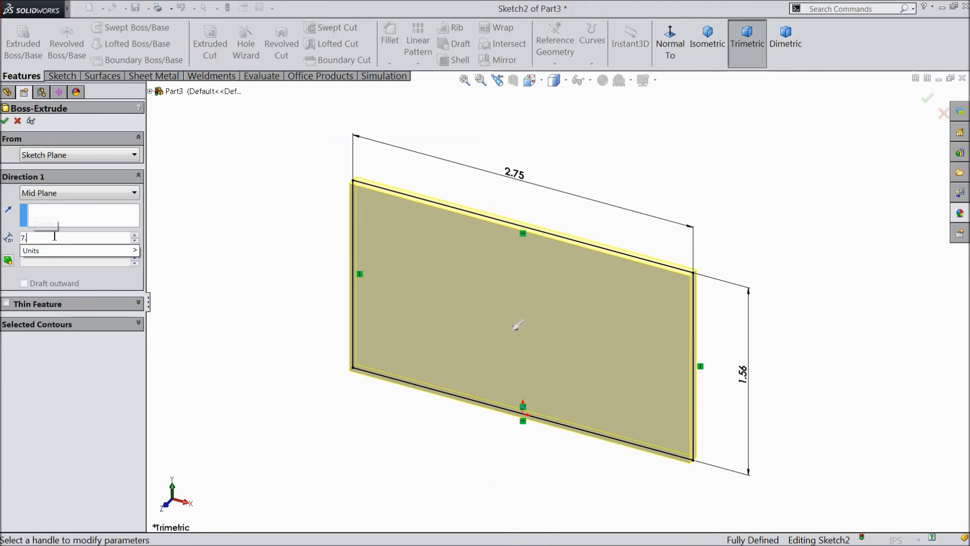
text(25)
key(Return)
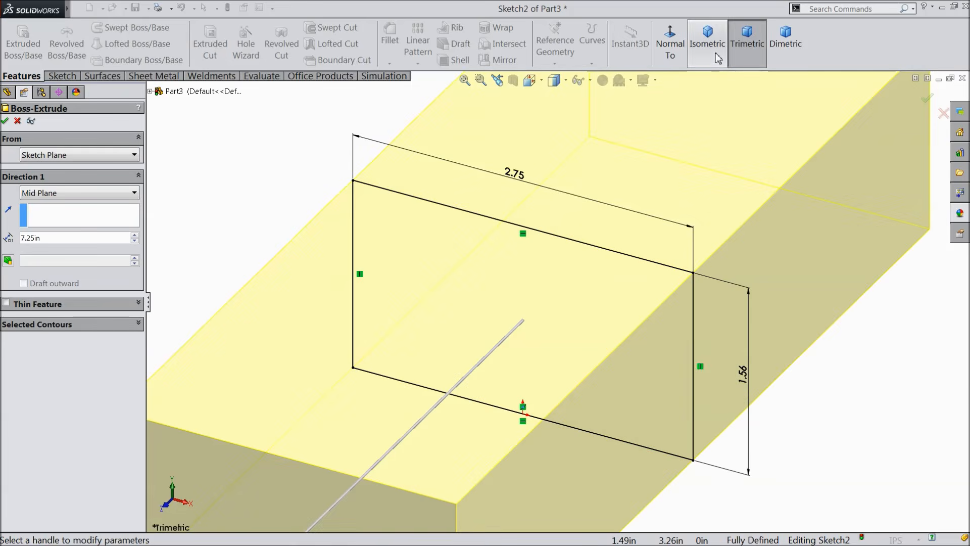
click(708, 37)
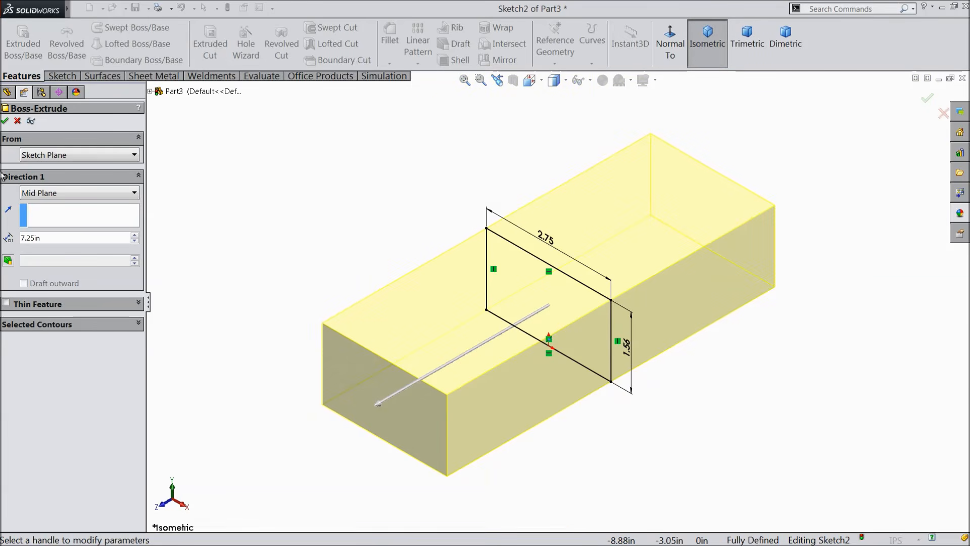
click(5, 121)
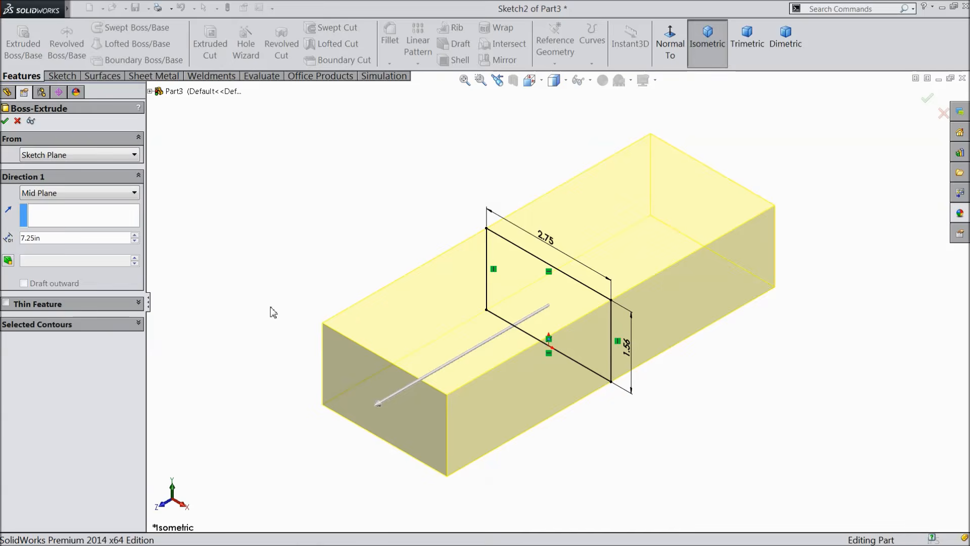
Step: Apply the chromium plate appearance from the metal library to the whole part
click(100, 121)
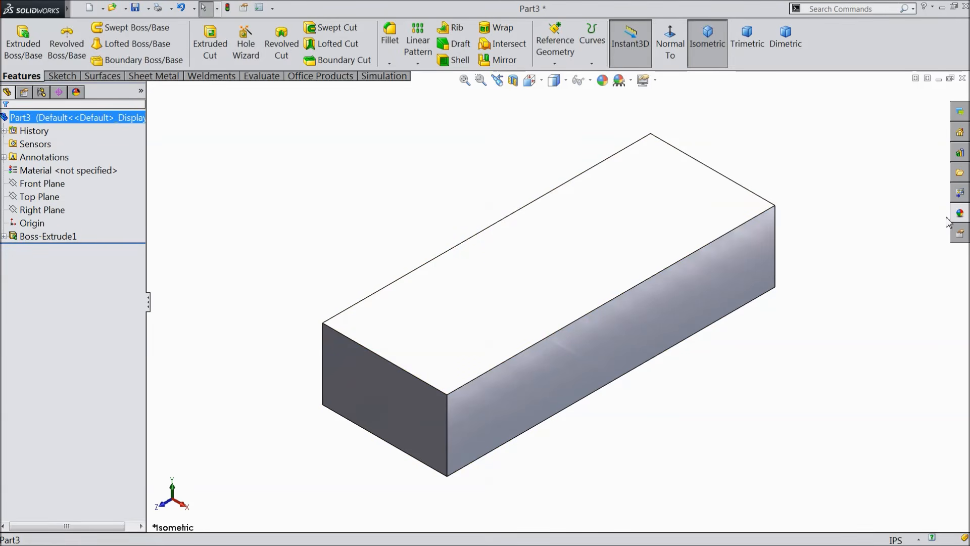
click(960, 213)
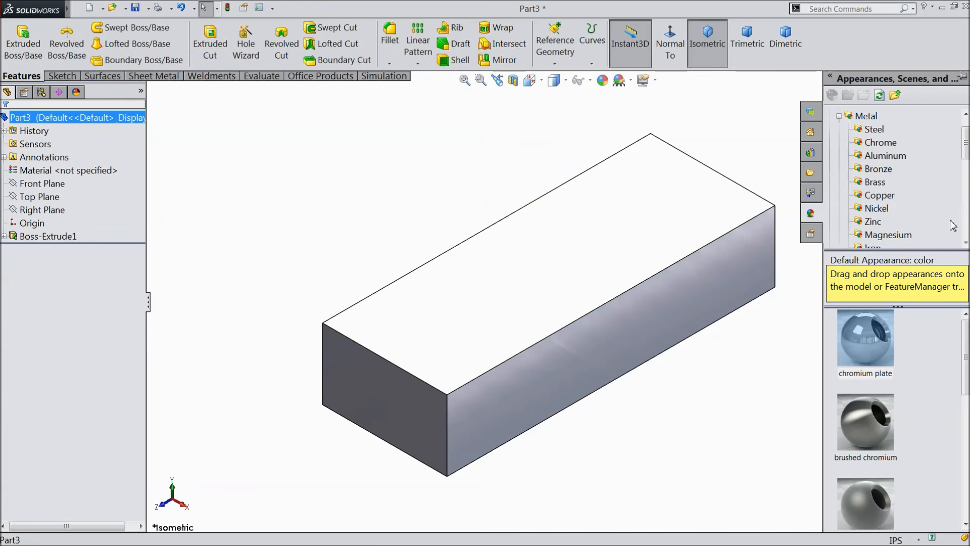
double_click(870, 357)
Step: Start a new sketch on the long side face of the block
mouse_move(645, 430)
middle_down()
mouse_move(679, 191)
mouse_move(737, 212)
mouse_move(669, 411)
mouse_move(600, 375)
mouse_move(665, 414)
mouse_move(644, 411)
mouse_move(627, 342)
mouse_move(624, 417)
mouse_move(672, 325)
mouse_move(609, 367)
mouse_move(628, 399)
mouse_move(615, 395)
middle_up()
scroll(537, 335, down, 2)
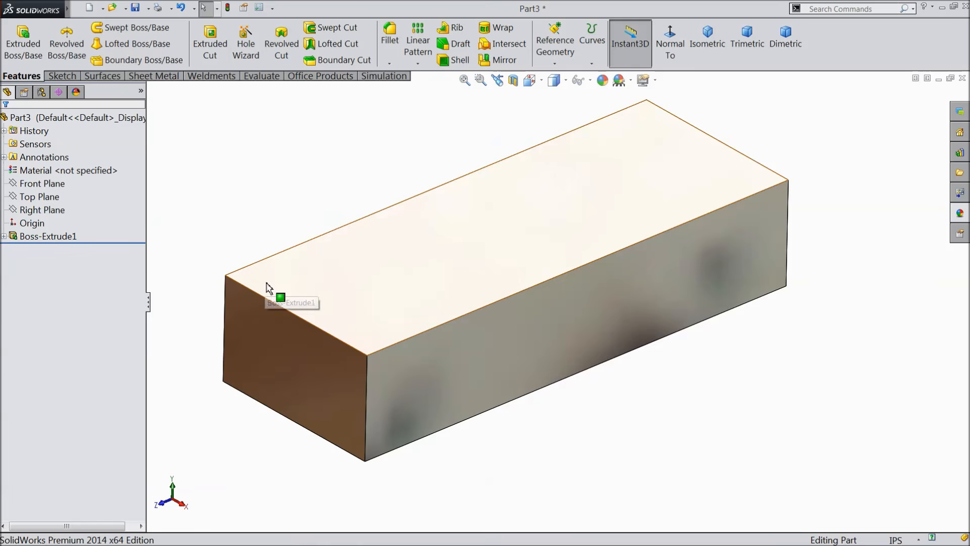
middle_drag(275, 293, 440, 290)
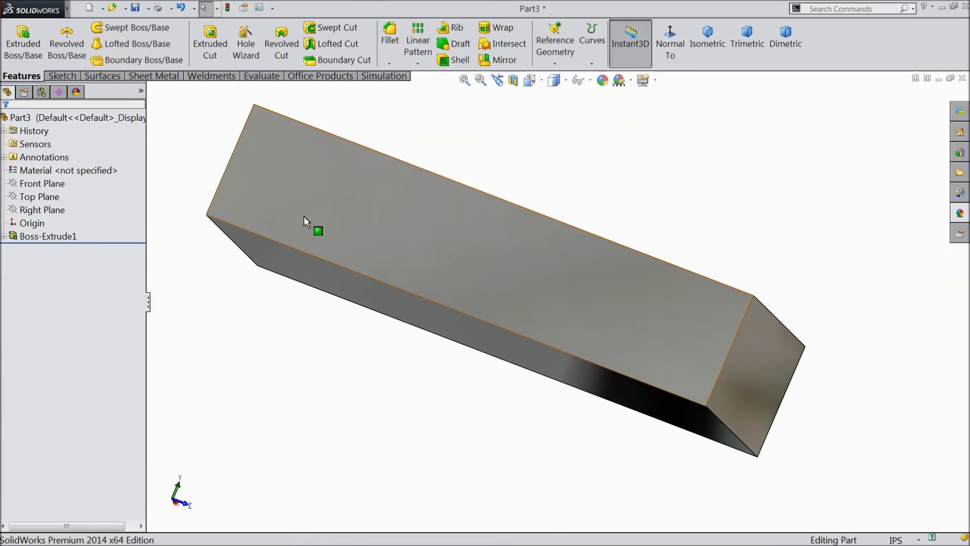
click(304, 215)
click(343, 183)
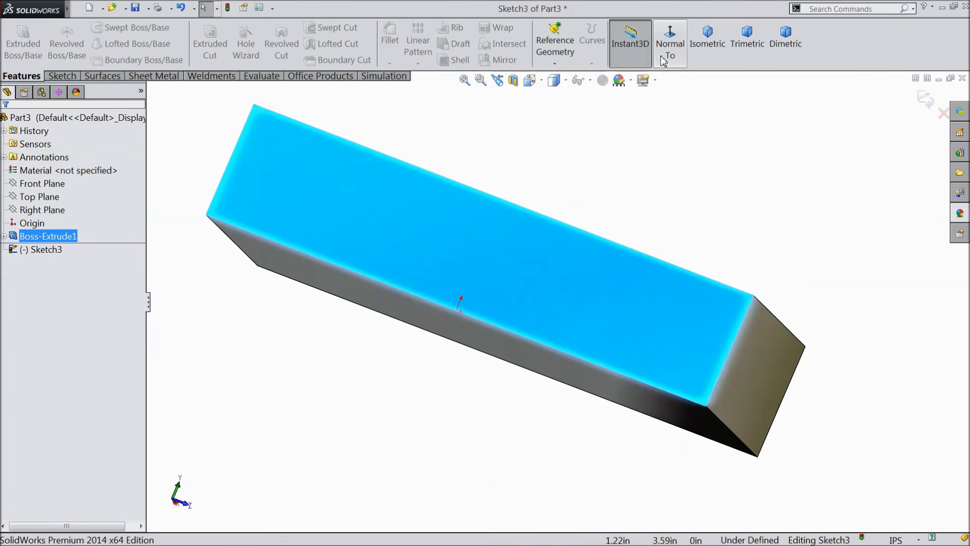
Step: Sketch a closed profile on the face's upper edge at the block's rear end, with an arc of about 0.83 in radius as its outer upper corner
click(72, 76)
click(87, 34)
scroll(401, 216, up, 2)
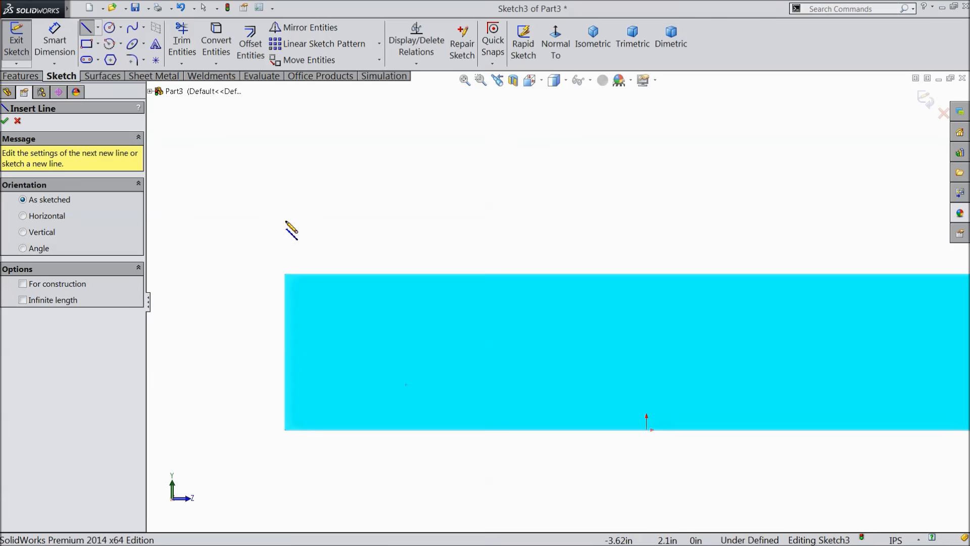
click(285, 274)
click(420, 274)
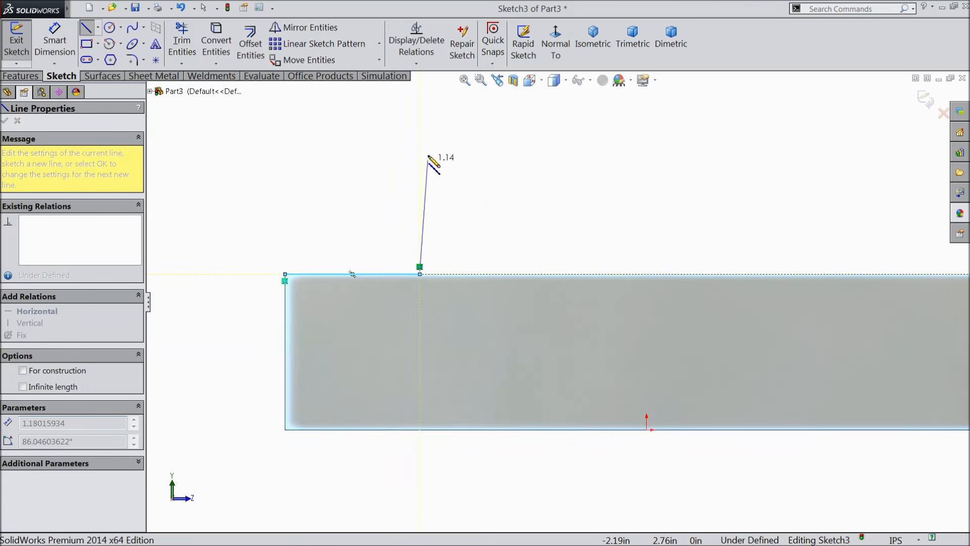
click(420, 111)
click(364, 111)
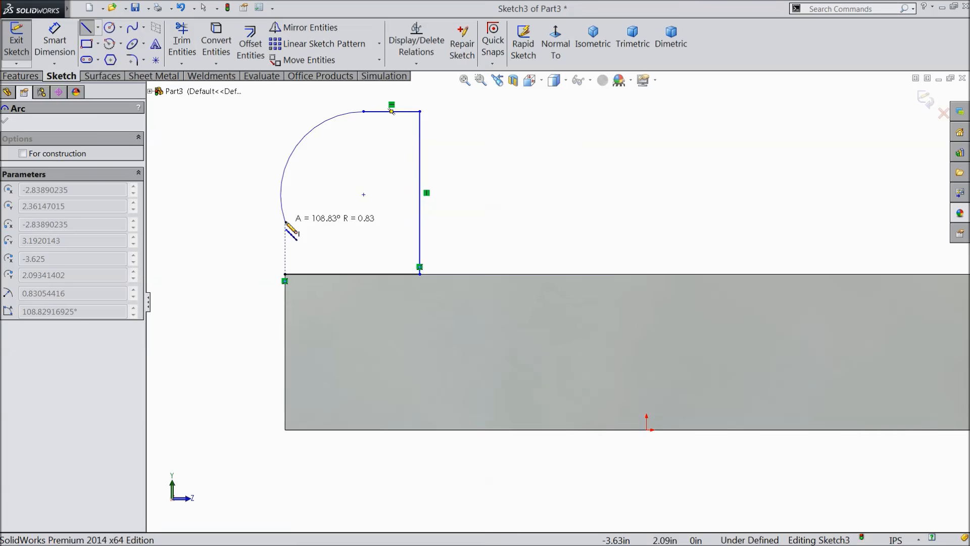
click(286, 222)
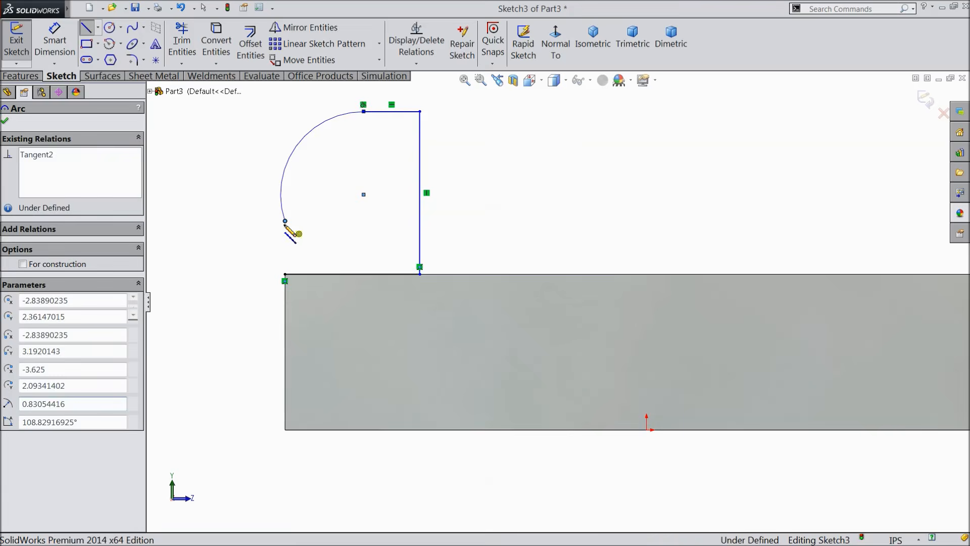
click(286, 276)
right_click(236, 244)
click(266, 144)
Step: Make the profile's arc tangent to the short outer vertical line
click(281, 207)
ctrl+click(286, 244)
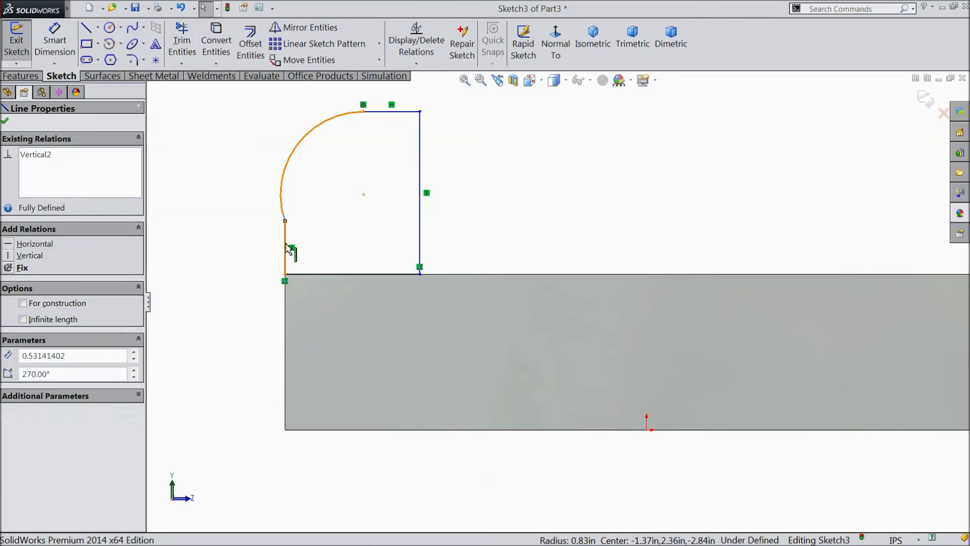
click(314, 204)
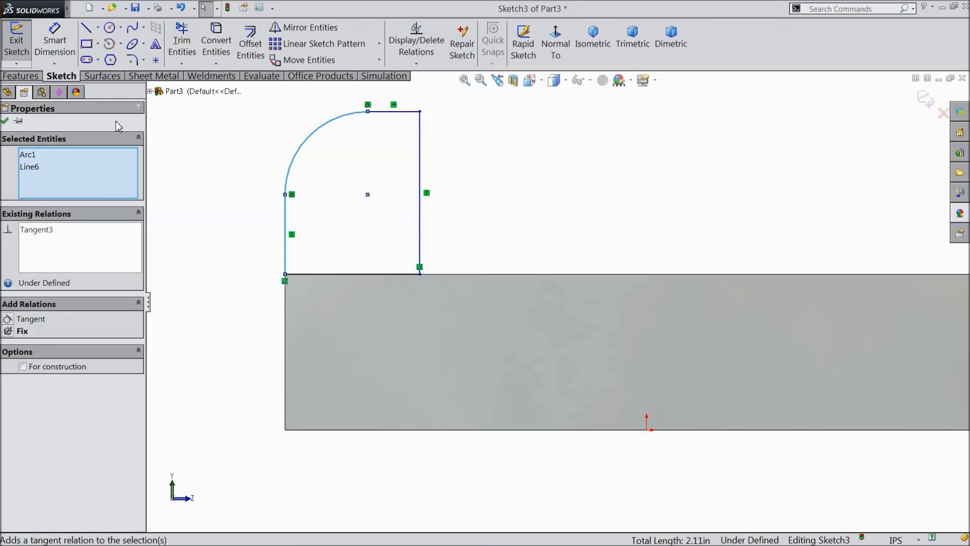
Step: Dimension the profile 1.25 in wide along the block's edge and 1.75 in high along its long vertical line
click(54, 40)
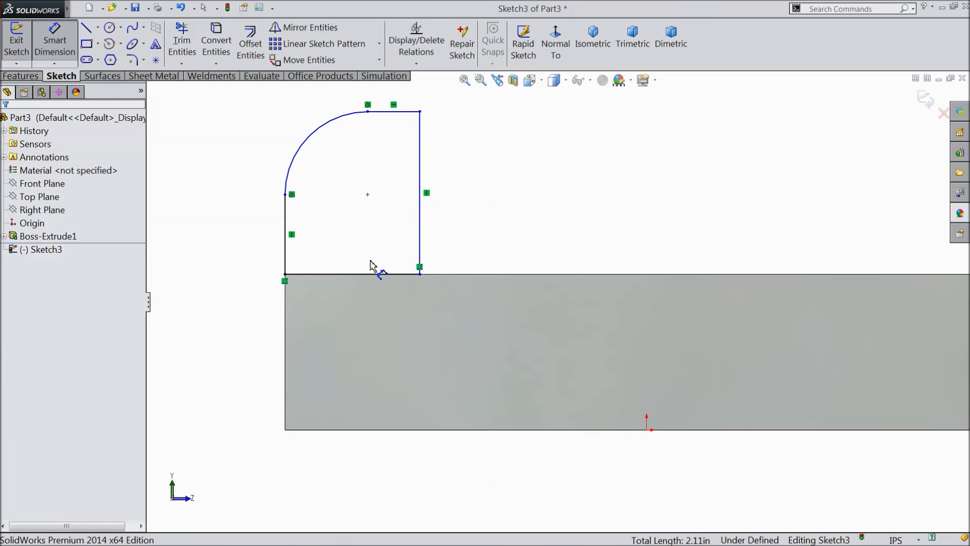
click(368, 275)
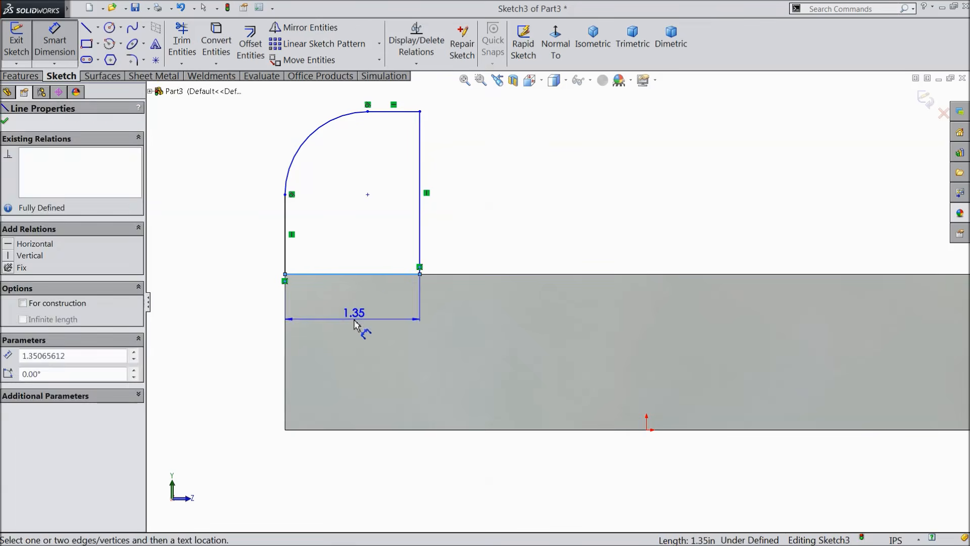
click(362, 325)
text(1.25)
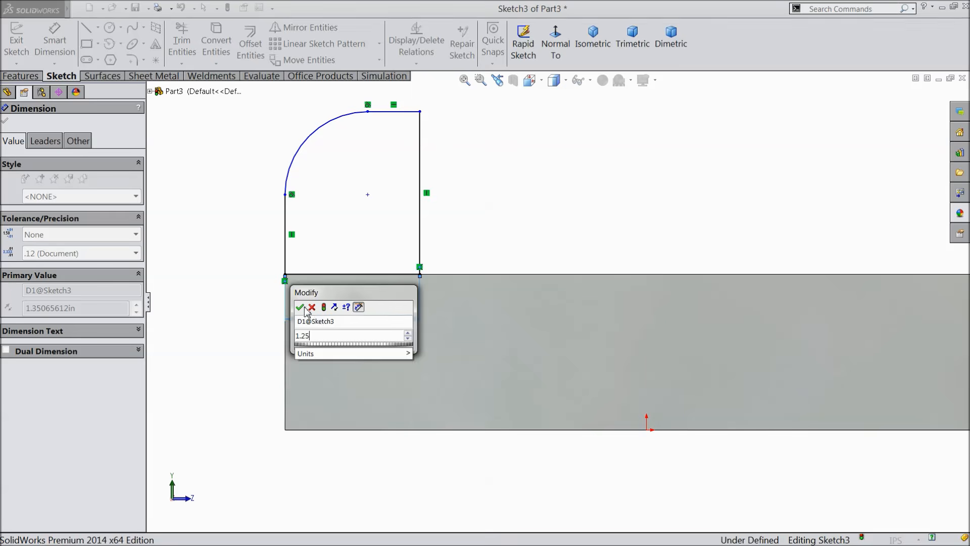
key(Return)
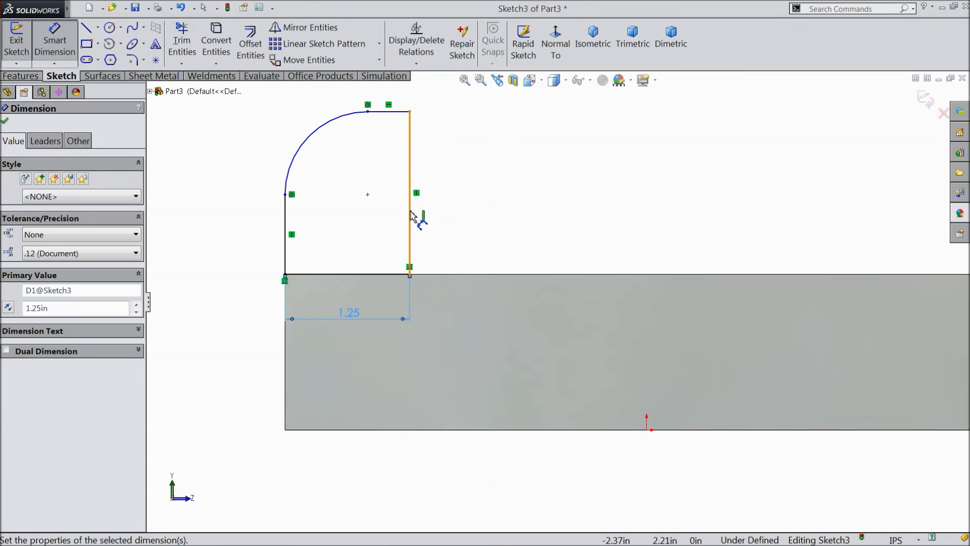
click(410, 216)
click(474, 207)
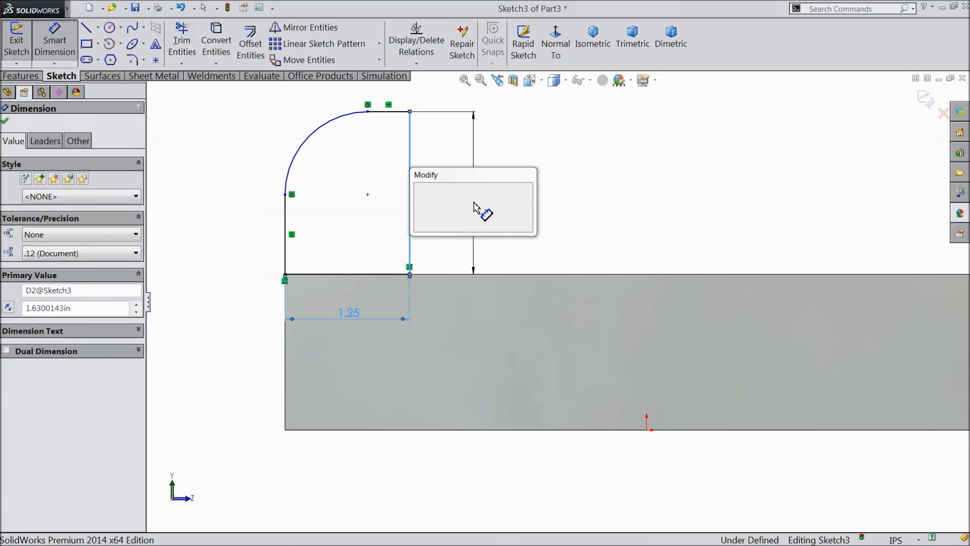
text(1.75)
click(421, 191)
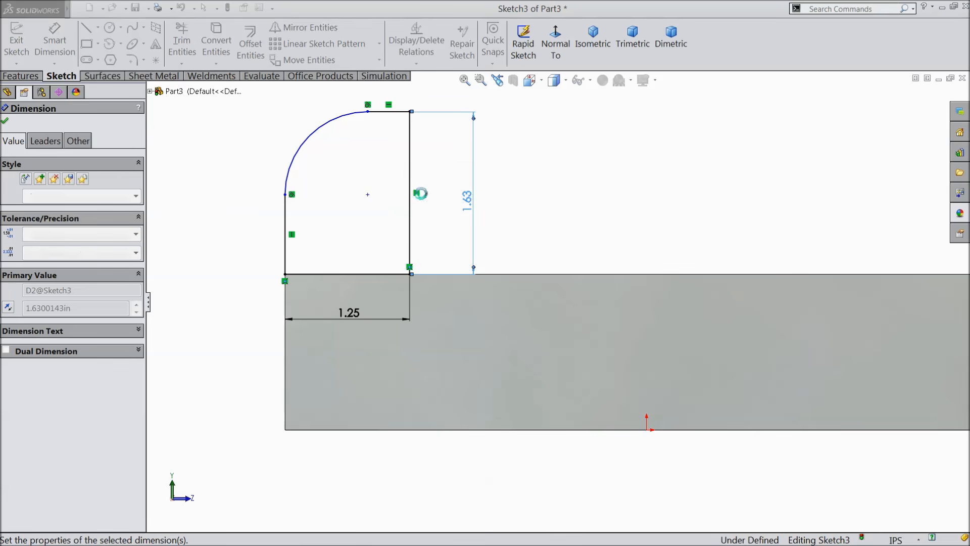
click(427, 166)
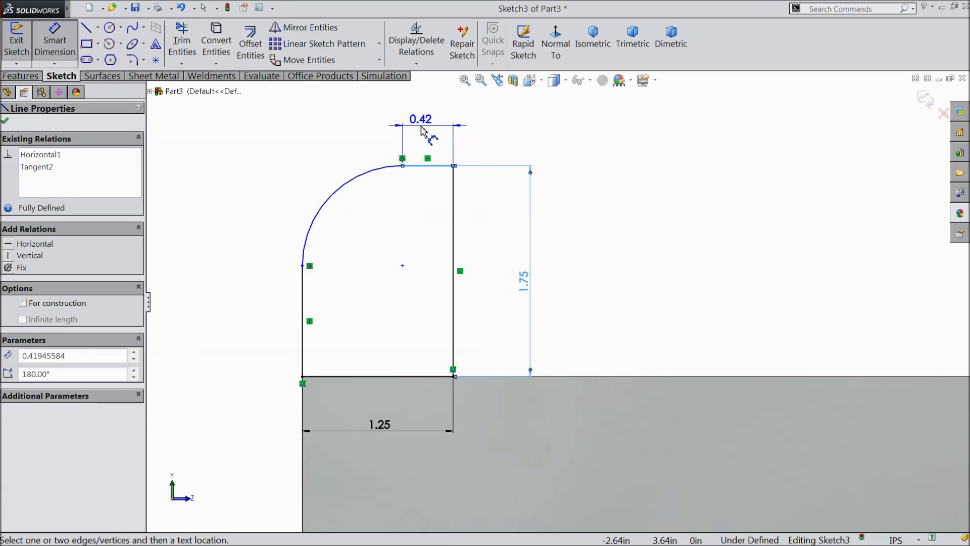
click(422, 133)
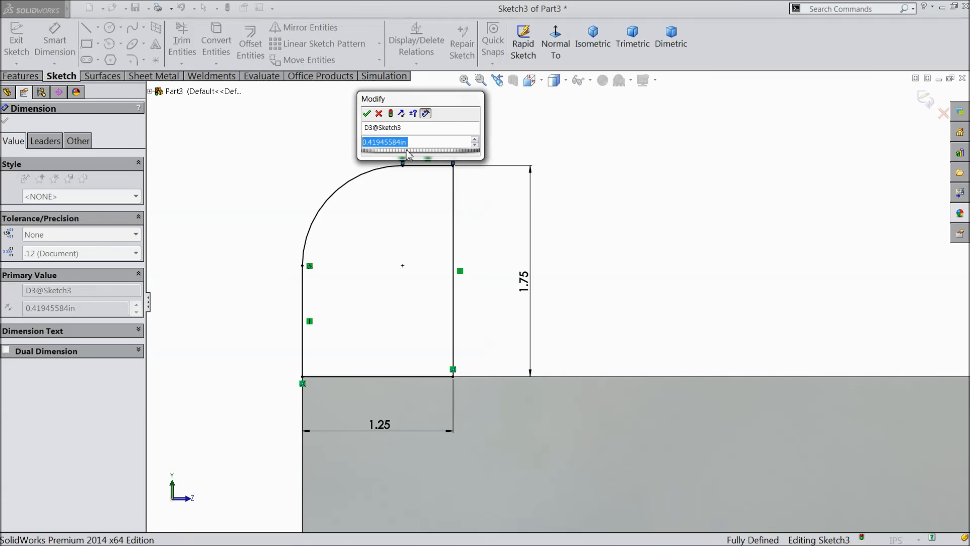
click(378, 114)
key(Delete)
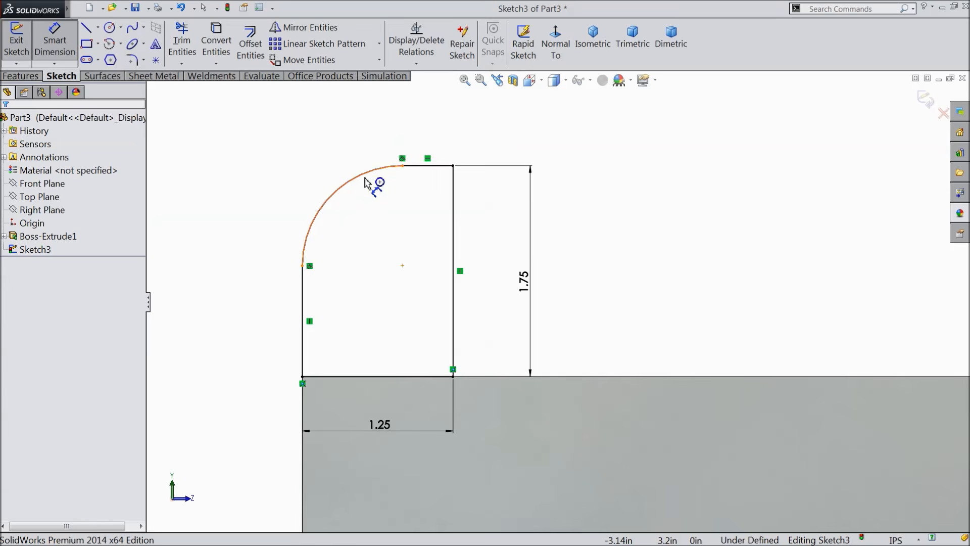
Step: Dimension the corner arc's radius as 1.375 in
click(342, 194)
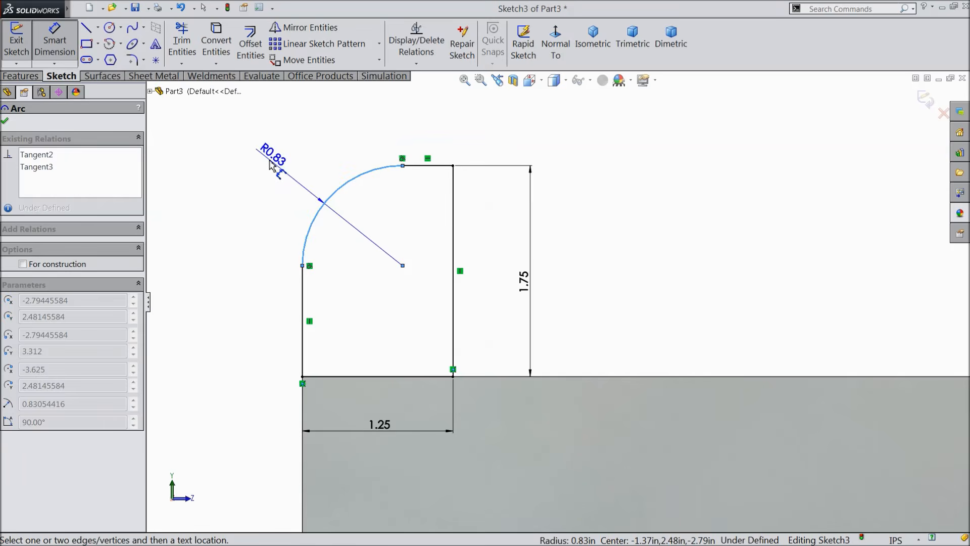
click(279, 177)
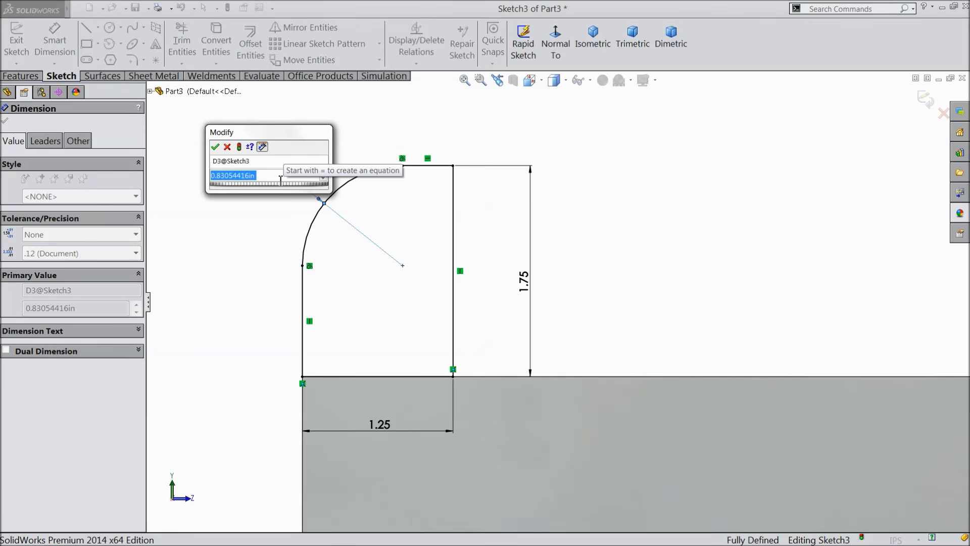
text(1.375)
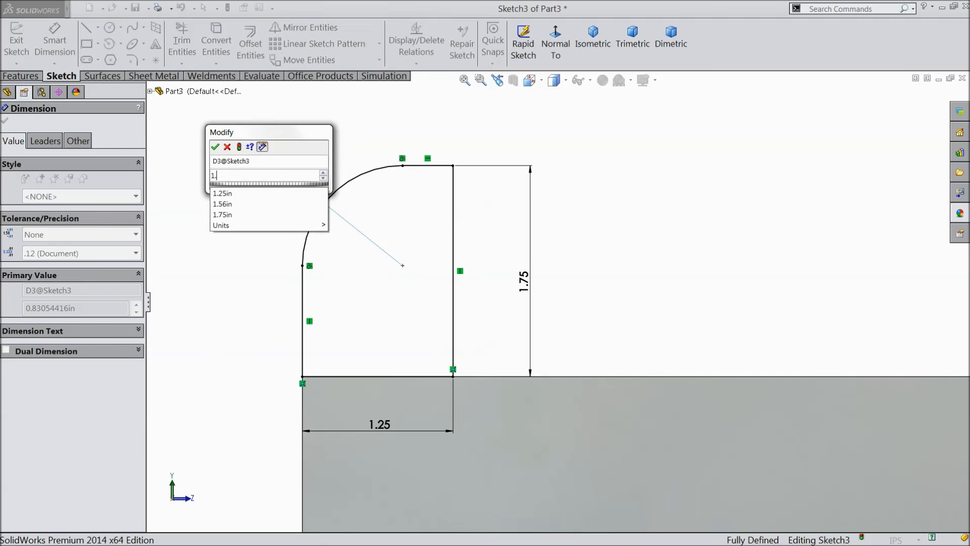
click(216, 147)
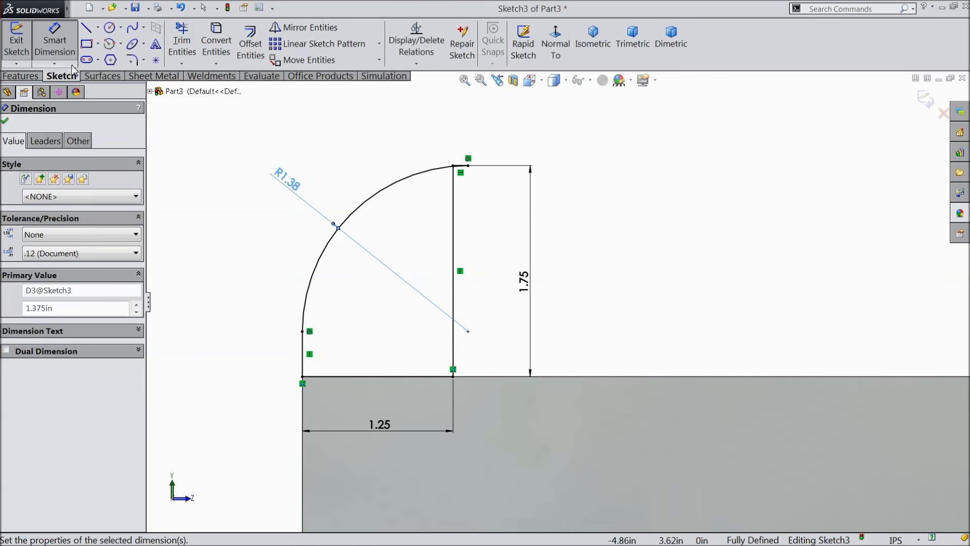
key(Escape)
Step: Delete the horizontal relation of the short upper line and its tangent relation with the arc
click(303, 332)
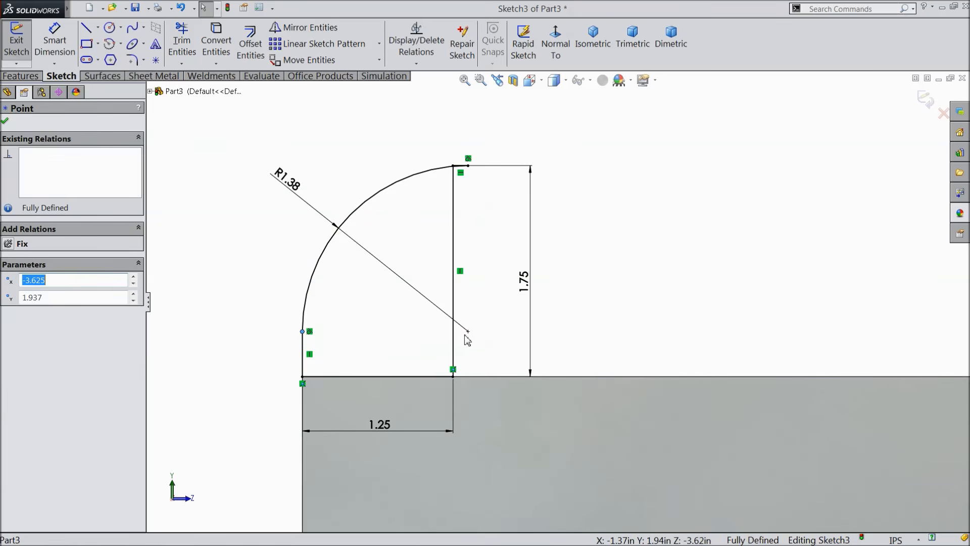
click(469, 333)
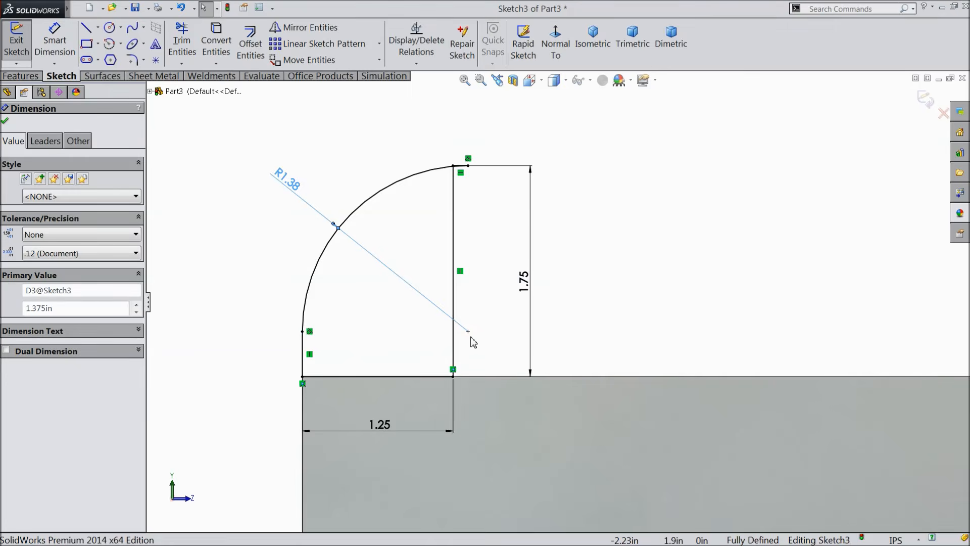
click(469, 166)
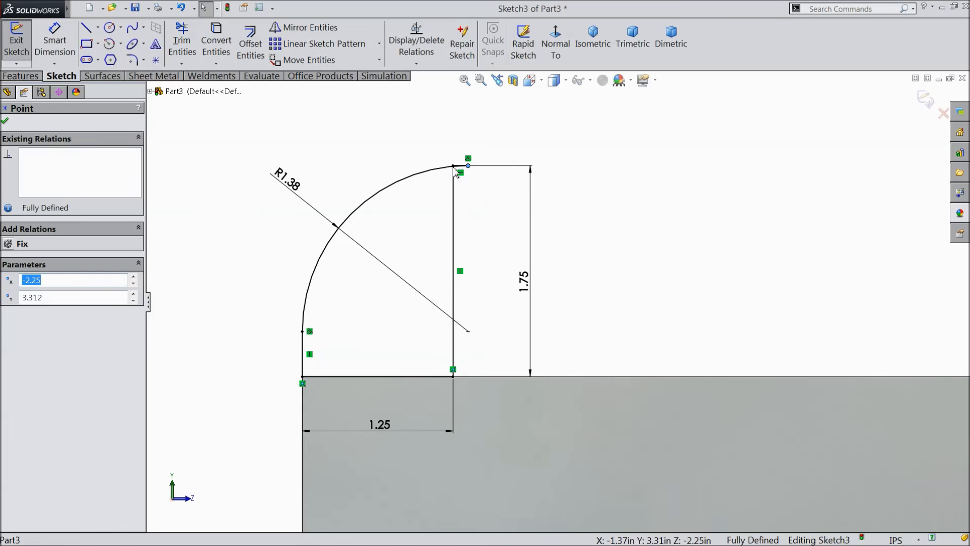
click(468, 159)
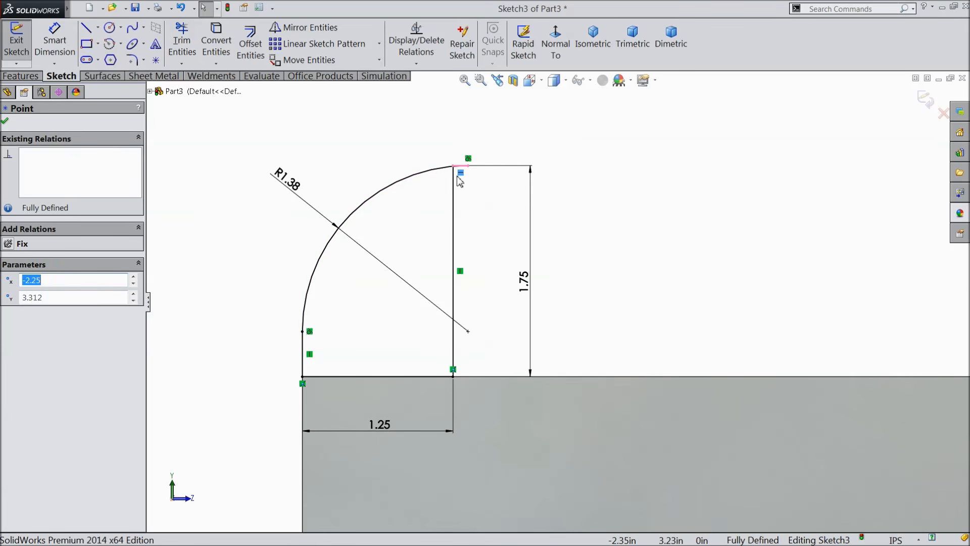
click(460, 173)
key(Delete)
Step: Pull the arc's upper endpoint outward past the long vertical line until the upper line spans about 0.79 in, and make that line horizontal
drag(469, 173, 358, 170)
click(395, 168)
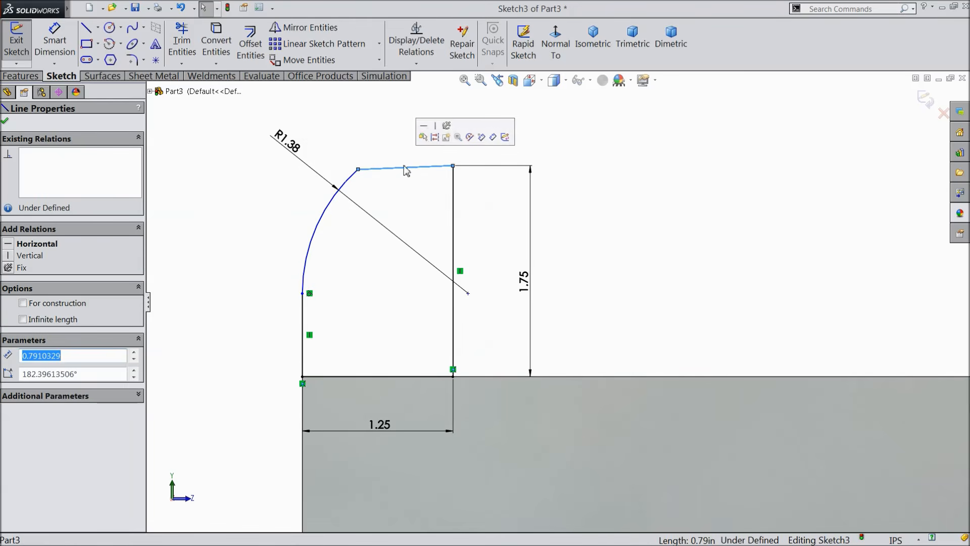
click(423, 128)
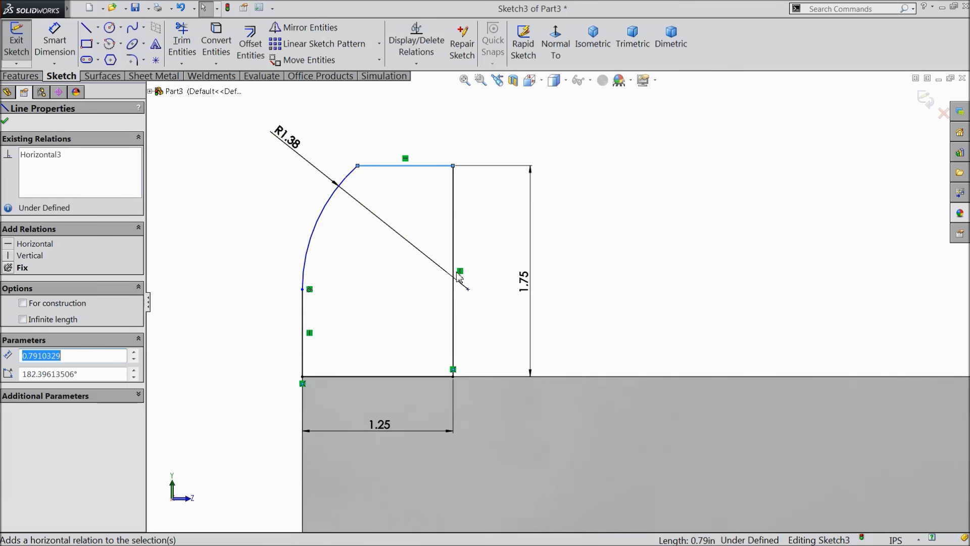
Step: Dimension the vertical distance between the arc's center and the profile's upper line as 1.187 in
click(45, 38)
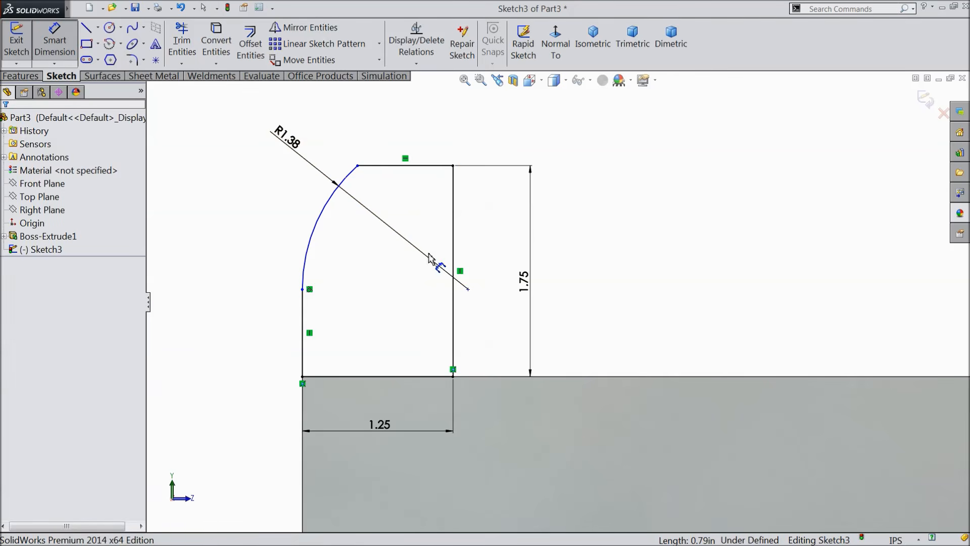
click(468, 290)
click(432, 171)
click(565, 227)
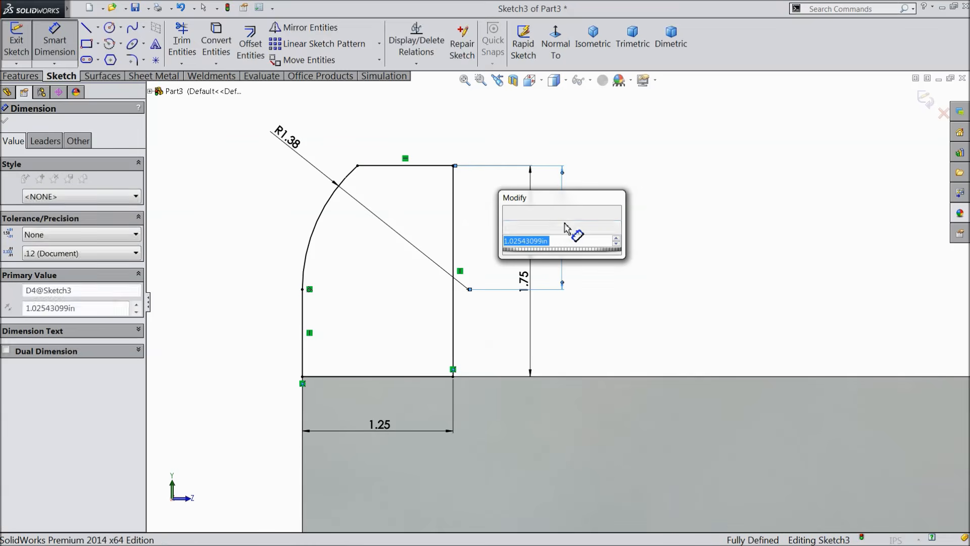
text(1.187)
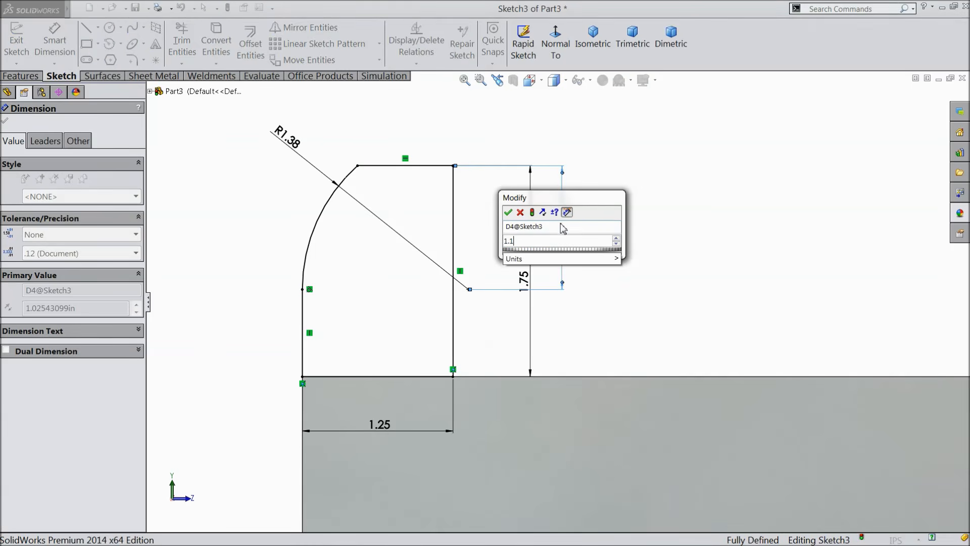
click(508, 212)
click(508, 212)
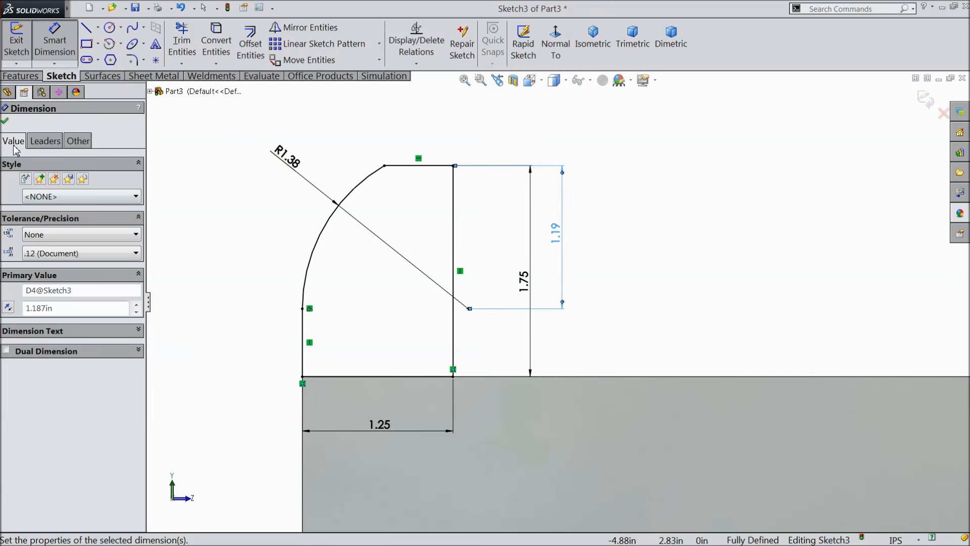
click(4, 120)
Step: Extrude the rounded jaw profile up to the block's opposite long side face, merged with the block
click(20, 76)
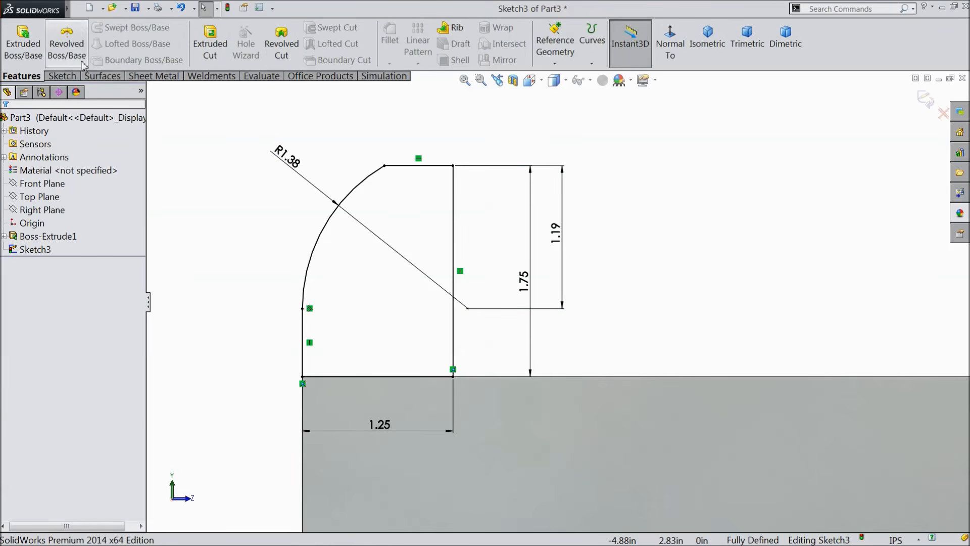
click(26, 50)
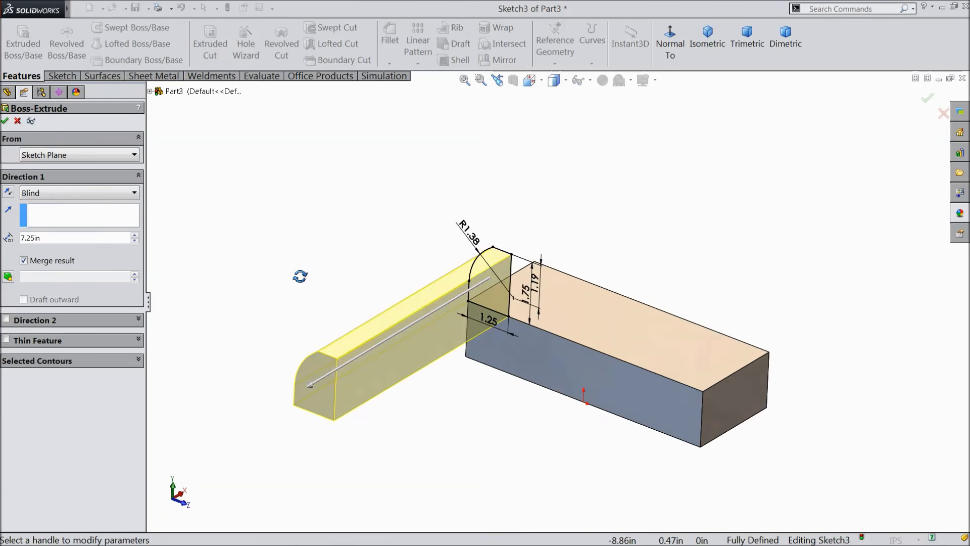
click(60, 194)
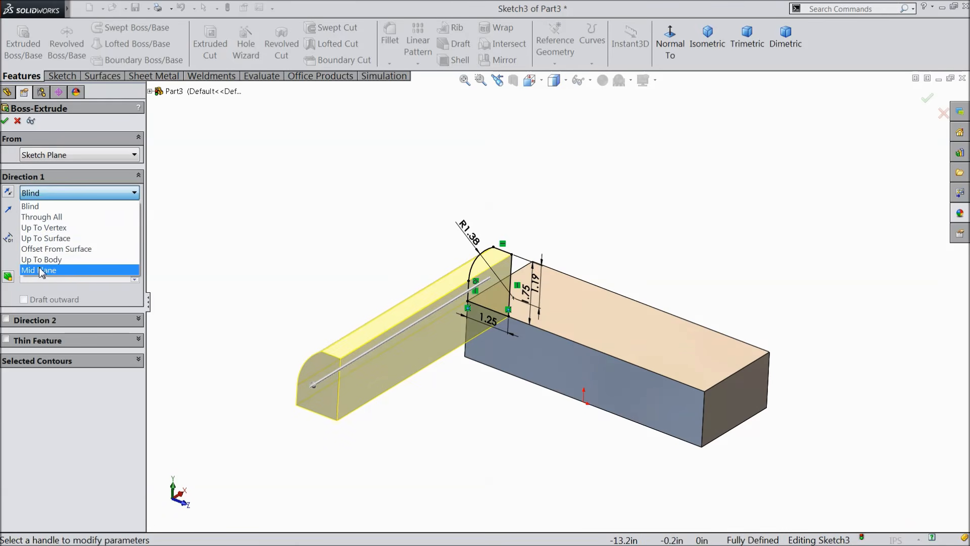
click(61, 240)
middle_drag(221, 252, 325, 281)
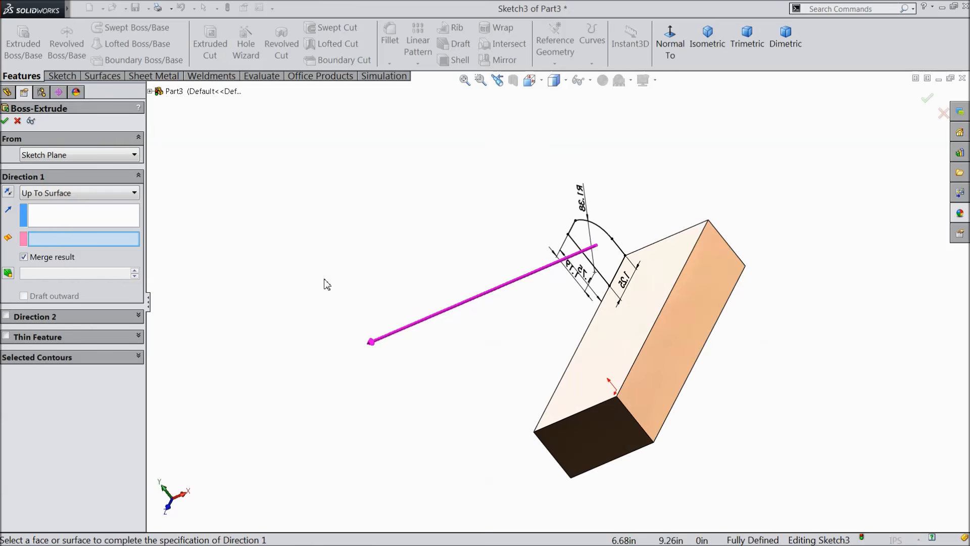
click(699, 296)
middle_drag(583, 289, 676, 232)
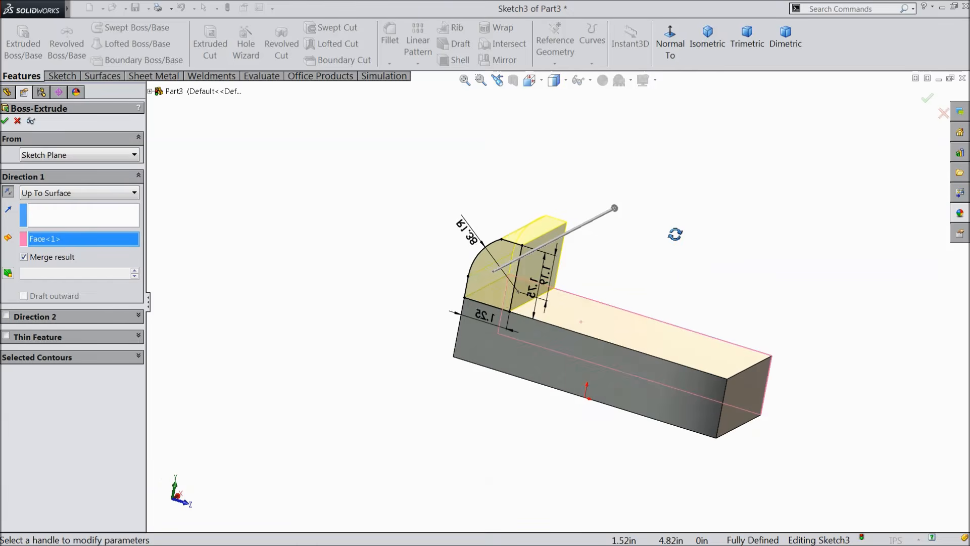
click(707, 41)
scroll(609, 326, down, 3)
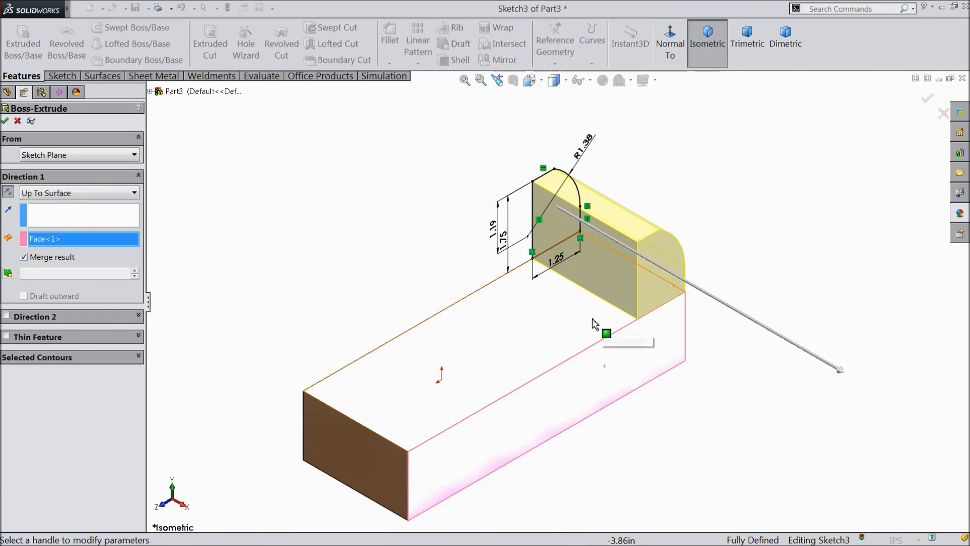
click(6, 121)
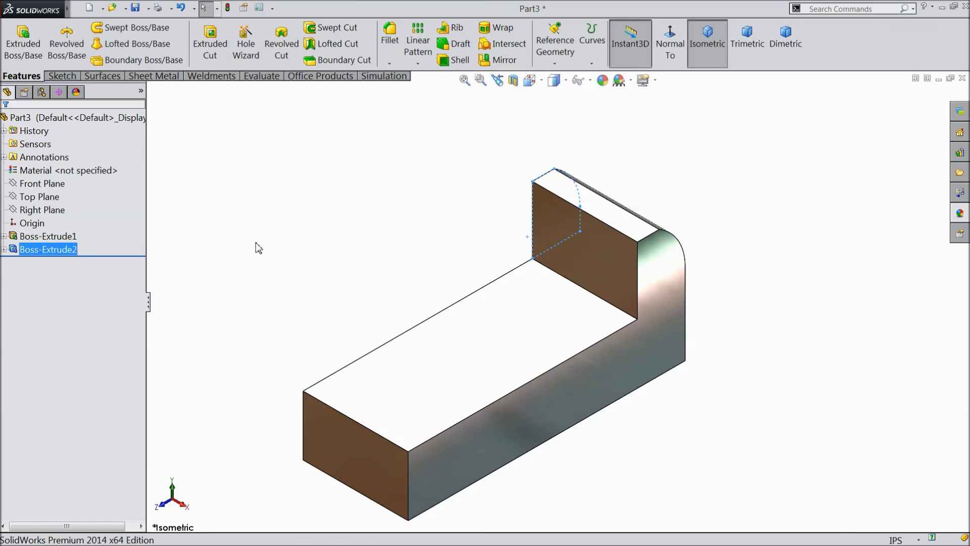
Step: Start a new sketch on the block's front end face, opposite the jaw, and view it straight on
key(z)
click(396, 429)
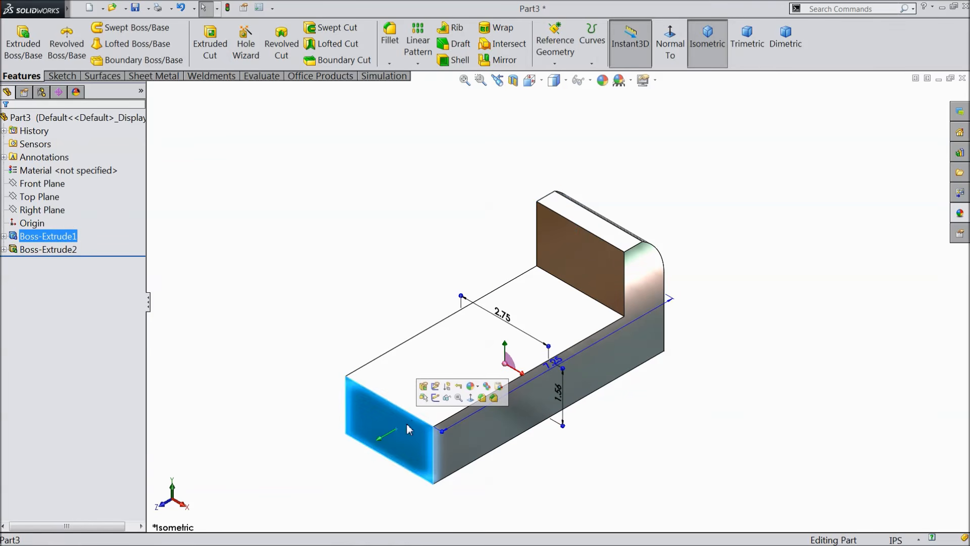
click(435, 398)
click(671, 49)
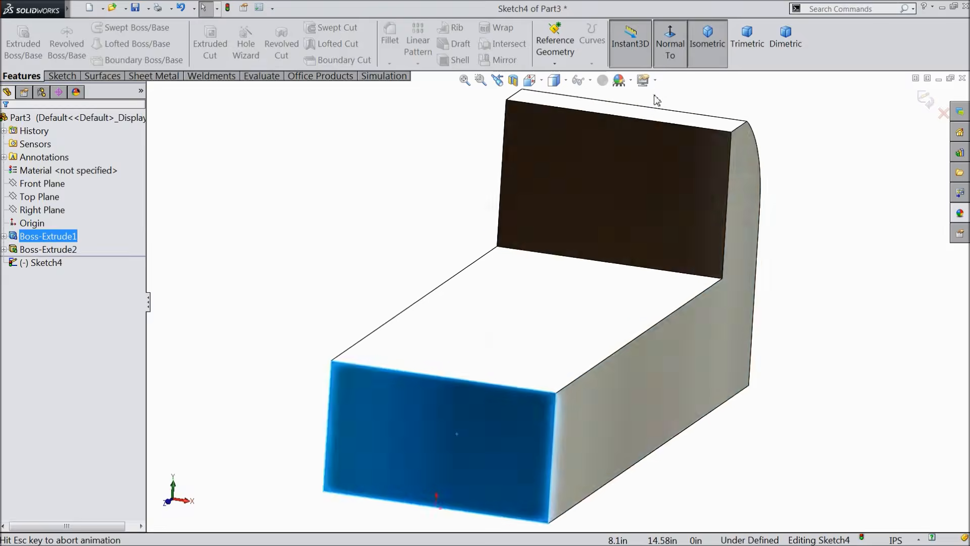
Step: Sketch a centerline about 2.25 in long upward from the origin on the block's end face and make it vertical
click(62, 76)
click(97, 27)
click(93, 58)
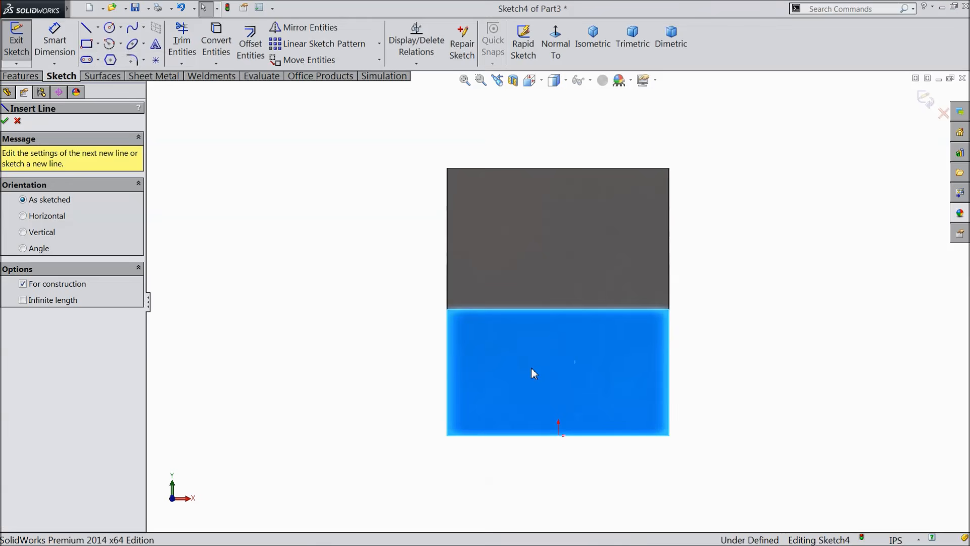
click(558, 435)
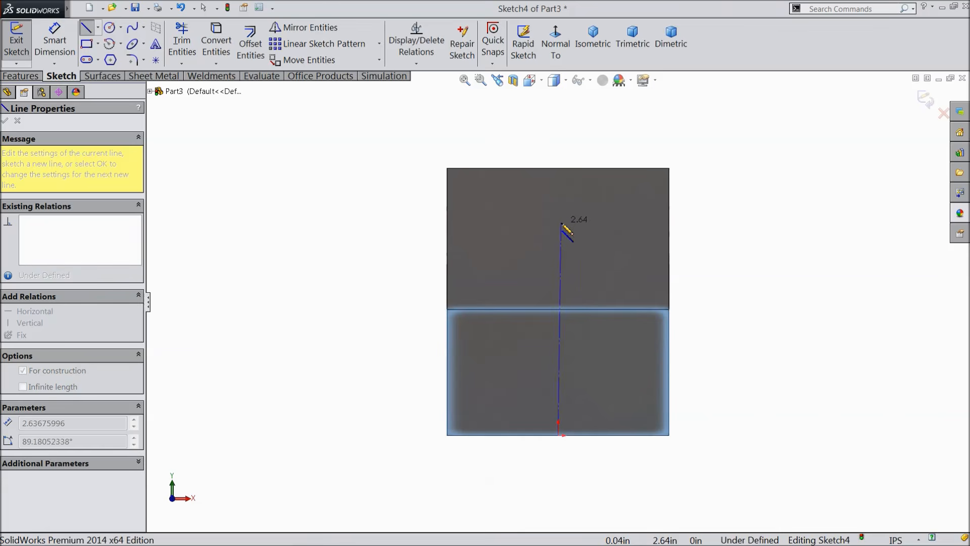
click(562, 254)
right_click(566, 254)
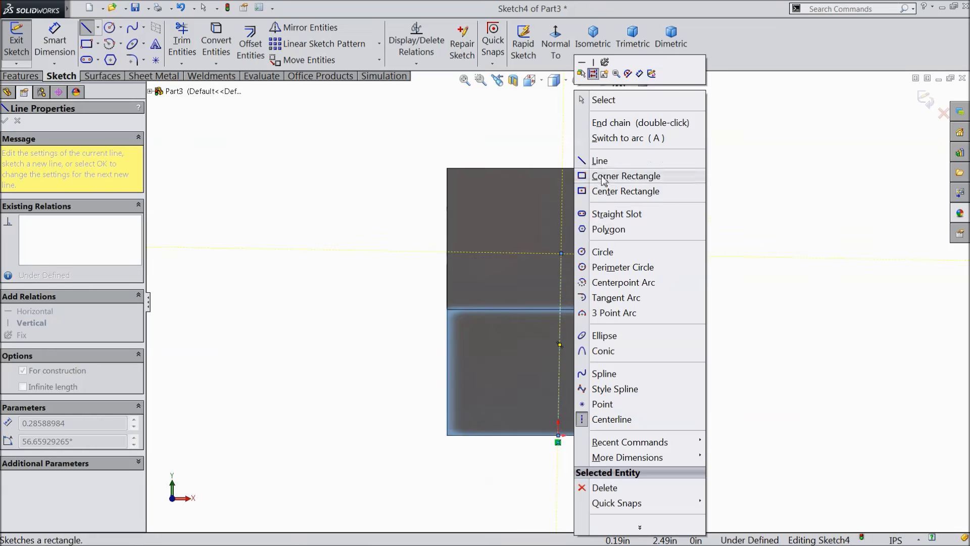
click(581, 96)
scroll(600, 283, down, 3)
click(529, 362)
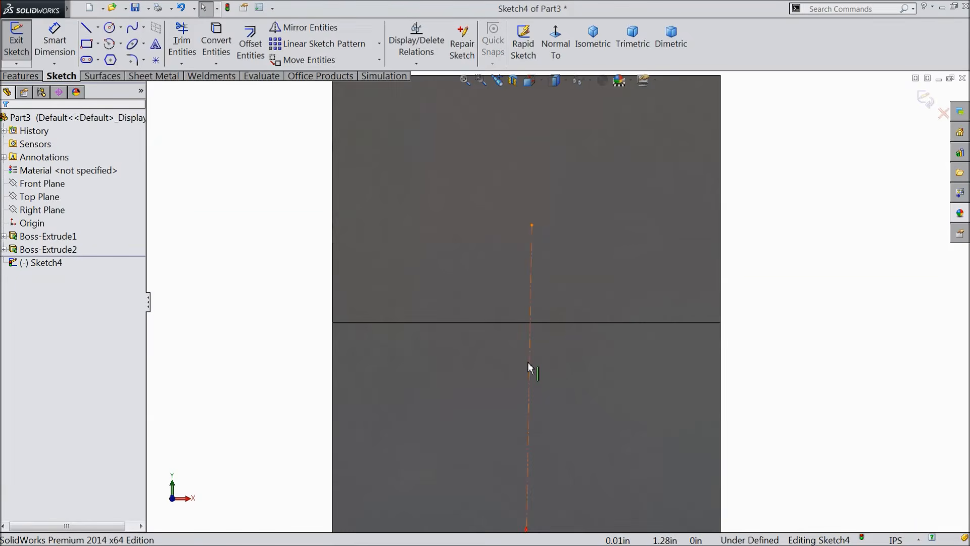
click(568, 322)
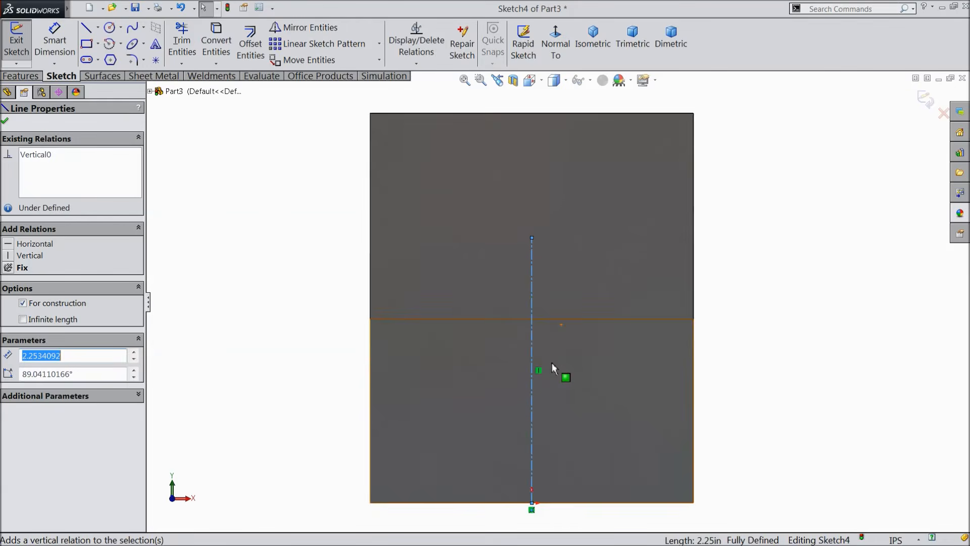
Step: Dimension the vertical centerline's length as 2.25 in
scroll(552, 362, up, 2)
click(55, 40)
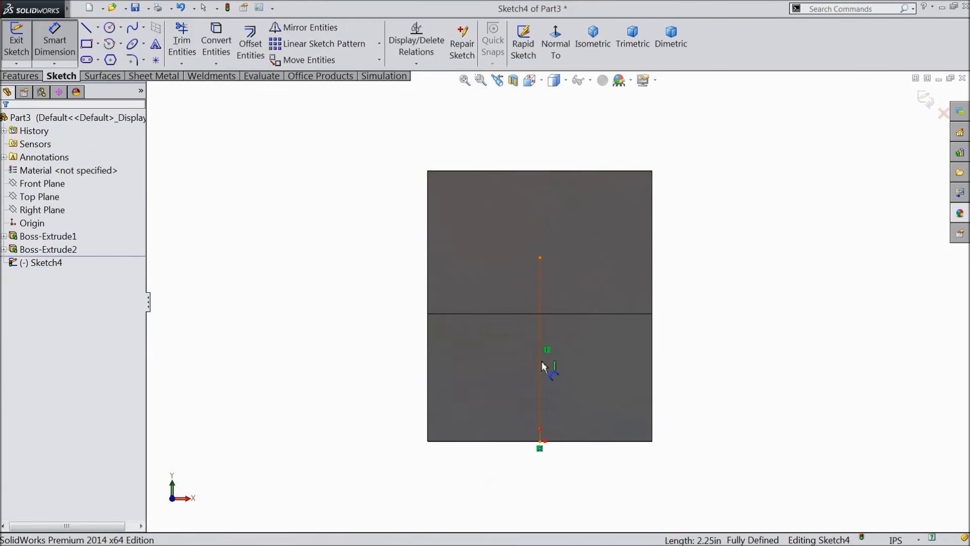
click(541, 361)
click(692, 358)
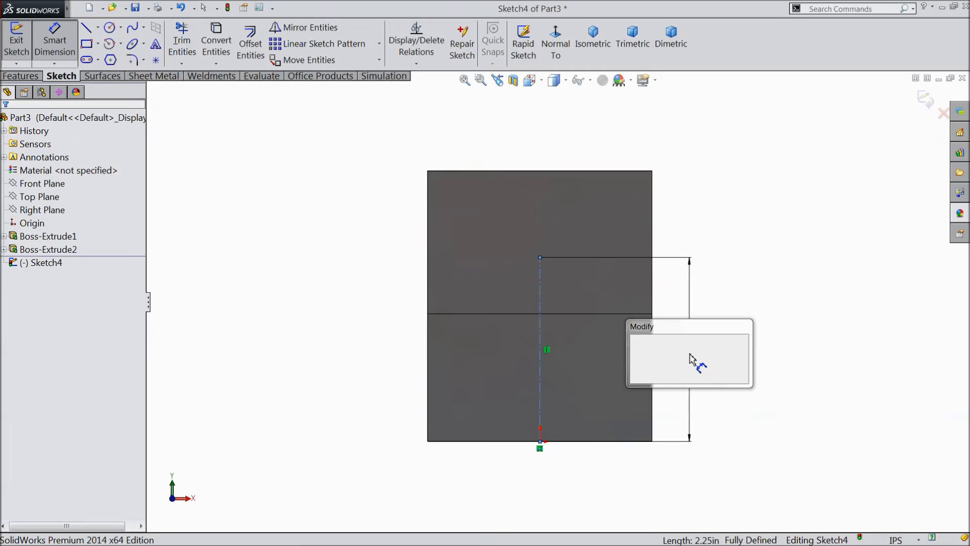
text(2.25)
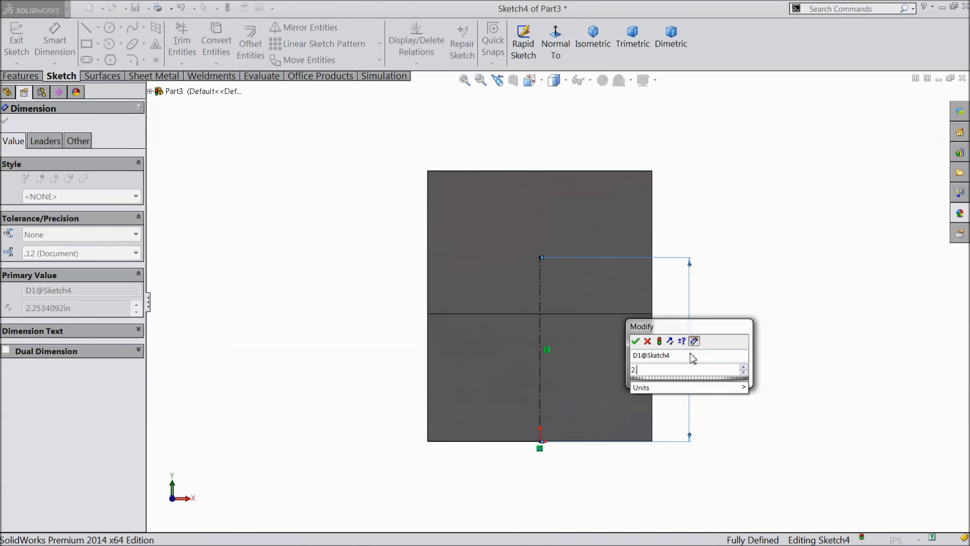
click(636, 340)
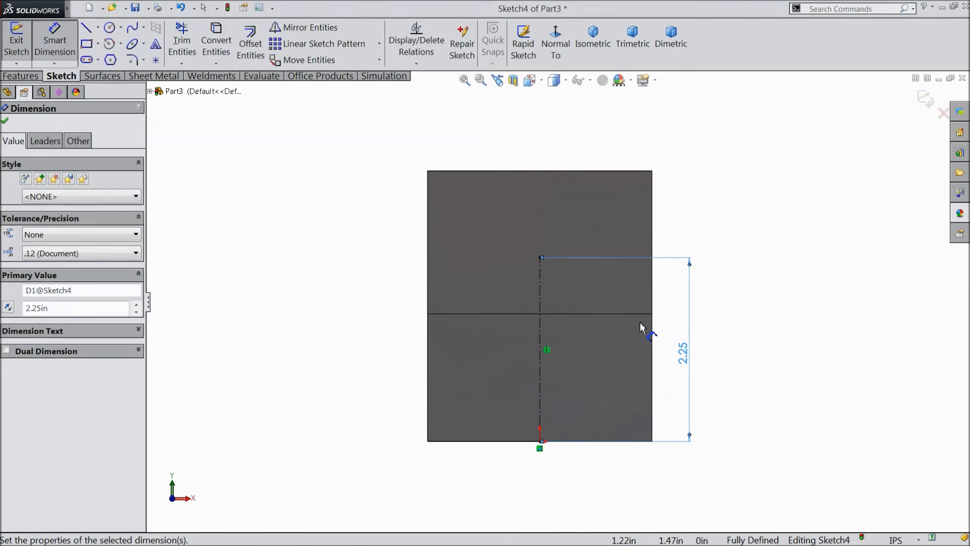
scroll(640, 322, down, 1)
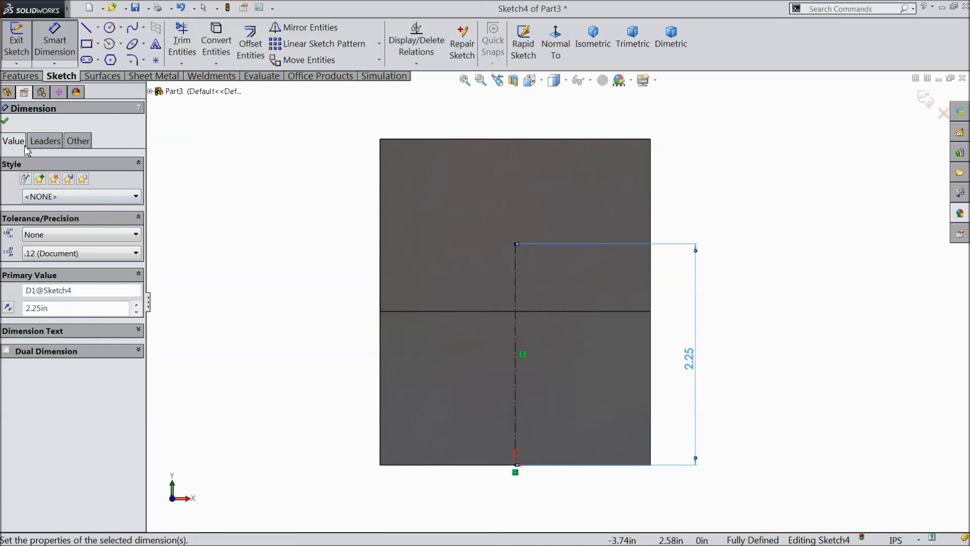
click(5, 123)
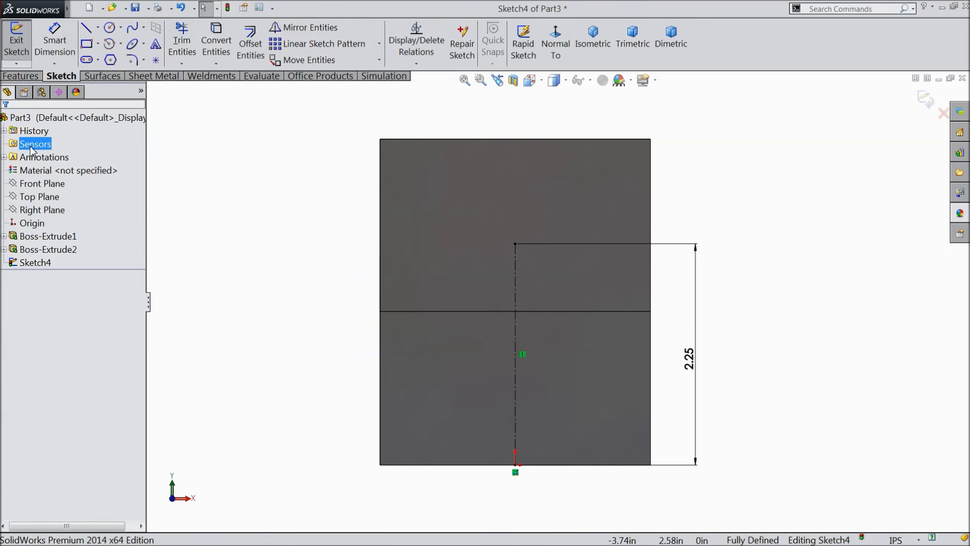
Step: Sketch a line about 0.61 in up from the block's upper right corner, a horizontal line inward, and a 180° arc of about 0.75 in radius
click(86, 28)
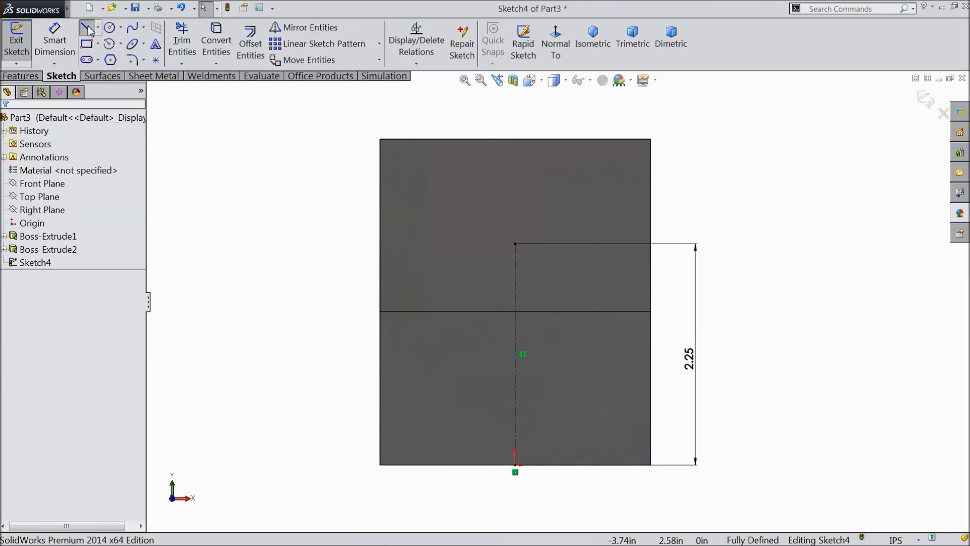
click(650, 311)
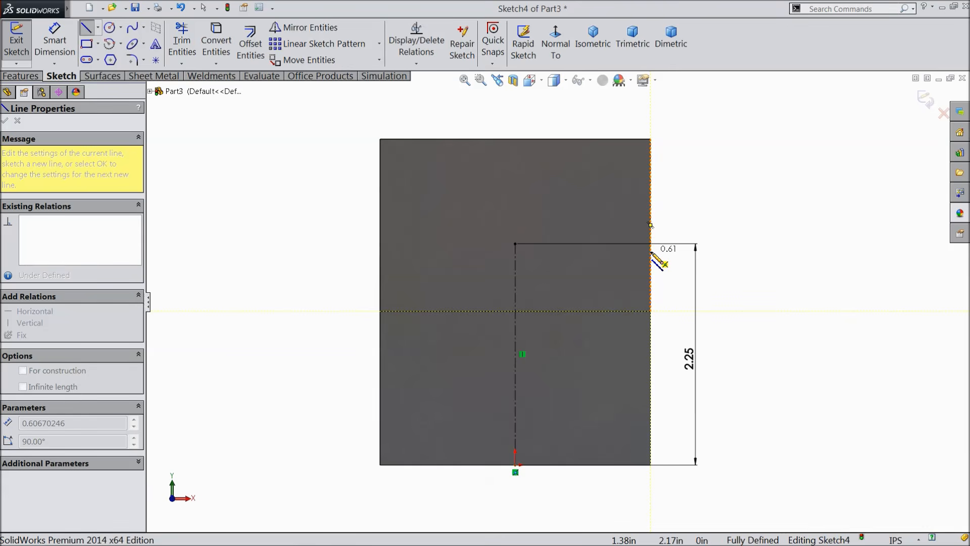
click(651, 252)
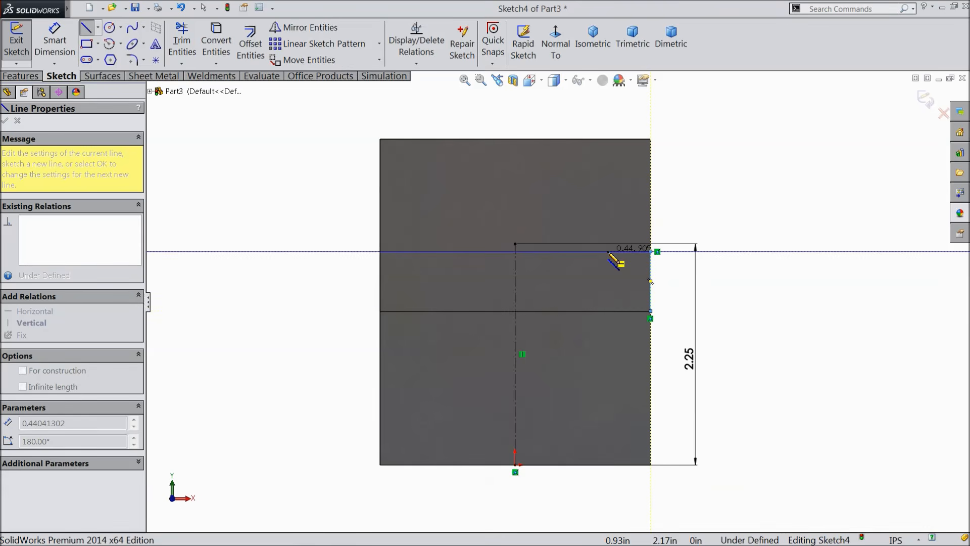
click(579, 252)
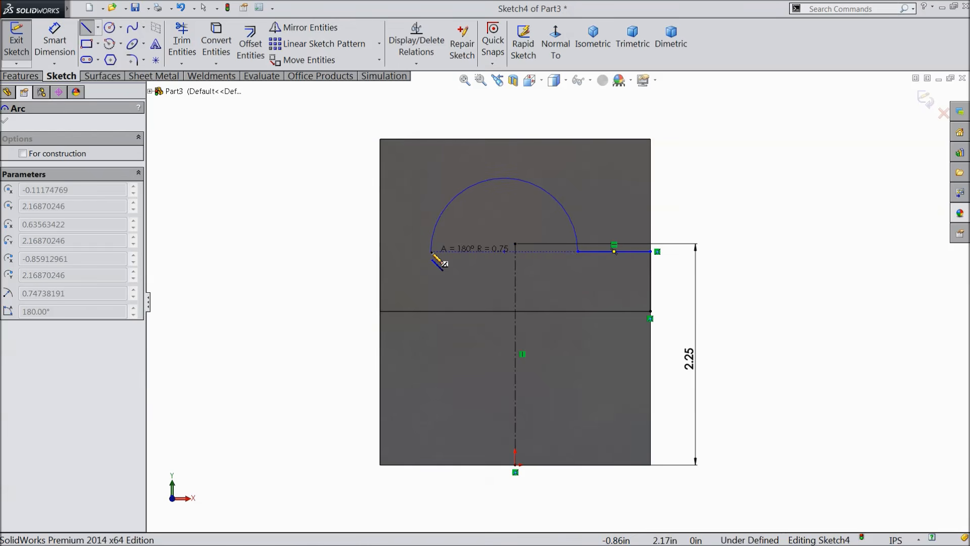
click(431, 252)
Step: Close the profile with a horizontal line to the opposite side edge, a vertical line to the block's corner, and a line along its upper edge
click(380, 251)
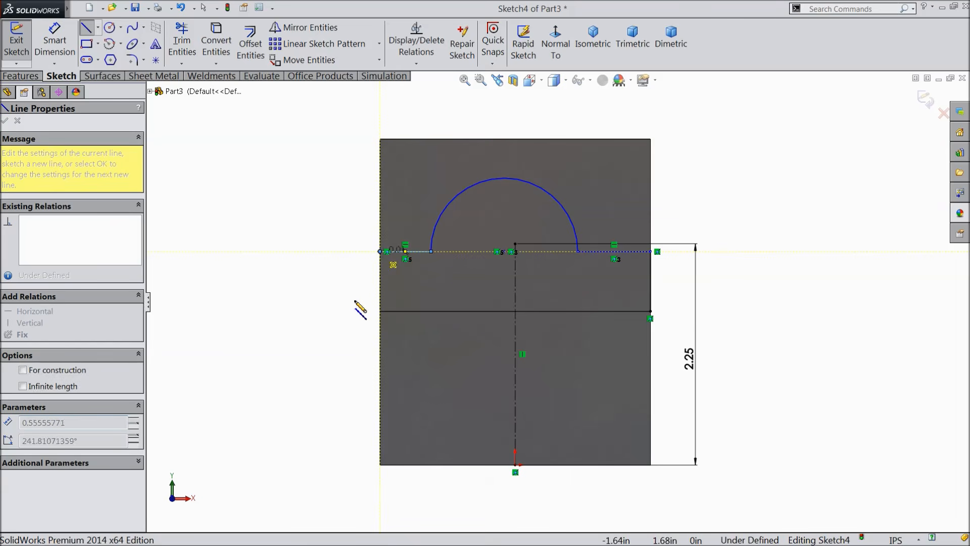
click(380, 311)
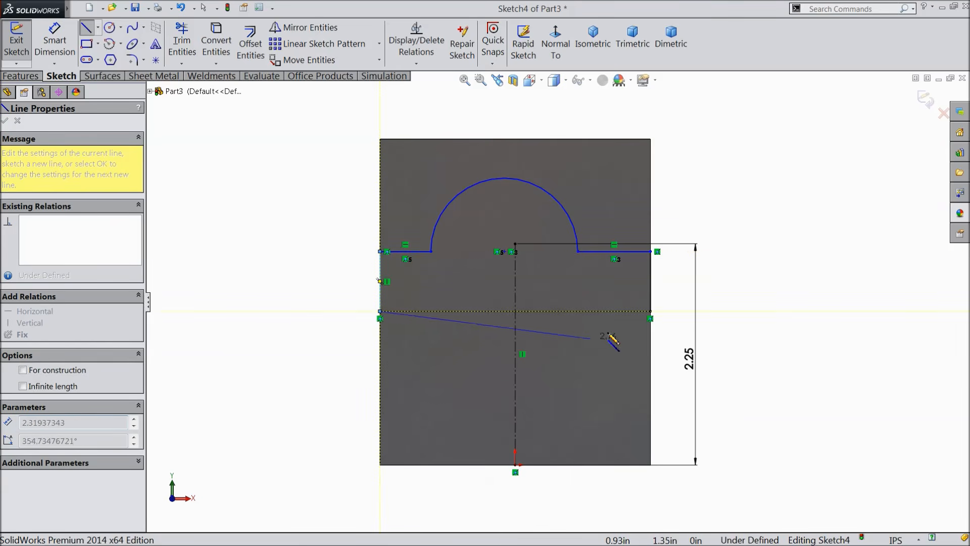
click(651, 311)
right_click(690, 215)
click(718, 160)
scroll(578, 251, down, 2)
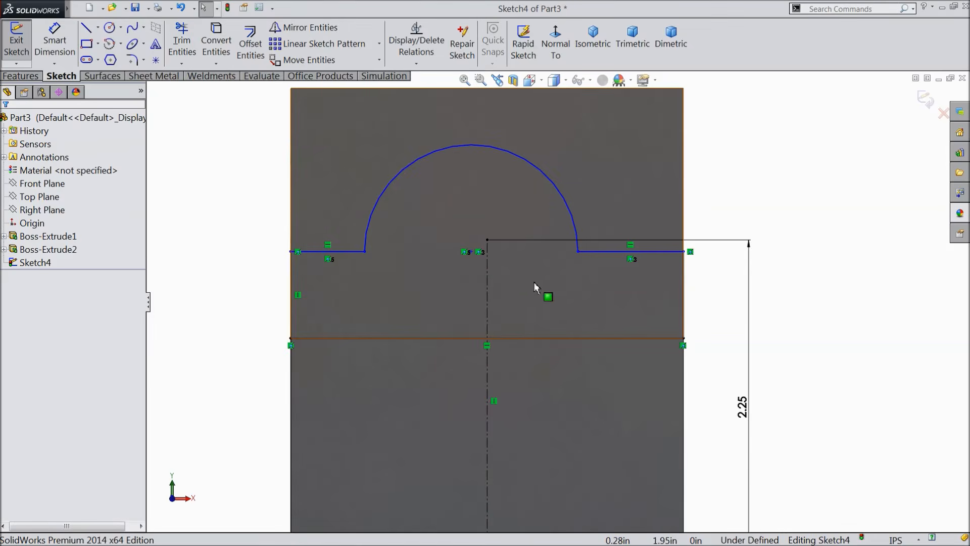
Step: Make the two short horizontal lines beside the arc collinear and equal in length
click(344, 252)
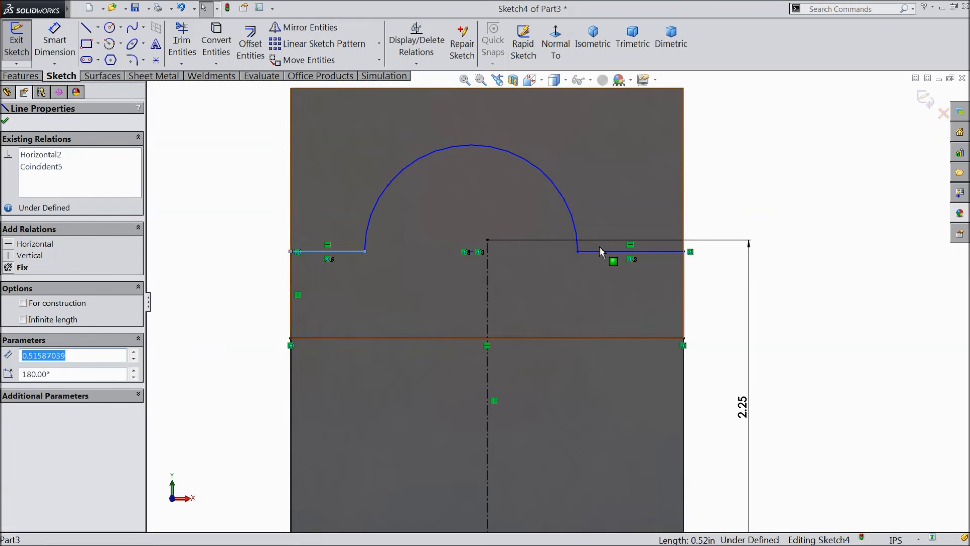
ctrl+click(621, 251)
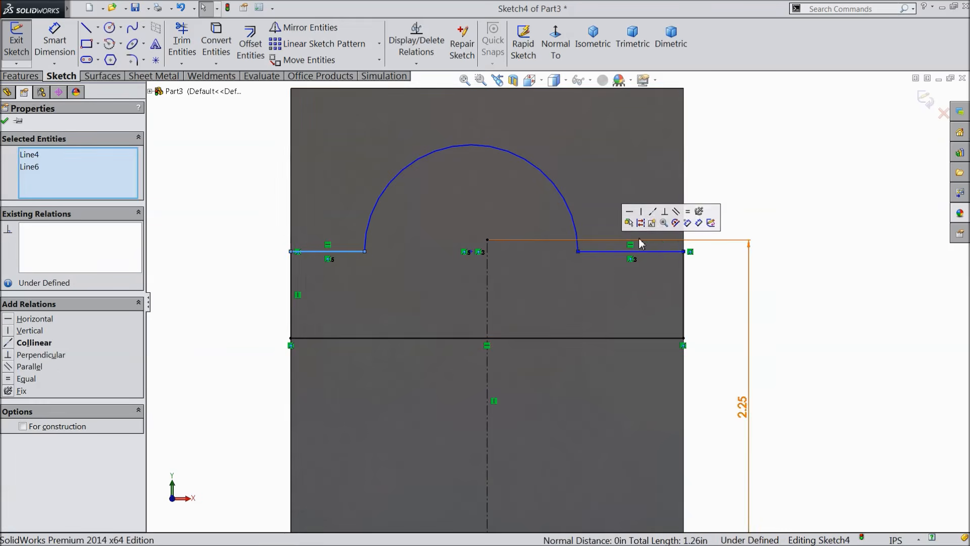
click(652, 211)
click(27, 380)
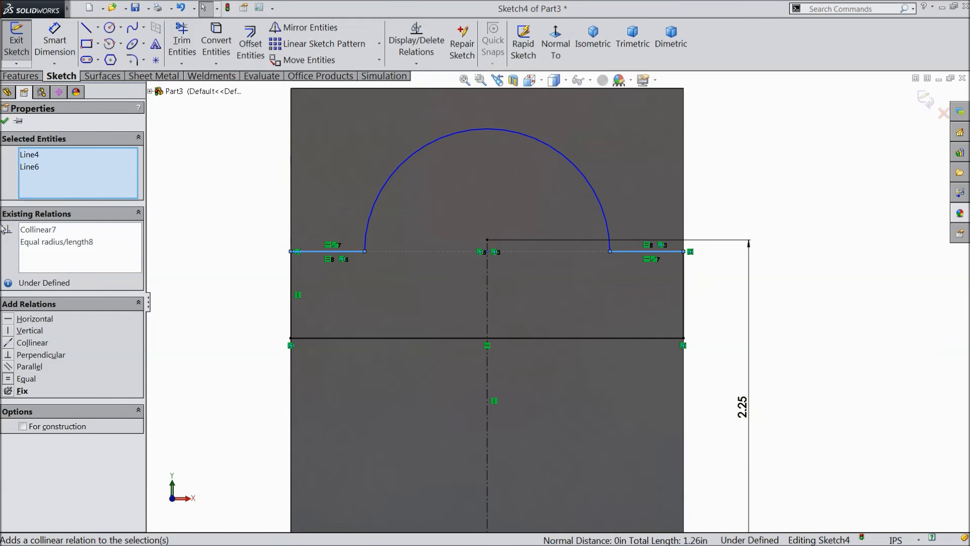
click(4, 121)
Step: Dimension the arc's radius as 0.687 in
click(55, 41)
scroll(341, 205, up, 2)
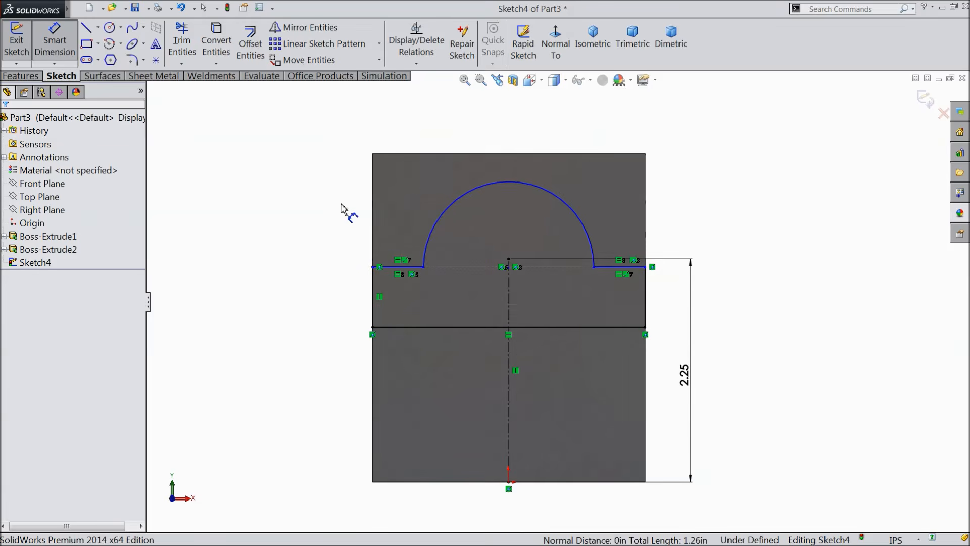
click(461, 214)
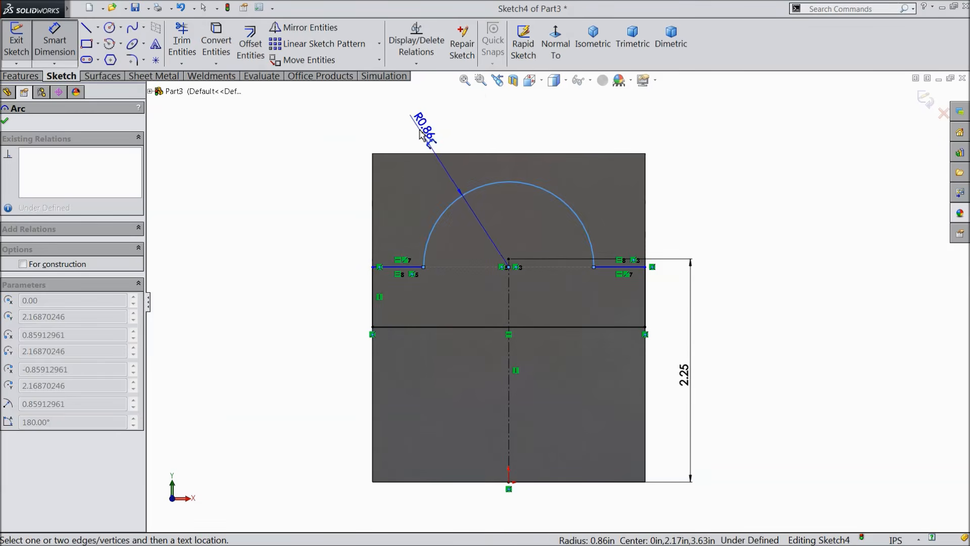
click(420, 134)
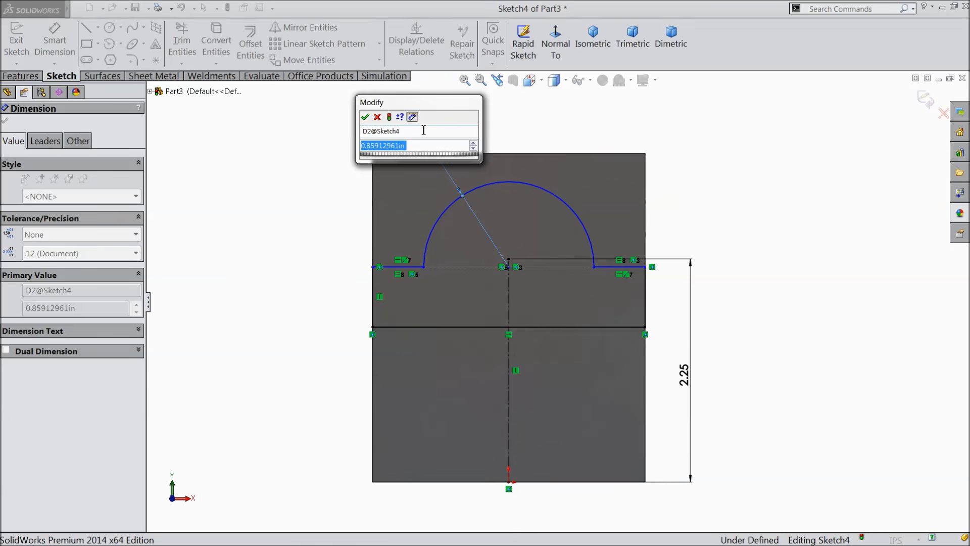
text(0.687)
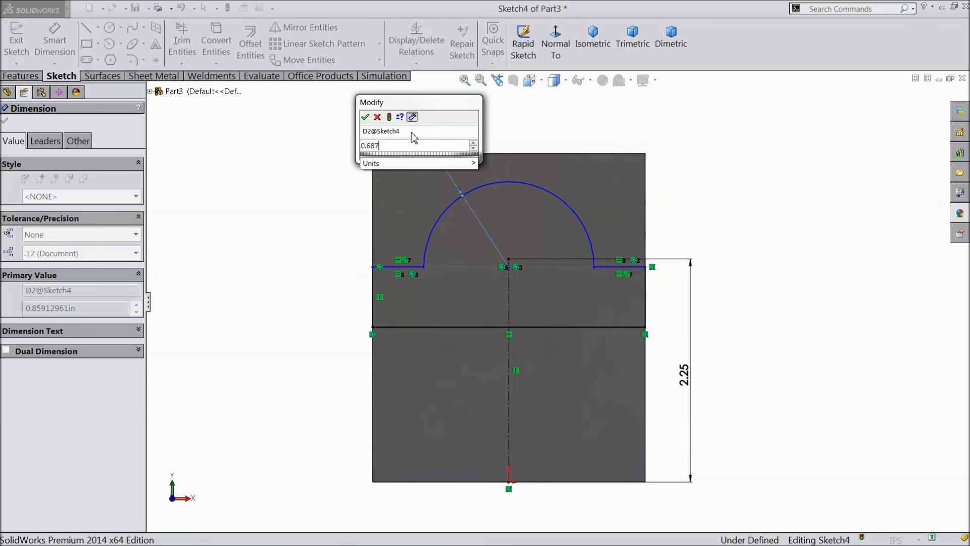
click(365, 118)
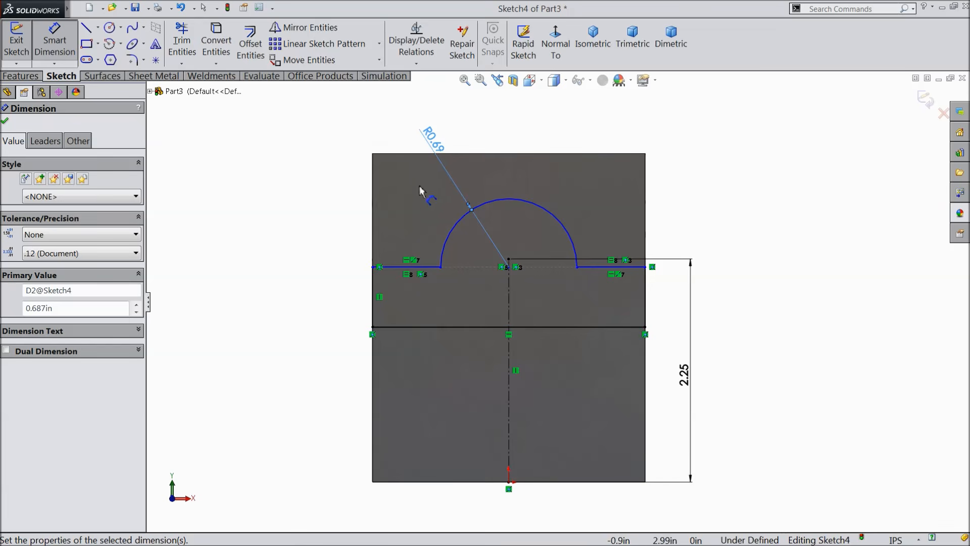
Step: Dimension the vertical distance between the left shoulder line and the origin as 2.187 in
scroll(533, 274, down, 2)
scroll(390, 281, up, 3)
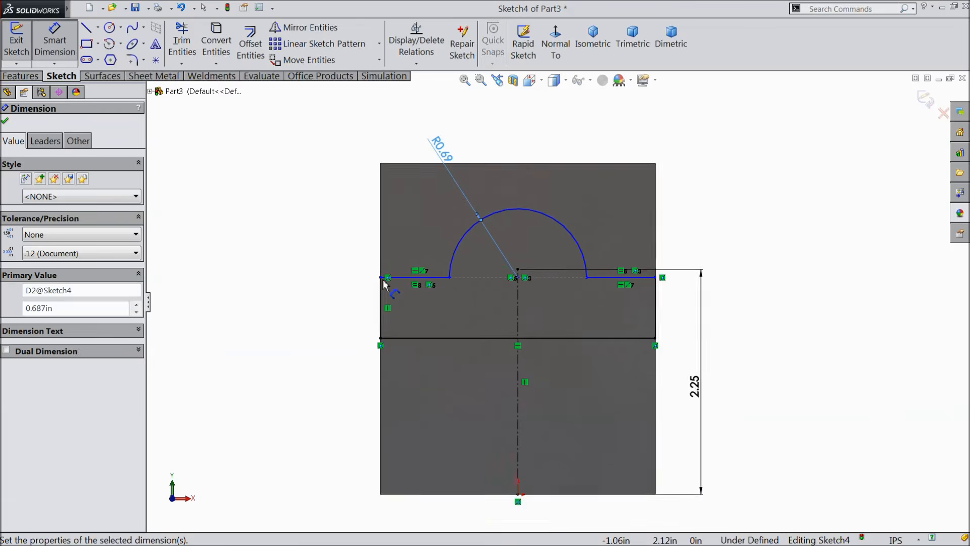
scroll(495, 384, down, 2)
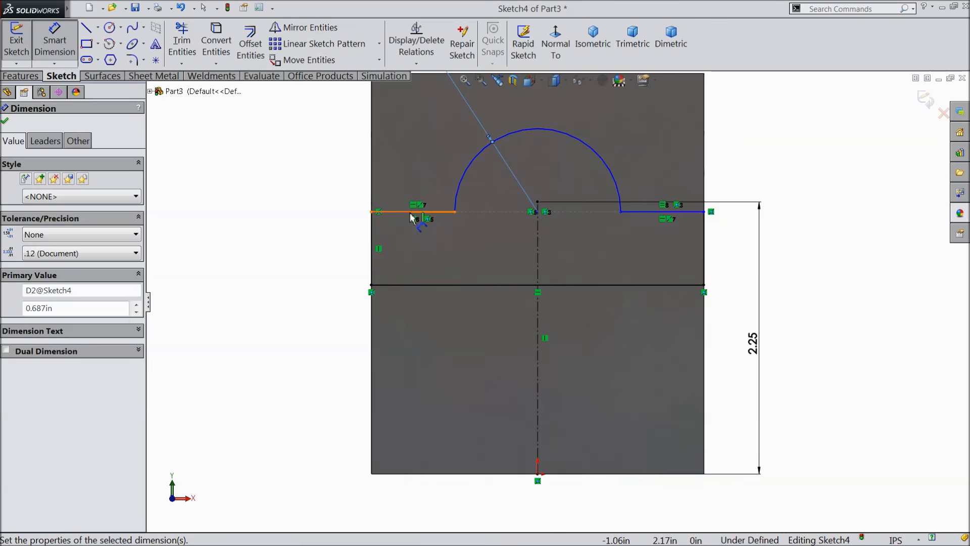
click(455, 212)
click(455, 473)
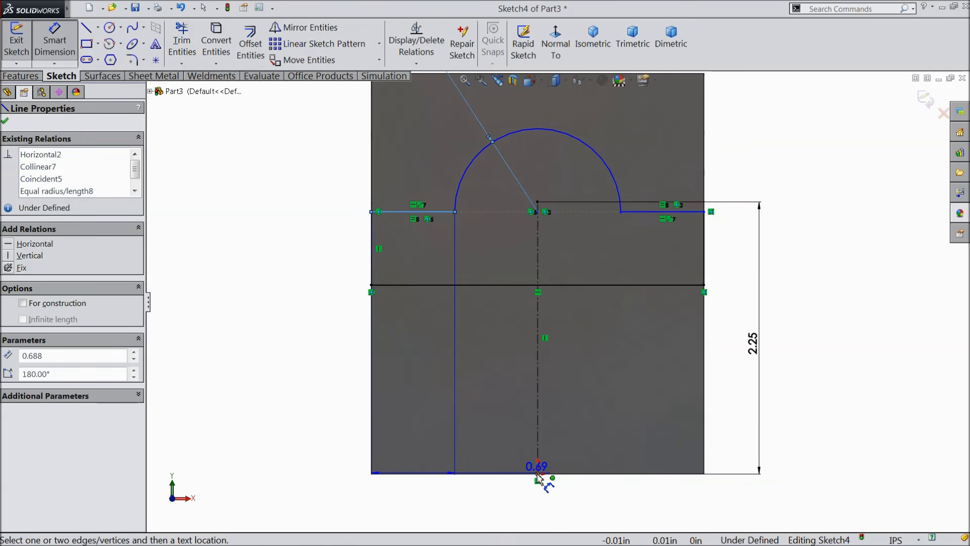
click(538, 474)
click(302, 374)
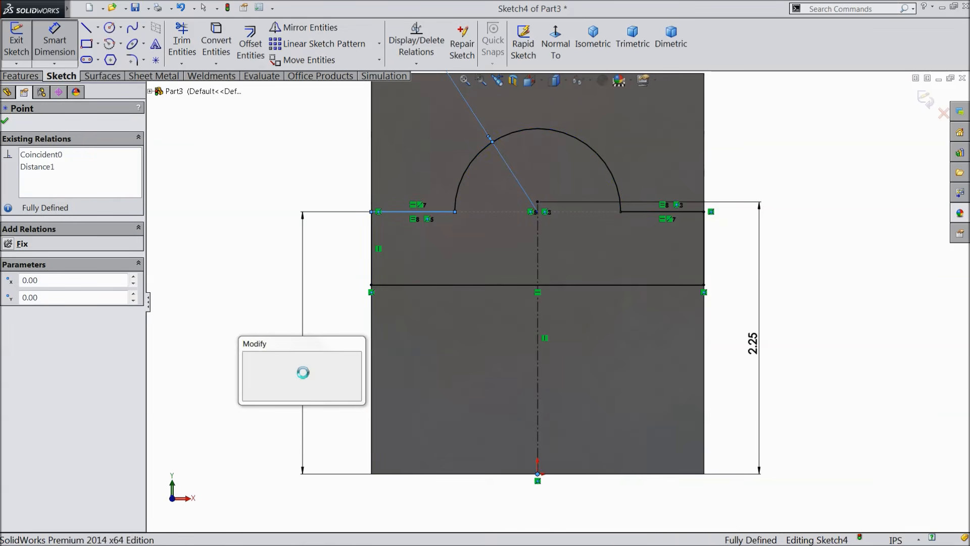
text(2.187)
click(247, 359)
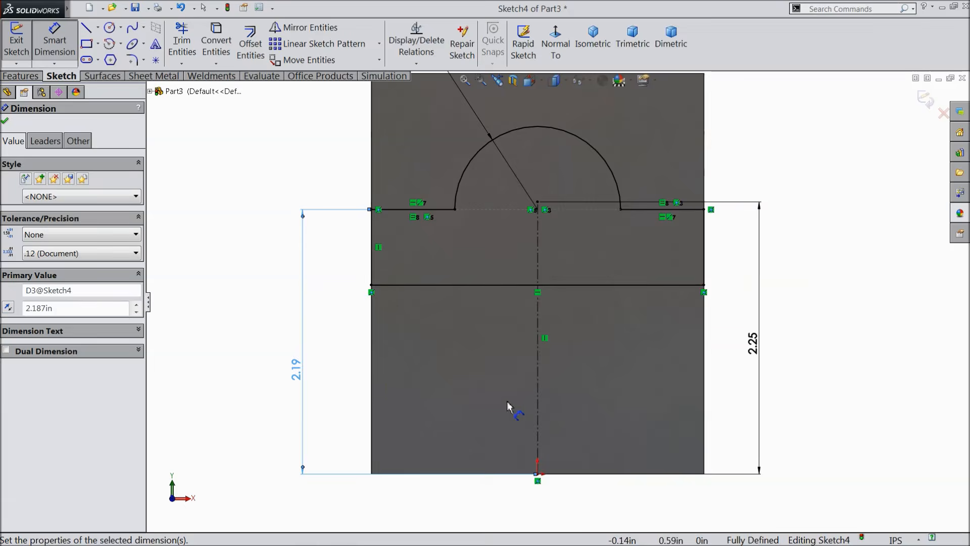
Step: Start a boss extrusion of the arched profile and set its distance to 5 in
scroll(561, 283, up, 5)
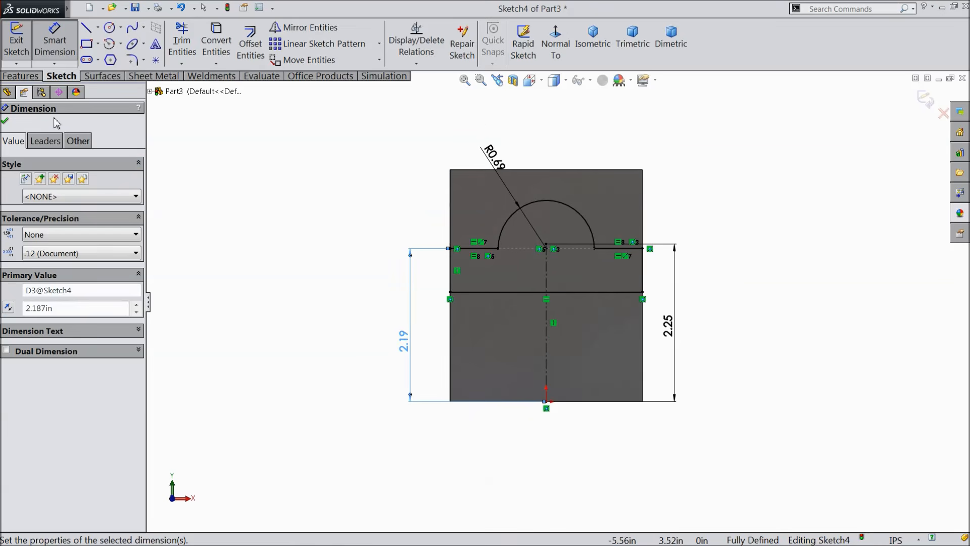
mouse_move(443, 212)
middle_down()
mouse_move(347, 234)
mouse_move(363, 258)
middle_up()
scroll(466, 373, down, 3)
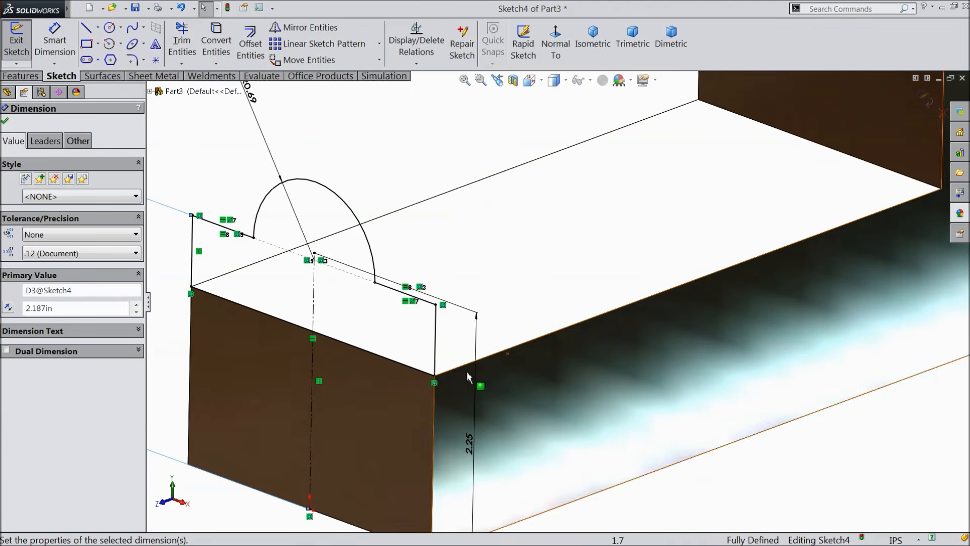
click(23, 76)
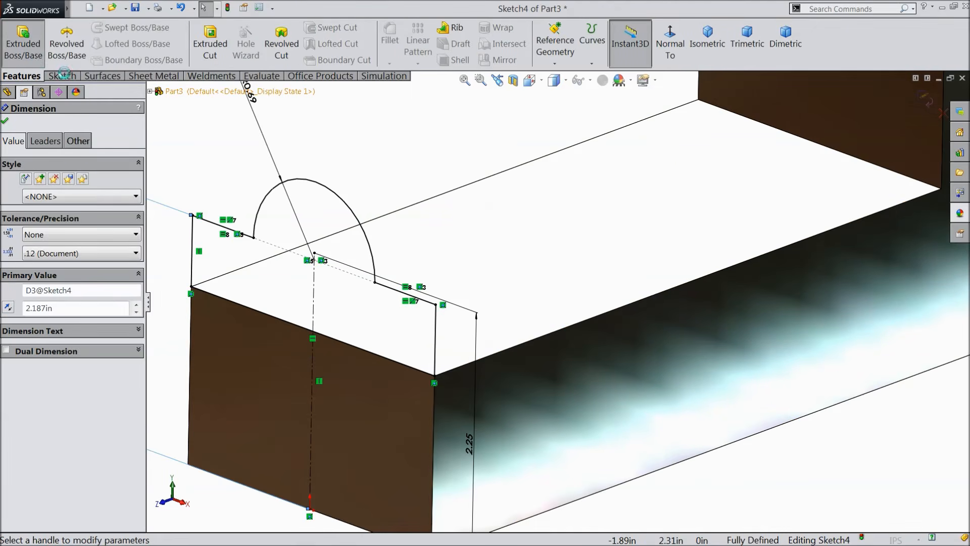
click(65, 193)
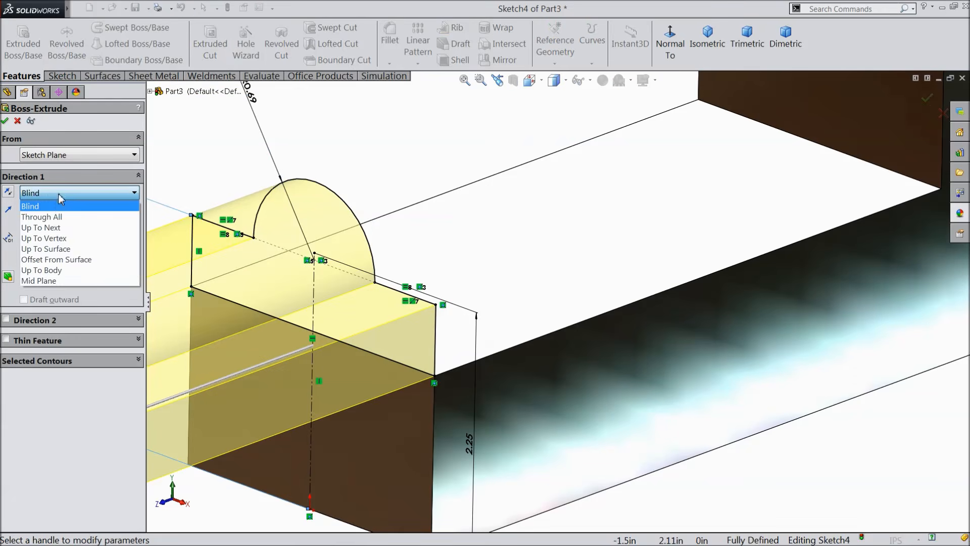
click(71, 260)
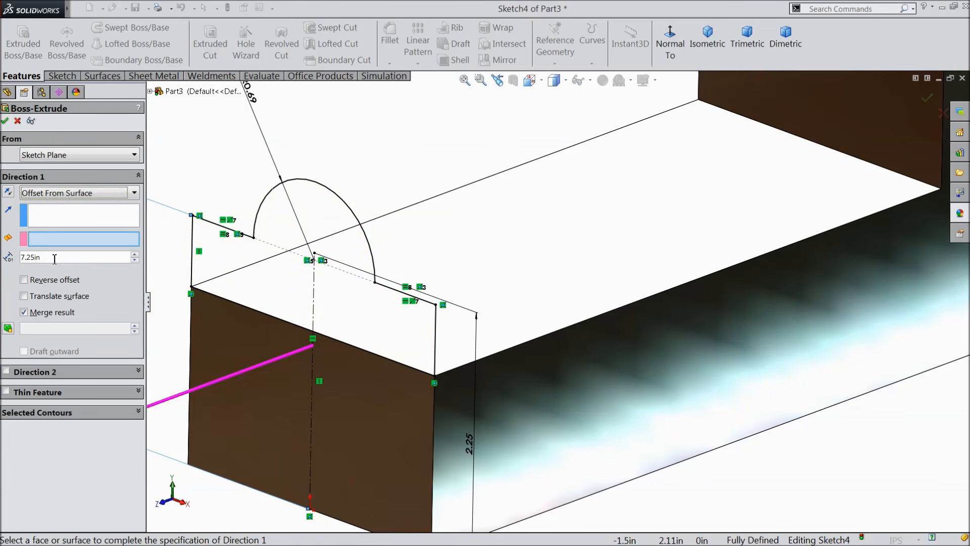
click(37, 256)
text(5)
key(Return)
scroll(758, 150, up, 3)
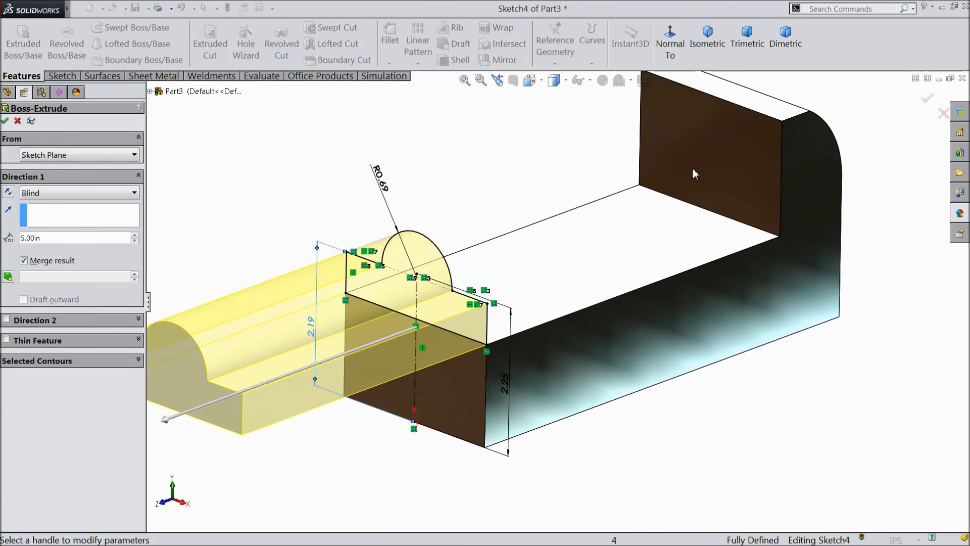
Step: End the arched boss extrusion at an offset from the rear jaw's inner face and accept the feature
click(81, 193)
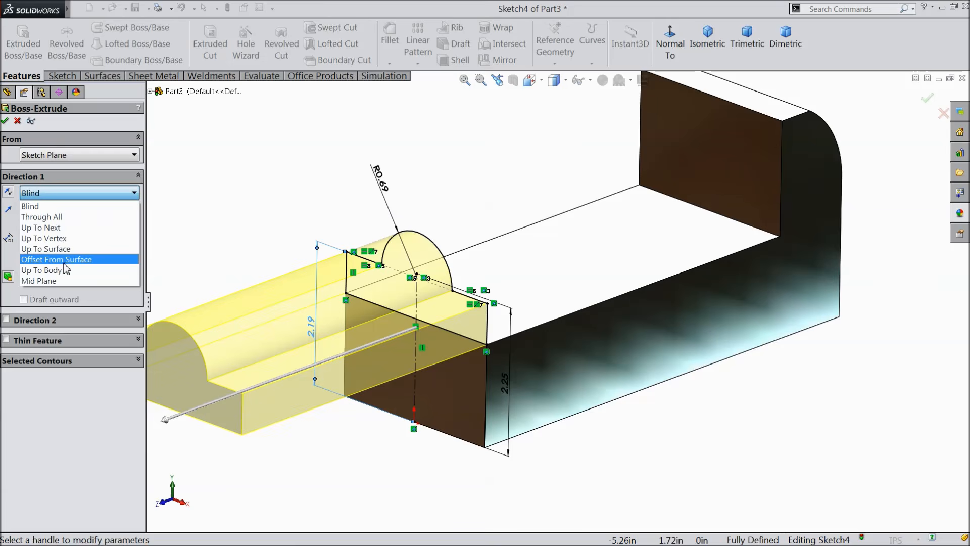
click(92, 257)
click(724, 150)
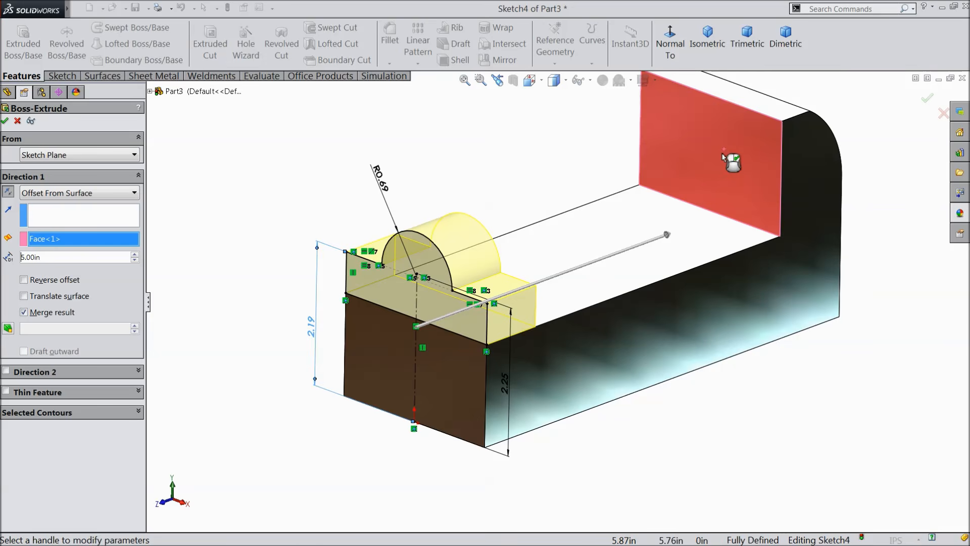
mouse_move(685, 159)
middle_down()
mouse_move(645, 189)
mouse_move(689, 175)
mouse_move(688, 162)
middle_up()
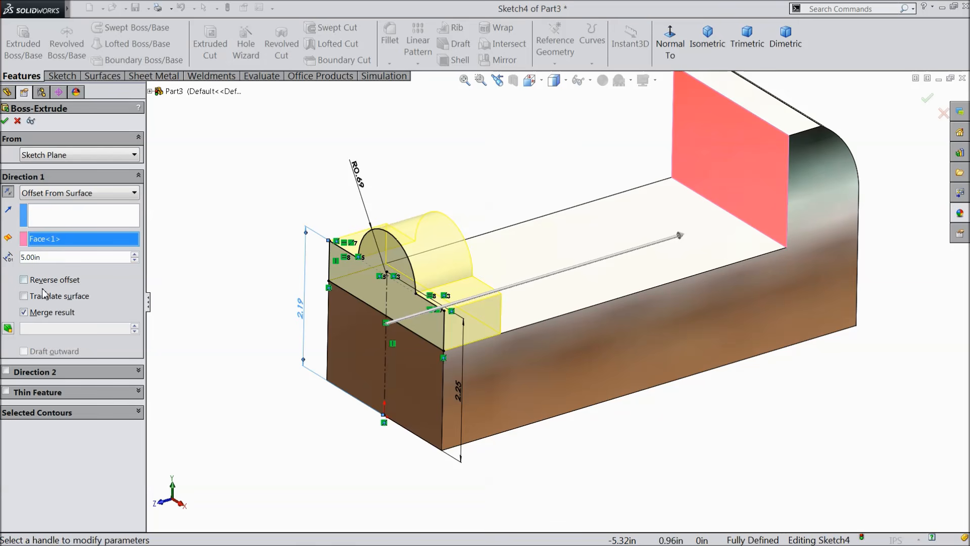
click(4, 122)
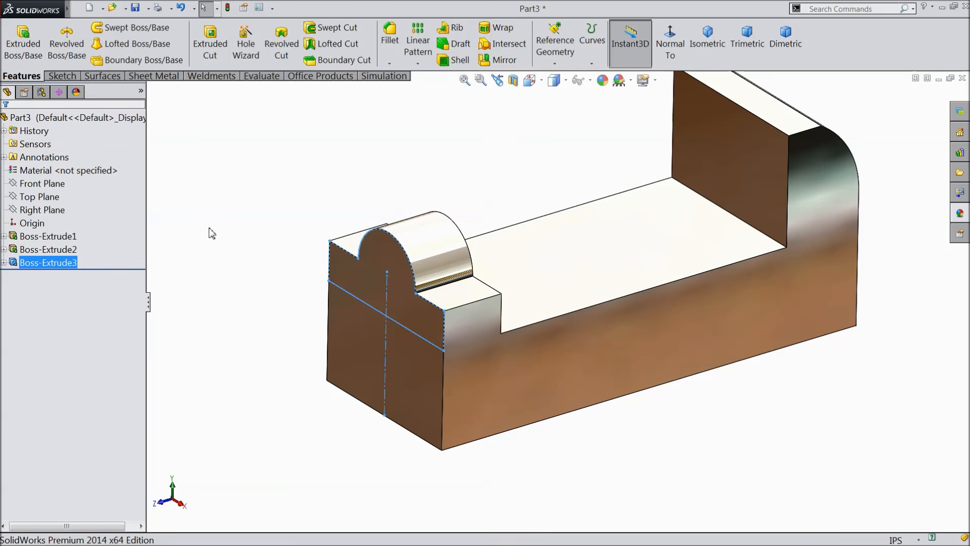
click(212, 233)
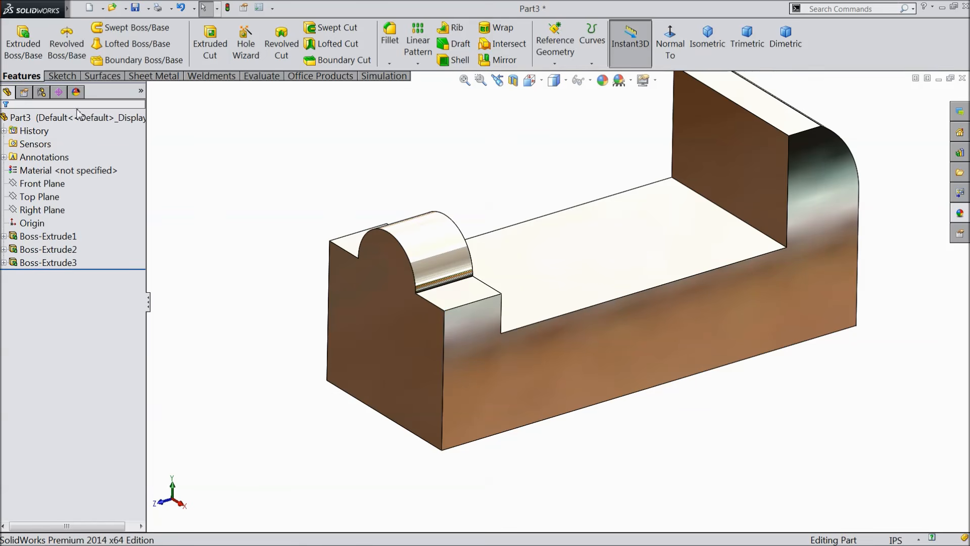
Step: Apply the gloss blue car paint appearance to the block's side face, front face, arched surface and boss shoulders
click(526, 360)
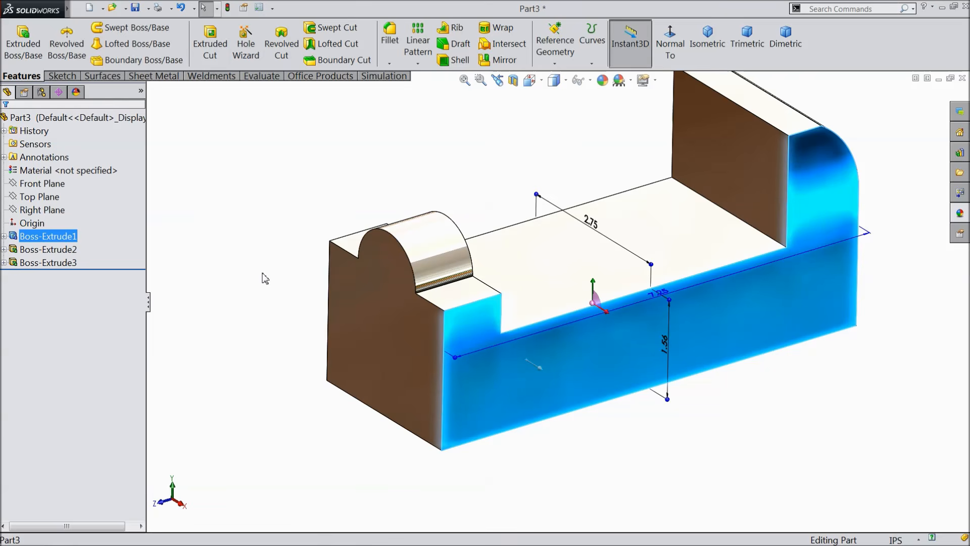
ctrl+click(389, 313)
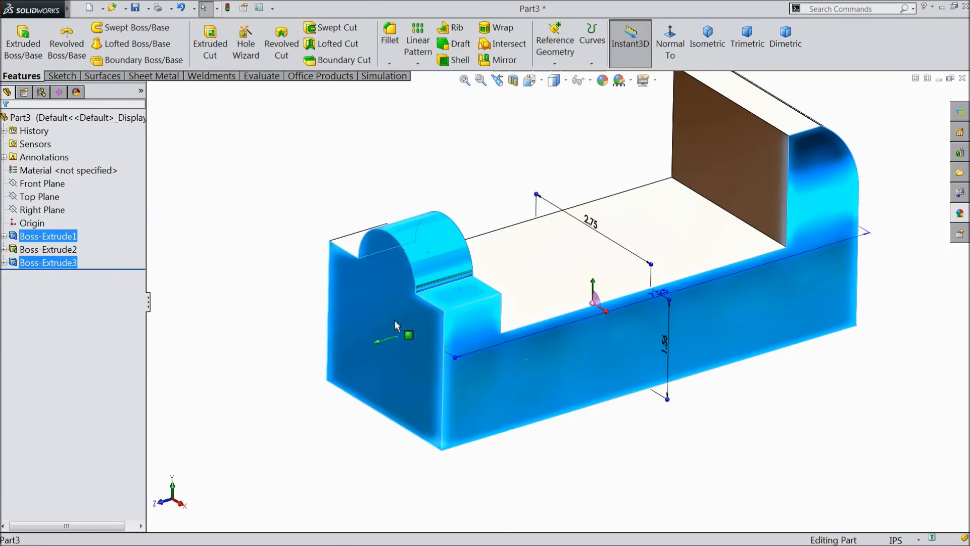
ctrl+click(356, 244)
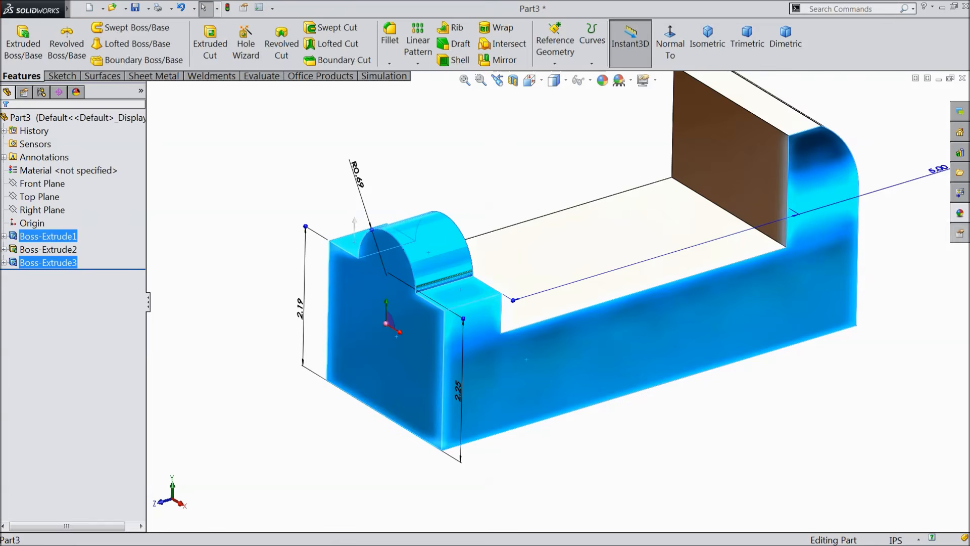
click(960, 213)
scroll(849, 166, down, 6)
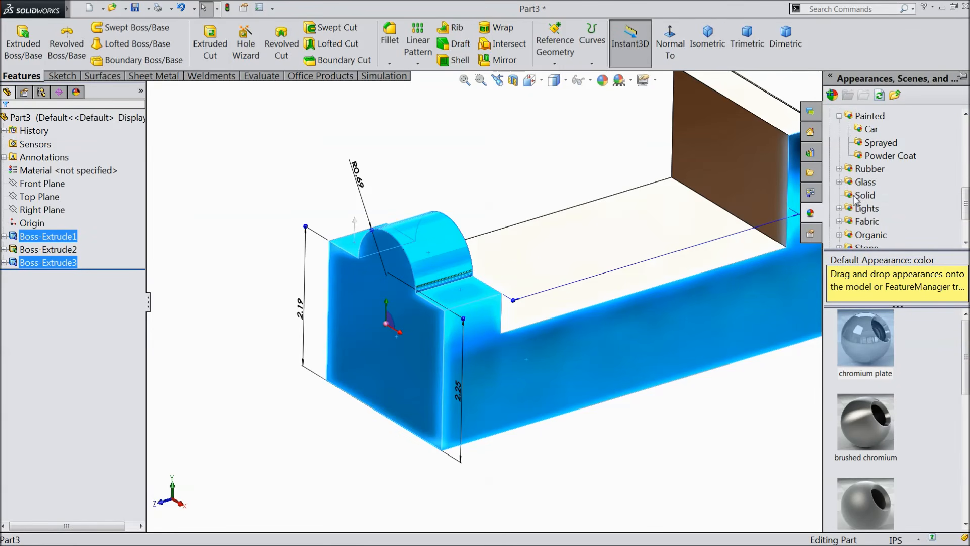
click(871, 131)
scroll(874, 394, down, 5)
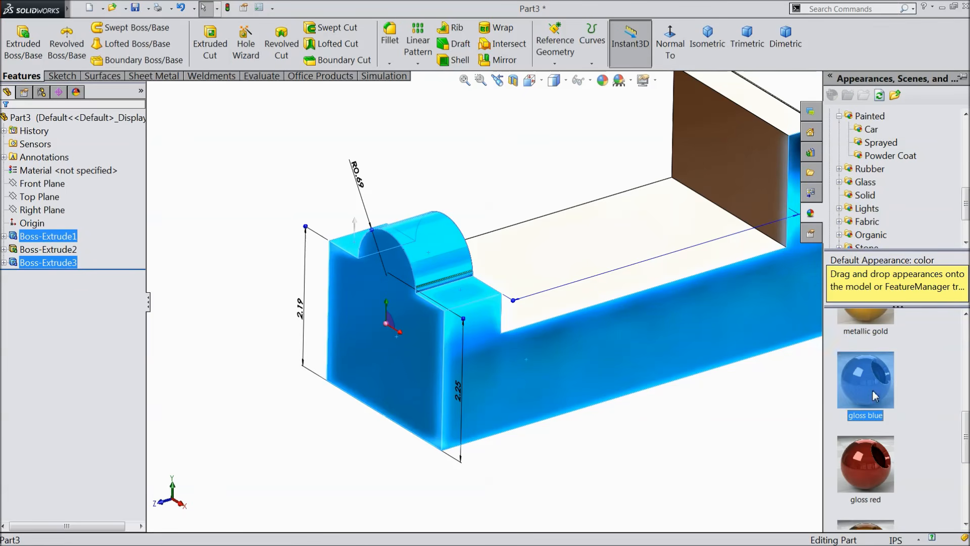
double_click(859, 404)
Step: Apply the gloss blue appearance to the block's opposite long side face
scroll(686, 420, up, 3)
middle_drag(686, 419, 708, 407)
click(648, 323)
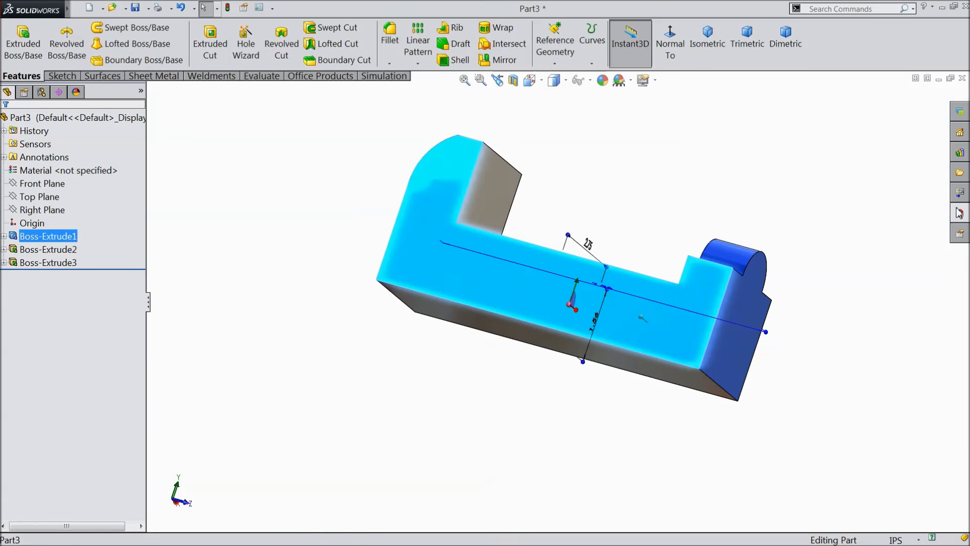
click(956, 208)
drag(860, 392, 728, 463)
Step: Apply the gloss blue appearance to the flat rear end face below the rounded jaw
middle_drag(354, 379, 473, 426)
click(574, 311)
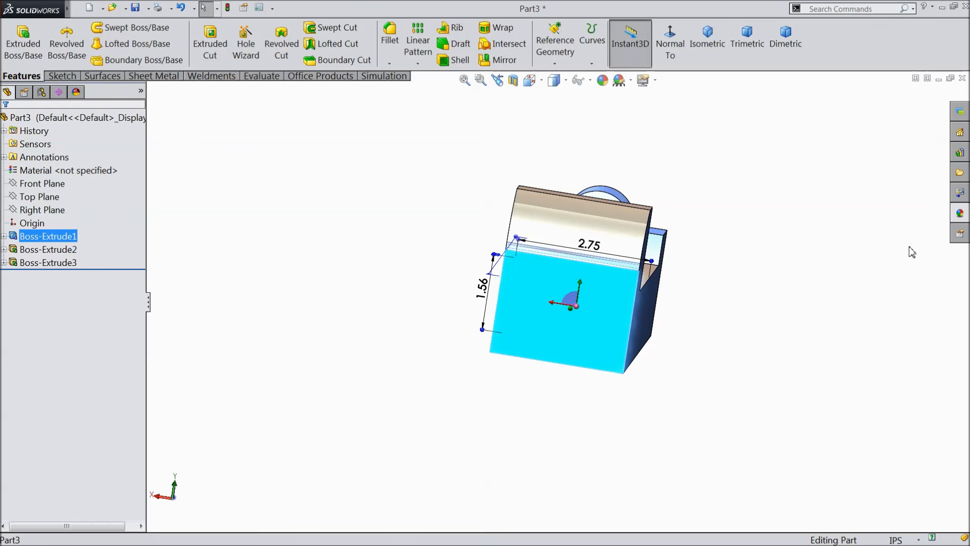
click(960, 213)
drag(859, 392, 754, 405)
middle_drag(753, 404, 711, 427)
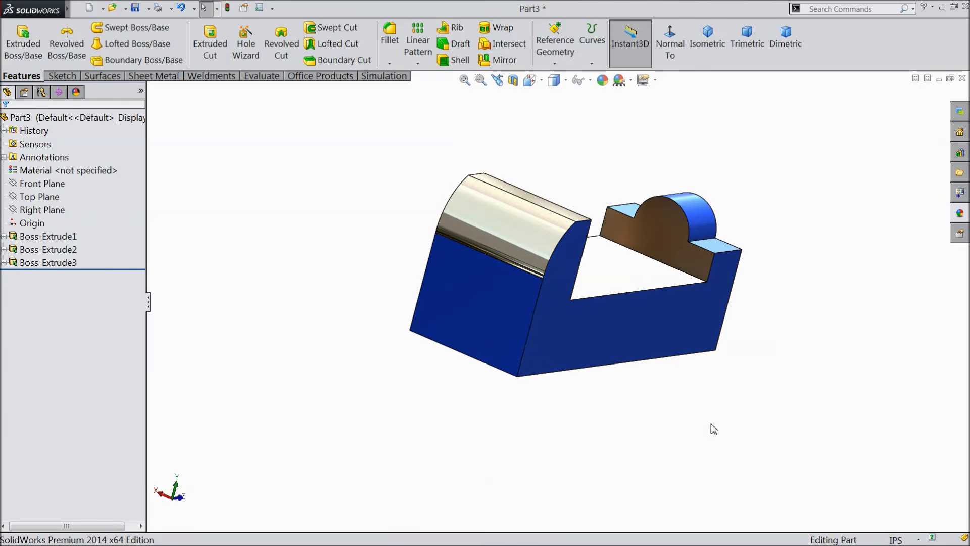
Step: Apply the gloss blue appearance to the rear jaw's rounded surface and return to the isometric view
click(526, 245)
click(963, 216)
drag(865, 407, 770, 407)
middle_drag(769, 407, 661, 308)
click(707, 43)
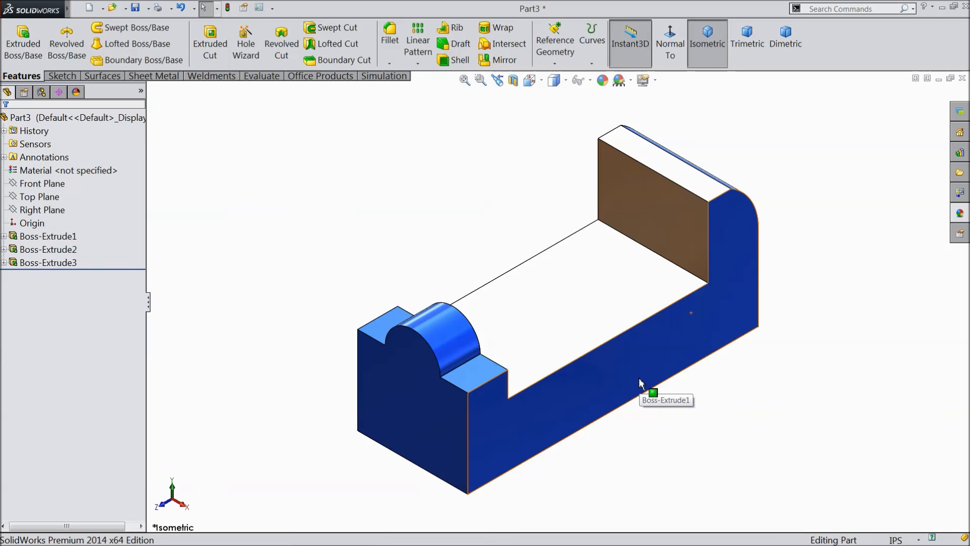
Step: Start a sketch on the block's bottom face and view it face-on
middle_drag(577, 387, 496, 350)
click(496, 350)
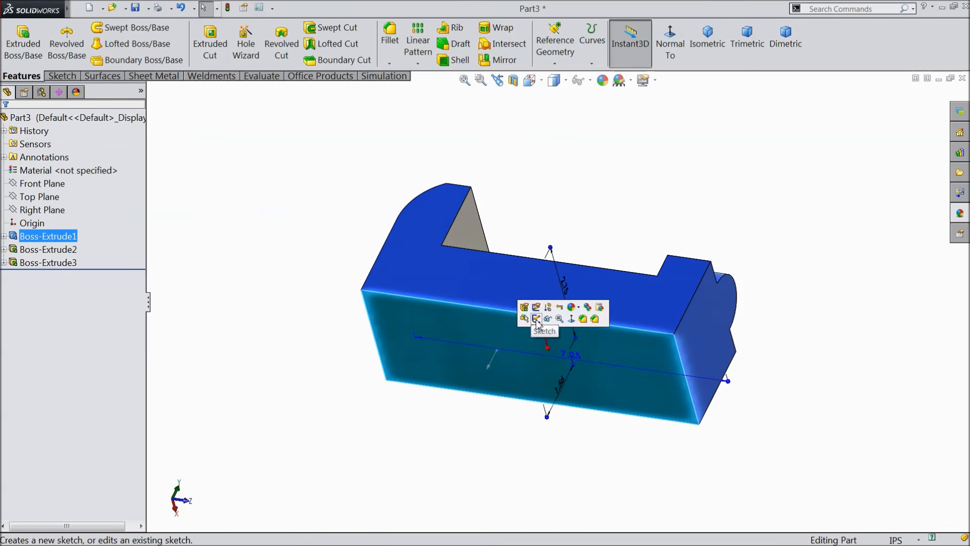
click(539, 324)
click(672, 47)
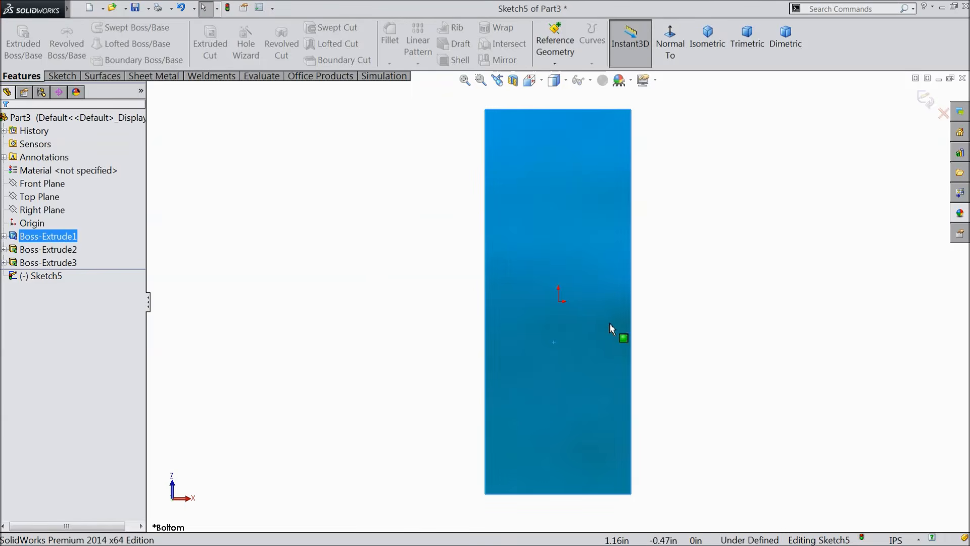
Step: Sketch a circle of about 1.05 in radius centred on the block's long side edge and passing through its corner
click(63, 77)
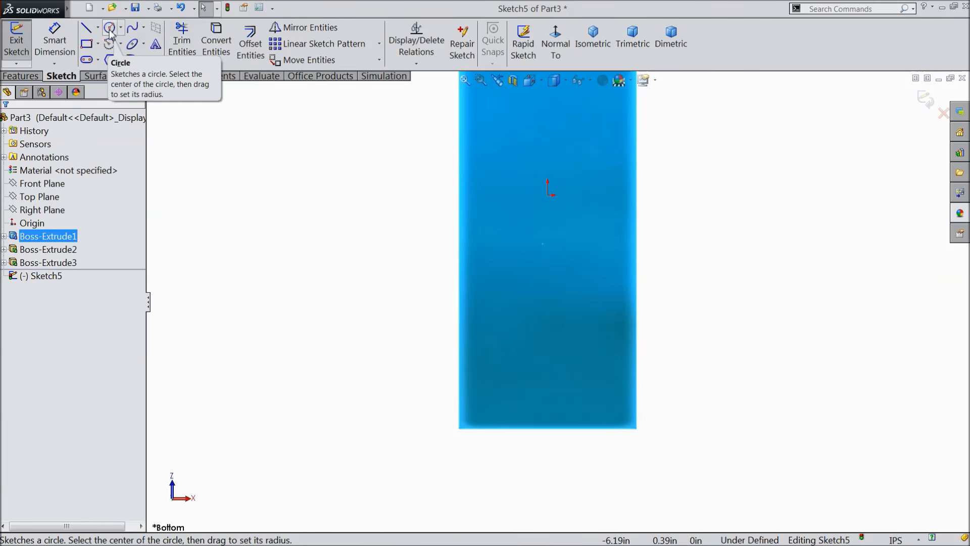
click(110, 30)
scroll(558, 367, down, 2)
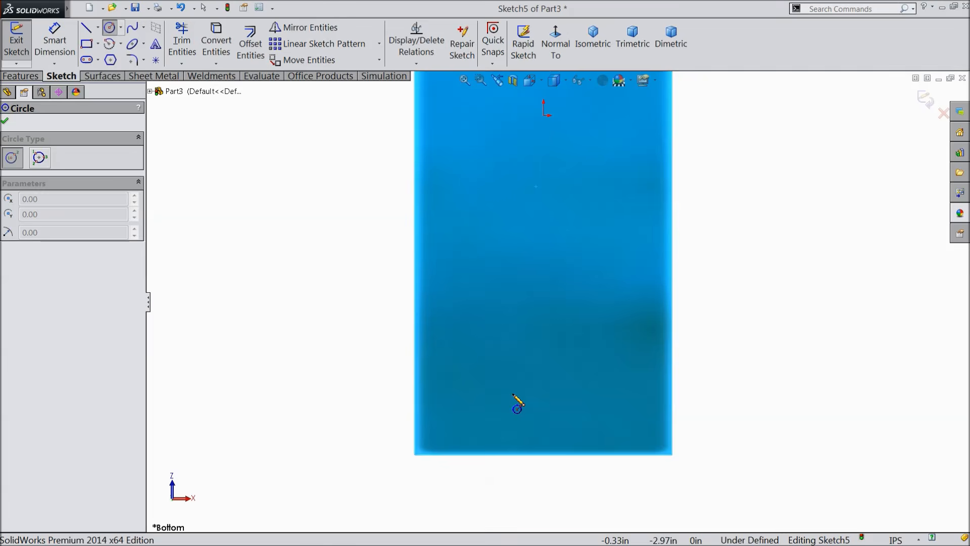
click(413, 357)
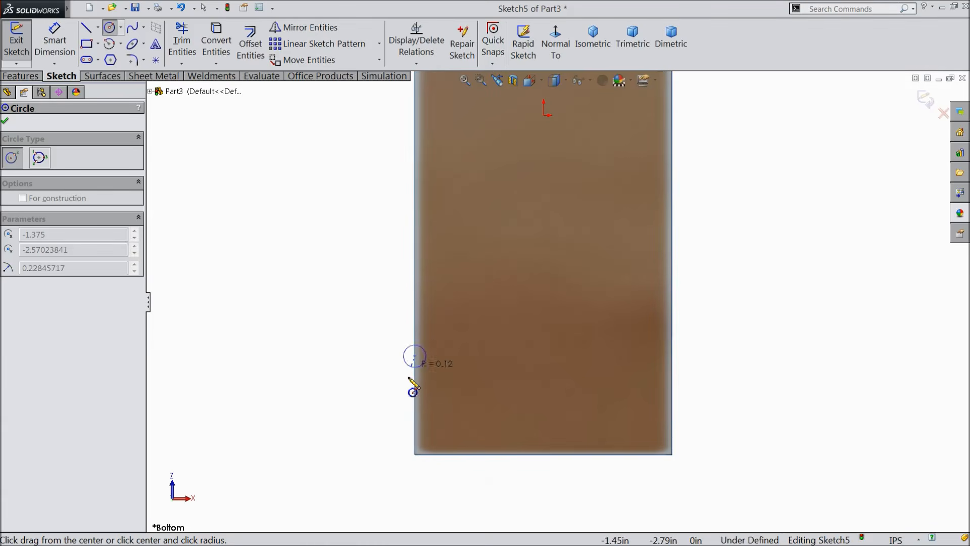
click(415, 455)
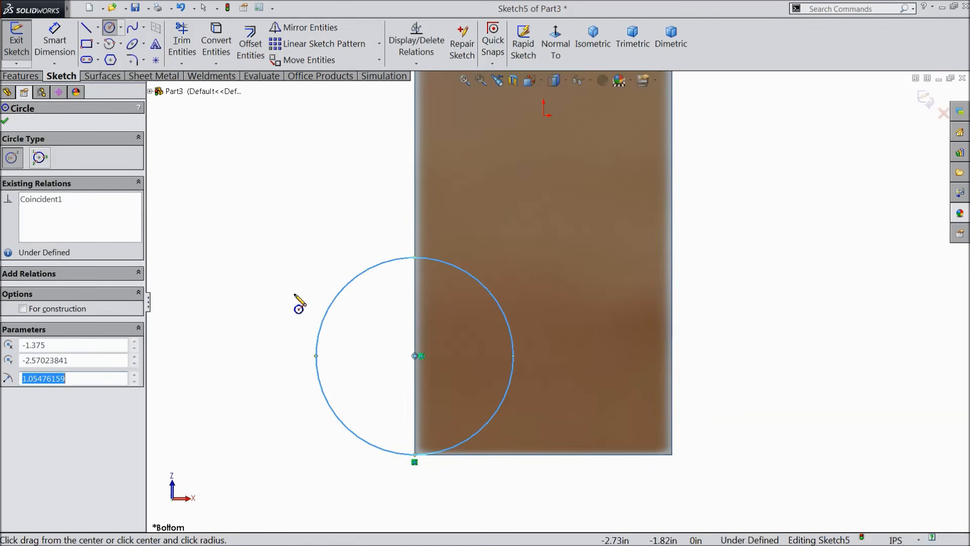
Step: Draw a vertical line along the block's edge, joining the circle's upper quadrant point to the block's corner
click(86, 28)
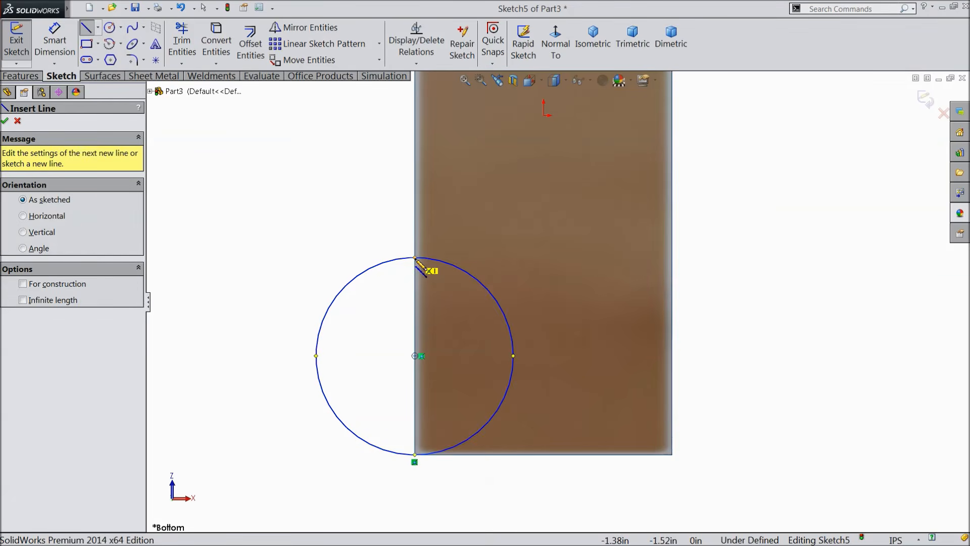
click(415, 258)
click(415, 454)
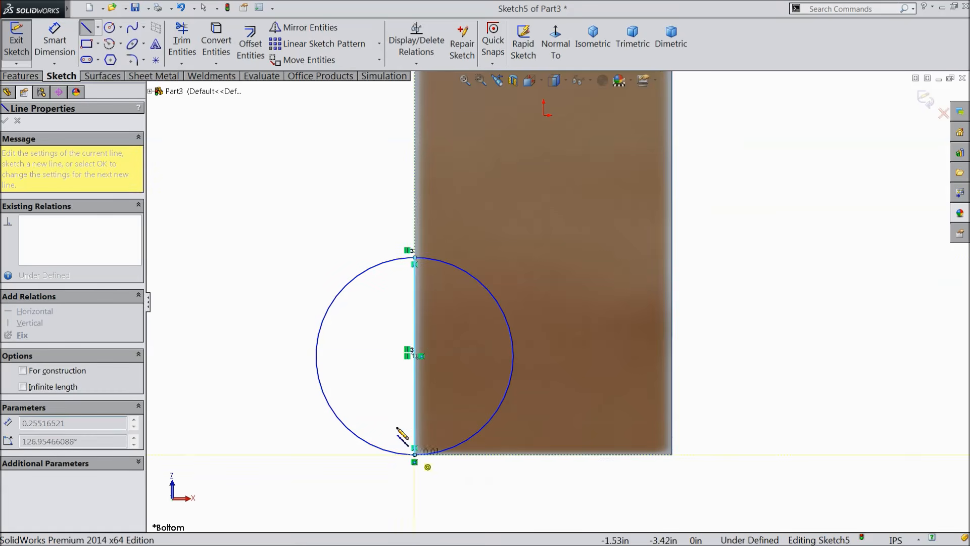
right_click(356, 344)
click(381, 91)
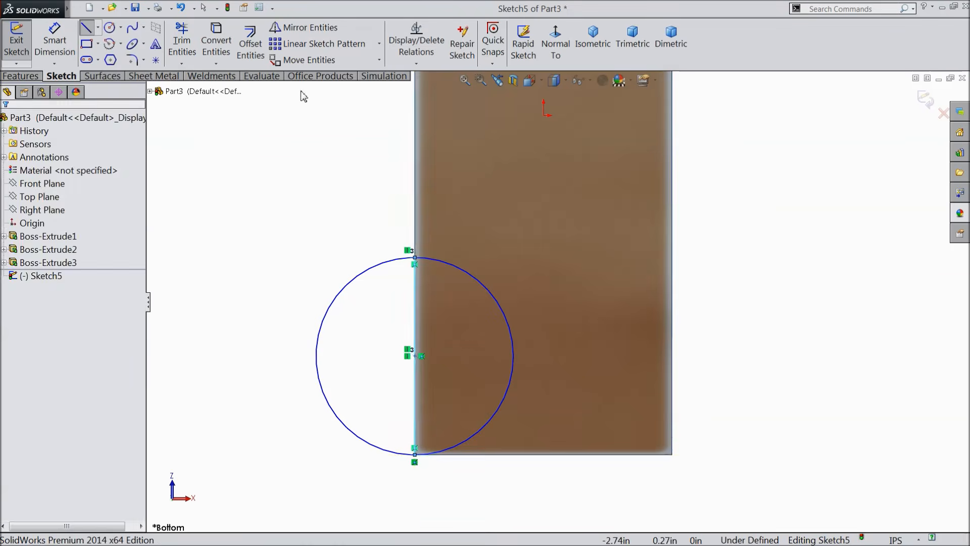
Step: Trim away the half of the circle lying inside the block, using trim to closest
click(182, 43)
click(513, 366)
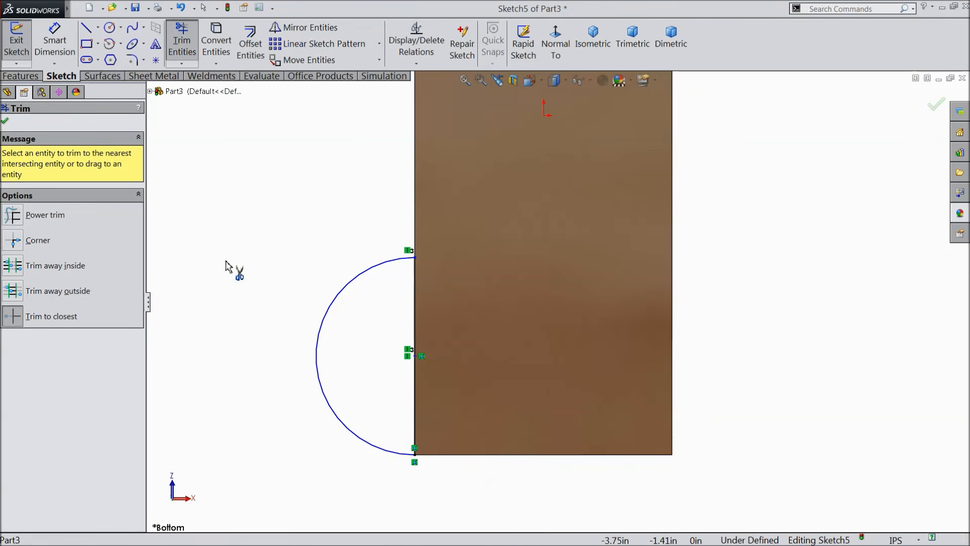
click(5, 121)
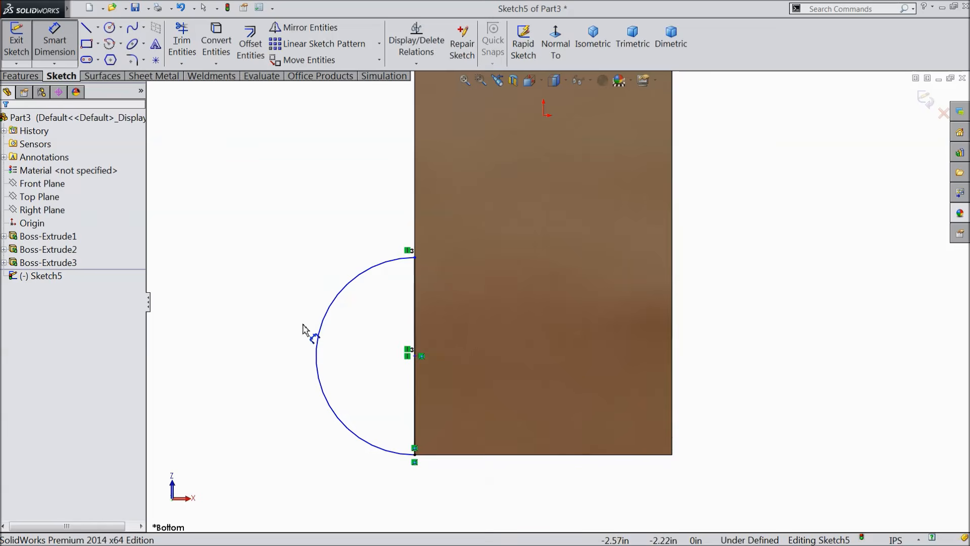
Step: Dimension the semicircular arc's radius as 1.125 in
click(316, 351)
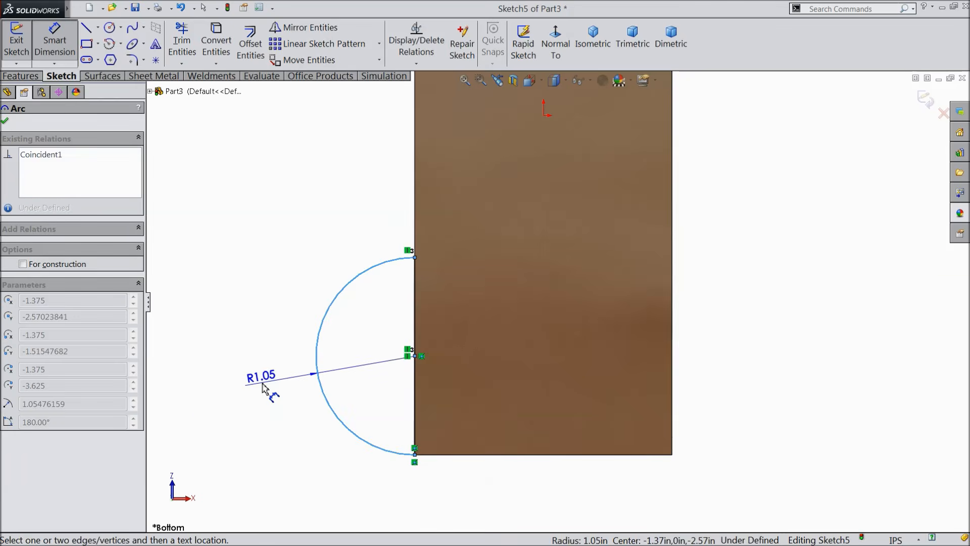
click(264, 388)
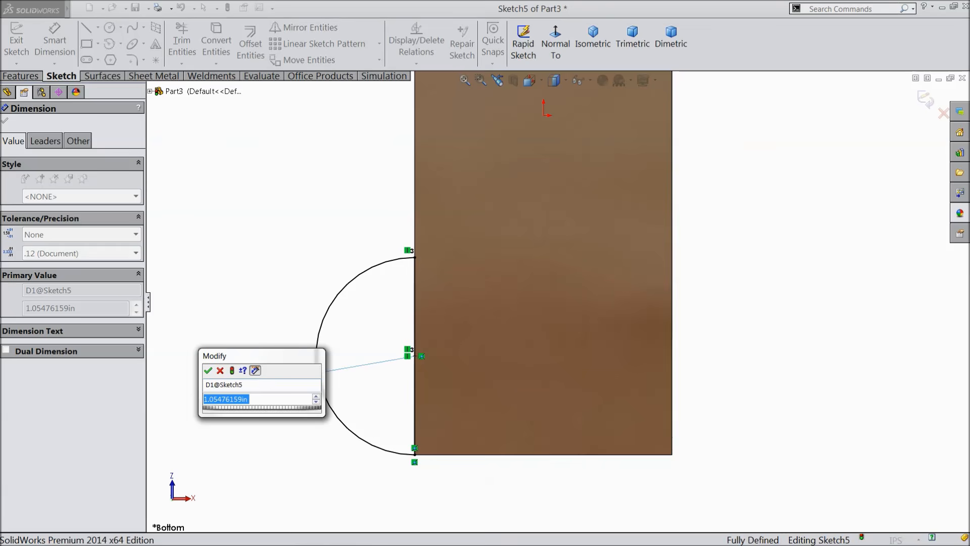
text(1.125)
click(209, 371)
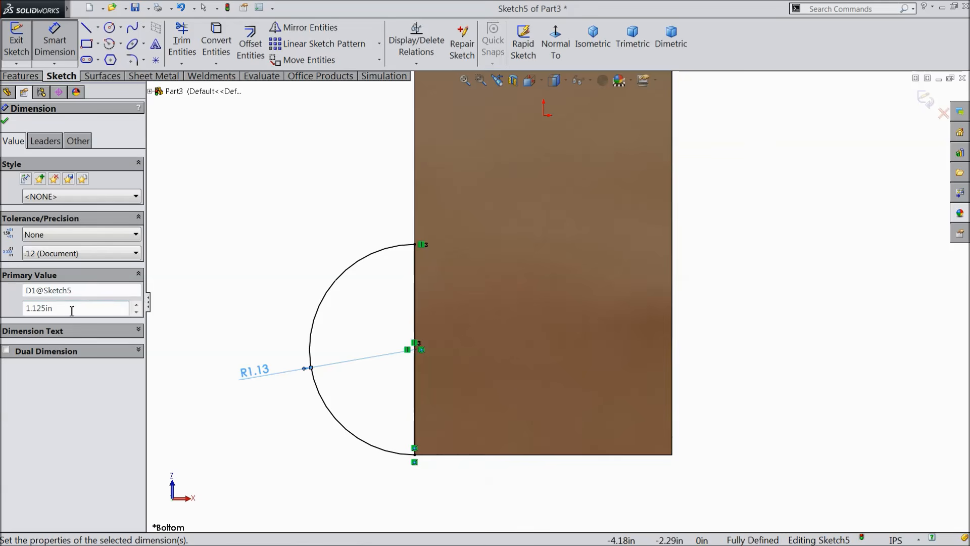
click(6, 122)
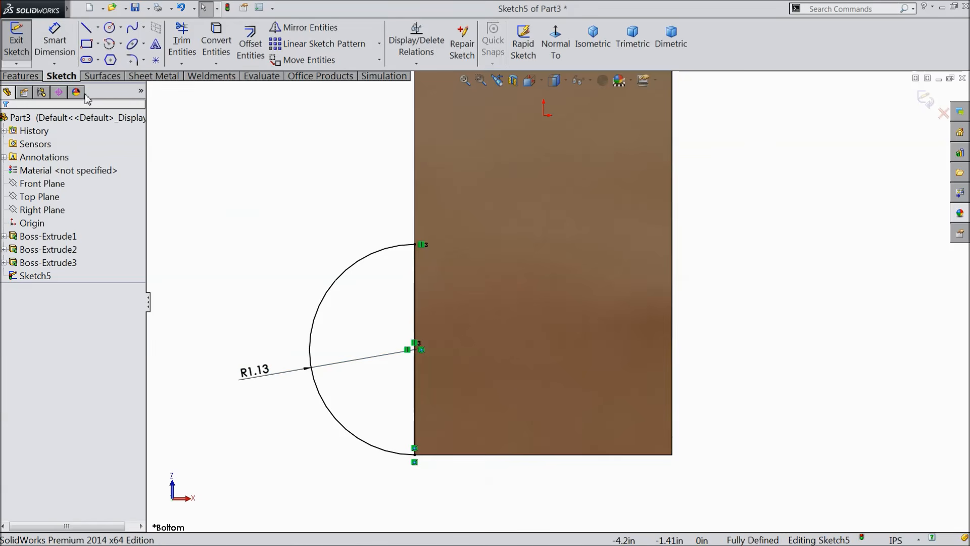
Step: Draw a horizontal centerline about 0.45 in long ending at the origin, and a vertical centerline from the origin to the block's end edge
click(110, 28)
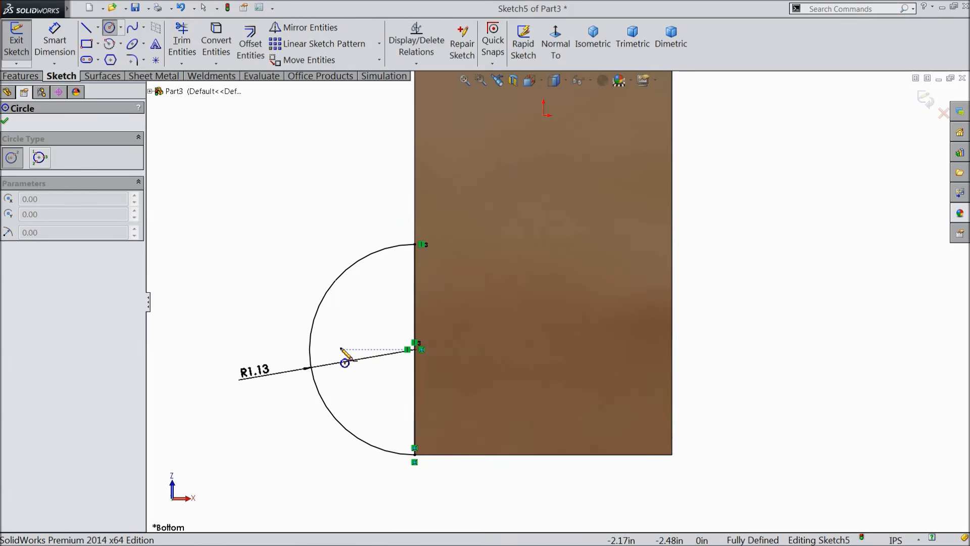
click(98, 28)
click(106, 59)
scroll(515, 322, up, 2)
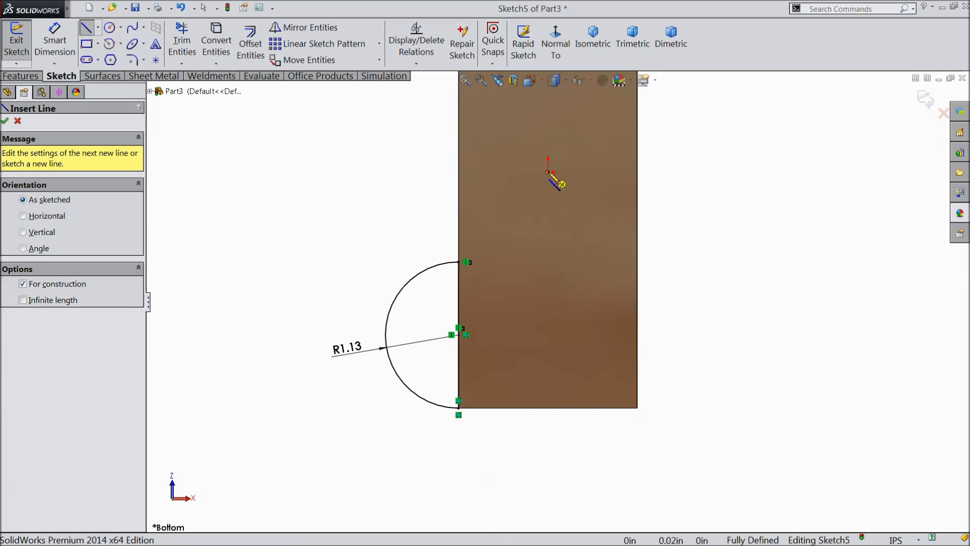
click(521, 172)
click(548, 172)
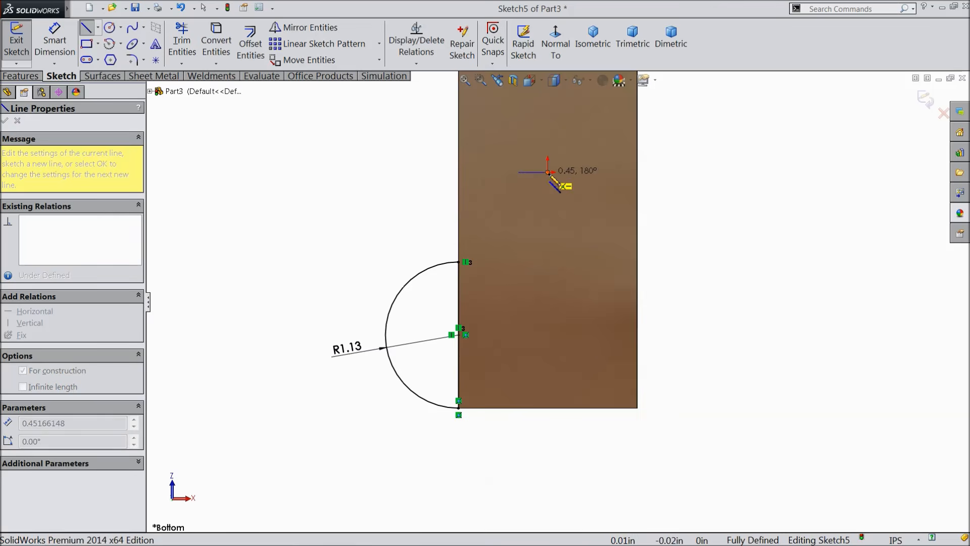
click(548, 408)
right_click(553, 430)
click(581, 124)
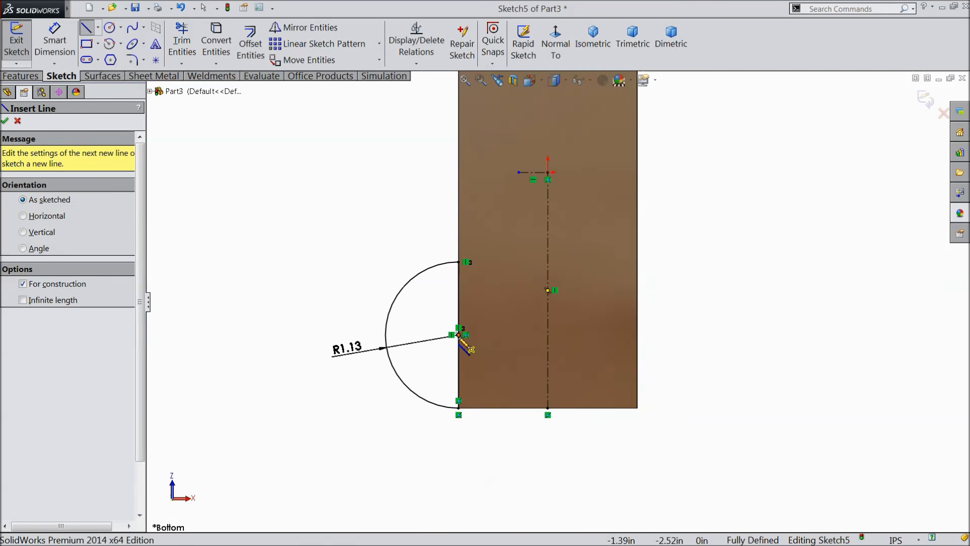
Step: Draw a horizontal centerline from the semicircular arc's centre to the vertical centerline
click(459, 335)
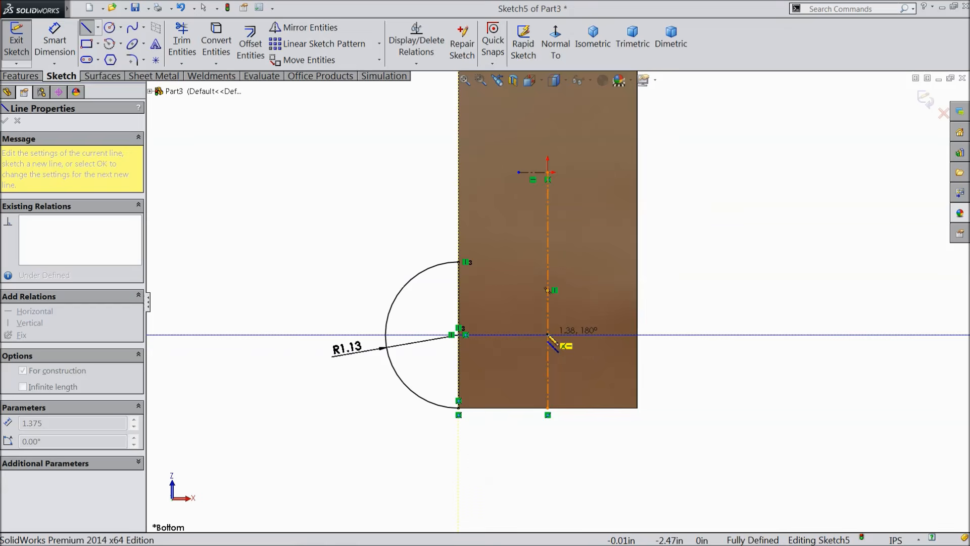
click(548, 335)
right_click(699, 56)
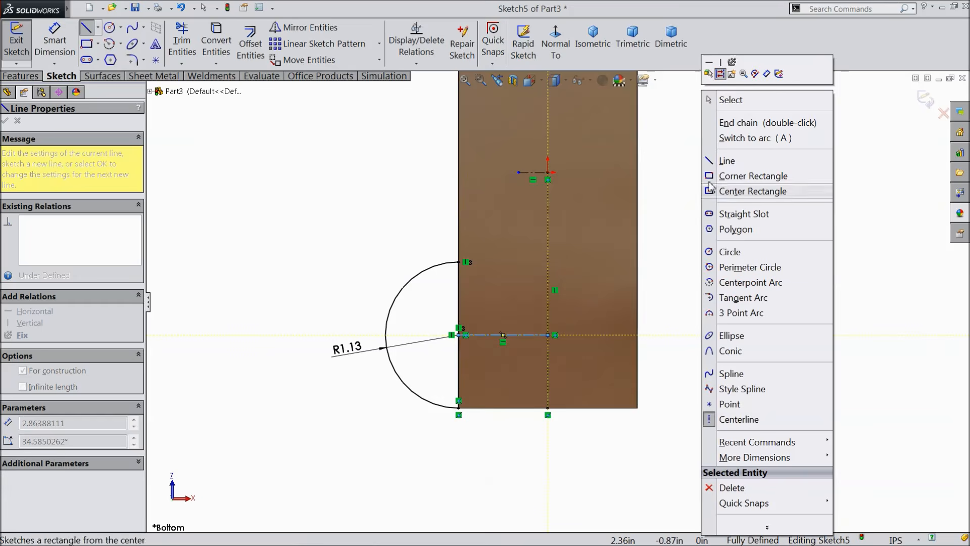
click(728, 97)
Step: Sketch a circle of about 0.22 in radius inside the semicircular lug, level with the arc's centre
click(111, 32)
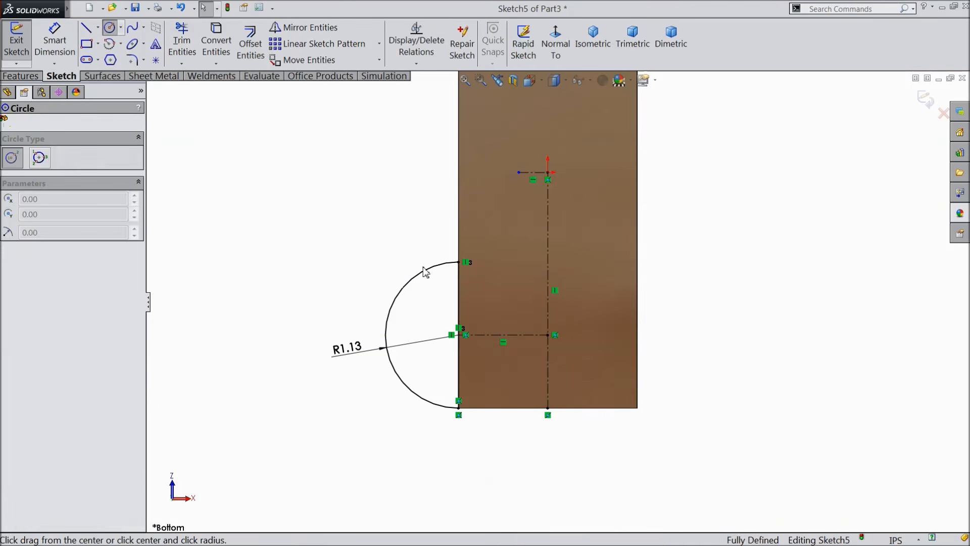
scroll(445, 348, down, 3)
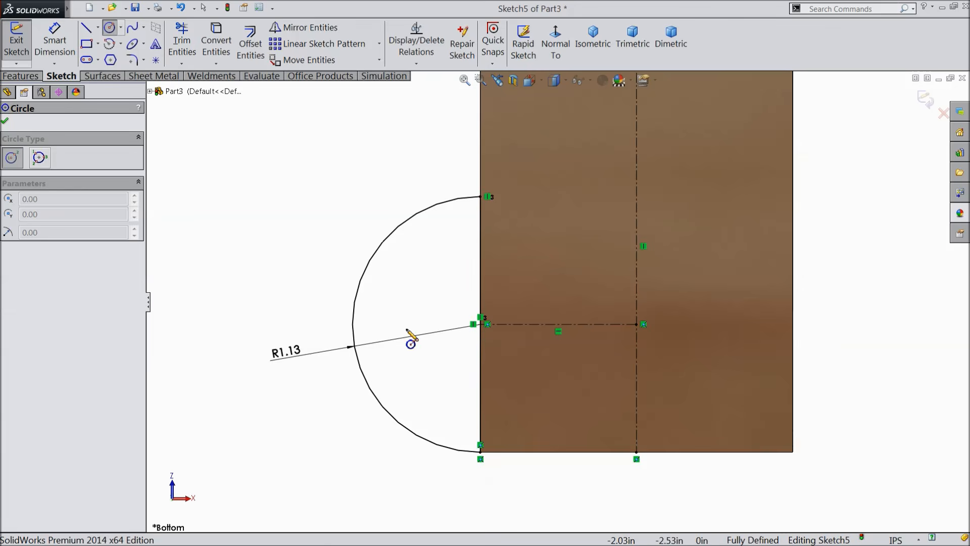
click(396, 323)
click(400, 301)
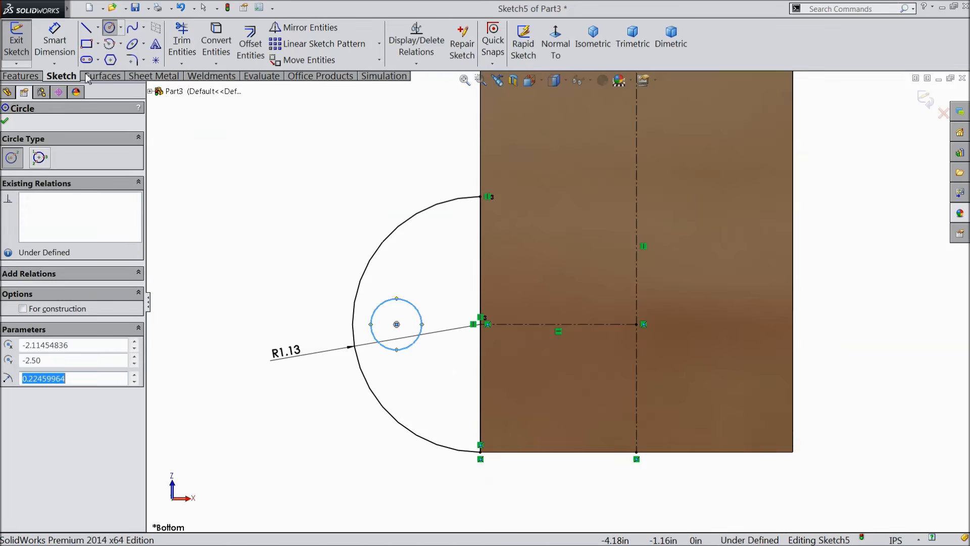
Step: Dimension the small circle's diameter as 0.312 in
key(d)
click(378, 344)
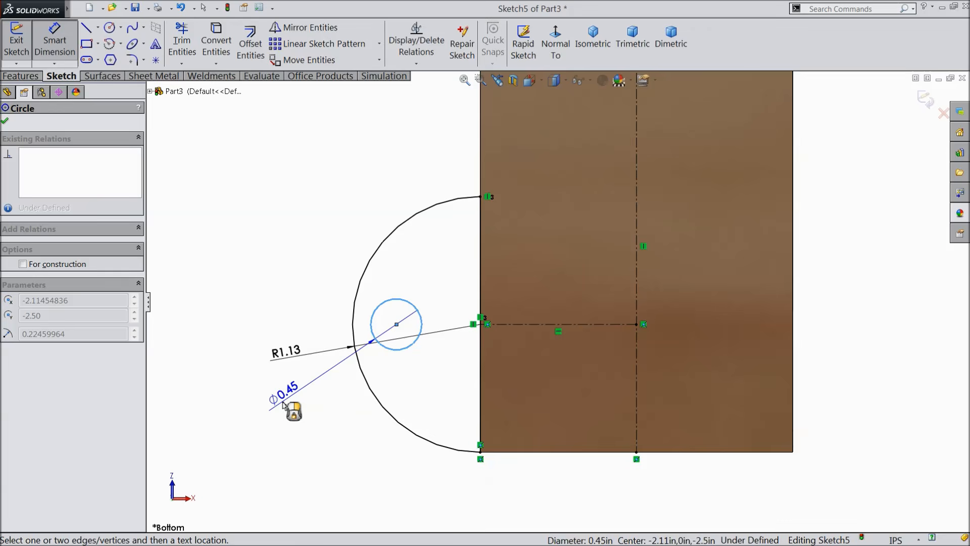
click(271, 415)
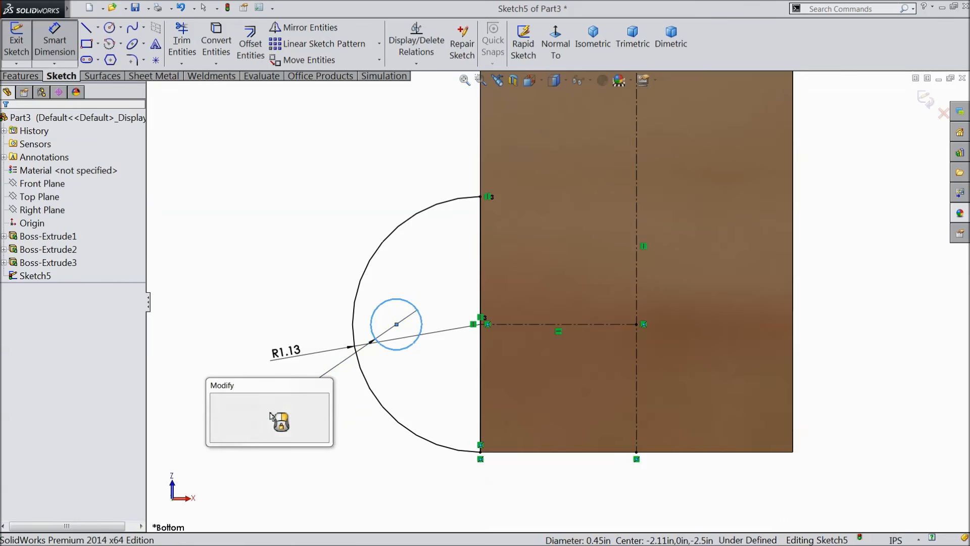
text(0.312)
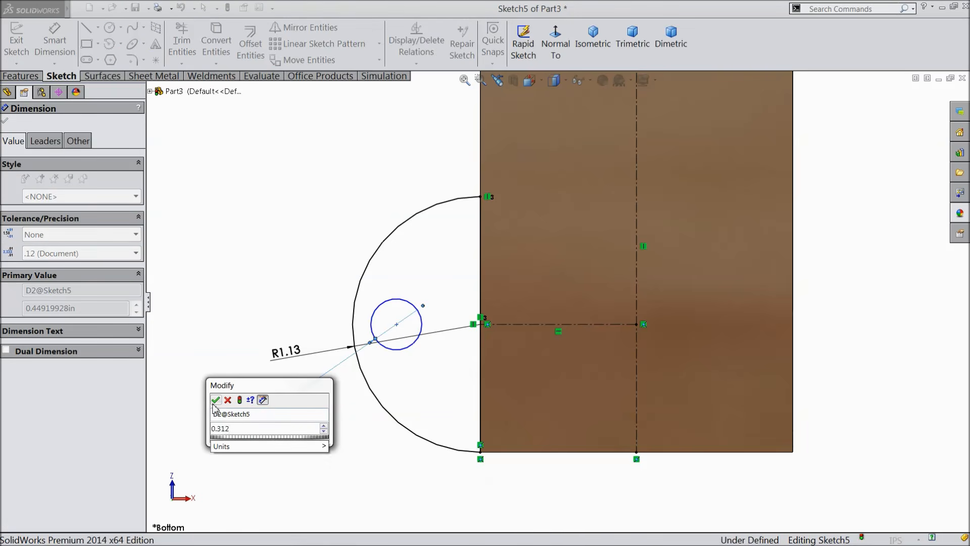
click(215, 401)
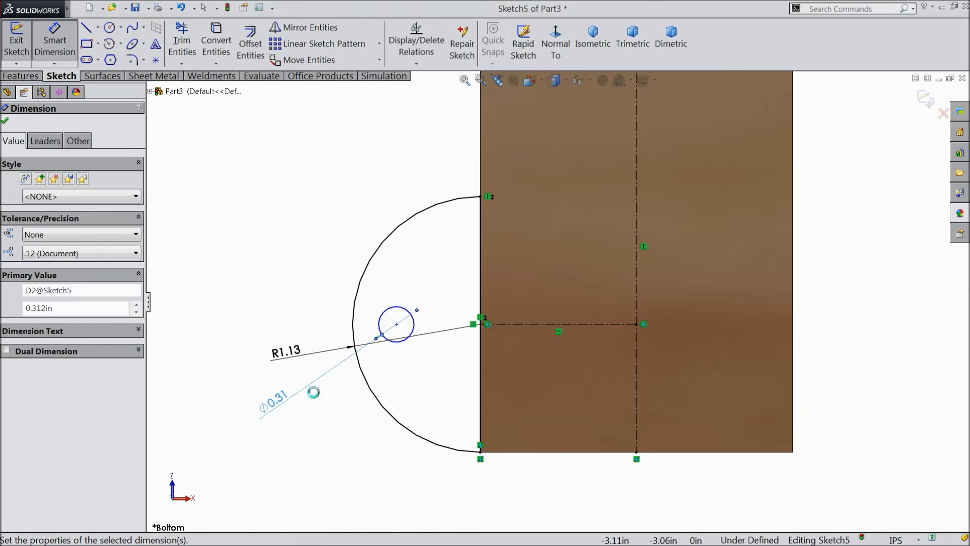
Step: Dimension the horizontal distance from the small circle's centre to the vertical centerline as 2 in
click(397, 325)
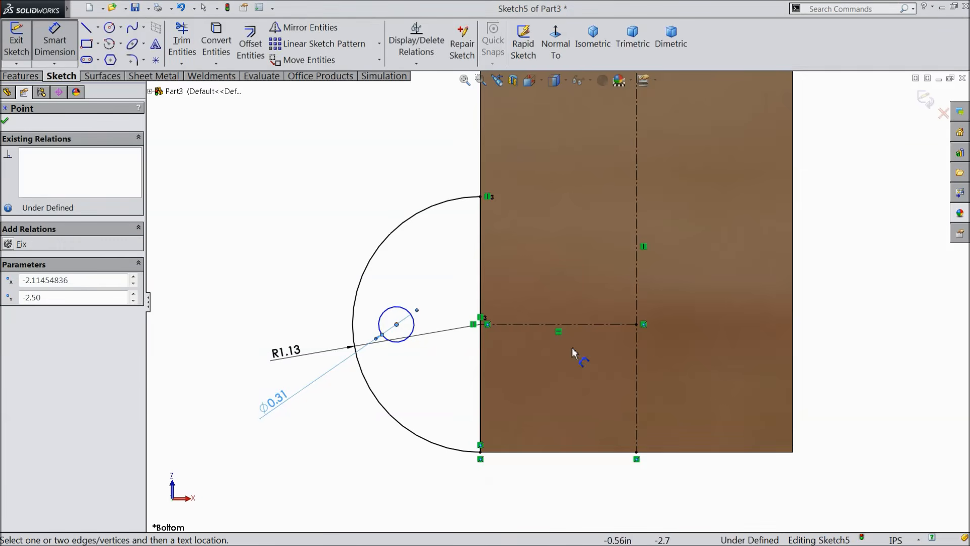
click(637, 362)
scroll(556, 480, up, 2)
click(530, 480)
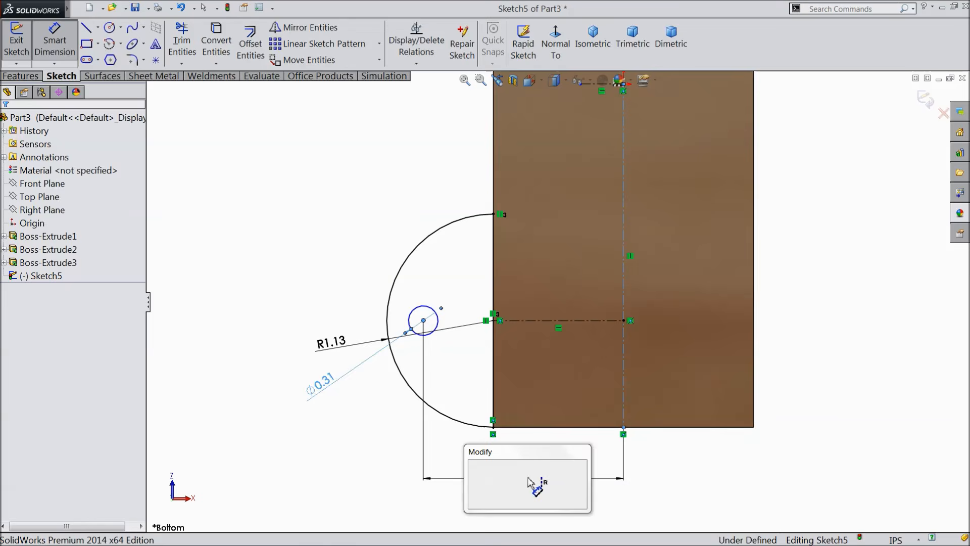
click(475, 466)
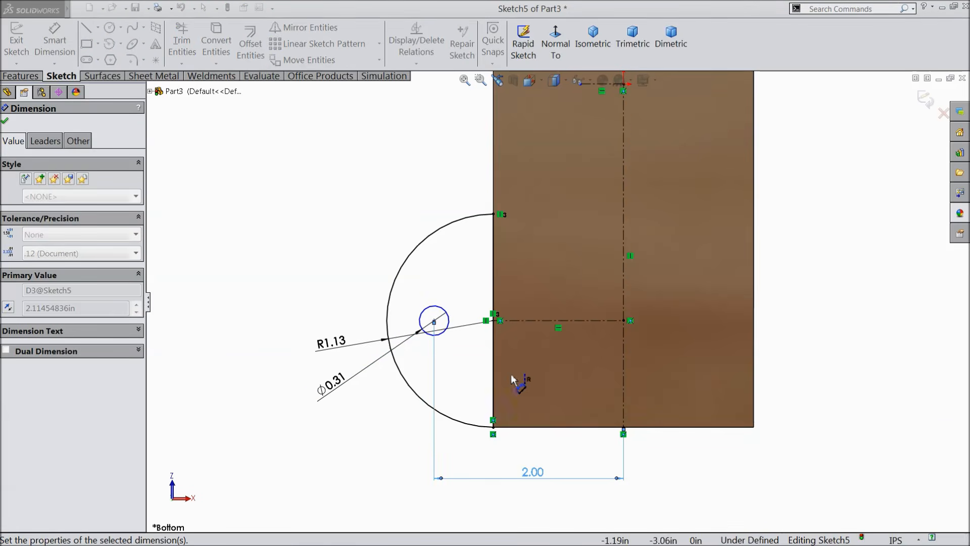
Step: Dimension the vertical distance between the short horizontal centerline at the origin and the small circle as 2.5 in
scroll(557, 301, up, 2)
click(586, 151)
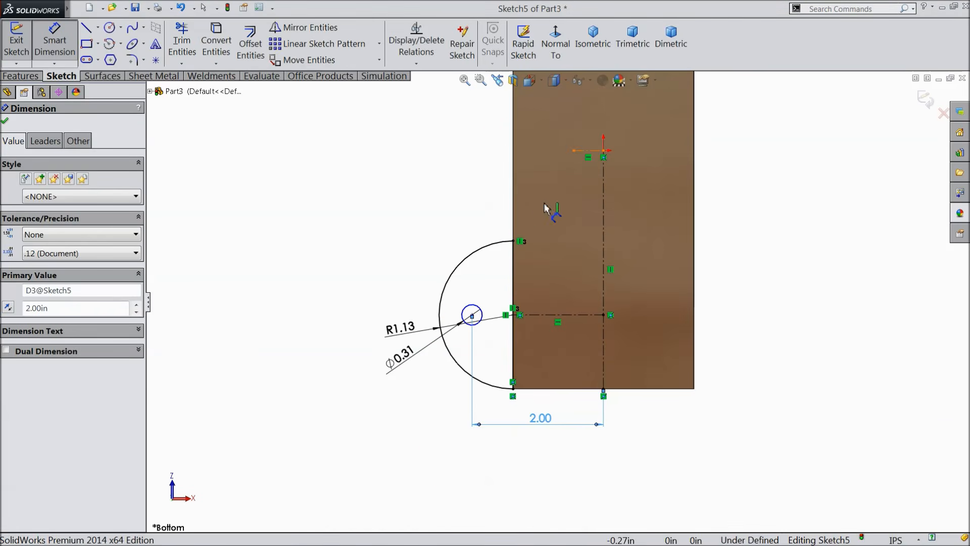
click(481, 312)
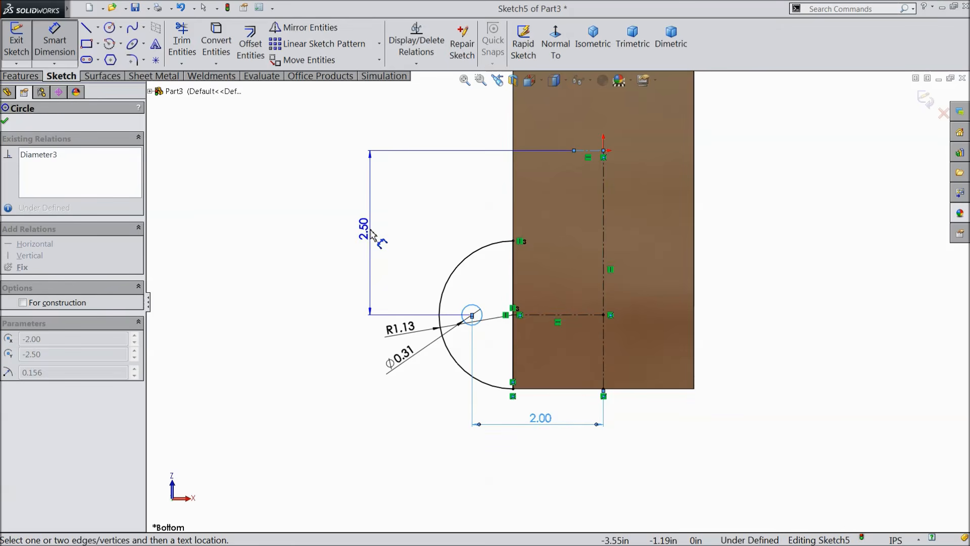
click(372, 234)
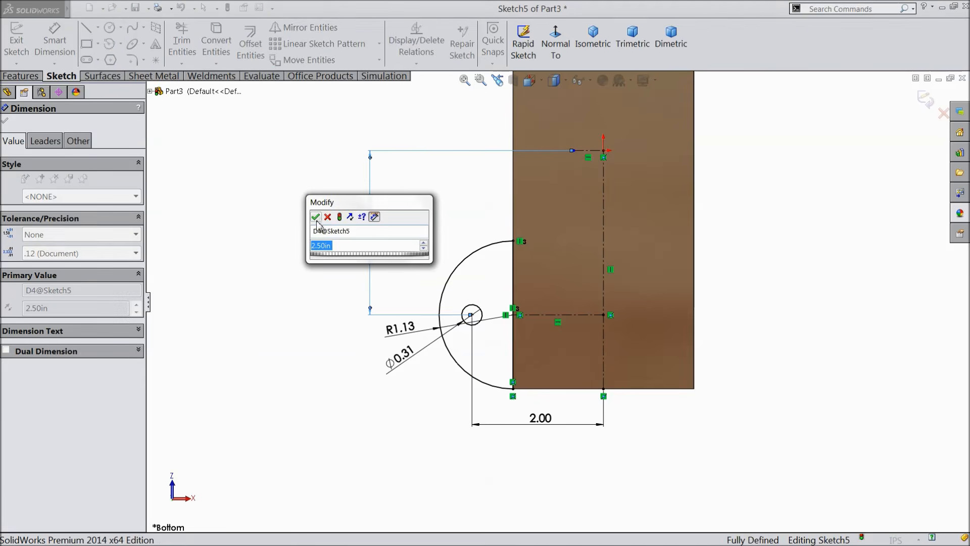
click(316, 217)
scroll(520, 318, up, 1)
scroll(576, 183, down, 1)
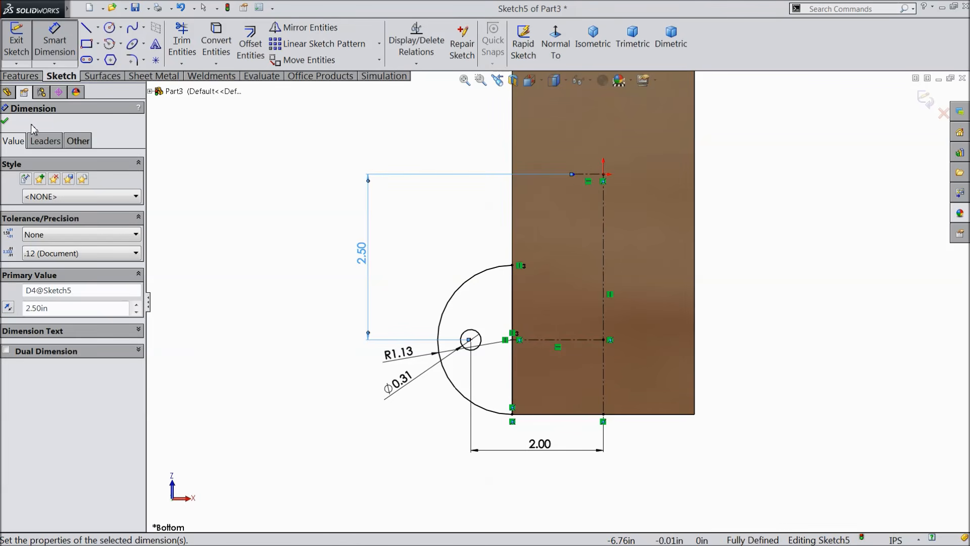
click(6, 122)
Step: Start a blind boss extrusion of the lug sketch with a 0.5 in depth, reversing its direction to run up alongside the block
click(21, 77)
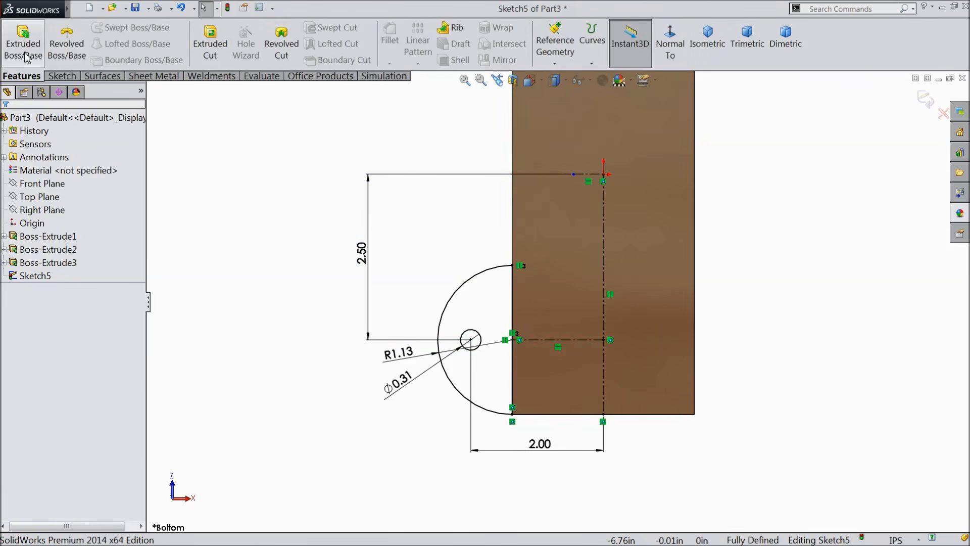
click(25, 50)
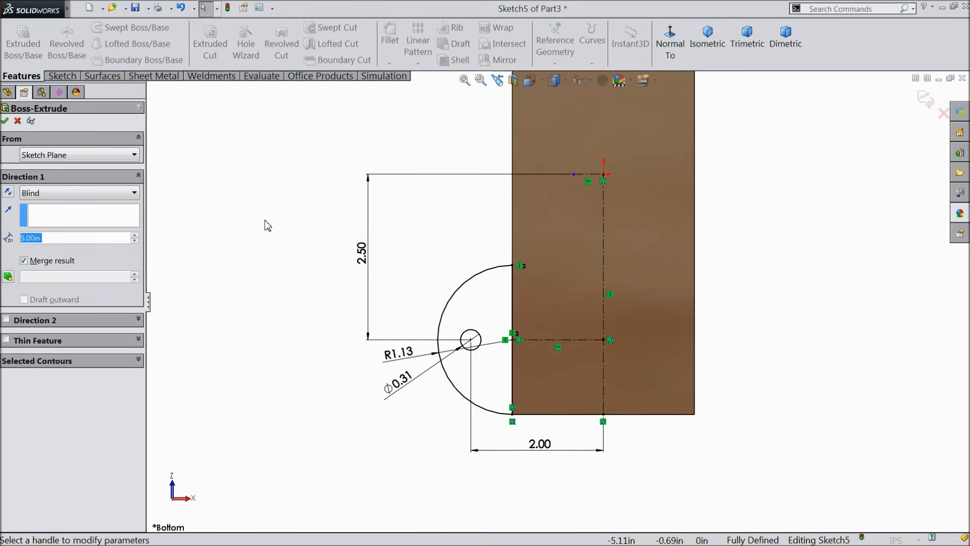
middle_drag(321, 182, 371, 283)
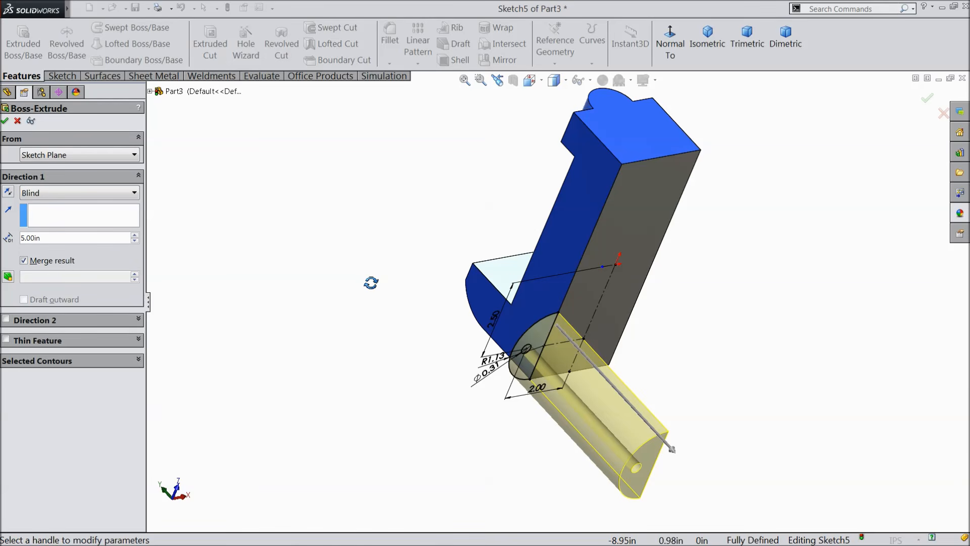
middle_drag(371, 283, 373, 285)
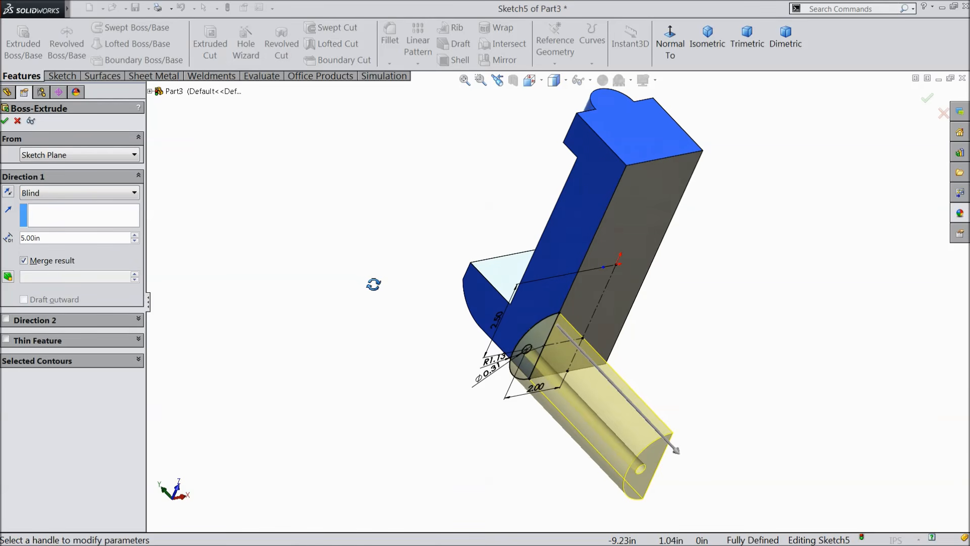
text(0.5)
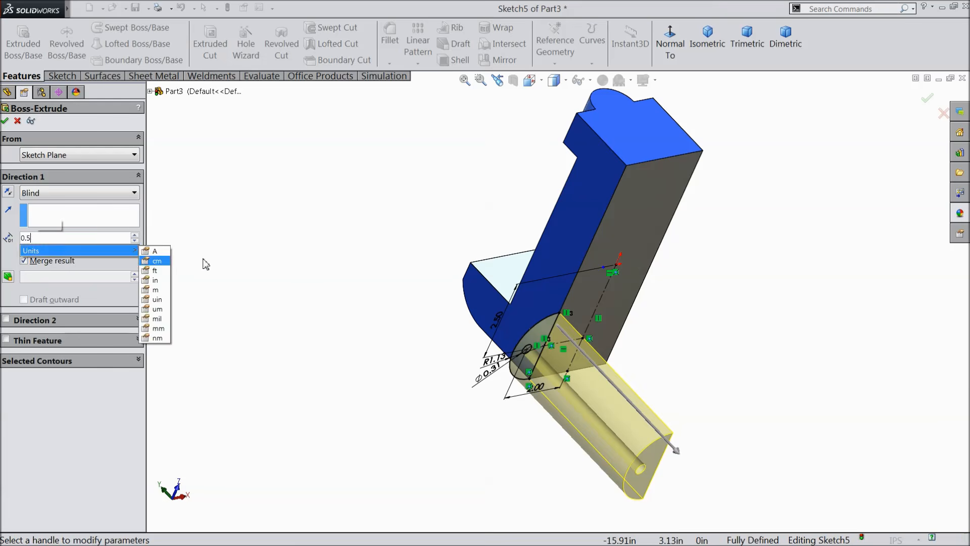
key(Return)
middle_drag(299, 276, 314, 314)
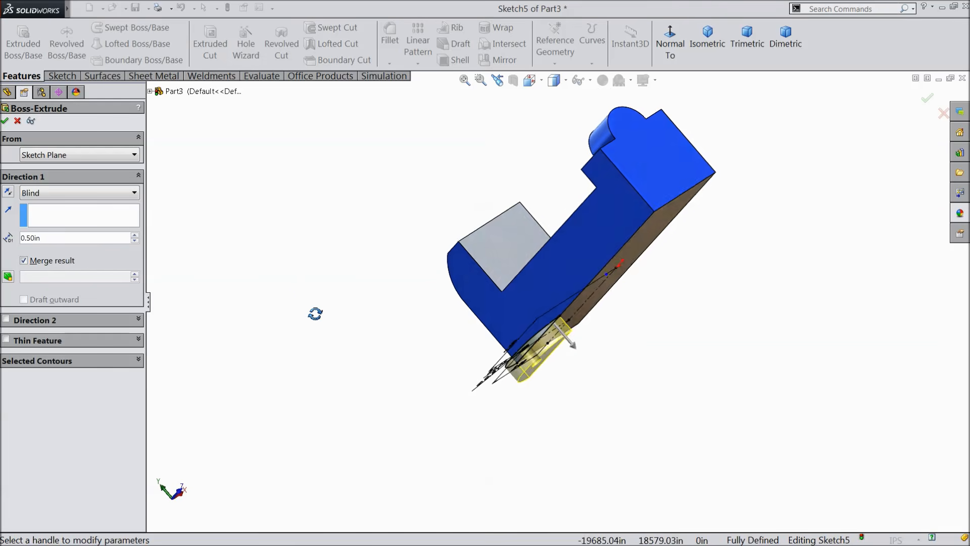
click(6, 194)
middle_drag(151, 224, 312, 306)
scroll(548, 311, down, 2)
middle_drag(368, 348, 366, 309)
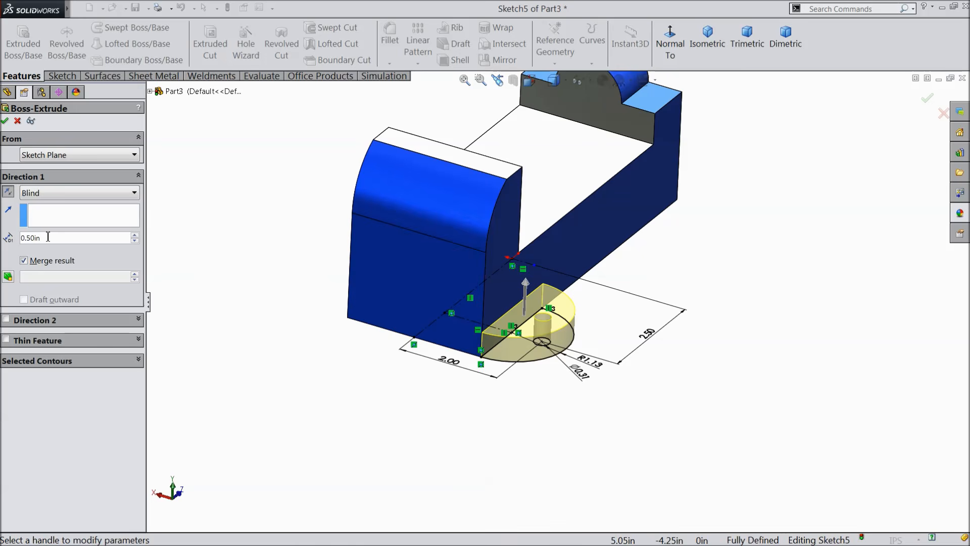
Step: Set the lug's extrusion depth to 0.4 in and complete the boss
text(0.4)
key(Return)
mouse_move(277, 284)
middle_down()
mouse_move(280, 223)
mouse_move(290, 214)
mouse_move(273, 273)
middle_up()
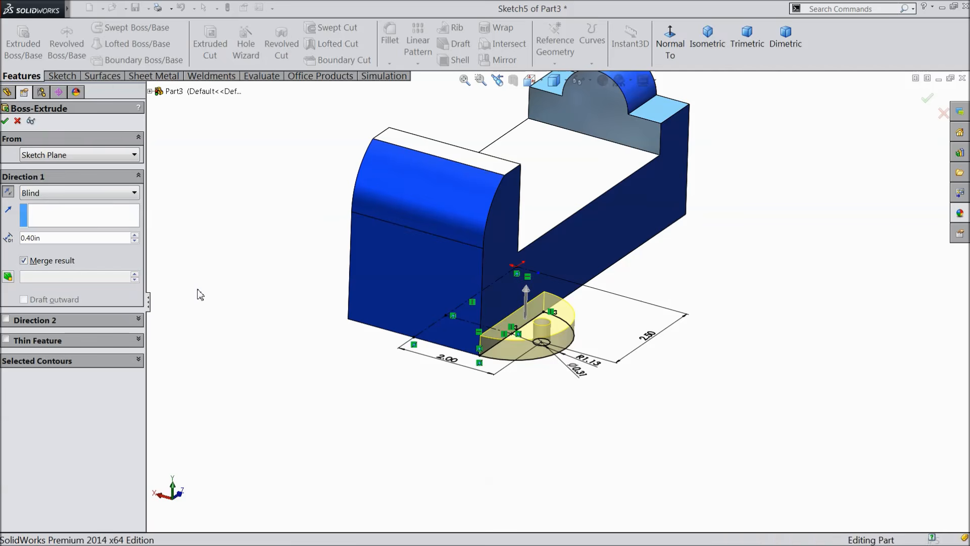
key(Return)
middle_drag(251, 313, 178, 324)
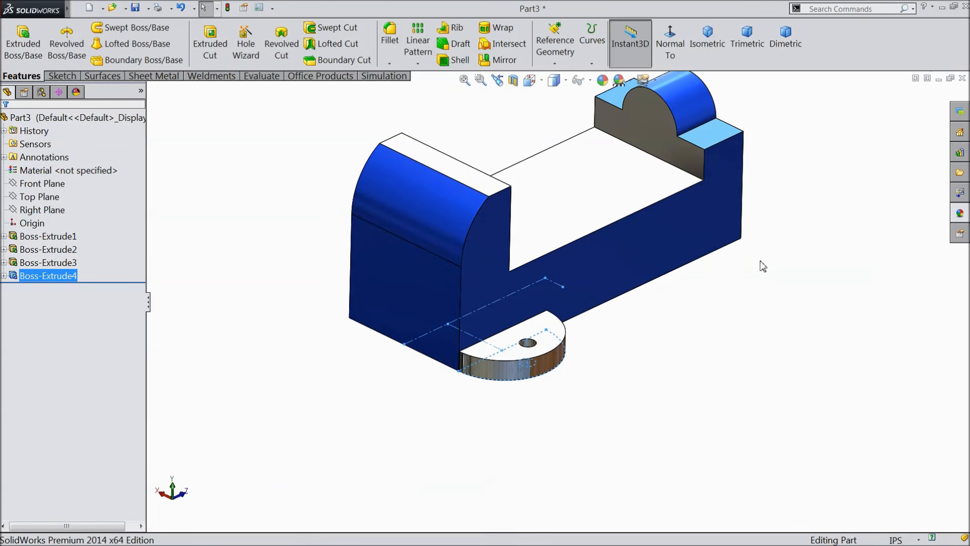
Step: Apply the blue appearance to the new semicircular lug to match the block
click(953, 221)
drag(864, 414, 802, 409)
middle_drag(641, 394, 619, 364)
scroll(622, 212, down, 2)
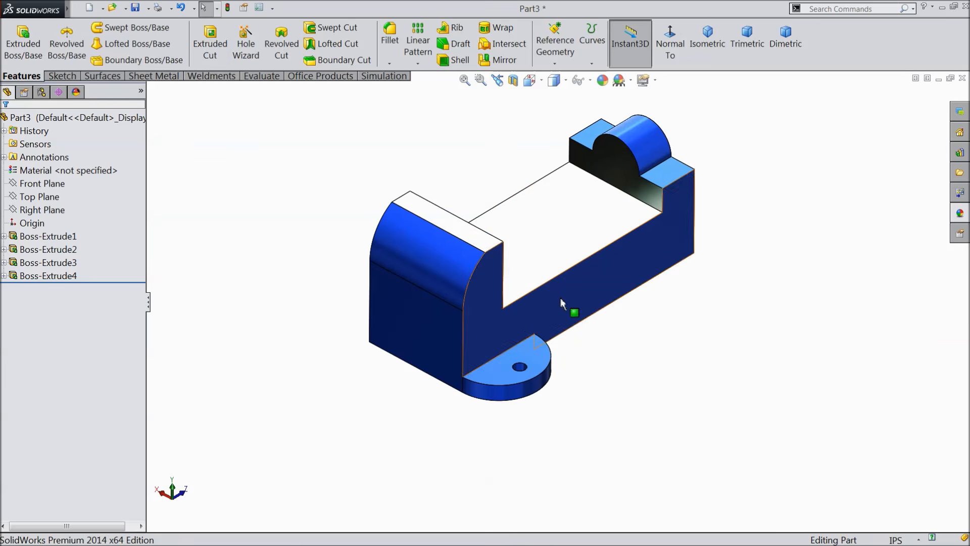
Step: Mirror the semicircular lug about the Right Plane to the block's opposite side
click(54, 200)
click(50, 209)
mouse_move(260, 262)
middle_down()
mouse_move(325, 264)
mouse_move(252, 251)
mouse_move(266, 251)
middle_up()
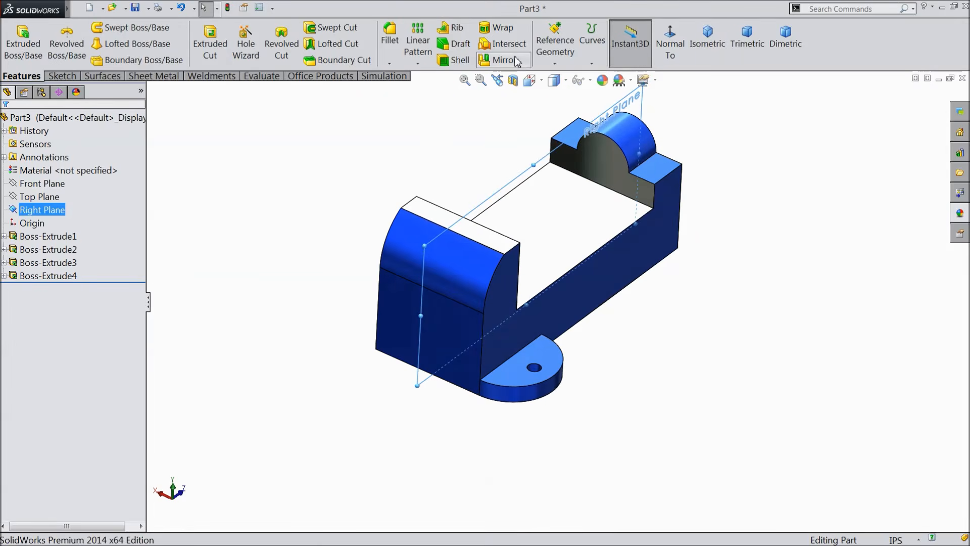
click(150, 92)
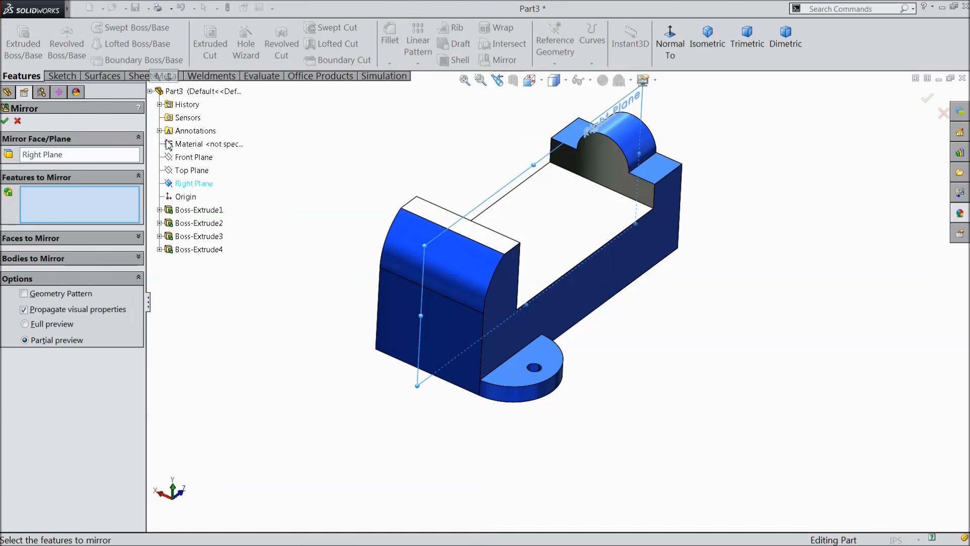
click(198, 249)
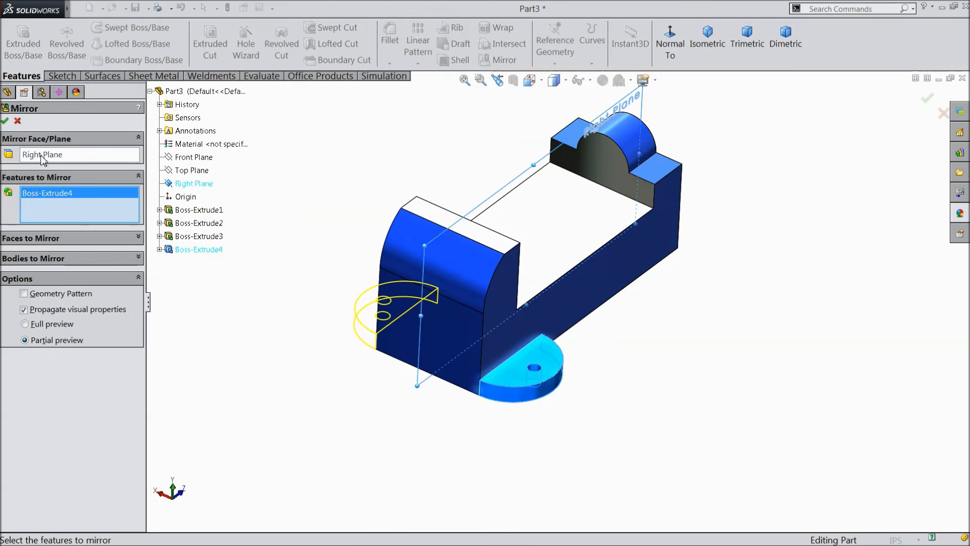
click(5, 121)
middle_drag(217, 237, 223, 266)
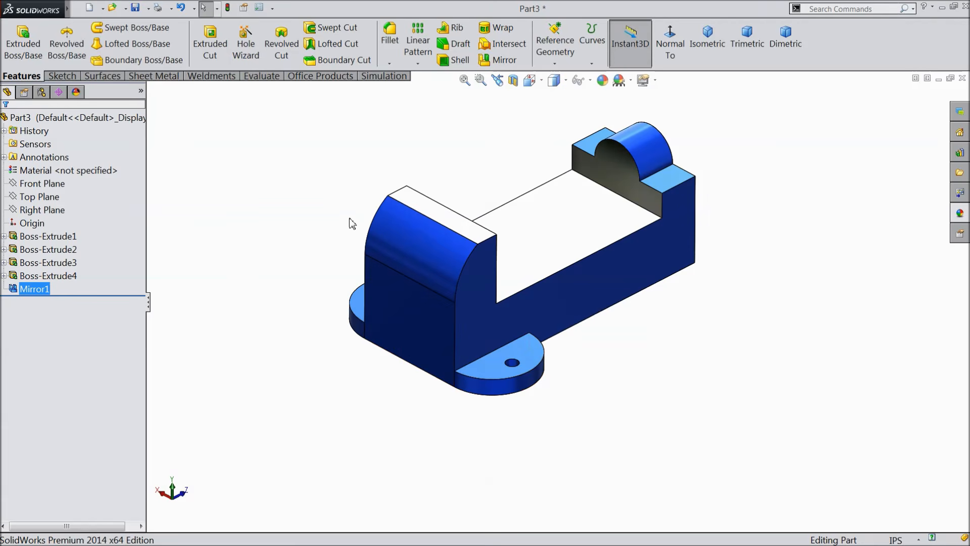
Step: Mirror the original lug and its mirrored copy about the Front Plane to the block's other end
click(43, 183)
click(498, 64)
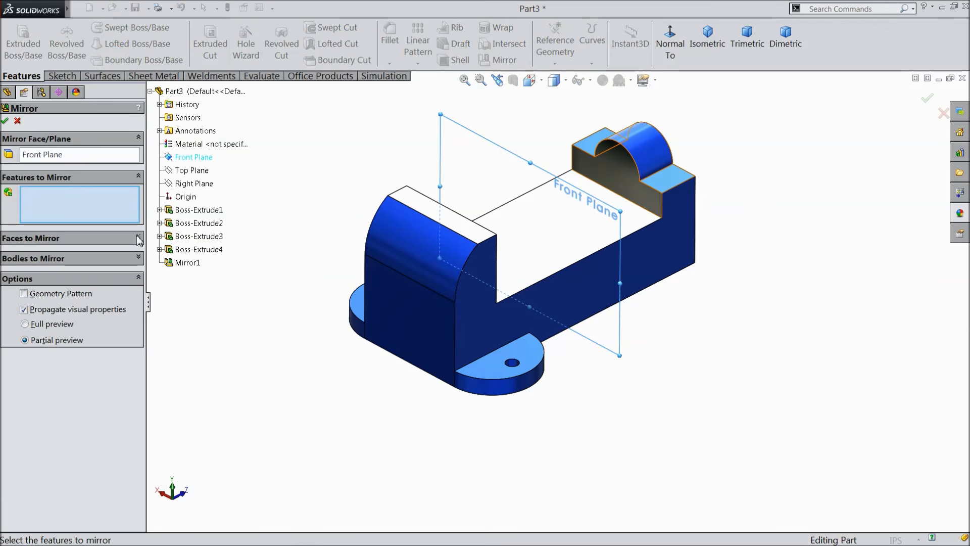
click(193, 250)
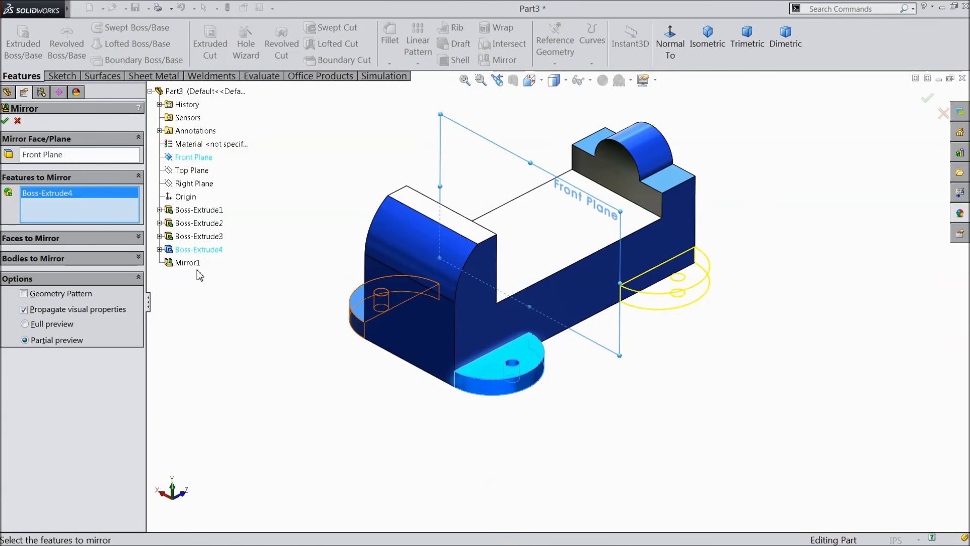
click(188, 263)
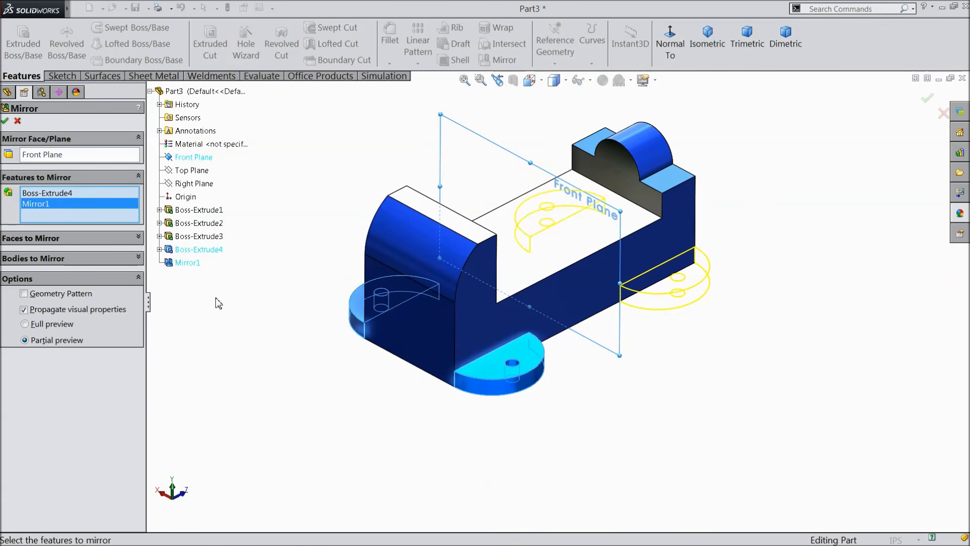
click(6, 121)
middle_drag(217, 295, 254, 364)
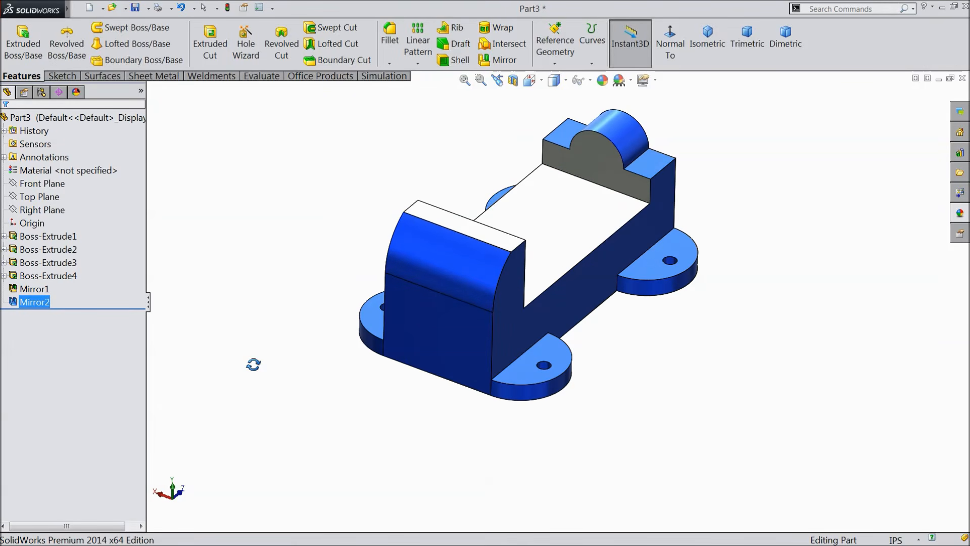
middle_drag(253, 365, 254, 364)
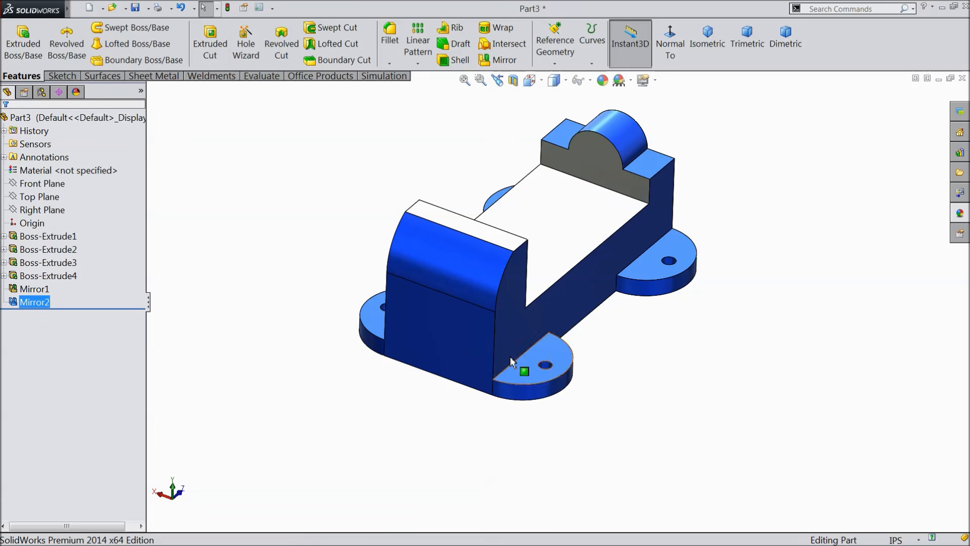
Step: Start a sketch on the block's arched end face and draw a vertical centerline about 2.07 in long up from the origin
click(707, 44)
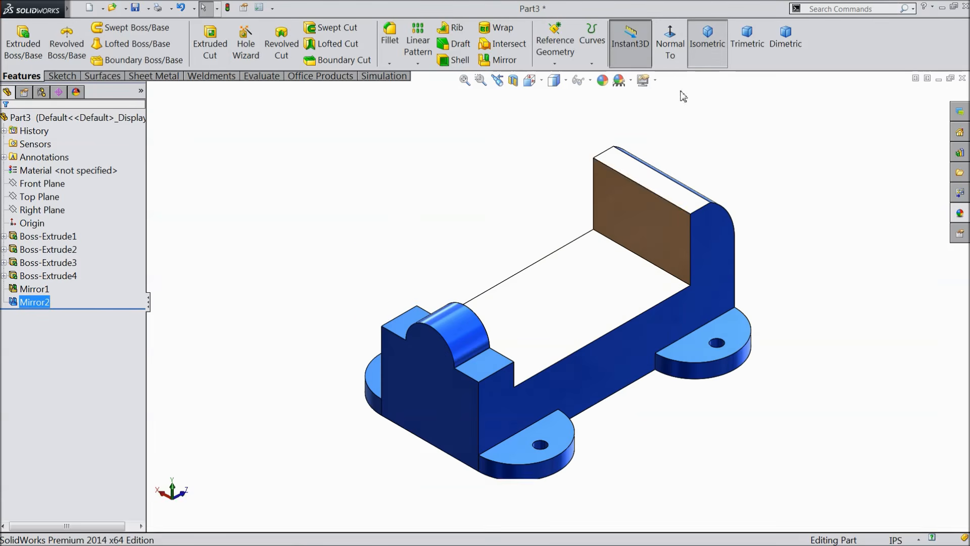
click(441, 416)
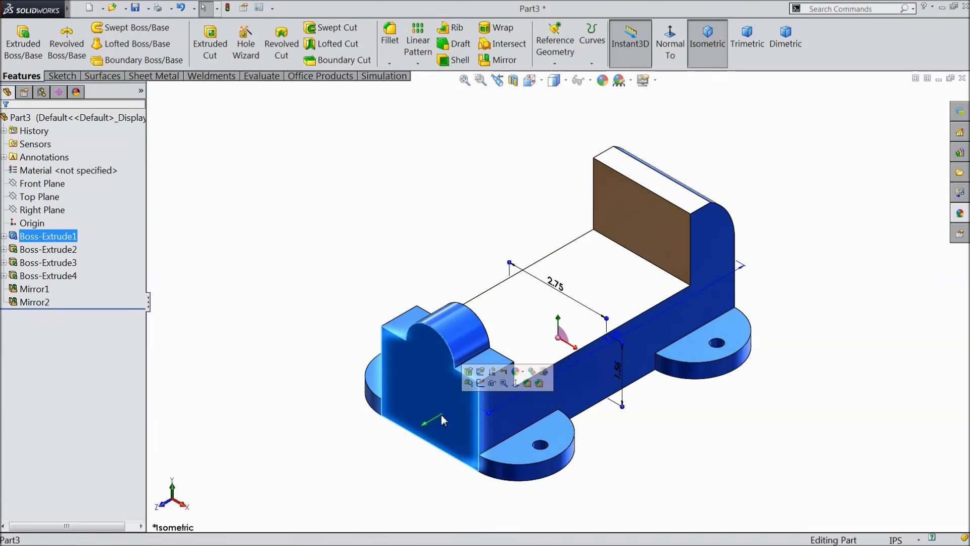
click(481, 383)
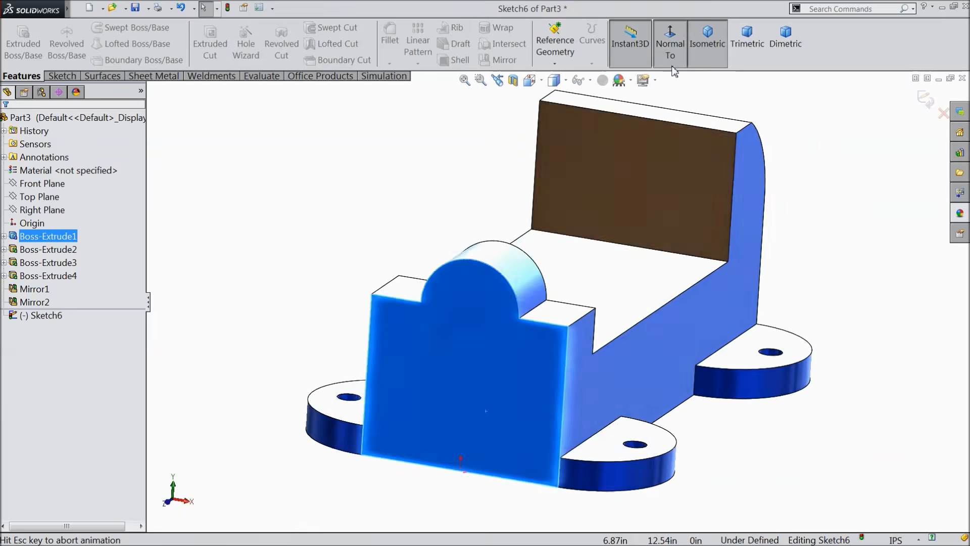
click(60, 76)
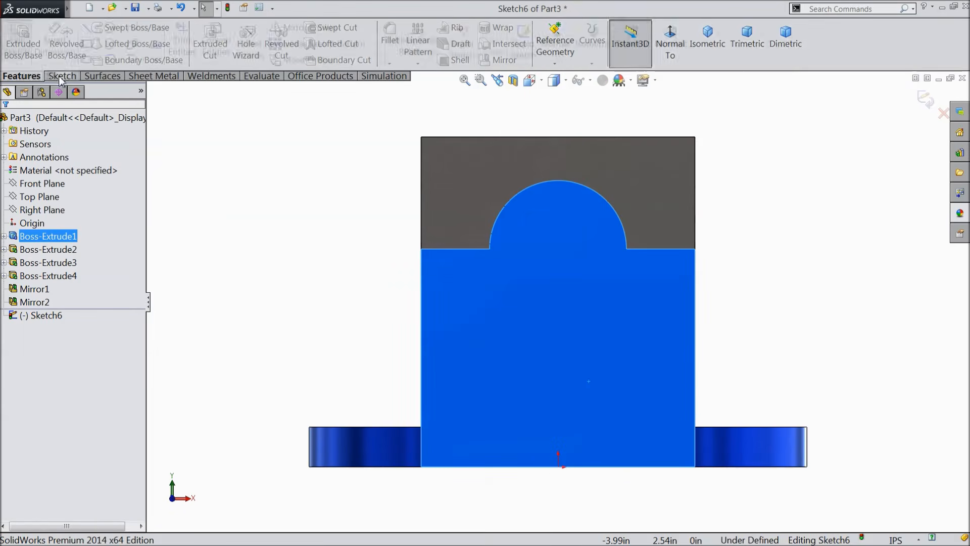
click(98, 27)
click(110, 60)
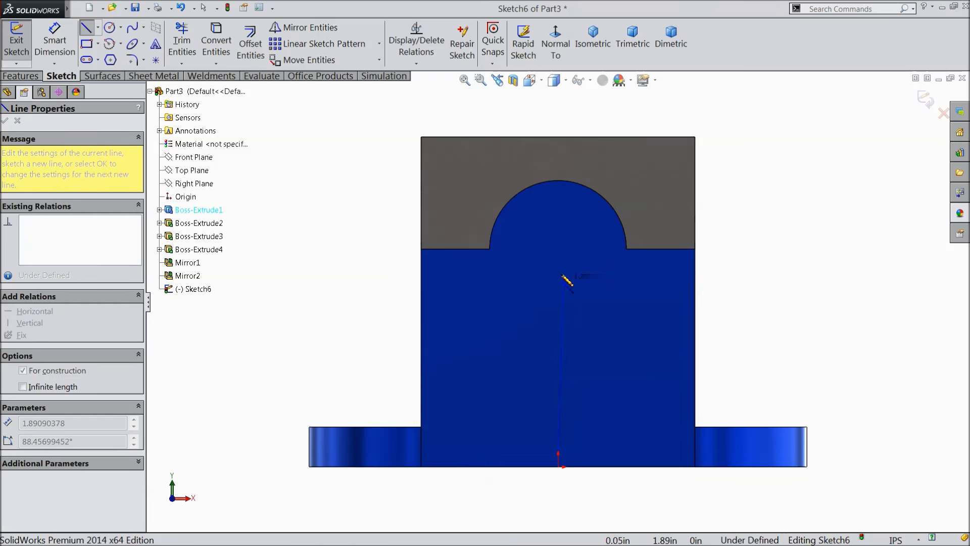
right_click(575, 230)
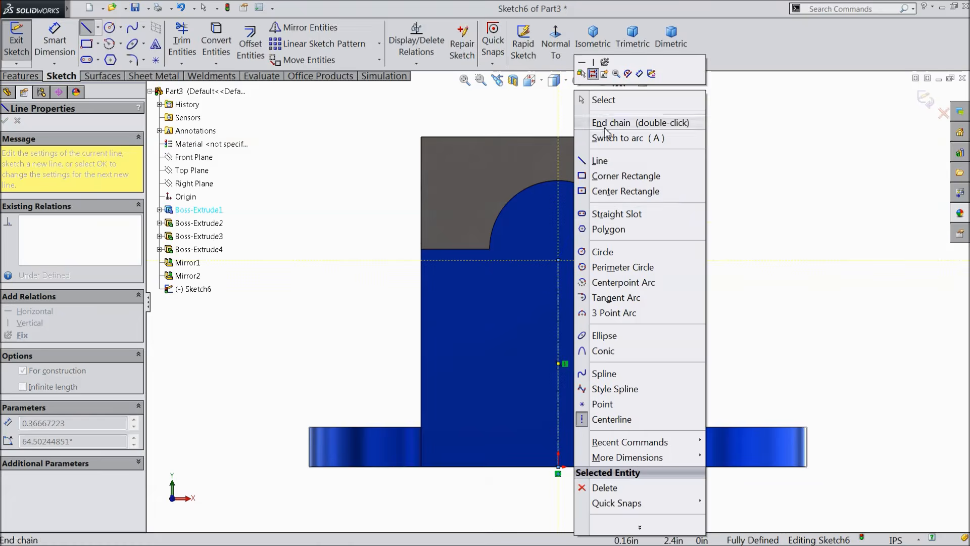
click(594, 99)
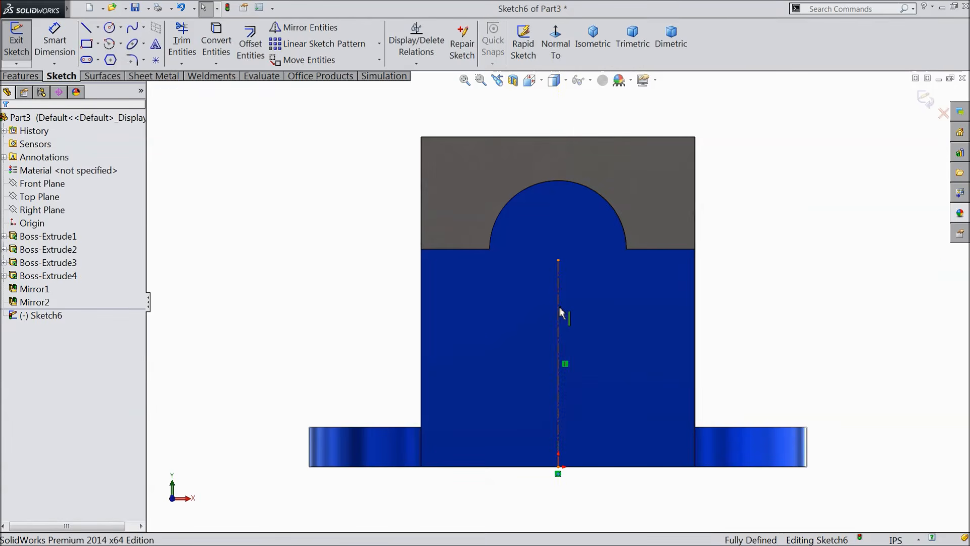
click(560, 311)
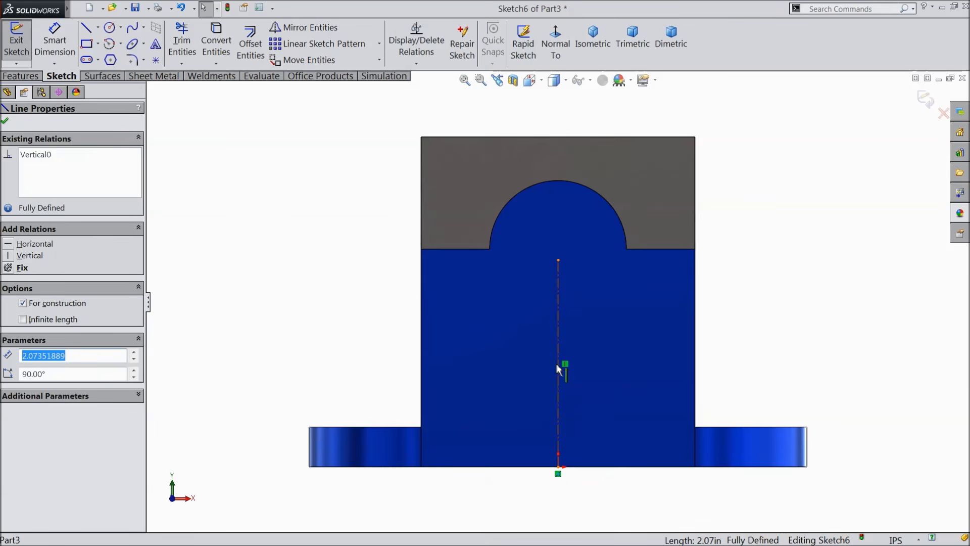
Step: Sketch a closed stepped line profile around the centerline from the block's bottom edge, about 2.1 in high with shoulders about 1.3 in up
click(86, 28)
scroll(559, 303, up, 2)
scroll(556, 415, down, 2)
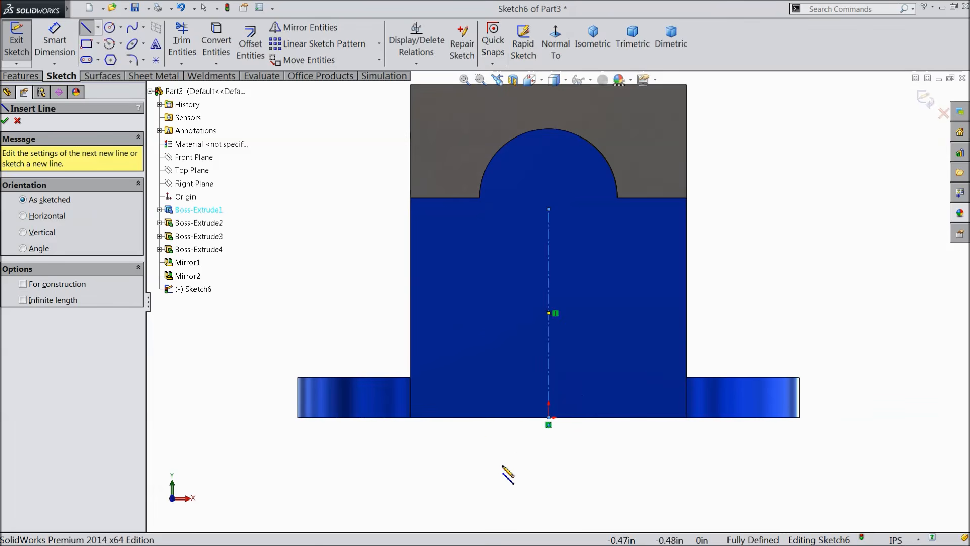
click(472, 418)
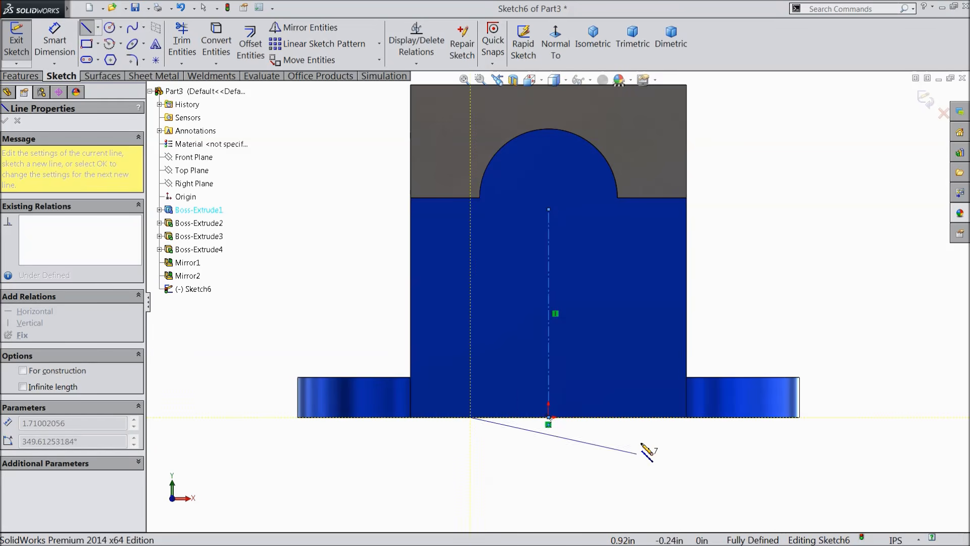
click(636, 418)
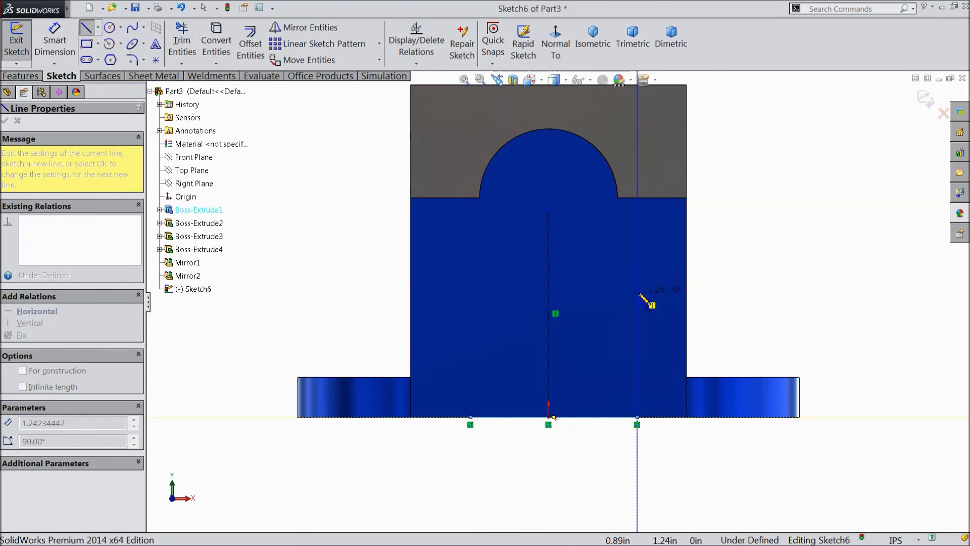
click(637, 290)
click(595, 290)
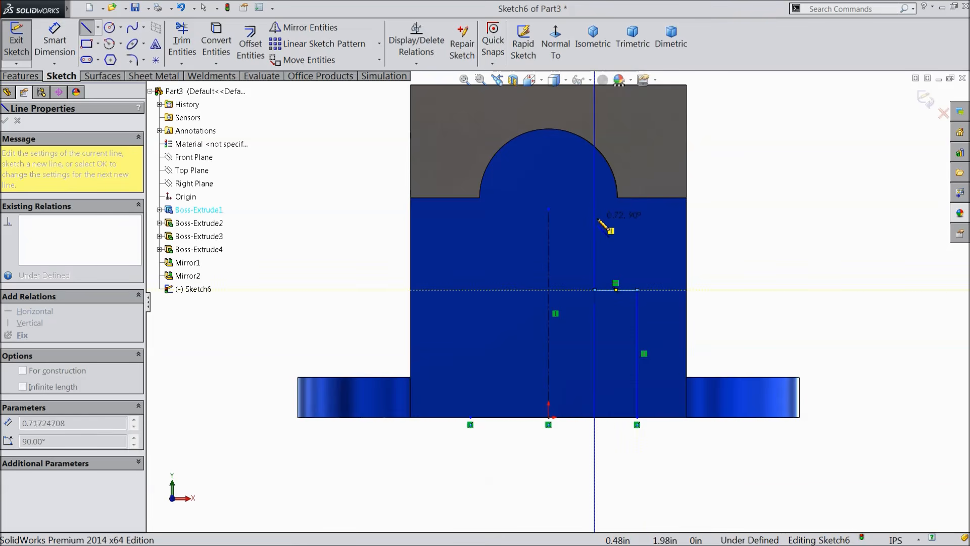
click(595, 209)
click(504, 209)
click(503, 290)
click(453, 290)
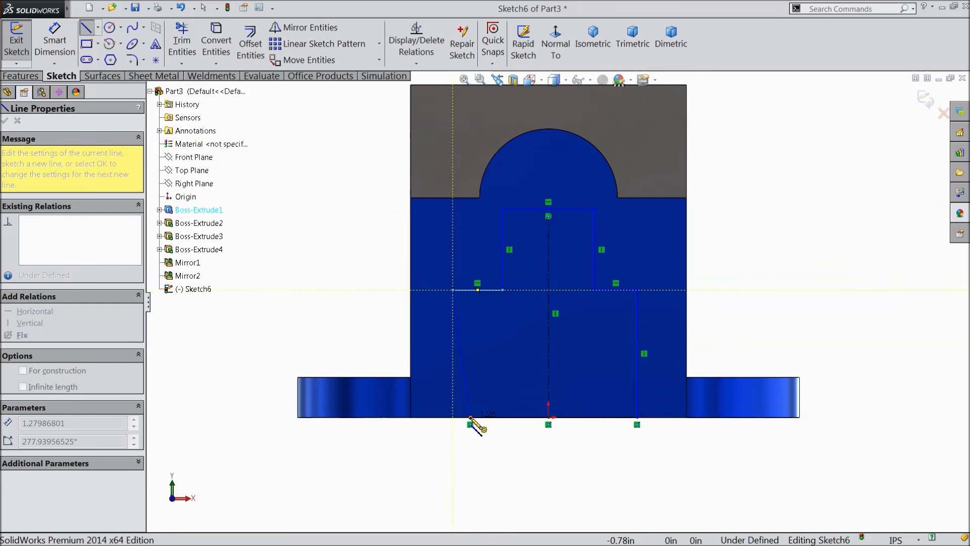
click(470, 418)
right_click(481, 440)
click(509, 145)
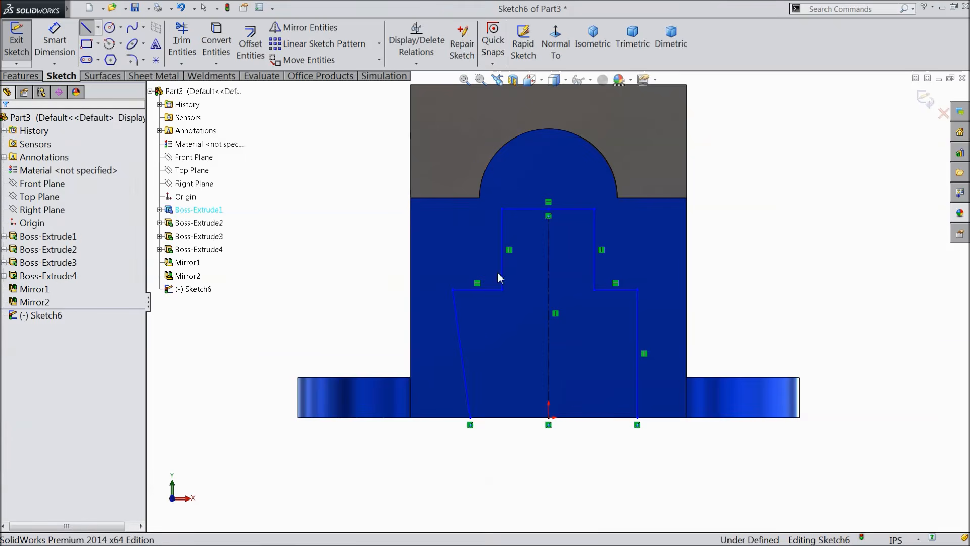
Step: Make the profile's slanted side vertical, and make the upper and lower pairs of vertical sides symmetric about the centerline
click(463, 356)
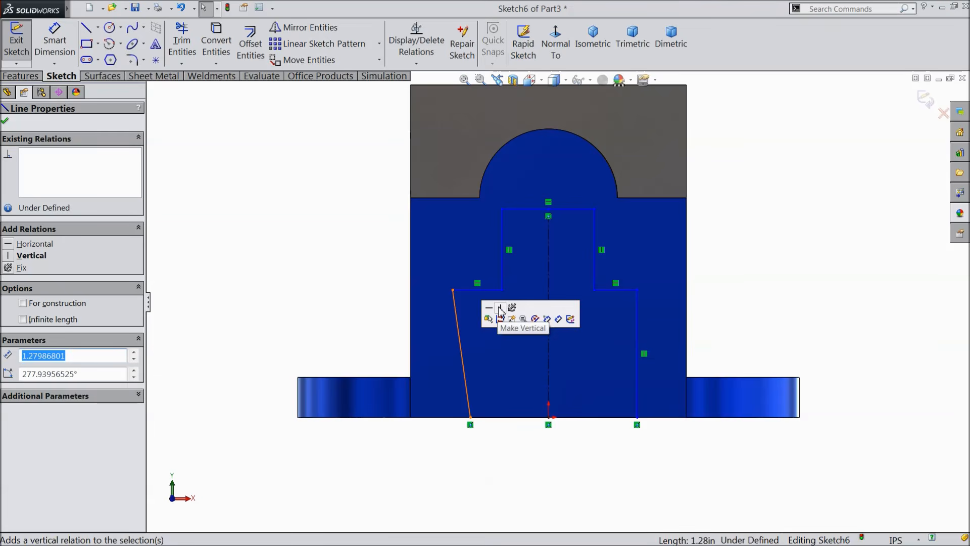
click(500, 312)
scroll(657, 285, down, 2)
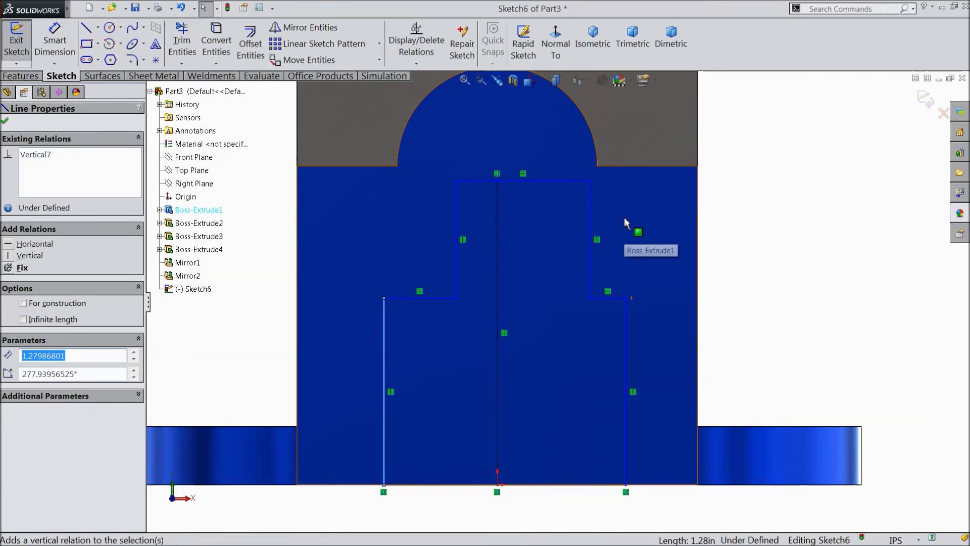
drag(627, 218, 324, 265)
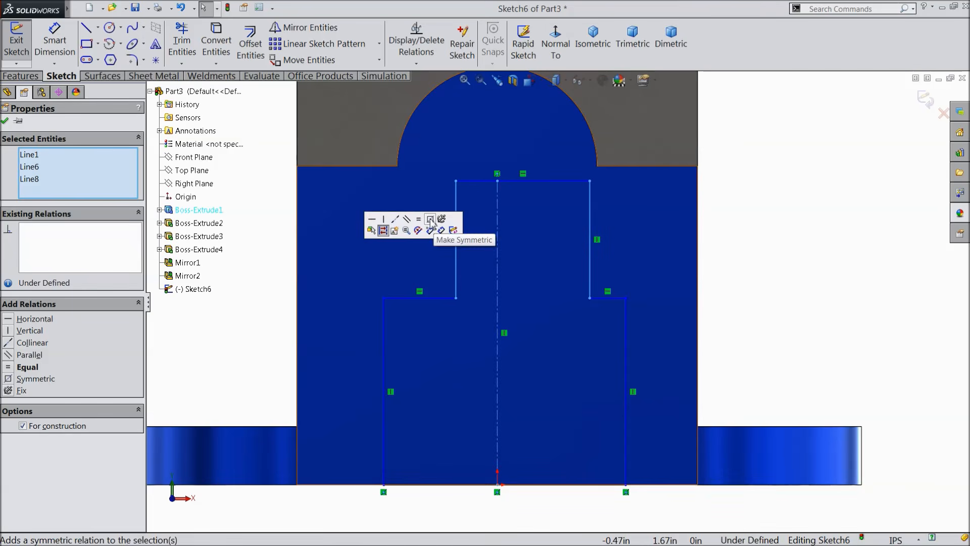
click(431, 223)
click(641, 369)
drag(640, 347, 342, 397)
click(436, 362)
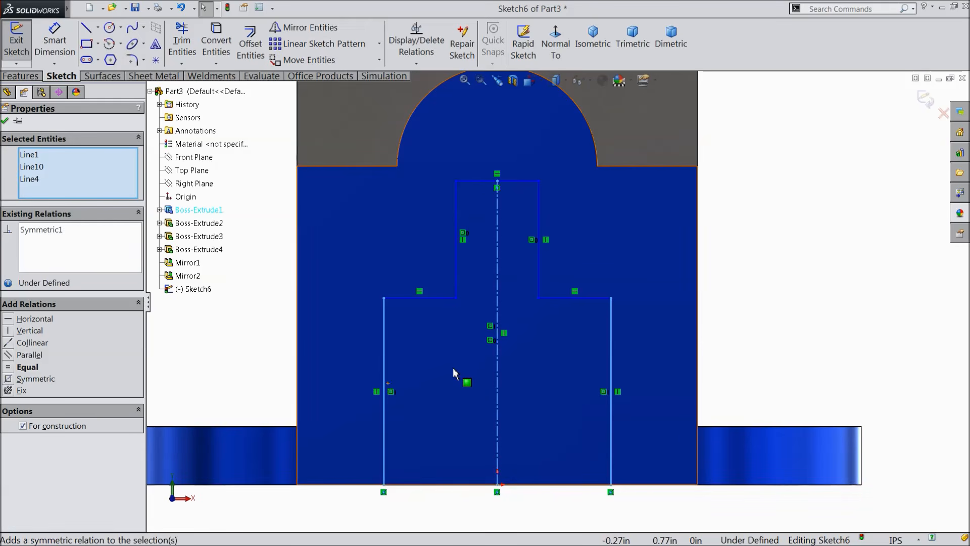
Step: Dimension the stepped profile's bottom width to 1.25 in and its top width to 1 in
scroll(464, 383, up, 2)
click(54, 40)
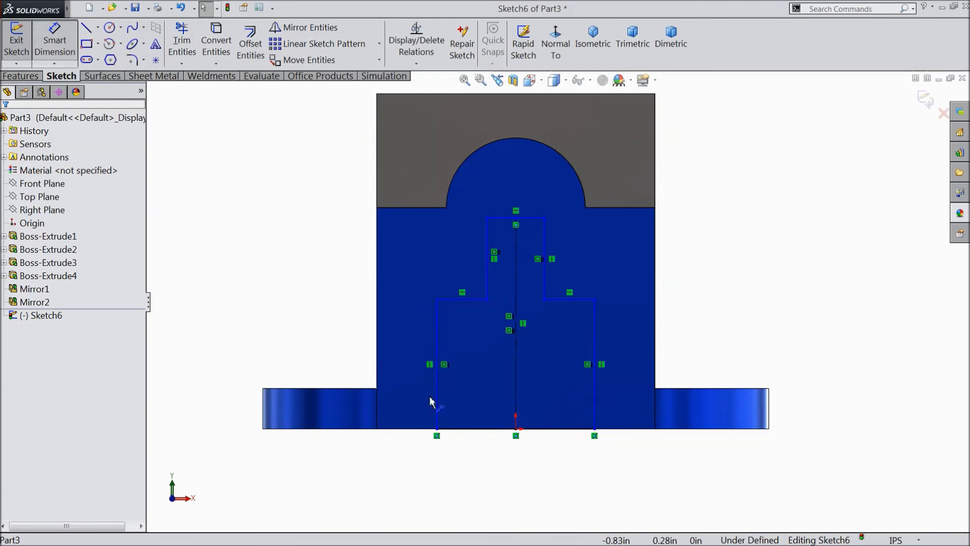
click(489, 443)
click(507, 467)
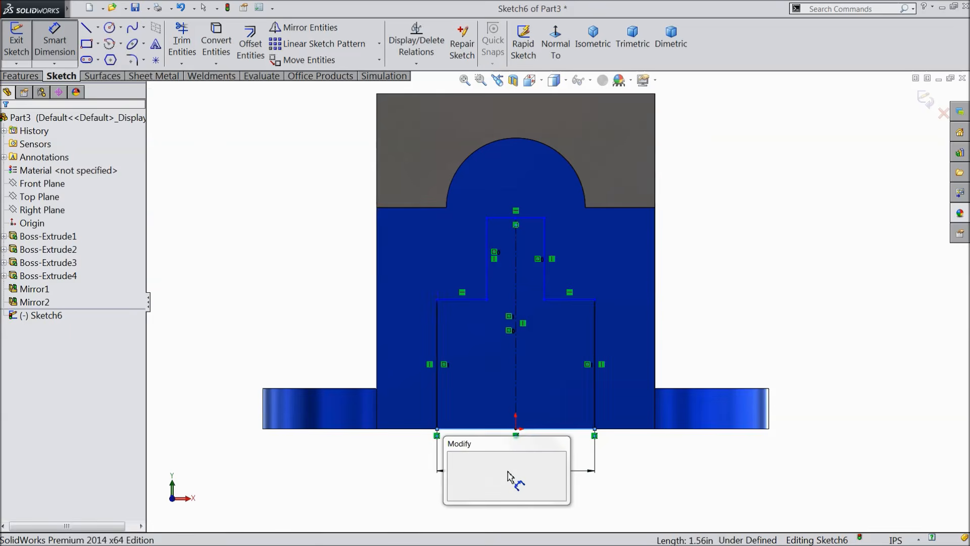
text(1.25)
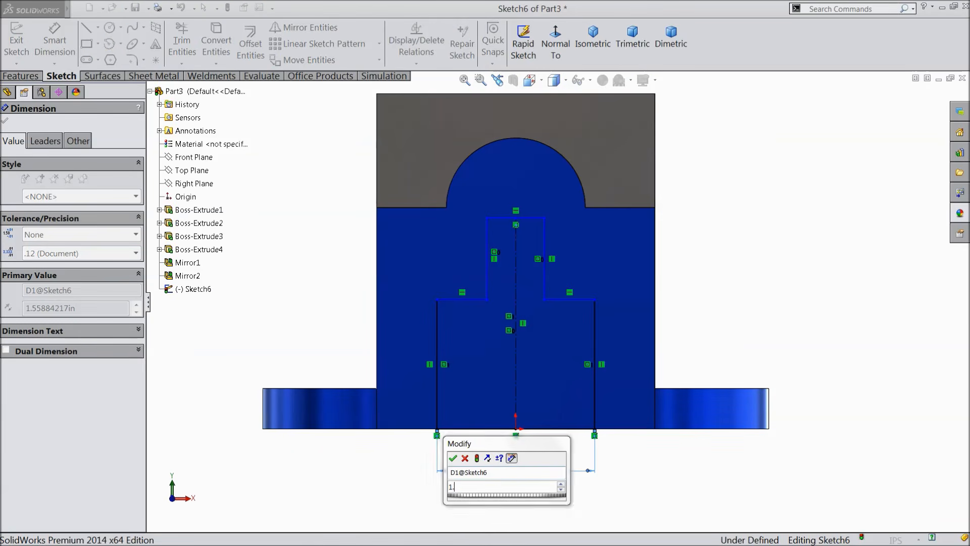
click(453, 458)
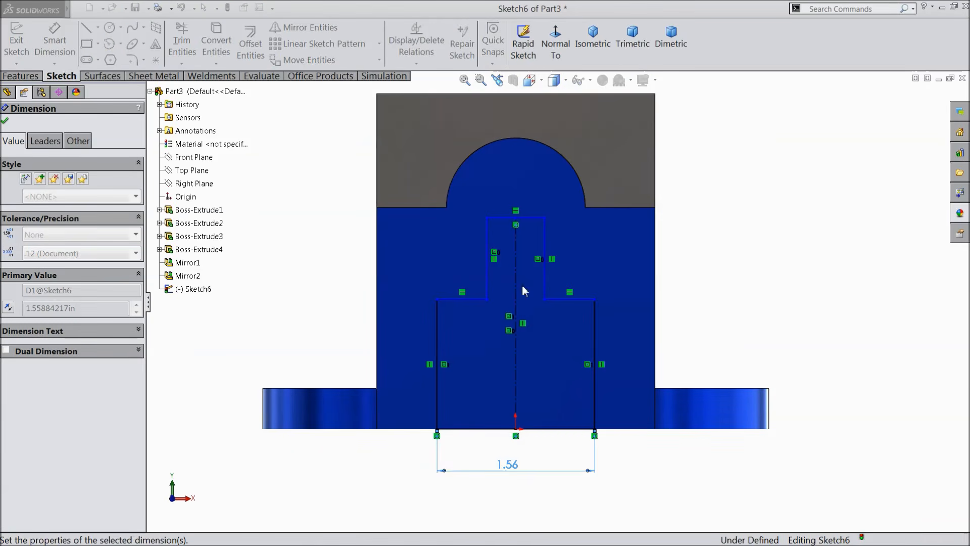
click(520, 218)
click(520, 193)
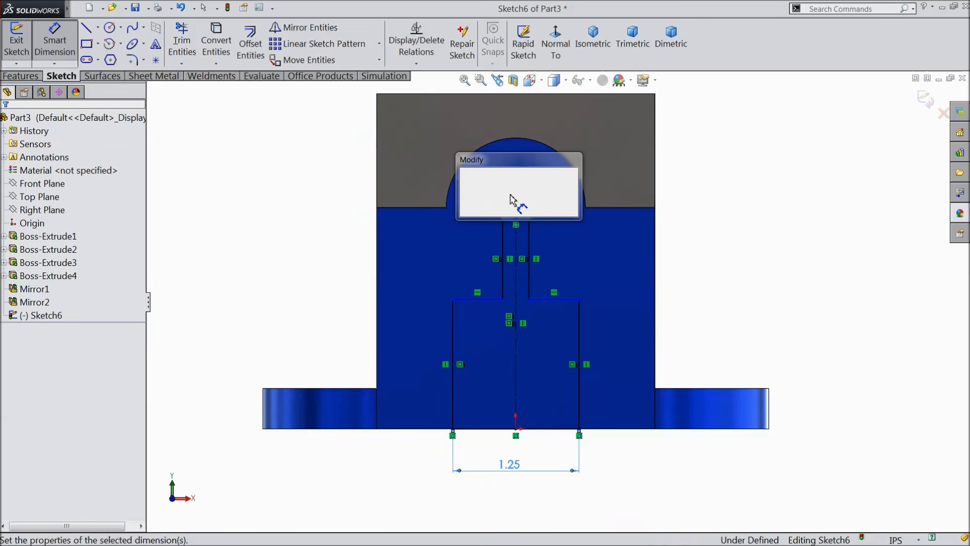
text(1)
click(465, 174)
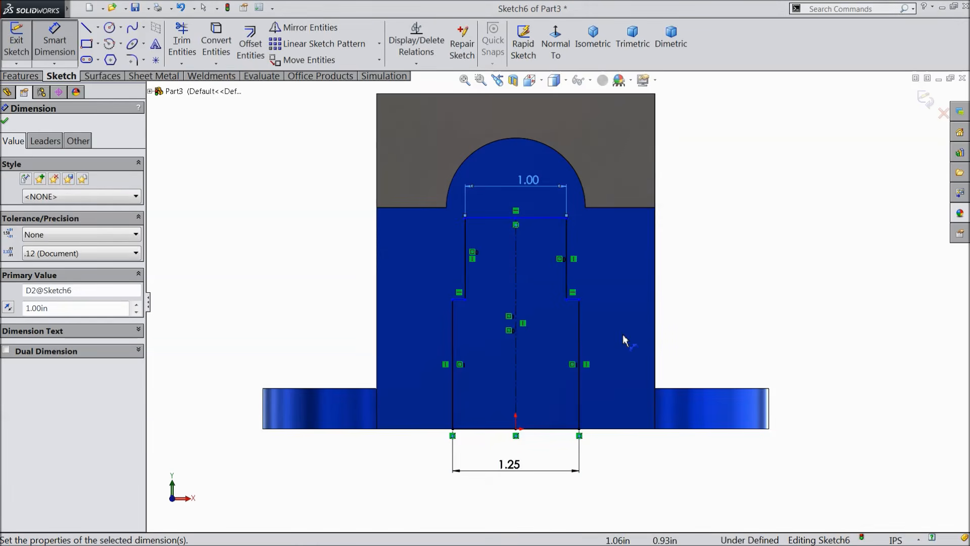
Step: Dimension the stepped profile's overall height from its bottom line to its top line as 1.6875 in
scroll(622, 338, down, 2)
click(548, 466)
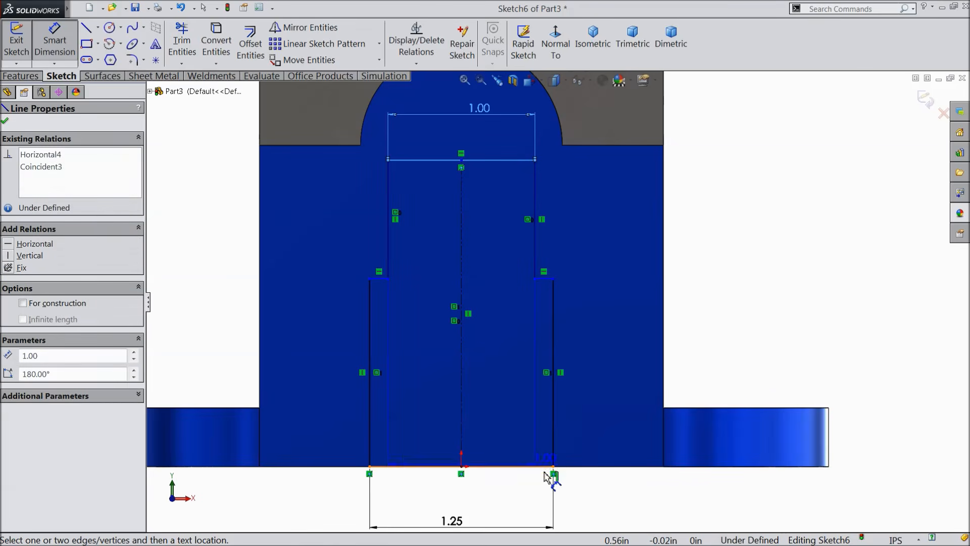
click(526, 160)
click(874, 324)
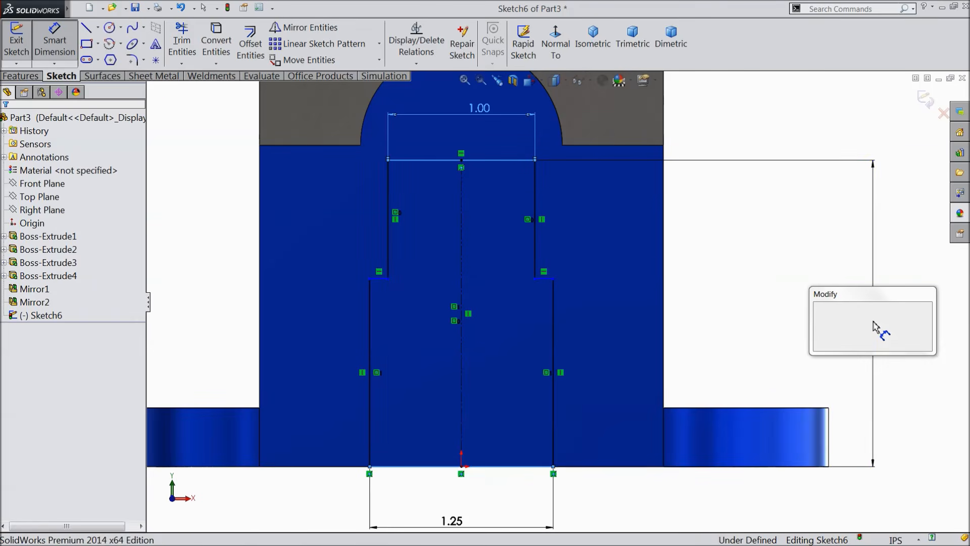
text(1.687)
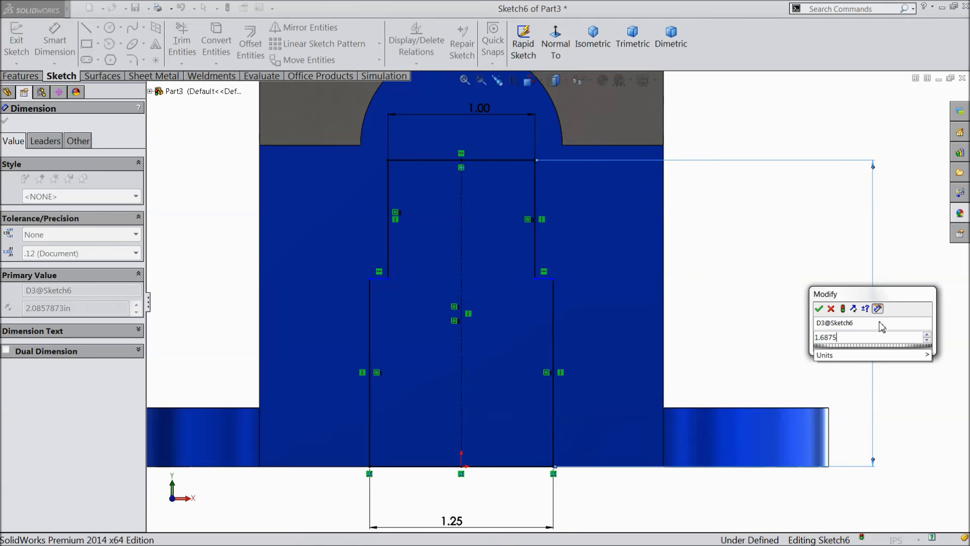
text(5)
click(819, 308)
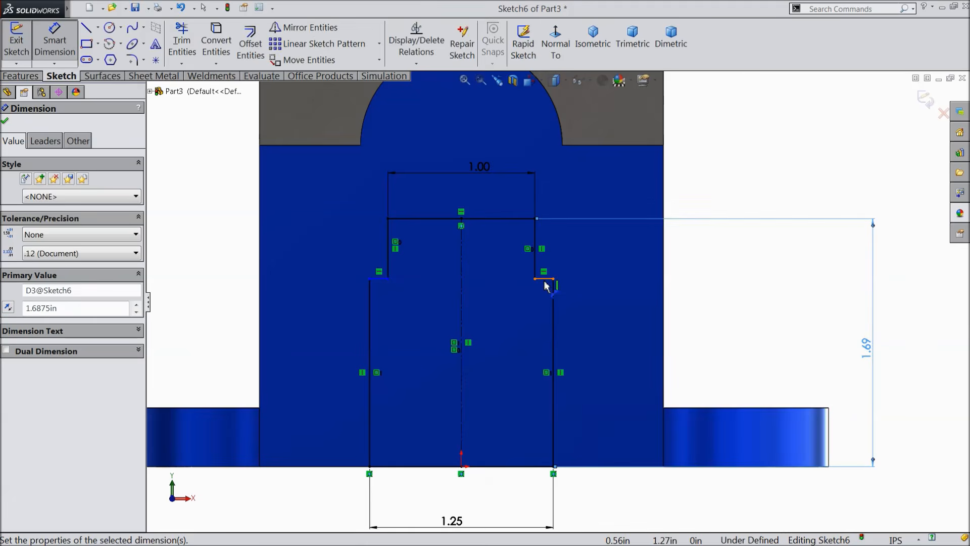
Step: Dimension the stepped profile's right shoulder at 1.062 in above the block's bottom edge
click(544, 279)
click(659, 466)
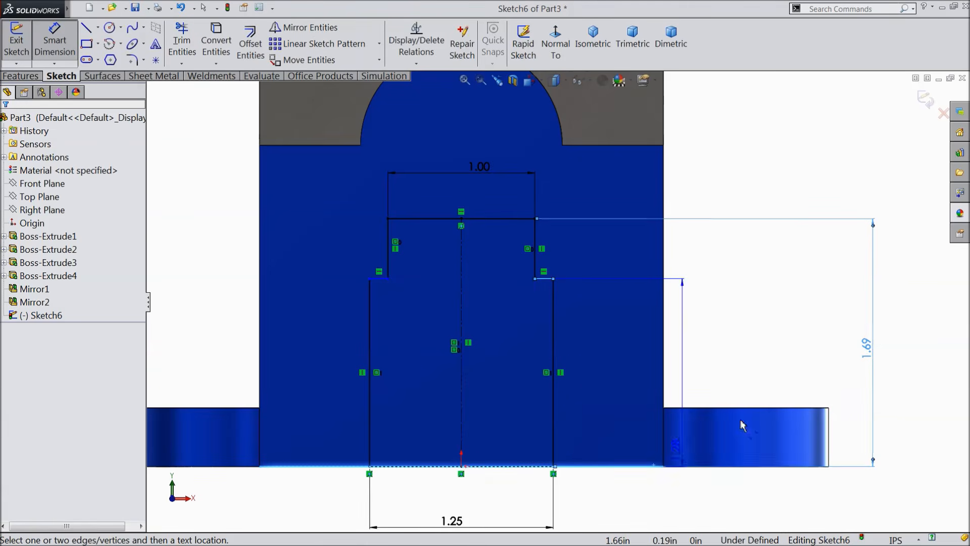
click(837, 375)
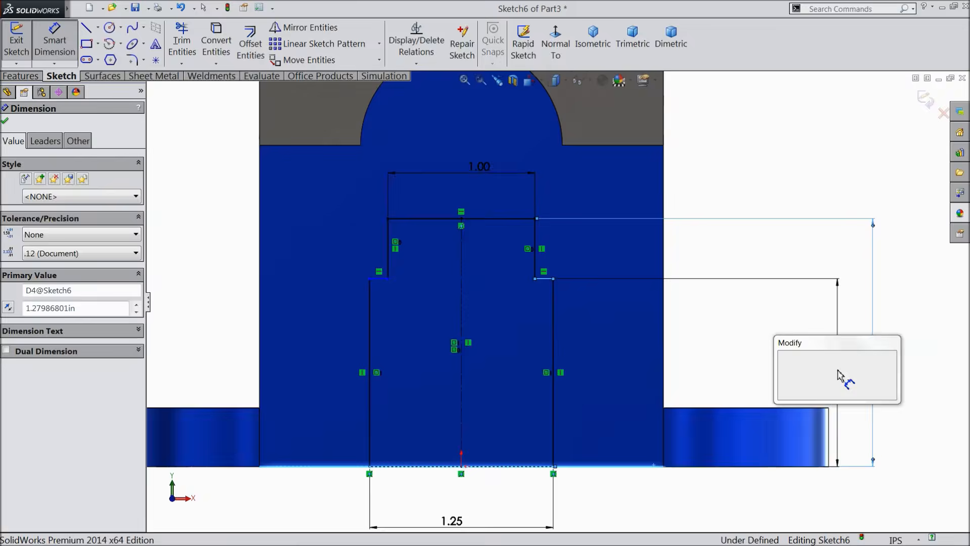
text(1.062)
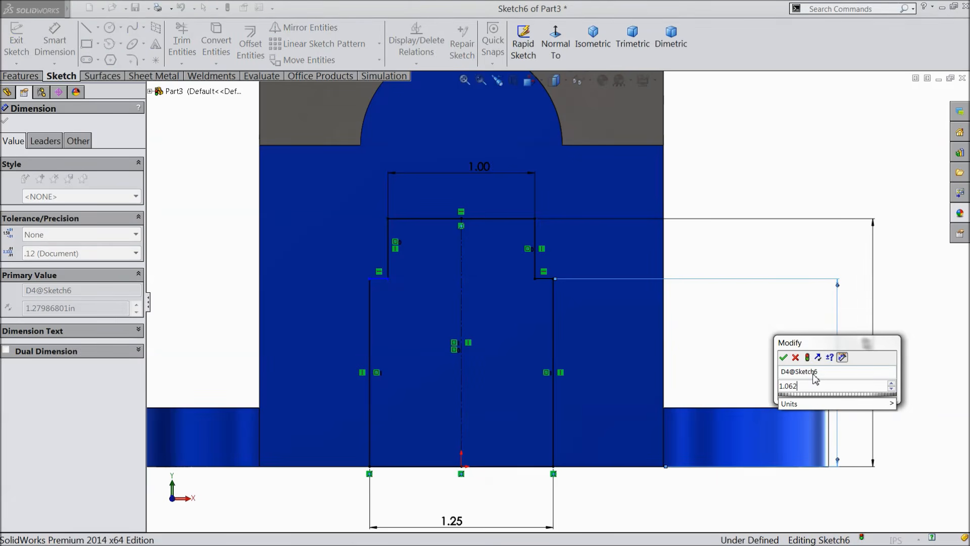
click(784, 357)
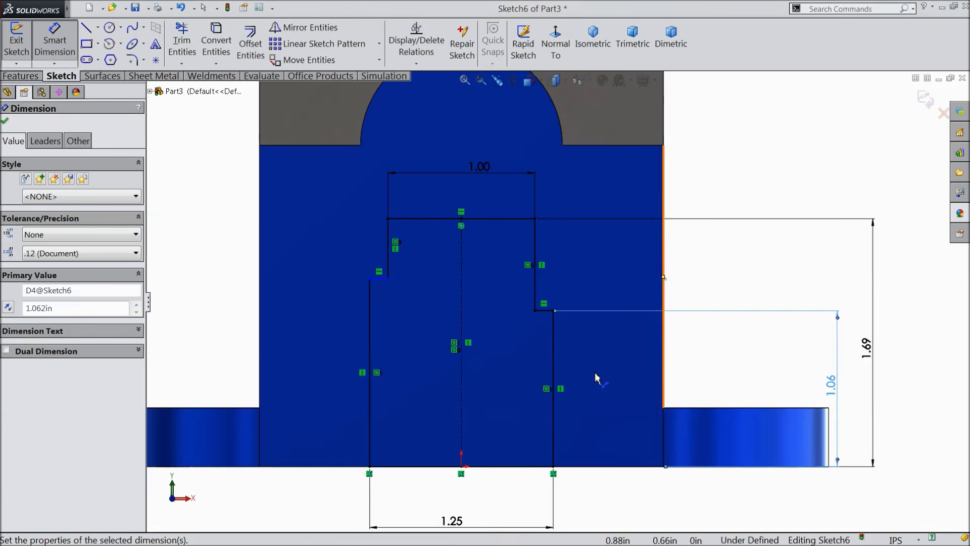
click(6, 120)
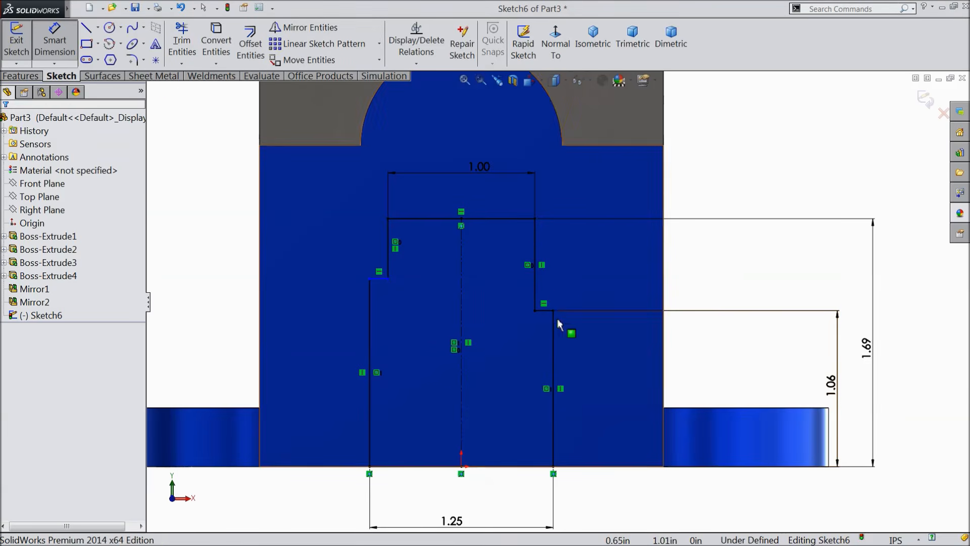
Step: Make the profile's left and right shoulder lines collinear
click(543, 310)
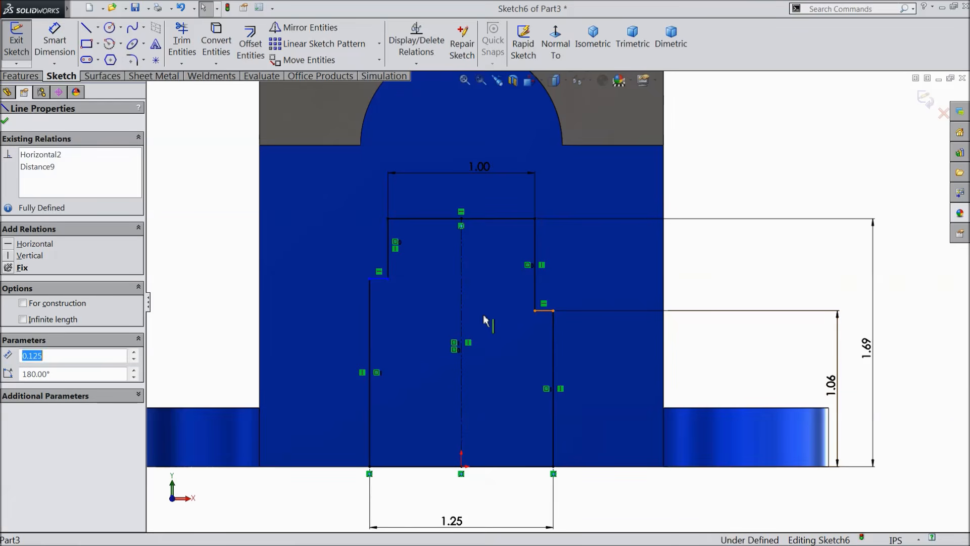
ctrl+click(379, 279)
click(429, 238)
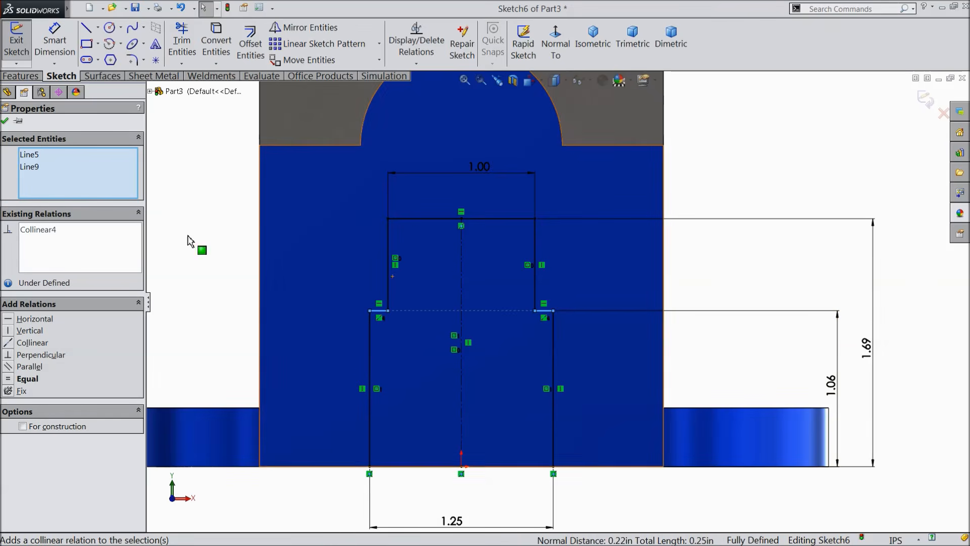
click(5, 121)
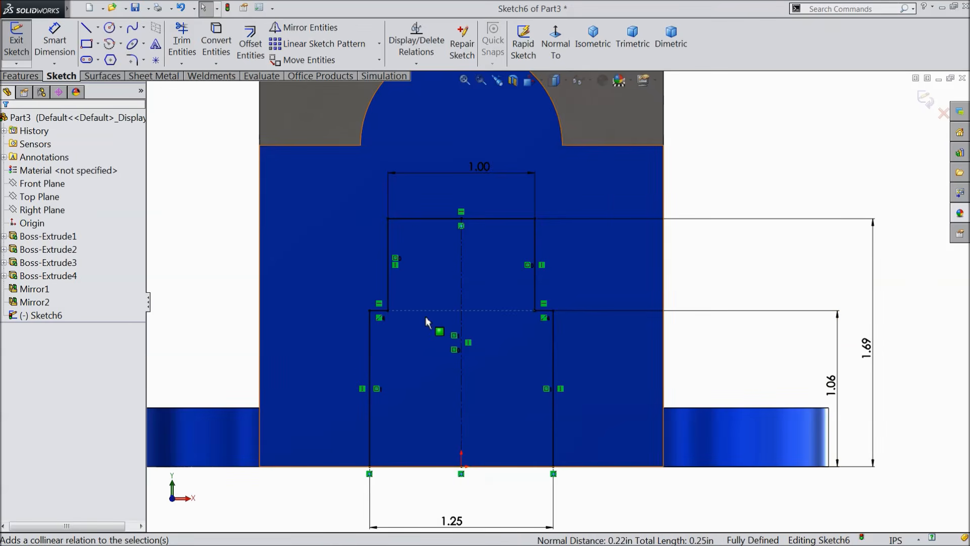
Step: Cut the stepped profile through the whole base with an Extruded Cut set to Through All
scroll(432, 328, up, 8)
mouse_move(403, 282)
middle_down()
mouse_move(330, 291)
mouse_move(342, 322)
middle_up()
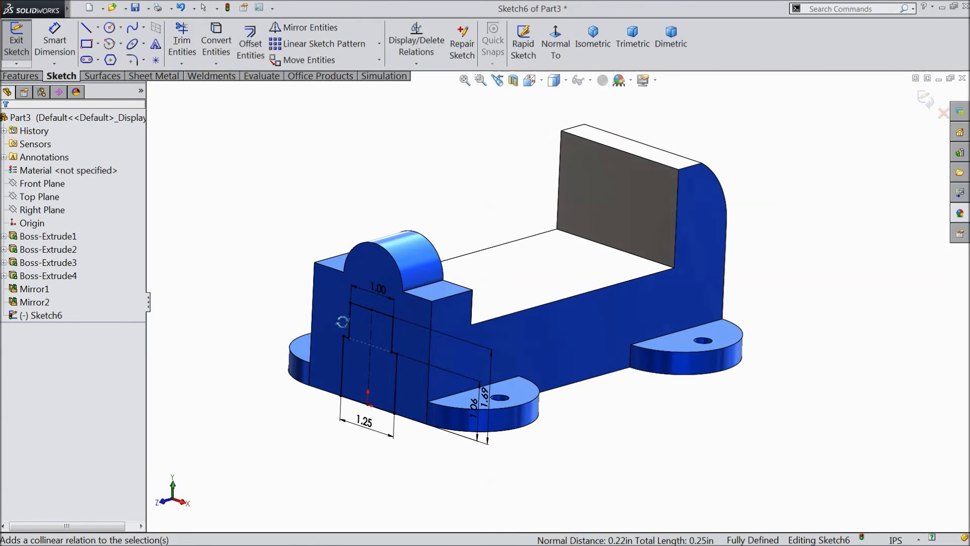
click(19, 76)
click(210, 43)
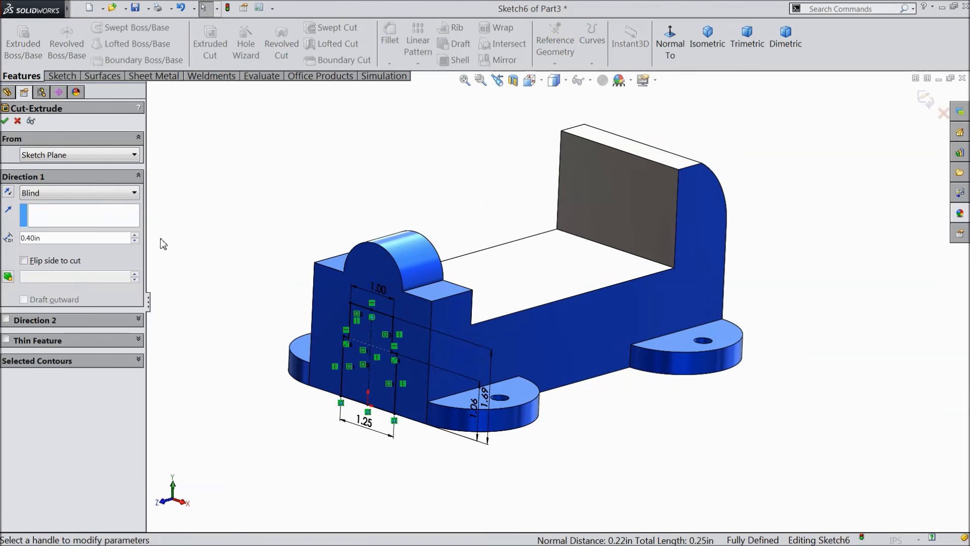
click(57, 192)
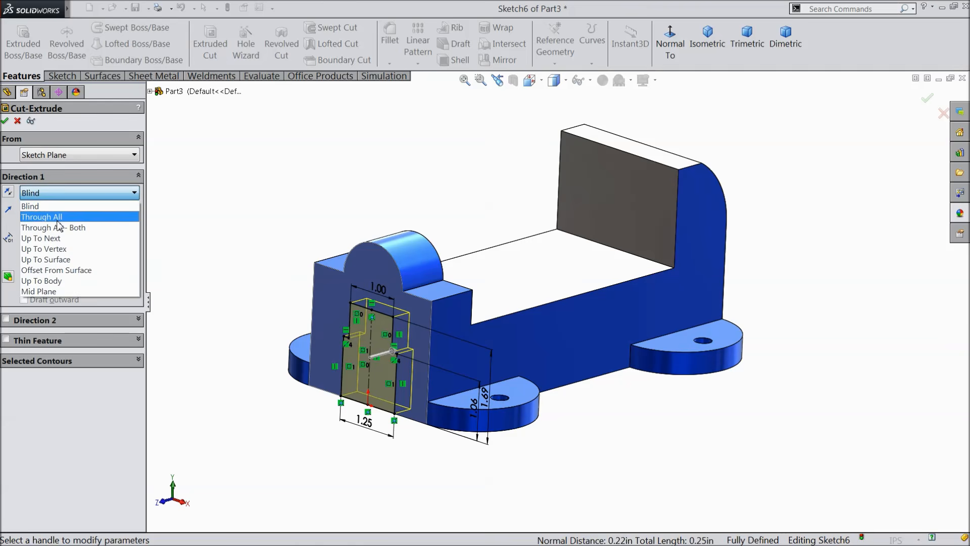
click(58, 223)
middle_drag(205, 230, 302, 193)
click(5, 120)
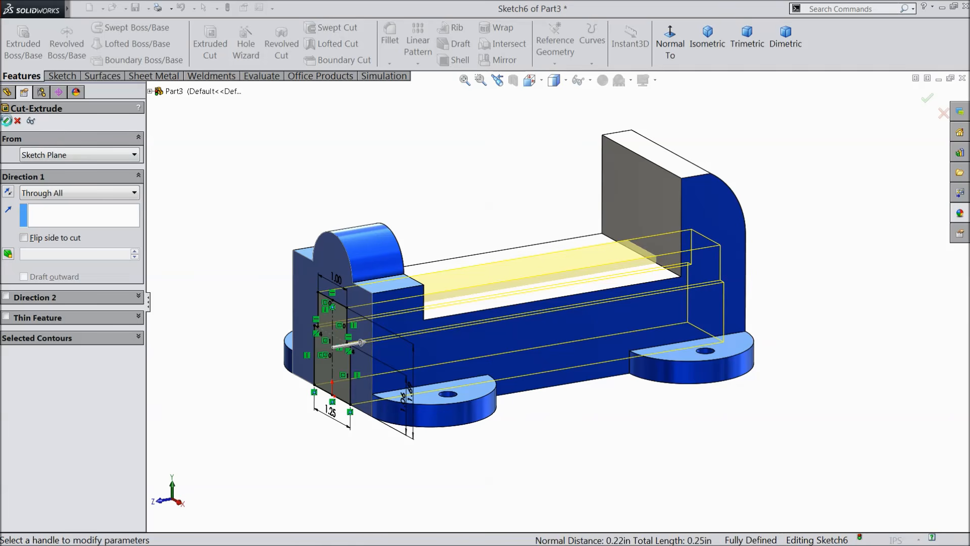
Step: Start a Hole Wizard straight tap on the tall jaw wall's inner face as an ANSI Inch bottoming tapped hole, size 1/4-20
middle_drag(192, 214, 459, 295)
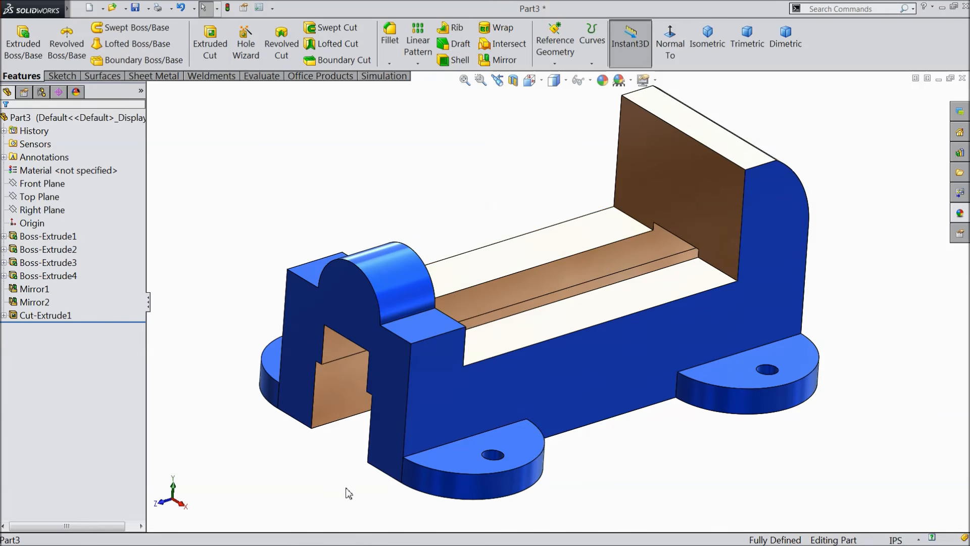
middle_drag(541, 189, 562, 184)
scroll(630, 194, up, 1)
middle_drag(687, 218, 682, 212)
click(663, 209)
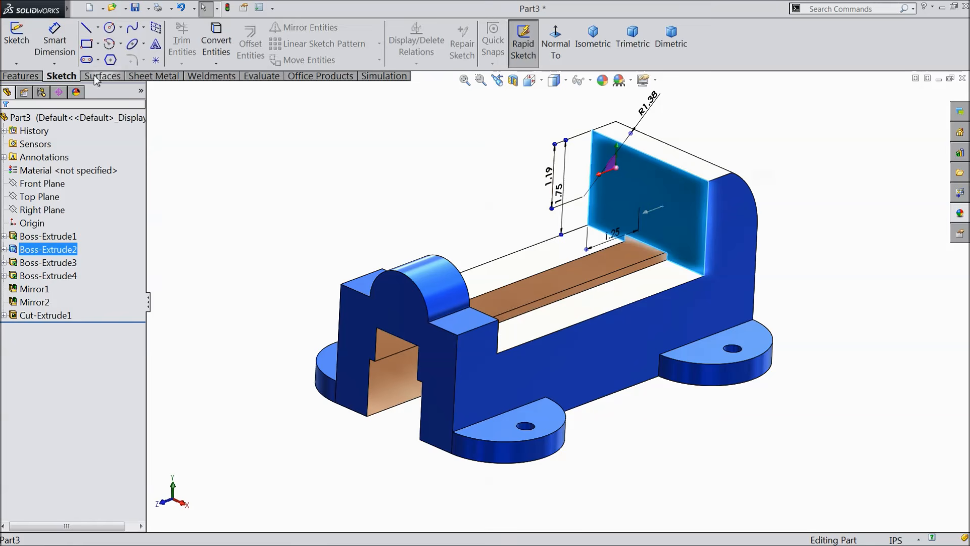
click(36, 78)
click(246, 46)
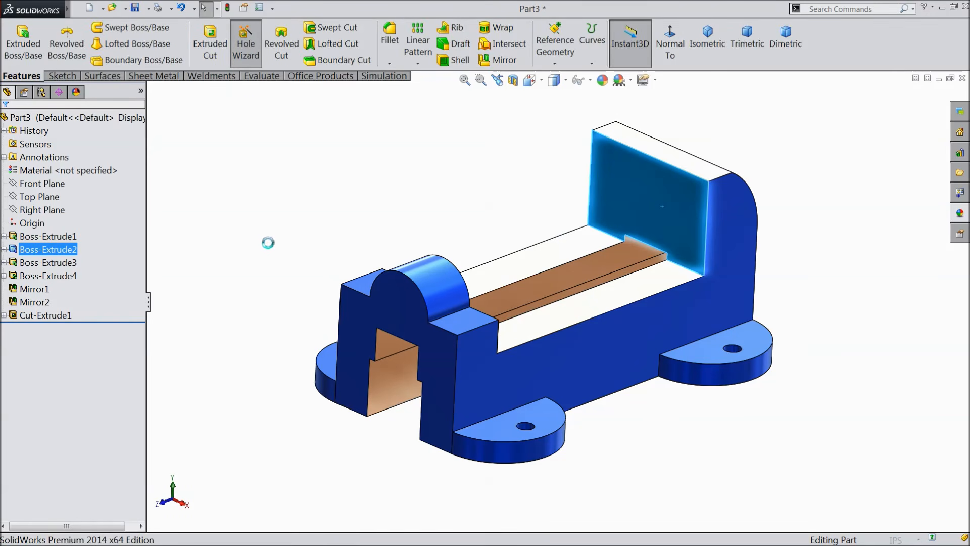
click(672, 52)
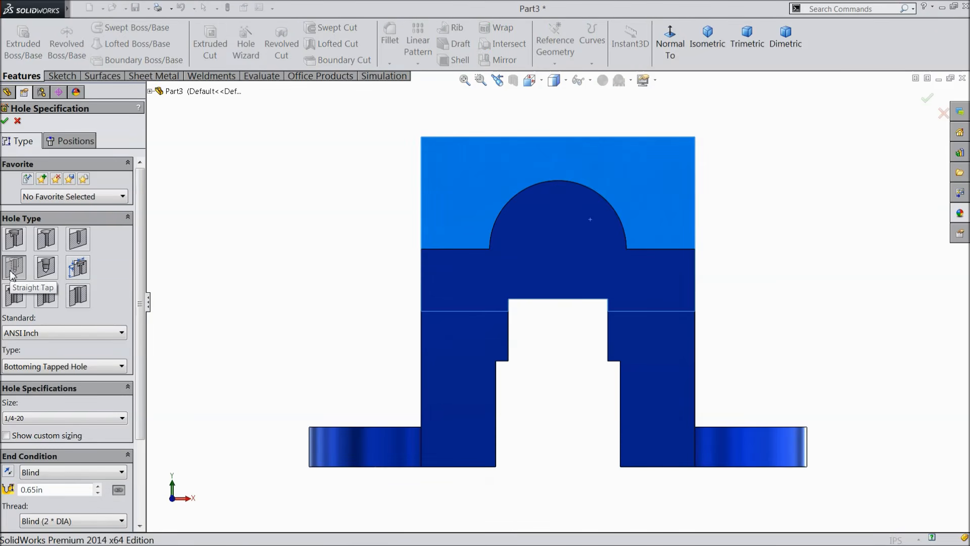
double_click(43, 335)
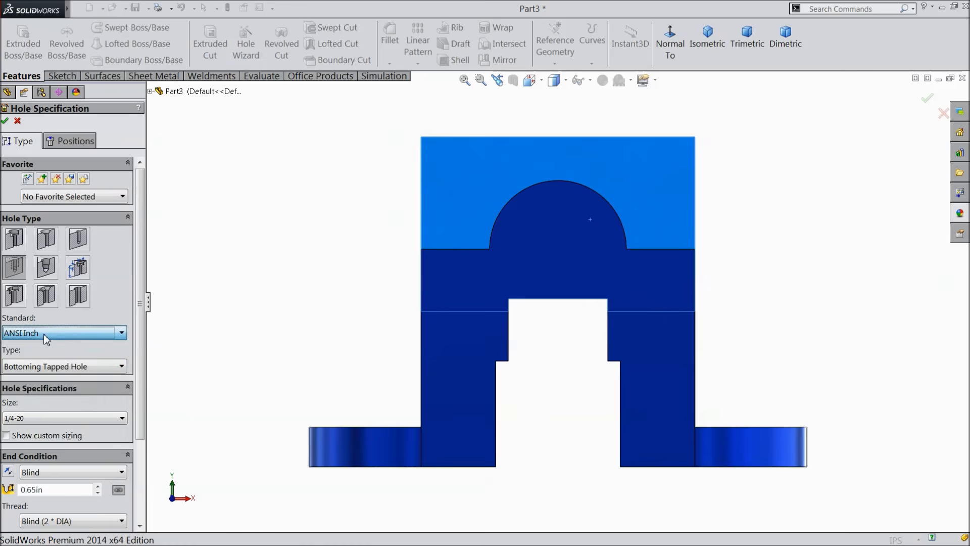
click(41, 367)
click(40, 366)
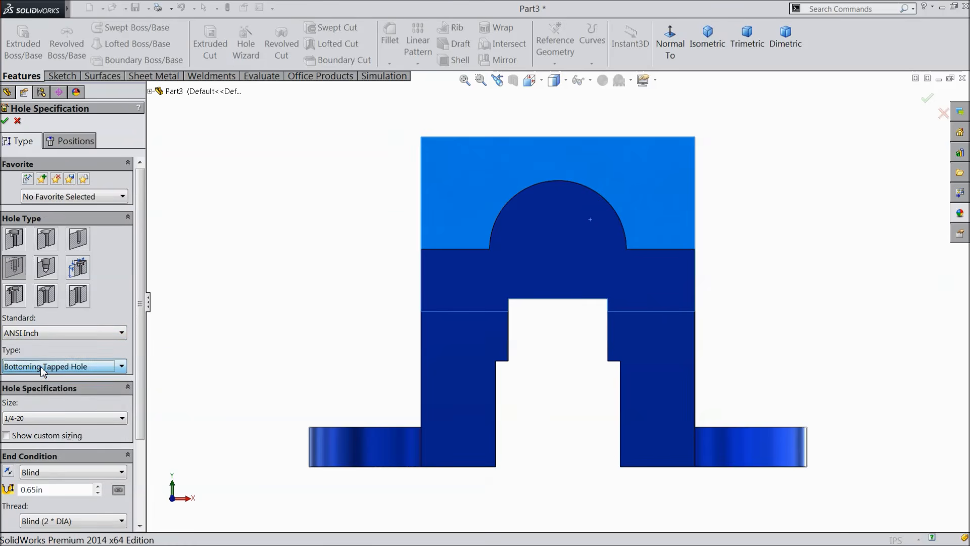
click(21, 419)
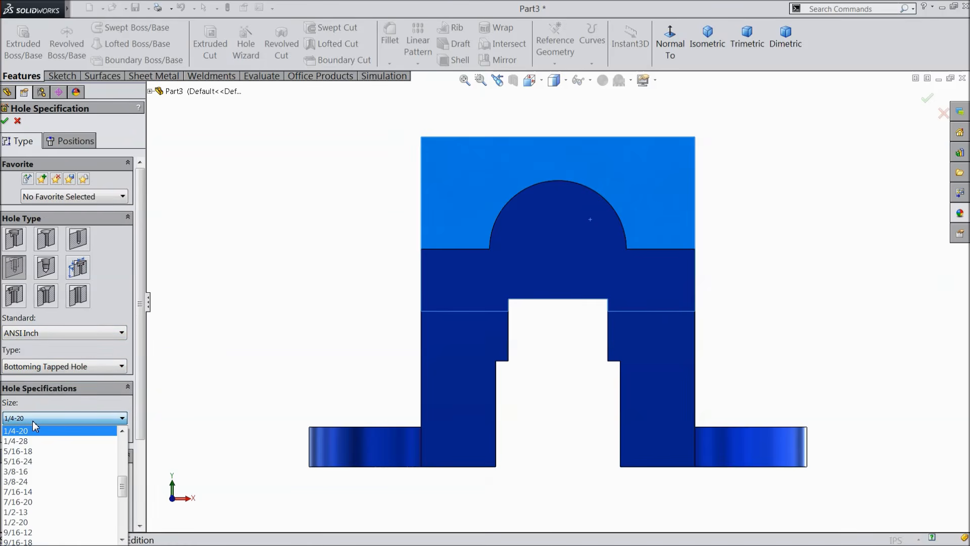
click(33, 425)
Step: Set the tapped hole's blind depth to 0.63 in
drag(139, 426, 139, 491)
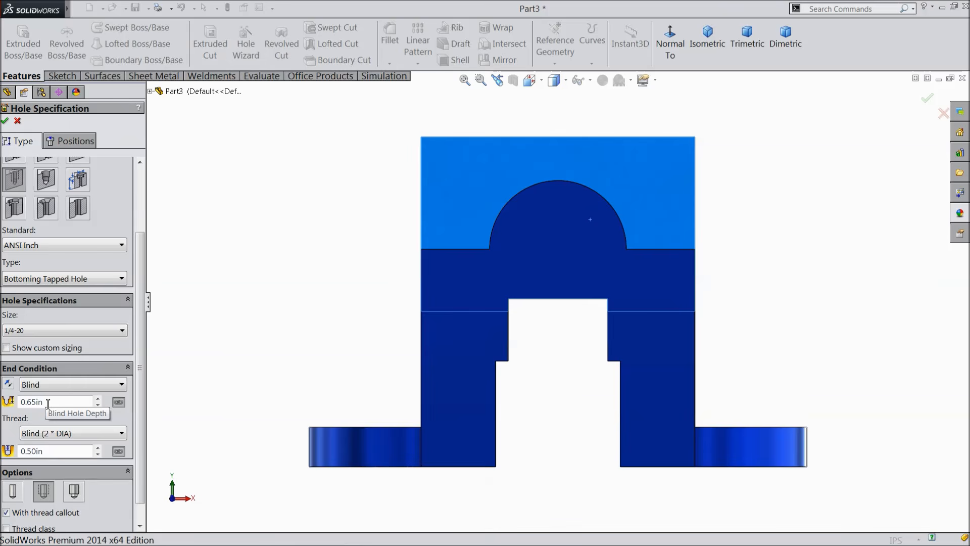
drag(47, 403, 14, 389)
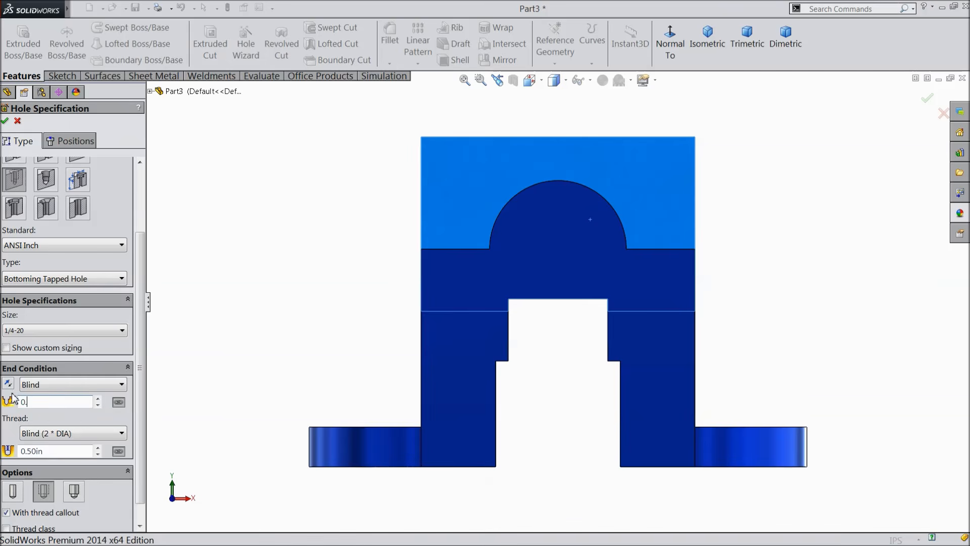
key(Return)
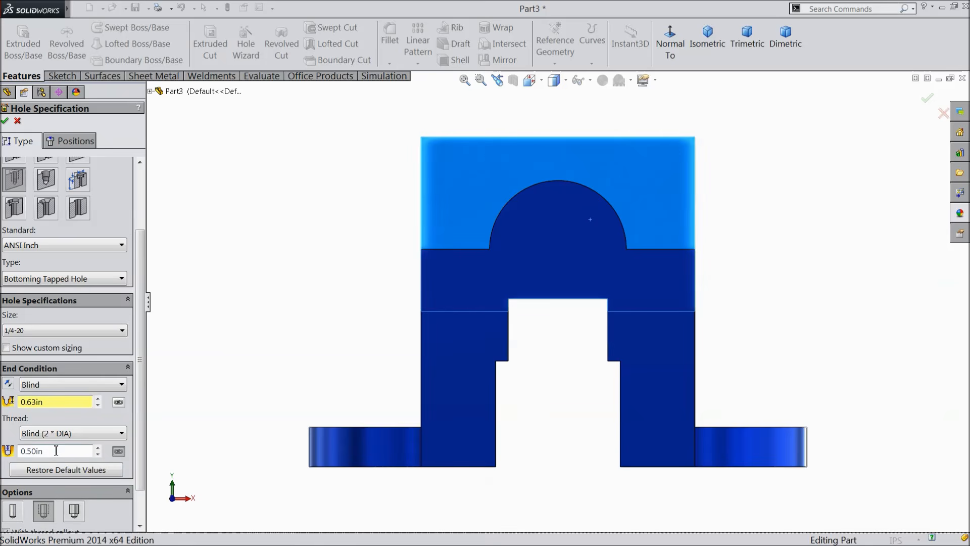
Step: In the hole position sketch, draw a vertical centerline about 3.13 in long upward from the origin
click(75, 143)
click(67, 79)
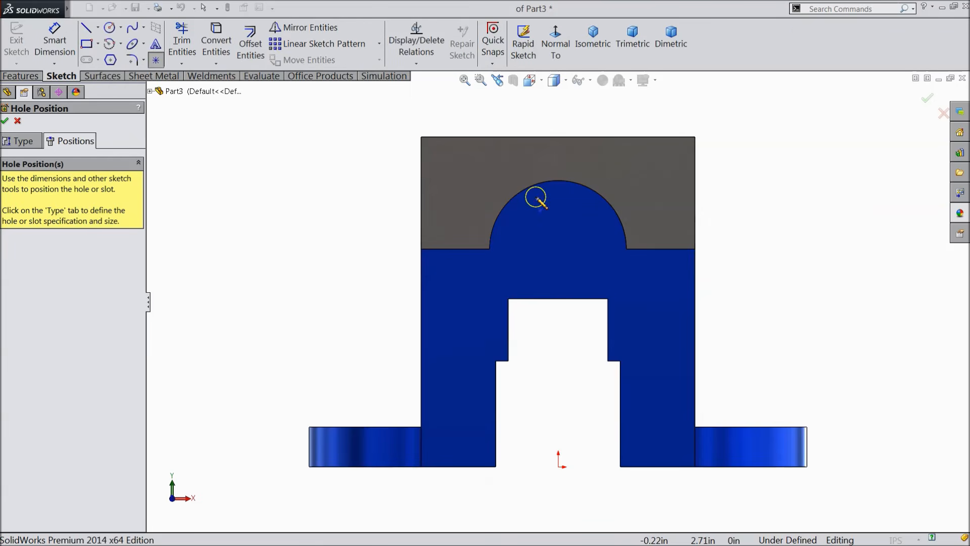
click(98, 28)
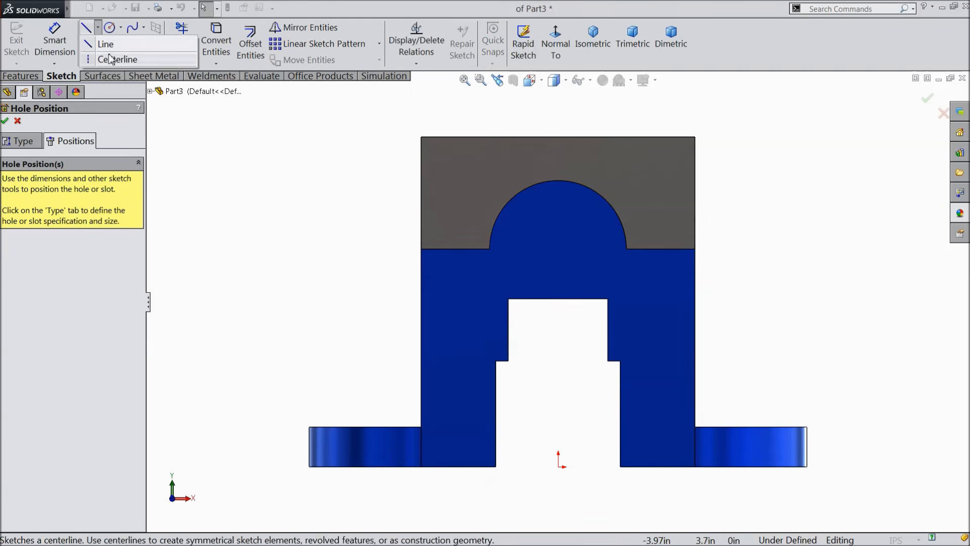
click(111, 59)
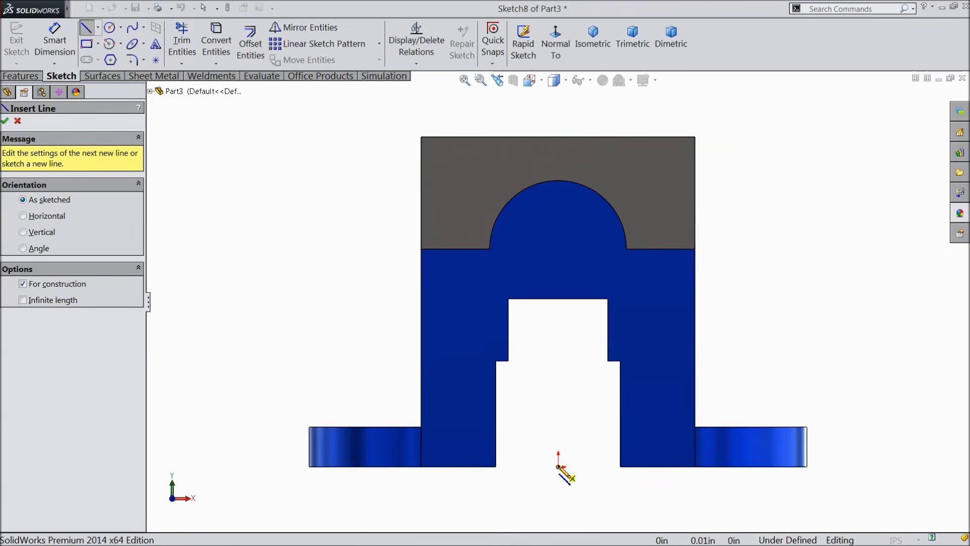
click(559, 466)
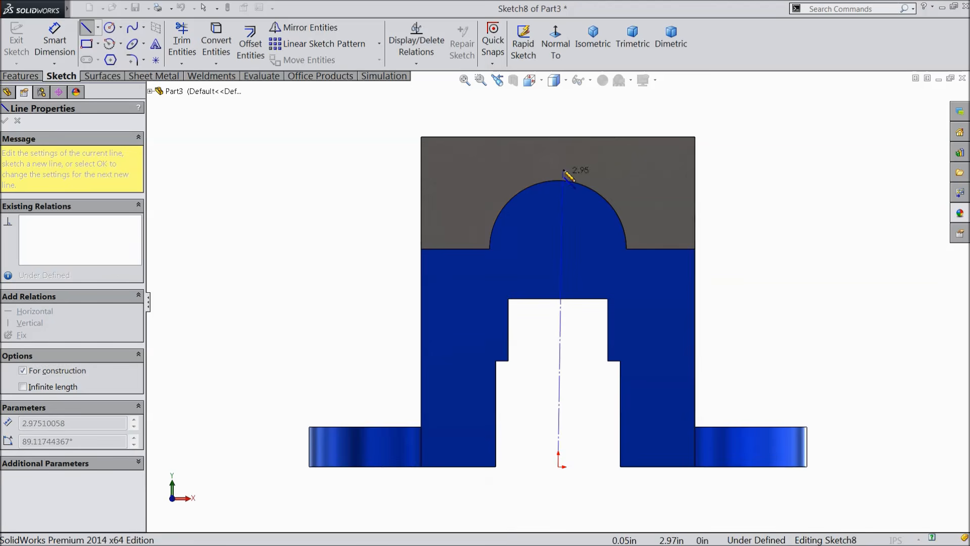
click(558, 156)
right_click(574, 152)
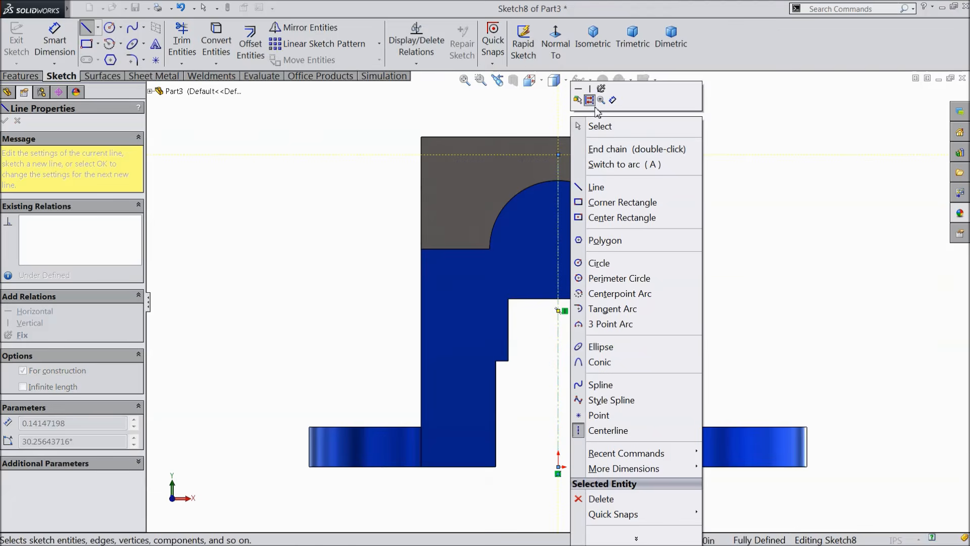
click(597, 126)
key(Escape)
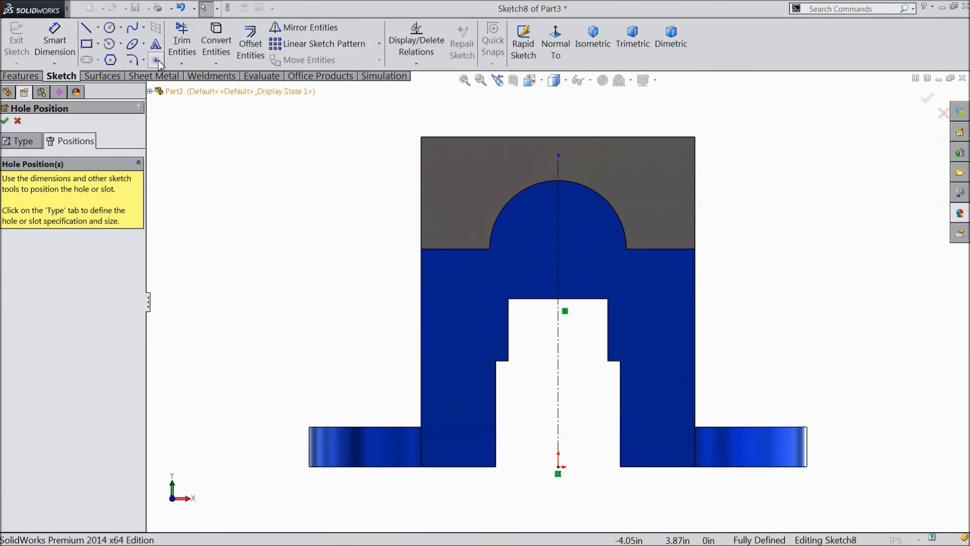
Step: Place one tapped hole point on the jaw face, about 0.73 in left of the centerline and 2.91 in above the origin
click(156, 61)
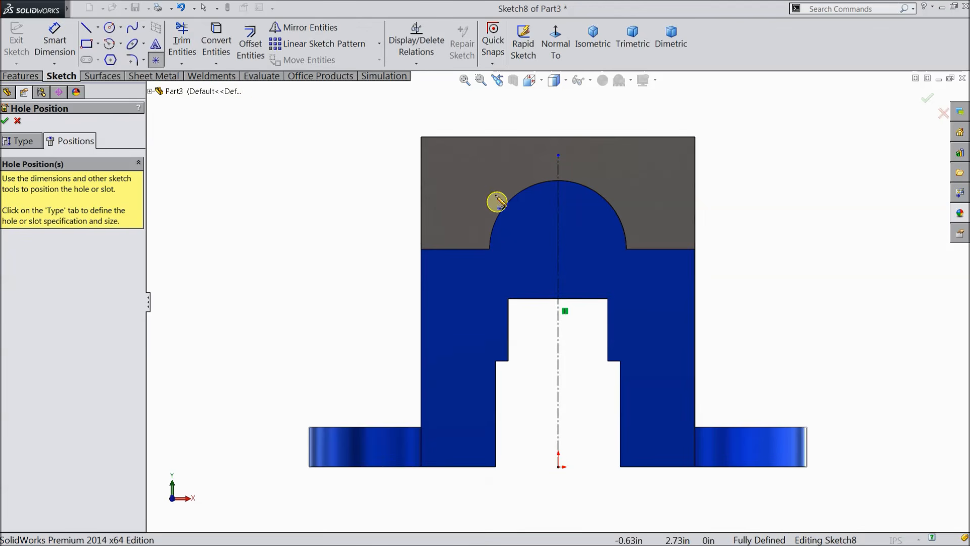
click(485, 176)
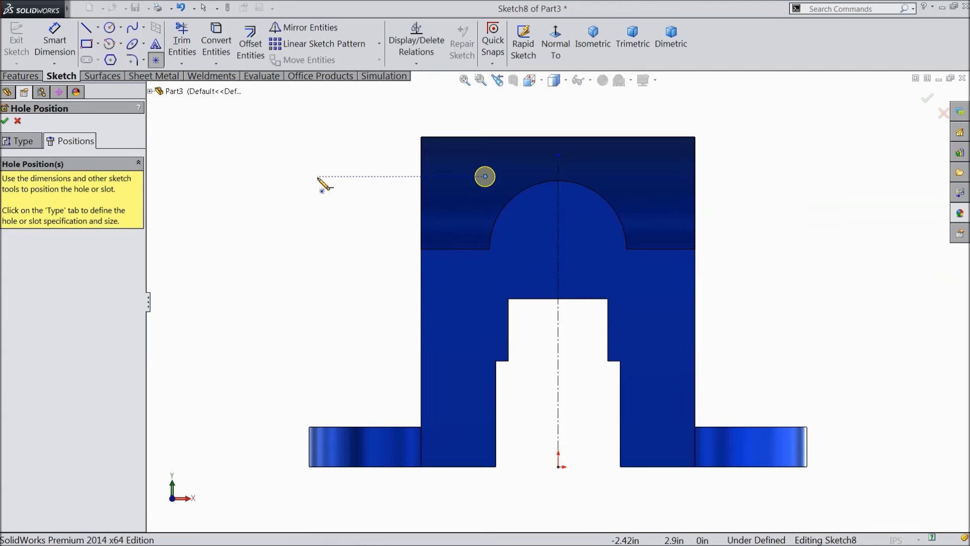
key(Escape)
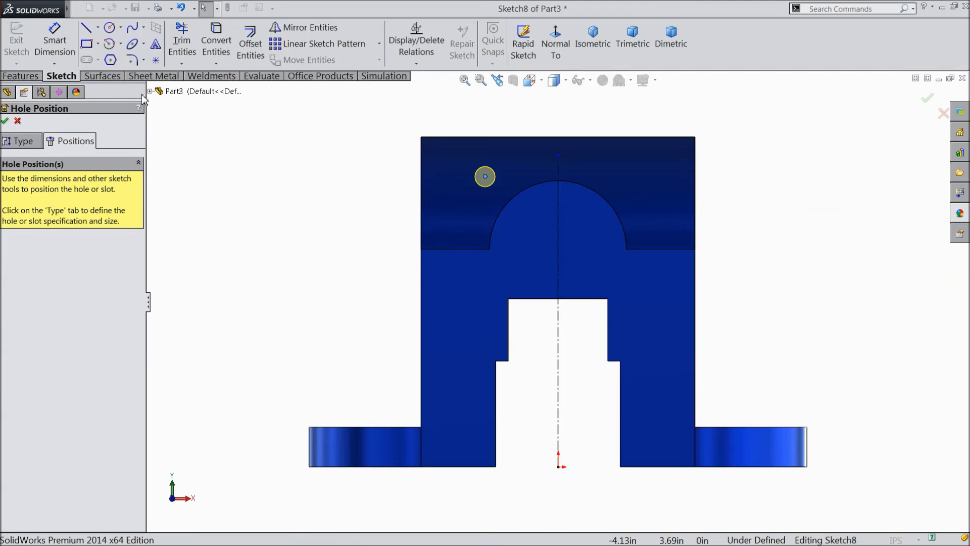
Step: Dimension the hole point's horizontal distance from the vertical centerline to 0.75 in
click(53, 45)
click(486, 177)
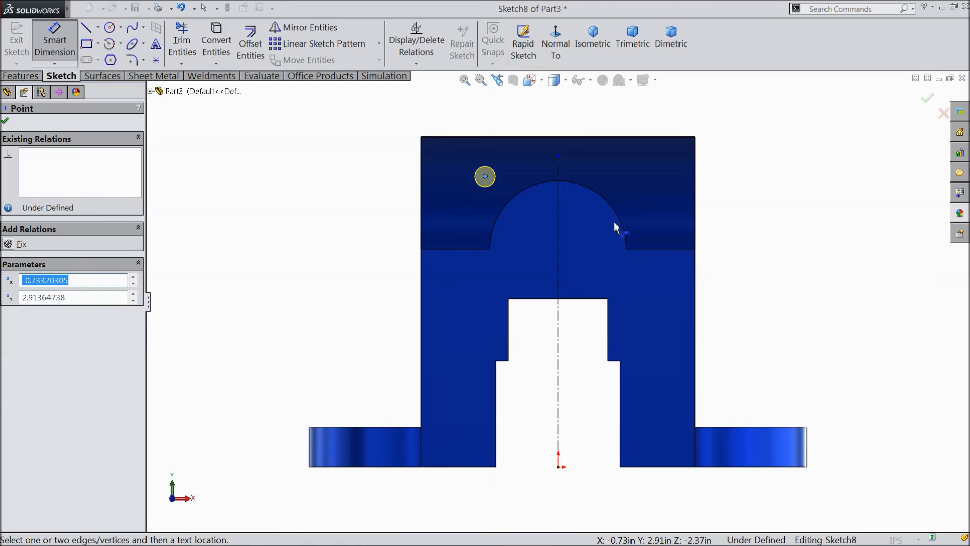
click(558, 177)
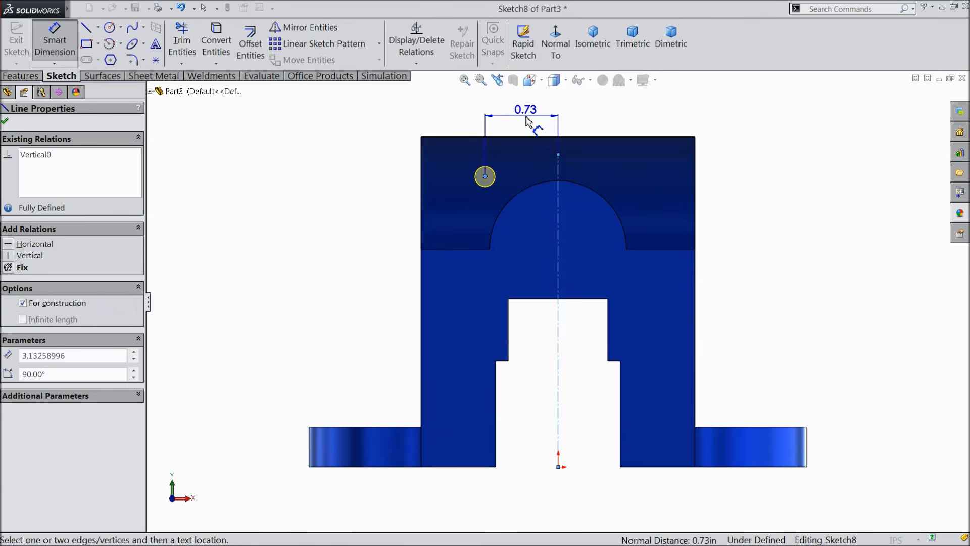
click(527, 121)
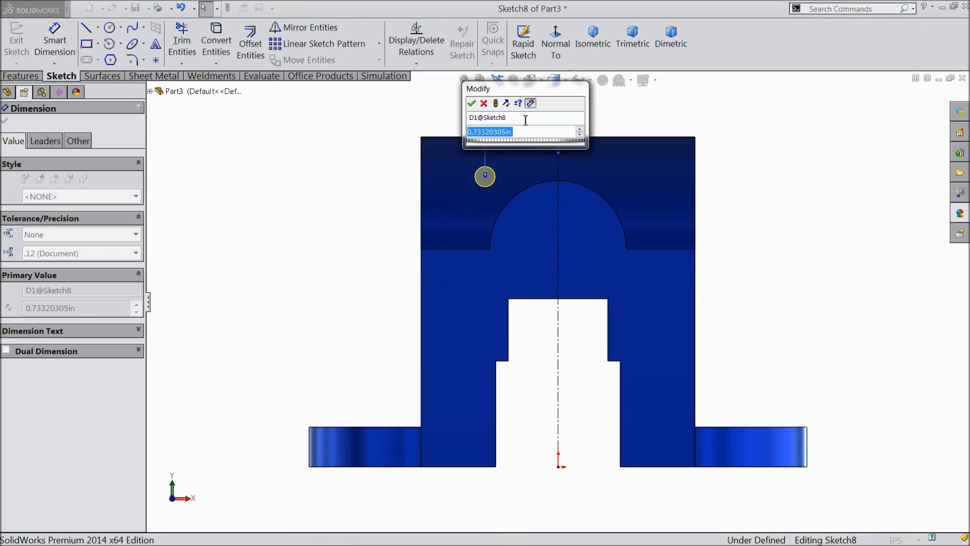
text(0.75)
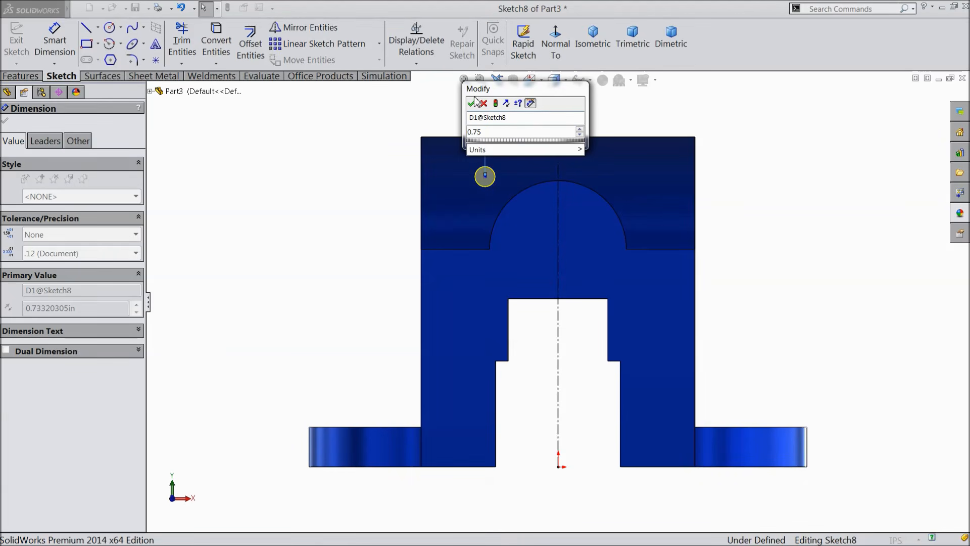
click(473, 103)
Step: Dimension the hole point's height above the edge where the jaw wall meets the base's top surface to 1 in
key(z)
middle_drag(738, 233, 726, 267)
scroll(553, 187, down, 5)
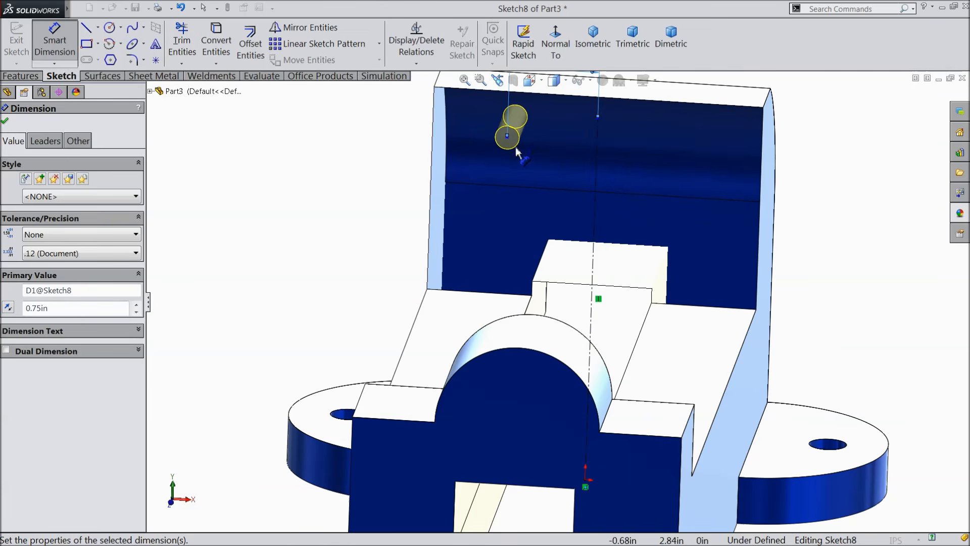
click(508, 138)
click(498, 291)
click(348, 230)
text(1)
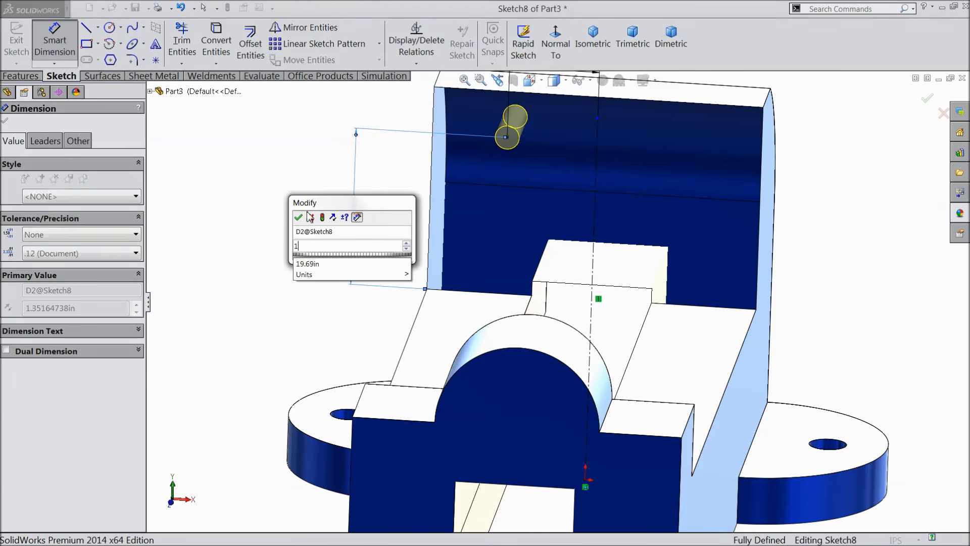
click(299, 217)
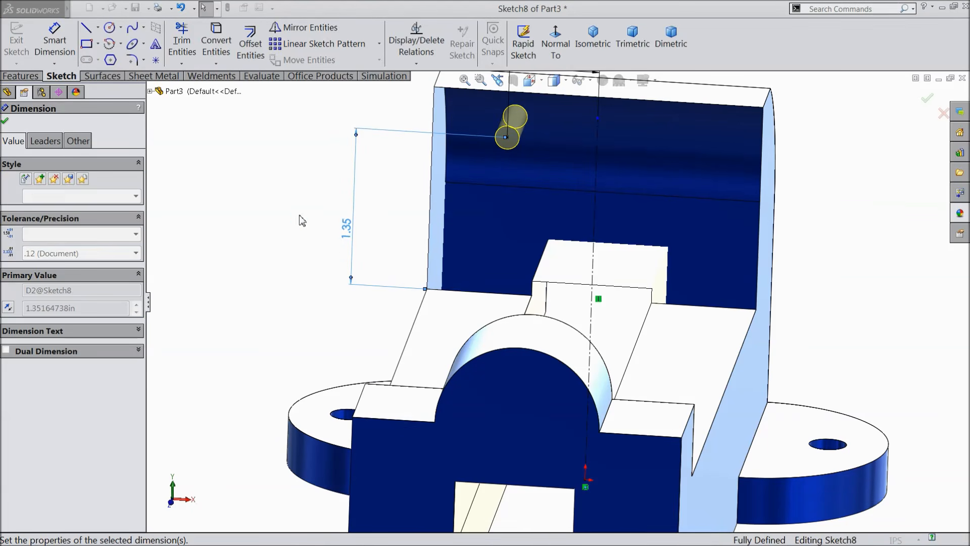
click(6, 121)
Step: Mirror the hole point about the vertical centerline and complete the tapped hole feature
click(303, 27)
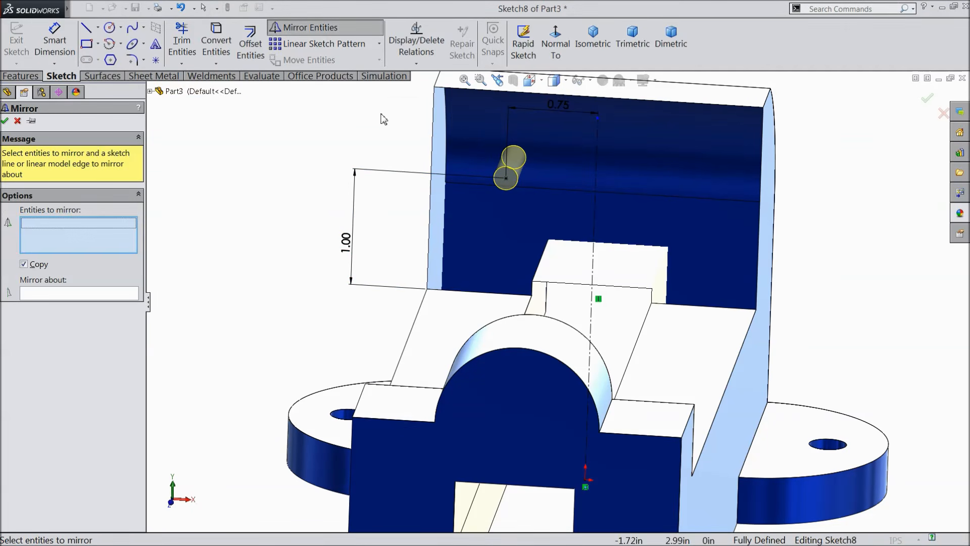
click(506, 179)
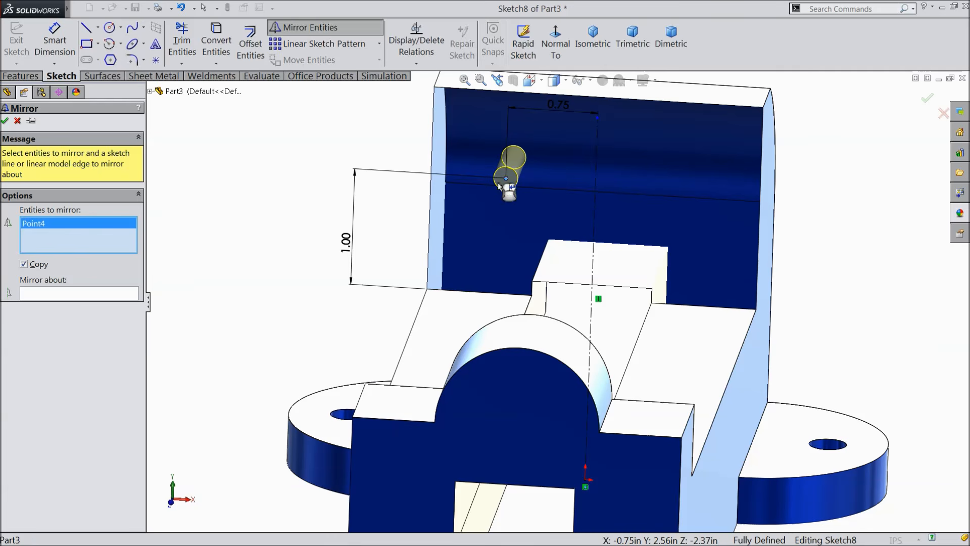
click(71, 296)
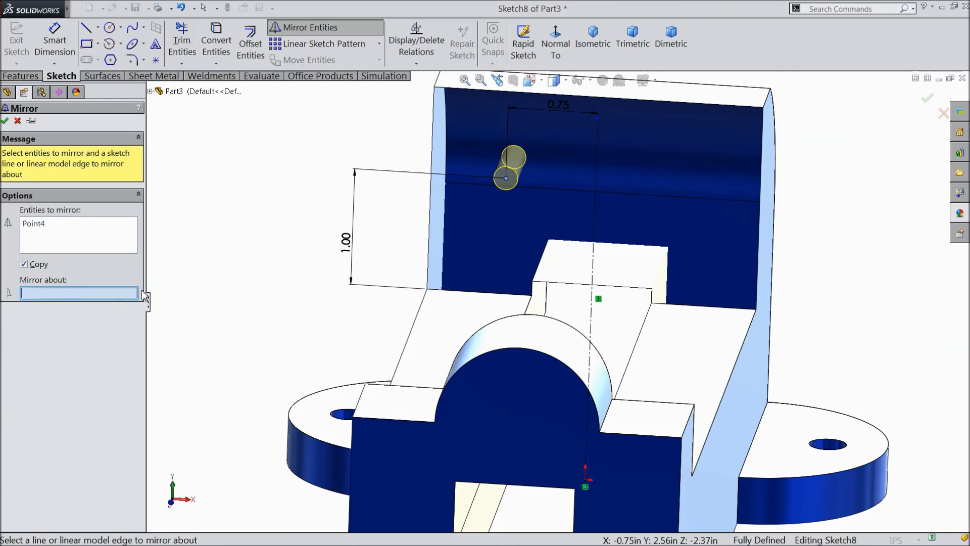
click(596, 221)
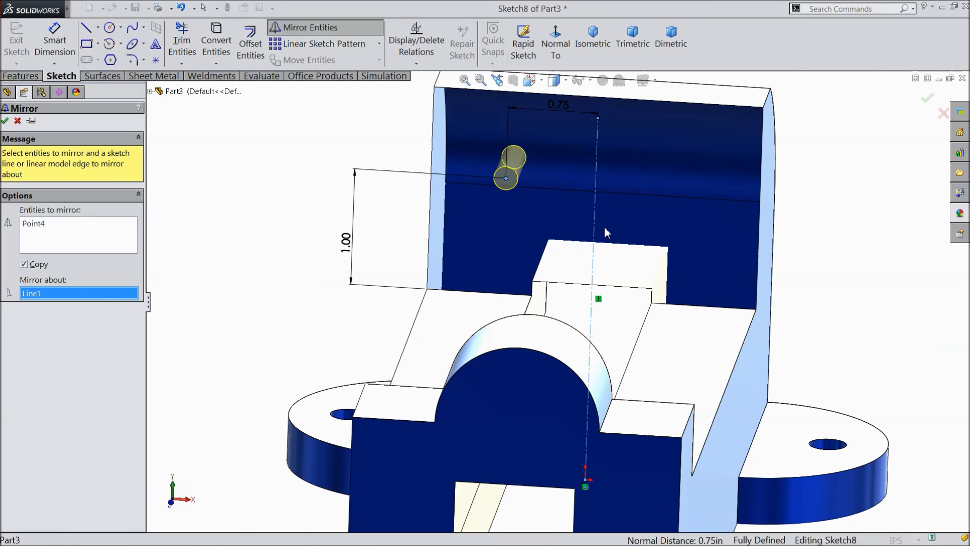
scroll(447, 238, up, 2)
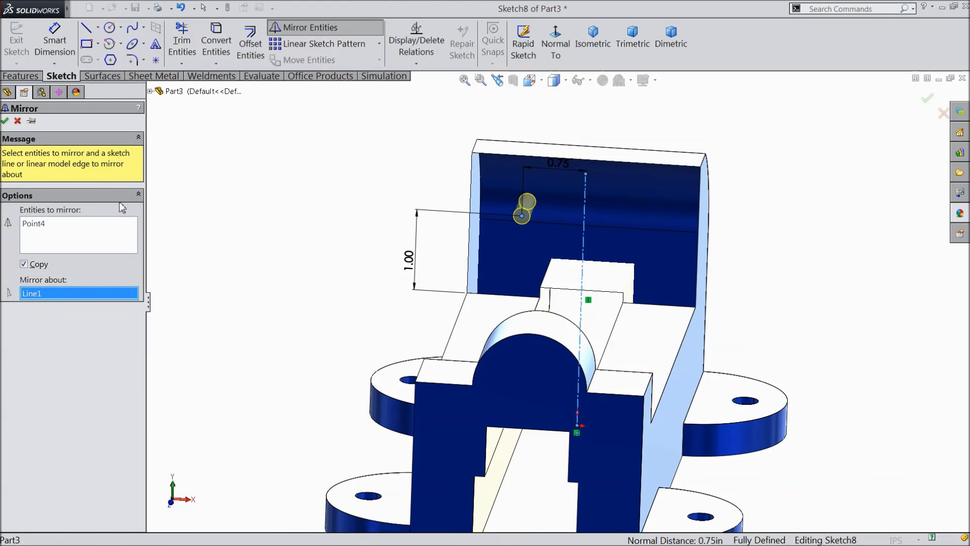
click(5, 121)
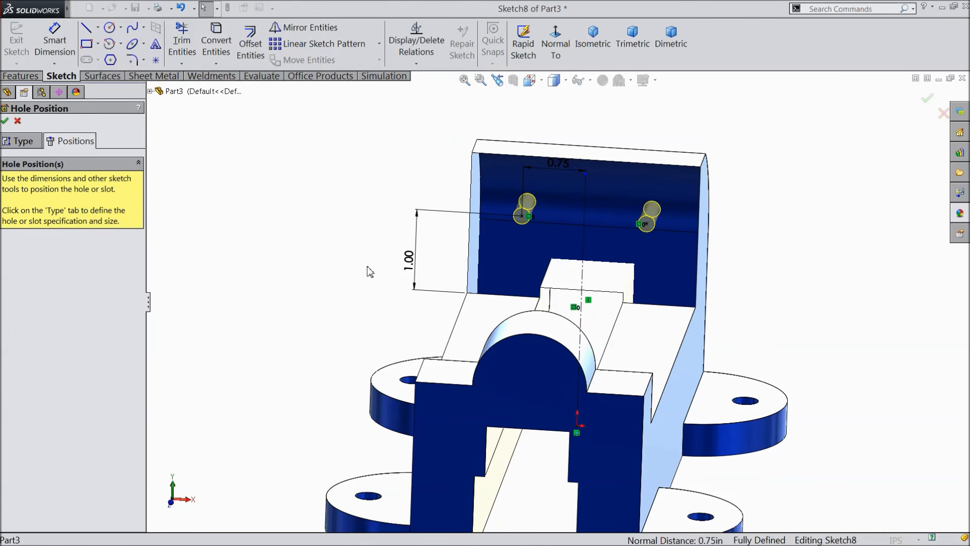
scroll(632, 179, down, 2)
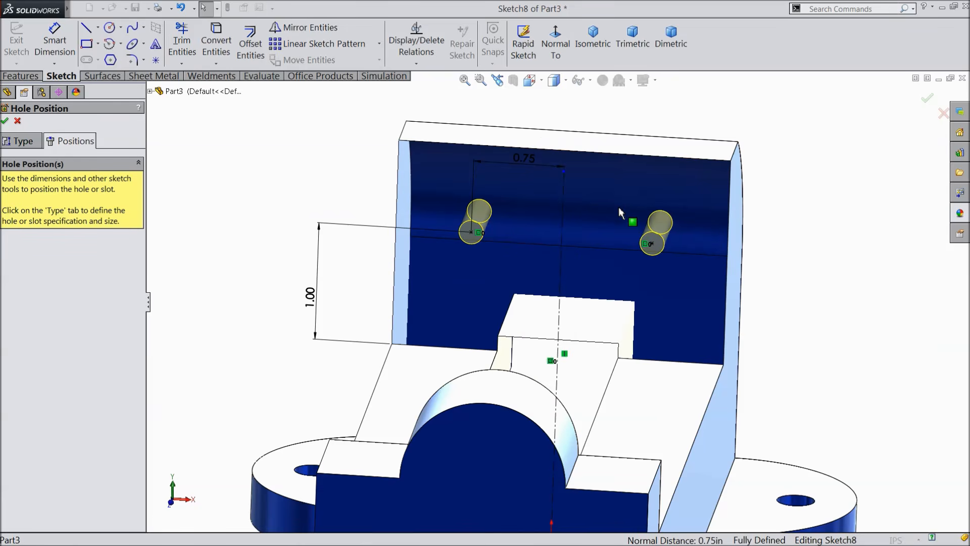
click(6, 121)
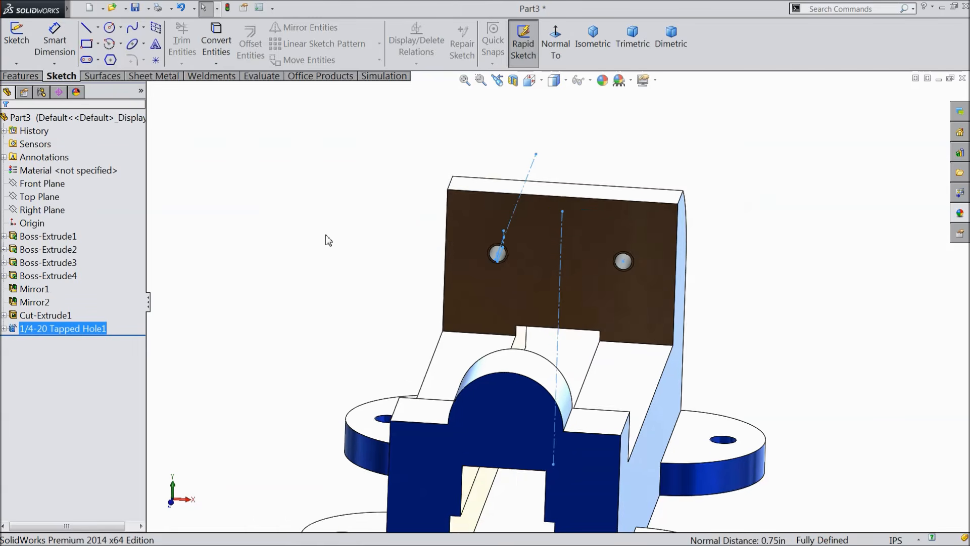
Step: Start a sketch on the front face of the arched boss and view it normal to the screen
middle_drag(331, 242, 295, 264)
scroll(714, 313, down, 5)
middle_drag(679, 286, 697, 307)
scroll(621, 323, up, 4)
scroll(409, 413, down, 2)
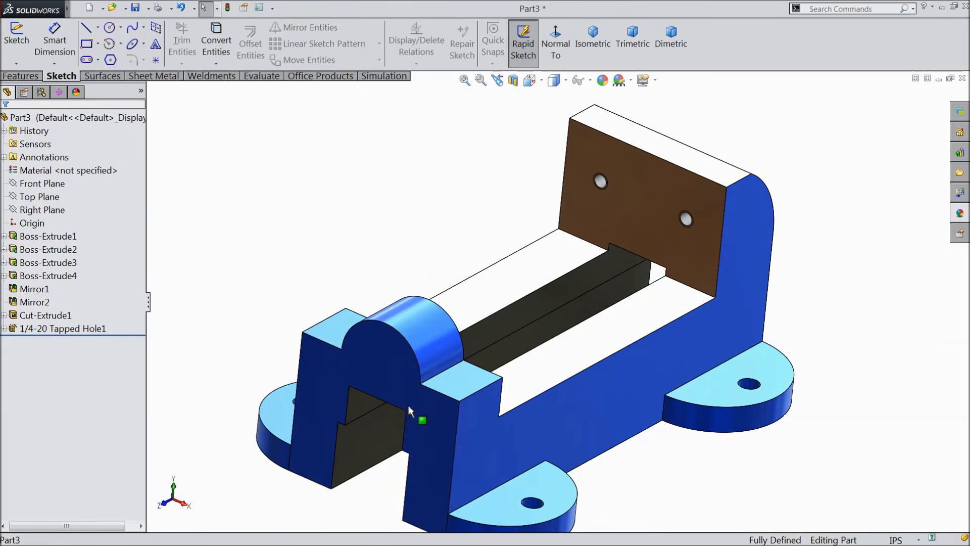
click(381, 365)
click(435, 336)
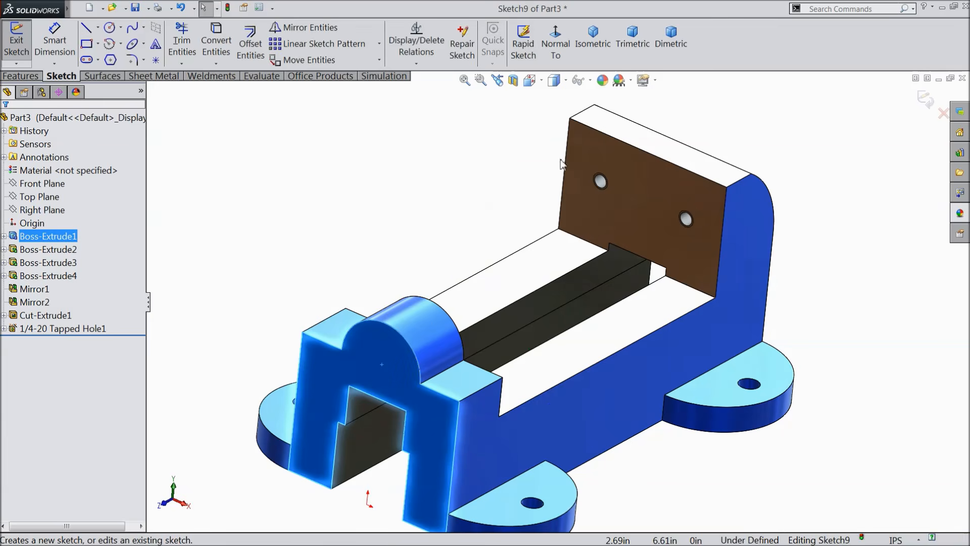
click(555, 45)
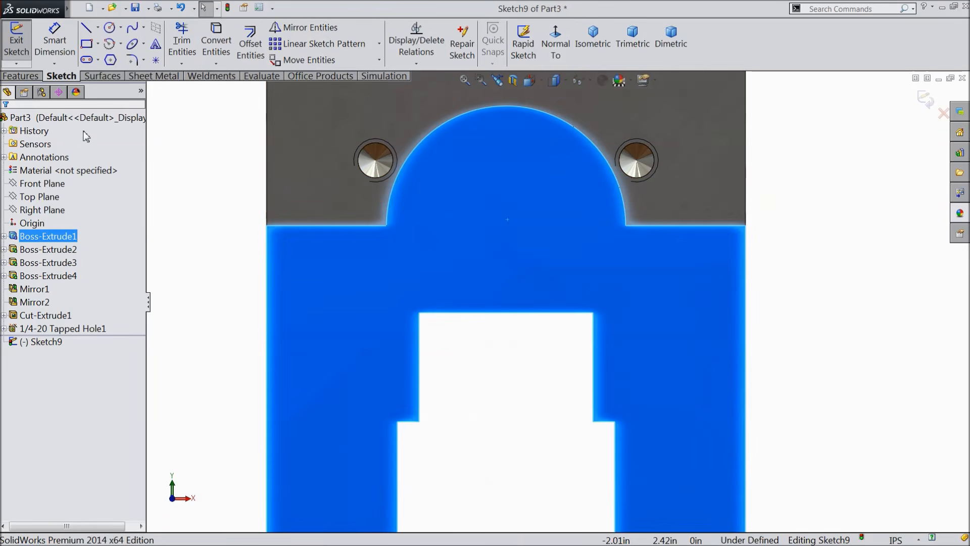
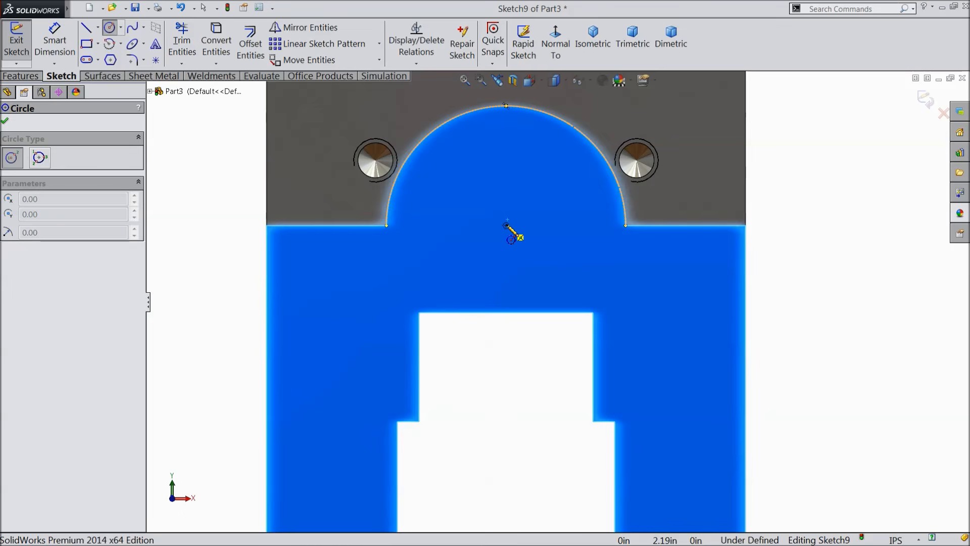
Step: Draw a circle centered on the boss arch's center point and set its diameter to 0.5625 in
click(506, 225)
click(506, 162)
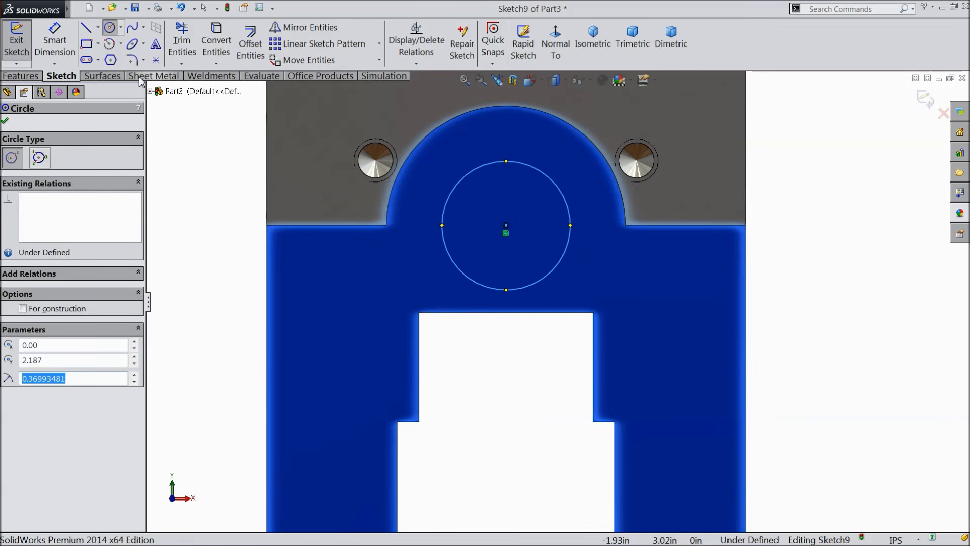
click(56, 43)
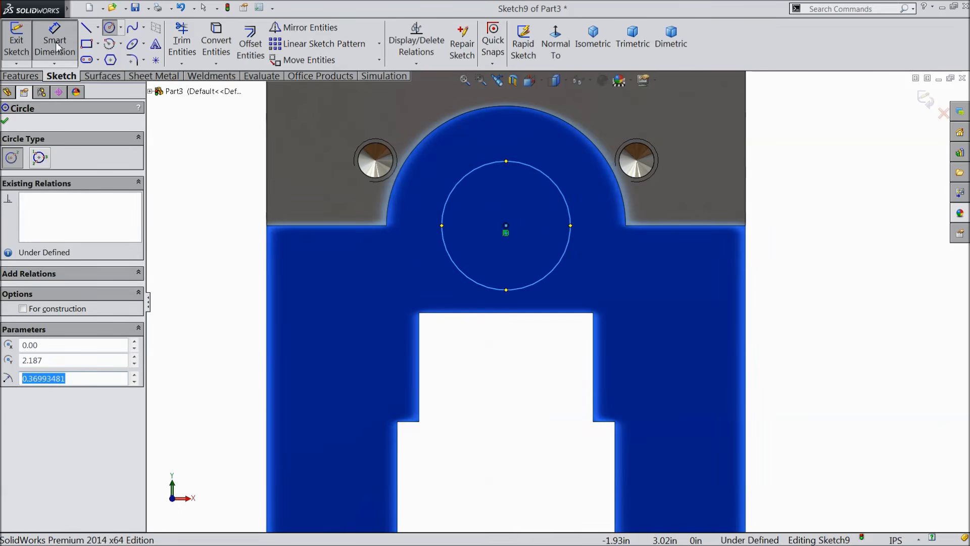
click(553, 271)
click(506, 359)
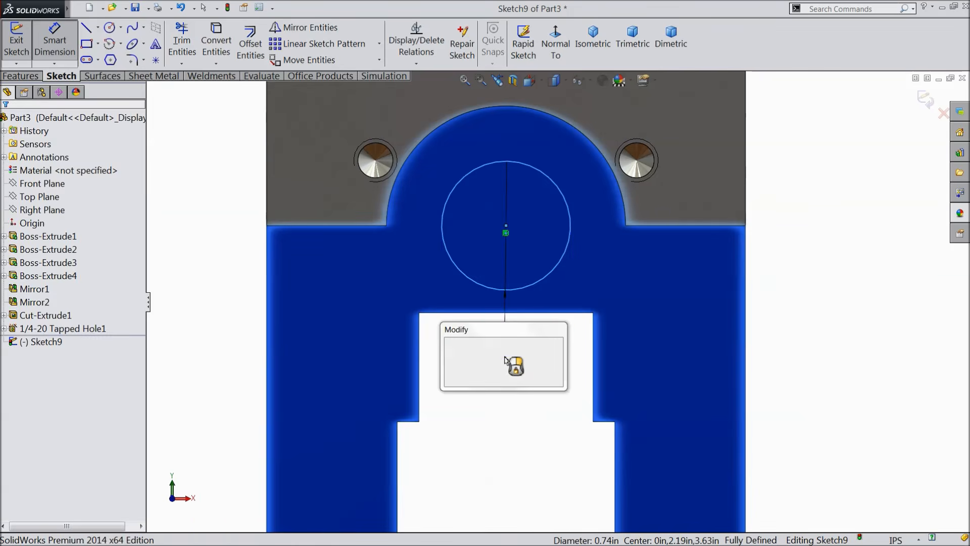
text(0.5625)
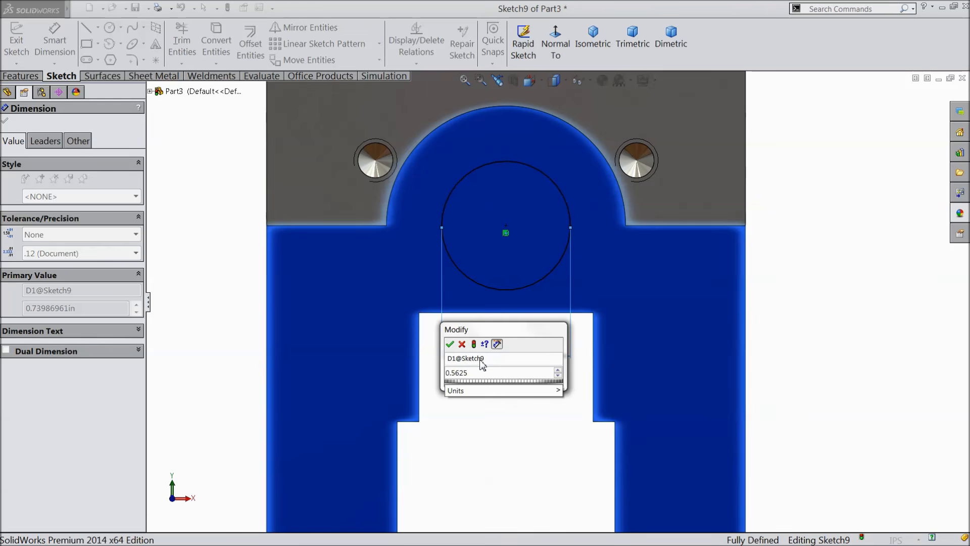
click(450, 344)
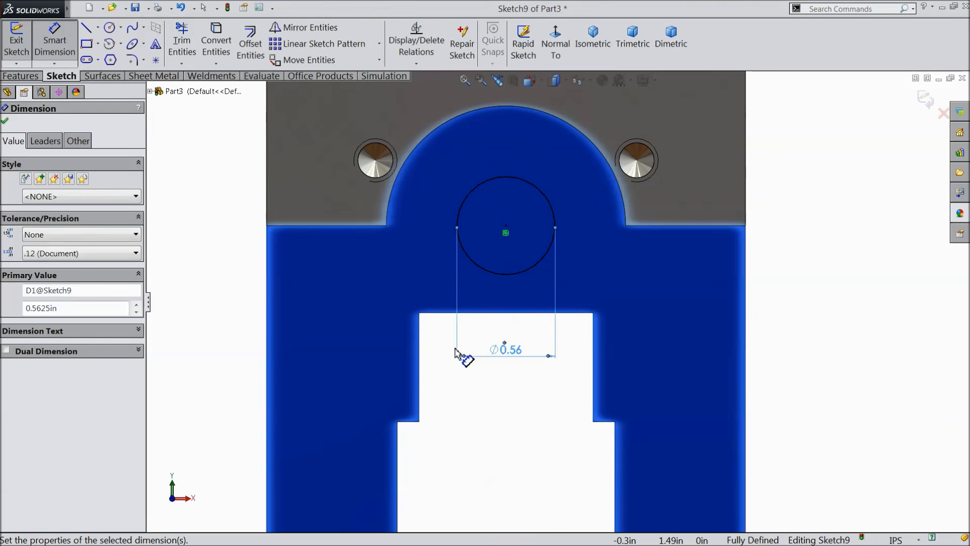
Step: Cut-extrude the circle through the arched boss with the Up To Next end condition
click(21, 76)
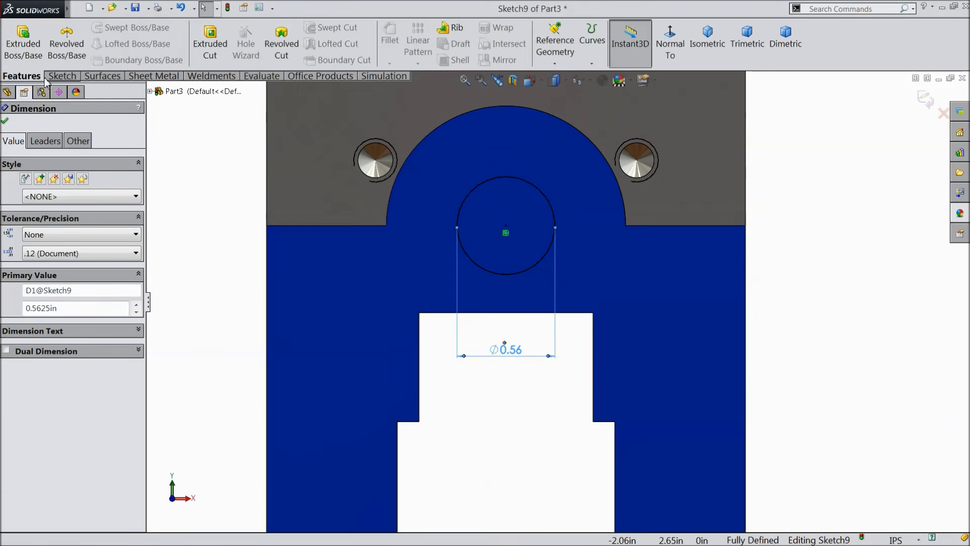
click(209, 48)
click(69, 193)
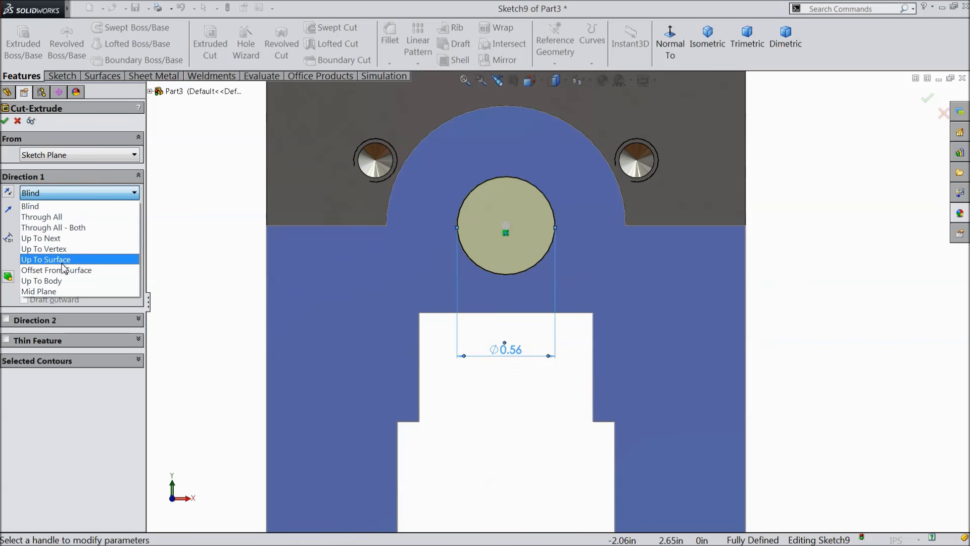
click(67, 240)
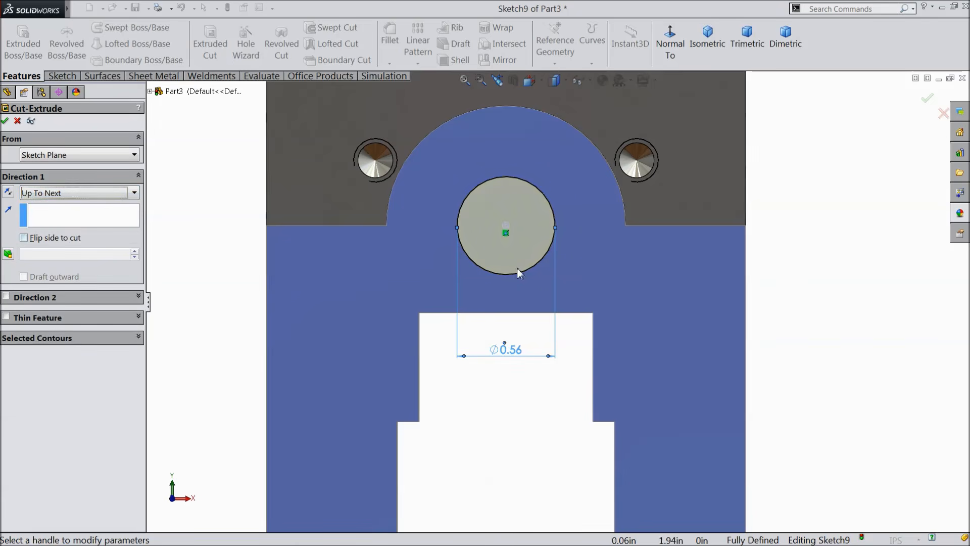
scroll(557, 298, up, 3)
middle_drag(782, 263, 639, 389)
scroll(290, 343, down, 5)
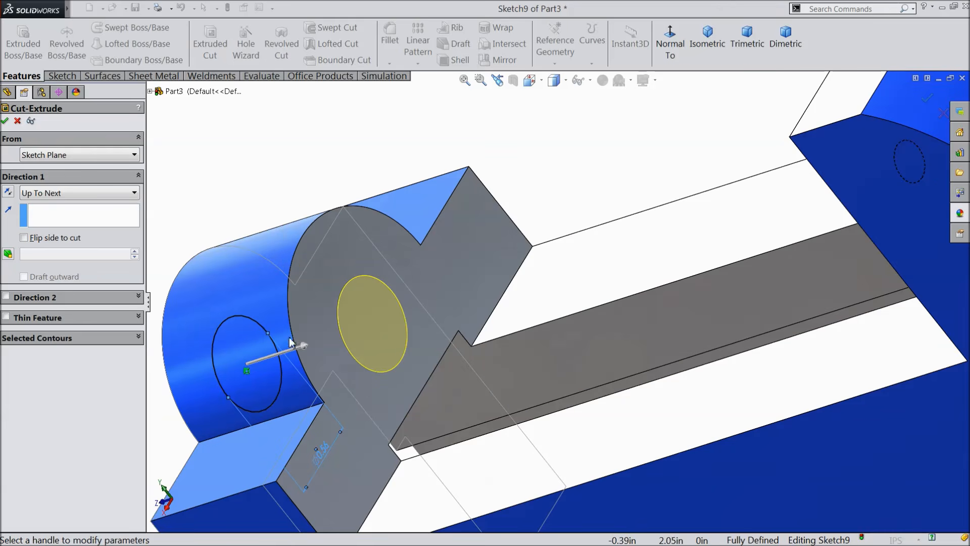
click(6, 122)
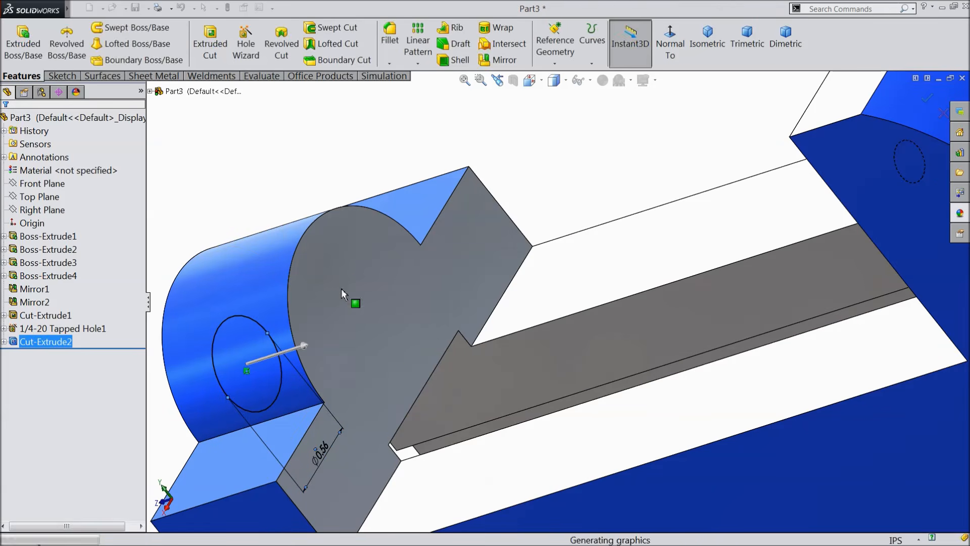
Step: Start an angle-distance chamfer on the boss bore's cylindrical face with a 0.75 in distance
middle_drag(380, 337, 469, 186)
click(390, 64)
click(413, 92)
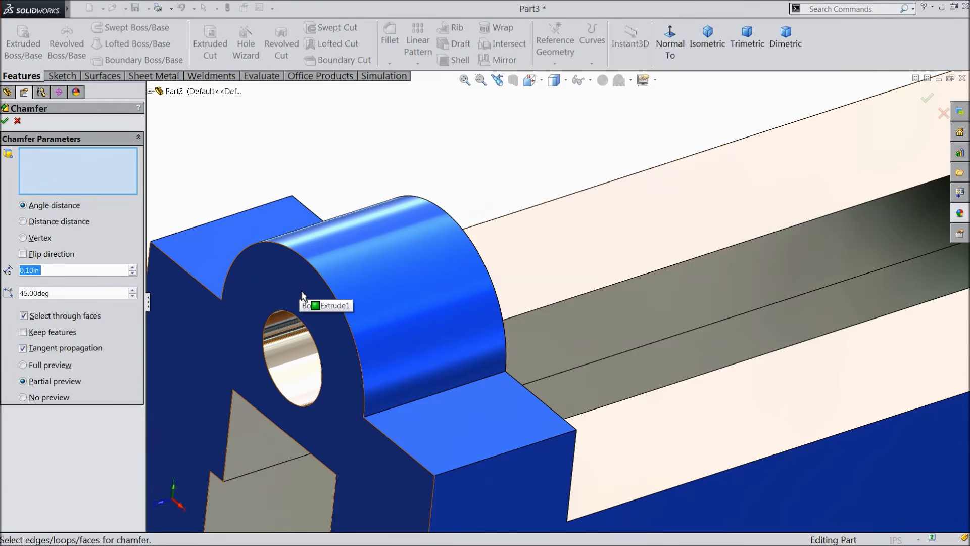
text(0.75)
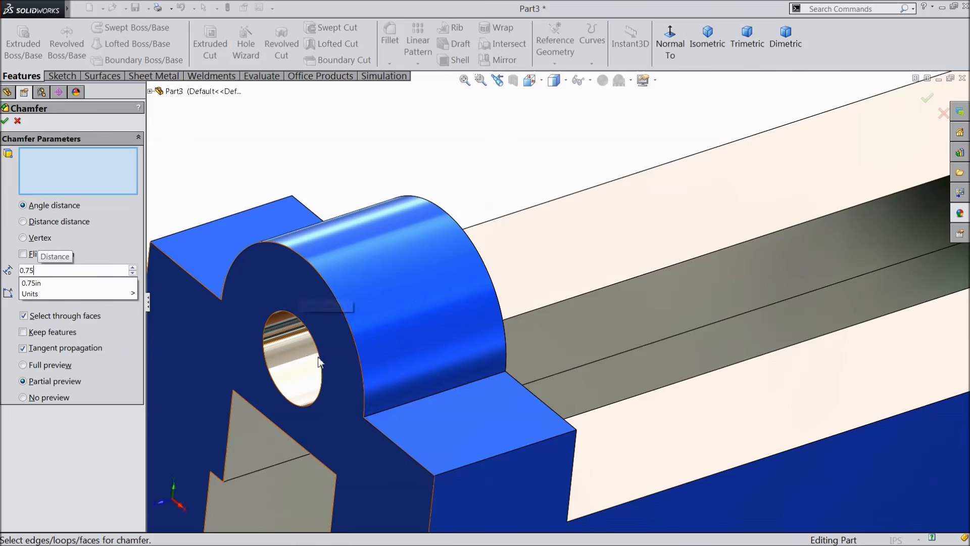
key(Return)
click(309, 362)
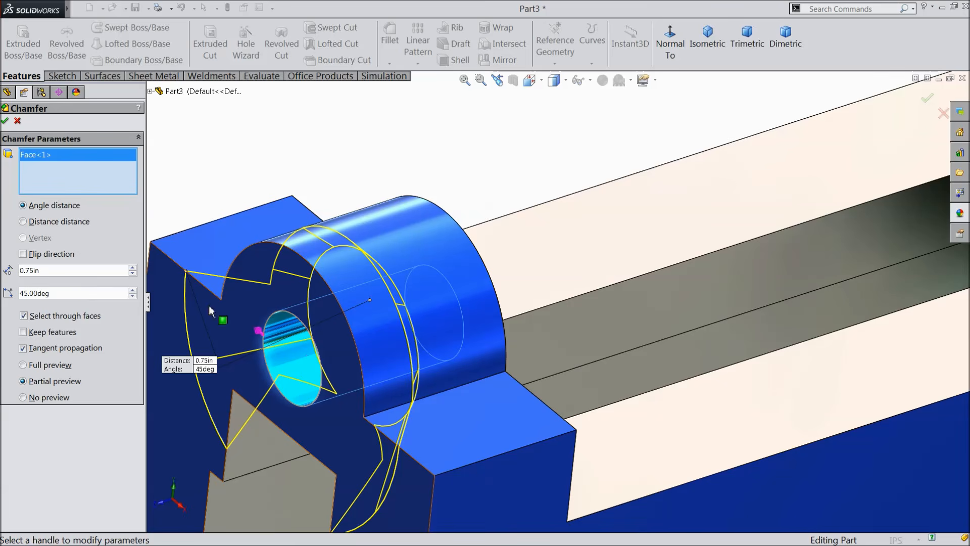
Step: Set the bore chamfer's distance to 0.075 in
key(z)
key(z)
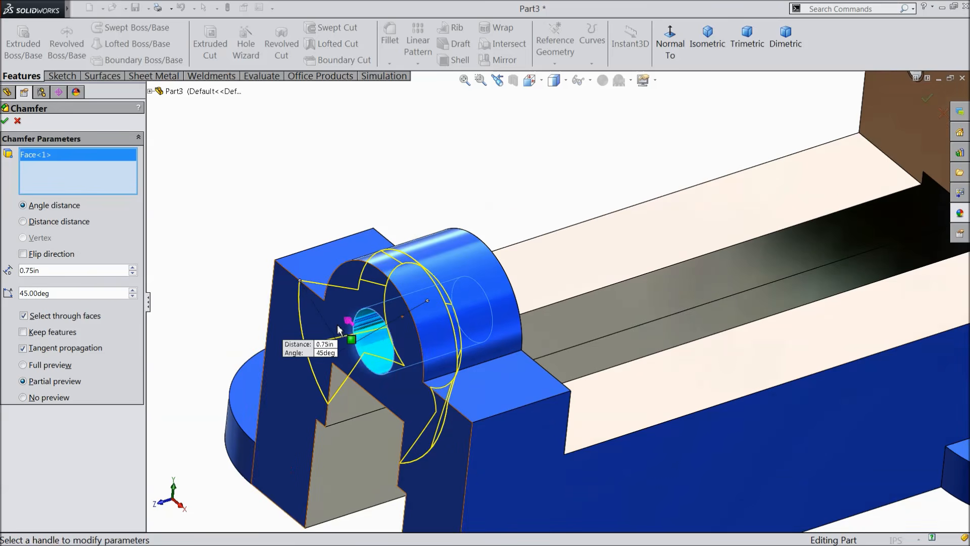
click(30, 272)
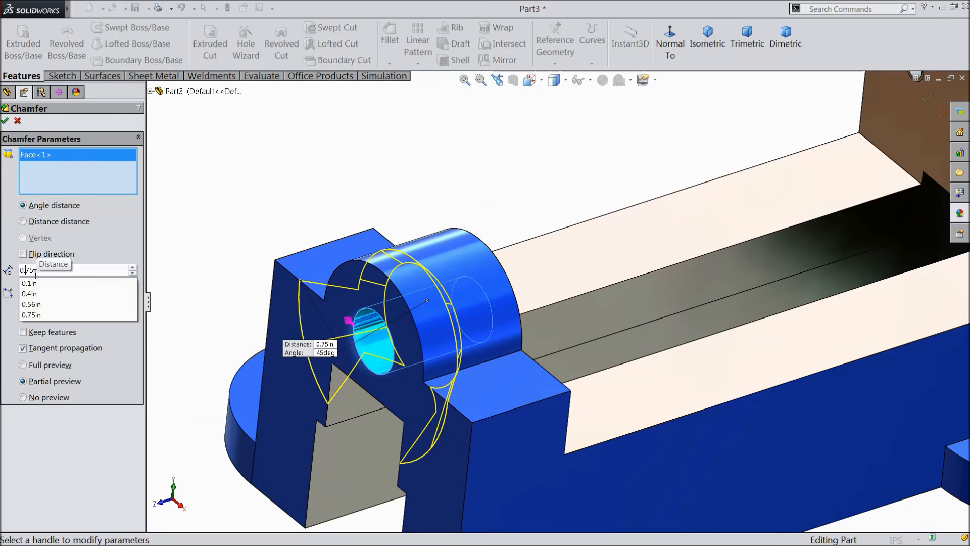
text(0)
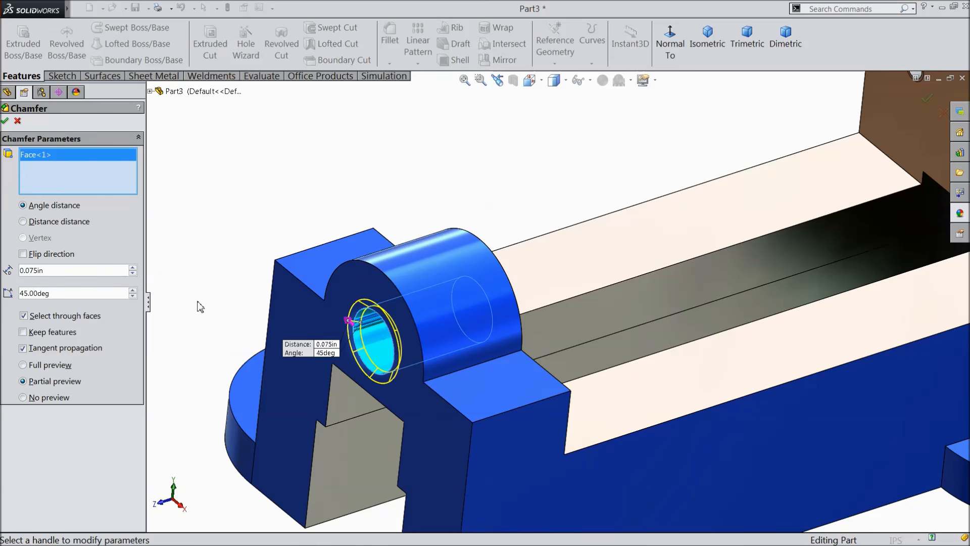
Step: Accept the bore chamfer and convert the bore's inner circular edge into a new sketch on the boss's front face
click(6, 121)
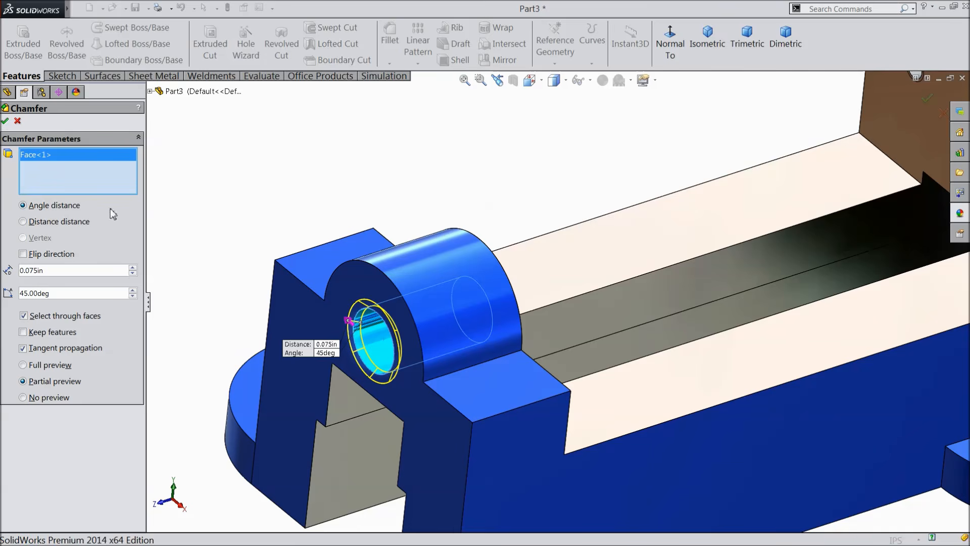
middle_drag(440, 396, 458, 331)
scroll(413, 330, down, 2)
click(401, 330)
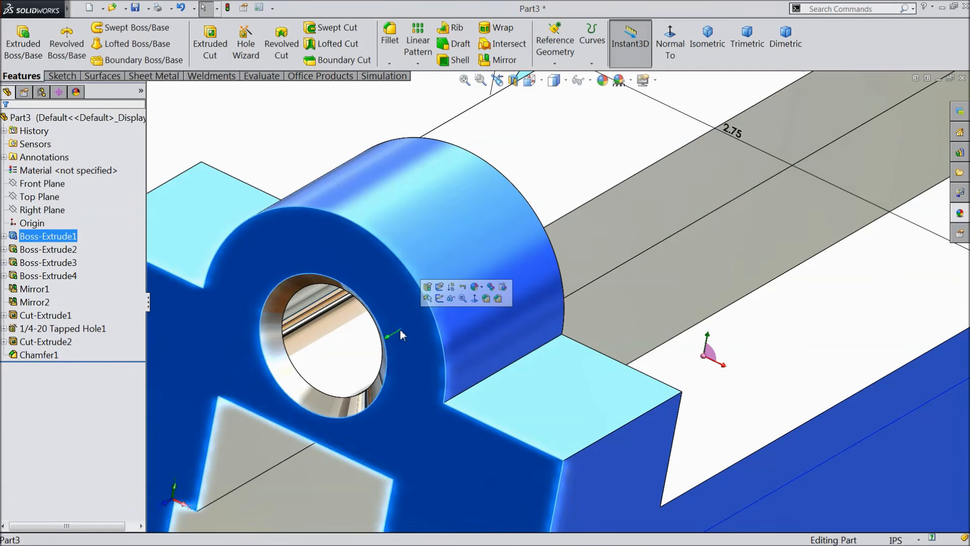
click(440, 299)
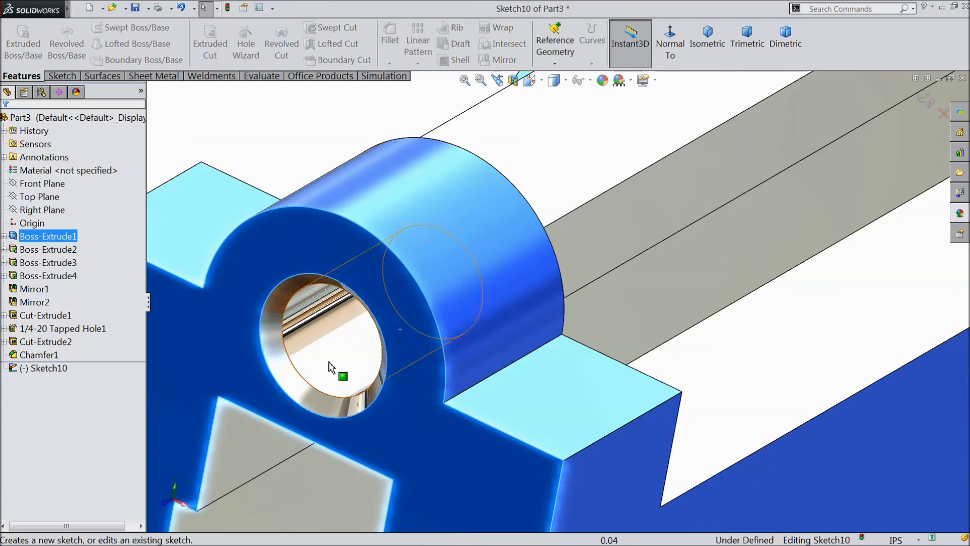
click(299, 374)
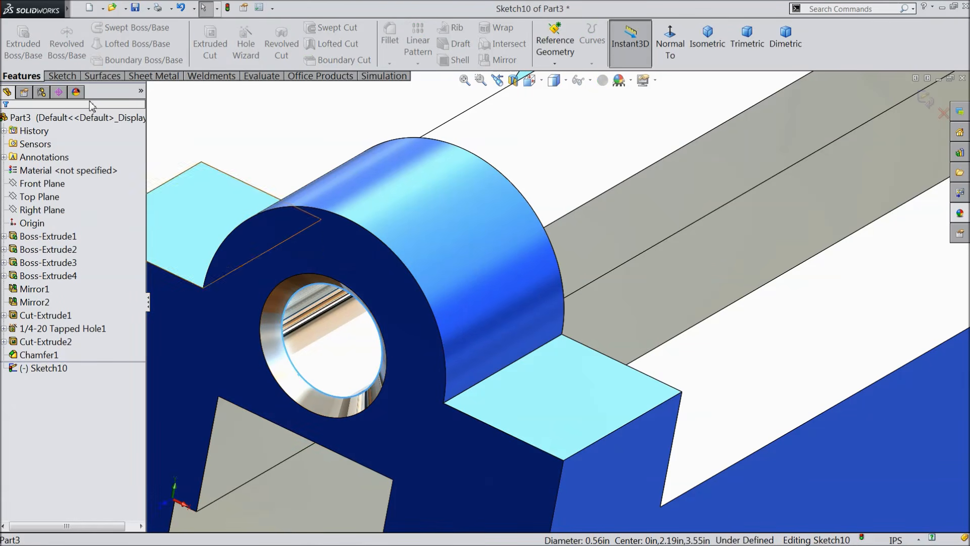
click(61, 76)
click(221, 48)
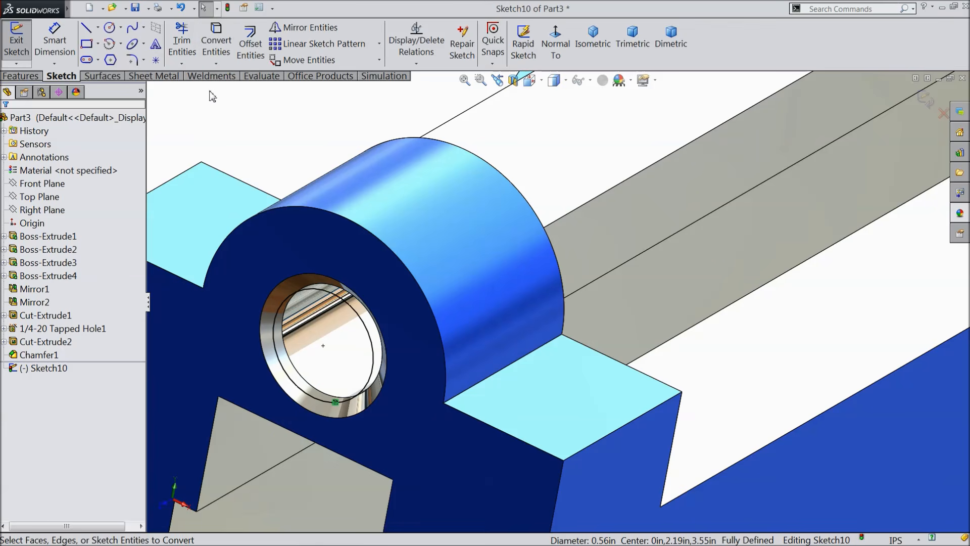
Step: Start a constant-pitch helix from the converted bore circle and set its height to 4.025 in
click(22, 76)
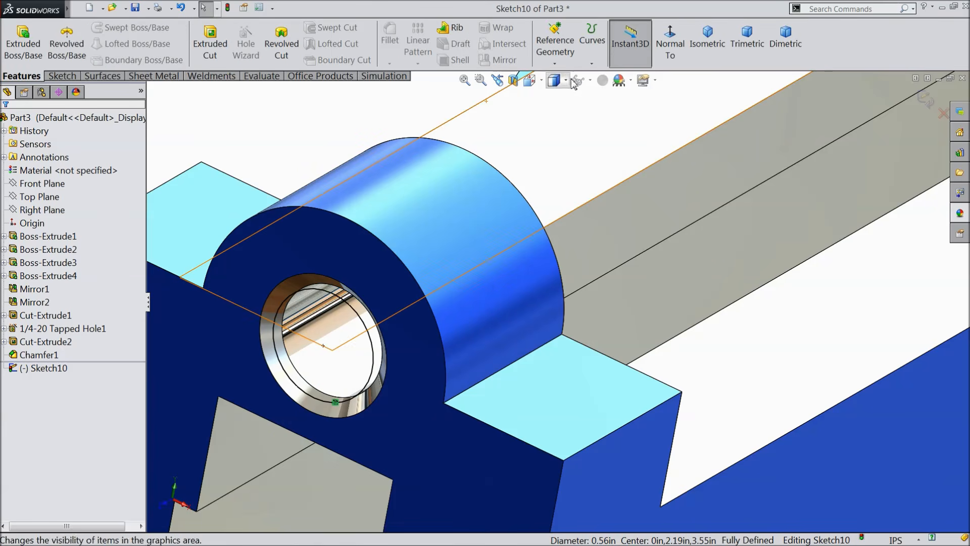
click(592, 35)
click(609, 98)
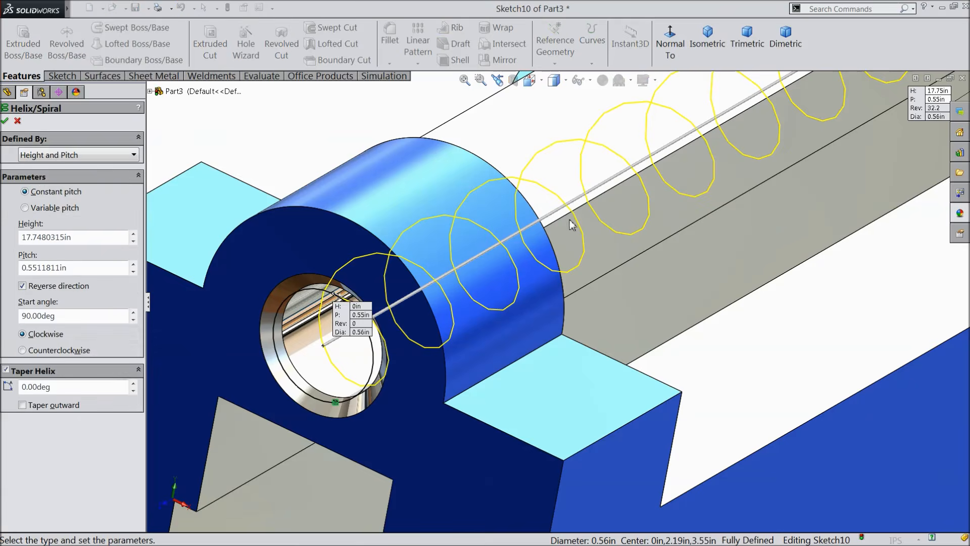
scroll(492, 216, up, 3)
middle_drag(502, 229, 486, 228)
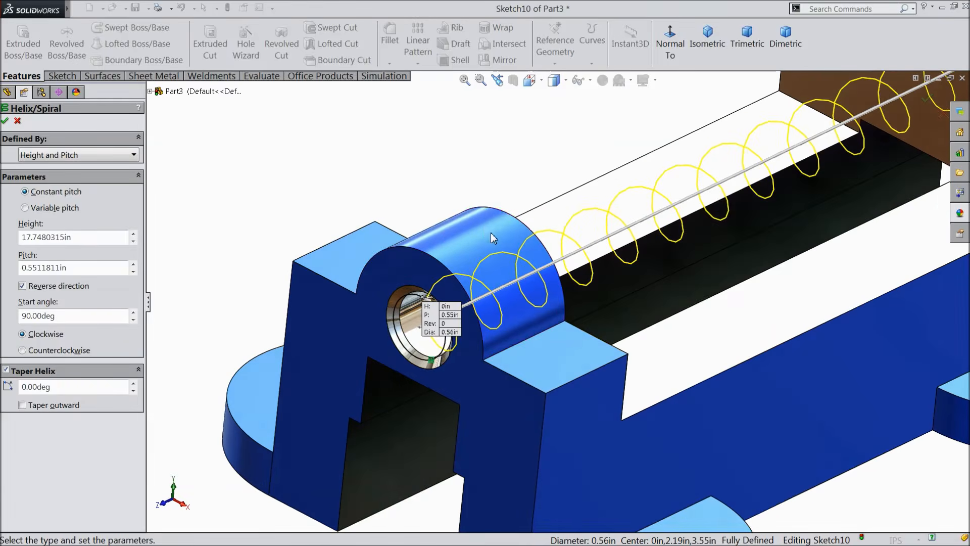
scroll(584, 277, up, 5)
scroll(414, 302, down, 5)
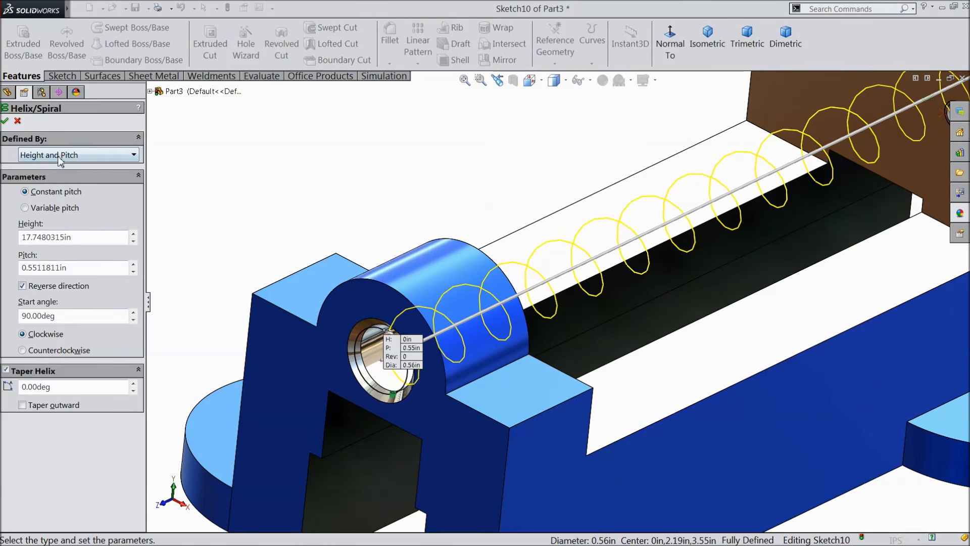
drag(101, 237, 6, 237)
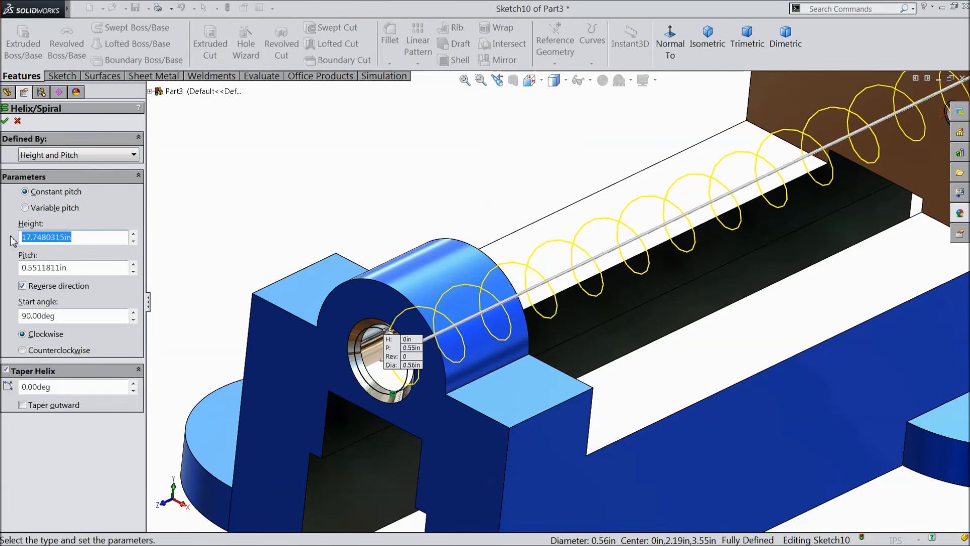
text(4.)
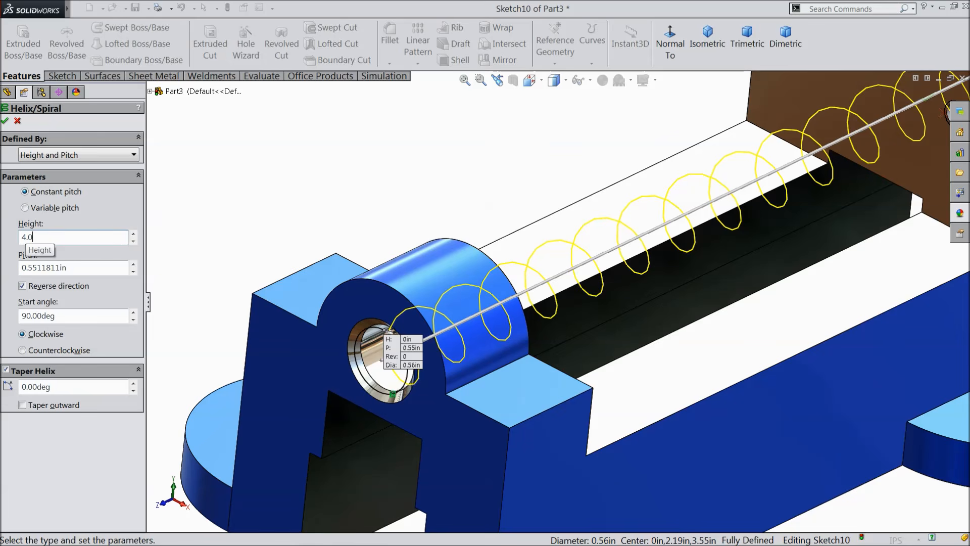
text(025)
key(Return)
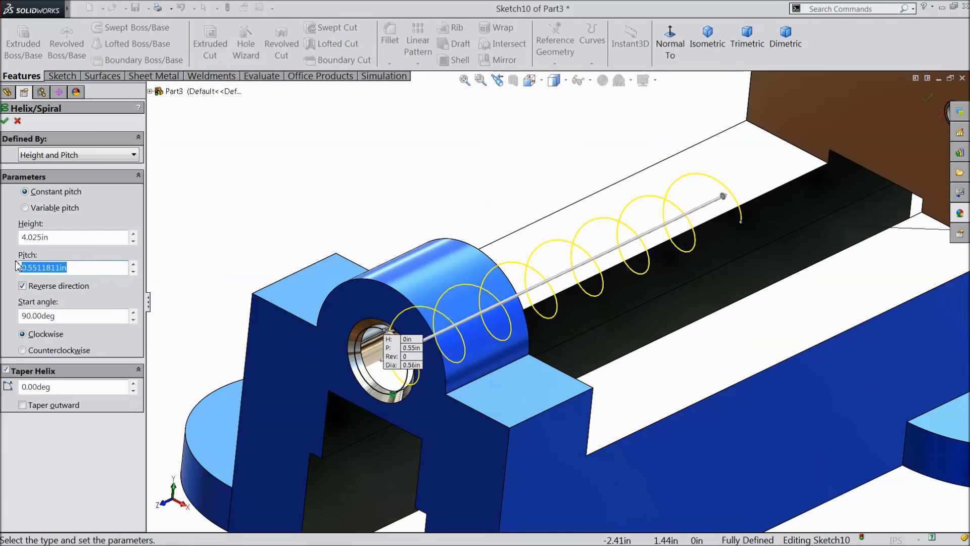
Step: Set the helix's pitch to 0.125 in, turn off its taper, and create it
text(0.)
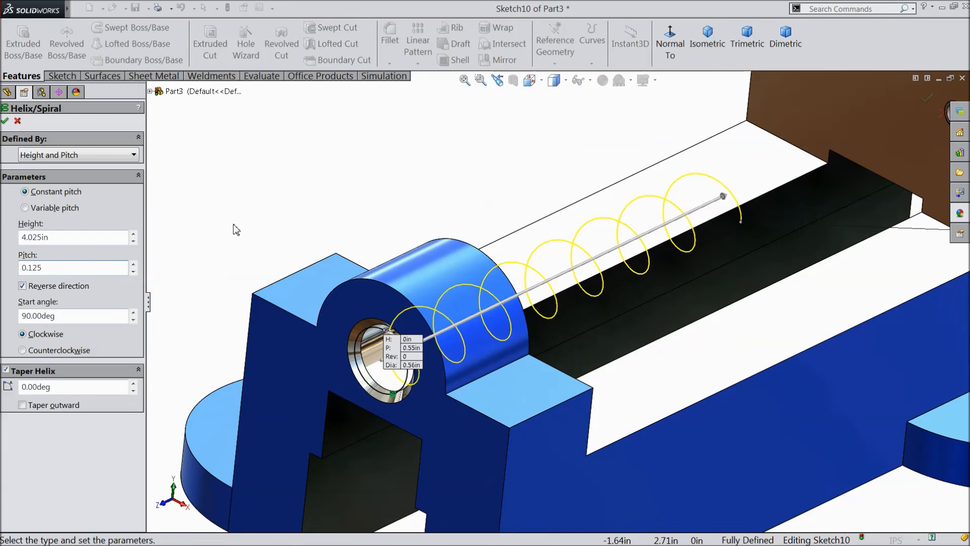
text(125)
key(Return)
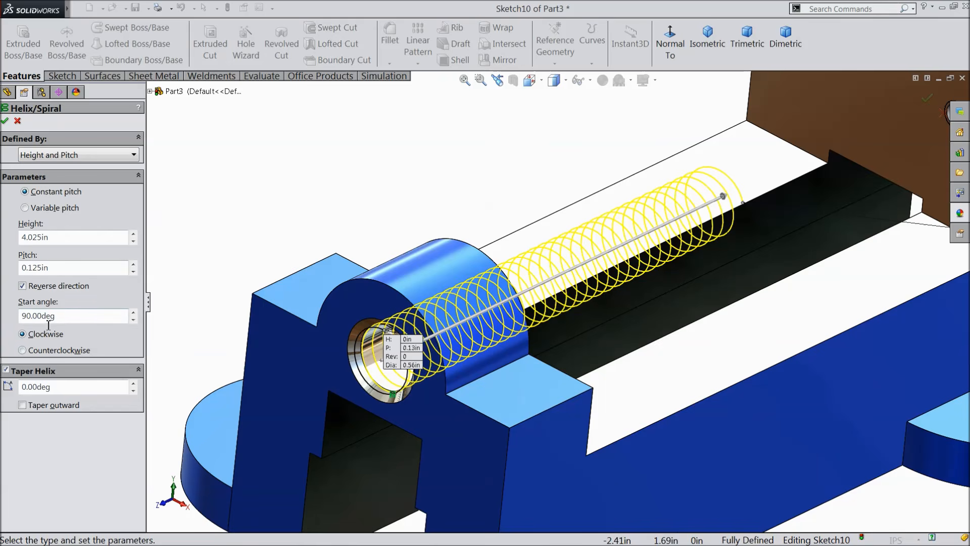
click(7, 370)
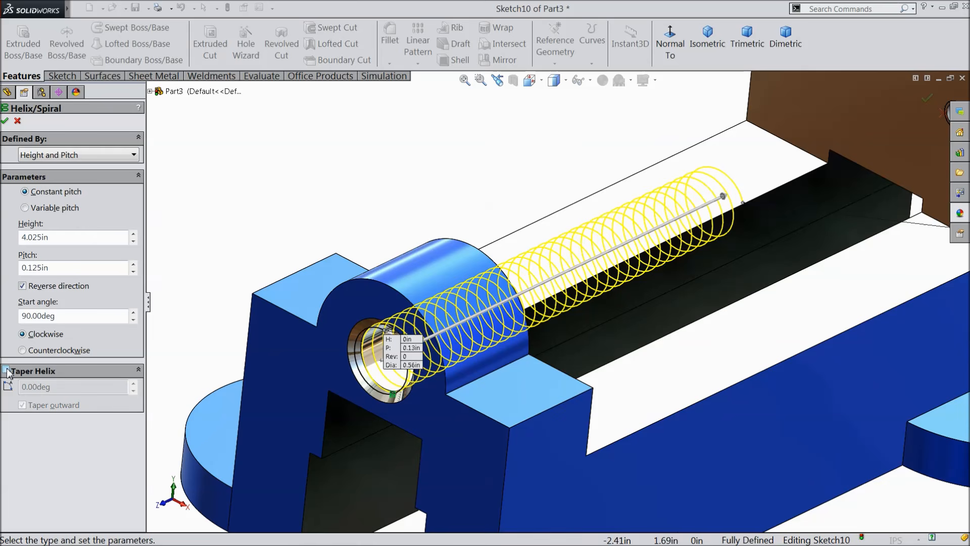
click(6, 121)
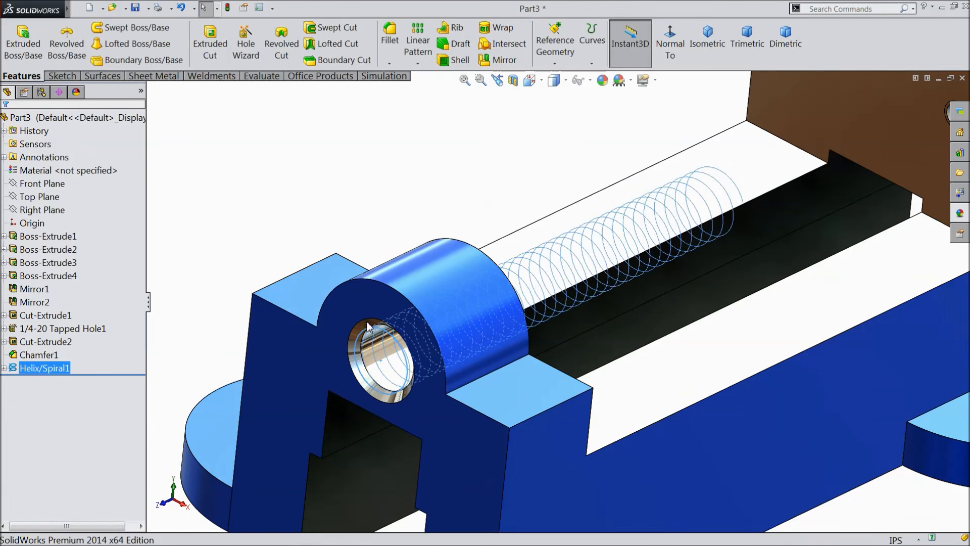
Step: Open a new sketch on the Right Plane, viewed face-on near the start of the helix
scroll(374, 333, down, 1)
click(46, 277)
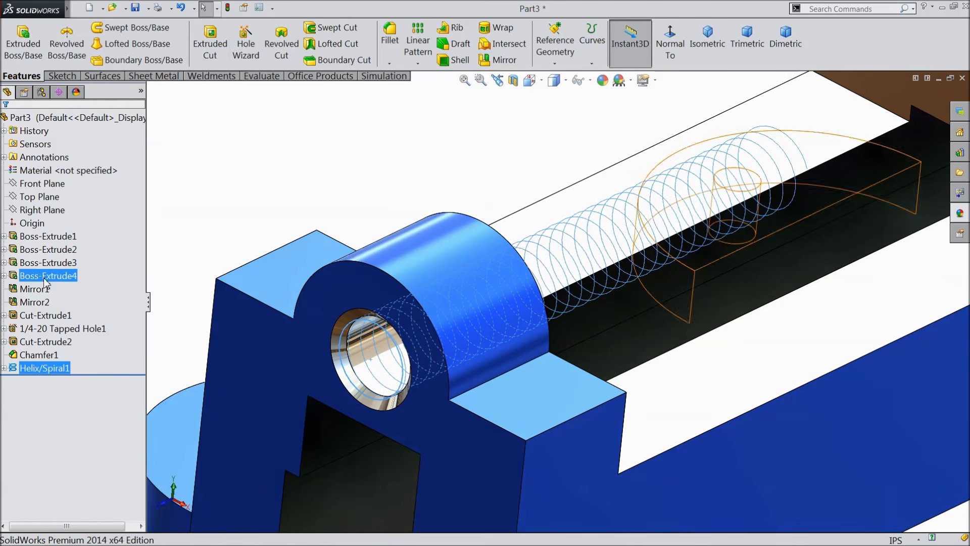
click(41, 211)
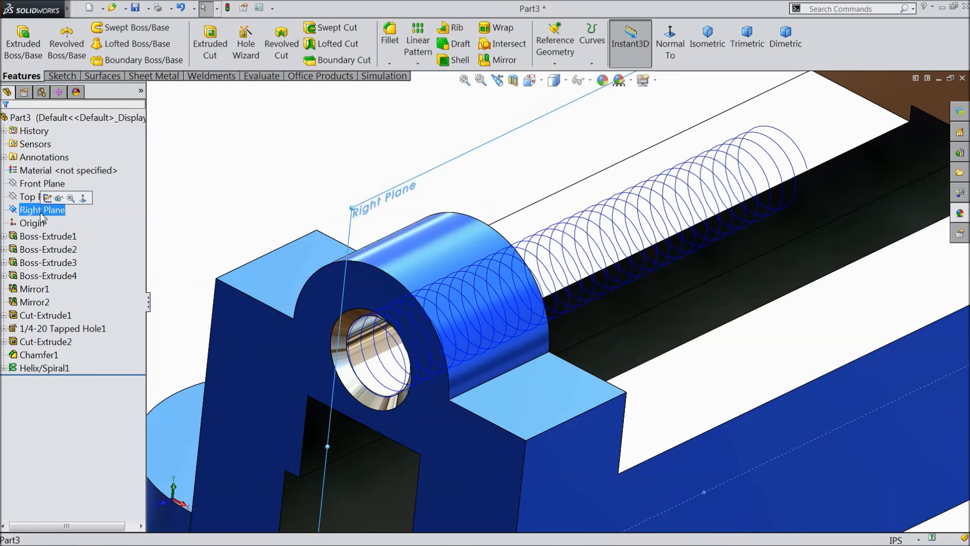
click(48, 197)
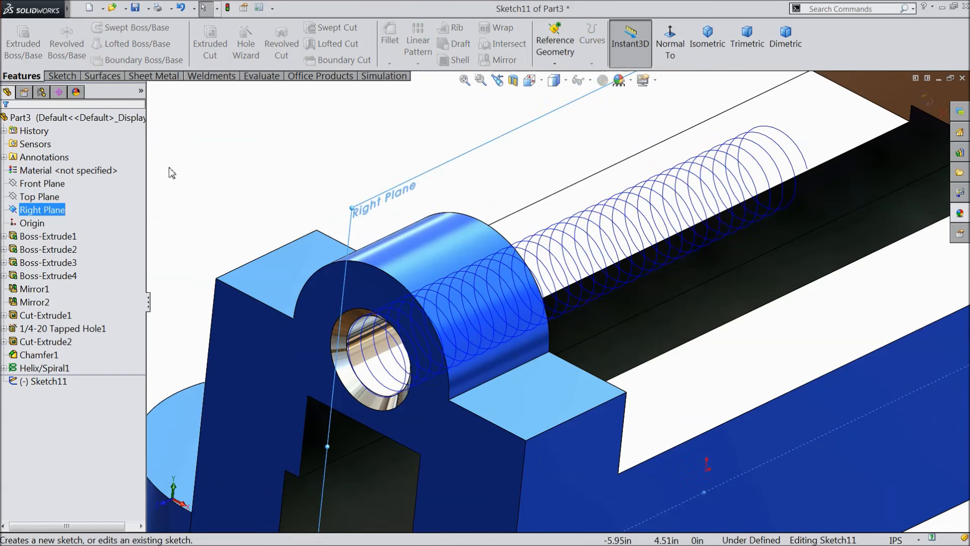
click(670, 43)
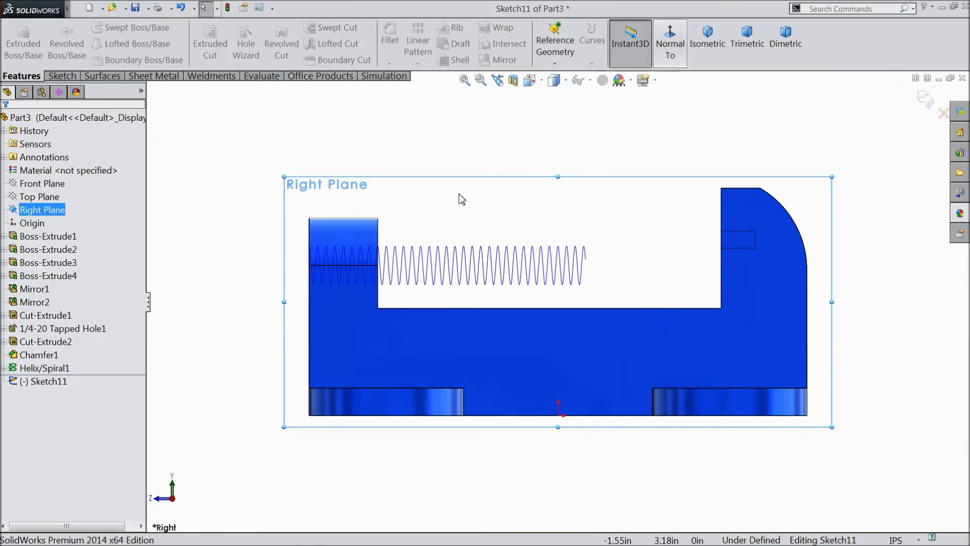
scroll(392, 247, down, 6)
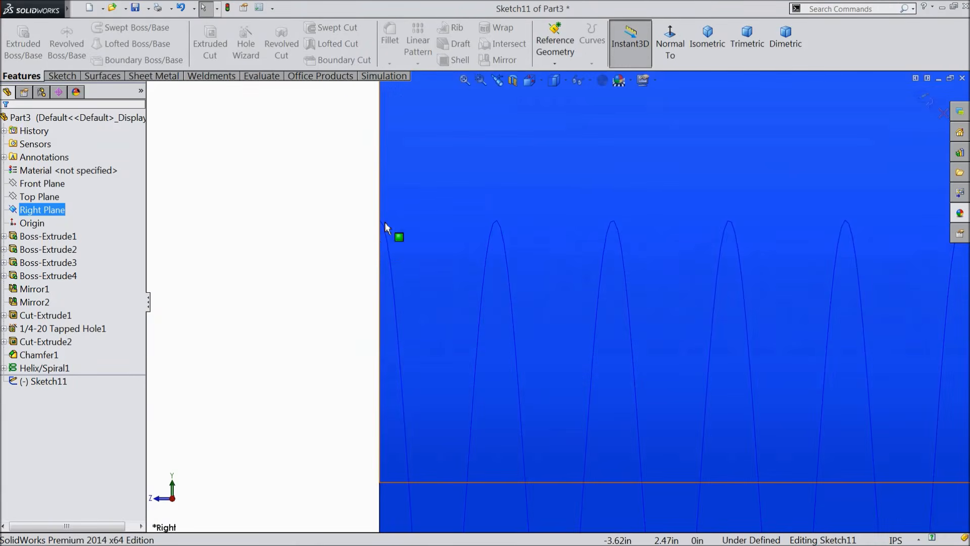
scroll(381, 269, up, 3)
scroll(470, 273, down, 3)
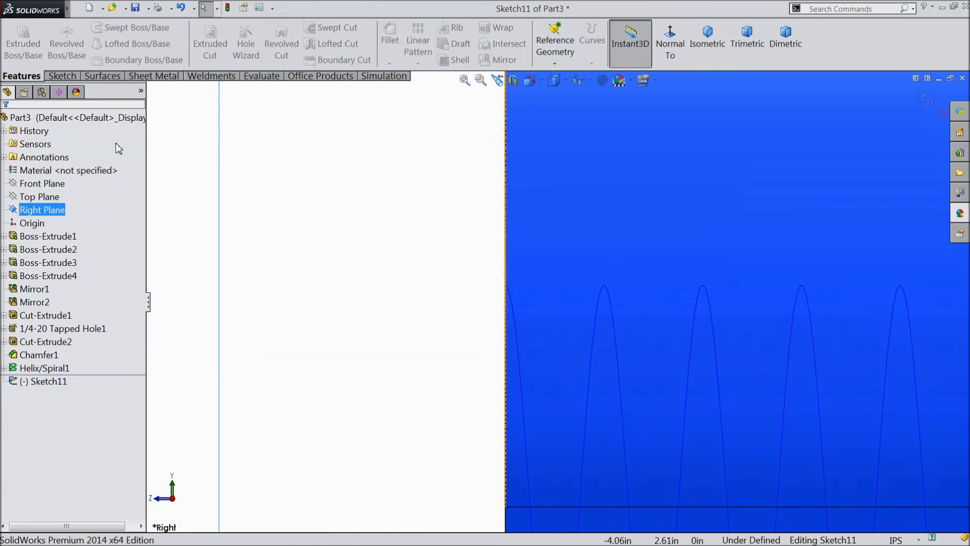
Step: Sketch a four-sided thread profile about 0.08 in tall outside the boss's front face, with a shorter horizontal upper edge and a longer horizontal base
click(61, 76)
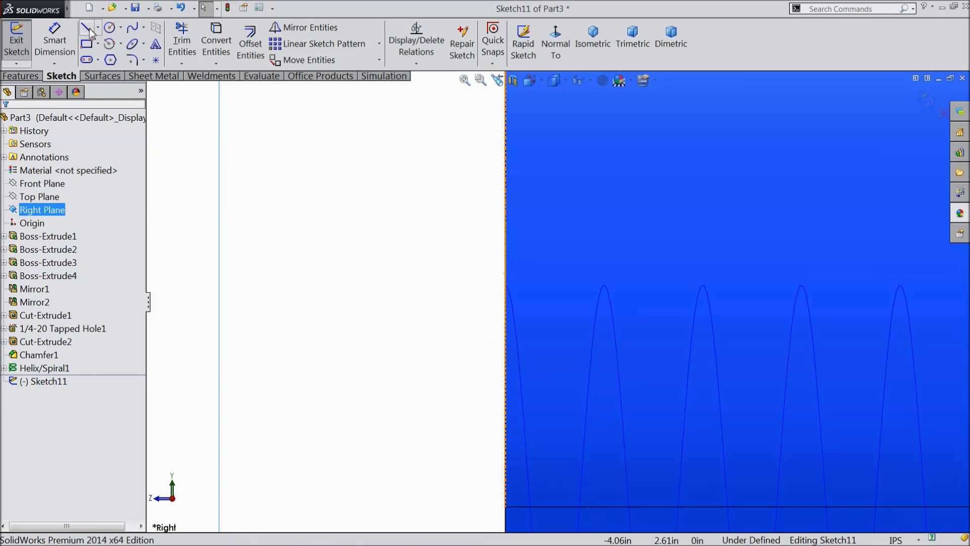
click(86, 30)
scroll(475, 327, down, 1)
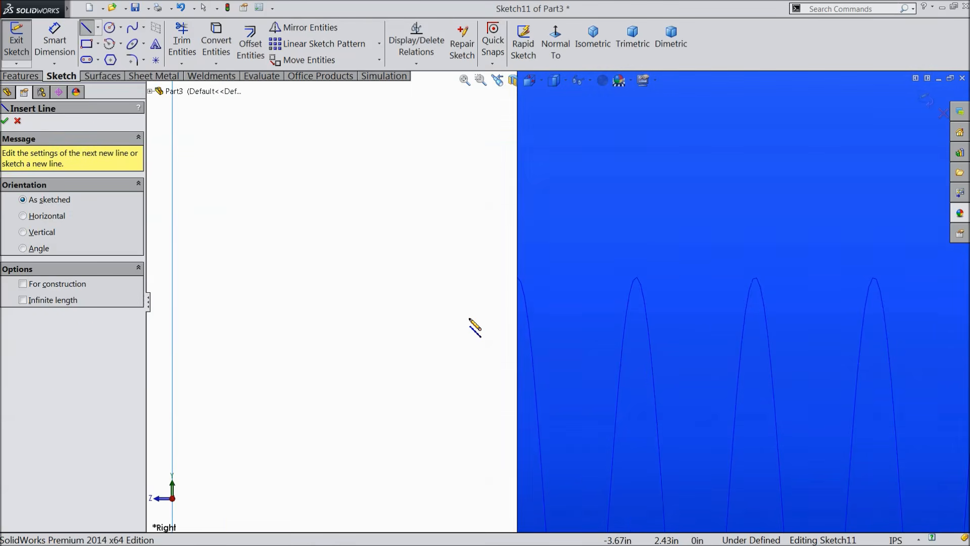
scroll(494, 327, down, 1)
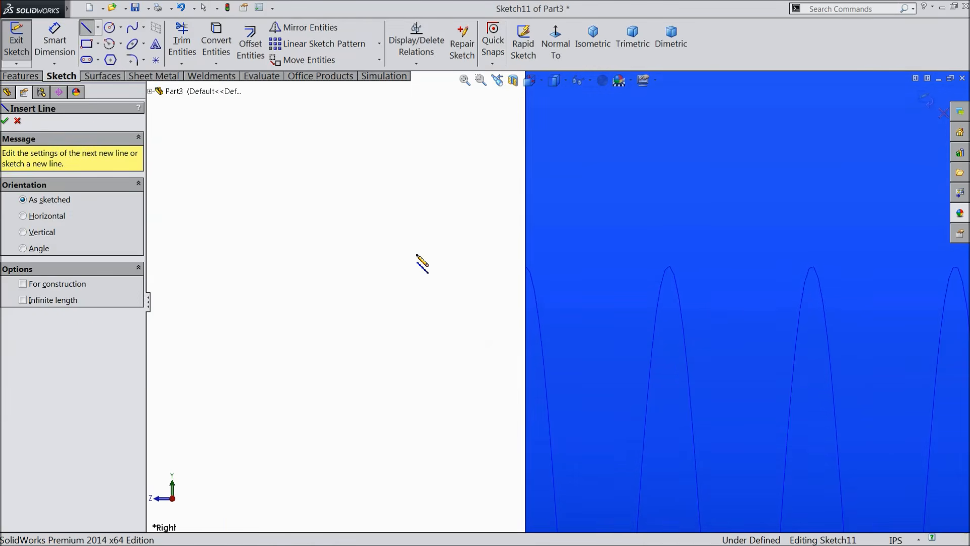
click(416, 254)
click(485, 254)
click(501, 349)
click(368, 349)
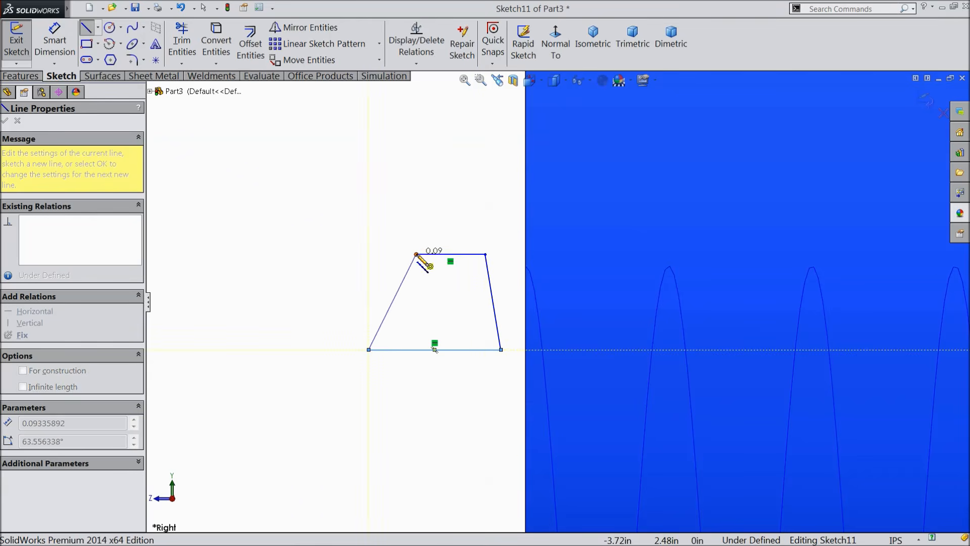
click(416, 254)
right_click(392, 212)
click(401, 100)
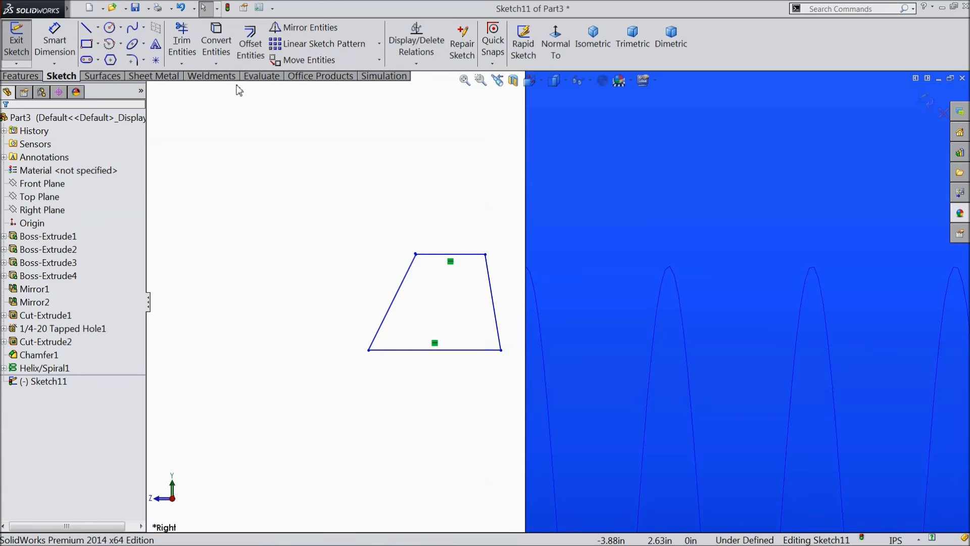
Step: Draw a centerline between the midpoints of the profile's upper and lower edges and make it vertical
click(98, 27)
click(115, 59)
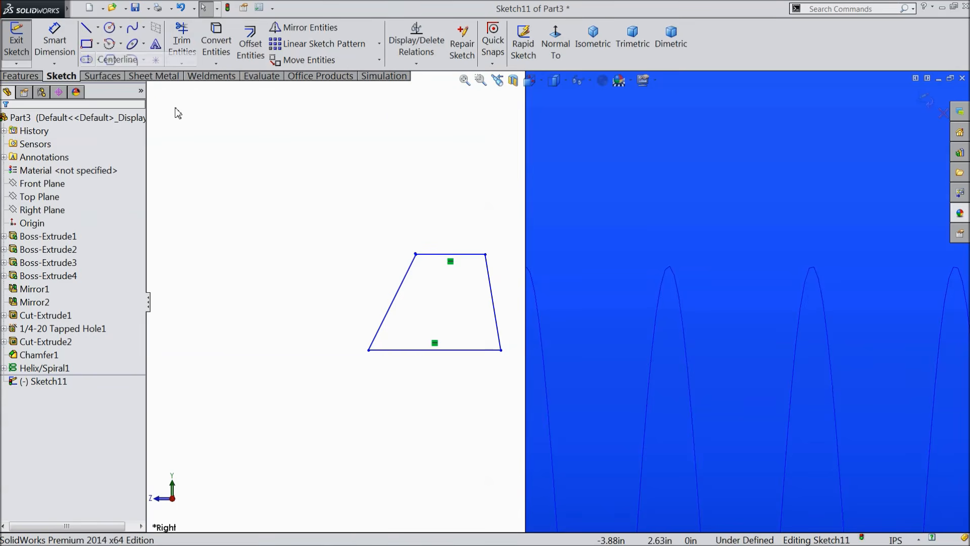
click(450, 254)
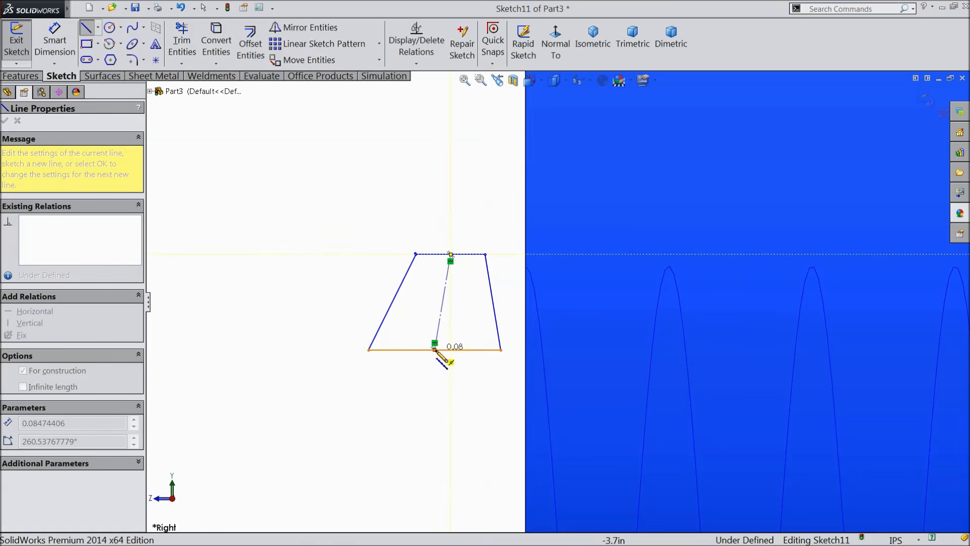
click(435, 350)
right_click(300, 213)
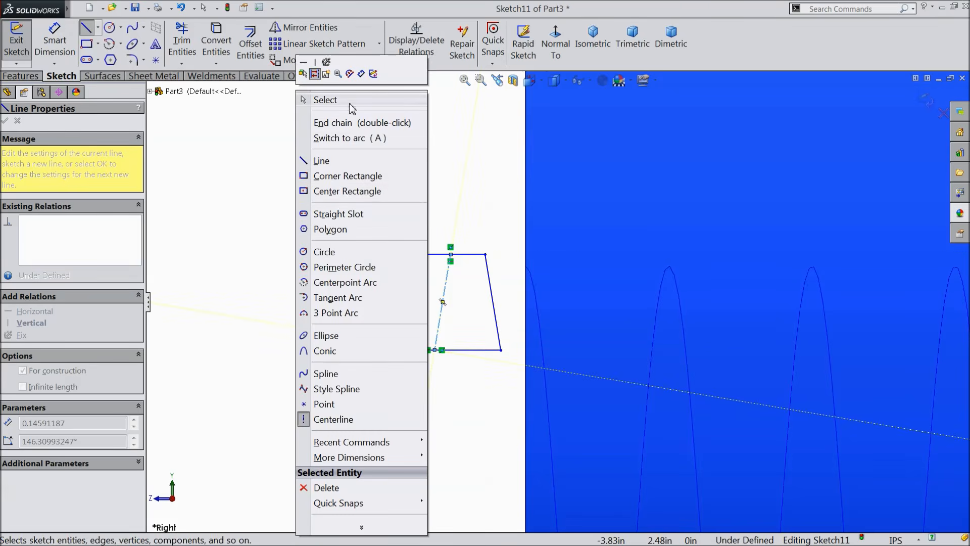
click(307, 99)
click(441, 316)
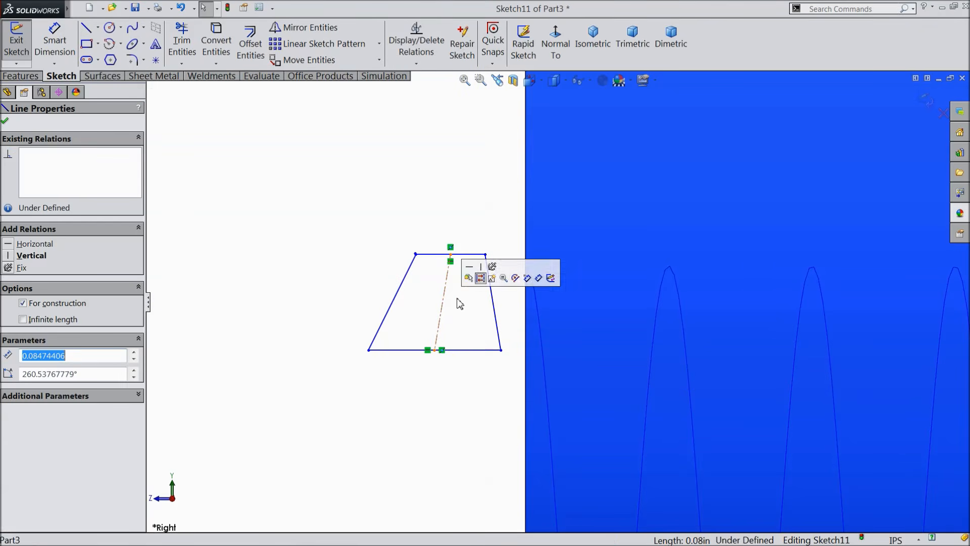
click(480, 271)
Step: Delete the stray short line at the thread profile's upper corner farthest from the boss
scroll(419, 240, down, 5)
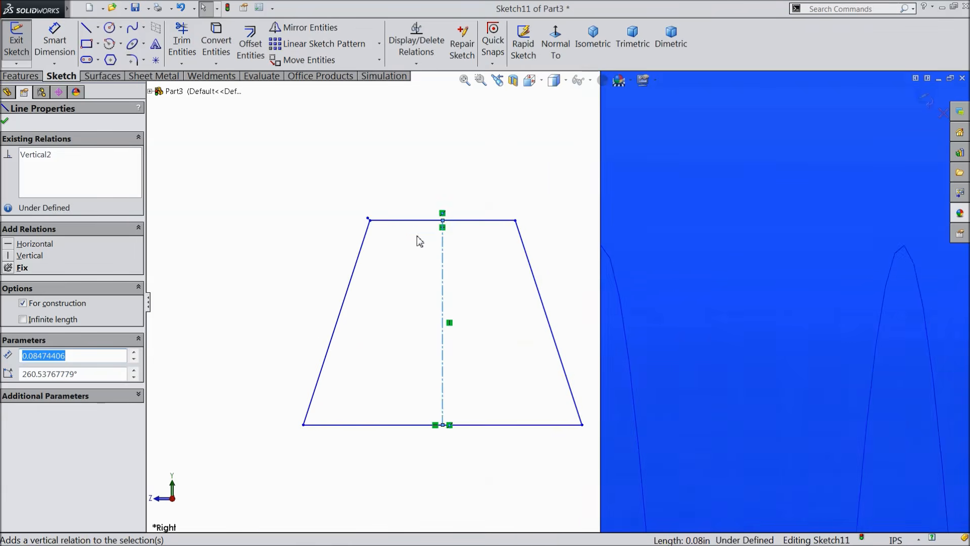
click(357, 227)
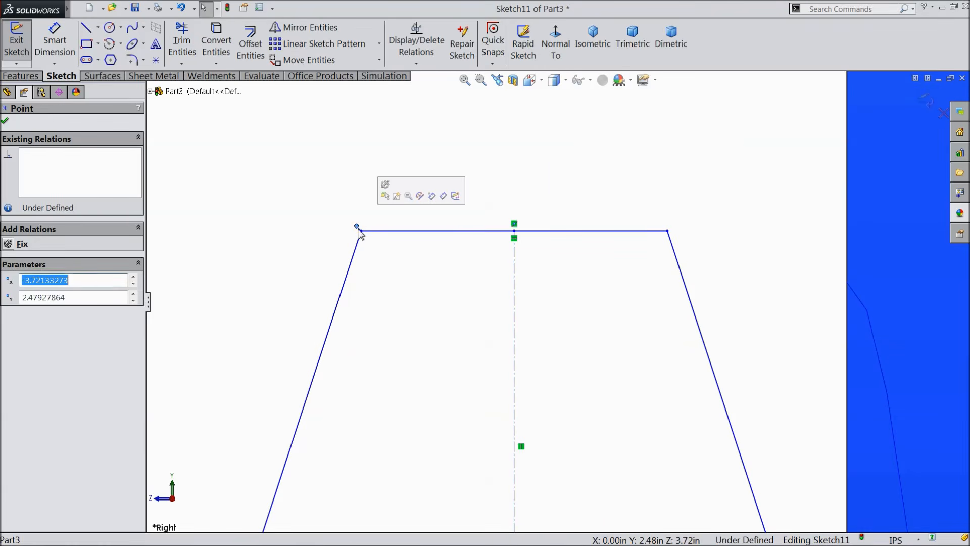
key(Delete)
click(573, 283)
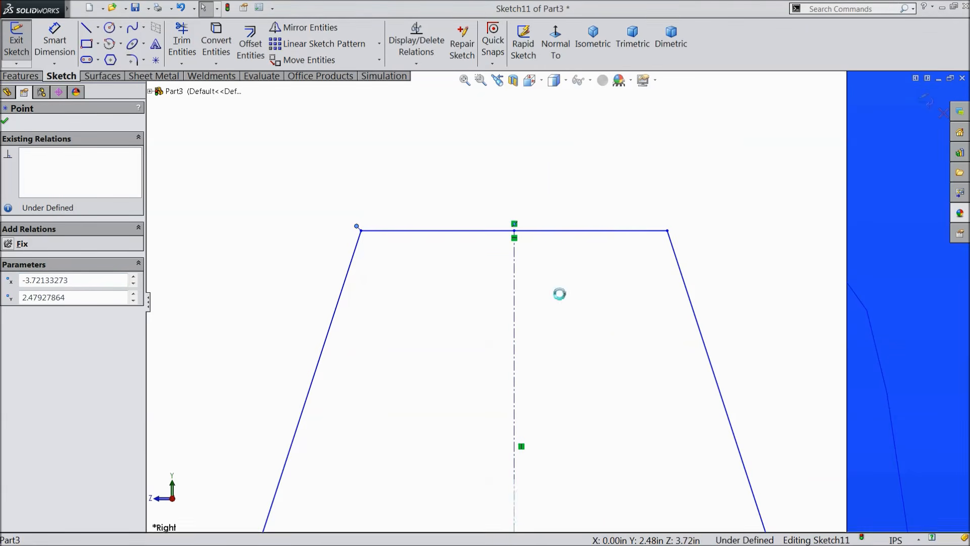
scroll(374, 241, down, 3)
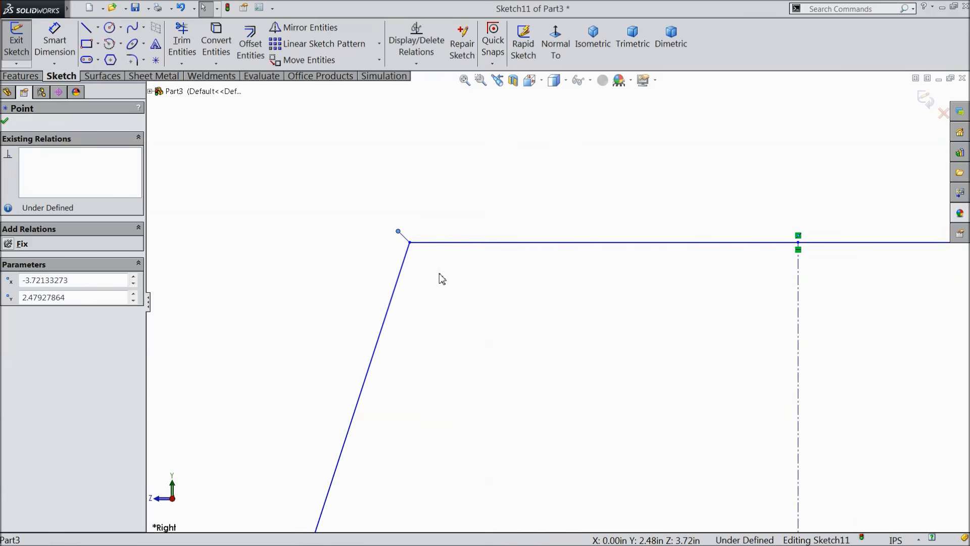
click(404, 237)
key(Delete)
scroll(475, 316, up, 4)
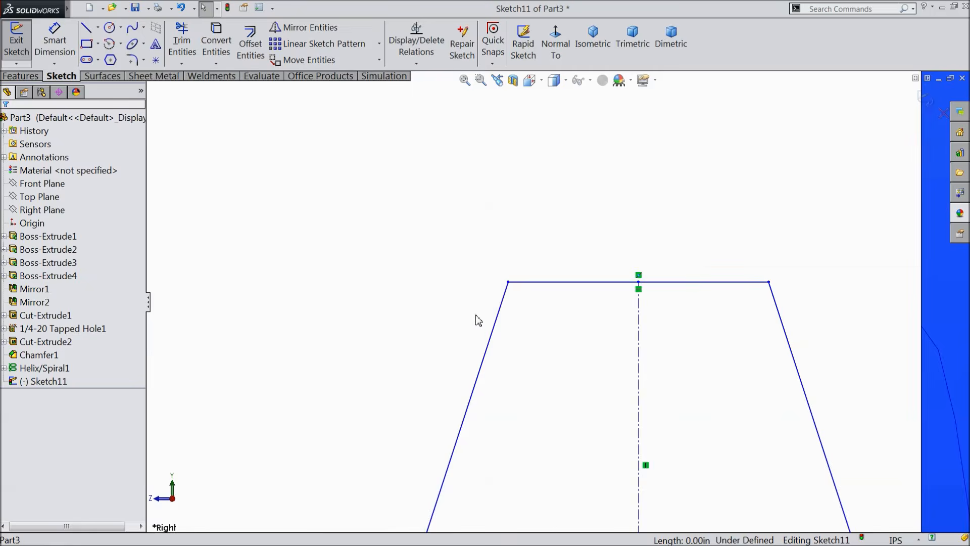
scroll(510, 338, up, 3)
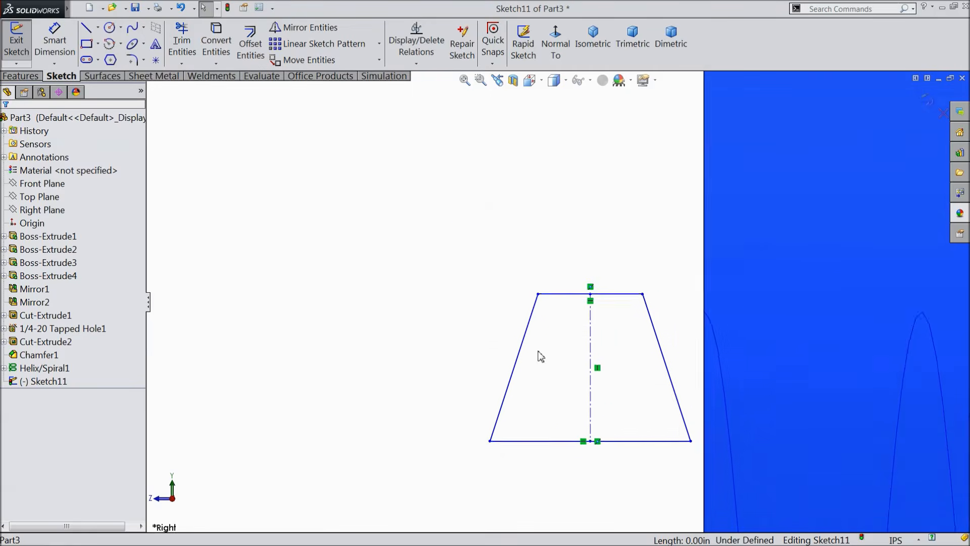
Step: Dimension the thread profile's height between its two horizontal edges as 0.0625 in
click(55, 41)
click(520, 222)
click(505, 402)
click(319, 331)
text(0.0625)
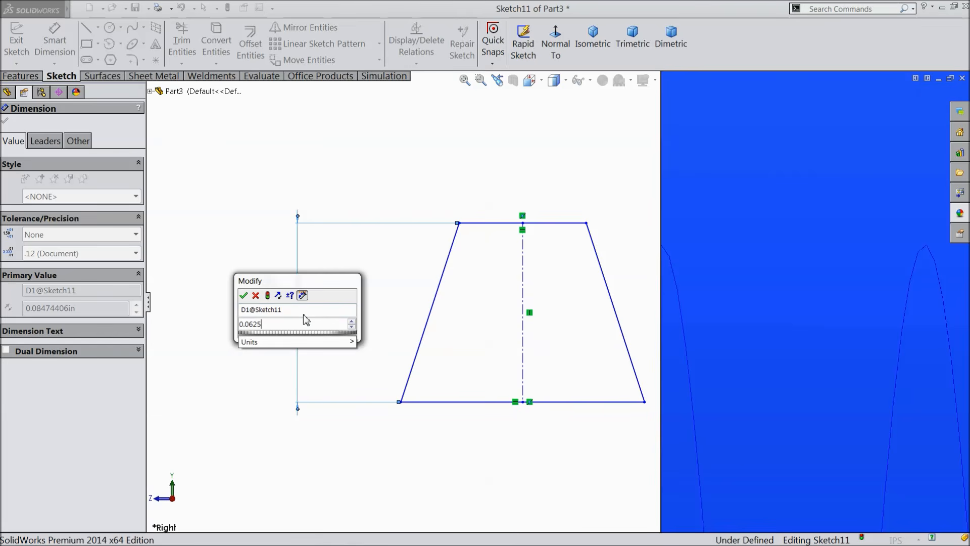
click(243, 296)
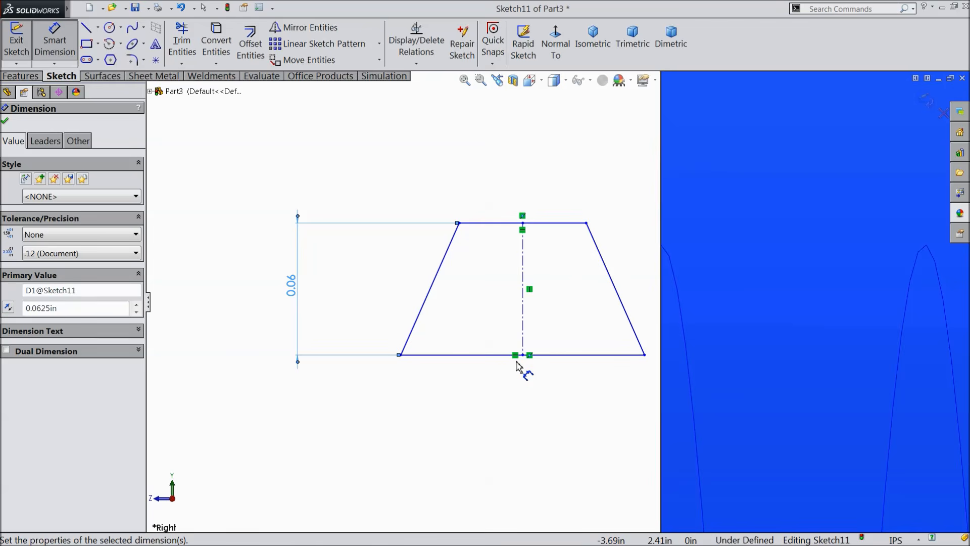
Step: Dimension the profile's longer base edge as 0.079 in
click(505, 357)
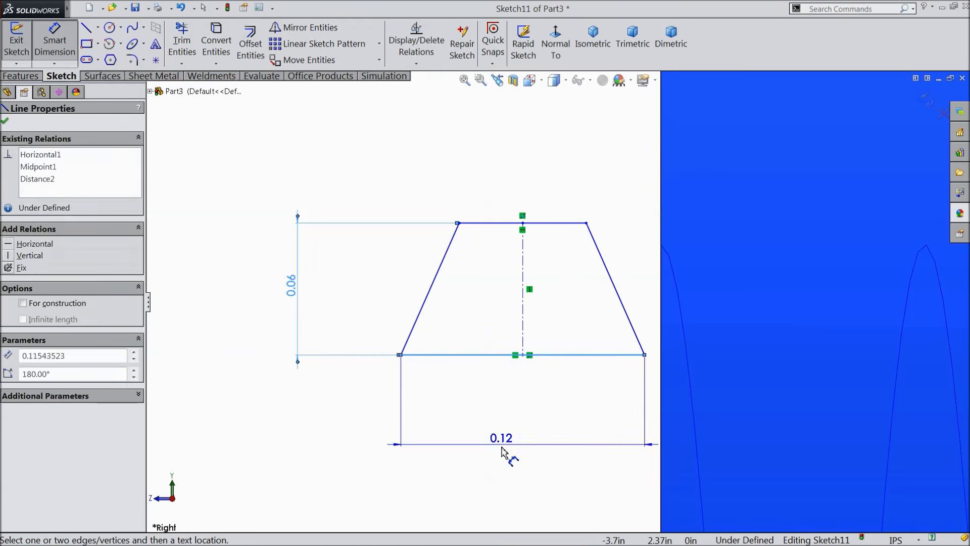
click(502, 453)
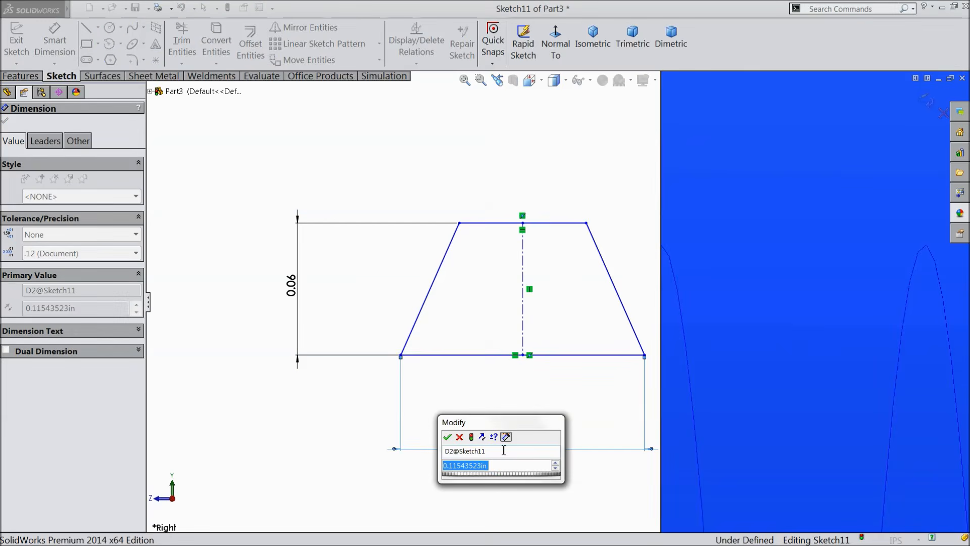
text(0.079)
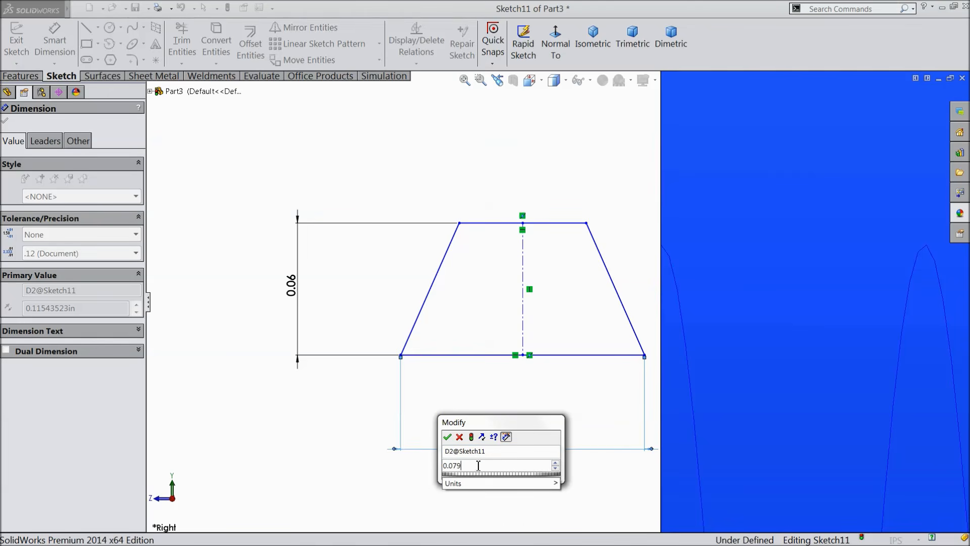
click(448, 436)
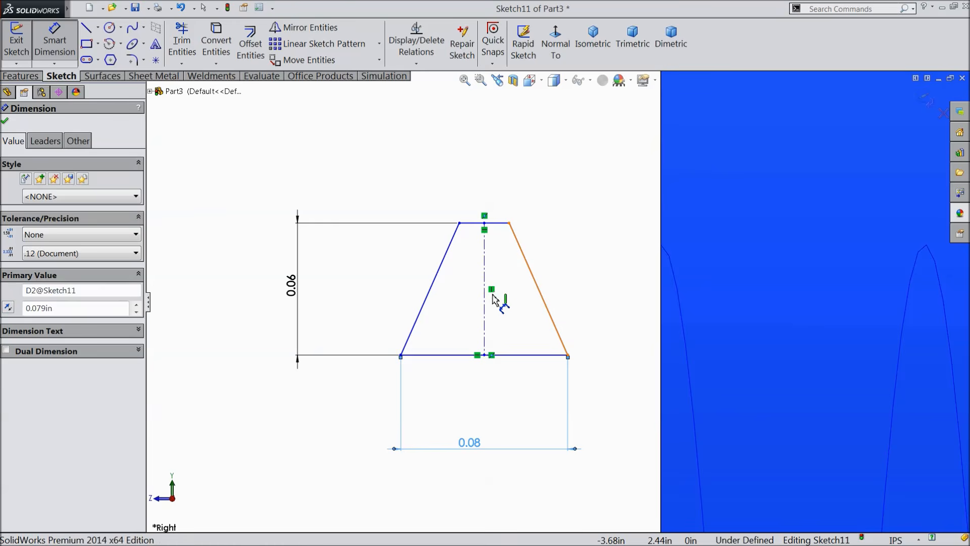
Step: Set the included angle between the profile's two slanted sides to 29 degrees and finish dimensioning
click(539, 294)
click(429, 293)
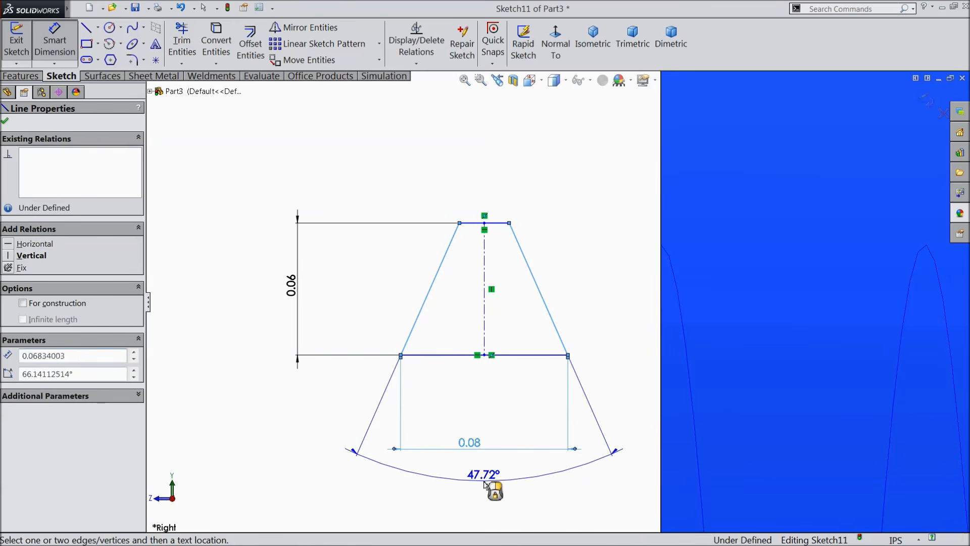
click(482, 478)
text(29)
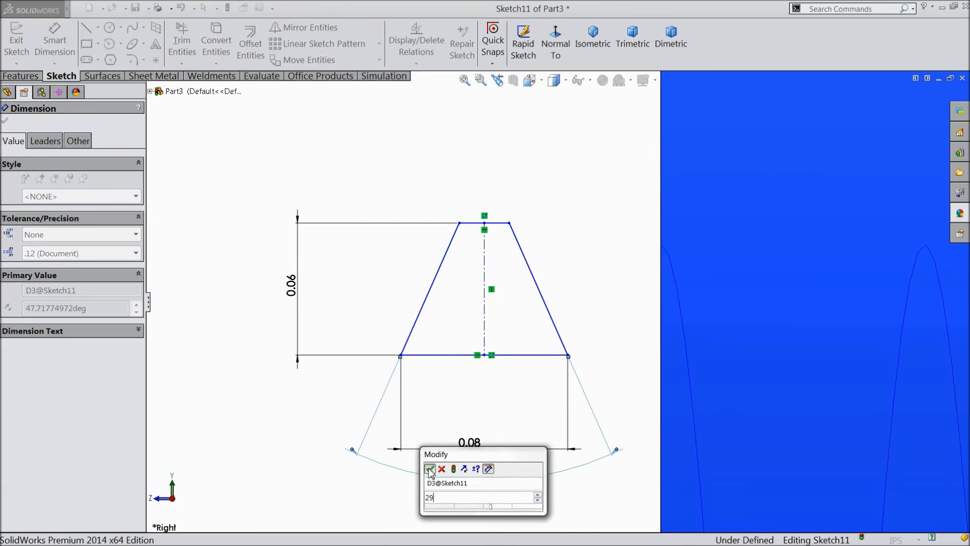
click(429, 468)
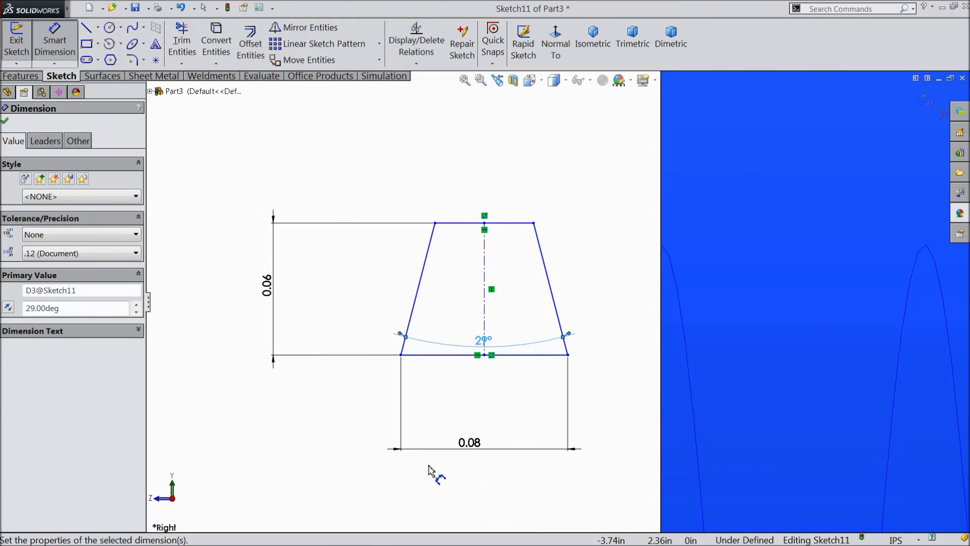
click(6, 122)
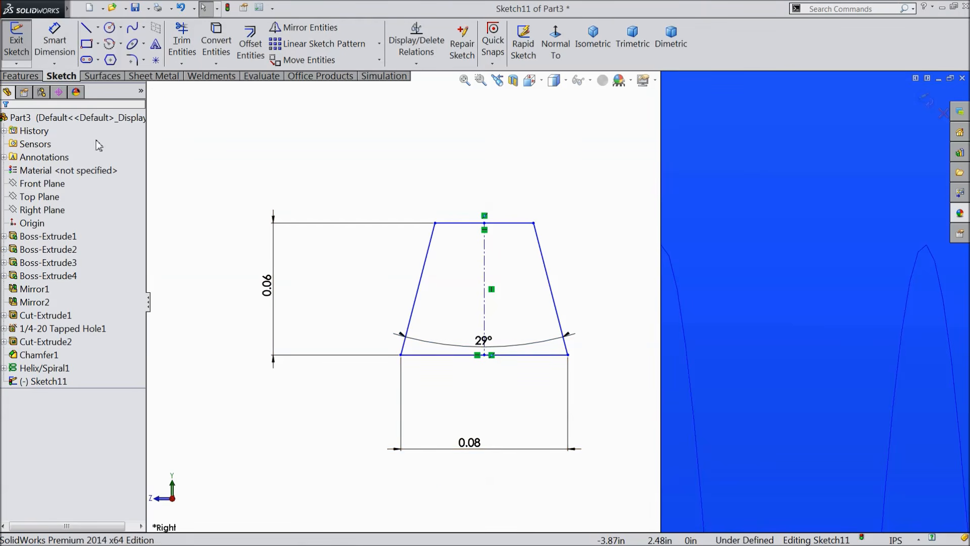
Step: Display the model with hidden lines visible around the thread profile and helix
scroll(494, 241, up, 10)
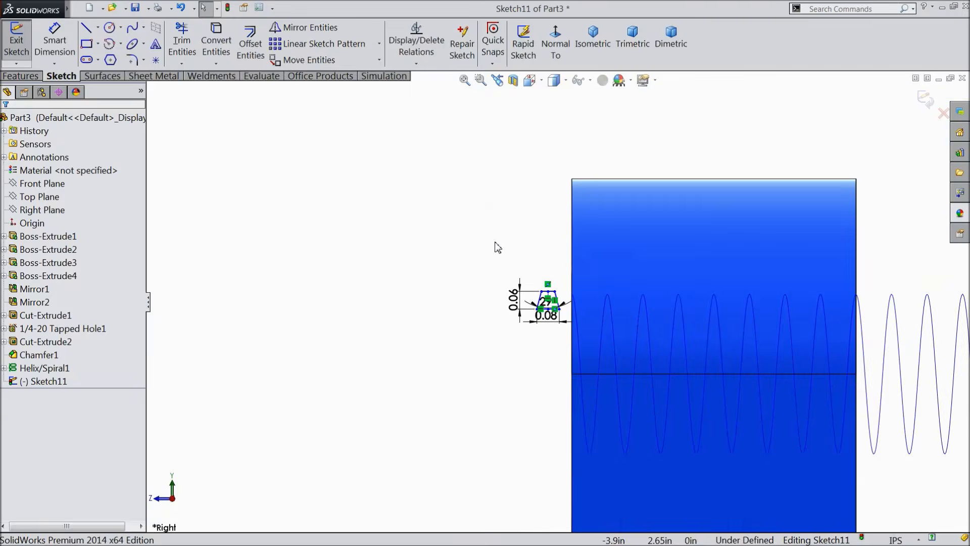
scroll(735, 330, down, 1)
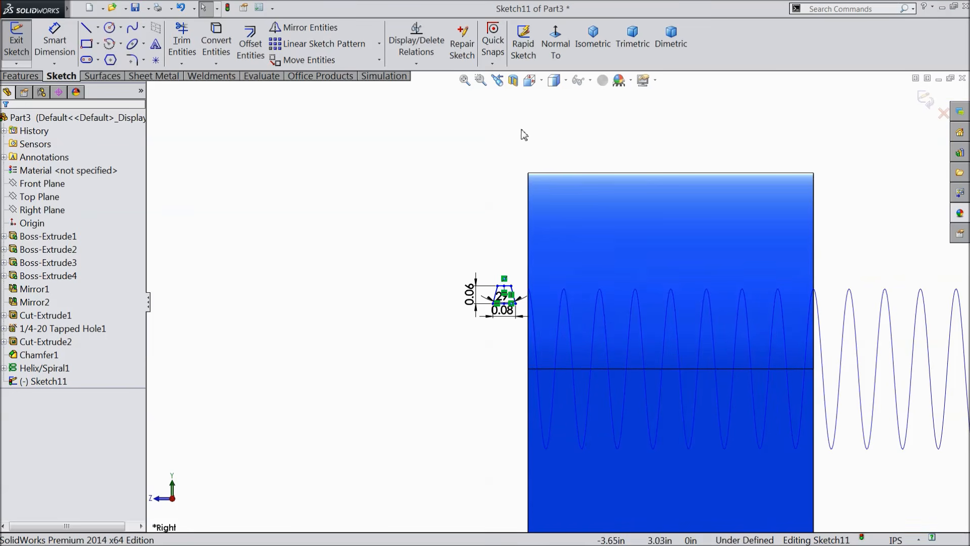
click(567, 81)
click(555, 149)
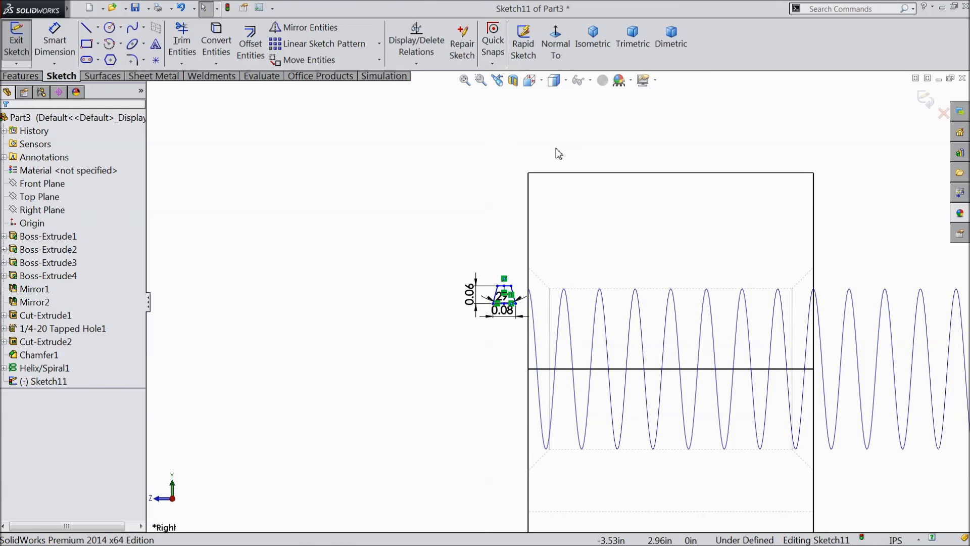
Step: Pierce the profile's lower corner nearest the boss with the helix, and exit the sketch
scroll(665, 317, down, 3)
scroll(337, 299, down, 3)
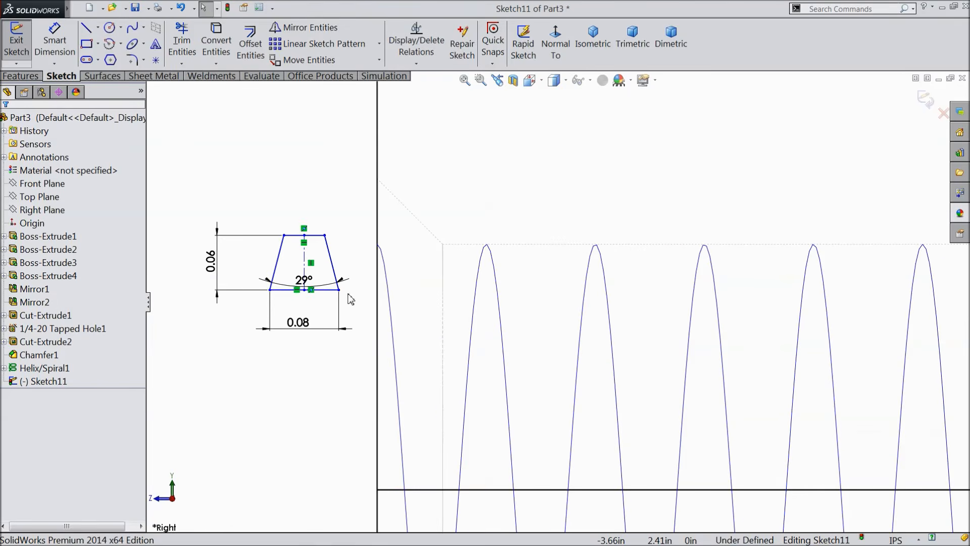
scroll(367, 287, down, 2)
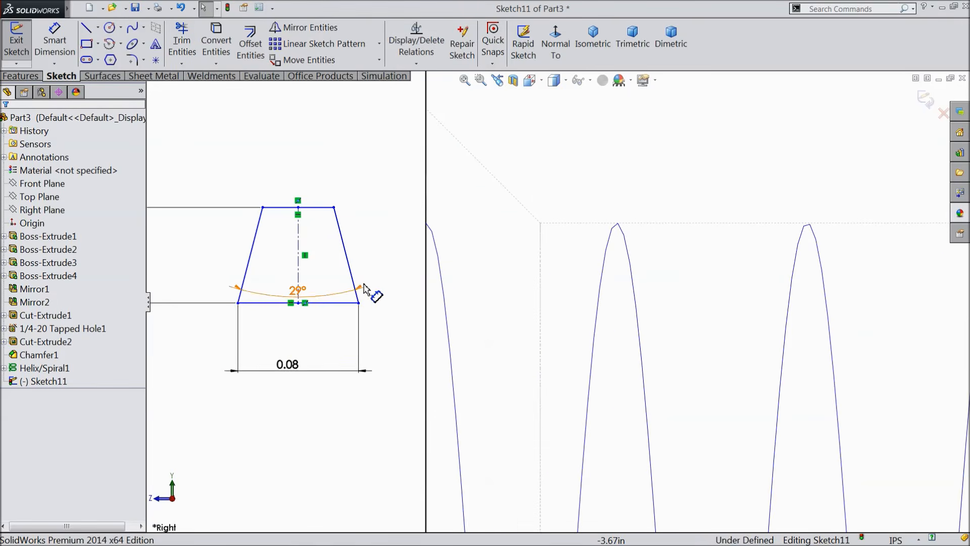
click(360, 304)
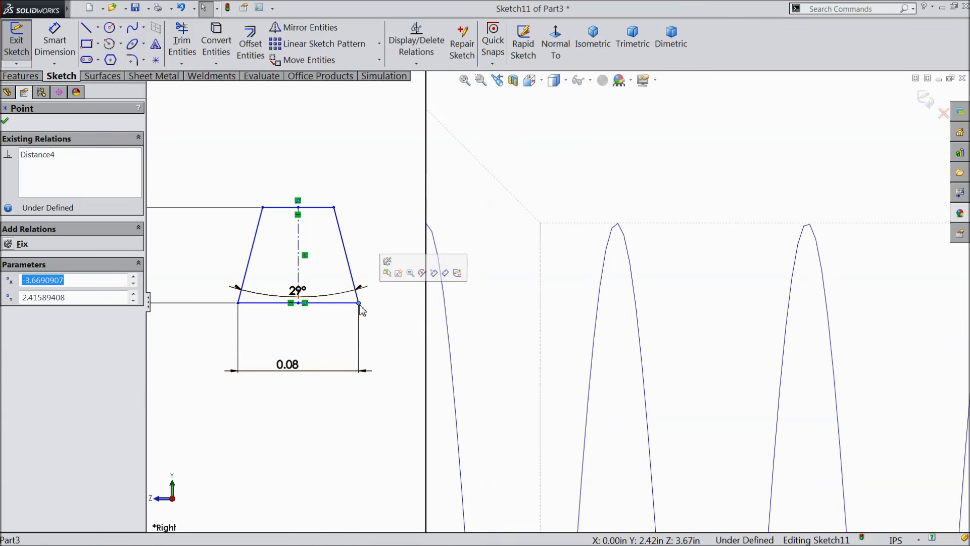
ctrl+click(438, 251)
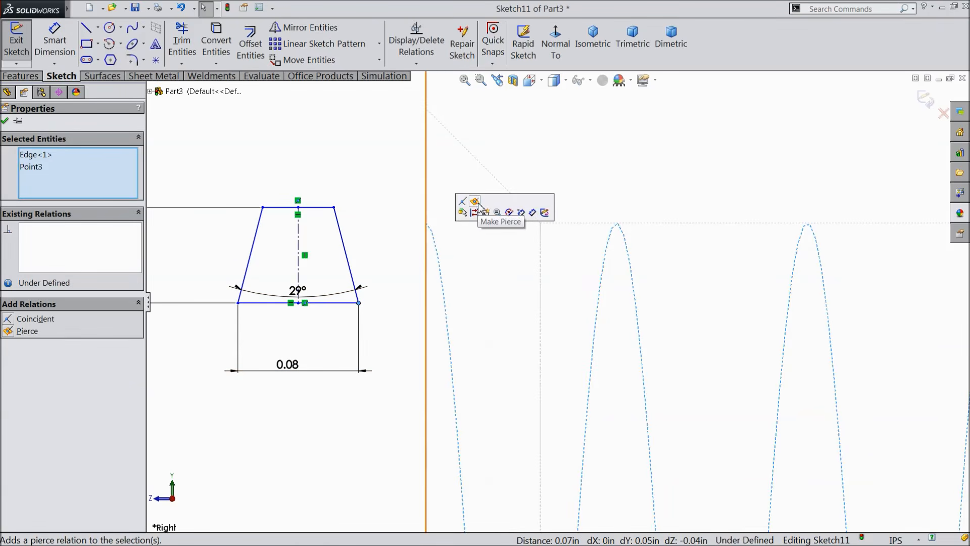
click(476, 203)
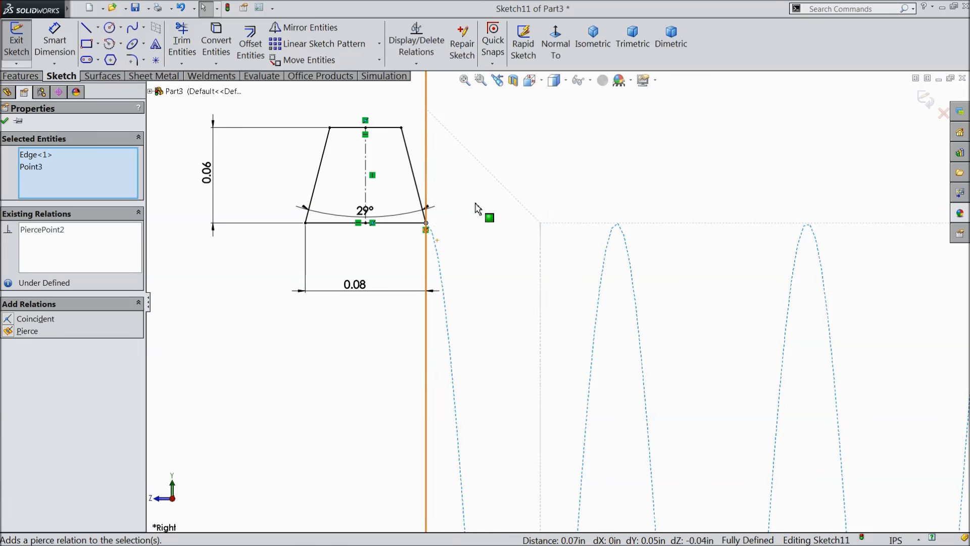
scroll(465, 296, up, 4)
scroll(464, 290, up, 6)
scroll(776, 353, down, 2)
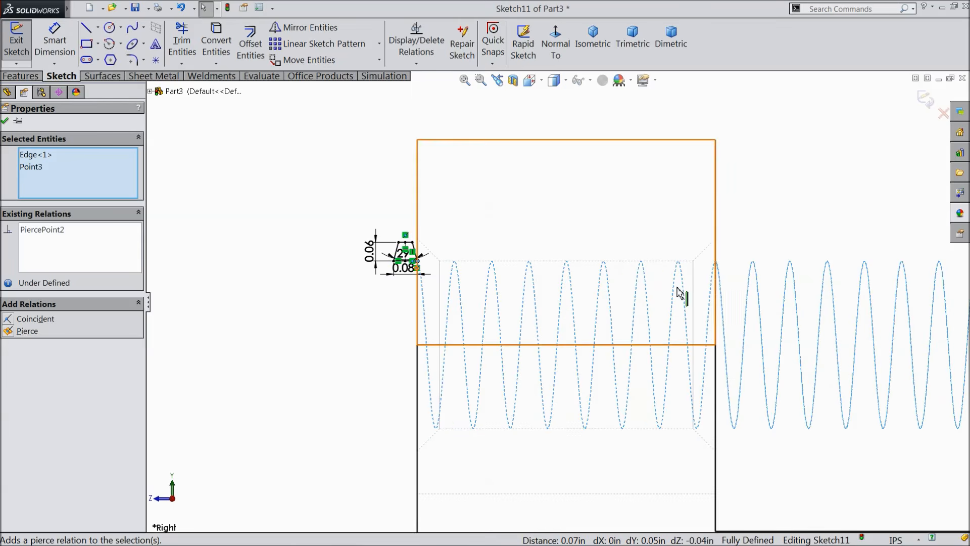
click(923, 101)
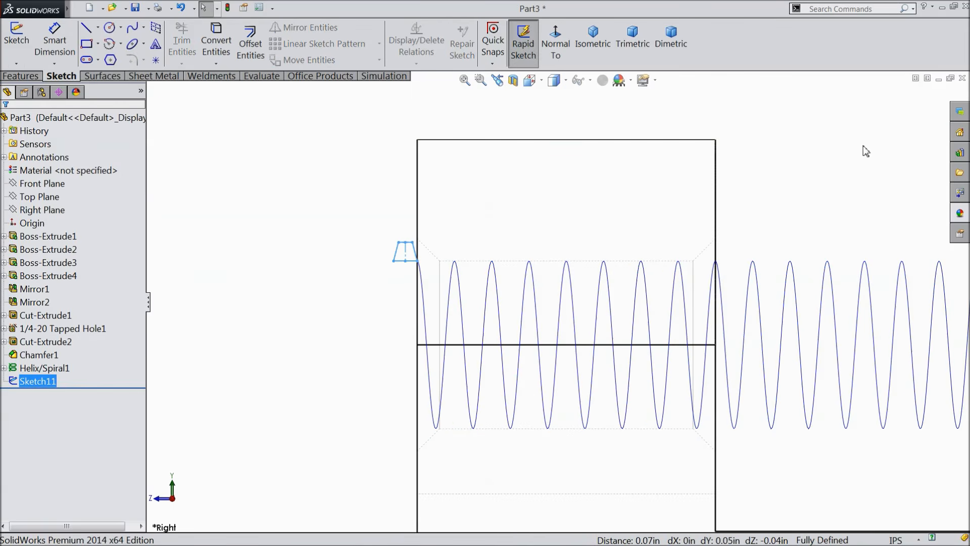
Step: Return to a shaded display and cut the thread with a Swept Cut of the trapezoidal profile along the helix
click(21, 76)
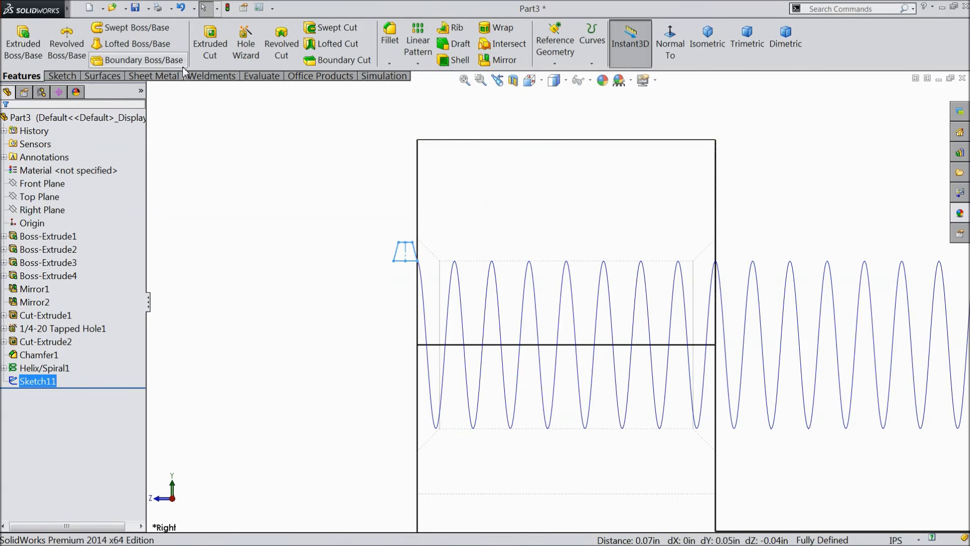
click(331, 28)
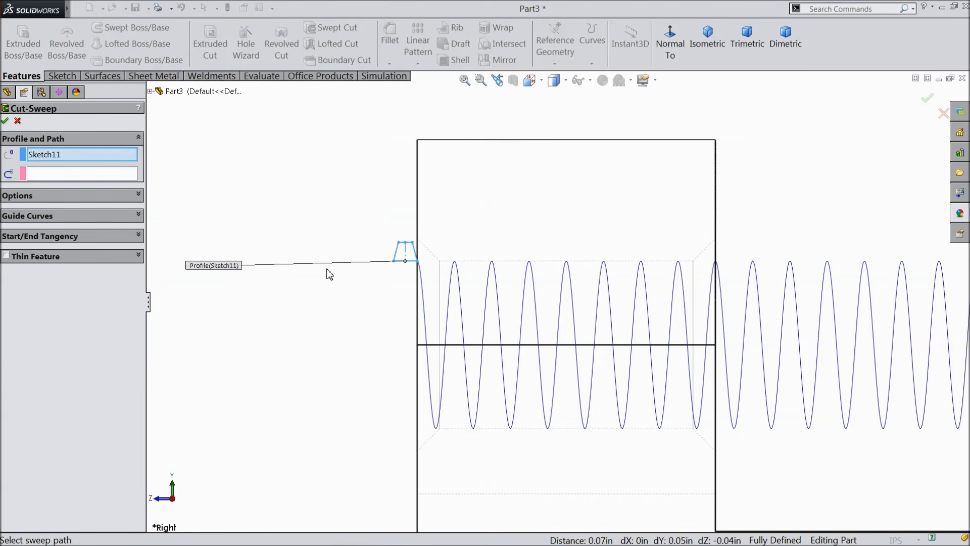
click(565, 80)
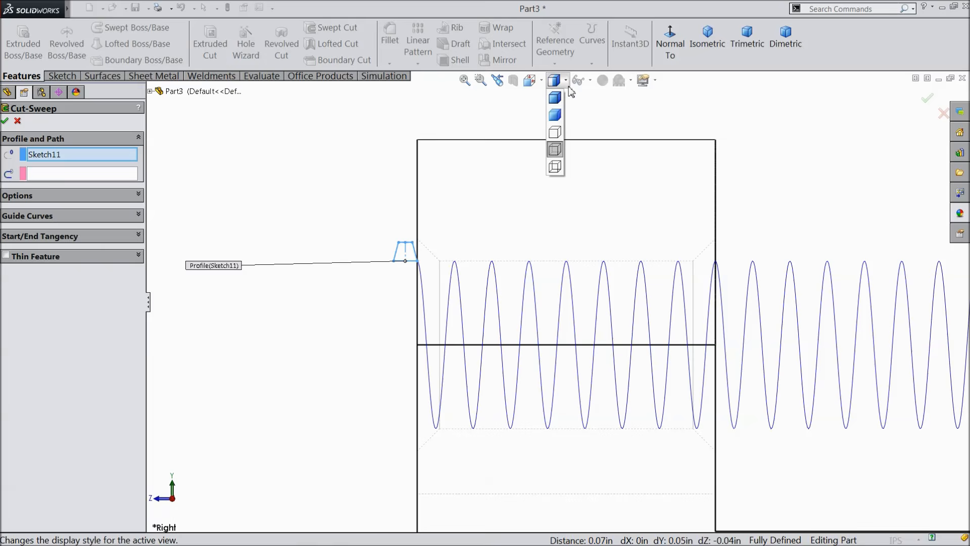
click(556, 114)
mouse_move(541, 117)
middle_down()
mouse_move(280, 216)
mouse_move(295, 238)
mouse_move(299, 282)
middle_up()
scroll(548, 270, up, 5)
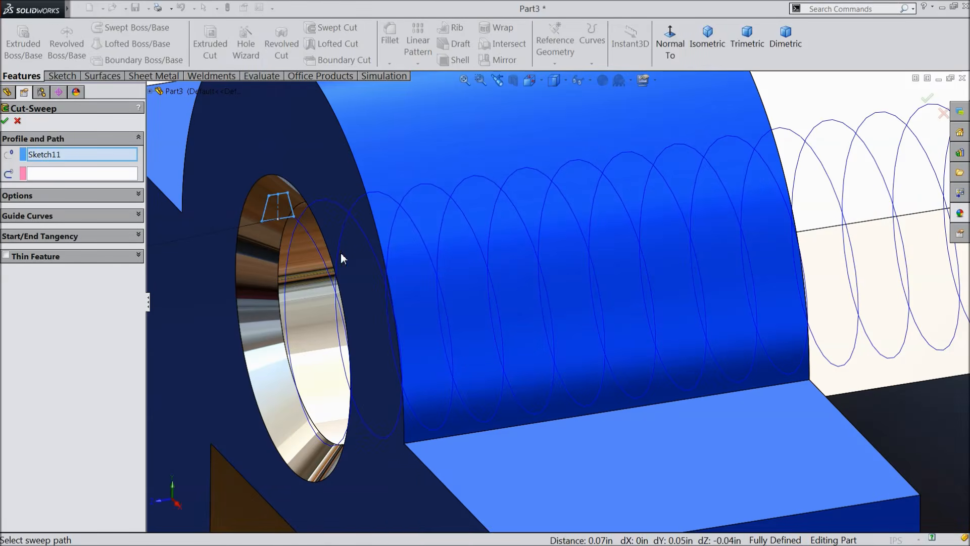
click(31, 178)
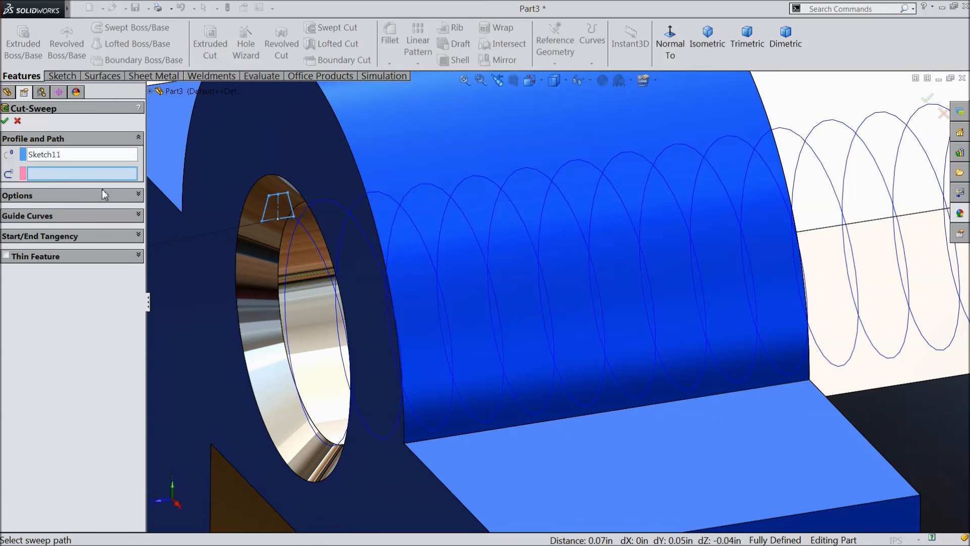
click(435, 339)
scroll(440, 339, down, 8)
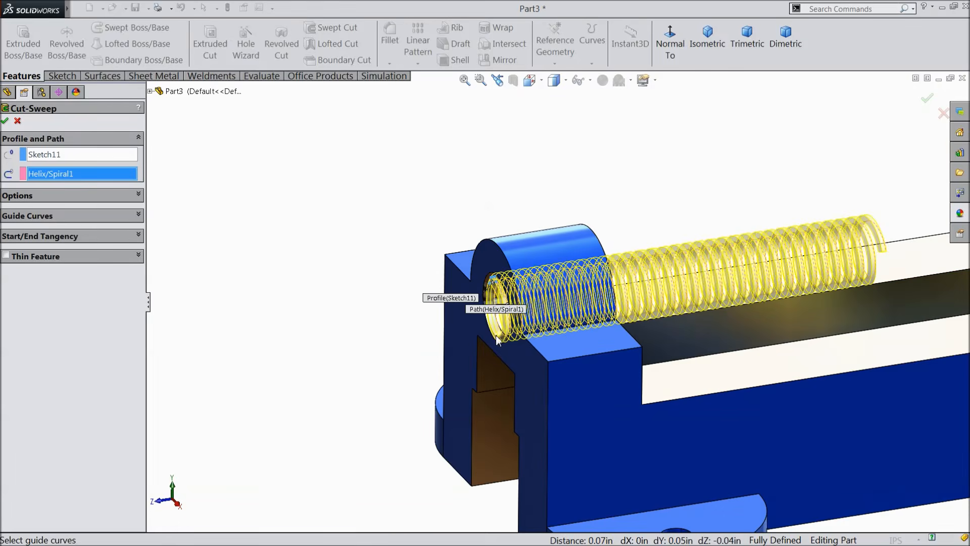
scroll(261, 304, up, 5)
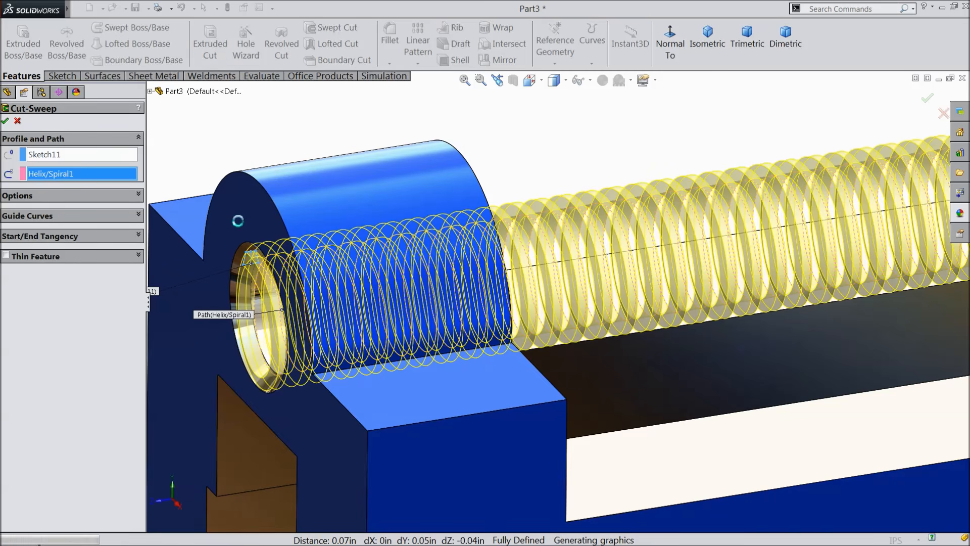
Step: Examine the threaded boss bore and the whole vise base from an angled view
scroll(235, 220, up, 3)
click(298, 195)
middle_drag(334, 202, 331, 297)
scroll(455, 271, up, 5)
scroll(342, 309, up, 5)
scroll(331, 303, up, 2)
scroll(706, 317, down, 3)
scroll(685, 341, up, 2)
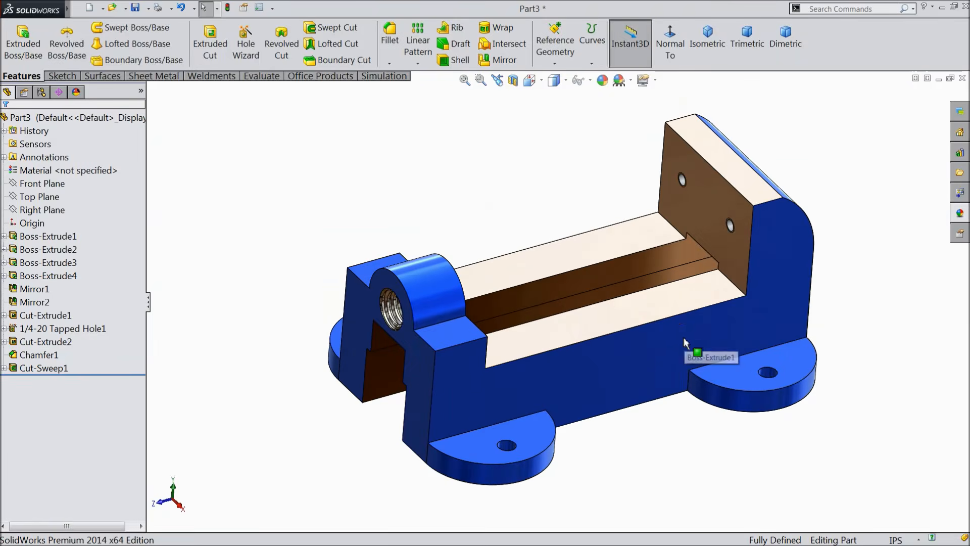
scroll(686, 342, down, 5)
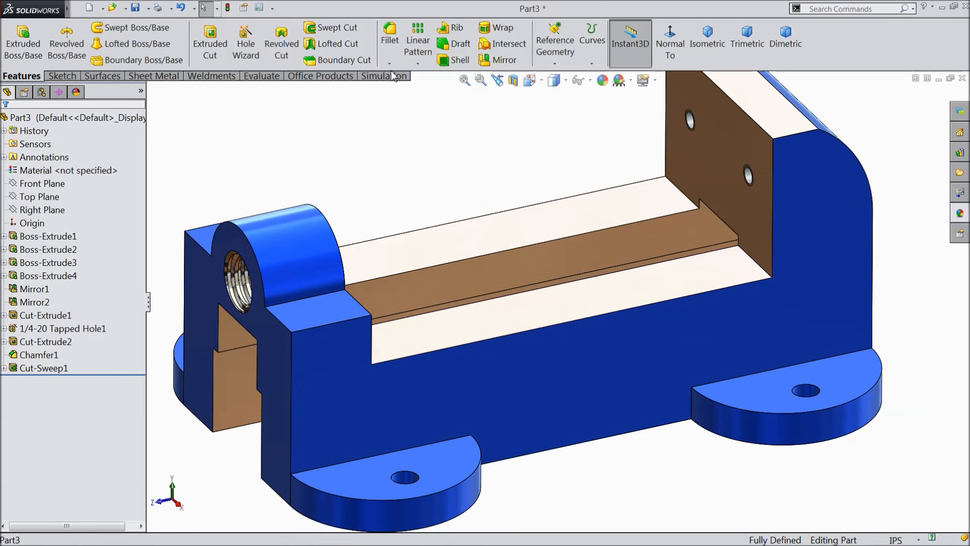
Step: Set up a constant-size 0.25 in fillet on the two edges where the arched boss meets the flat shoulders
click(390, 40)
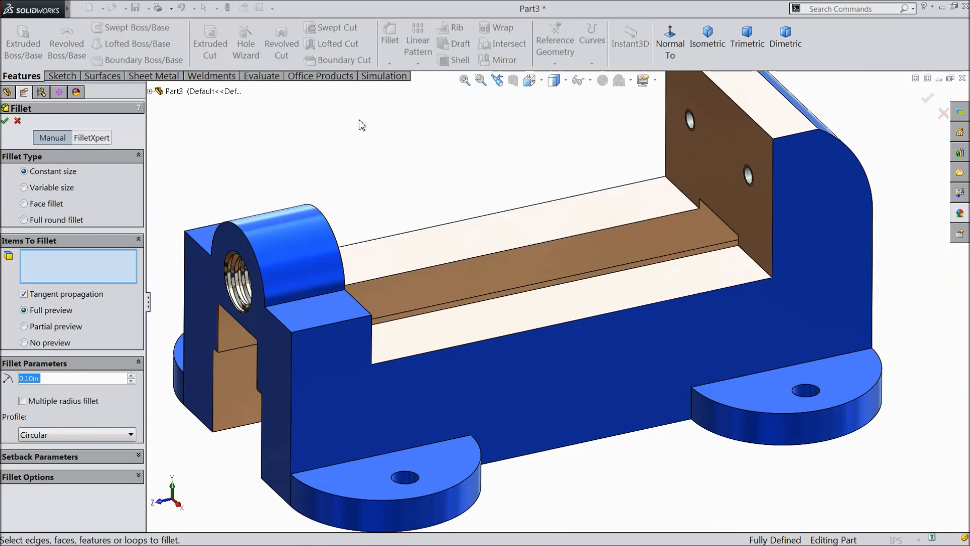
text(0.2)
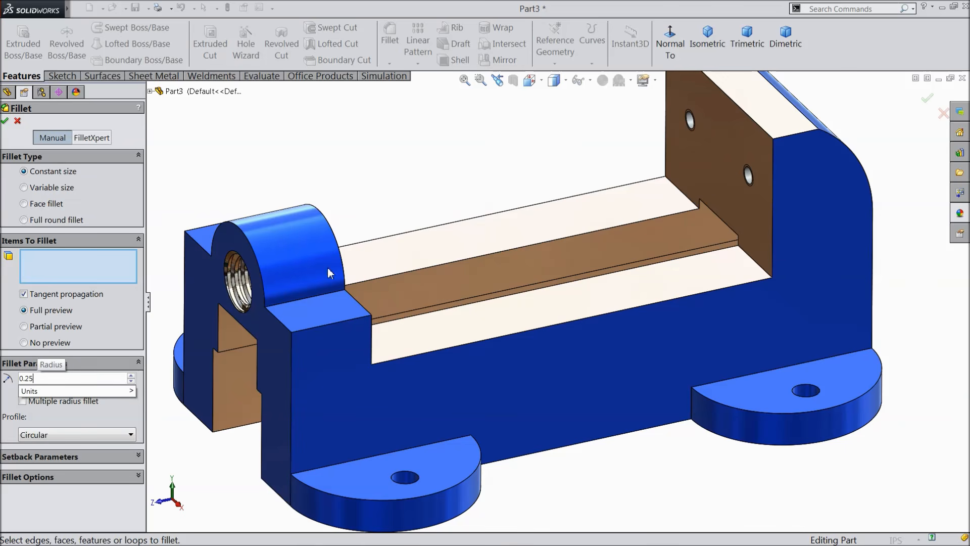
text(5)
click(317, 302)
middle_drag(316, 302, 291, 280)
click(223, 252)
Step: Add to the fillet the long top edges and short inner vertical edges joining the two lugs on one side to the base
click(290, 280)
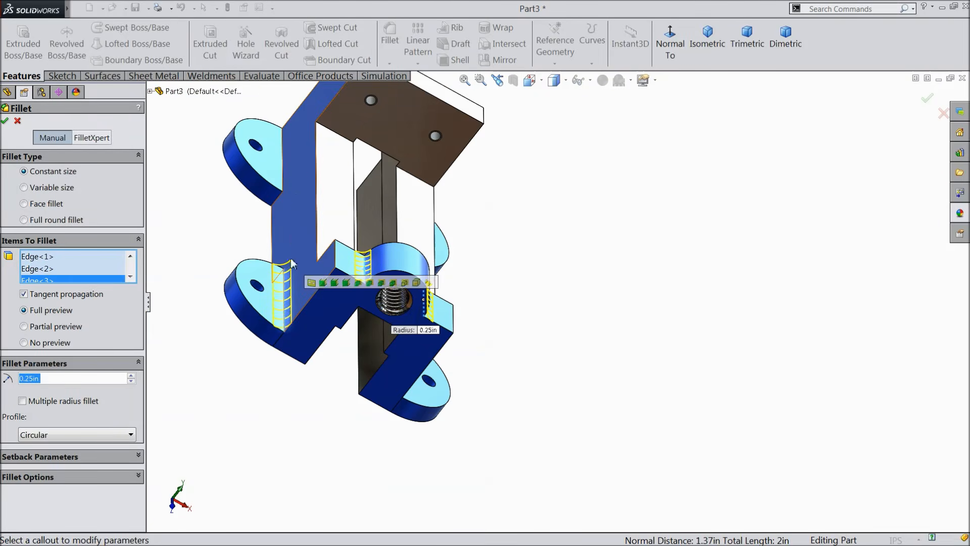
click(280, 192)
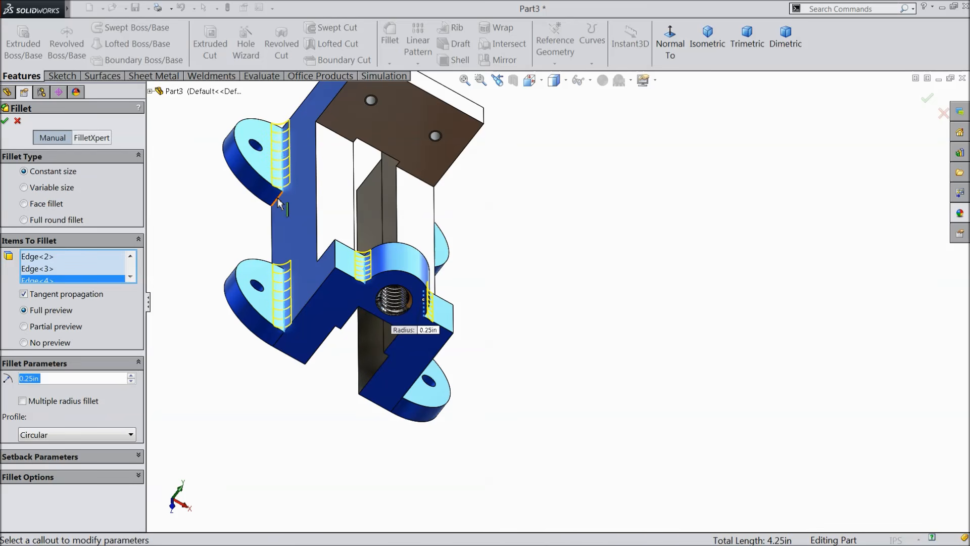
click(278, 204)
middle_drag(278, 204, 306, 393)
click(296, 298)
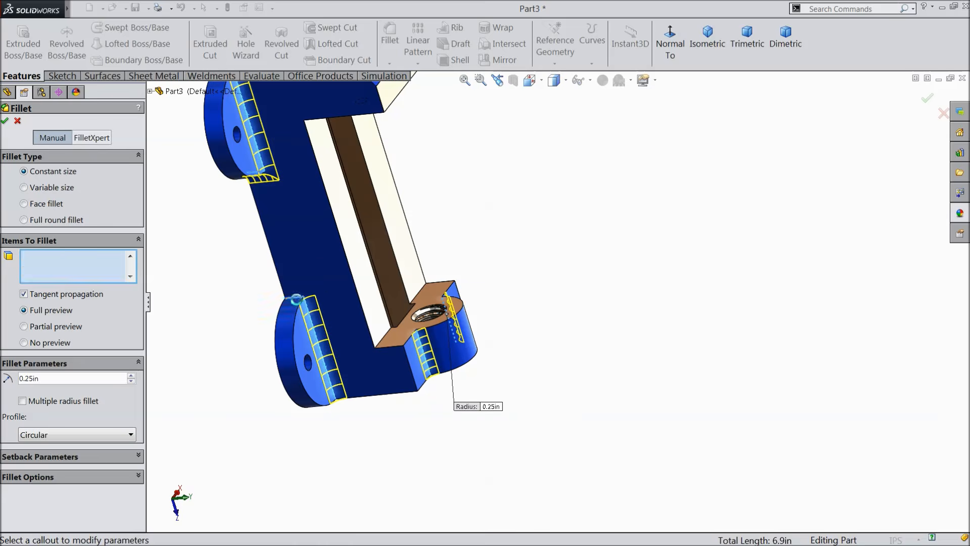
middle_drag(357, 302, 224, 275)
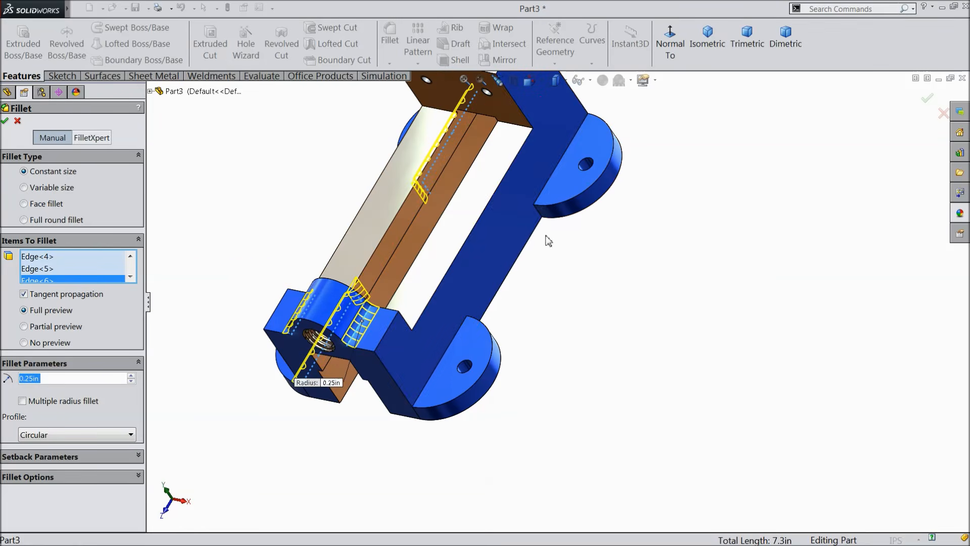
Step: Add the edges where the side mounting lugs meet the body to the selection and create the 0.25 in constant-size fillet
click(545, 186)
click(538, 213)
scroll(454, 358, down, 2)
scroll(470, 349, down, 2)
click(452, 324)
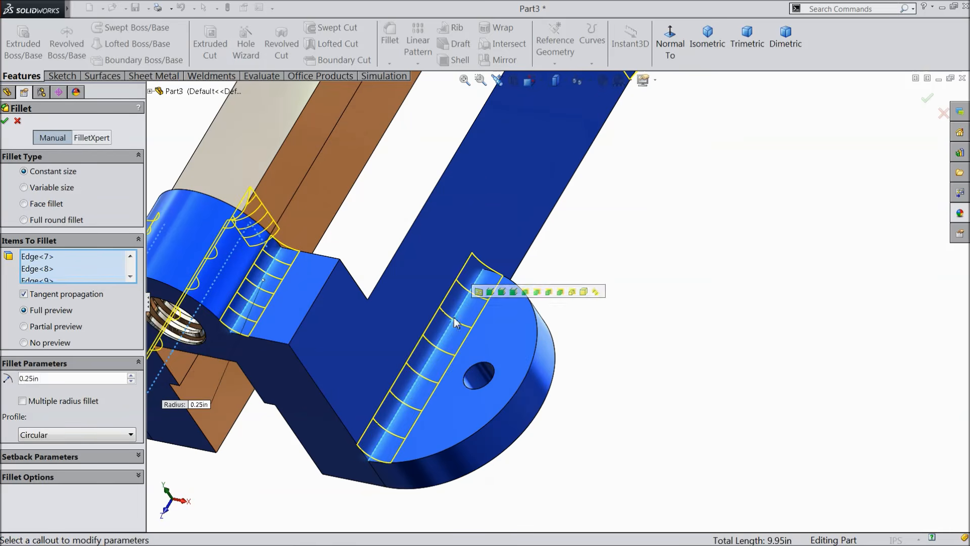
middle_drag(519, 259, 508, 311)
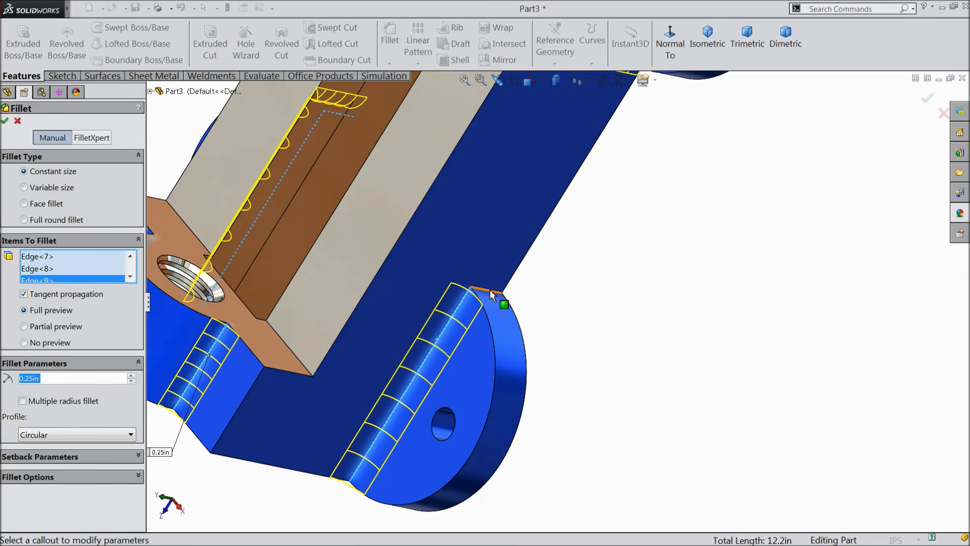
click(506, 307)
click(5, 120)
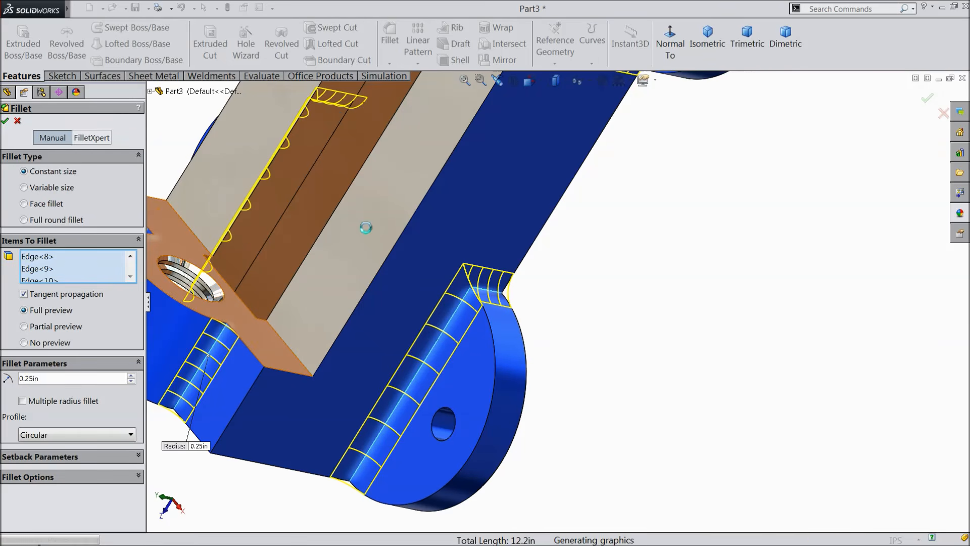
scroll(364, 225, up, 2)
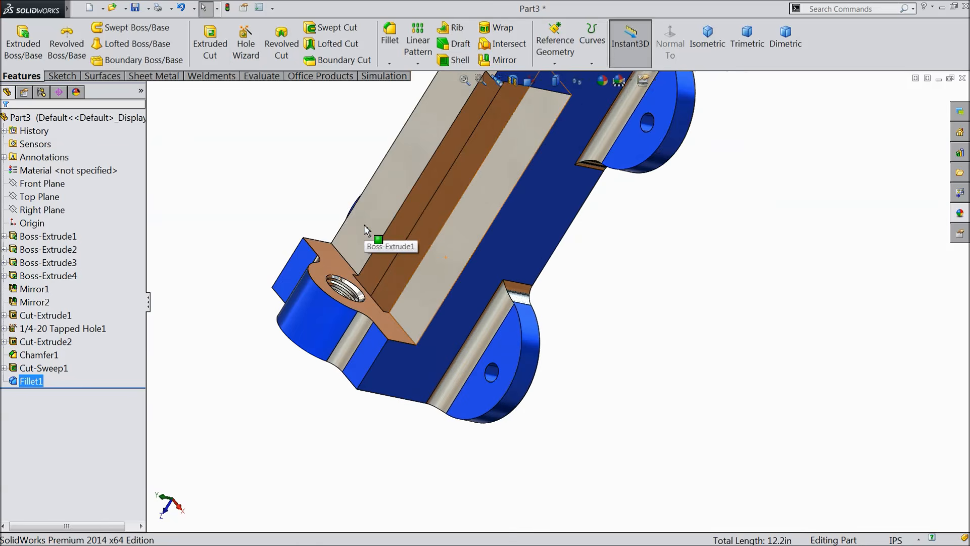
scroll(365, 226, up, 1)
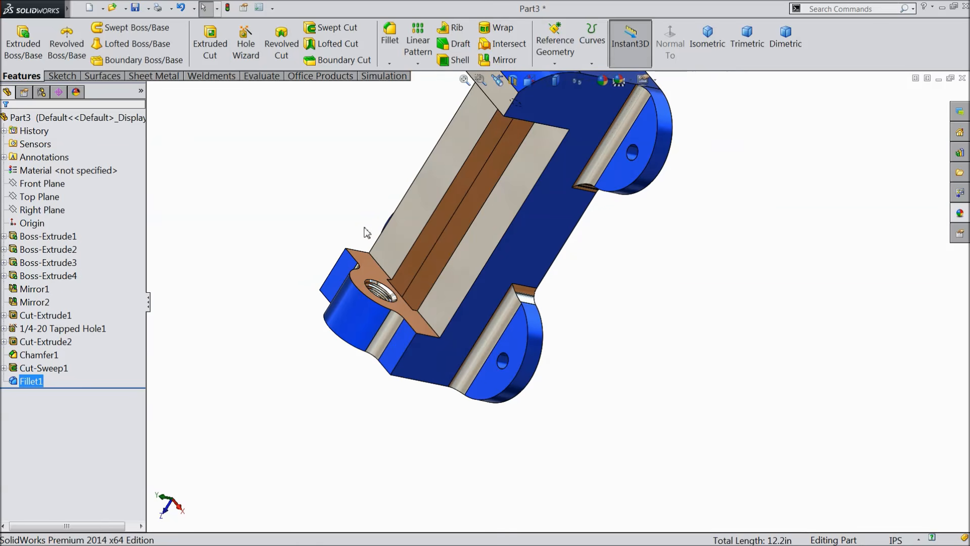
Step: Apply the blue appearance to the part so that it also covers the new fillet faces
click(960, 214)
drag(868, 401, 671, 372)
middle_drag(671, 373, 720, 266)
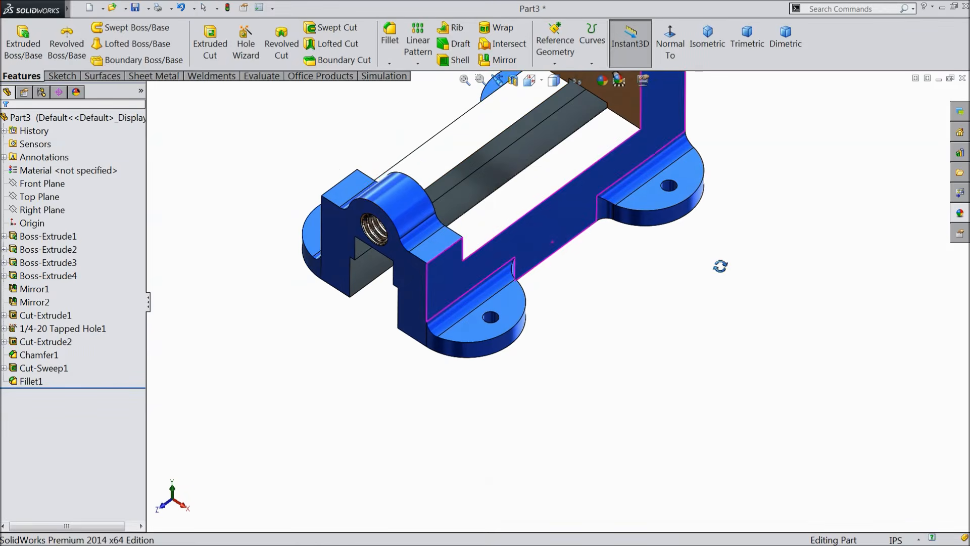
Step: Start a 0.125 in constant-size fillet on the threaded end's outer profile edge and both of its vertical corner edges
click(390, 54)
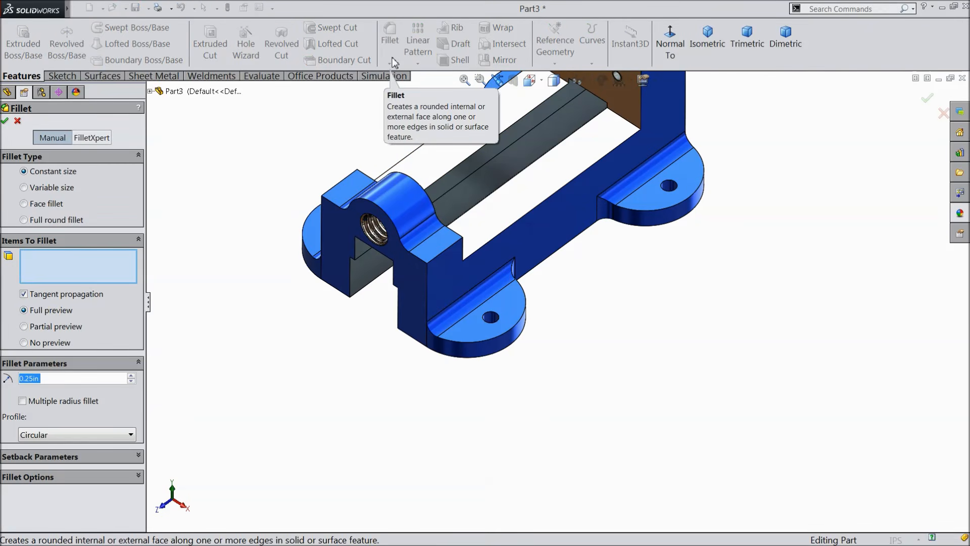
text(0.125)
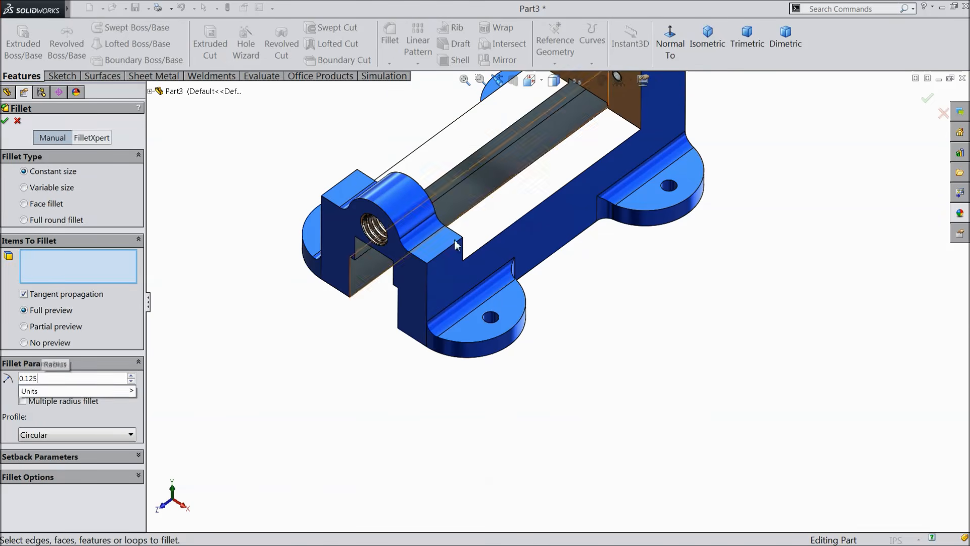
key(Return)
scroll(513, 259, down, 4)
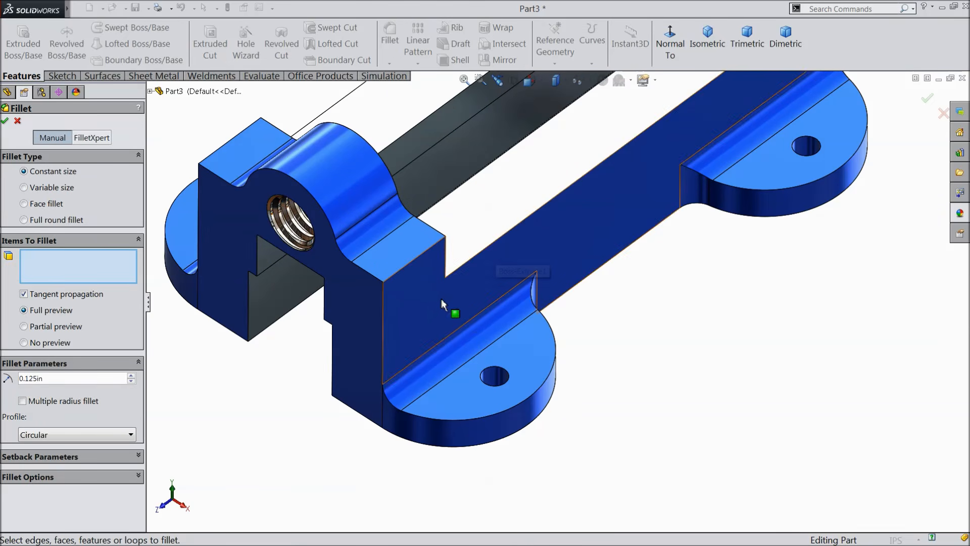
click(332, 231)
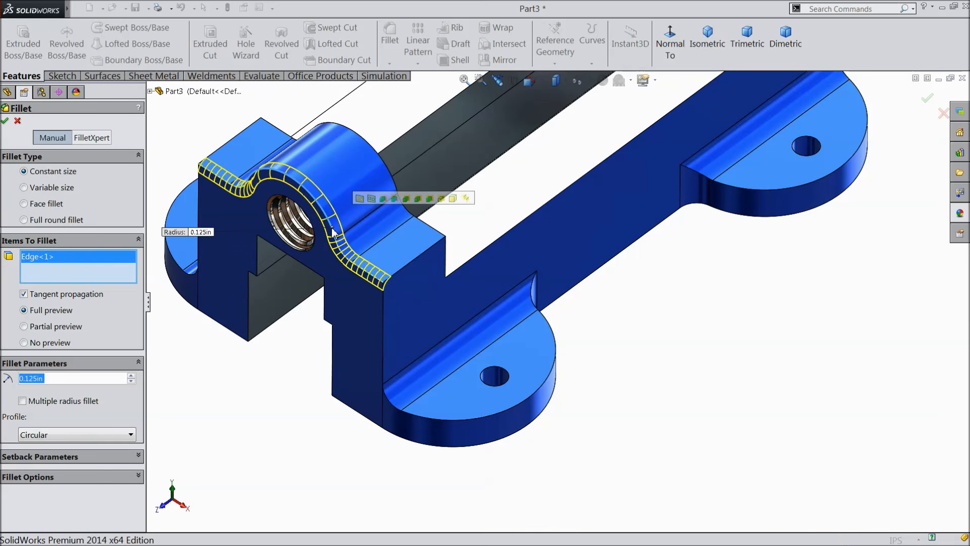
click(384, 347)
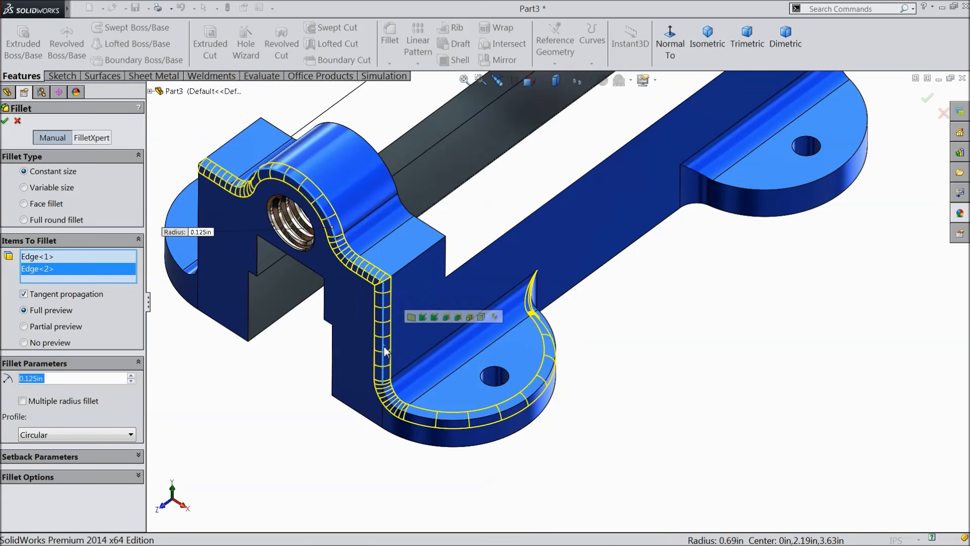
click(197, 253)
scroll(819, 237, up, 3)
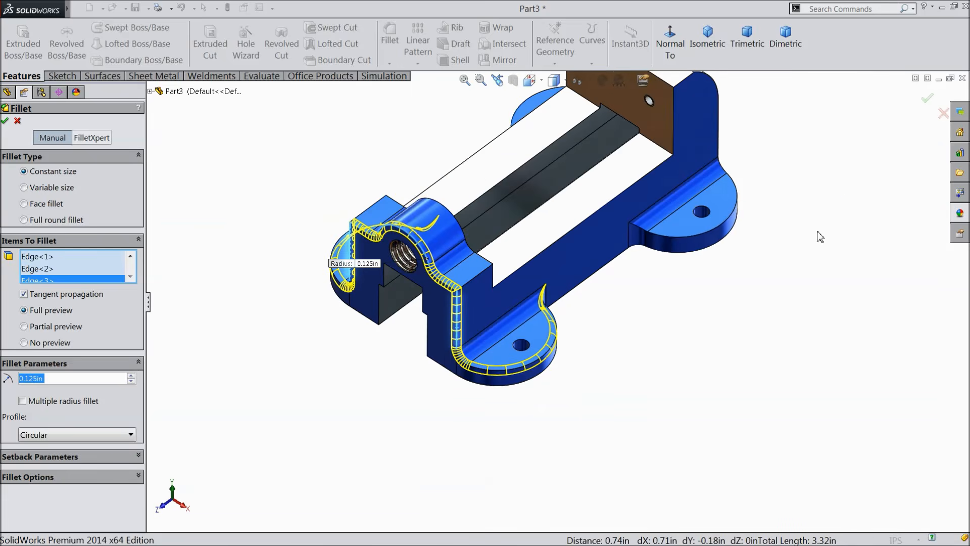
Step: Add both vertical outer corner edges of the jaw end to the selection and create the 0.125 in fillet
scroll(674, 155, down, 5)
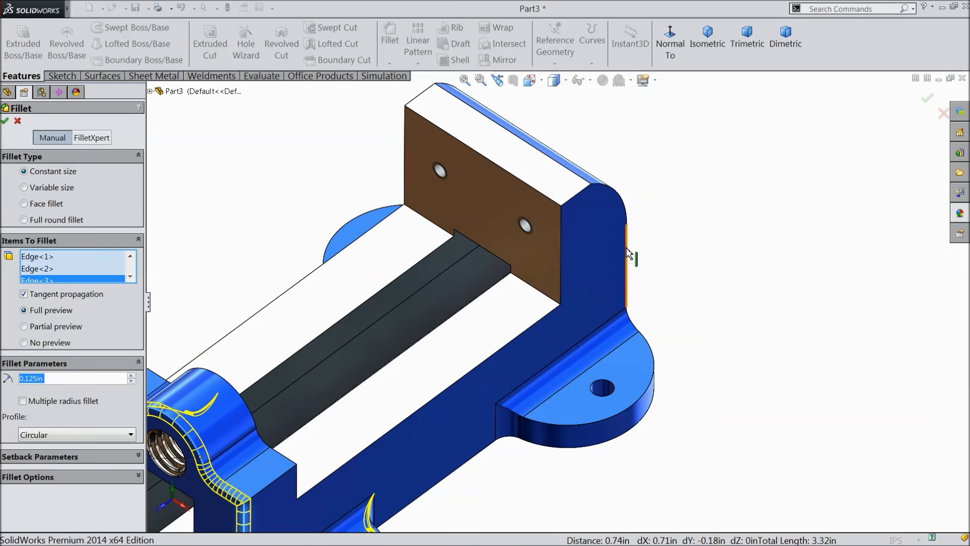
click(626, 252)
scroll(654, 272, up, 3)
middle_drag(654, 269, 438, 459)
scroll(340, 331, down, 5)
click(326, 318)
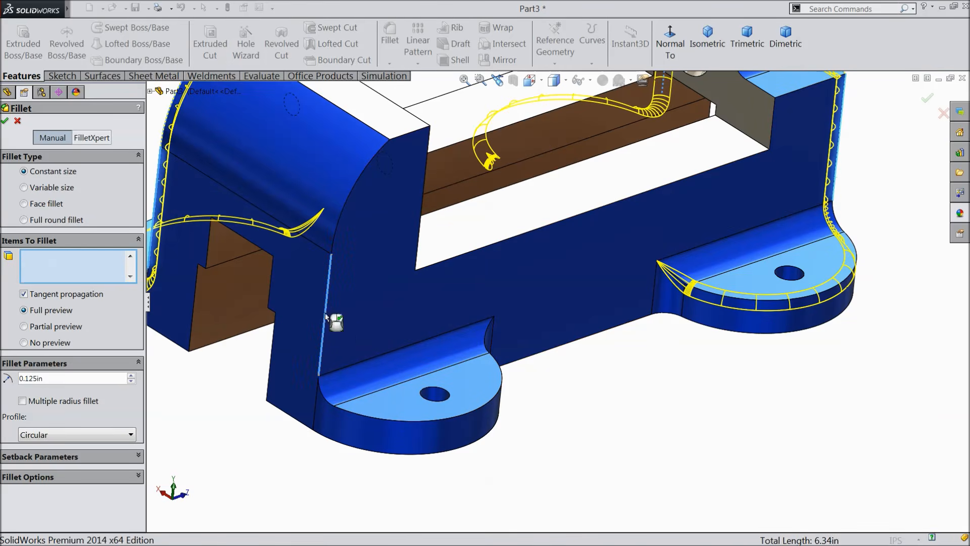
scroll(444, 320, up, 4)
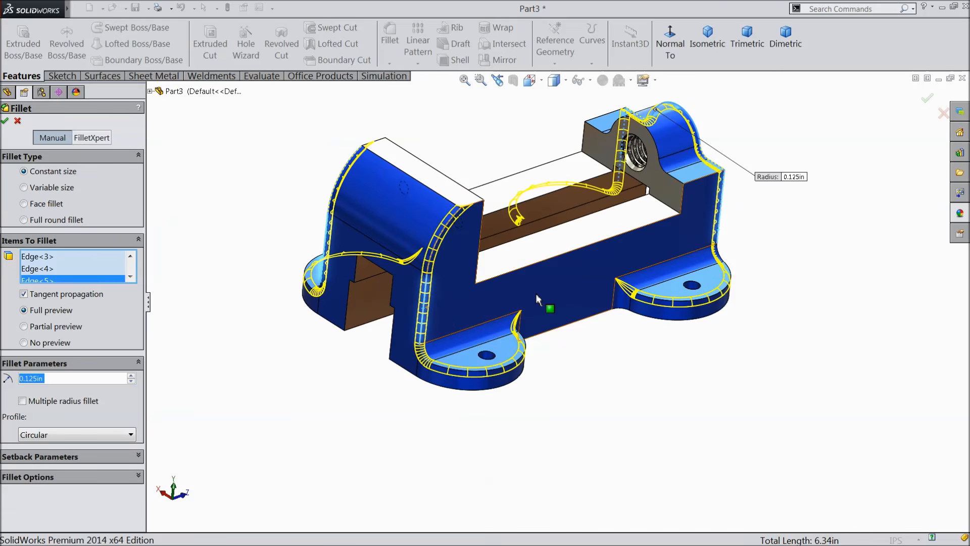
scroll(575, 268, down, 5)
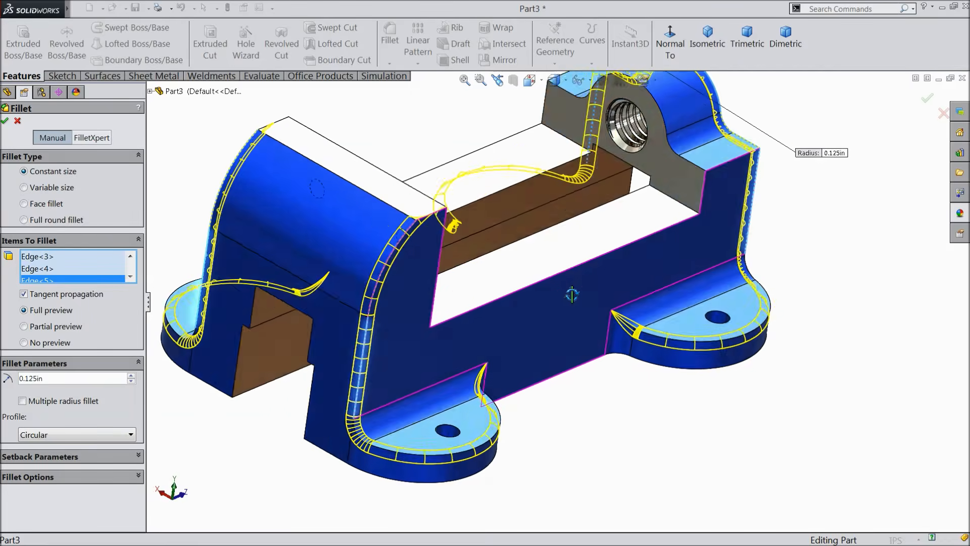
middle_drag(567, 302, 561, 304)
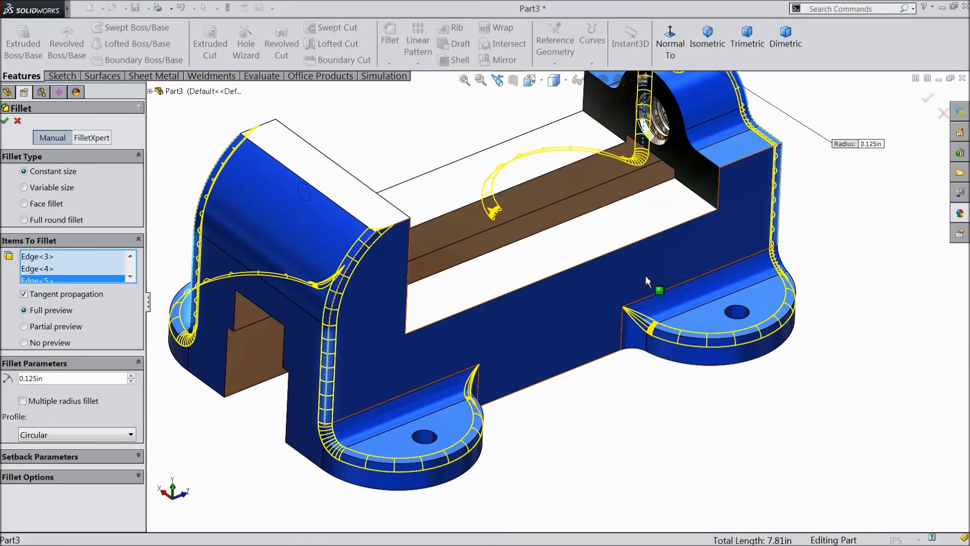
click(6, 122)
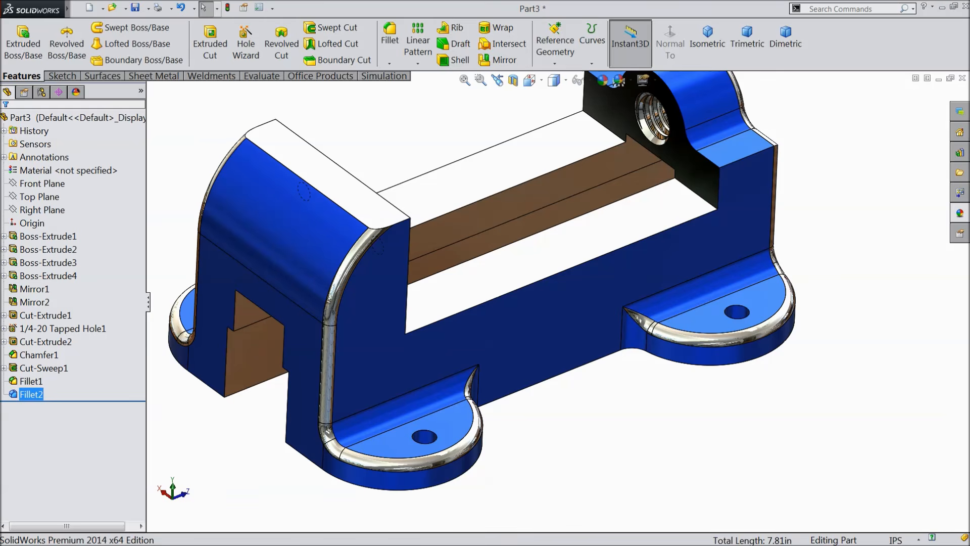
Step: Reapply the blue appearance to the part to colour the 0.125 in fillet faces
click(960, 233)
click(767, 419)
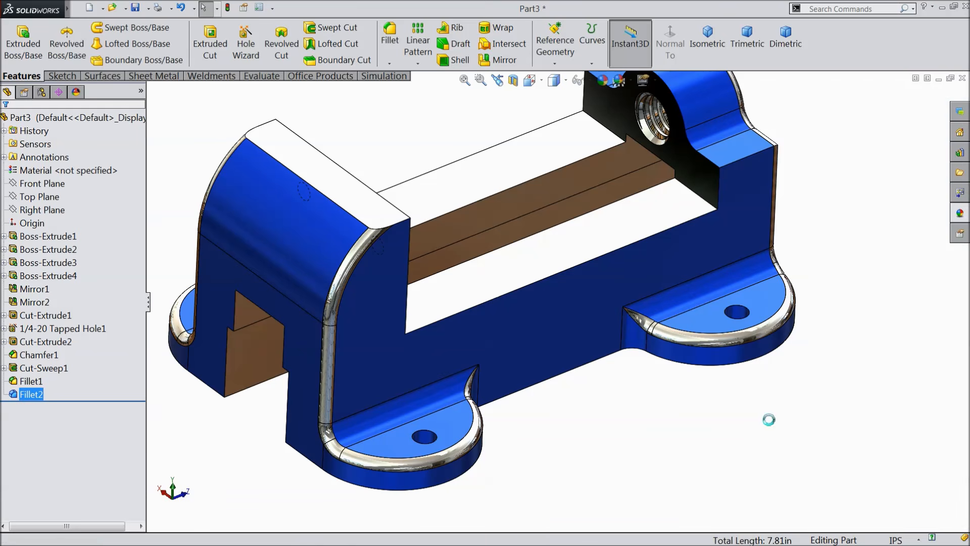
mouse_move(672, 431)
middle_down()
mouse_move(671, 414)
mouse_move(675, 424)
middle_up()
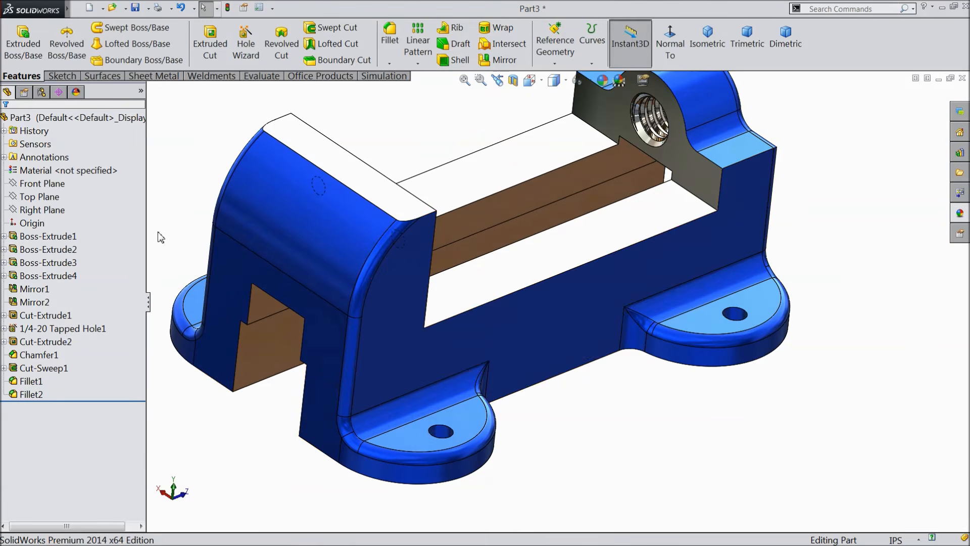
Step: Start a constant-size fillet with a 0.005 in radius and select the two bottom faces of the base
click(390, 40)
text(0.00)
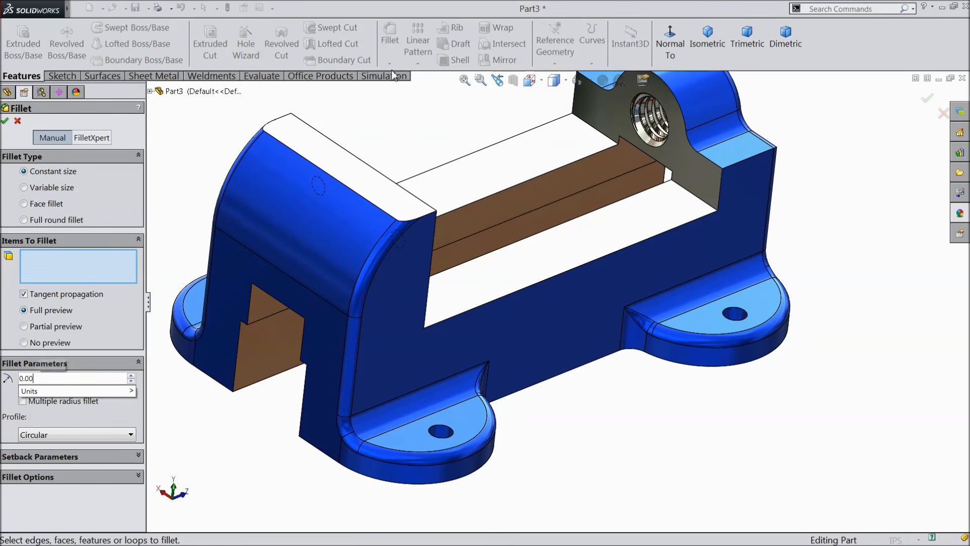
key(Return)
middle_drag(262, 437, 255, 245)
scroll(343, 289, up, 4)
scroll(555, 430, down, 3)
click(514, 362)
click(374, 446)
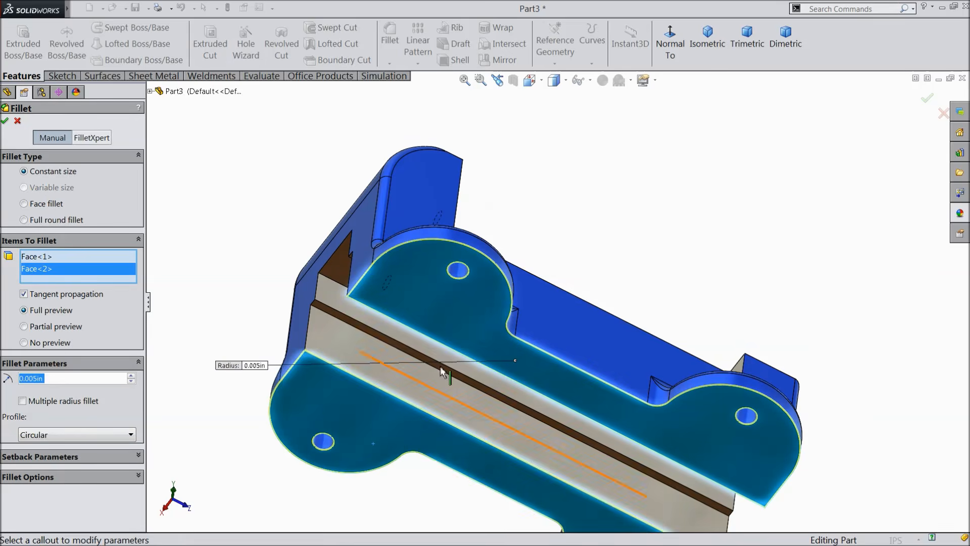
Step: Add the inner face of the threaded end and the jaw face with two holes, and create the 0.005 in fillet
scroll(445, 358, up, 3)
middle_drag(520, 308, 570, 437)
scroll(501, 336, down, 3)
click(633, 295)
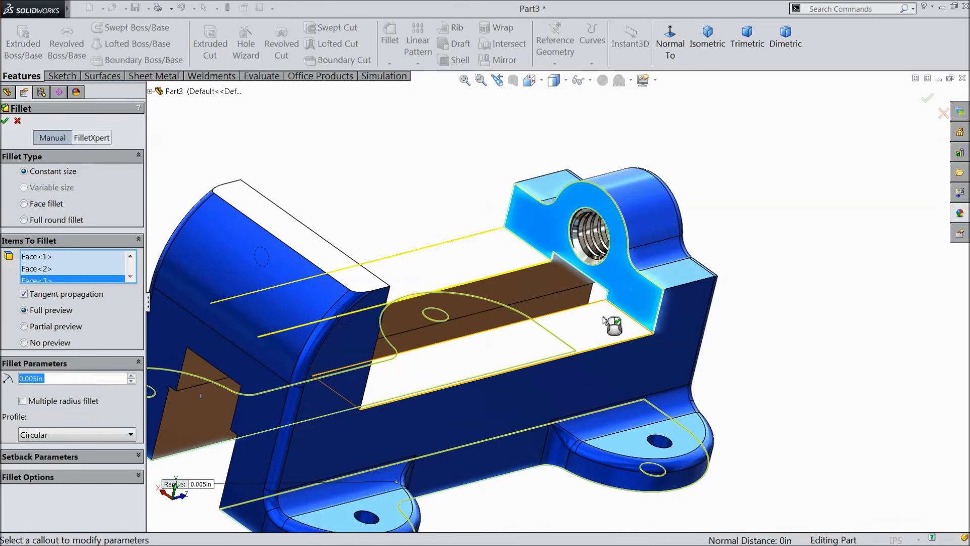
middle_drag(585, 340, 477, 346)
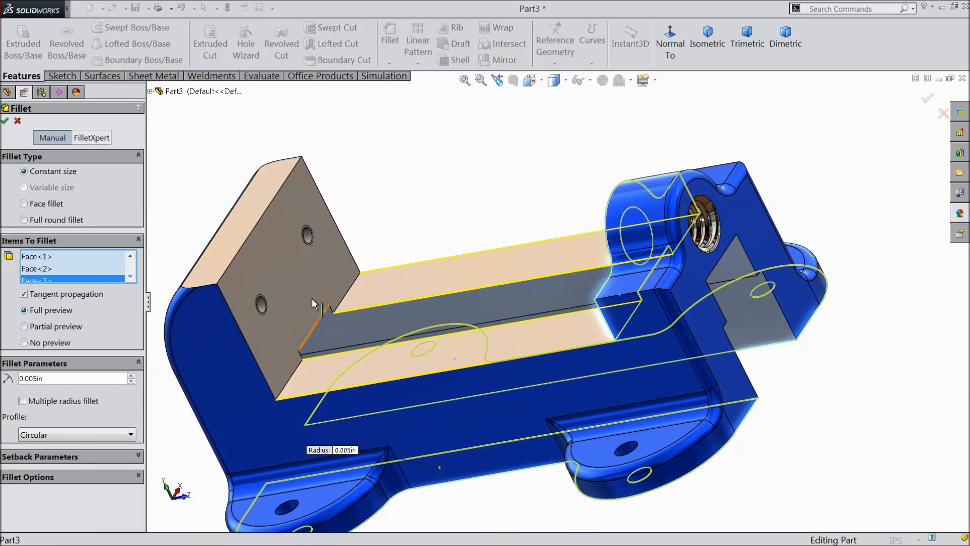
click(355, 295)
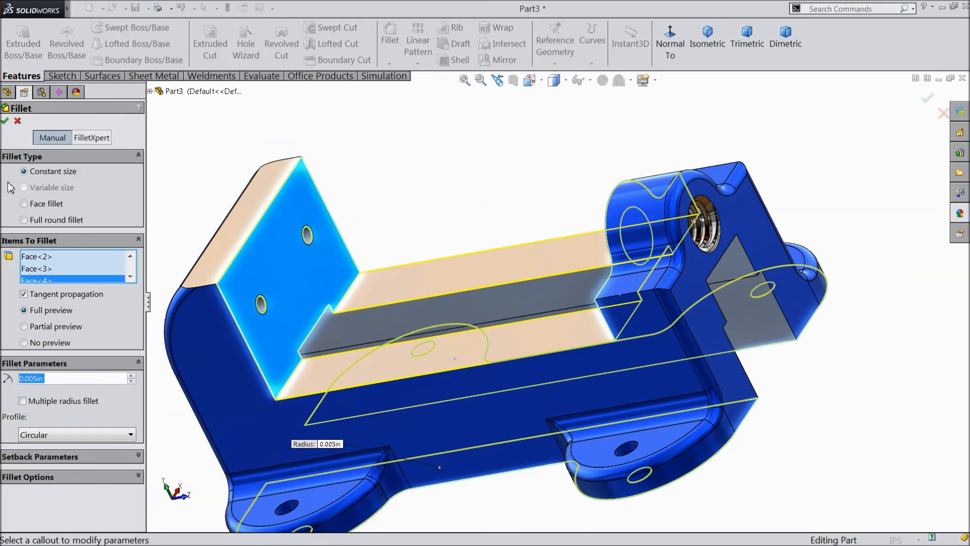
click(4, 121)
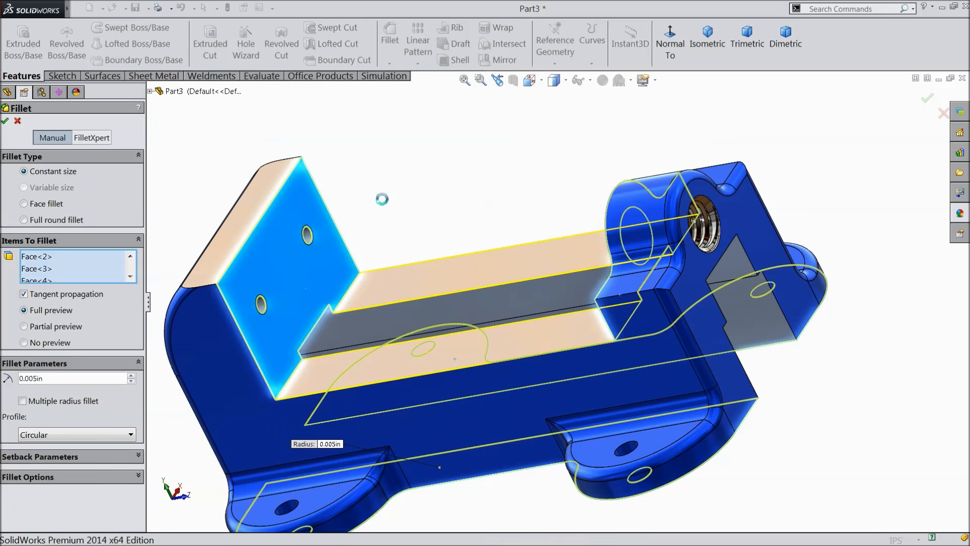
Step: Examine the filleted vise base in isometric orientation and up close from nearby angles
middle_drag(429, 262, 488, 202)
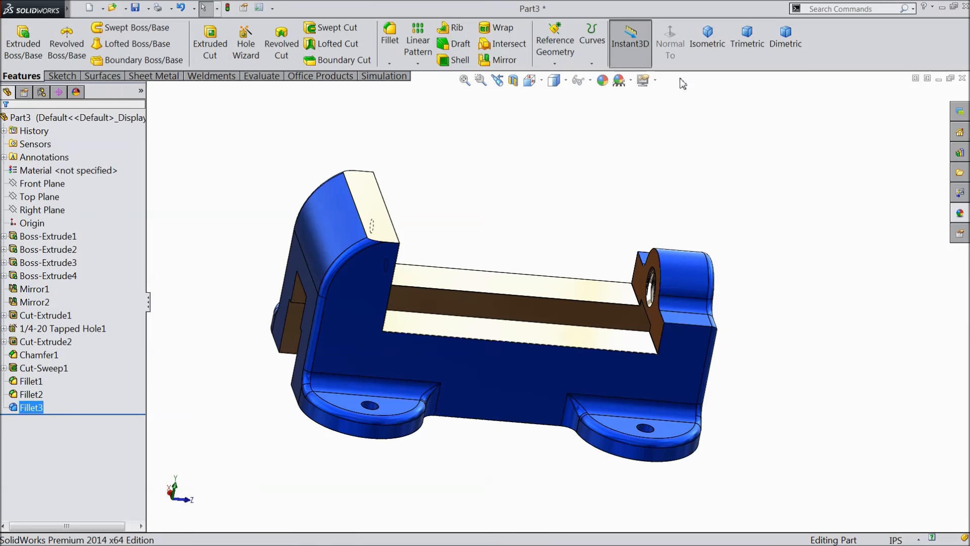
click(712, 44)
middle_drag(601, 355, 571, 351)
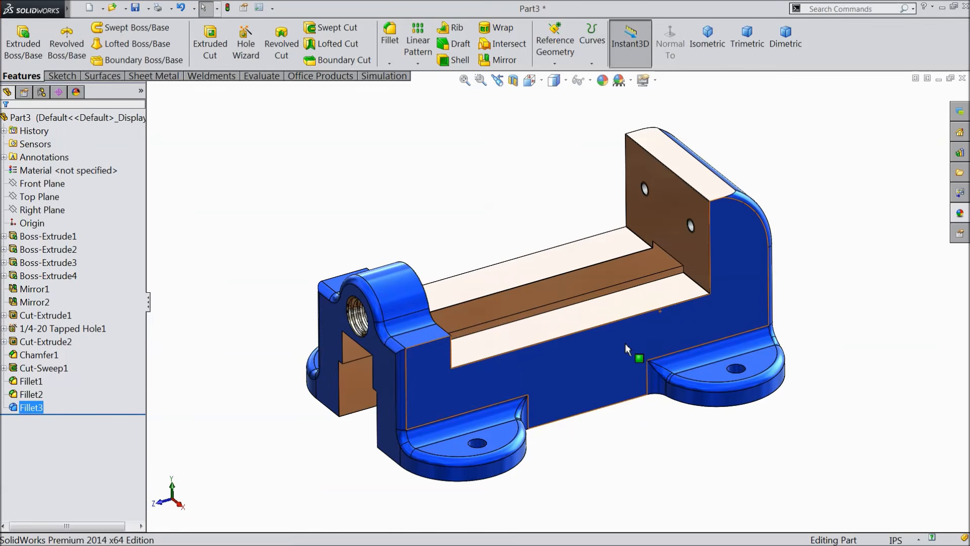
scroll(632, 353, down, 5)
middle_drag(626, 359, 580, 353)
scroll(602, 352, up, 1)
scroll(576, 308, down, 2)
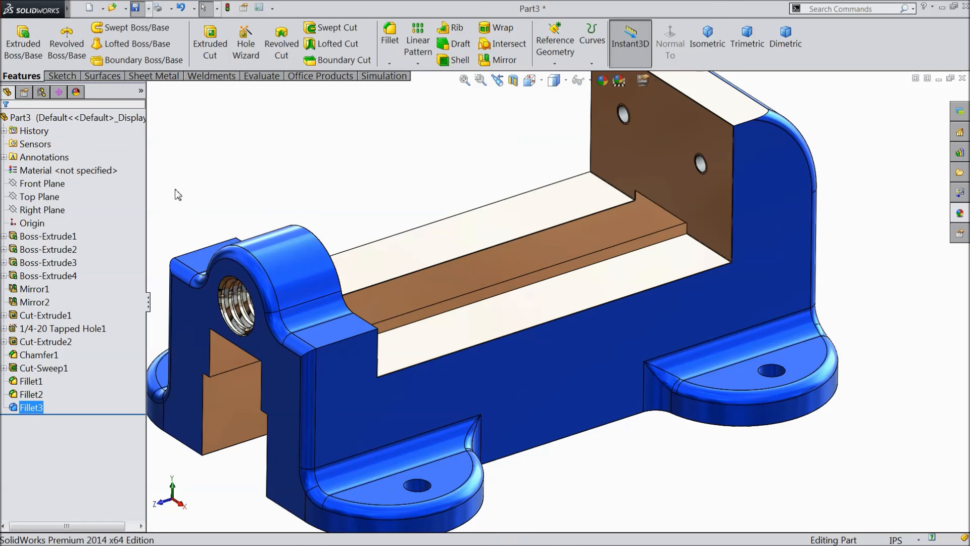
Step: Begin saving the part and create a folder named Bench Vice on the Desktop
key(ctrl+s)
click(359, 217)
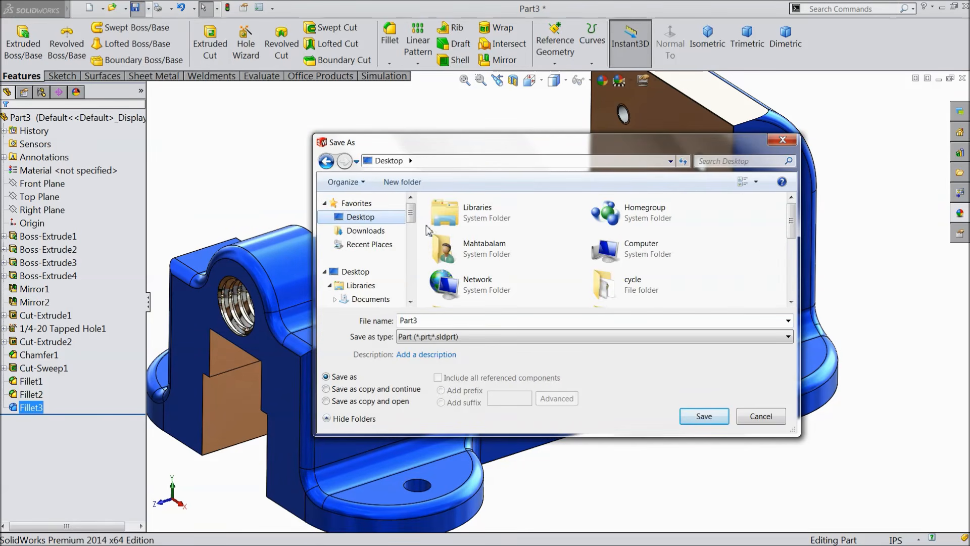
click(411, 182)
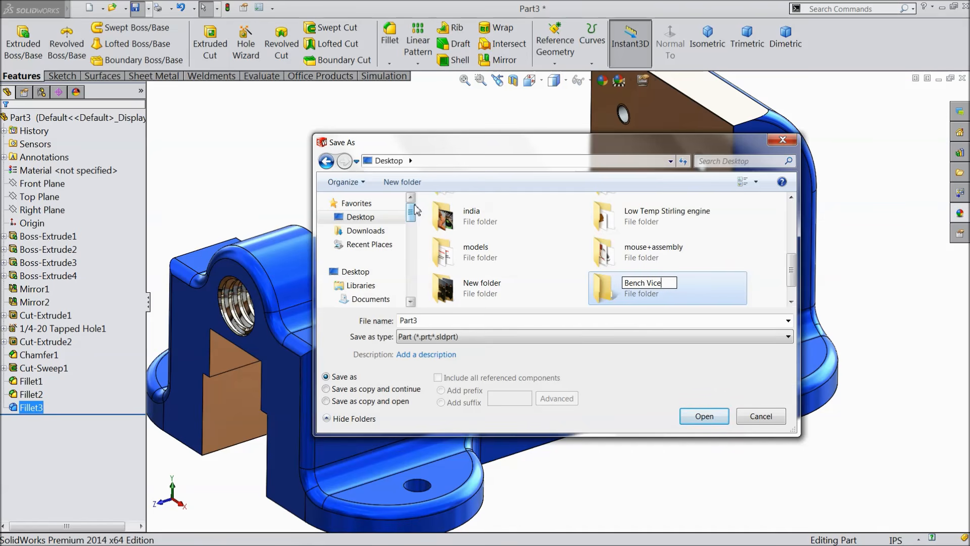
key(Return)
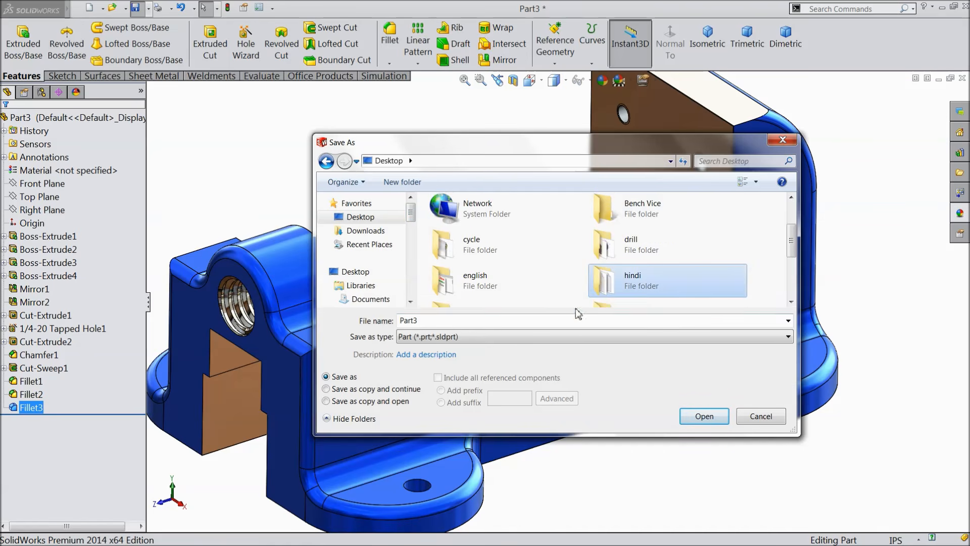
Step: Save the part under the file name 1.Base
click(441, 320)
text(1.Base)
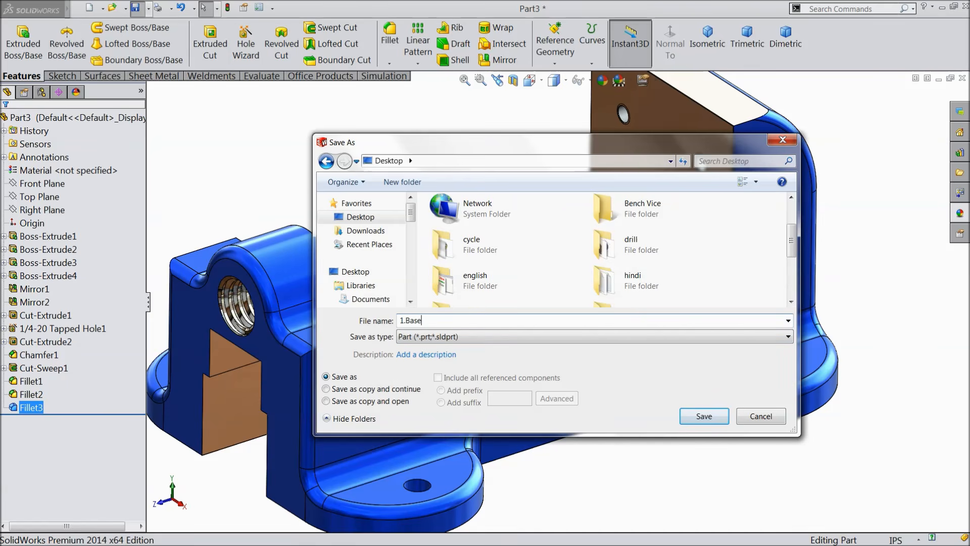
click(709, 419)
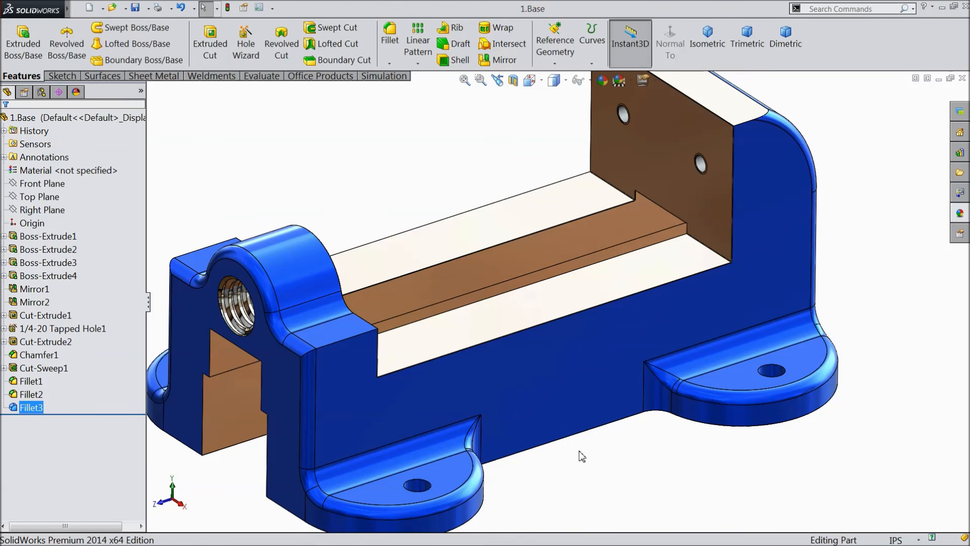
key(z)
mouse_move(578, 445)
middle_down()
mouse_move(596, 426)
mouse_move(584, 444)
middle_up()
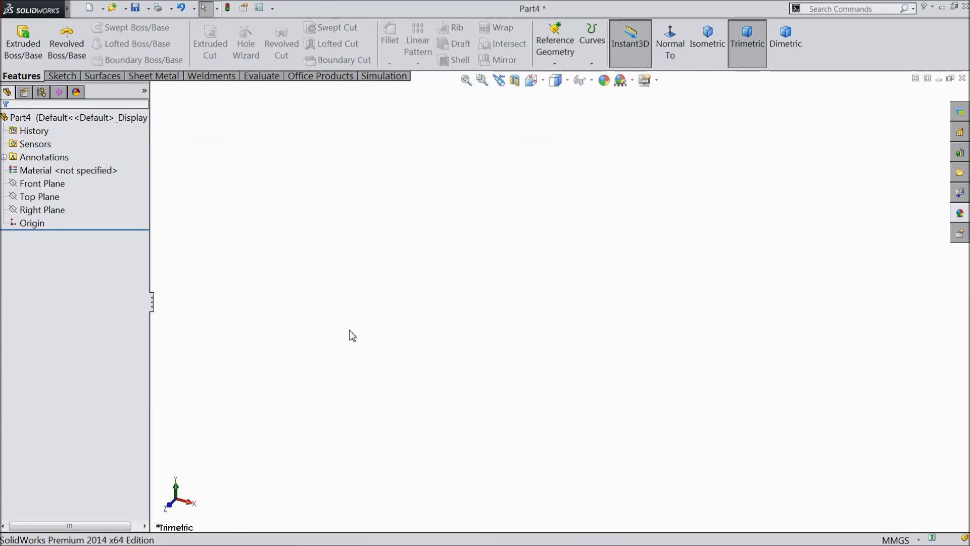
Step: Set the new part's document units to IPS (inch, pound, second)
click(43, 184)
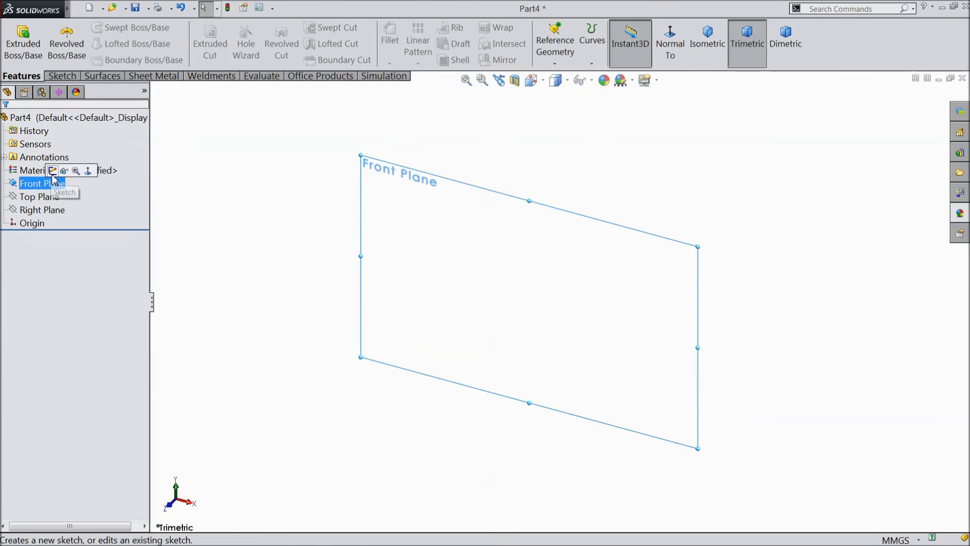
click(901, 540)
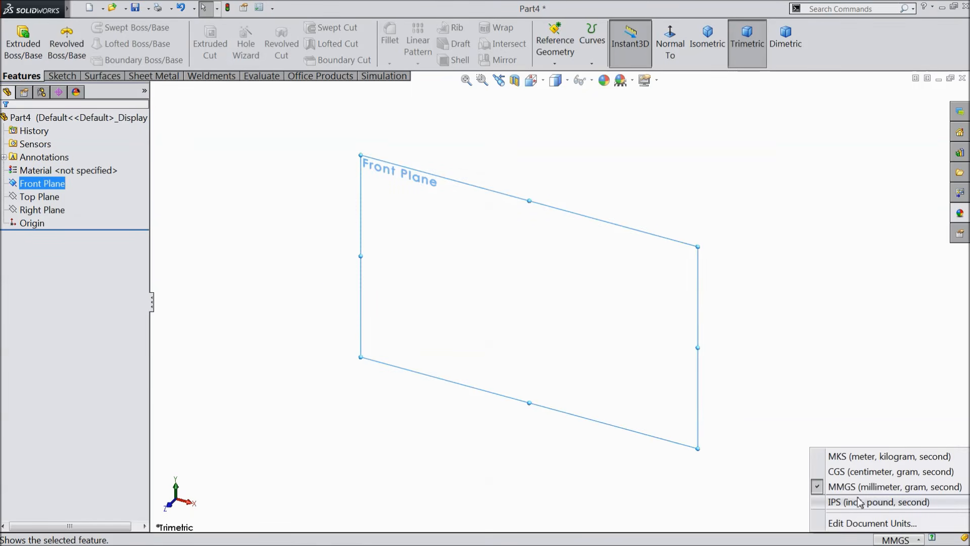
click(849, 506)
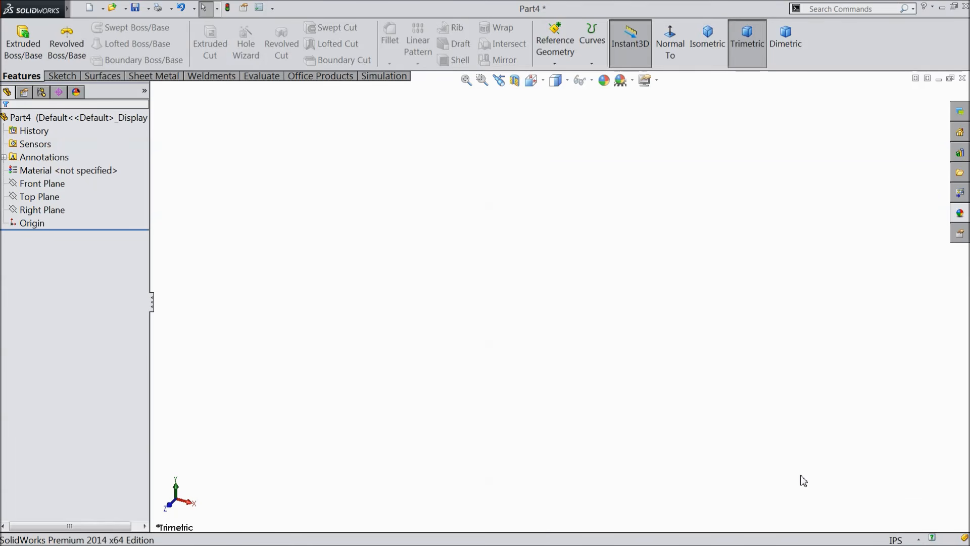
Step: Start a sketch on the Front Plane and draw a vertical centerline about 3.26 in long down to the origin
click(42, 183)
click(71, 170)
click(62, 77)
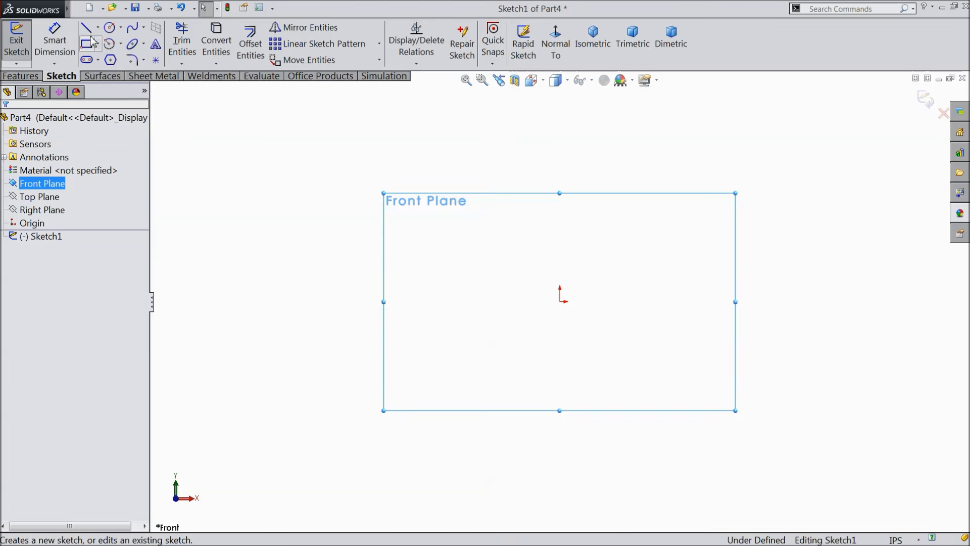
click(97, 27)
click(111, 60)
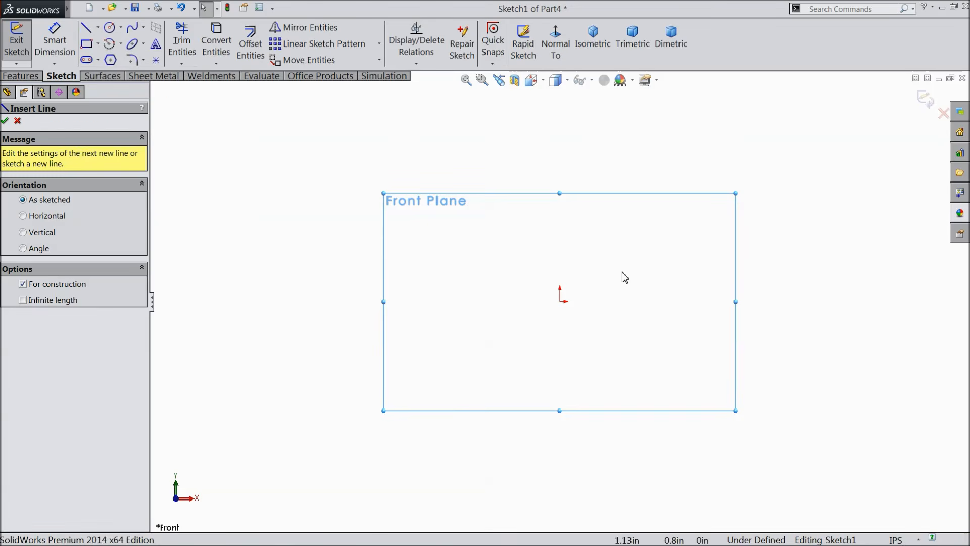
click(559, 134)
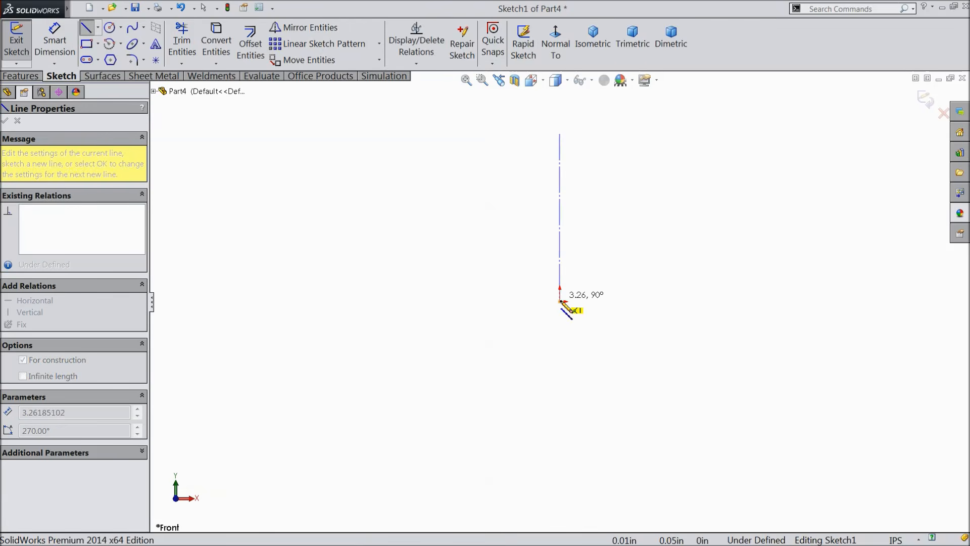
click(560, 301)
right_click(597, 265)
click(635, 101)
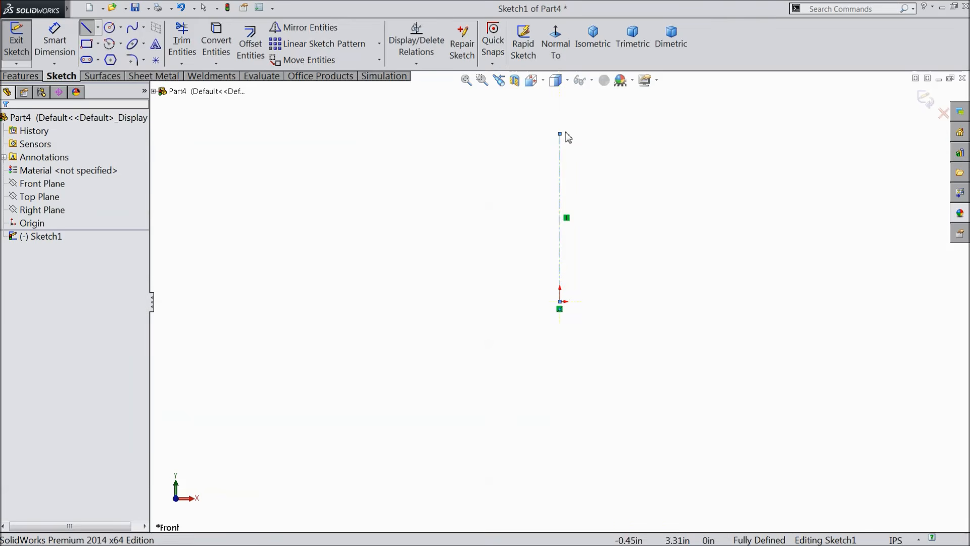
Step: Draw a stepped chain of three lines about 1 in right of the centerline: about 2.26 in up, across to the right, and up again
click(87, 27)
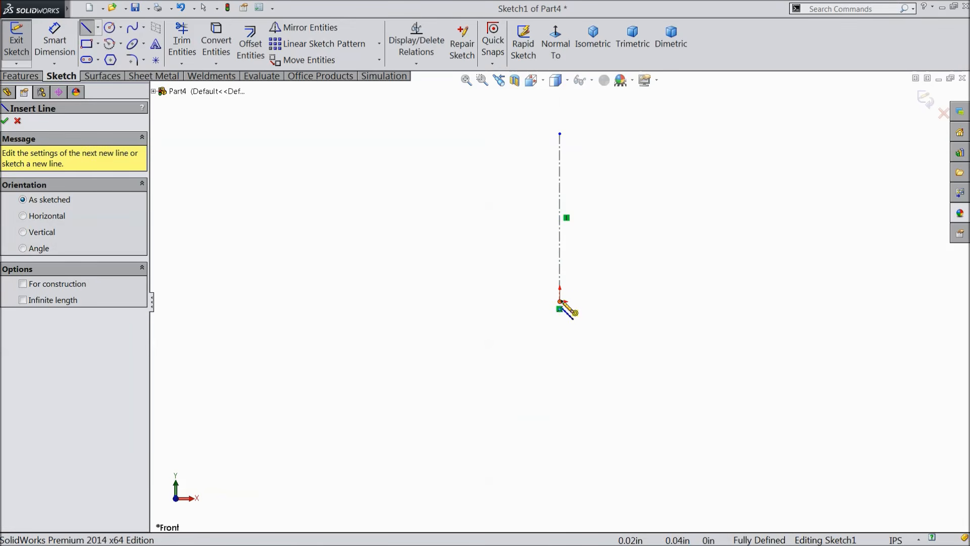
click(611, 302)
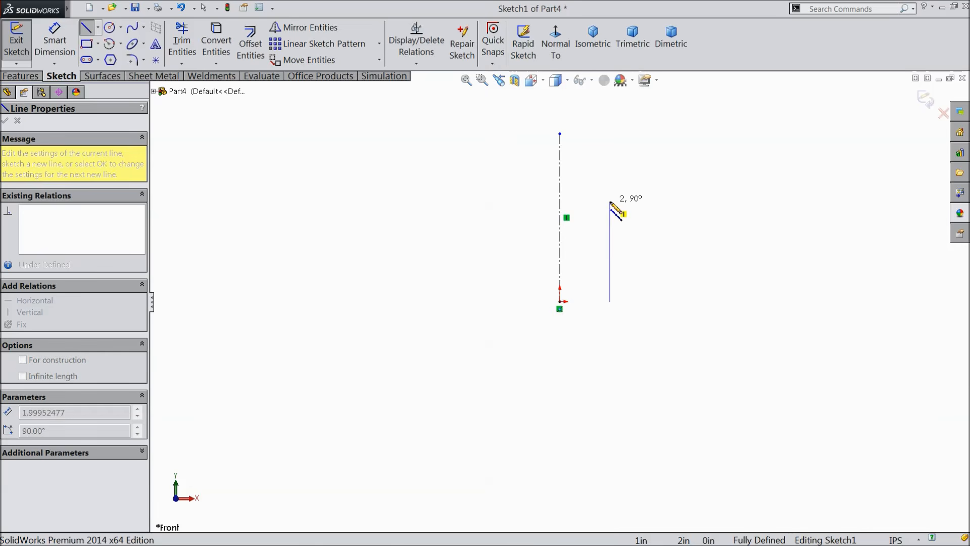
click(610, 188)
click(663, 188)
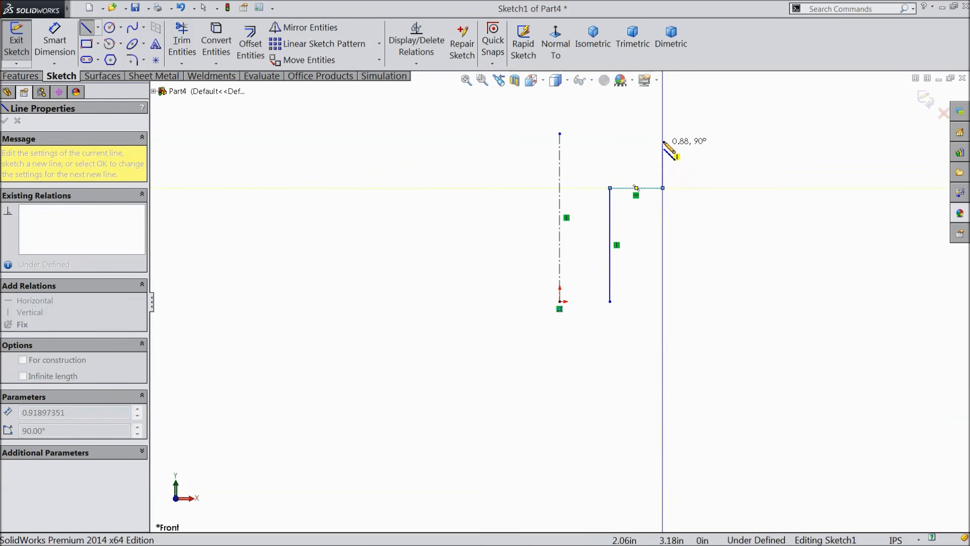
click(664, 134)
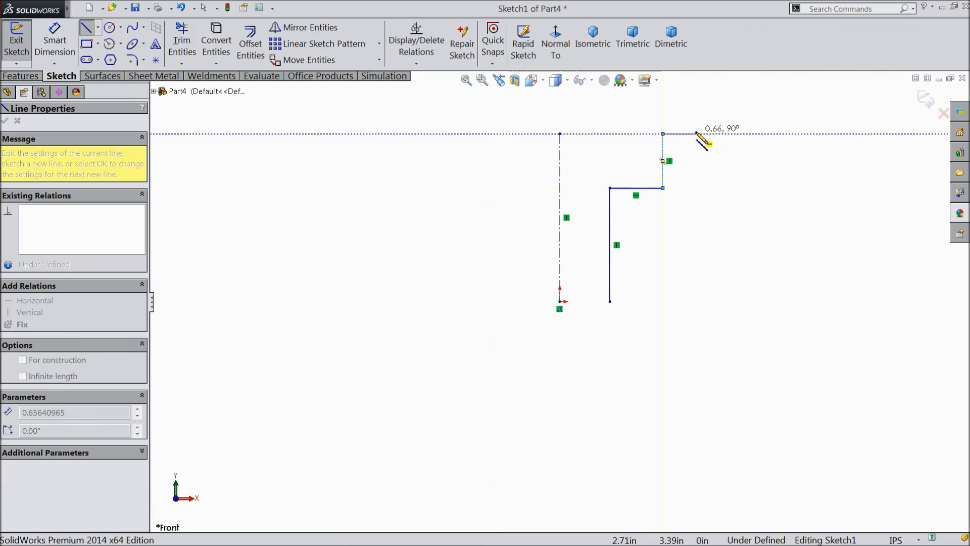
right_click(682, 135)
click(717, 101)
Step: Dimension the lower vertical line of the stepped profile to 1.5 in
scroll(748, 198, up, 1)
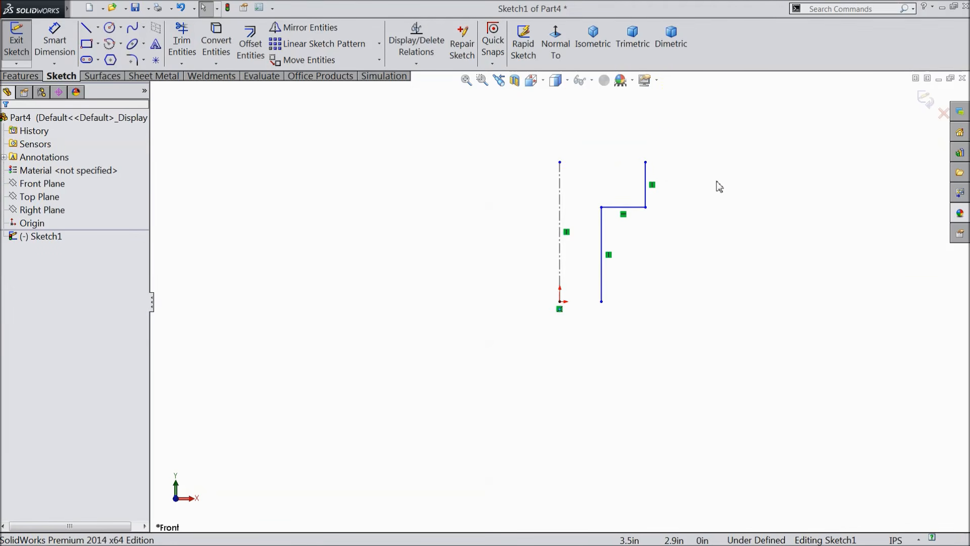
scroll(702, 151, down, 2)
click(54, 40)
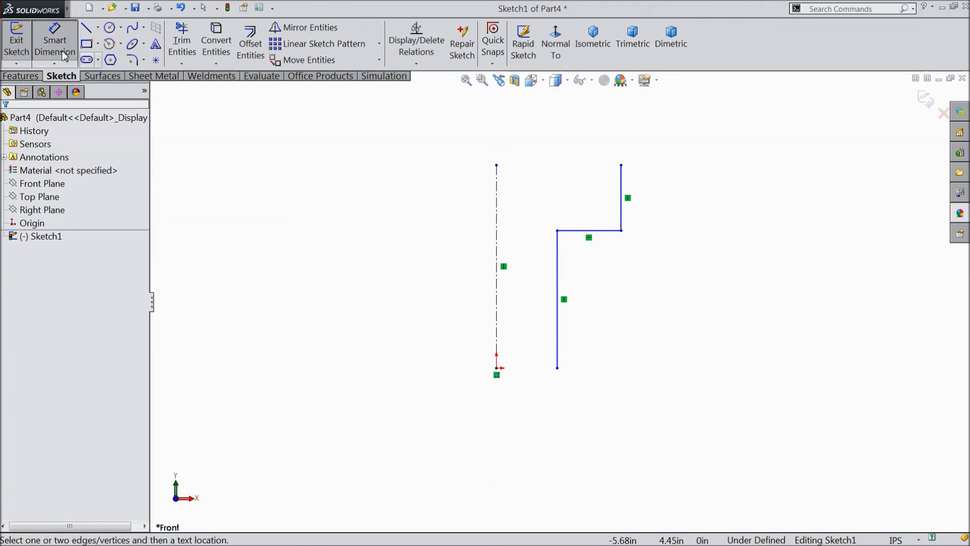
click(569, 335)
click(685, 314)
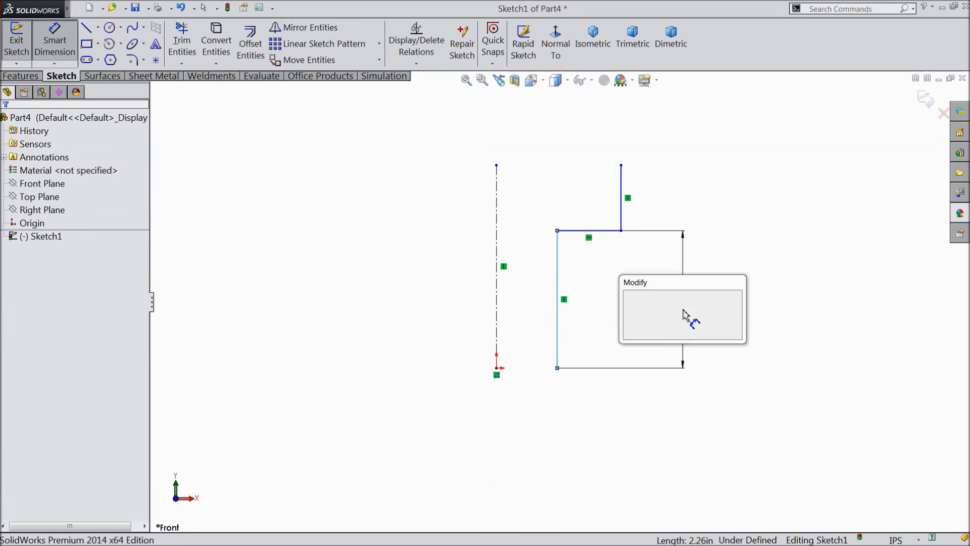
text(1.5)
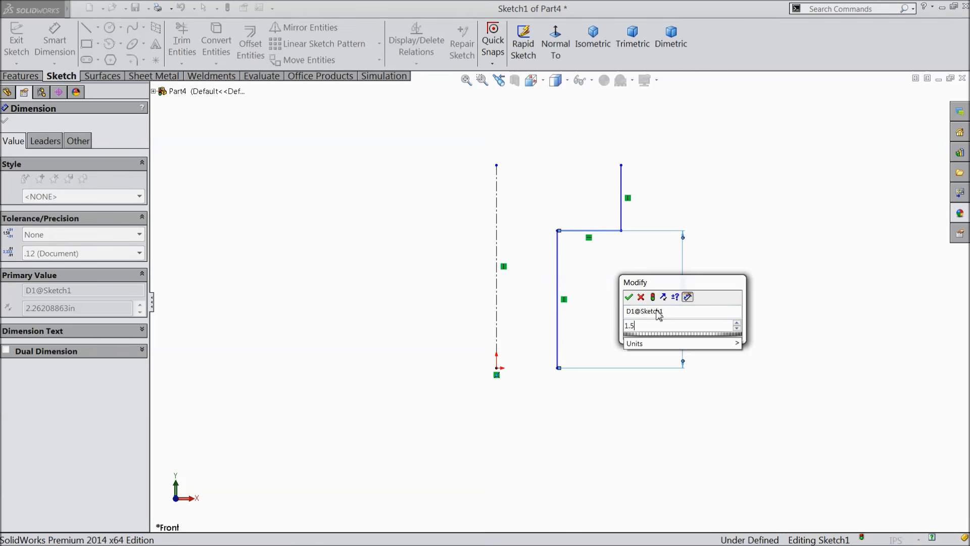
click(629, 297)
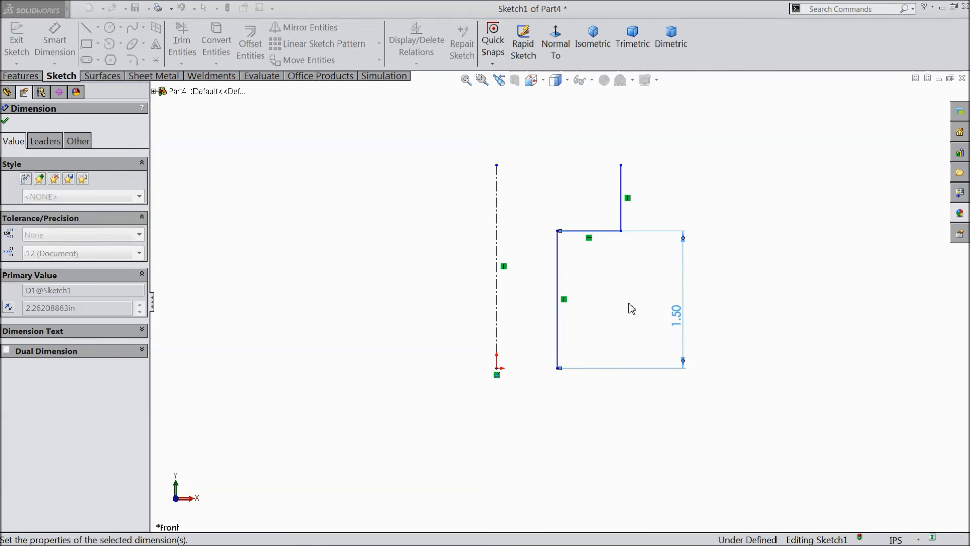
Step: Dimension the horizontal step line to 0.875 in
click(600, 230)
click(597, 279)
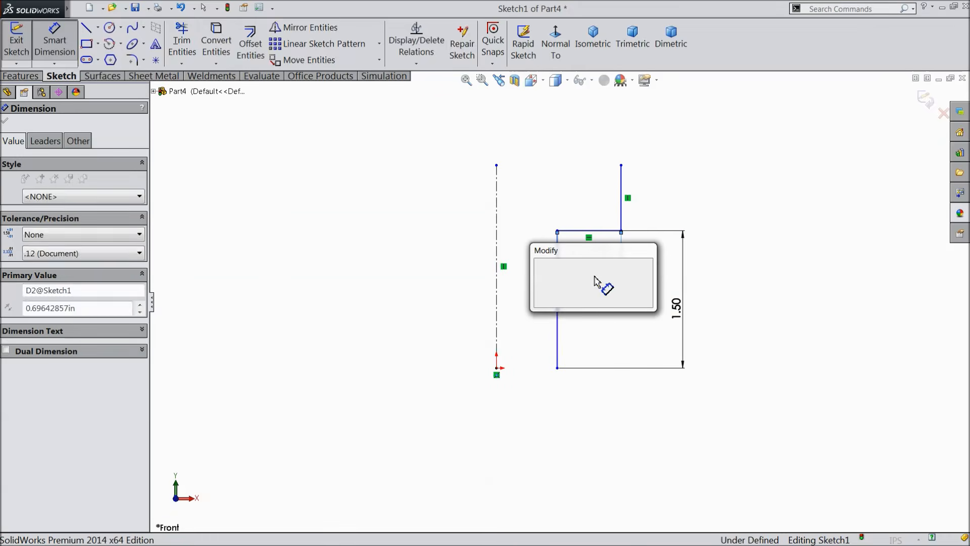
text(0.)
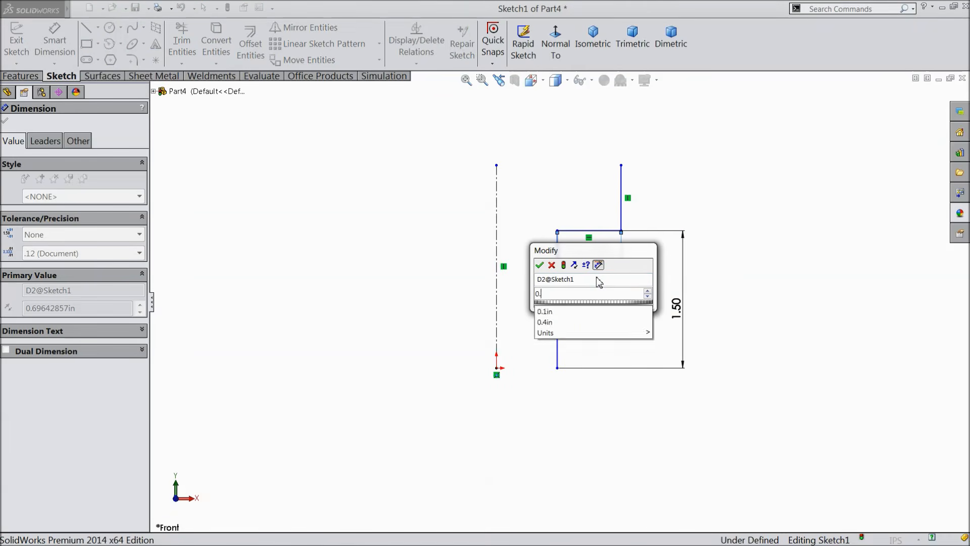
text(875)
click(540, 265)
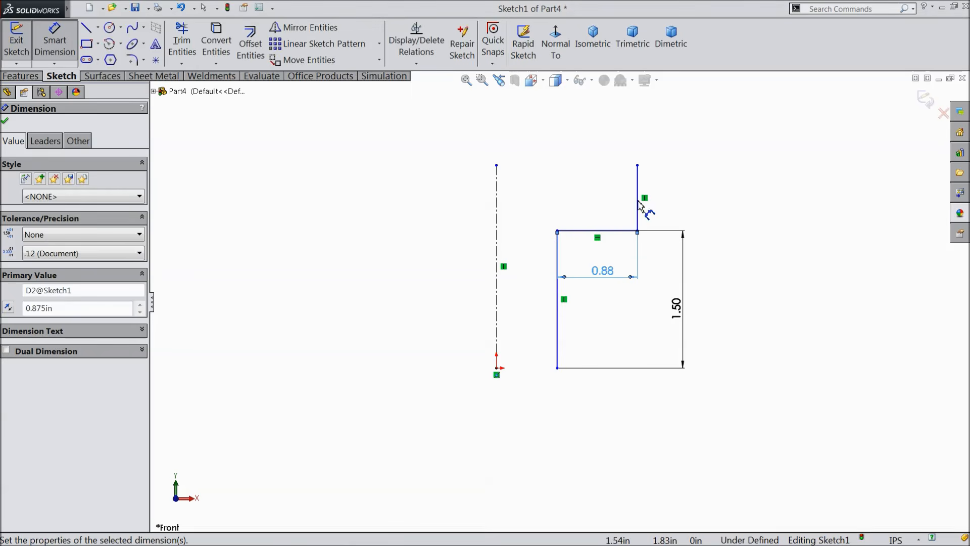
Step: Dimension the upper vertical line of the stepped profile to 0.75 in
click(639, 202)
click(688, 199)
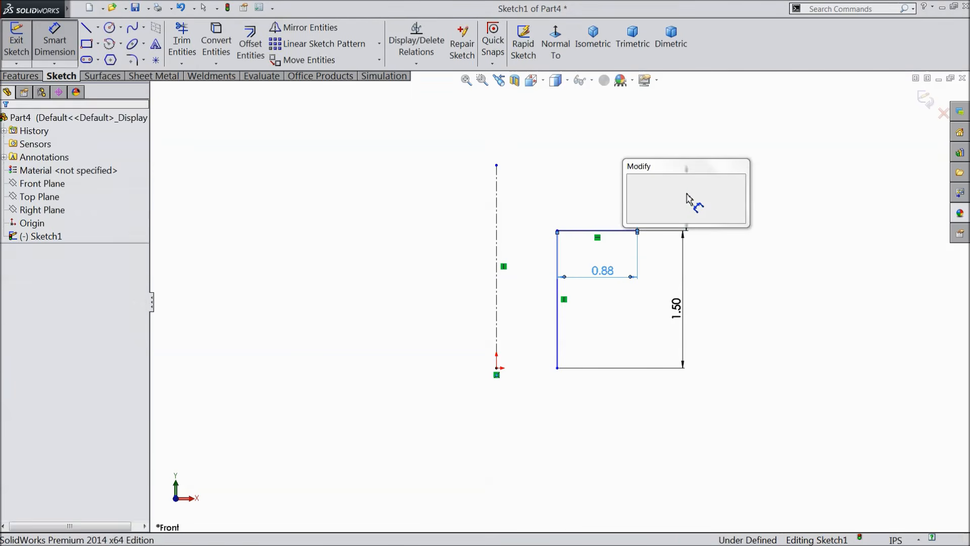
text(0.75)
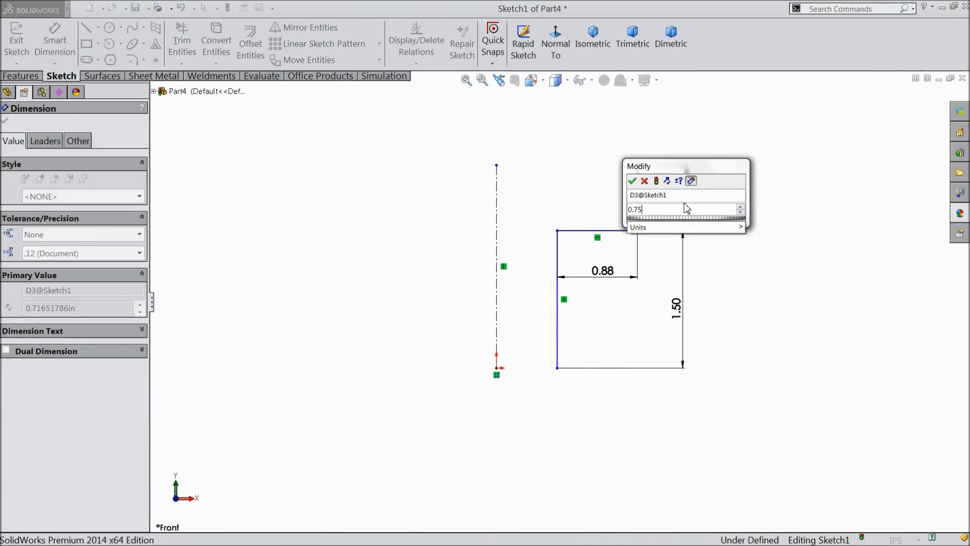
click(631, 182)
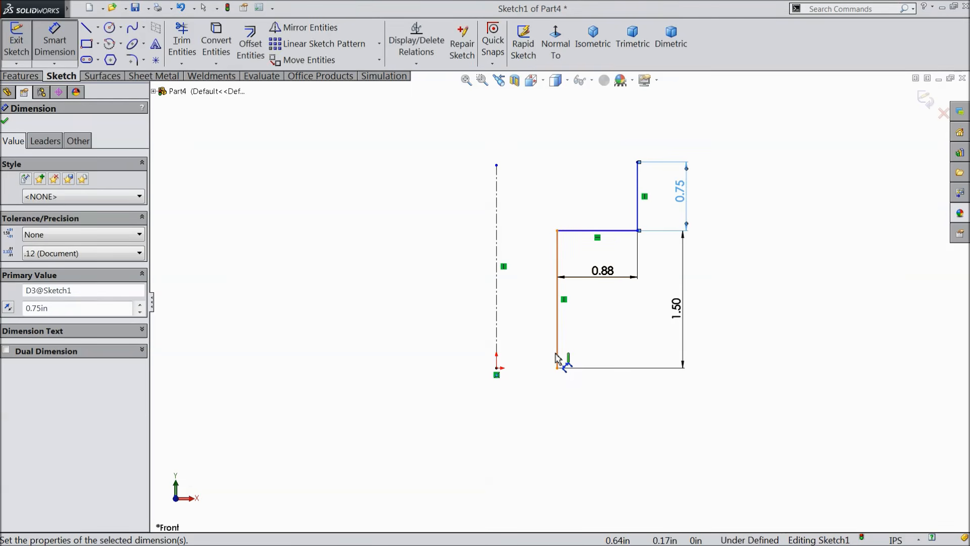
Step: Mirror the three stepped profile lines about the vertical centerline, keeping the originals
click(303, 27)
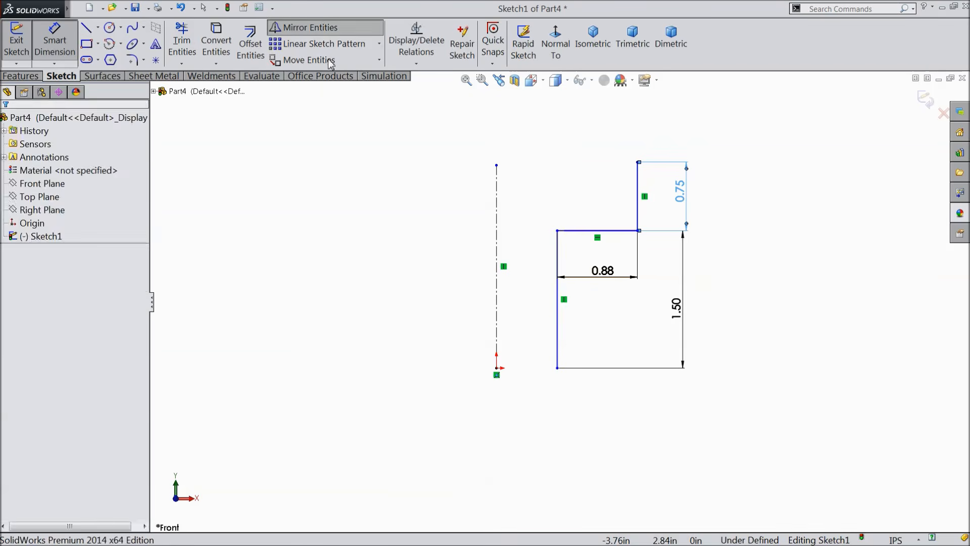
mouse_move(704, 118)
mouse_down()
mouse_move(577, 362)
mouse_move(551, 389)
mouse_up()
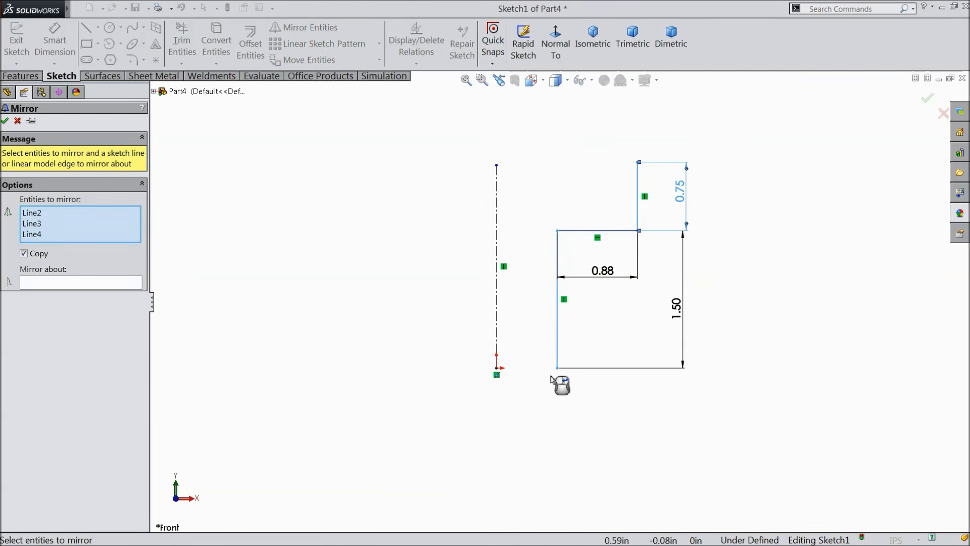
click(75, 284)
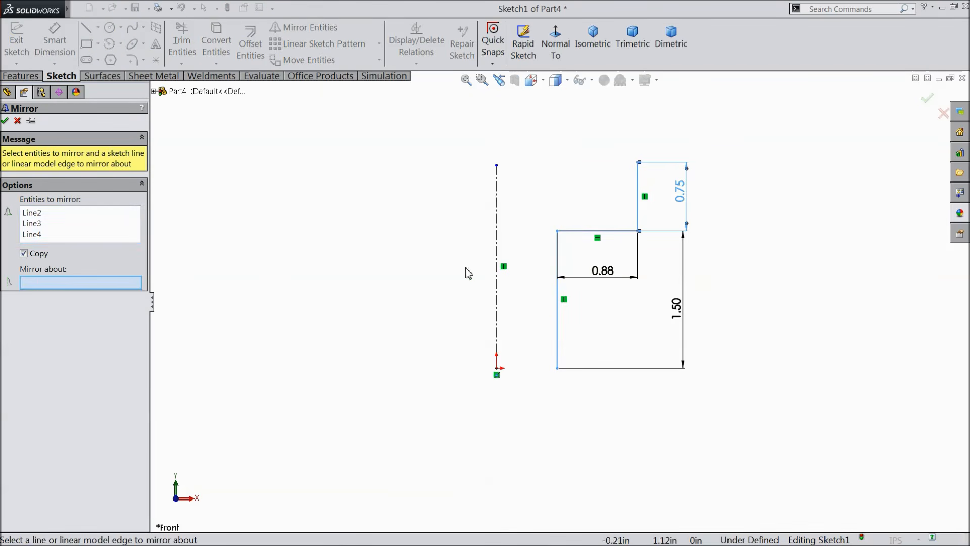
click(498, 269)
click(6, 120)
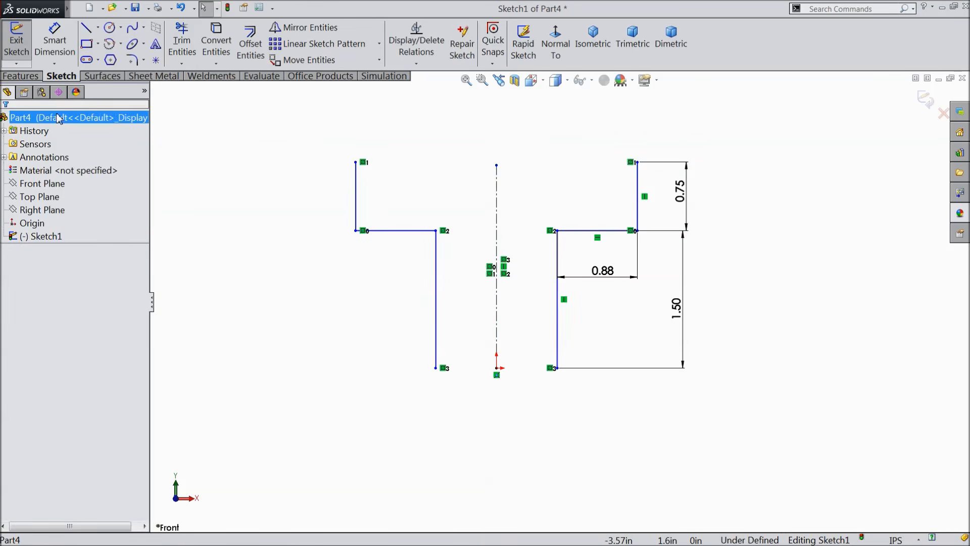
Step: Close the T-shaped profile with horizontal lines joining the two top endpoints and the two bottom endpoints
click(86, 27)
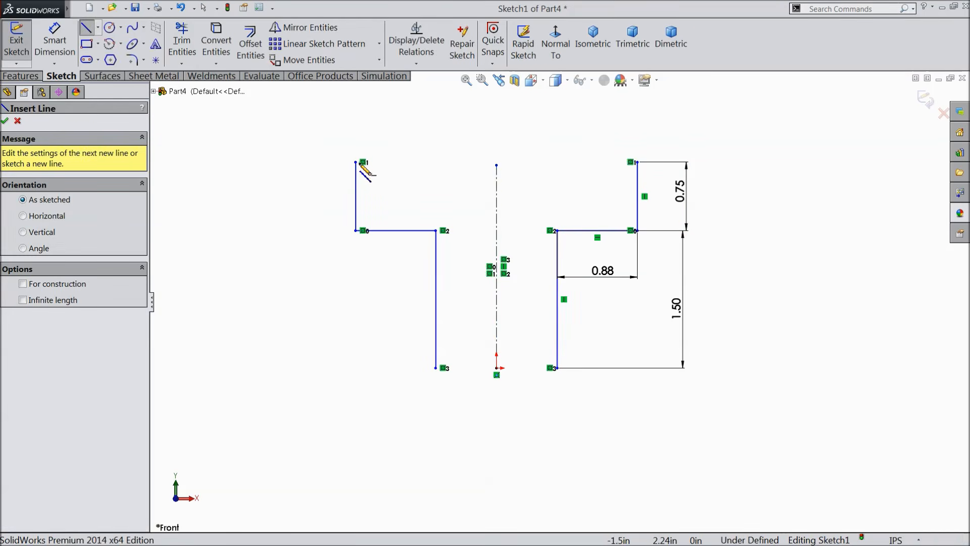
drag(356, 162, 637, 162)
drag(557, 369, 435, 368)
right_click(335, 328)
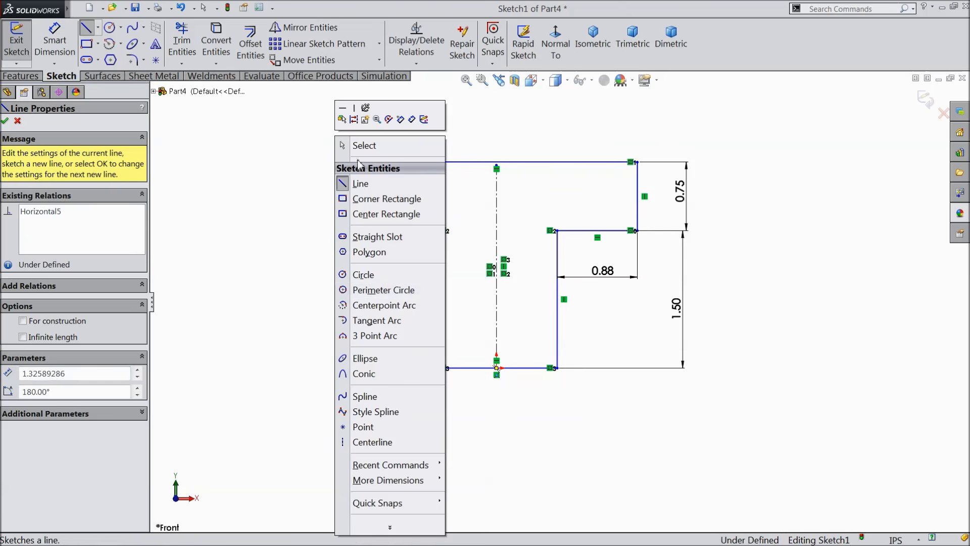
click(363, 145)
Step: Dimension the bottom line of the T-shaped profile to 0.996 in
click(60, 50)
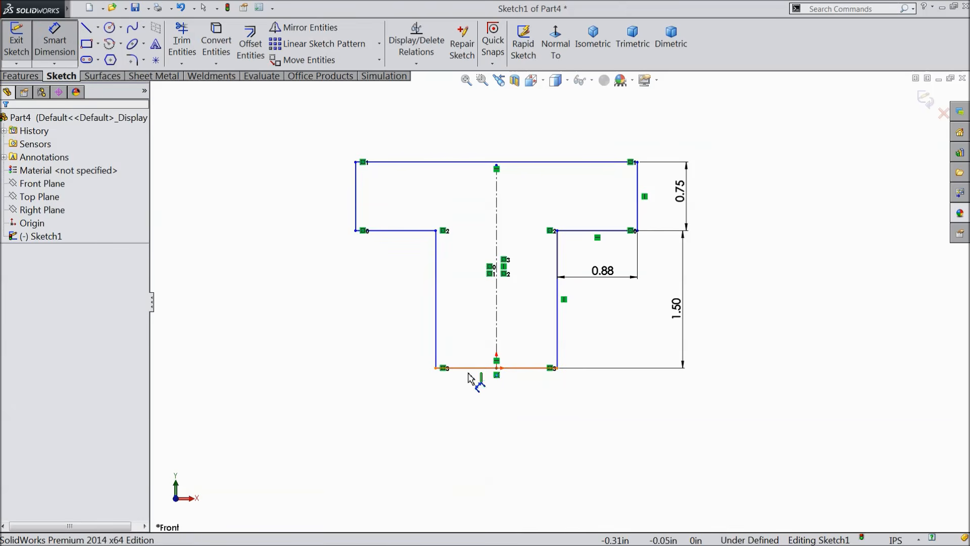
click(493, 370)
click(497, 428)
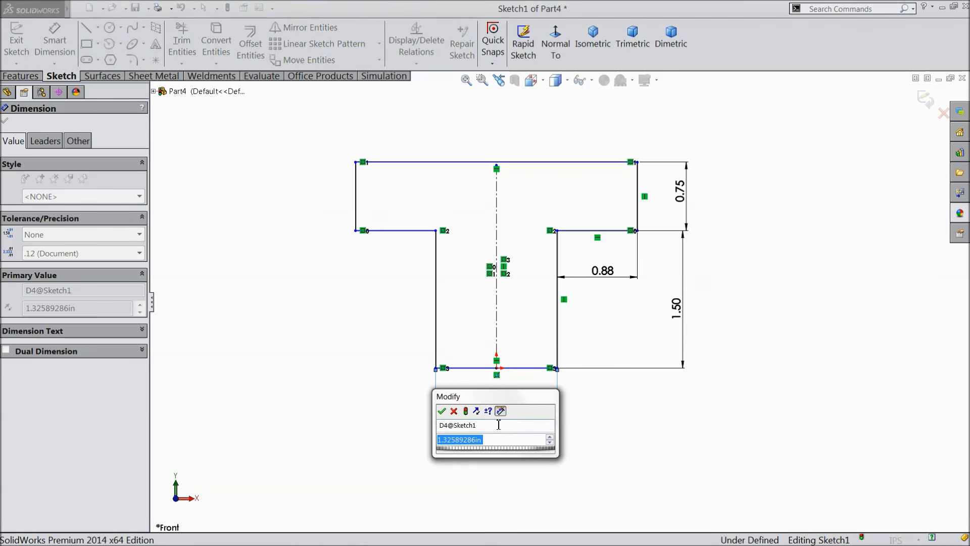
text(0.9)
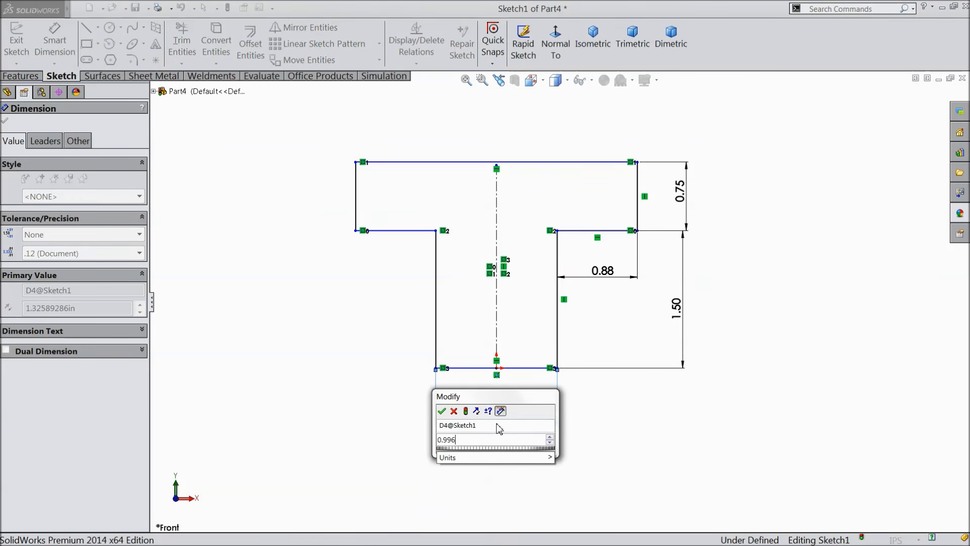
text(96)
click(442, 410)
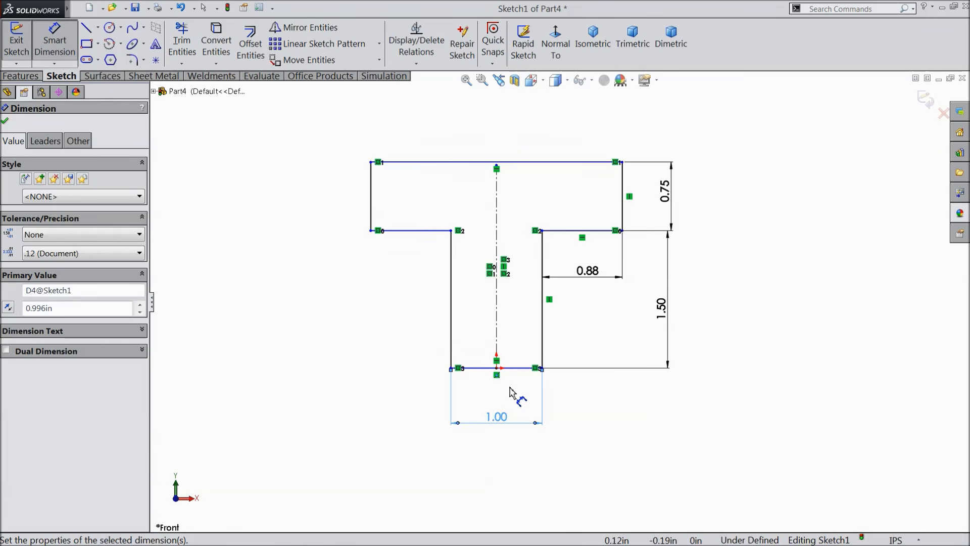
click(5, 122)
Step: Add an Equal relation between the two horizontal step lines on either side of the T's stem
click(581, 231)
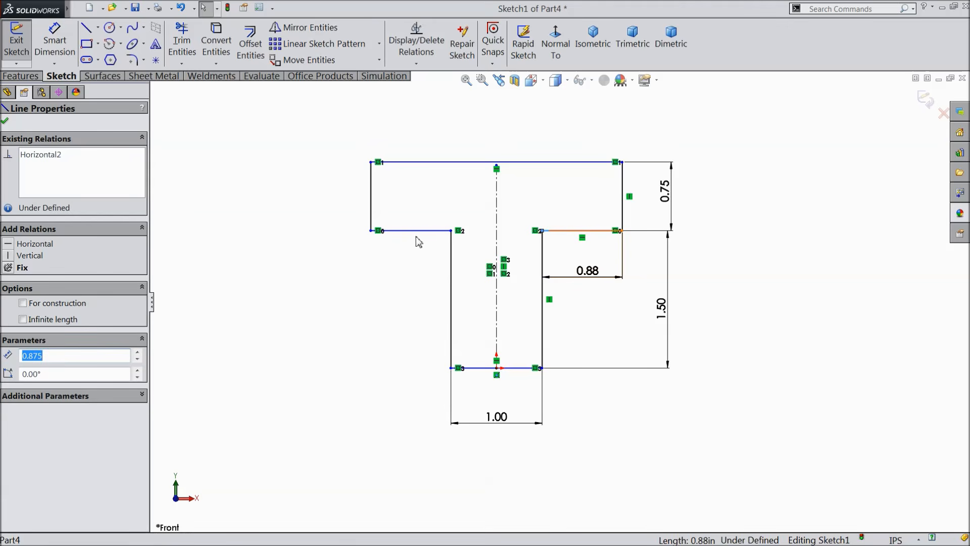
ctrl+click(422, 231)
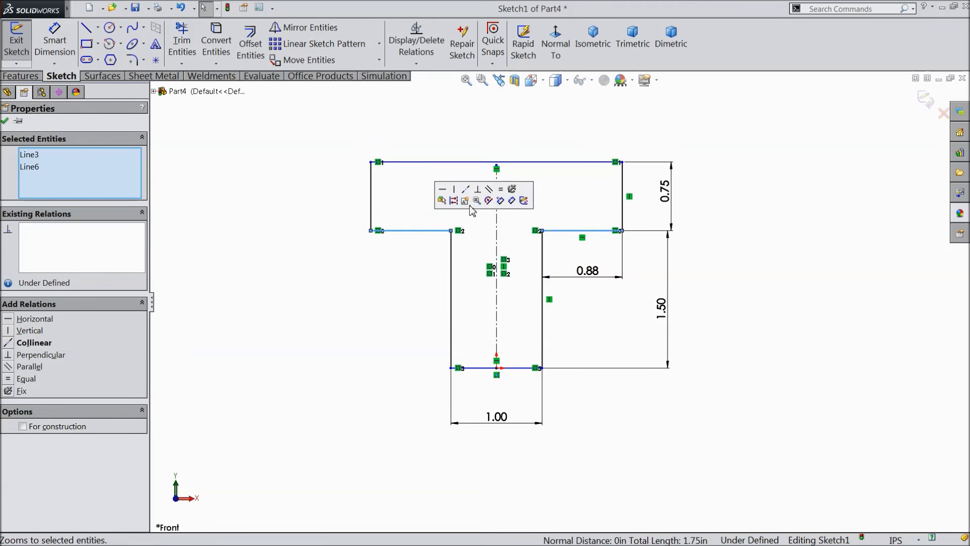
click(501, 190)
click(349, 283)
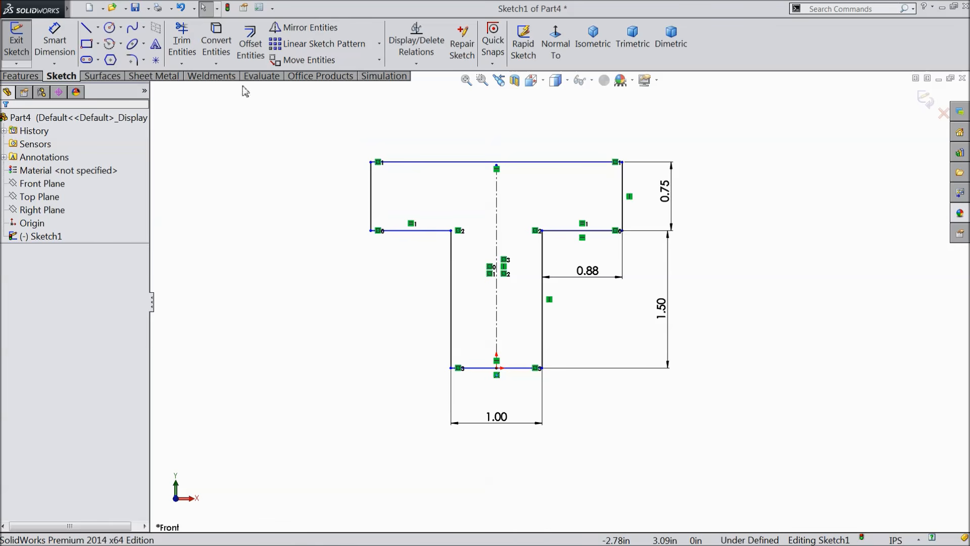
Step: Add a driven reference dimension to the top line of the T-shaped profile
click(55, 41)
click(466, 161)
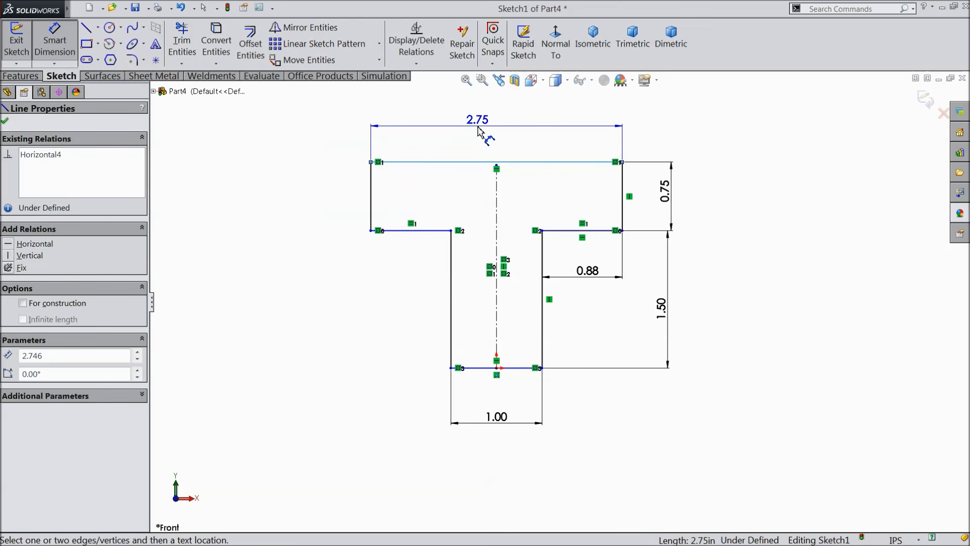
click(478, 133)
click(532, 166)
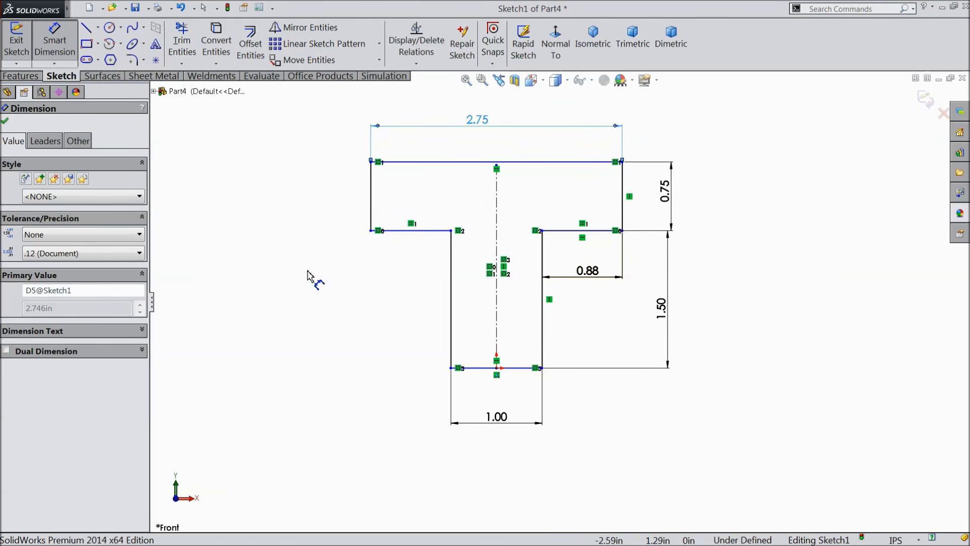
click(4, 121)
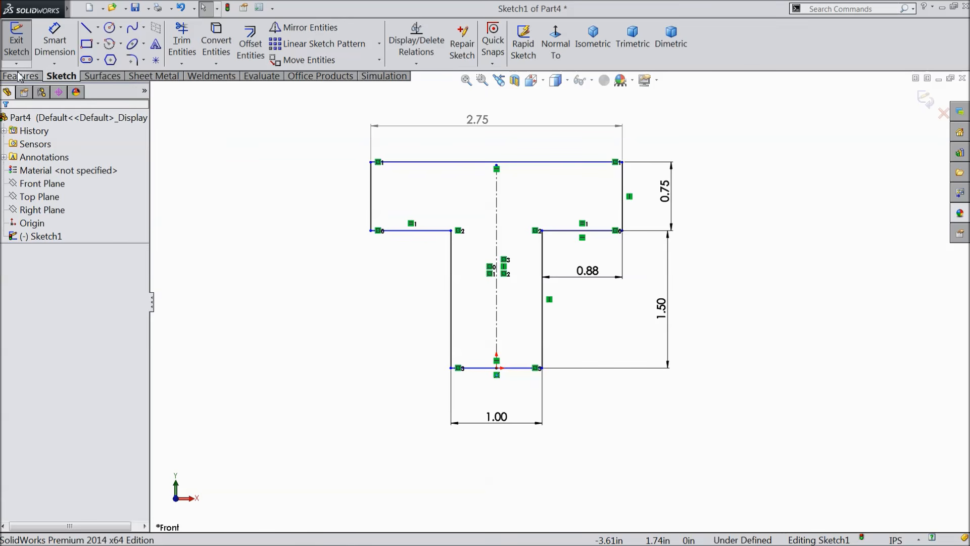
Step: Extrude the T-shaped profile 2.562 in as a blind boss in the reversed direction
click(21, 77)
click(23, 43)
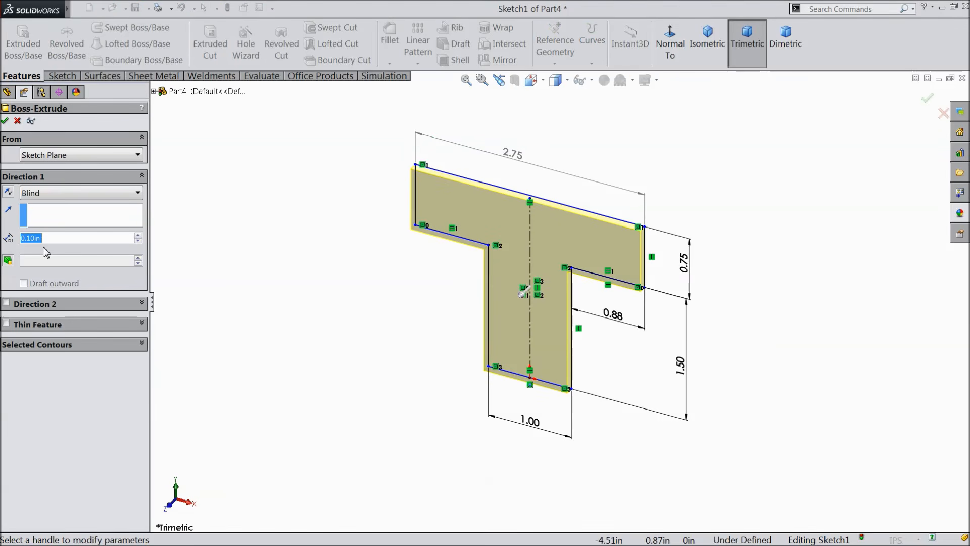
text(2.562)
click(306, 264)
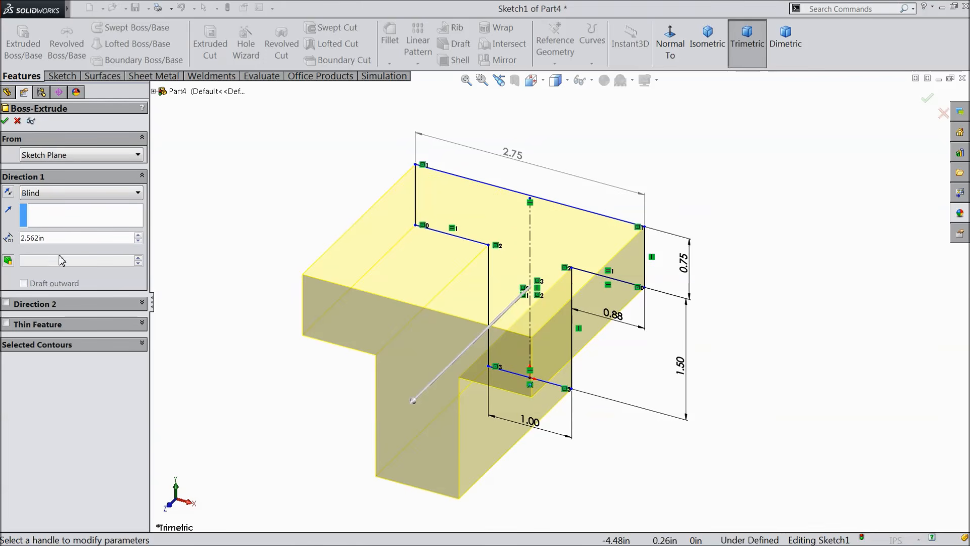
click(7, 192)
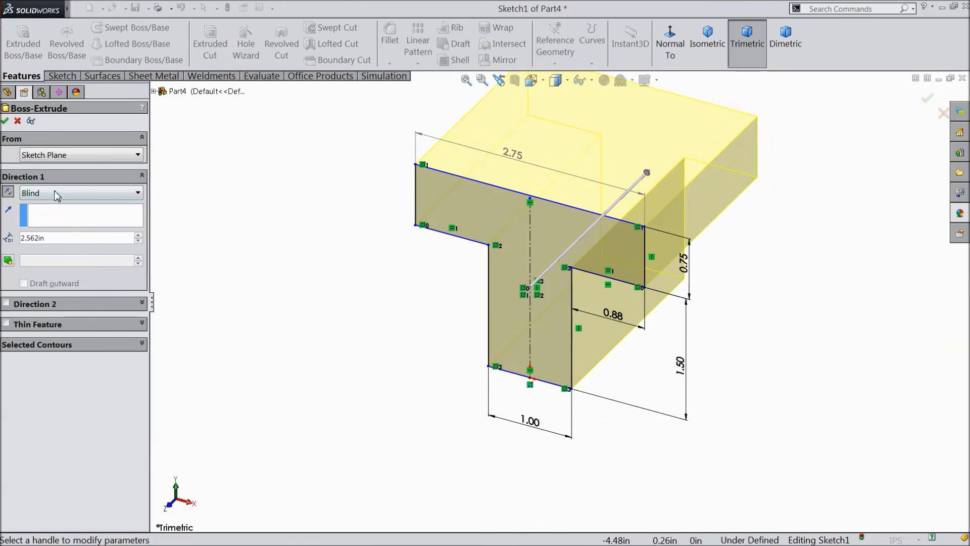
click(6, 121)
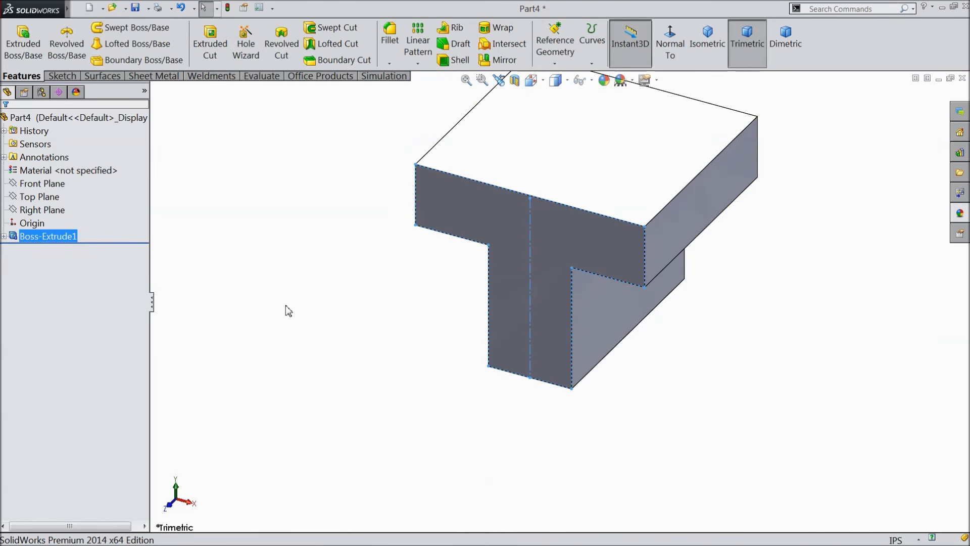
key(z)
key(z)
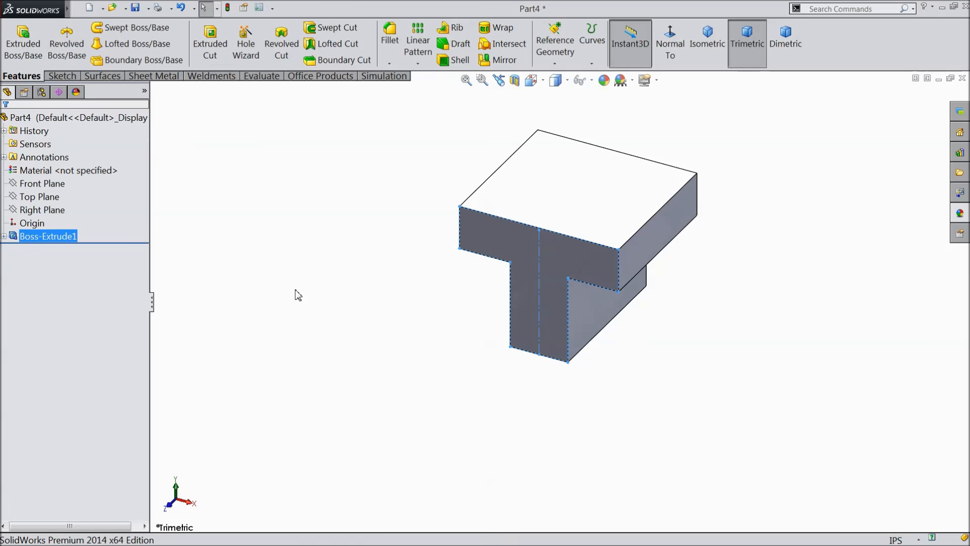
click(298, 295)
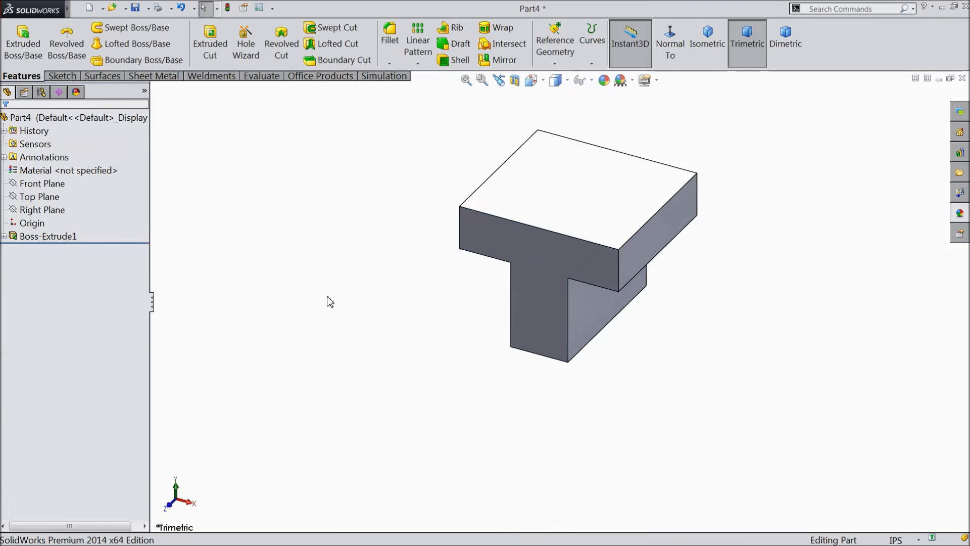
Step: Start a sketch on the outer side face of the T's crossbar
mouse_move(329, 302)
middle_down()
mouse_move(340, 290)
mouse_move(327, 288)
mouse_move(439, 303)
middle_up()
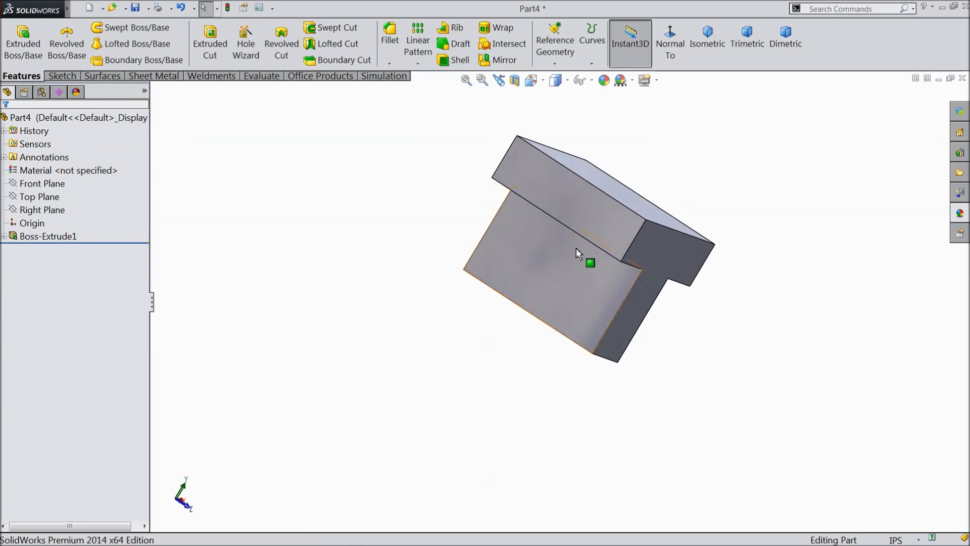
click(597, 211)
click(638, 180)
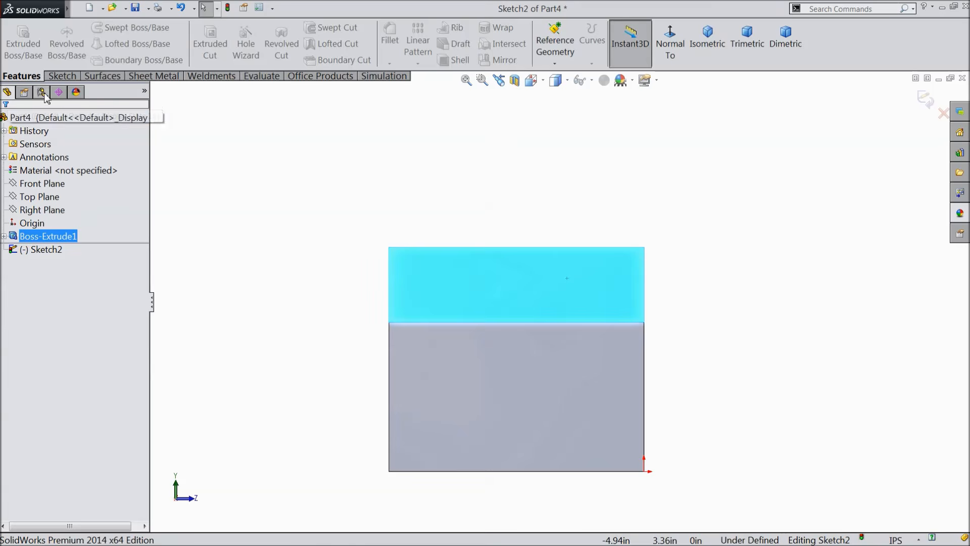
click(62, 75)
Step: Sketch three connected lines: one along the block's top edge, one about 1.01 in vertically upward, and a short horizontal one back toward the front
click(87, 28)
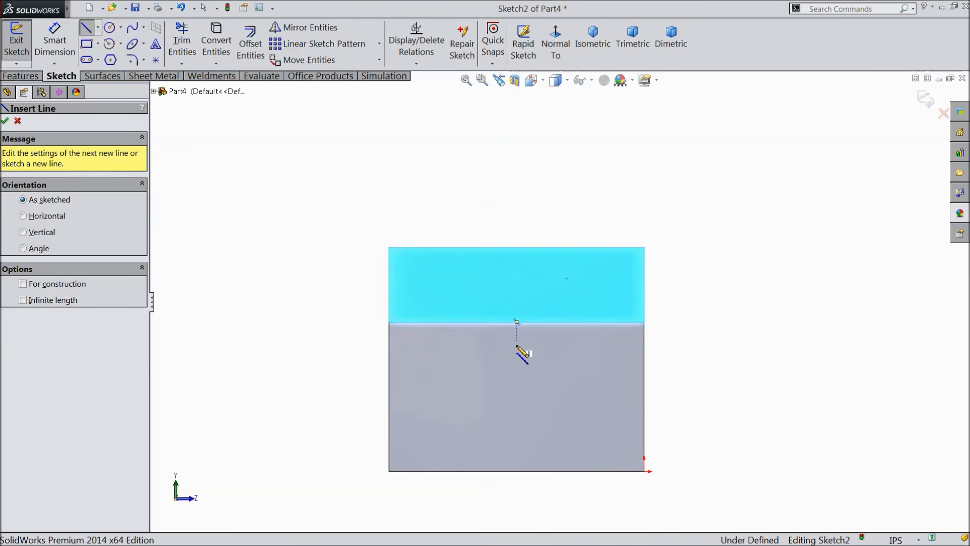
click(603, 249)
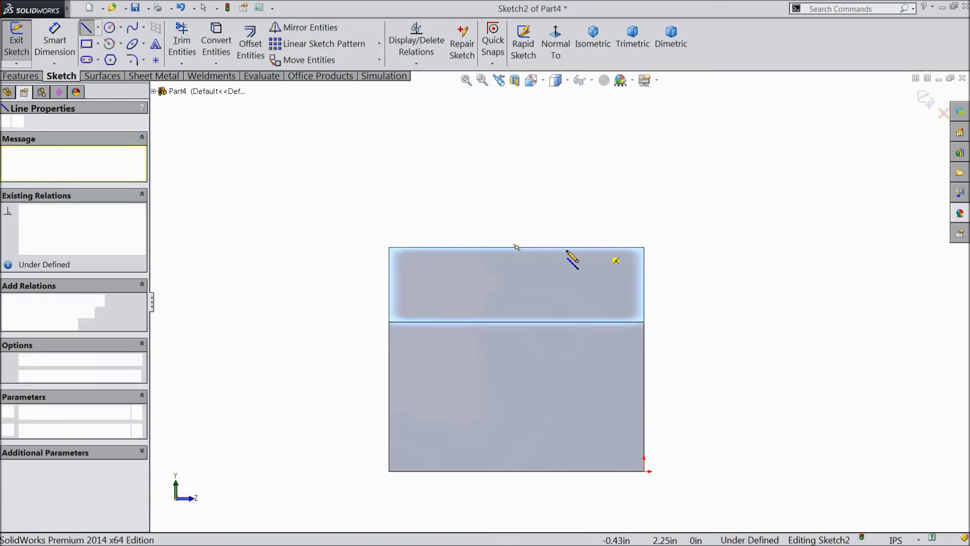
click(526, 247)
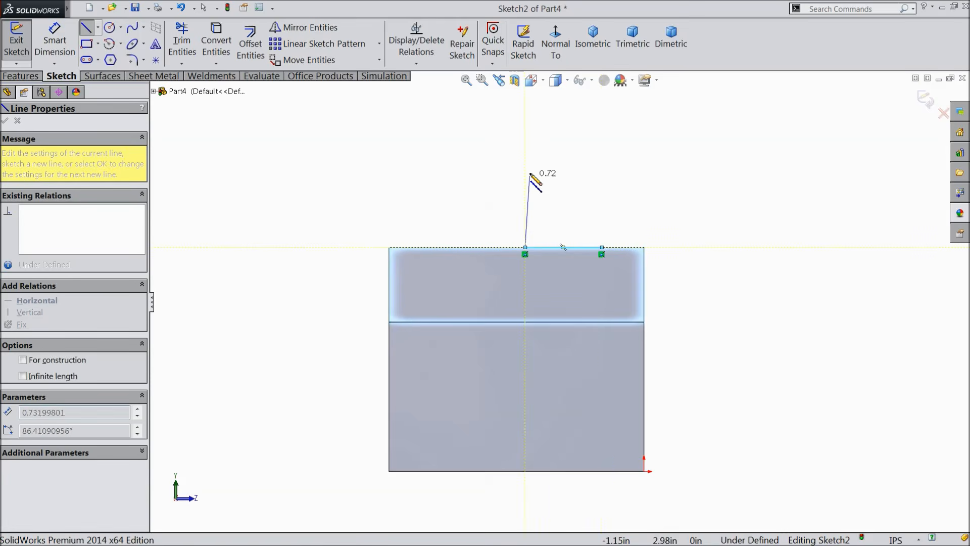
click(526, 147)
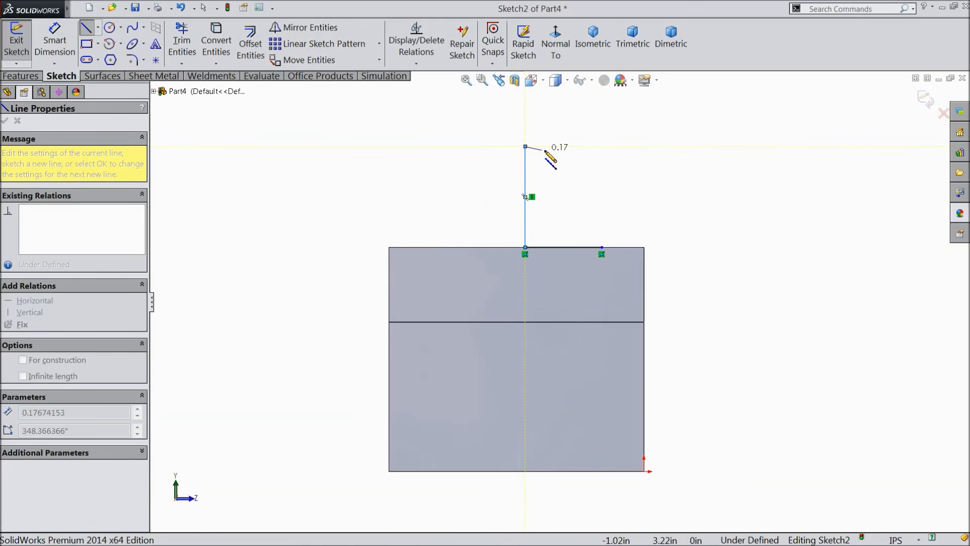
click(577, 147)
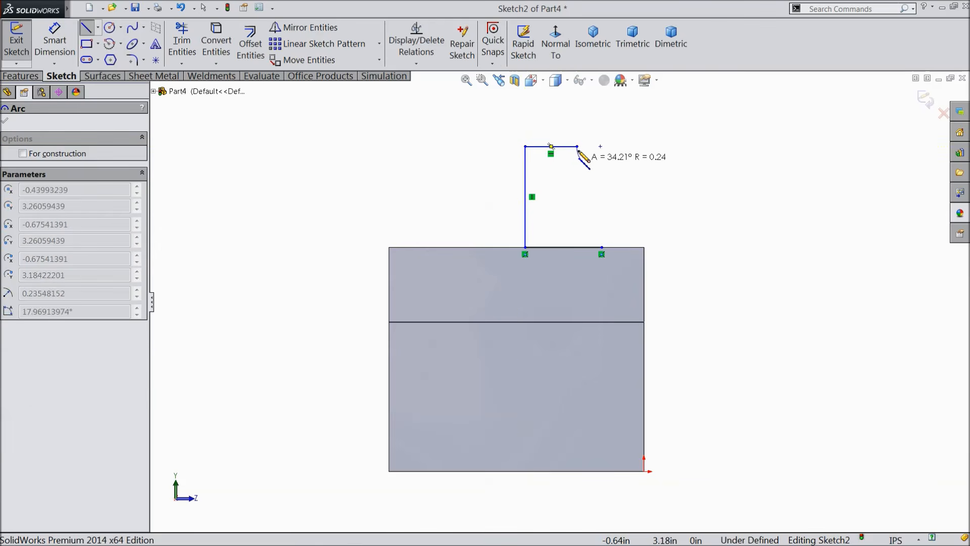
scroll(583, 158, down, 3)
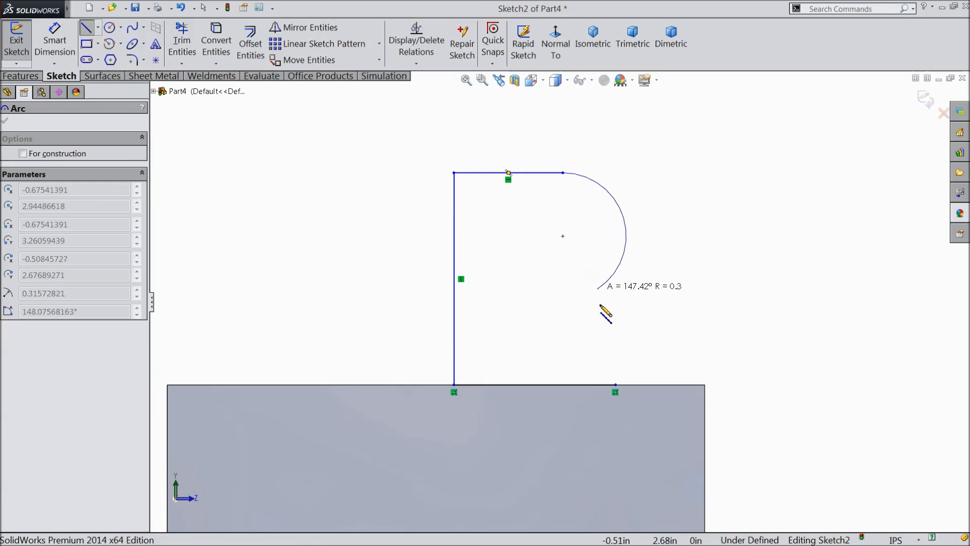
right_click(639, 326)
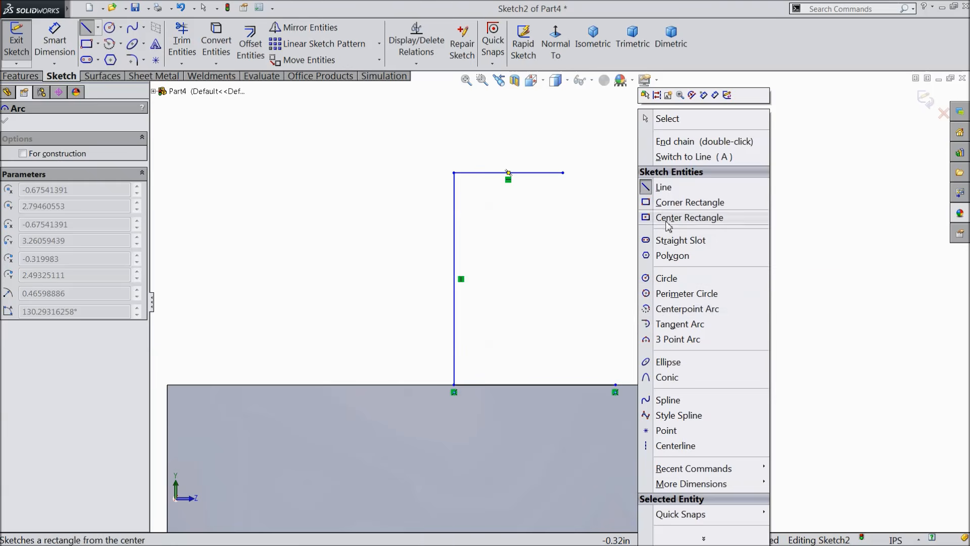
click(662, 121)
Step: Close the profile with a 3 Point Arc of about 2.71 in radius, bulging outward between the two open line ends
click(122, 44)
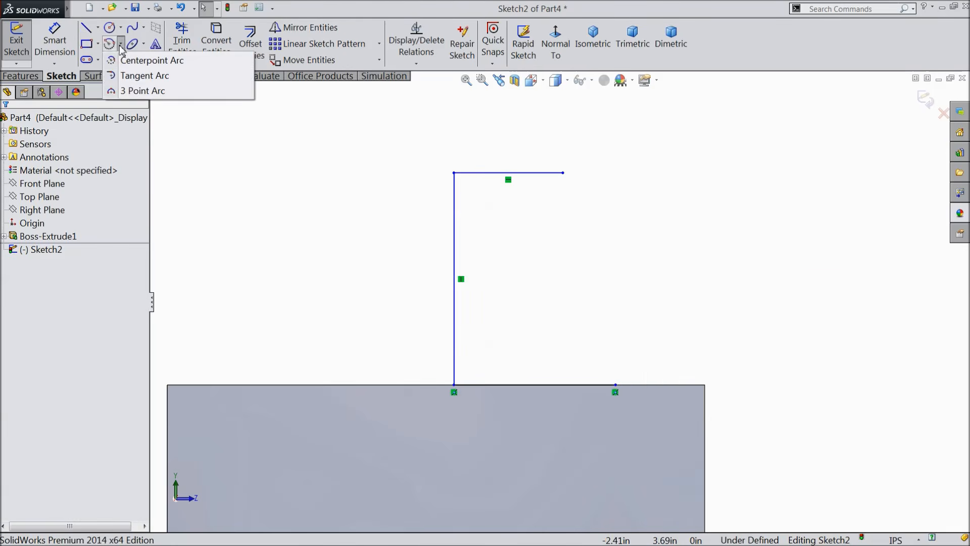
click(134, 91)
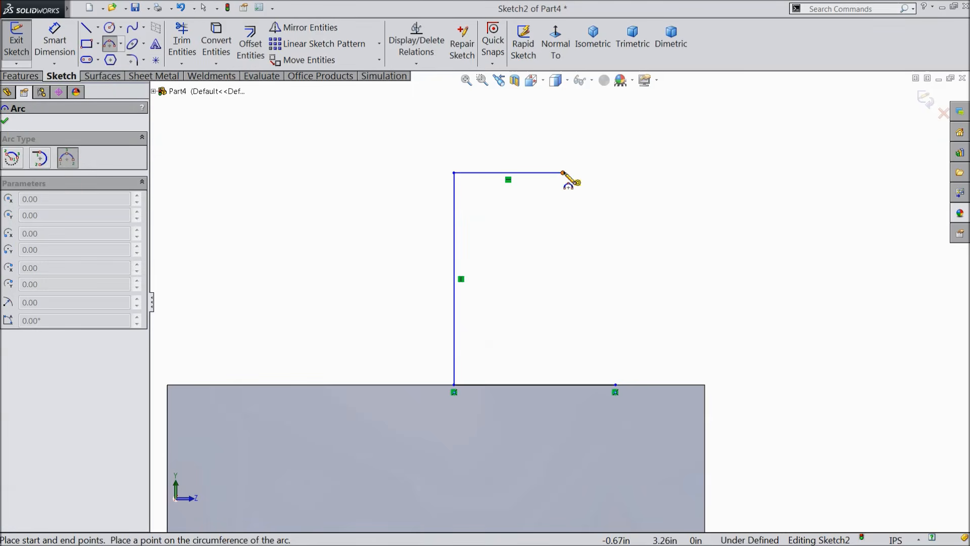
click(563, 172)
click(615, 384)
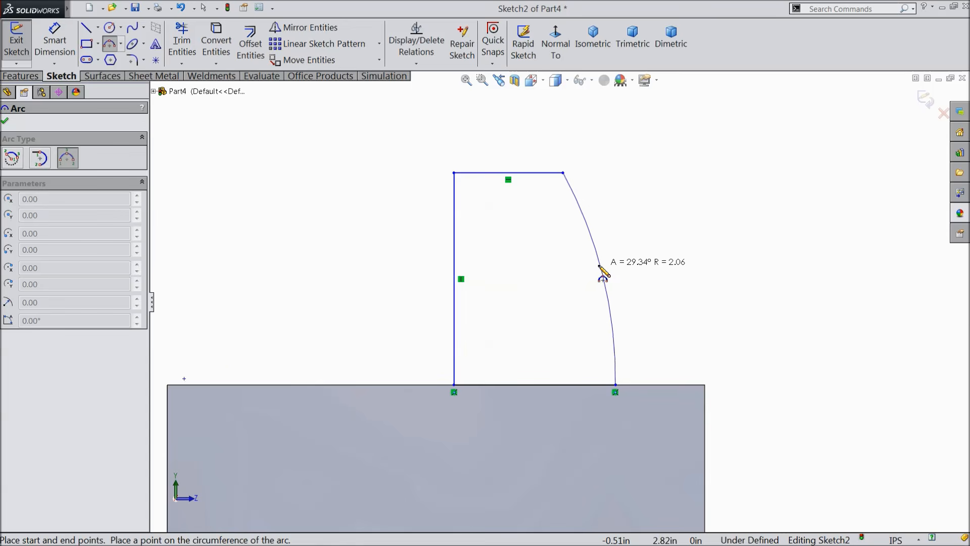
click(600, 269)
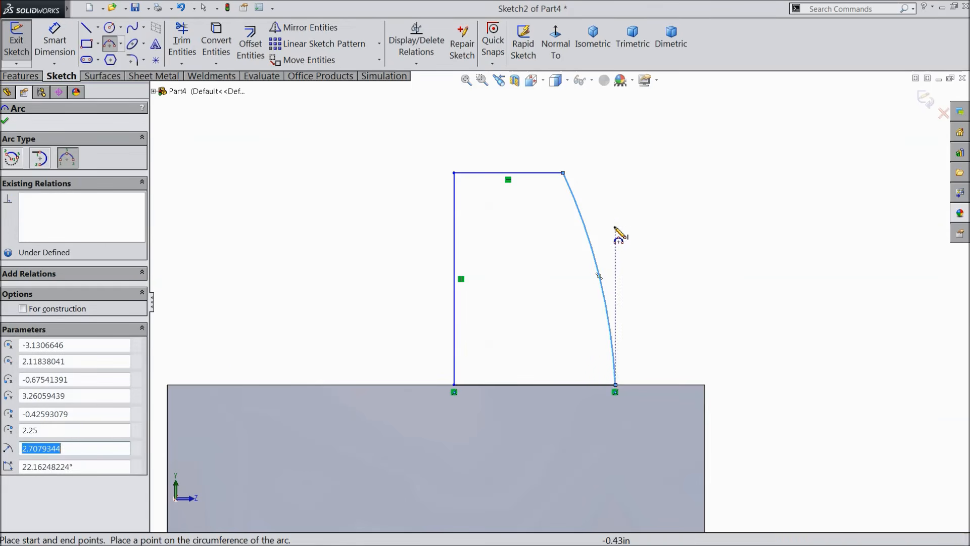
right_click(615, 229)
click(624, 127)
click(74, 58)
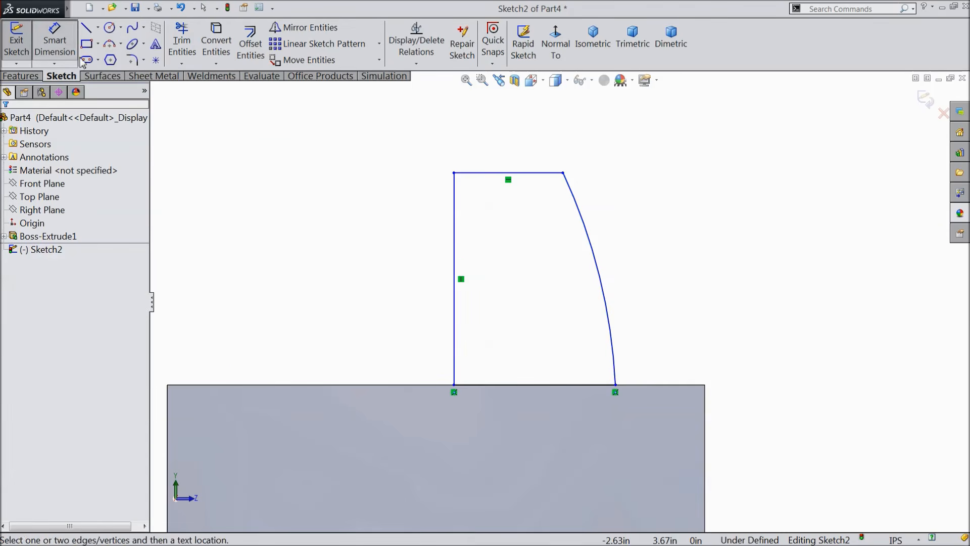
scroll(562, 367, up, 3)
scroll(556, 364, down, 3)
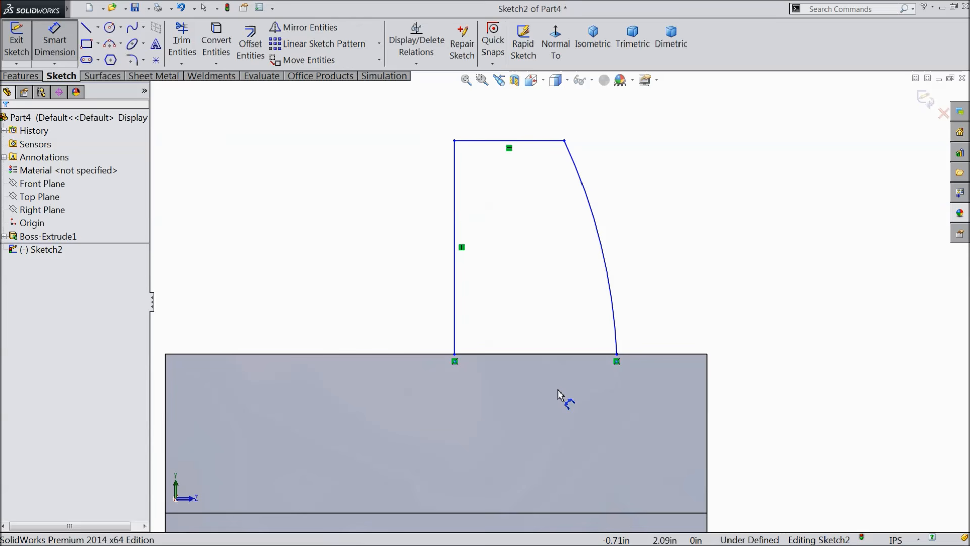
click(456, 324)
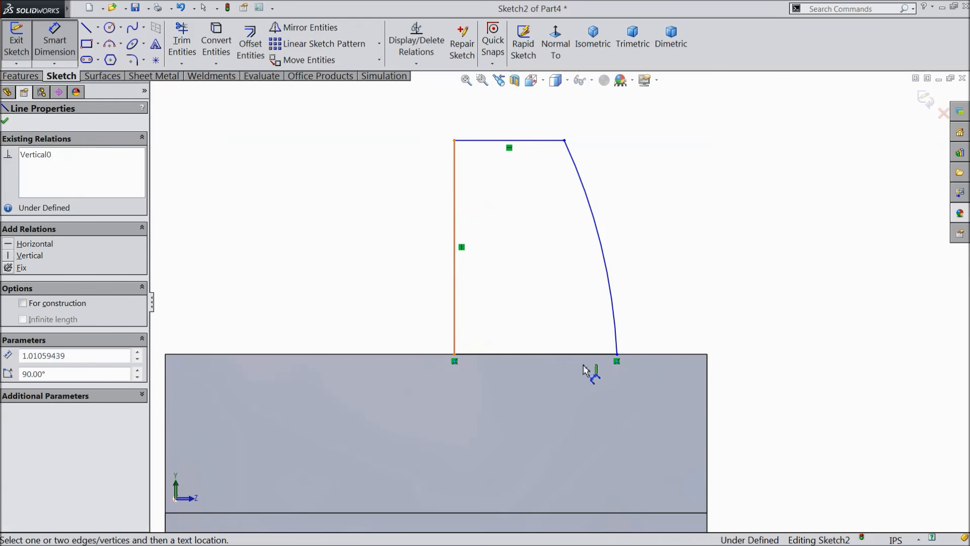
click(707, 403)
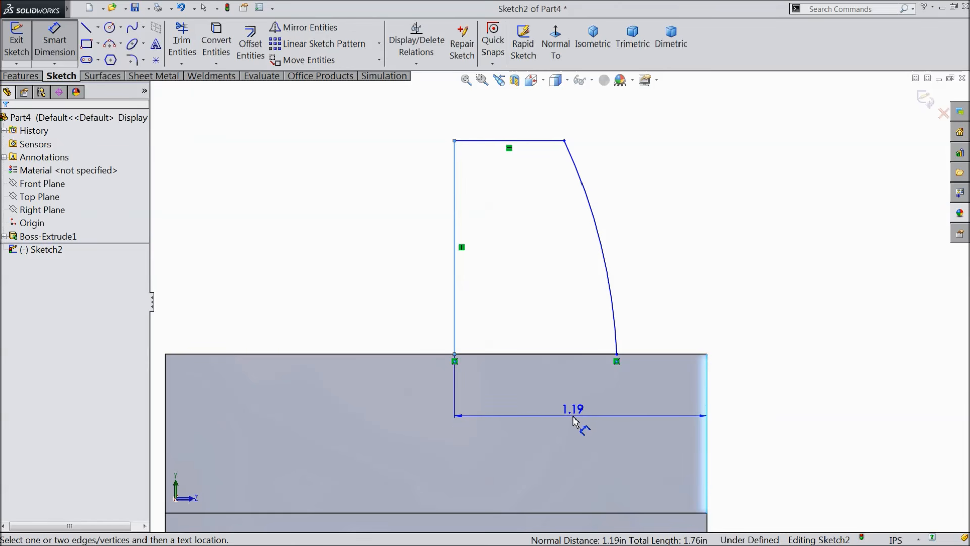
key(Escape)
key(Escape)
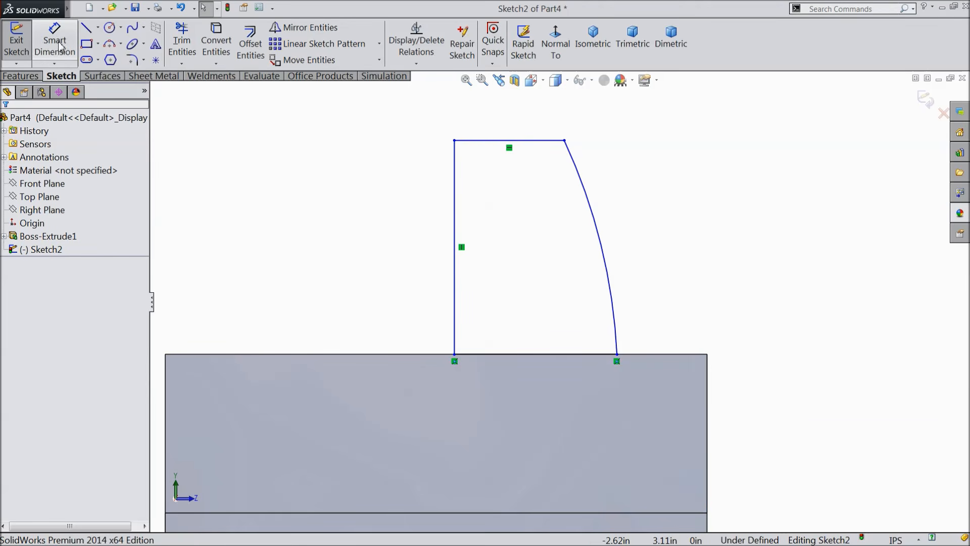
Step: Dimension the distance from the profile's vertical line to the block's front edge as 1.562 in
click(494, 308)
click(707, 378)
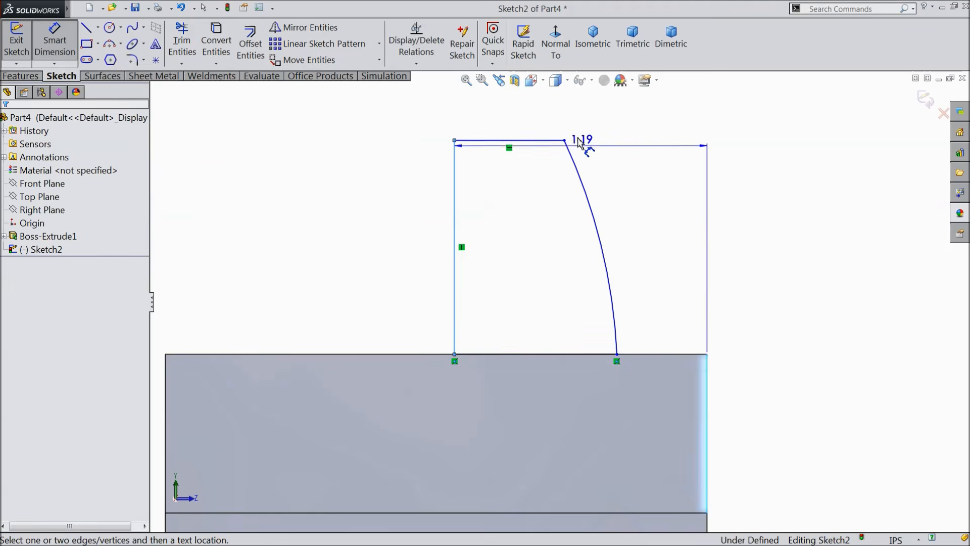
scroll(579, 143, up, 2)
click(575, 156)
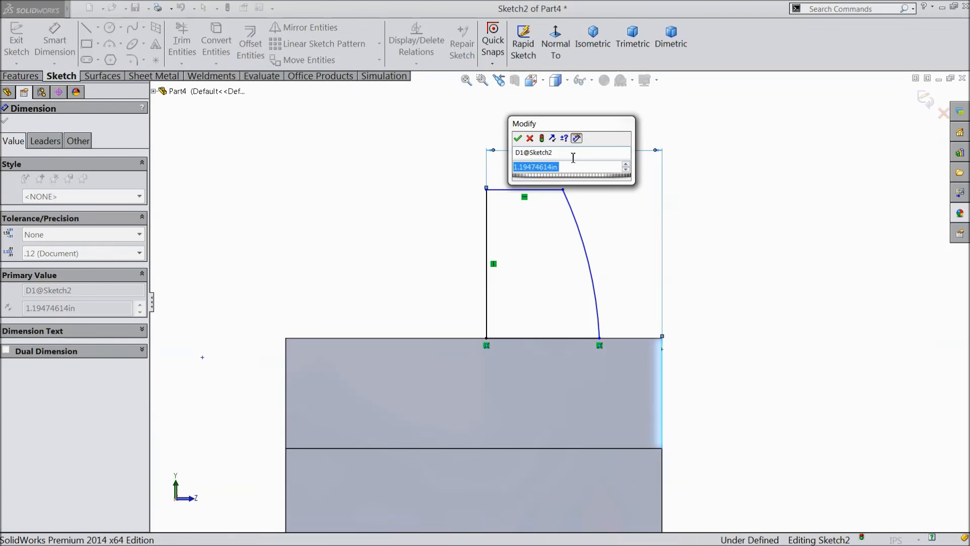
text(1.562)
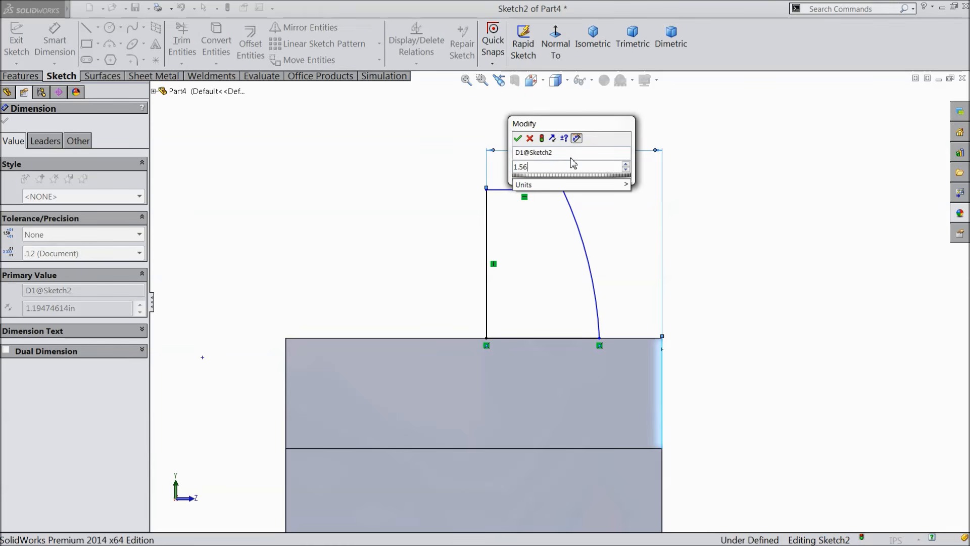
click(518, 138)
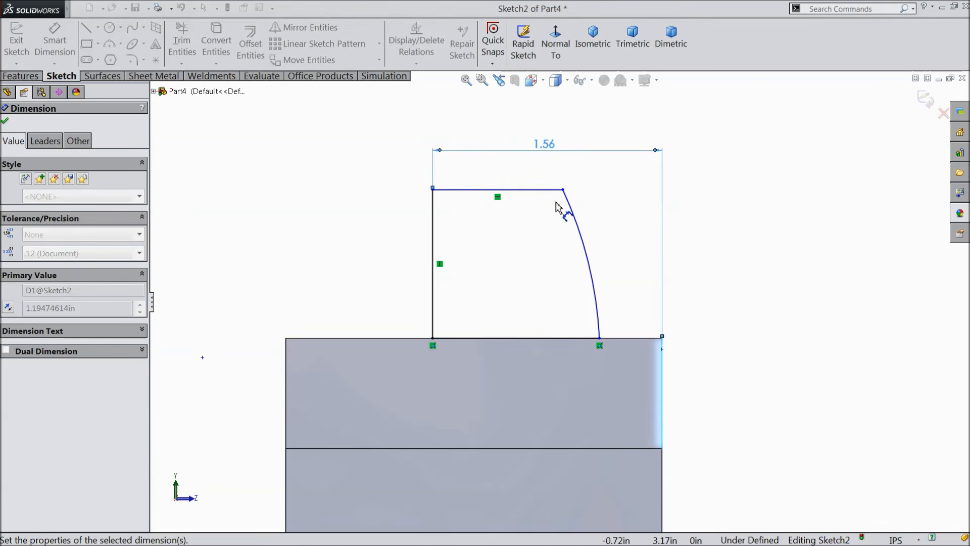
Step: Dimension the arc's radius as 1.375 in
click(584, 248)
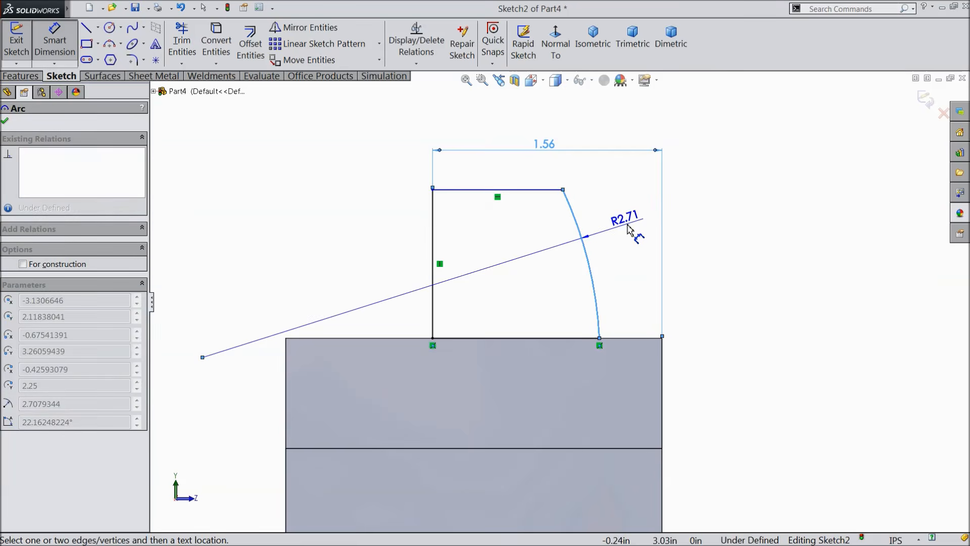
click(632, 231)
text(1.375)
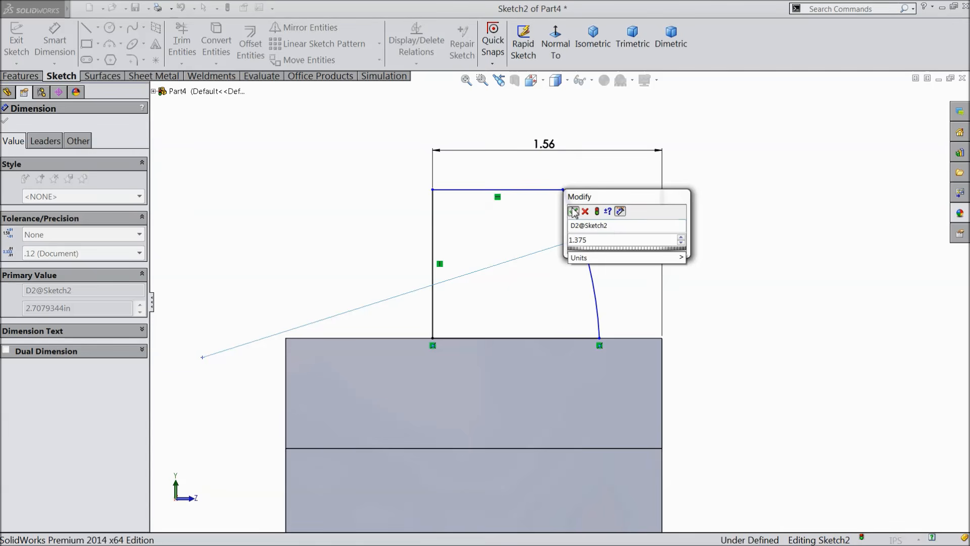
click(574, 211)
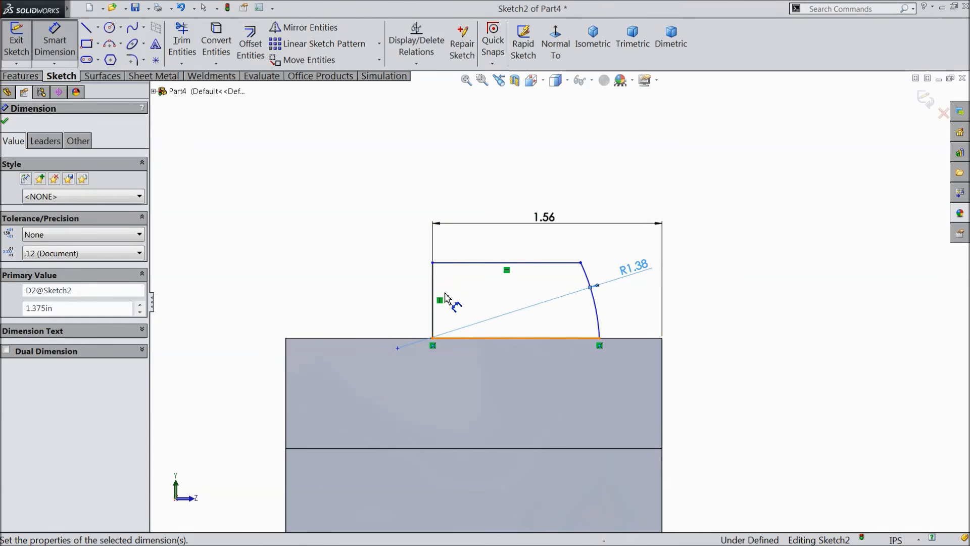
Step: Dimension the height from the profile's top line to the lower edge of the block's wide upper section as 1.75 in
click(466, 263)
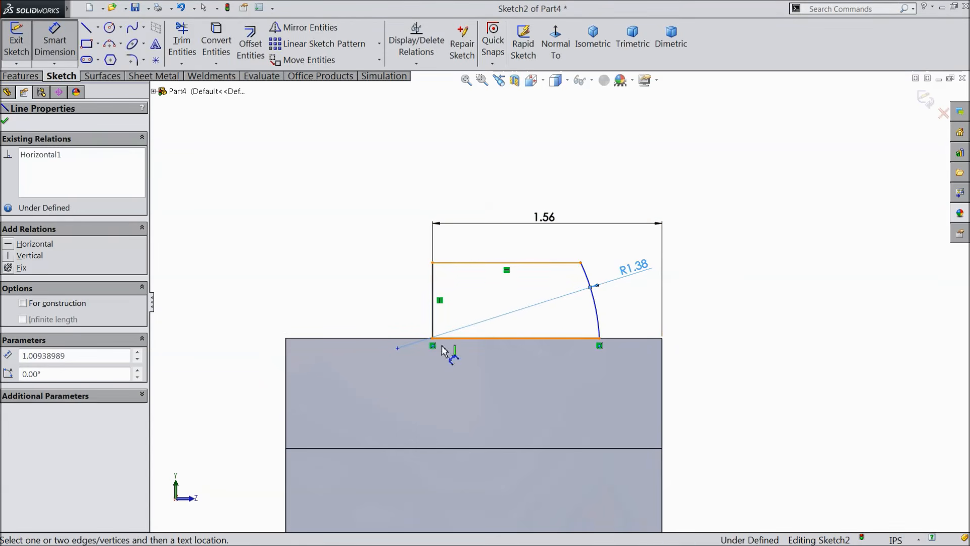
click(439, 449)
click(239, 374)
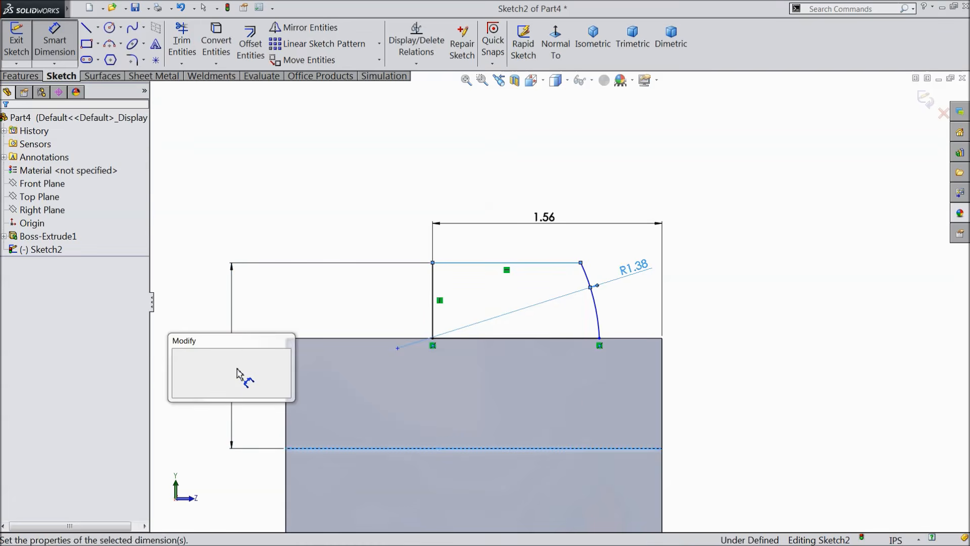
text(7)
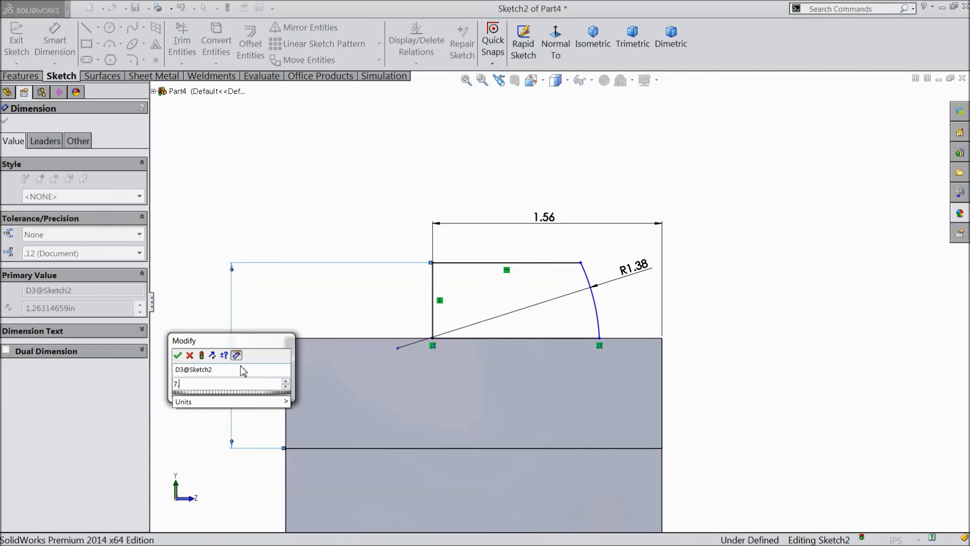
text(.7)
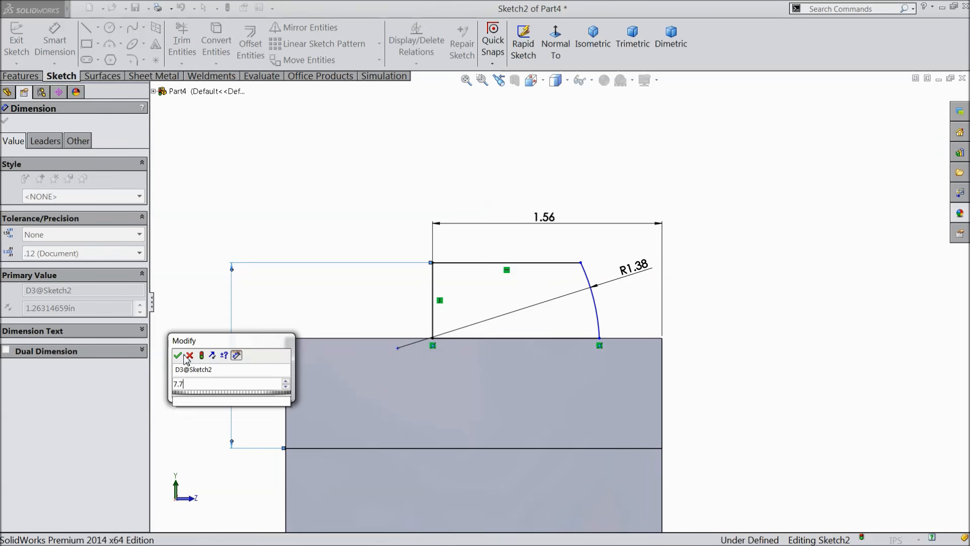
key(BackSpace)
key(BackSpace)
key(BackSpace)
text(1.7)
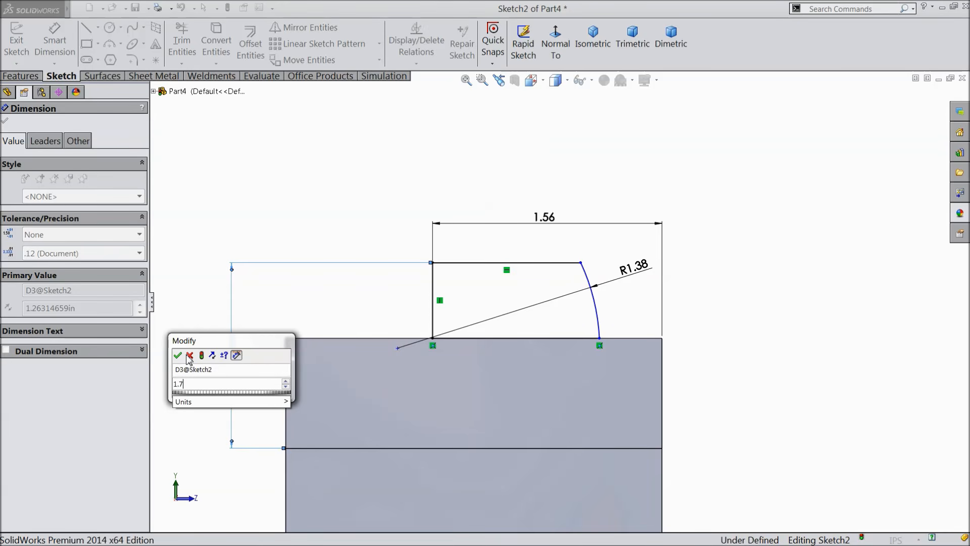
click(178, 356)
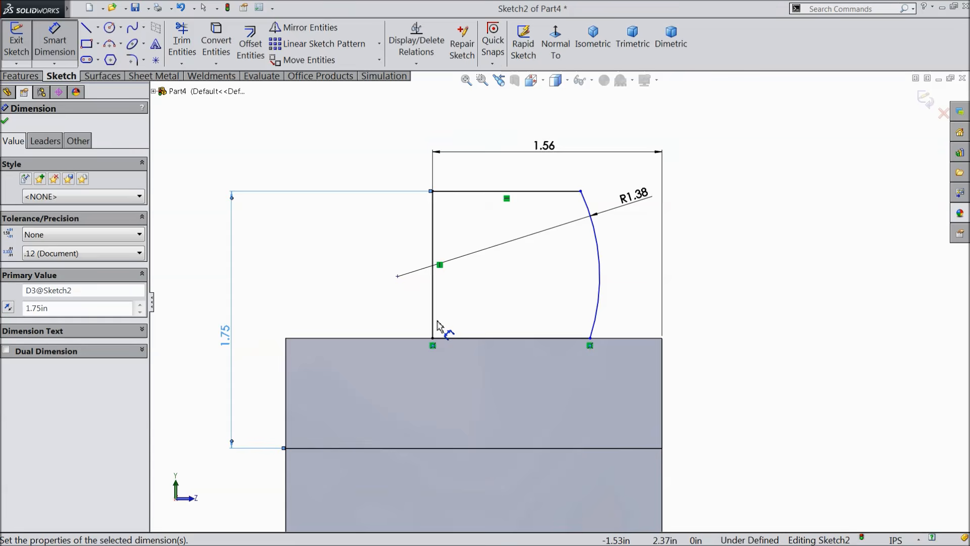
click(6, 121)
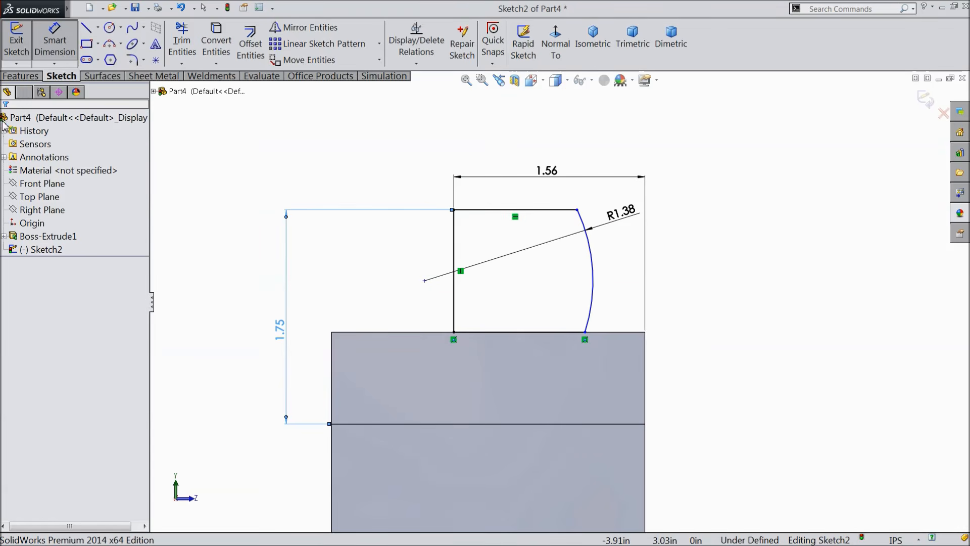
Step: Reposition the arc's lower end and centre, and dimension the horizontal distance from the centre to the profile's vertical line as 0.125 in
drag(584, 333, 625, 333)
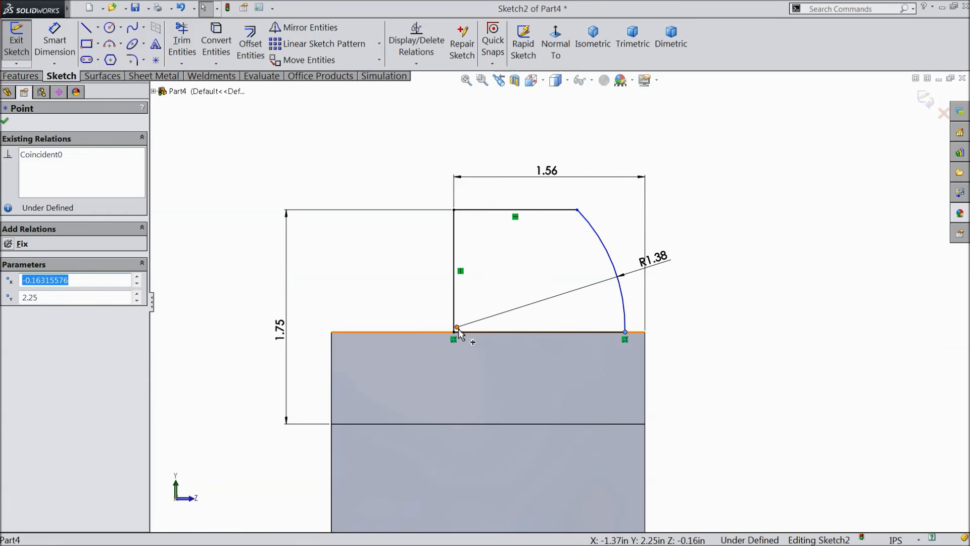
drag(457, 329, 443, 350)
click(55, 40)
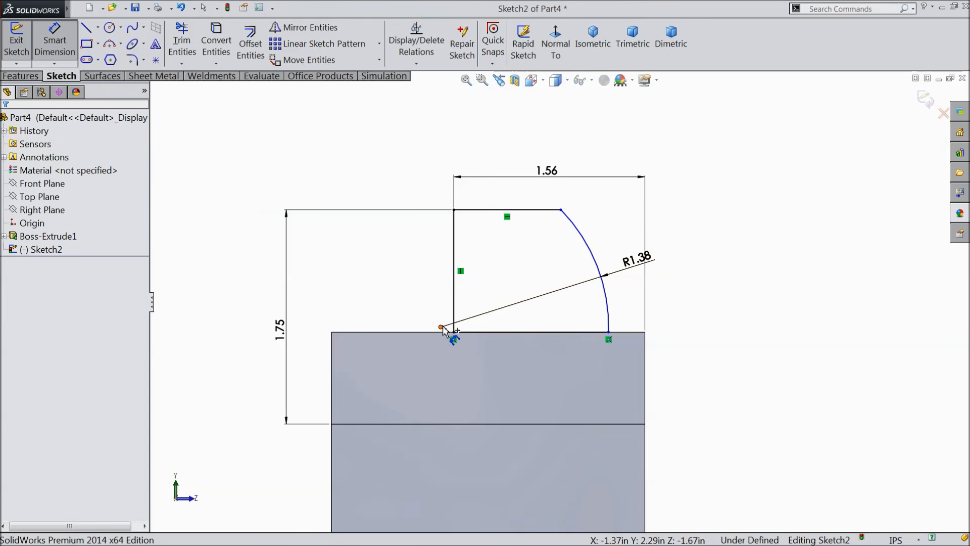
click(436, 337)
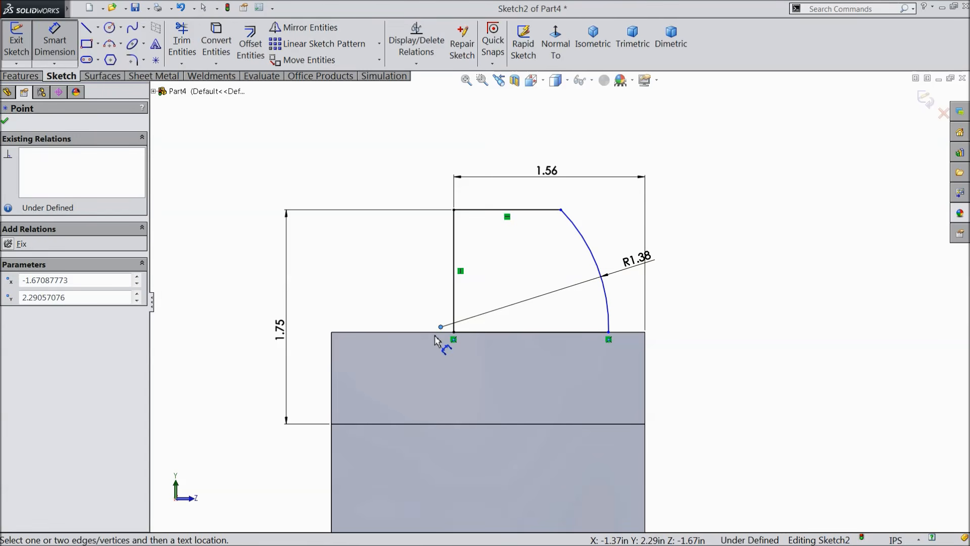
click(454, 305)
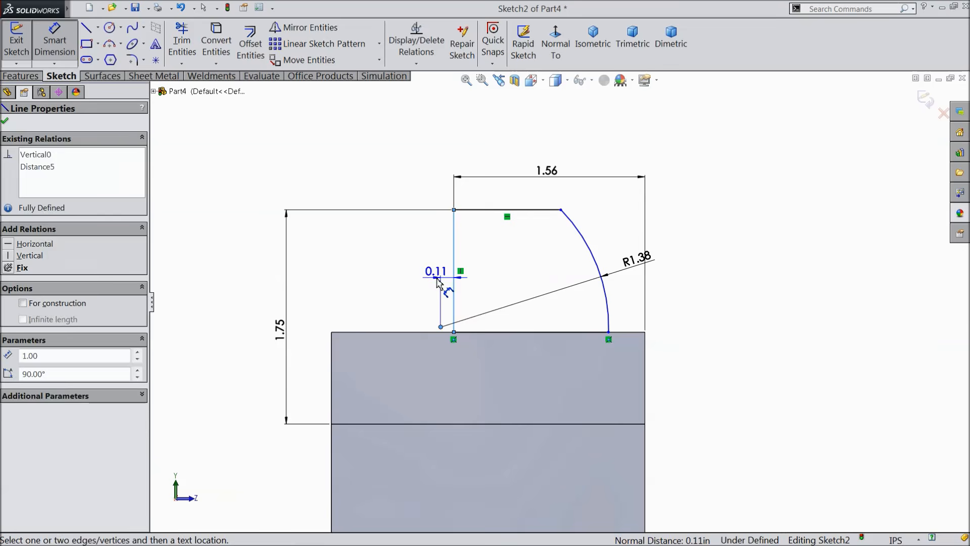
click(437, 283)
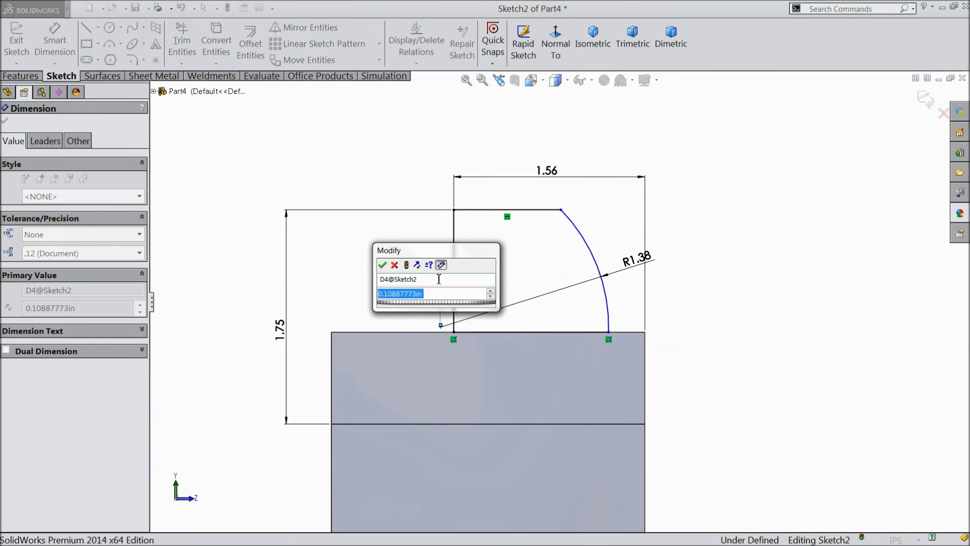
text(0.125)
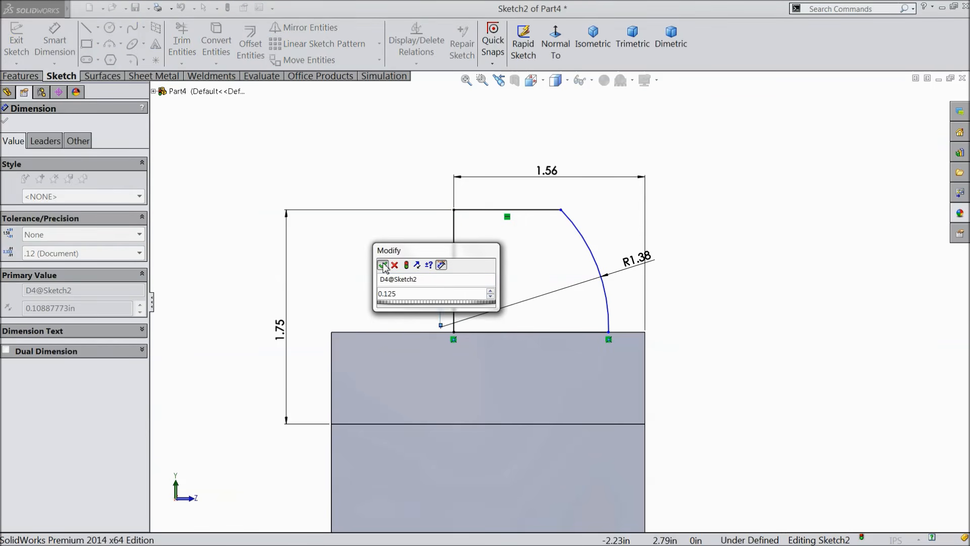
click(382, 265)
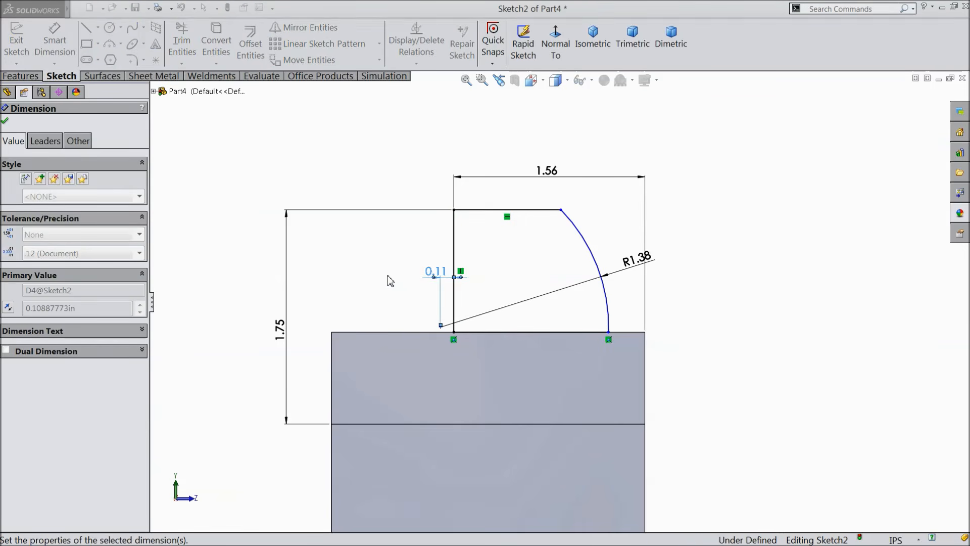
Step: Dimension the vertical distance from the arc's centre to the profile's top line as 1.187 in
click(439, 327)
click(472, 210)
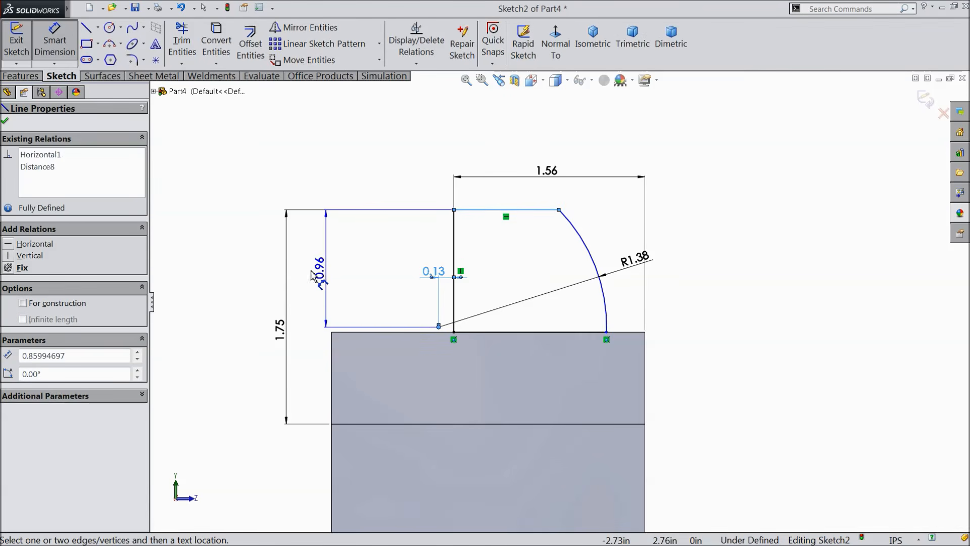
click(245, 272)
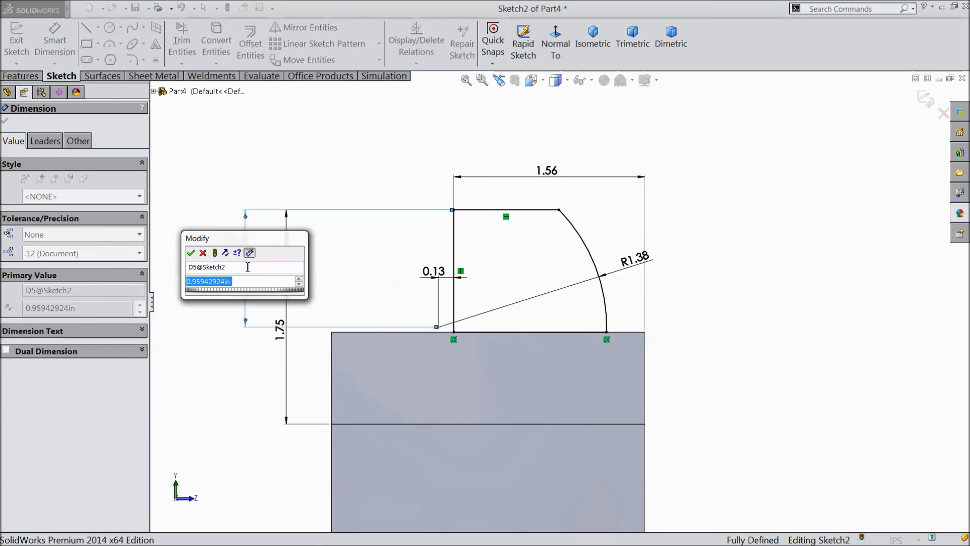
text(1.187)
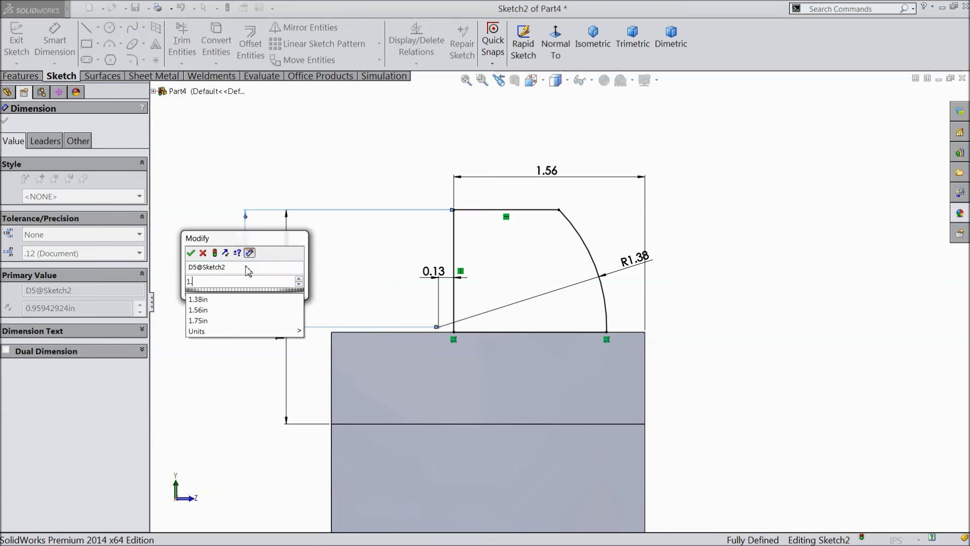
click(191, 253)
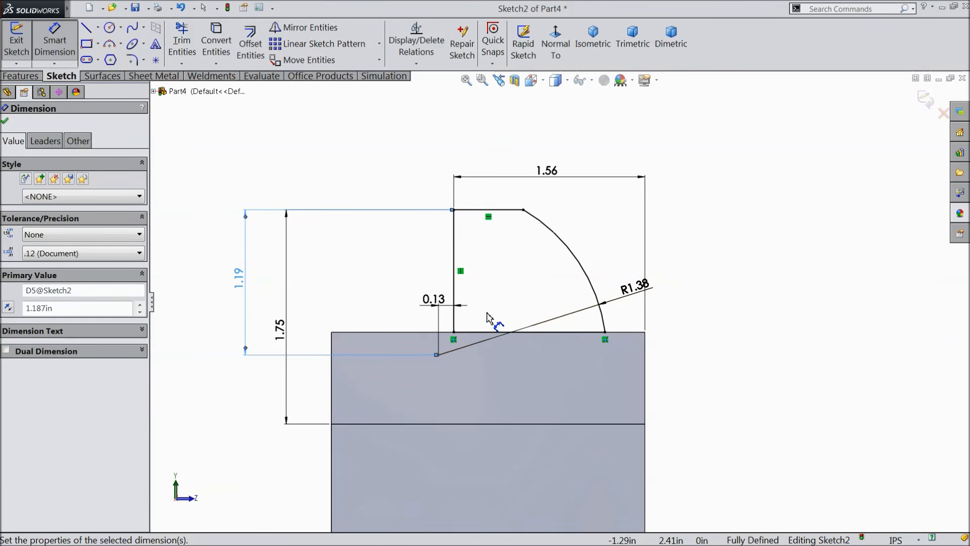
click(5, 121)
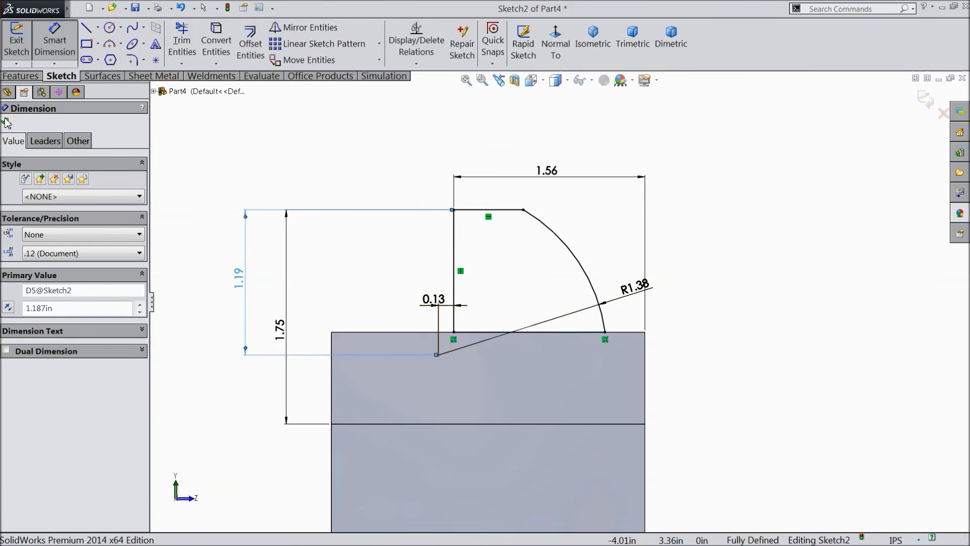
Step: Extrude the arc-sided profile with the Up To Surface end condition, ending at the opposite side face of the T-shaped block
click(20, 75)
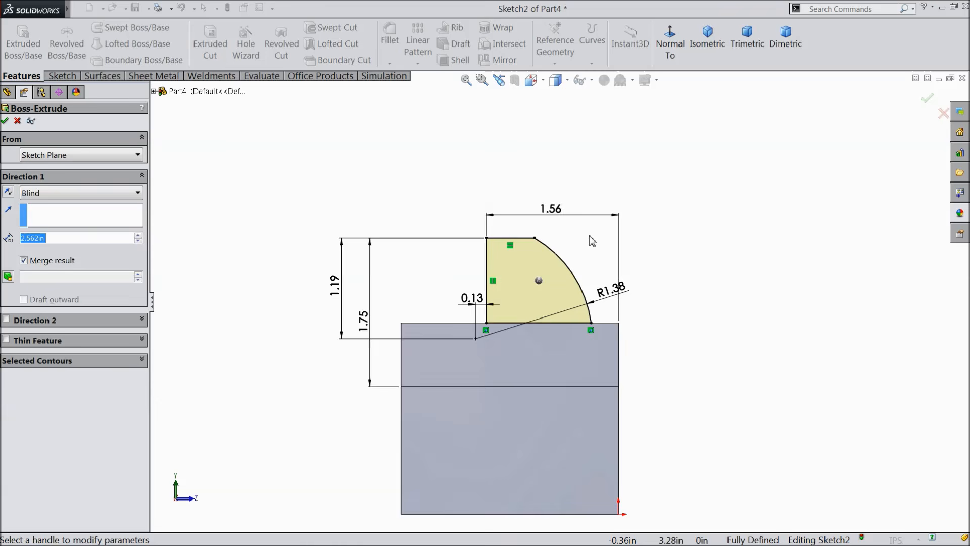
click(92, 197)
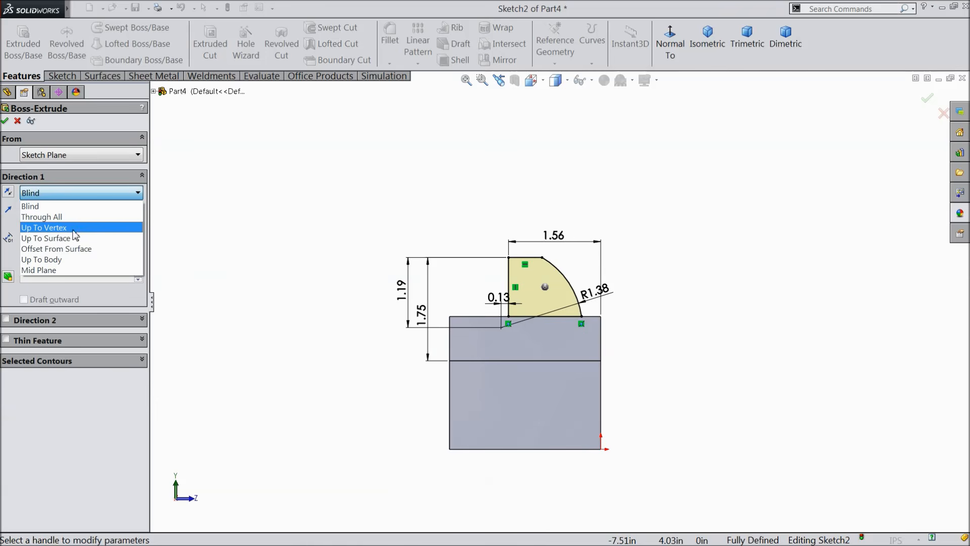
click(70, 240)
mouse_move(481, 250)
middle_down()
mouse_move(394, 226)
mouse_move(358, 286)
mouse_move(318, 286)
middle_up()
scroll(657, 374, down, 2)
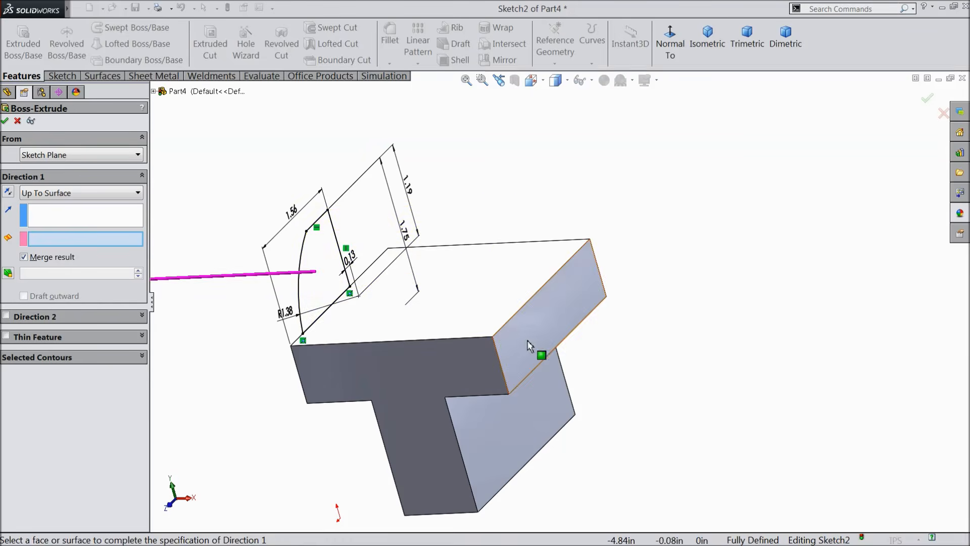
click(525, 339)
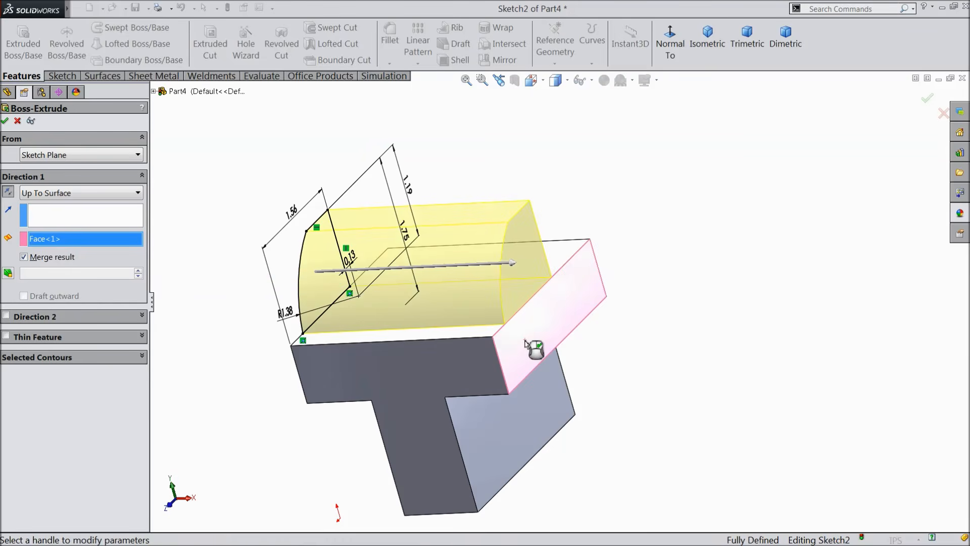
click(5, 121)
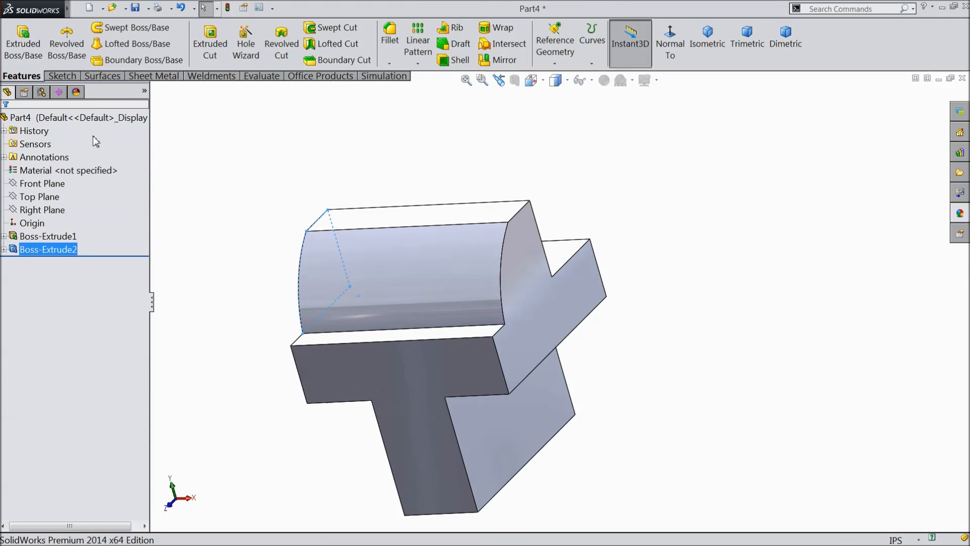
Step: Apply the chromium plate metal appearance to the whole part
click(76, 119)
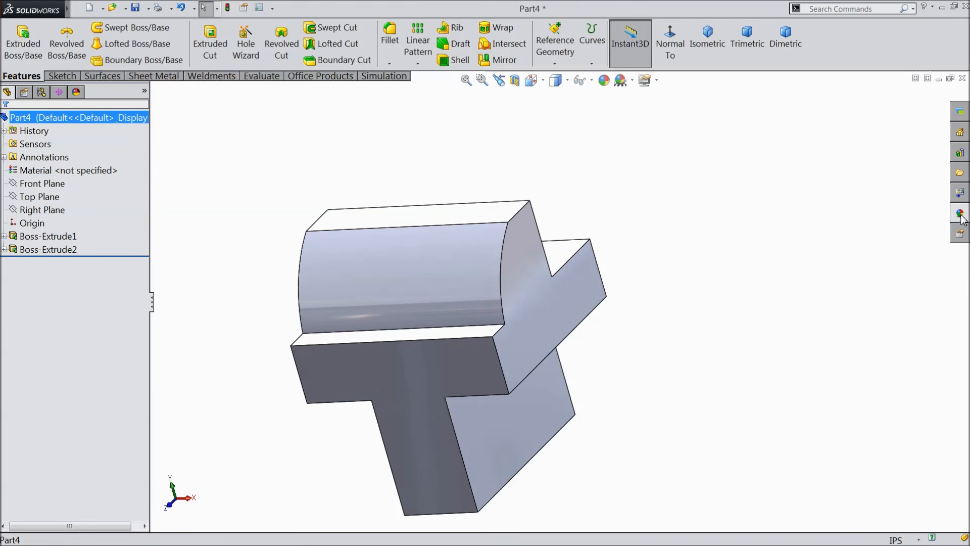
click(961, 213)
scroll(878, 147, up, 6)
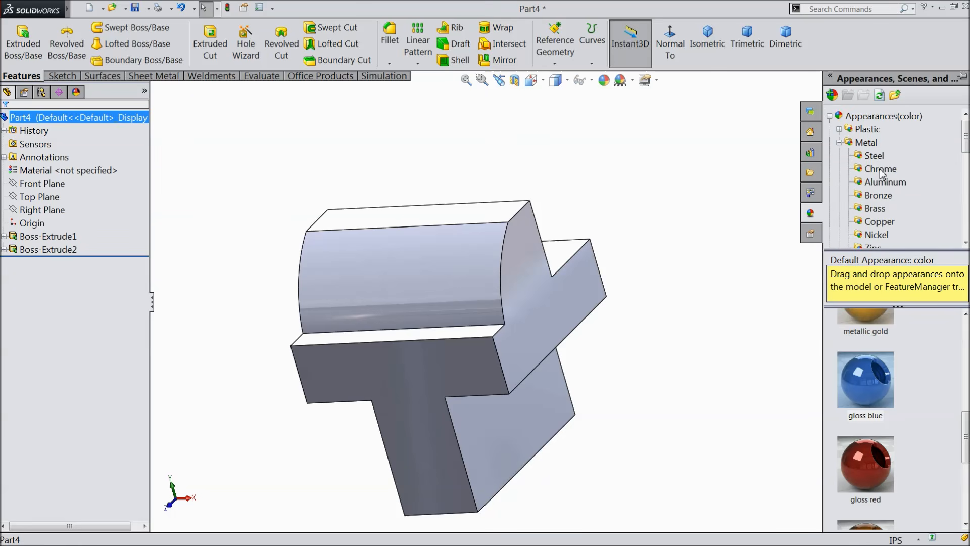
click(882, 172)
double_click(854, 366)
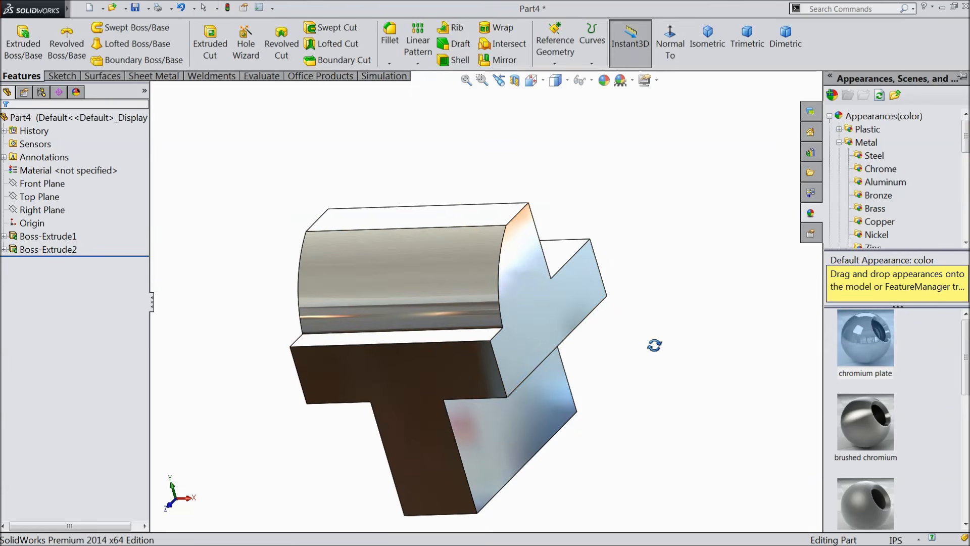
Step: Apply the gloss blue car paint to the curved face, the T-shaped front face, the narrow front ledge and both upper side faces
click(417, 293)
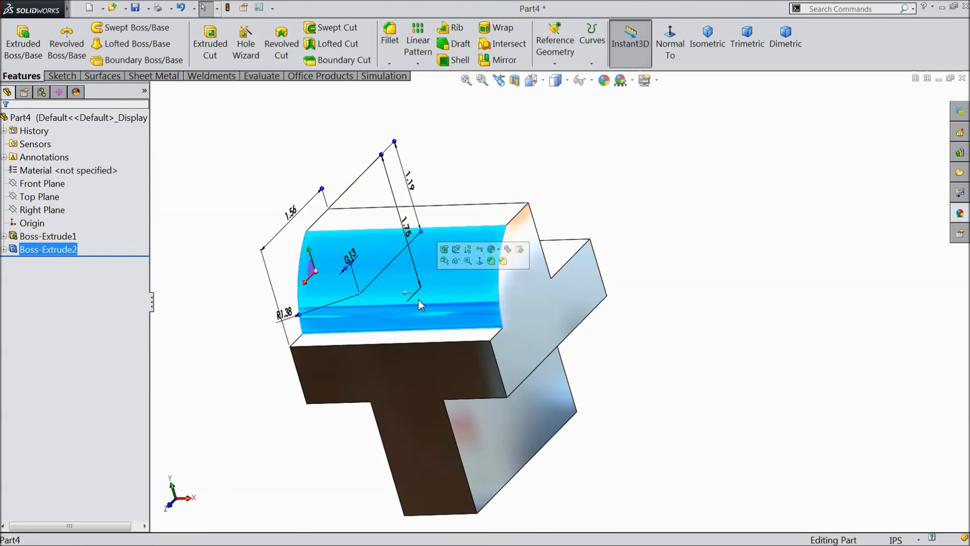
ctrl+click(438, 383)
ctrl+click(451, 344)
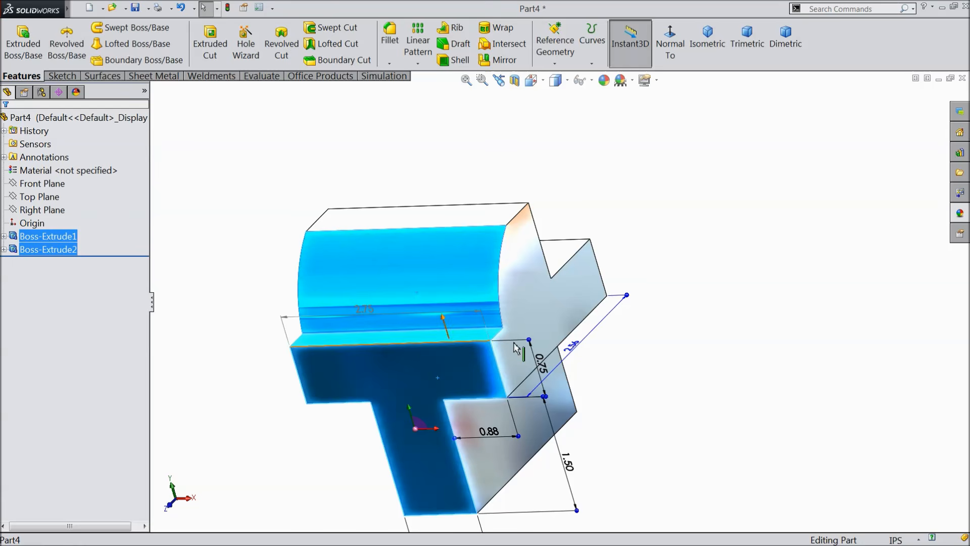
ctrl+click(537, 330)
middle_drag(208, 287, 416, 348)
ctrl+click(401, 332)
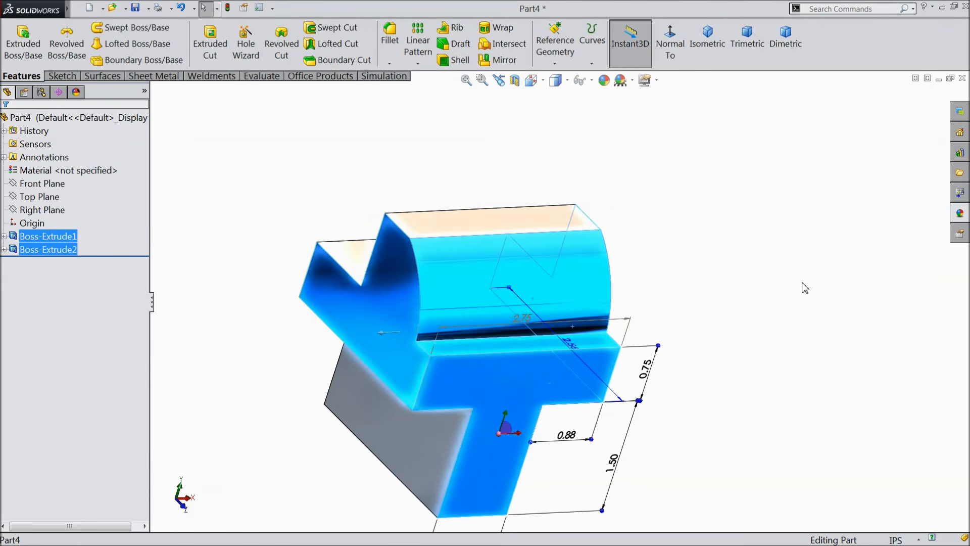
click(959, 215)
scroll(869, 181, down, 6)
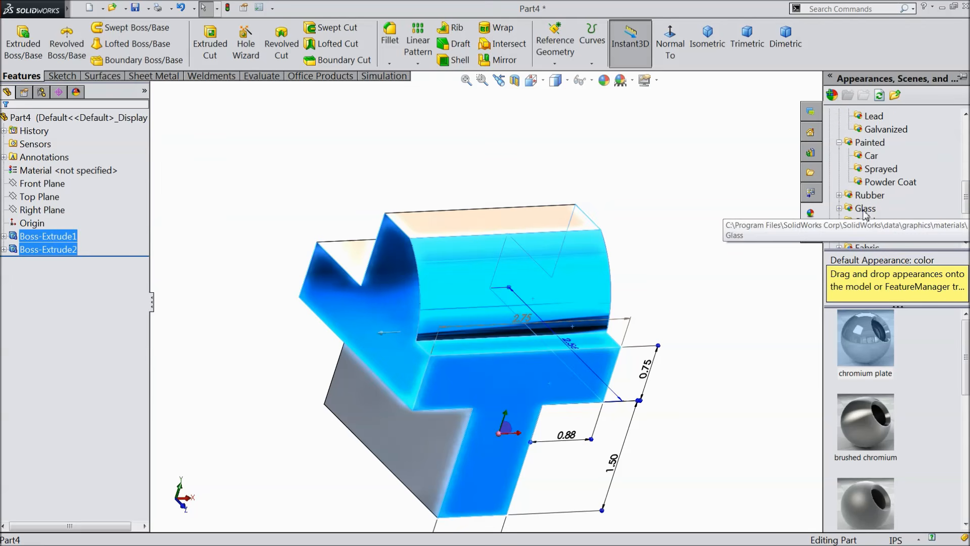
click(870, 143)
click(871, 155)
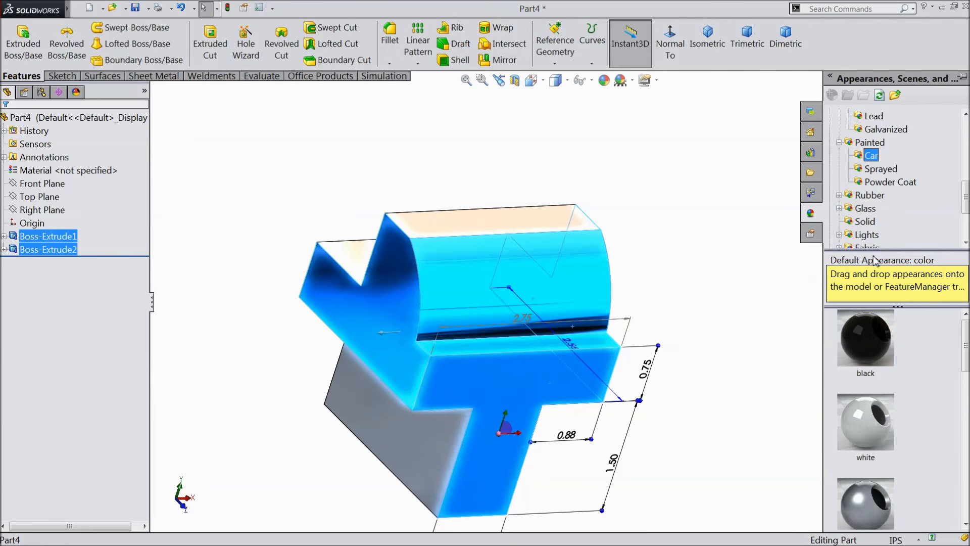
scroll(883, 411, down, 3)
double_click(869, 398)
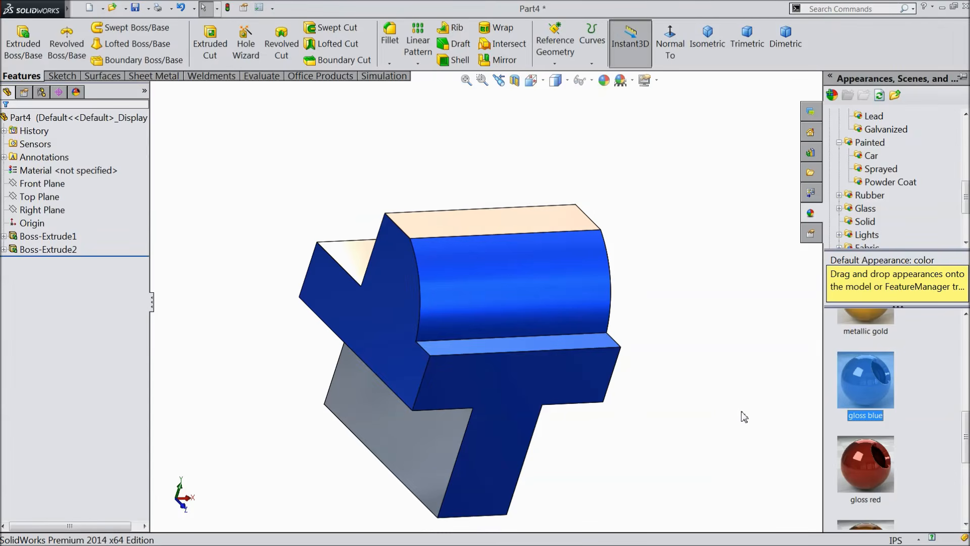
Step: Sketch a three-line chain on the side face from the inner step corner down, across rearward at about 1.24 in height, and slanting to the bottom rear corner
middle_drag(717, 412, 627, 432)
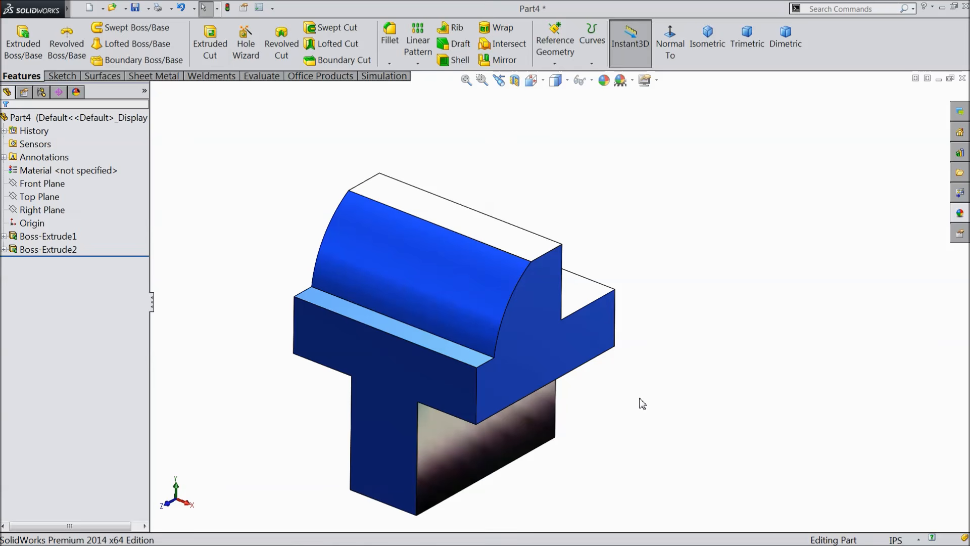
middle_drag(642, 404, 496, 450)
click(457, 335)
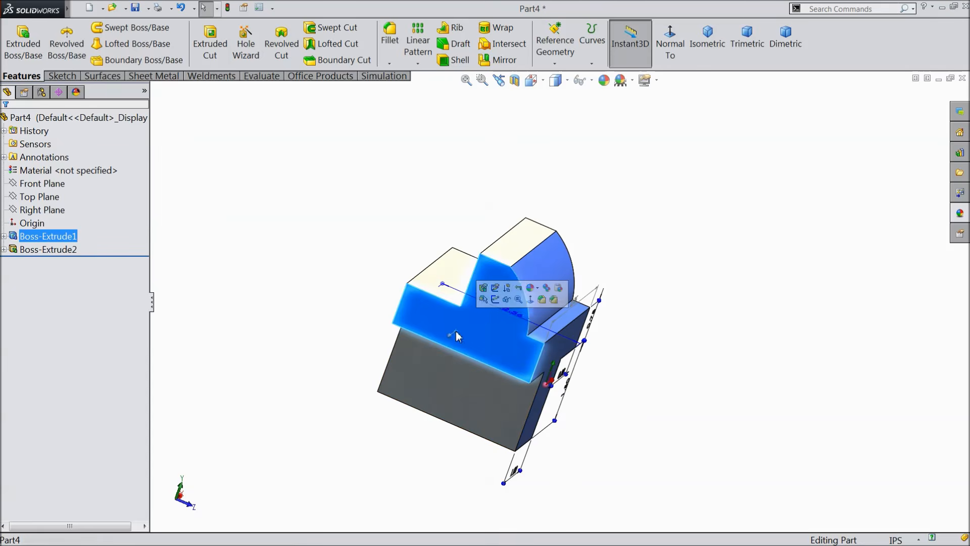
click(495, 299)
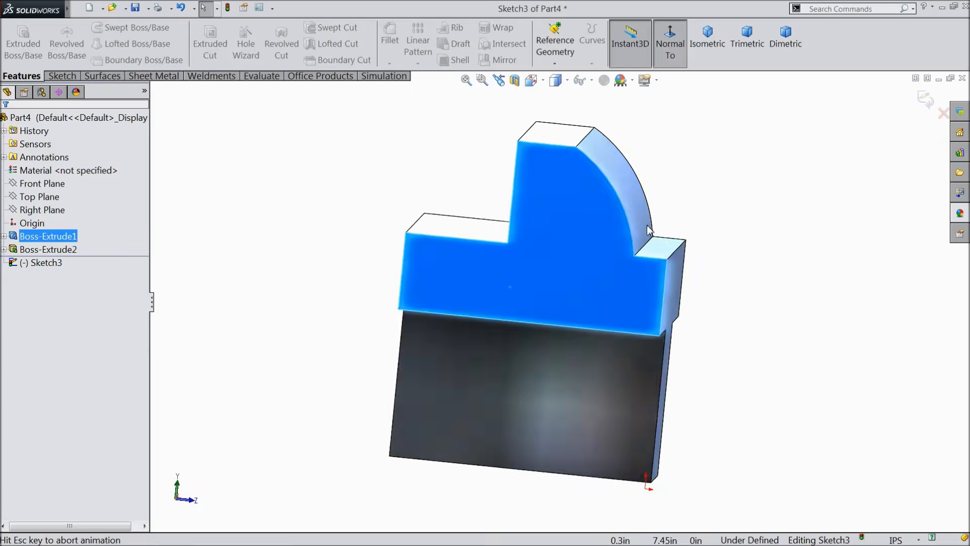
click(62, 76)
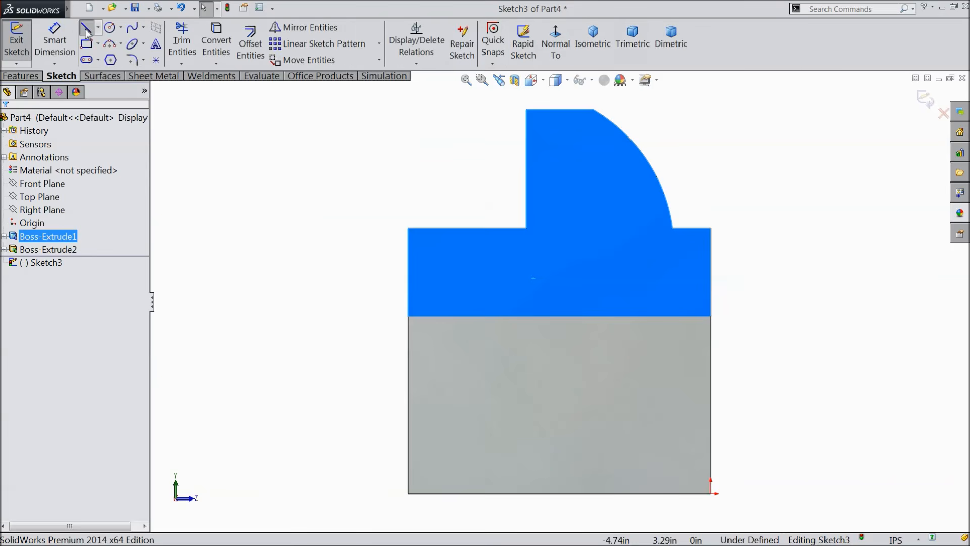
click(86, 28)
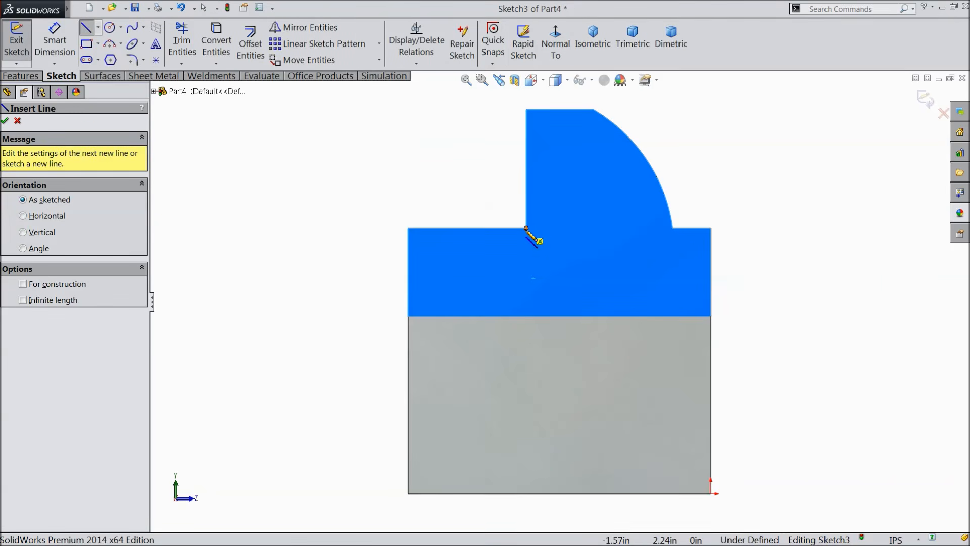
click(526, 228)
click(526, 346)
click(472, 347)
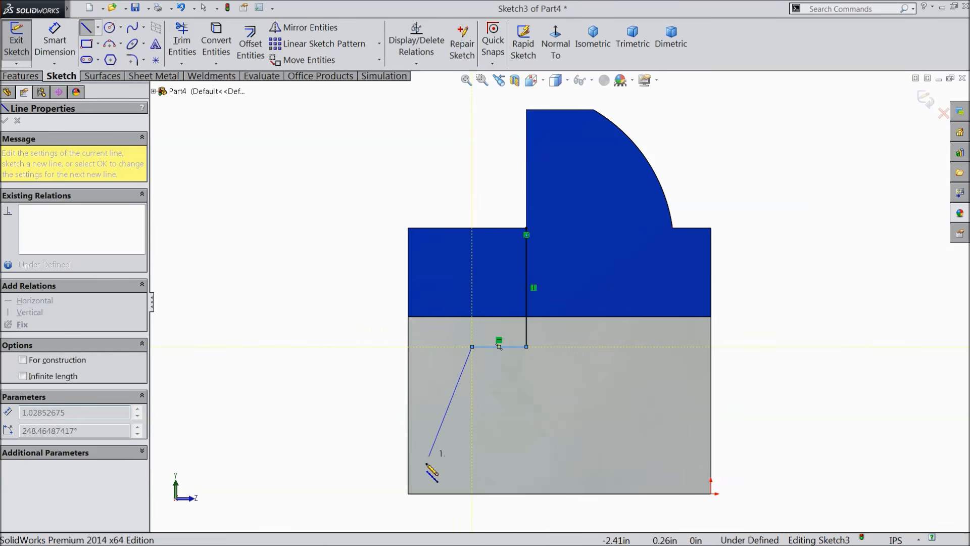
click(409, 492)
right_click(315, 343)
click(329, 114)
Step: Dimension the horizontal distance from the slanted line's upper end to the block's rear edge as 0.375 in
key(d)
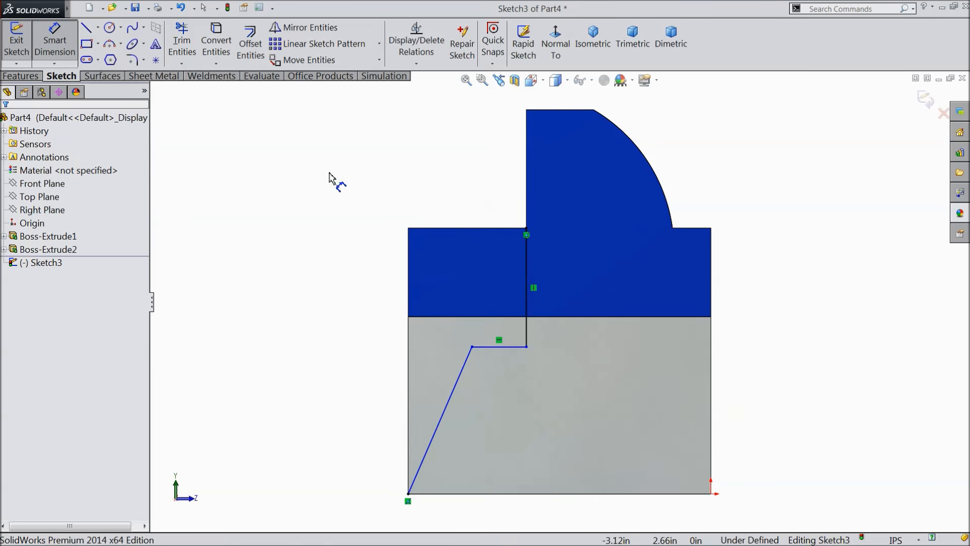
click(471, 348)
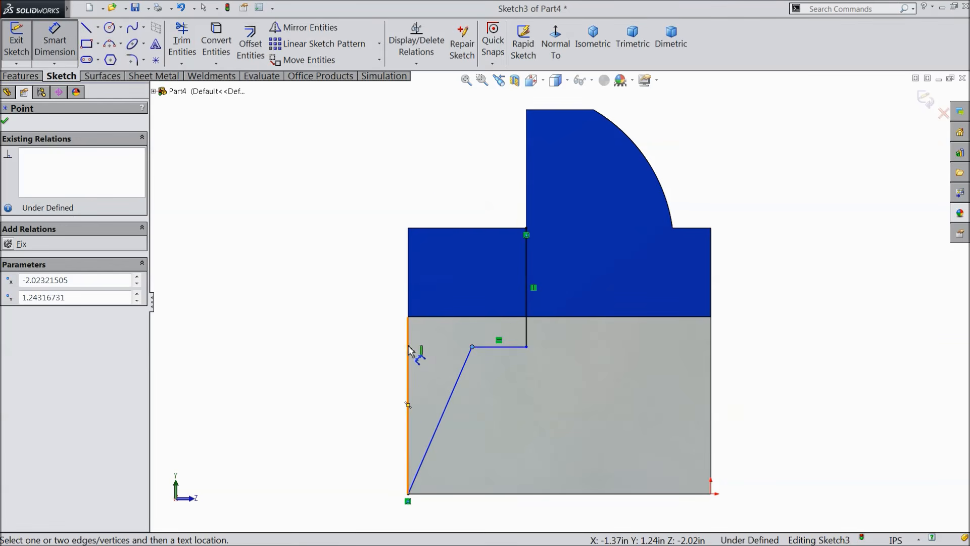
click(410, 348)
click(426, 190)
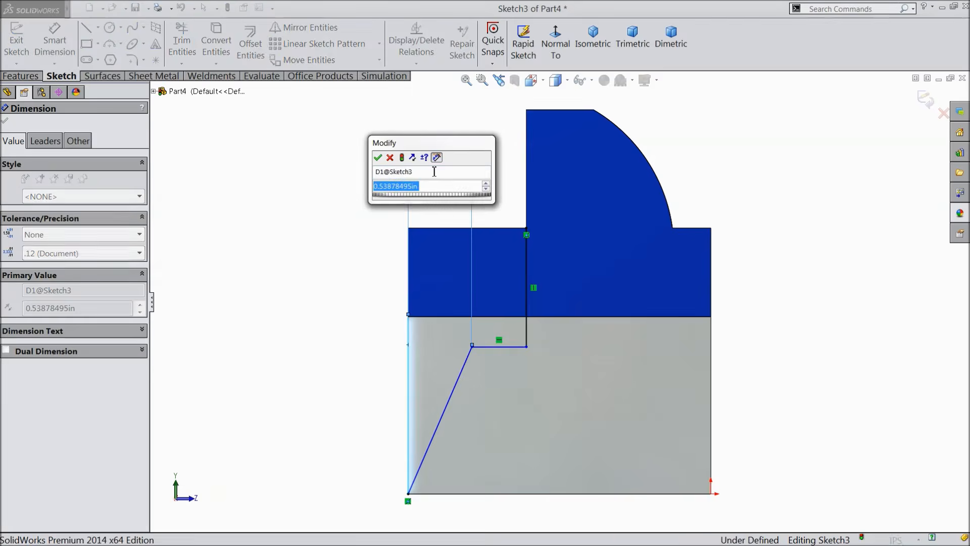
text(0.375)
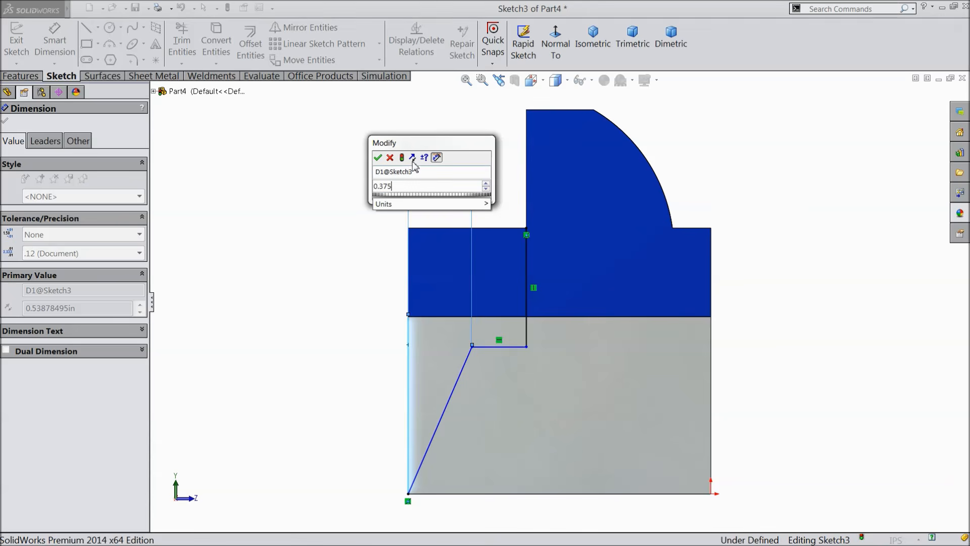
click(378, 158)
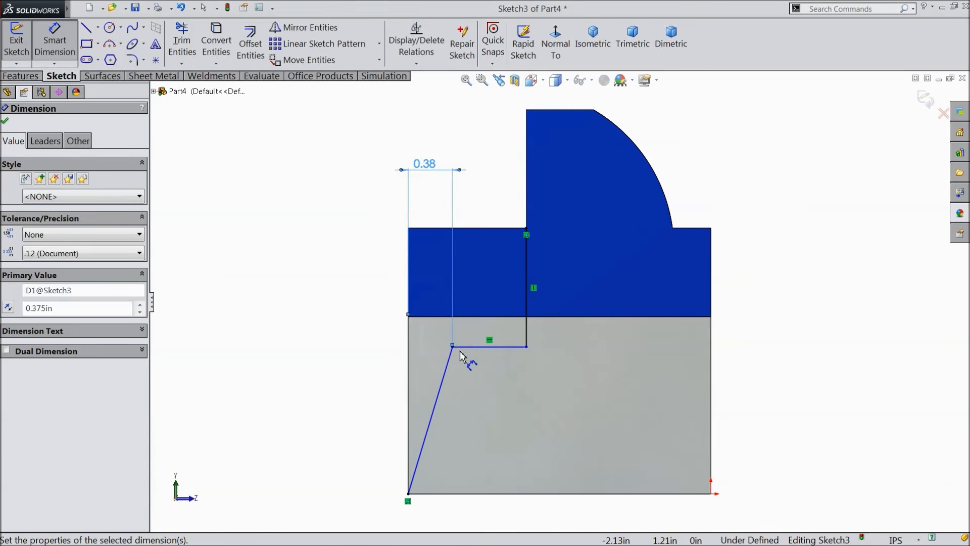
Step: Dimension the vertical distance from the short horizontal sketch line to the block's bottom edge as 1.375 in
click(461, 348)
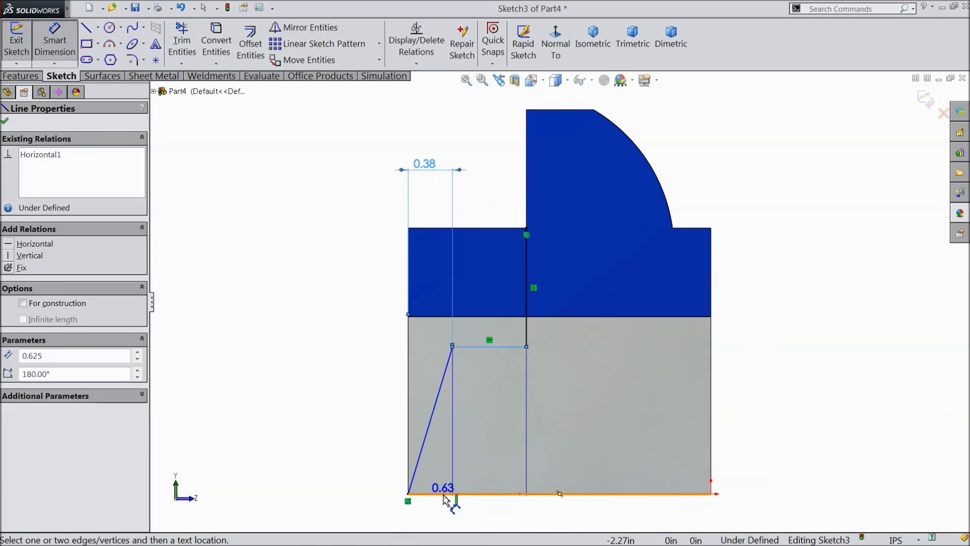
click(449, 494)
click(322, 434)
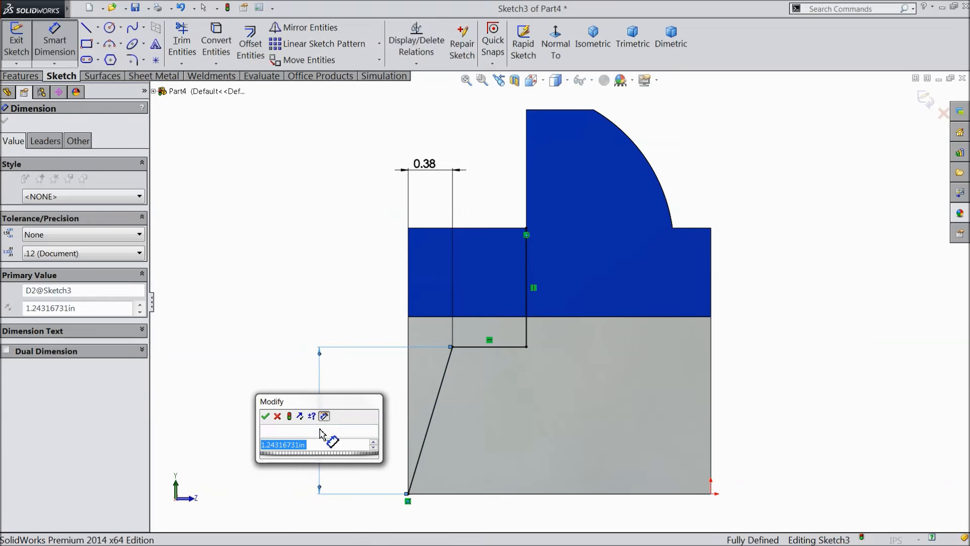
text(1.375)
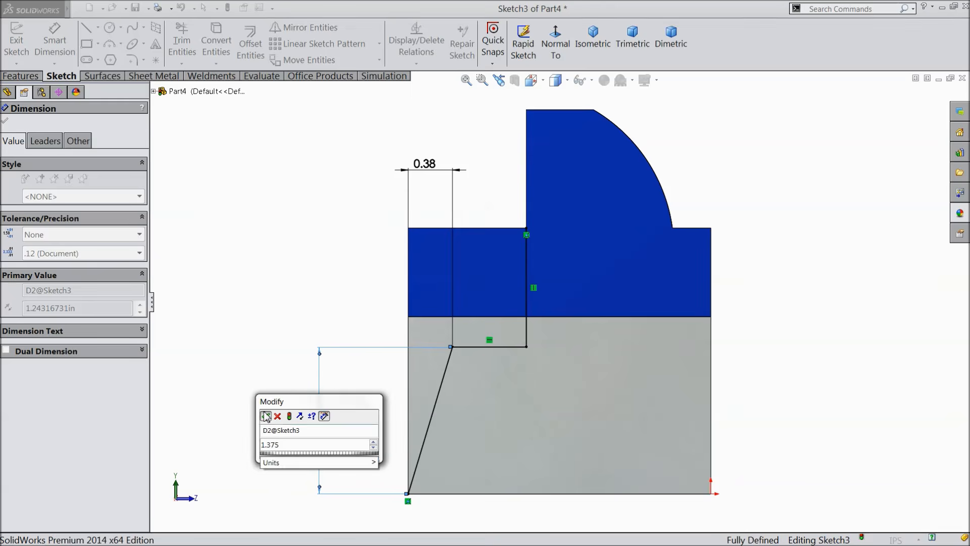
click(266, 417)
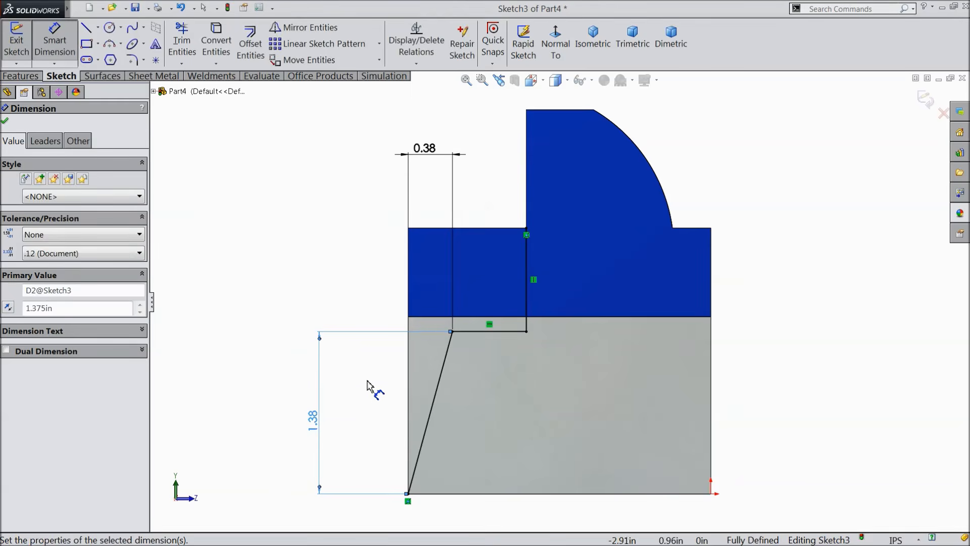
click(5, 121)
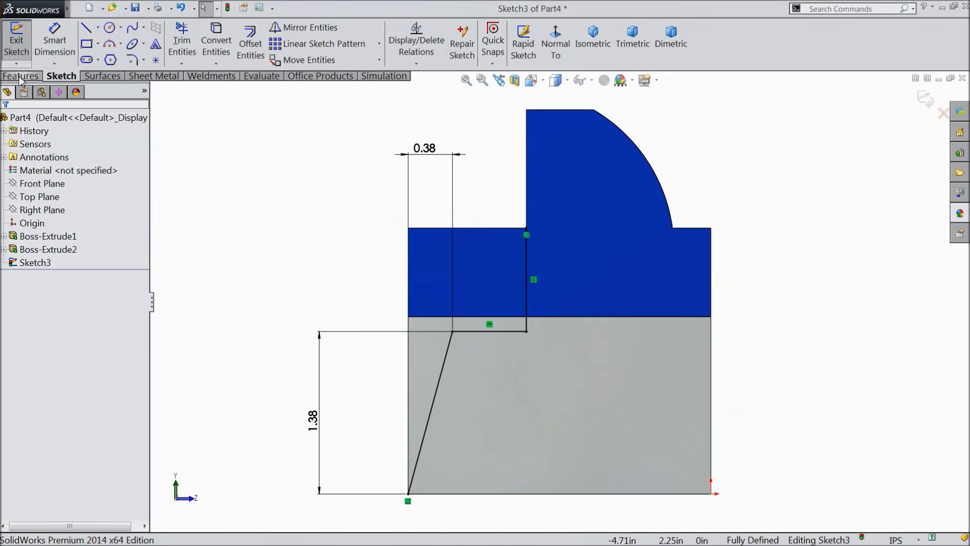
Step: Cut-extrude the open line profile Through All in both directions
click(20, 75)
click(210, 44)
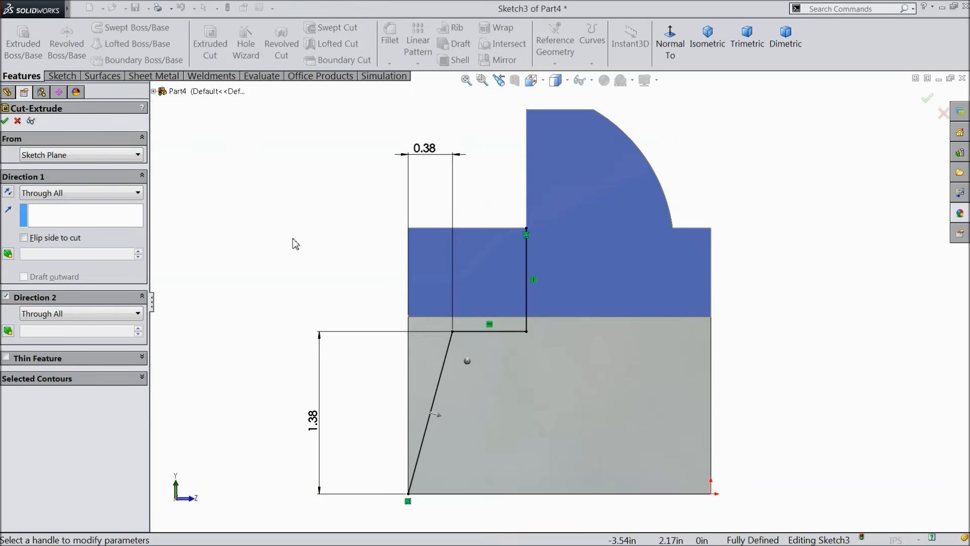
mouse_move(310, 257)
middle_down()
mouse_move(330, 291)
mouse_move(313, 266)
middle_up()
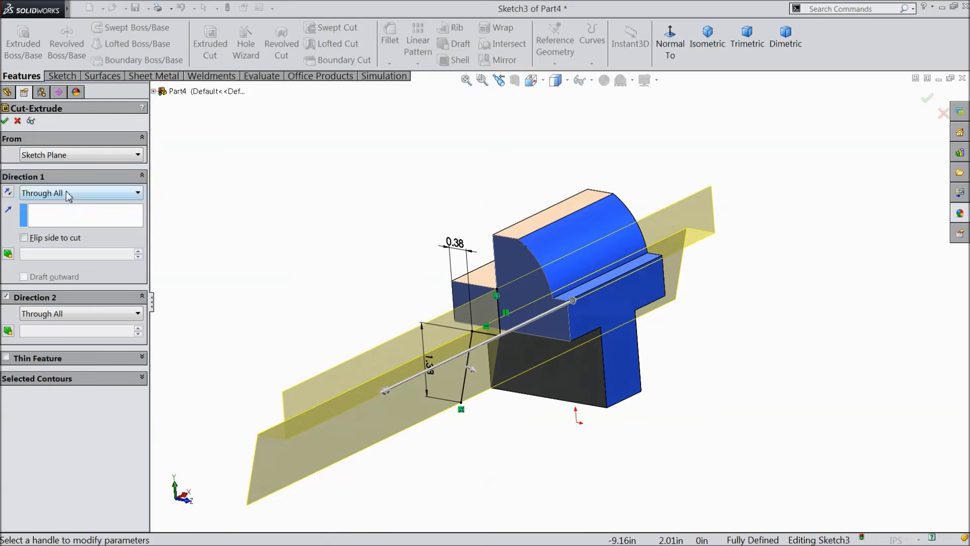
click(5, 123)
middle_drag(262, 262, 287, 251)
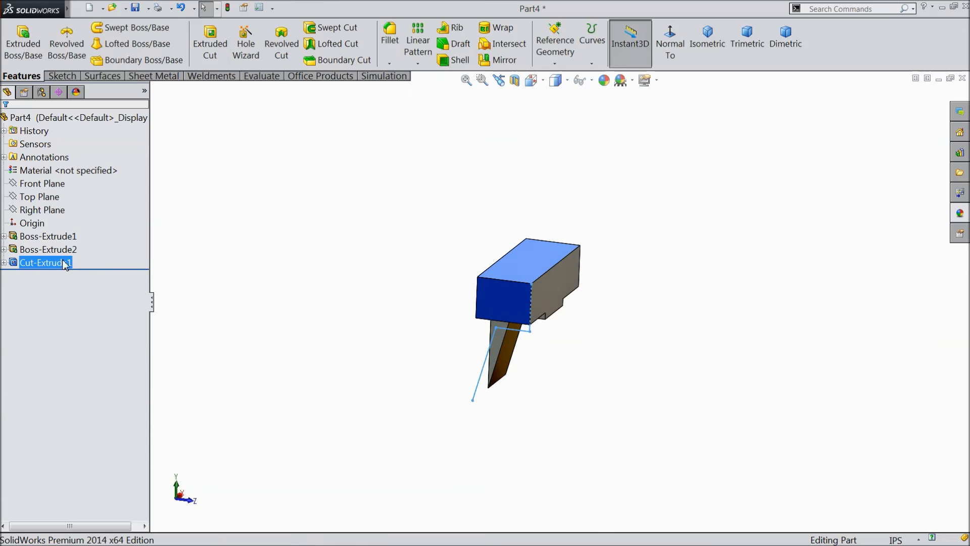
Step: Edit the extruded cut to flip the side to cut, so the portion behind the line profile is removed
click(15, 264)
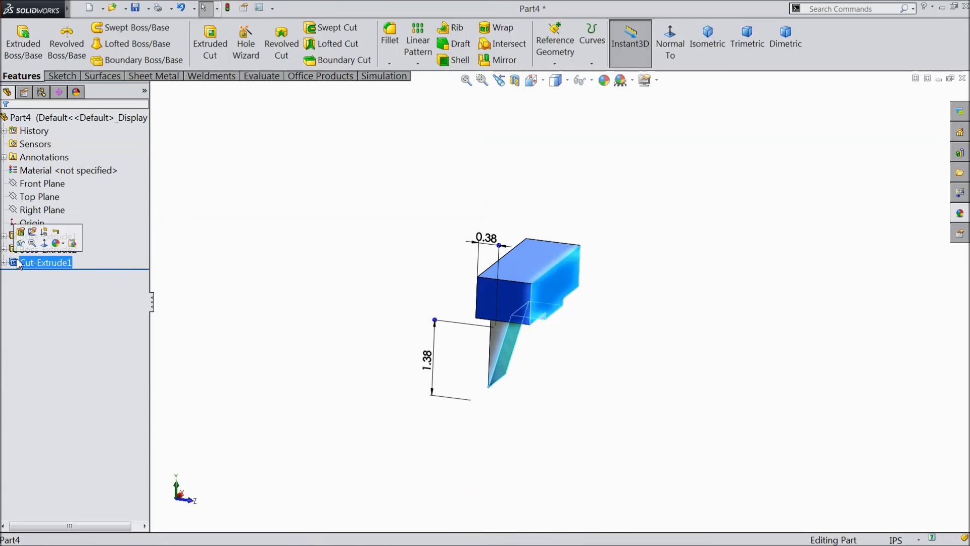
click(21, 232)
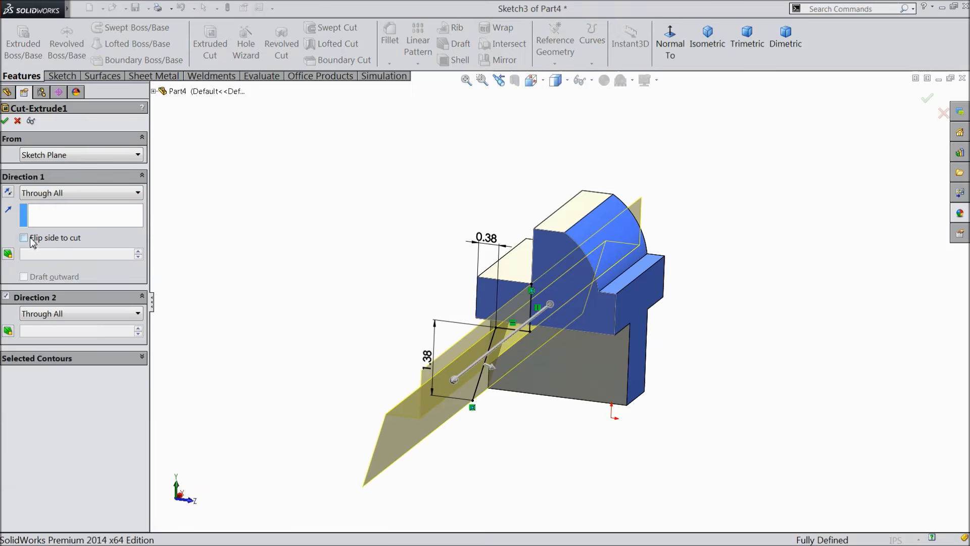
click(23, 238)
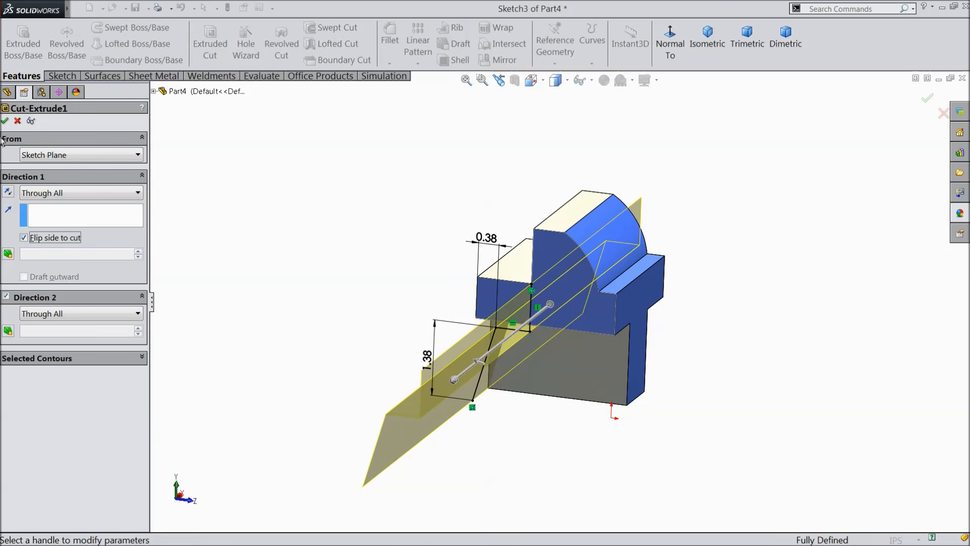
click(5, 121)
middle_drag(271, 271, 364, 329)
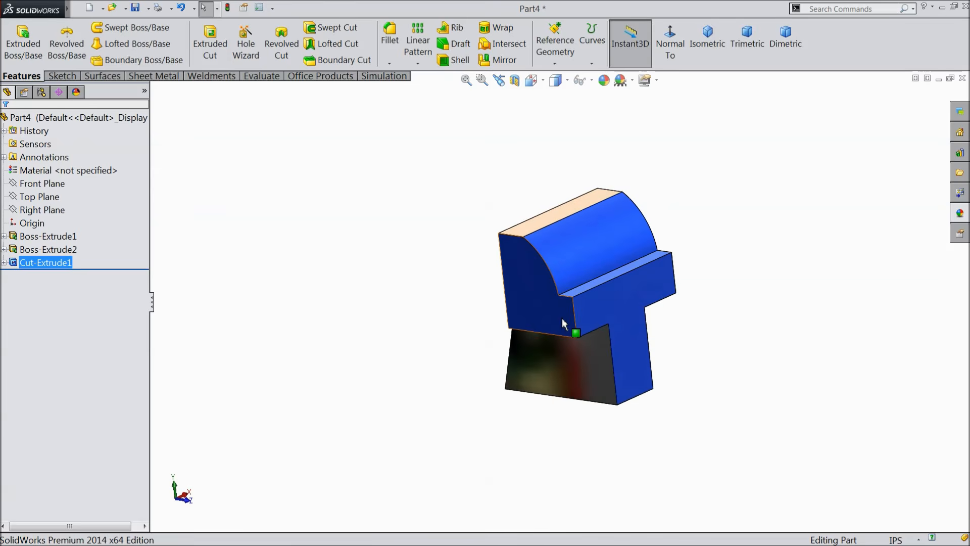
Step: Sketch a vertical centerline about 2.33 in long on the T-shaped front face, starting at the origin
middle_drag(555, 320, 527, 337)
scroll(638, 317, down, 4)
click(541, 304)
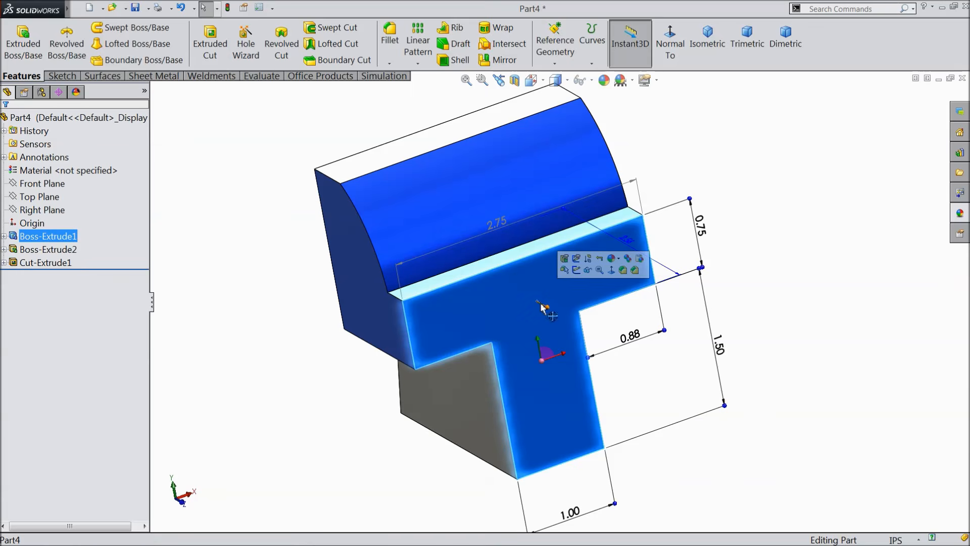
click(577, 269)
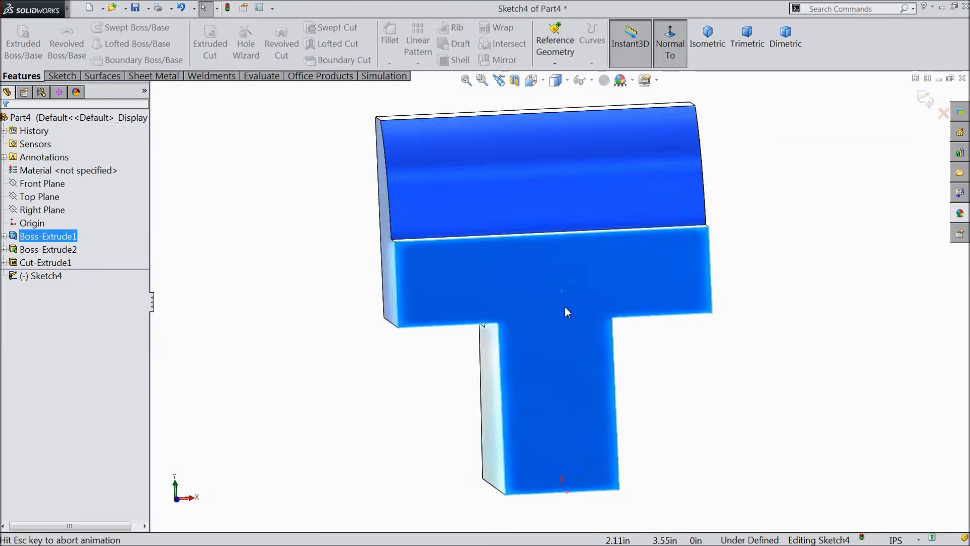
click(63, 76)
click(99, 28)
click(108, 59)
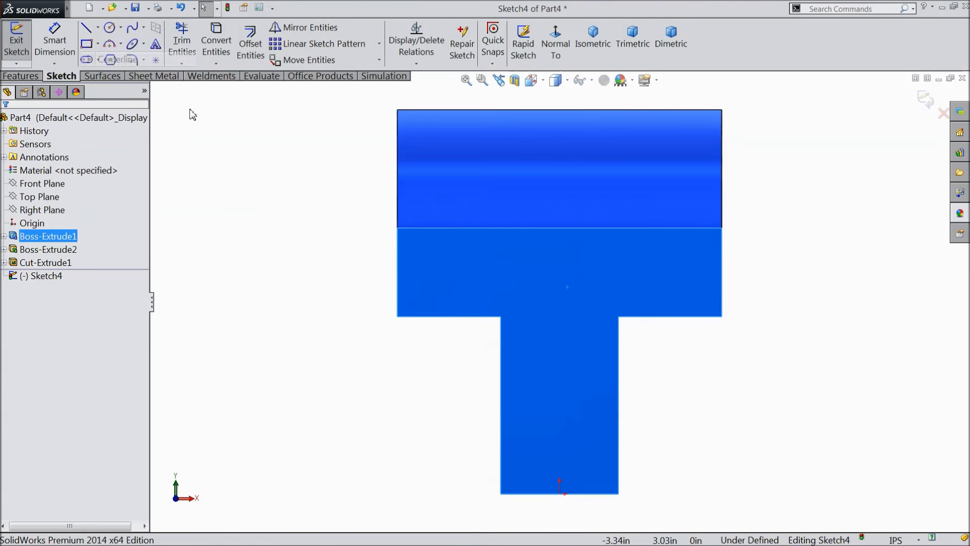
click(561, 494)
click(560, 219)
right_click(568, 219)
click(582, 99)
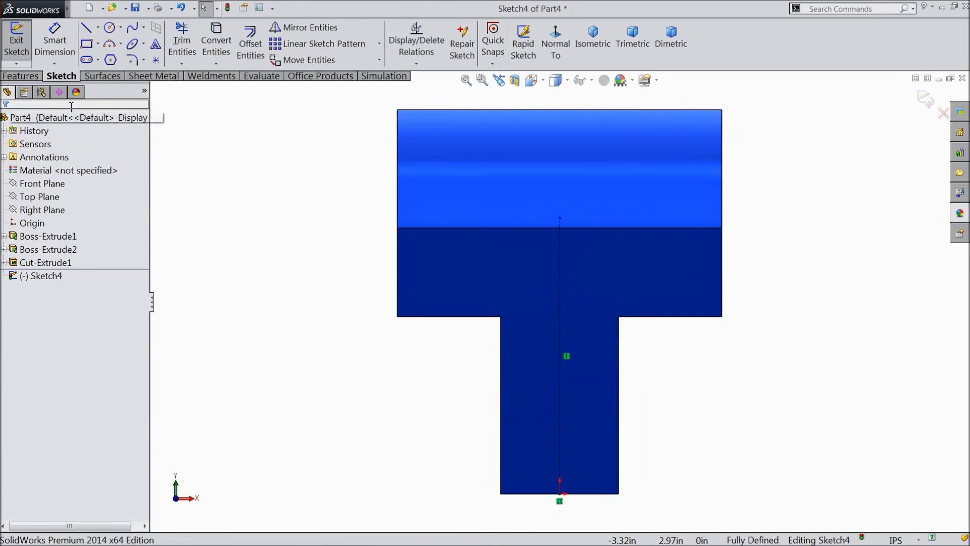
Step: Dimension the vertical centerline's length as 2.187 in
click(54, 39)
click(560, 358)
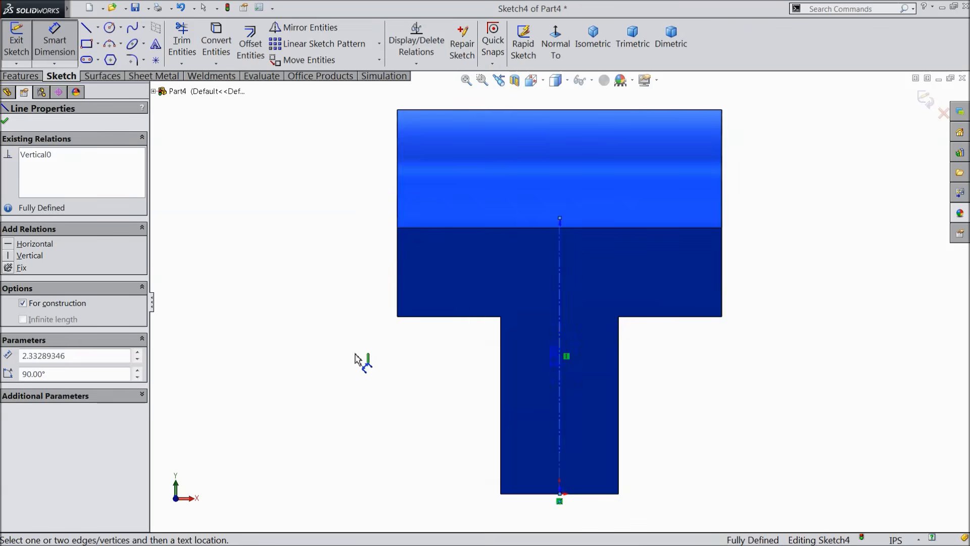
click(339, 352)
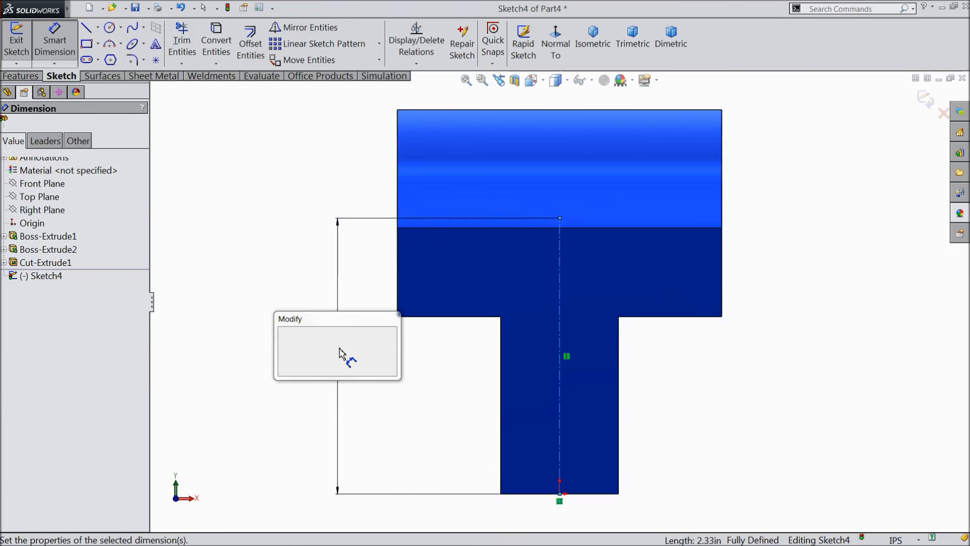
text(2.187)
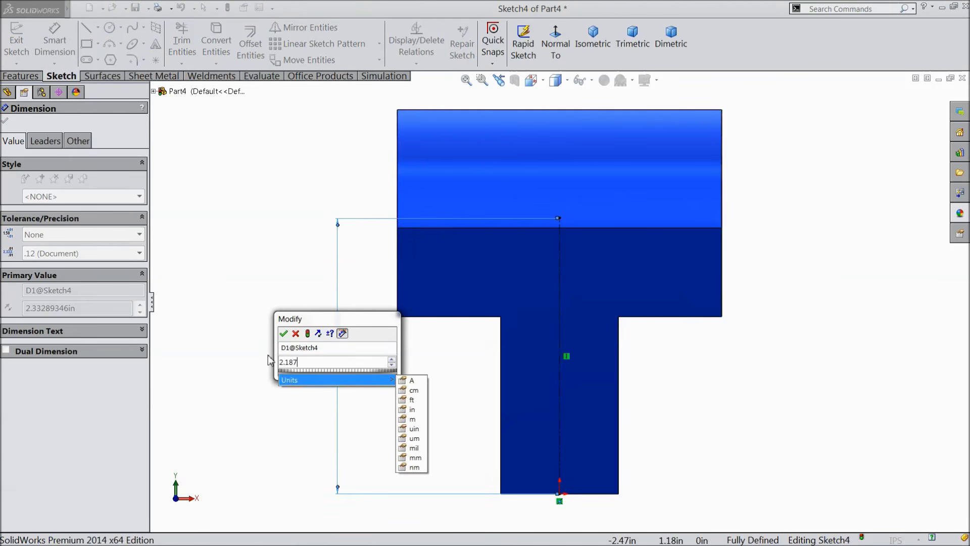
click(284, 334)
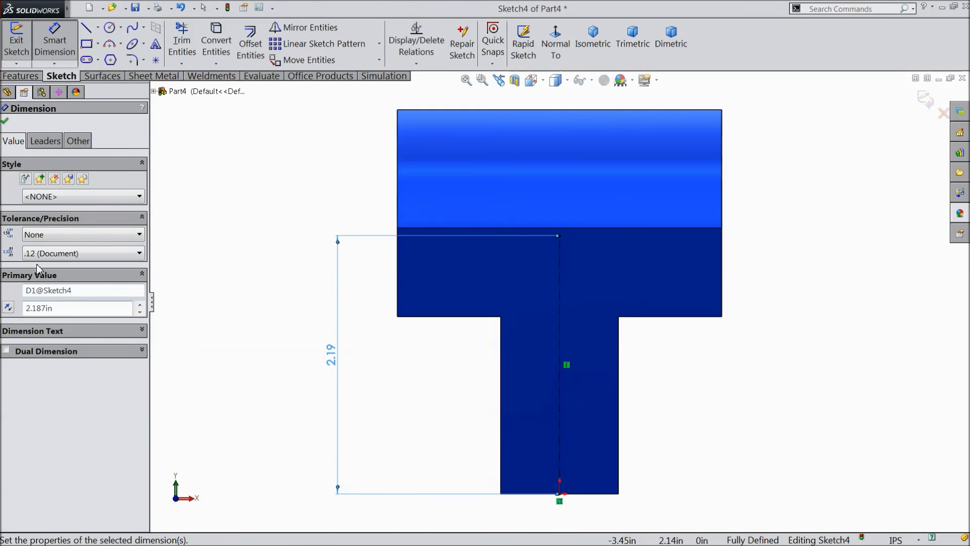
Step: Sketch a circle about 1.30 in in diameter, centred on the upper end of the centerline
click(110, 29)
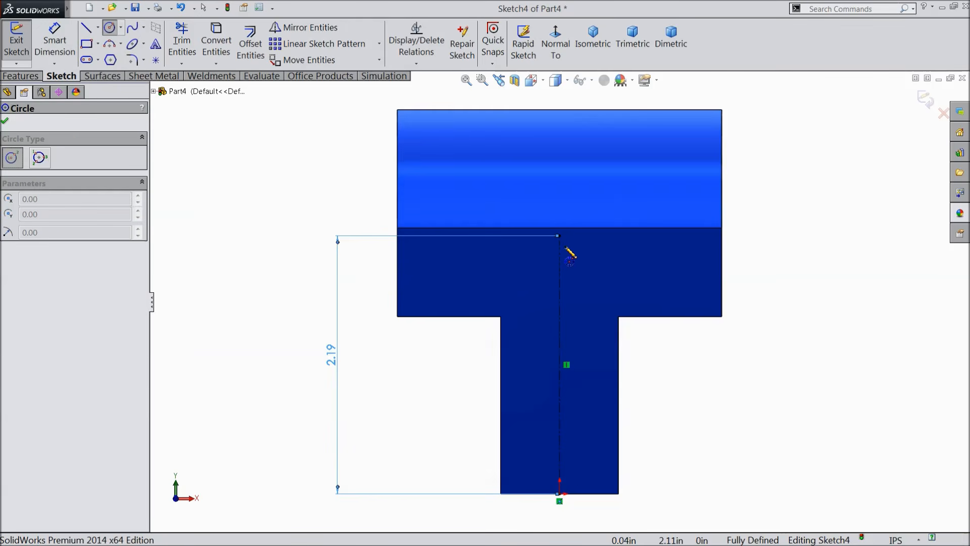
click(560, 236)
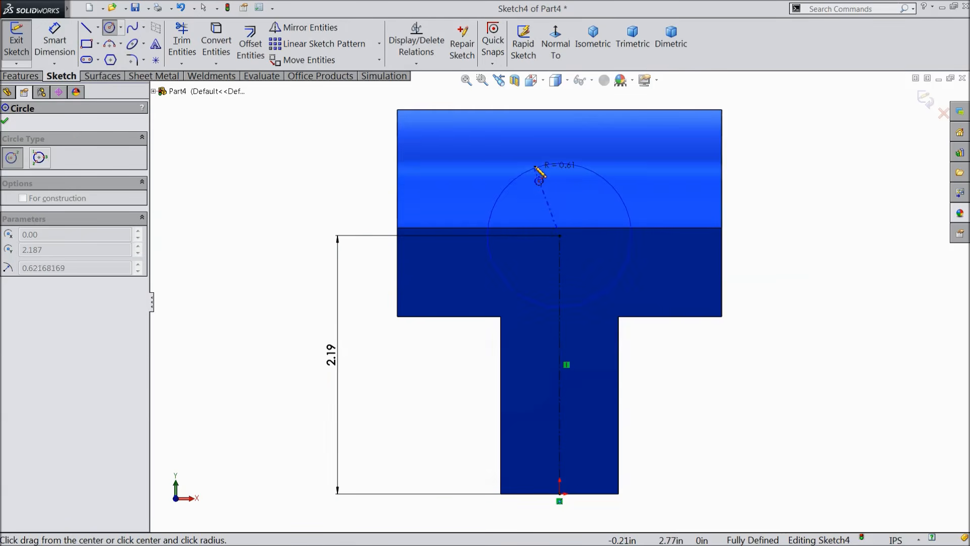
click(536, 166)
Step: Dimension the circle's diameter as 0.687 in
click(55, 40)
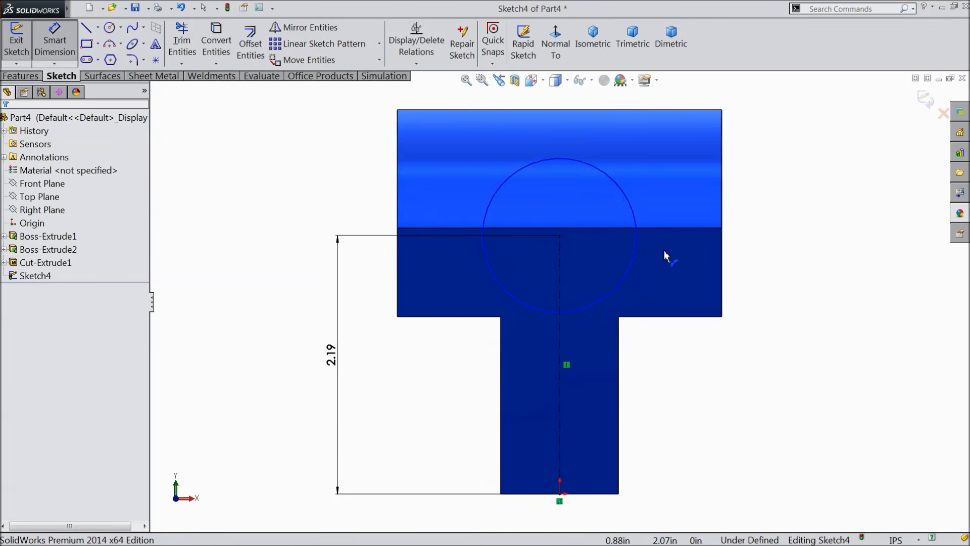
click(636, 252)
click(775, 242)
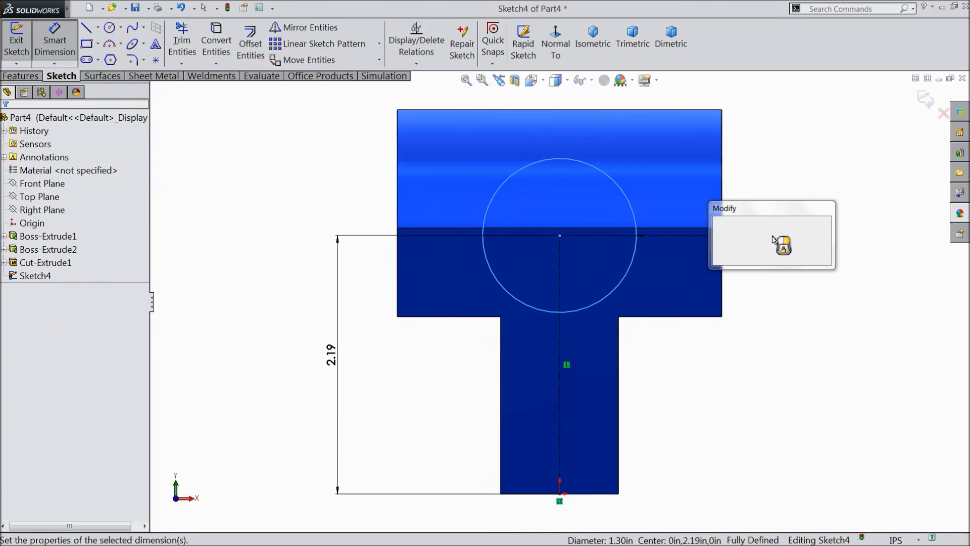
text(0.687)
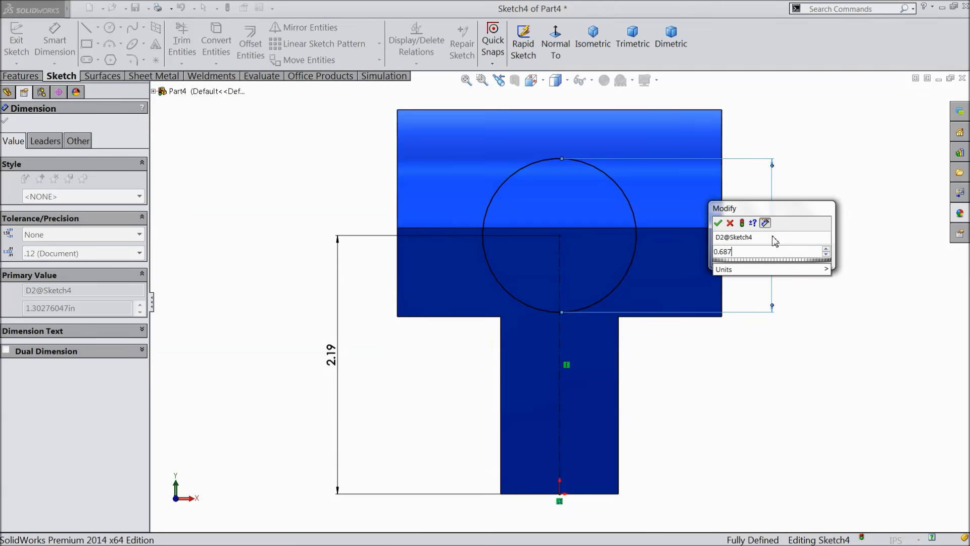
click(718, 223)
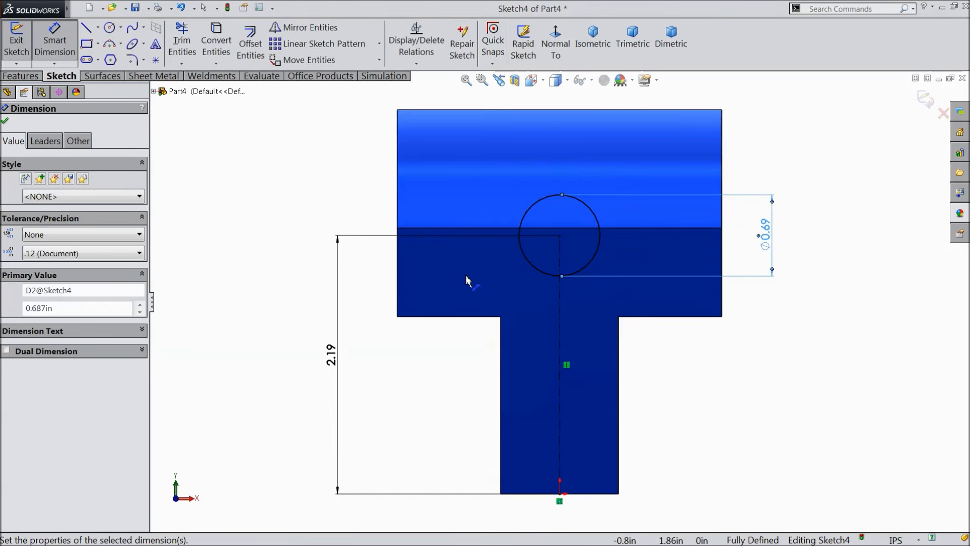
Step: Sketch a horizontal line 0.687 in long across the circle, passing through its centre from one side to the other
click(87, 28)
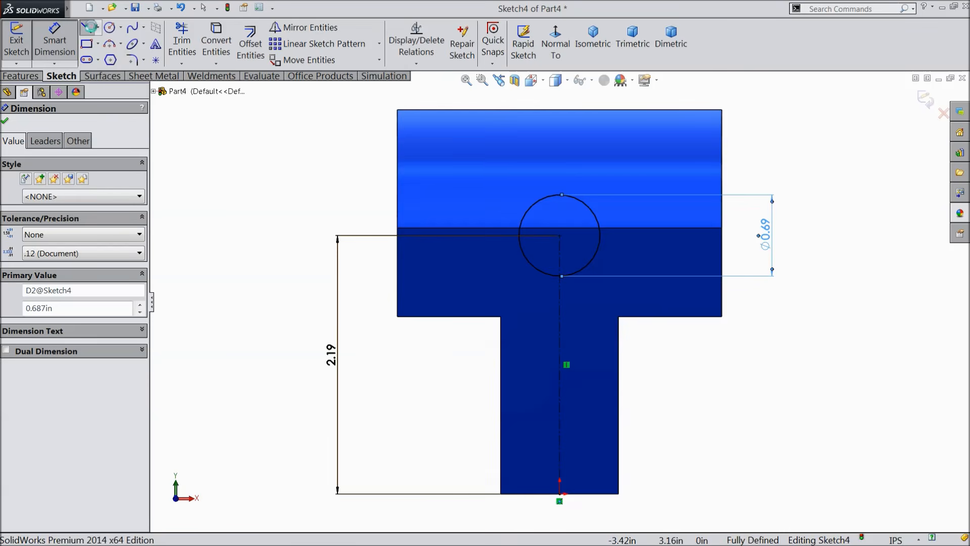
scroll(616, 260, down, 2)
scroll(618, 262, down, 3)
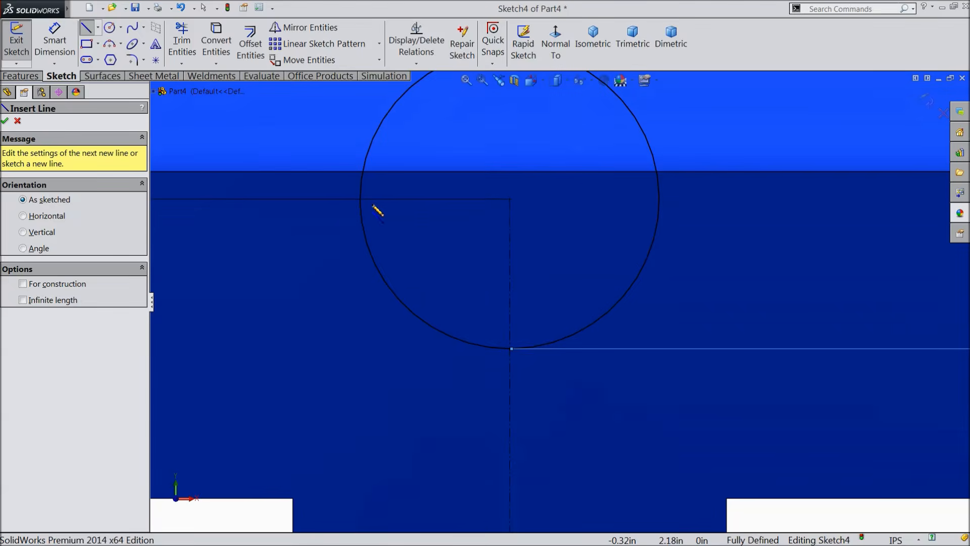
click(360, 199)
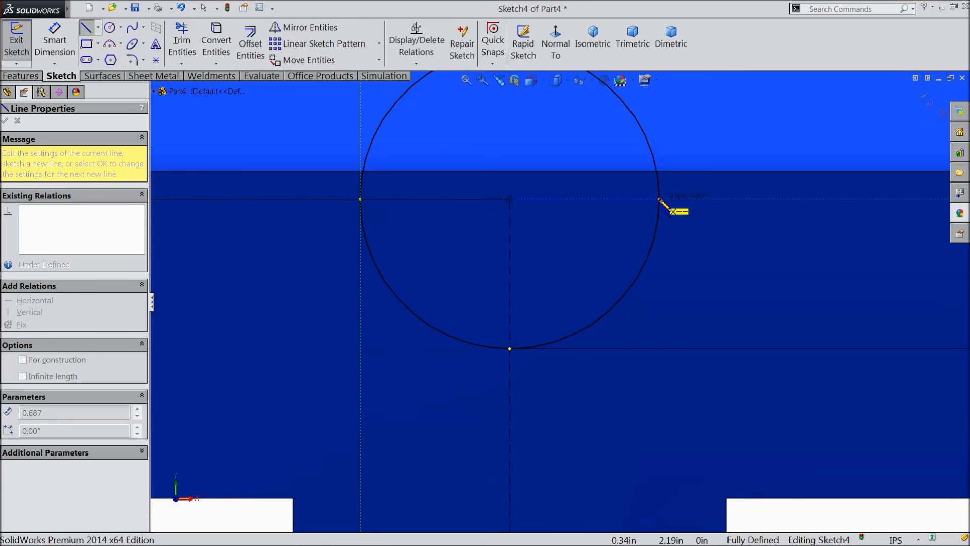
click(660, 199)
right_click(697, 197)
click(713, 92)
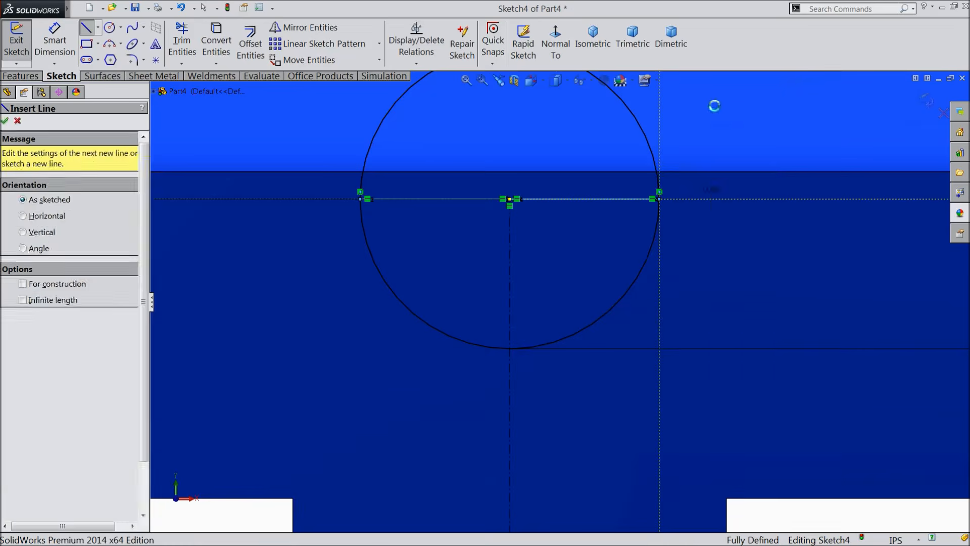
Step: Trim away the lower half of the circle below the horizontal line, leaving a closed half-circle profile
click(182, 43)
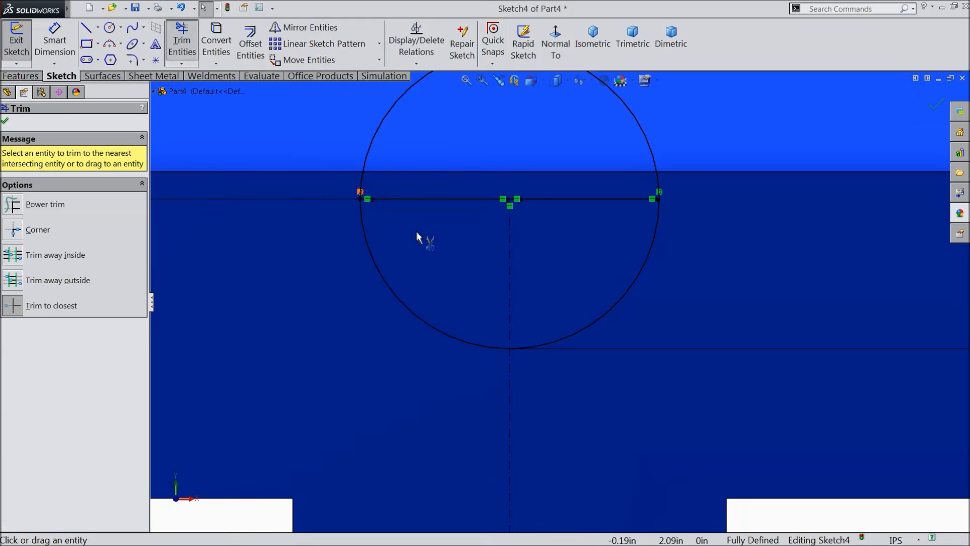
click(456, 345)
click(593, 337)
scroll(586, 333, up, 5)
mouse_move(576, 320)
middle_down()
mouse_move(505, 371)
mouse_move(513, 378)
mouse_move(522, 340)
mouse_move(505, 364)
middle_up()
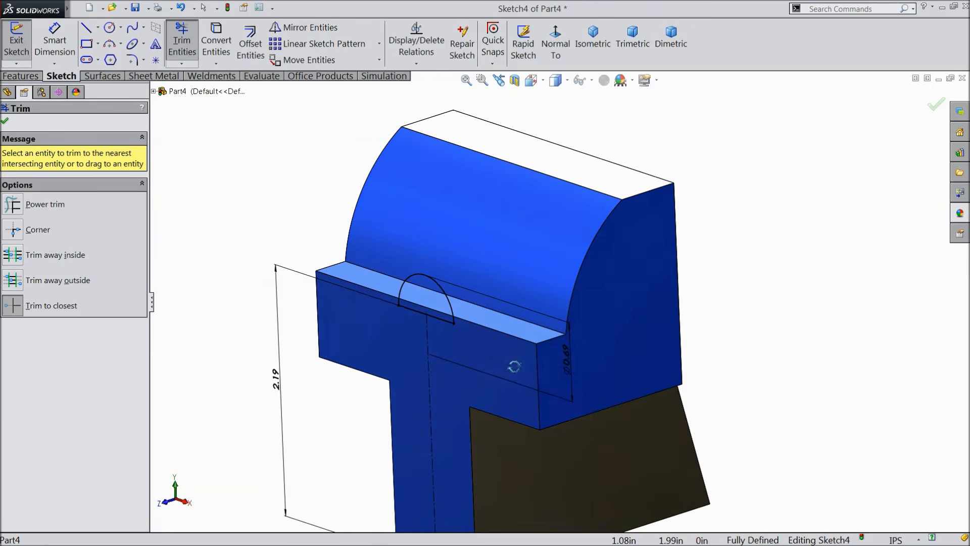
click(7, 121)
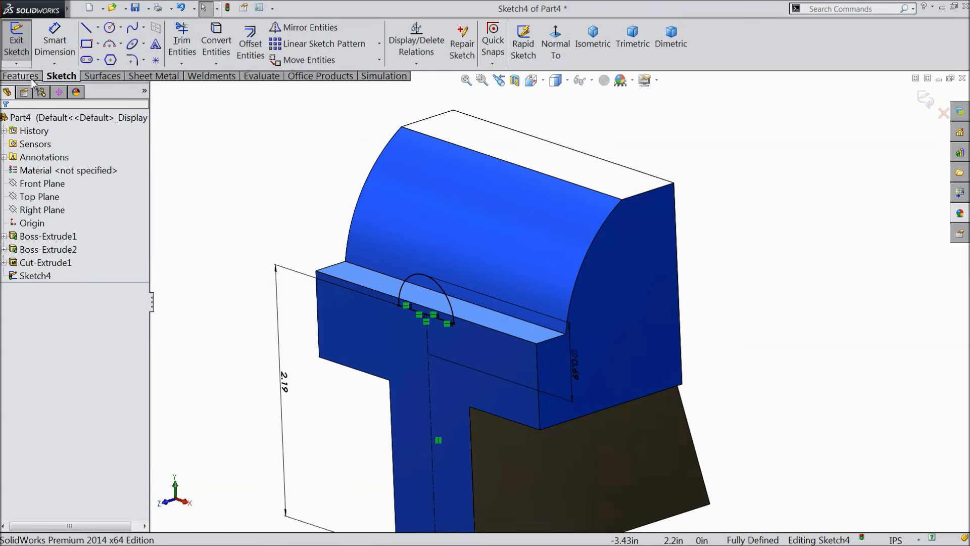
Step: Extrude the half-circle profile as a boss up to the curved surface of the jaw block, with Merge result on
click(21, 76)
click(24, 48)
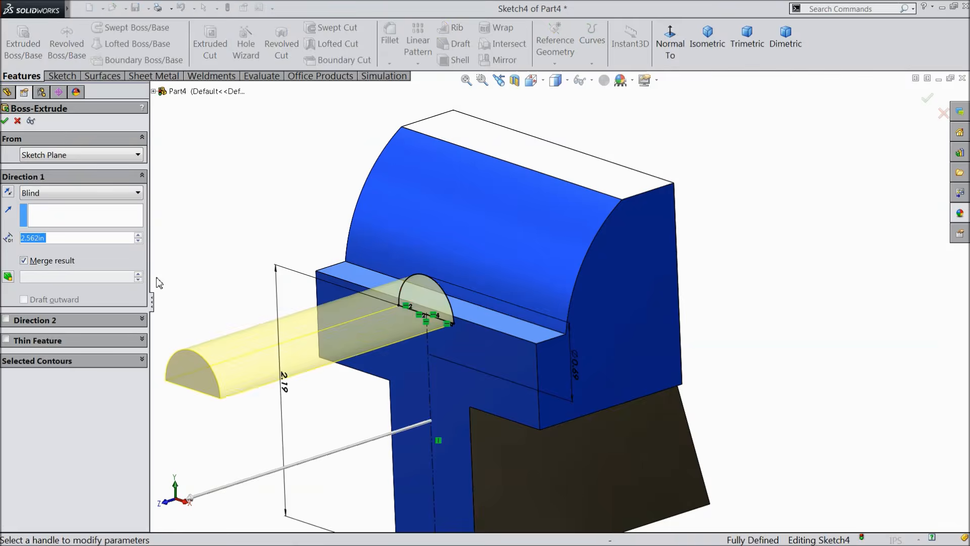
click(39, 196)
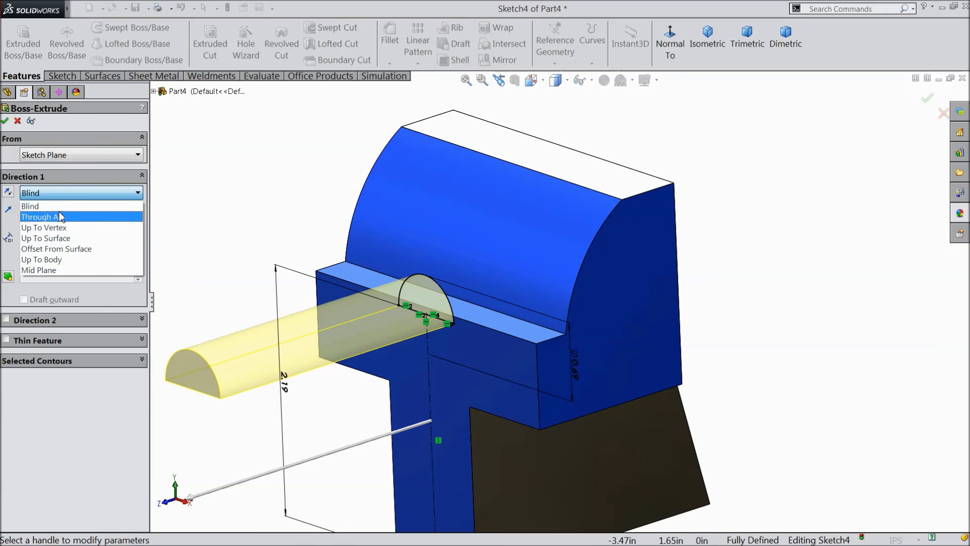
click(69, 238)
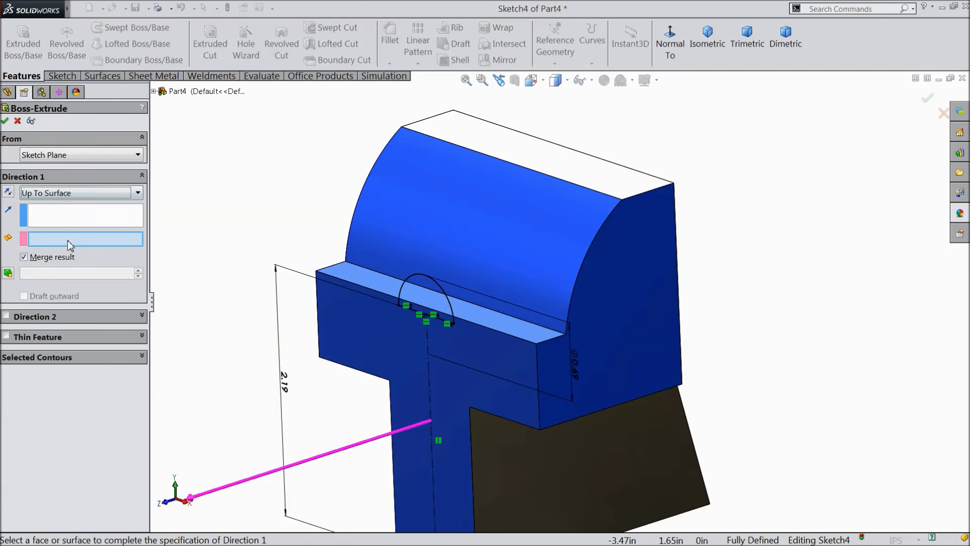
click(496, 289)
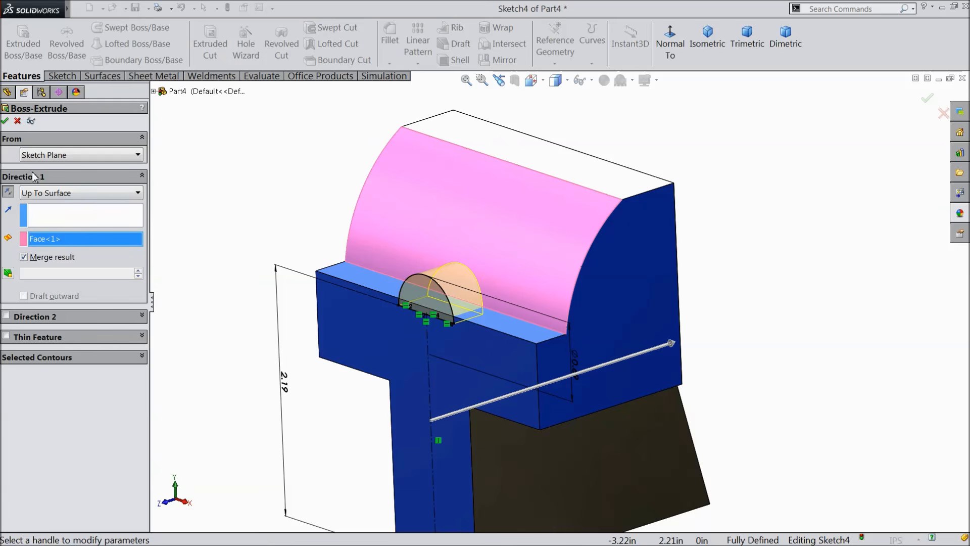
click(6, 121)
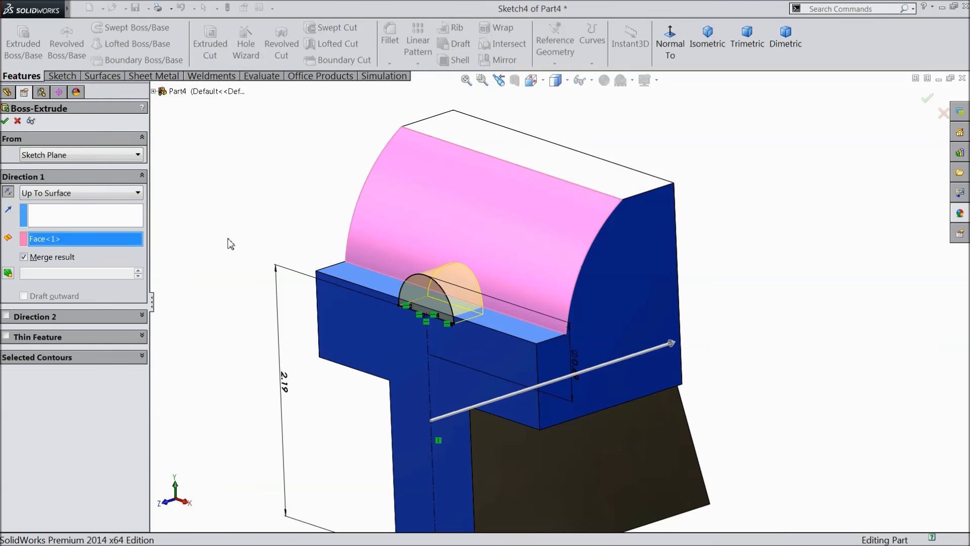
middle_drag(230, 244, 231, 264)
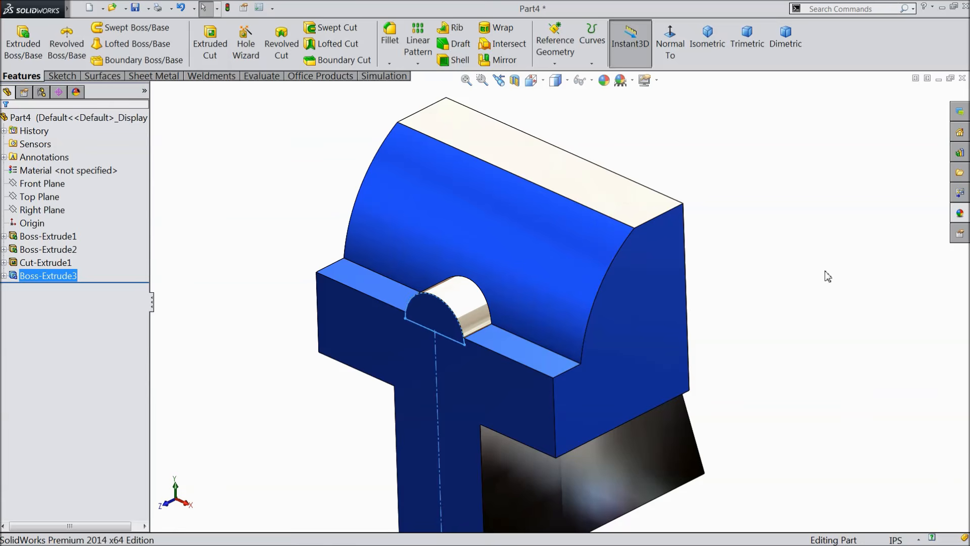
Step: Apply the gloss blue appearance to the new half-round boss
click(959, 213)
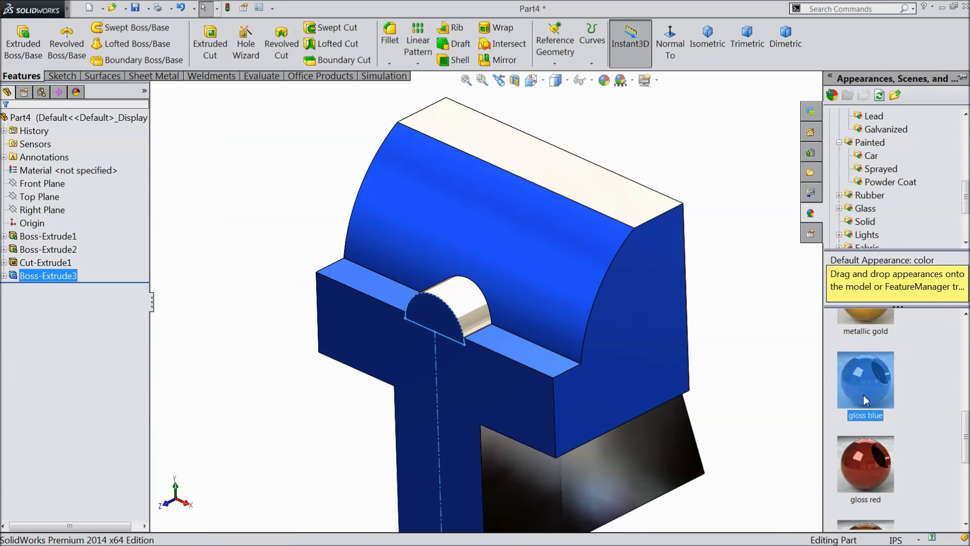
double_click(866, 399)
middle_drag(747, 361, 708, 347)
scroll(563, 347, down, 3)
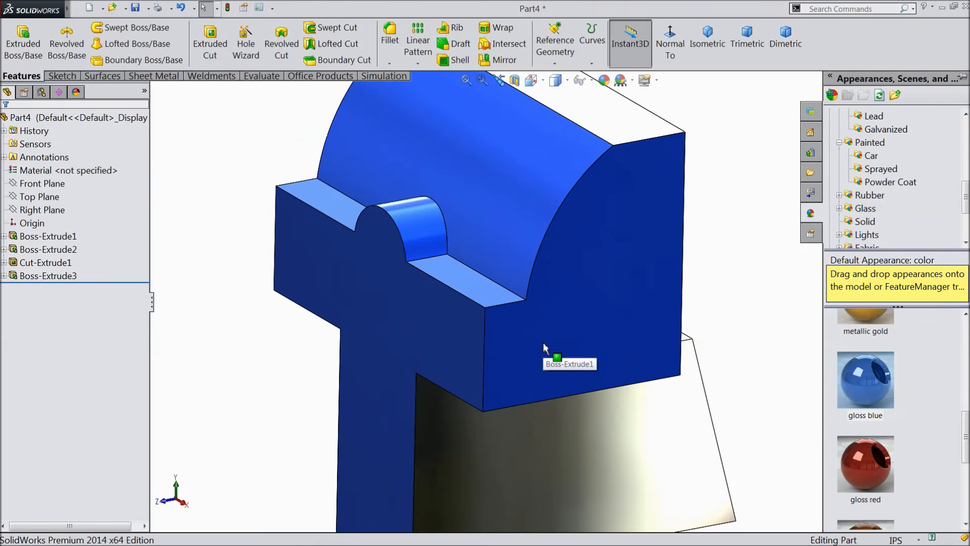
Step: Start a sketch on the T-shaped front face and draw a circle about 0.49 in in diameter, centred on the half-round boss
middle_drag(537, 340, 620, 340)
click(342, 255)
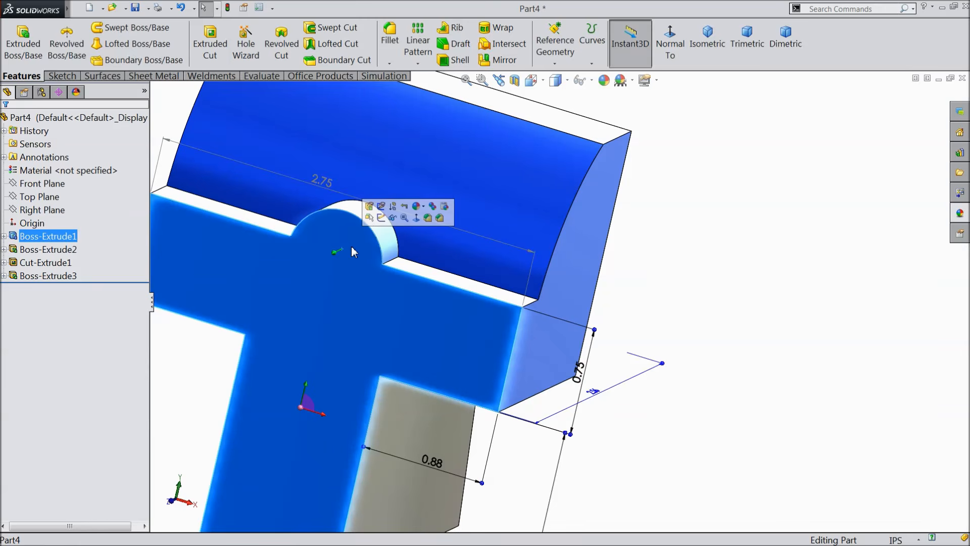
click(381, 218)
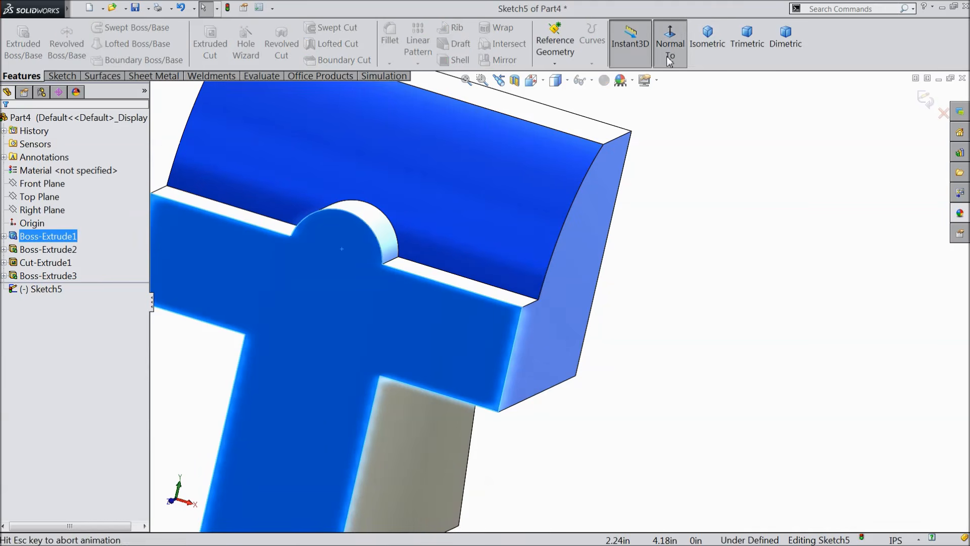
click(670, 46)
click(62, 76)
click(109, 27)
scroll(586, 212, down, 3)
scroll(565, 253, down, 3)
scroll(576, 205, up, 2)
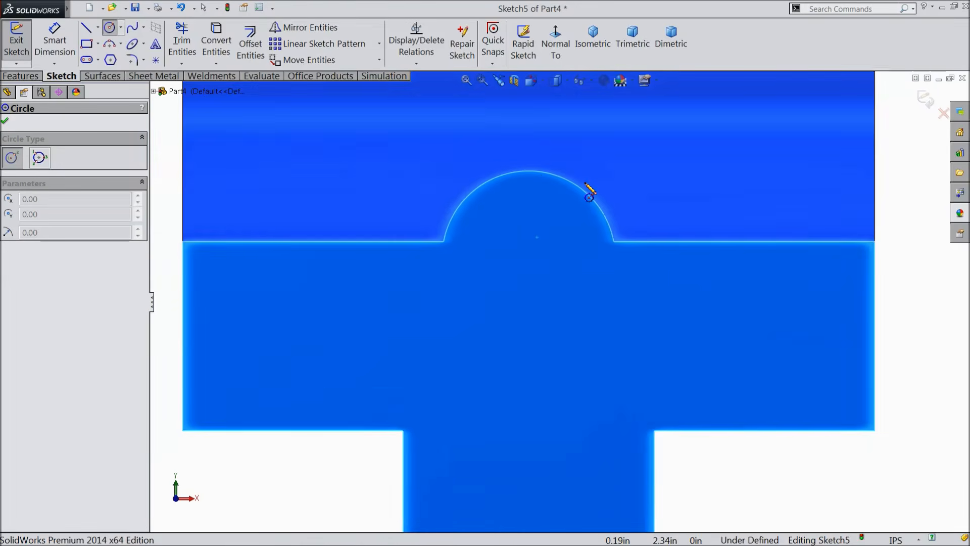
scroll(546, 195, down, 2)
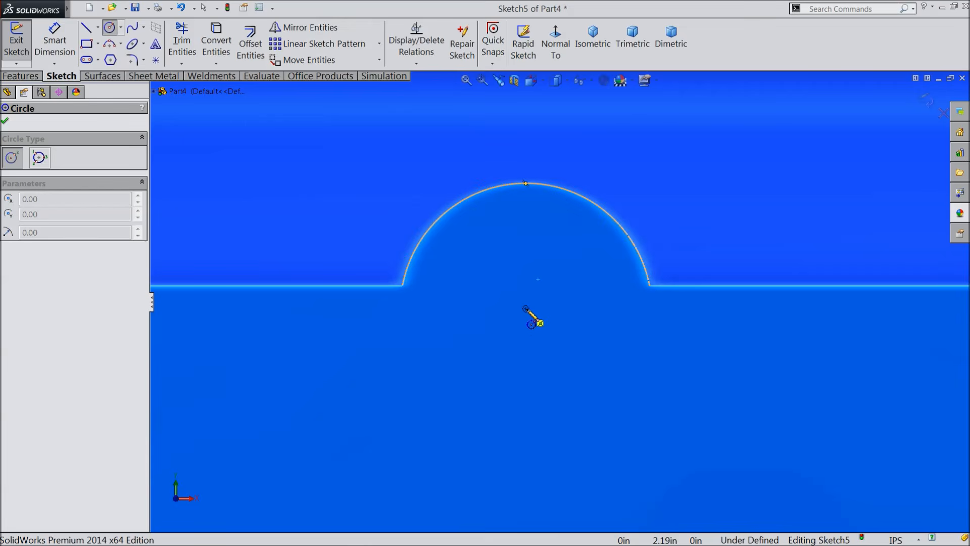
click(526, 309)
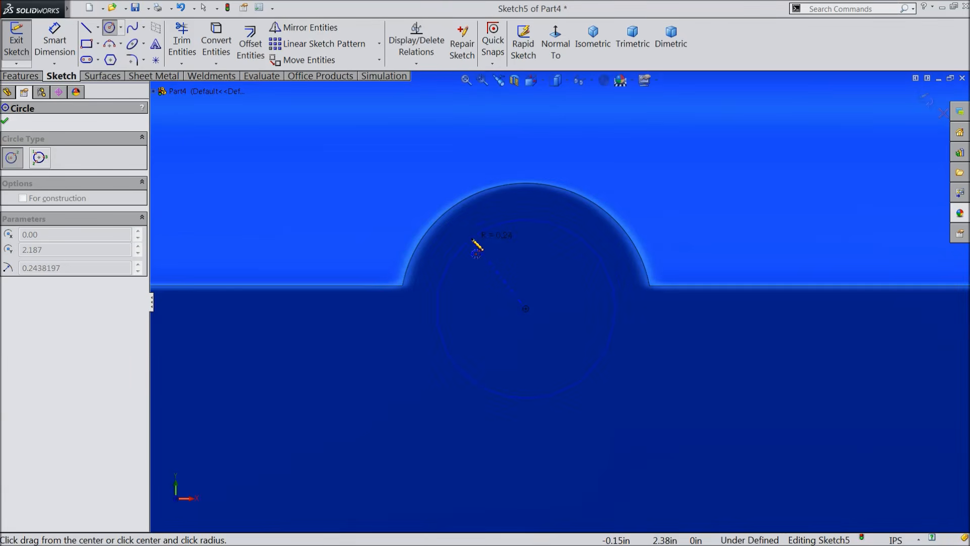
click(474, 241)
Step: Dimension the new circle's diameter as 0.75 in and exit the sketch
click(55, 40)
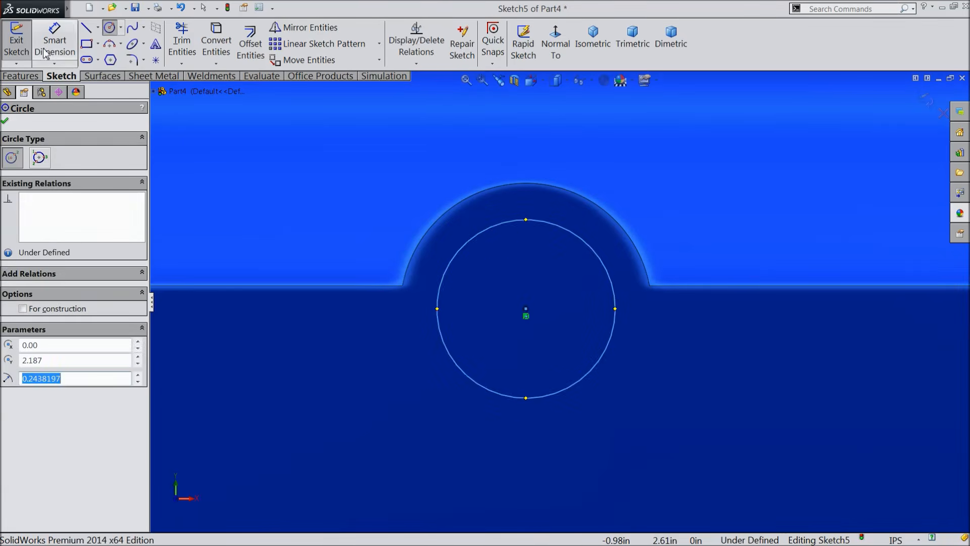
click(614, 335)
click(498, 148)
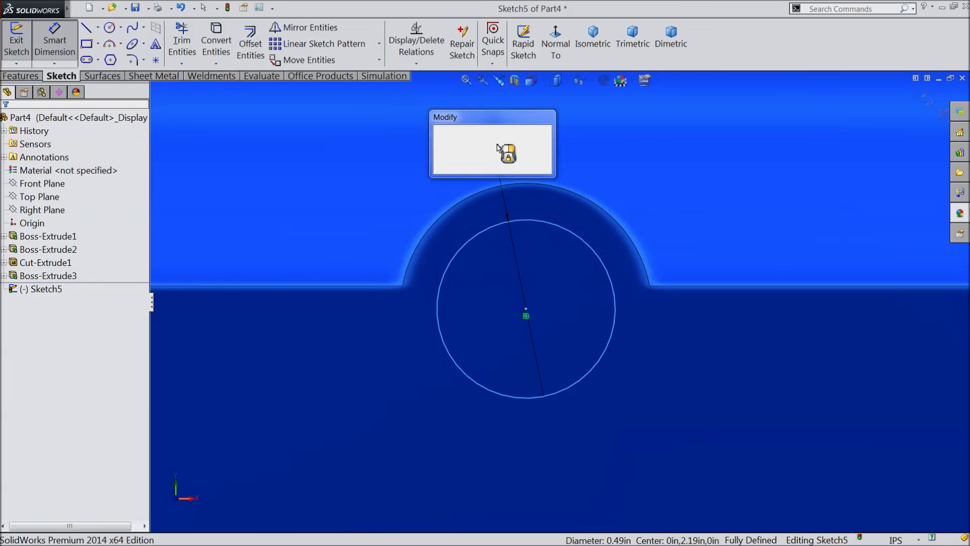
text(0.75)
click(439, 132)
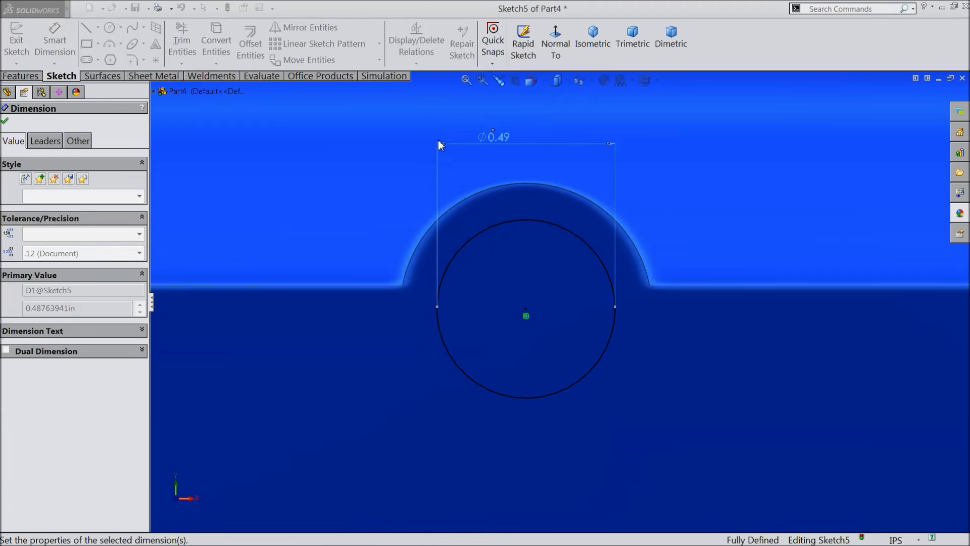
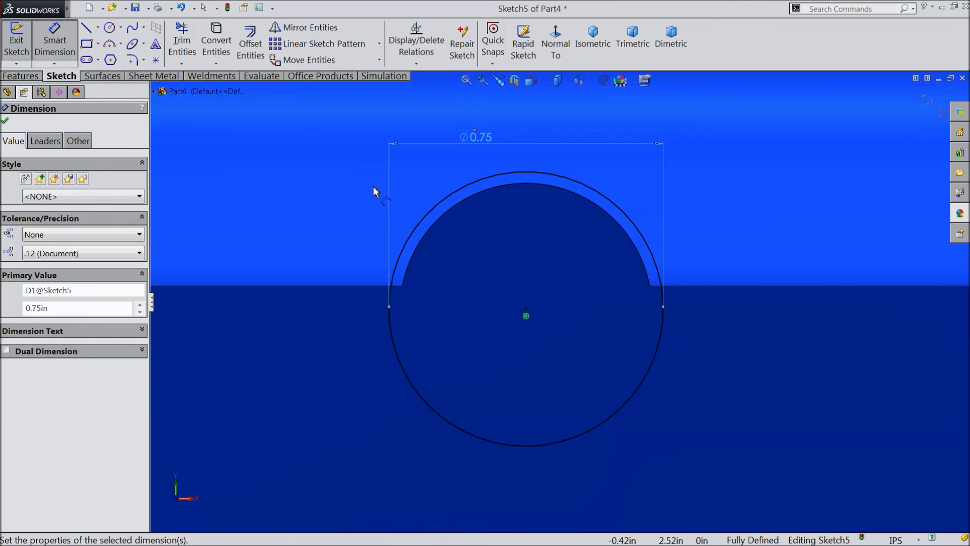
click(5, 121)
scroll(646, 177, up, 3)
middle_drag(641, 199, 614, 252)
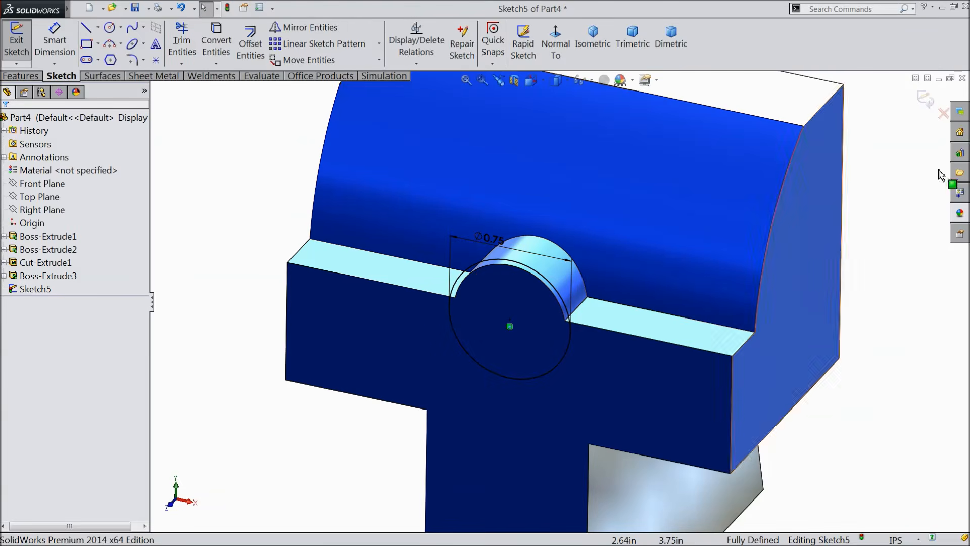
click(925, 101)
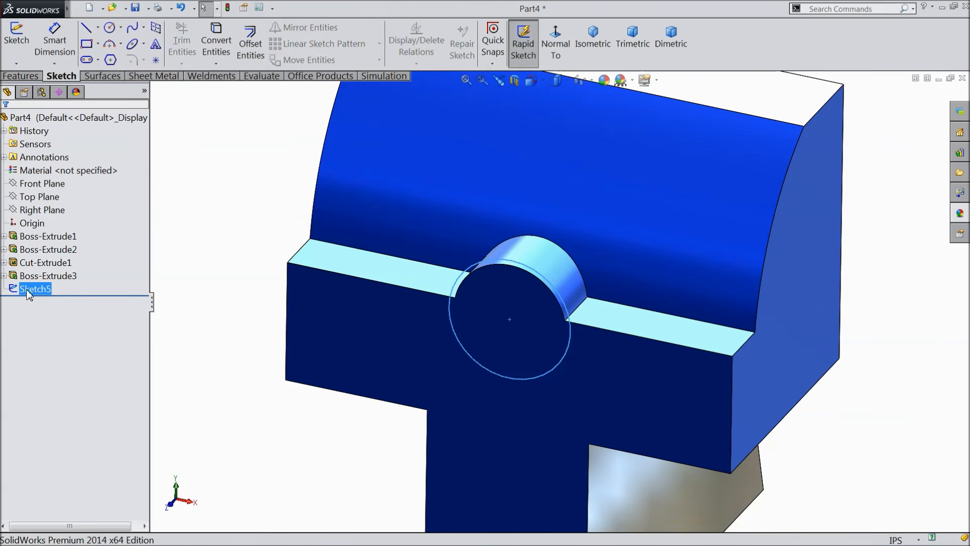
Step: Change the diameter dimension in the half-round boss's sketch to 0.687in*2 (1.374 in) and rebuild the part
click(4, 276)
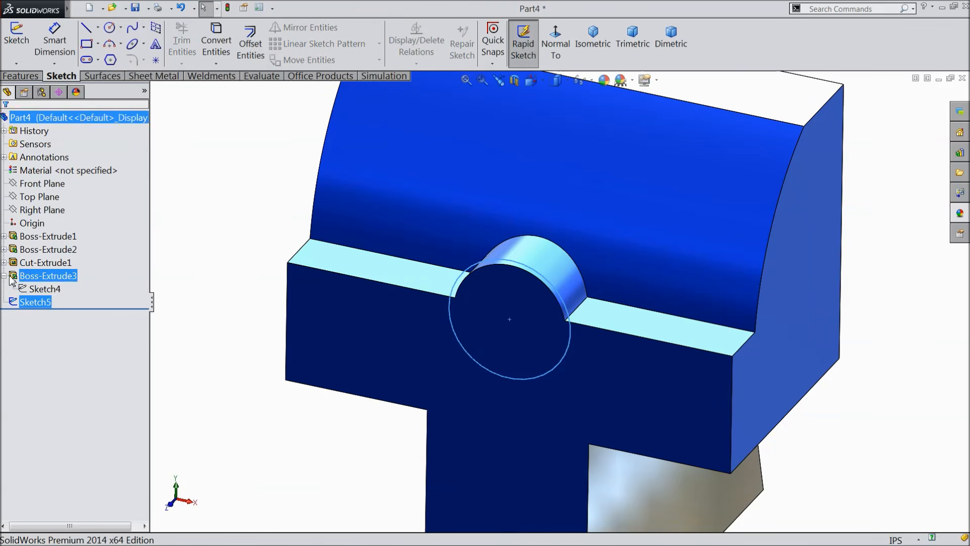
click(35, 290)
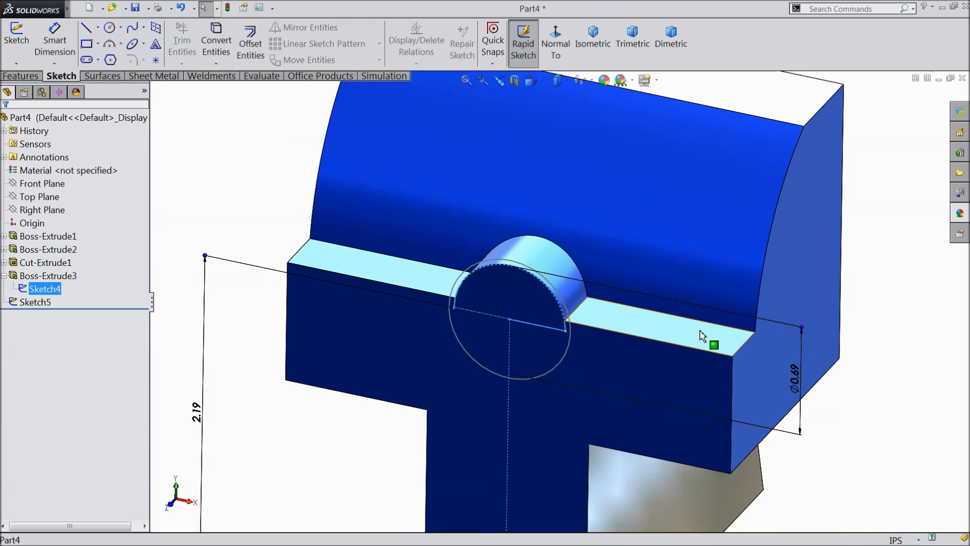
scroll(715, 335, up, 3)
scroll(657, 323, down, 6)
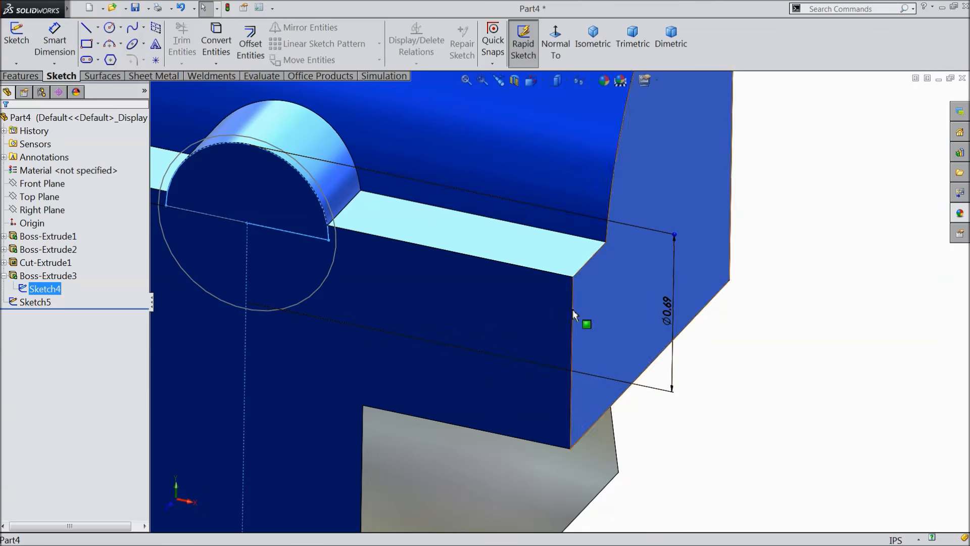
double_click(667, 316)
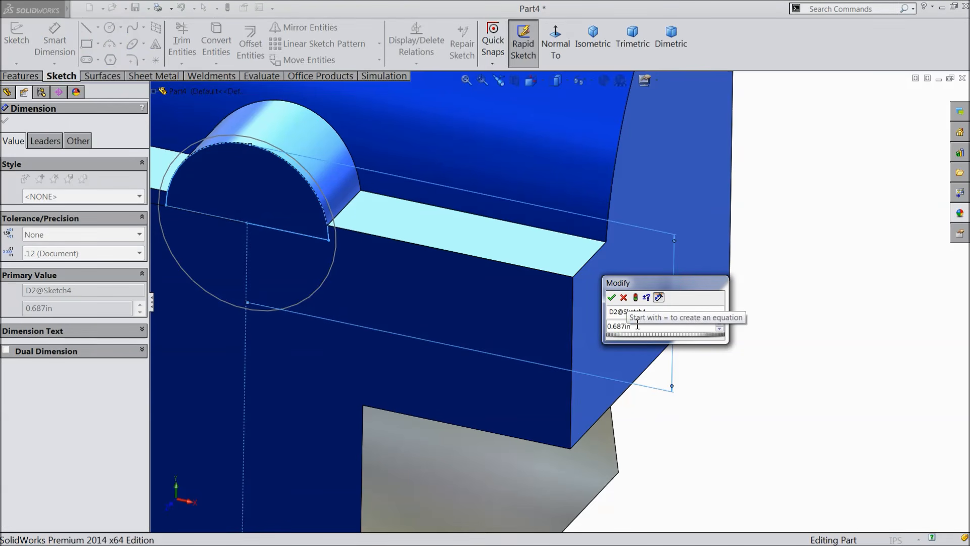
text(*2)
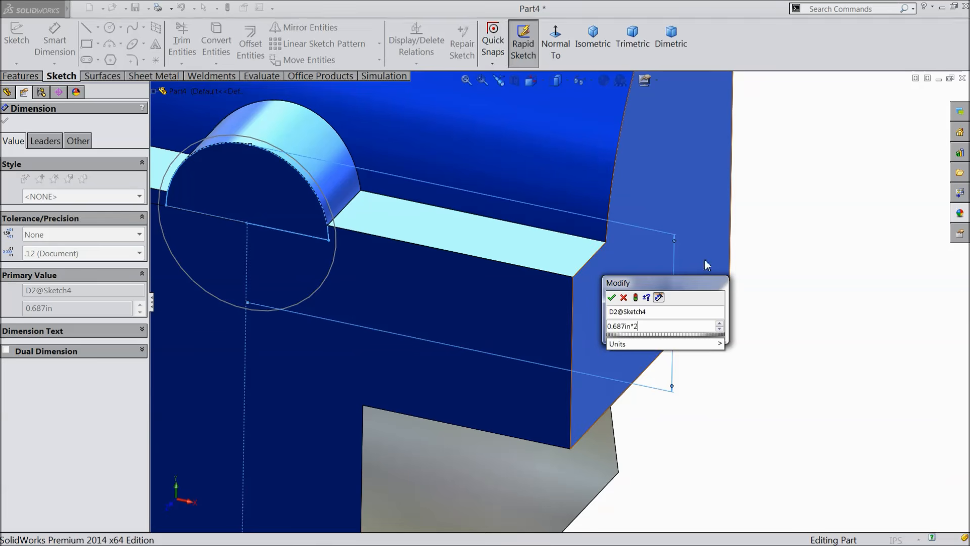
click(612, 298)
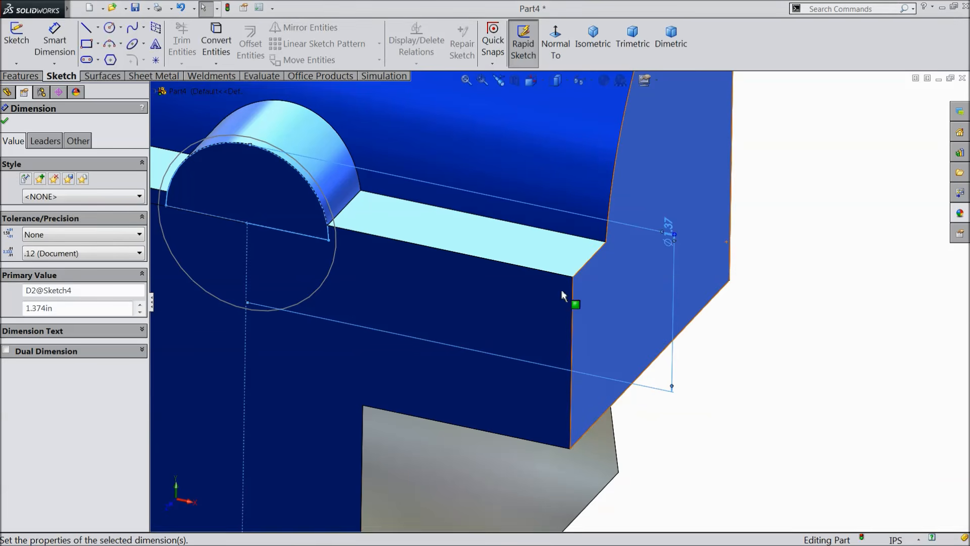
scroll(405, 271, up, 5)
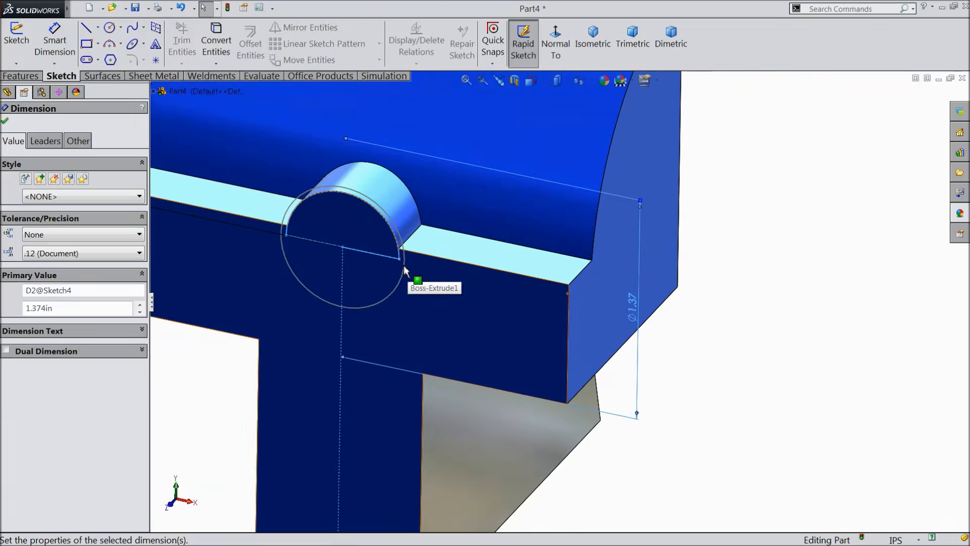
click(229, 8)
mouse_move(516, 264)
middle_down()
mouse_move(515, 216)
mouse_move(455, 229)
mouse_move(490, 230)
mouse_move(455, 263)
middle_up()
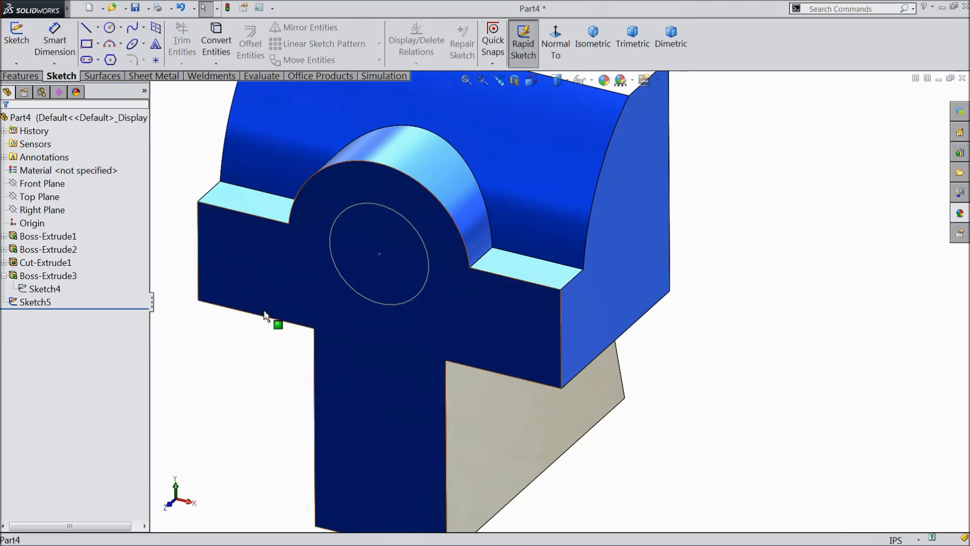
Step: Cut-extrude the 0.75 in circle on the front face with a Blind depth of 1.187 in
click(36, 301)
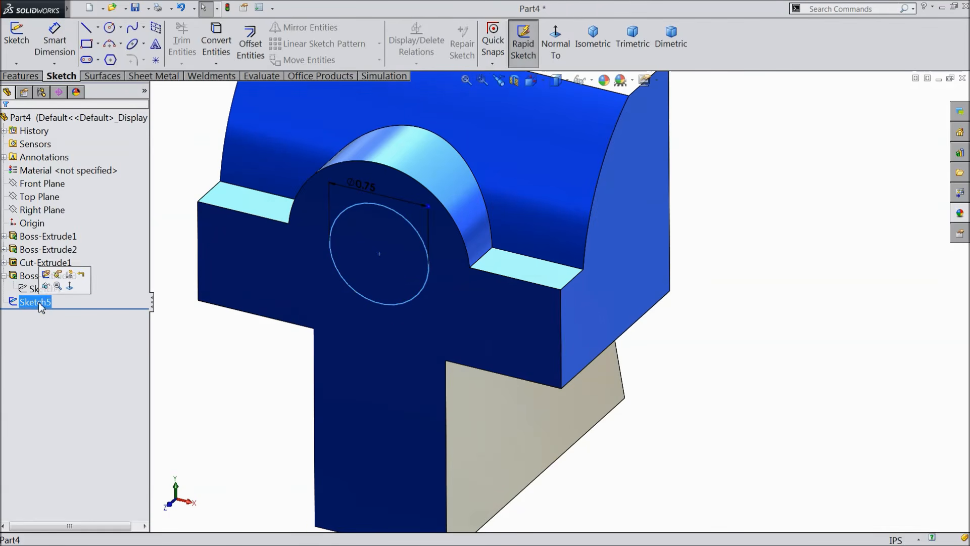
click(46, 274)
scroll(405, 217, down, 3)
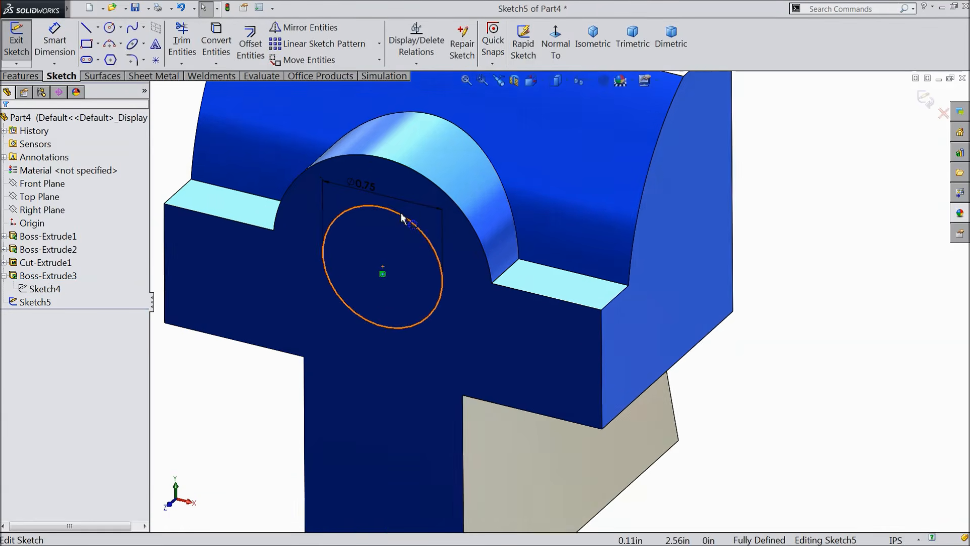
click(20, 76)
click(211, 45)
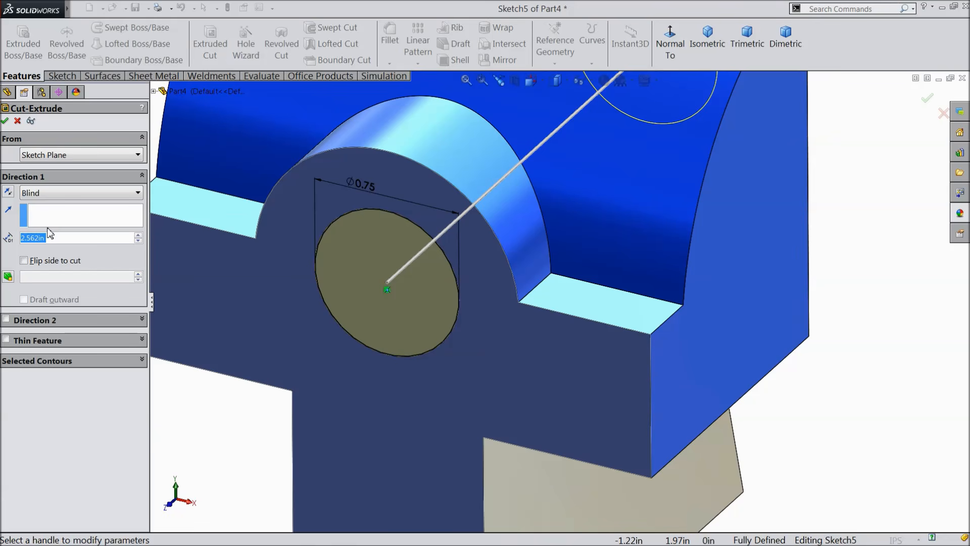
text(1.187)
key(Return)
mouse_move(249, 407)
middle_down()
mouse_move(264, 393)
mouse_move(232, 396)
mouse_move(232, 411)
mouse_move(241, 404)
middle_up()
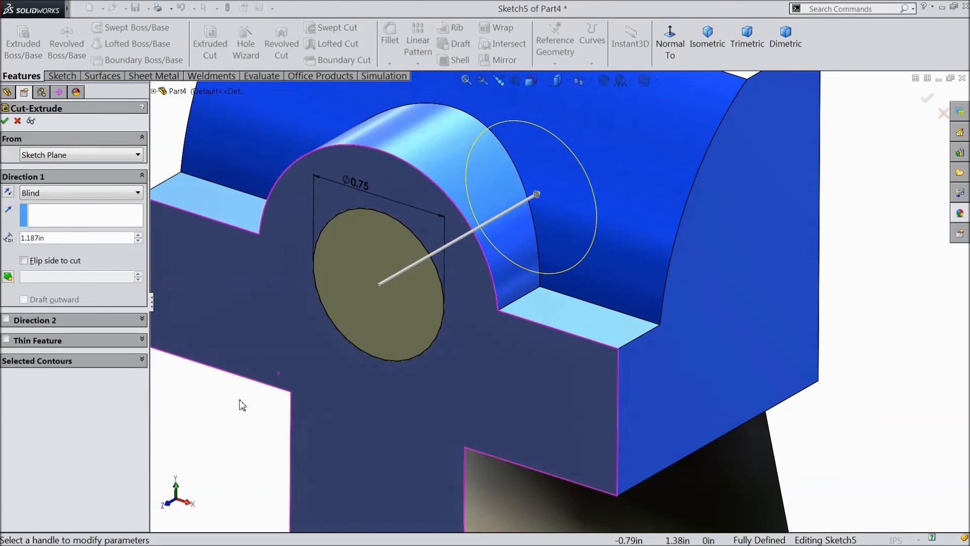
click(5, 121)
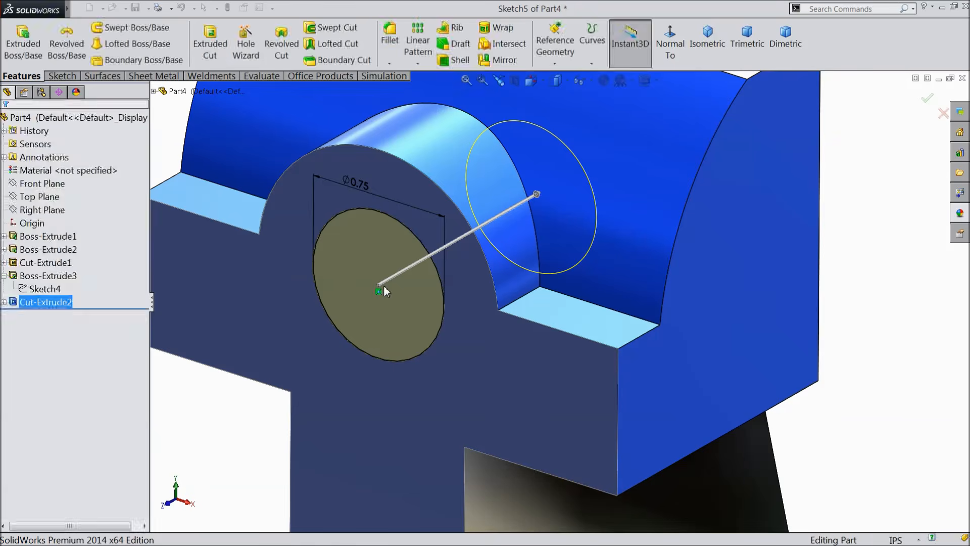
Step: Begin a Hole Wizard tapped hole on the T-shaped front face, using ANSI Inch size 1-1/8-7
scroll(394, 304, up, 3)
middle_drag(401, 314, 432, 315)
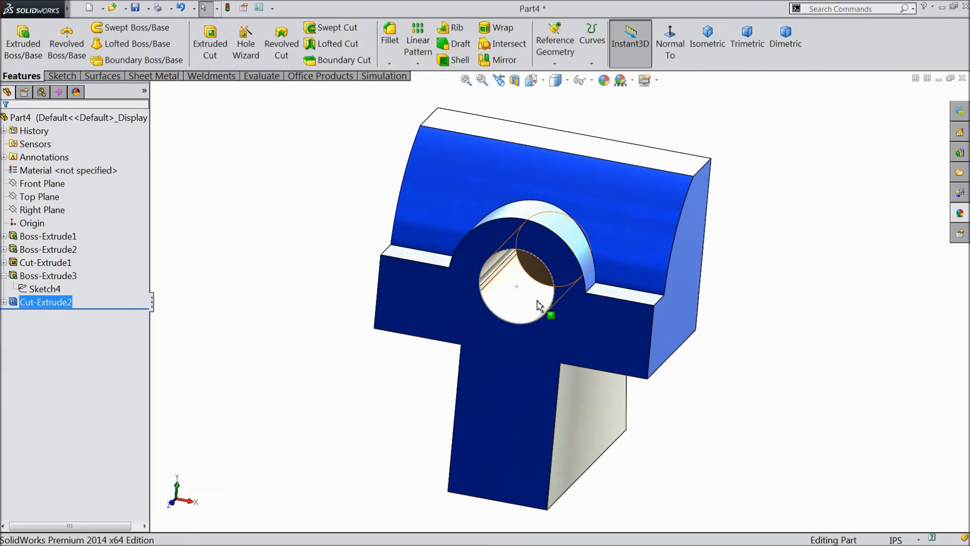
scroll(528, 298, down, 3)
middle_click(528, 298)
mouse_move(527, 298)
middle_down()
mouse_move(563, 262)
mouse_move(525, 295)
mouse_move(524, 283)
mouse_move(526, 298)
middle_up()
scroll(502, 303, up, 2)
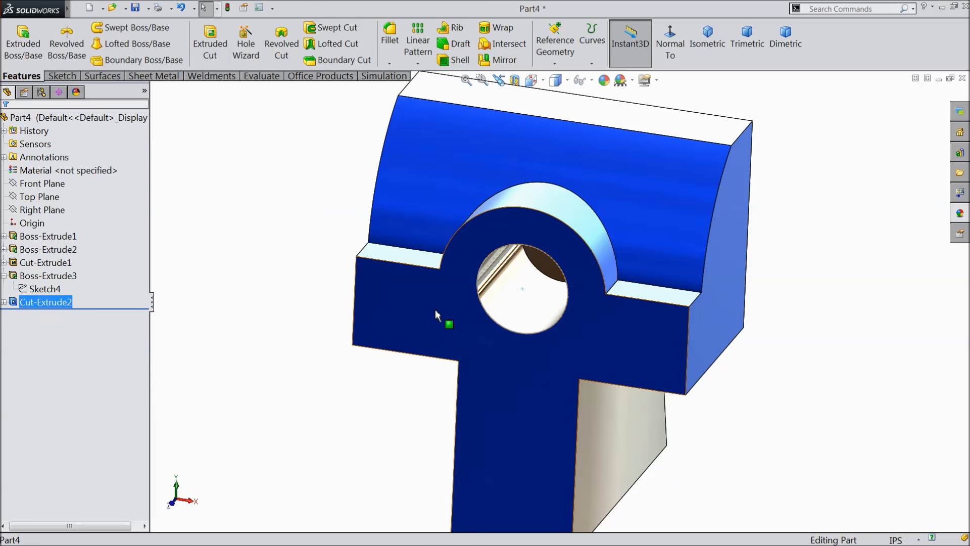
click(454, 320)
click(246, 44)
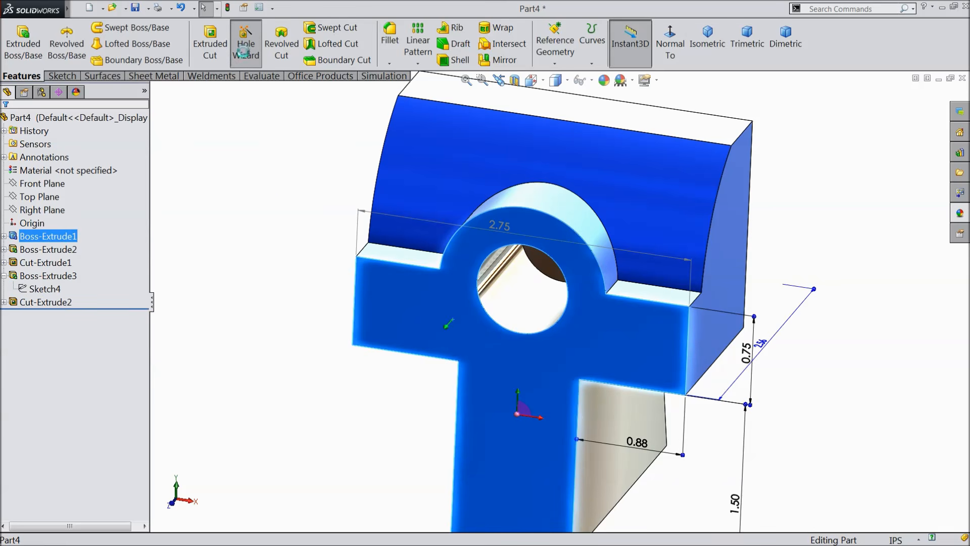
click(670, 45)
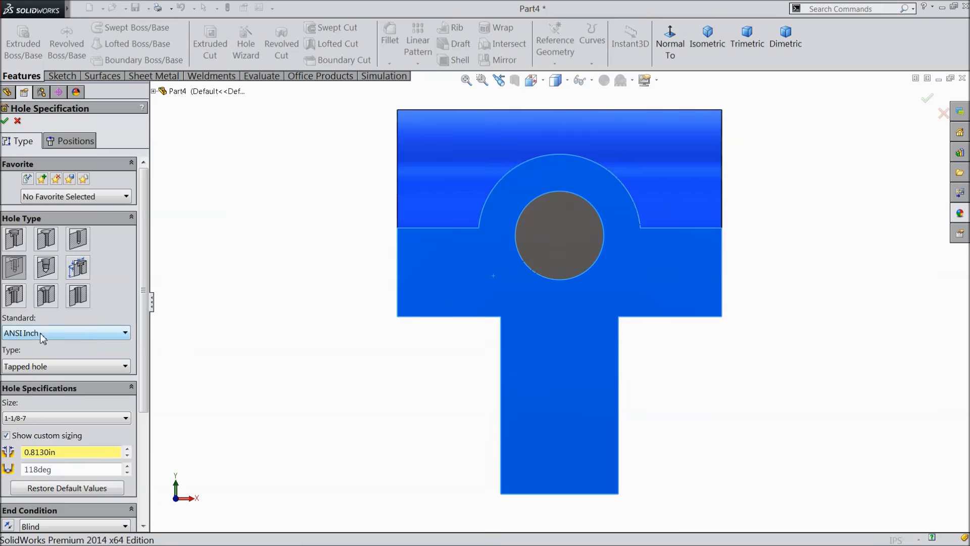
click(41, 420)
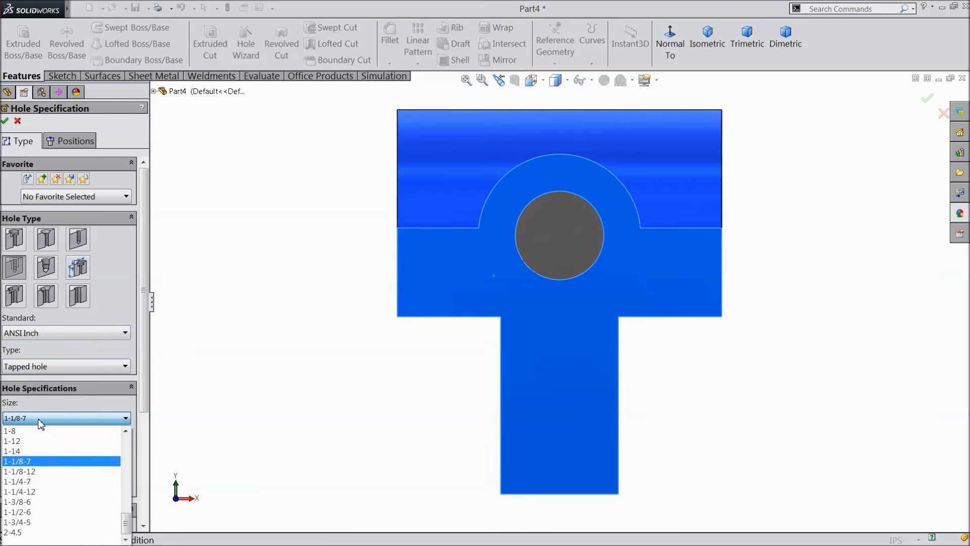
click(29, 462)
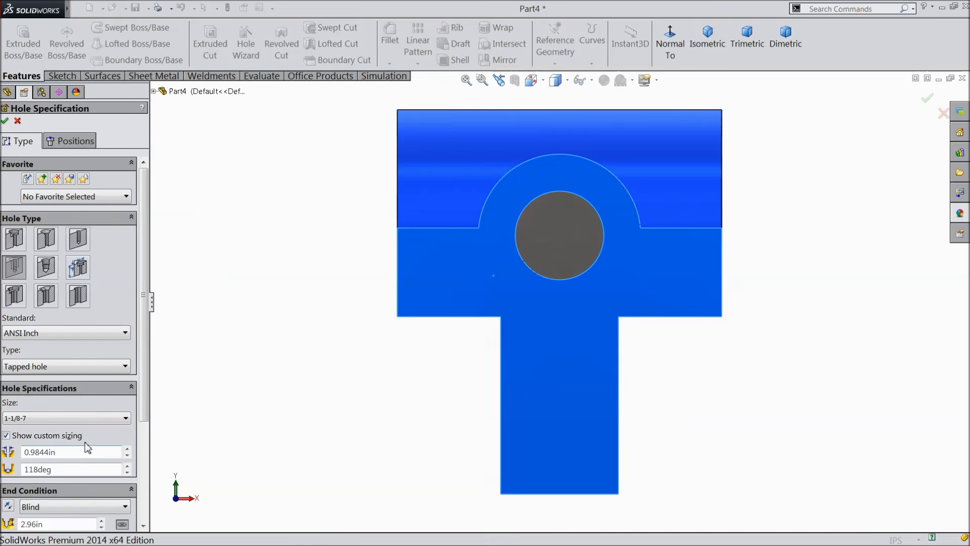
Step: Set the tapped hole's custom diameter to 0.813 in and its Blind depth to 0.44 in
scroll(141, 399, down, 3)
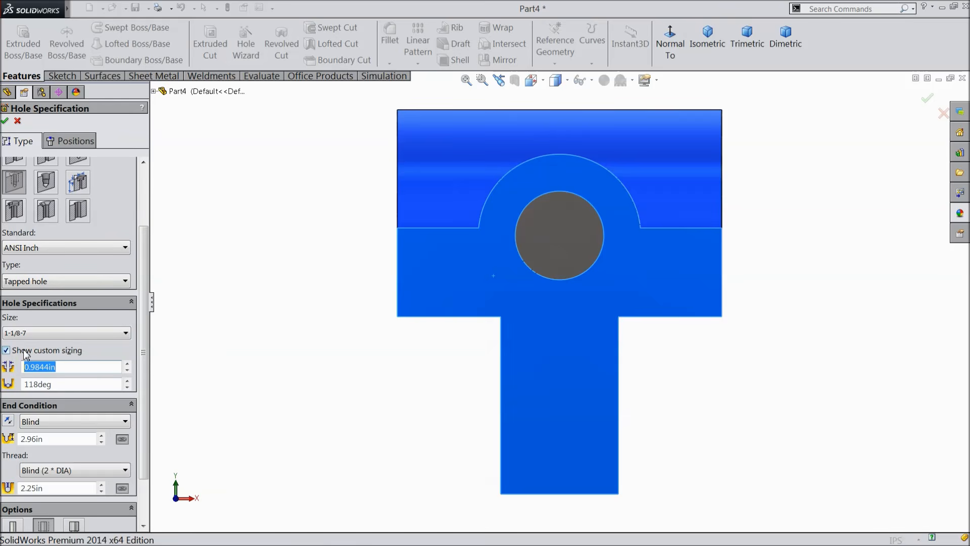
text(0.813)
key(Return)
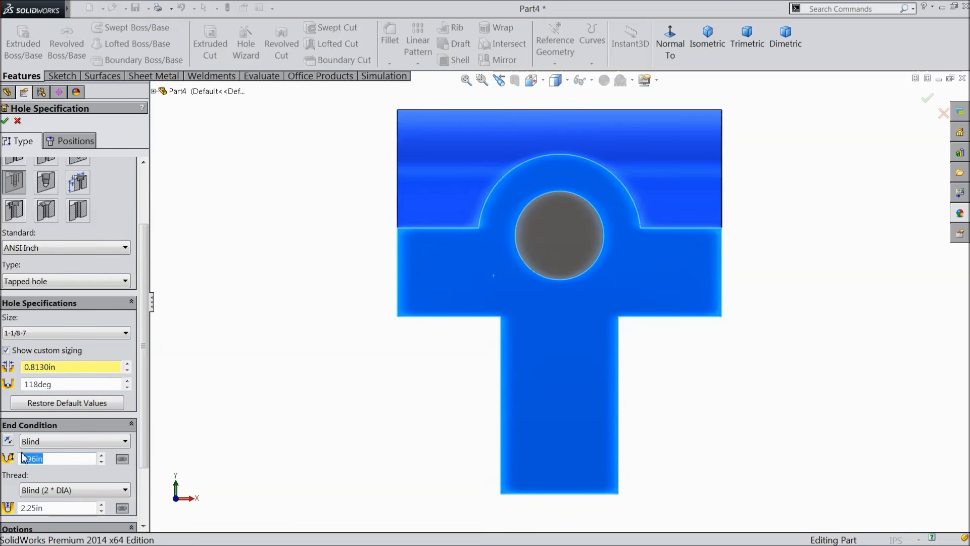
text(7)
key(Return)
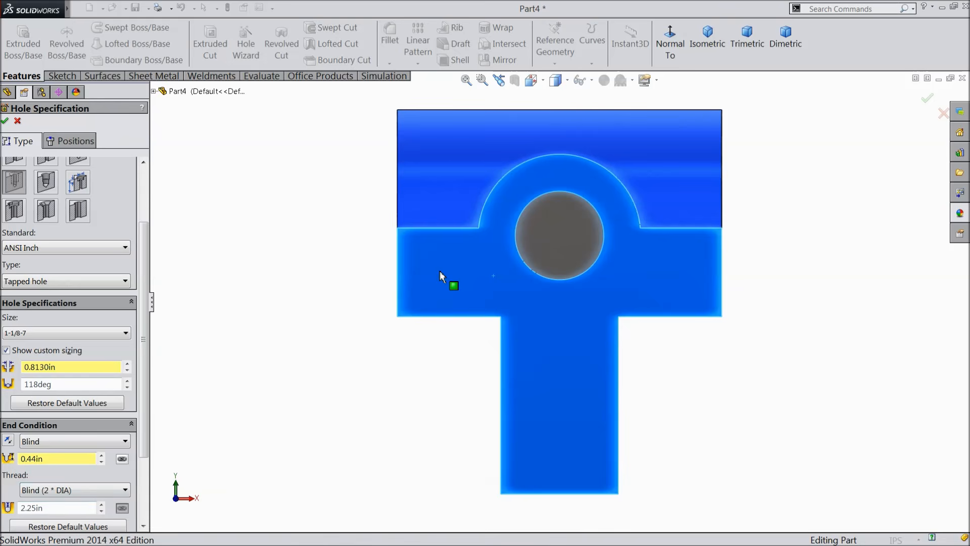
Step: Position the tapped hole at the centre of the existing round hole and finish the Hole Wizard feature
click(75, 141)
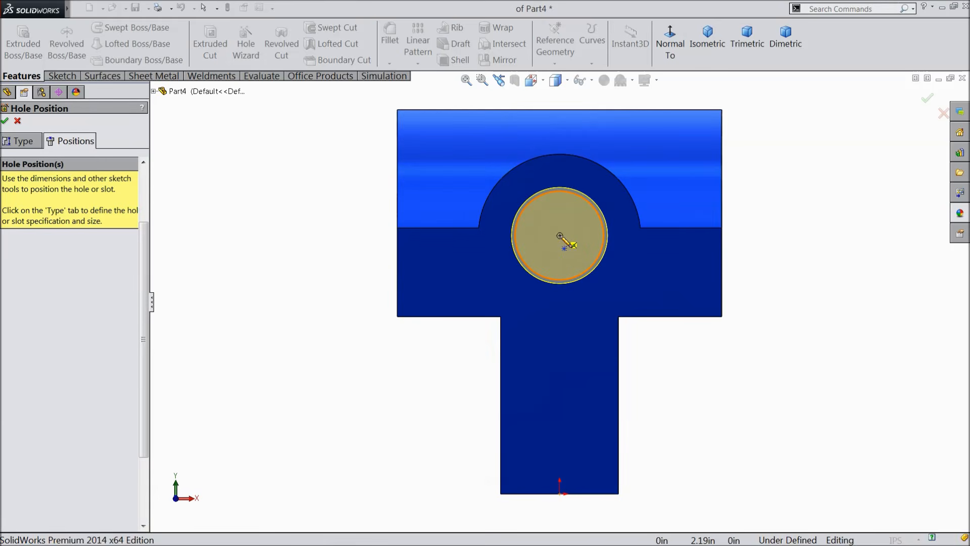
click(560, 236)
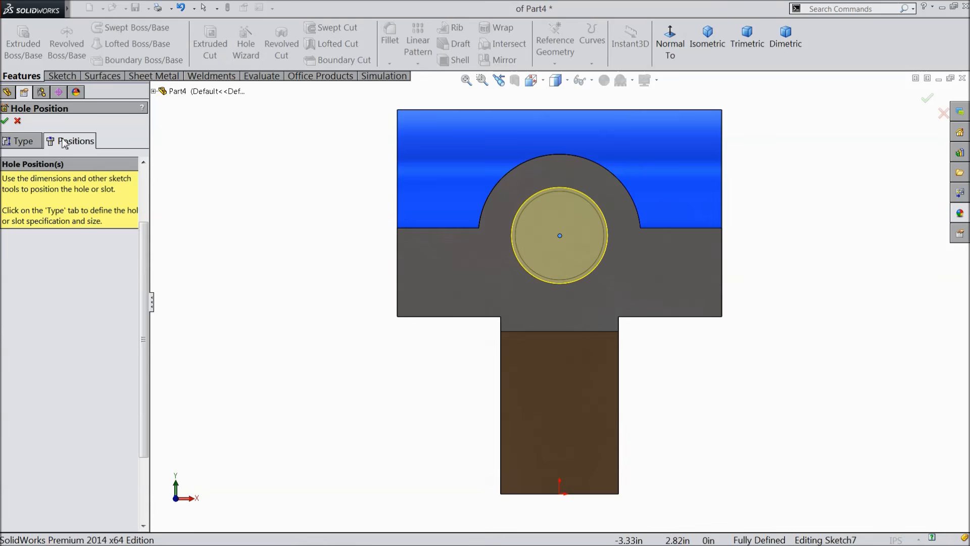
click(6, 121)
mouse_move(357, 210)
middle_down()
mouse_move(327, 246)
mouse_move(320, 230)
mouse_move(359, 189)
mouse_move(377, 188)
mouse_move(320, 223)
mouse_move(351, 243)
mouse_move(321, 217)
mouse_move(342, 197)
mouse_move(316, 231)
mouse_move(325, 241)
mouse_move(303, 237)
middle_up()
scroll(261, 241, up, 2)
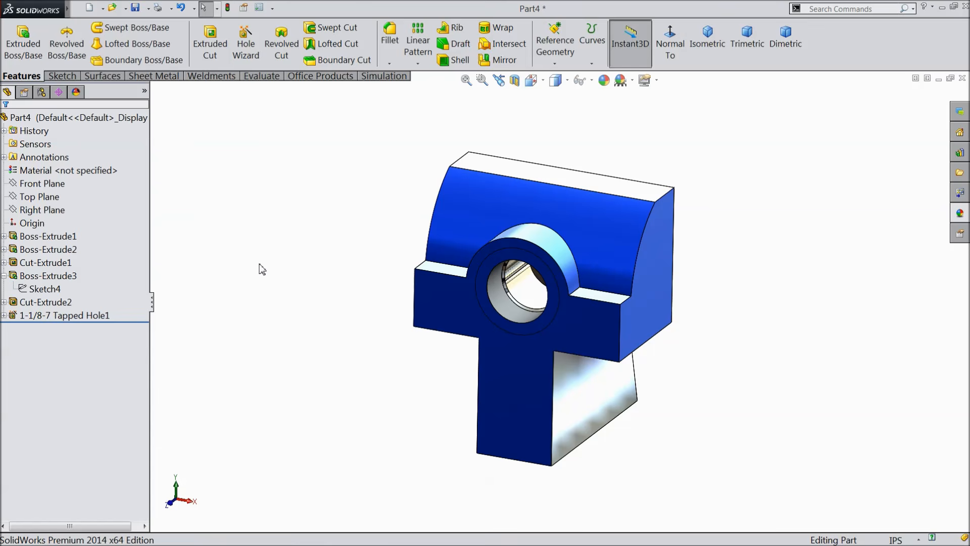
Step: Start a sketch on the T-shaped front face and draw a vertical centerline from the origin up into the round hole
scroll(534, 372, down, 2)
click(550, 374)
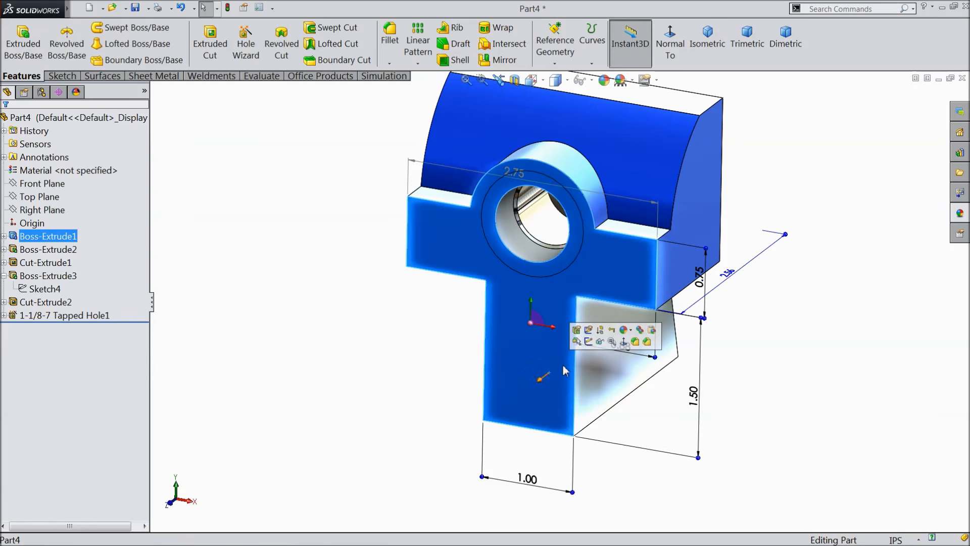
click(588, 341)
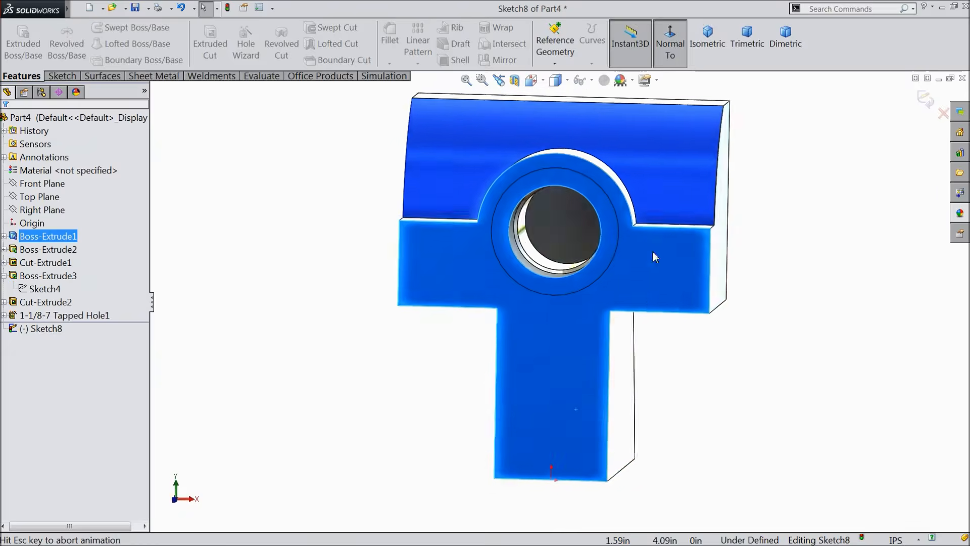
scroll(619, 422, down, 3)
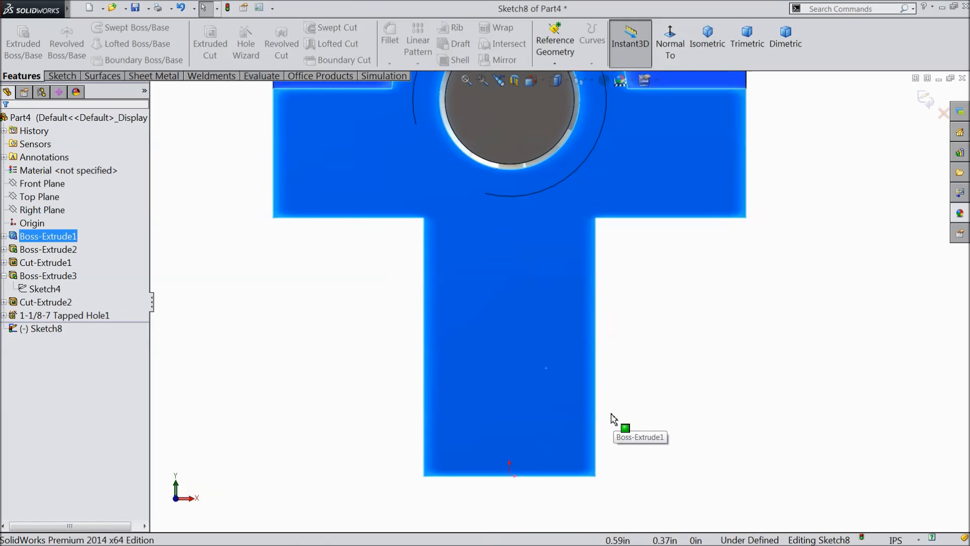
click(77, 76)
click(98, 28)
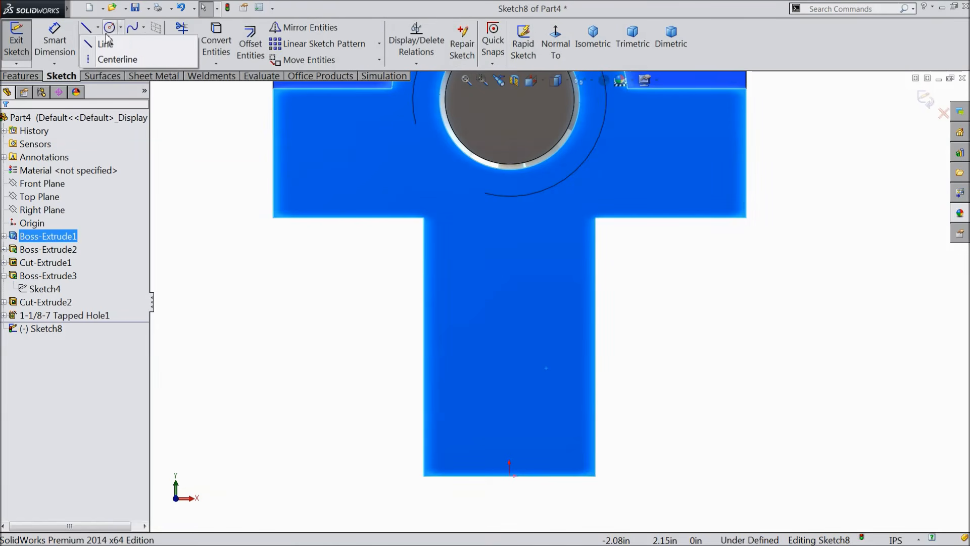
click(120, 27)
click(98, 43)
click(98, 27)
click(116, 59)
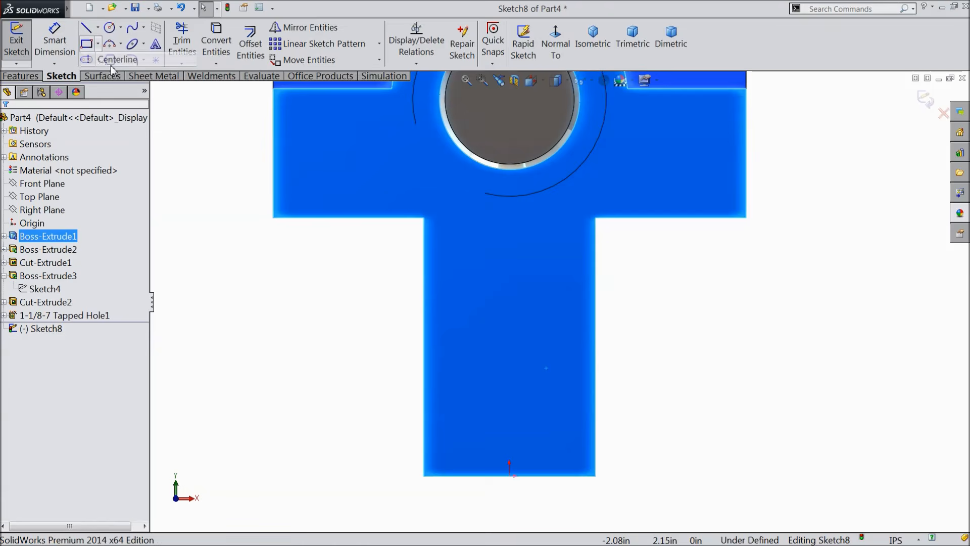
click(510, 475)
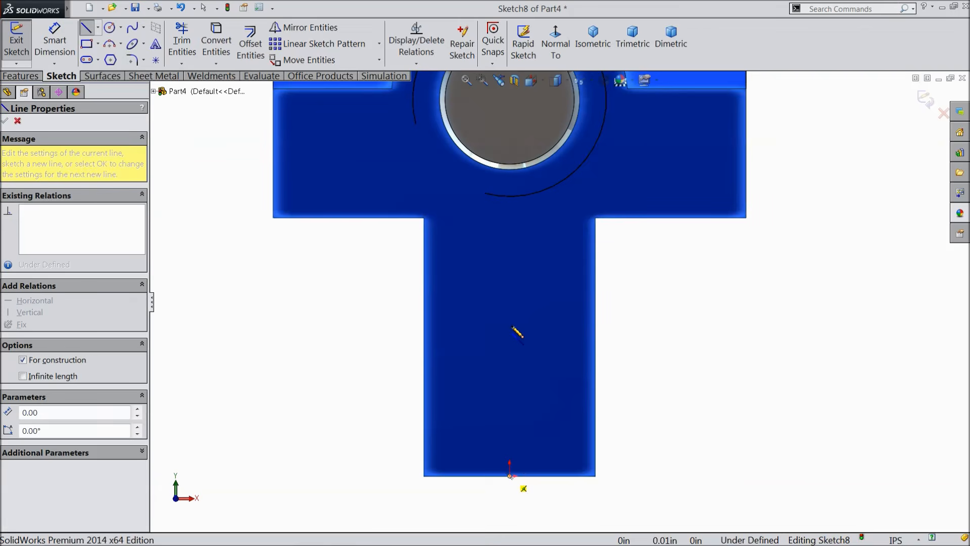
click(509, 134)
right_click(509, 299)
click(531, 111)
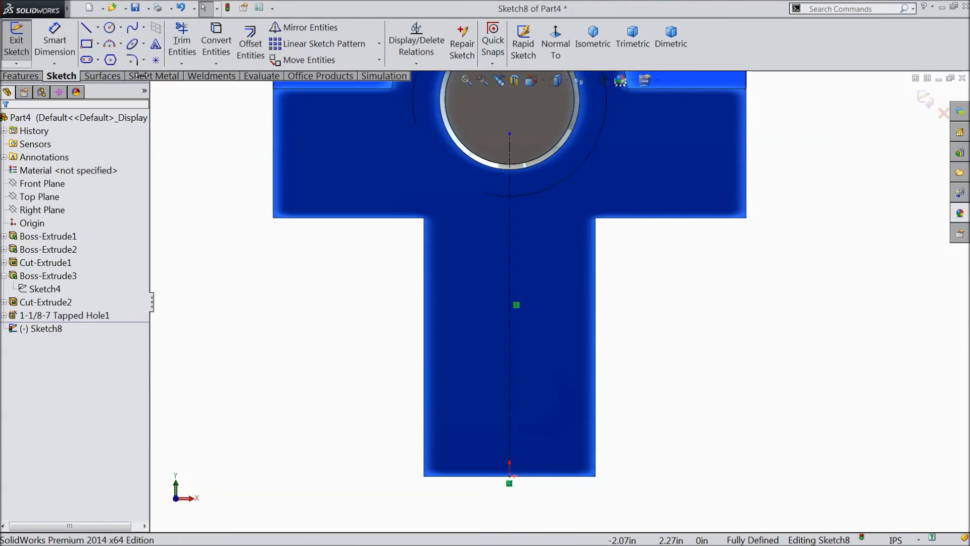
Step: Draw a corner rectangle about 0.35 in wide and 0.36 in high inside the stem, starting on its right-hand edge
click(87, 44)
scroll(537, 349, down, 2)
scroll(536, 348, down, 2)
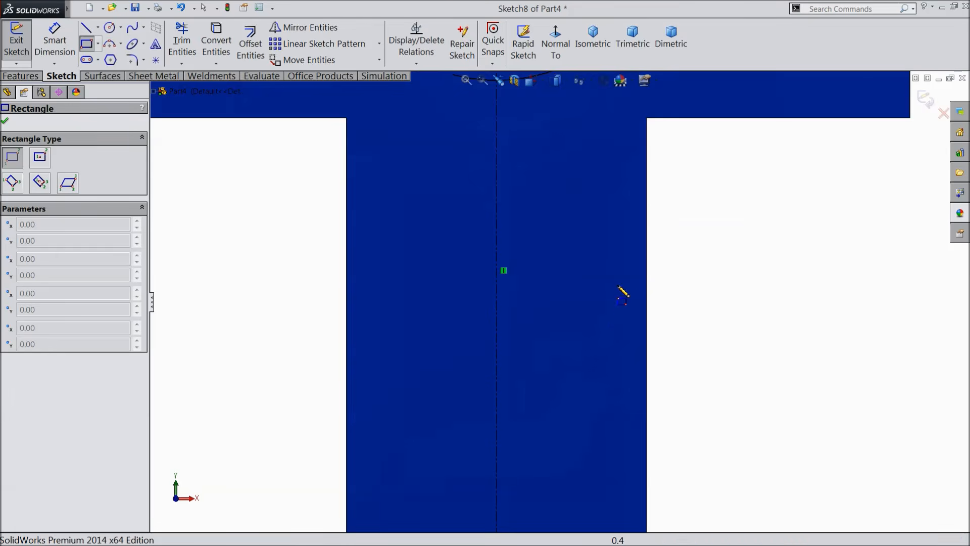
click(647, 252)
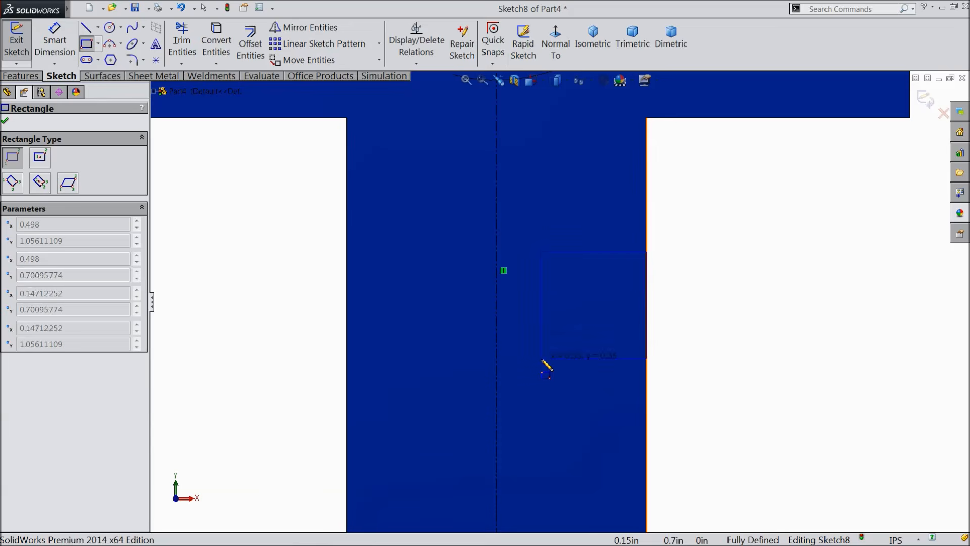
click(541, 359)
click(55, 43)
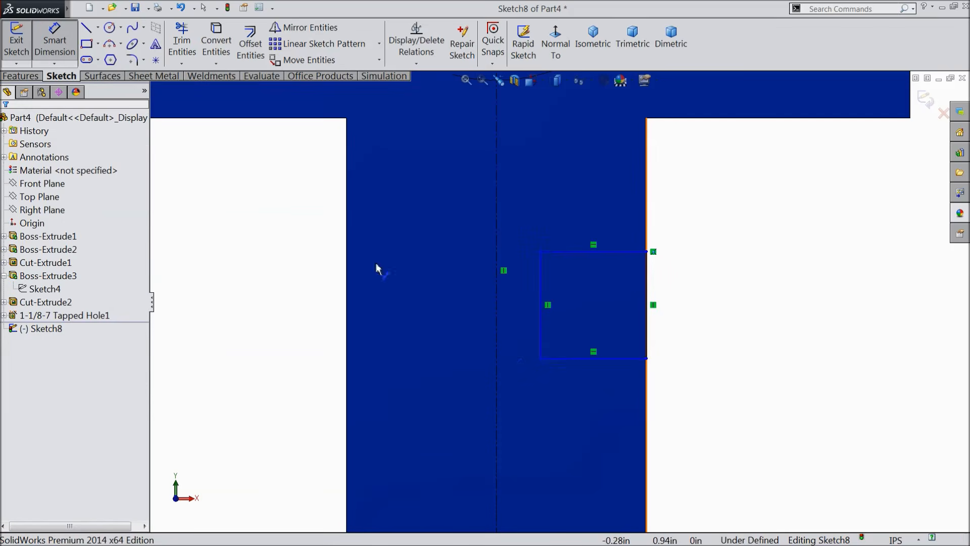
Step: Dimension the rectangle on the stem's edge to 0.218 in wide and 0.187 in high
click(590, 366)
click(718, 425)
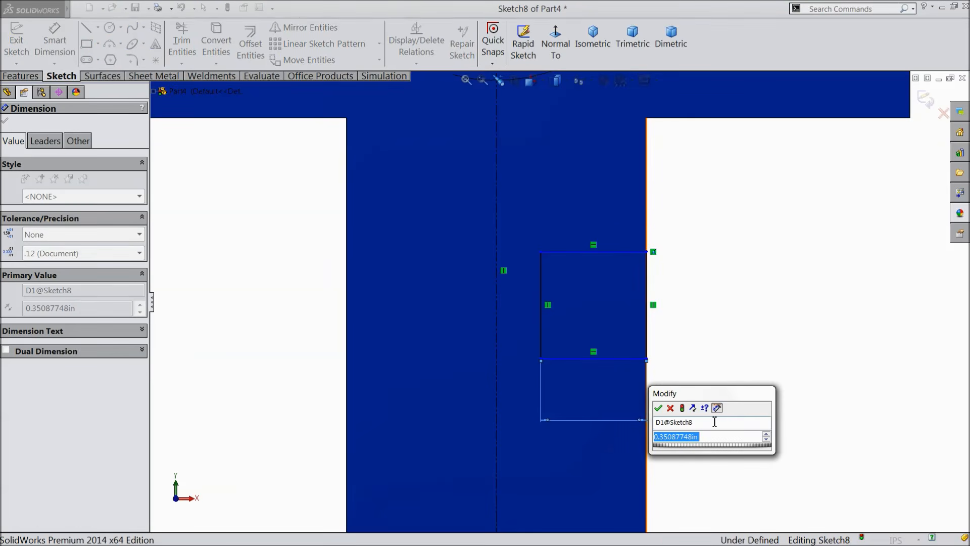
text(0.218)
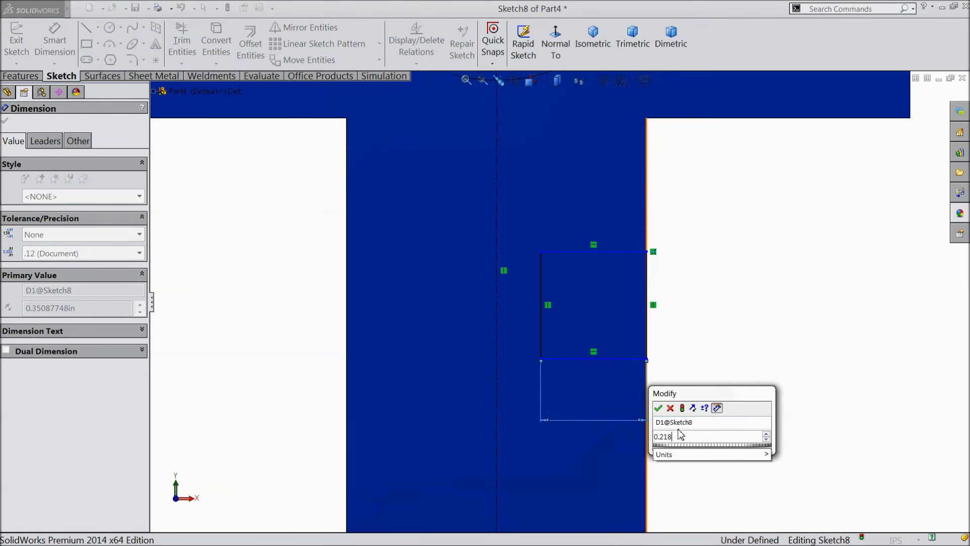
click(658, 408)
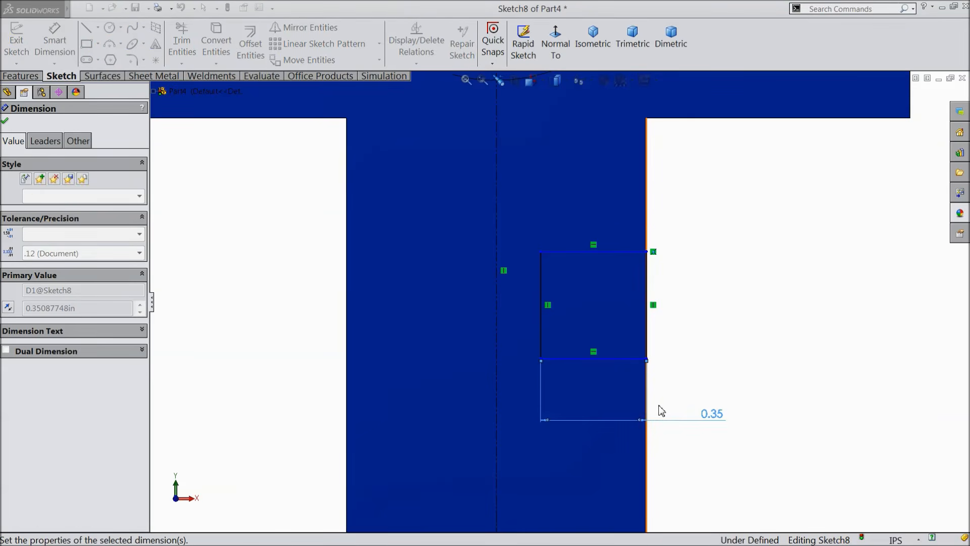
click(648, 324)
click(699, 326)
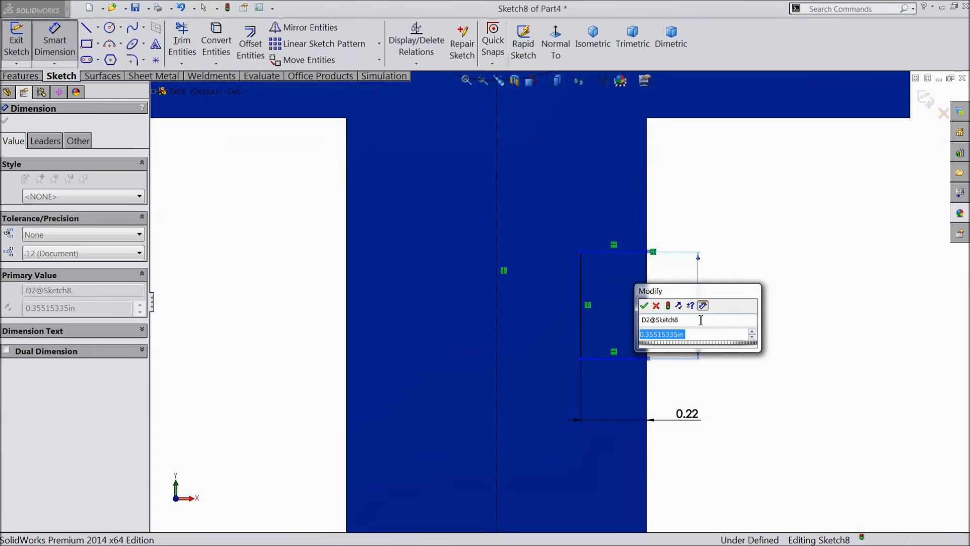
text(0.187)
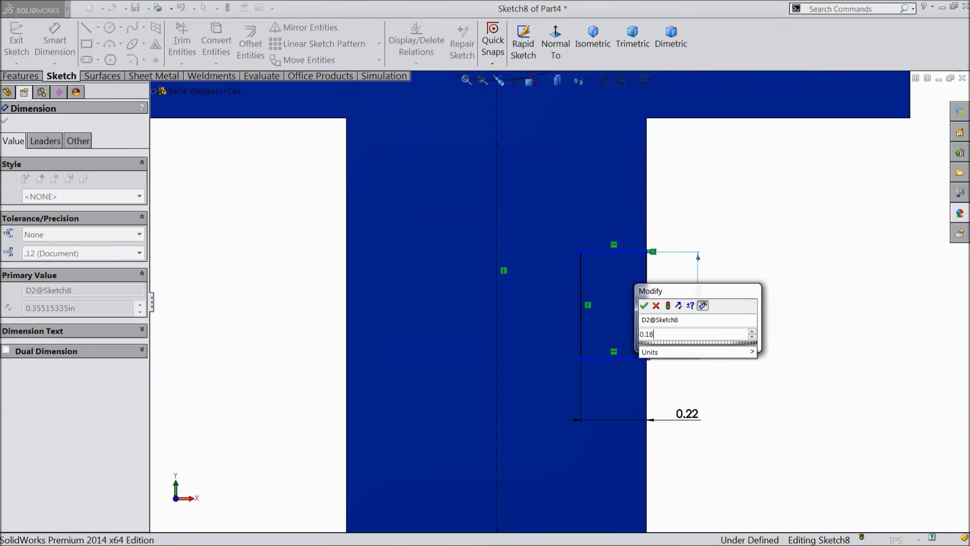
click(645, 306)
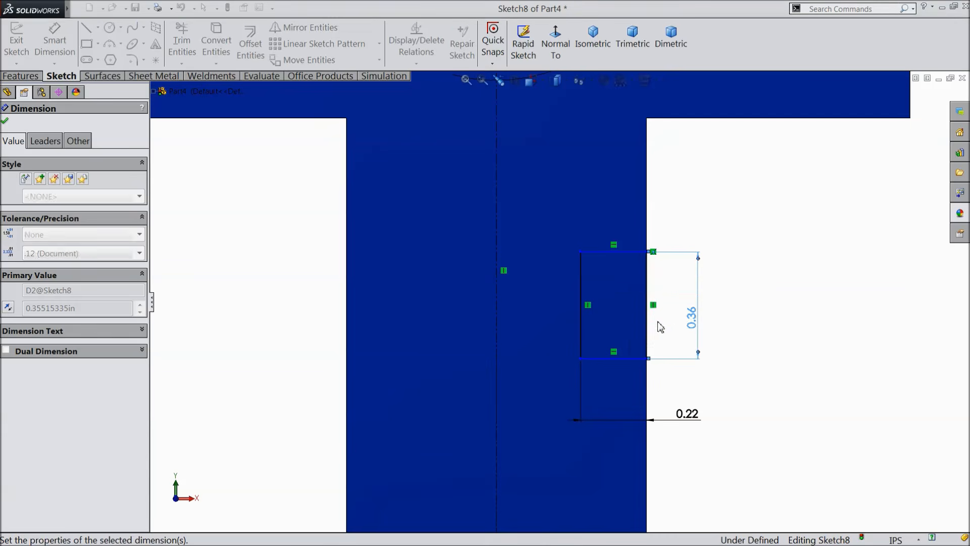
Step: Dimension the rectangle's upper edge 0.506 in below the underside of the T-shaped block's shoulder
scroll(675, 332, down, 3)
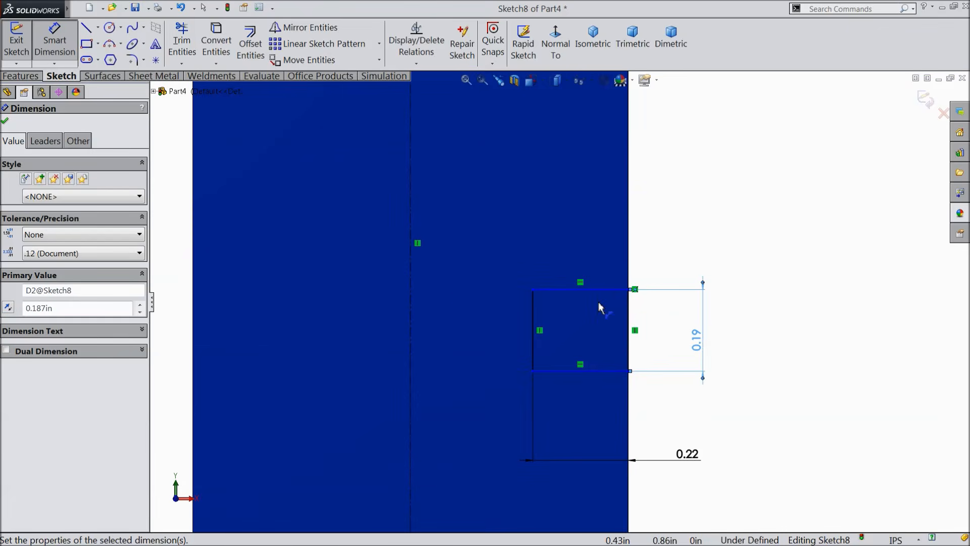
click(607, 289)
scroll(633, 260, up, 2)
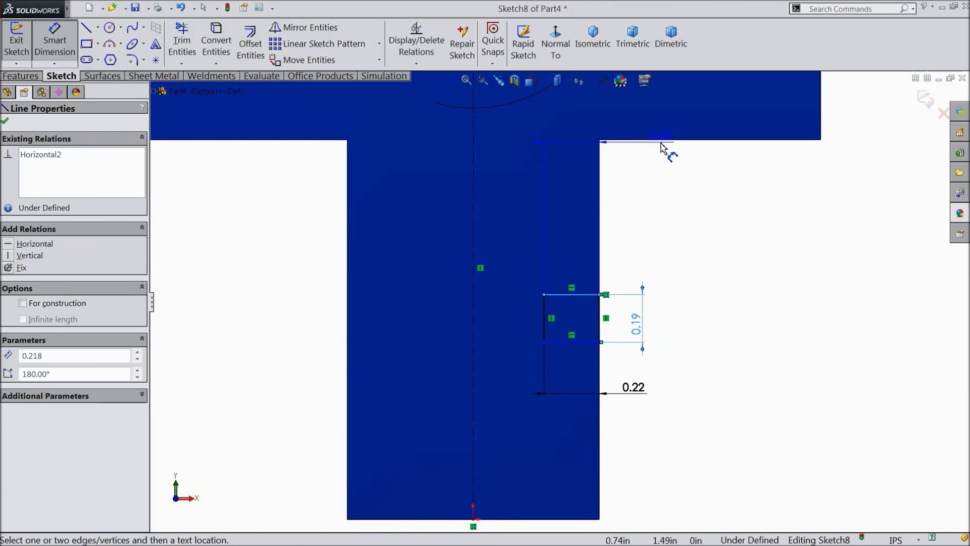
click(666, 142)
click(653, 207)
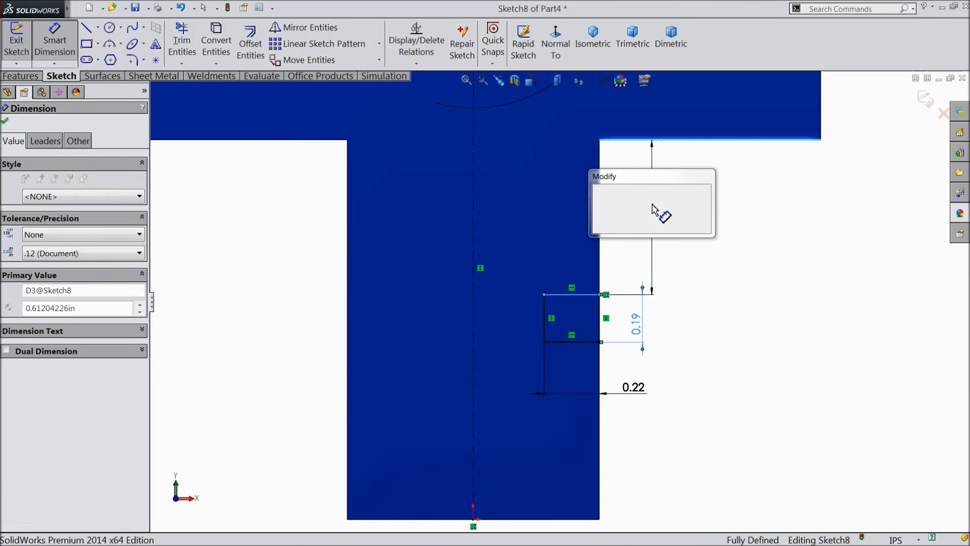
text(0.)
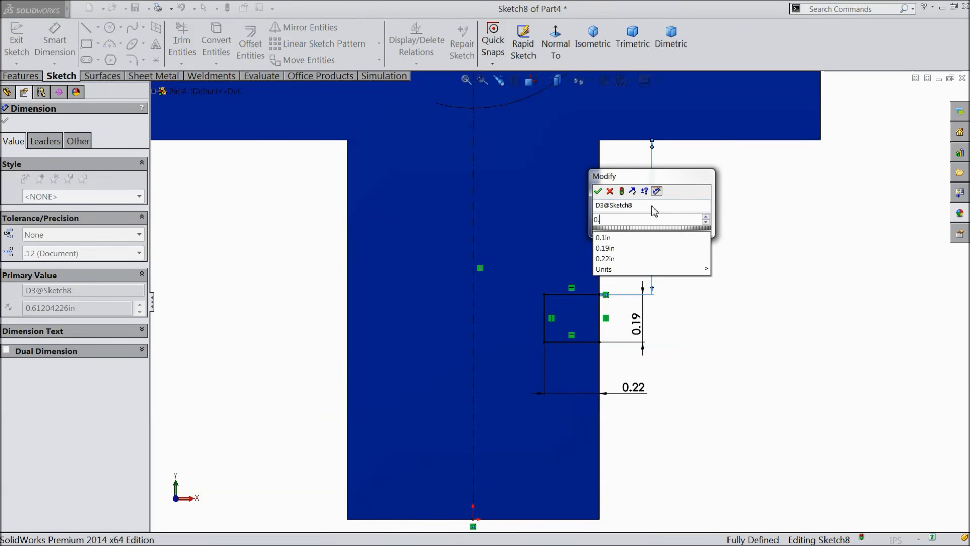
text(506)
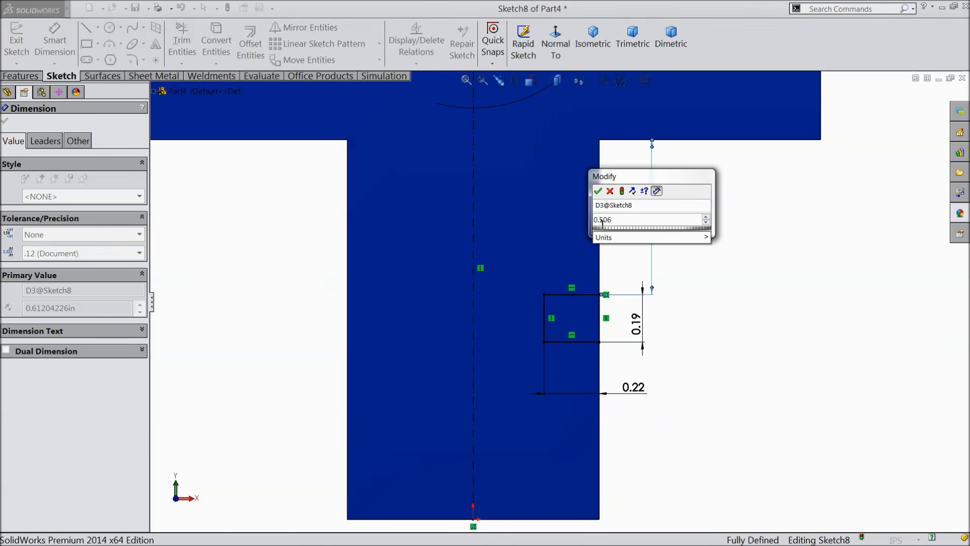
click(598, 190)
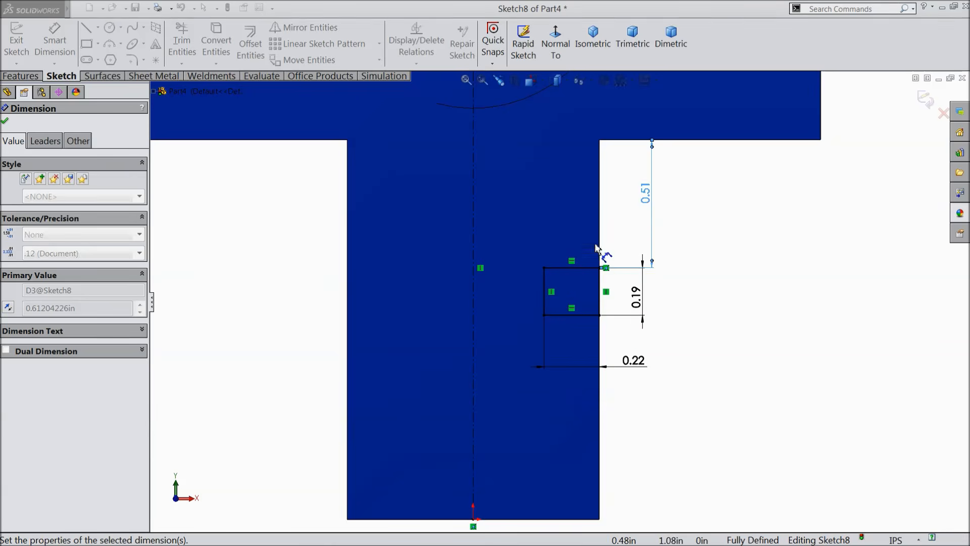
click(7, 122)
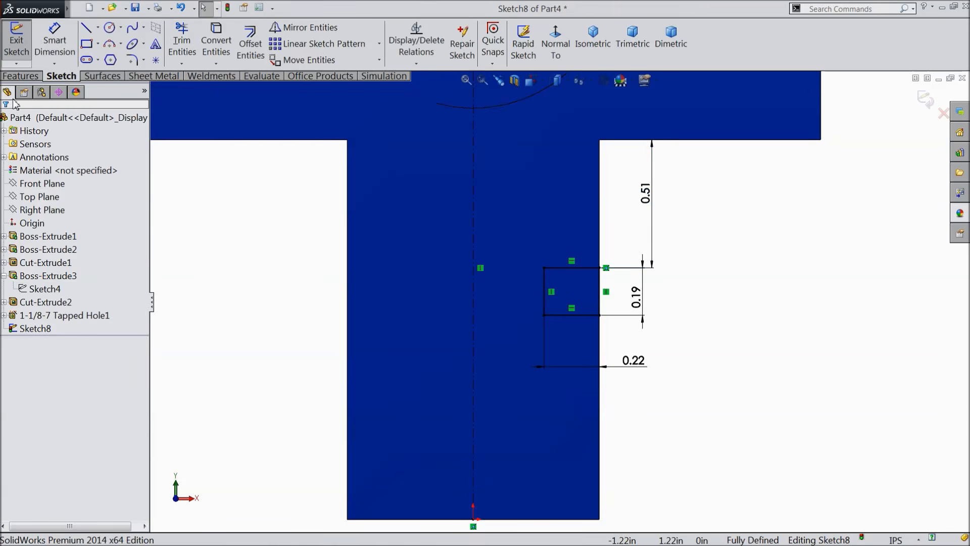
Step: Cut the rectangle through the stem as an Extruded Cut with the Through All end condition
click(21, 76)
click(209, 46)
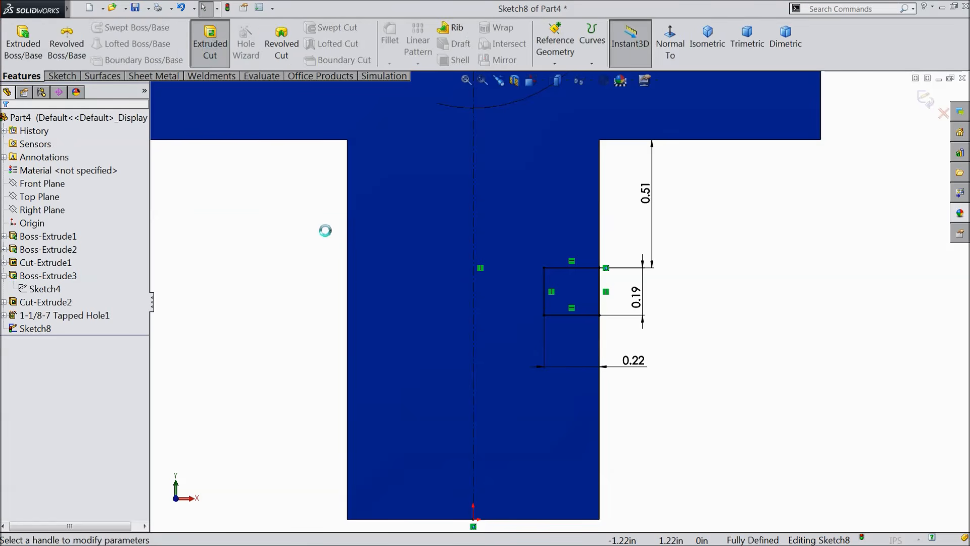
click(46, 194)
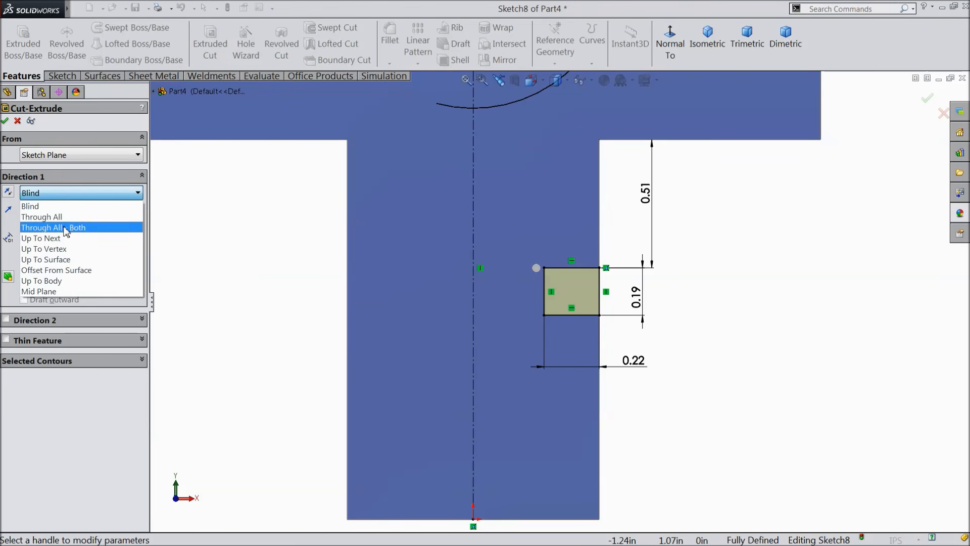
click(61, 217)
middle_drag(315, 252, 271, 274)
scroll(546, 287, down, 2)
scroll(546, 292, down, 1)
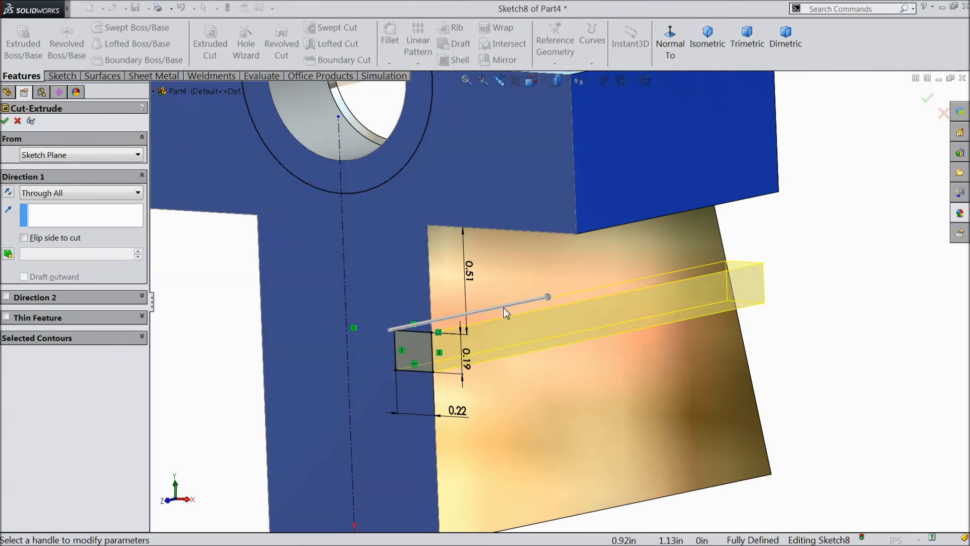
scroll(472, 313, down, 1)
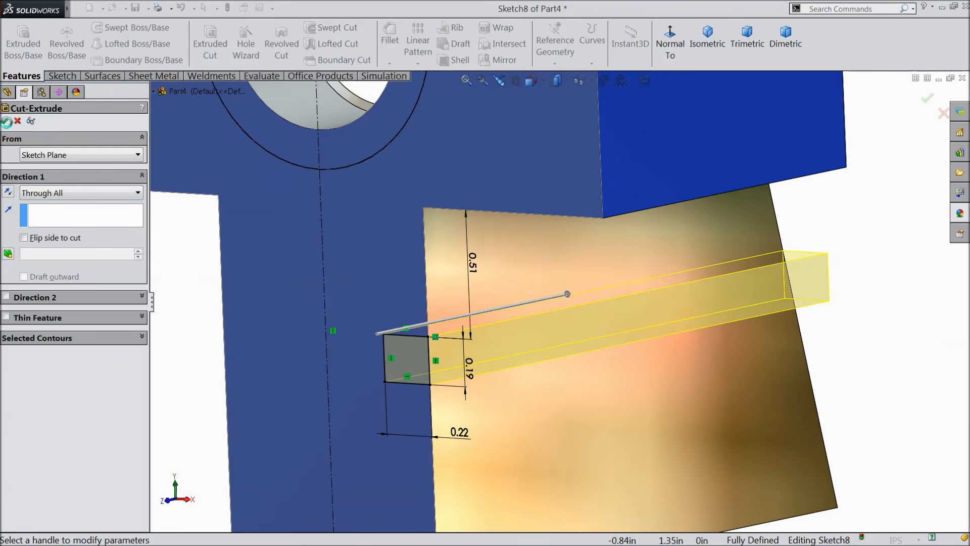
click(6, 121)
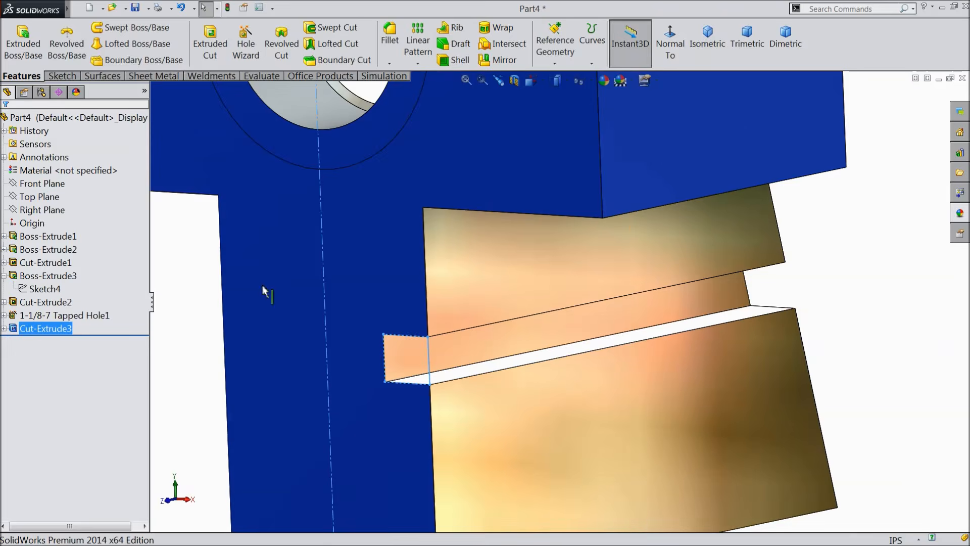
Step: Mirror the slot cut about the Right Plane onto the opposite side of the stem
scroll(390, 312, up, 2)
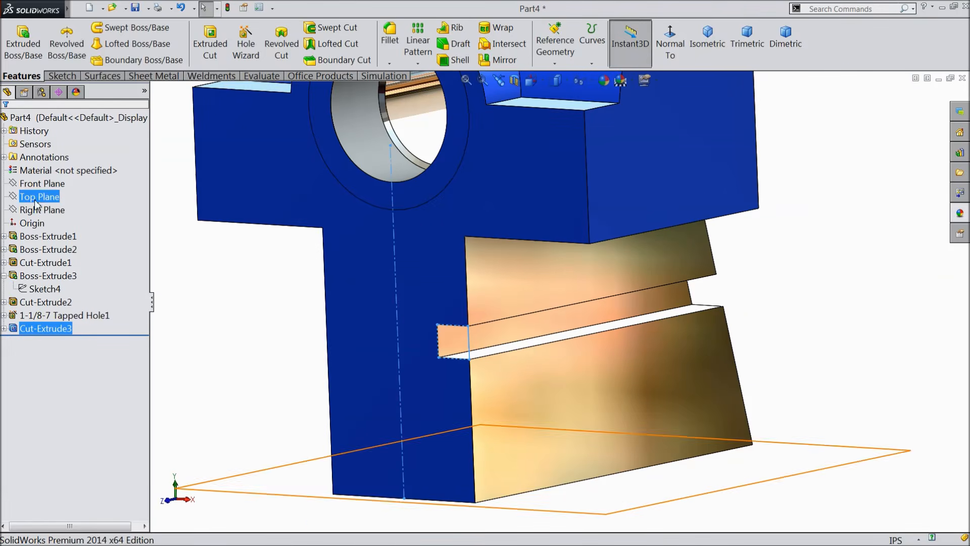
click(41, 210)
middle_drag(202, 288, 223, 268)
click(501, 60)
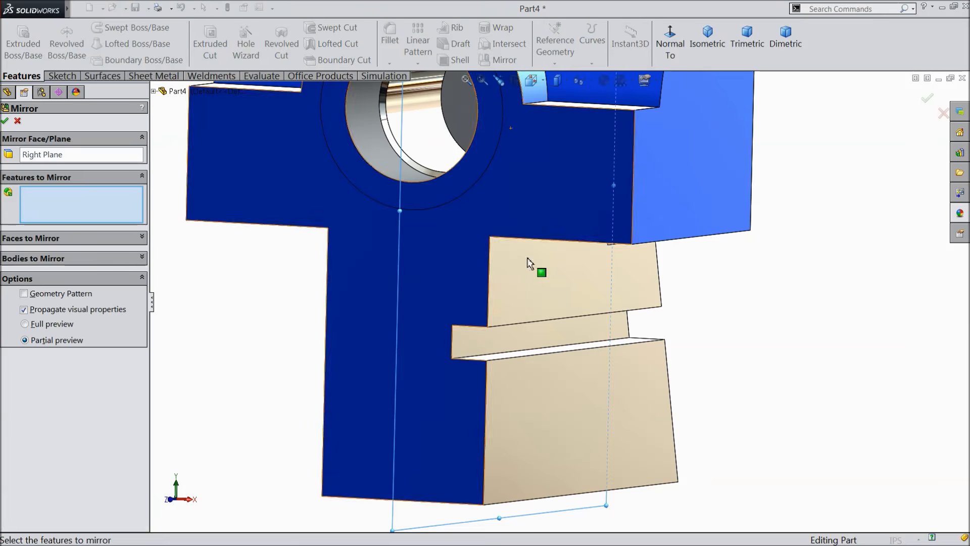
click(529, 343)
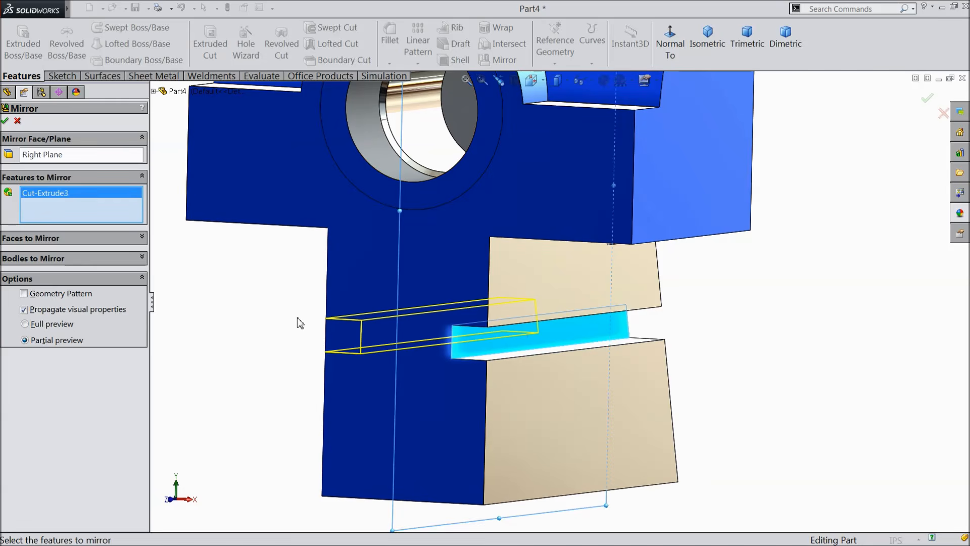
key(Return)
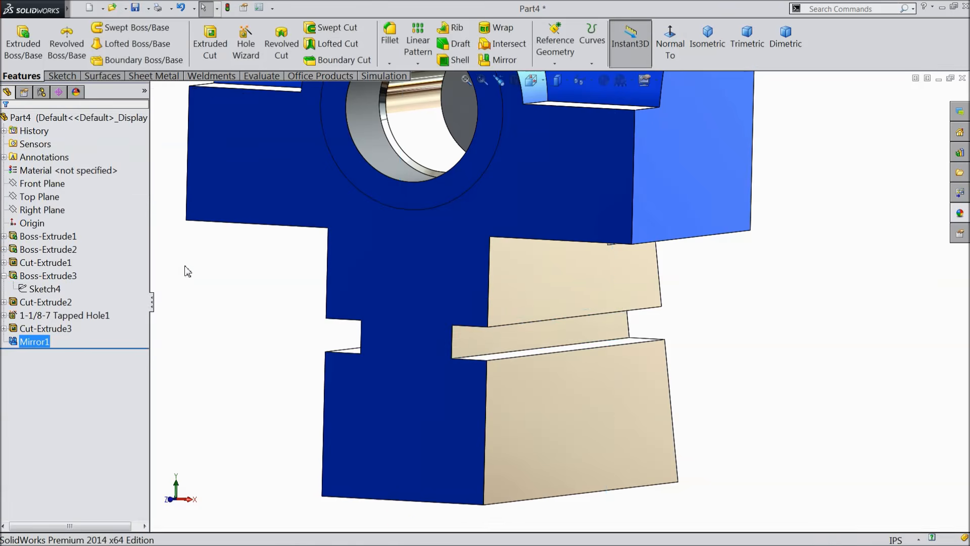
middle_drag(277, 327, 276, 364)
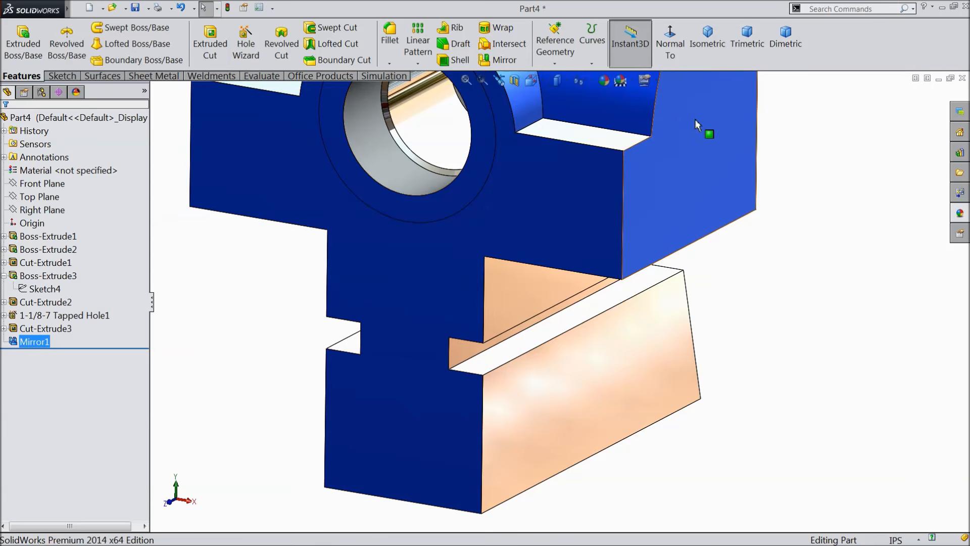
click(705, 34)
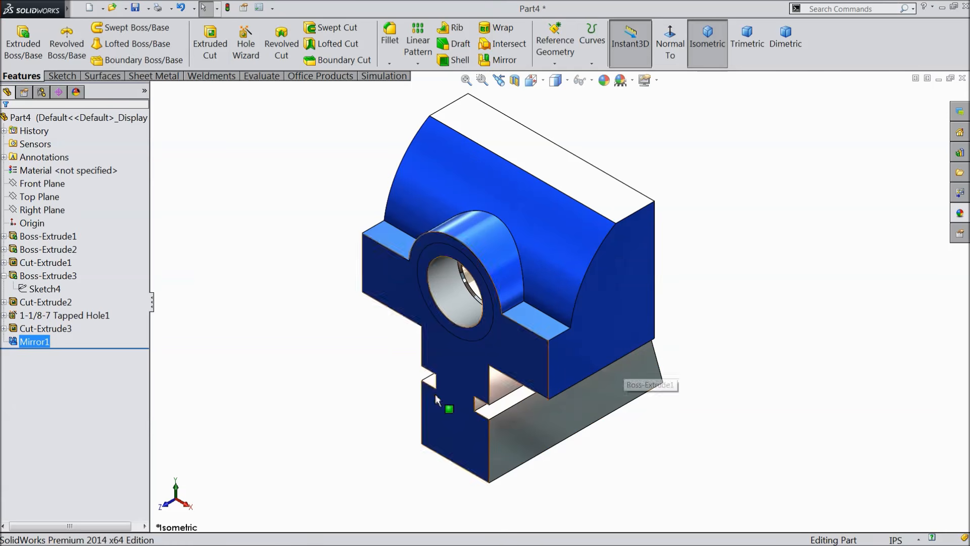
click(308, 392)
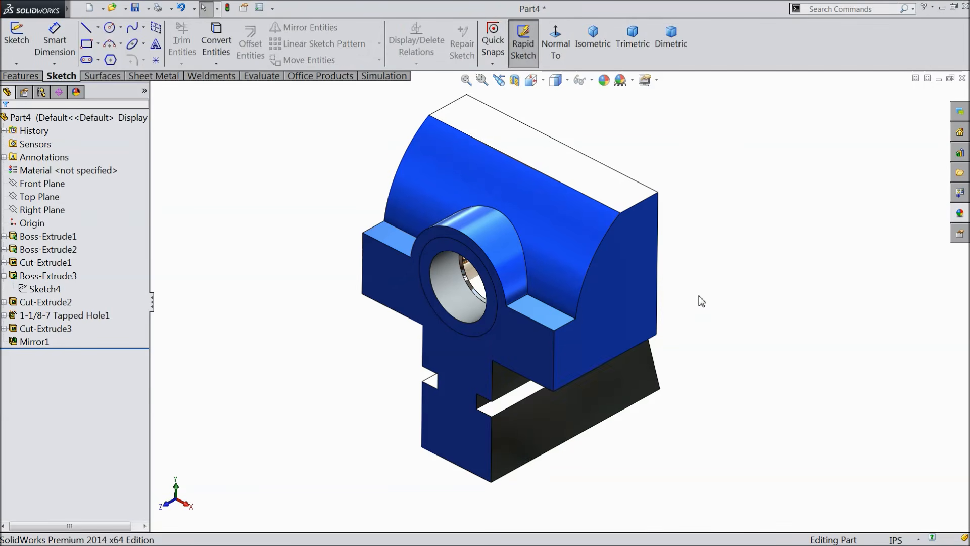
Step: Start a Hole Wizard feature on the jaw's flat back face and specify a tapped hole of size 1/4-20
middle_drag(699, 296, 561, 364)
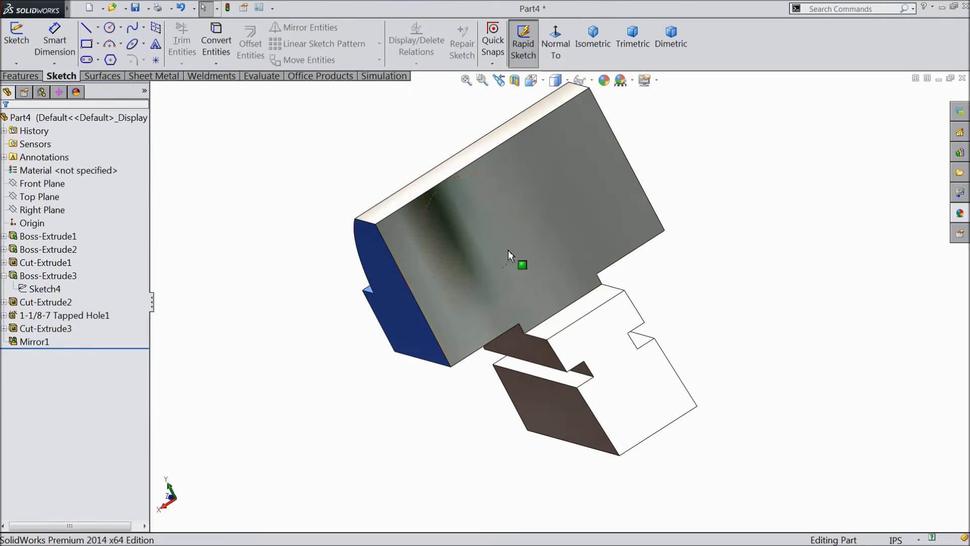
click(509, 251)
click(556, 45)
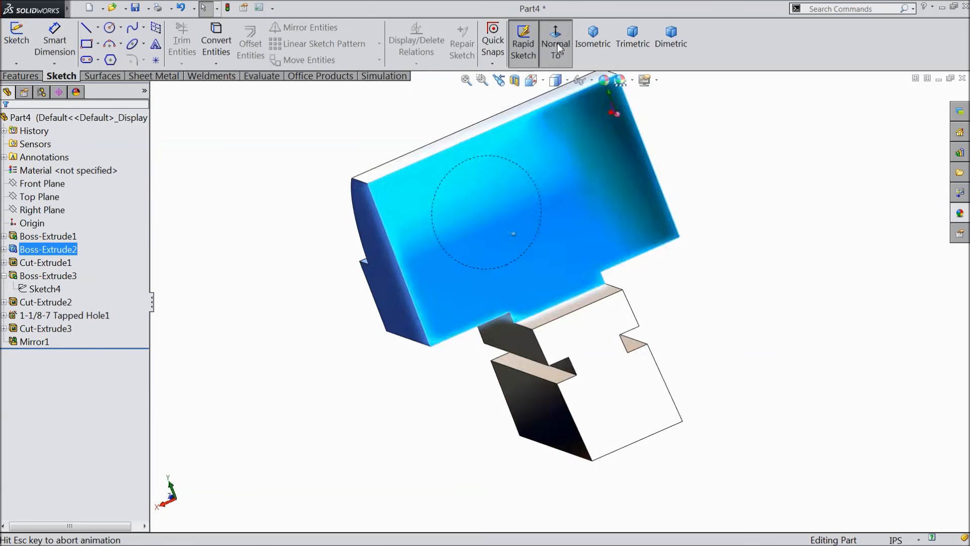
key(z)
key(z)
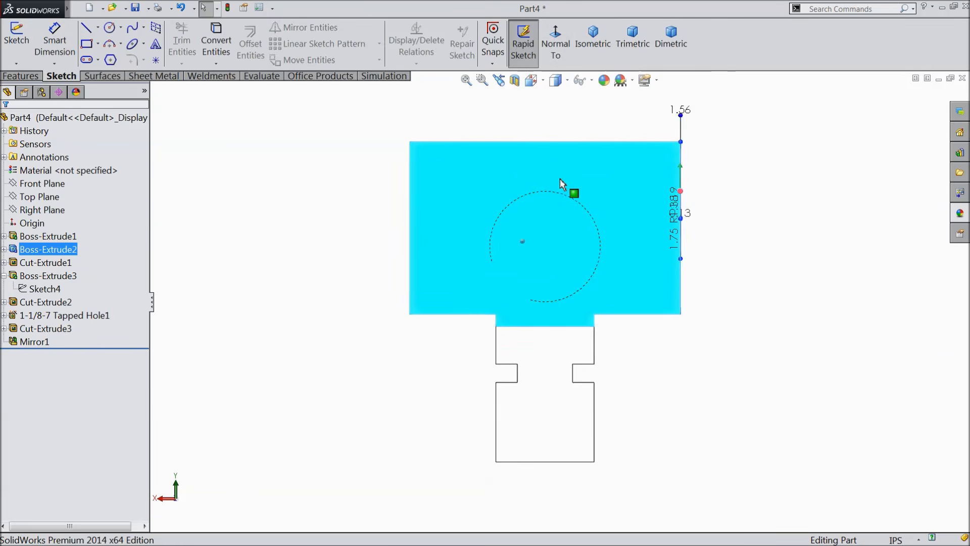
scroll(536, 146, down, 2)
click(21, 76)
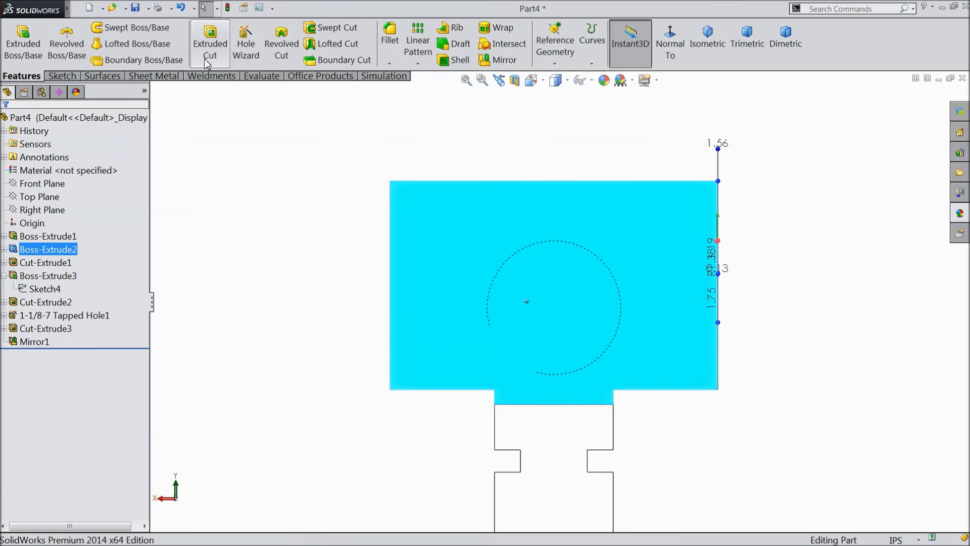
click(246, 54)
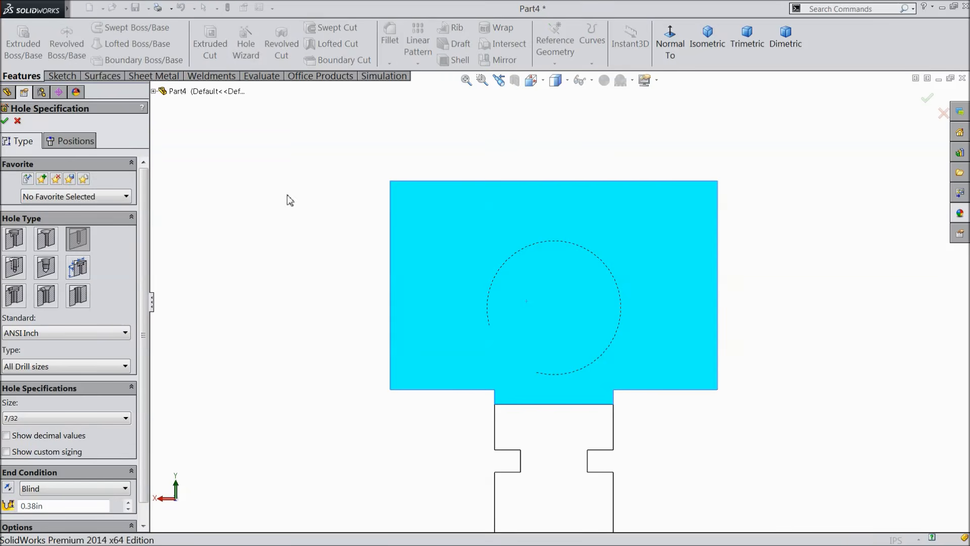
click(13, 267)
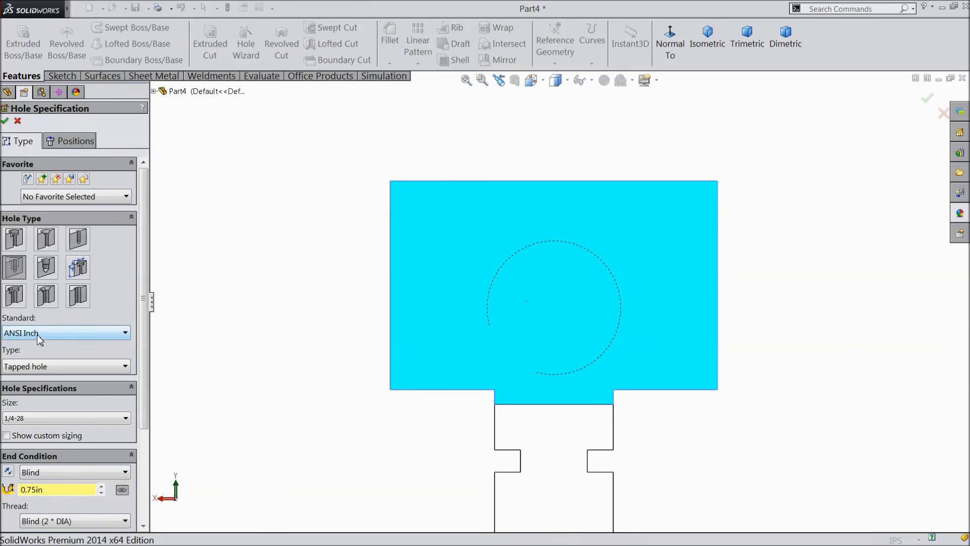
click(42, 368)
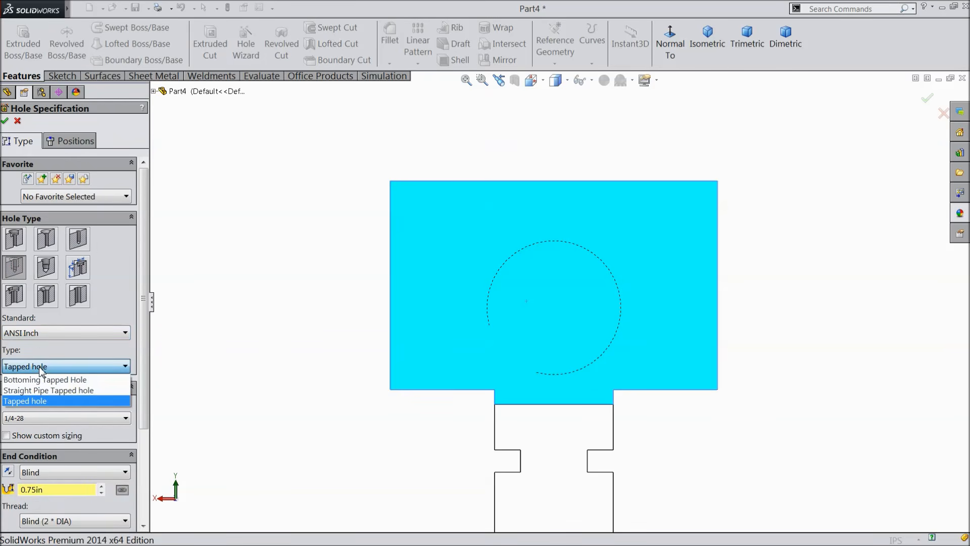
click(42, 368)
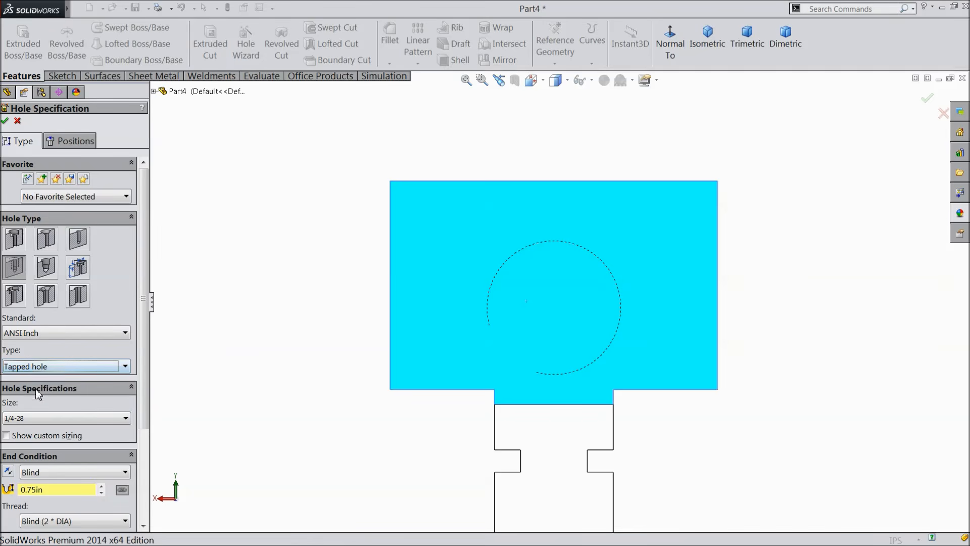
click(36, 419)
scroll(29, 456, up, 1)
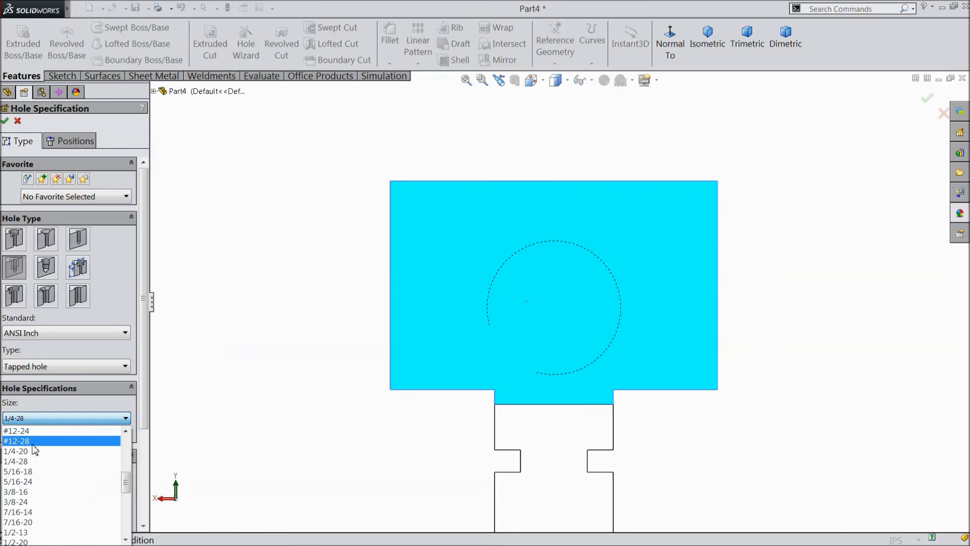
click(18, 451)
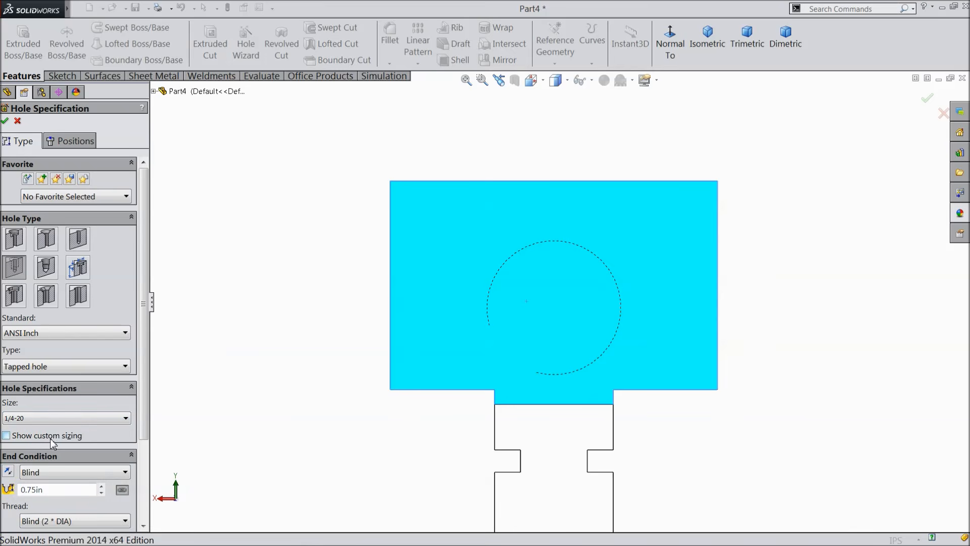
Step: Set the tapped hole's blind drill depth to 0.625 in
scroll(127, 432, down, 3)
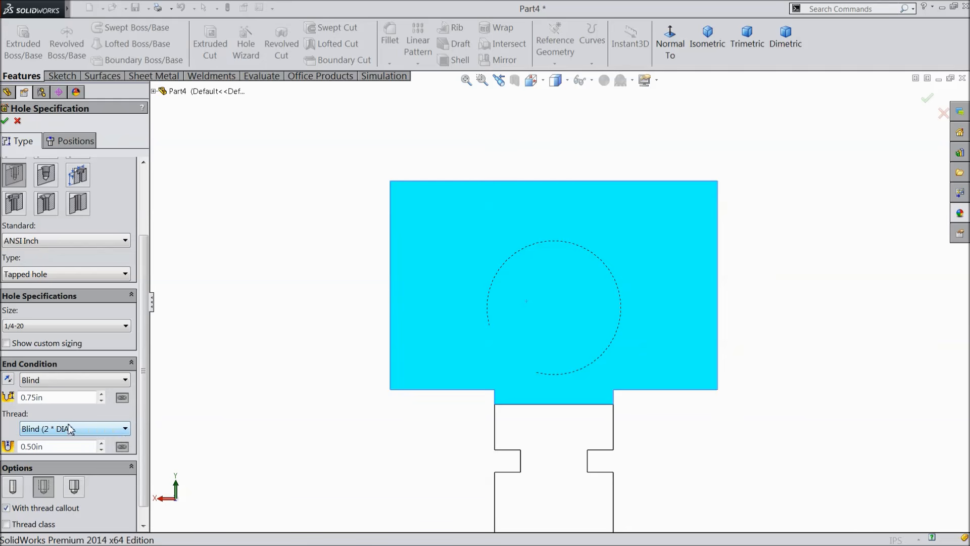
double_click(22, 446)
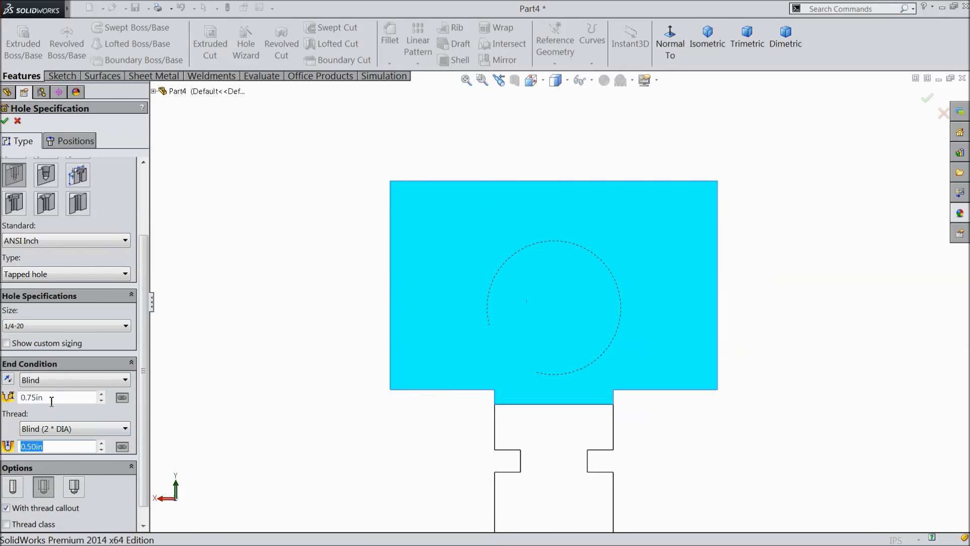
drag(47, 398, 2, 393)
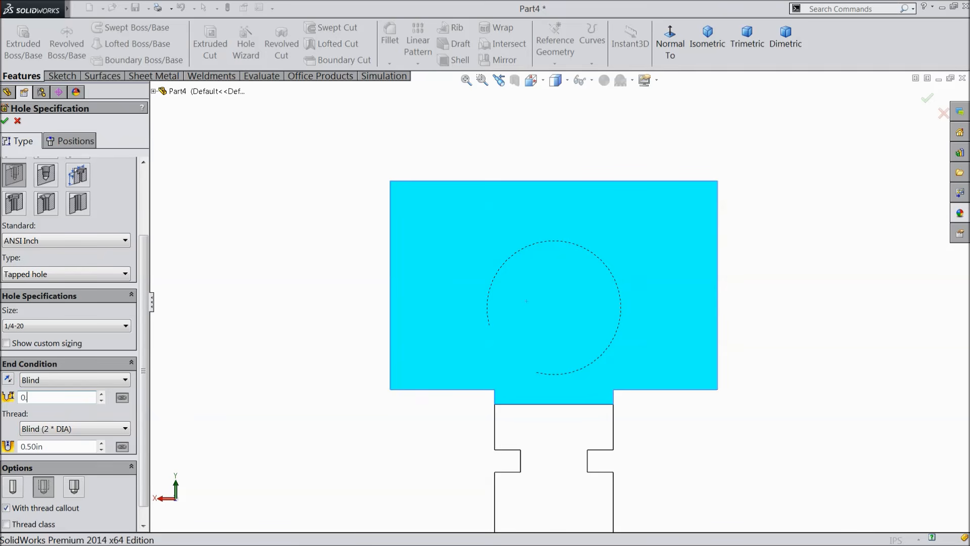
text(0.625)
key(Return)
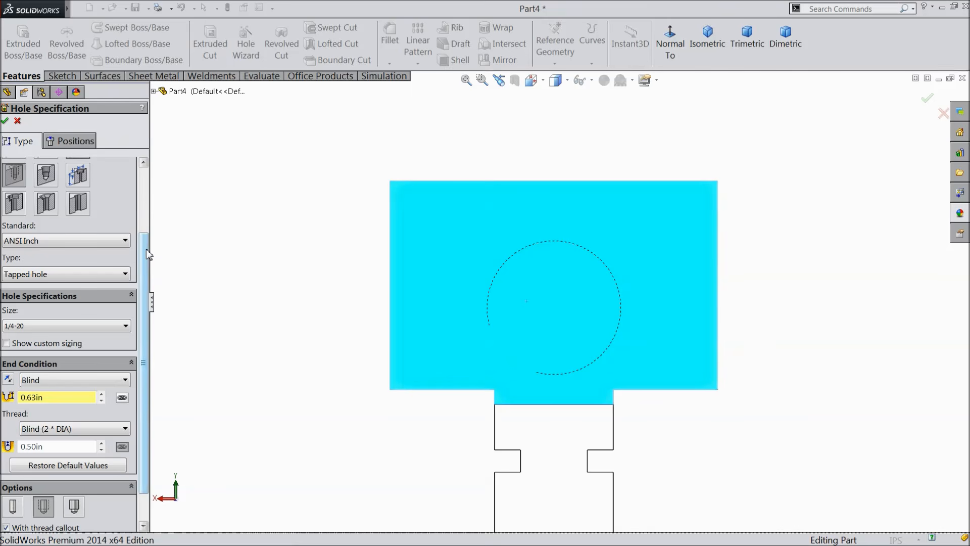
Step: Place the first tapped hole on the jaw's flat back face, to one side of the large bore
scroll(146, 248, up, 5)
click(67, 141)
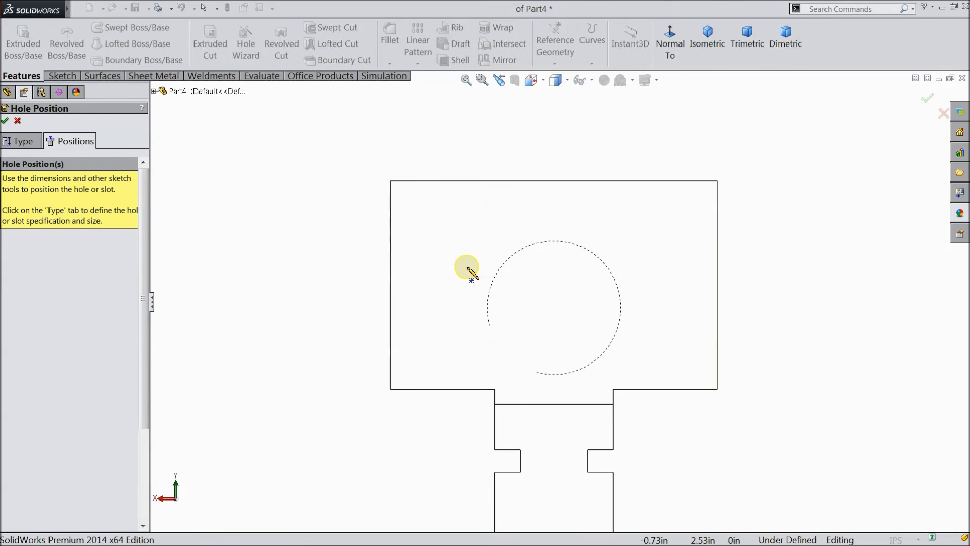
click(467, 267)
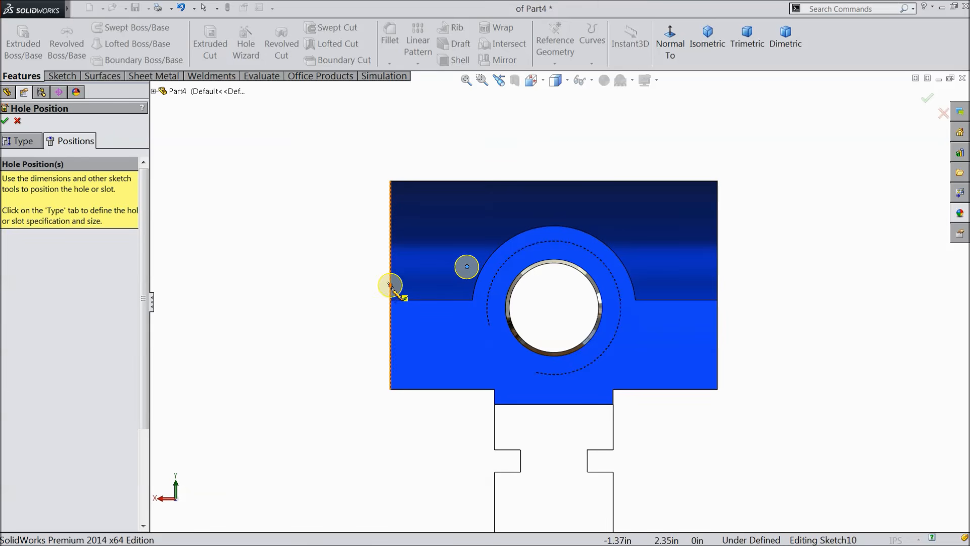
key(Escape)
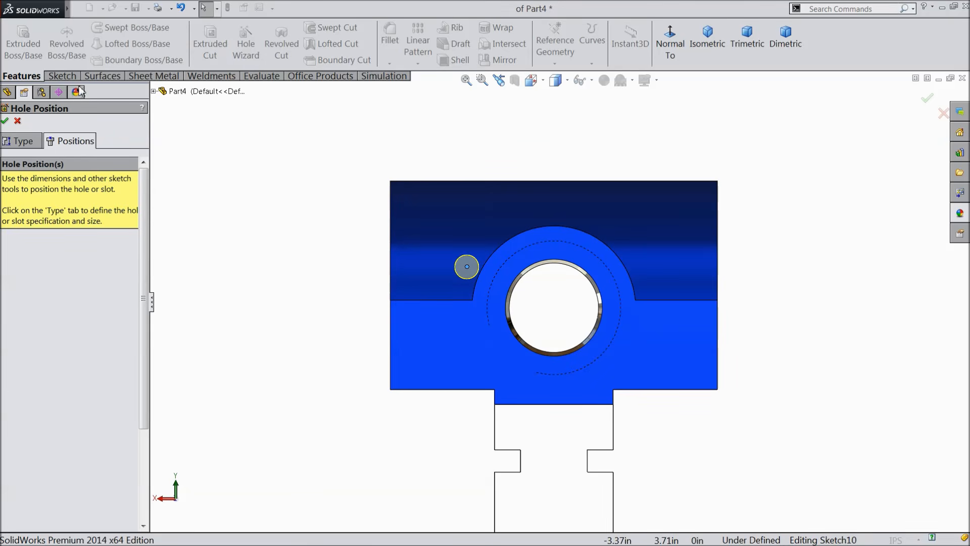
Step: Sketch a vertical construction line from the midpoint of the jaw's upper edge down through the large bore
click(57, 77)
click(98, 28)
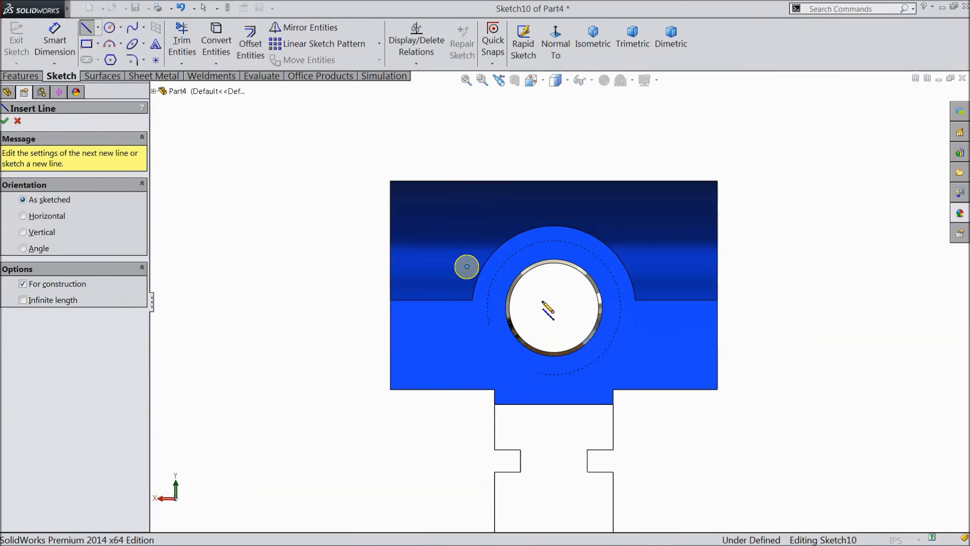
click(553, 181)
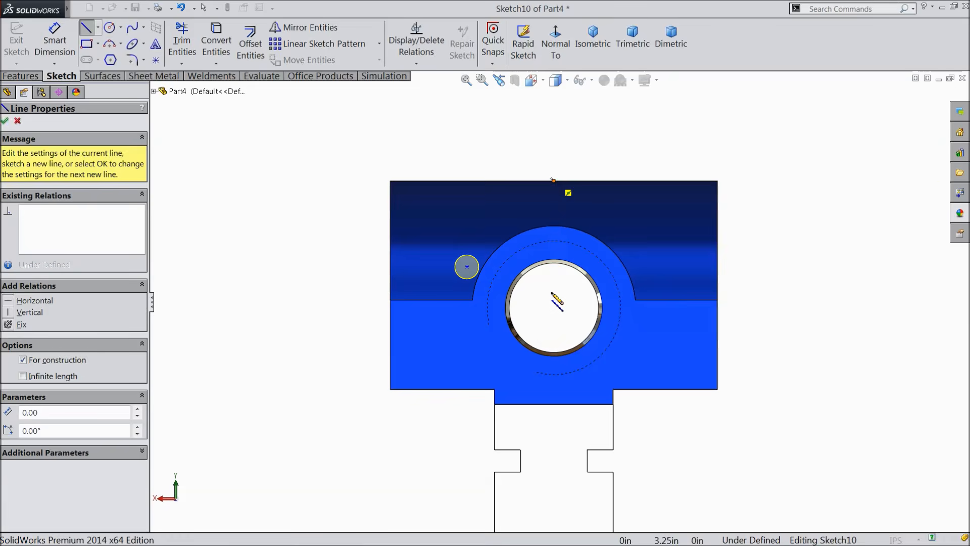
click(554, 332)
right_click(569, 307)
click(616, 113)
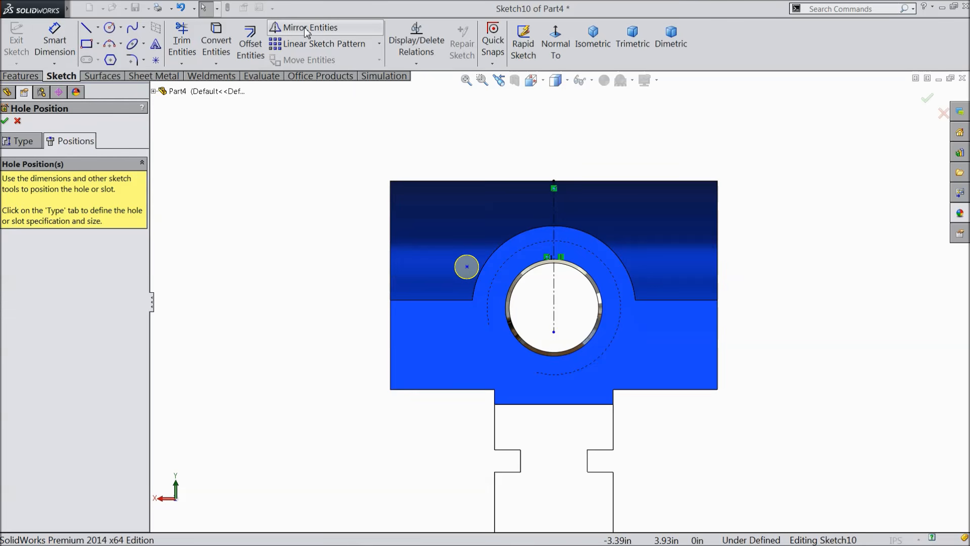
Step: Place a second hole point on the opposite side of the centerline, level with the first
click(156, 61)
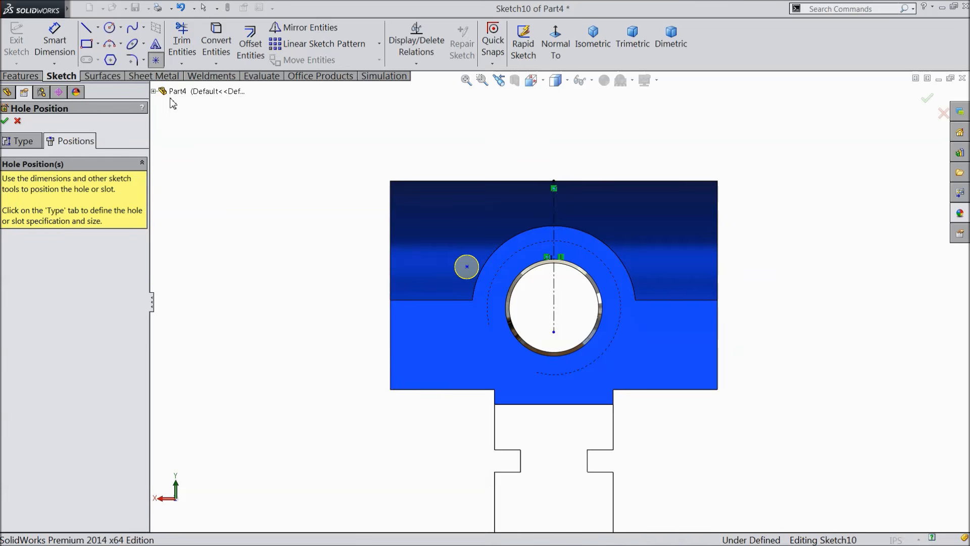
click(659, 266)
right_click(597, 115)
click(609, 130)
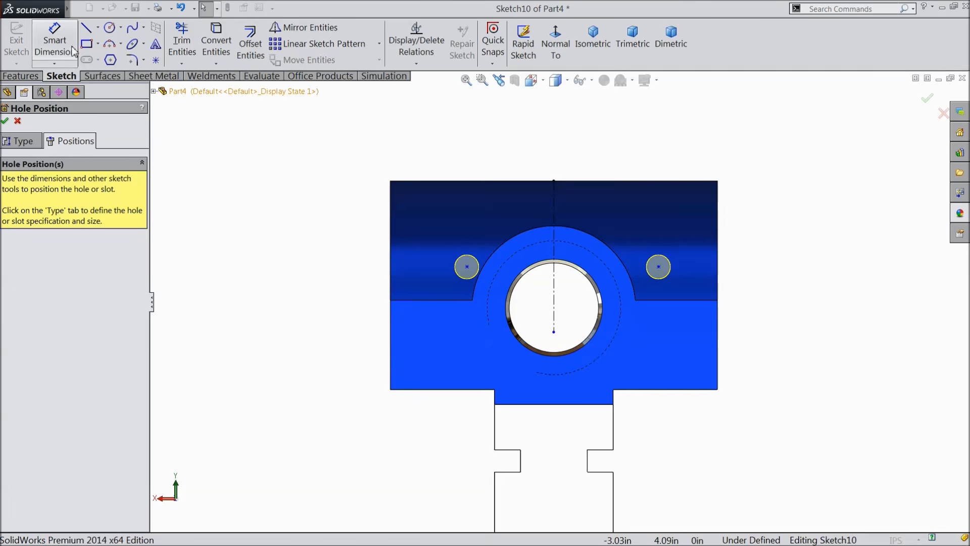
Step: Dimension the two hole centers 1.5 in apart
click(51, 39)
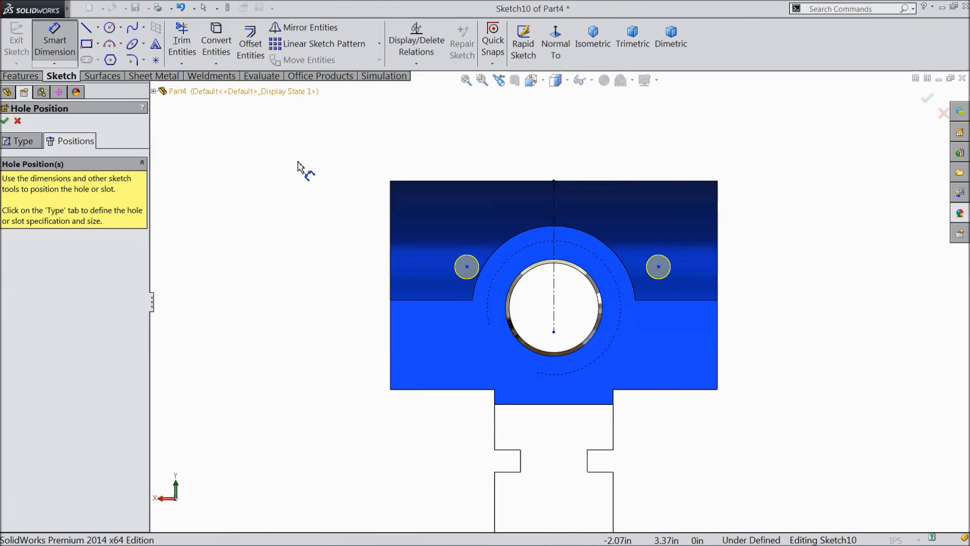
click(659, 268)
click(468, 269)
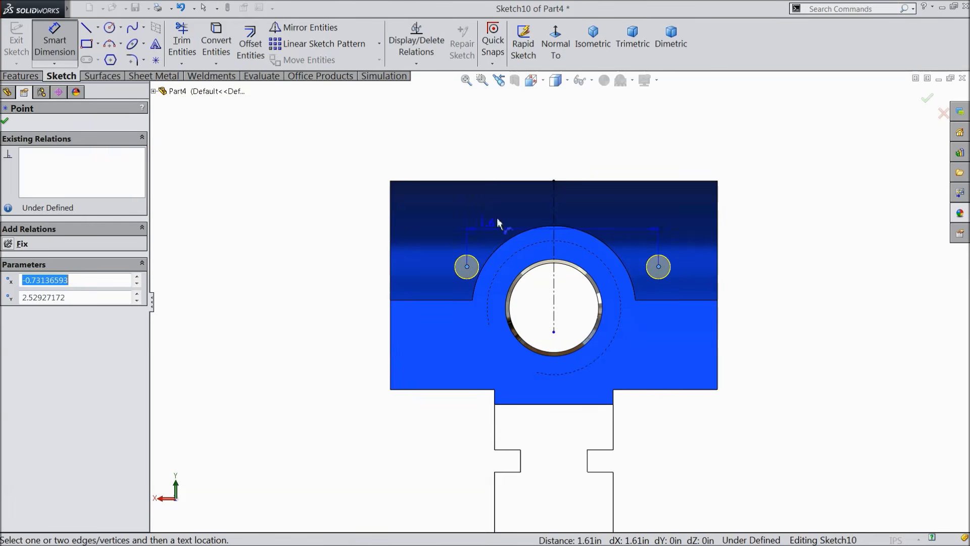
click(565, 150)
text(1.5)
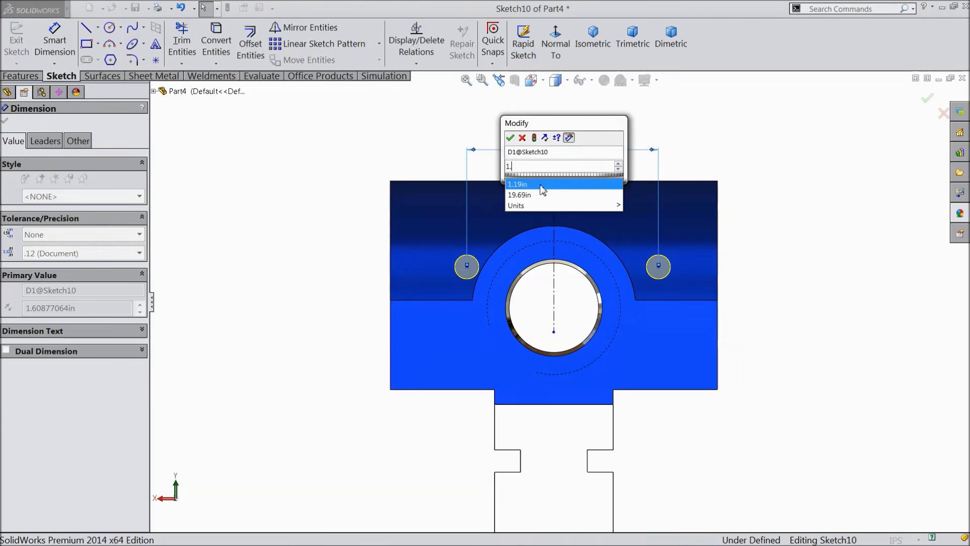
click(510, 139)
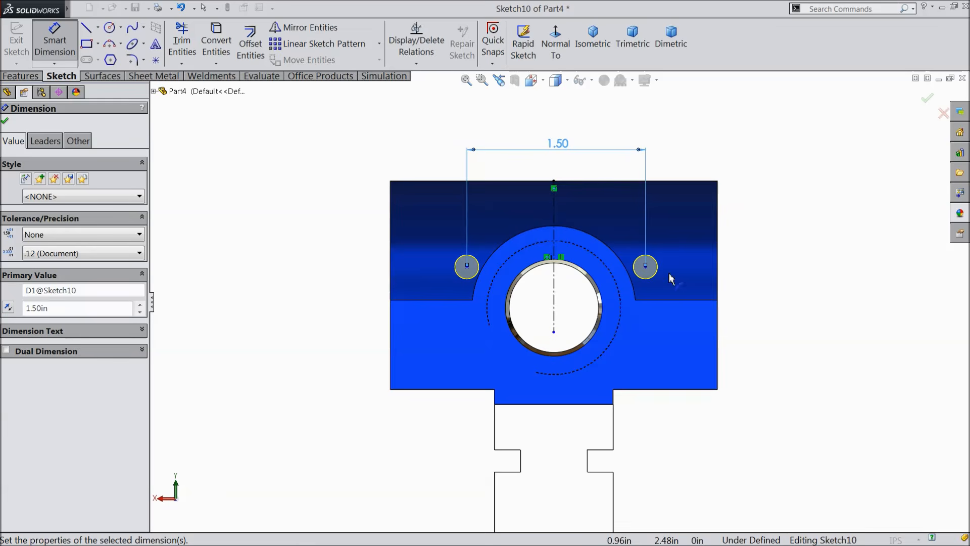
Step: Dimension the second hole's center 1 in above the lower edge of the jaw's shoulder
click(646, 267)
middle_drag(812, 275, 780, 290)
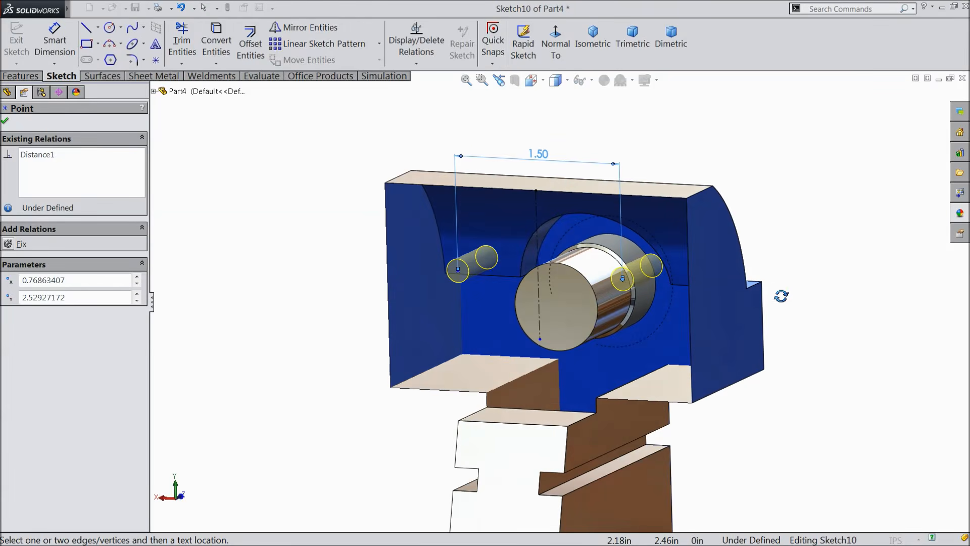
click(678, 404)
click(822, 347)
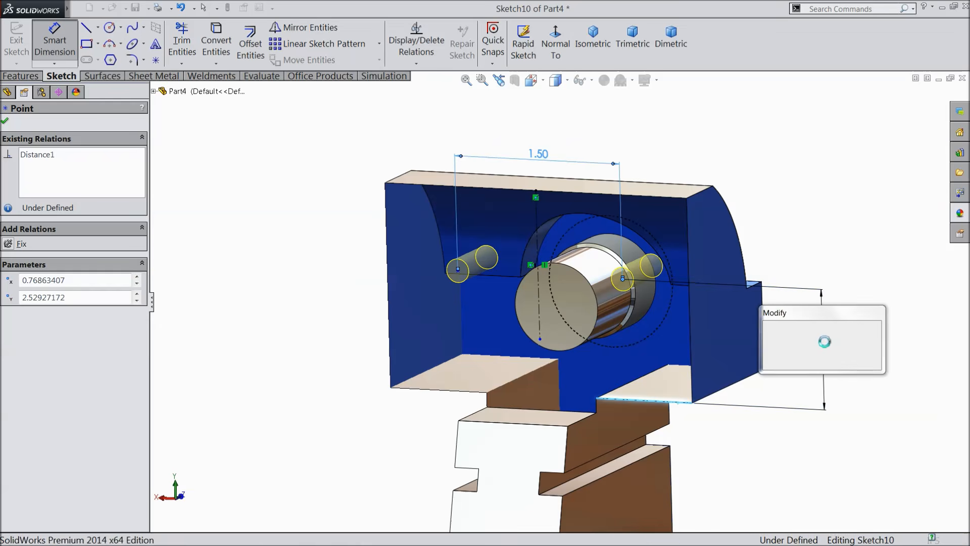
text(1)
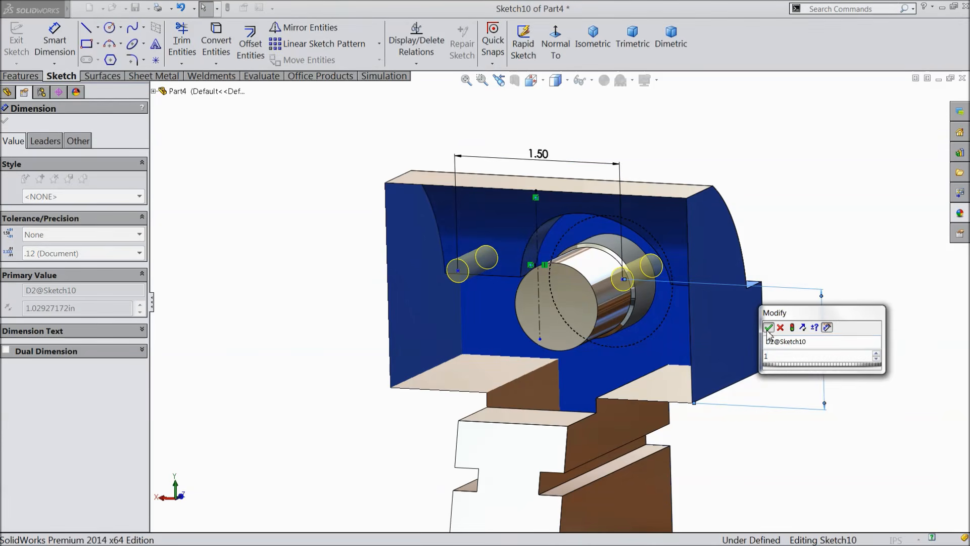
key(Return)
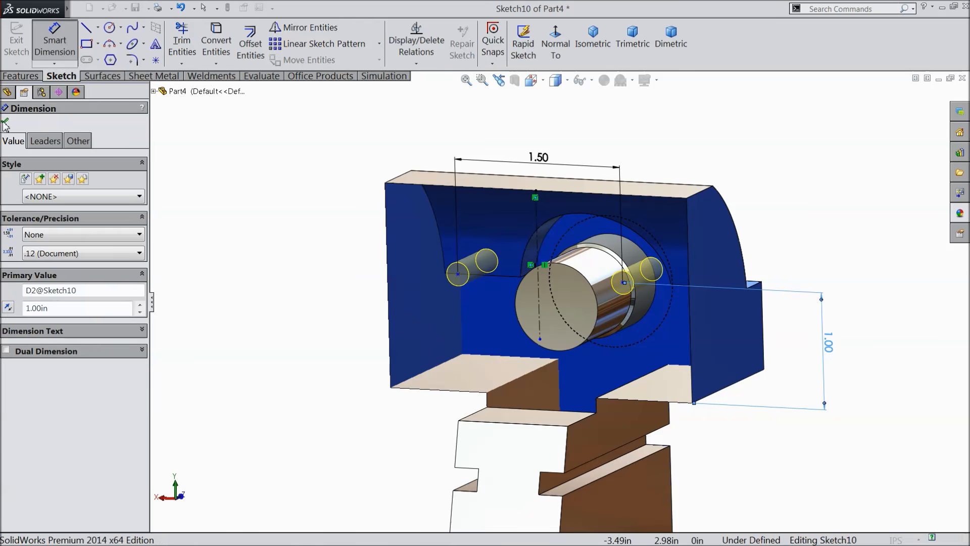
key(Escape)
Step: Make the two hole points symmetric about the construction line and finish the tapped hole feature
scroll(677, 376, down, 2)
click(611, 264)
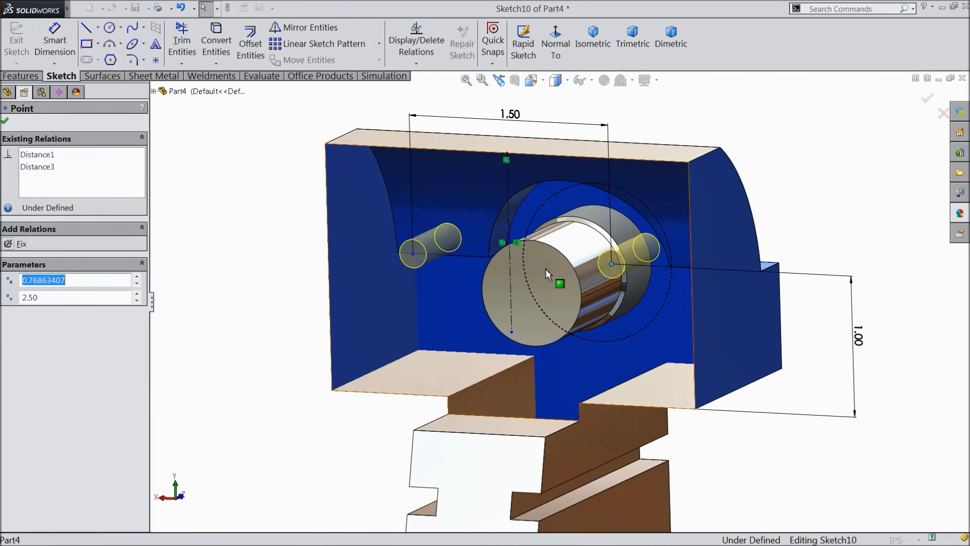
ctrl+click(412, 254)
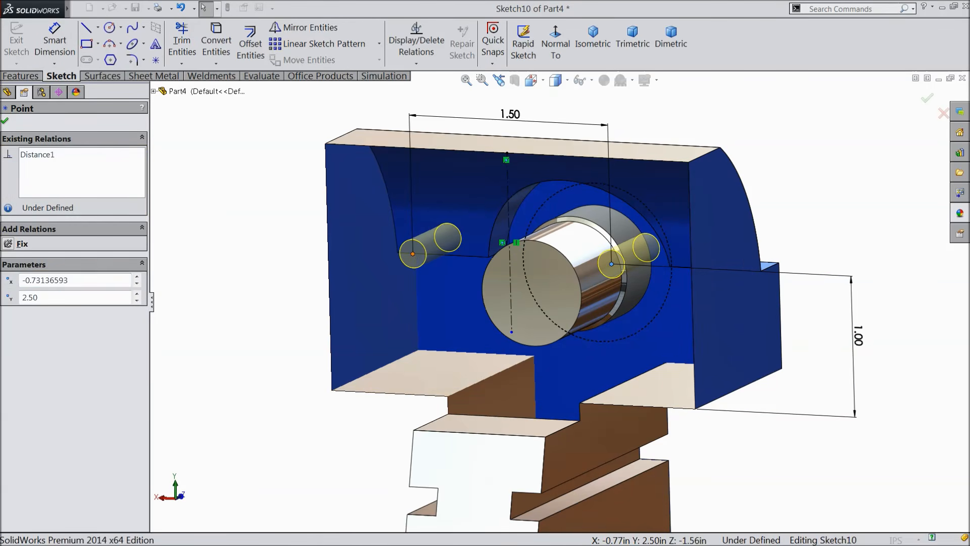
ctrl+click(510, 286)
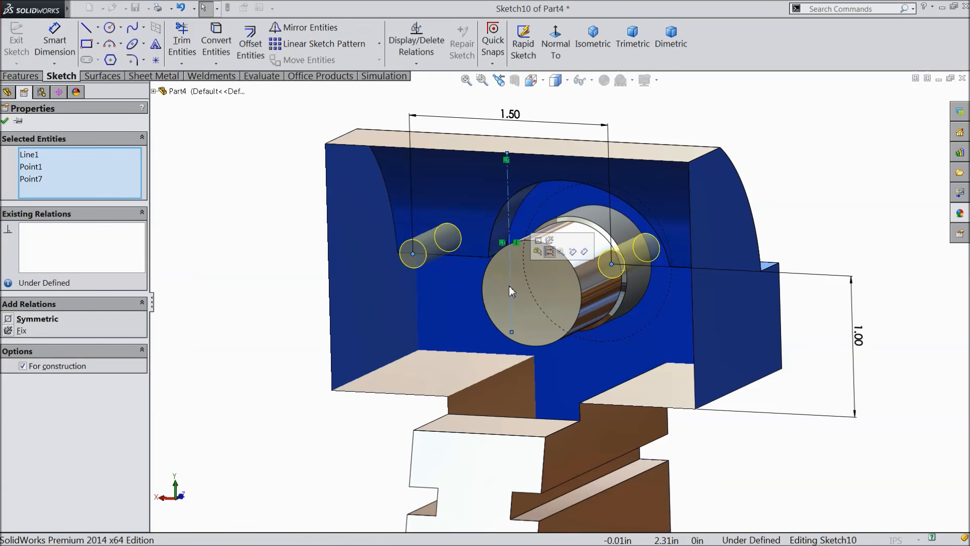
click(35, 319)
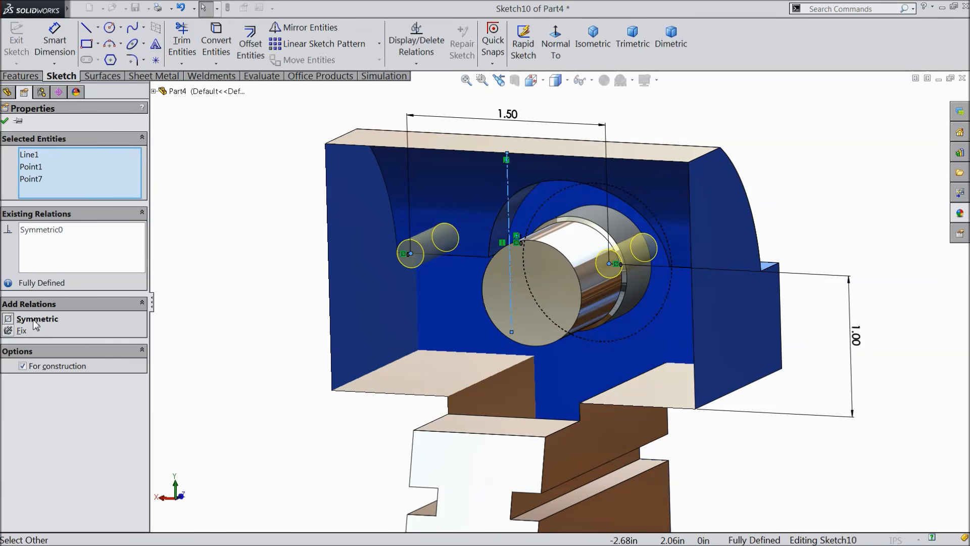
click(5, 122)
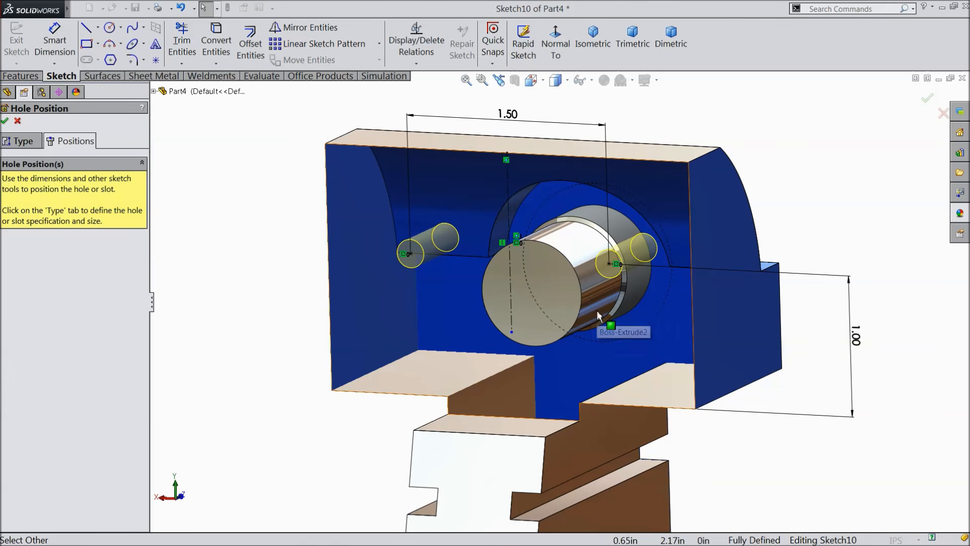
click(4, 122)
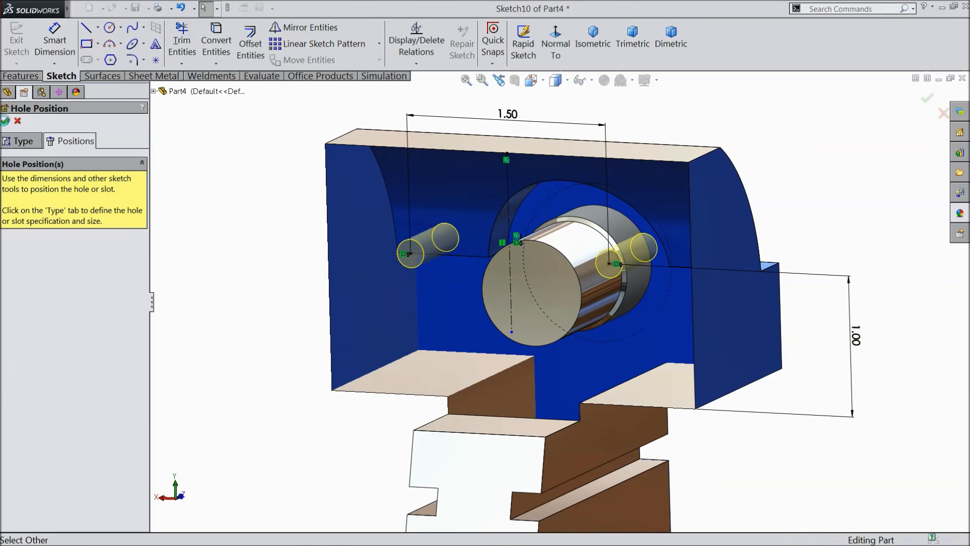
Step: Fillet the two inner corner edges where the round boss meets the flat ledges with a 0.25 in radius
middle_drag(284, 268, 531, 407)
scroll(600, 375, down, 1)
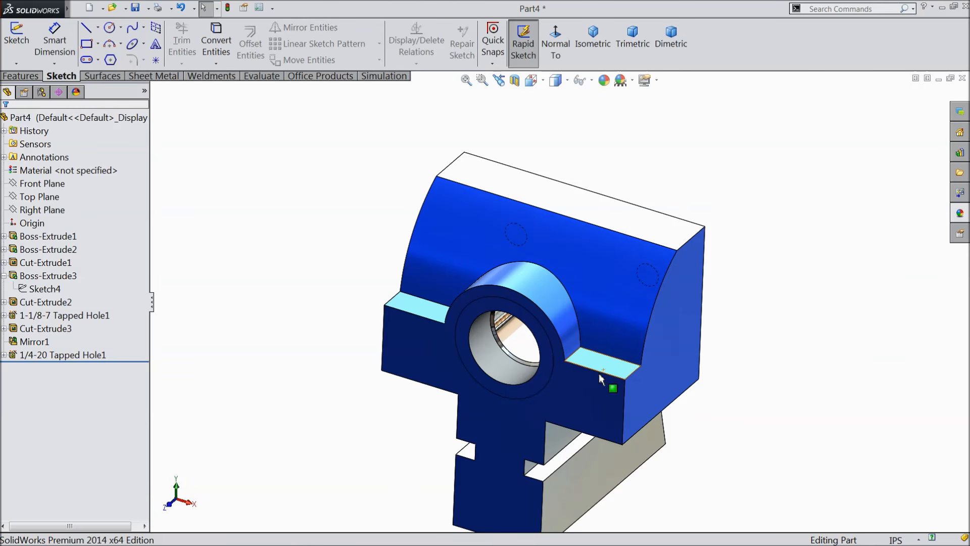
click(24, 74)
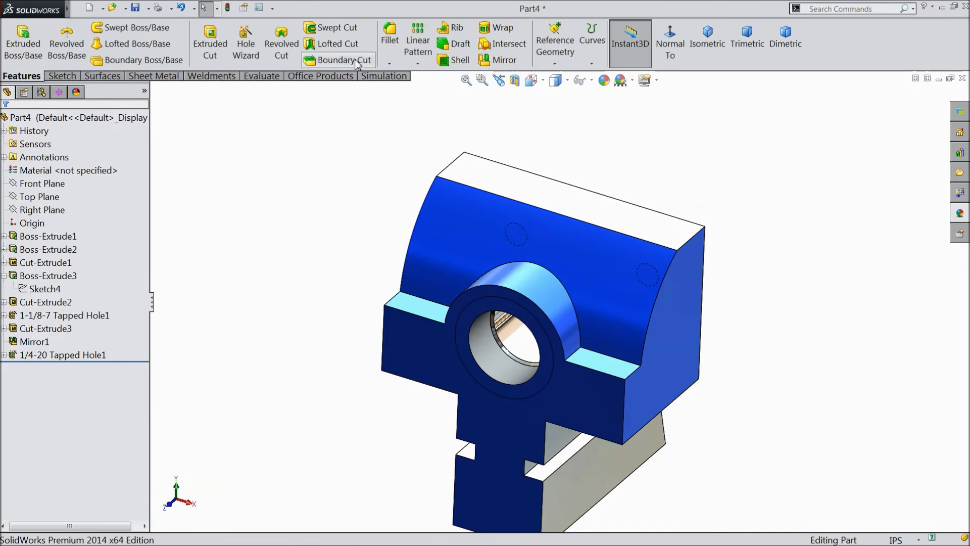
click(385, 41)
text(0.25)
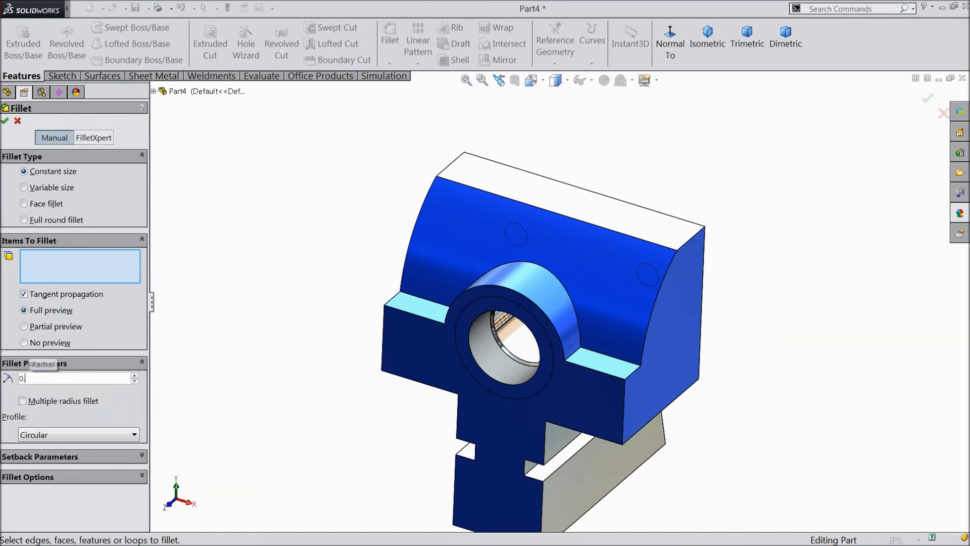
click(573, 360)
middle_drag(574, 360, 521, 326)
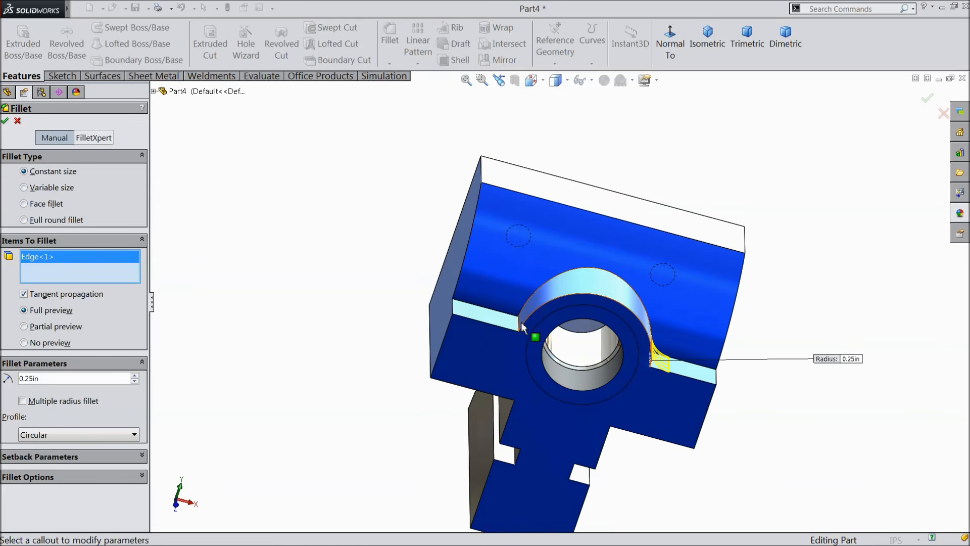
click(521, 326)
scroll(613, 333, down, 3)
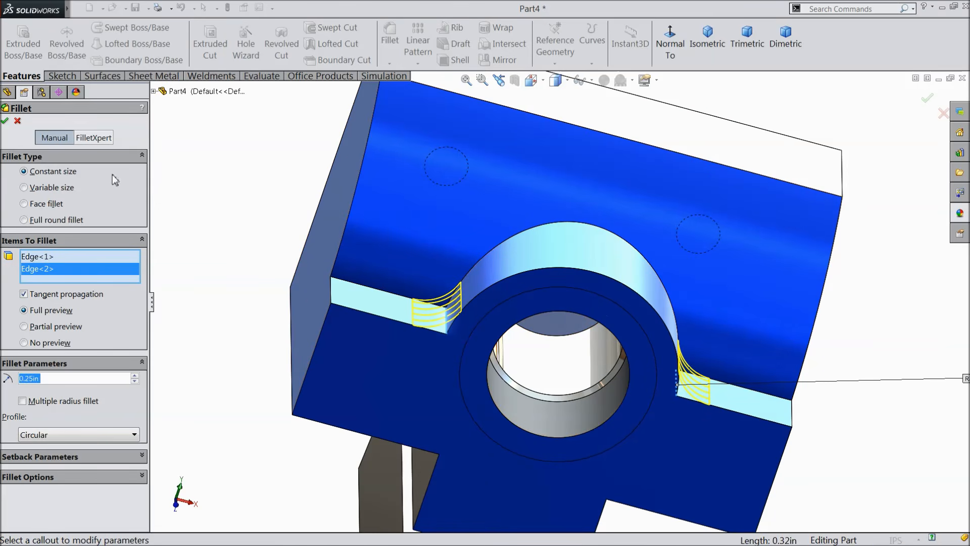
click(5, 122)
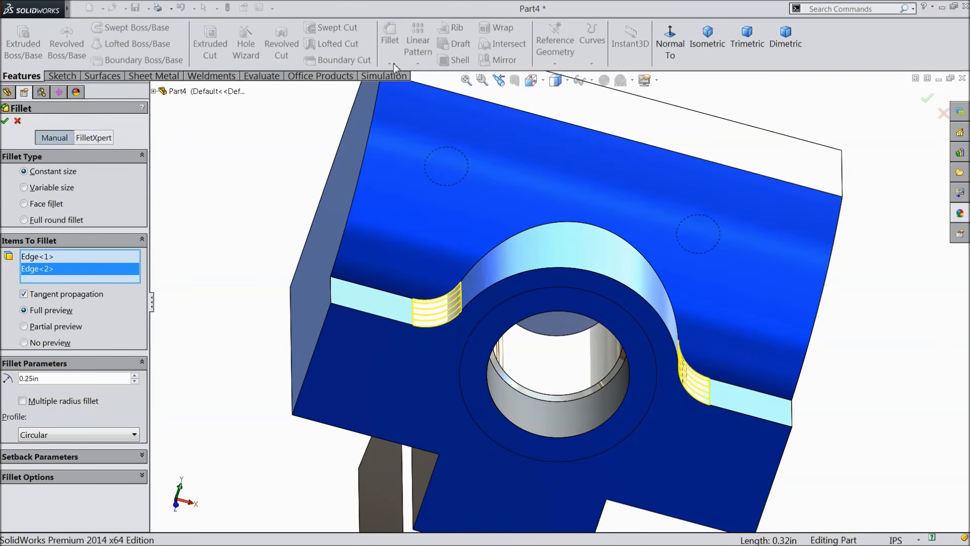
Step: Fillet the front and rear outline edges of the boss and ledges, the concave face's edges and the two front vertical corners at 0.125 in radius
click(390, 41)
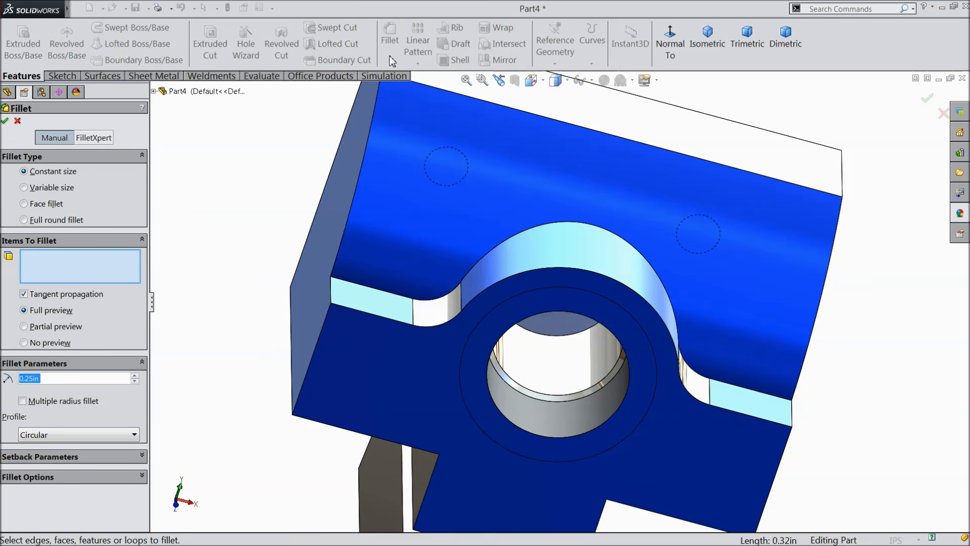
text(0.125)
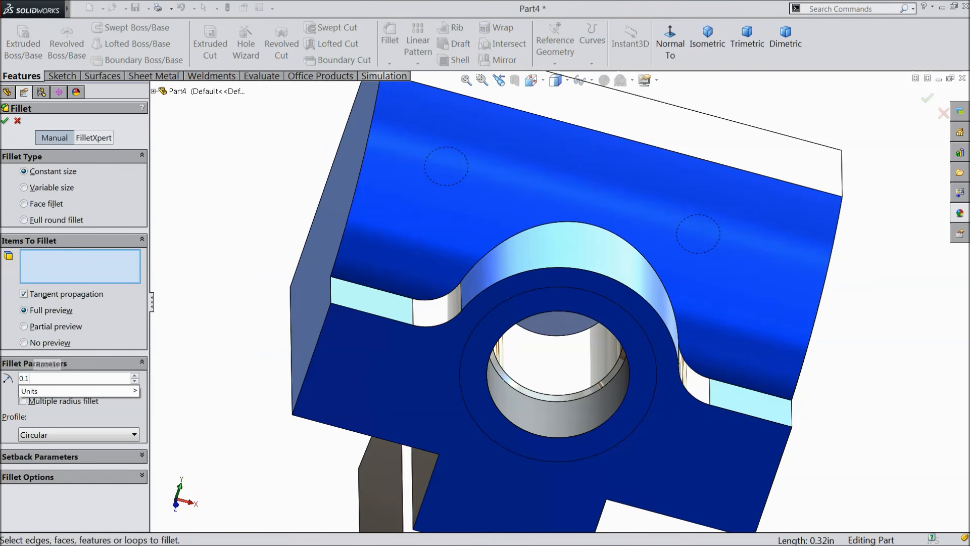
click(615, 280)
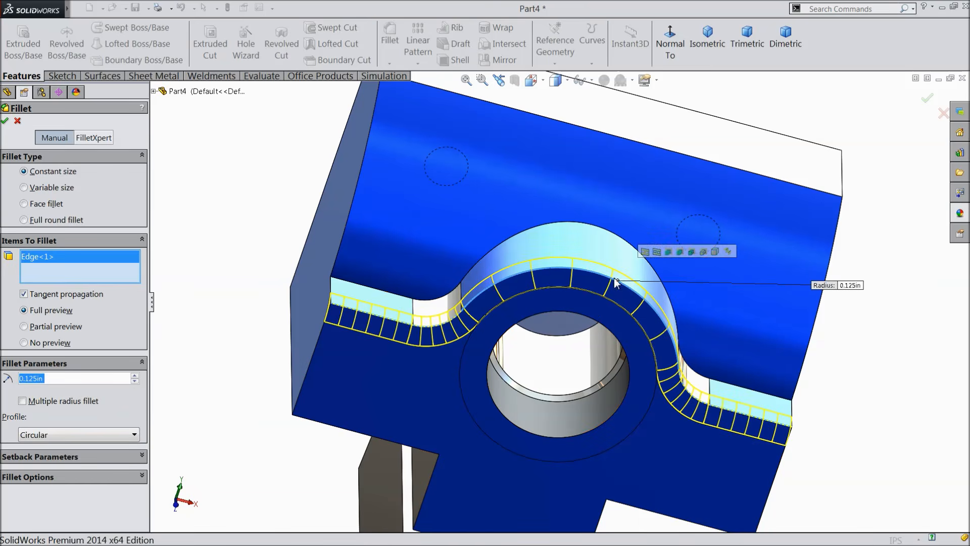
click(578, 223)
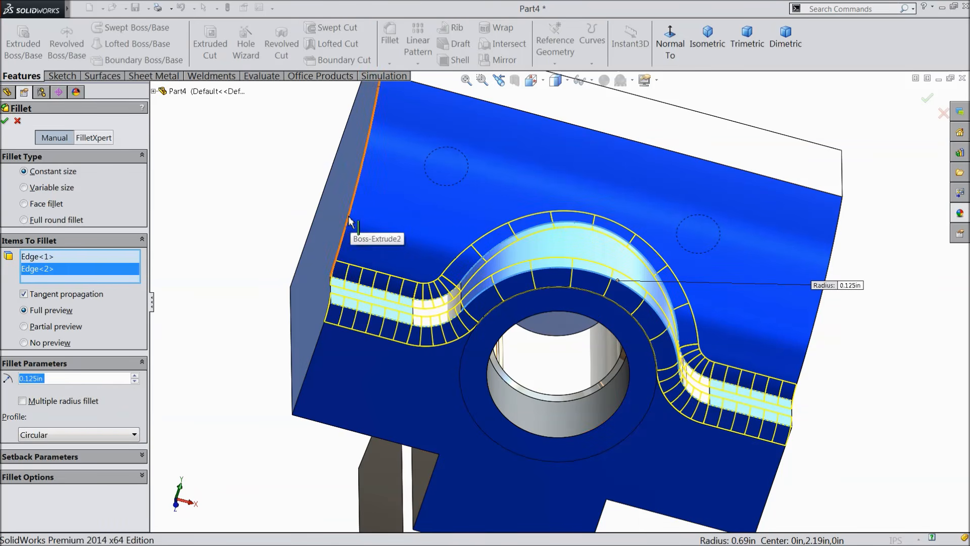
click(353, 220)
middle_drag(687, 310, 620, 334)
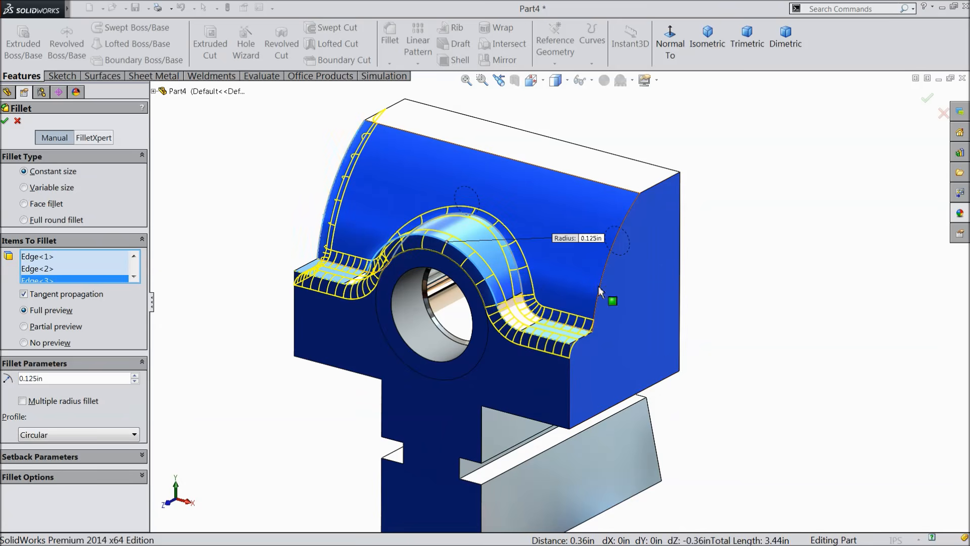
click(590, 323)
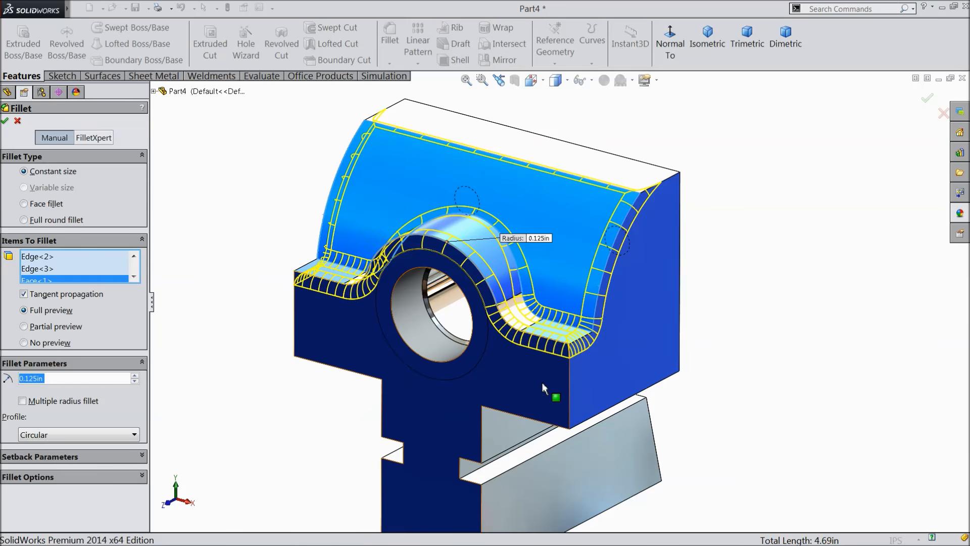
click(568, 405)
click(295, 331)
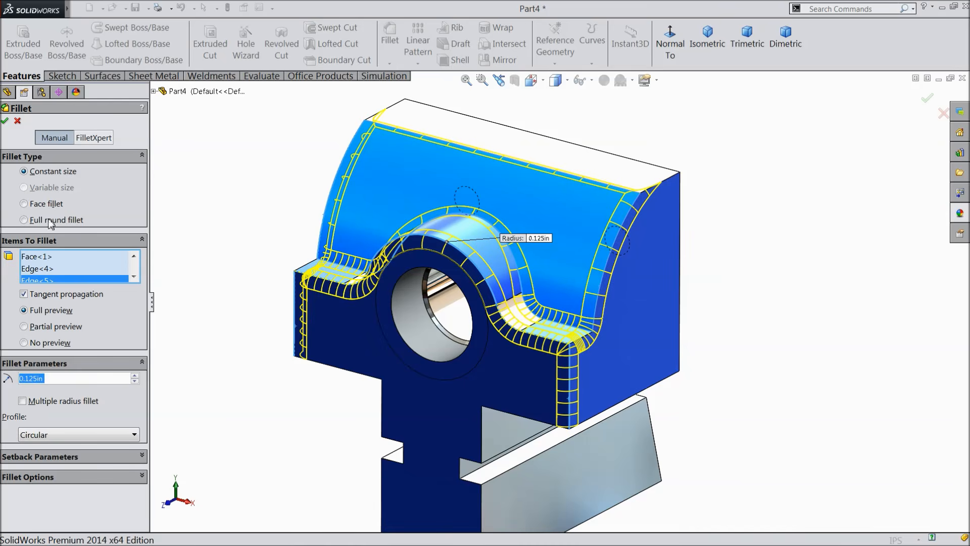
click(5, 121)
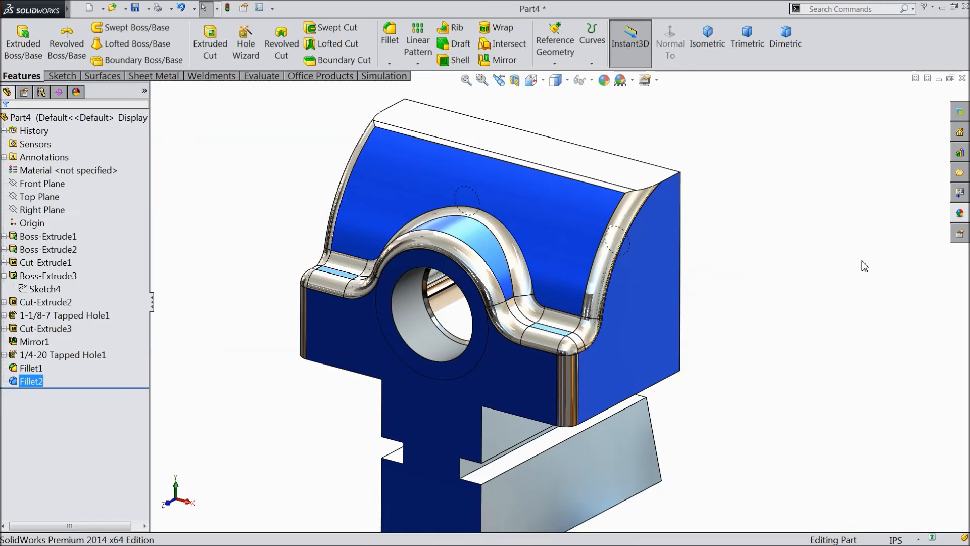
Step: Apply the gloss blue appearance to both fillet features
click(961, 214)
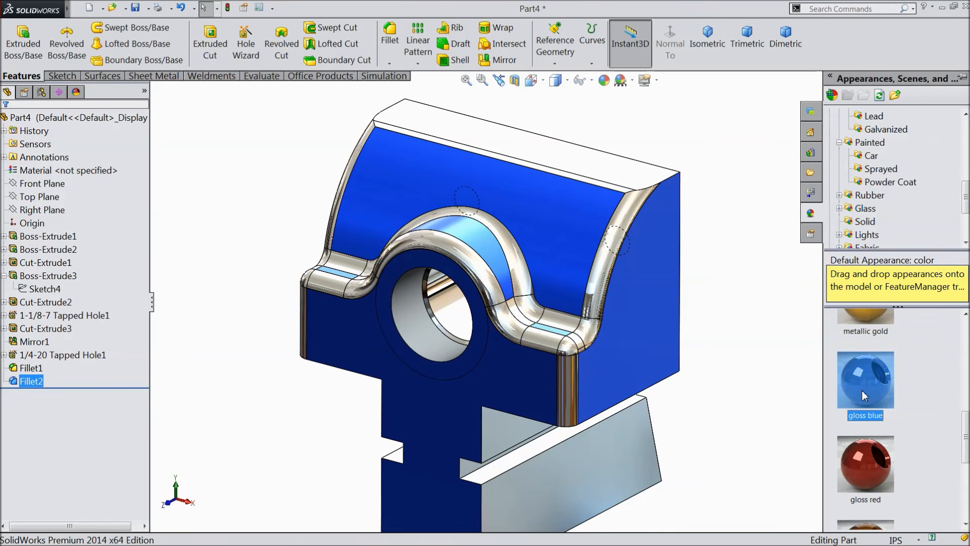
double_click(862, 390)
click(31, 368)
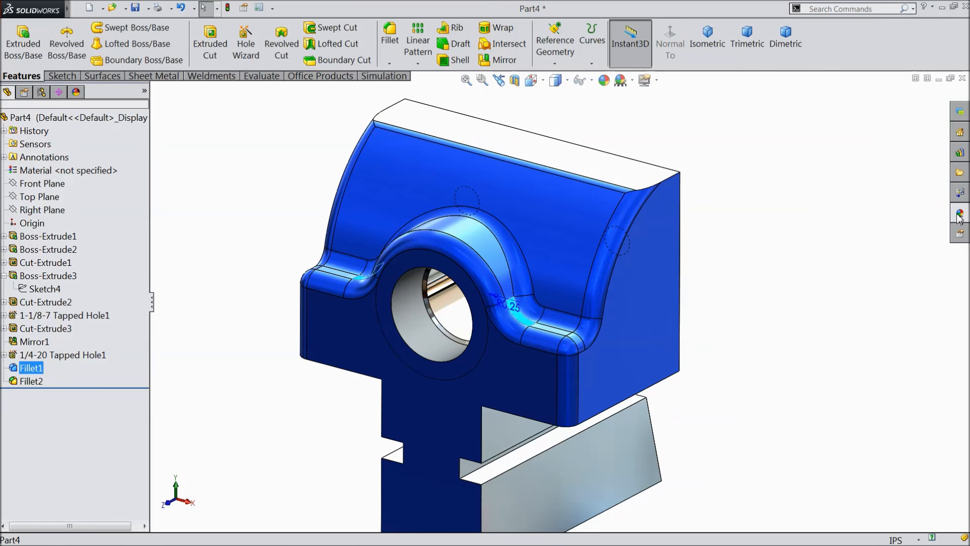
click(960, 216)
double_click(865, 412)
Step: Start a plain drilled hole with the Hole Wizard on the bottom face of the jaw's stem, viewed straight on
mouse_move(739, 343)
middle_down()
mouse_move(743, 321)
mouse_move(732, 323)
mouse_move(742, 328)
mouse_move(773, 182)
mouse_move(767, 353)
mouse_move(696, 411)
mouse_move(629, 308)
middle_up()
click(542, 297)
click(671, 50)
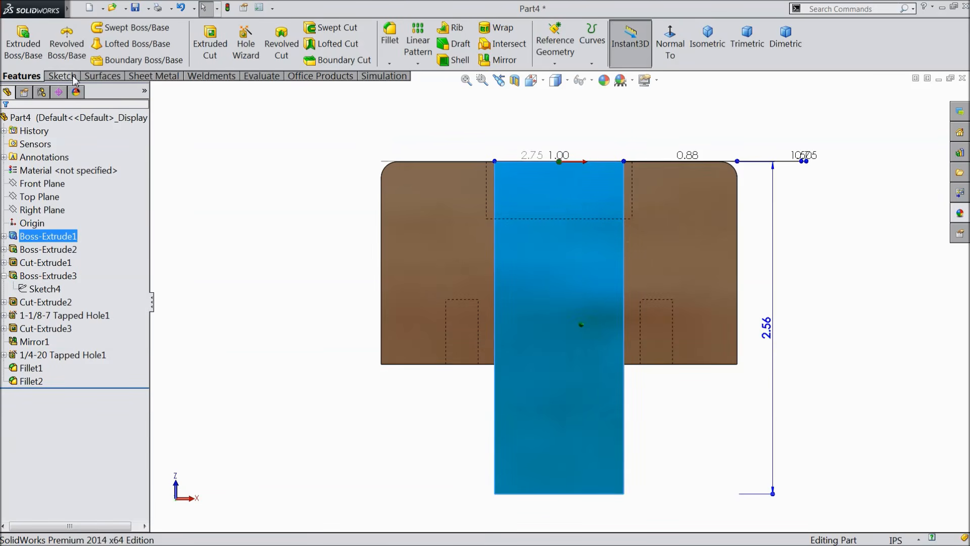
click(247, 49)
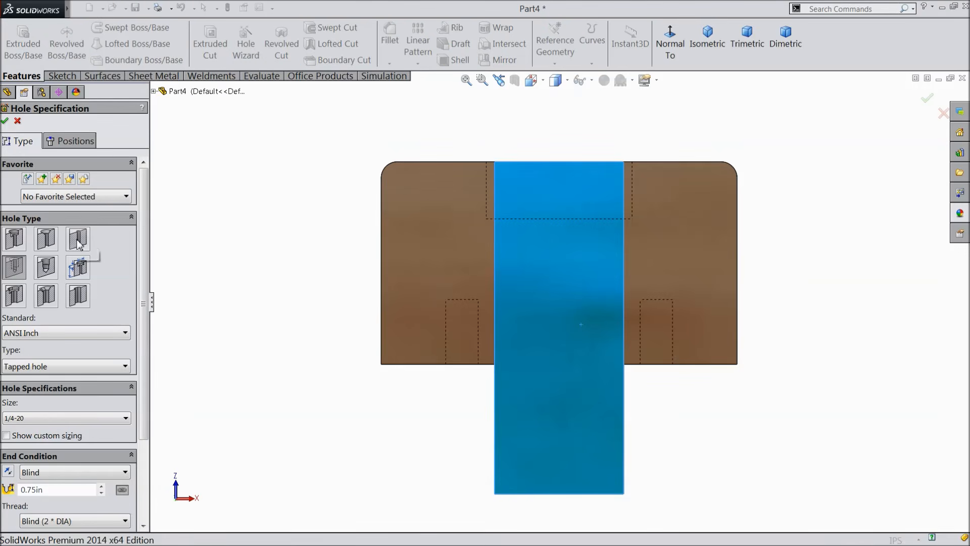
click(79, 245)
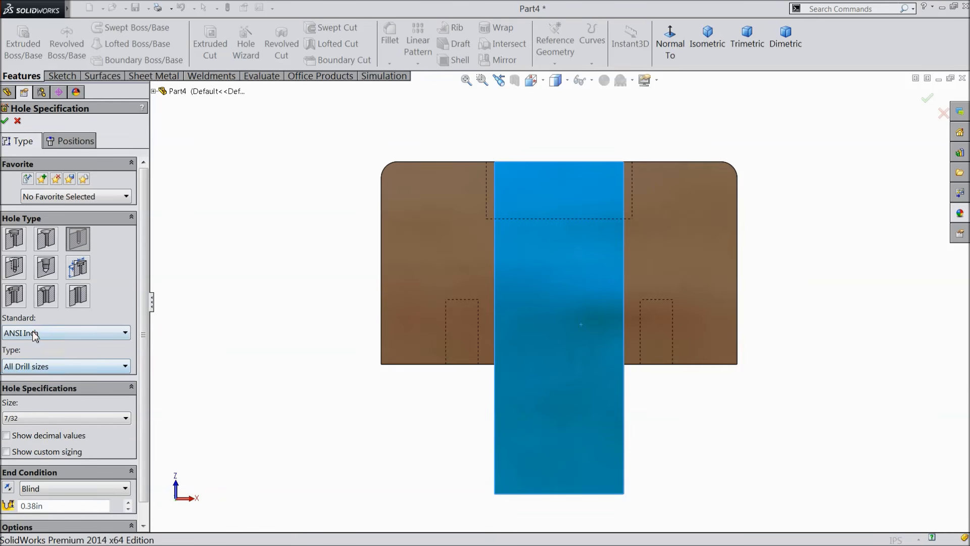
Step: Set the drill size of the hole to #25
click(24, 418)
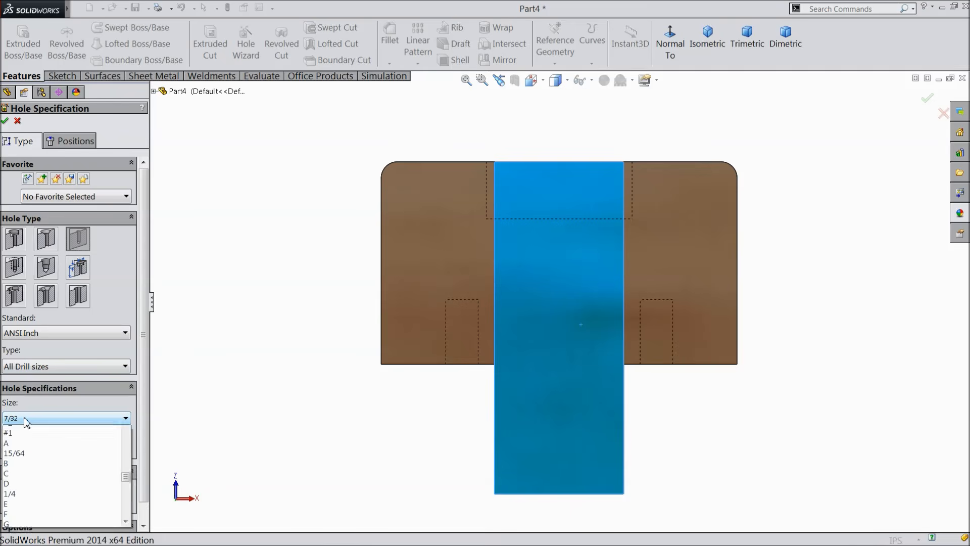
scroll(44, 469, down, 10)
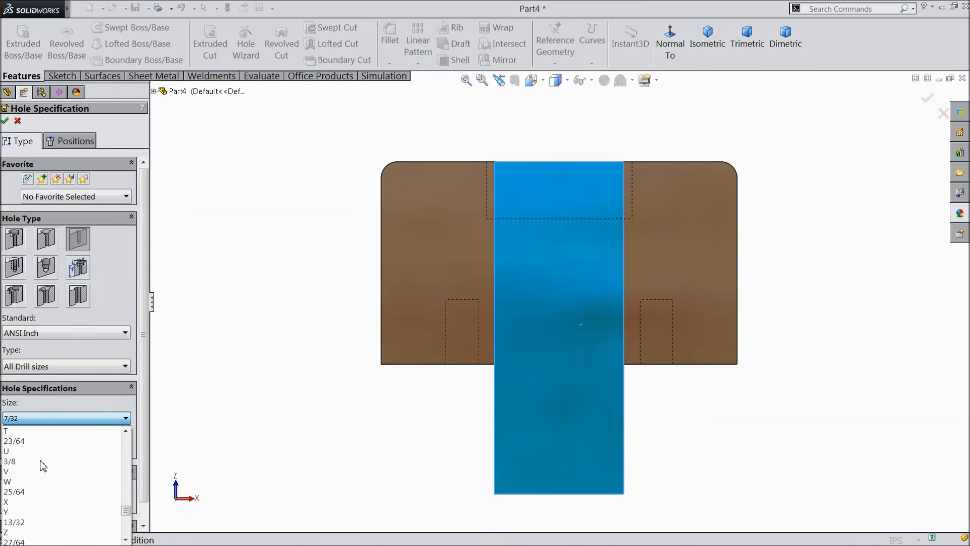
scroll(43, 466, down, 3)
scroll(43, 466, down, 8)
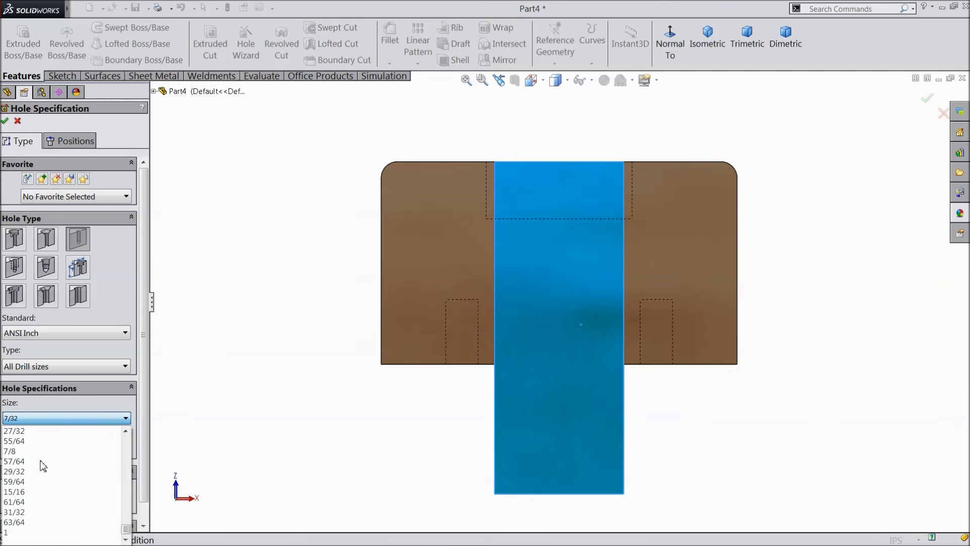
scroll(43, 466, up, 5)
scroll(43, 466, up, 6)
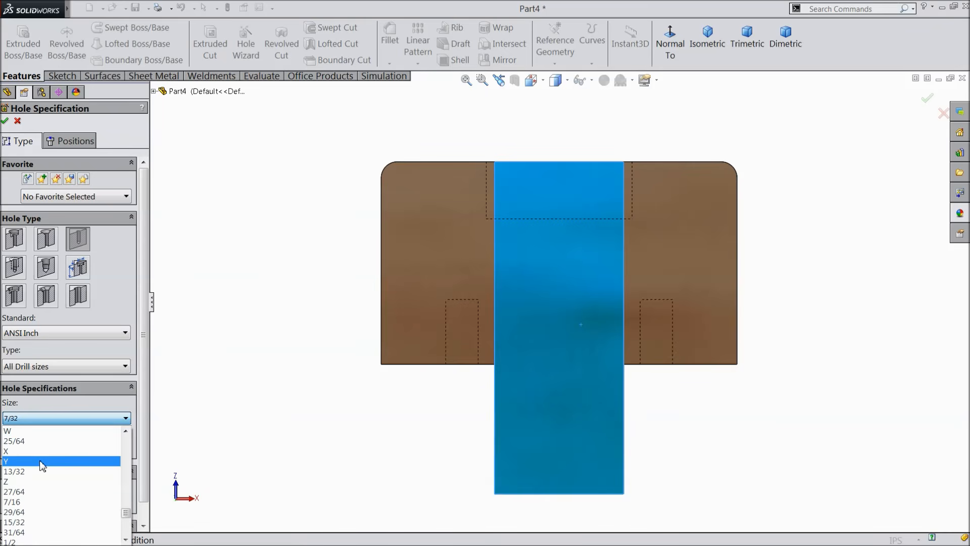
scroll(43, 465, up, 7)
scroll(43, 465, up, 8)
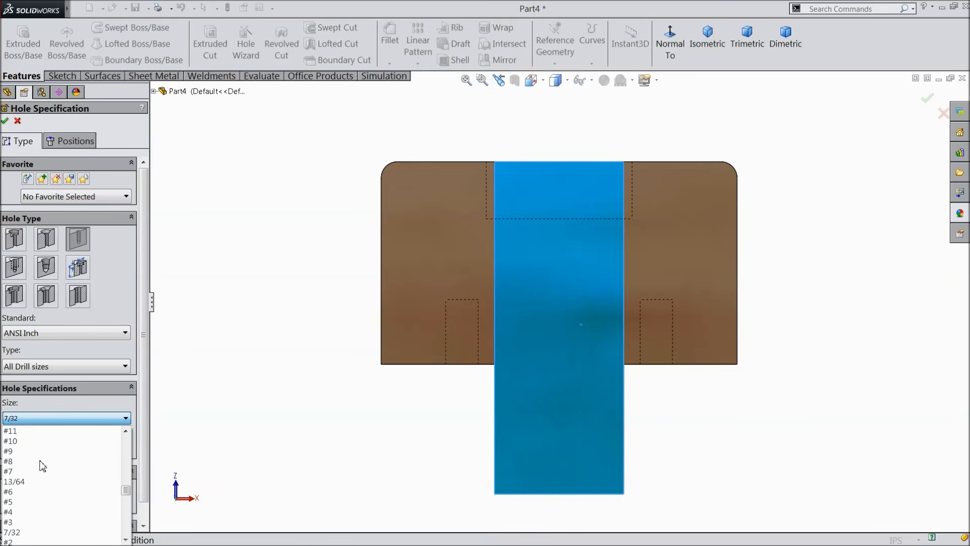
scroll(41, 493, up, 4)
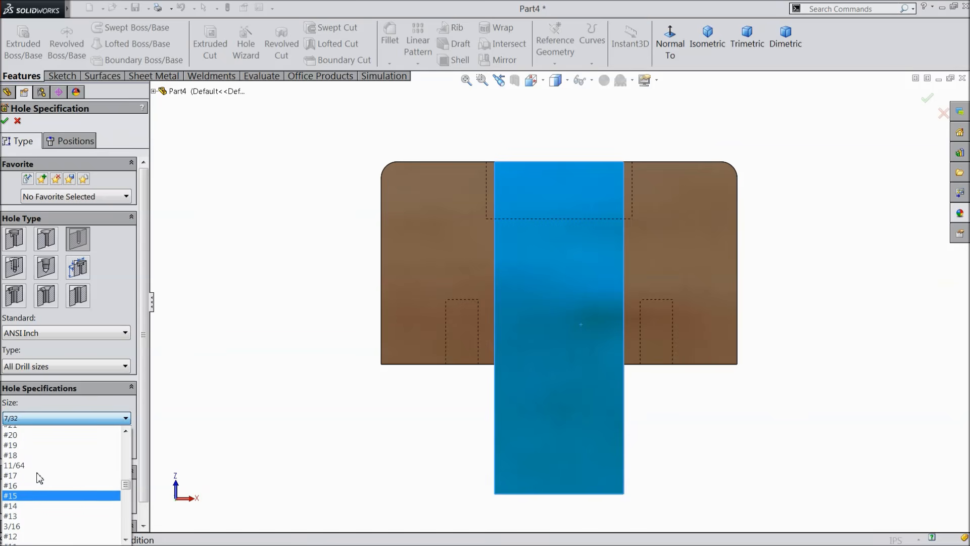
scroll(40, 478, up, 2)
scroll(39, 478, up, 2)
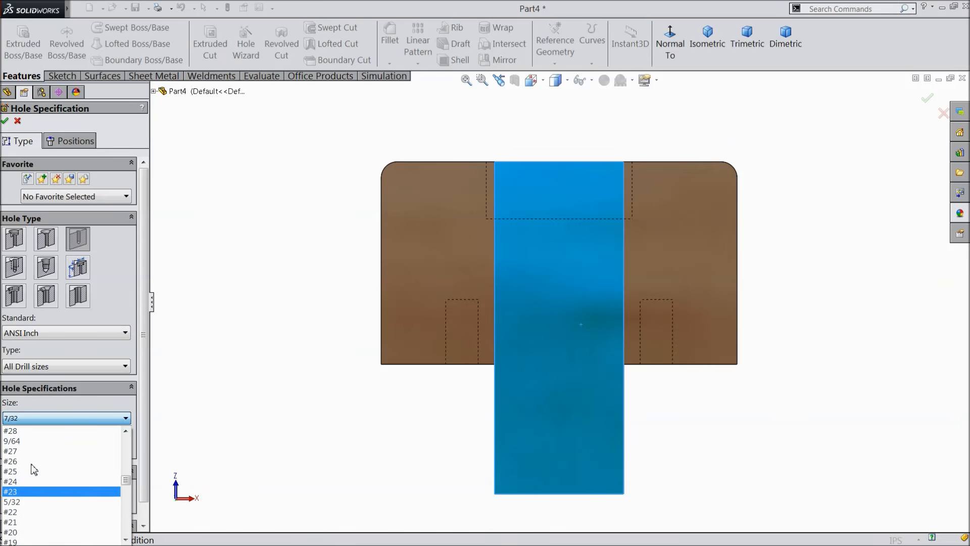
click(24, 472)
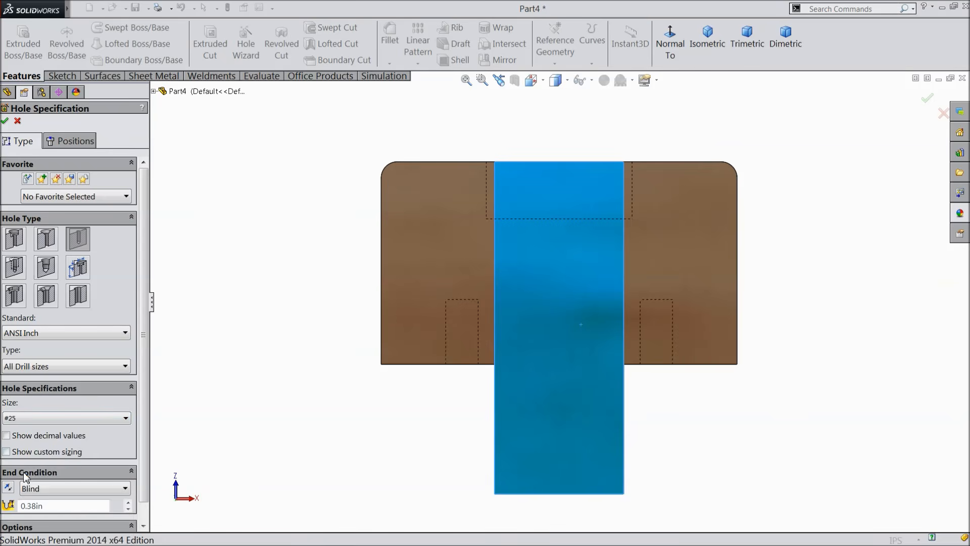
Step: Set the blind hole depth to 2 in and place a hole point about 0.37 in across and 1.35 in down from the origin
drag(144, 432, 144, 467)
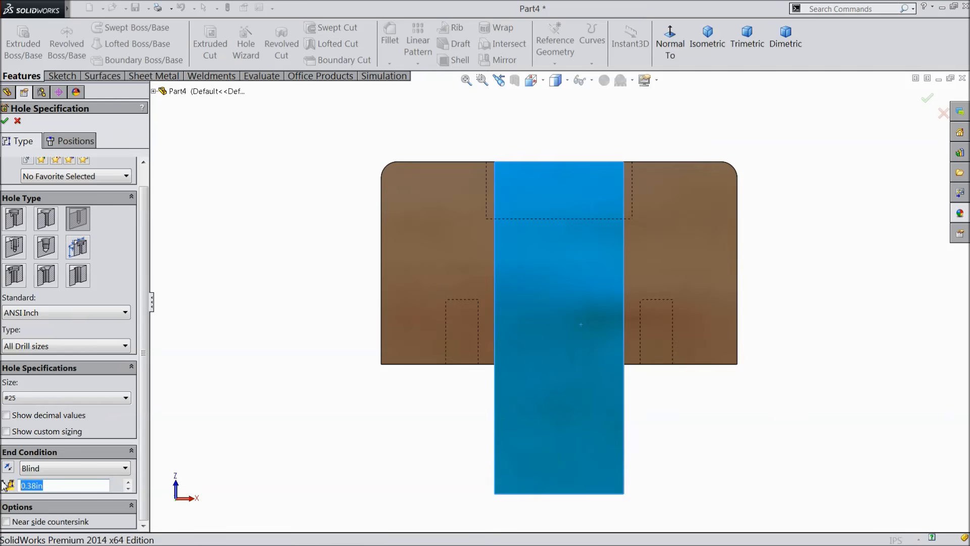
text(2)
click(74, 142)
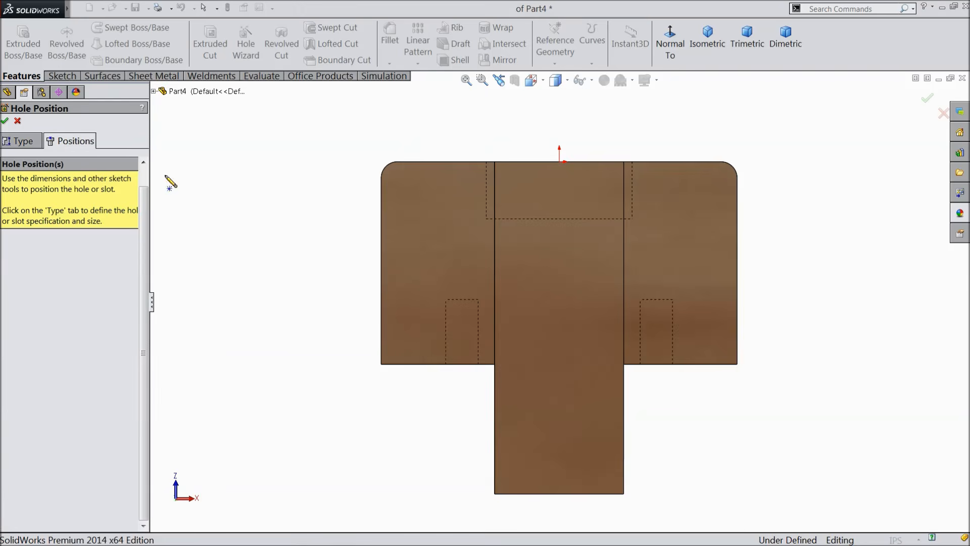
click(608, 336)
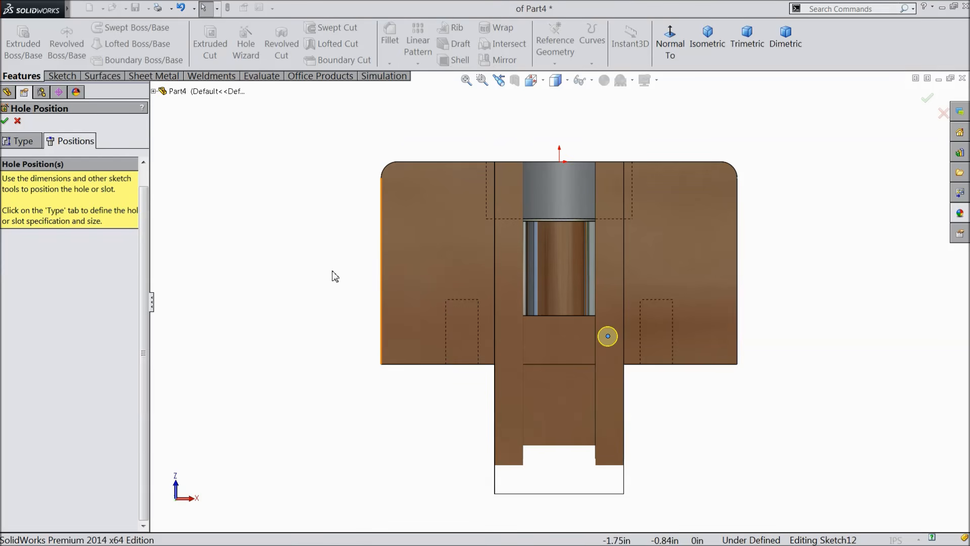
Step: Draw a vertical construction line about 1.8 in long from the origin down the middle of the stem's bottom face
click(62, 76)
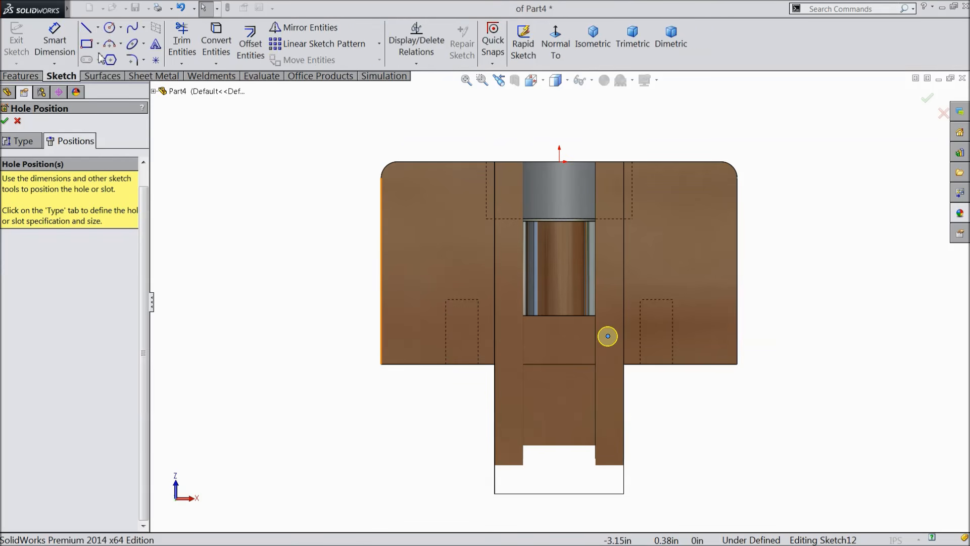
click(99, 28)
click(118, 59)
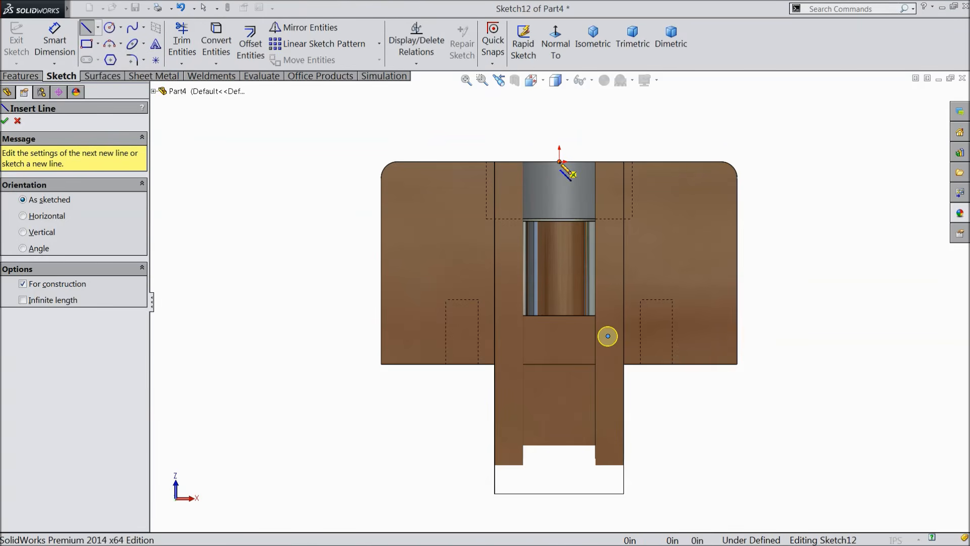
click(559, 162)
click(559, 394)
right_click(570, 397)
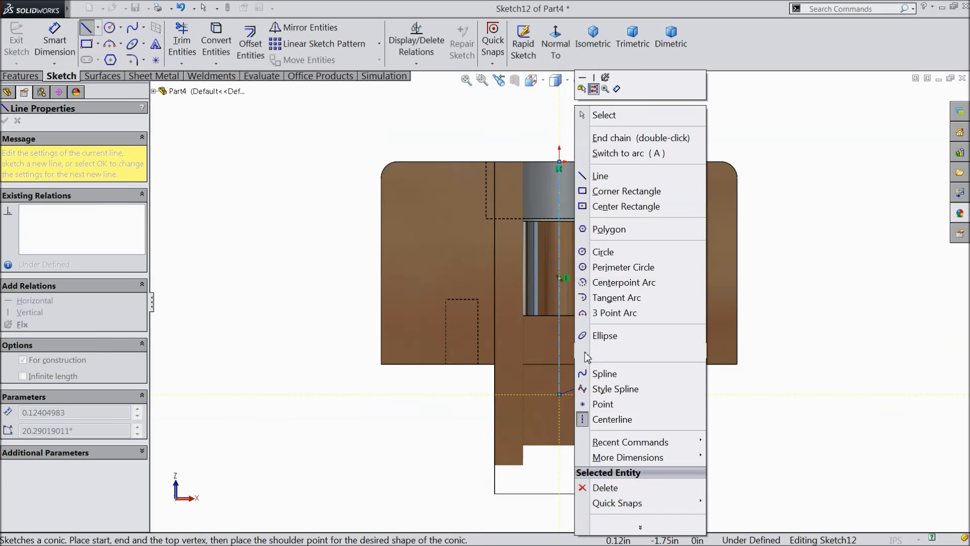
click(599, 115)
Step: Dimension the hole point 1.187 in from the stem face's end edge at the origin
click(54, 40)
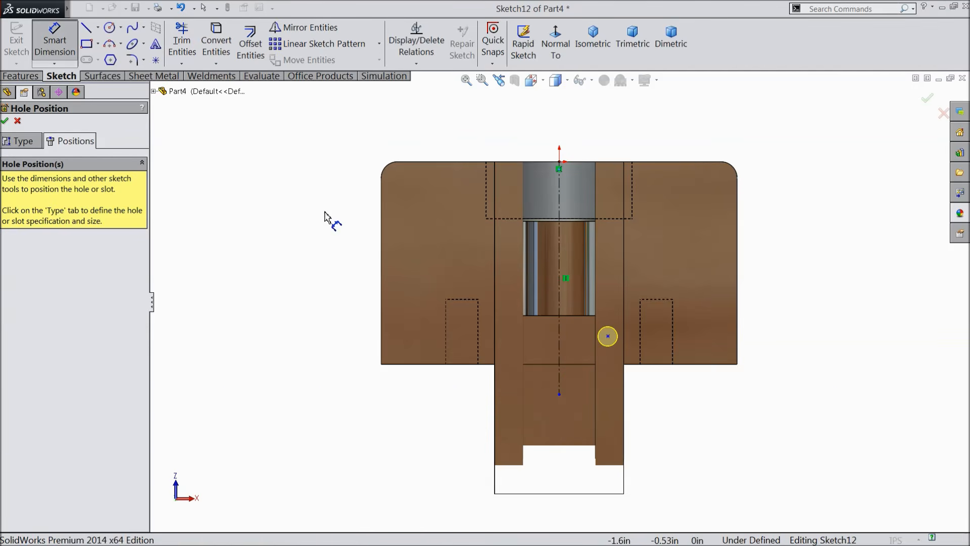
click(608, 336)
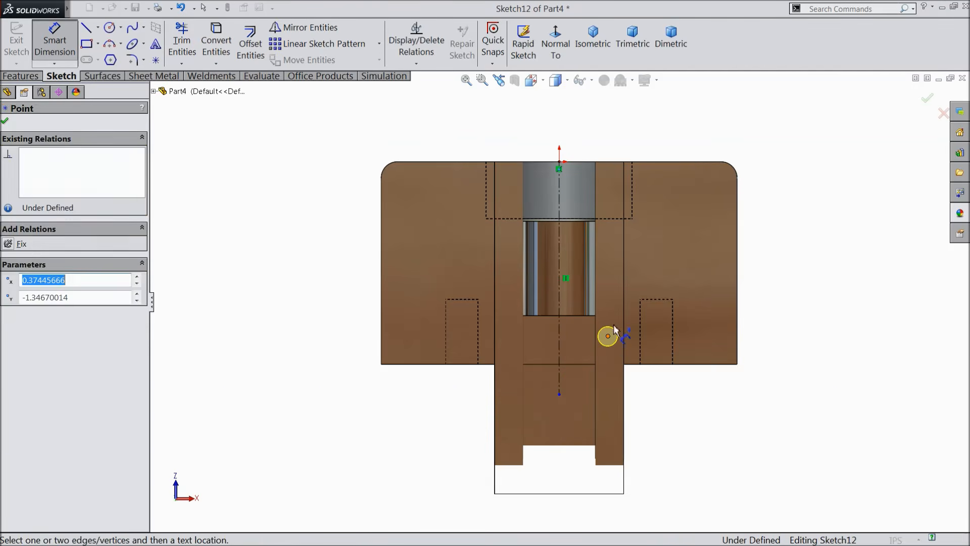
click(610, 163)
click(821, 242)
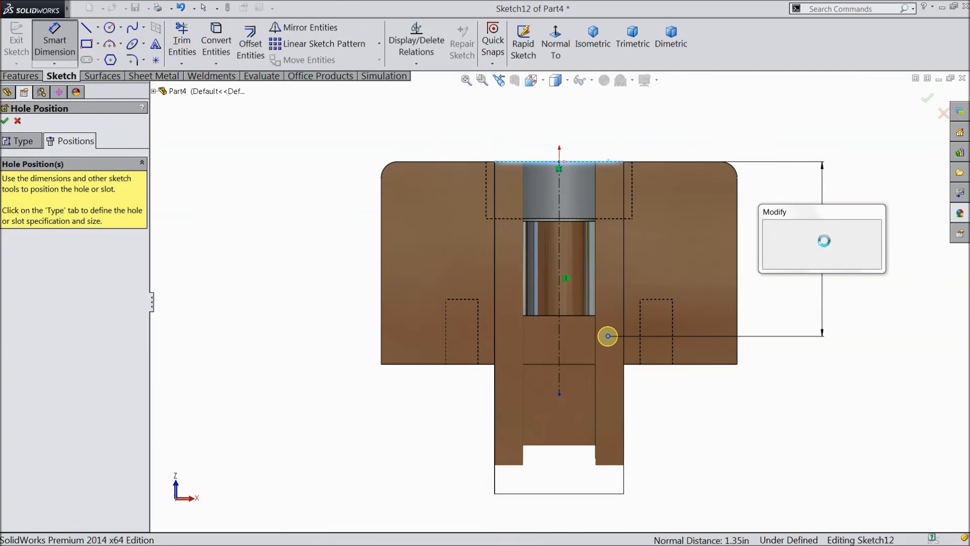
text(1.187)
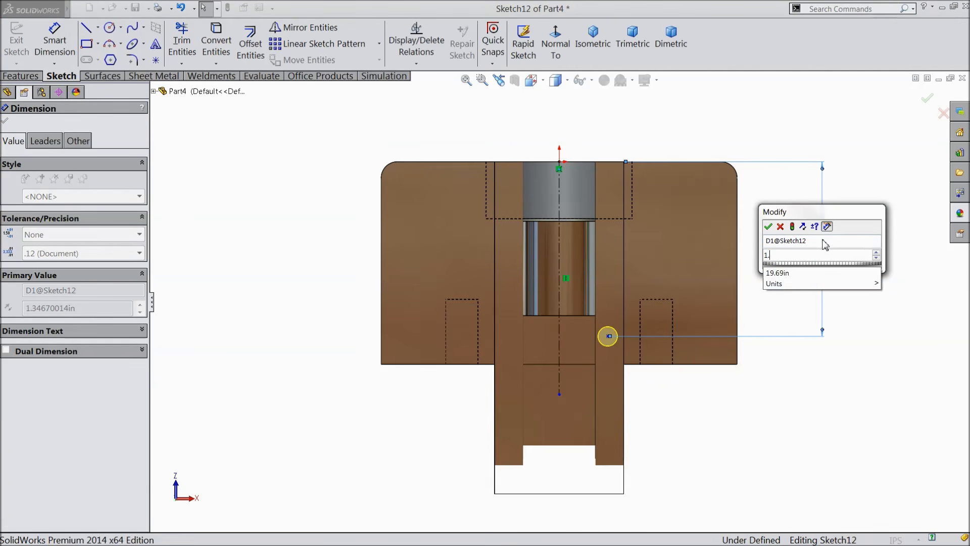
click(769, 229)
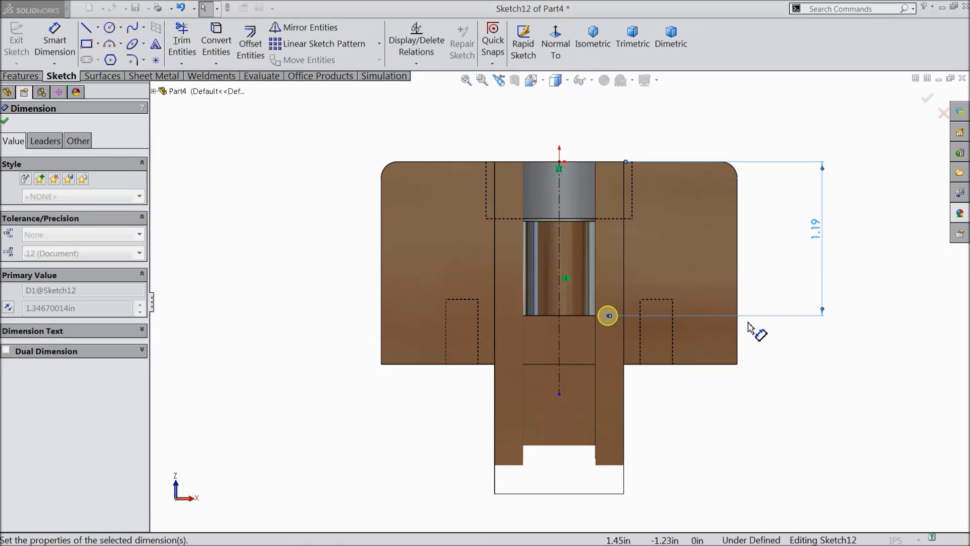
Step: Dimension the hole point's distance from the vertical construction line as 0.625/2 in
click(608, 317)
click(560, 336)
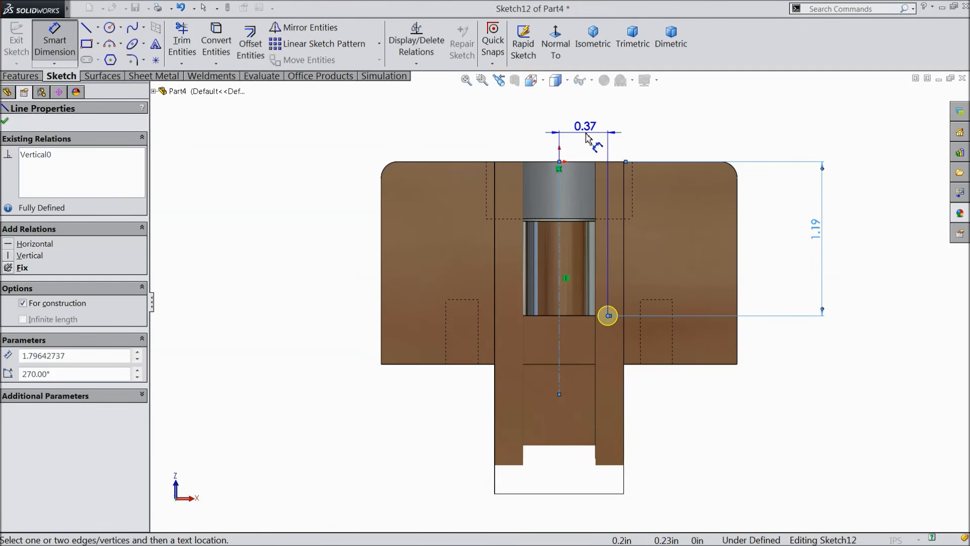
click(588, 134)
text(0.625/2)
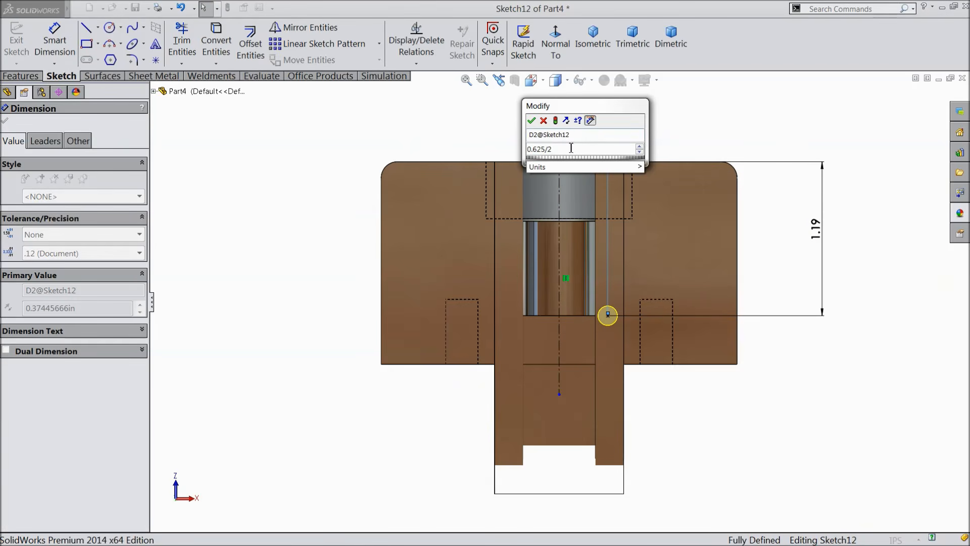
Step: Set the hole centre's horizontal distance from the vertical centerline to 0.625/2 in and complete the #25 hole
click(532, 121)
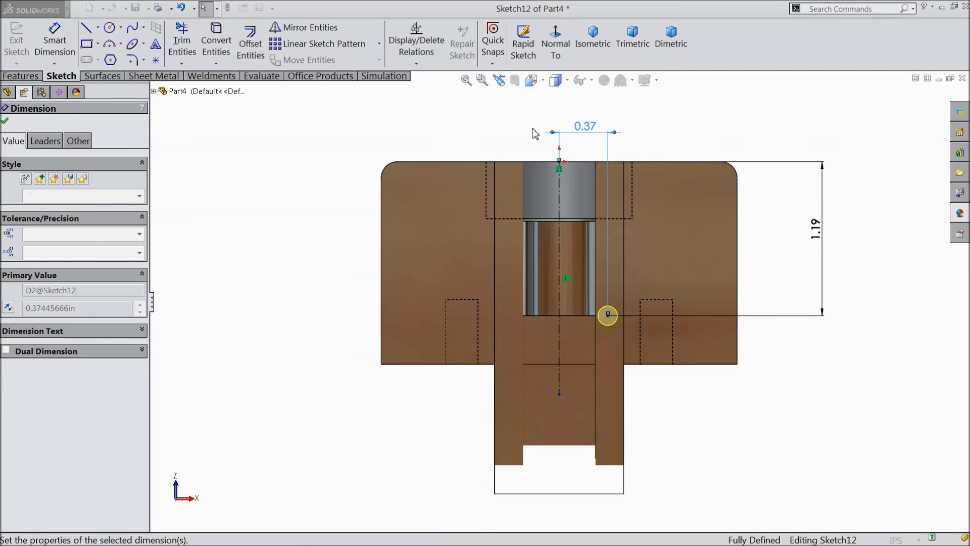
click(6, 121)
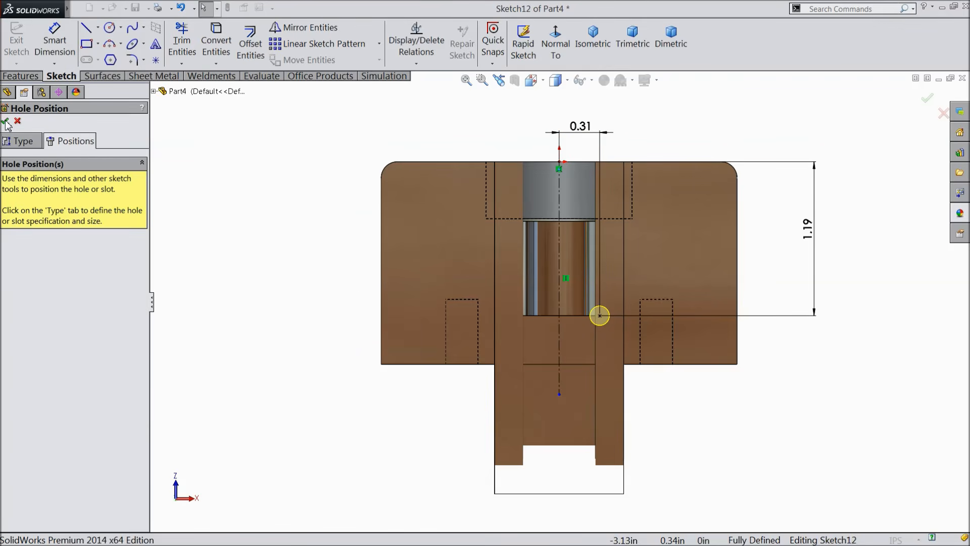
click(6, 120)
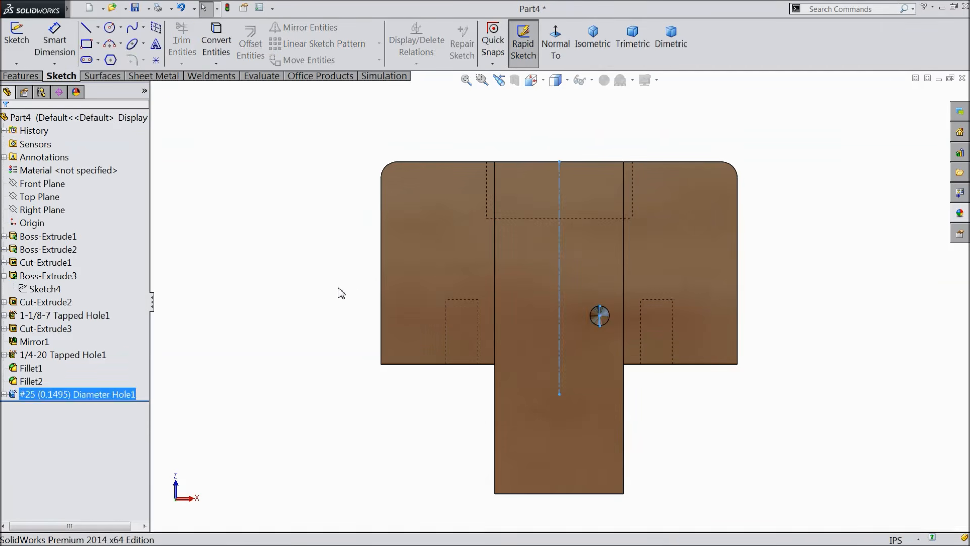
Step: Set up a Hole Wizard straight tap on the central block's front face: ANSI Inch, Tapped hole, size 1/4-28
middle_drag(338, 291, 262, 306)
scroll(516, 335, down, 5)
middle_drag(460, 334, 517, 345)
scroll(546, 353, up, 5)
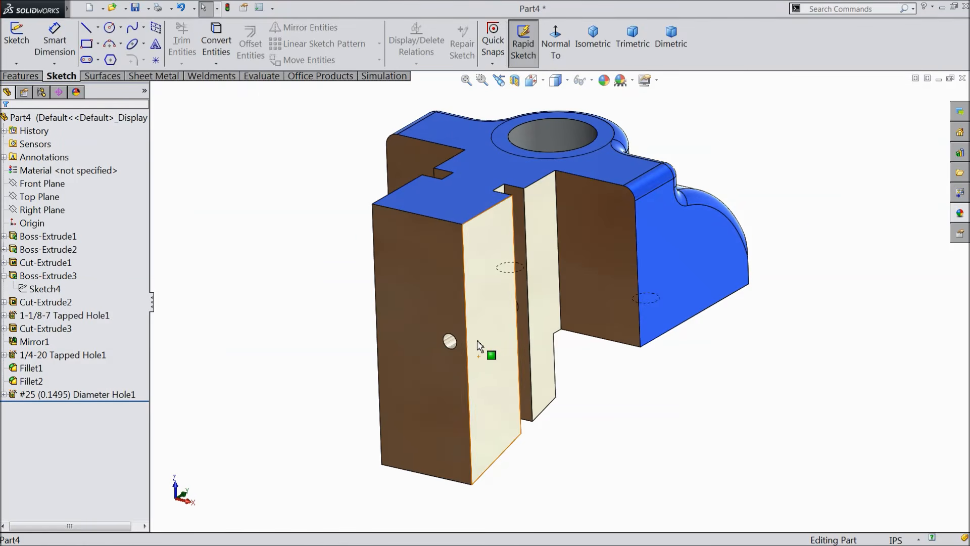
scroll(489, 349, down, 3)
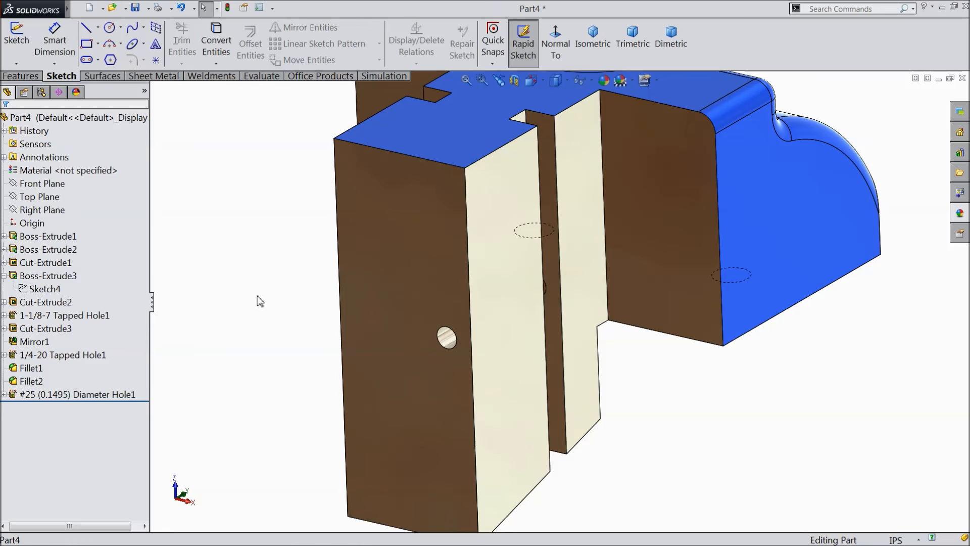
click(366, 346)
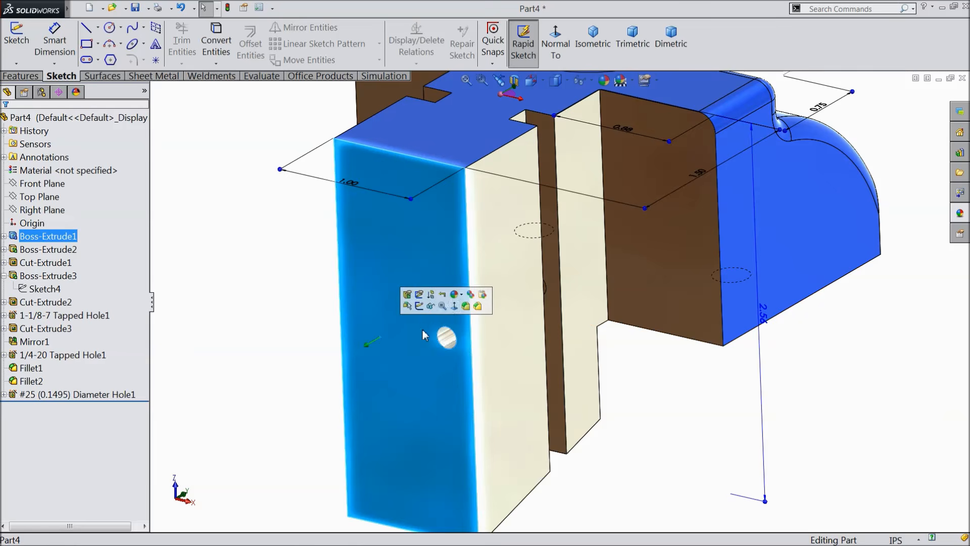
click(556, 43)
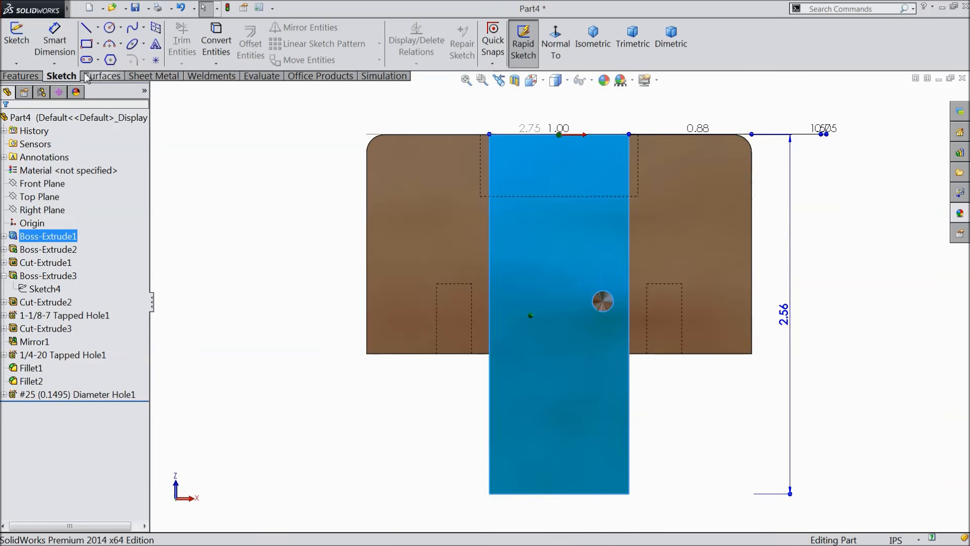
click(25, 76)
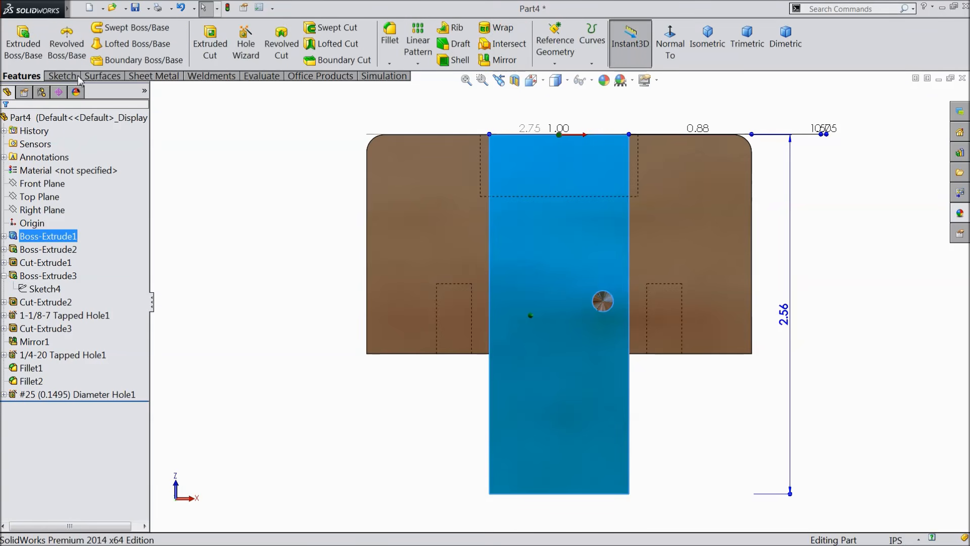
click(248, 51)
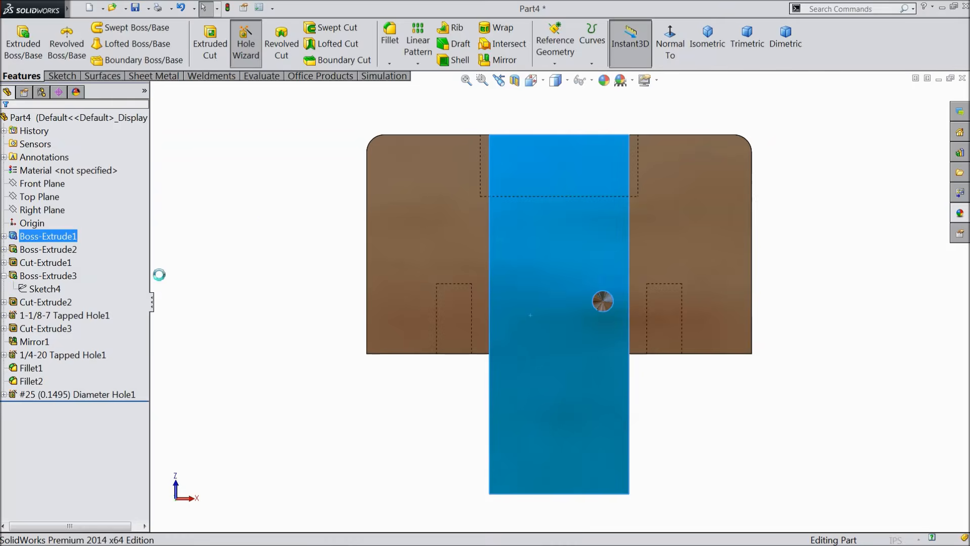
click(13, 268)
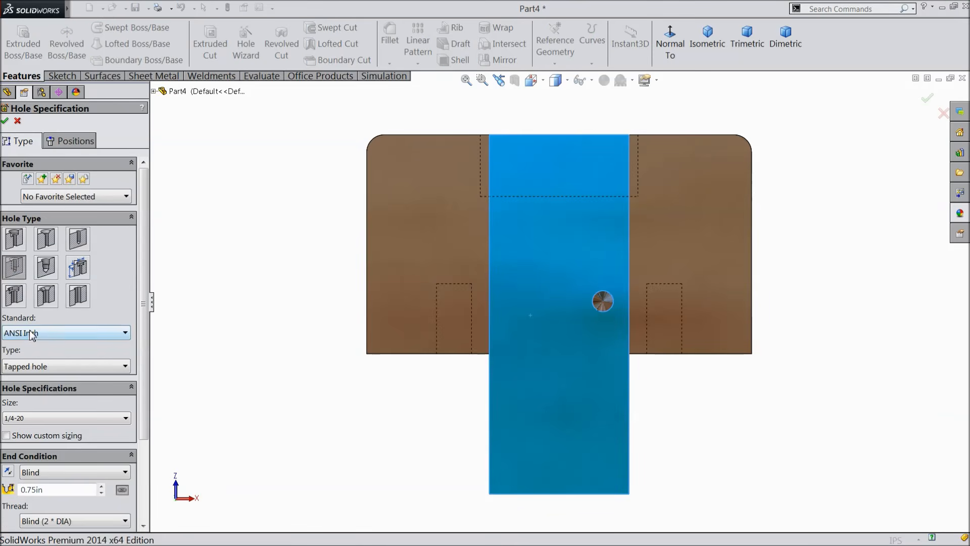
click(35, 365)
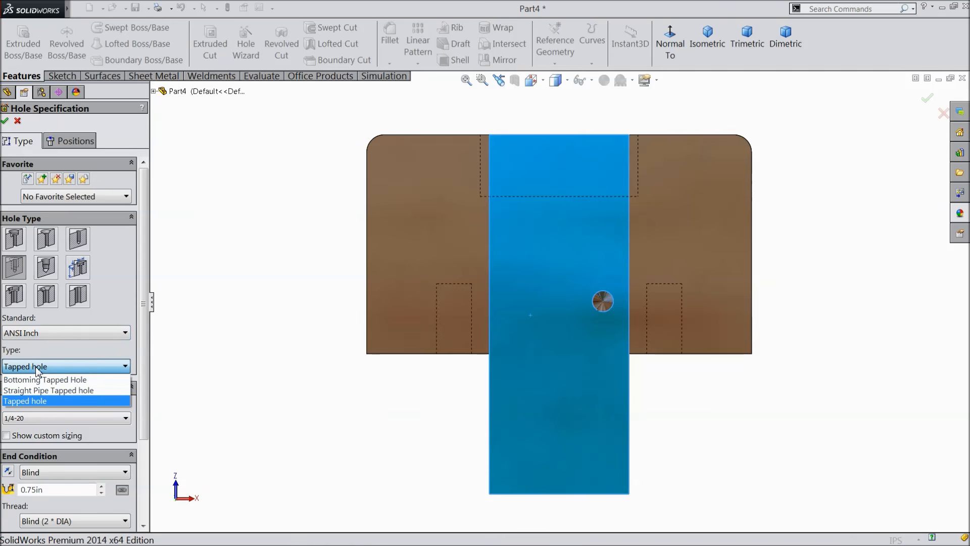
click(37, 368)
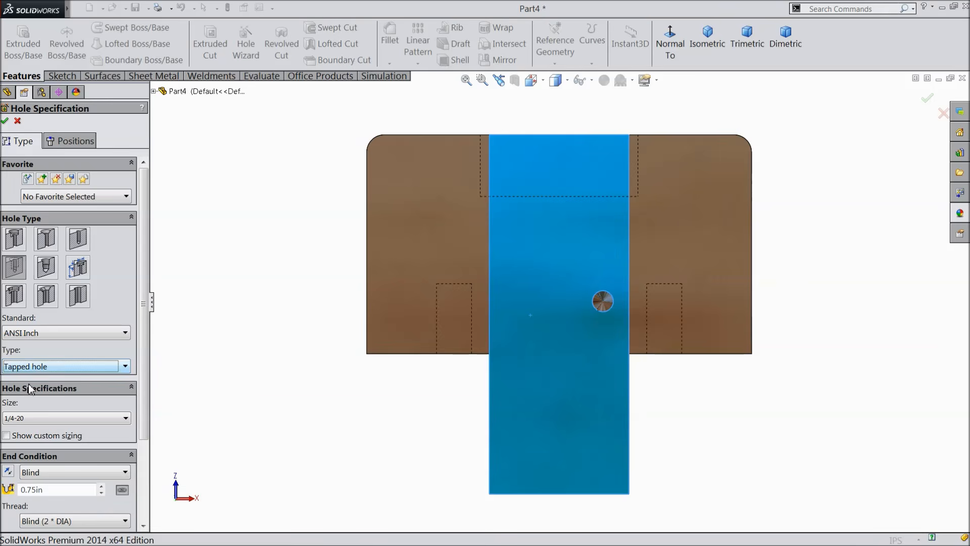
click(27, 420)
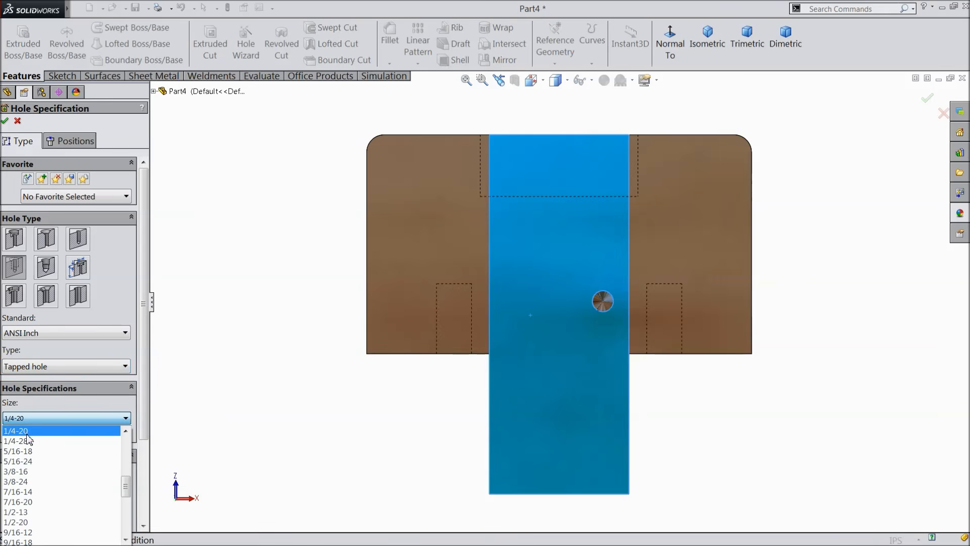
click(28, 441)
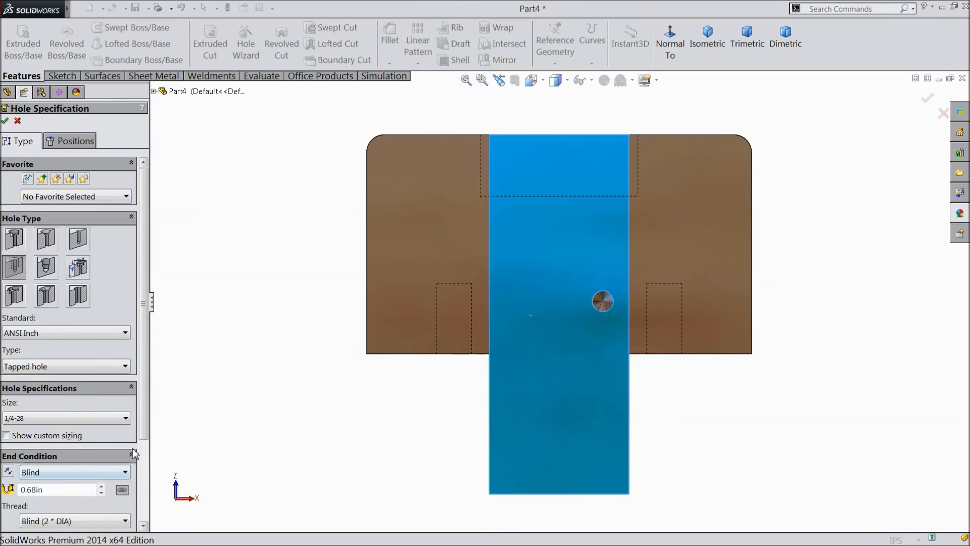
Step: Set the tapped hole's blind depth to 0.75 in
drag(143, 412, 144, 462)
drag(47, 423, 12, 423)
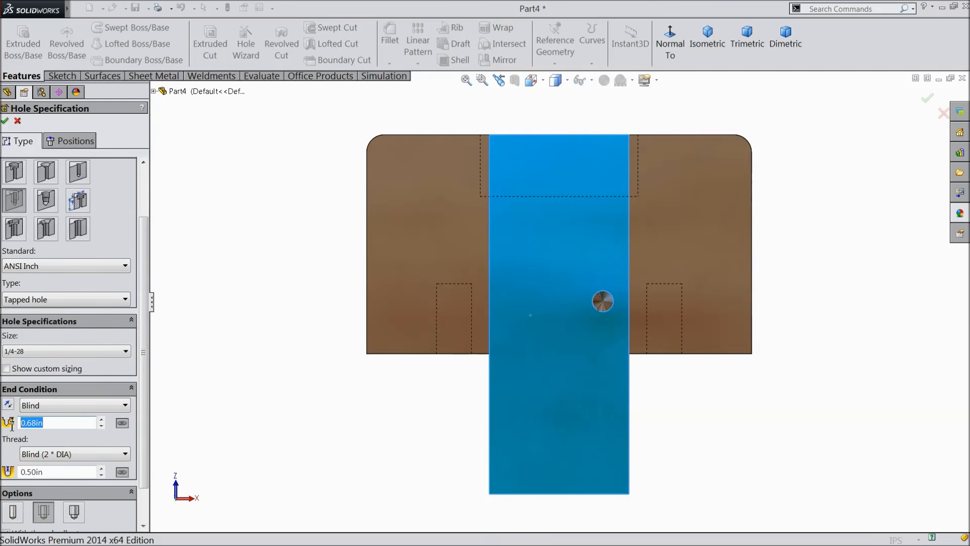
text(0.)
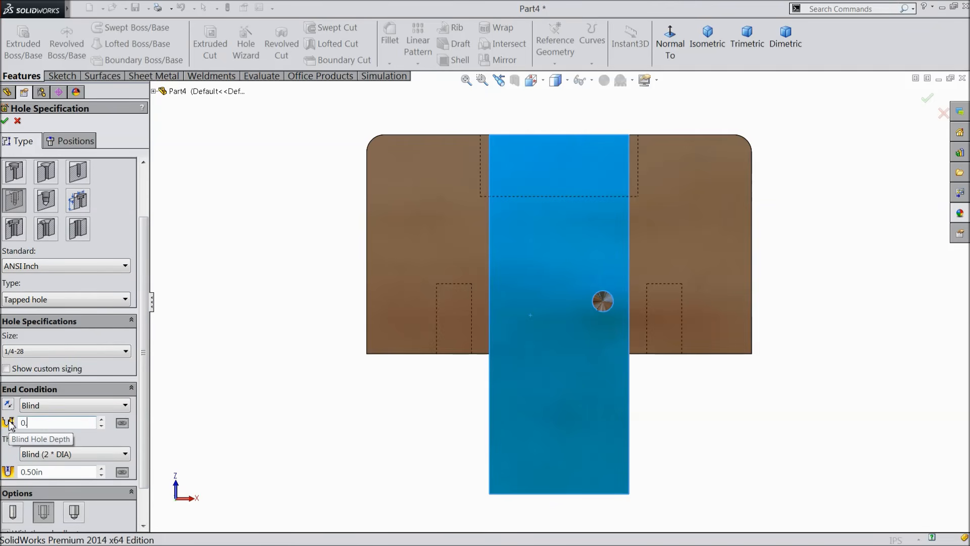
text(75)
drag(144, 431, 144, 452)
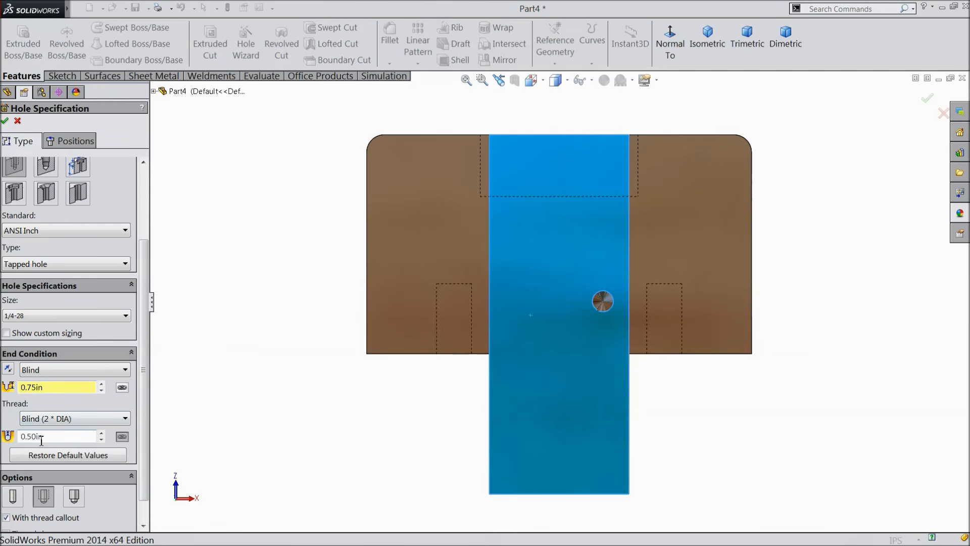
Step: Place the tapped hole at the centre of the existing #25 hole and complete it
click(69, 141)
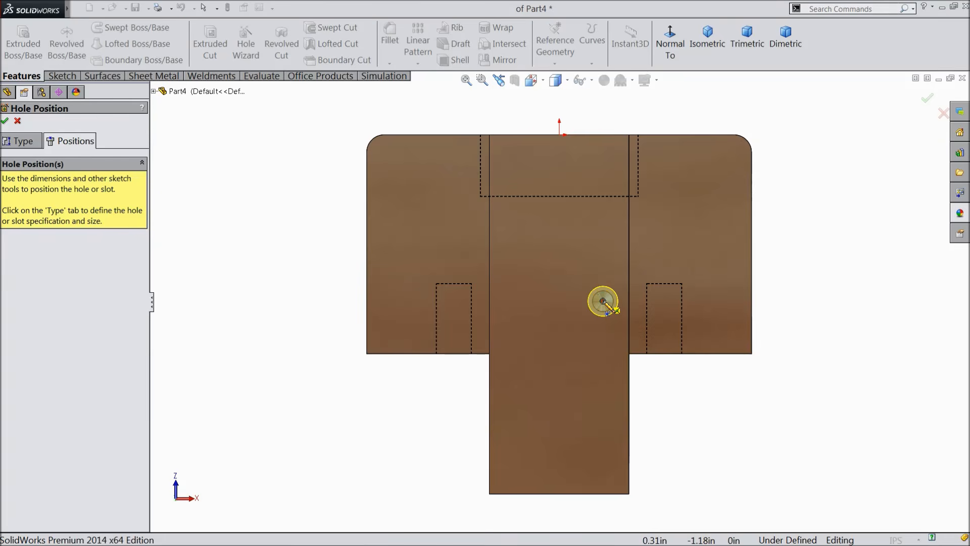
click(604, 301)
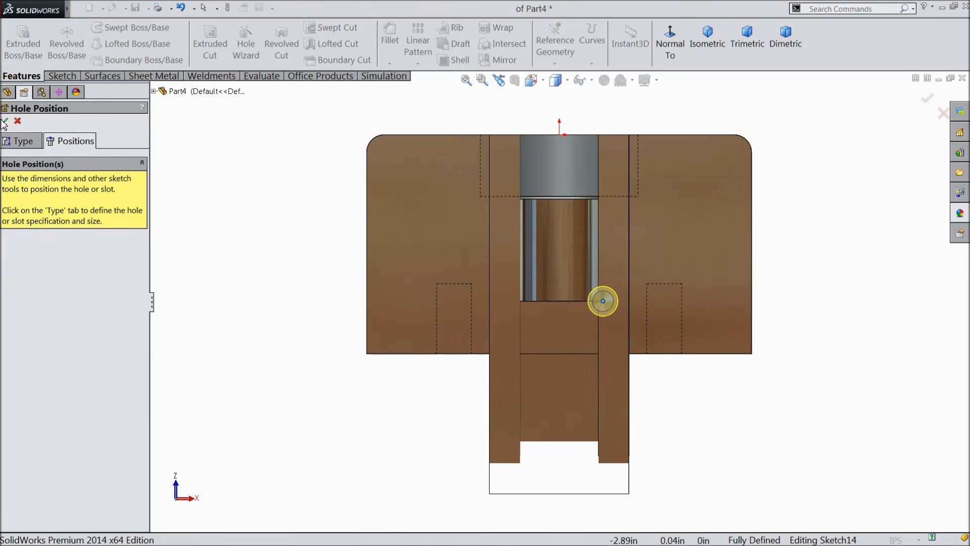
click(17, 122)
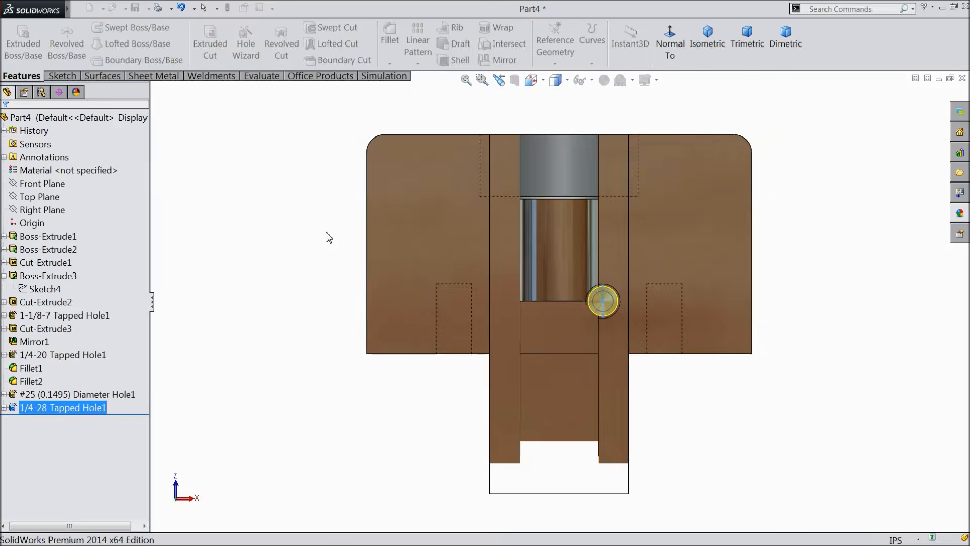
middle_drag(327, 236, 313, 252)
click(301, 255)
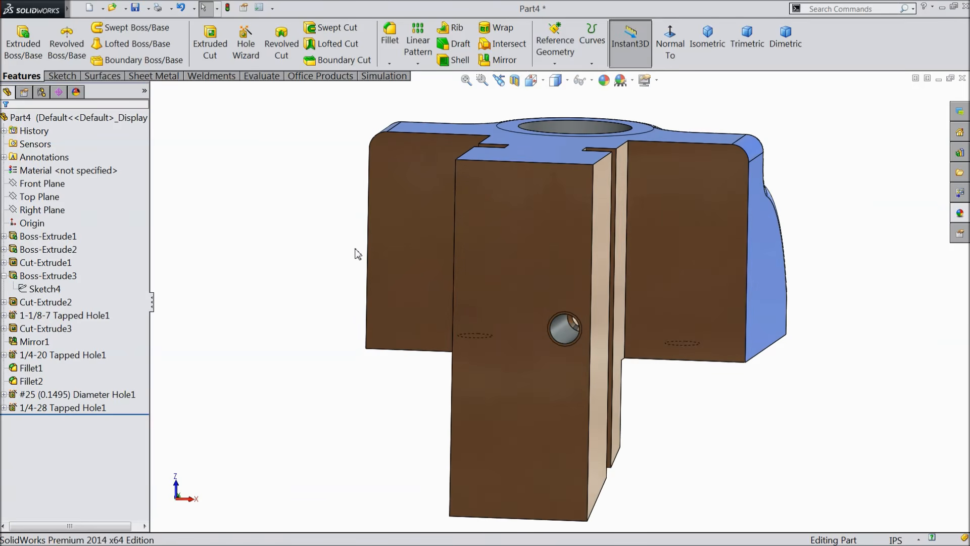
Step: Set up a Hole Wizard drilled hole on the central block's front face: size 7/32, blind, 0.375 in deep
click(519, 251)
click(672, 47)
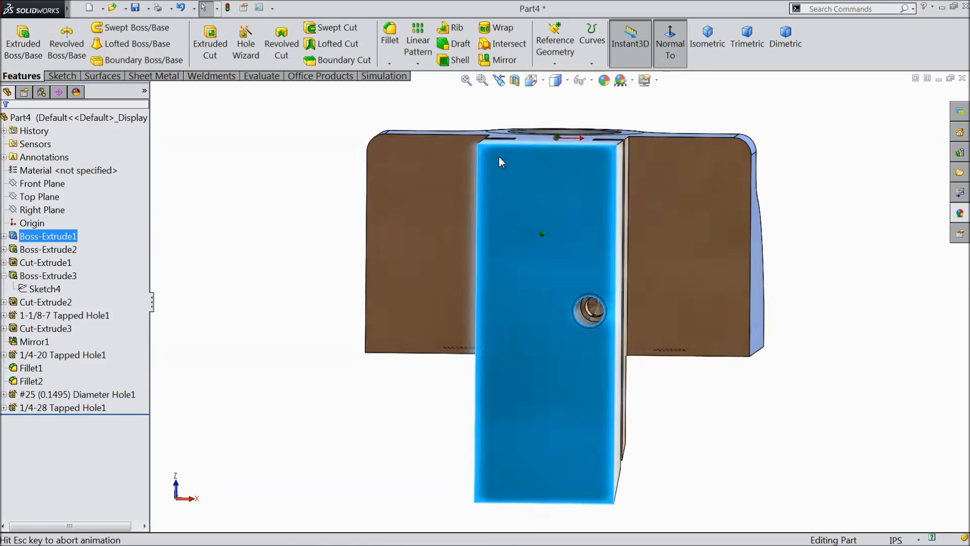
click(247, 48)
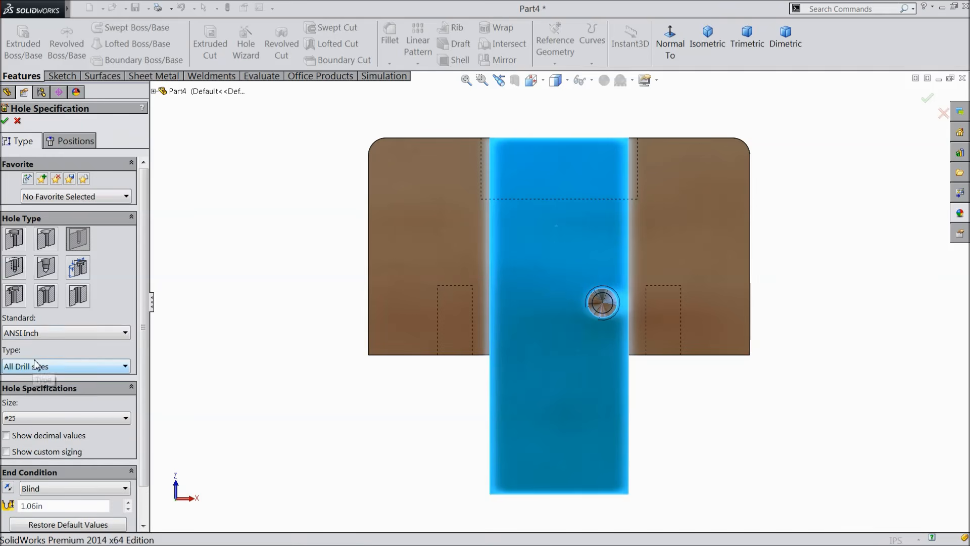
click(18, 421)
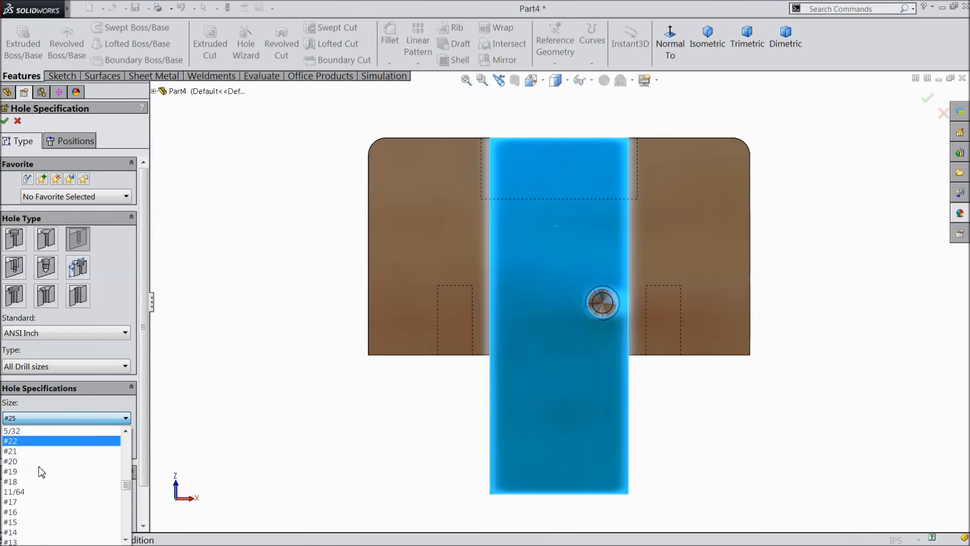
scroll(41, 468, down, 5)
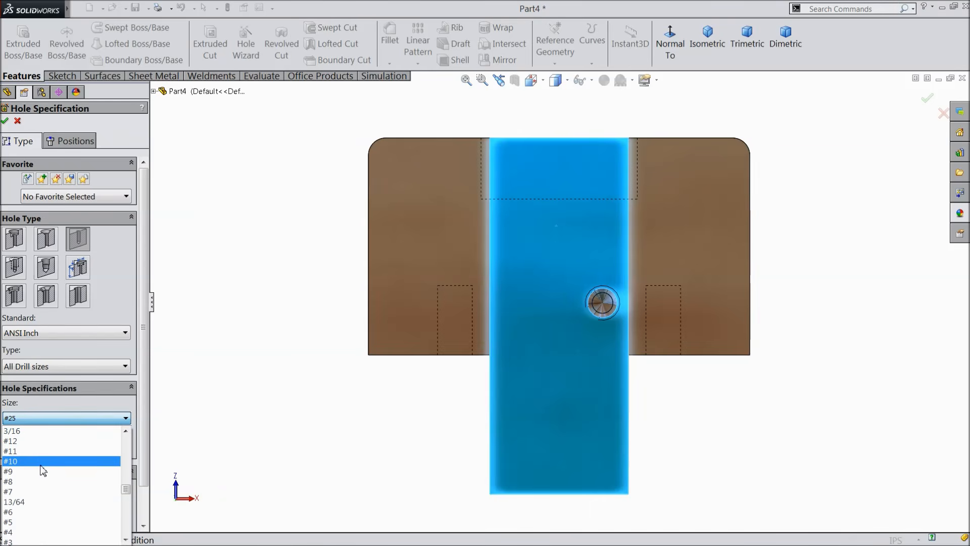
scroll(41, 470, down, 4)
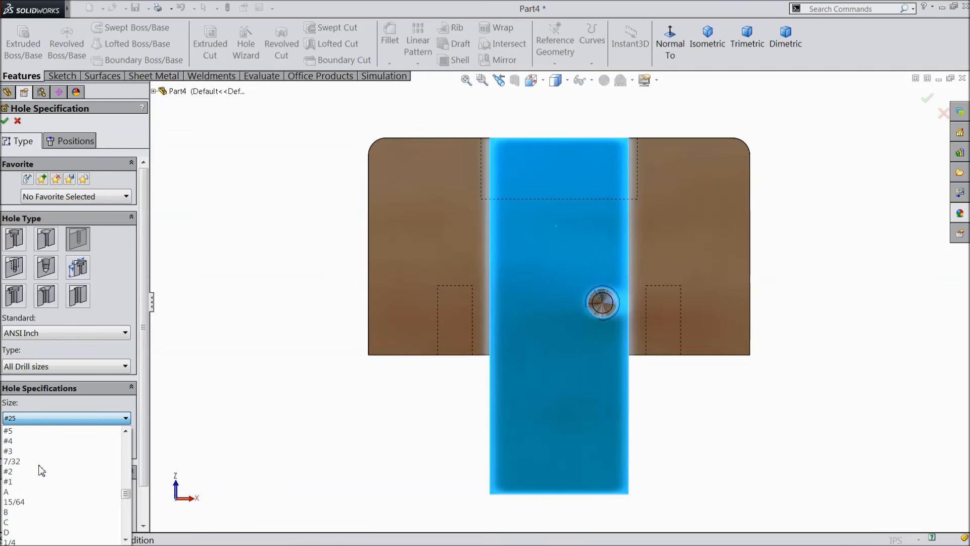
click(26, 462)
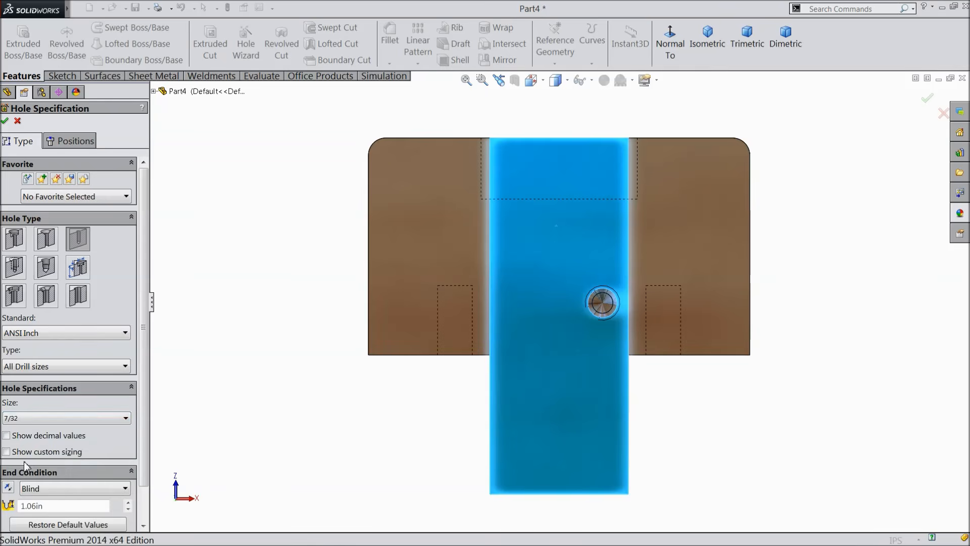
scroll(132, 487, down, 2)
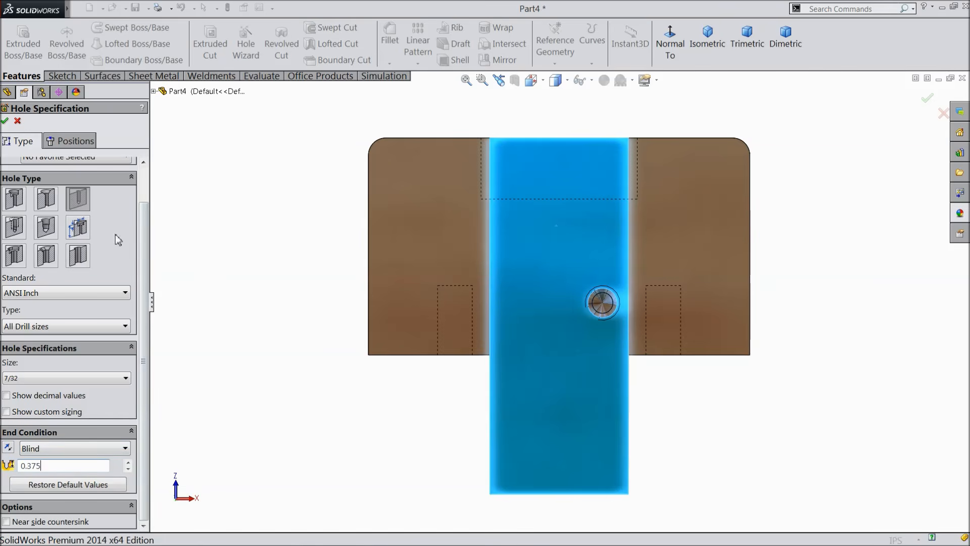
Step: Place the 7/32 hole concentric with the existing tapped hole on the front face and complete it
click(76, 141)
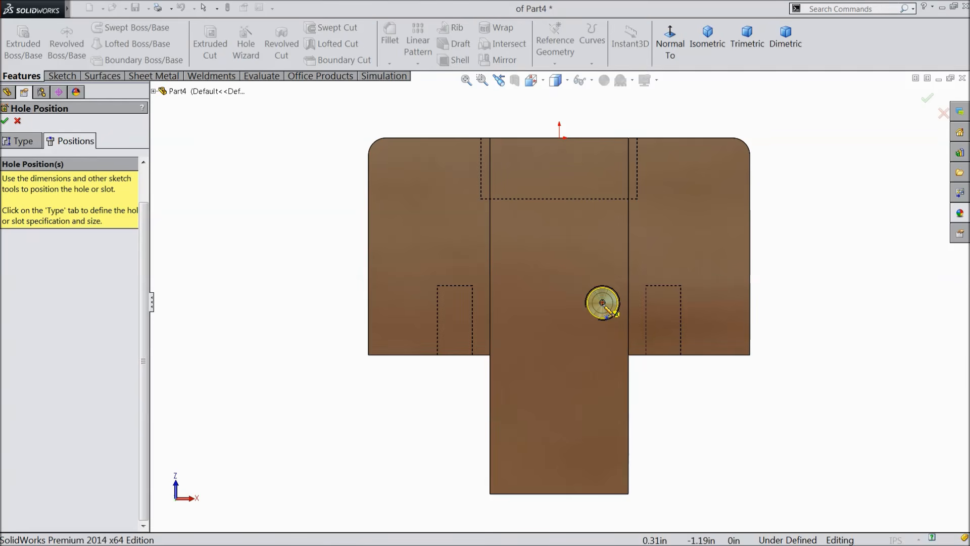
click(602, 302)
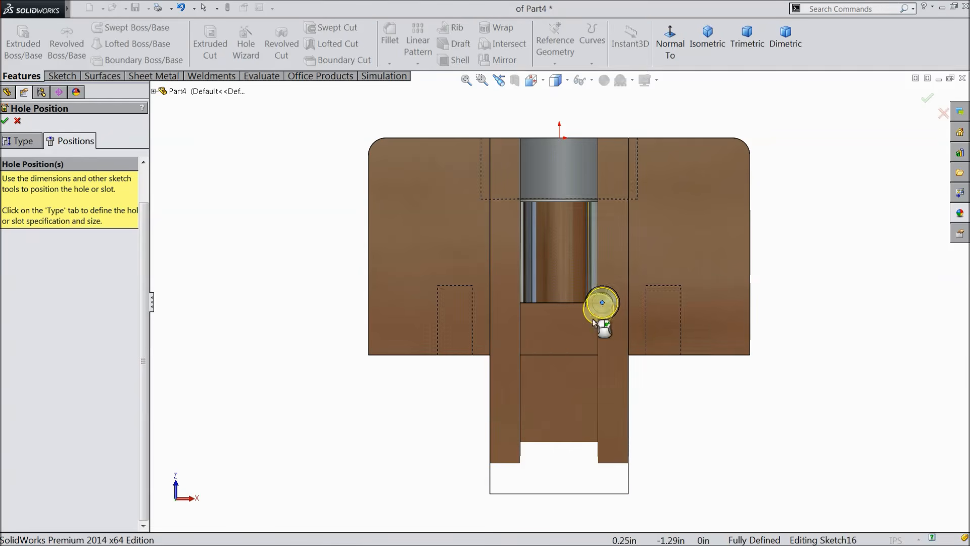
click(6, 122)
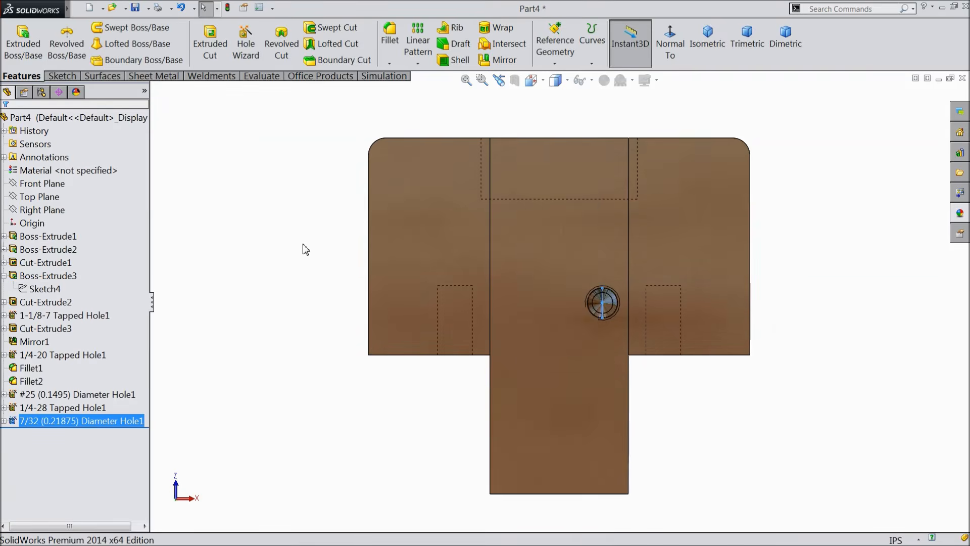
middle_drag(305, 249, 292, 302)
key(Escape)
Step: Mirror the #25 hole, the 1/4-28 tapped hole and the 7/32 hole about the Right Plane
scroll(531, 344, down, 4)
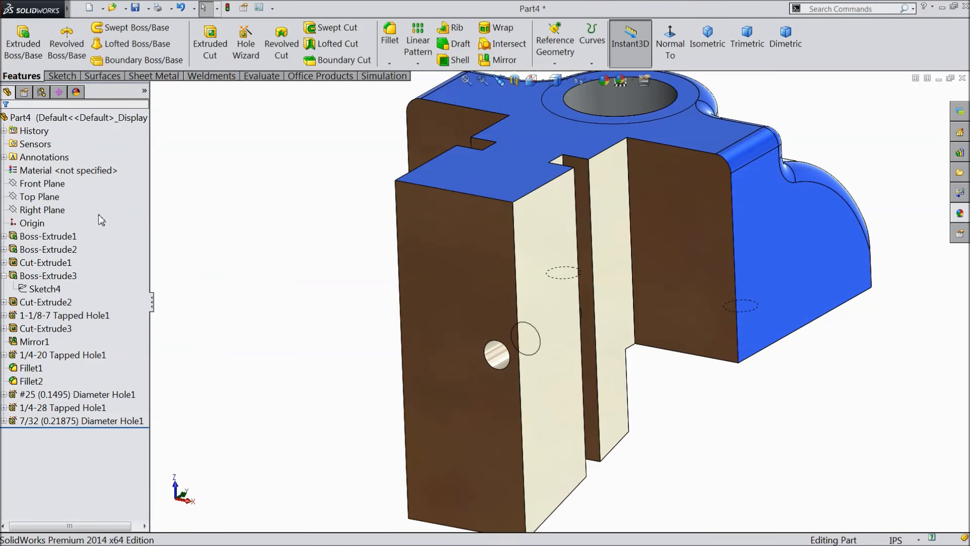
click(38, 210)
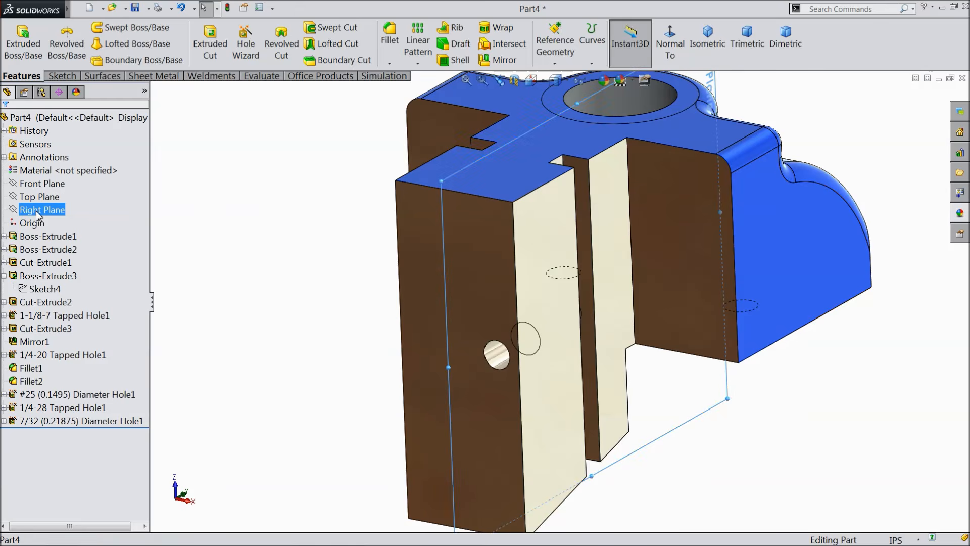
middle_drag(213, 238, 233, 223)
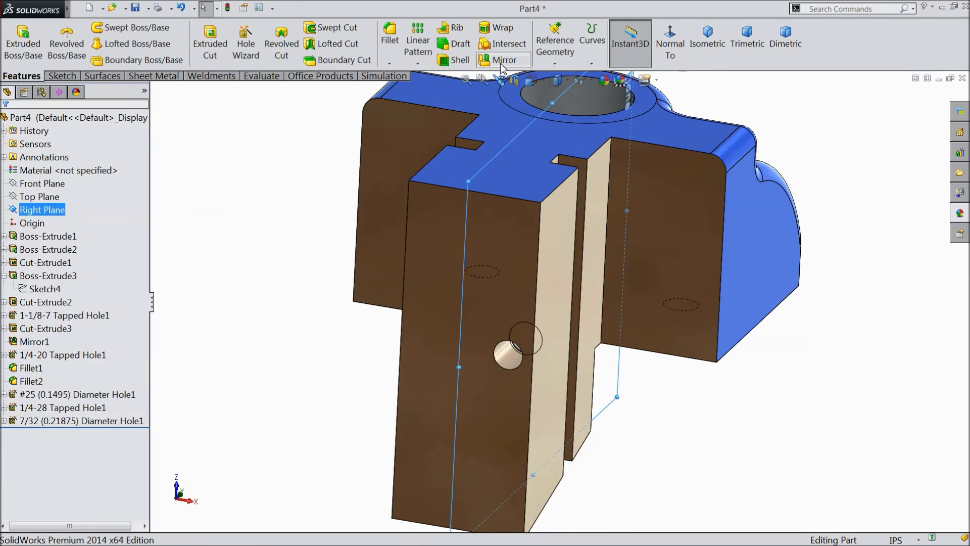
click(498, 60)
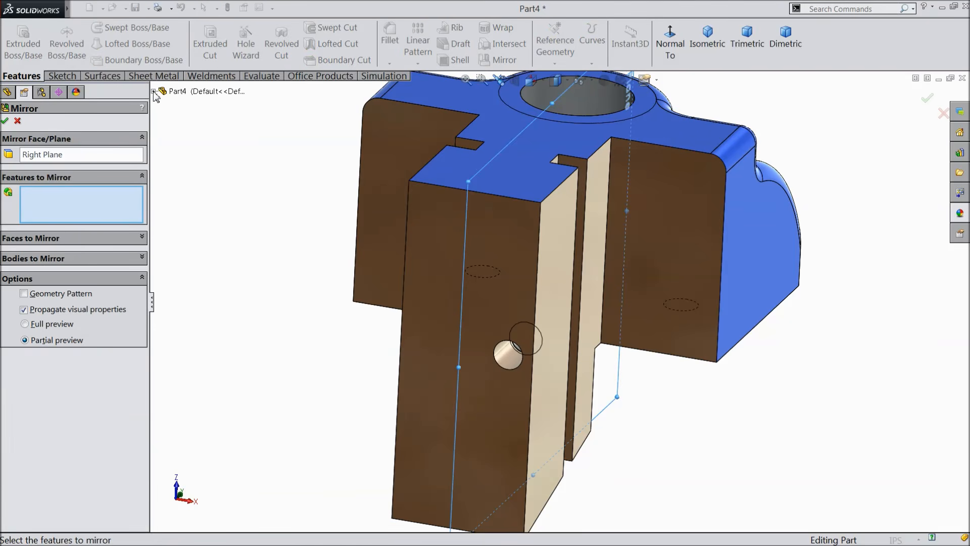
click(153, 91)
click(212, 355)
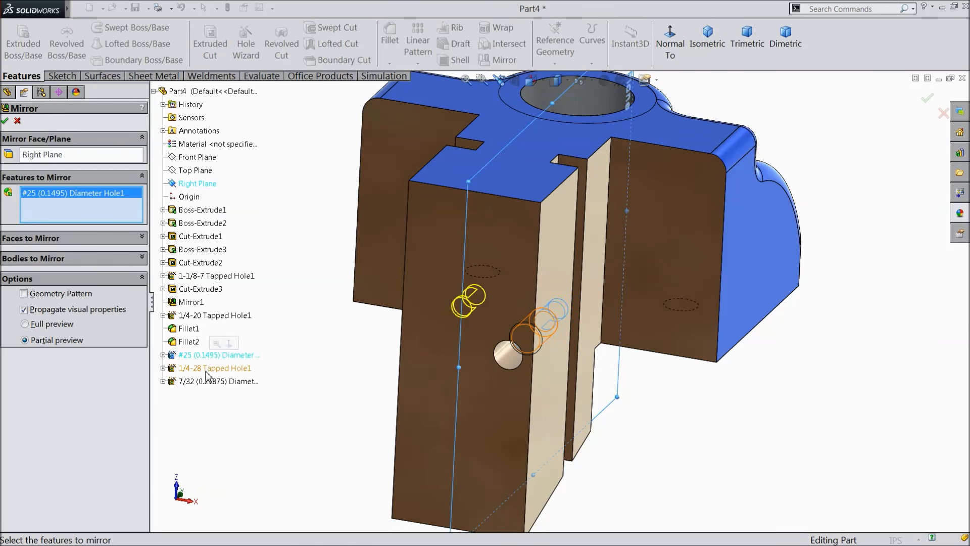
click(201, 371)
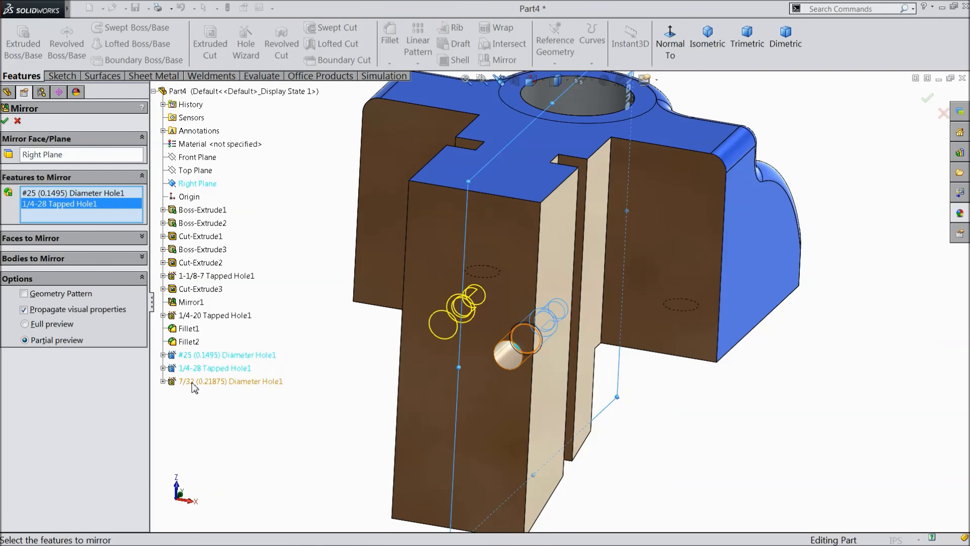
click(193, 382)
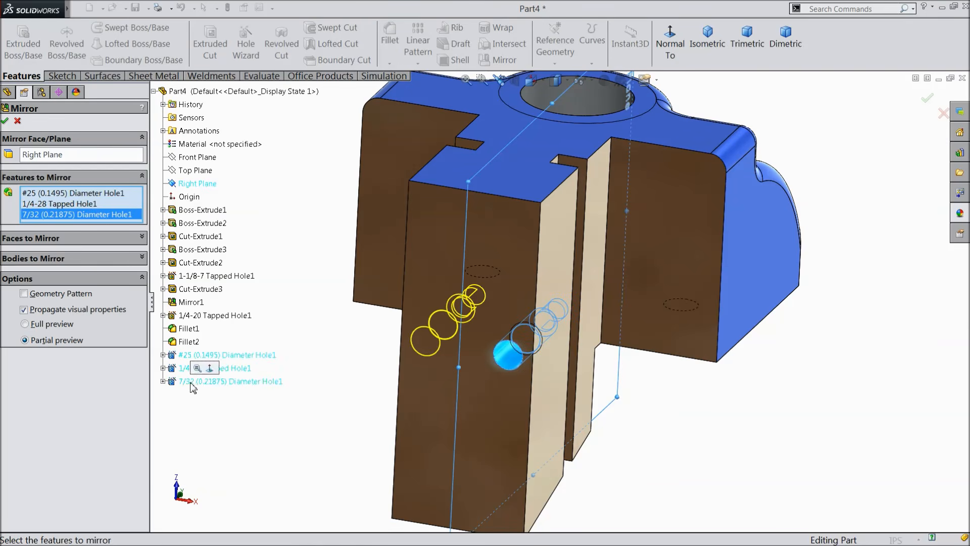
click(7, 121)
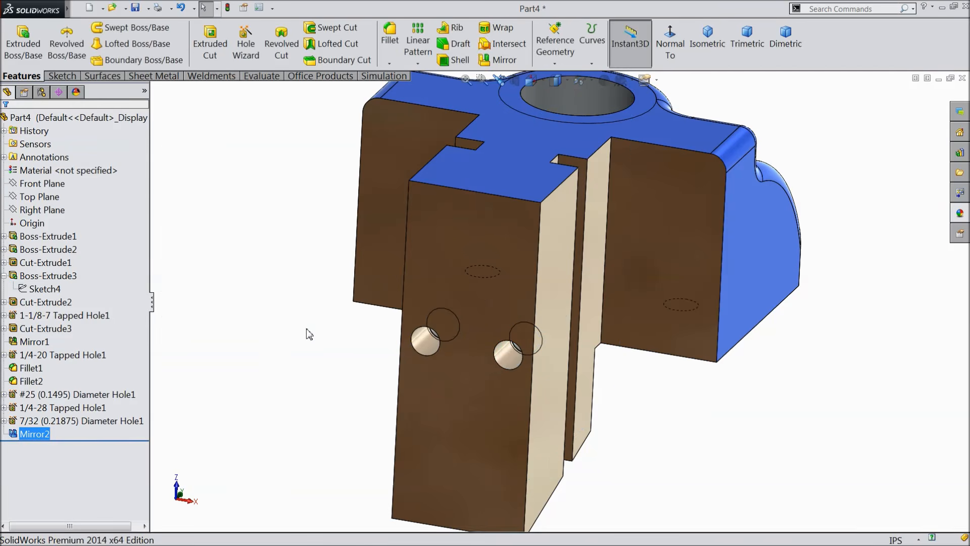
Step: Set up a constant size fillet of 0.005 in on the central block's front face, one adjacent wing face and the side faces between them
scroll(306, 328, up, 3)
middle_drag(321, 317, 301, 342)
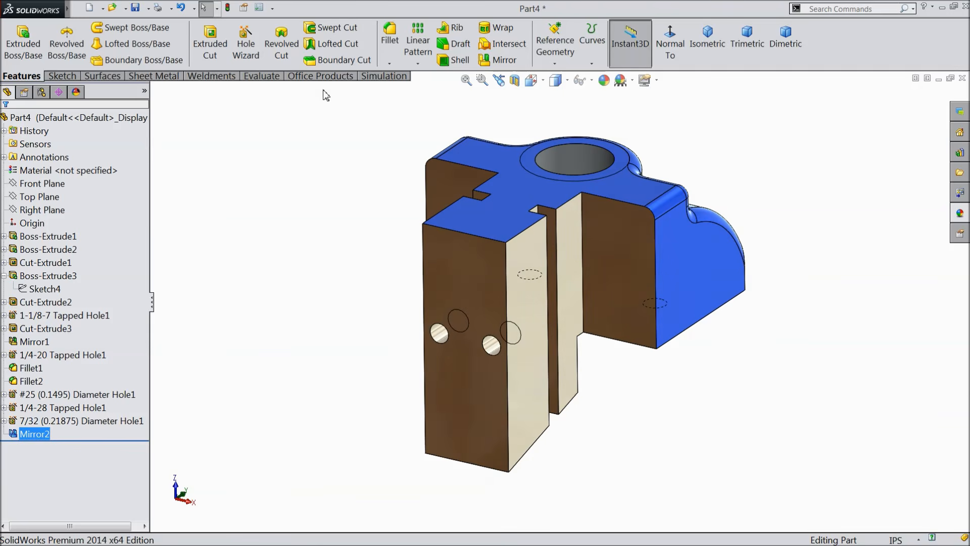
click(390, 38)
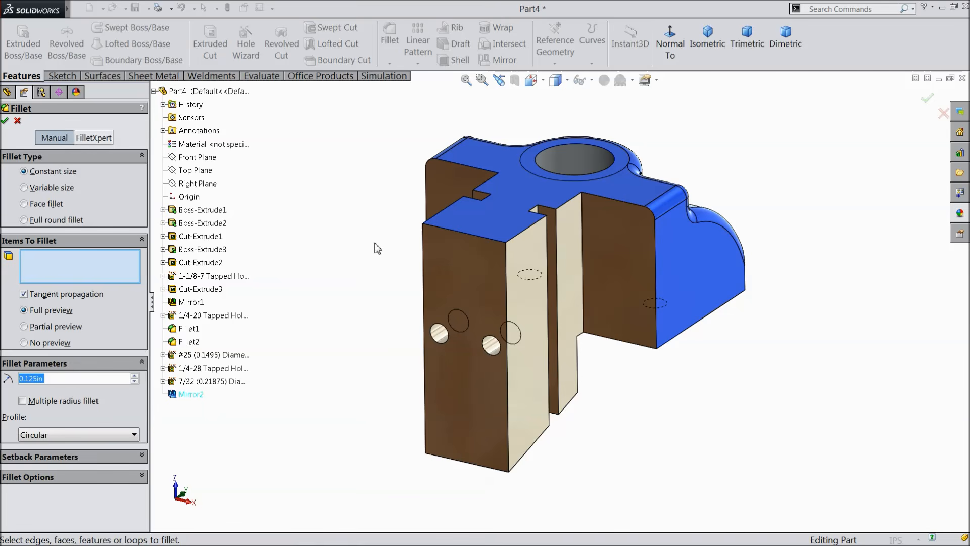
text(0.005)
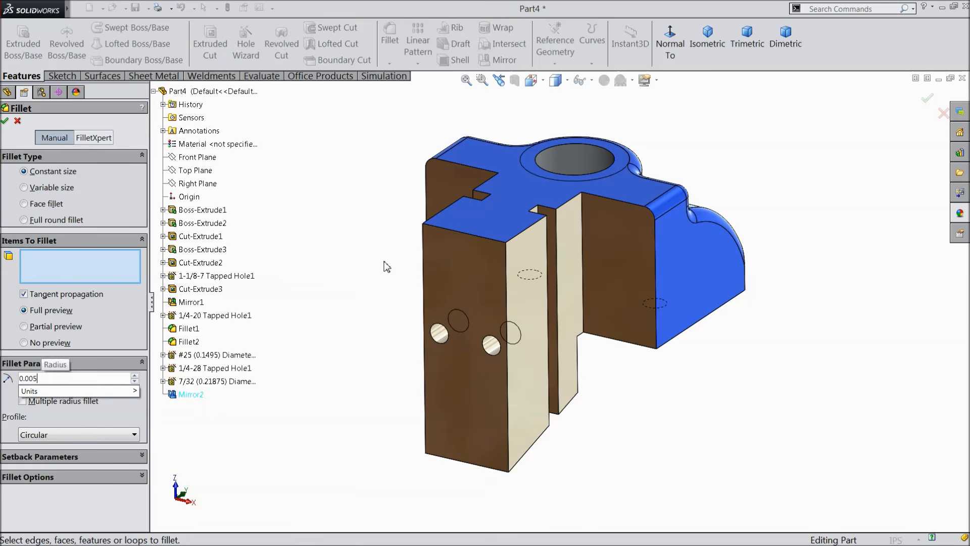
key(Return)
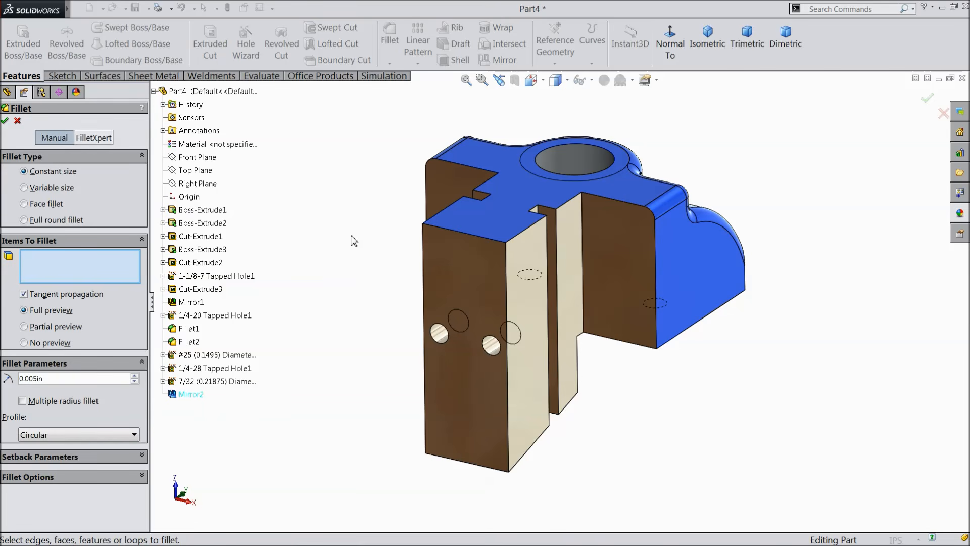
click(458, 287)
click(604, 271)
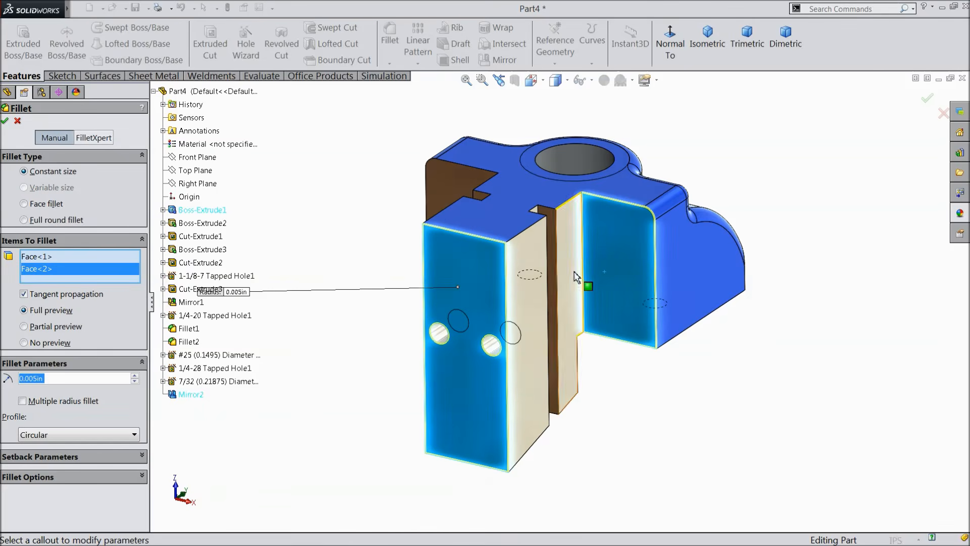
click(569, 271)
click(518, 296)
Step: Add the opposite wing and side faces and the large face with the two tapped holes to the fillet, and complete it
middle_drag(396, 275, 434, 269)
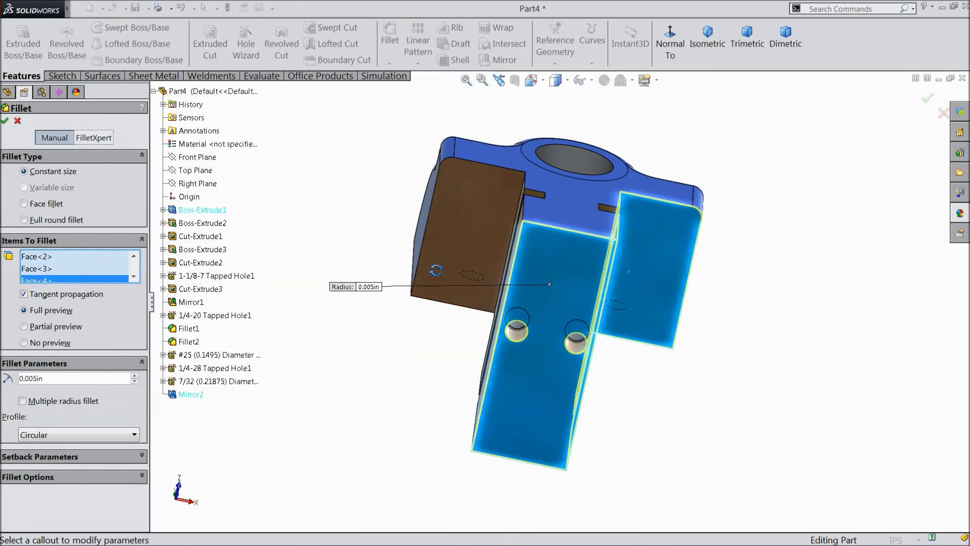
click(463, 240)
middle_drag(385, 247, 455, 248)
click(559, 411)
click(526, 360)
middle_drag(409, 380, 512, 242)
click(496, 317)
middle_drag(496, 318, 523, 447)
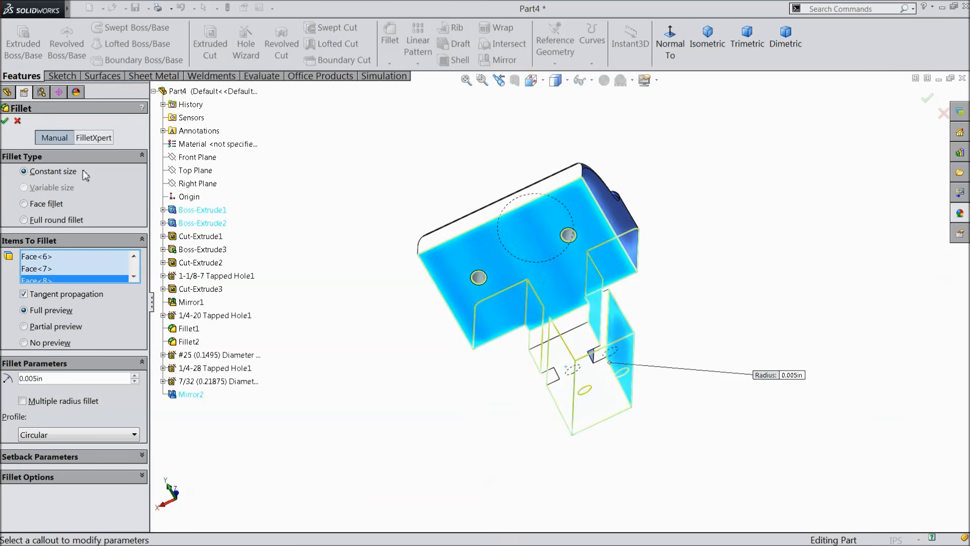
click(5, 121)
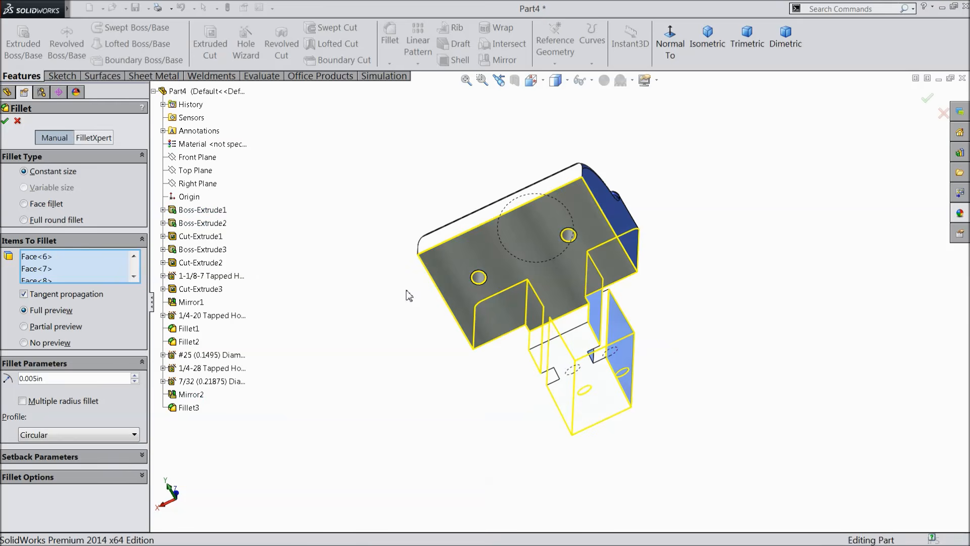
Step: Apply the gloss blue appearance to the flat face above the curved surface of the jaw
middle_drag(531, 362, 490, 364)
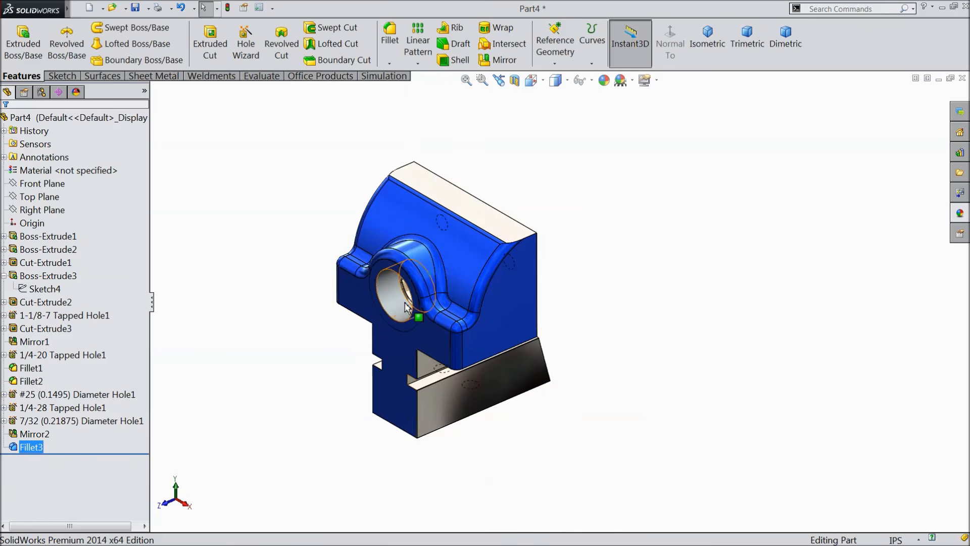
scroll(422, 309, down, 3)
middle_drag(423, 310, 497, 302)
click(594, 194)
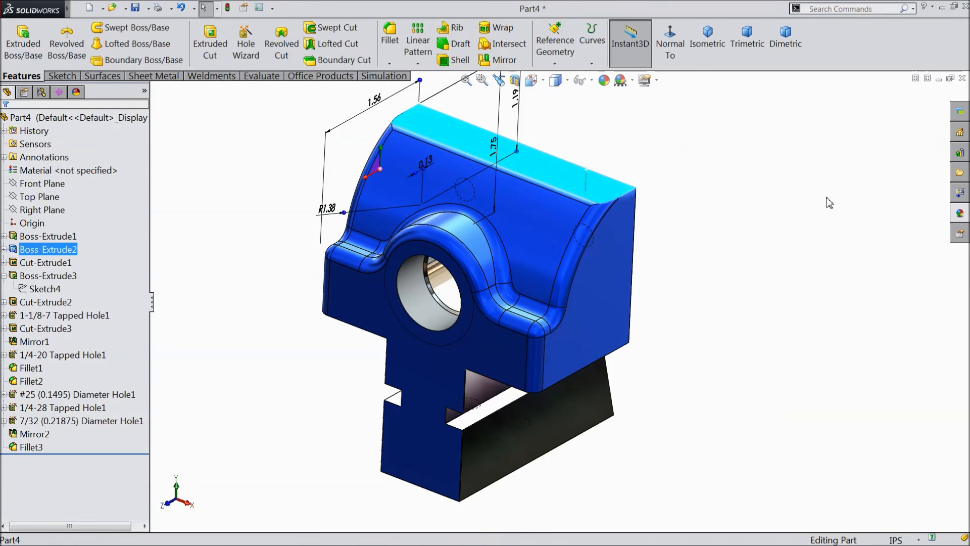
click(964, 217)
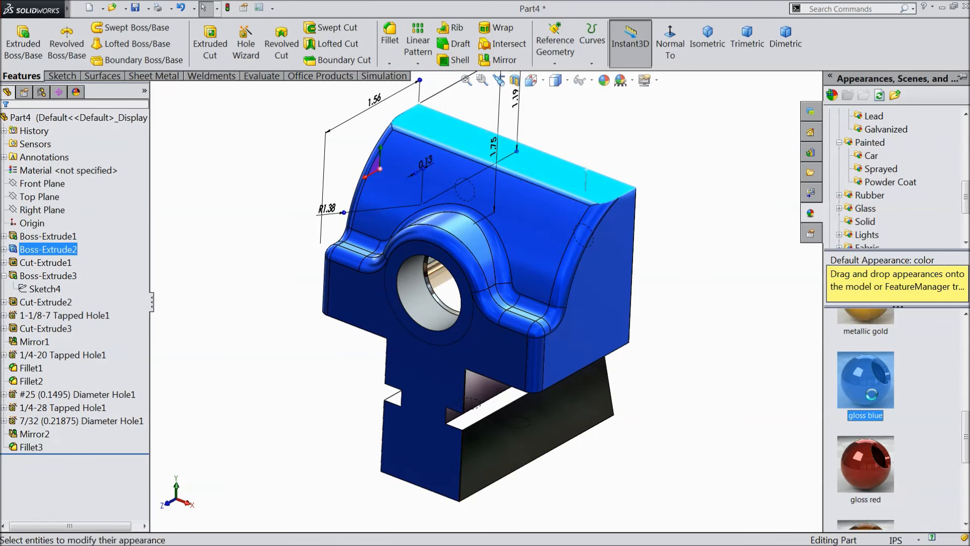
click(732, 315)
Step: Save the part as "2.Sliding jaw" in the Bench Vice folder on the Desktop
middle_drag(732, 316, 708, 303)
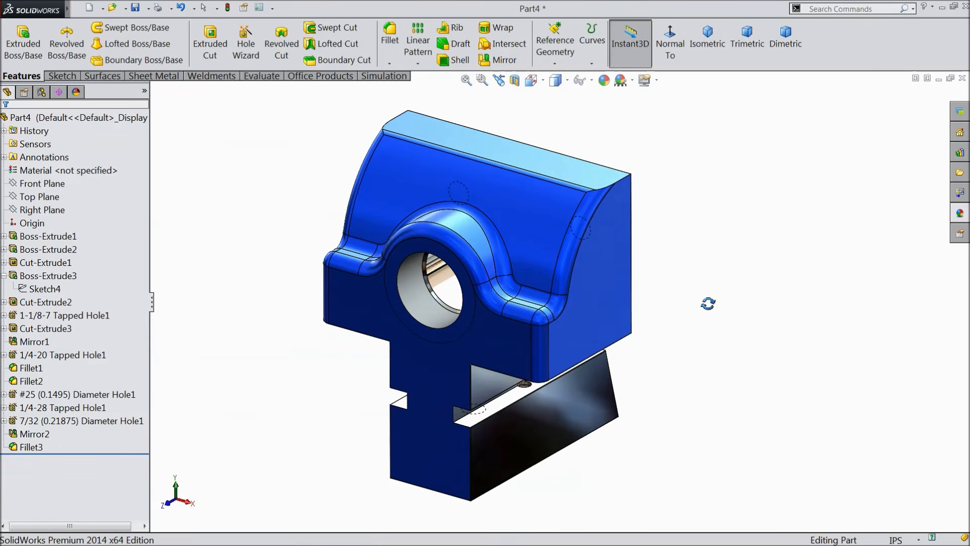
scroll(708, 304, down, 2)
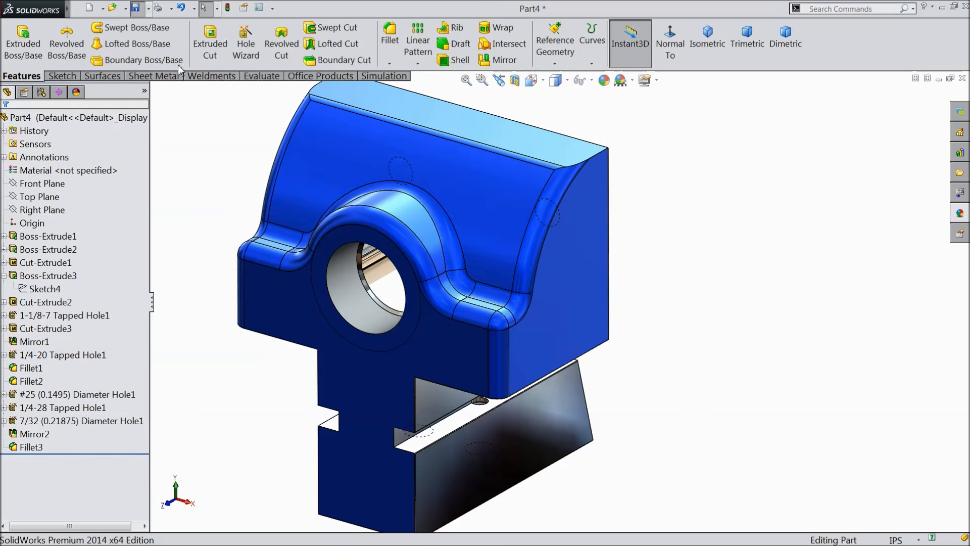
key(ctrl+s)
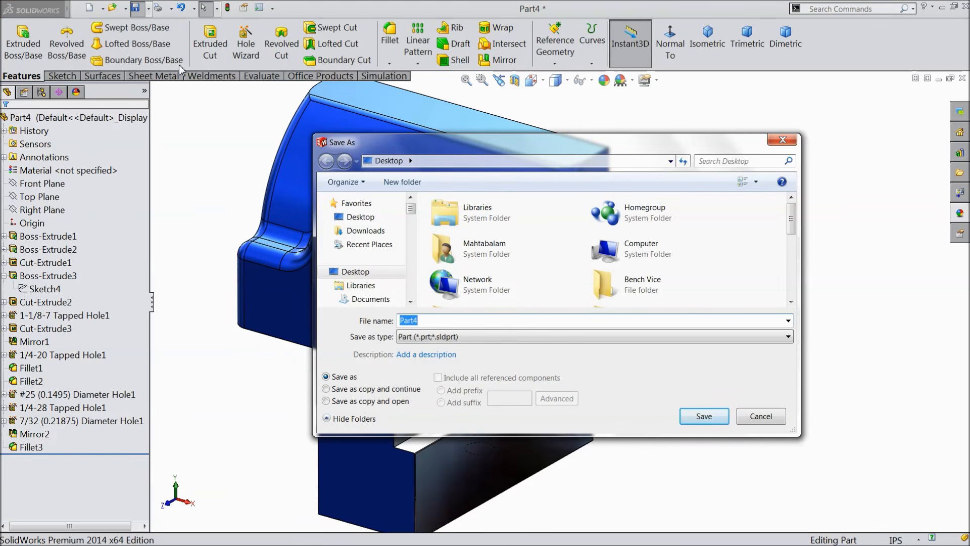
click(631, 294)
double_click(631, 294)
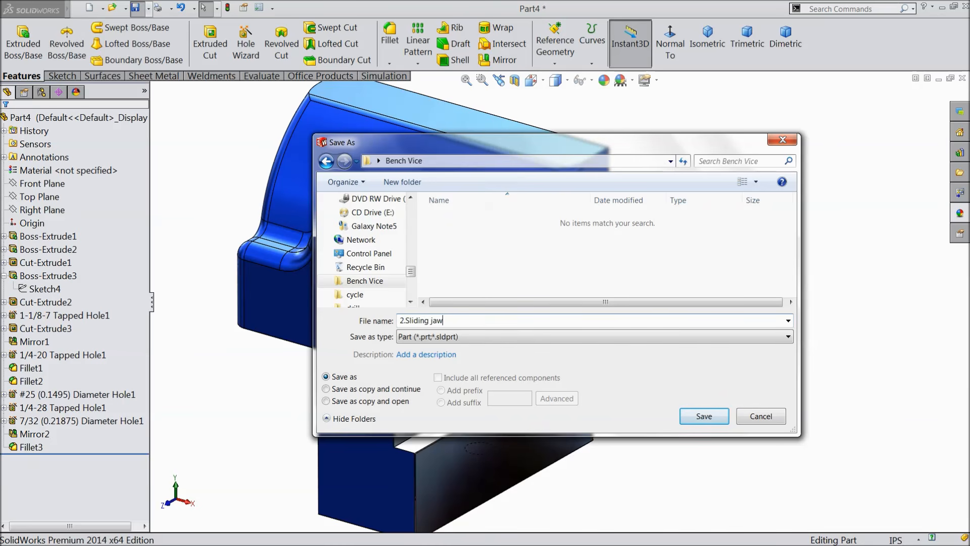
click(704, 416)
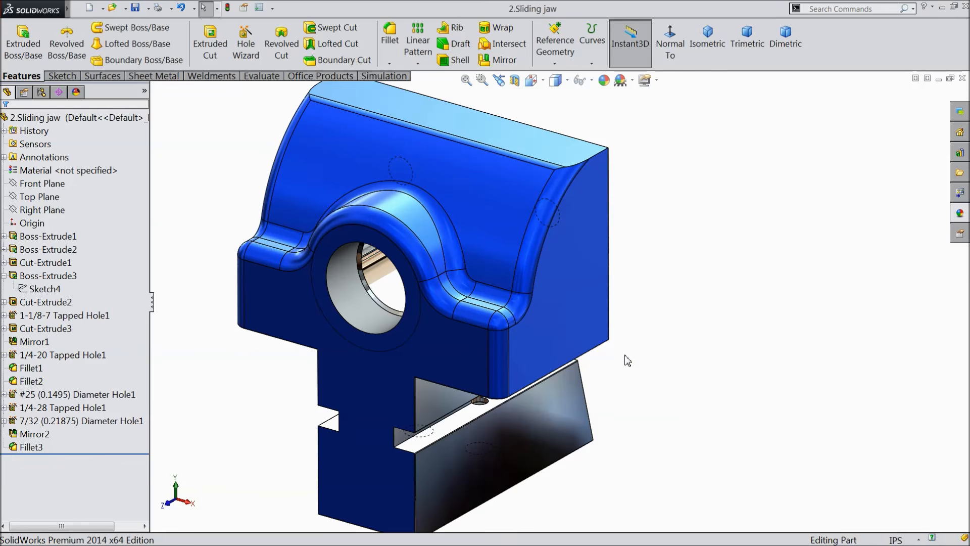
scroll(627, 358, up, 3)
middle_drag(626, 358, 543, 330)
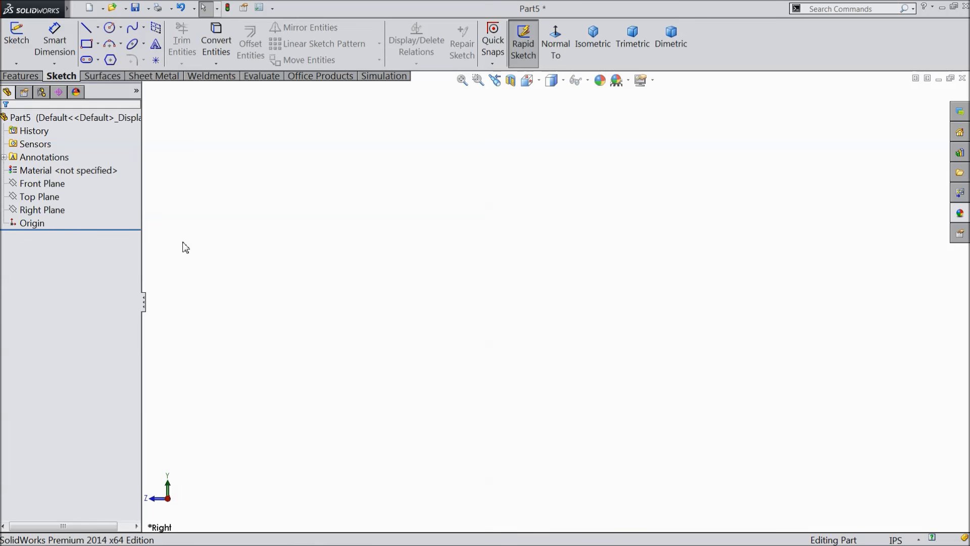
Step: In a new part, start a sketch on the Right Plane and draw a horizontal base line about 6.5 in long ending at the origin
click(50, 210)
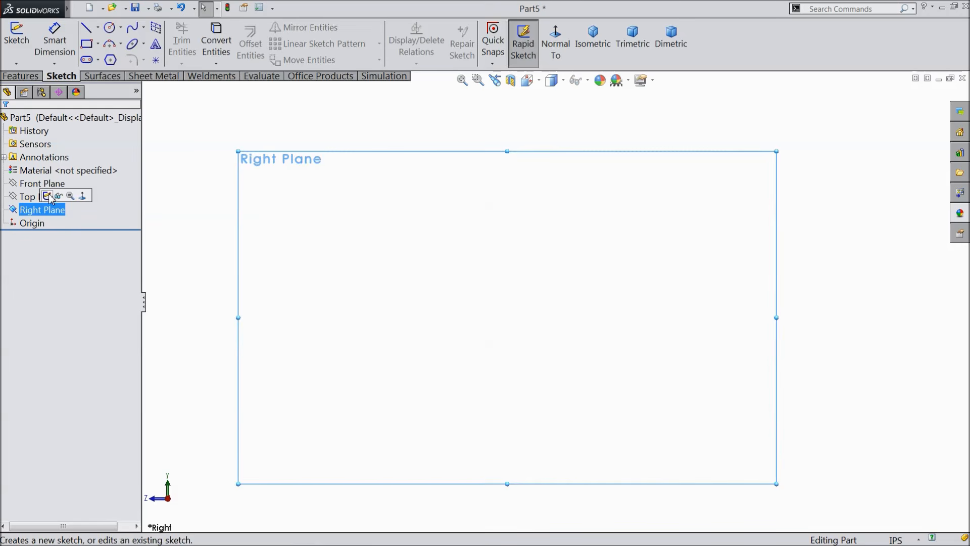
click(87, 195)
click(86, 27)
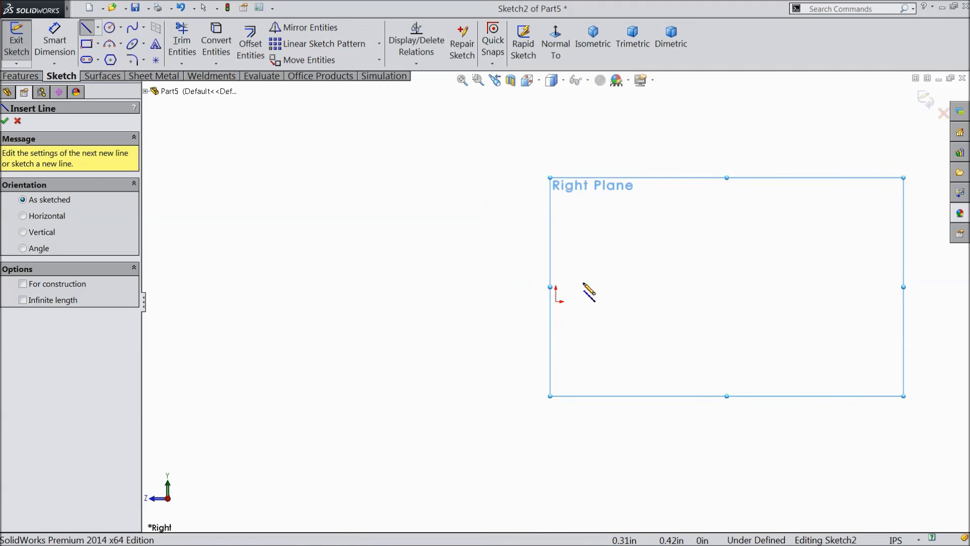
click(862, 304)
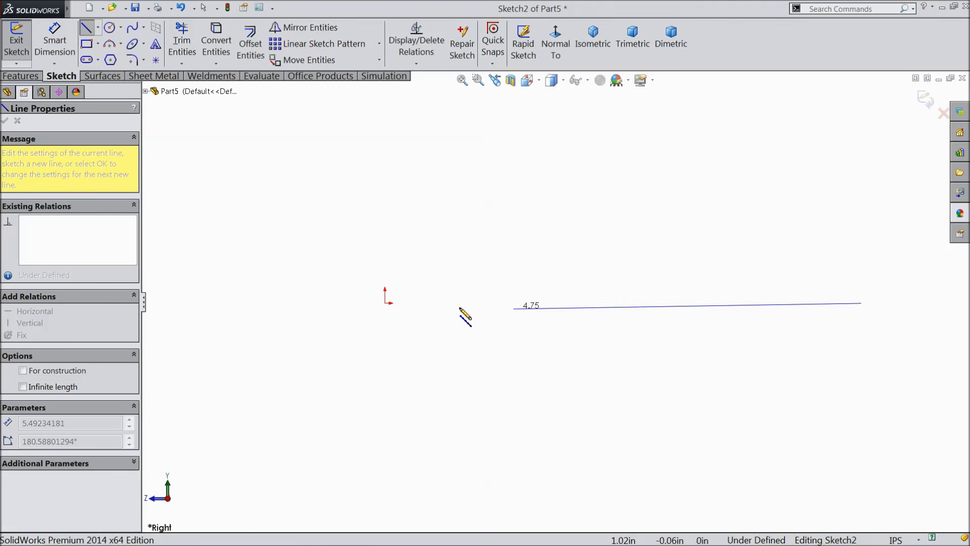
click(386, 304)
Step: Draw the stepped outline up from the origin with a short head section, a narrow groove, a long wide section and a step down
click(385, 277)
click(472, 284)
click(472, 303)
click(516, 304)
click(516, 289)
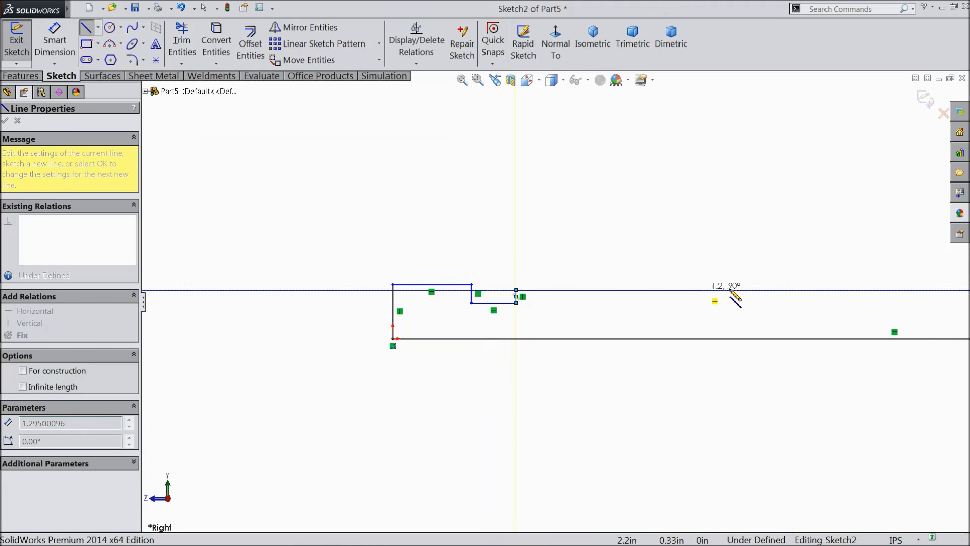
click(842, 290)
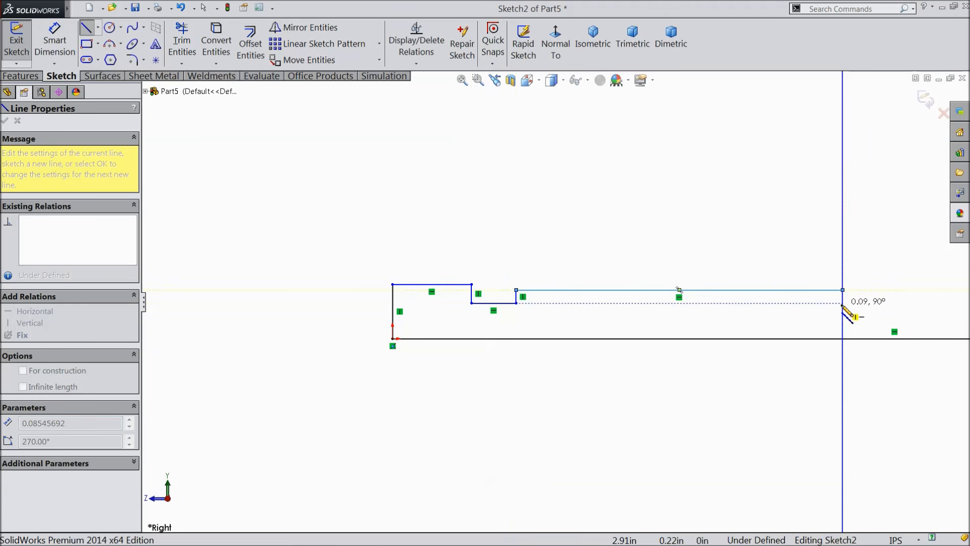
click(843, 303)
Step: Continue the outline with a narrower section, a shallow groove and an end section about 1.5 in long, and close it onto the base line
scroll(878, 313, up, 4)
scroll(910, 314, down, 4)
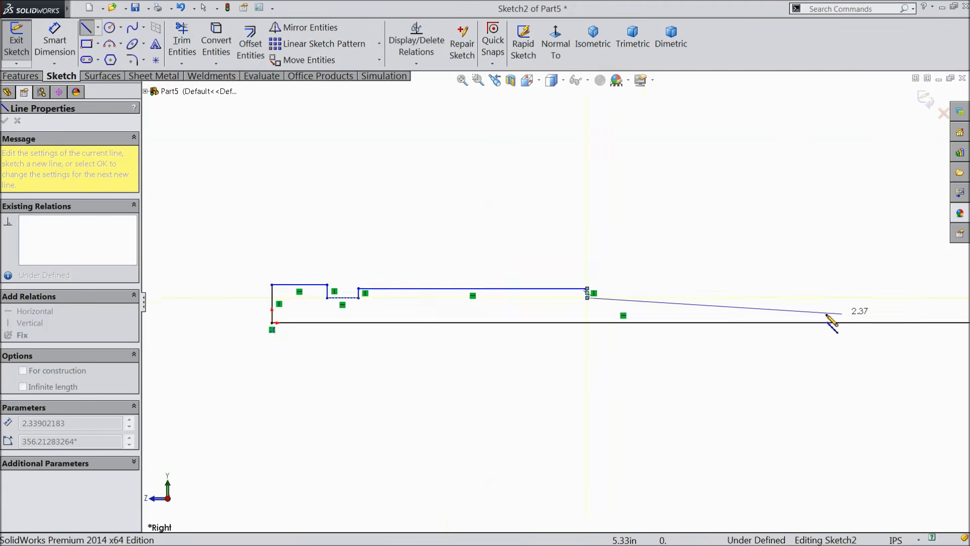
click(695, 289)
click(695, 297)
click(770, 297)
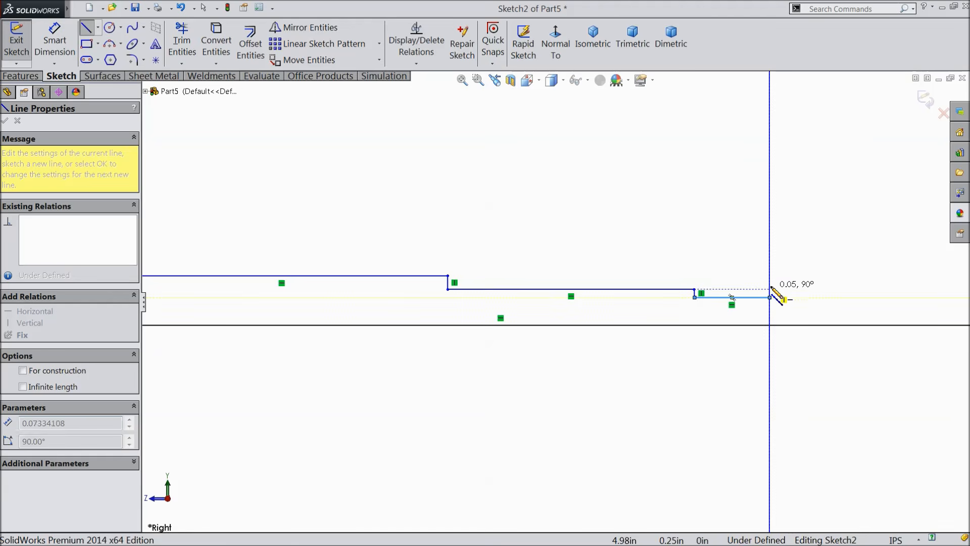
click(770, 289)
key(f)
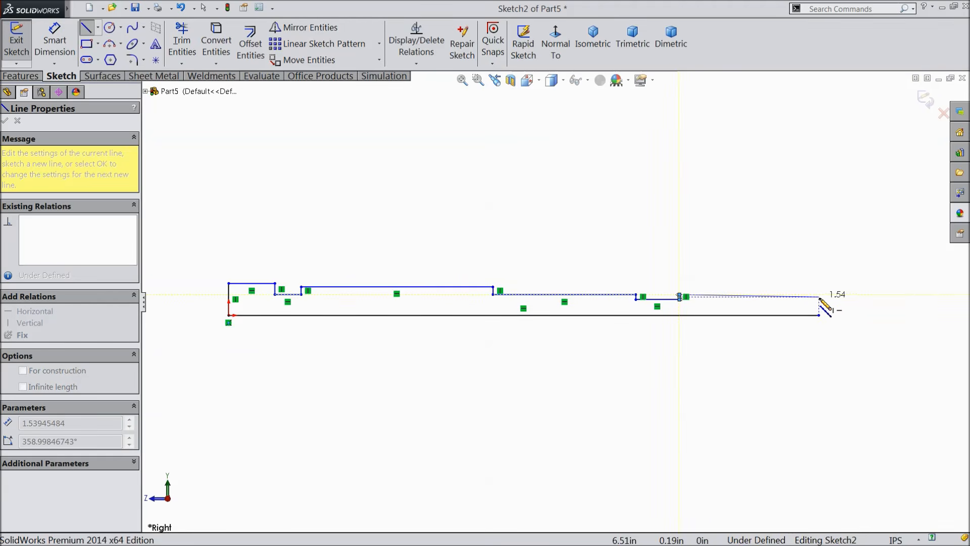
click(819, 295)
click(819, 315)
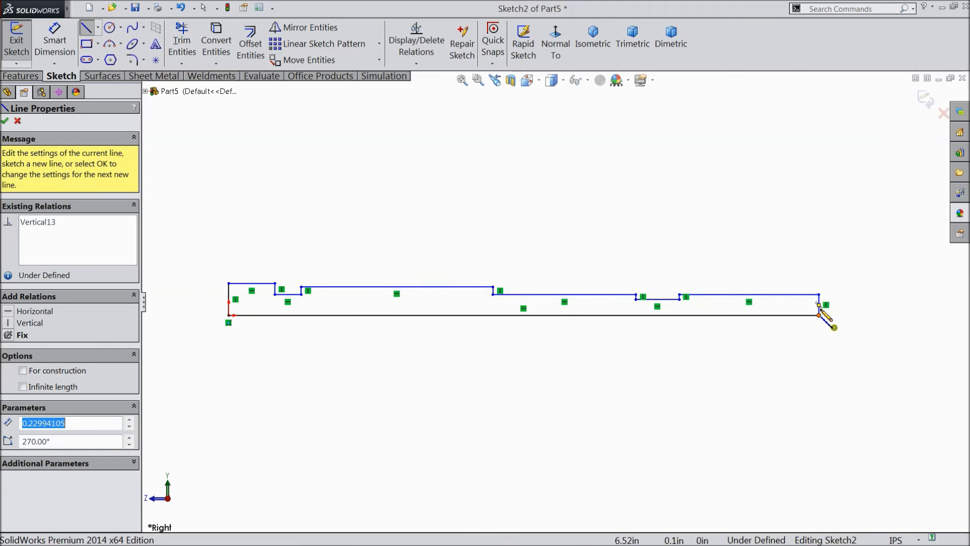
right_click(833, 327)
click(830, 143)
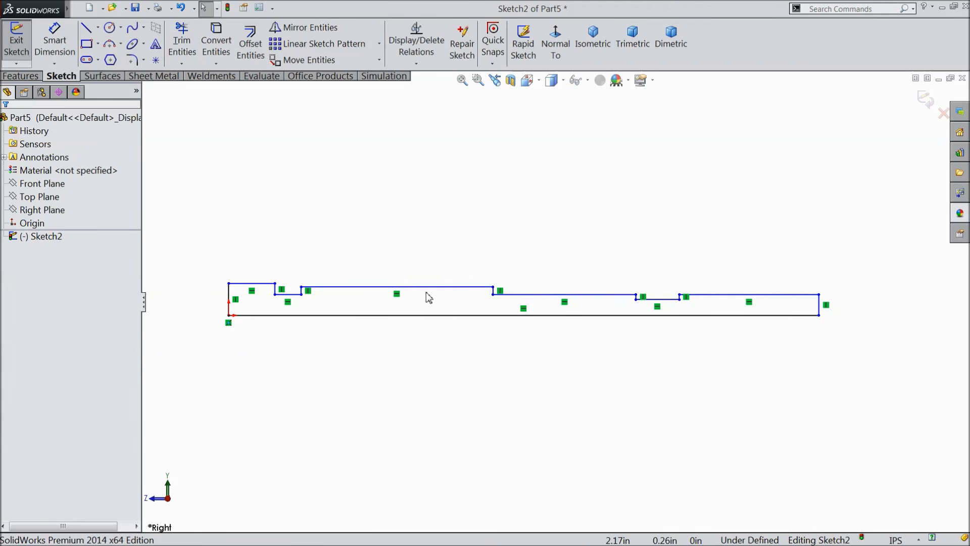
Step: Dimension the profile's overall length between its two vertical end lines as 6.25 in
key(f)
click(47, 47)
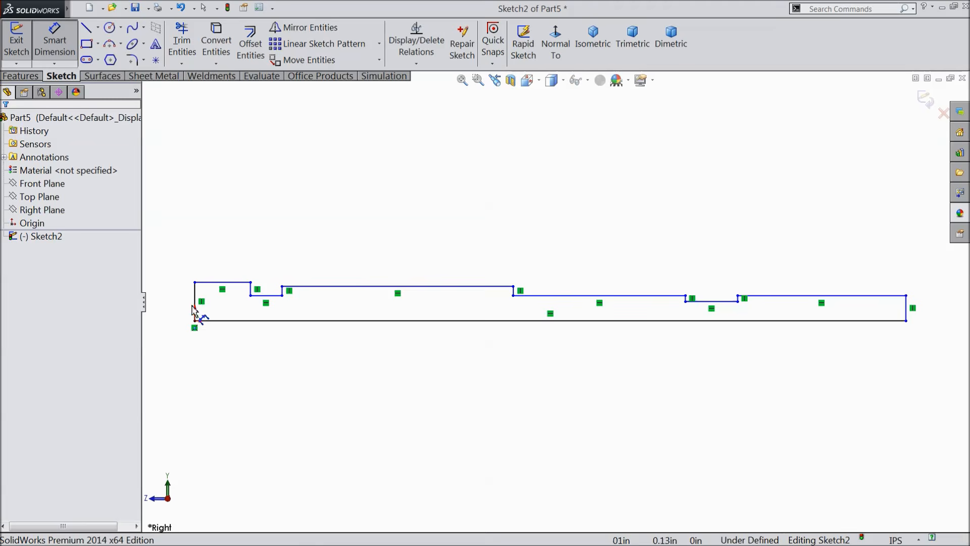
click(195, 303)
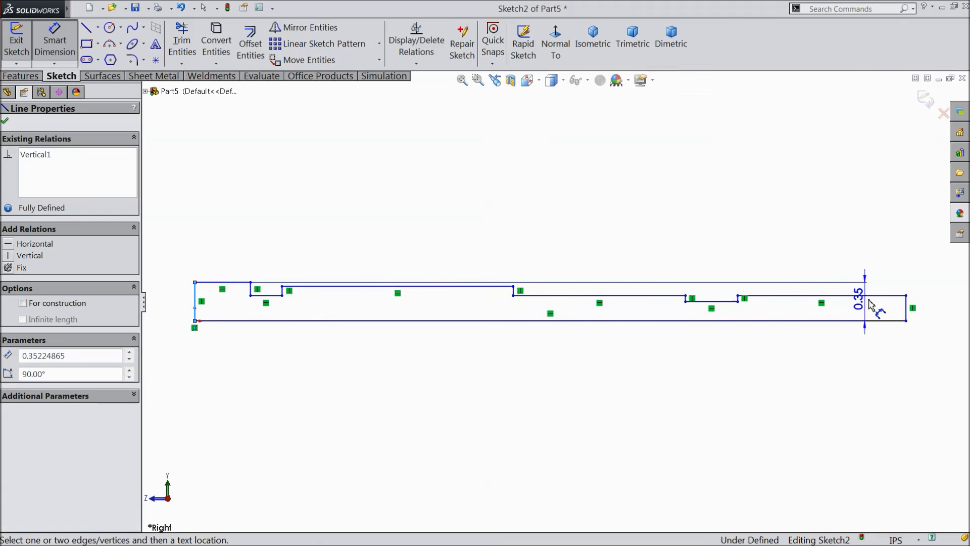
click(907, 310)
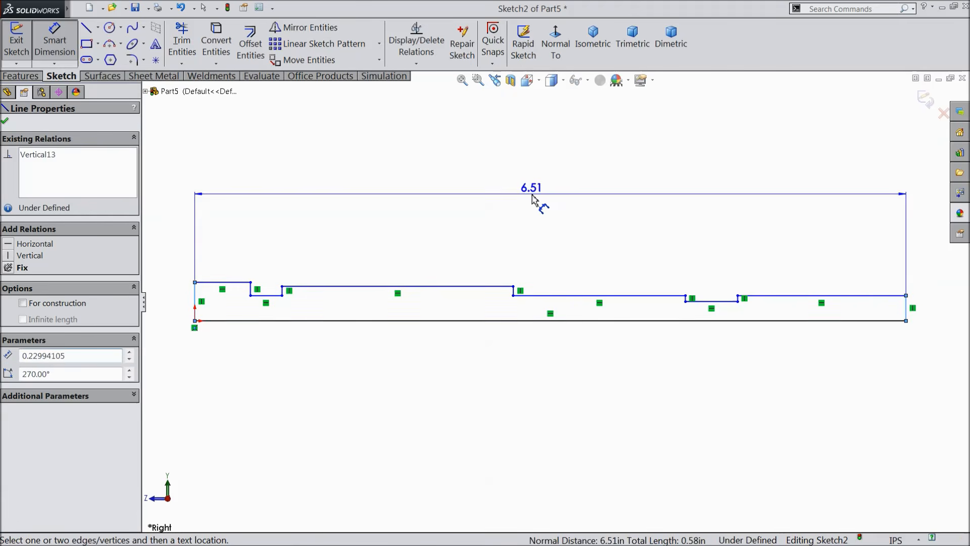
click(532, 200)
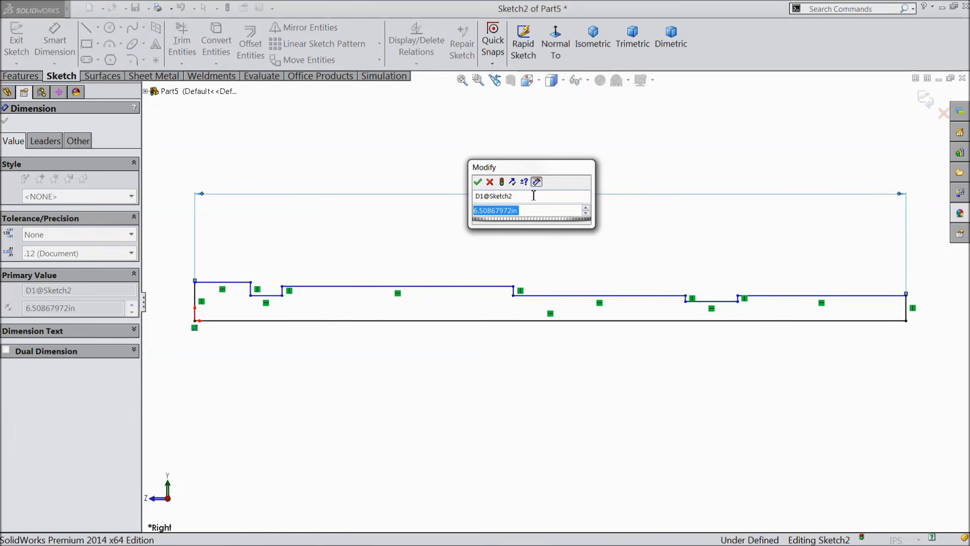
text(6.25)
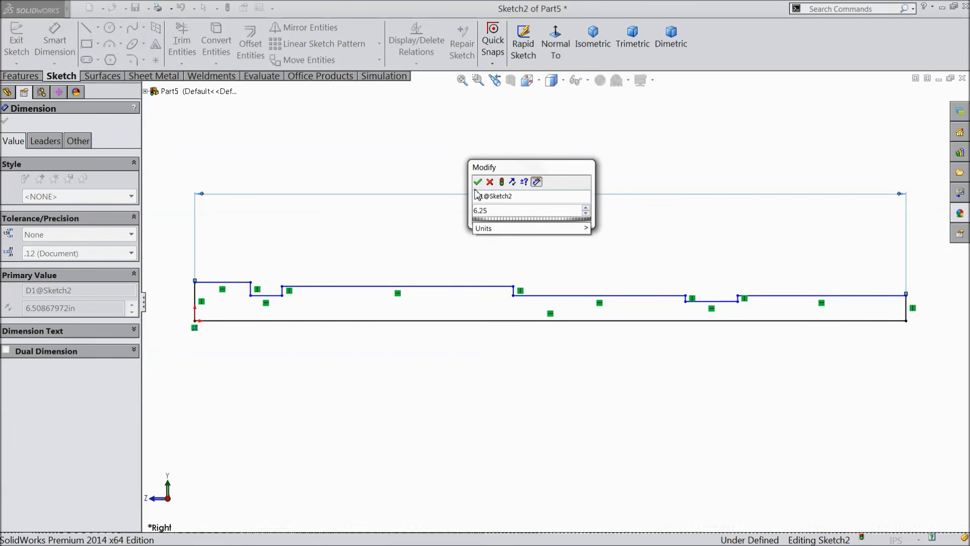
click(477, 182)
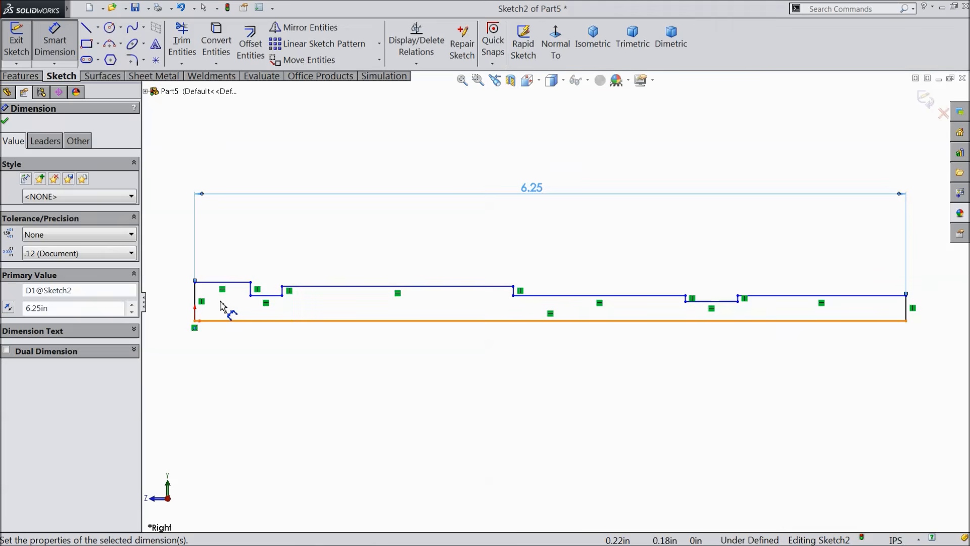
Step: Dimension the head section's height above the base line as 0.75/2 in
scroll(222, 306, down, 3)
click(300, 261)
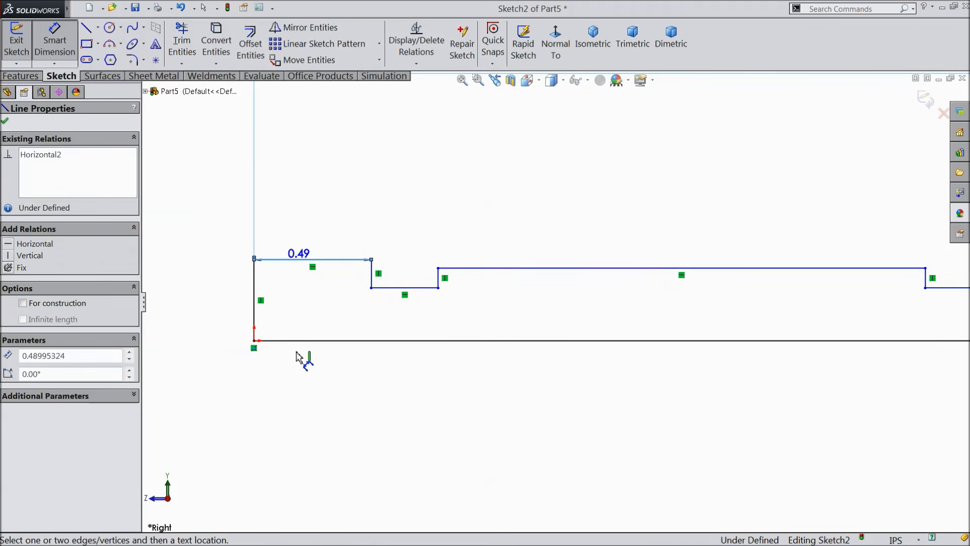
click(304, 342)
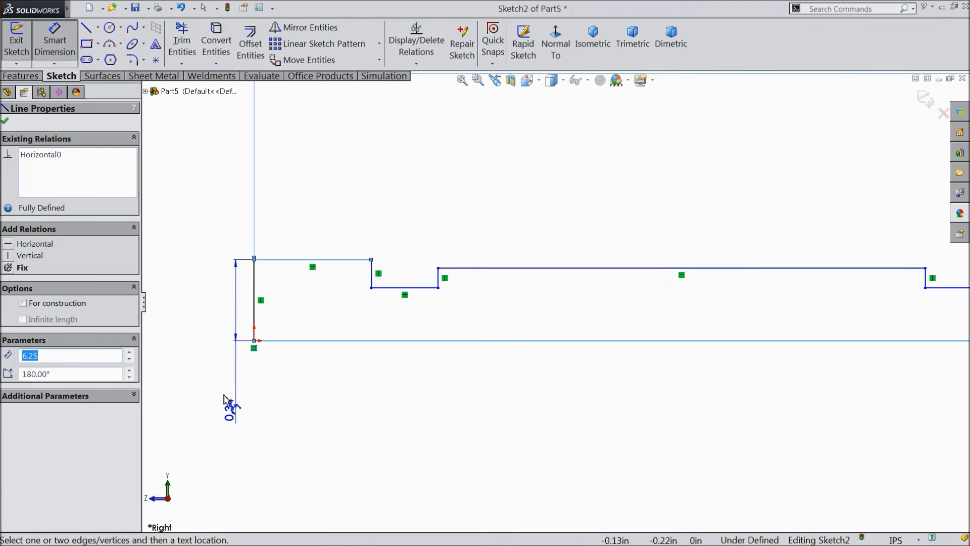
click(199, 313)
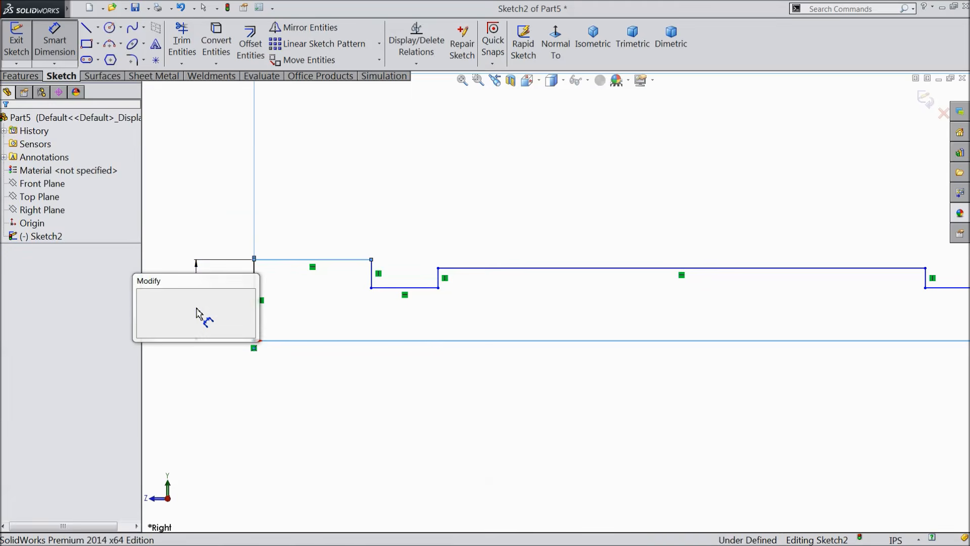
text(0.75/2)
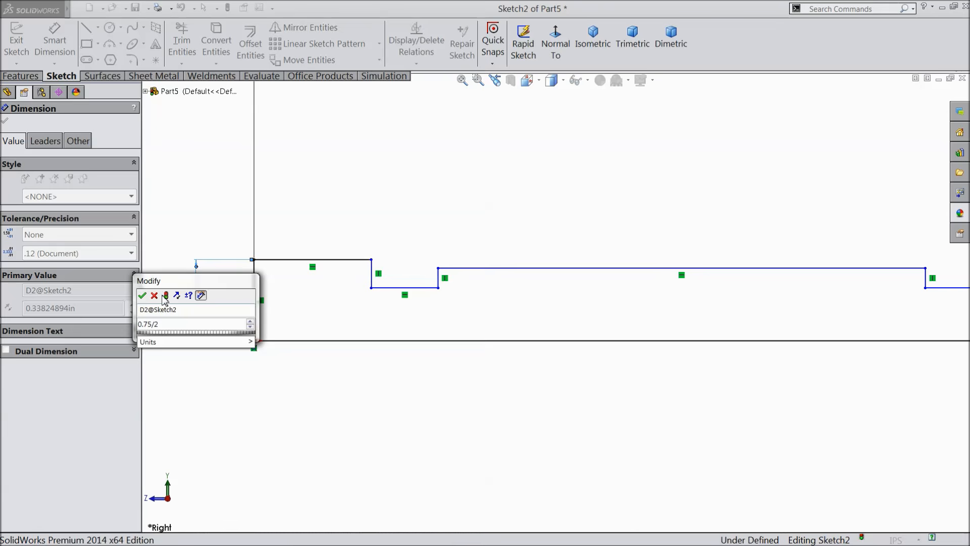
click(142, 296)
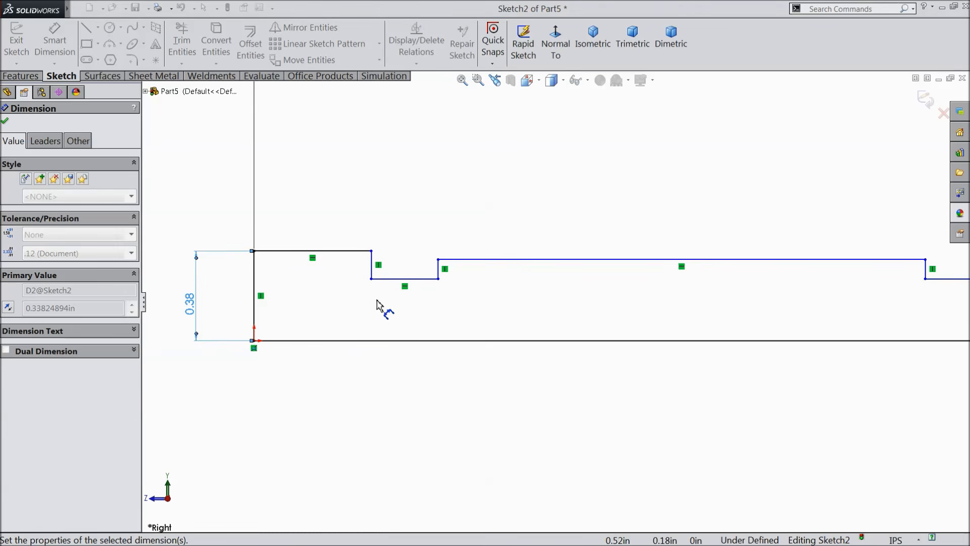
Step: Dimension the height of the first groove's floor above the base line as 0.5/2 in
click(395, 286)
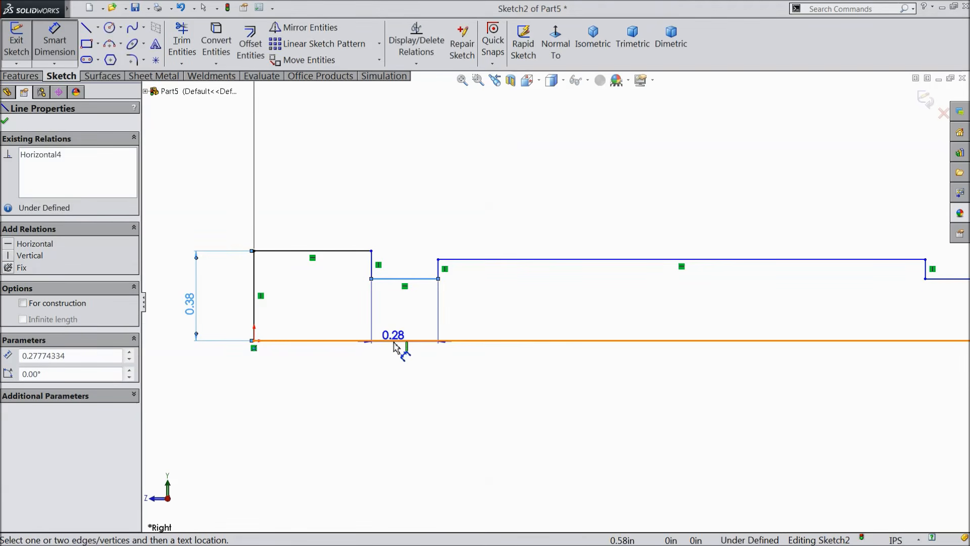
click(385, 341)
click(372, 325)
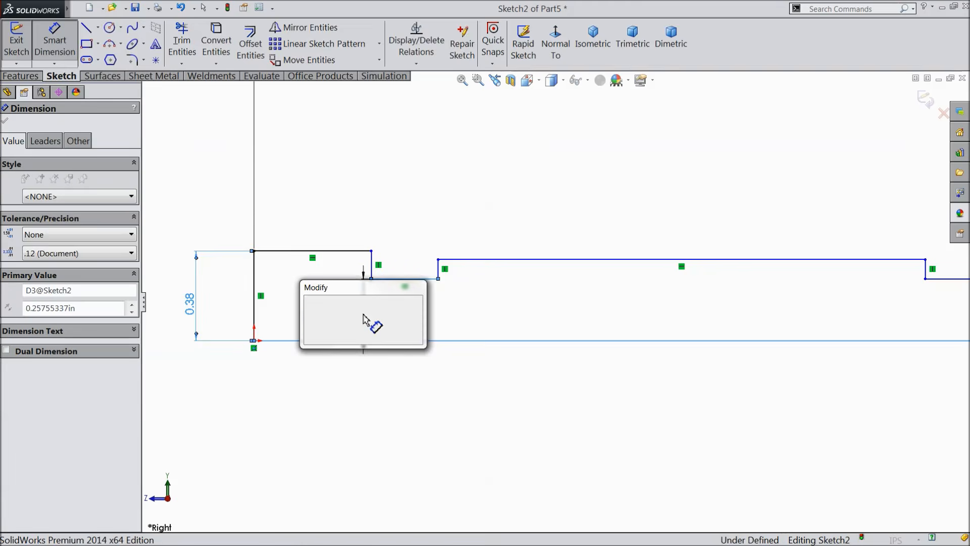
text(0.5/2)
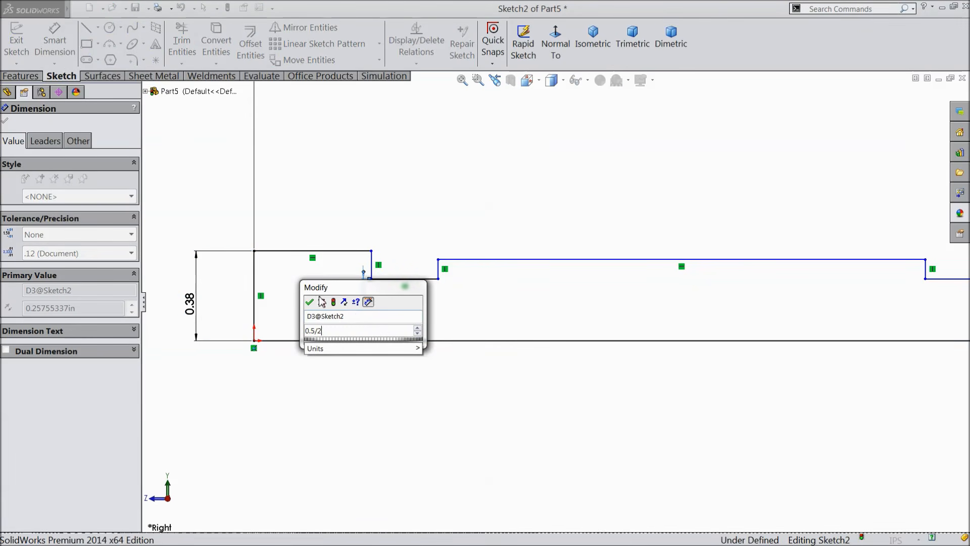
click(309, 302)
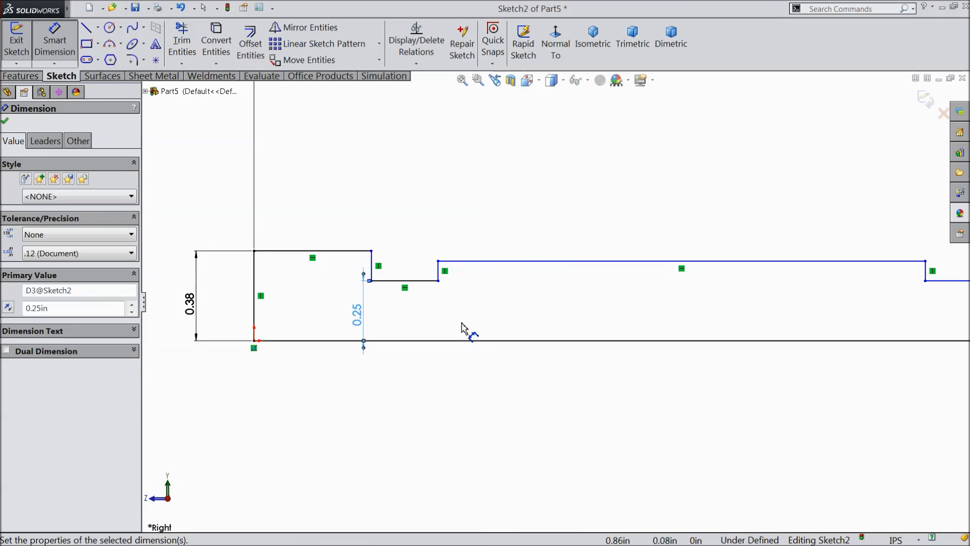
Step: Dimension the length of the head section's upper line as 0.812 in
click(356, 260)
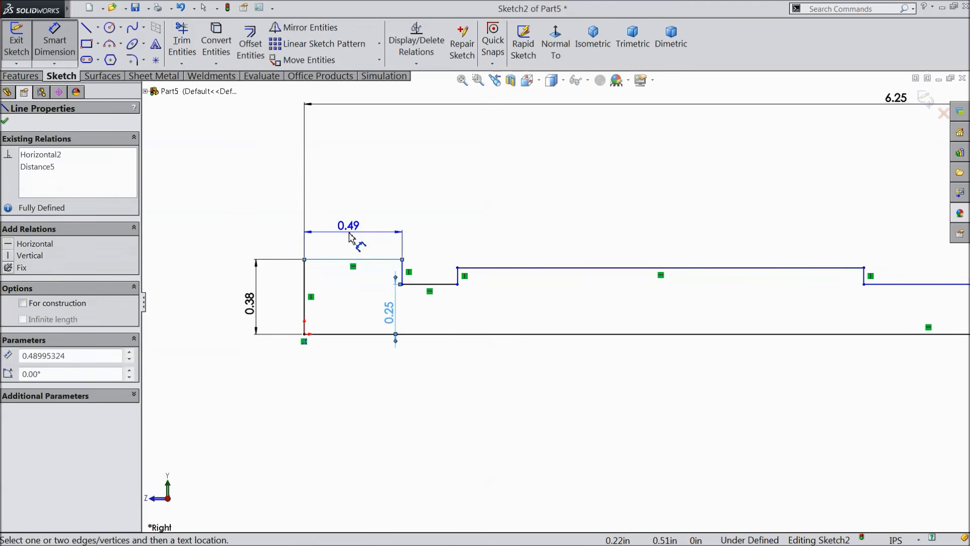
click(352, 237)
text(0.812)
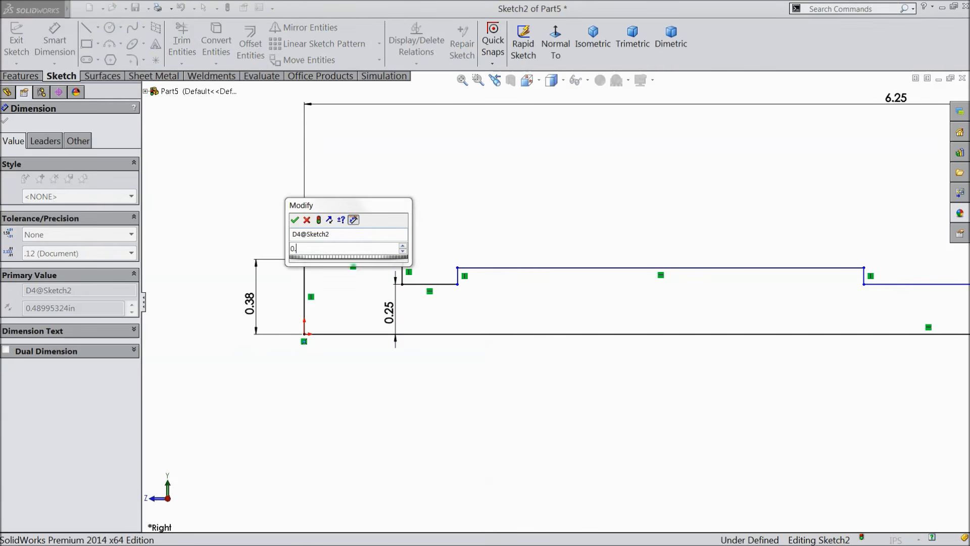
click(295, 221)
scroll(500, 283, down, 1)
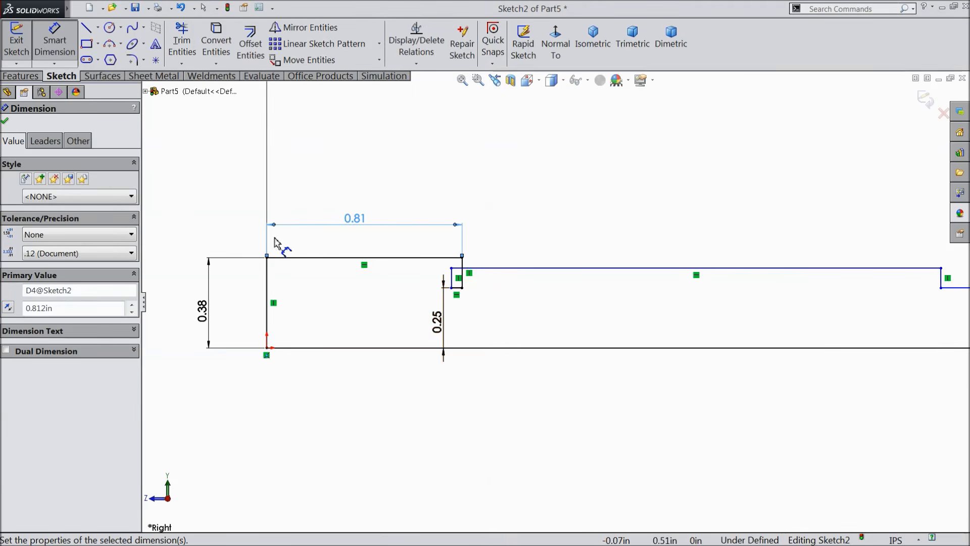
click(5, 123)
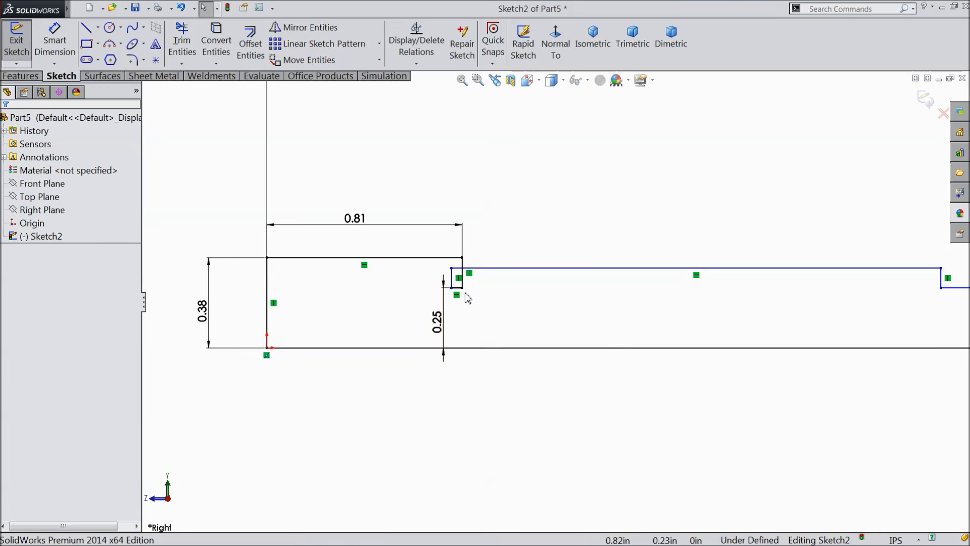
Step: Pull the first groove's far corner out beyond the head section and set the groove's width to 0.25 in
drag(454, 292, 535, 295)
click(55, 41)
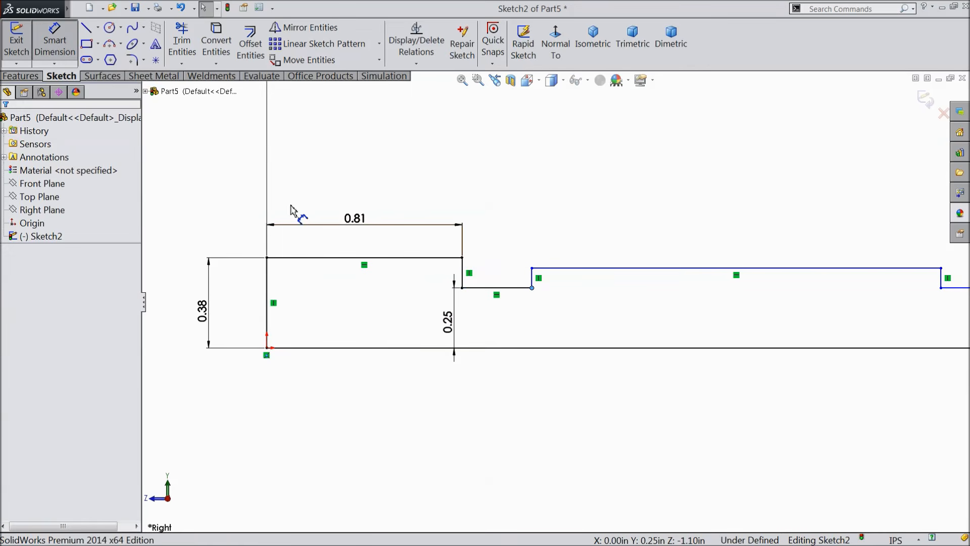
click(503, 289)
click(500, 215)
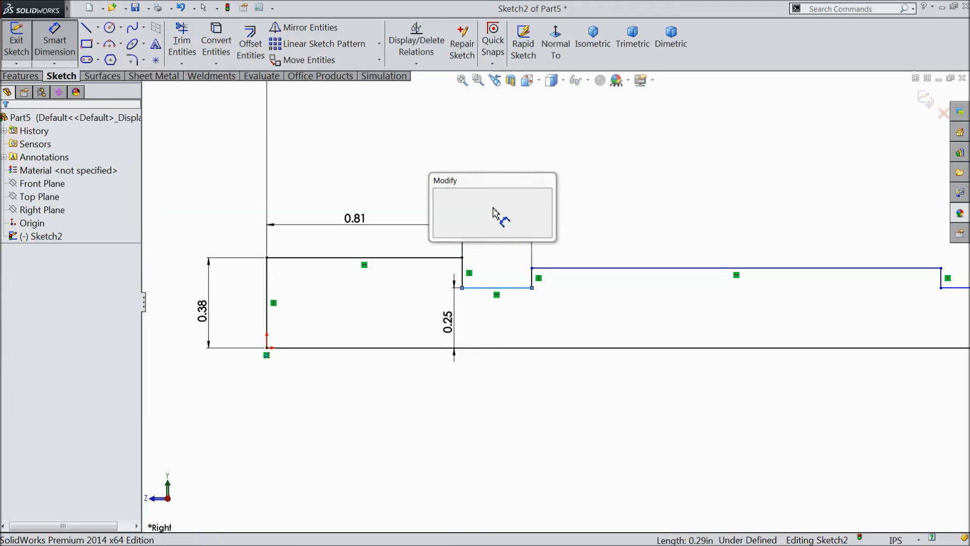
text(0.25)
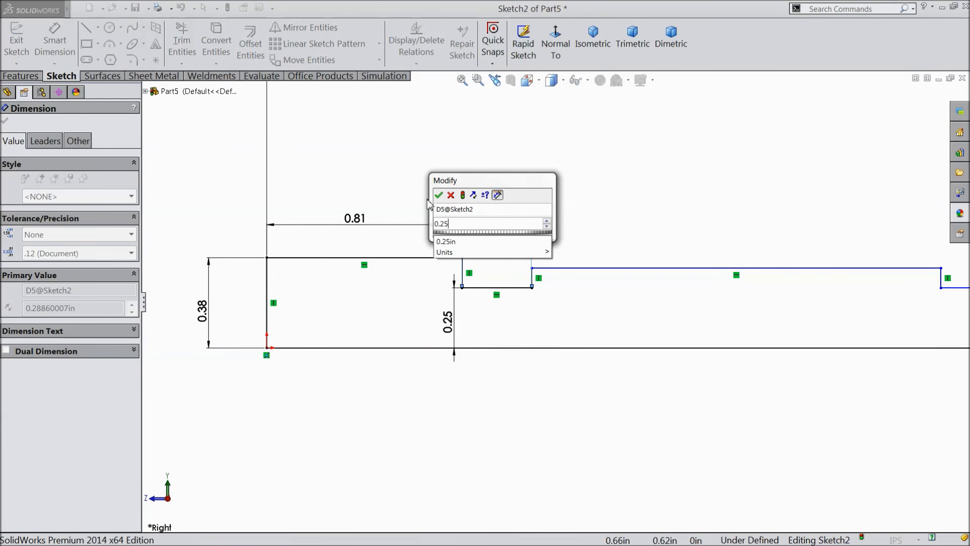
click(437, 196)
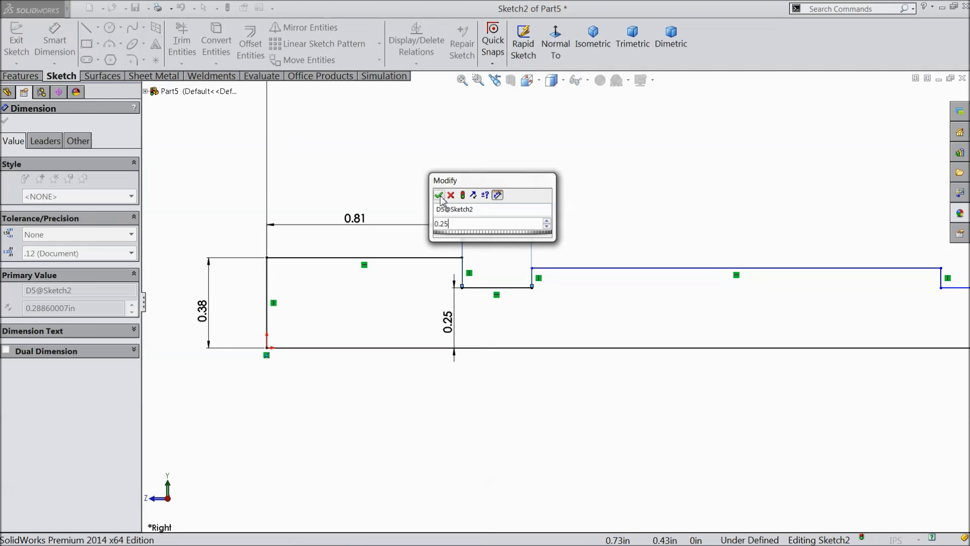
click(439, 196)
key(f)
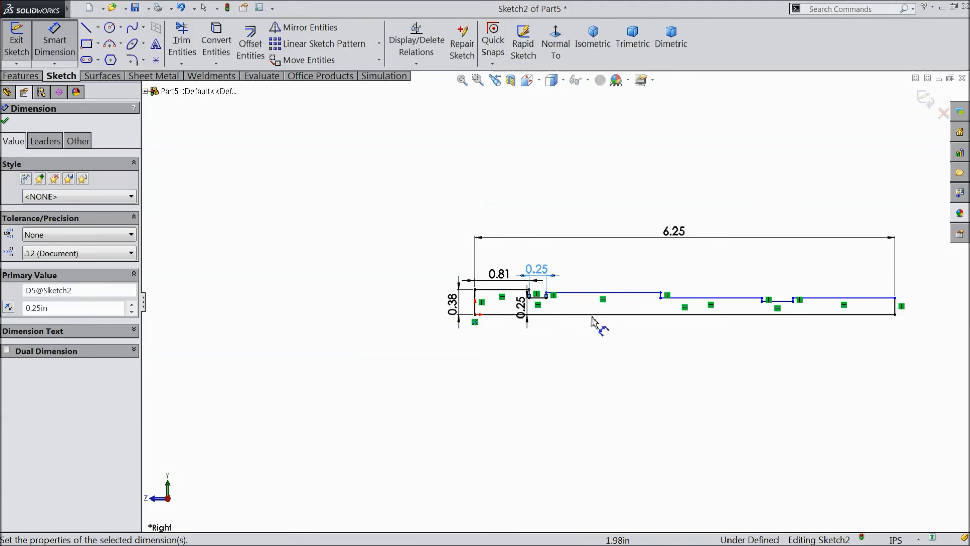
scroll(819, 297, down, 3)
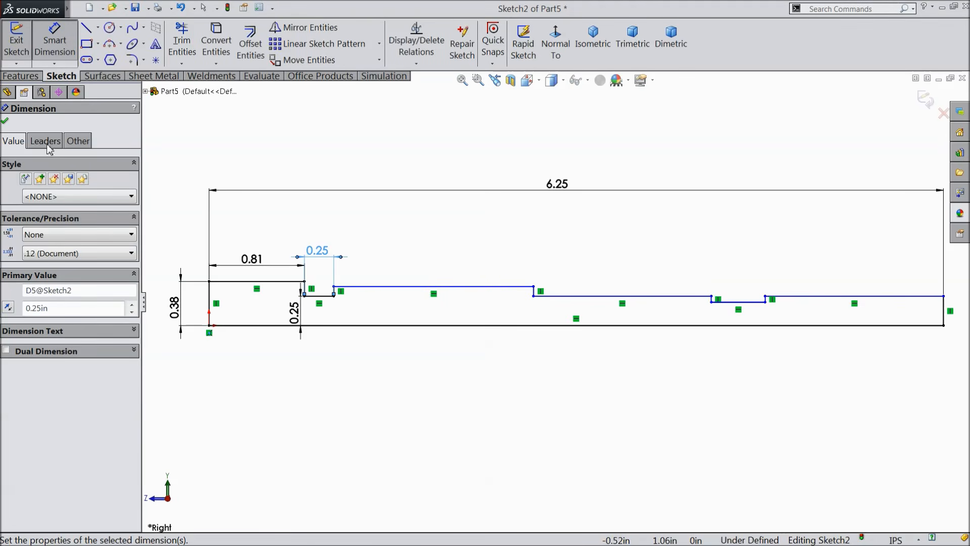
click(6, 122)
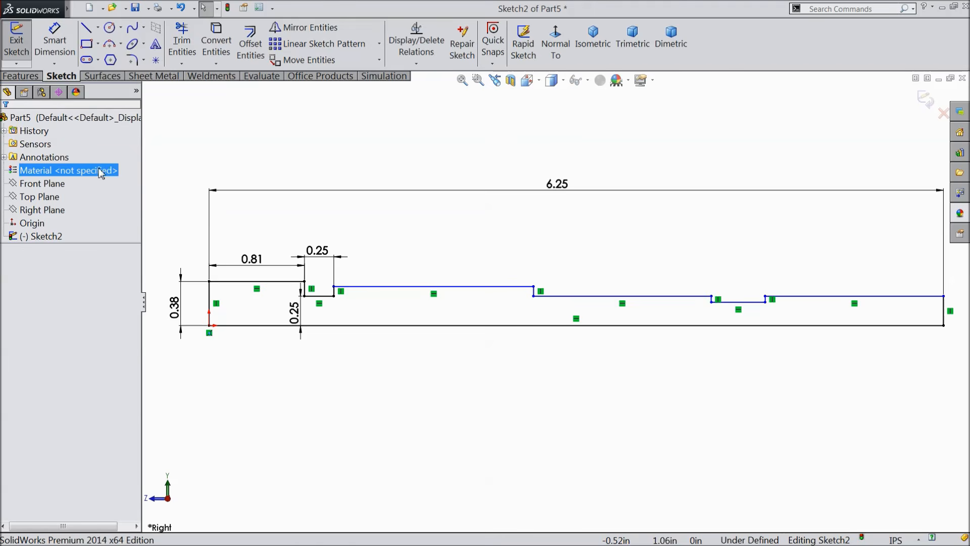
Step: Make the first groove's floor, the narrower section's upper line and the end section's upper line collinear
scroll(464, 316, down, 1)
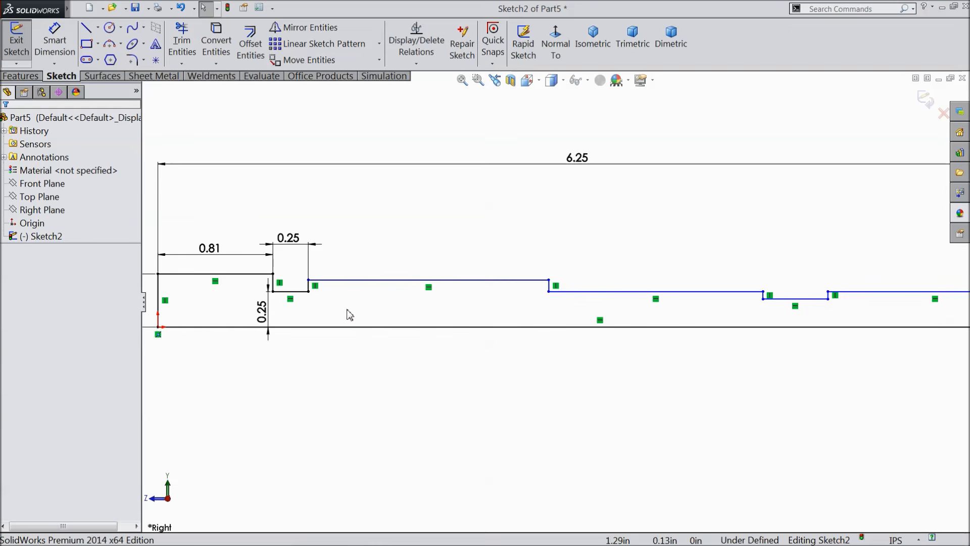
click(290, 292)
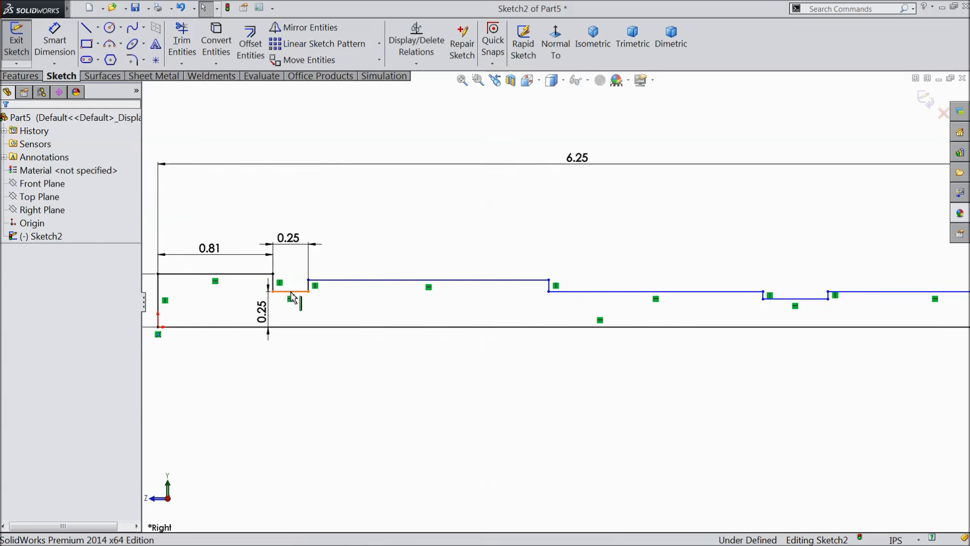
ctrl+click(592, 292)
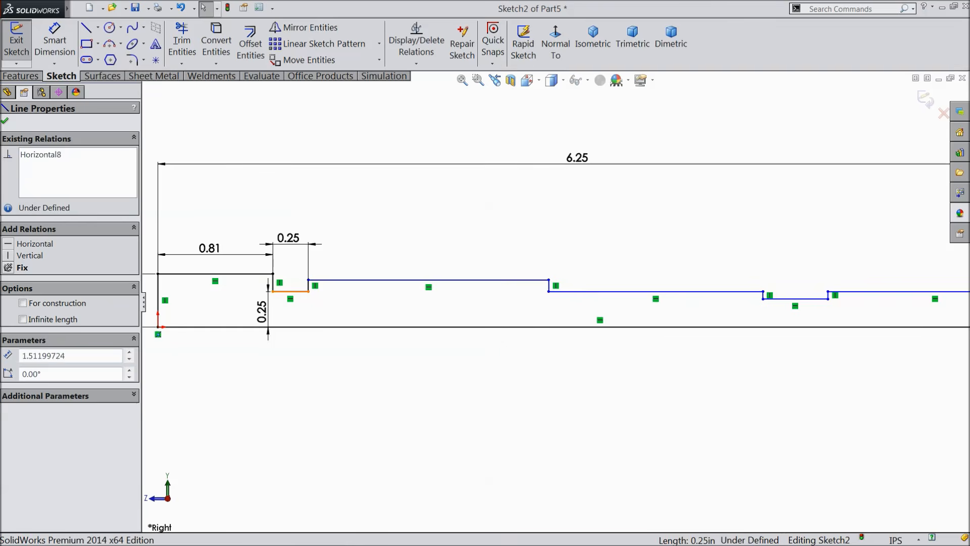
ctrl+click(876, 295)
click(30, 344)
scroll(696, 359, up, 2)
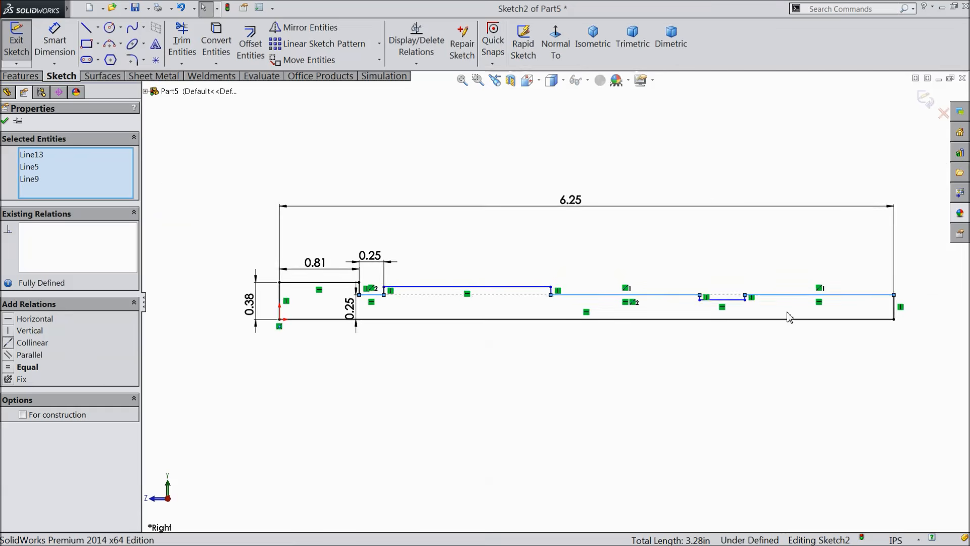
scroll(843, 316, down, 2)
click(5, 122)
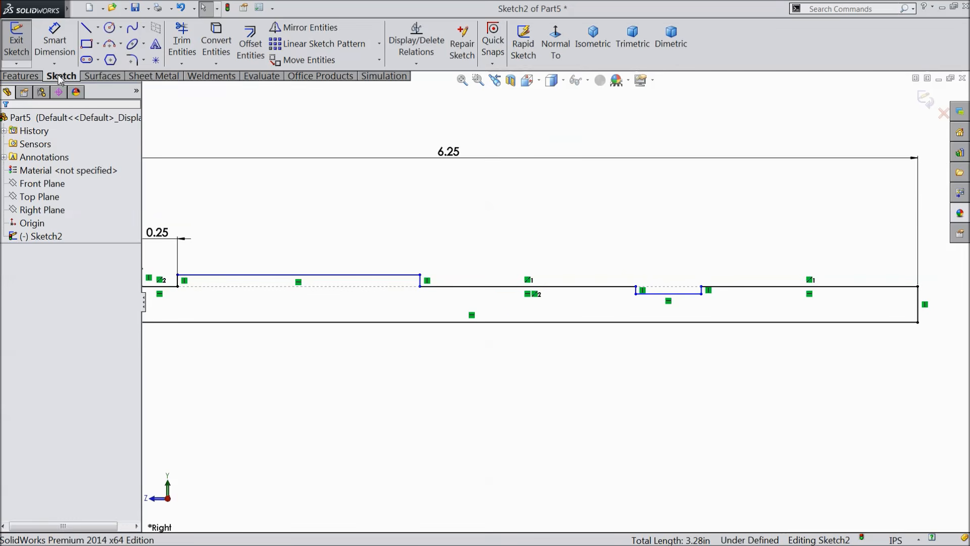
Step: Dimension the length of the end section's upper line, beyond the shallow groove, as 0.25 in
click(55, 41)
scroll(915, 326, down, 2)
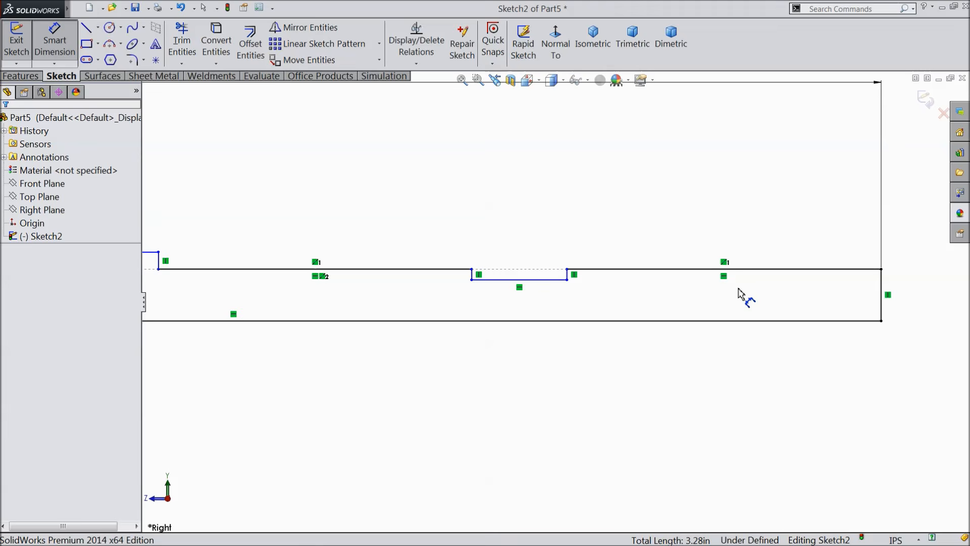
click(733, 269)
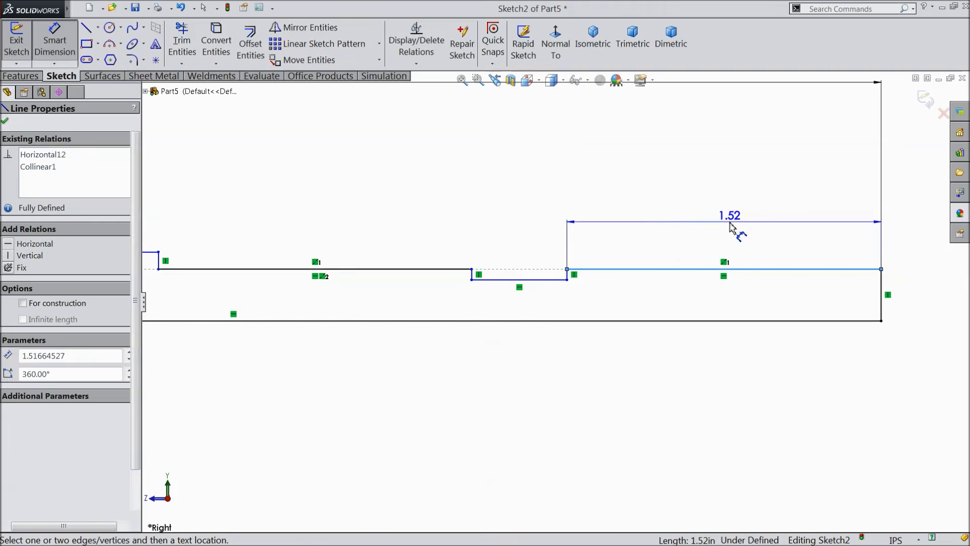
click(737, 231)
text(0.25)
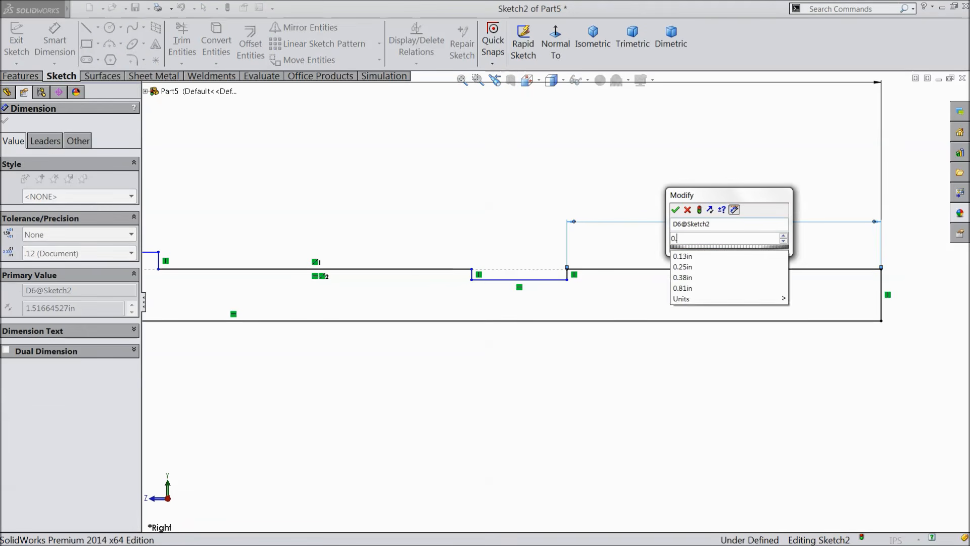
click(676, 210)
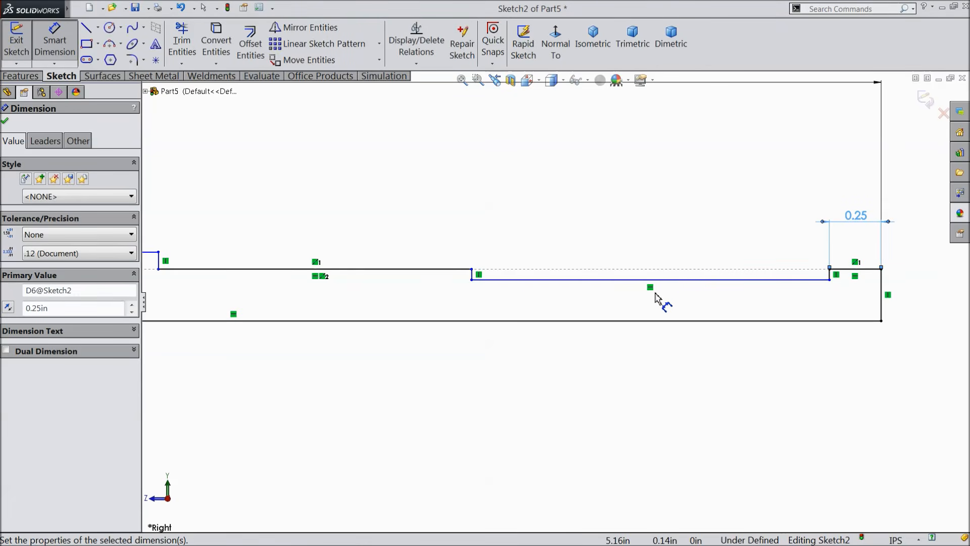
Step: Dimension the width of the shallow groove's floor near the end section as 0.131 in
click(661, 280)
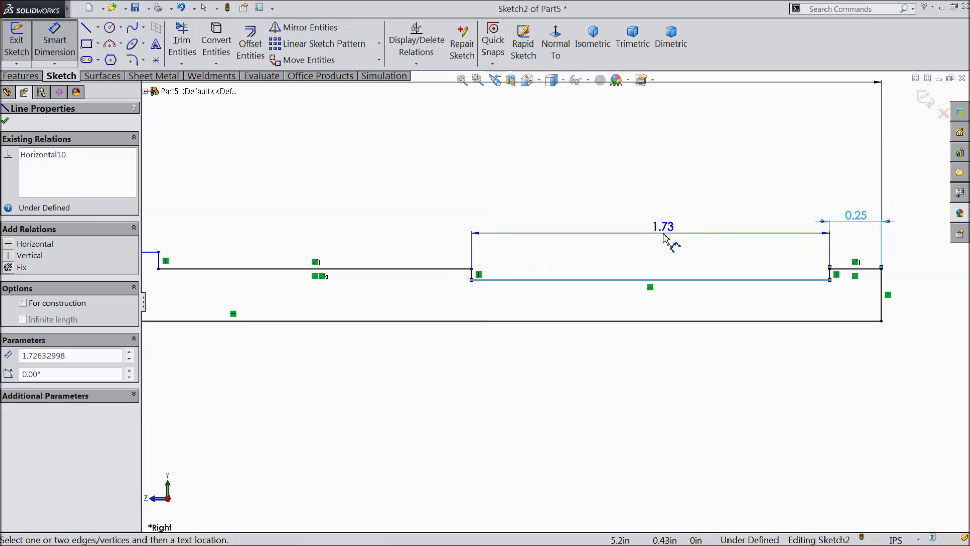
click(667, 240)
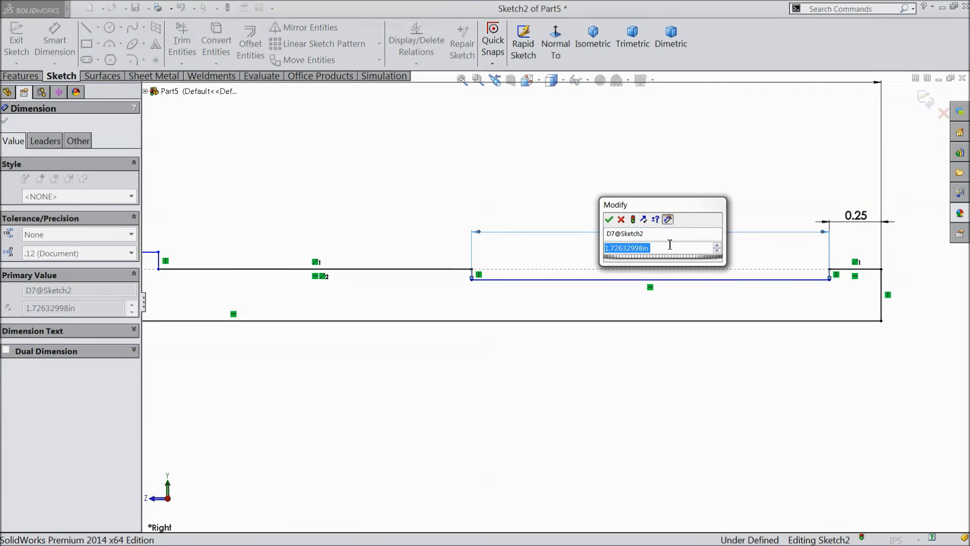
text(.131)
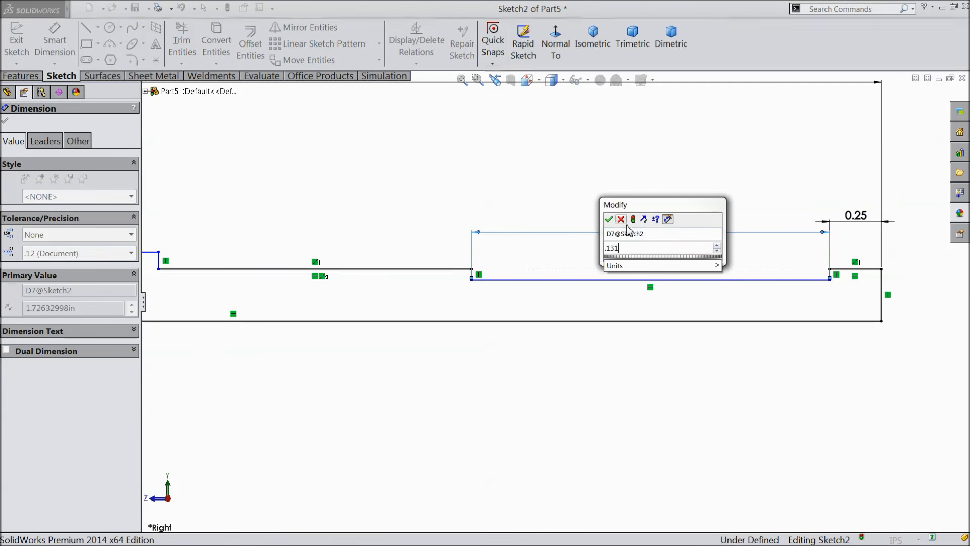
click(610, 220)
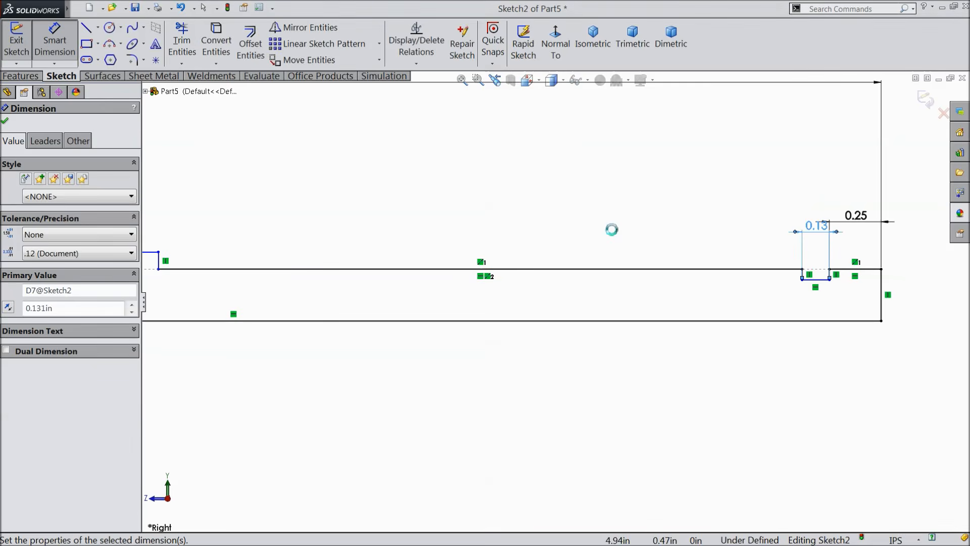
Step: Dimension the height of the raised middle section's upper line above the profile's baseline as 0.6875/2 in
scroll(721, 321, up, 2)
scroll(754, 305, down, 2)
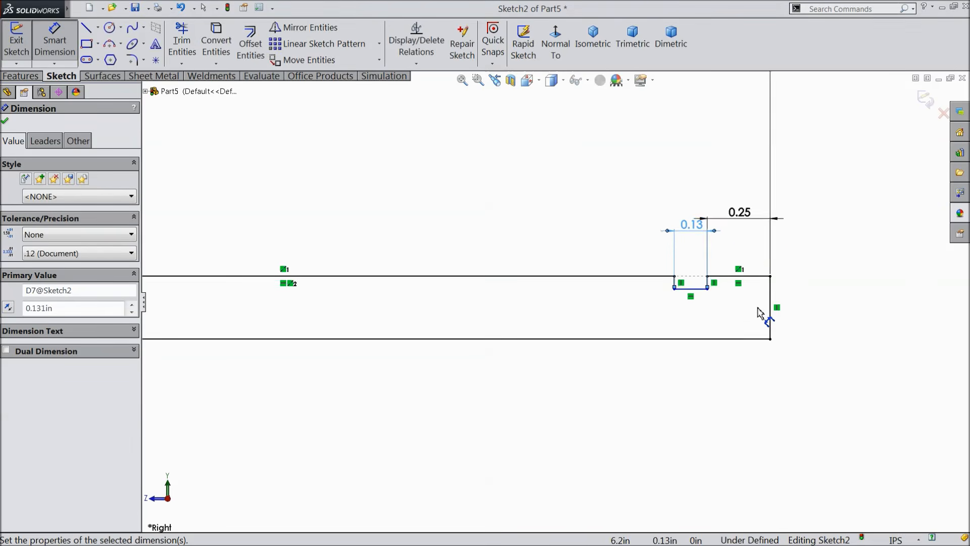
scroll(750, 310, down, 2)
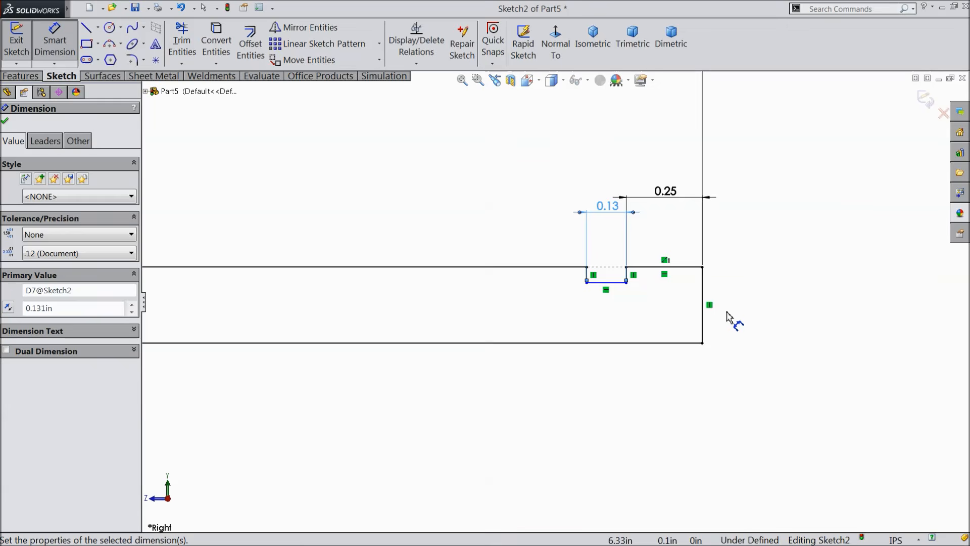
scroll(511, 321, up, 4)
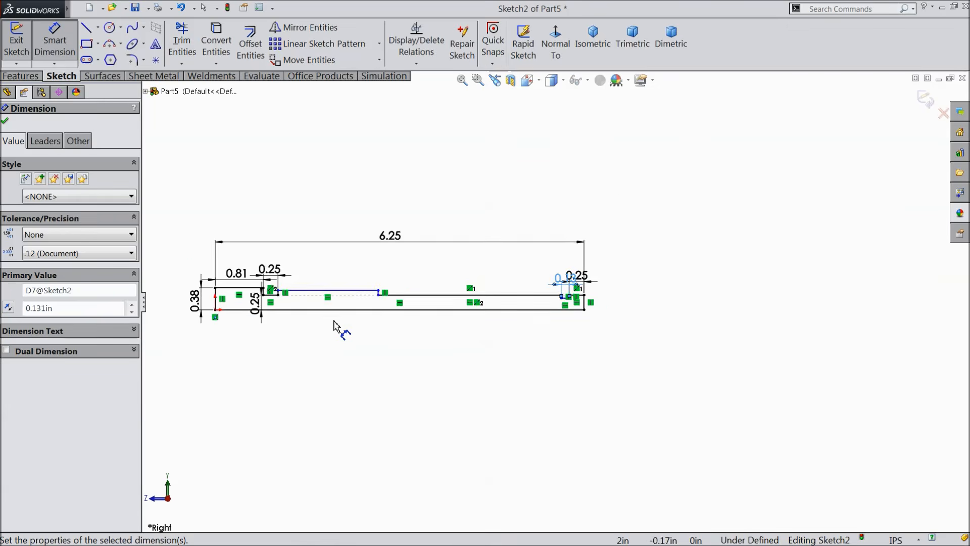
scroll(358, 303, down, 4)
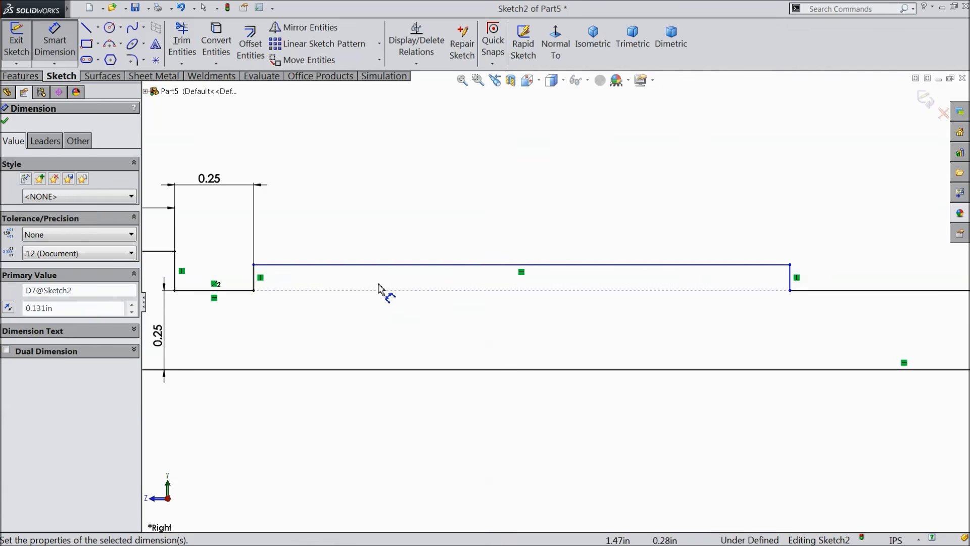
click(444, 271)
click(449, 370)
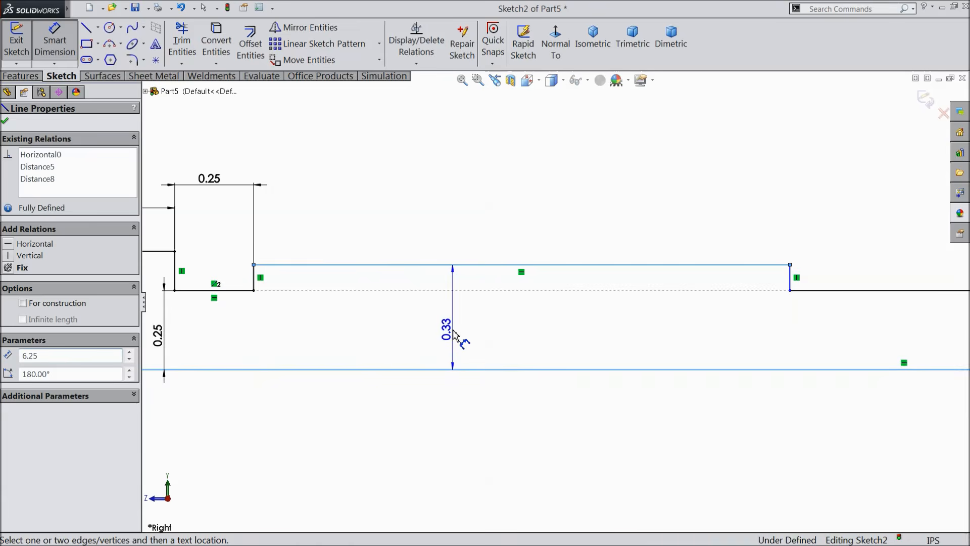
click(453, 334)
text(0.6875/2)
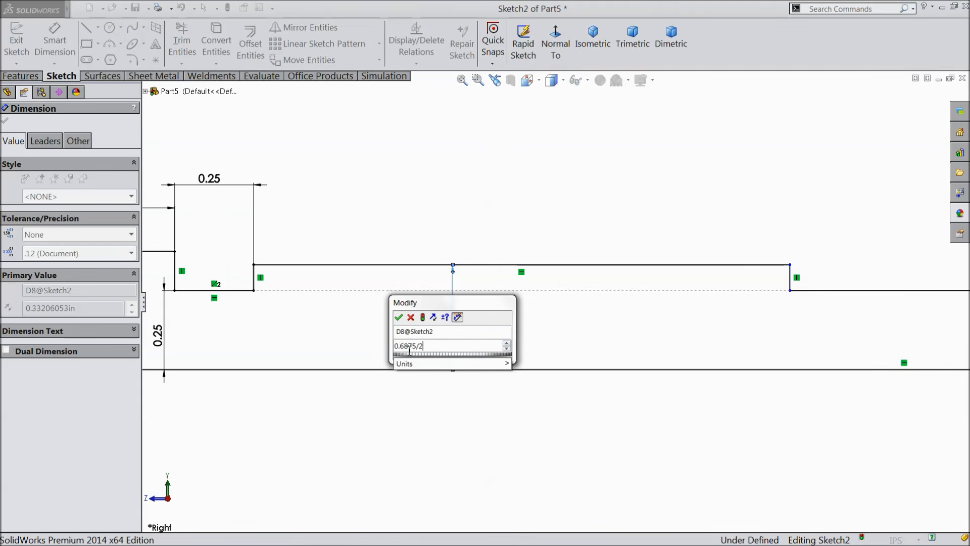
click(399, 317)
Step: Dimension the height of the shallow groove's floor above the baseline as 0.375/2 in
key(z)
key(z)
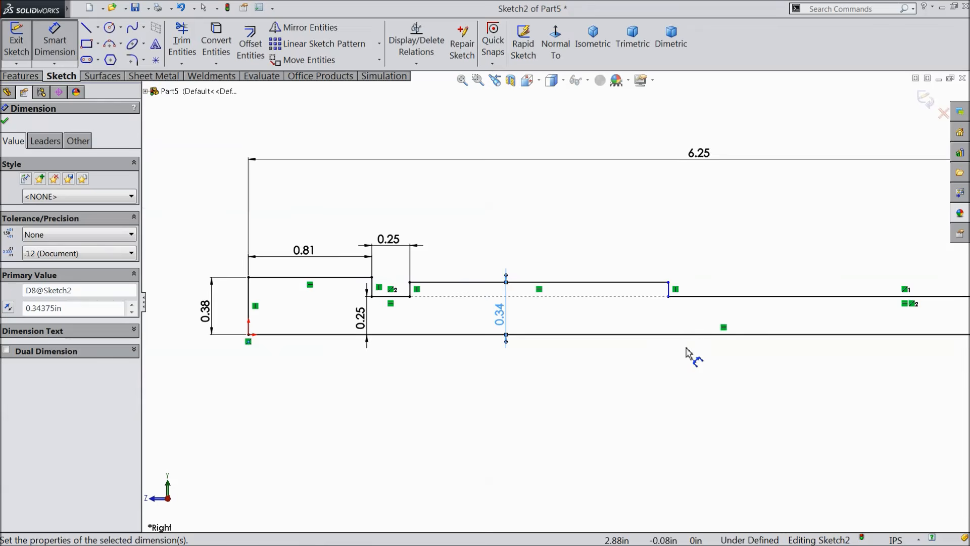
key(z)
key(z)
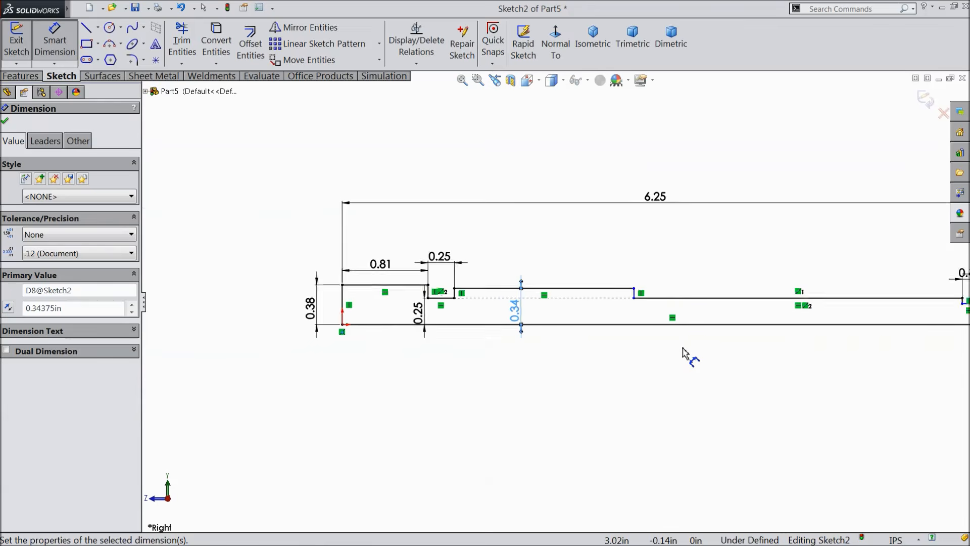
scroll(766, 331, up, 3)
scroll(817, 319, down, 4)
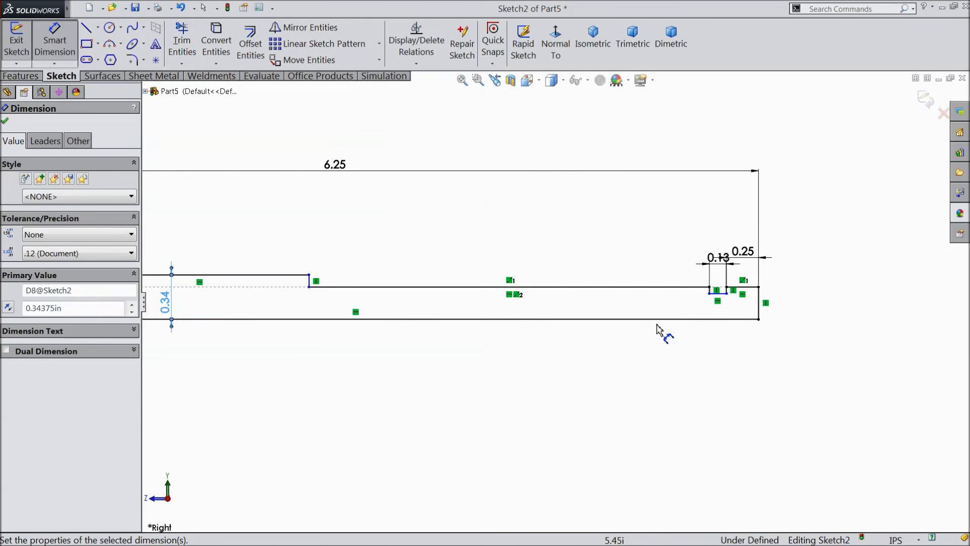
scroll(728, 321, down, 2)
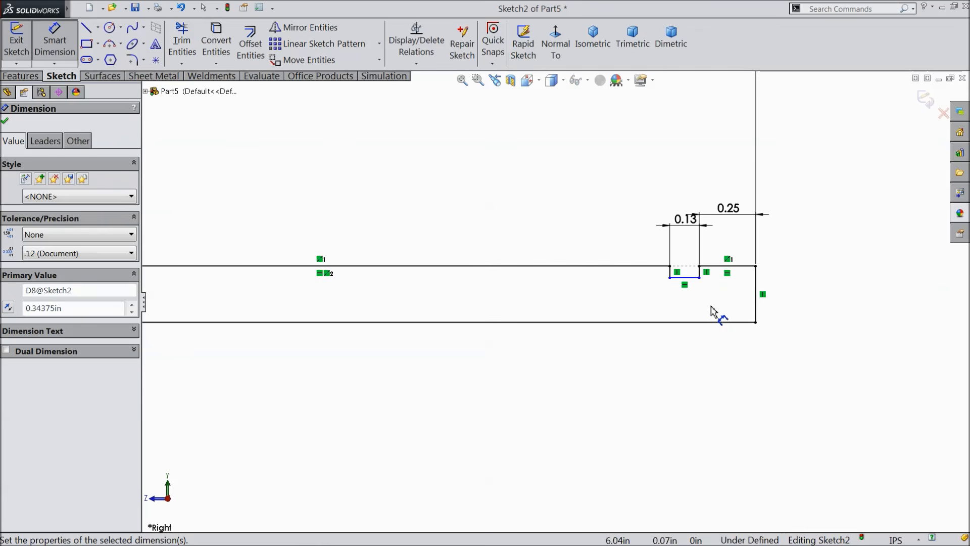
click(689, 277)
click(690, 322)
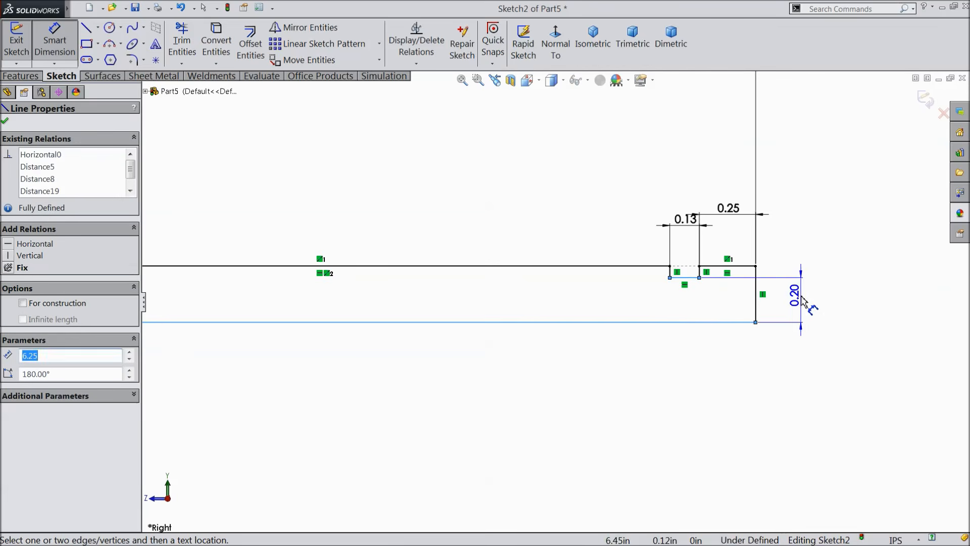
click(803, 302)
text(0.375/2)
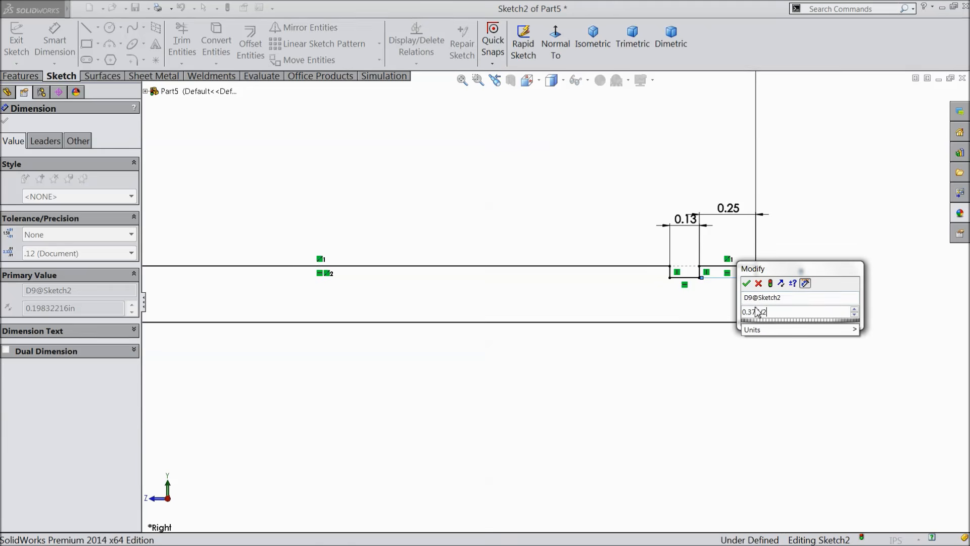
key(Return)
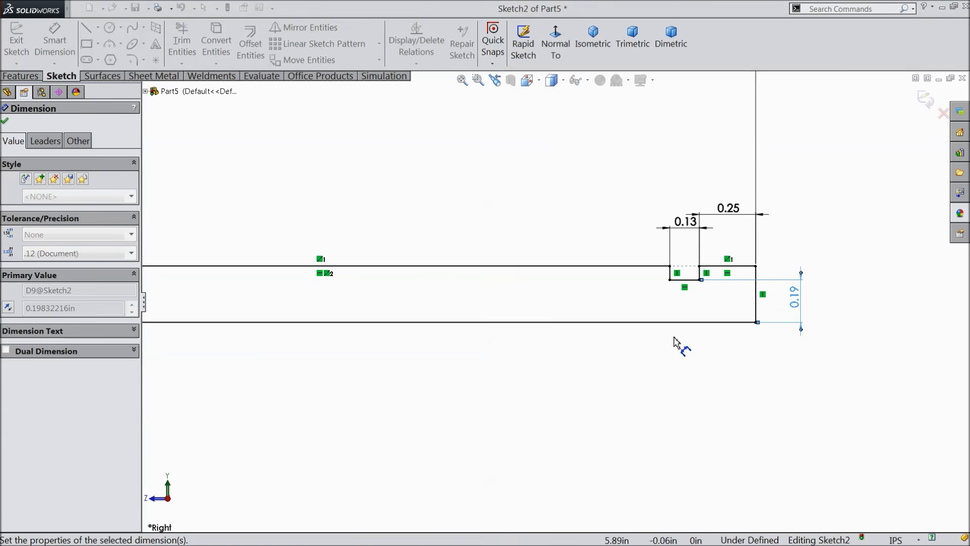
Step: Dimension the length of the raised middle section's upper line as 3.937 in
scroll(581, 329, up, 5)
scroll(386, 329, up, 2)
scroll(334, 293, down, 2)
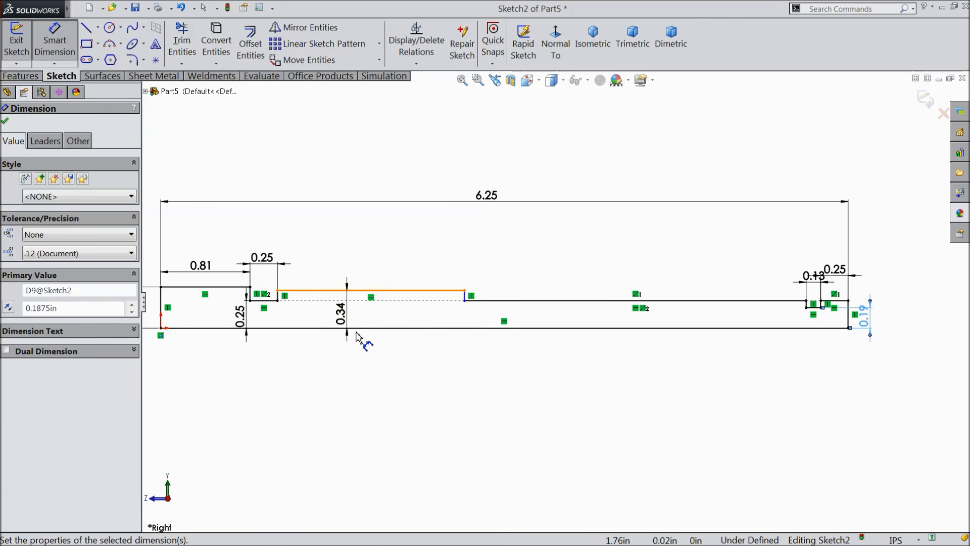
key(Escape)
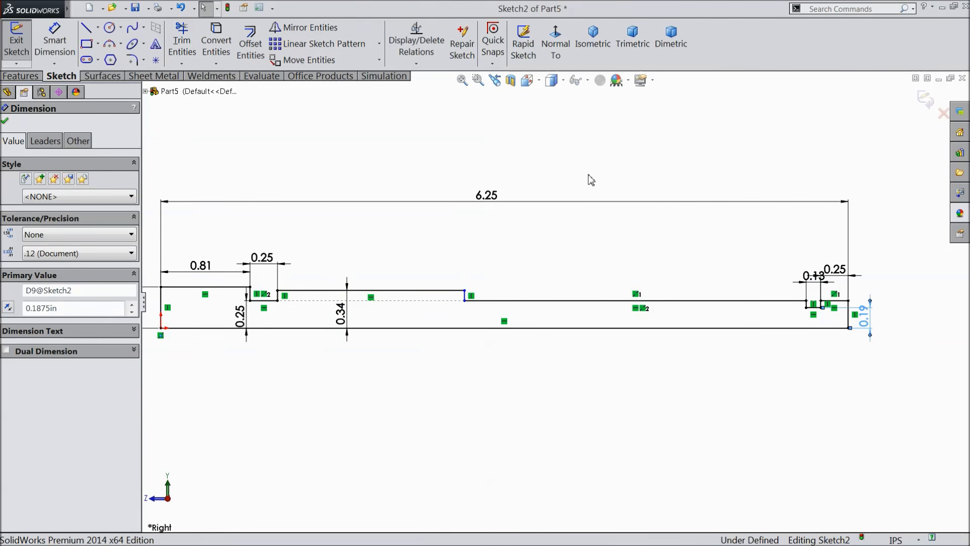
click(55, 43)
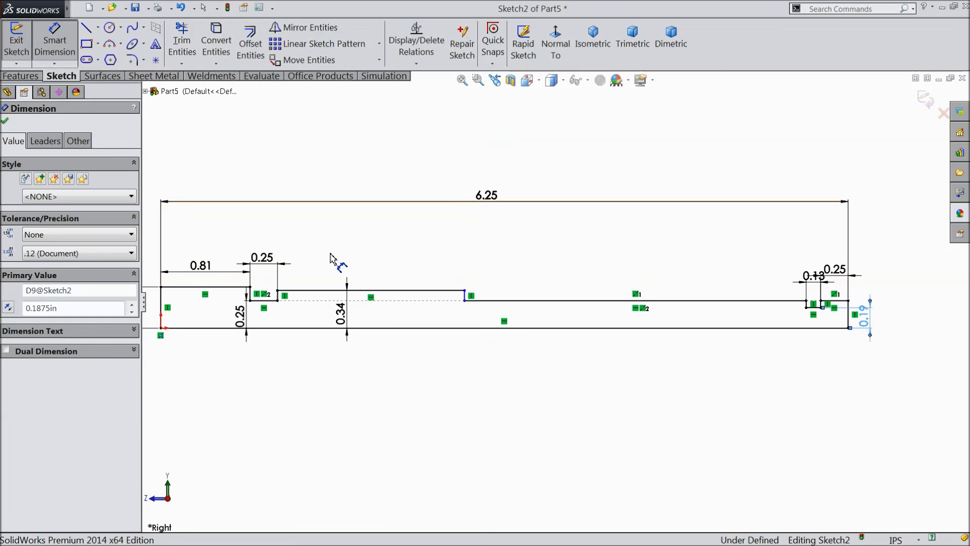
scroll(331, 258, up, 1)
click(385, 299)
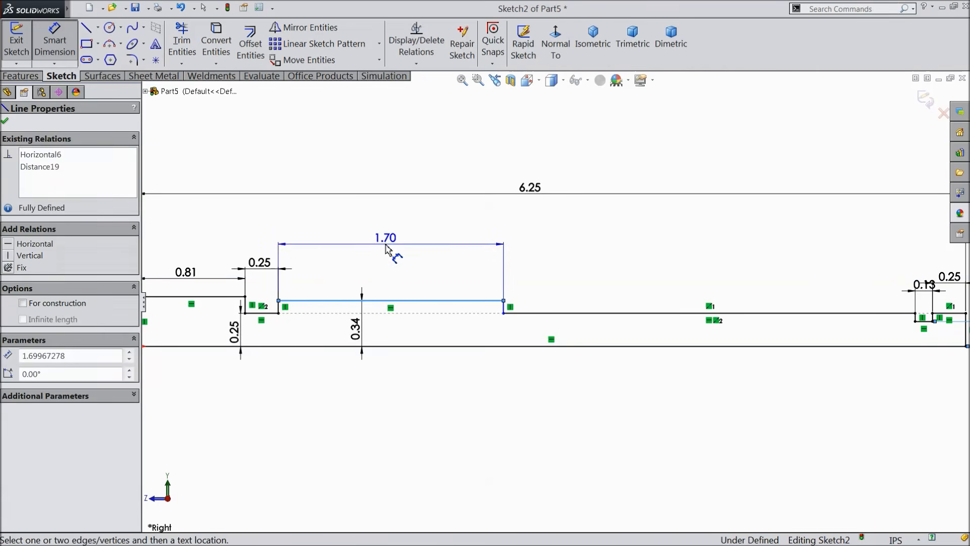
click(393, 245)
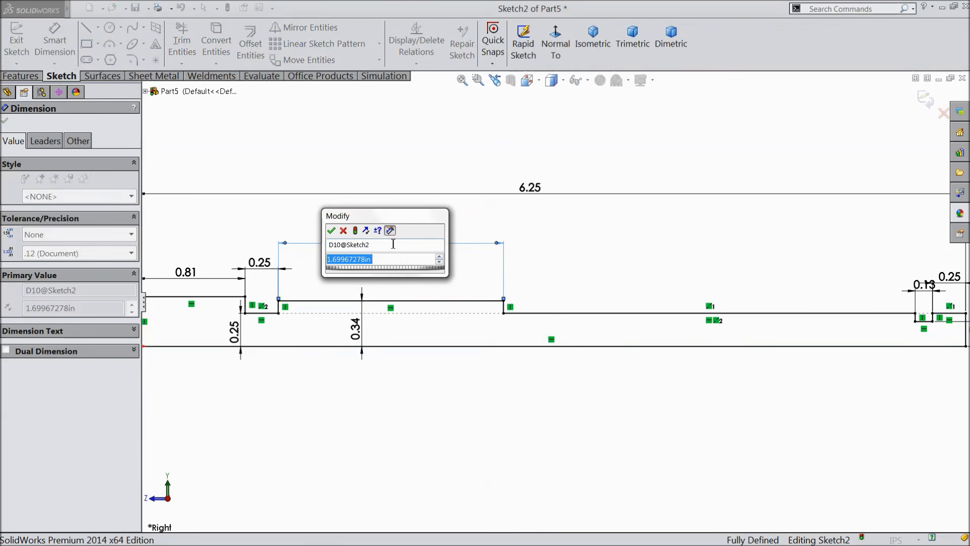
text(3.937)
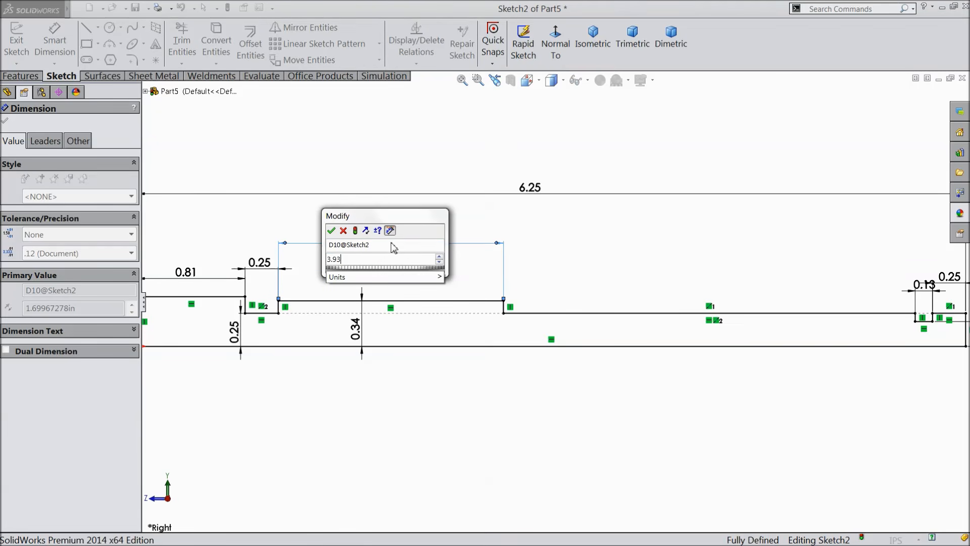
click(331, 231)
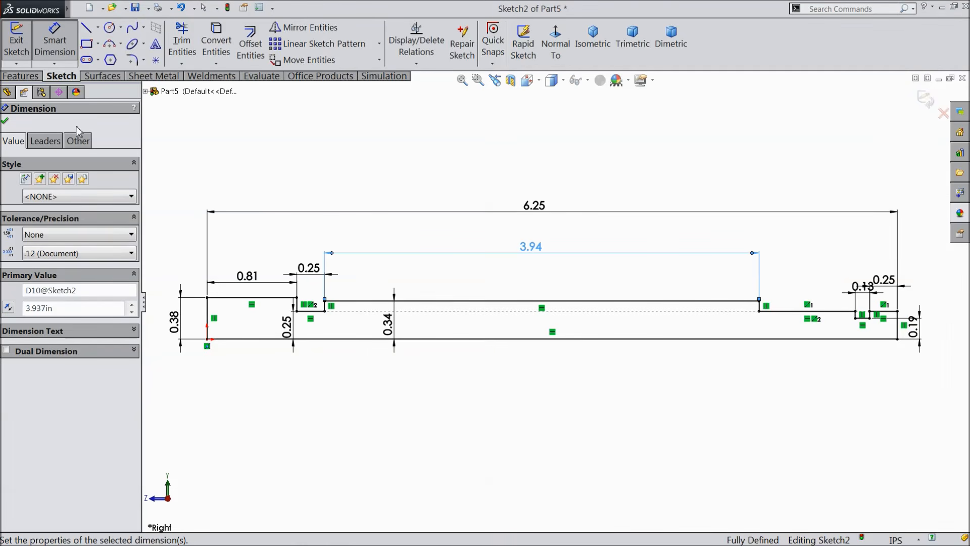
Step: Revolve the finished stepped profile 360° about its long baseline to form the solid shaft
click(4, 121)
click(20, 76)
click(66, 43)
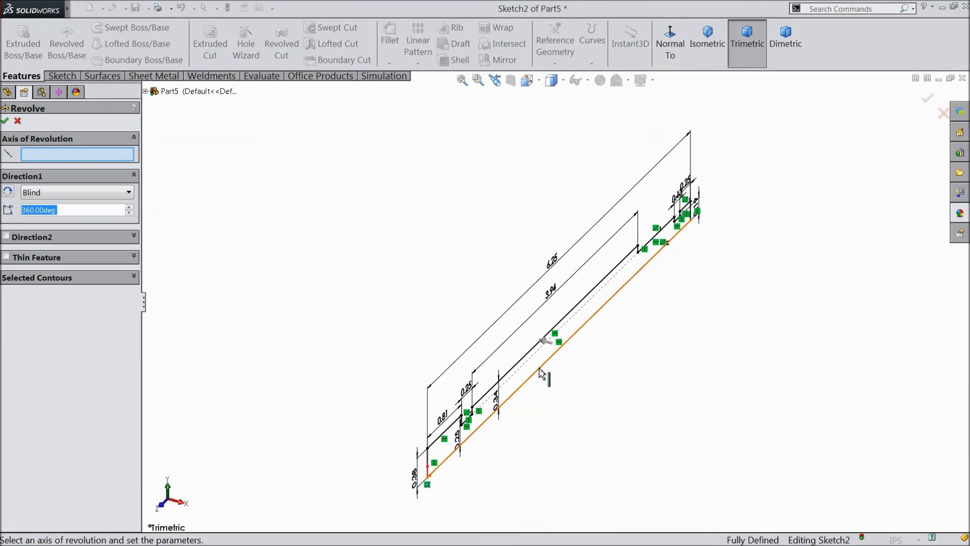
click(544, 374)
scroll(586, 424, down, 3)
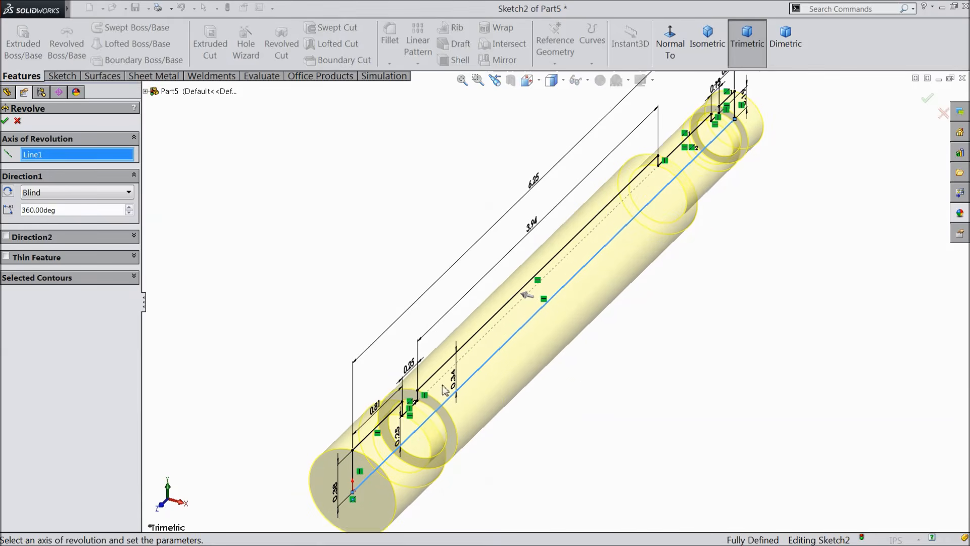
click(6, 122)
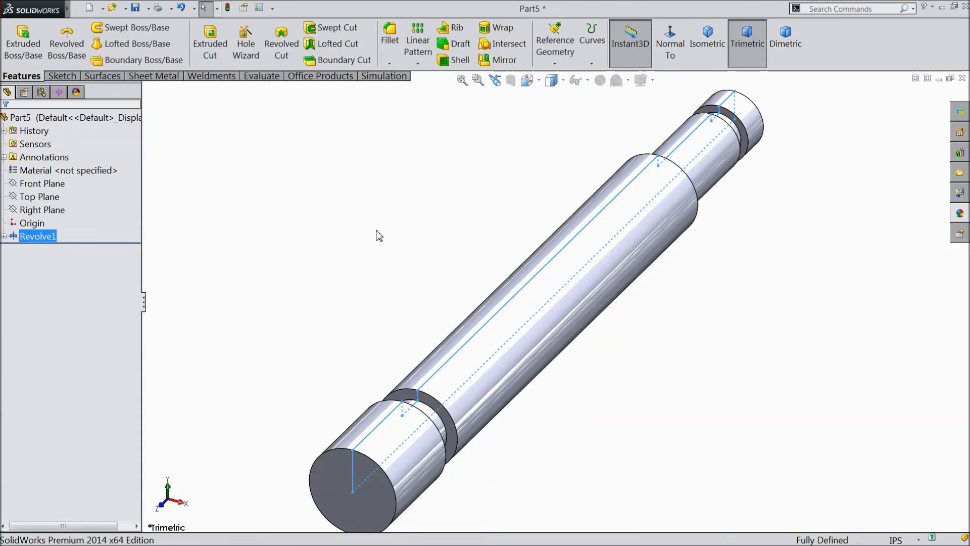
Step: Apply a metal appearance from the Steel category to the whole part
click(129, 119)
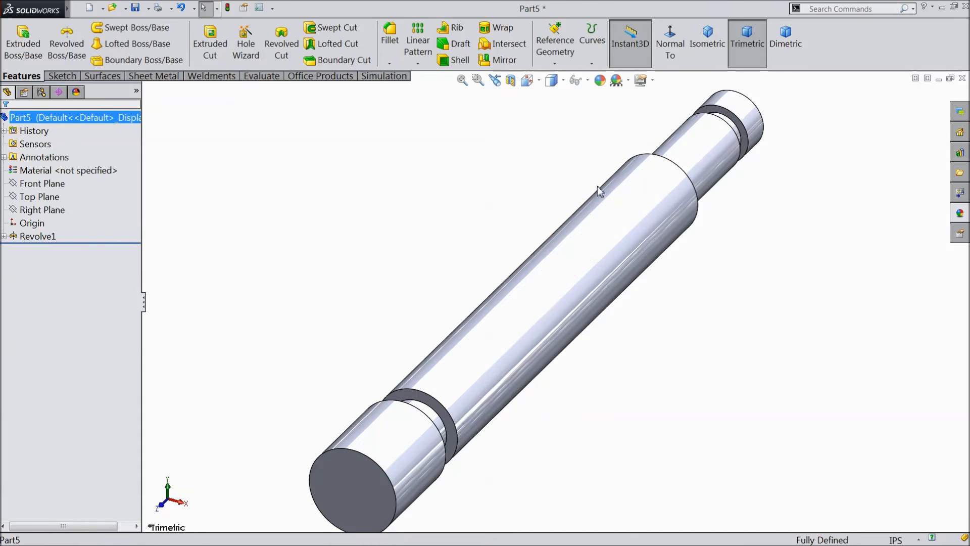
click(964, 217)
scroll(873, 167, up, 3)
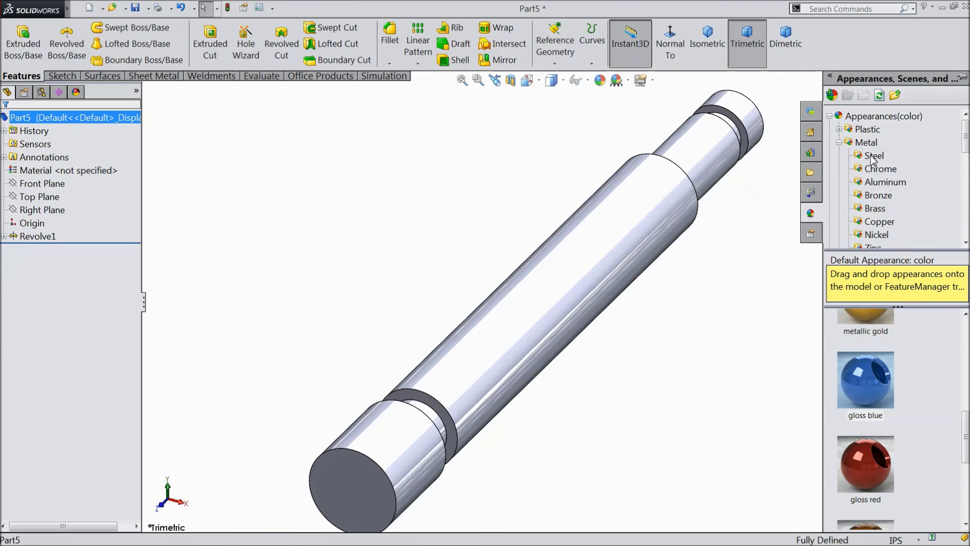
click(873, 157)
double_click(887, 333)
Step: Start a sketch on the middle section's annular shoulder face facing the thinner end and convert its outer circular edge into the sketch
middle_drag(649, 348, 559, 418)
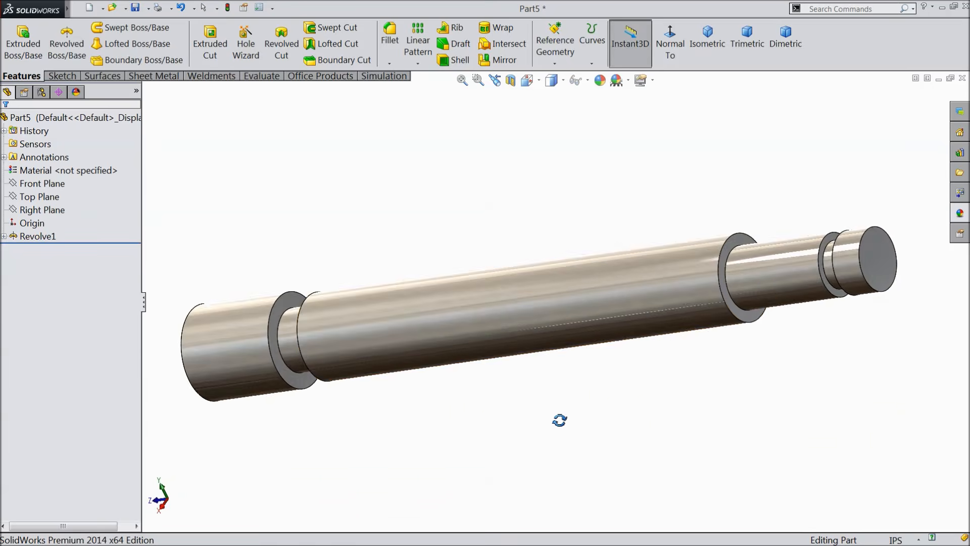
scroll(646, 302, down, 3)
scroll(722, 316, down, 2)
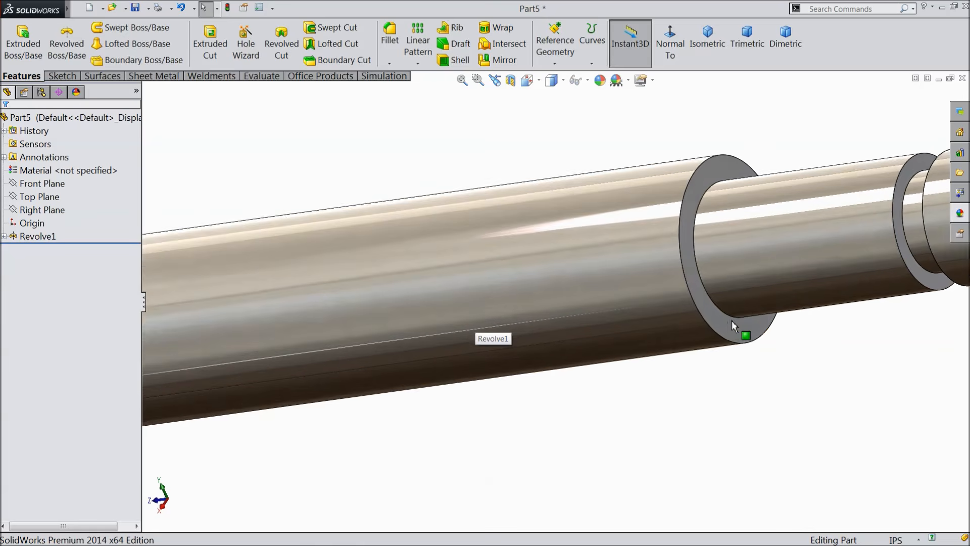
click(714, 316)
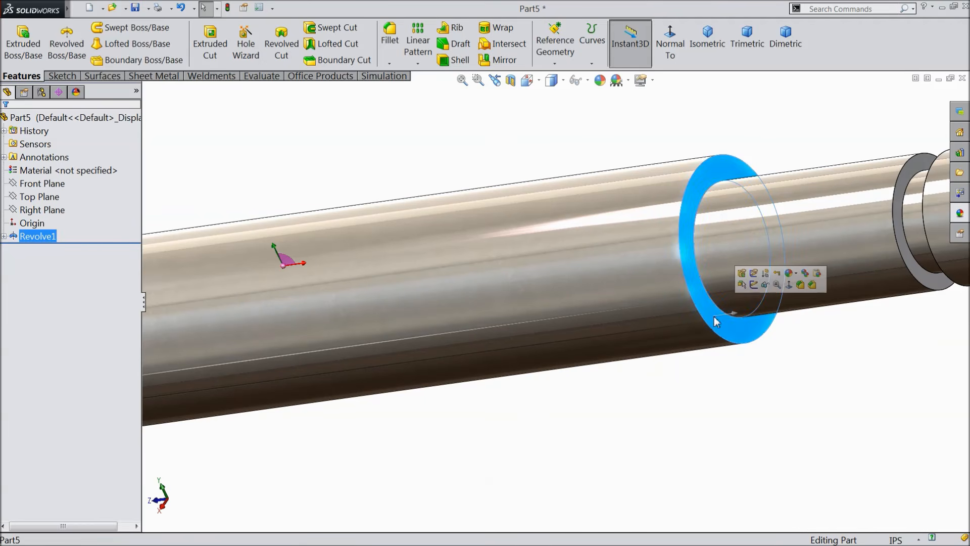
click(753, 285)
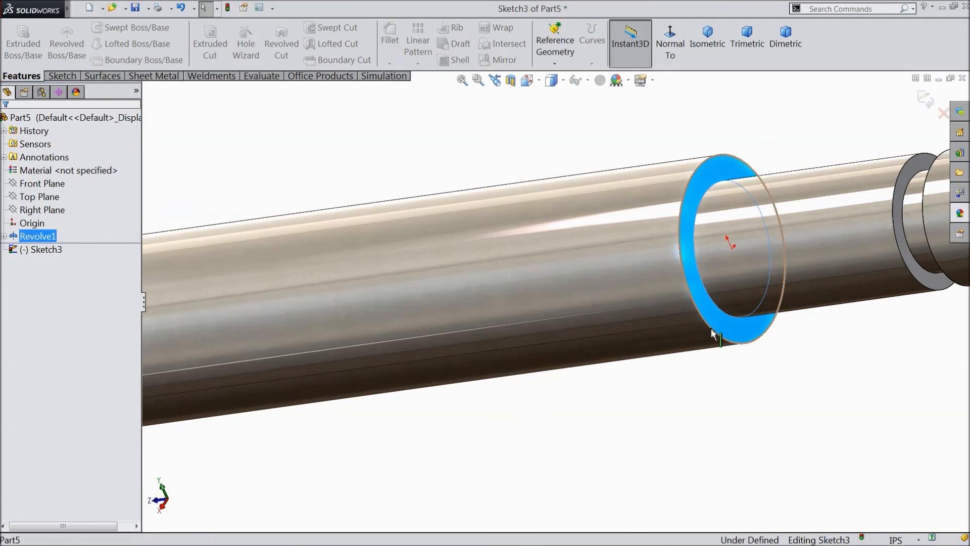
click(62, 76)
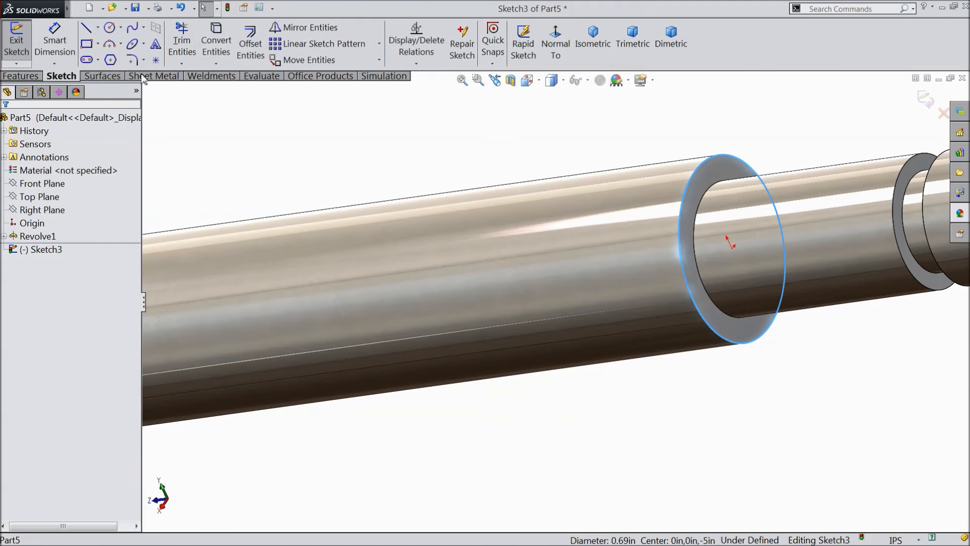
click(225, 53)
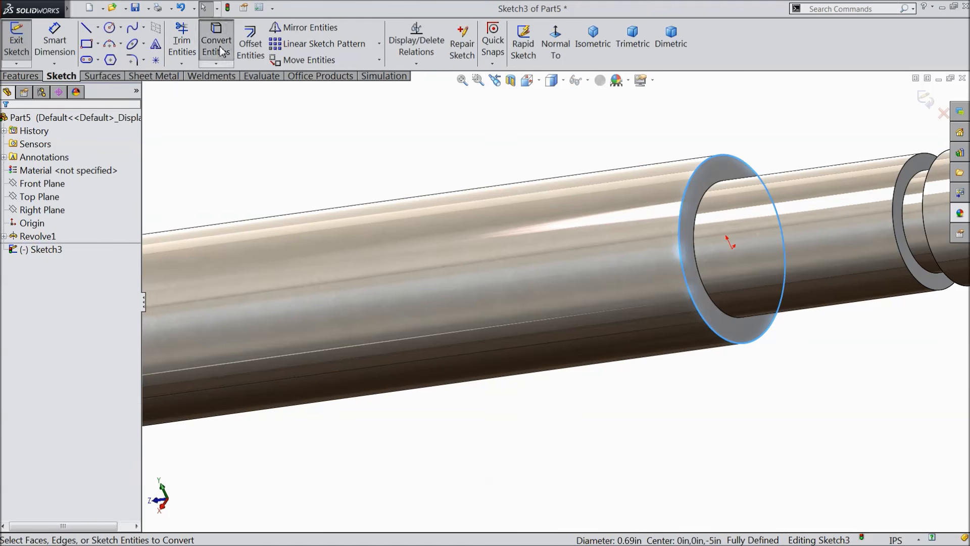
Step: Create a clockwise constant-pitch helix from the converted circle, reversed along the middle section, with 4.025 in height, 0.125 in pitch and 90° start angle
click(20, 76)
click(591, 63)
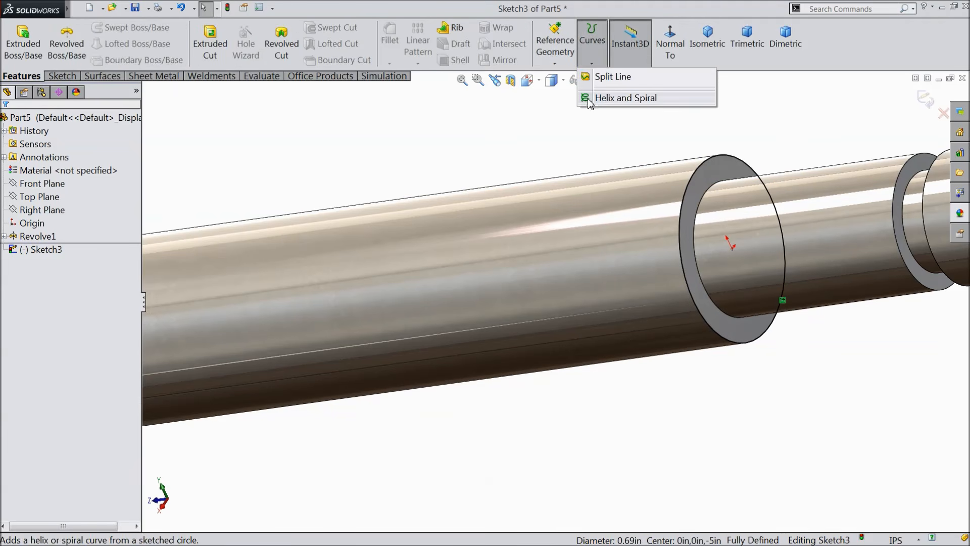
click(636, 99)
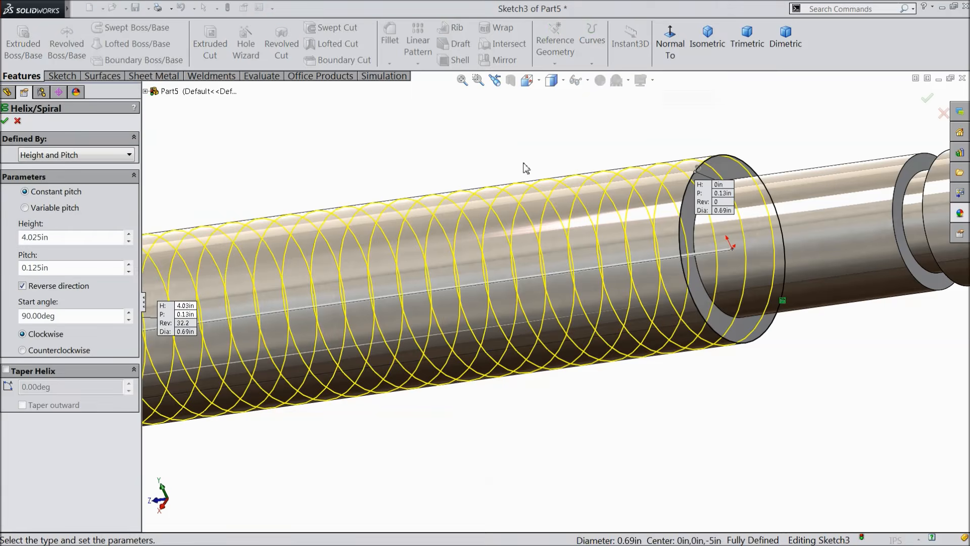
scroll(476, 182, up, 3)
middle_drag(470, 187, 469, 192)
scroll(288, 248, down, 2)
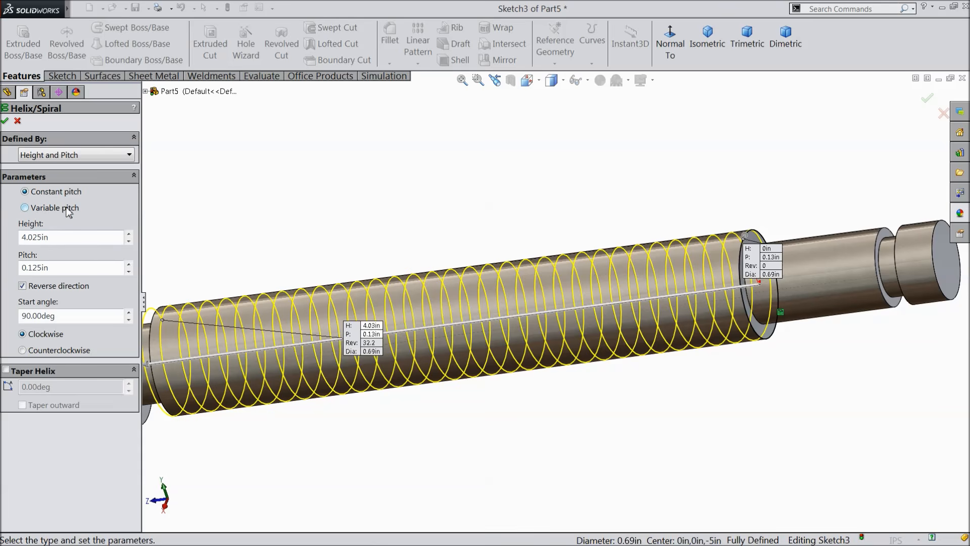
click(54, 159)
click(60, 182)
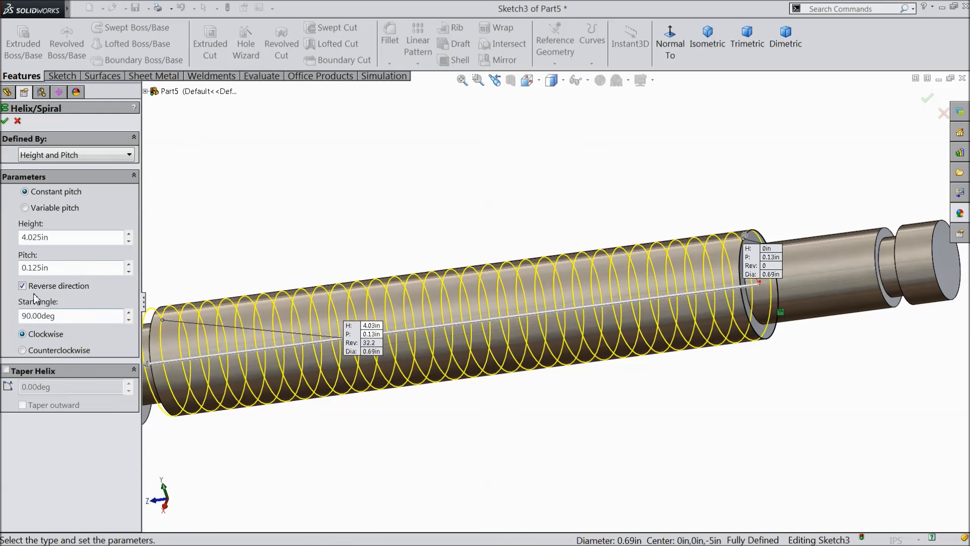
scroll(550, 285, up, 3)
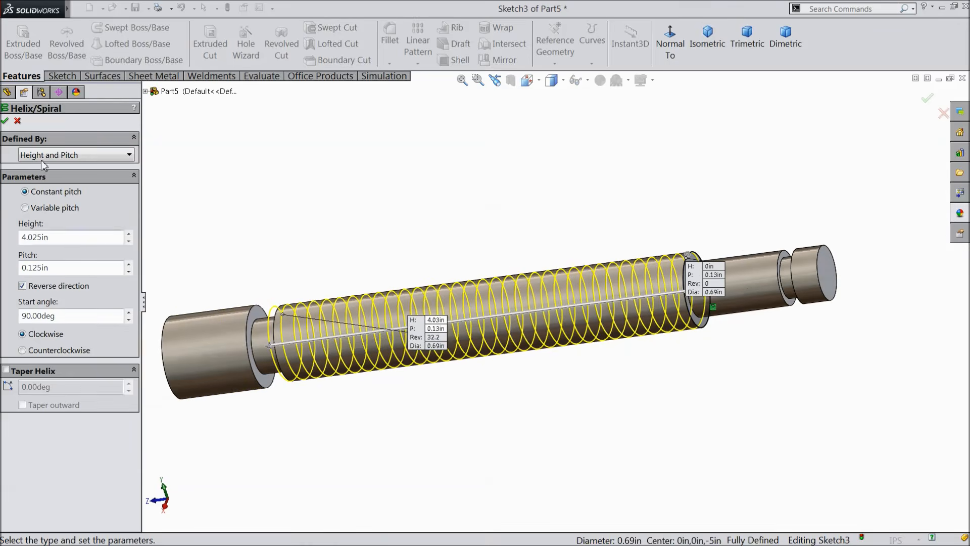
click(5, 123)
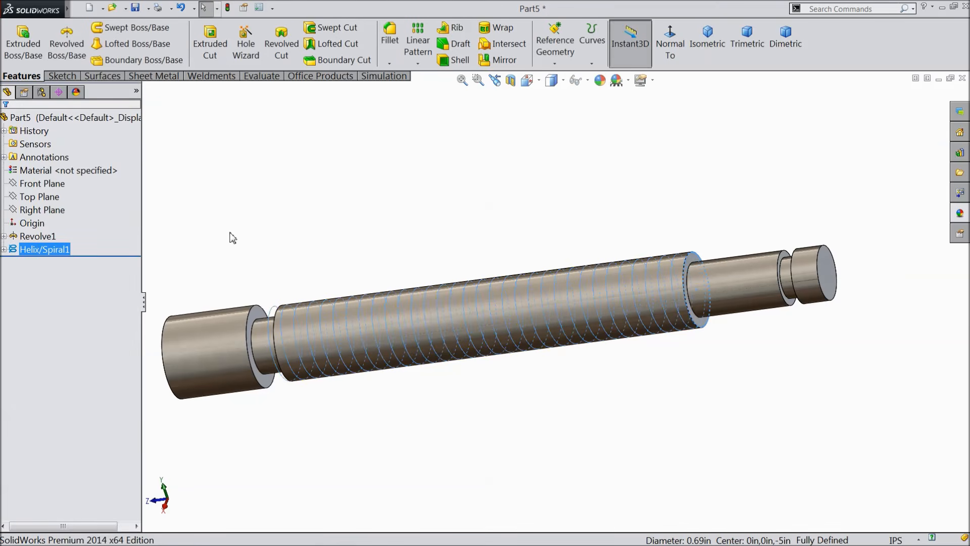
Step: Start a sketch on the Right Plane and view it face-on at the middle section's shoulder facing the thinner end
click(42, 210)
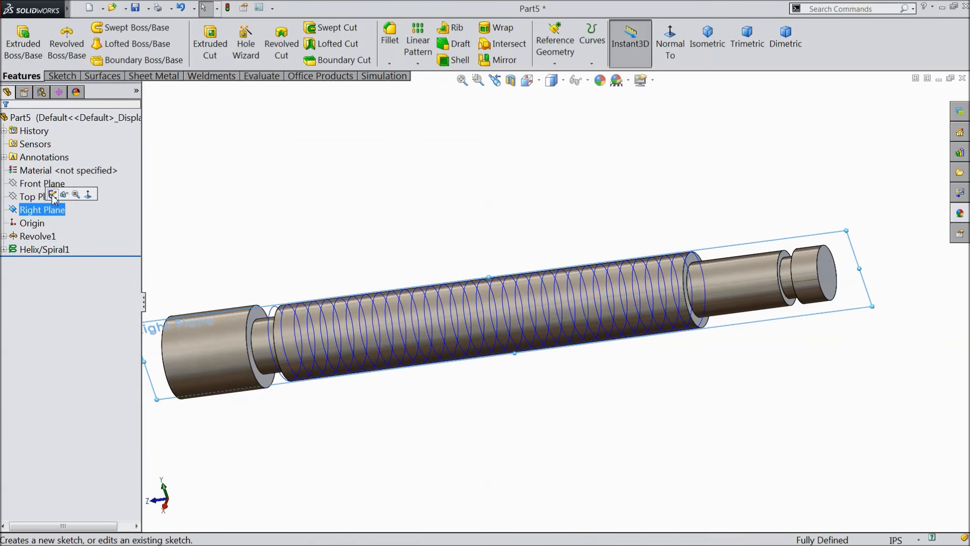
click(53, 195)
click(670, 45)
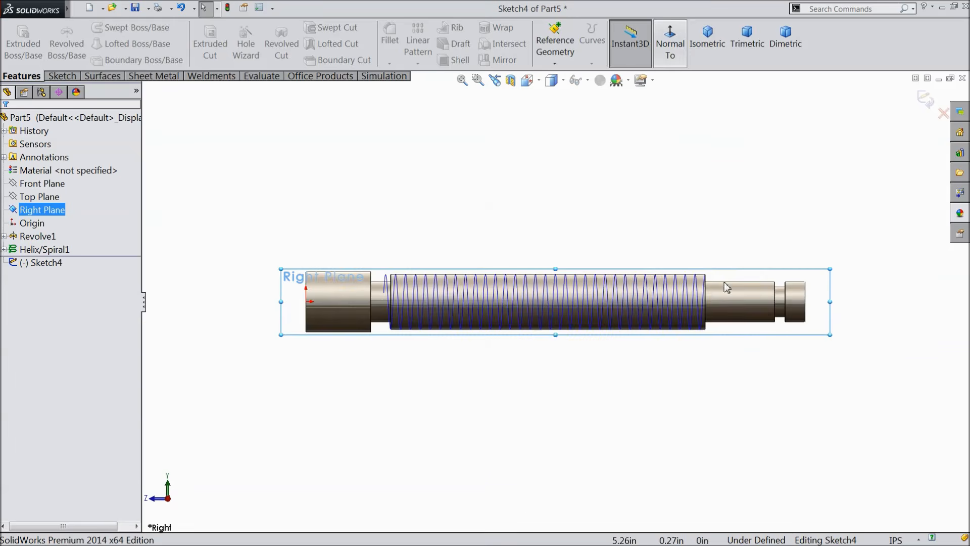
scroll(716, 291, down, 3)
scroll(624, 284, down, 4)
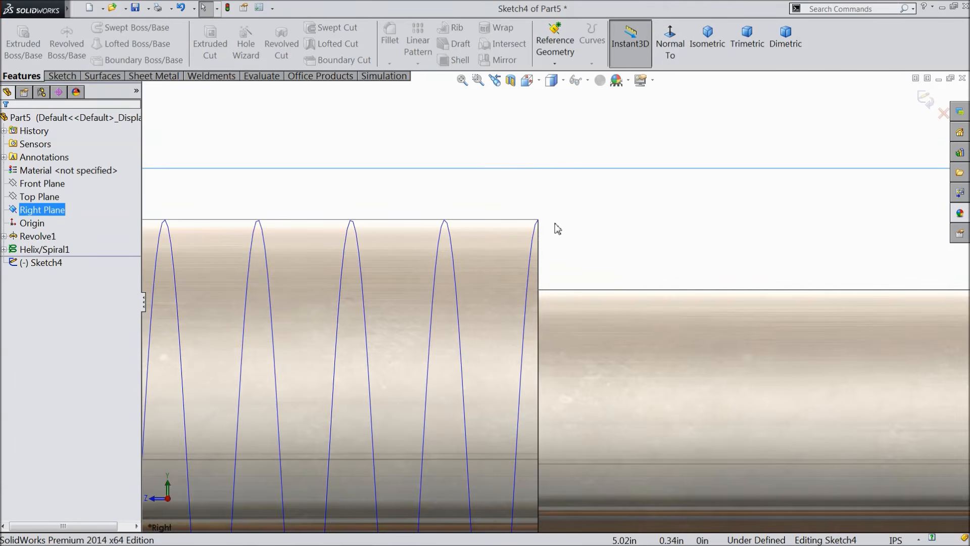
Step: Sketch a closed four-line trapezoid, narrower at its base, from the shoulder's upper corner outward, about 0.087 in wide along its upper line
click(61, 76)
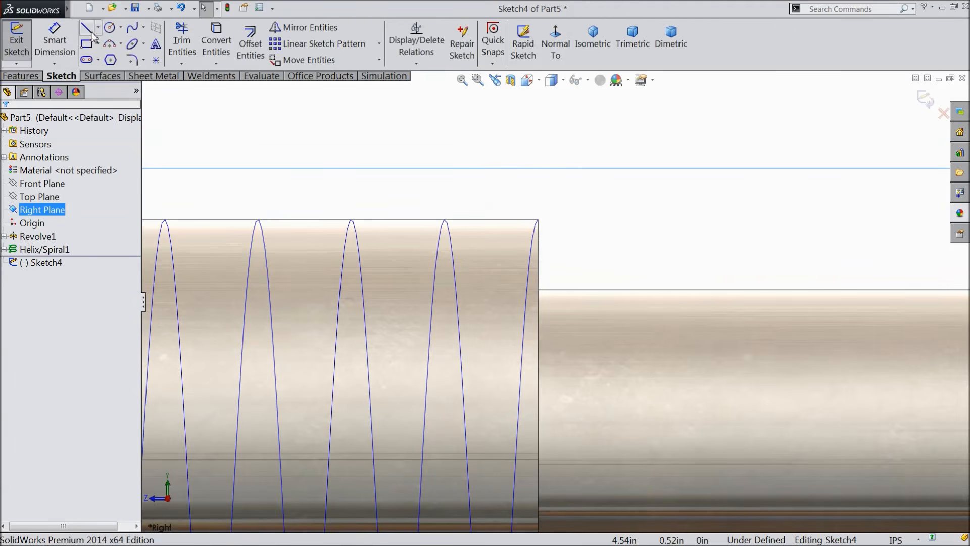
click(88, 33)
scroll(657, 275, down, 3)
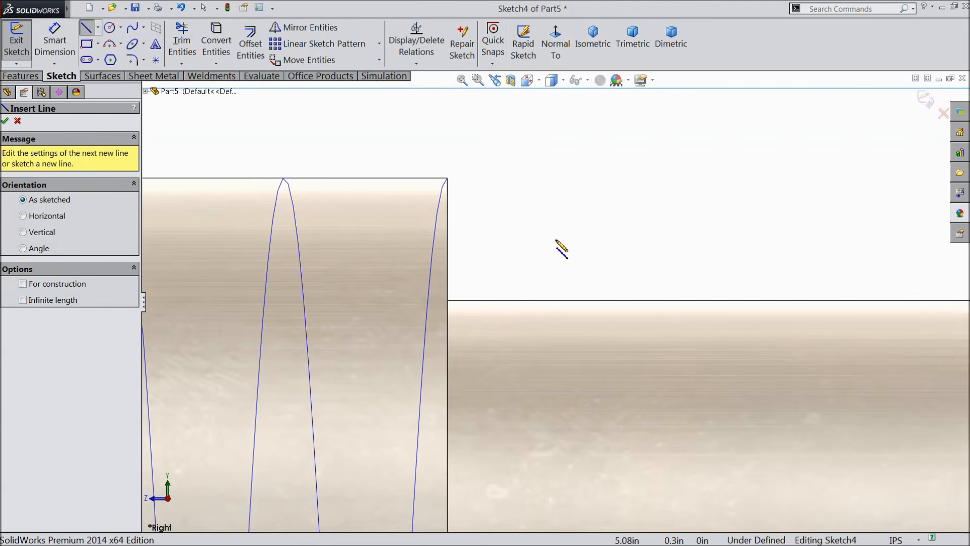
click(447, 179)
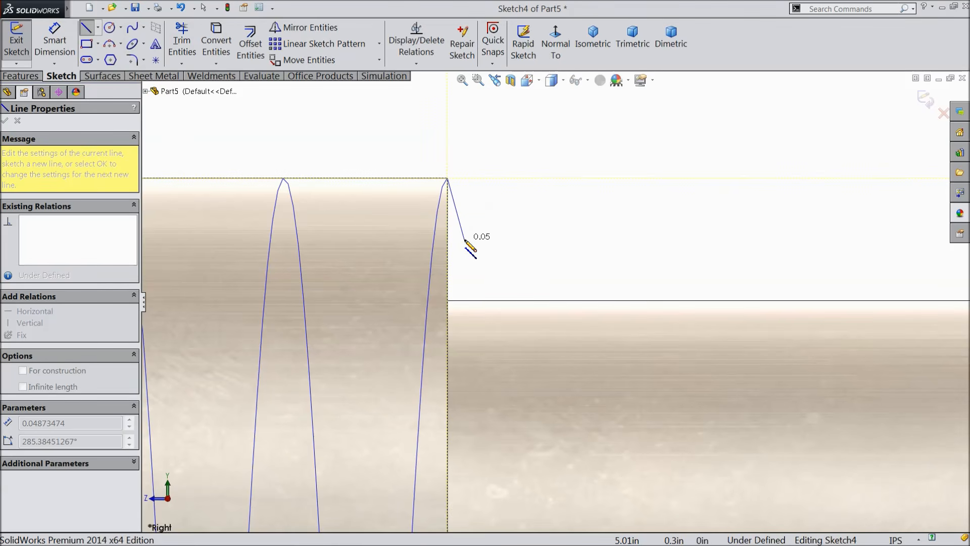
click(464, 239)
click(546, 239)
click(561, 172)
click(448, 178)
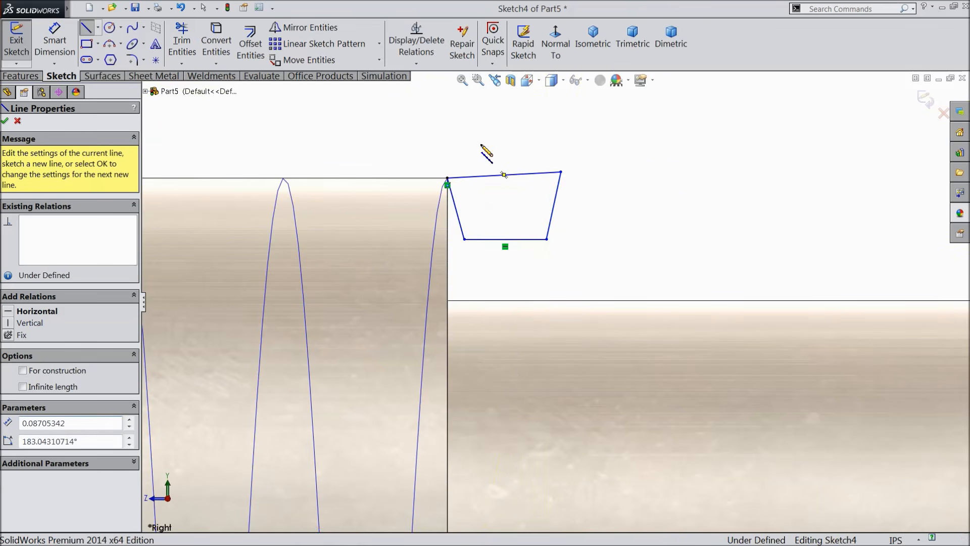
right_click(487, 153)
key(Escape)
scroll(495, 154, down, 2)
right_click(495, 151)
click(525, 155)
Step: Add a horizontal relation to the trapezoid's slightly tilted upper line
scroll(503, 196, down, 4)
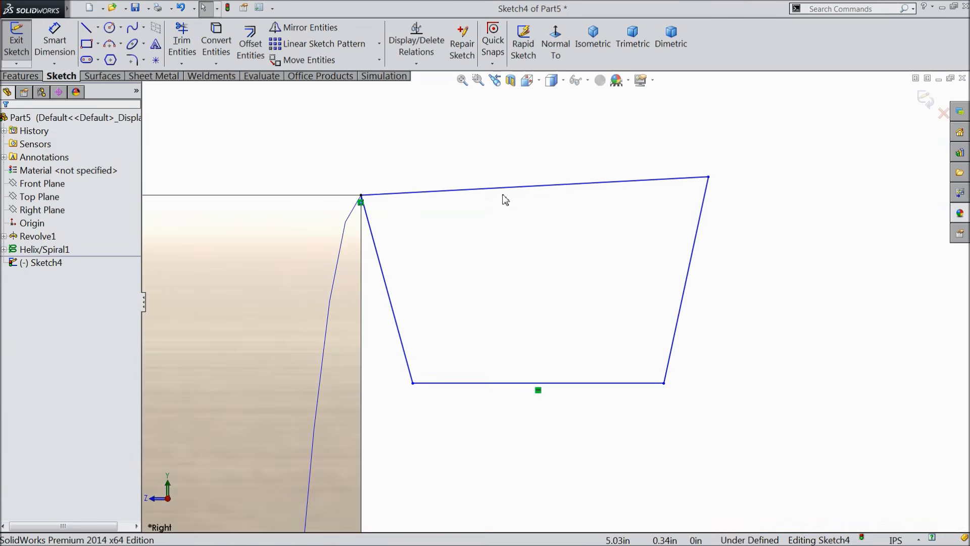
click(506, 190)
click(532, 147)
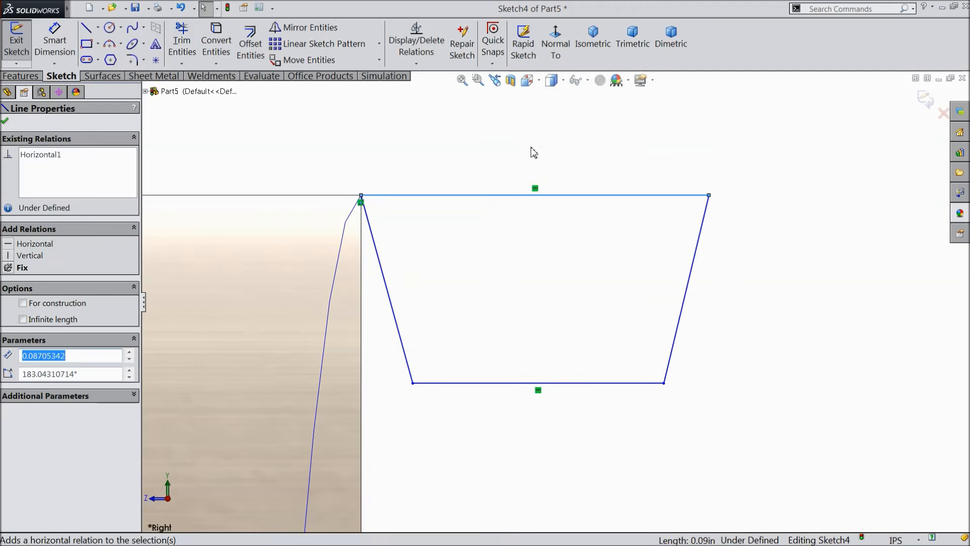
Step: Draw a centerline between the midpoints of the trapezoid's lower and upper lines and make it vertical
click(98, 27)
mouse_move(121, 28)
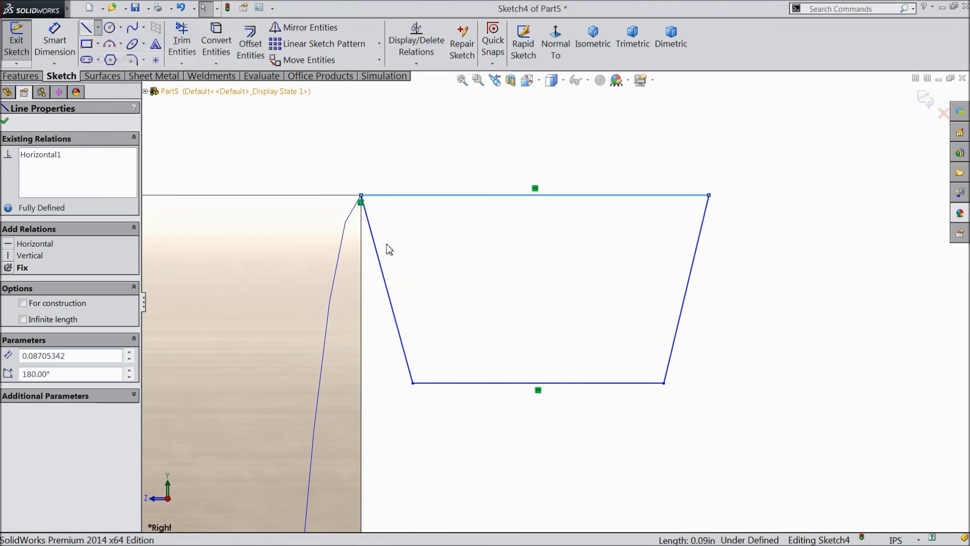
click(538, 383)
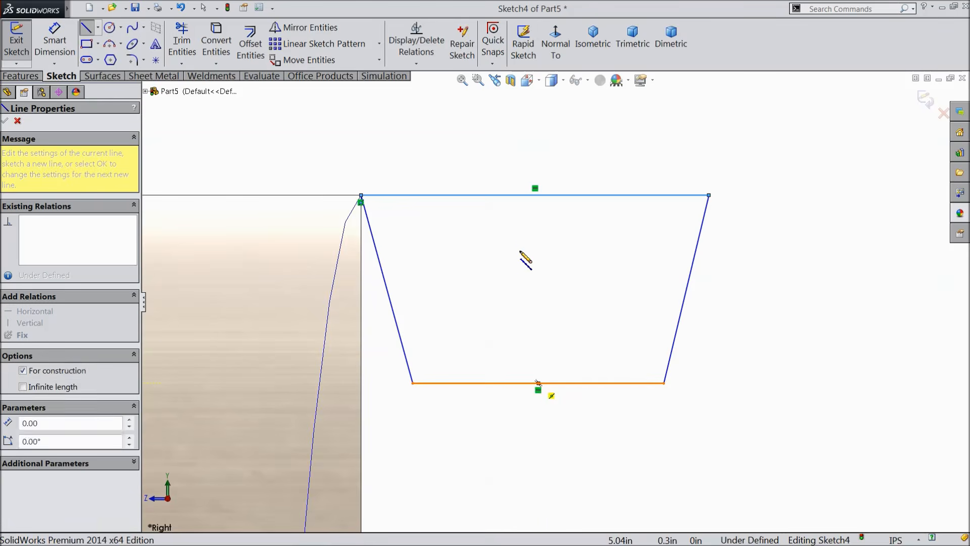
click(536, 195)
right_click(546, 195)
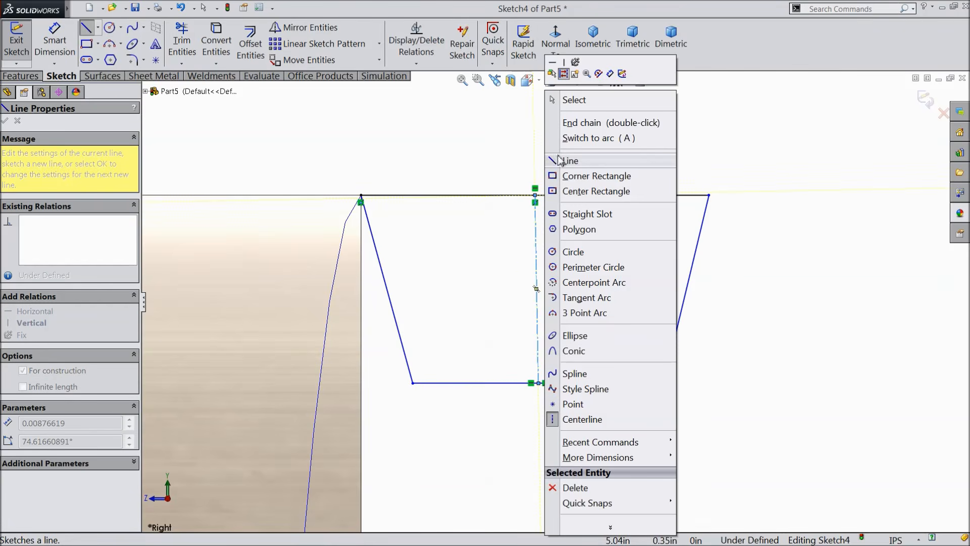
click(576, 101)
click(537, 273)
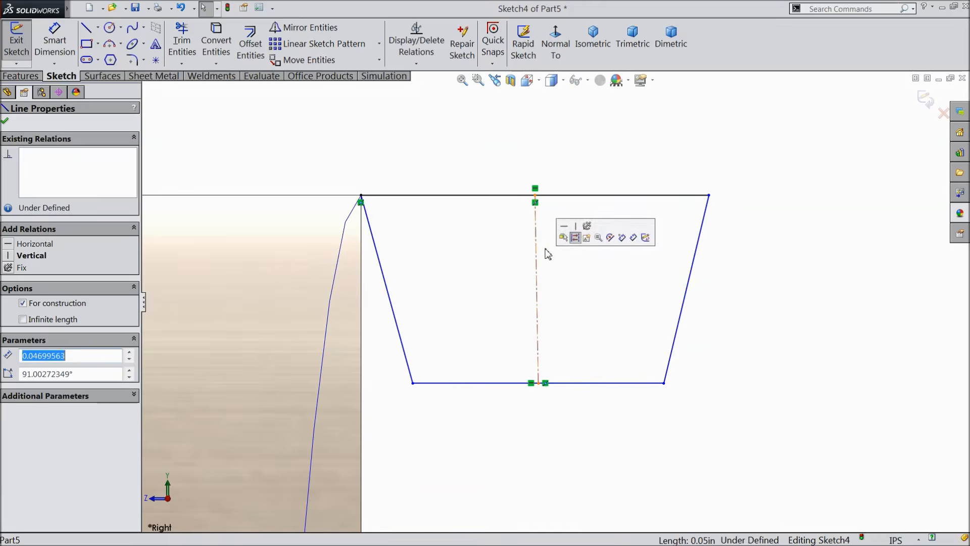
click(575, 226)
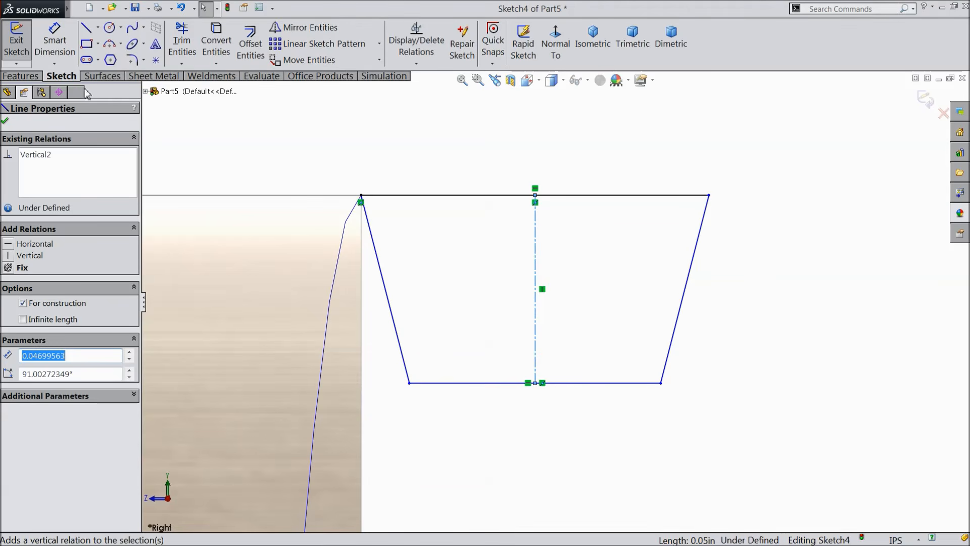
Step: Dimension the angle between the trapezoid's two slanted sides as 29°
click(54, 40)
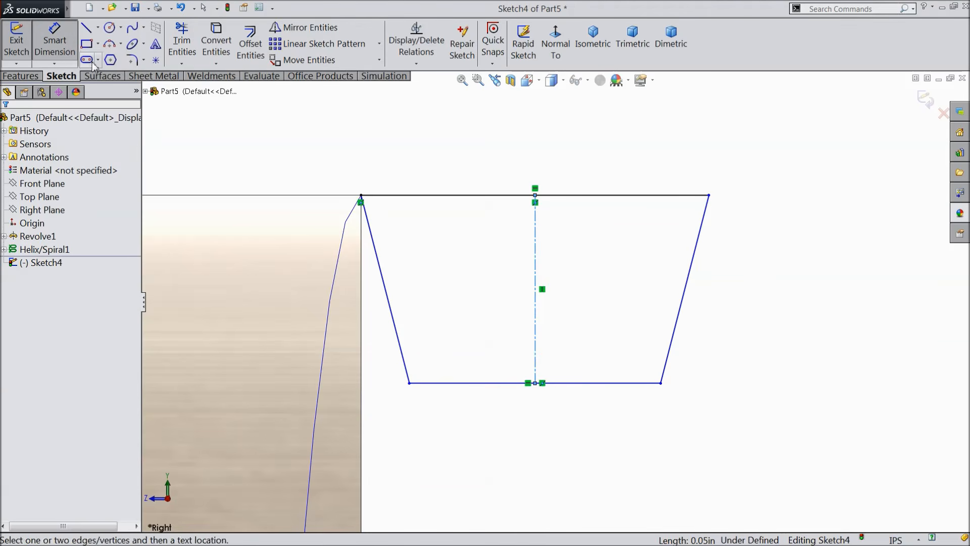
click(442, 268)
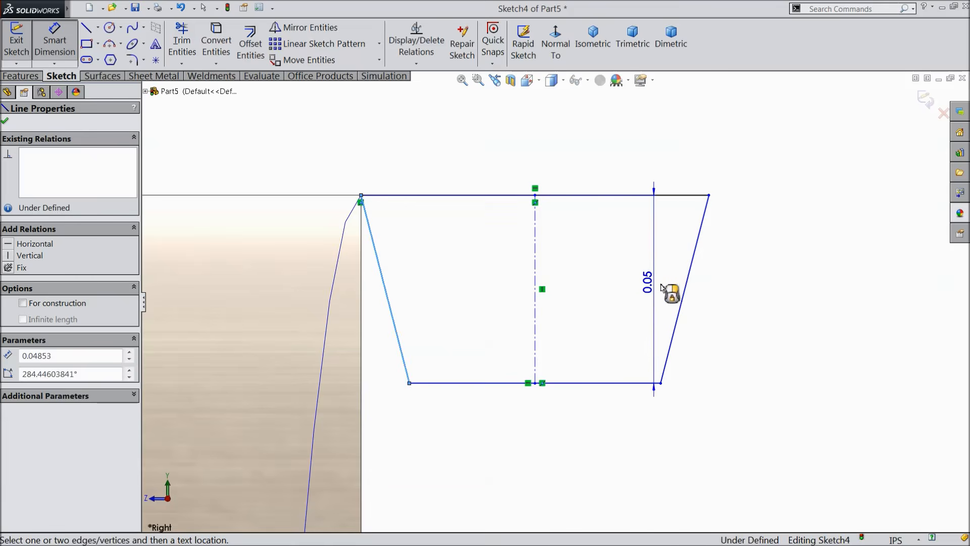
click(683, 307)
click(517, 149)
text(29)
click(458, 125)
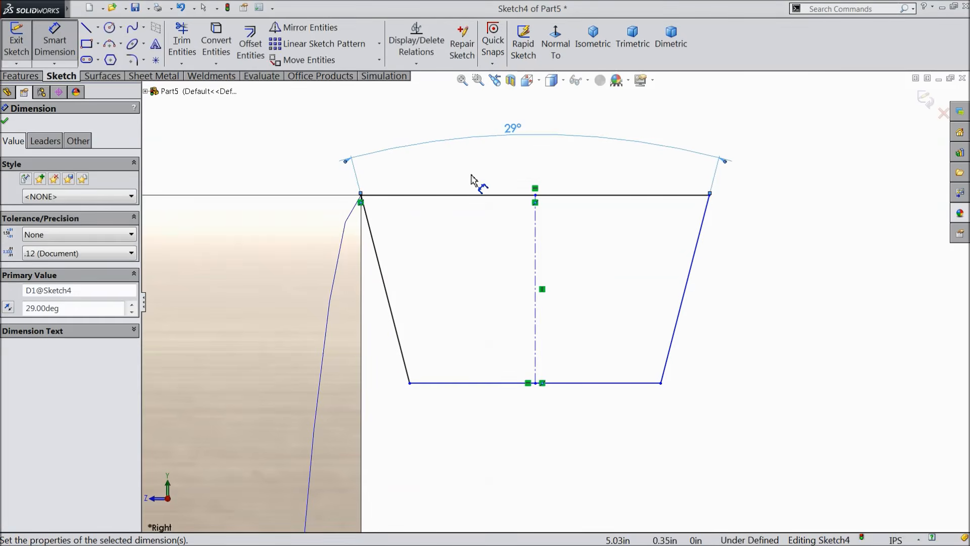
click(5, 122)
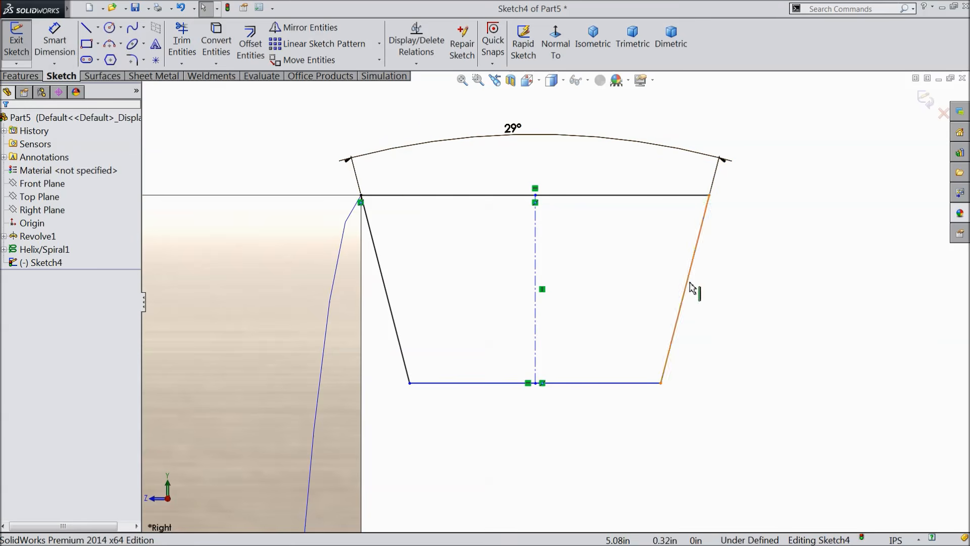
Step: Make the trapezoid's two slanted sides symmetric about the vertical centerline
click(636, 284)
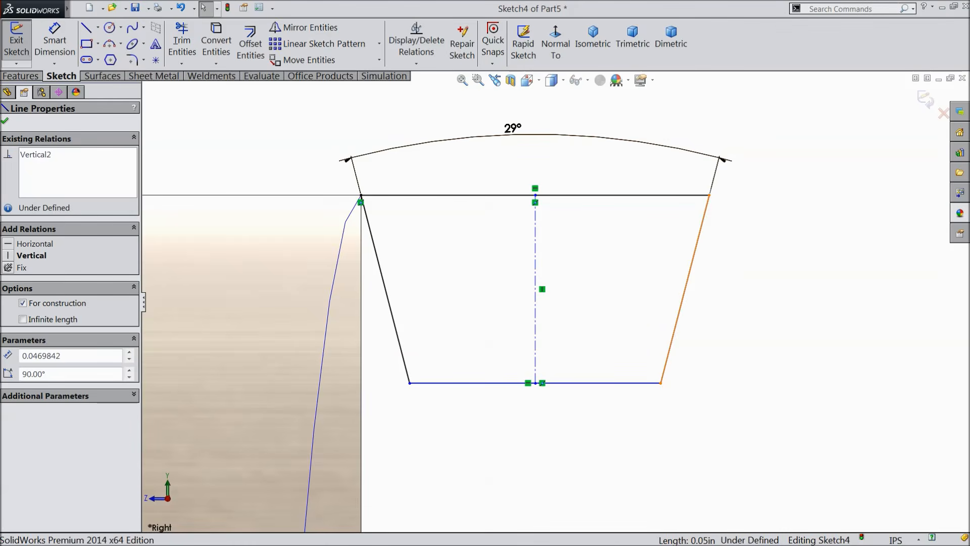
ctrl+click(392, 310)
ctrl+click(394, 310)
click(481, 266)
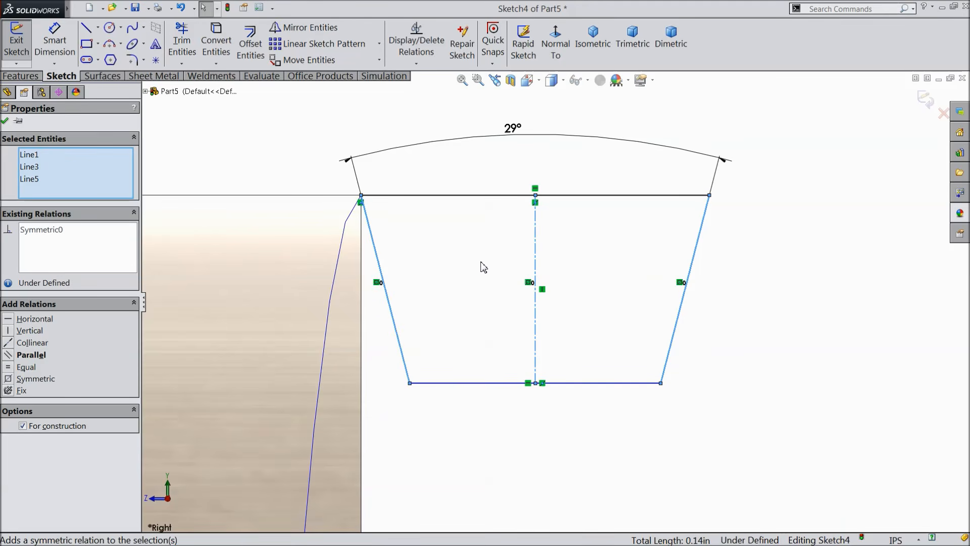
Step: Dimension the trapezoid's upper line as 0.079 in
click(54, 43)
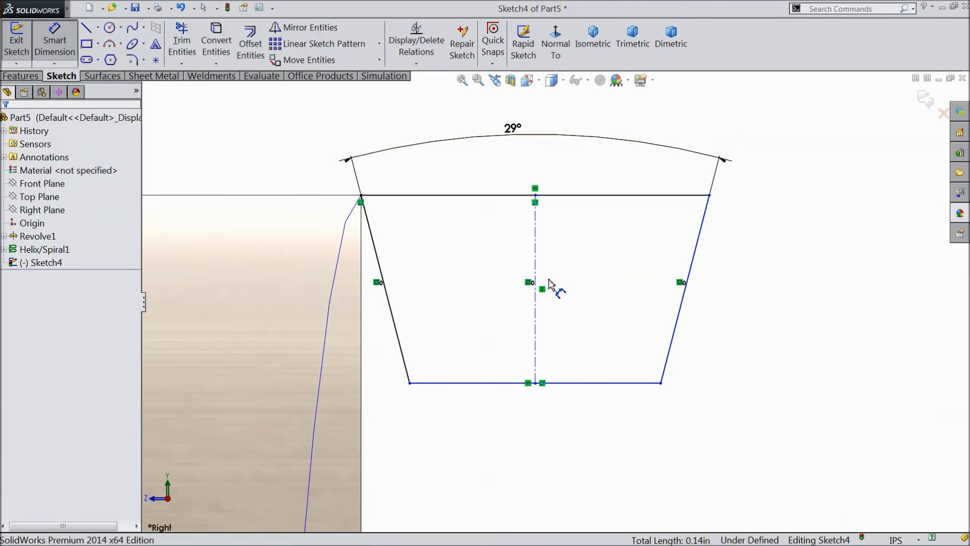
click(565, 196)
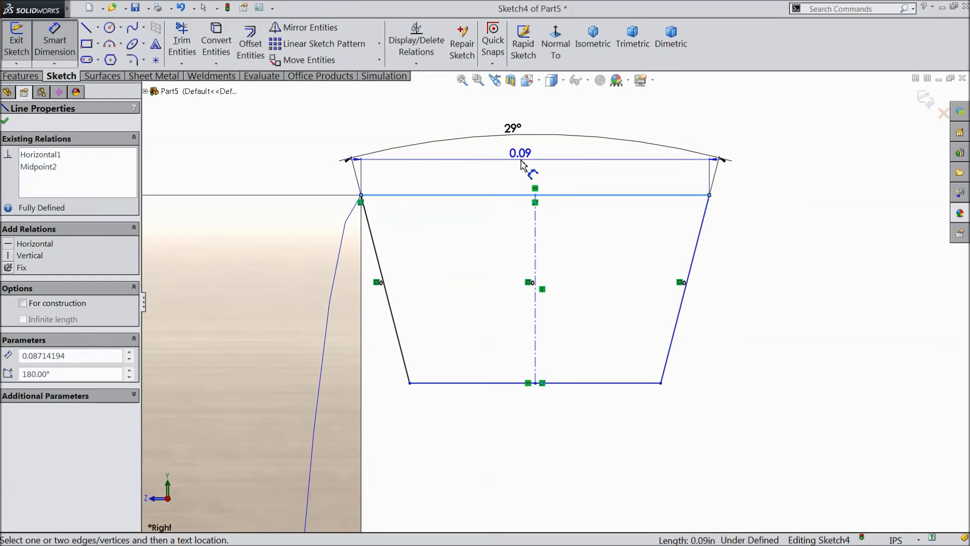
click(521, 164)
text(0.079)
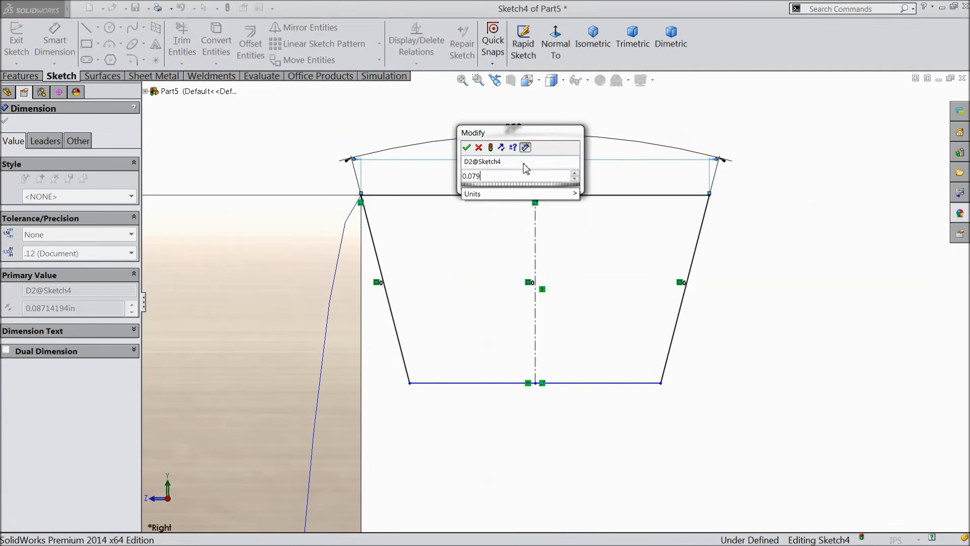
click(467, 149)
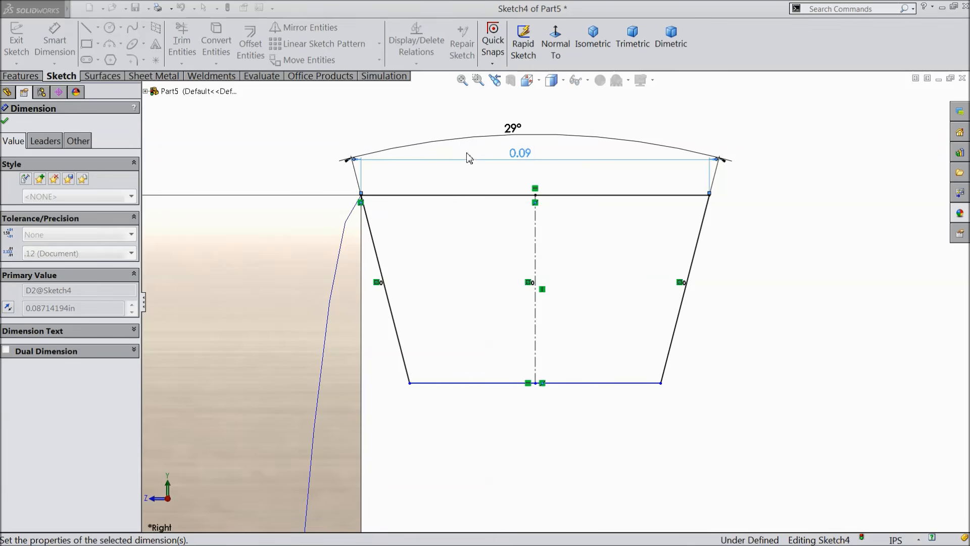
Step: Dimension the height between the trapezoid's upper and lower lines as 0.0625 in
click(594, 203)
click(581, 384)
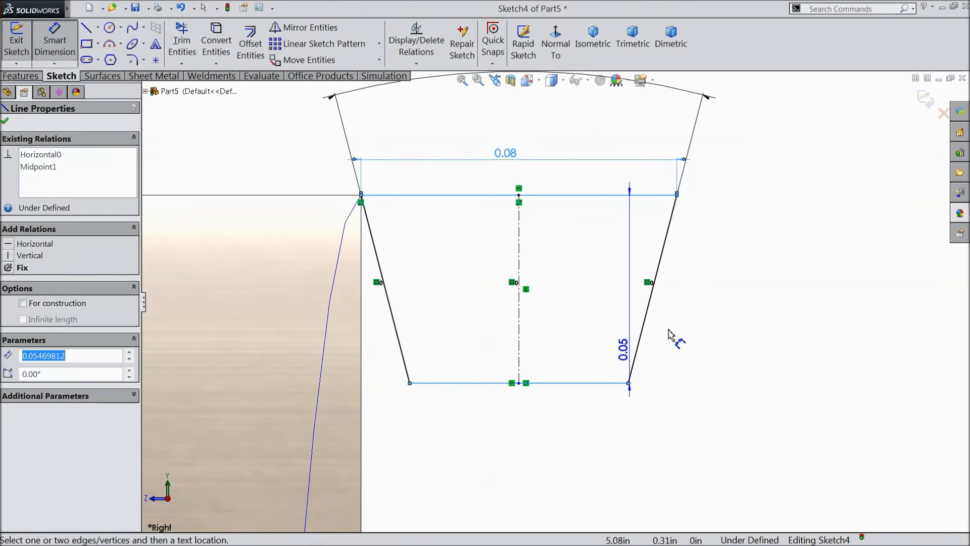
click(743, 298)
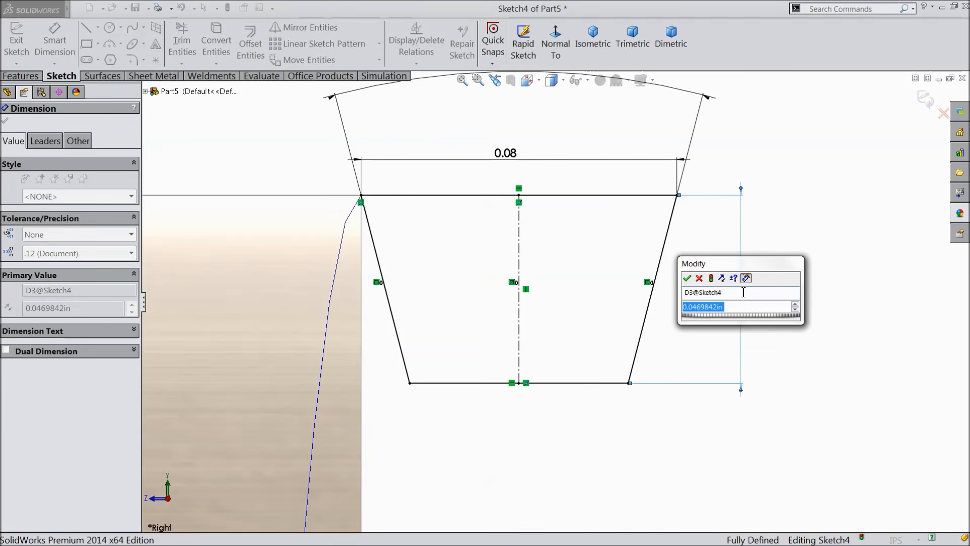
text(0.0625)
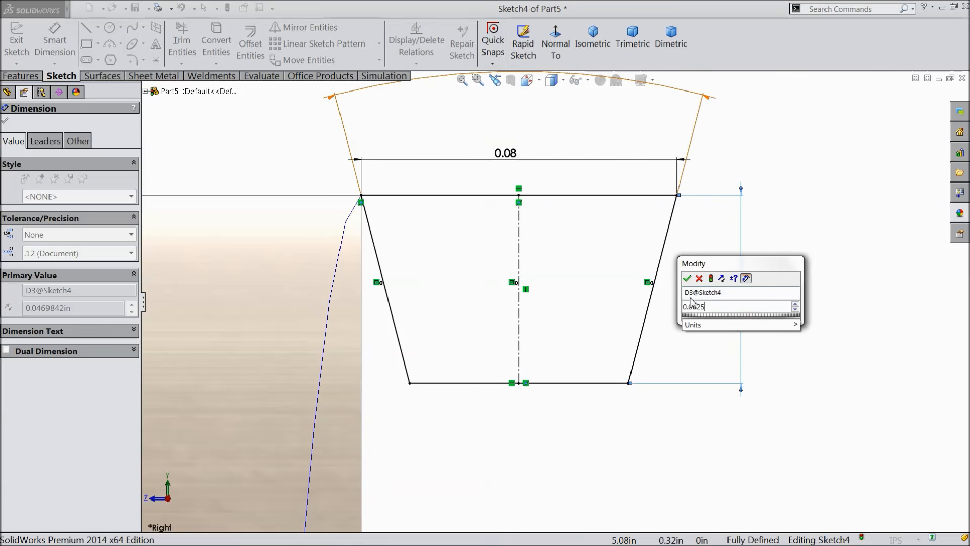
click(687, 278)
scroll(584, 302, up, 5)
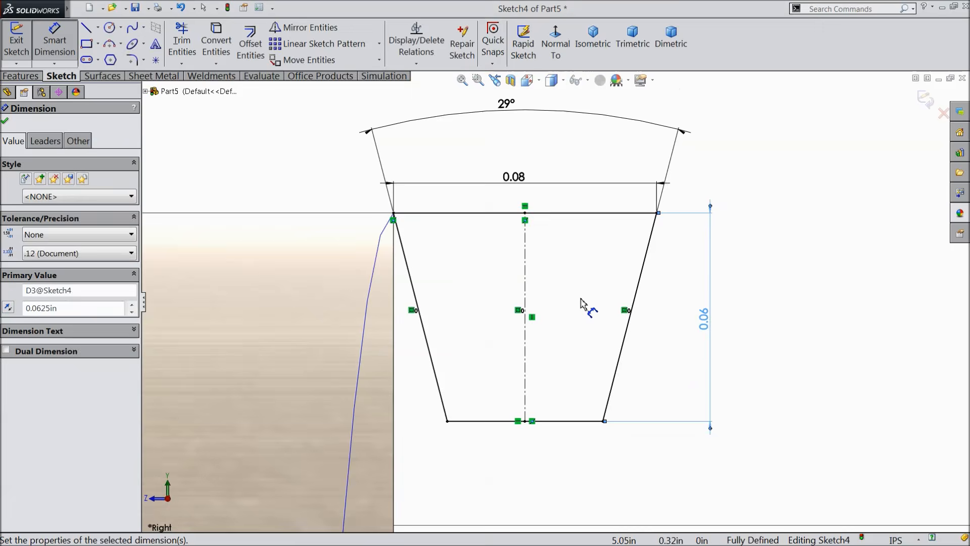
scroll(528, 328, up, 3)
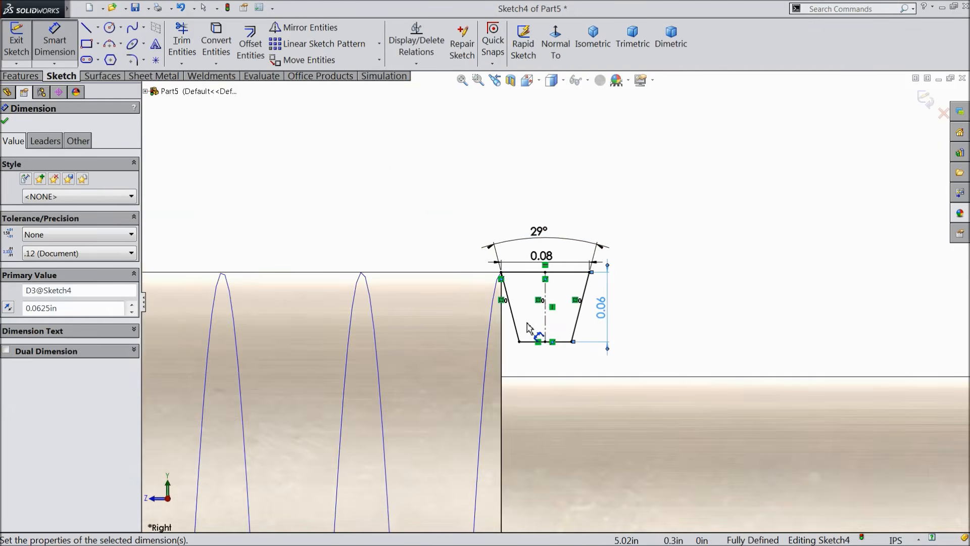
Step: Close the trapezoid sketch and make a swept cut with it as the profile, following the helix as the path
click(925, 99)
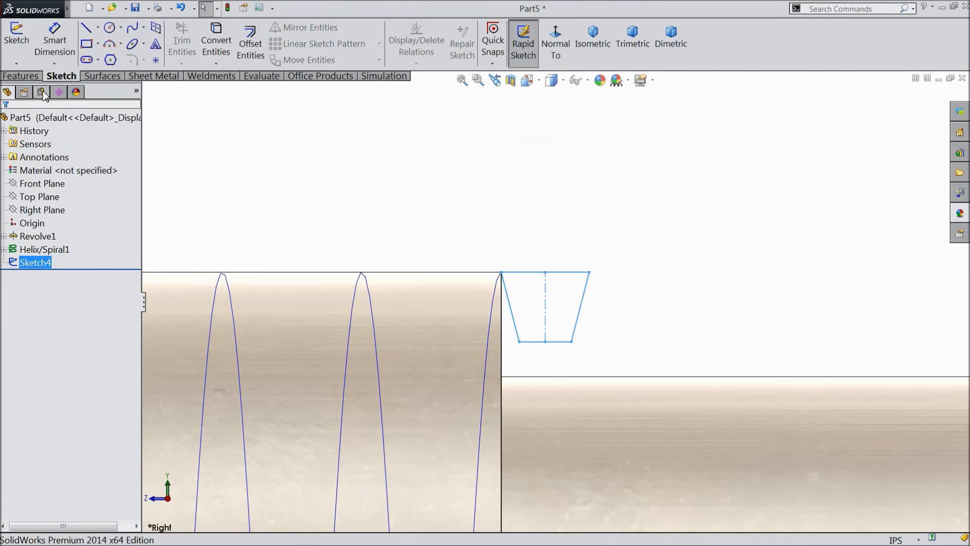
click(26, 76)
click(337, 30)
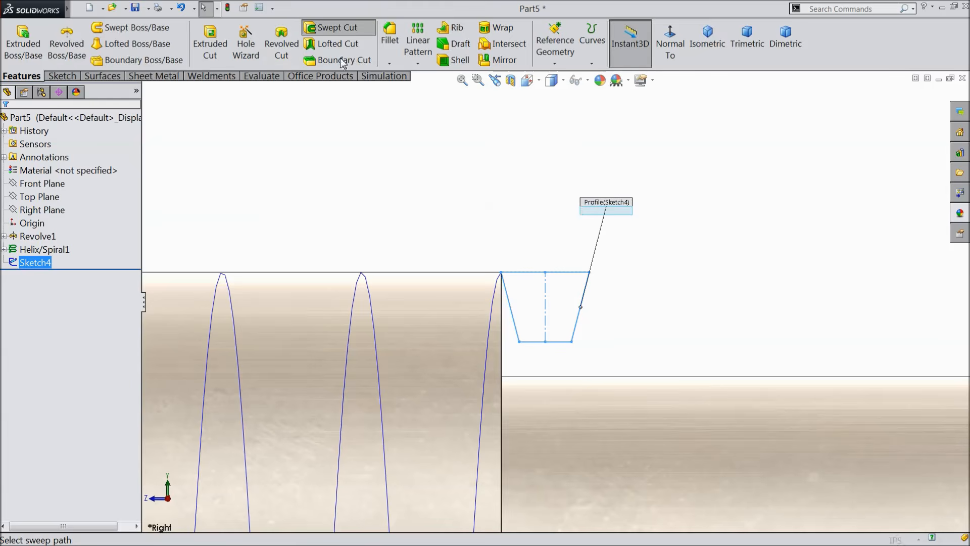
click(61, 178)
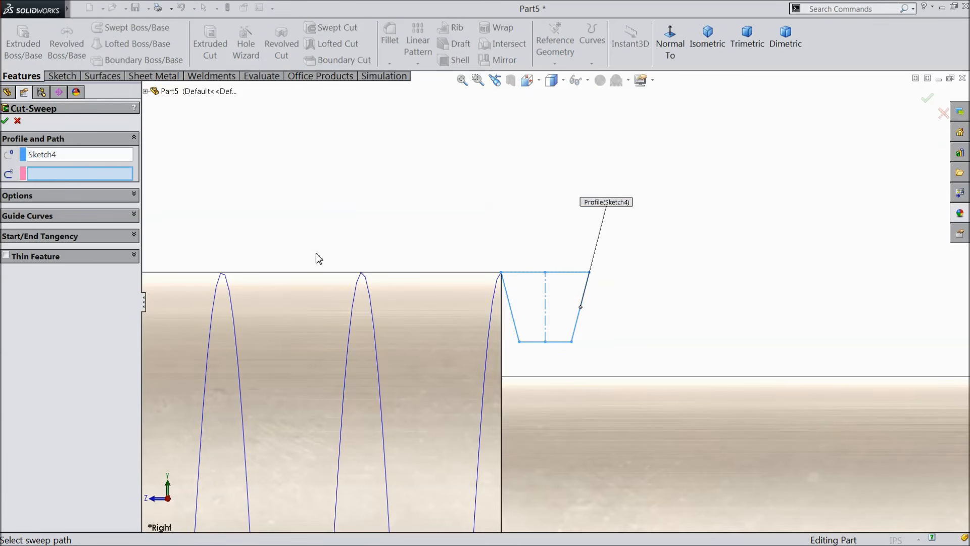
click(356, 317)
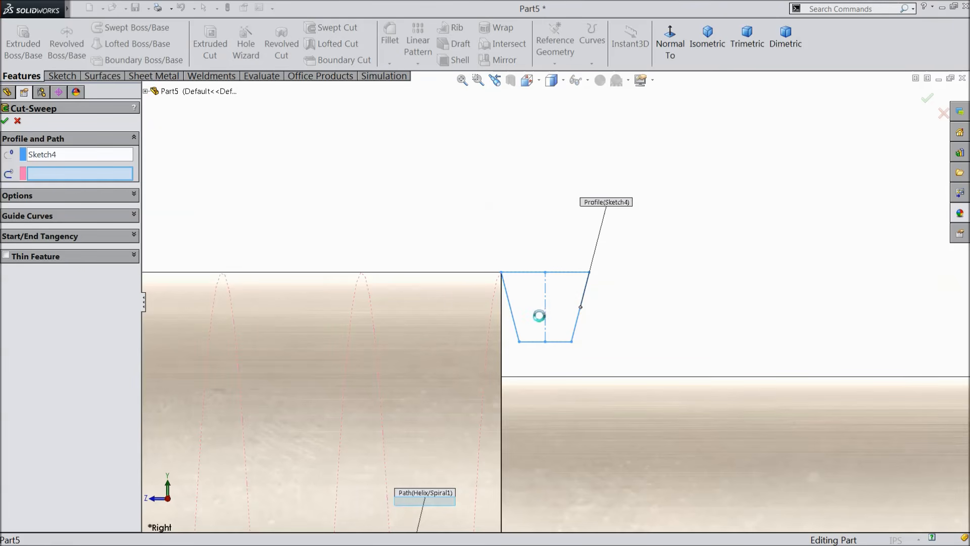
scroll(454, 318, up, 5)
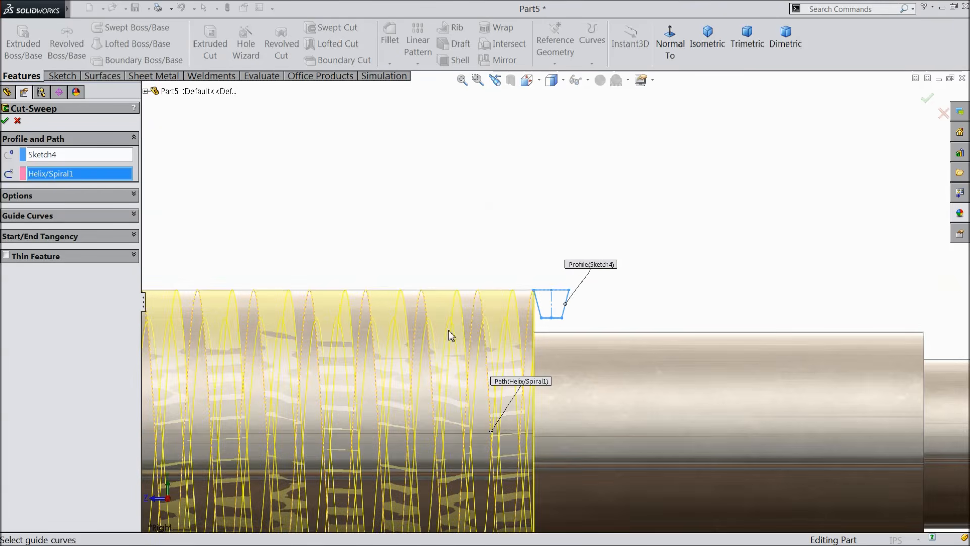
scroll(445, 336, up, 4)
scroll(493, 342, down, 6)
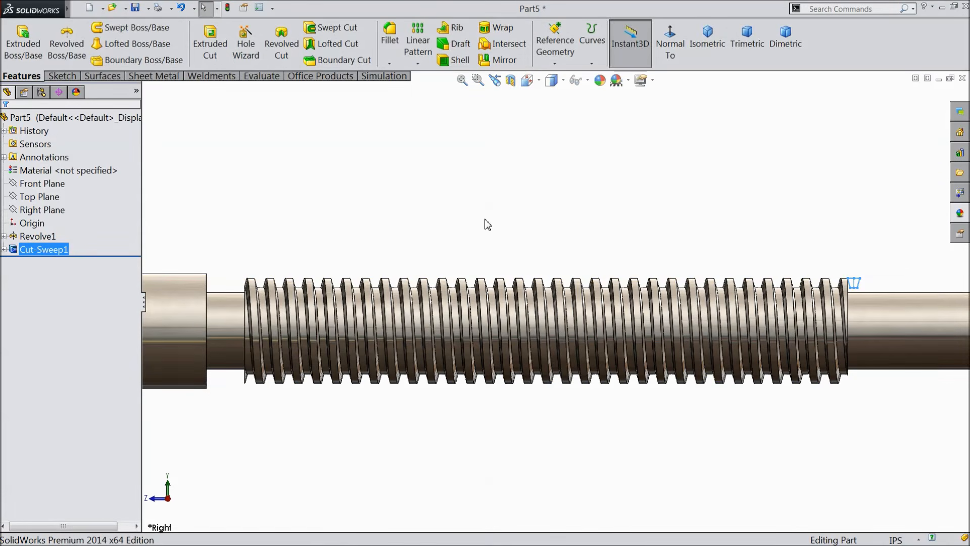
scroll(487, 223, up, 3)
click(485, 221)
middle_drag(485, 220, 473, 275)
scroll(473, 275, down, 2)
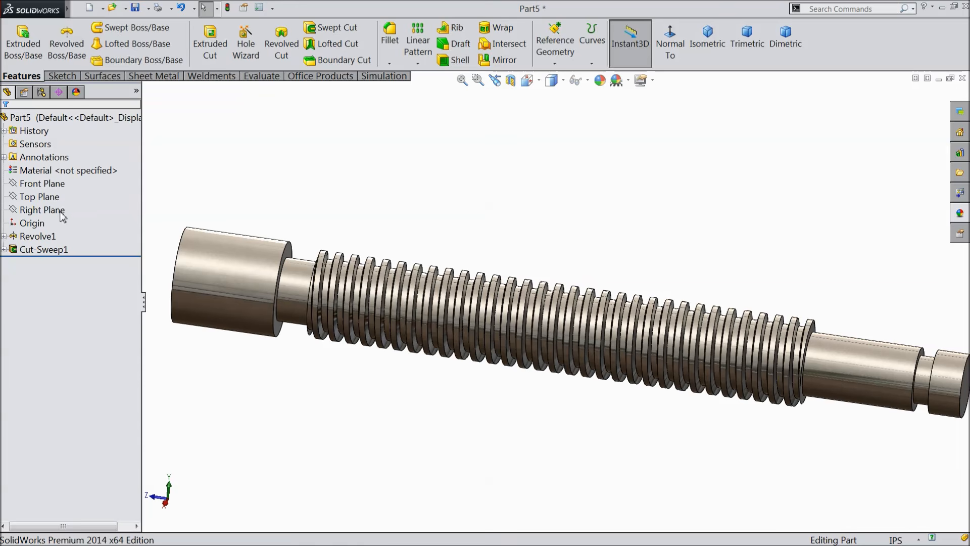
Step: Start a sketch on the Top Plane and draw a vertical centerline about 0.46 in long from the origin along the shaft head
click(43, 197)
click(50, 188)
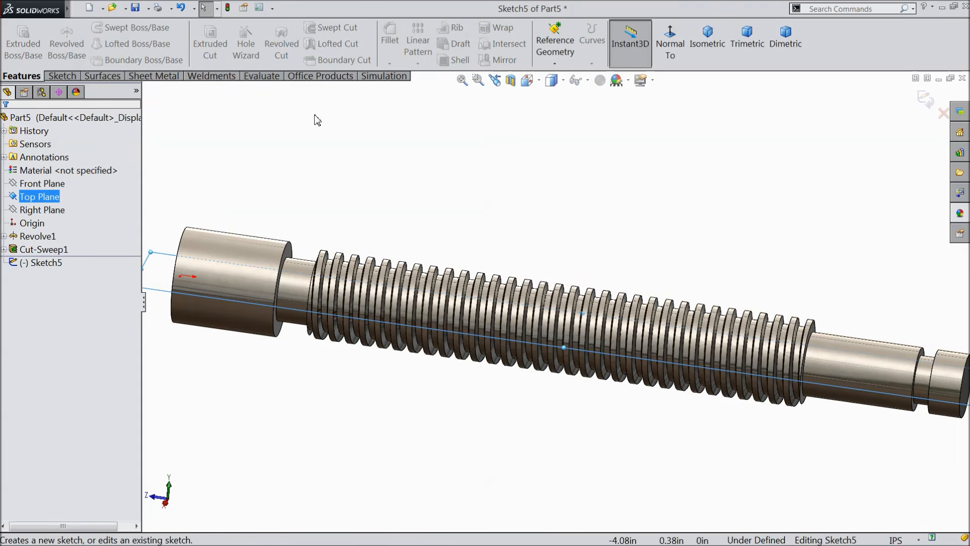
click(670, 45)
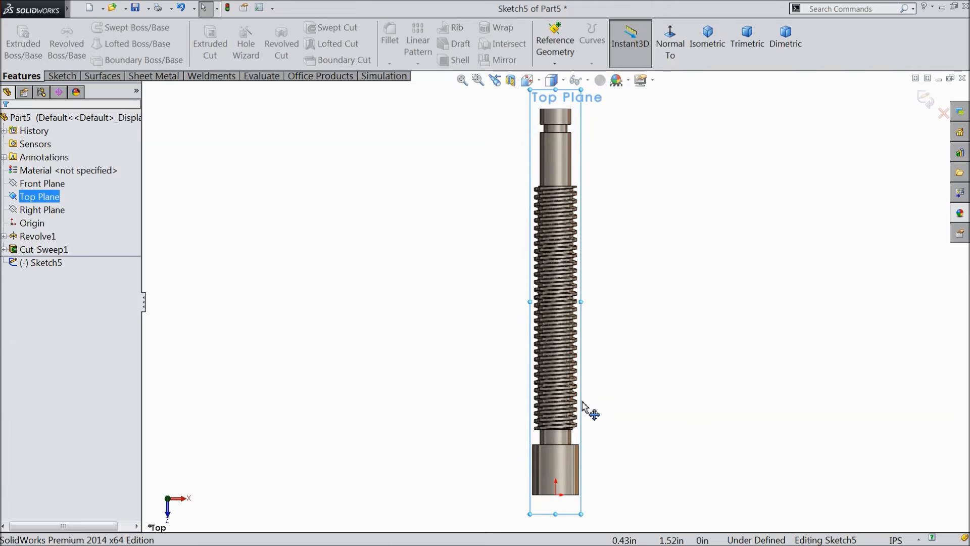
scroll(566, 435, down, 4)
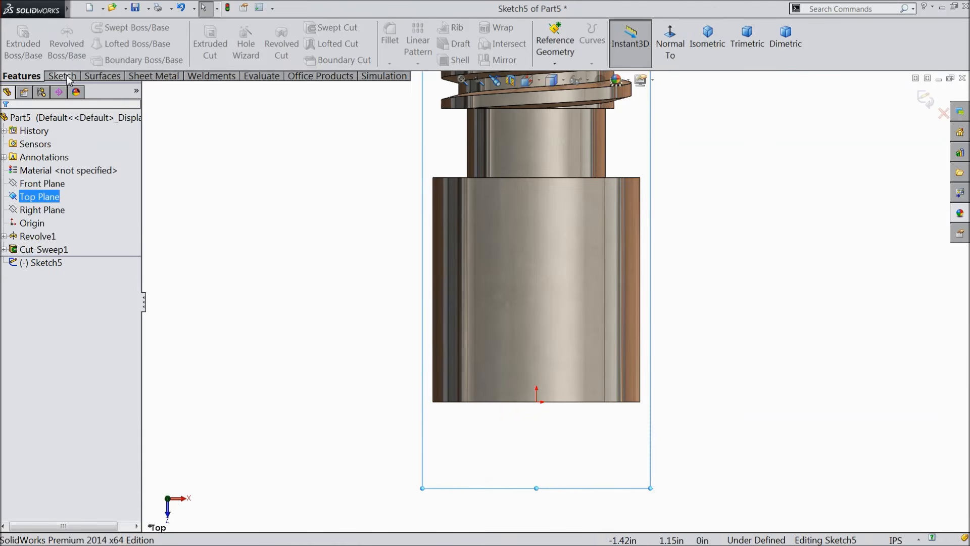
click(62, 76)
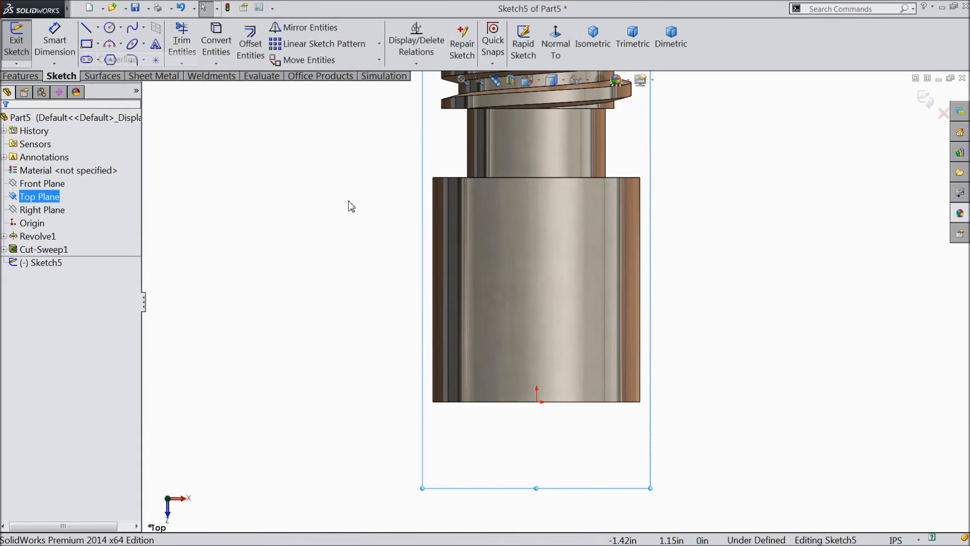
click(537, 402)
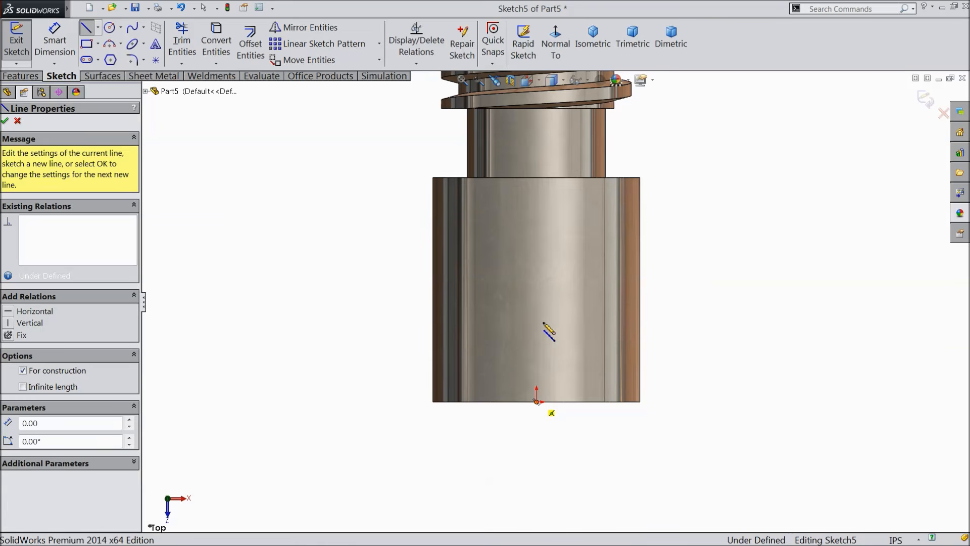
click(537, 276)
Step: Sketch a circle about 0.33 in in diameter centered on the free end of the centerline
right_click(554, 257)
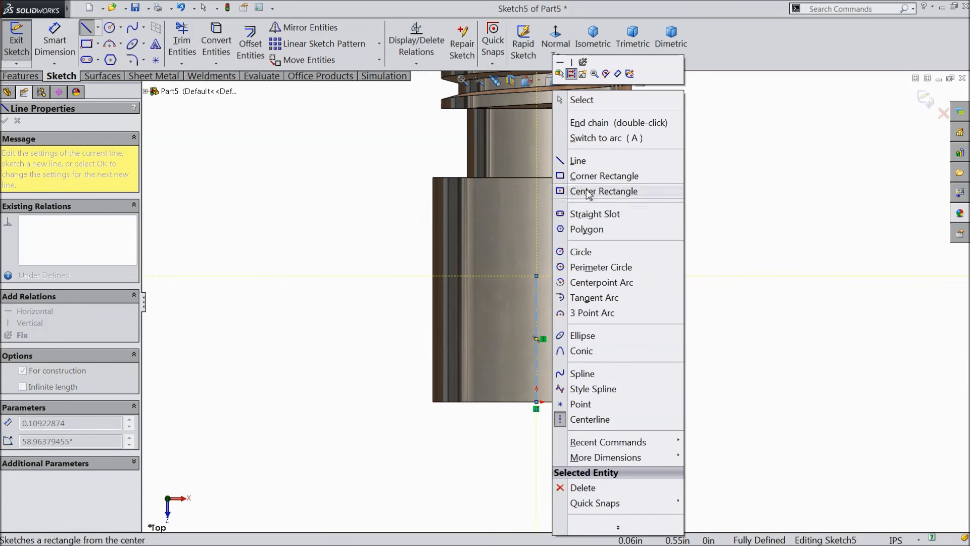
click(581, 252)
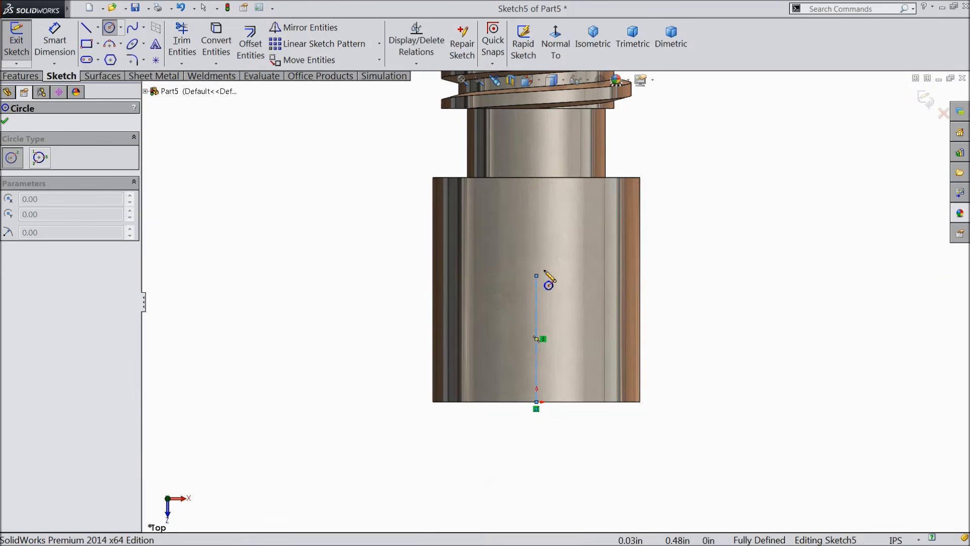
click(537, 276)
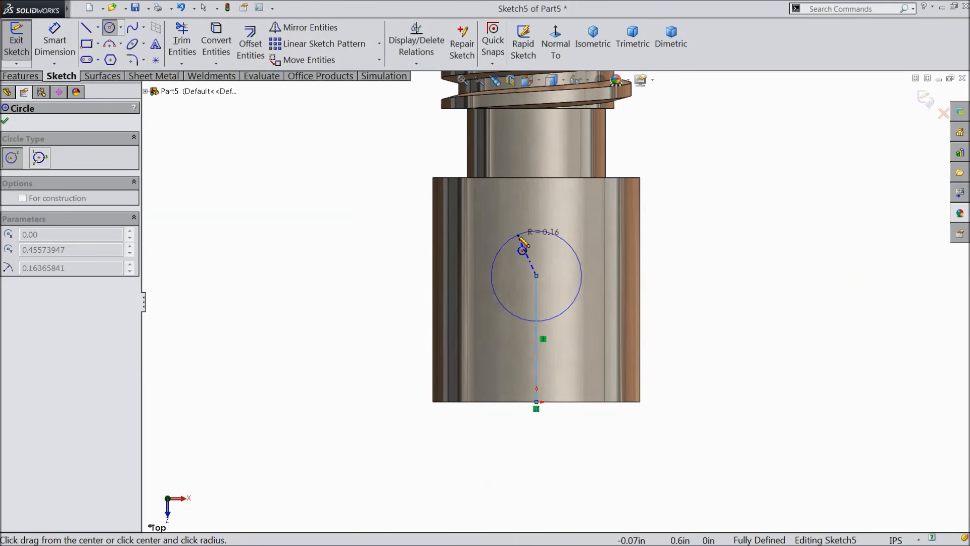
click(558, 235)
Step: Dimension the circle's diameter as 0.3438 in
click(54, 40)
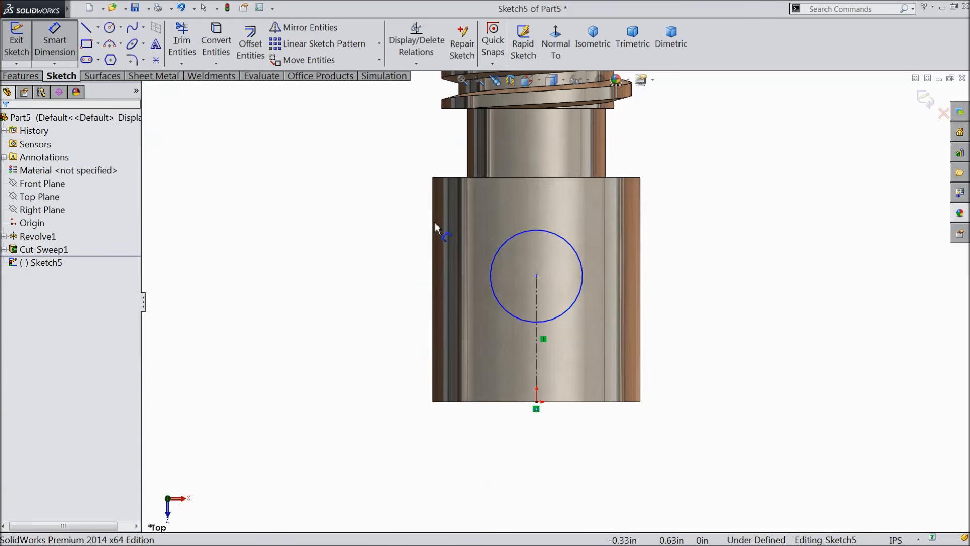
click(583, 282)
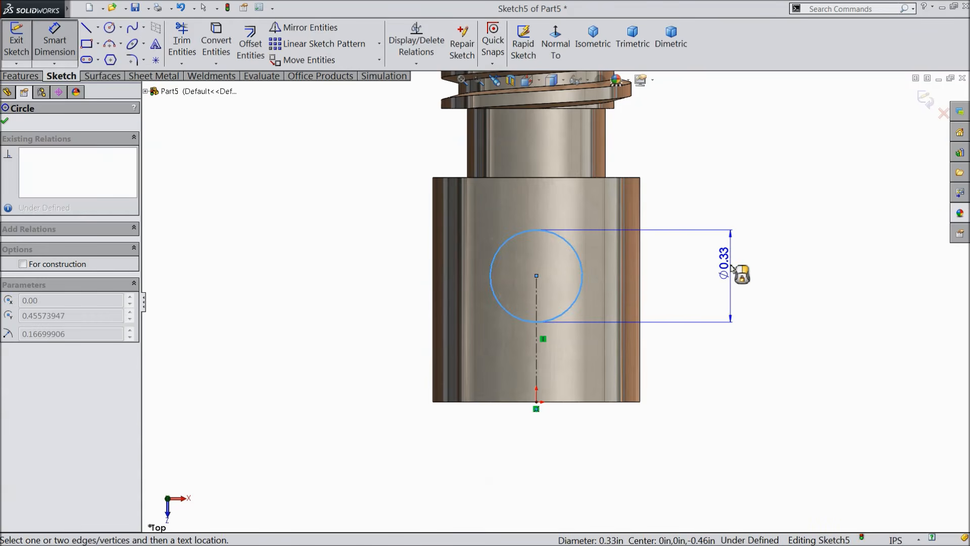
click(733, 268)
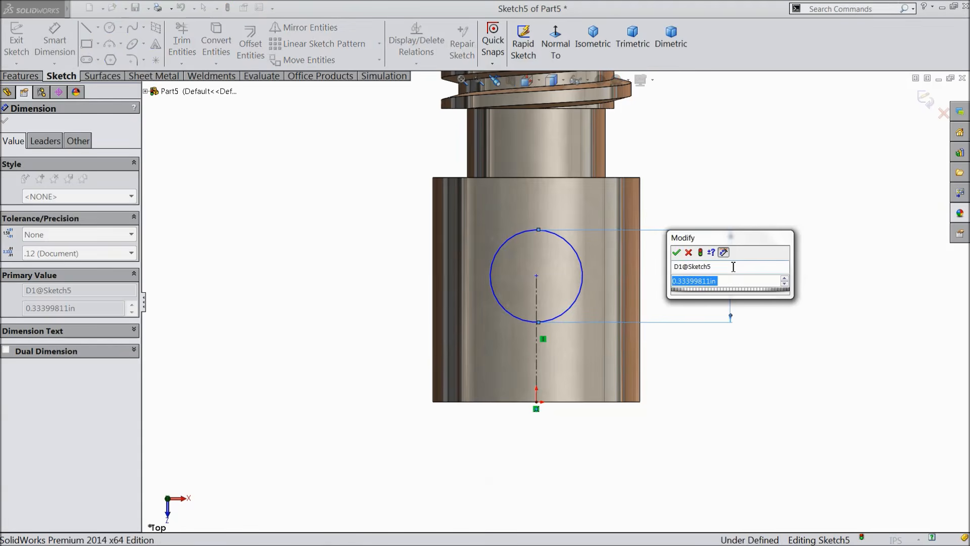
text(0.3438)
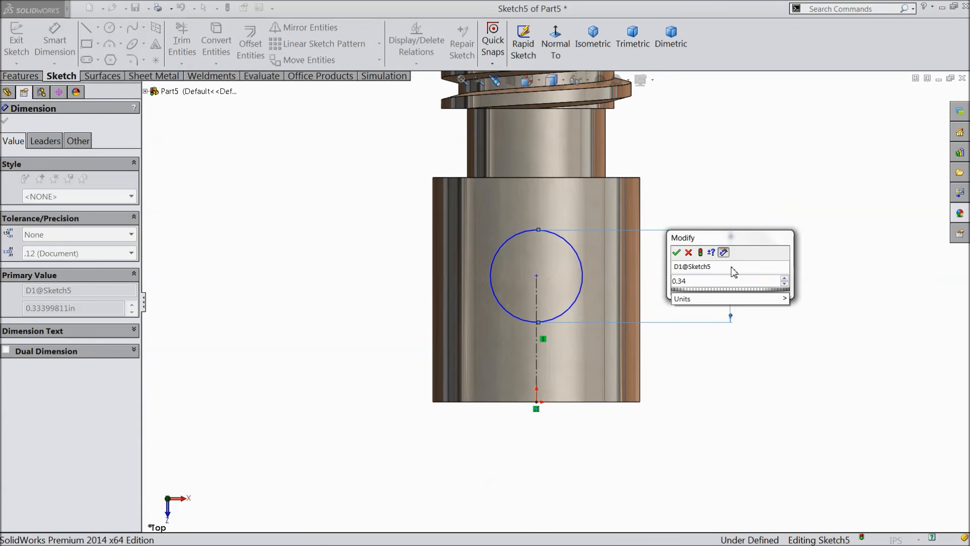
click(677, 254)
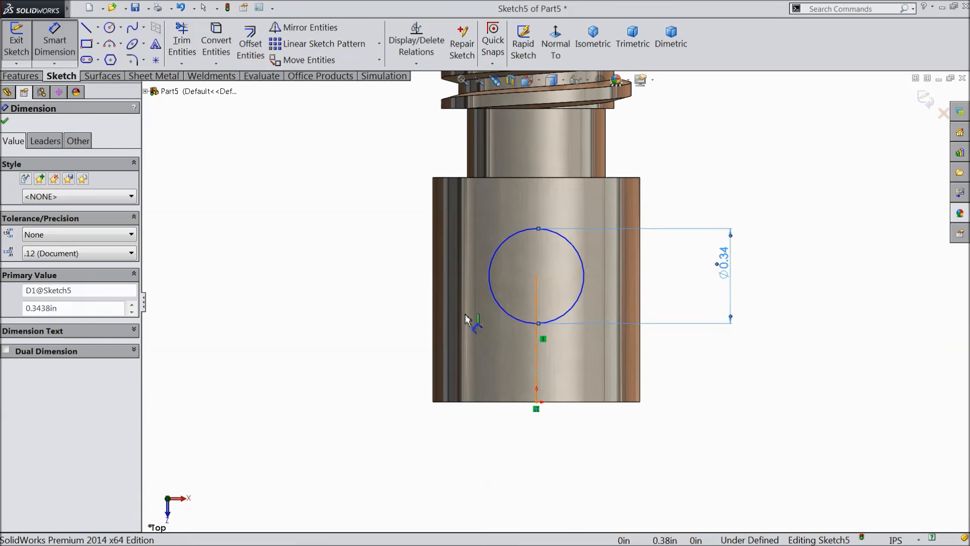
Step: Dimension the centerline's length from the origin to the circle's center as 0.406 in
click(536, 354)
click(349, 335)
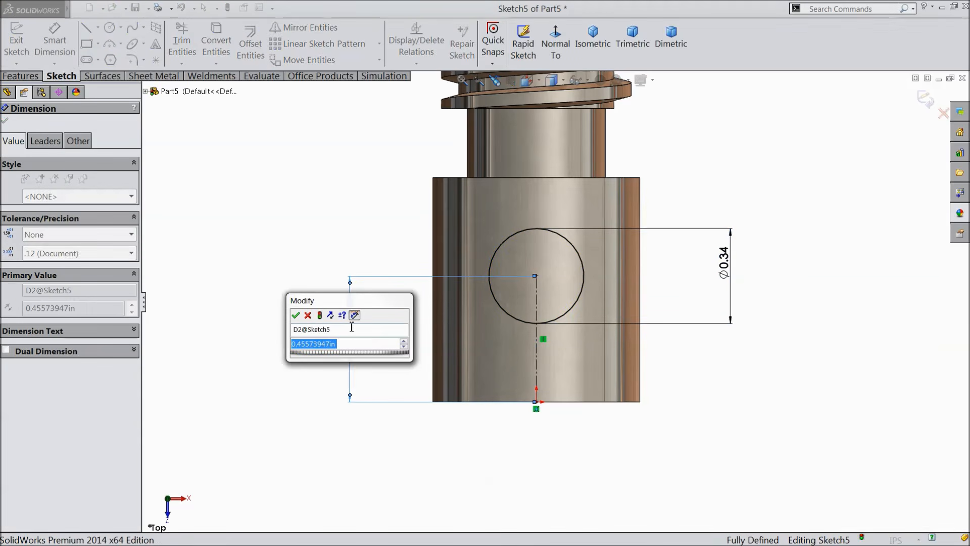
text(0.)
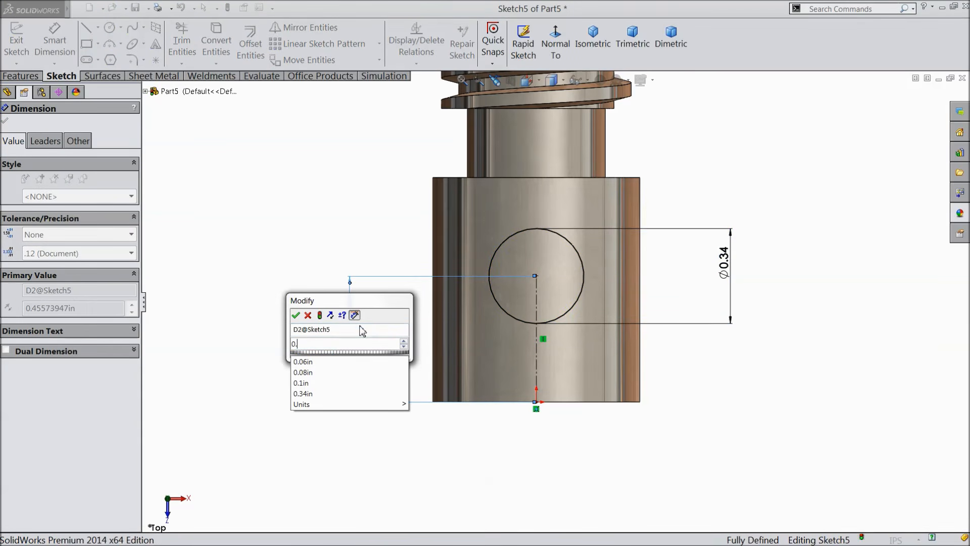
text(406)
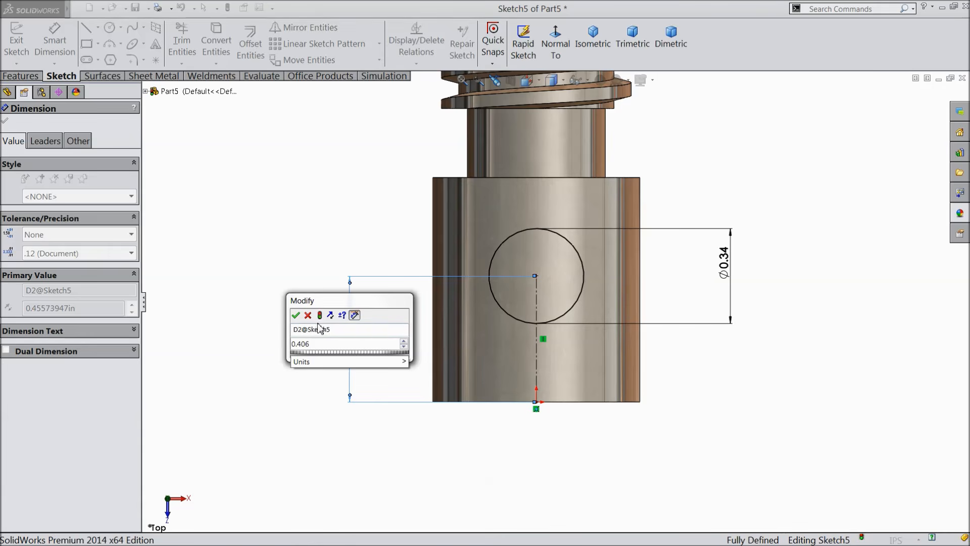
click(297, 315)
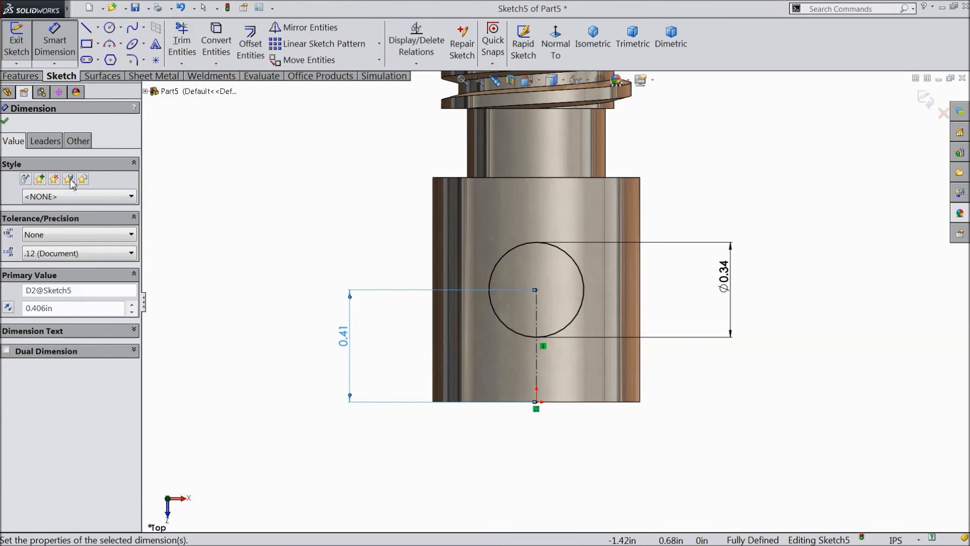
click(6, 121)
Step: Cut-extrude the circle through the shaft head in both directions with Through All - Both
click(20, 76)
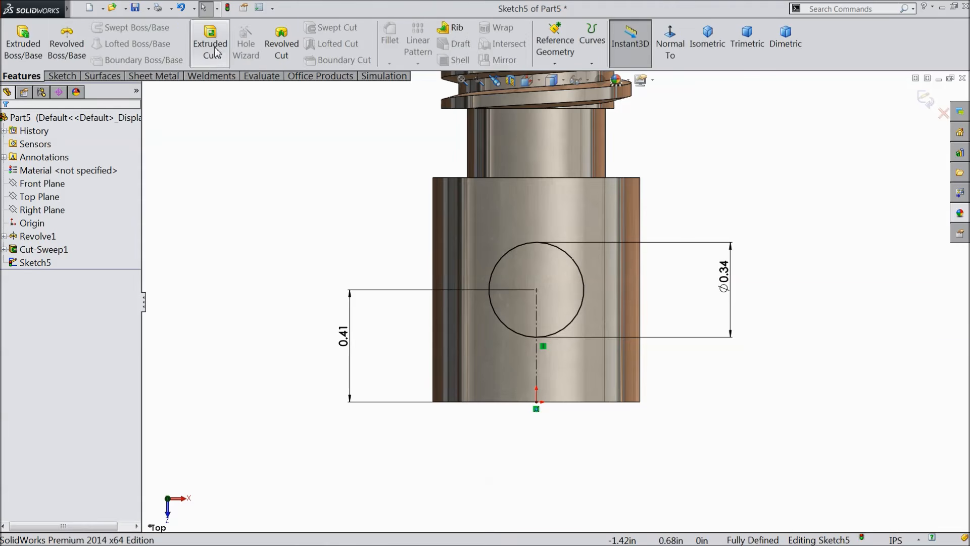
click(209, 45)
click(41, 194)
click(51, 223)
middle_drag(348, 228, 293, 282)
scroll(526, 299, down, 2)
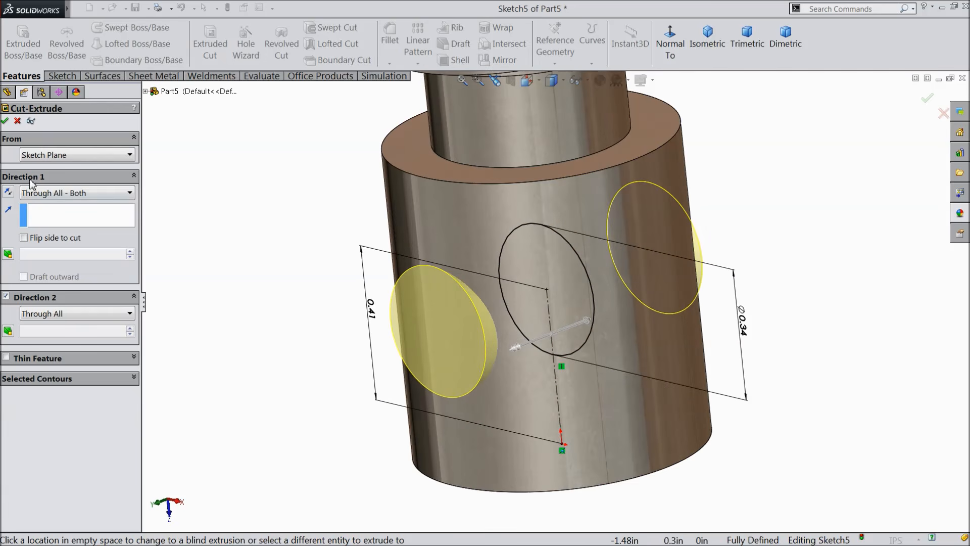
click(5, 122)
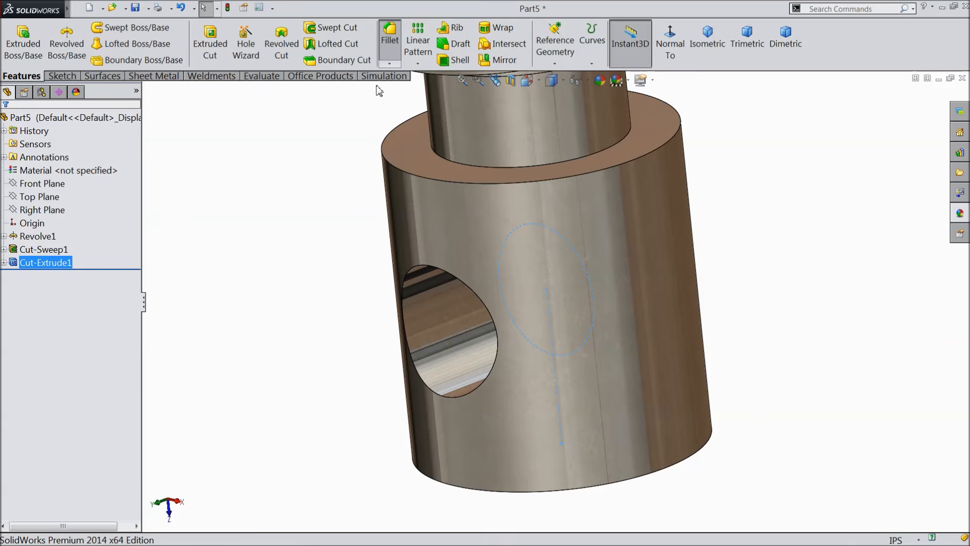
Step: Fillet the outer end edge of the shaft head with a constant 0.062 in radius
click(389, 41)
text(0.062)
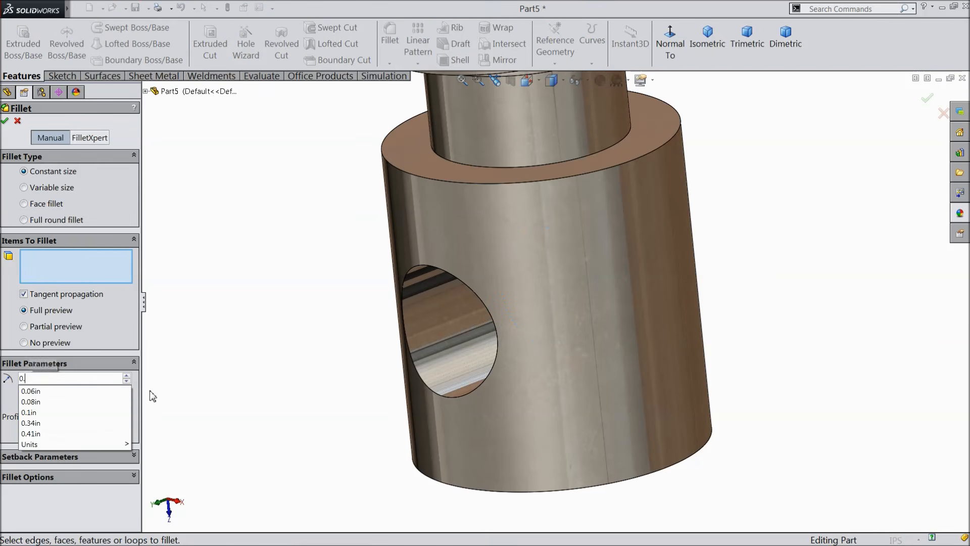
click(476, 490)
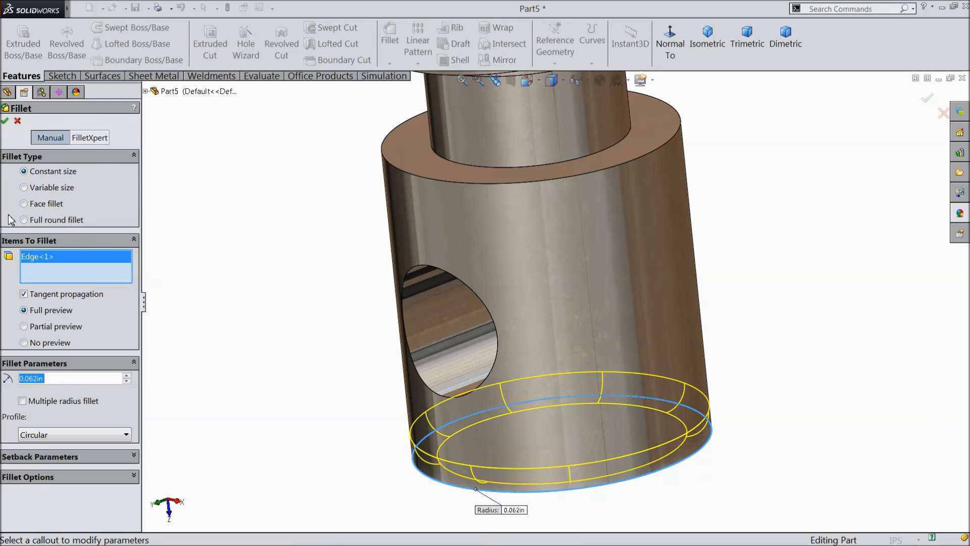
click(5, 121)
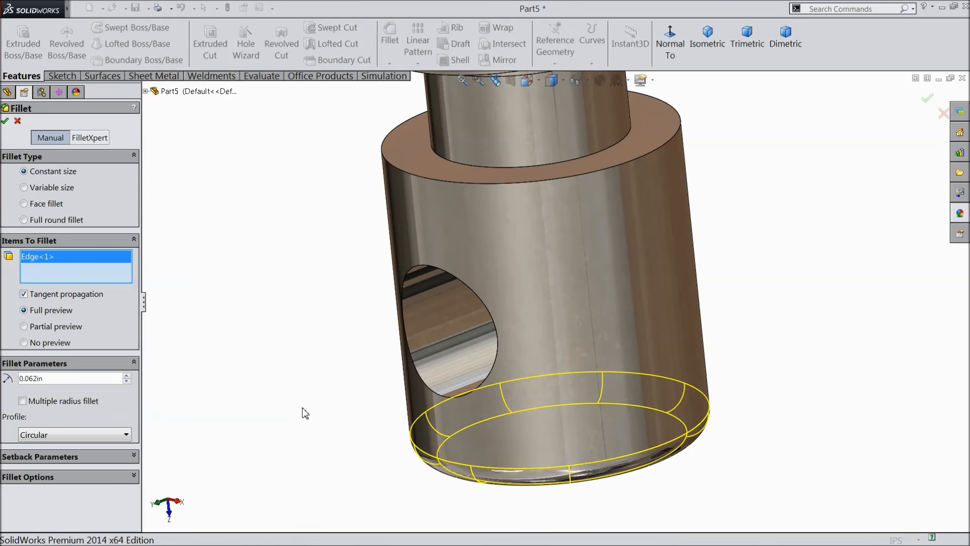
Step: Save the part as "3.Vise Screw" in the Bench Vice folder
click(707, 50)
middle_drag(597, 331, 583, 313)
scroll(582, 311, down, 2)
scroll(581, 311, up, 1)
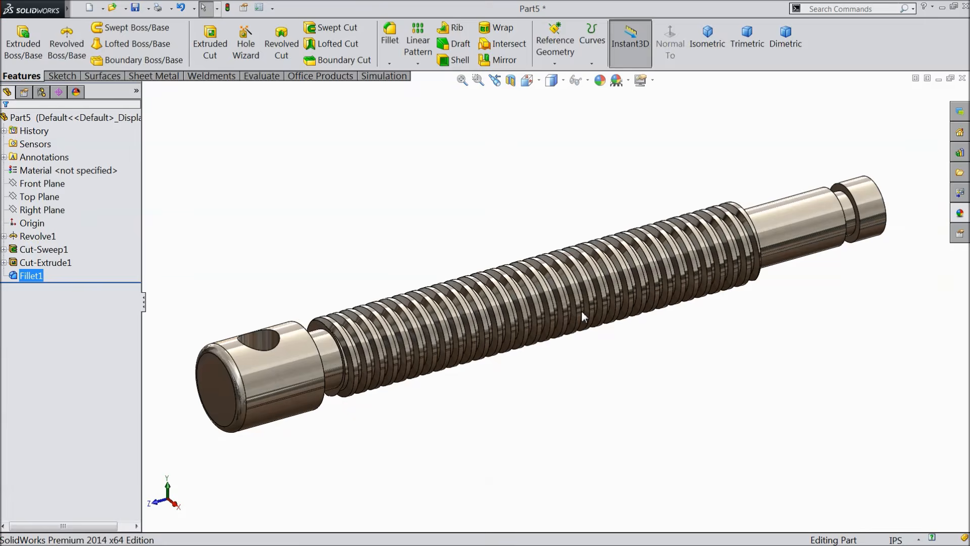
middle_drag(573, 314, 570, 381)
scroll(550, 372, down, 1)
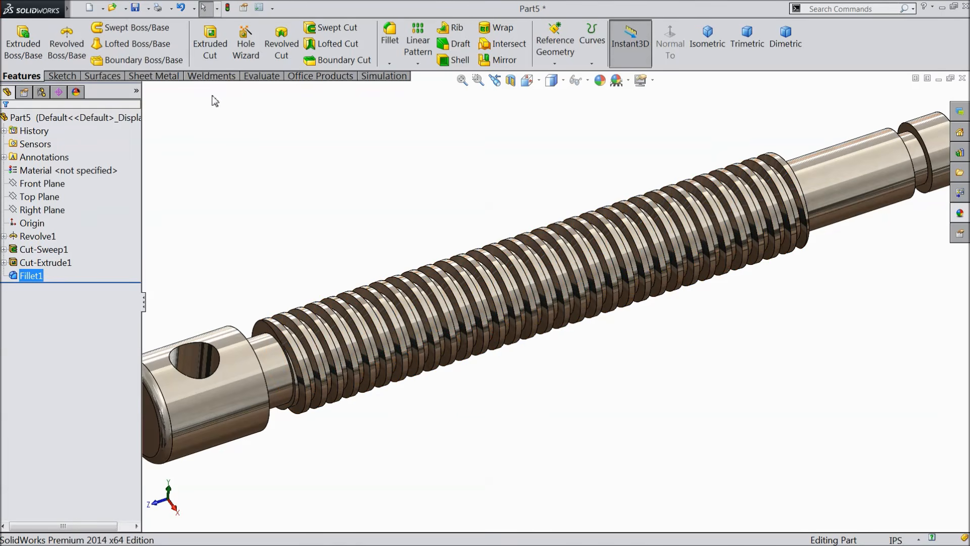
click(137, 8)
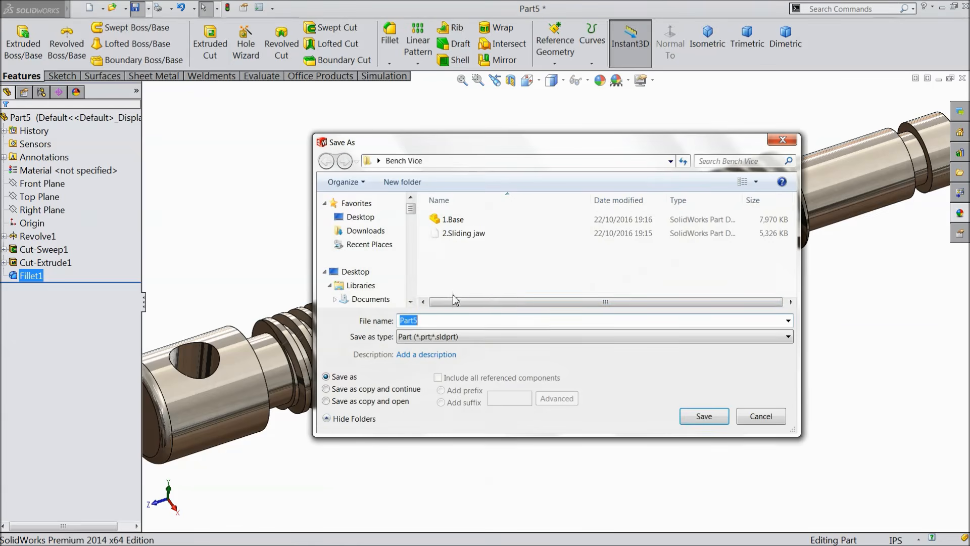
text(3.Vise Screw)
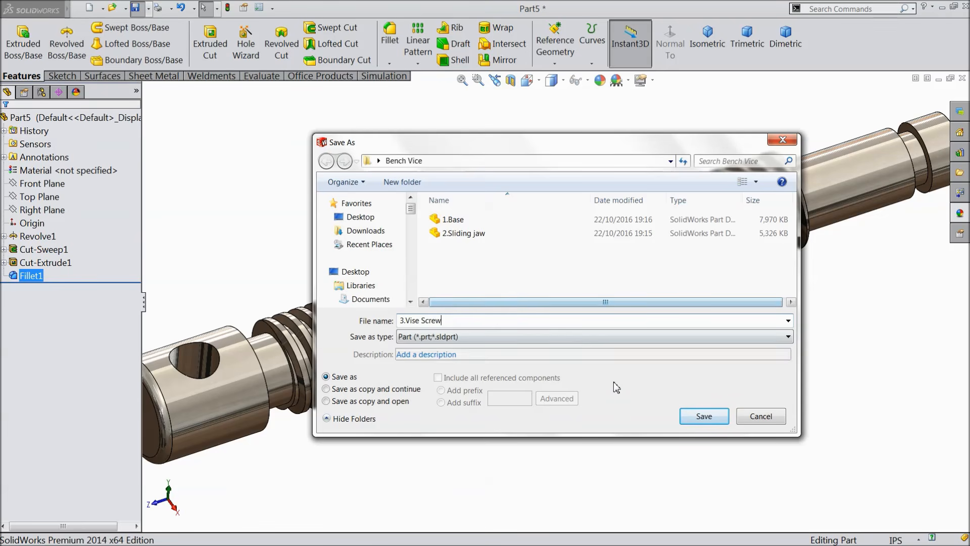
click(706, 416)
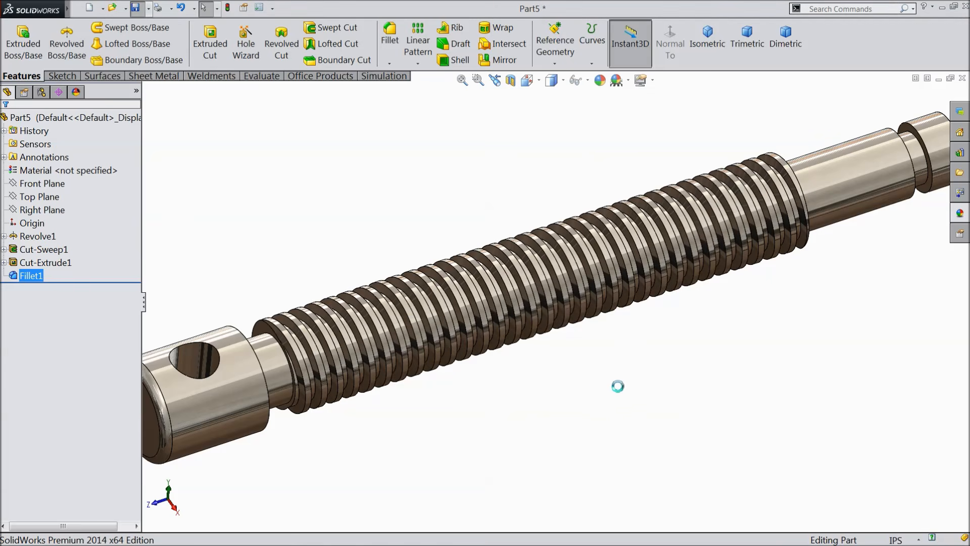
Step: Sketch a circle of about 80 mm radius centered on the origin on the Top Plane of the new part
key(f)
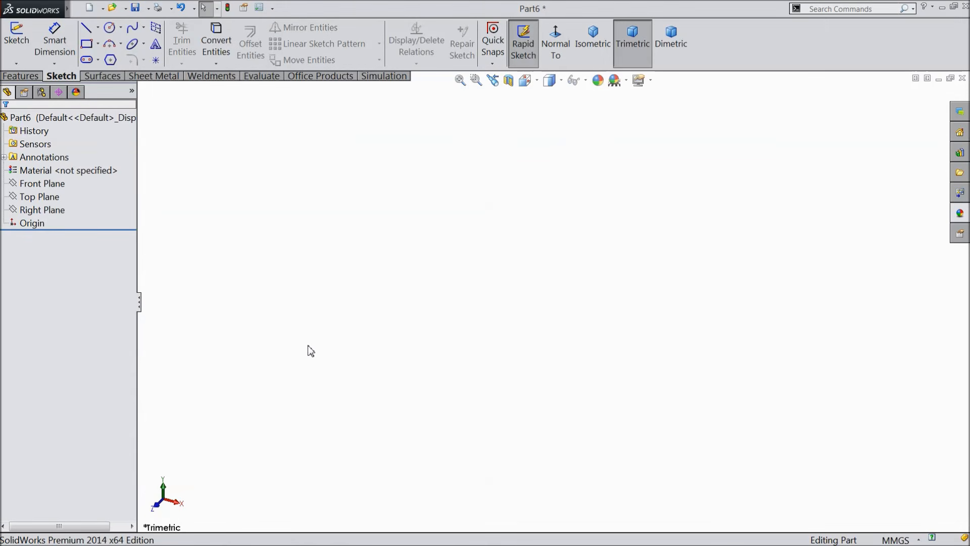
click(39, 197)
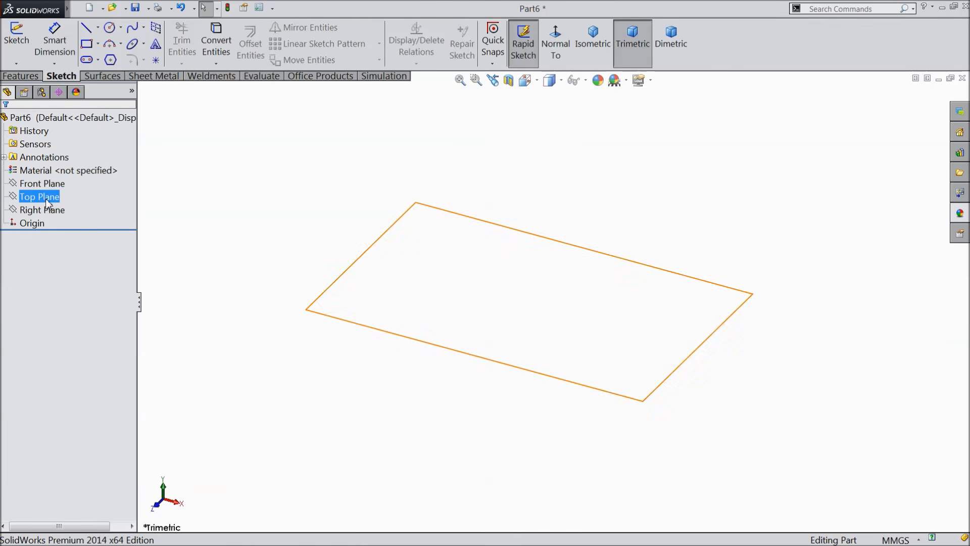
click(53, 186)
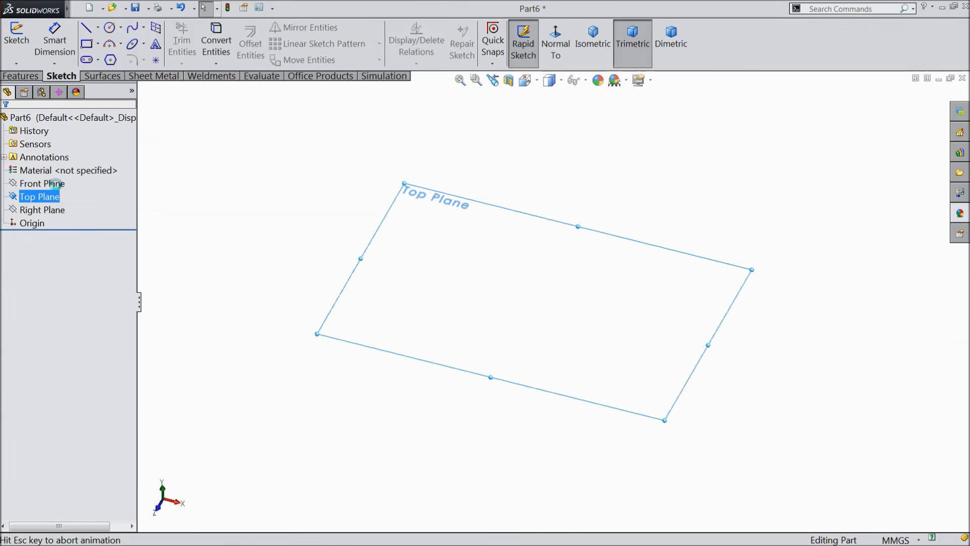
click(109, 27)
click(554, 302)
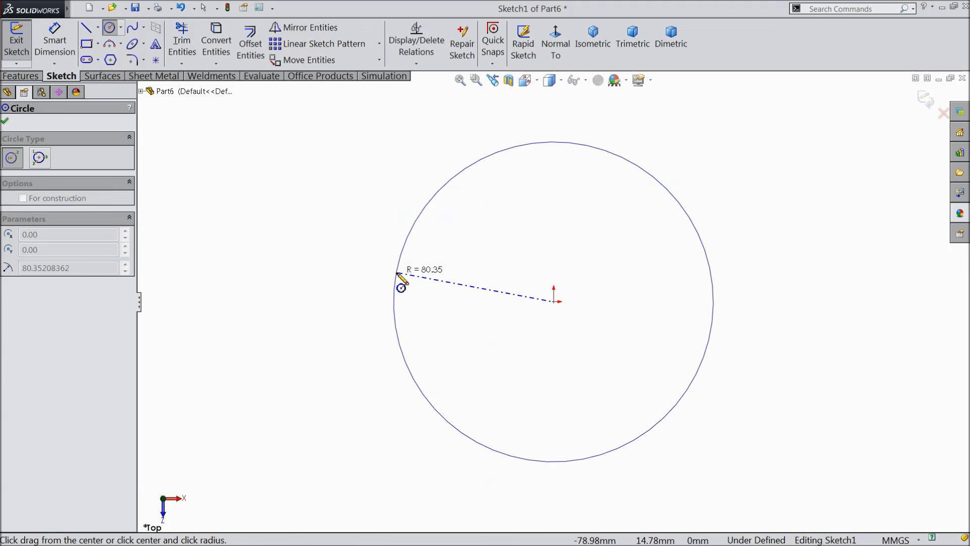
click(395, 293)
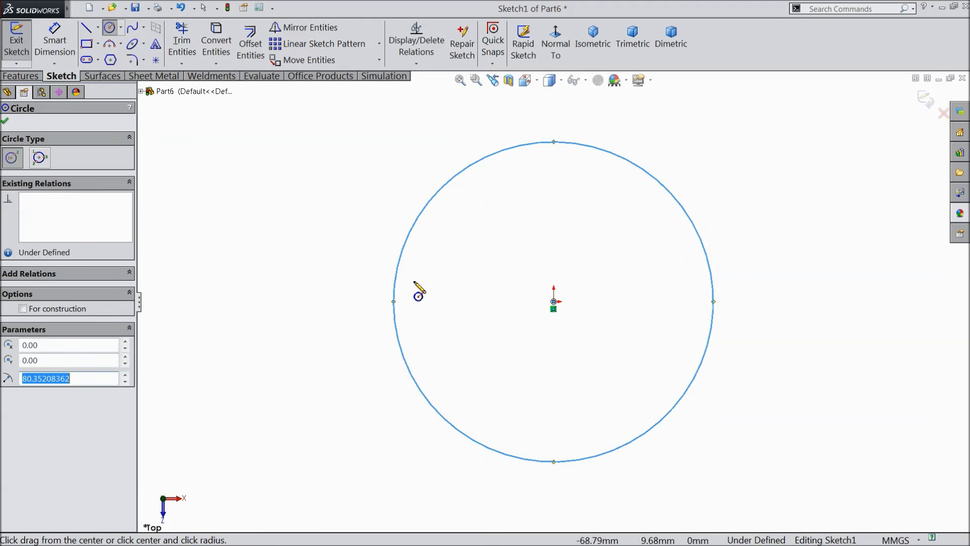
Step: Switch the part's unit system to IPS and reopen the circle sketch for editing
click(893, 540)
click(854, 502)
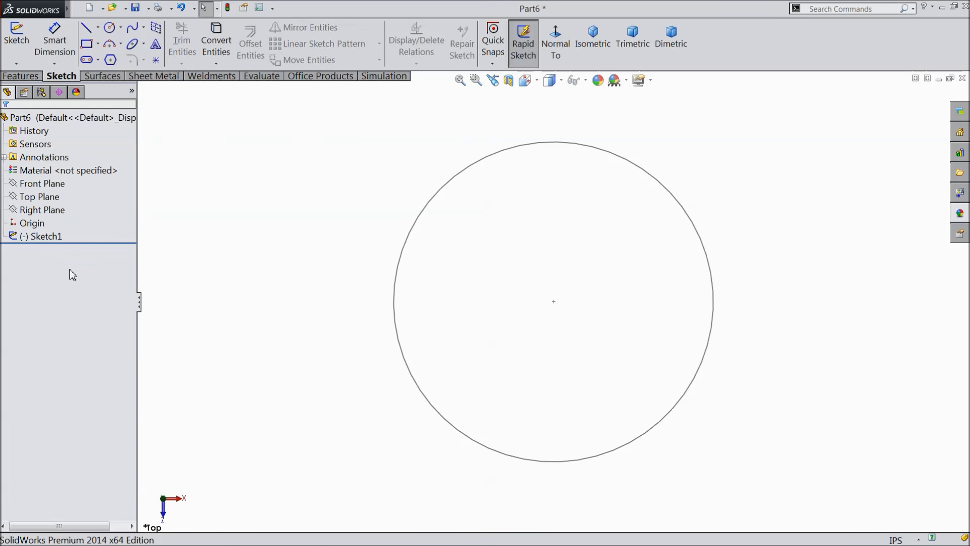
click(51, 237)
click(60, 216)
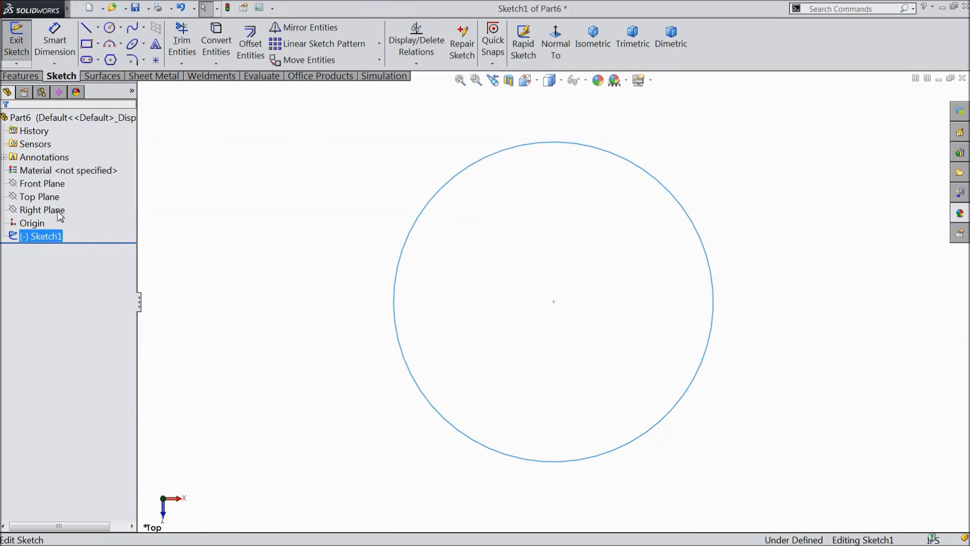
Step: Dimension the circle's diameter as 0.312 in
click(55, 43)
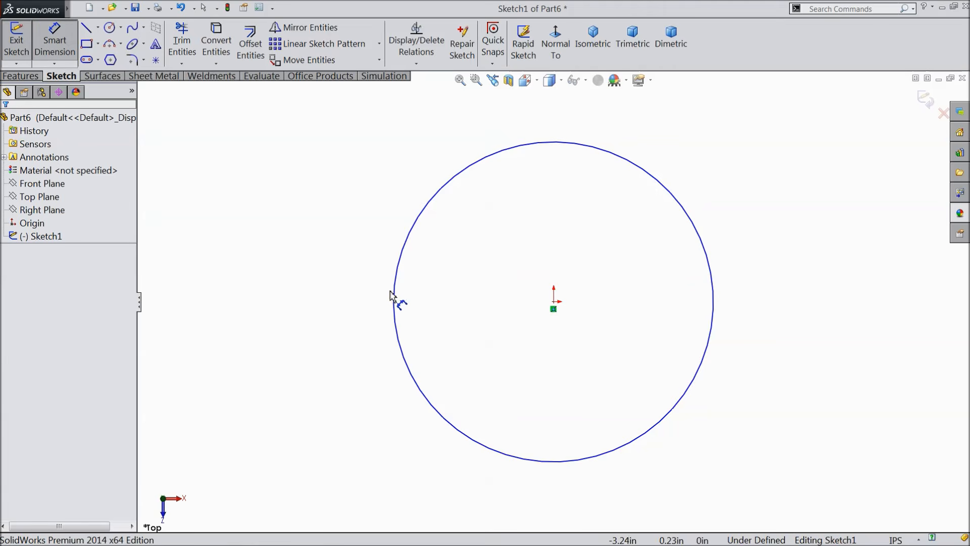
click(394, 296)
click(329, 303)
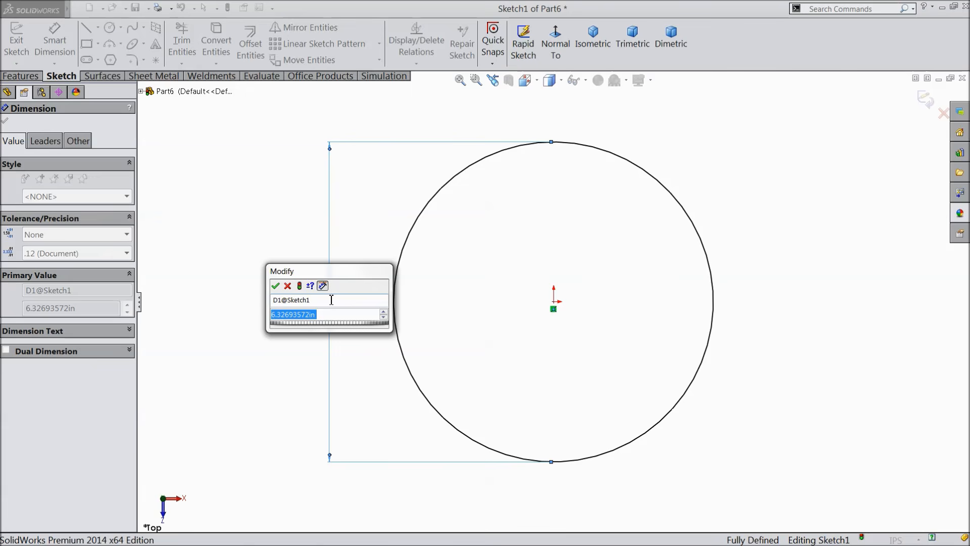
text(0.312)
click(275, 285)
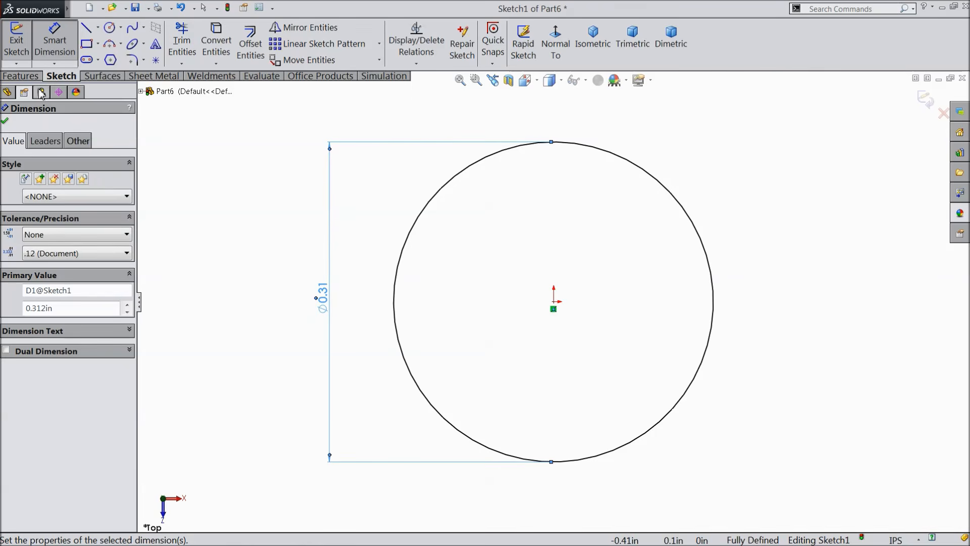
Step: Extrude the circle as a boss with a Mid Plane end condition and a total depth of 2.5625*2 in
click(21, 76)
click(22, 43)
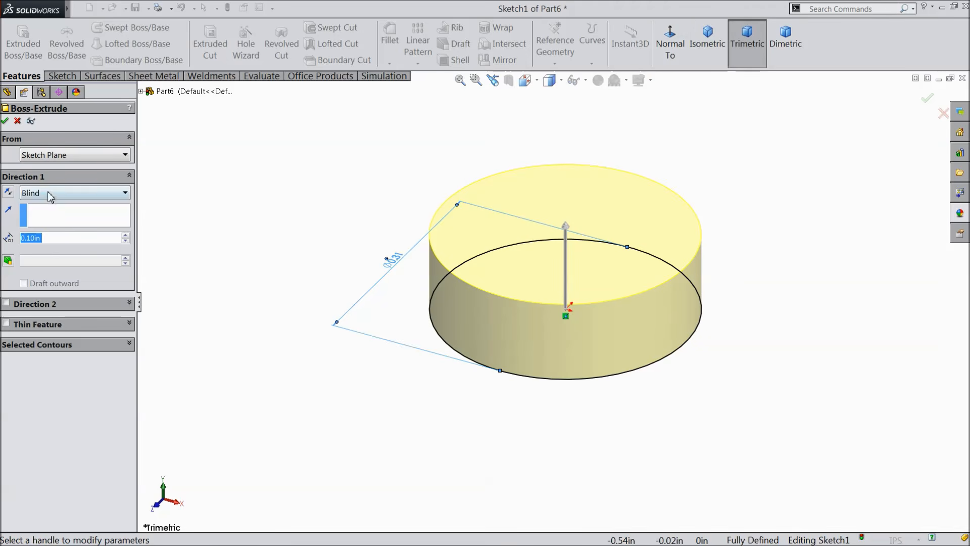
click(51, 196)
click(45, 261)
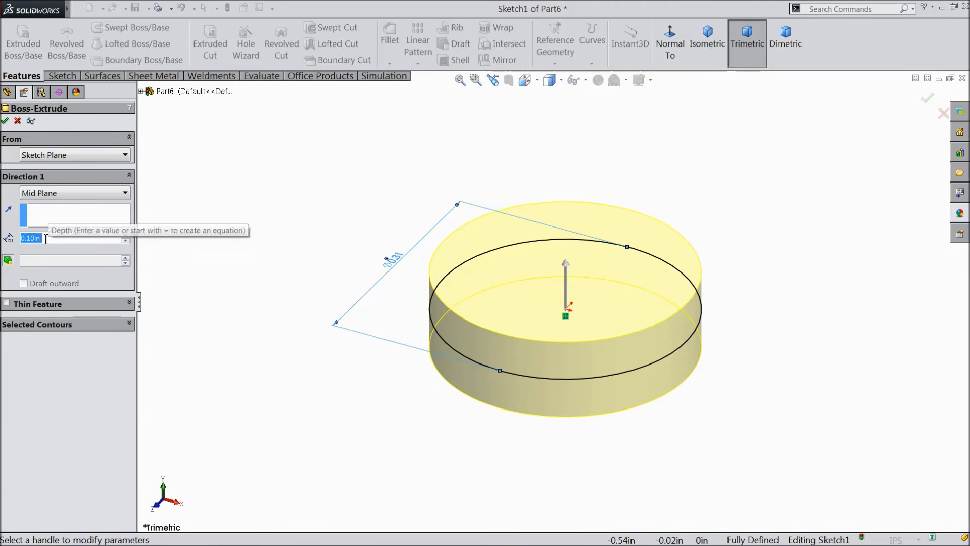
text(0)
key(BackSpace)
text(2.)
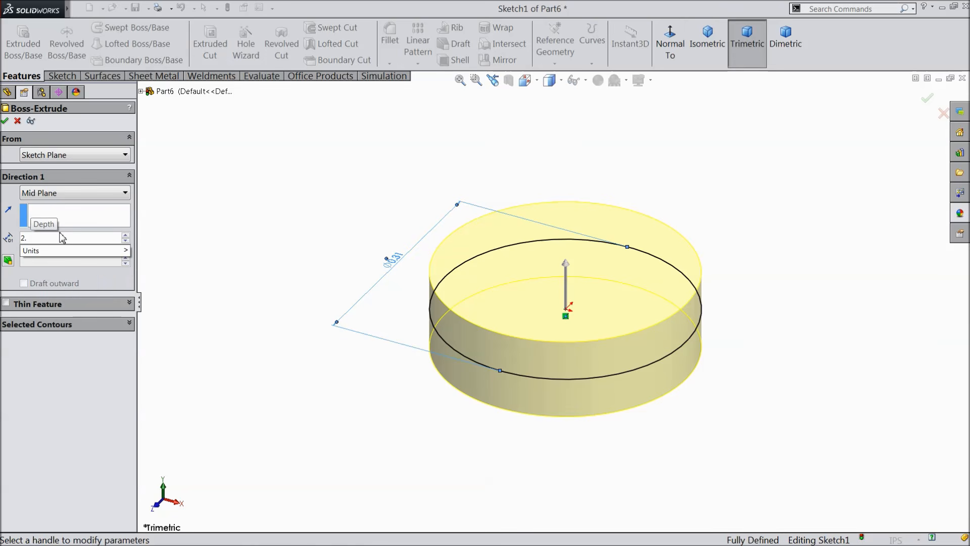
text(562)
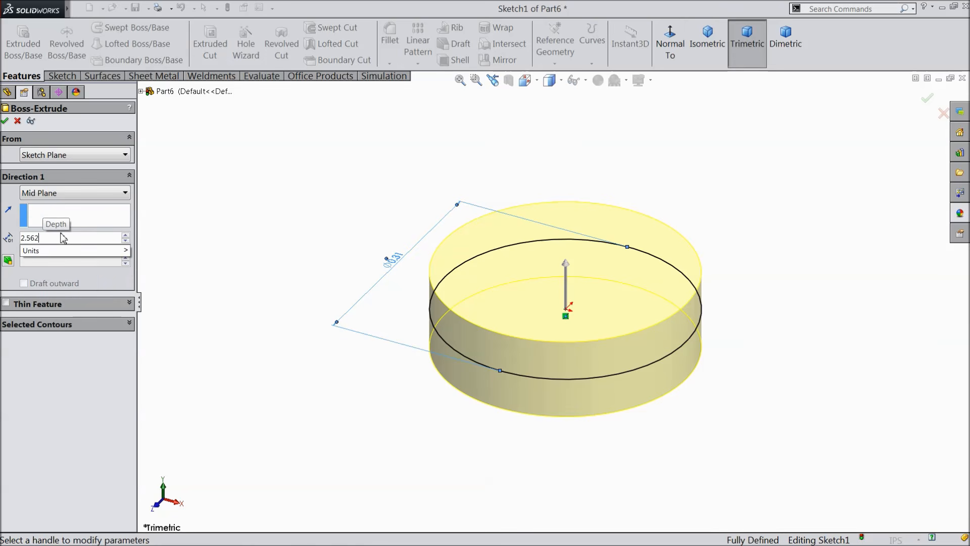
text(5*2)
mouse_move(53, 257)
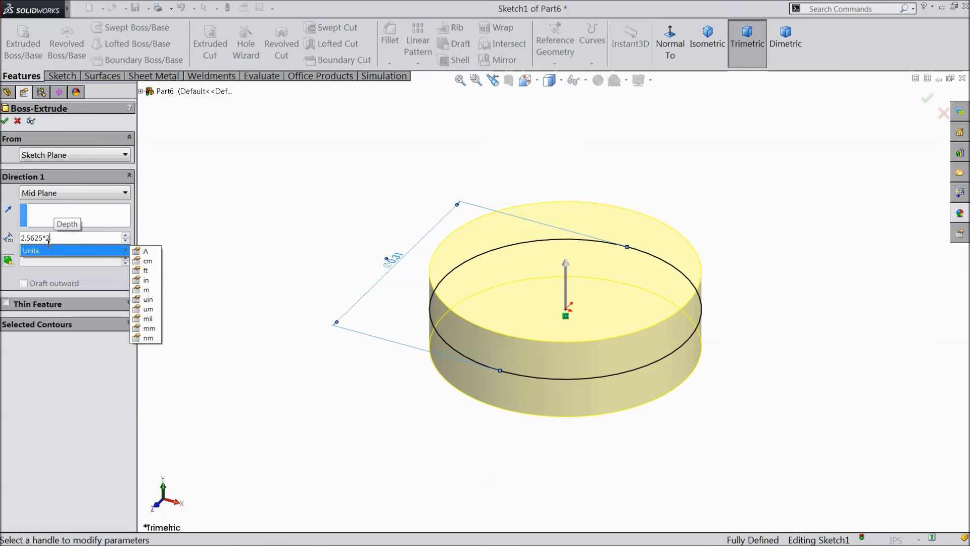
key(Return)
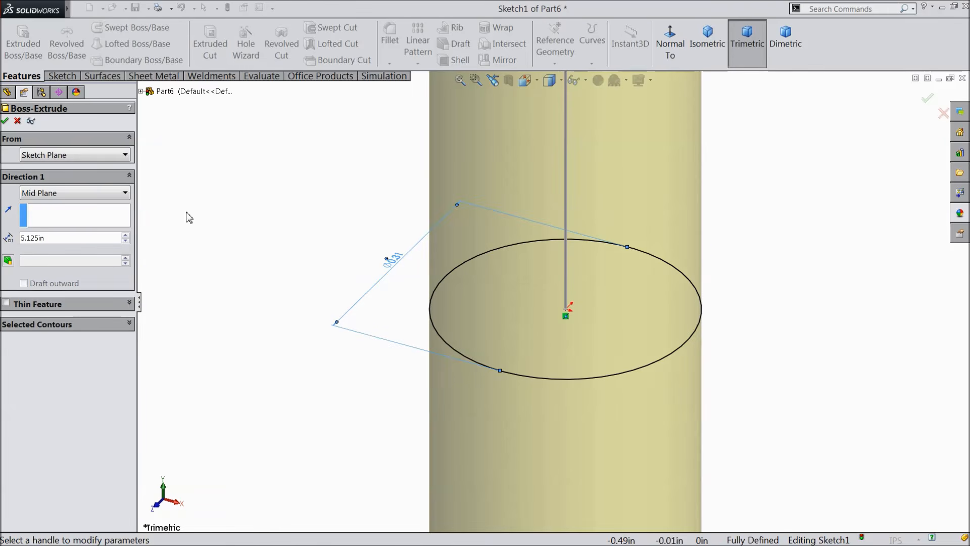
click(707, 41)
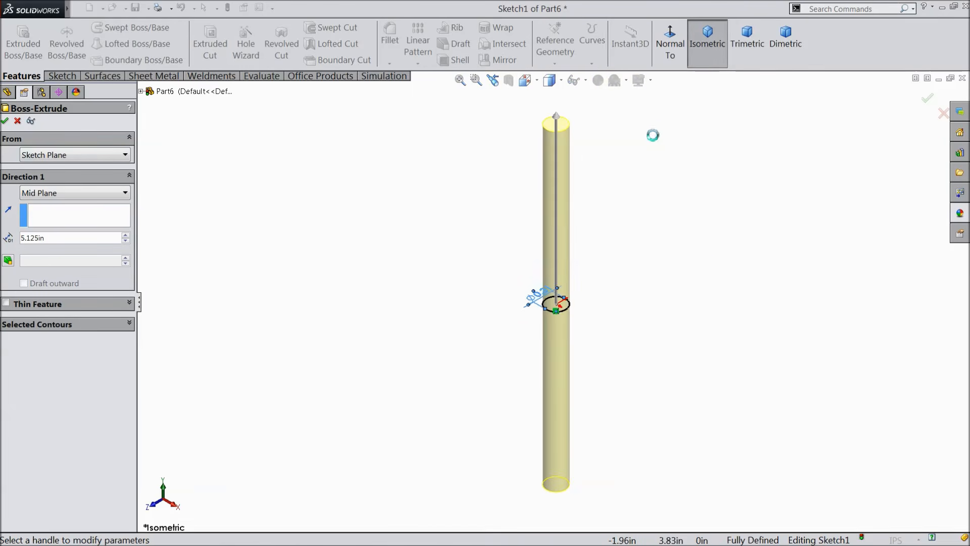
click(5, 121)
Step: Start a sketch on the Front Plane and orient the view normal to it
middle_drag(494, 220, 510, 184)
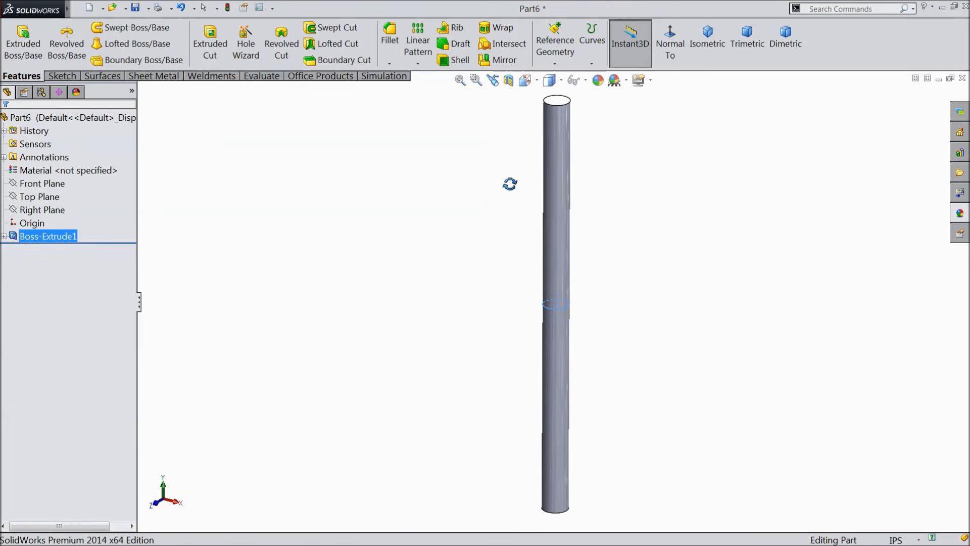
click(43, 188)
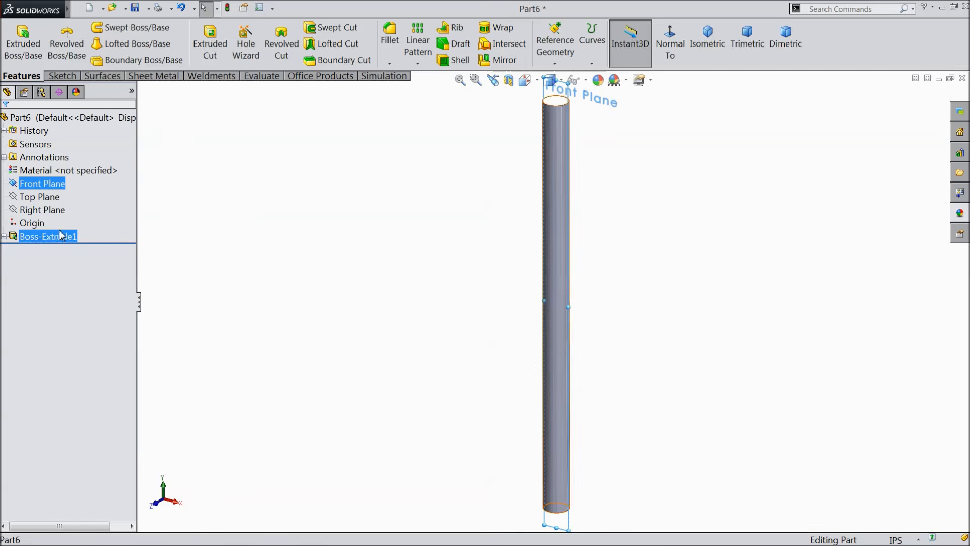
mouse_move(379, 244)
middle_down()
mouse_move(416, 251)
mouse_move(386, 245)
mouse_move(395, 246)
middle_up()
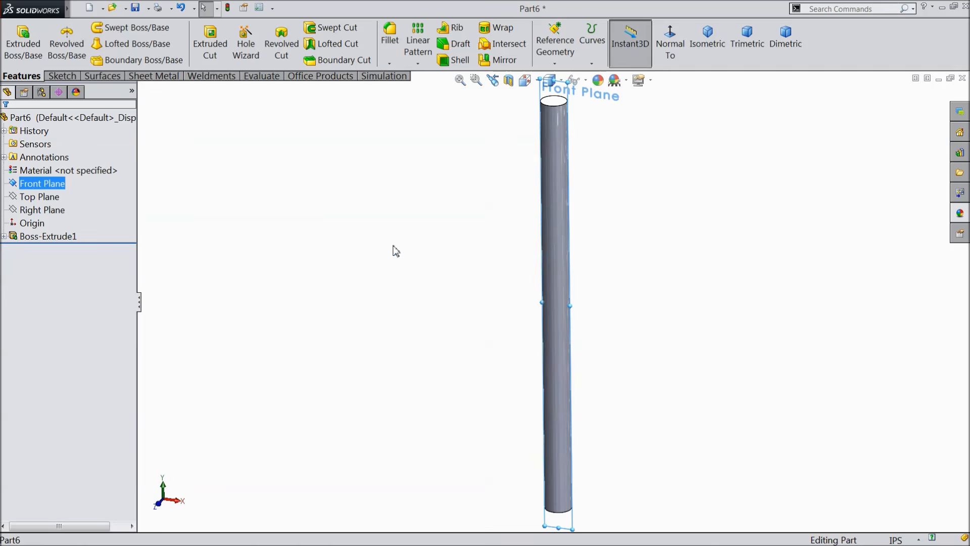
ctrl+click(44, 196)
ctrl+click(44, 196)
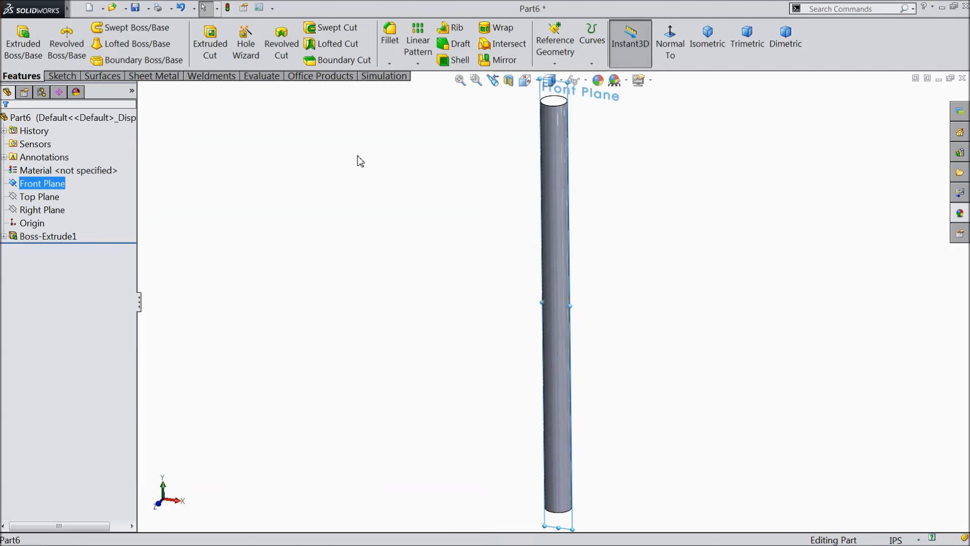
click(62, 76)
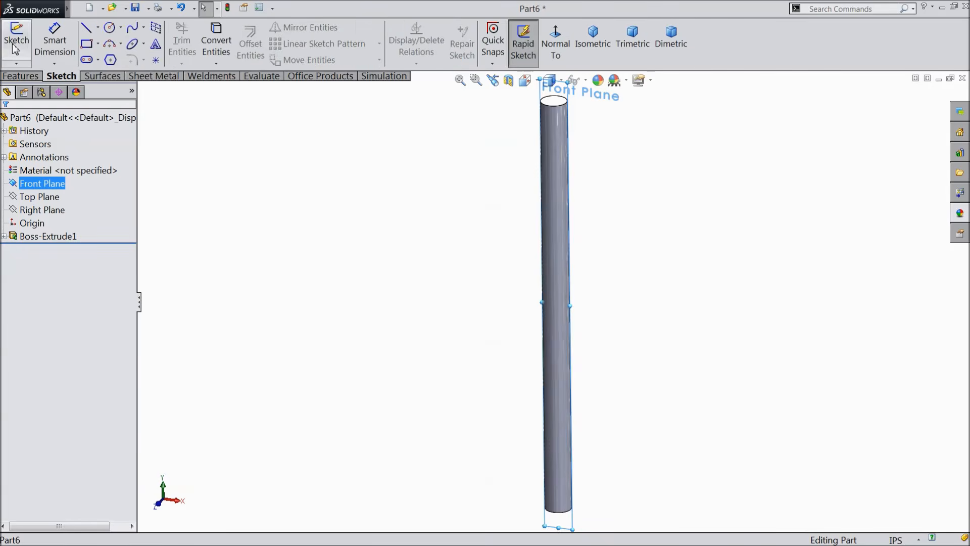
click(15, 43)
click(556, 43)
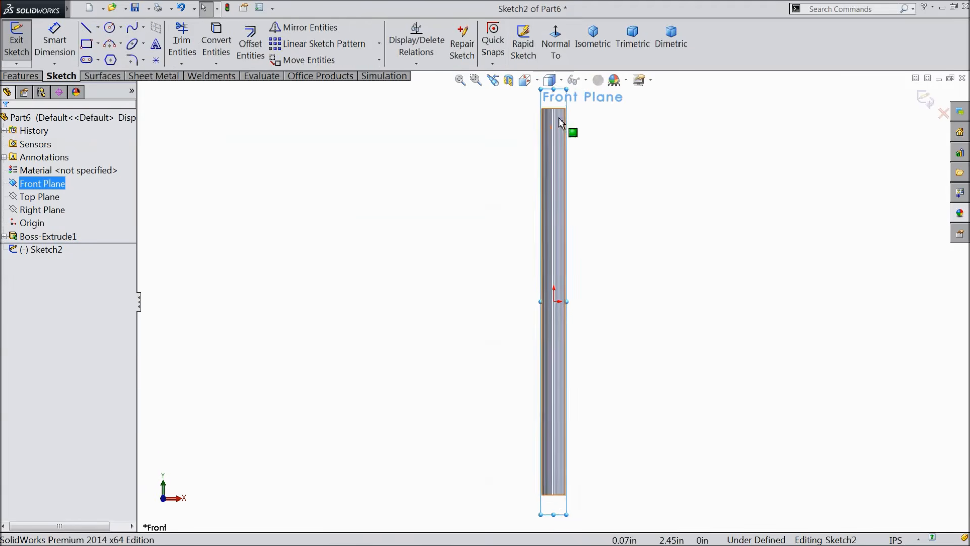
Step: Sketch a corner rectangle about 0.70 in wide and 0.08 in high across the rod near its upper end
scroll(586, 137, down, 4)
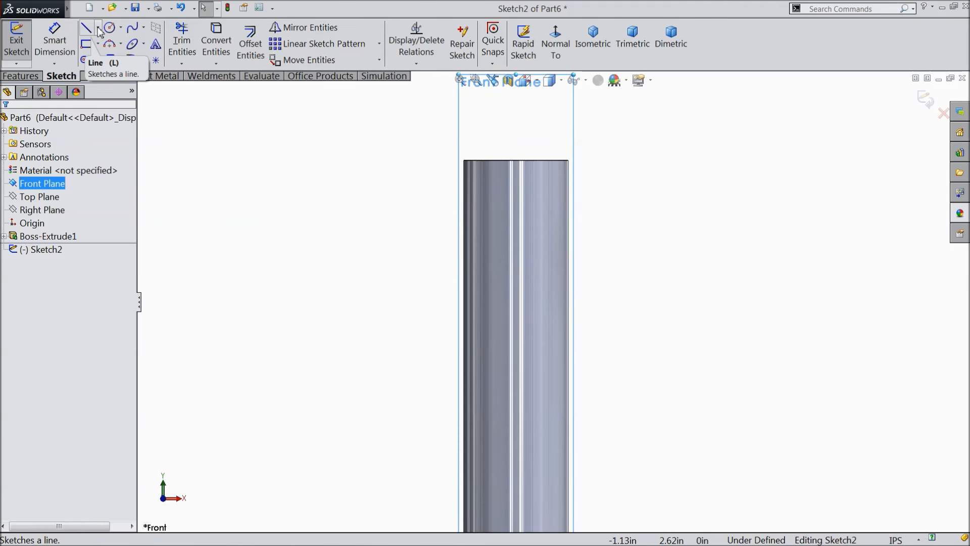
click(87, 44)
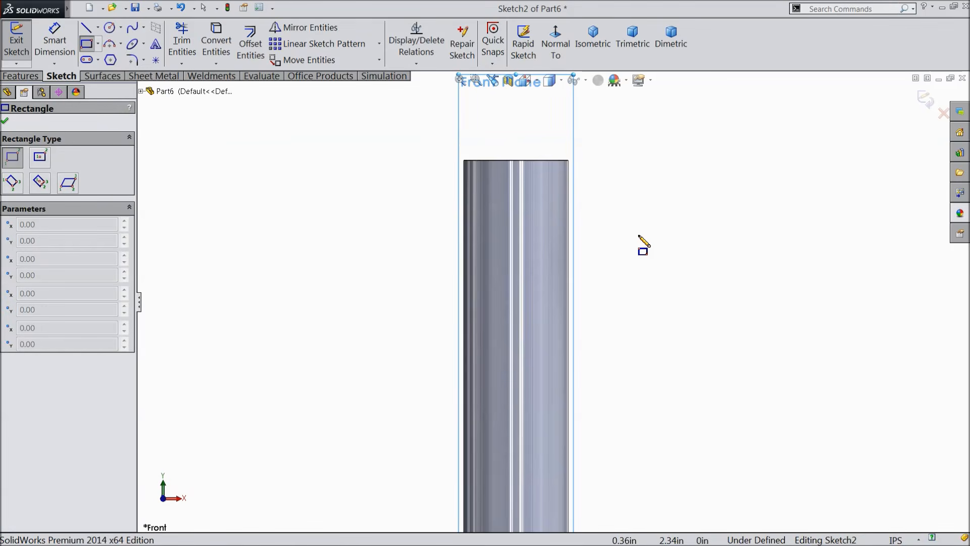
click(639, 234)
click(402, 207)
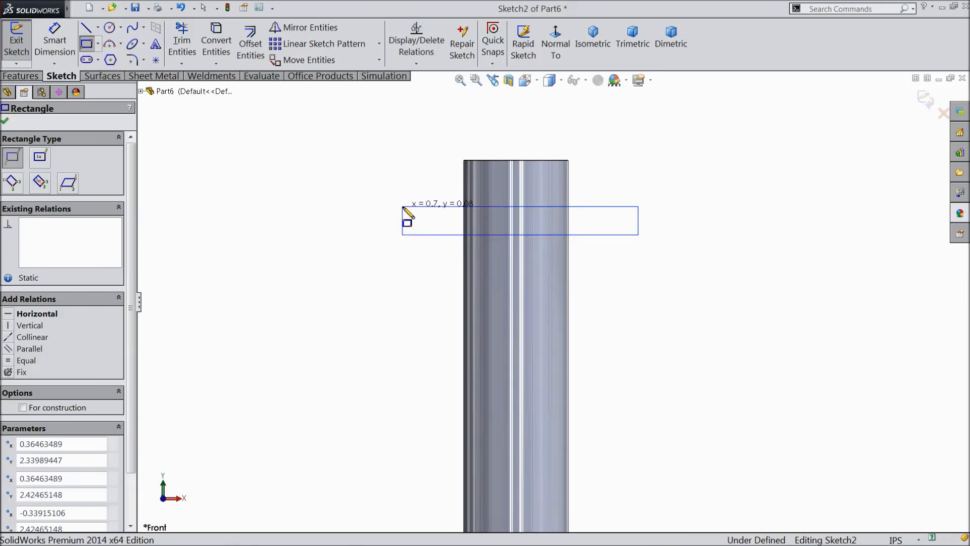
right_click(325, 169)
click(354, 127)
Step: Dimension the rectangle's height as 0.125/2 in
scroll(534, 217, down, 2)
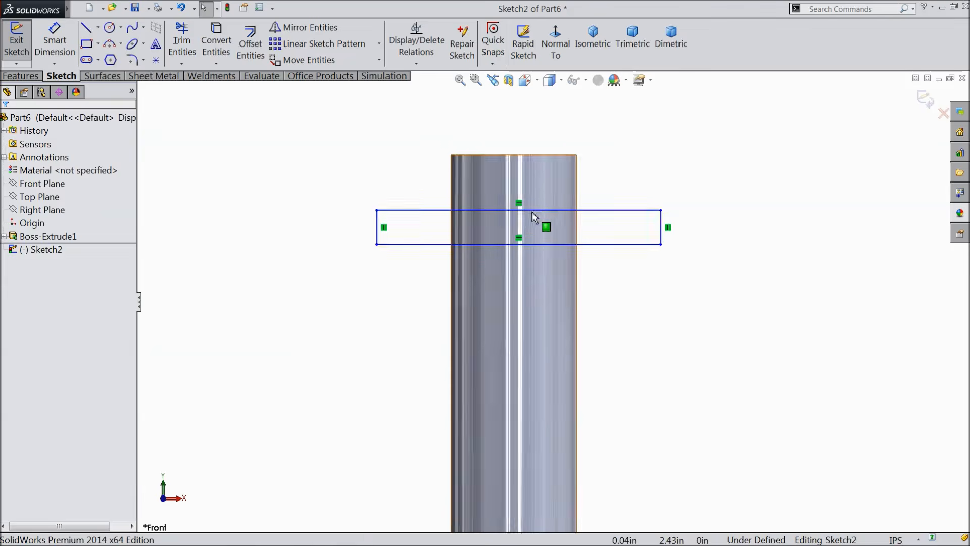
scroll(535, 217, down, 2)
click(54, 43)
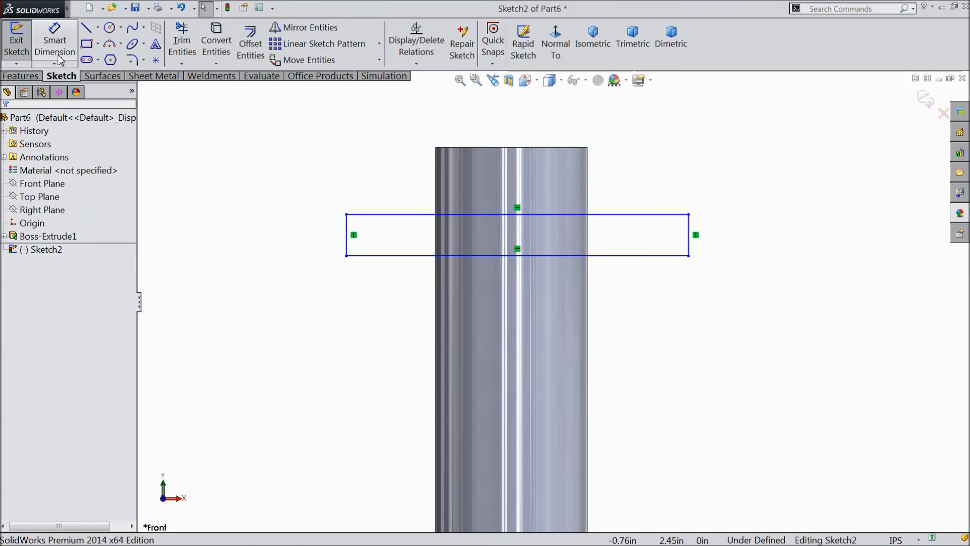
click(696, 241)
click(747, 242)
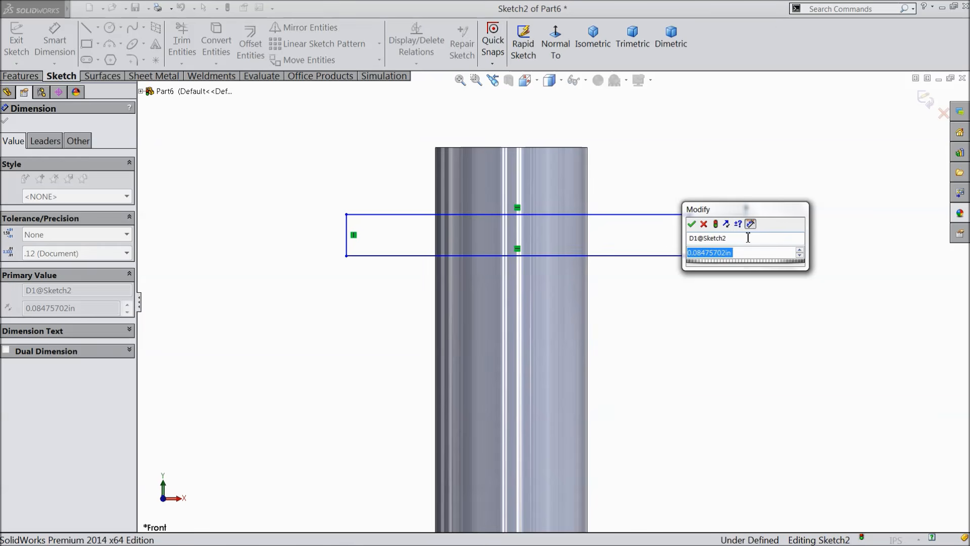
text(0.125)
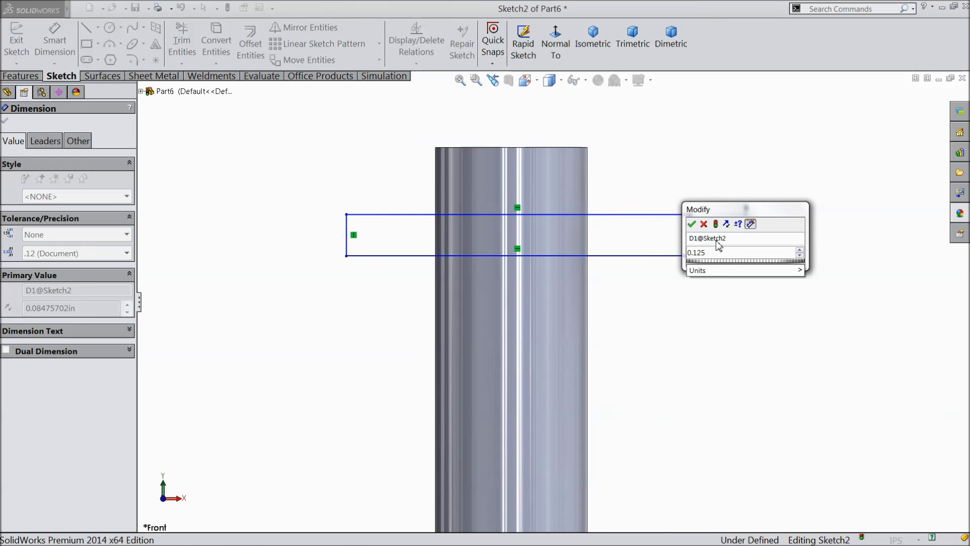
text(/2)
click(692, 224)
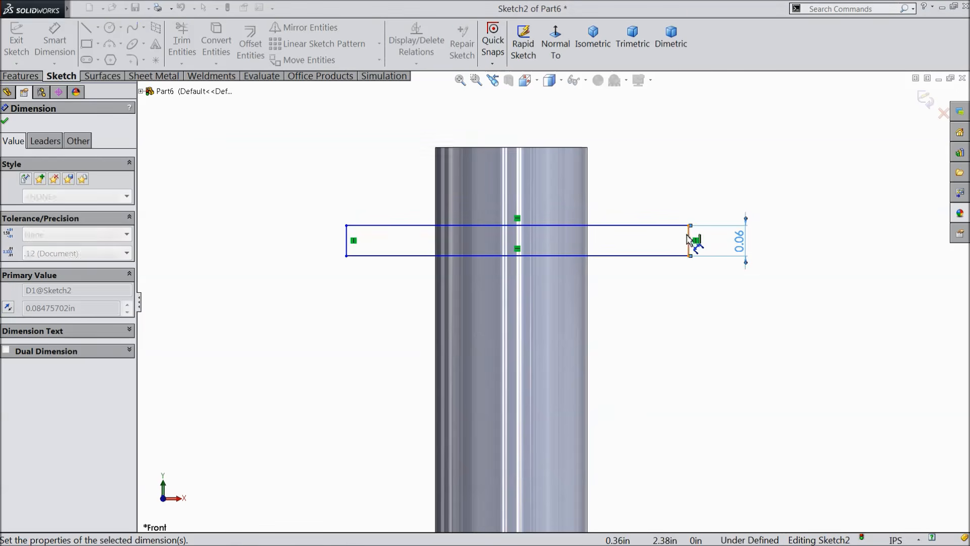
Step: Dimension the distance from the rod's top edge to the rectangle's lower edge as 0.341 in
click(631, 256)
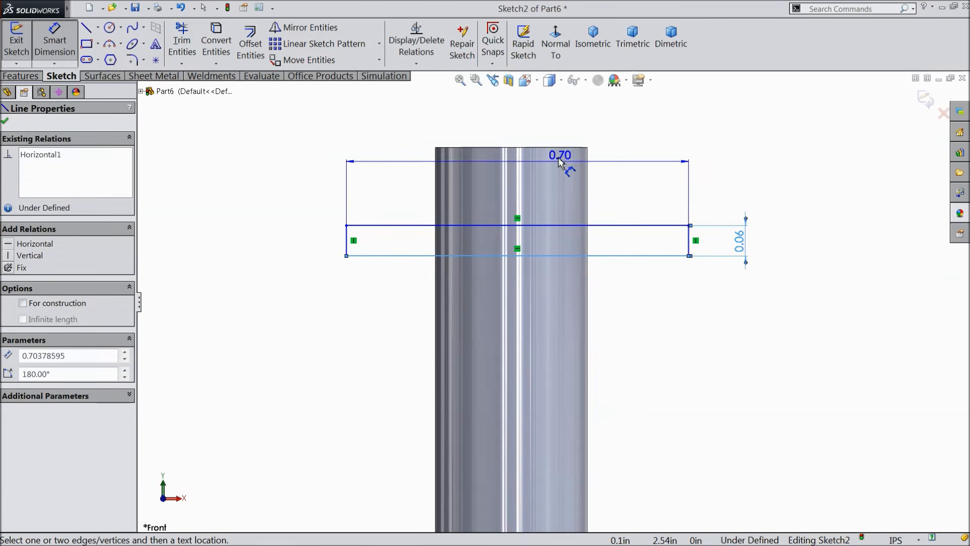
click(561, 148)
click(287, 195)
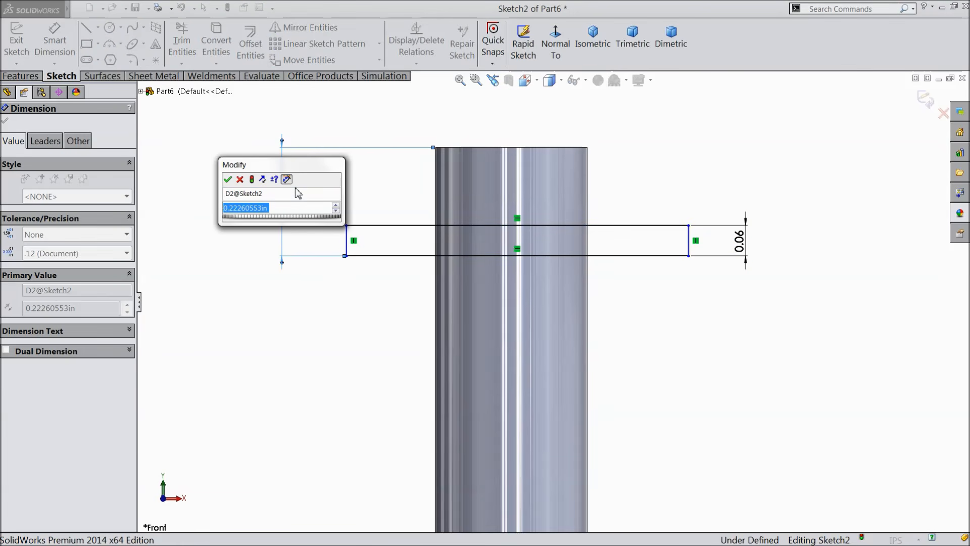
text(0.341)
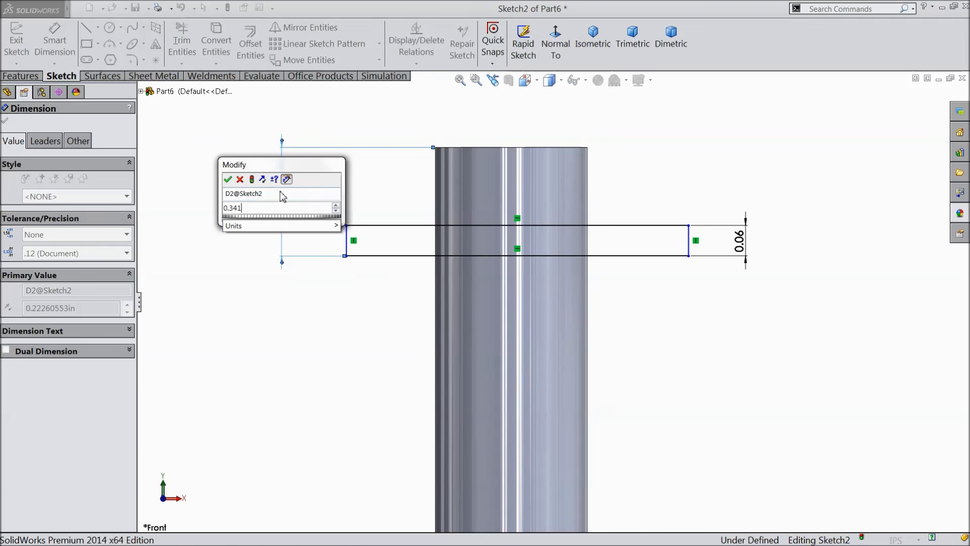
click(227, 180)
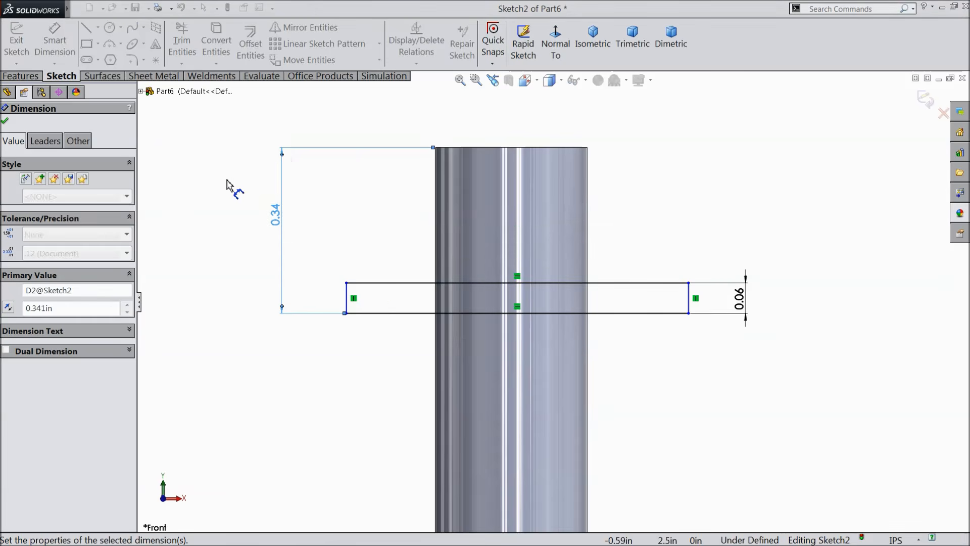
Step: Revolve-cut the rectangle 360 degrees about its lower edge to make a cross hole through the rod
click(7, 123)
click(22, 76)
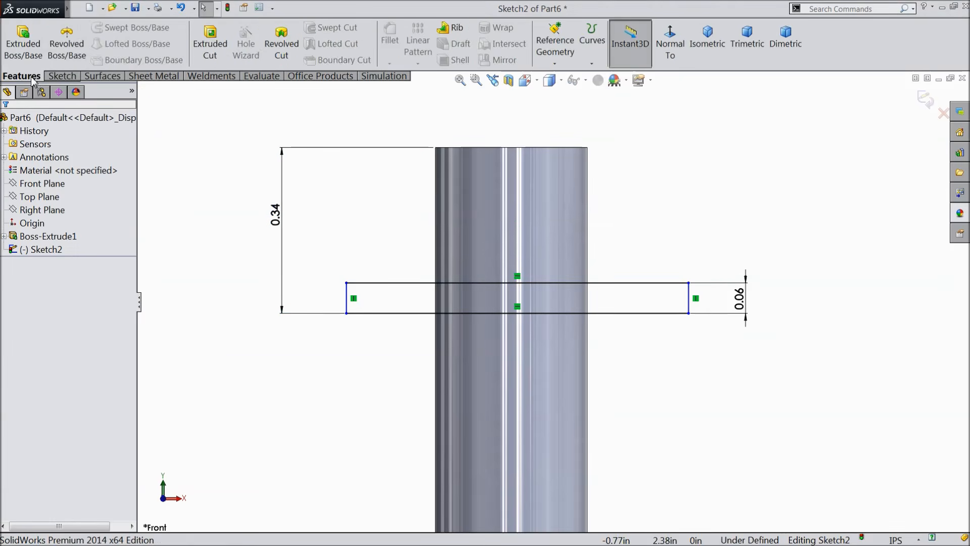
click(282, 45)
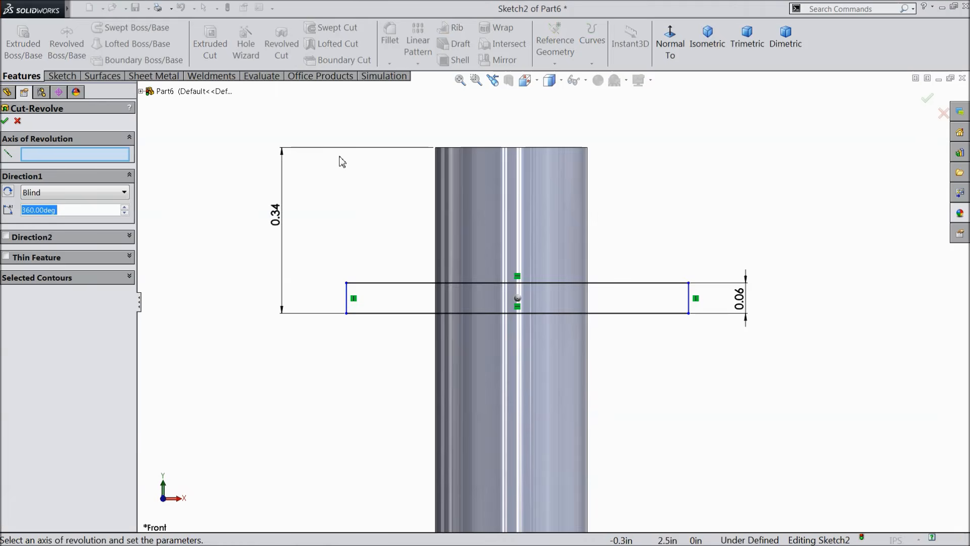
click(424, 324)
scroll(385, 282, up, 3)
mouse_move(385, 282)
middle_down()
mouse_move(364, 268)
mouse_move(342, 301)
mouse_move(504, 307)
middle_up()
scroll(510, 311, down, 4)
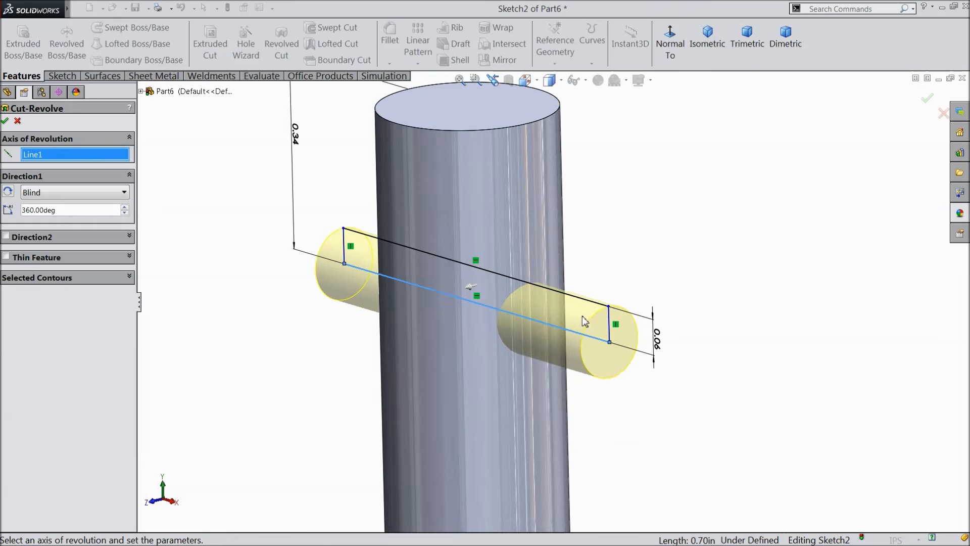
click(6, 122)
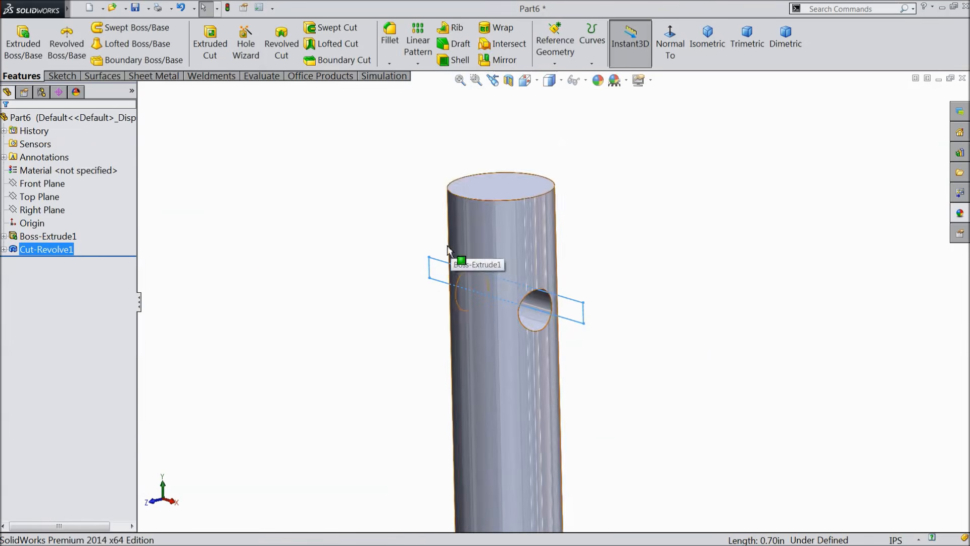
Step: Mirror the revolved cross hole about the Top Plane to the rod's other end
middle_drag(406, 283, 377, 275)
scroll(415, 305, up, 5)
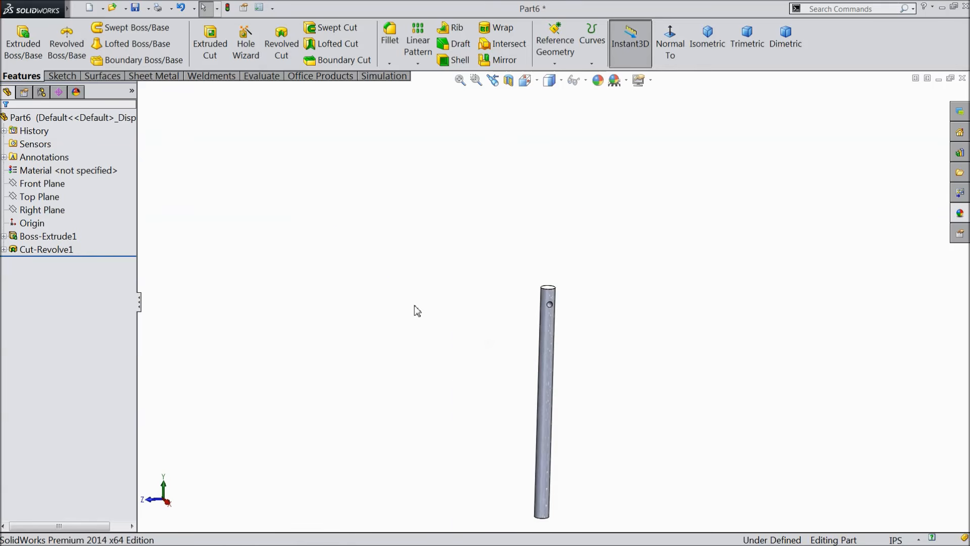
key(f)
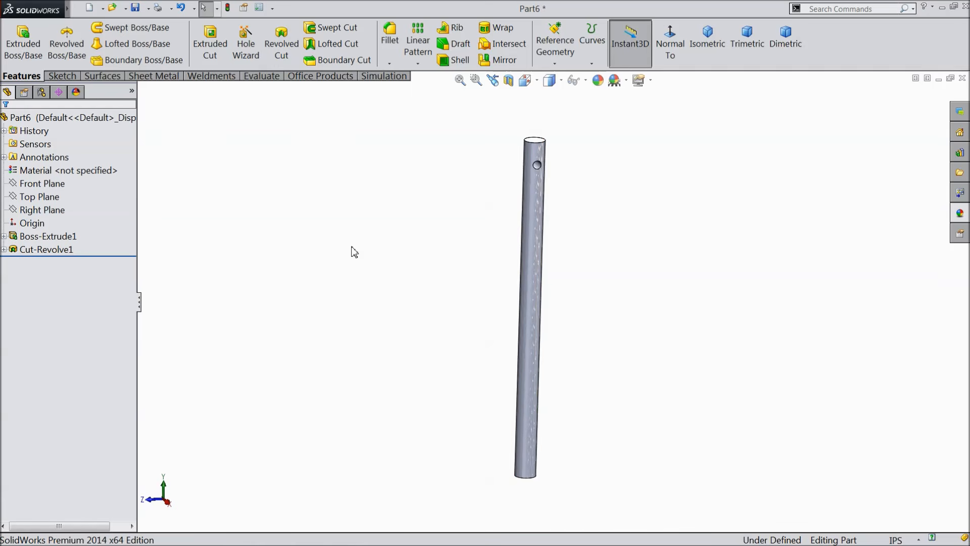
click(60, 211)
click(53, 198)
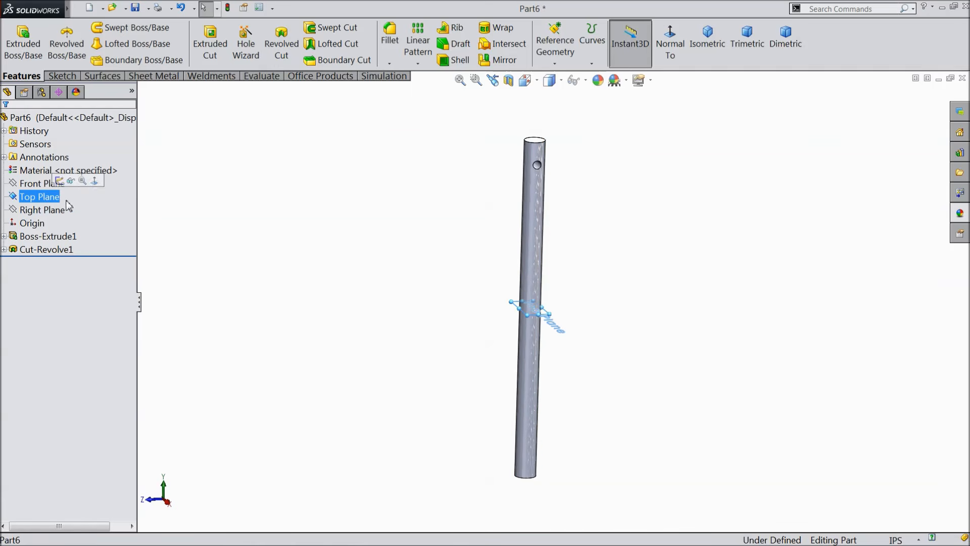
click(498, 60)
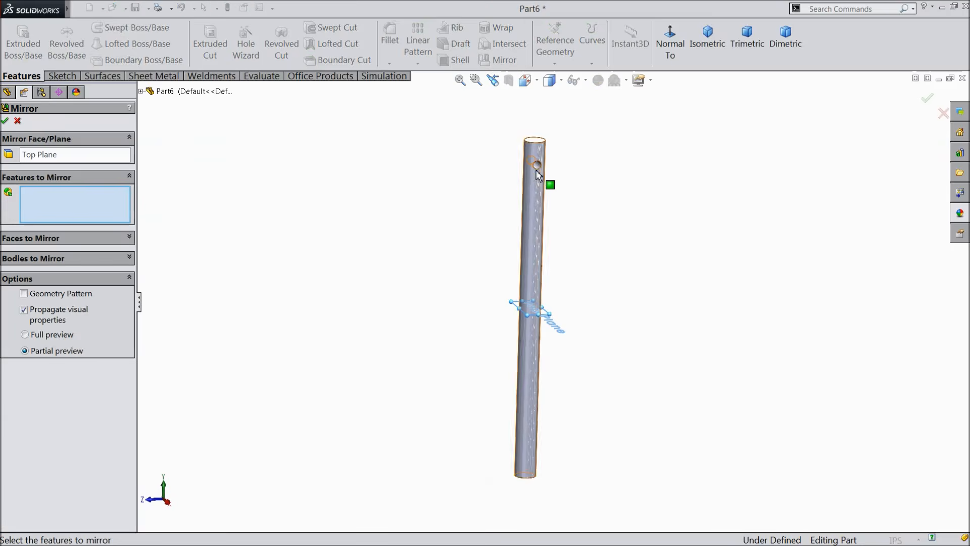
click(538, 180)
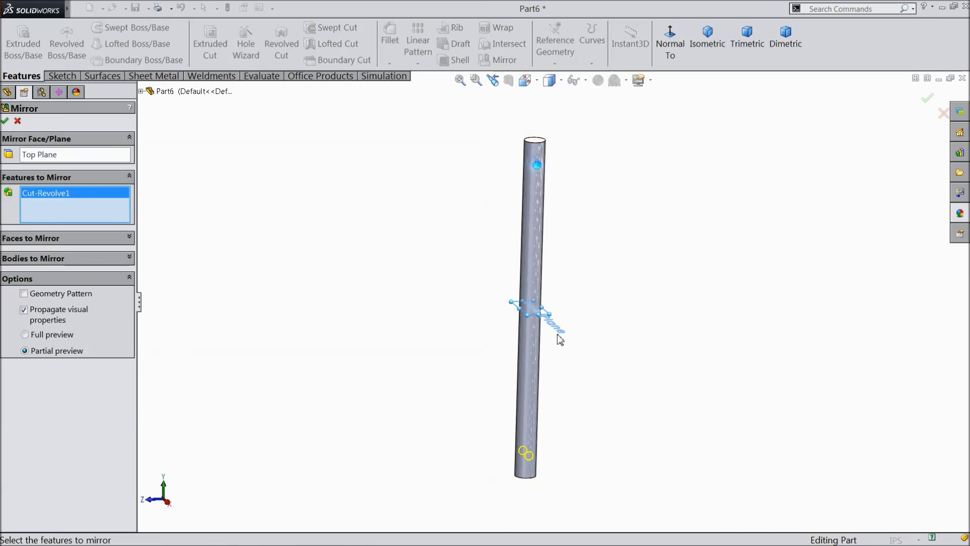
scroll(528, 404, down, 2)
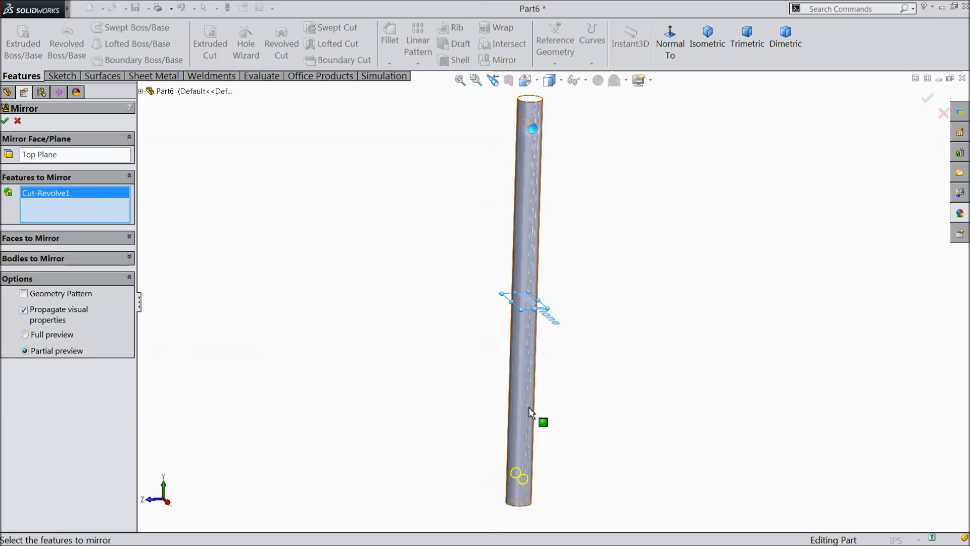
click(5, 121)
middle_drag(354, 270, 399, 265)
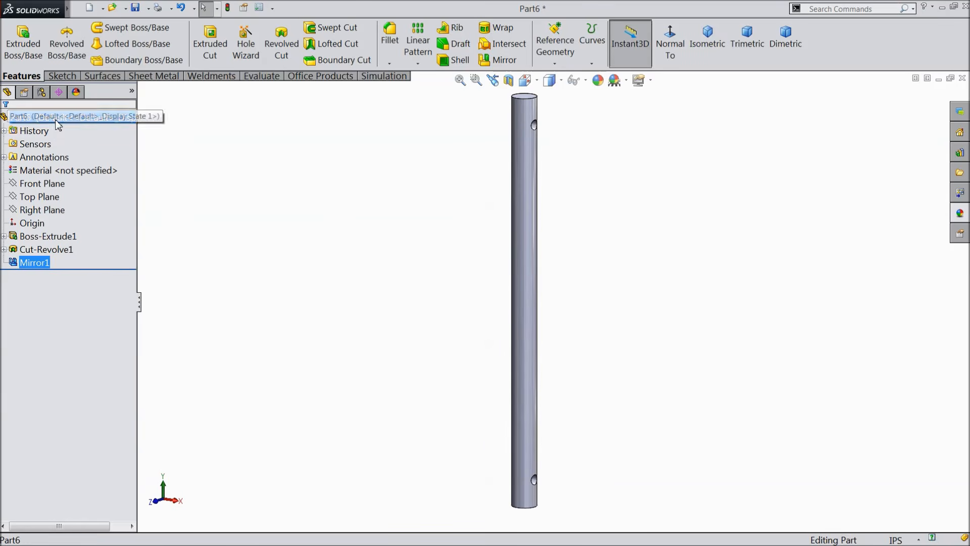
Step: Apply the brushed chromium appearance to the whole part
click(56, 120)
click(960, 214)
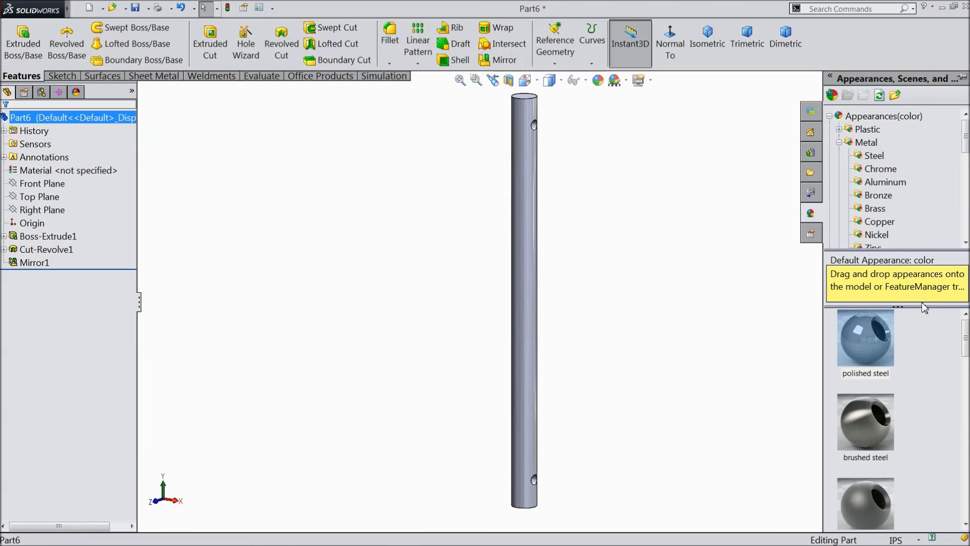
click(880, 169)
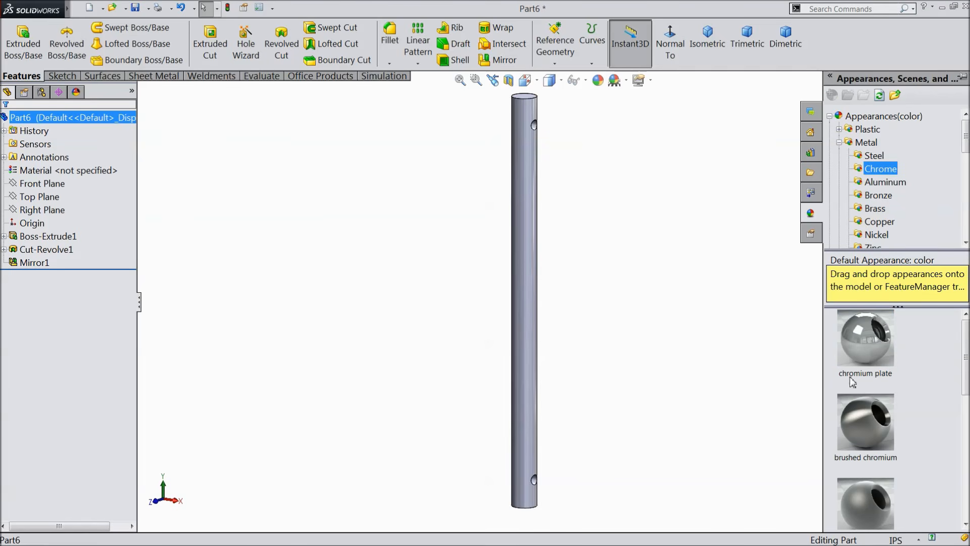
double_click(883, 437)
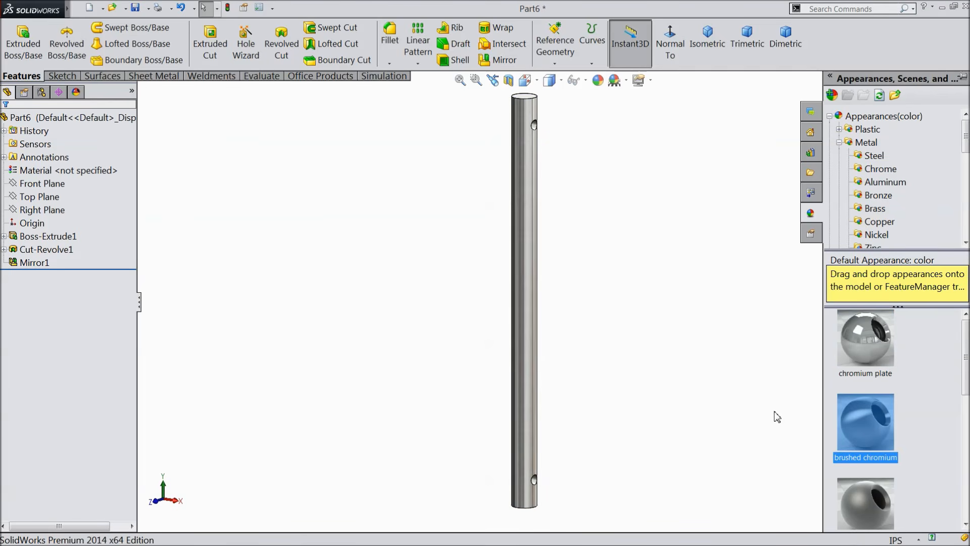
middle_drag(725, 389, 656, 350)
click(659, 333)
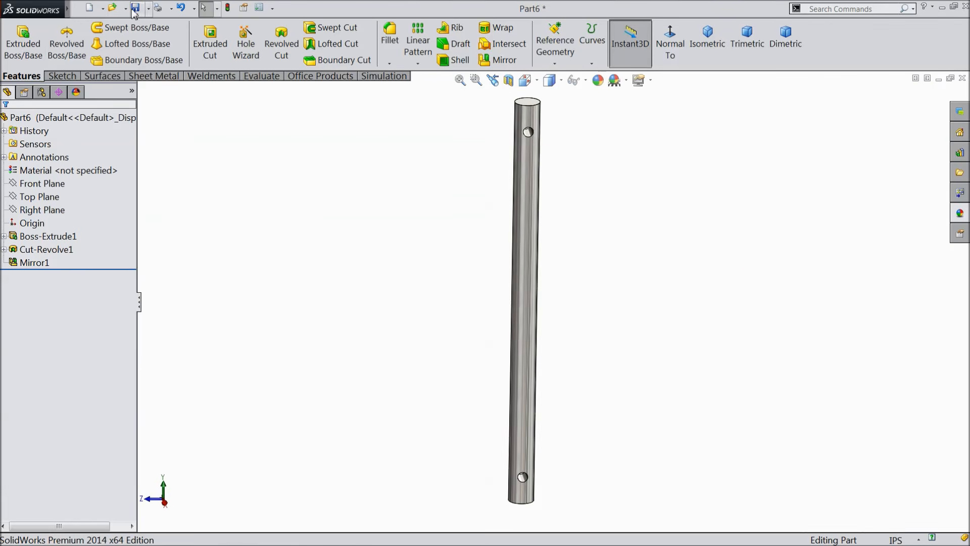
Step: Save the part in the Bench Vice folder as 4.Handle Rod
key(ctrl+s)
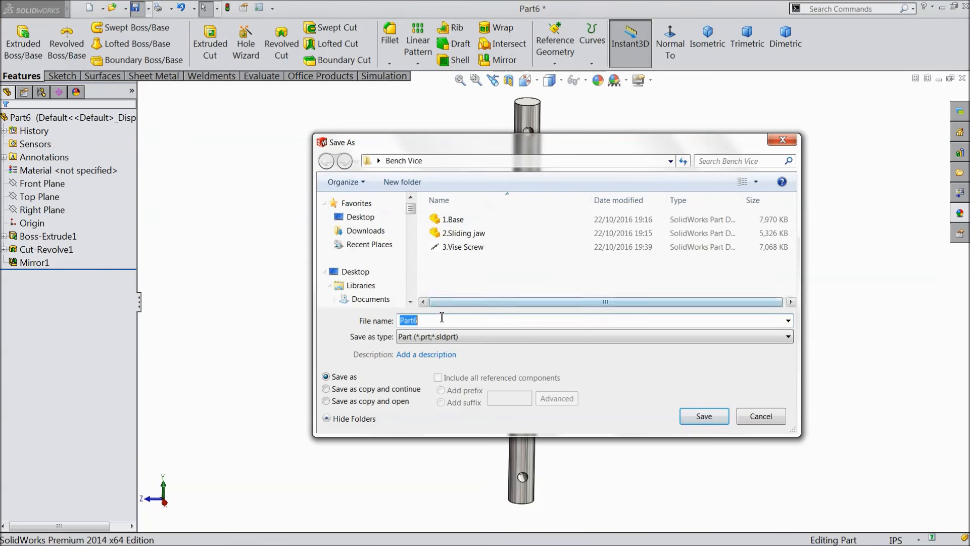
text(4.Handle Rod)
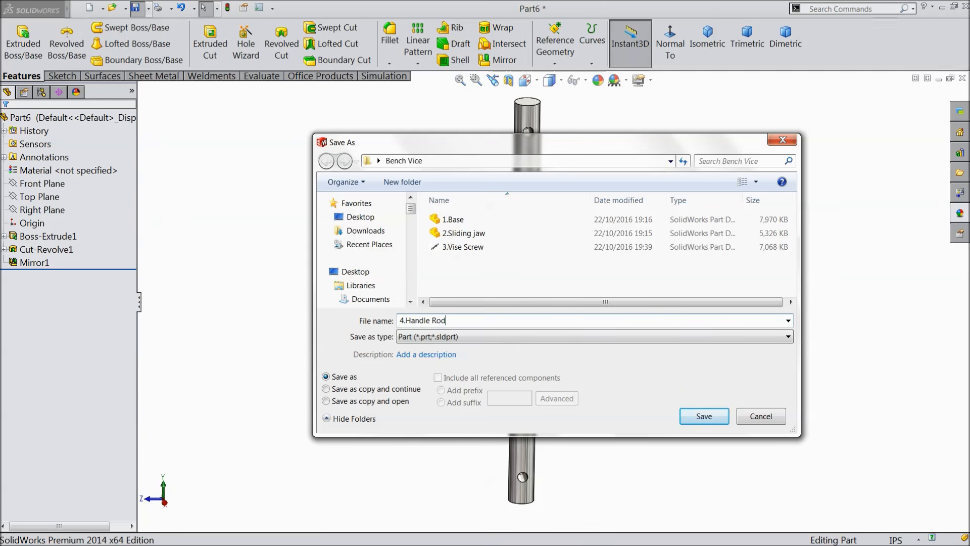
click(697, 417)
middle_drag(585, 308, 581, 332)
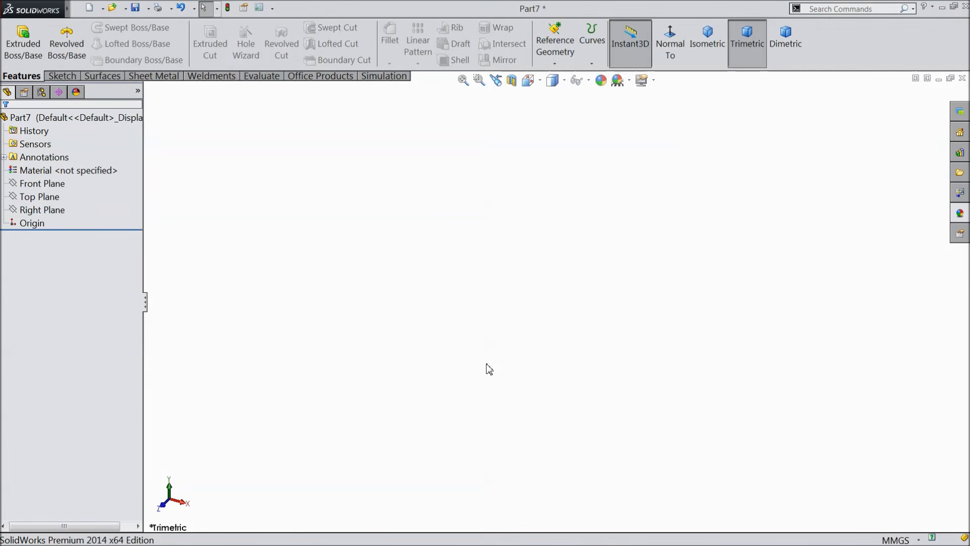
Step: Switch the new part's units to IPS and start a sketch on the Right Plane
click(53, 201)
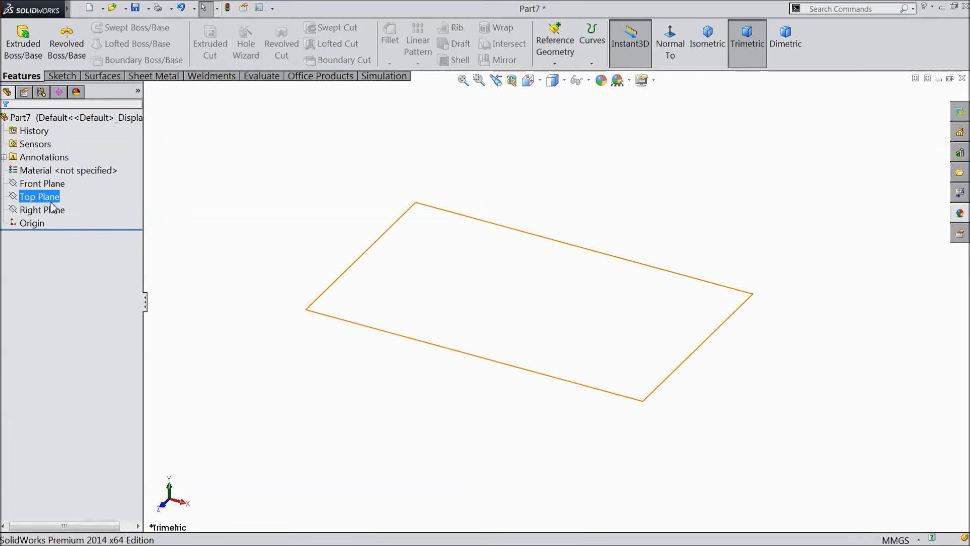
click(886, 540)
click(841, 503)
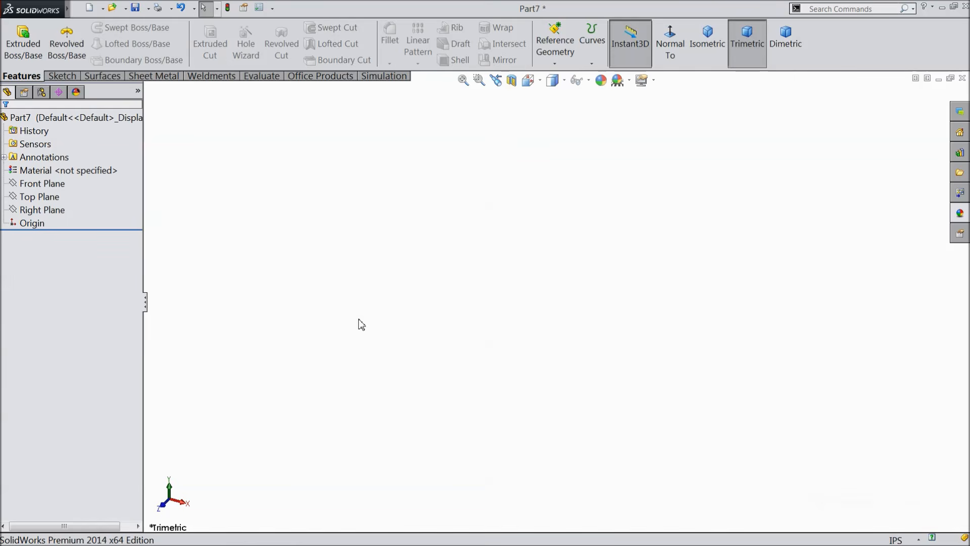
click(39, 209)
click(60, 185)
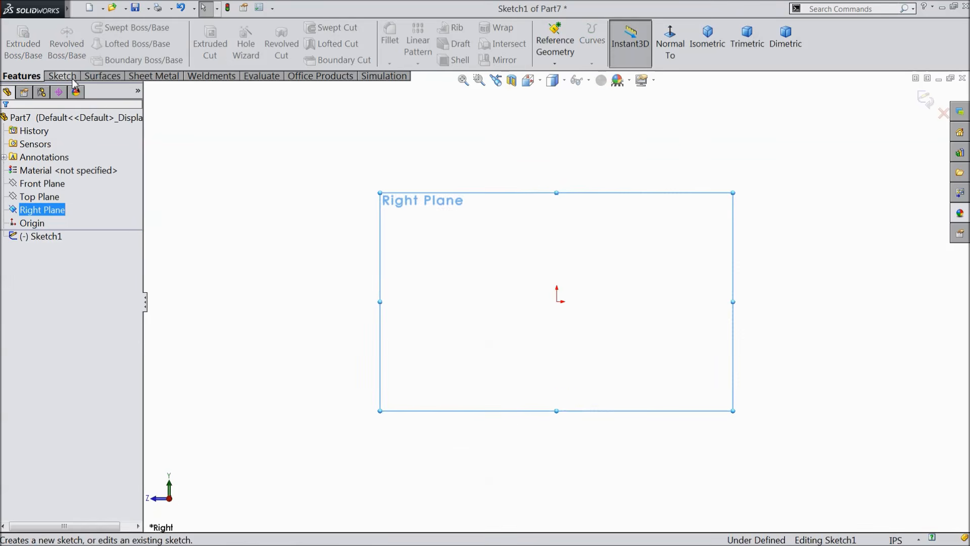
Step: Sketch a solid horizontal line about 2.9 in long, ending at the origin
click(98, 27)
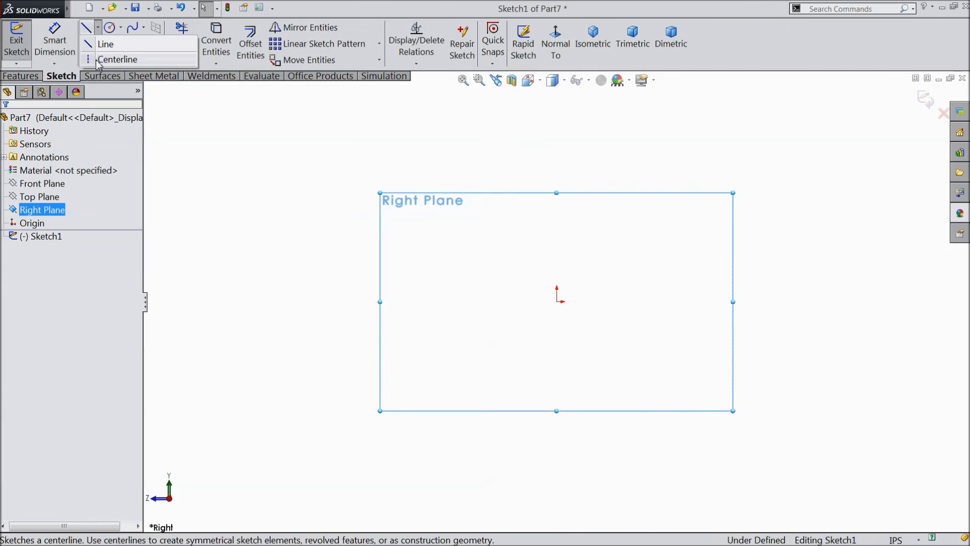
click(96, 61)
click(99, 27)
click(97, 44)
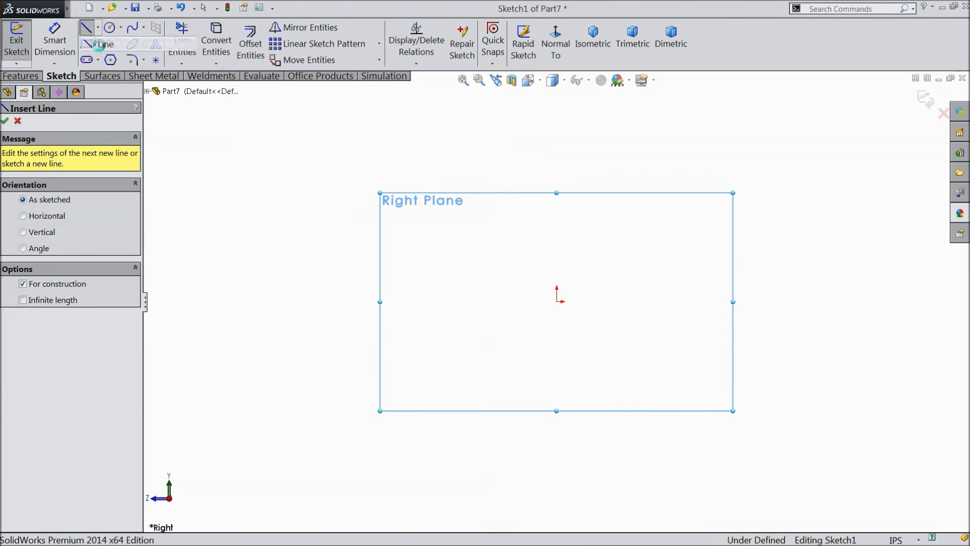
click(706, 302)
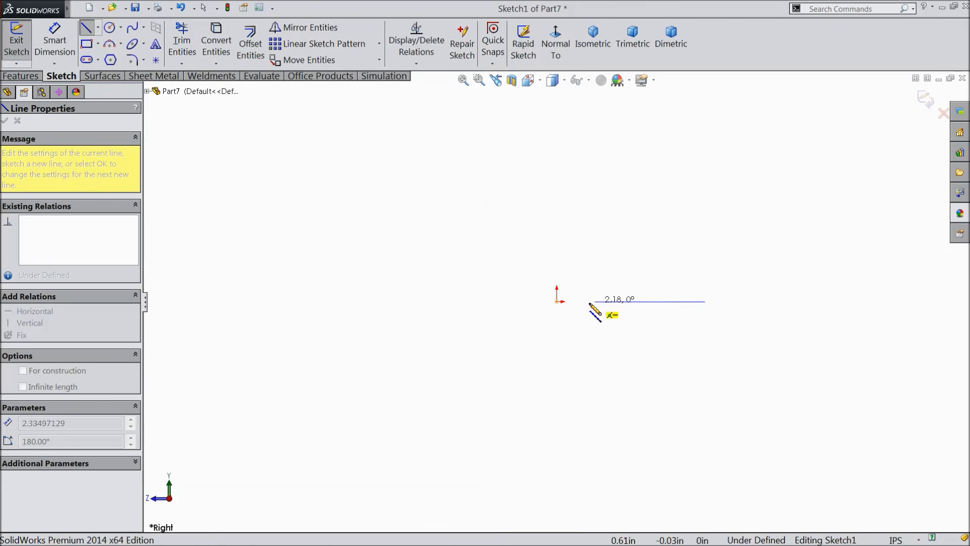
click(557, 302)
Step: Close the profile with an arc rising from the origin, a short vertical line, a long horizontal line and an end line about 0.25 in high
scroll(557, 302, down, 6)
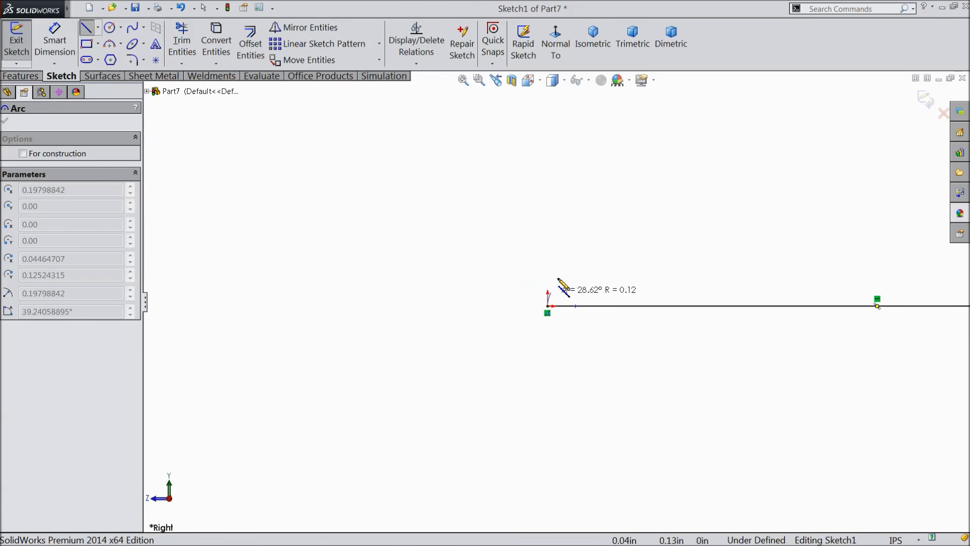
click(602, 197)
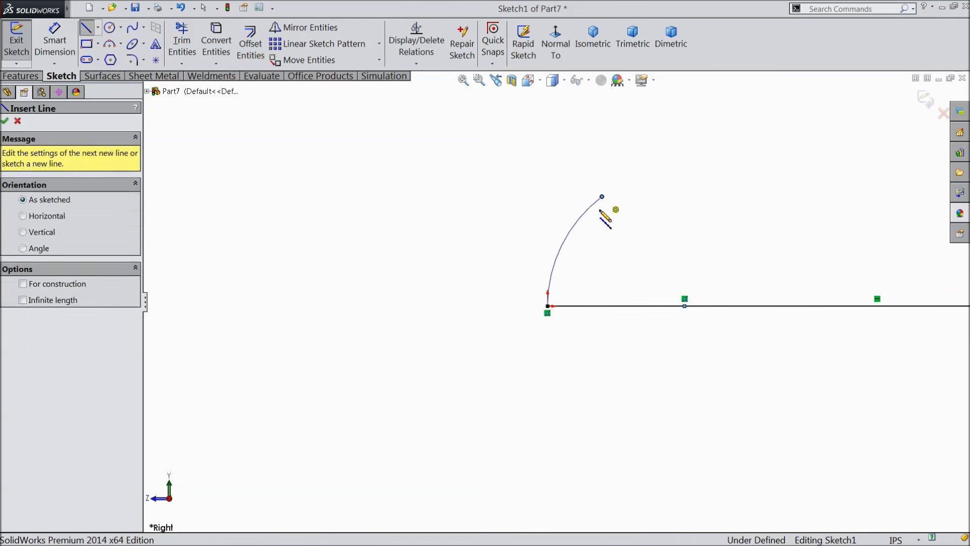
click(602, 251)
key(z)
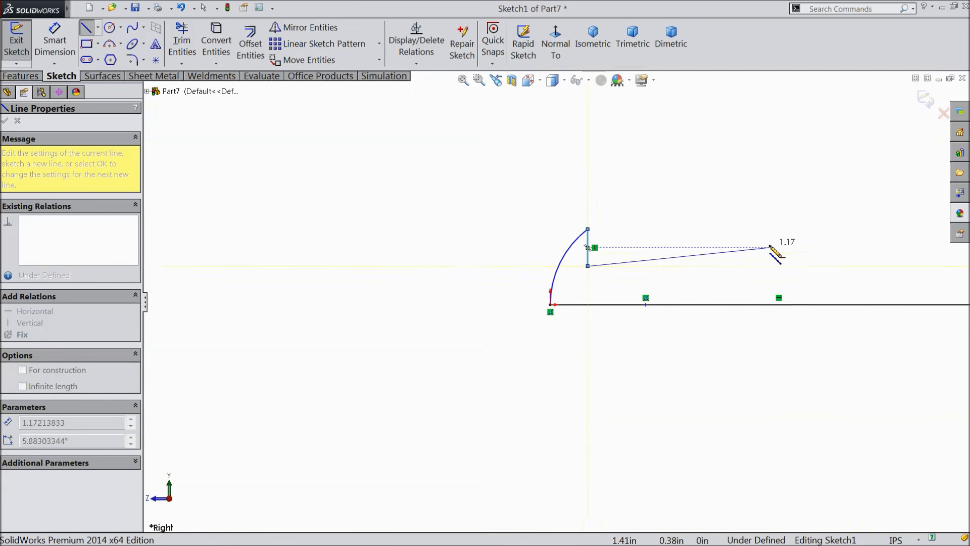
click(933, 272)
click(933, 304)
right_click(866, 338)
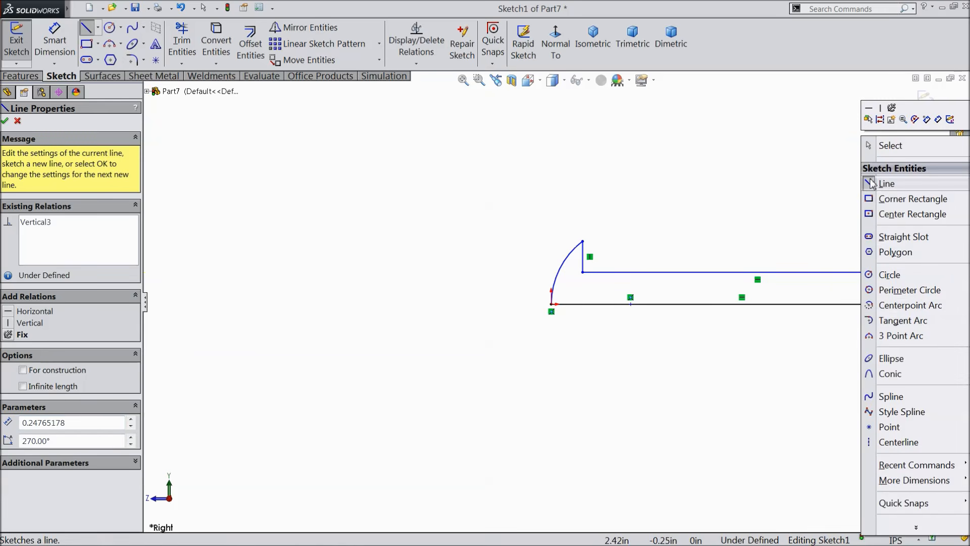
key(Escape)
key(Escape)
key(f)
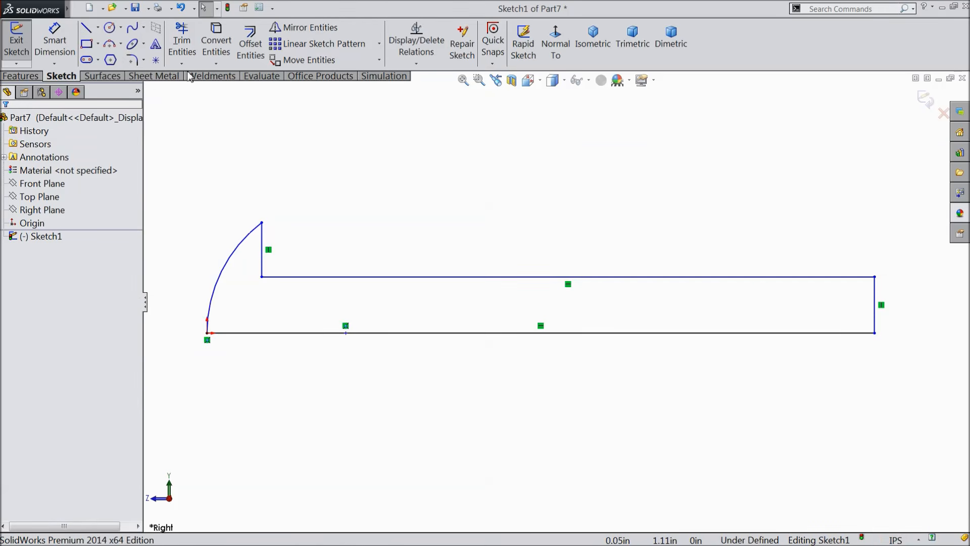
Step: Dimension the height of the profile's vertical end line, opposite the arc, as 0.125/2 in
click(55, 42)
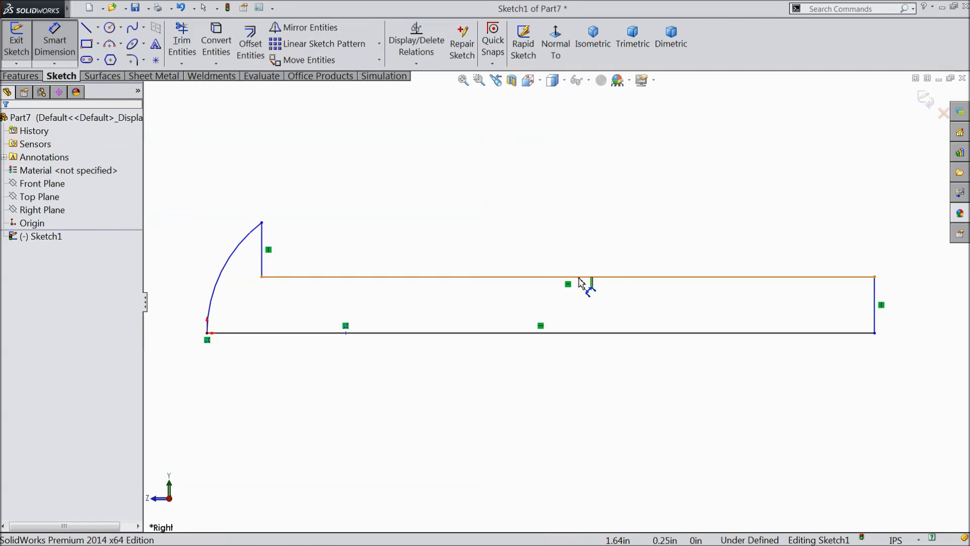
click(876, 305)
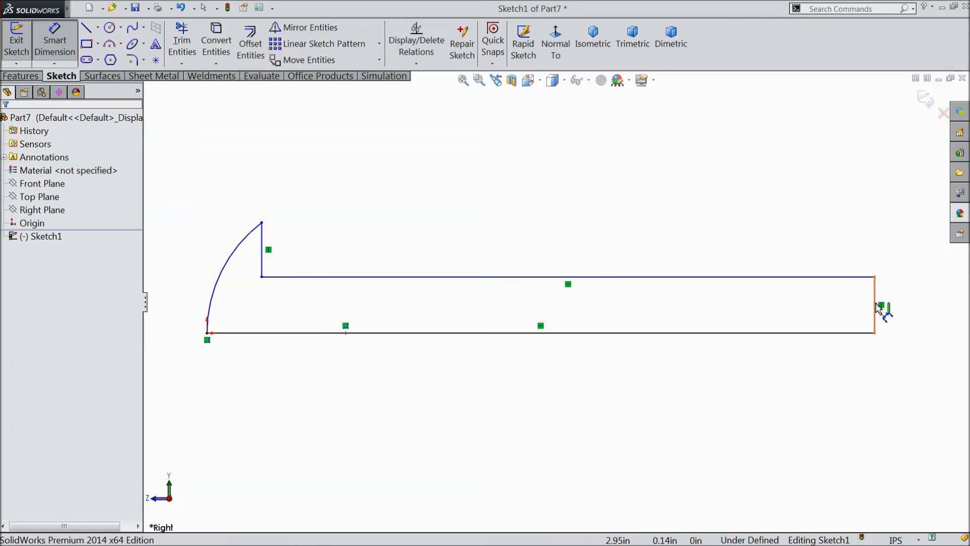
click(913, 307)
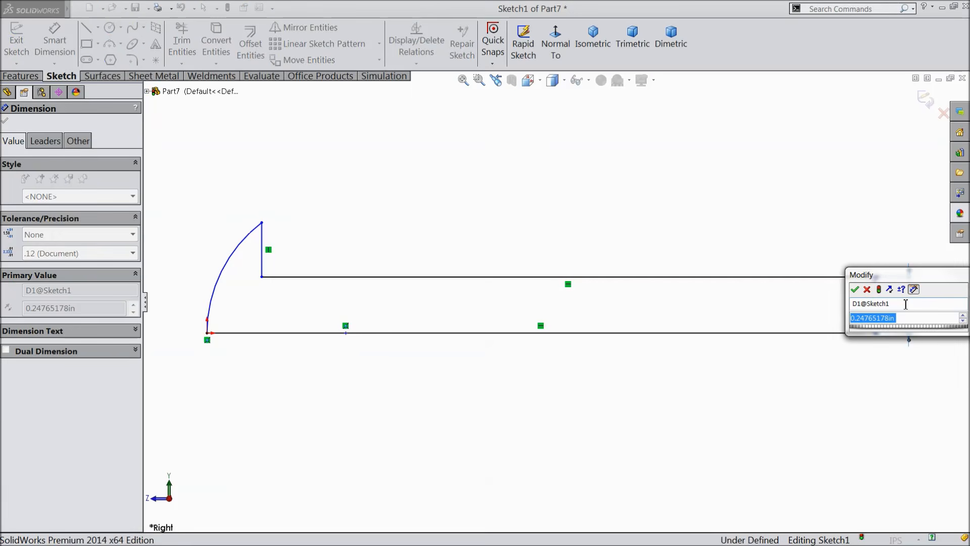
text(0.125/2)
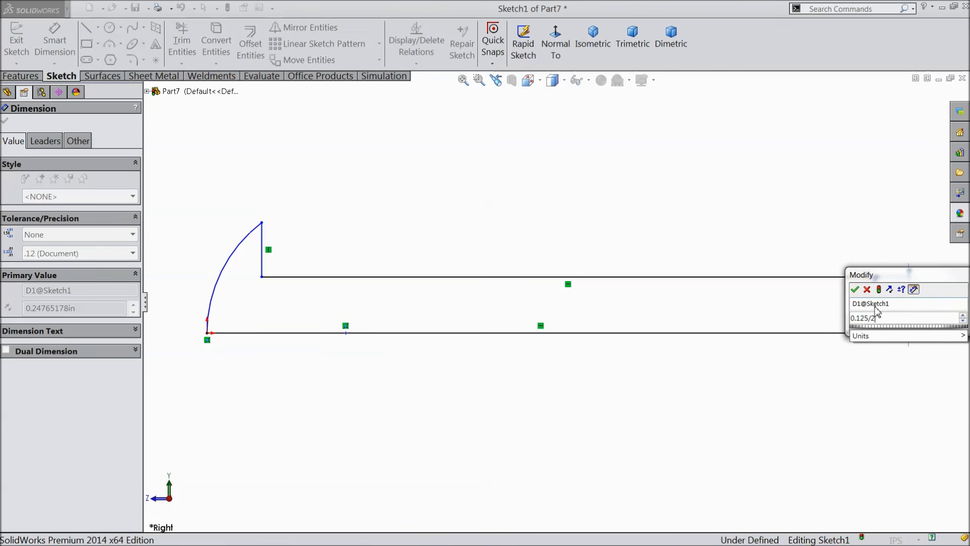
click(855, 290)
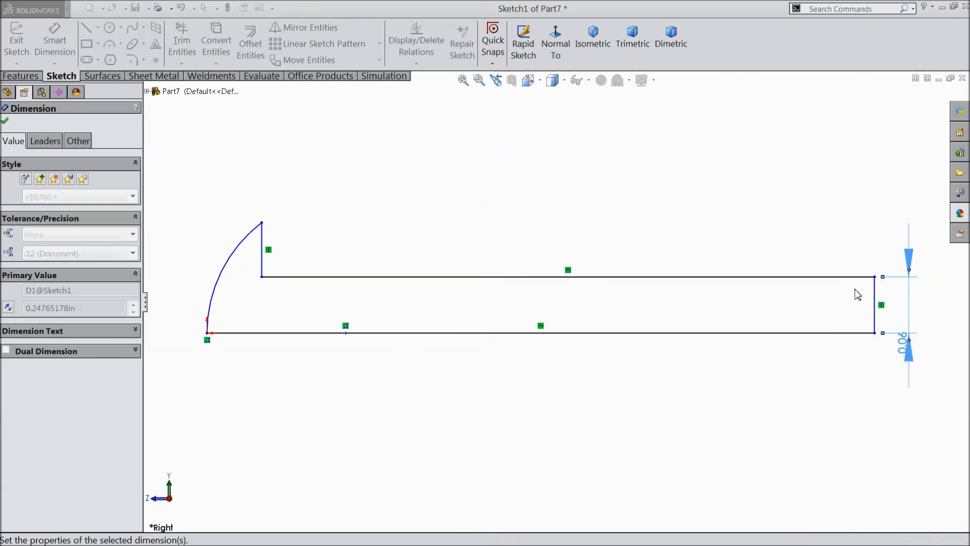
Step: Dimension the profile's long upper horizontal line as 0.375*2 in
click(485, 277)
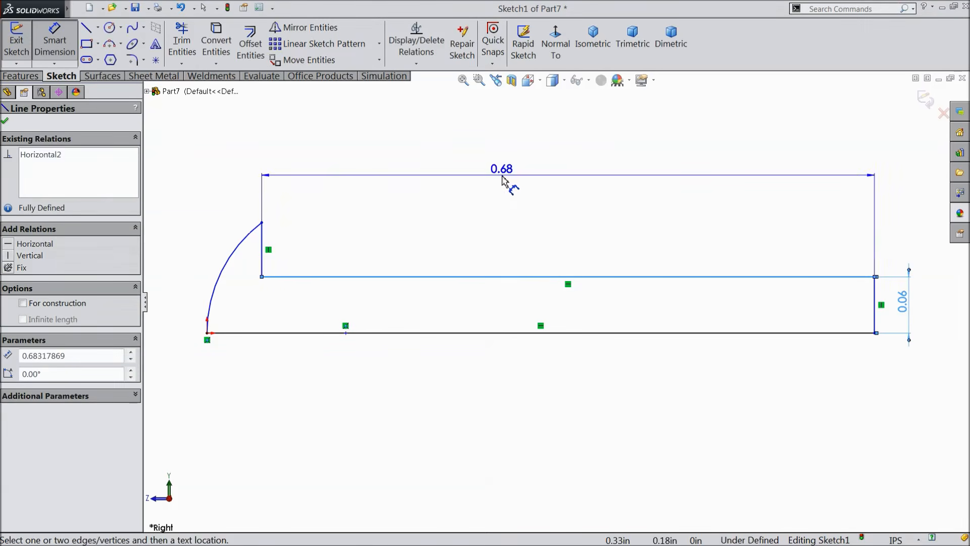
click(509, 181)
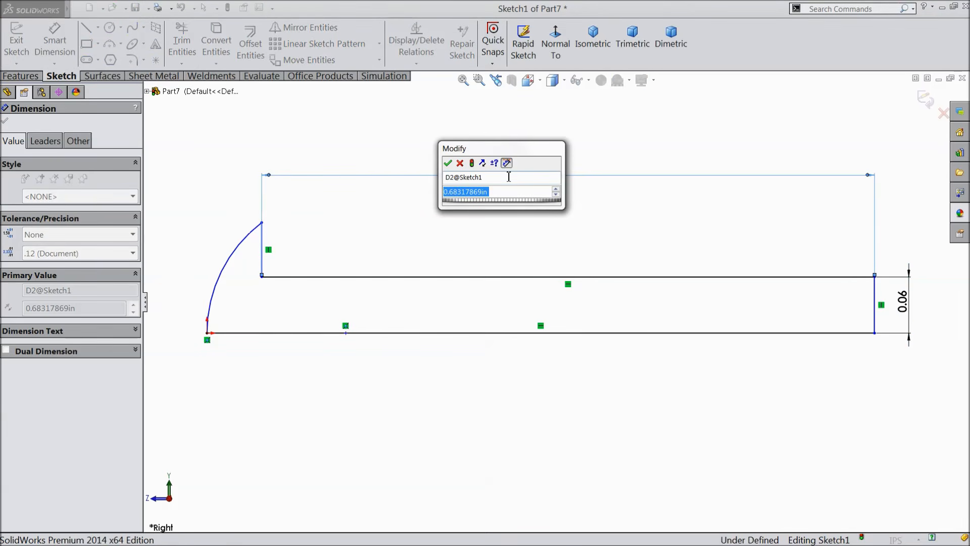
text(0.)
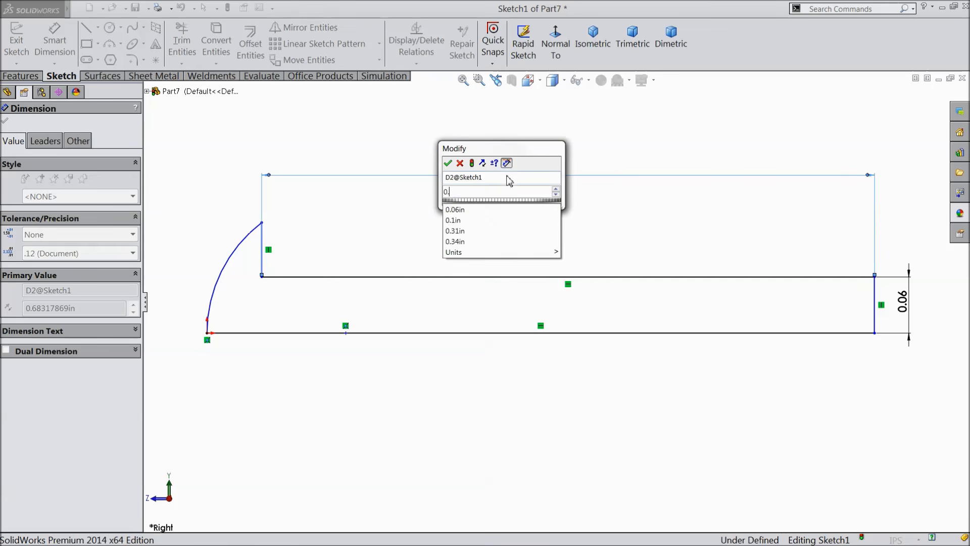
text(375*2)
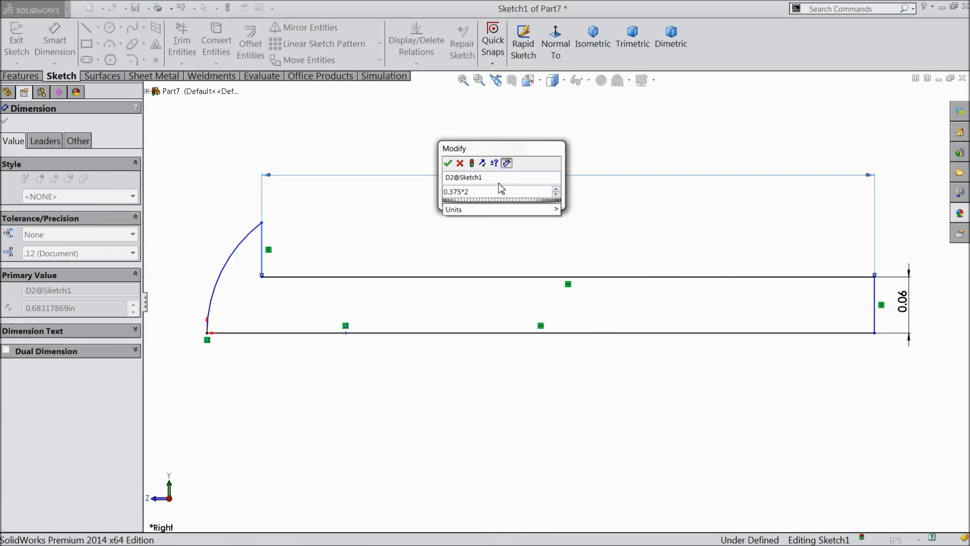
click(449, 163)
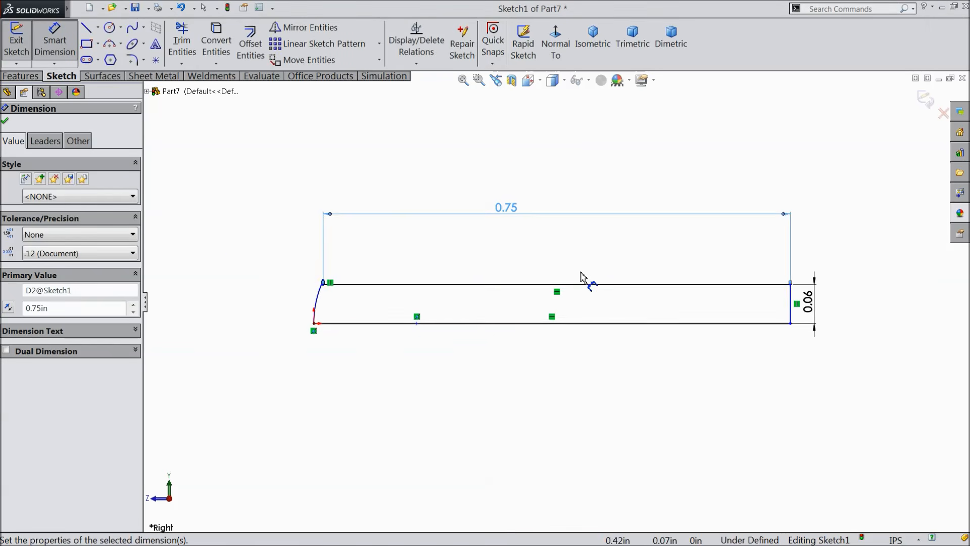
scroll(431, 280, down, 1)
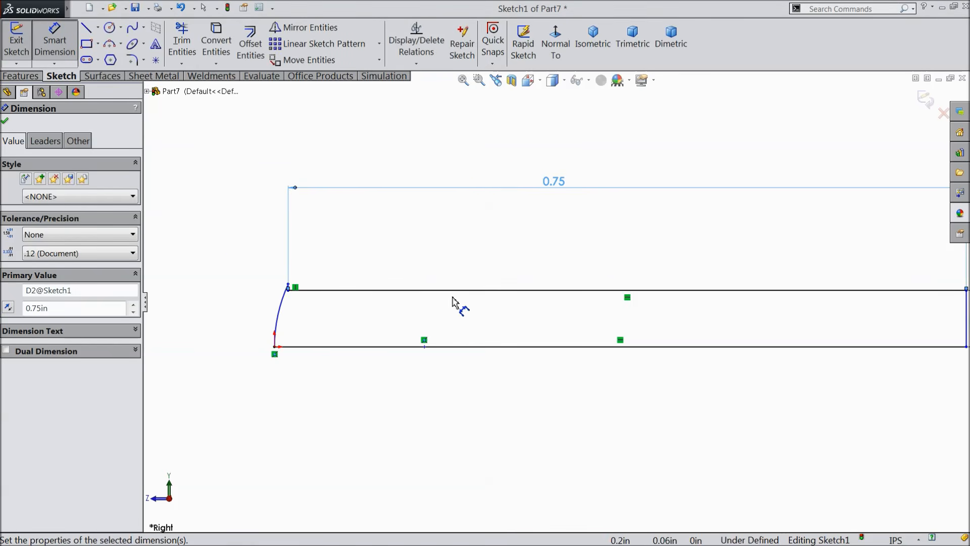
click(4, 120)
Step: Move the arc's upper endpoint up to about 0.115 in above the origin, lengthening the short vertical line
scroll(272, 293, down, 2)
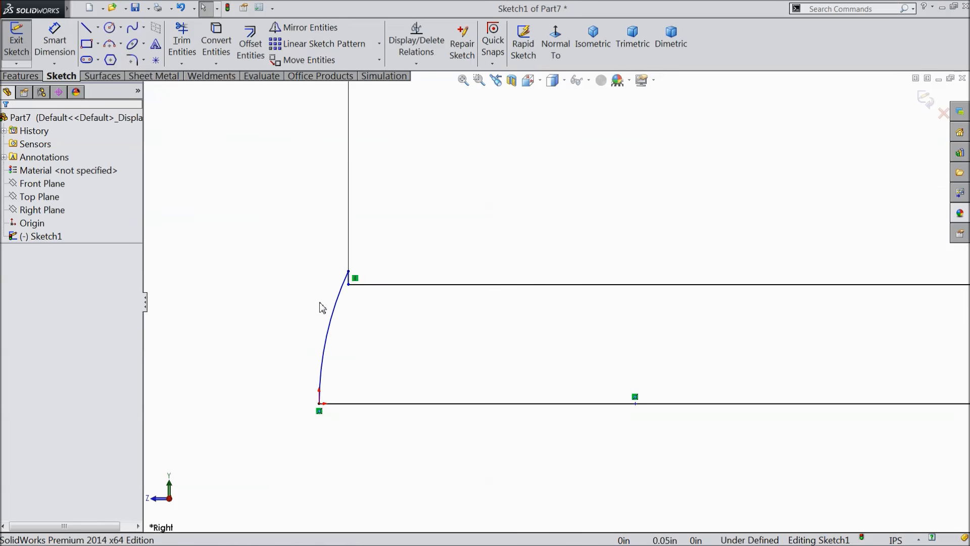
click(348, 272)
drag(348, 271, 354, 183)
scroll(448, 308, up, 3)
scroll(708, 330, down, 2)
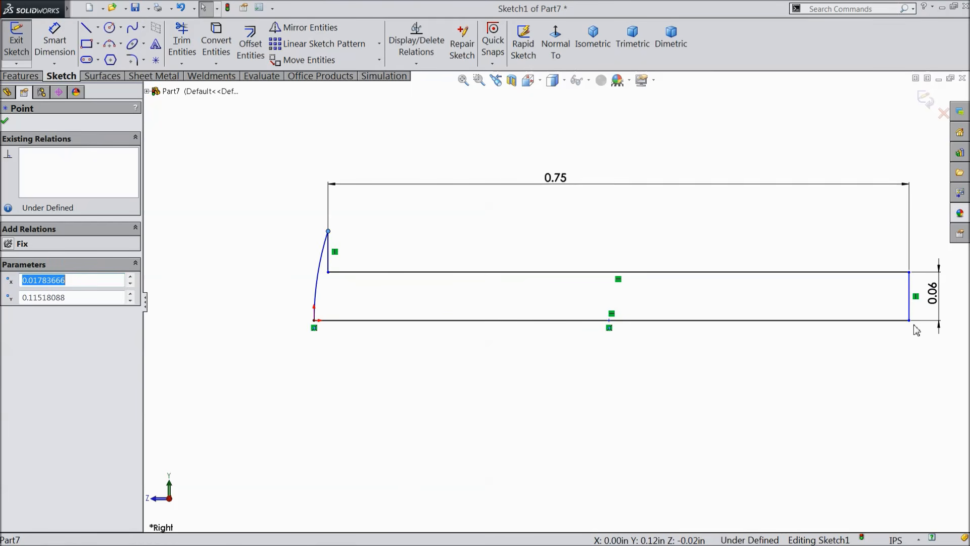
Step: Dimension the horizontal distance between the head's short vertical line and the origin as 0.031 in
click(77, 54)
scroll(396, 299, down, 3)
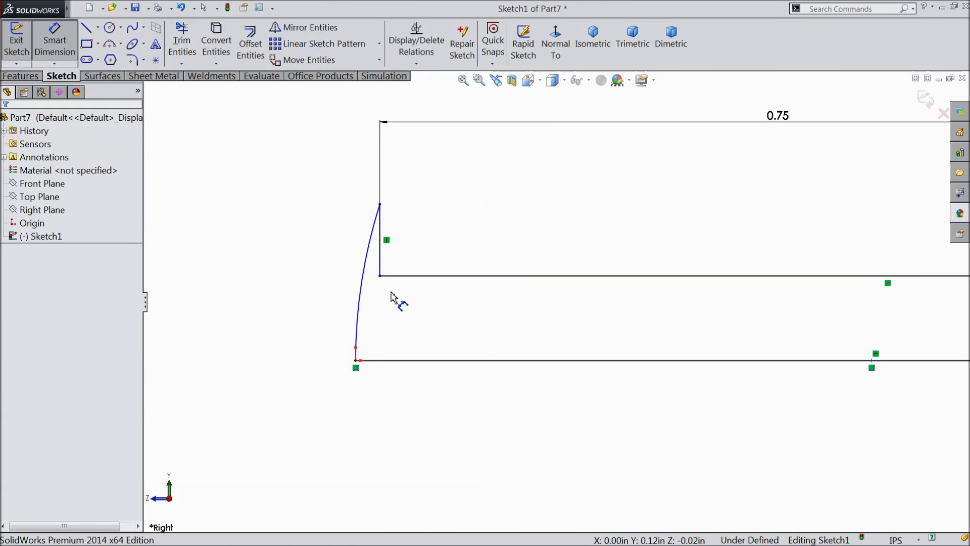
click(381, 232)
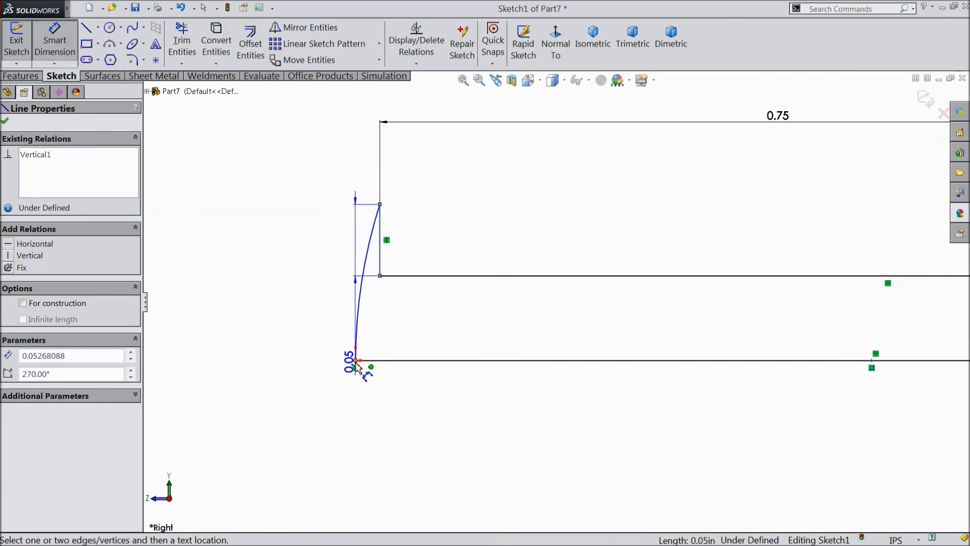
click(355, 360)
click(367, 414)
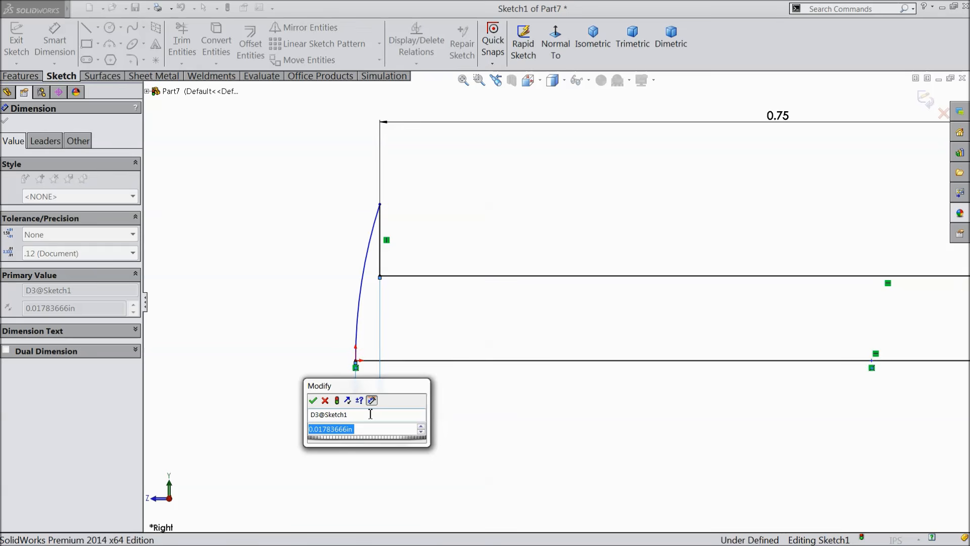
text(0.031)
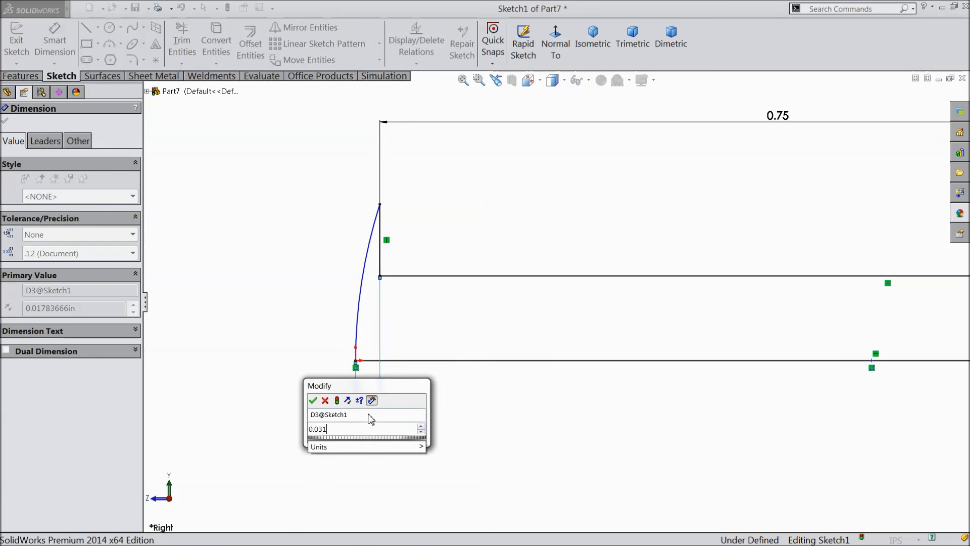
click(314, 401)
key(z)
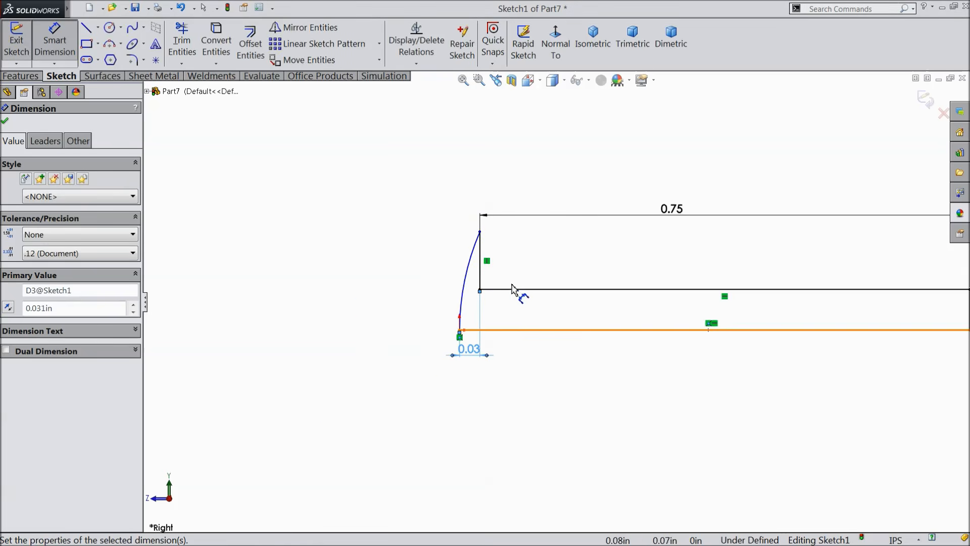
Step: Dimension the height of the arc's upper endpoint above the profile's bottom line as 0.084 in
scroll(511, 283, down, 2)
click(471, 212)
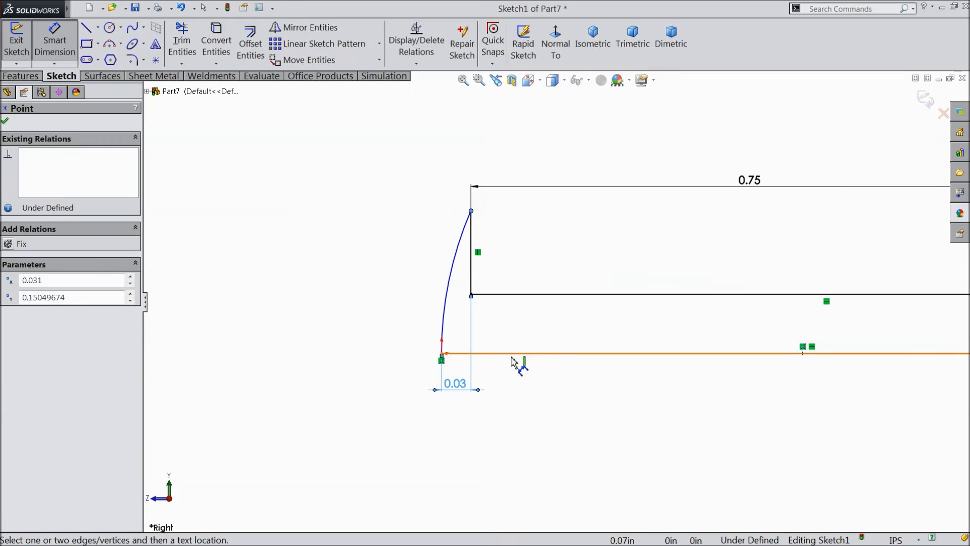
click(511, 354)
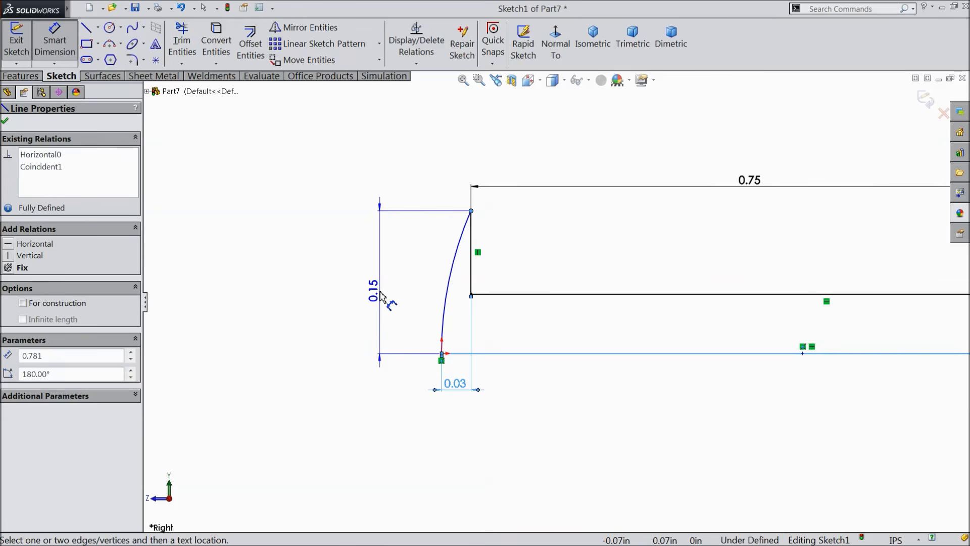
click(383, 296)
text(0.)
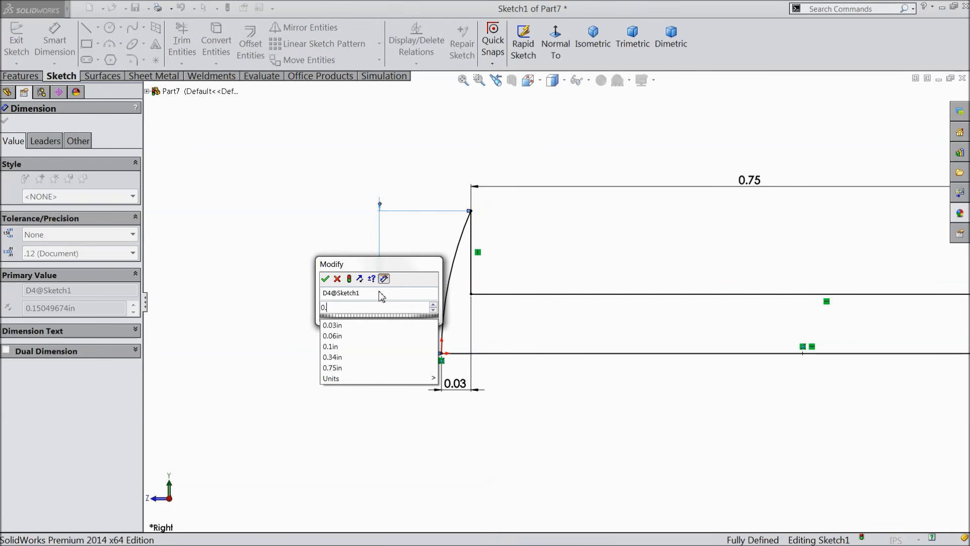
text(0)
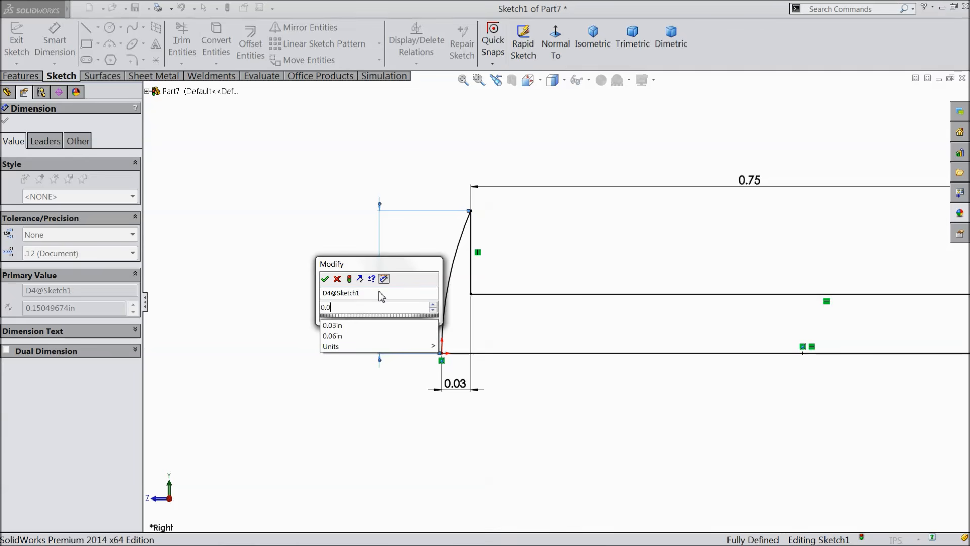
text(84)
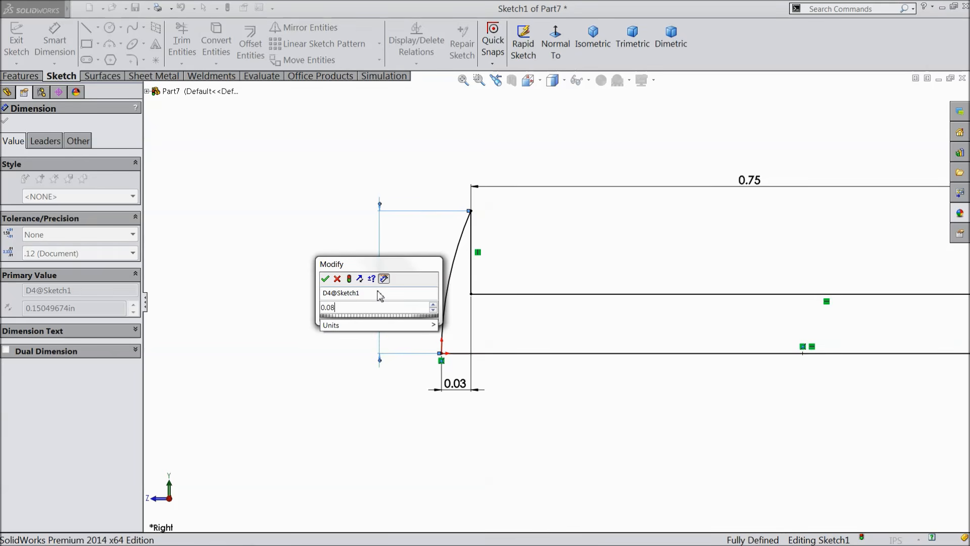
click(325, 278)
scroll(560, 363, down, 3)
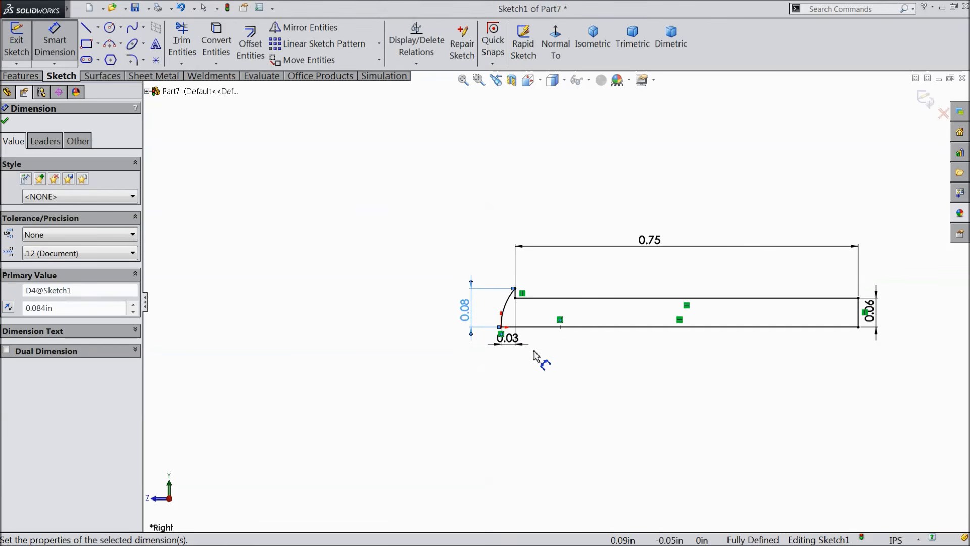
scroll(788, 347, down, 3)
scroll(217, 299, down, 2)
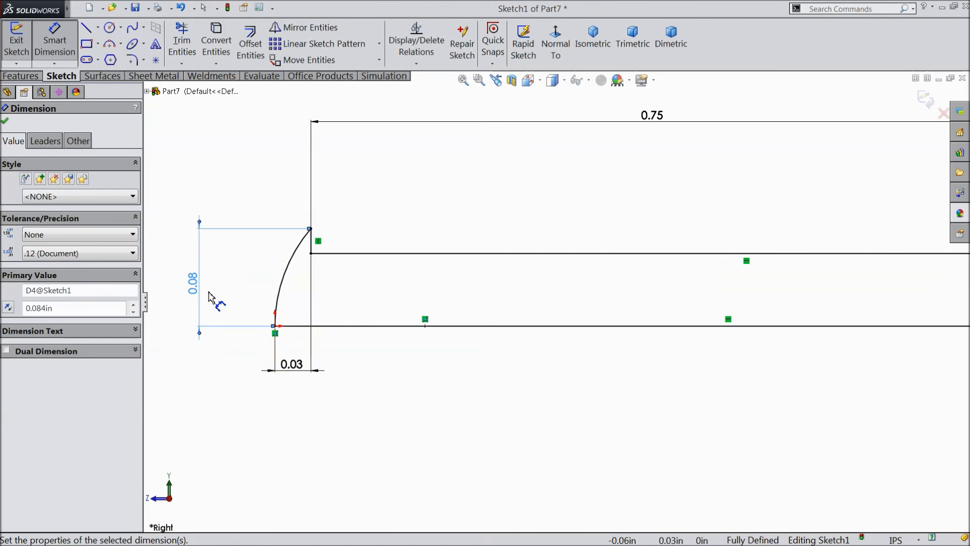
click(5, 122)
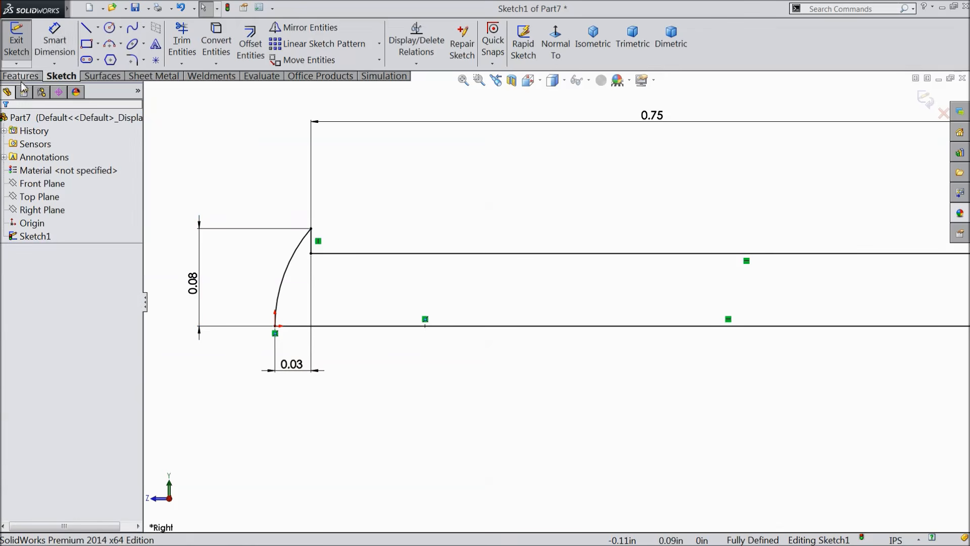
Step: Revolve the profile 360° about its long bottom line into a solid round-headed pin
click(21, 76)
click(66, 48)
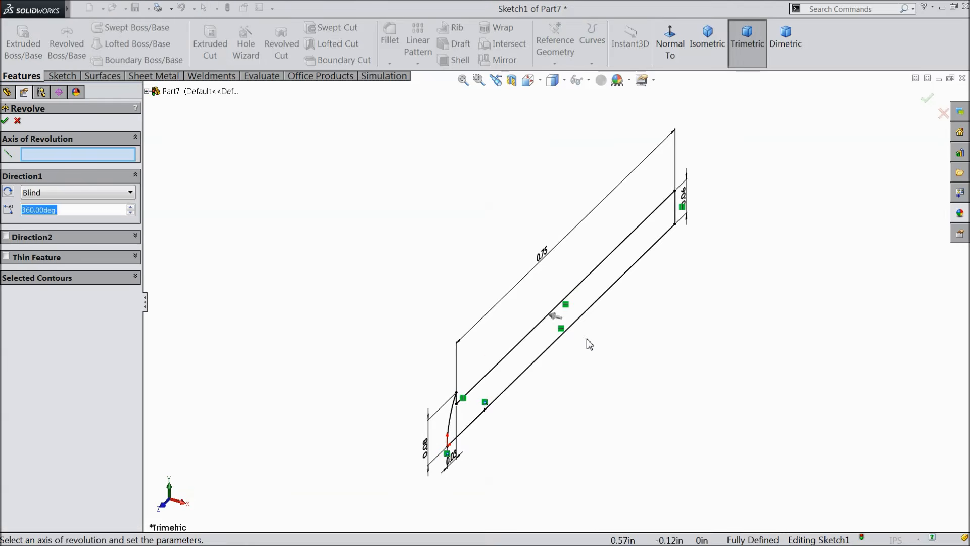
click(569, 326)
scroll(589, 408, down, 1)
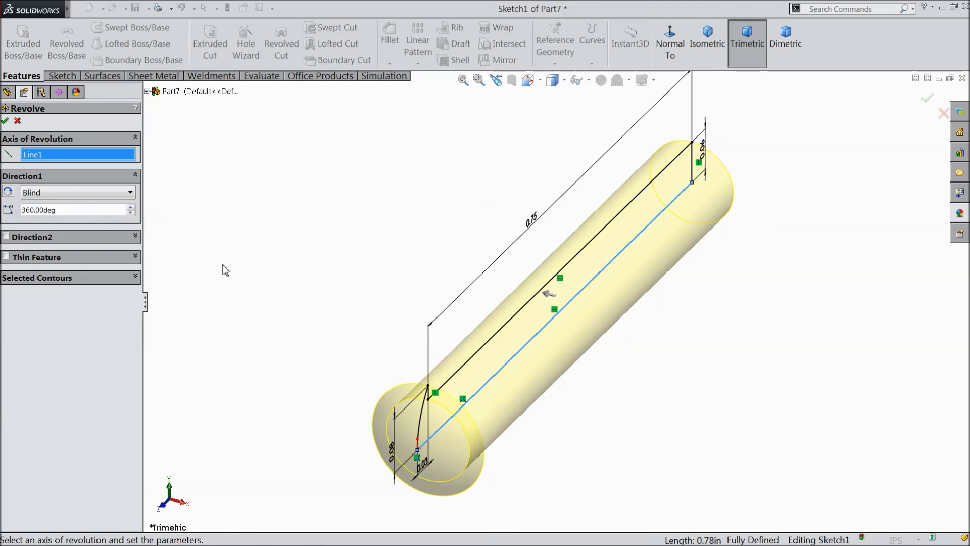
click(6, 121)
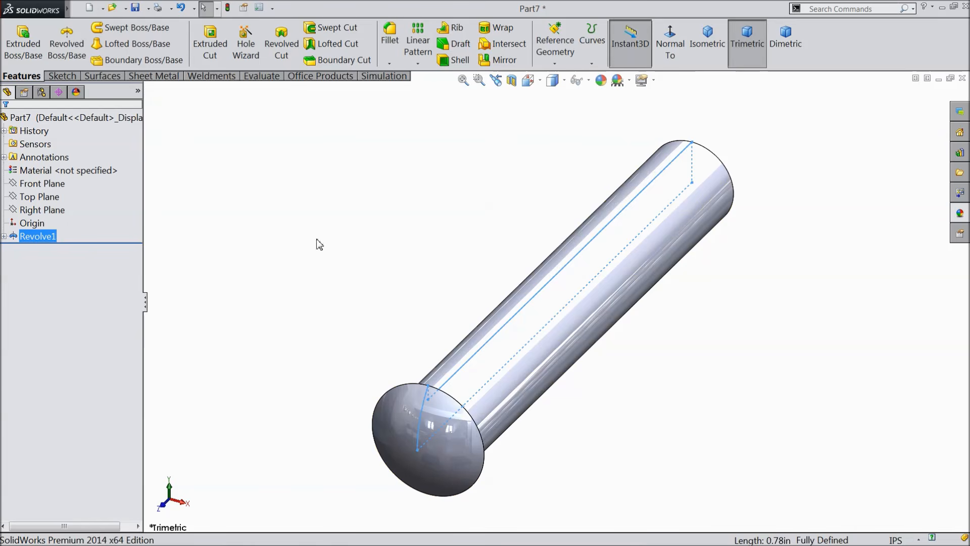
Step: Apply a polished, reflective metal appearance to the whole part
click(109, 120)
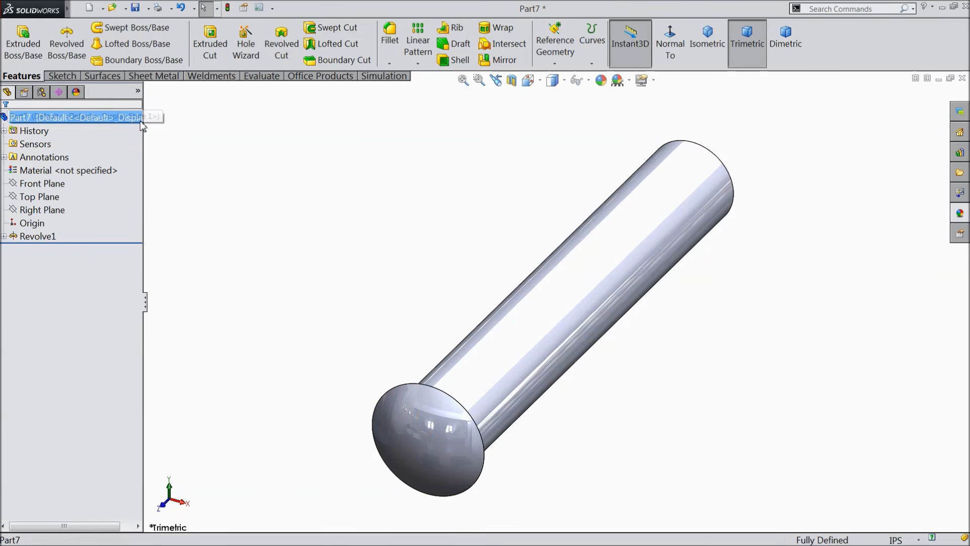
click(960, 214)
click(876, 354)
middle_drag(657, 390, 632, 383)
scroll(600, 374, down, 2)
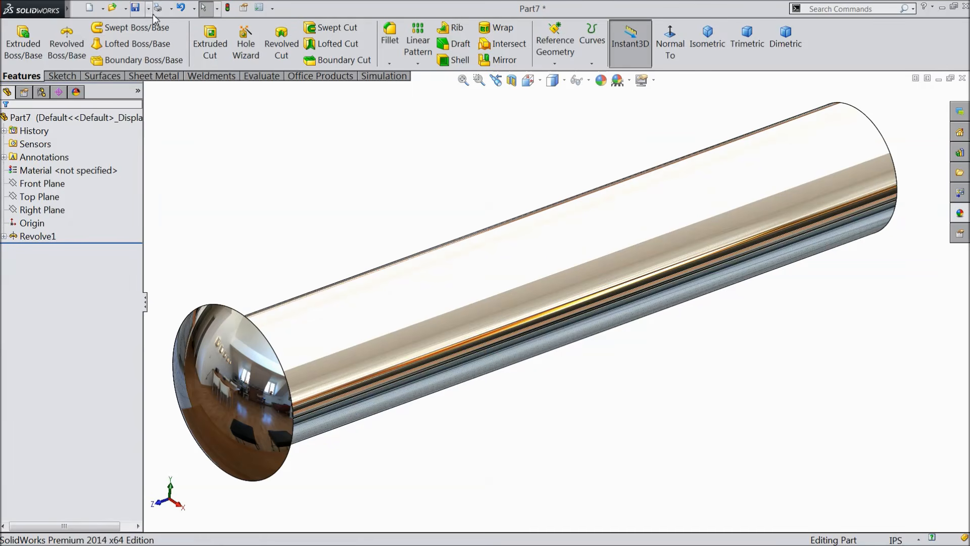
Step: Save the part as 5.Pin in the Bench Vice folder
click(135, 8)
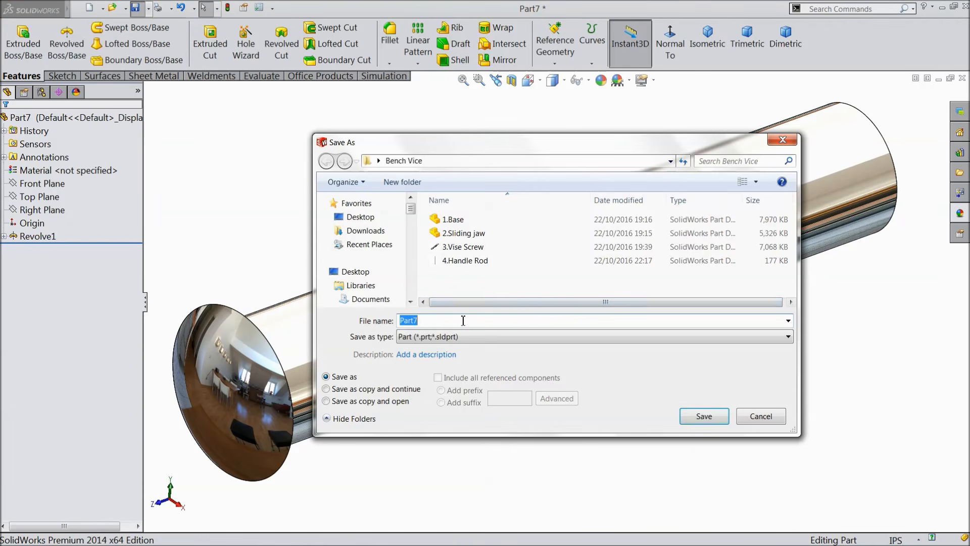
text(5.P)
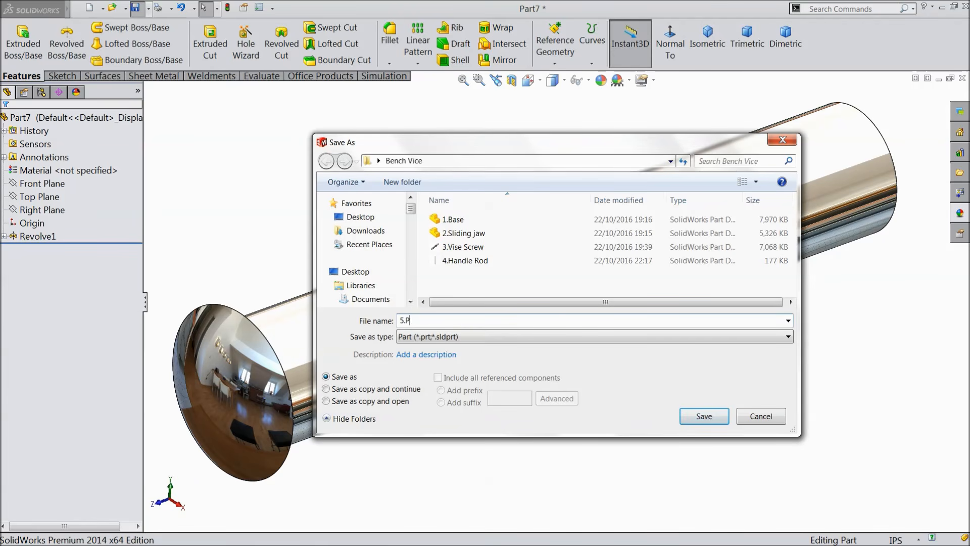
text(in)
click(703, 416)
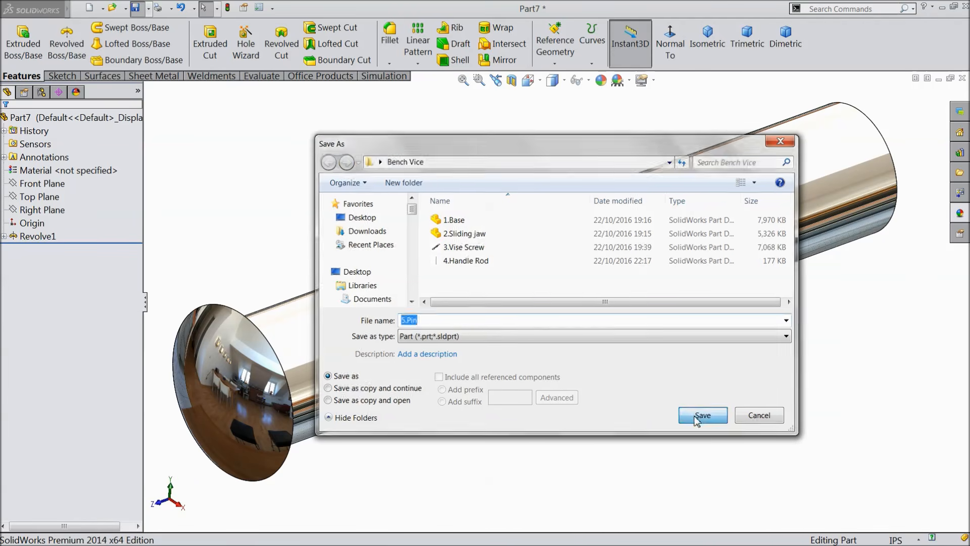
mouse_move(634, 396)
middle_down()
mouse_move(640, 390)
mouse_move(632, 410)
middle_up()
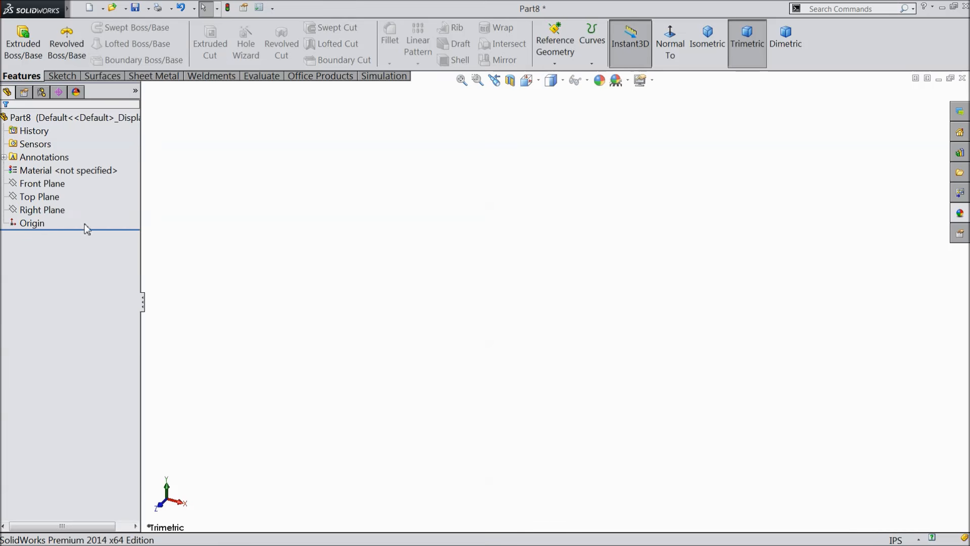
Step: Sketch a circle of about 3.31 in radius centred on the origin on the new part's Top Plane
click(47, 196)
click(56, 184)
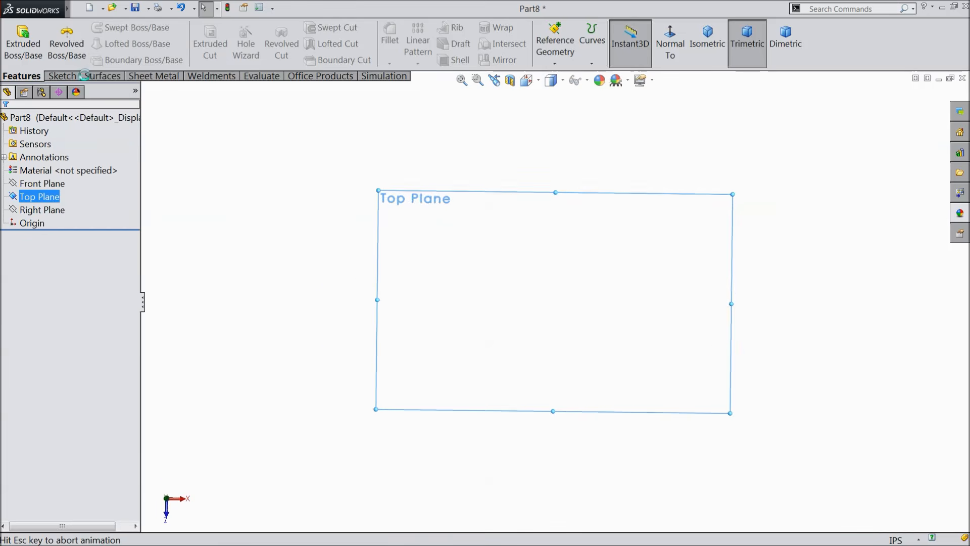
click(109, 27)
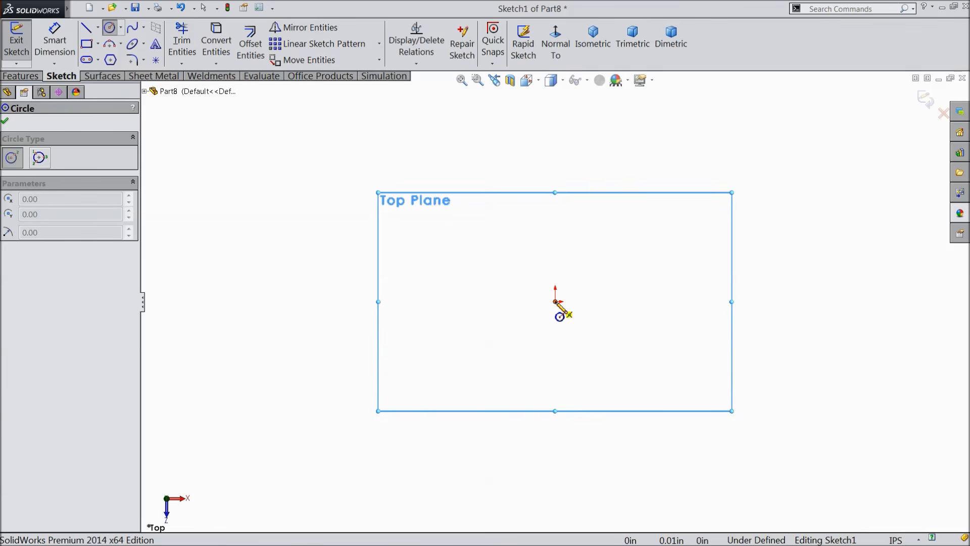
click(555, 302)
click(408, 223)
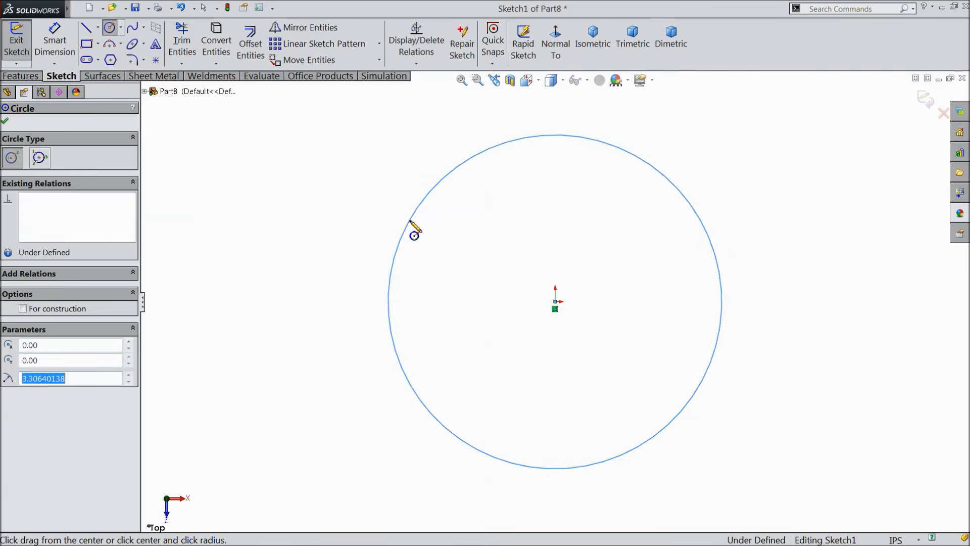
Step: Draw a vertical centerline through the origin, extending beyond the circle at both ends
click(97, 27)
click(116, 60)
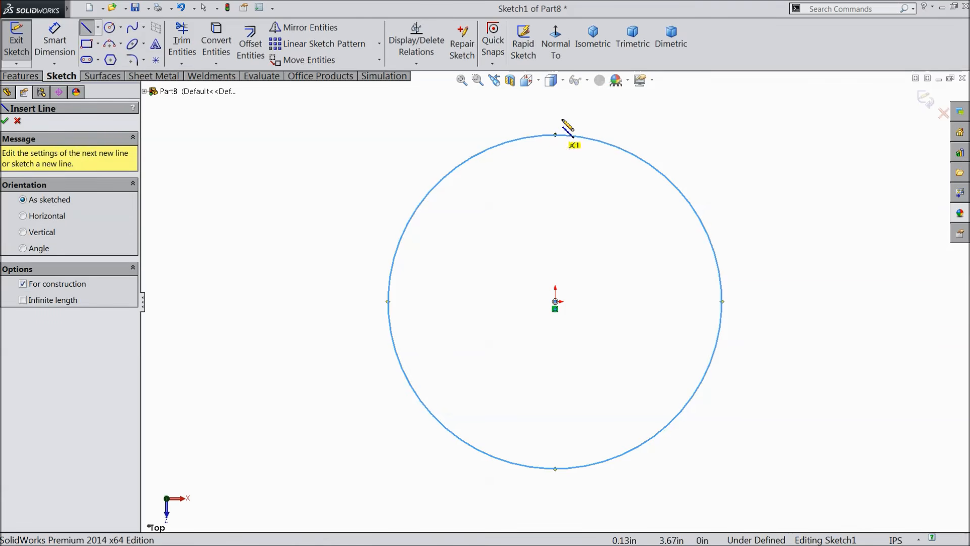
click(556, 108)
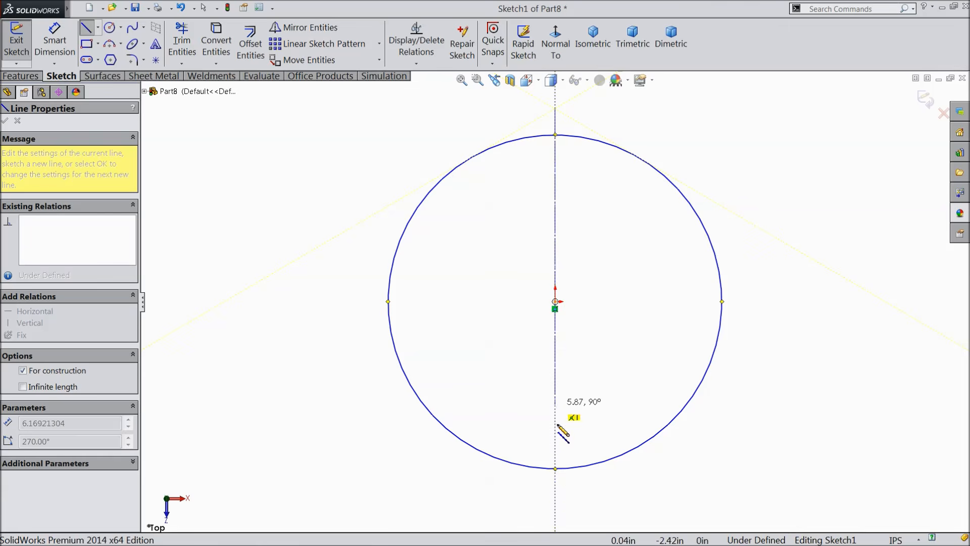
click(555, 495)
right_click(558, 493)
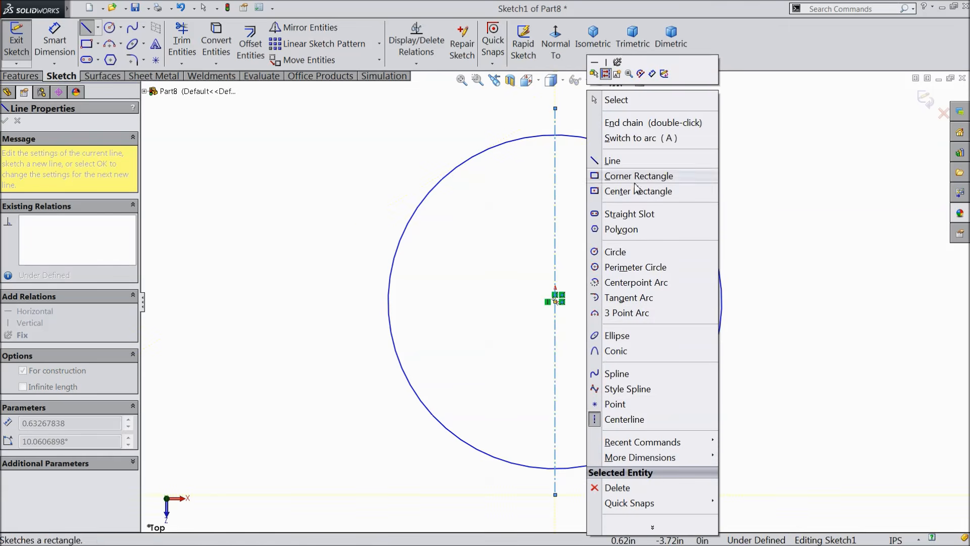
click(617, 99)
Step: Draw a vertical line just right of the centerline, crossing the whole circle and extending past both sides
scroll(622, 309, up, 2)
scroll(631, 343, down, 1)
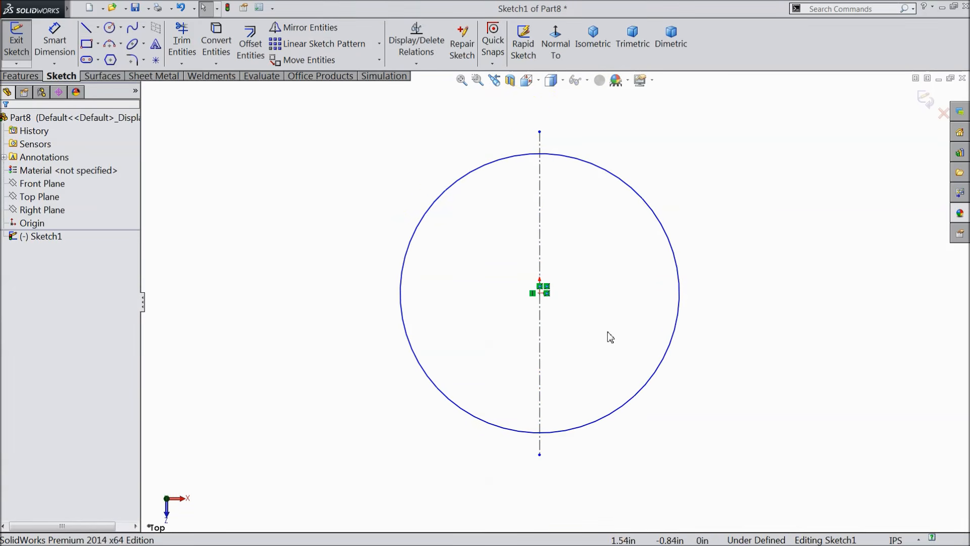
click(87, 27)
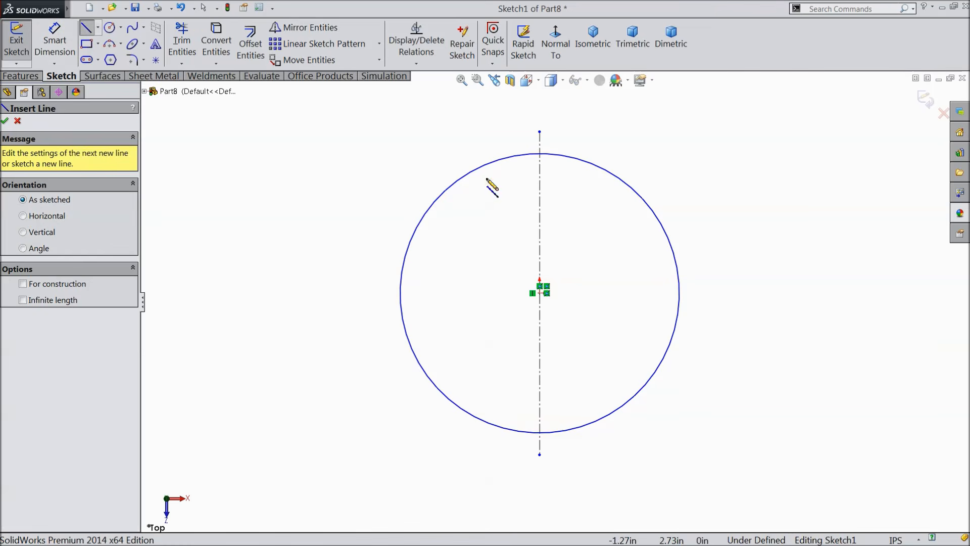
click(580, 123)
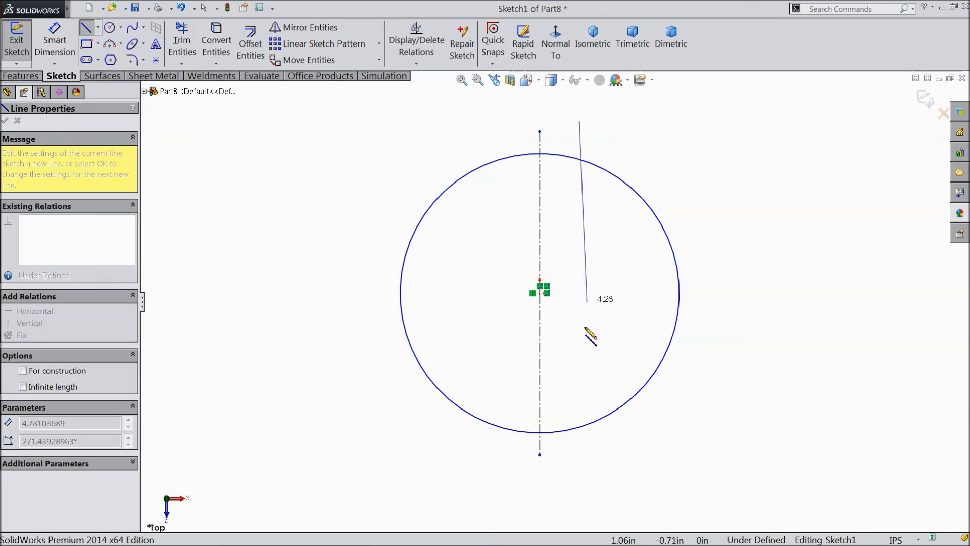
click(579, 461)
right_click(645, 462)
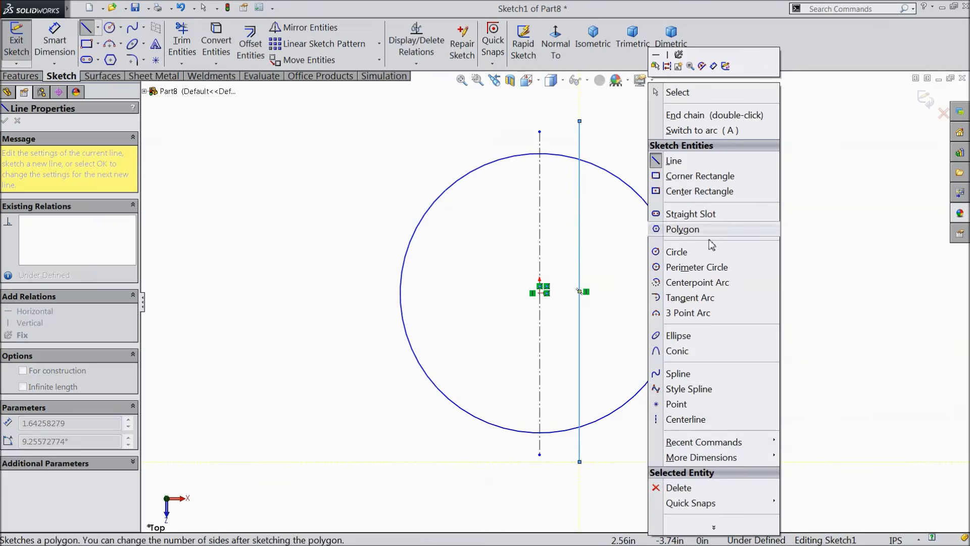
click(679, 94)
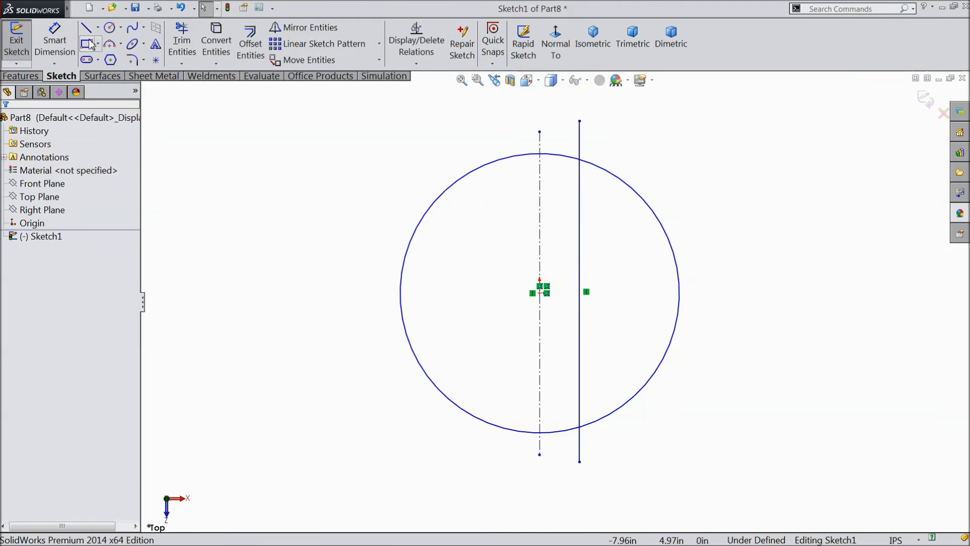
Step: Trim away the circle's arc left of the solid vertical line and the line's two overhanging ends
click(185, 51)
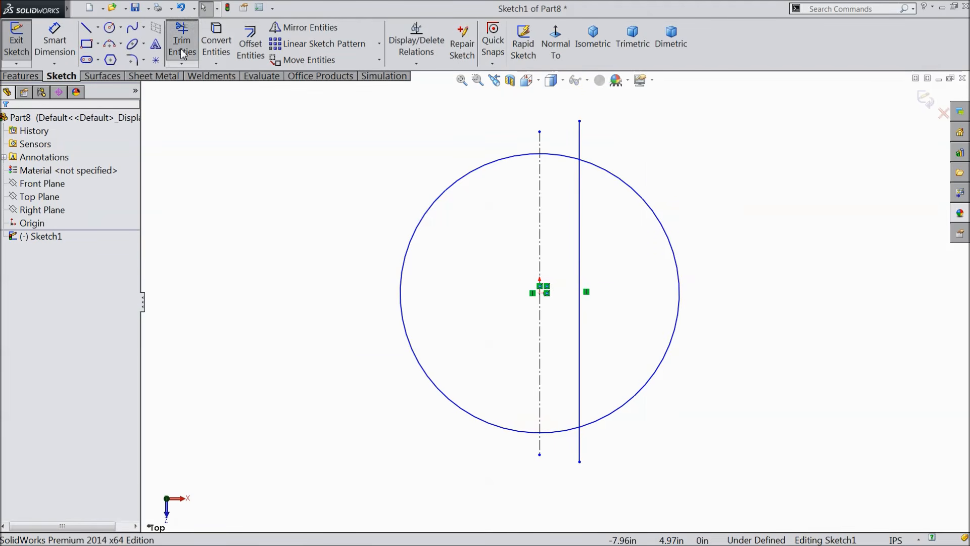
click(526, 156)
click(580, 148)
click(577, 439)
scroll(592, 371, up, 1)
scroll(589, 369, up, 1)
scroll(588, 353, down, 1)
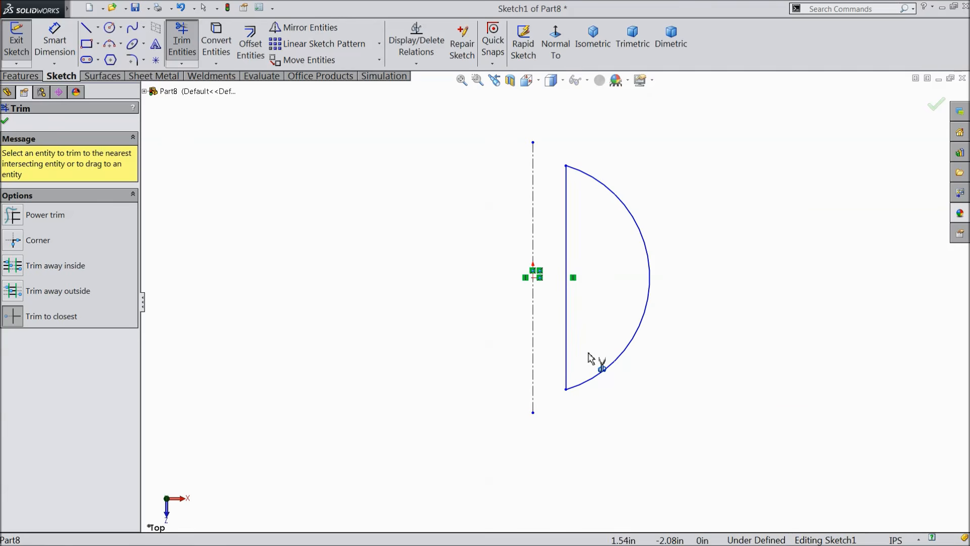
click(5, 121)
Step: Dimension the arc's radius as 0.375 in
click(54, 41)
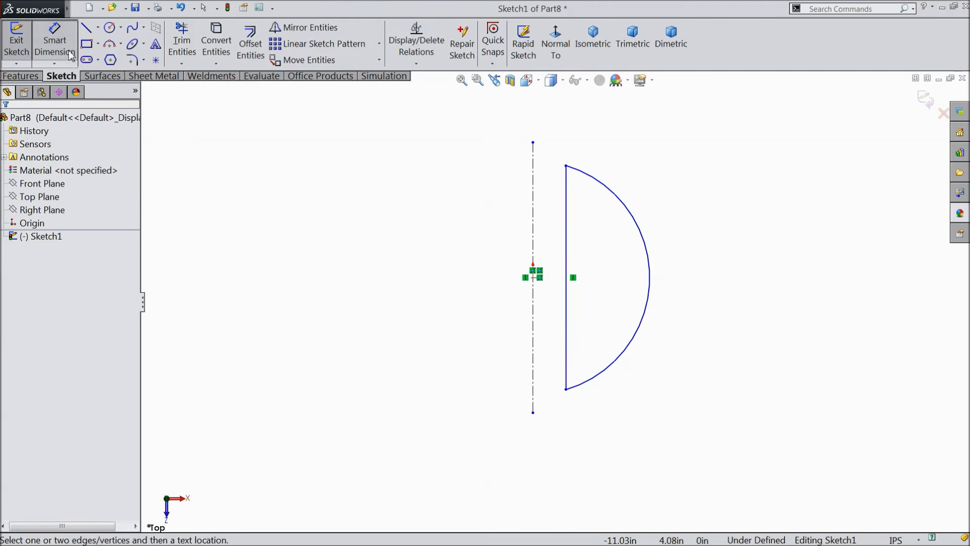
click(647, 256)
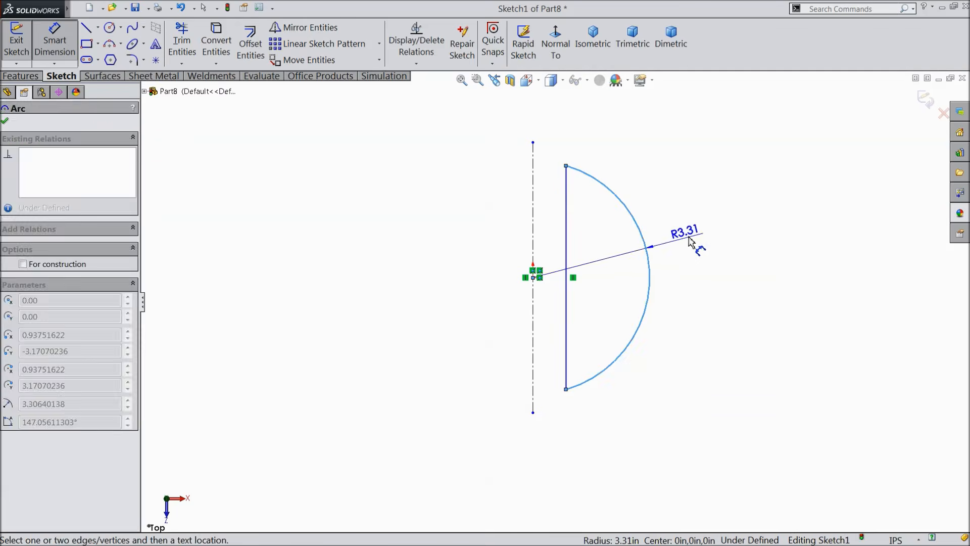
click(703, 241)
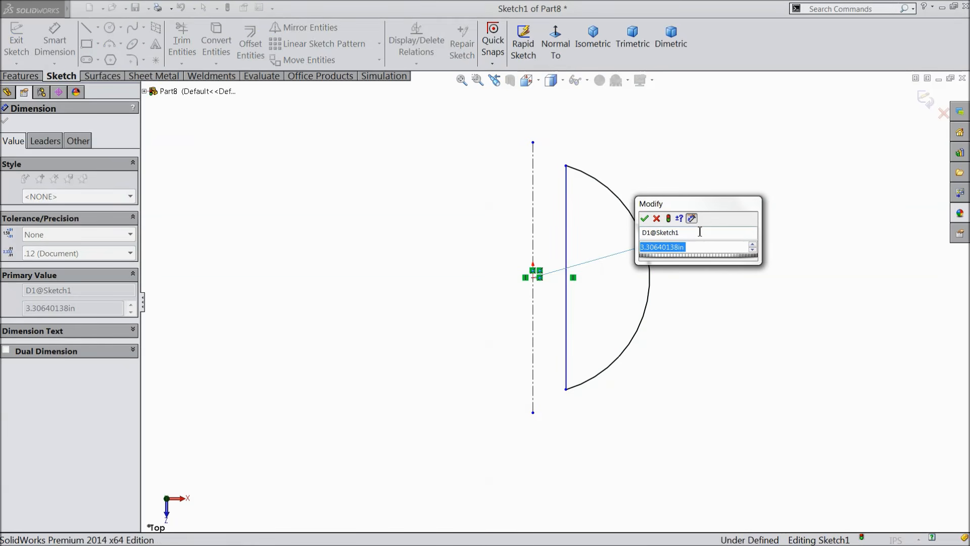
text(0.375)
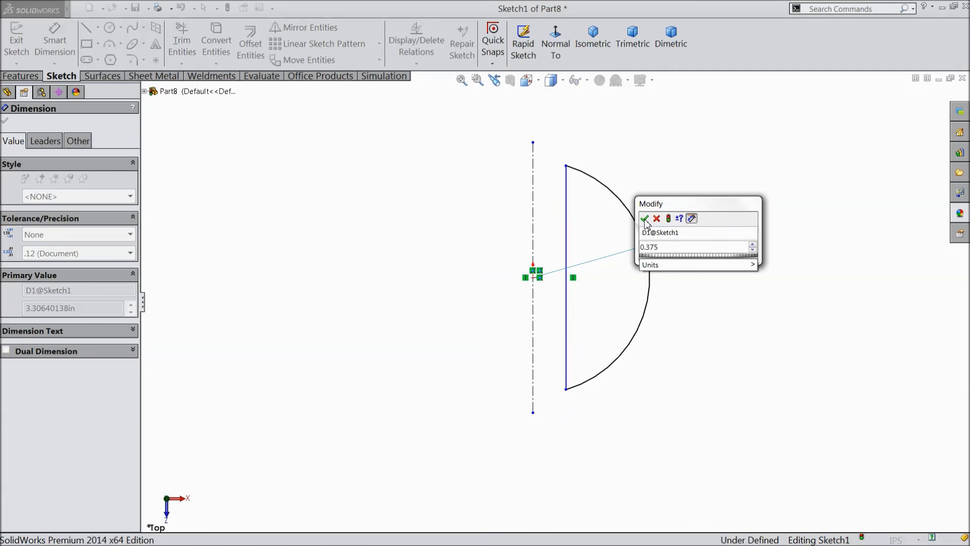
click(645, 218)
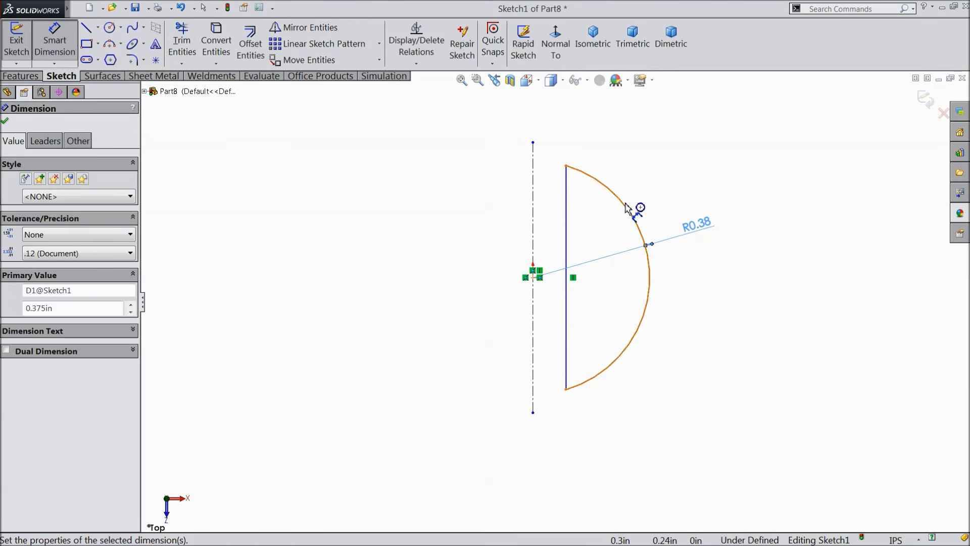
Step: Dimension the distance between the centerline and the vertical line as 0.312/2 in
click(566, 205)
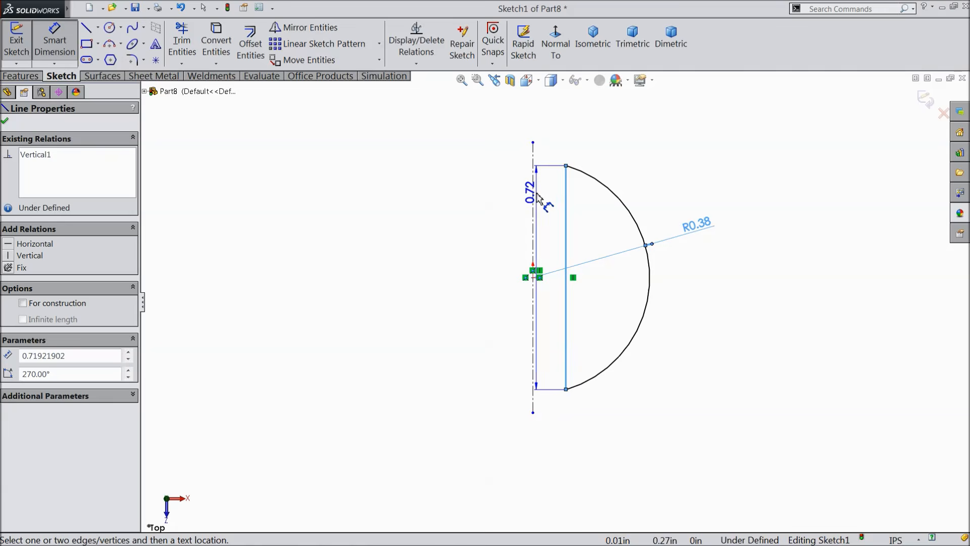
click(534, 192)
click(551, 125)
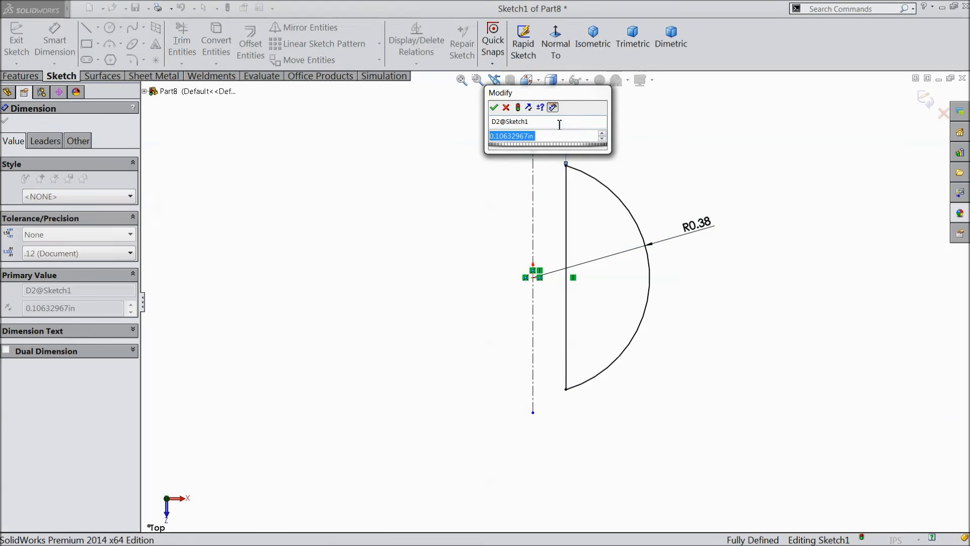
text(0.312/2)
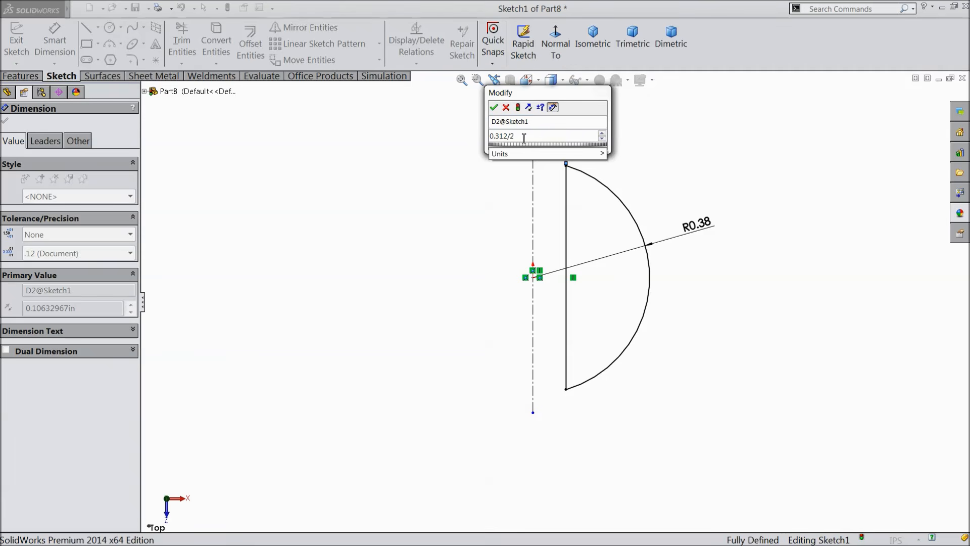
click(494, 108)
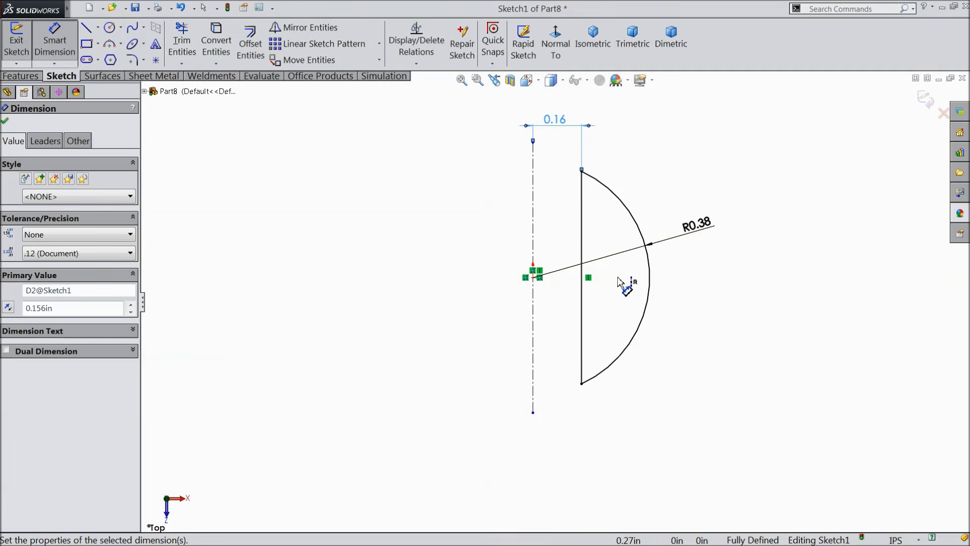
click(4, 121)
Step: Revolve the profile 360° about the centerline into a ball with a through hole
click(23, 76)
click(67, 44)
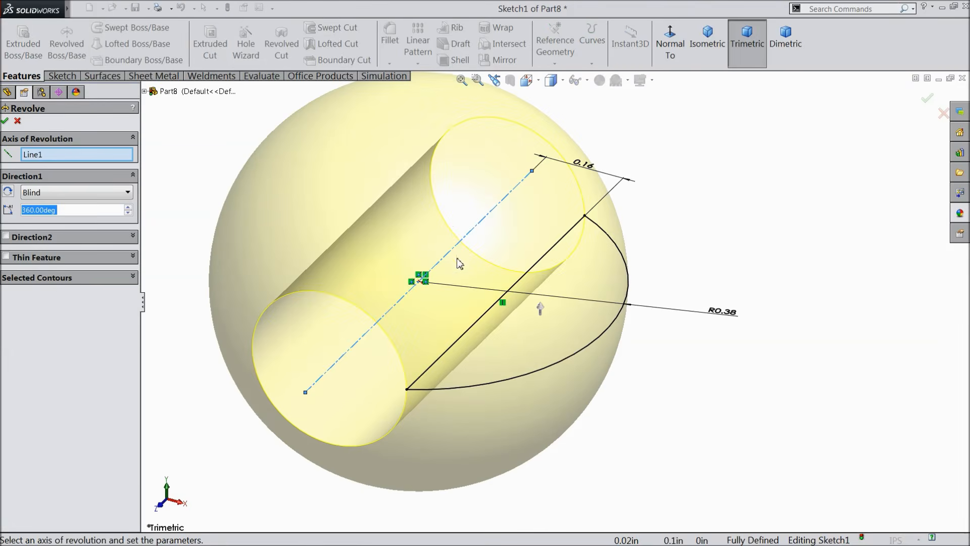
click(5, 121)
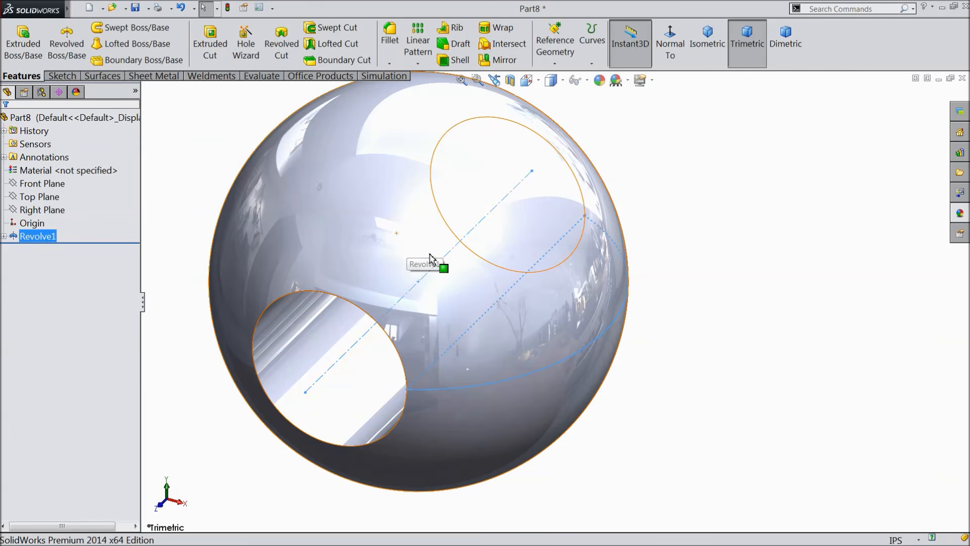
click(408, 183)
middle_drag(414, 188, 396, 257)
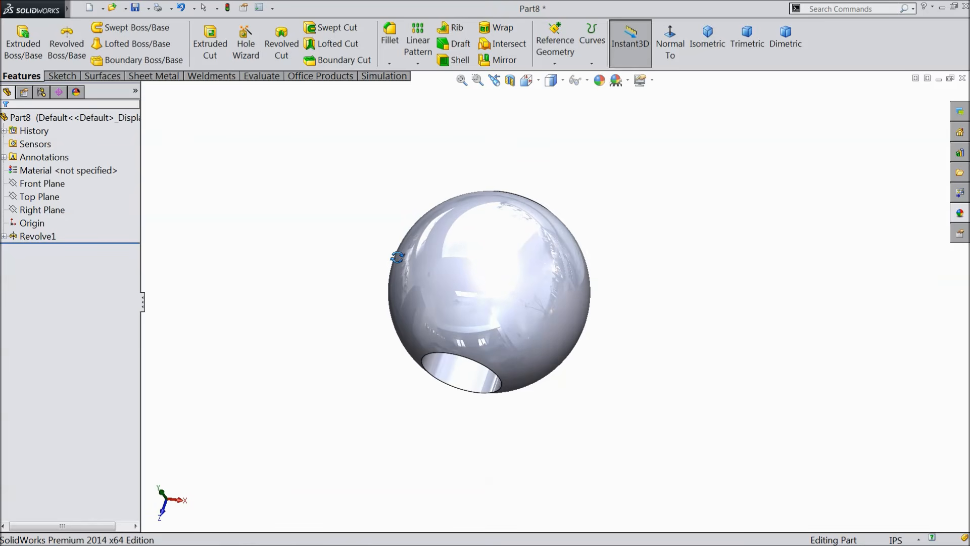
Step: Start a new sketch on the ball's Top Plane and view it face-on
click(60, 184)
middle_drag(329, 234, 305, 225)
click(53, 198)
middle_drag(258, 245, 282, 319)
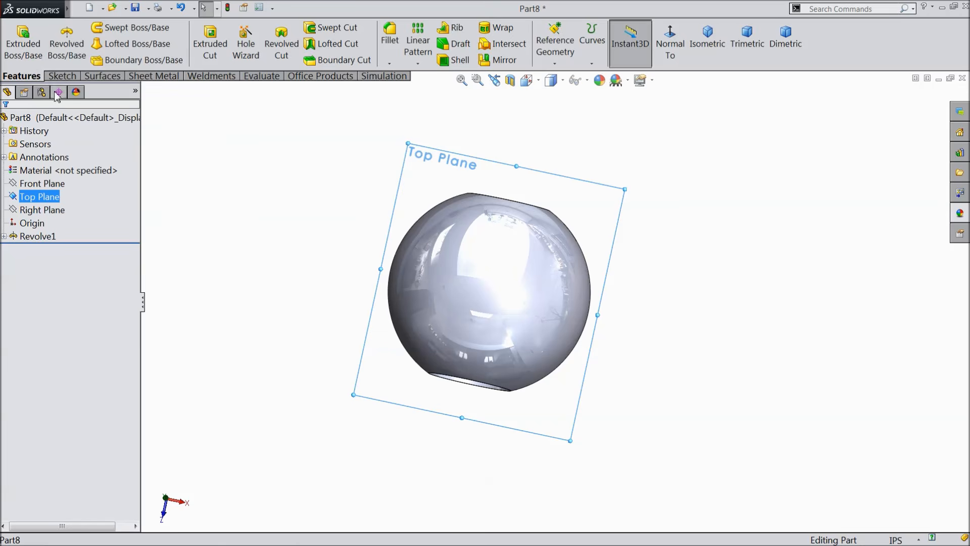
click(59, 77)
click(17, 38)
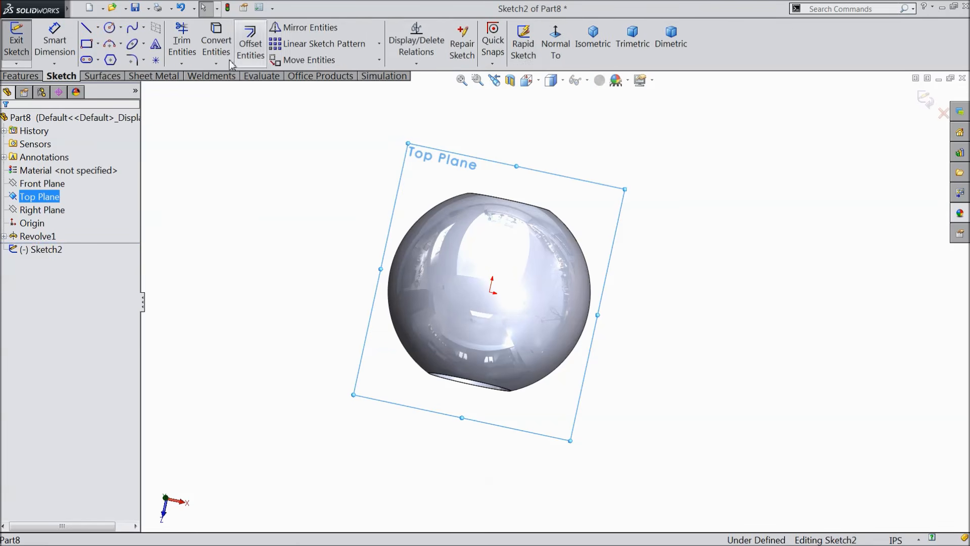
click(555, 45)
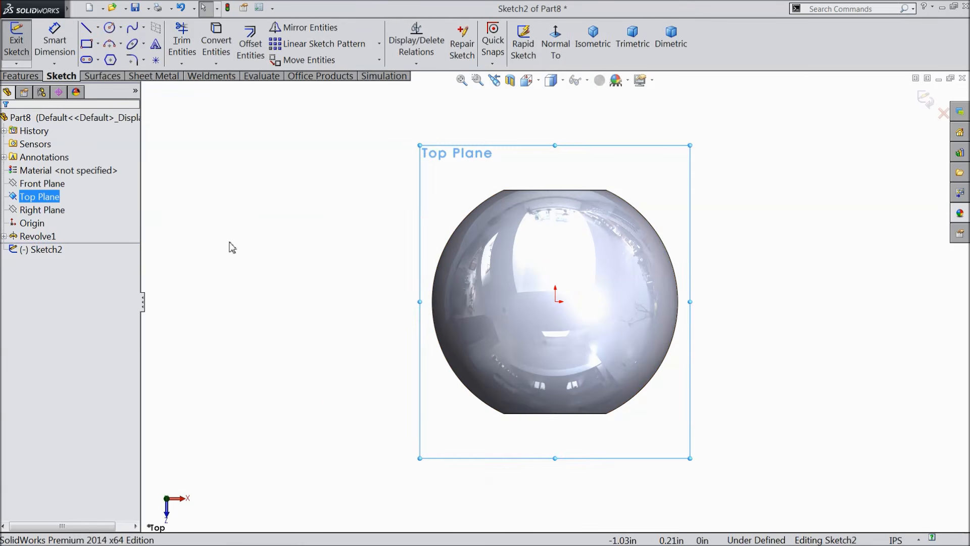
Step: Sketch a corner rectangle about 1.0 by 0.15 in across the ball, with its lower edge passing through the origin
click(87, 44)
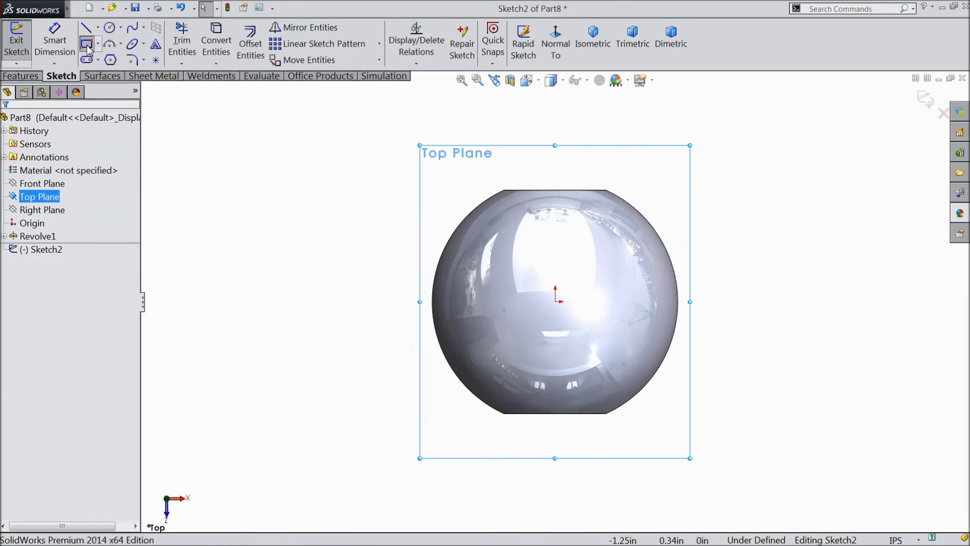
click(712, 302)
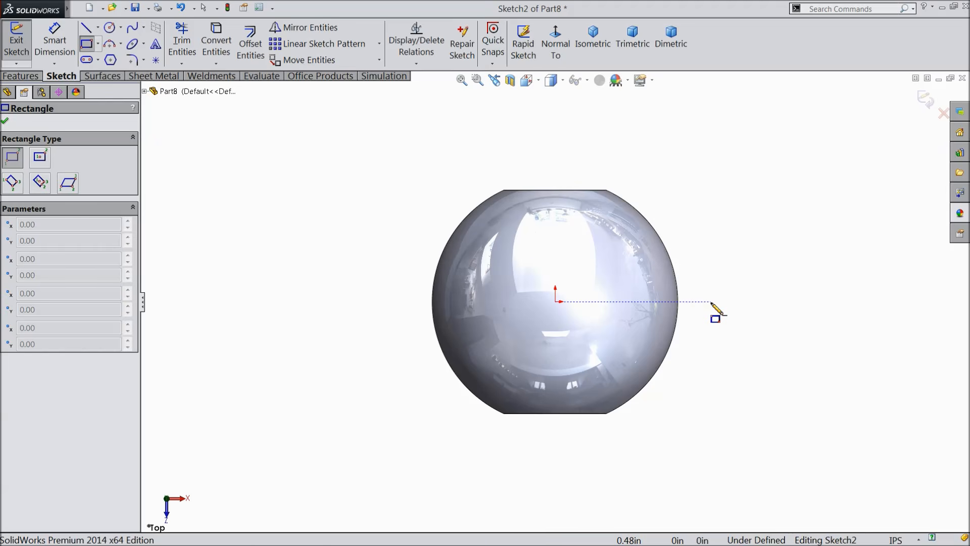
click(376, 250)
scroll(559, 298, down, 3)
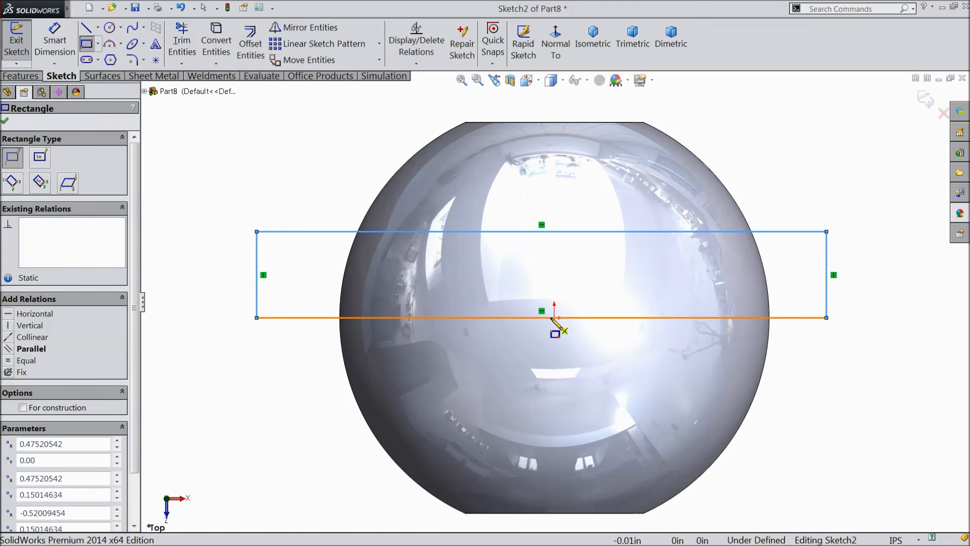
Step: Start dimensioning the rectangle with Smart Dimension
click(52, 41)
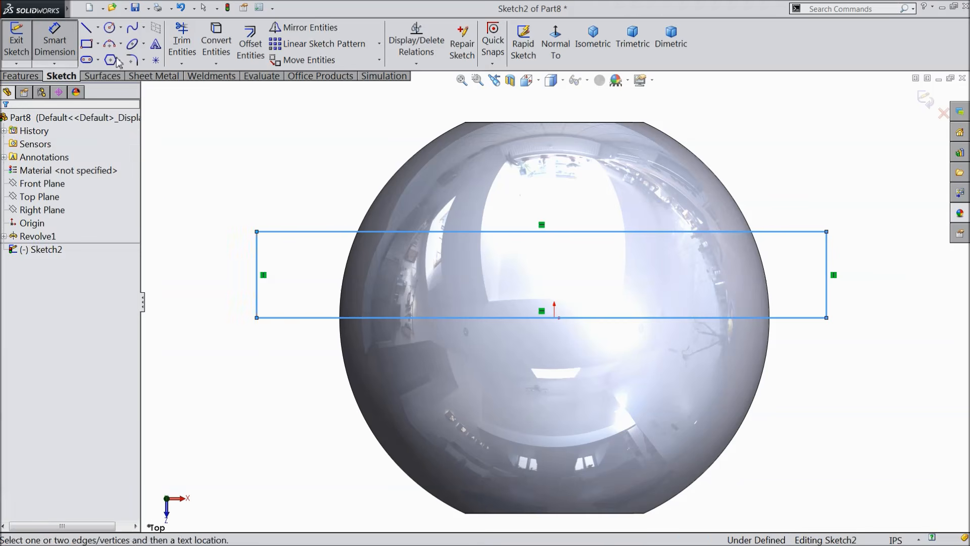
Step: Dimension the height of the rectangle across the sphere as 0.125/2 in
click(829, 275)
click(865, 276)
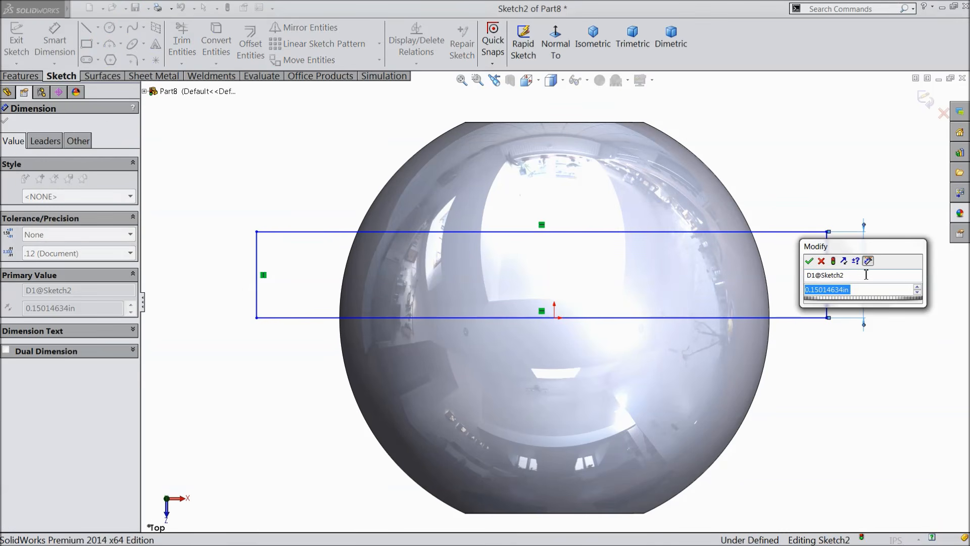
text(0.125/2)
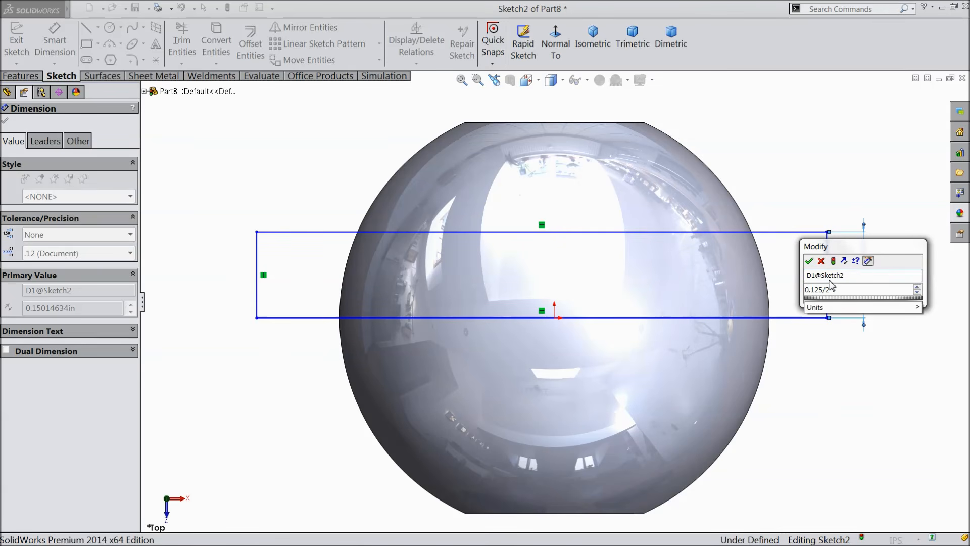
click(810, 262)
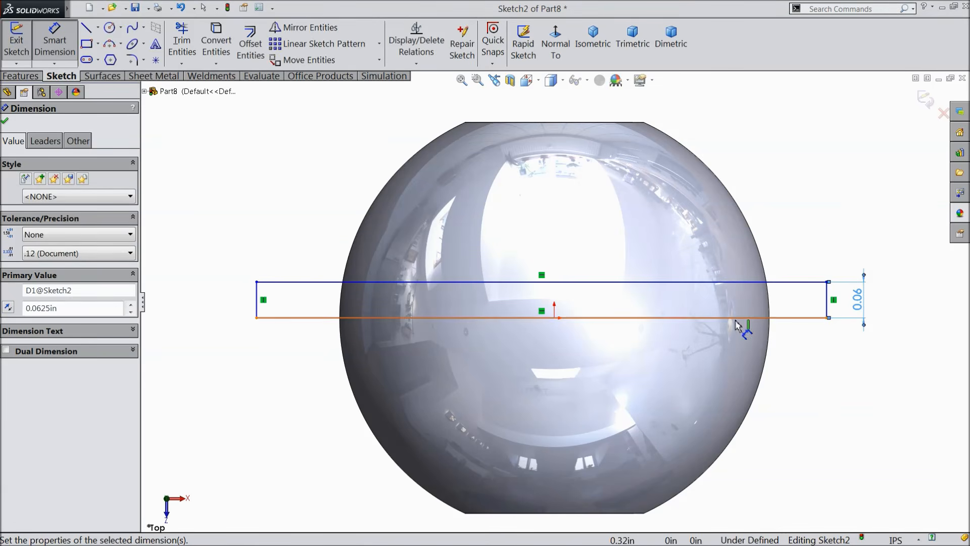
Step: Cut a round cross hole through the sphere with a 360° Revolved Cut about the rectangle's edge through the origin
scroll(736, 324, up, 2)
scroll(723, 375, down, 1)
scroll(722, 377, down, 1)
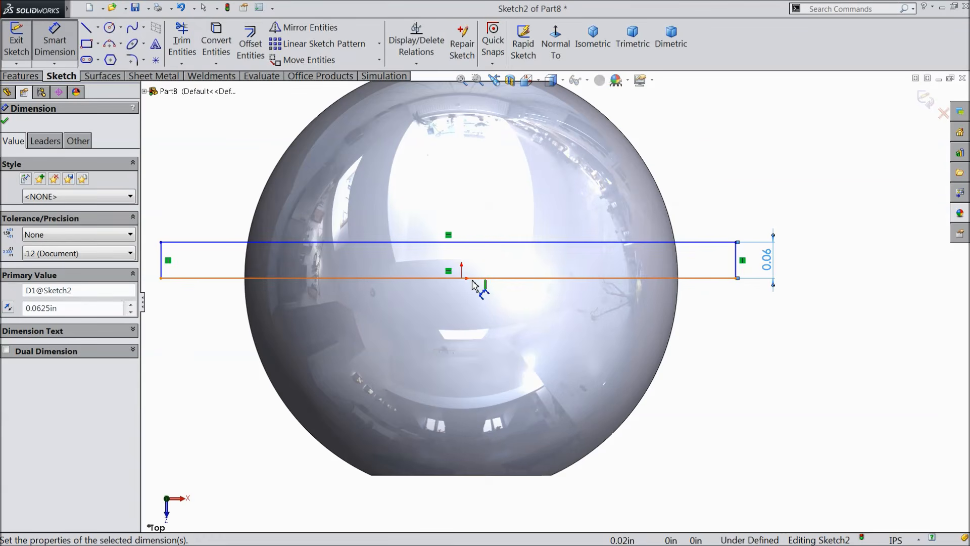
click(21, 77)
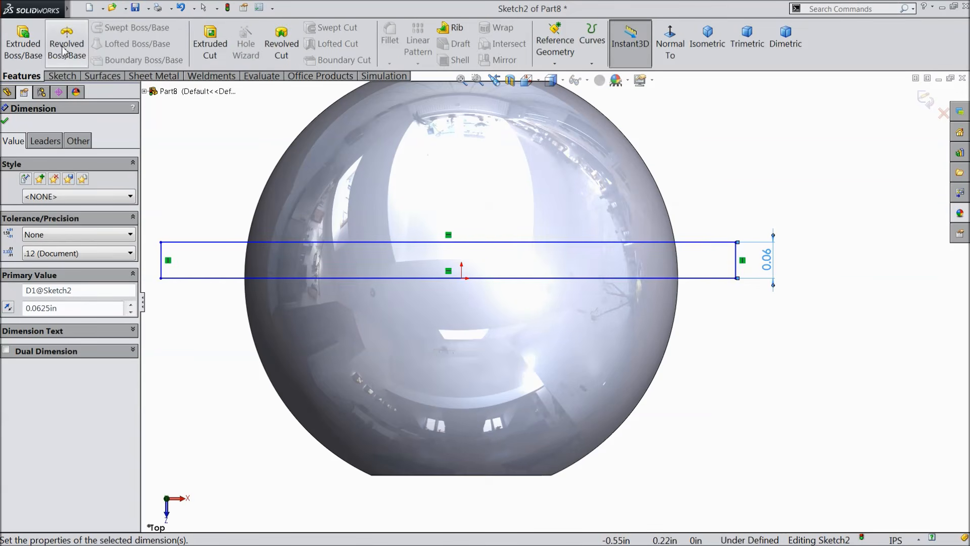
click(282, 46)
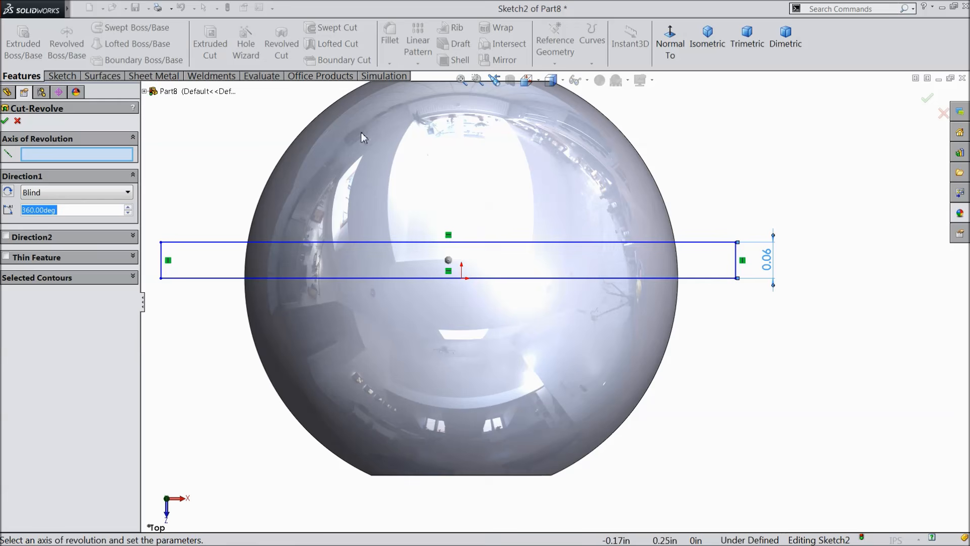
click(202, 277)
scroll(238, 288, up, 3)
mouse_move(237, 288)
middle_down()
mouse_move(279, 256)
mouse_move(262, 275)
middle_up()
scroll(525, 316, down, 3)
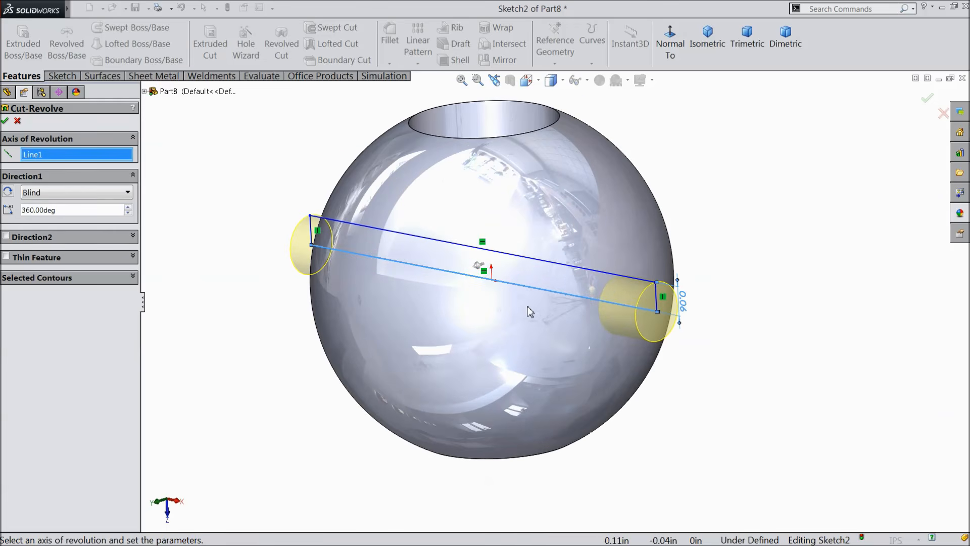
click(5, 121)
middle_drag(255, 237, 238, 306)
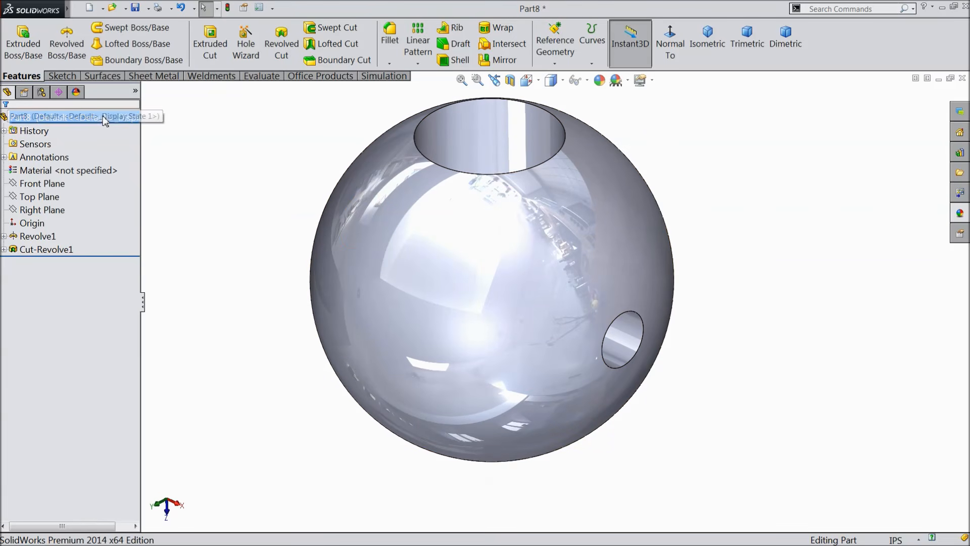
Step: Apply the chromium plate appearance to the whole part
click(104, 118)
click(960, 214)
double_click(866, 349)
middle_drag(696, 309, 655, 303)
scroll(601, 287, down, 2)
middle_drag(551, 318, 553, 353)
scroll(552, 352, up, 2)
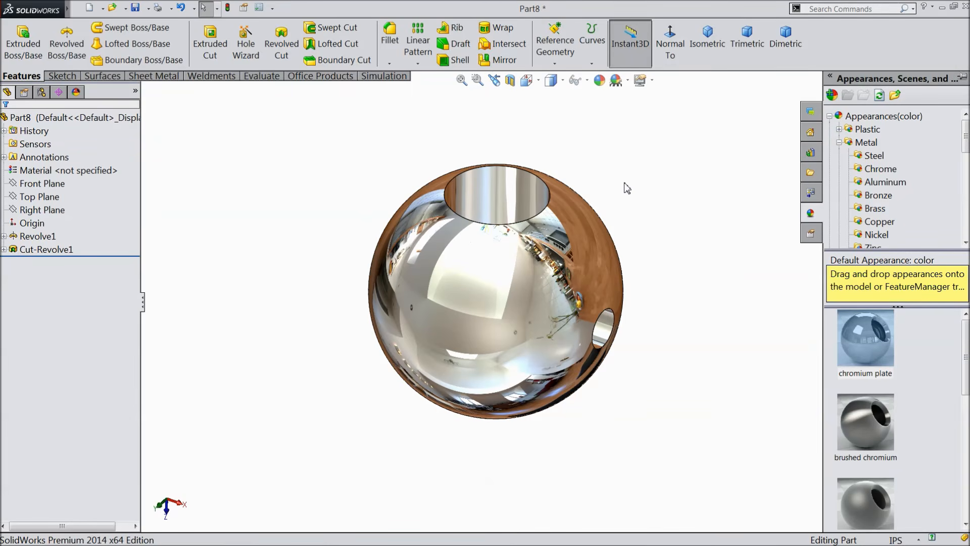
Step: Show the part in isometric view and save it as 6.Knob in the Bench Vice folder
click(708, 46)
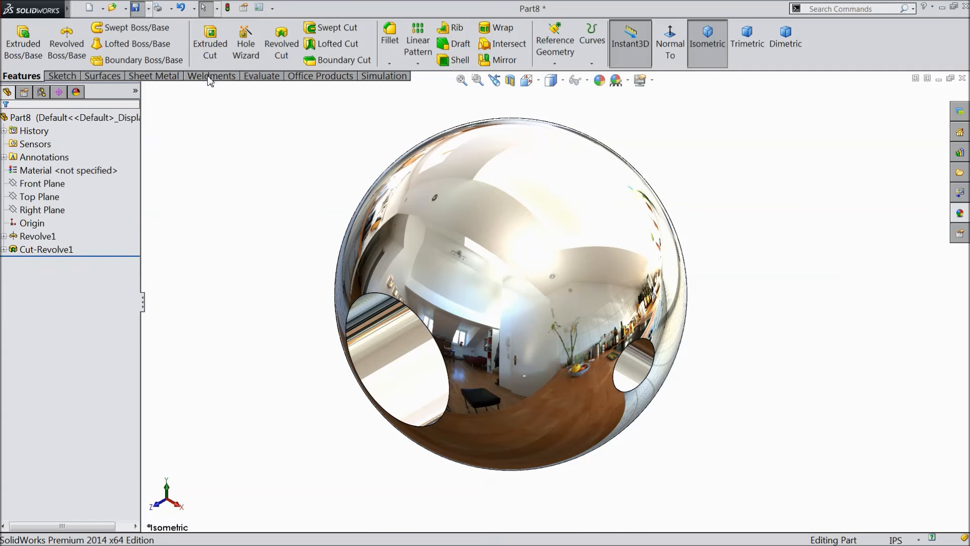
key(ctrl+s)
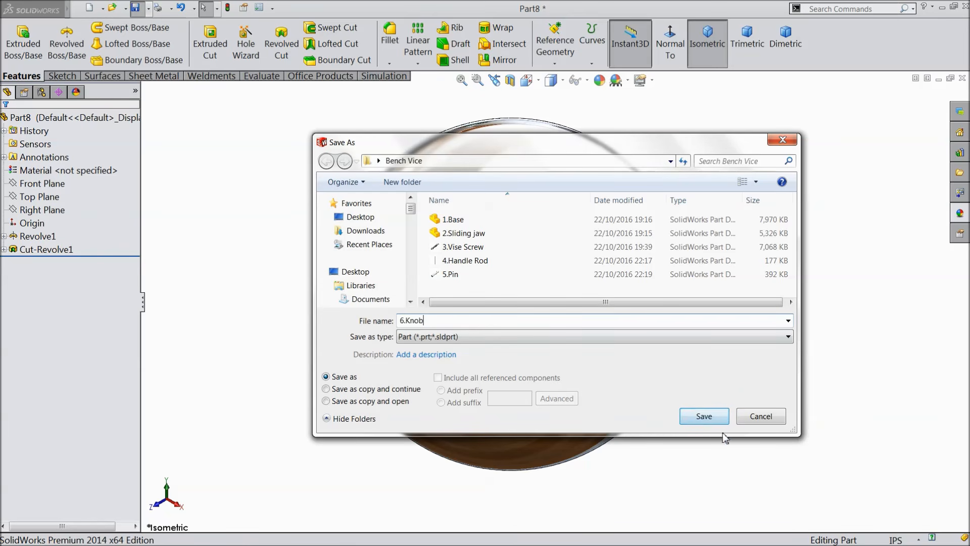
click(707, 419)
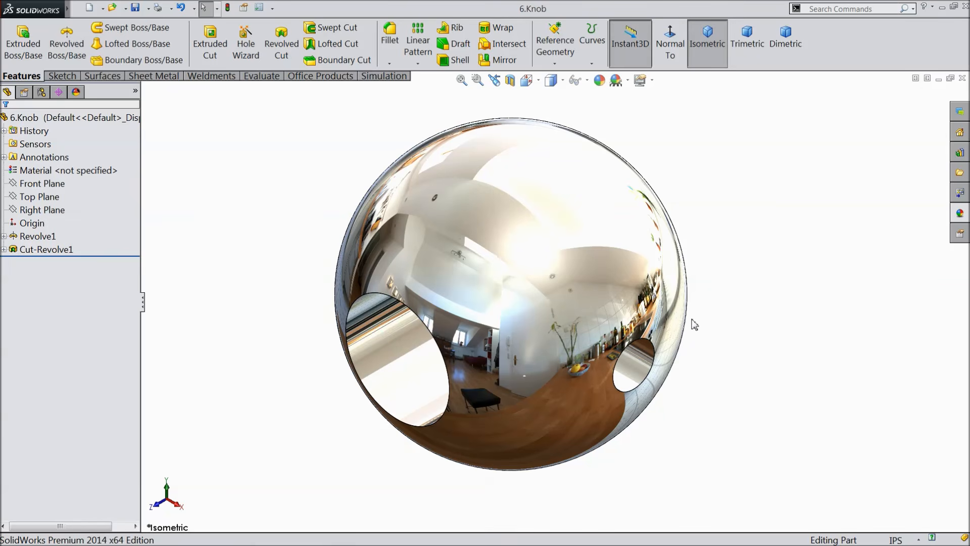
mouse_move(505, 320)
middle_down()
mouse_move(585, 206)
mouse_move(499, 317)
middle_up()
scroll(499, 317, up, 4)
scroll(520, 293, down, 1)
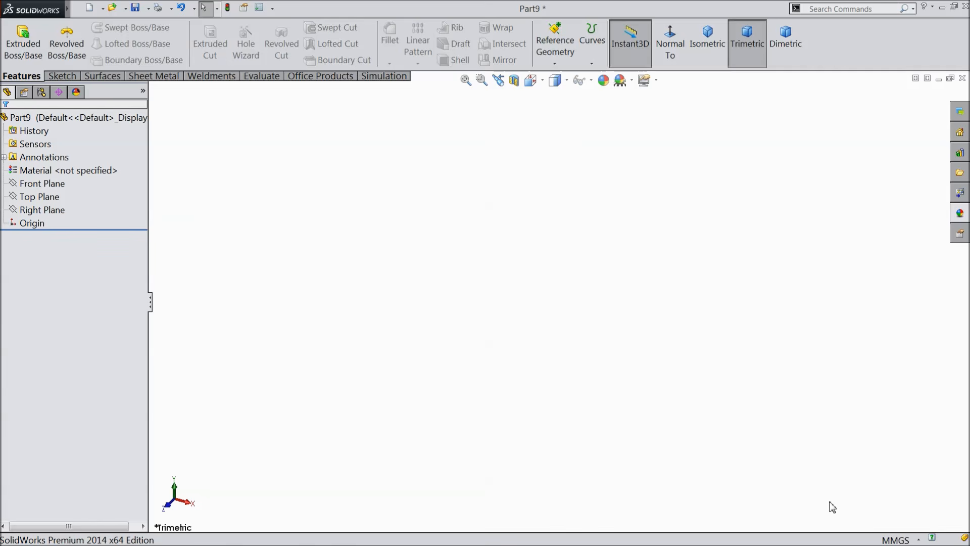
Step: Set the new part's units to IPS (inch, pound, second) and start a sketch on the Front Plane
click(889, 540)
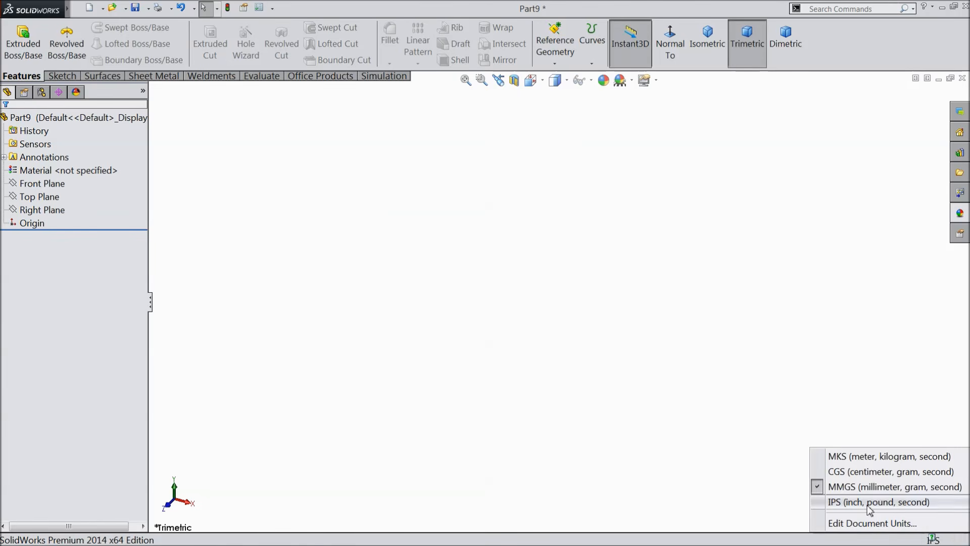
click(869, 503)
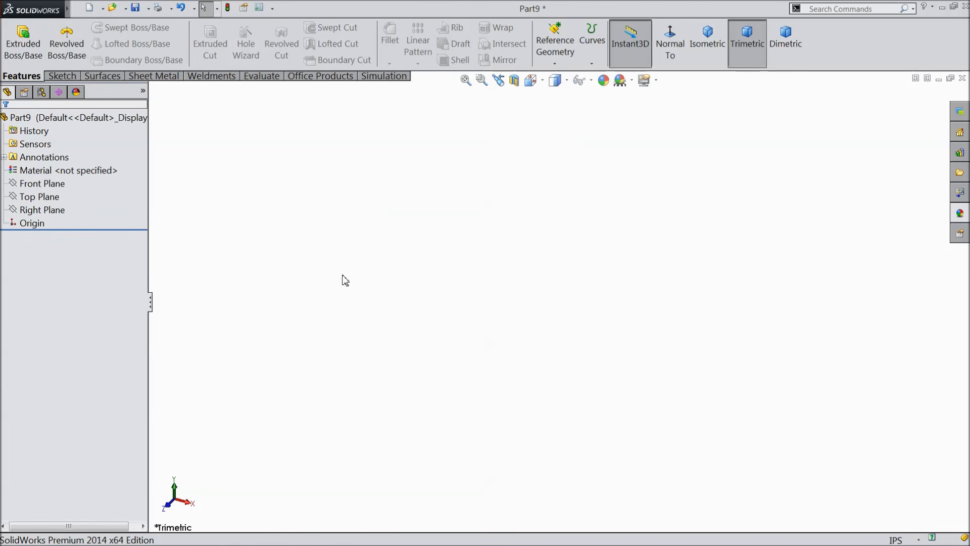
click(43, 185)
click(51, 171)
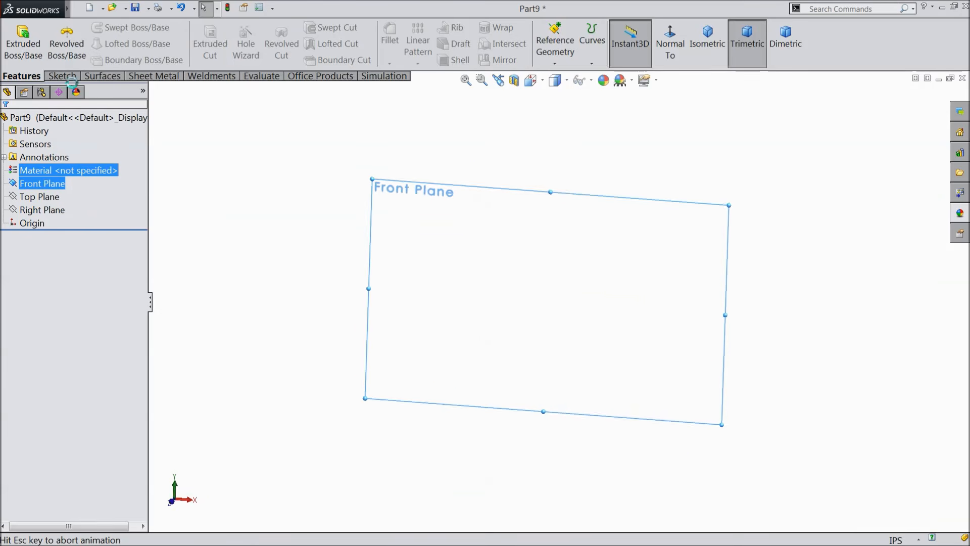
Step: Sketch a corner rectangle about 5.11 by 2.07 in with its lower edge running through the origin
click(87, 45)
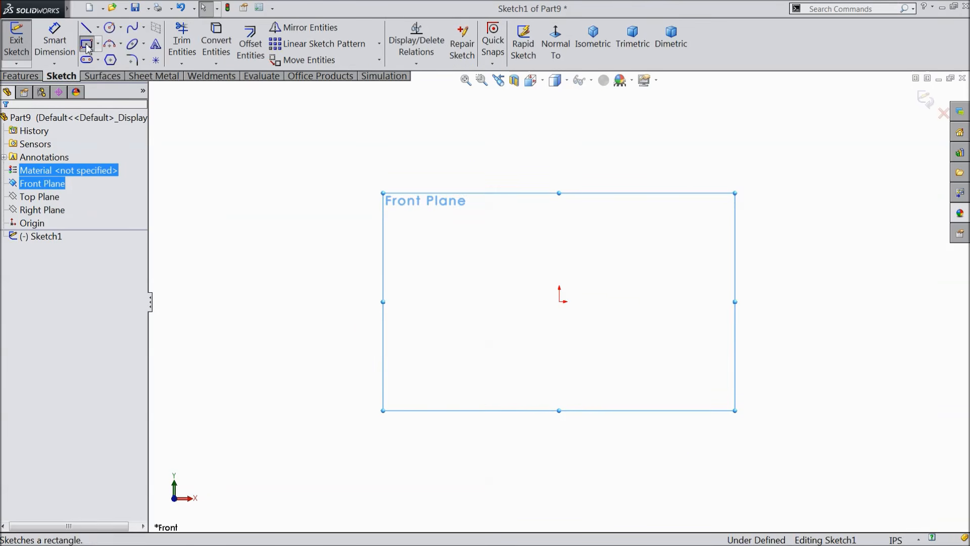
click(656, 301)
click(399, 198)
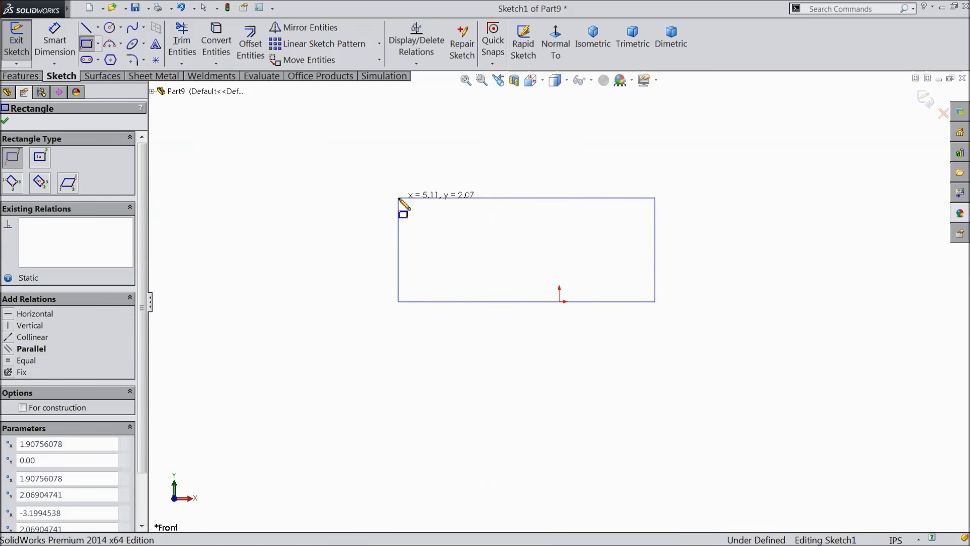
right_click(318, 179)
click(329, 126)
scroll(571, 294, down, 3)
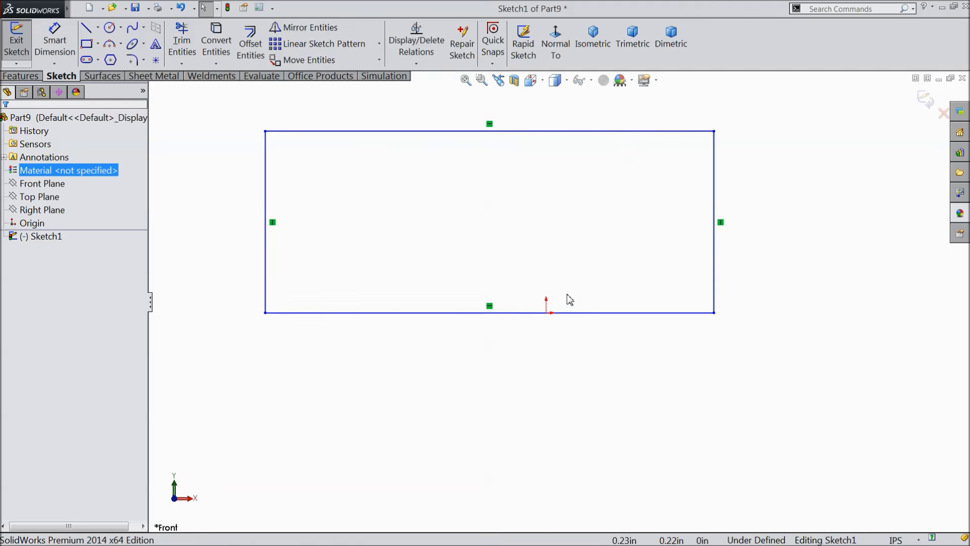
Step: Add a Midpoint relation between the origin and the rectangle's lower edge
click(547, 313)
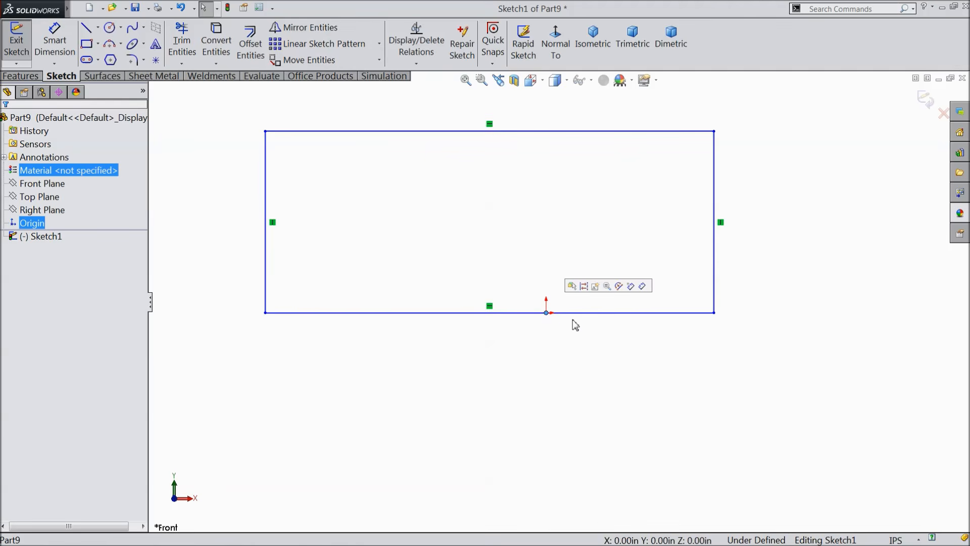
ctrl+click(588, 313)
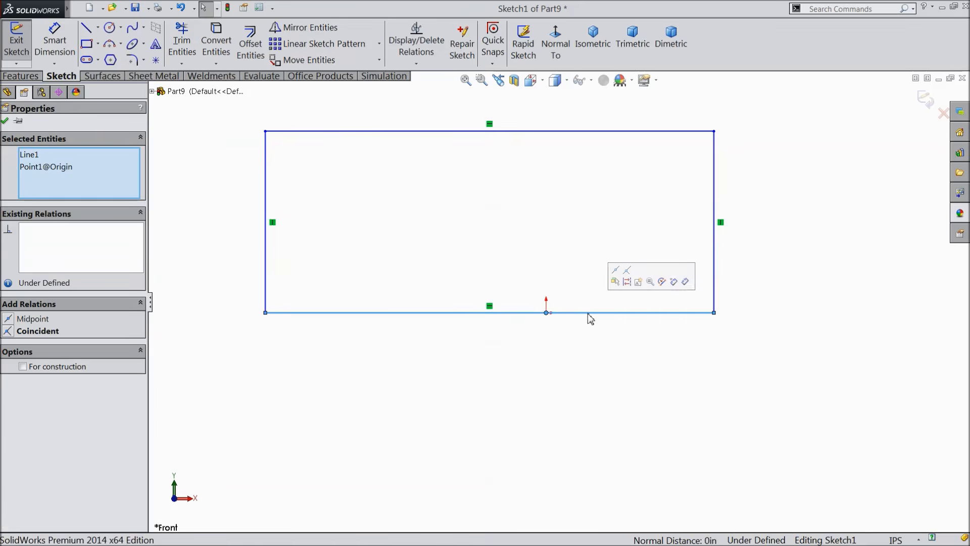
click(616, 271)
Step: Dimension the rectangle's upper edge as 2.75 in
click(54, 40)
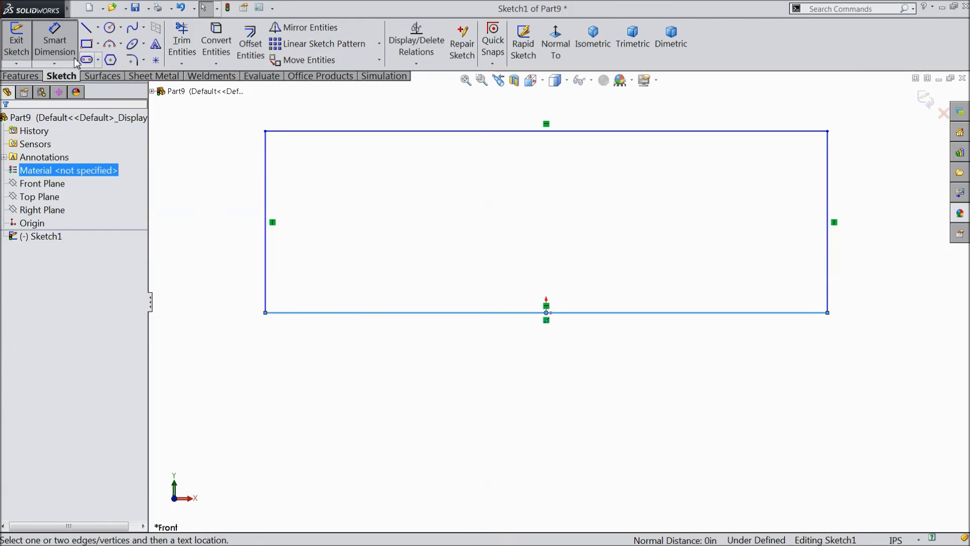
scroll(560, 300, up, 2)
click(556, 183)
click(553, 164)
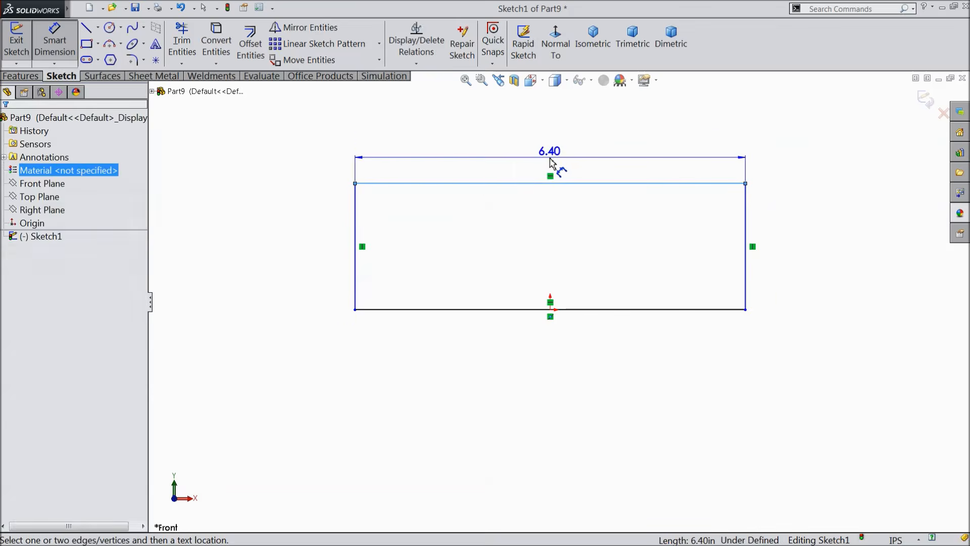
text(2.75)
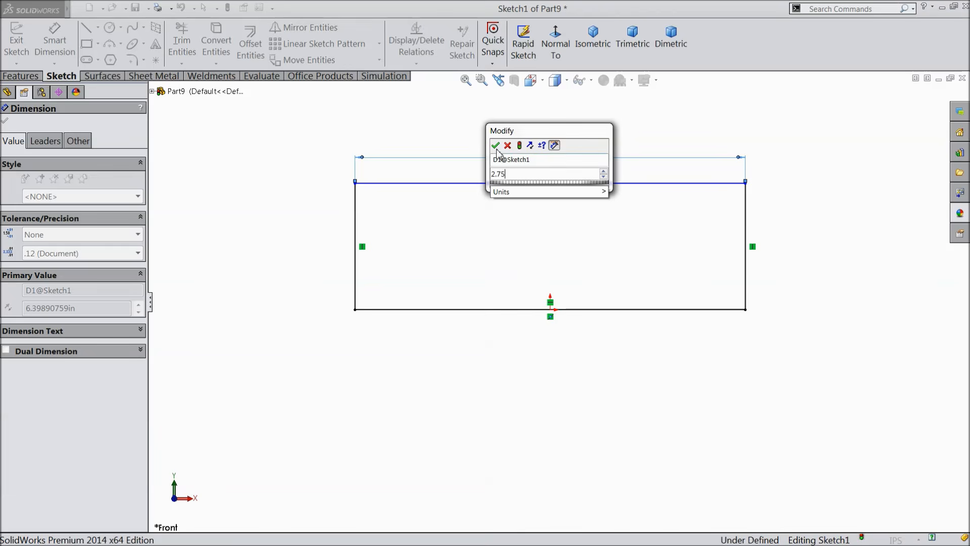
click(496, 146)
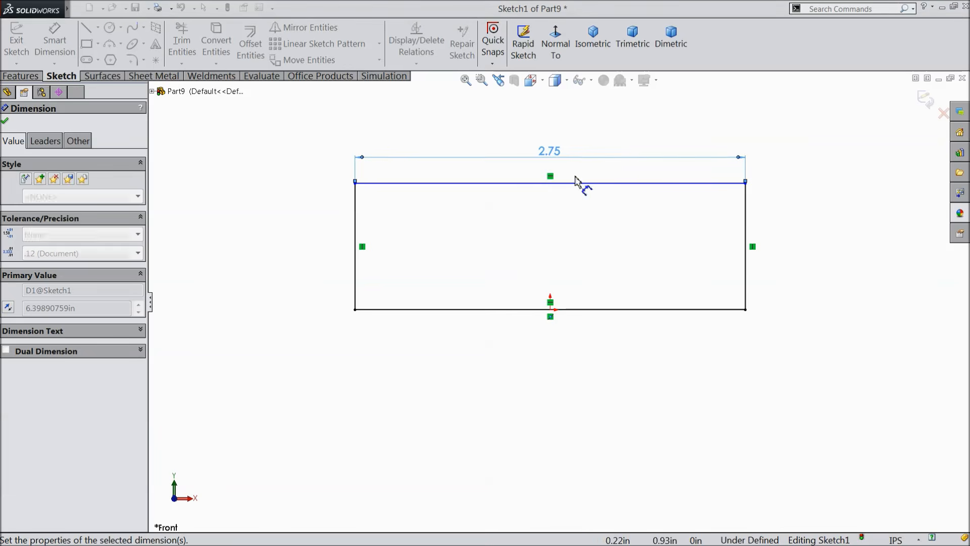
Step: Dimension the rectangle's vertical side as 1.75 in
click(747, 239)
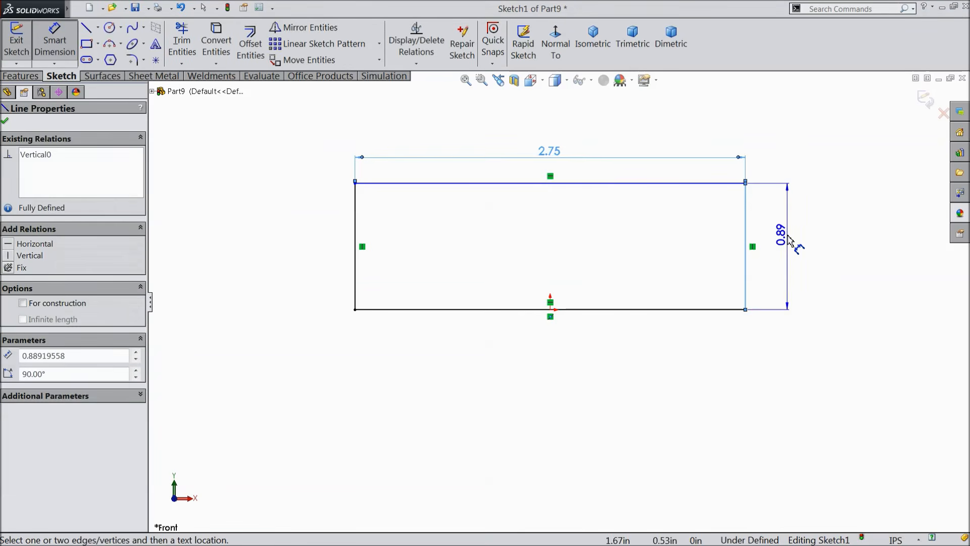
click(796, 244)
text(1.75)
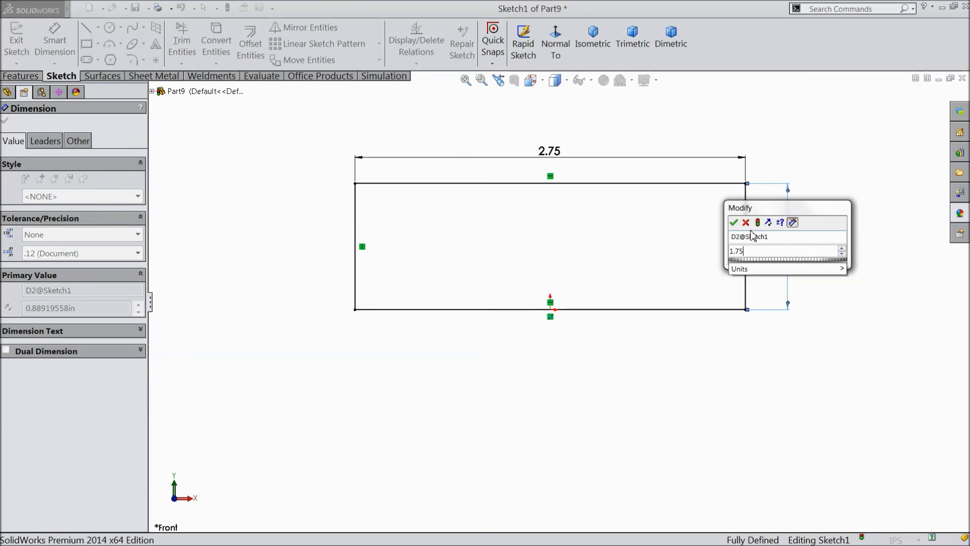
key(Return)
scroll(556, 222, up, 1)
scroll(596, 207, down, 4)
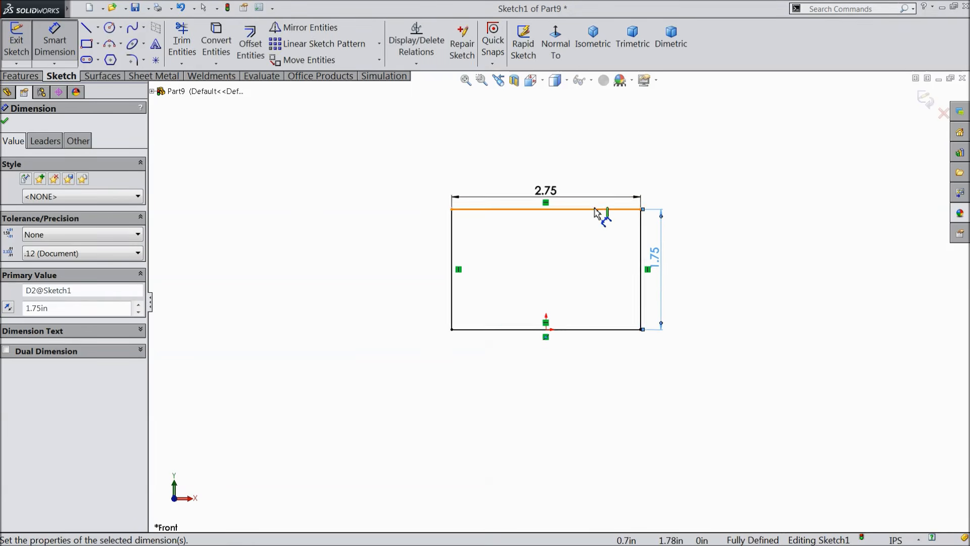
click(5, 122)
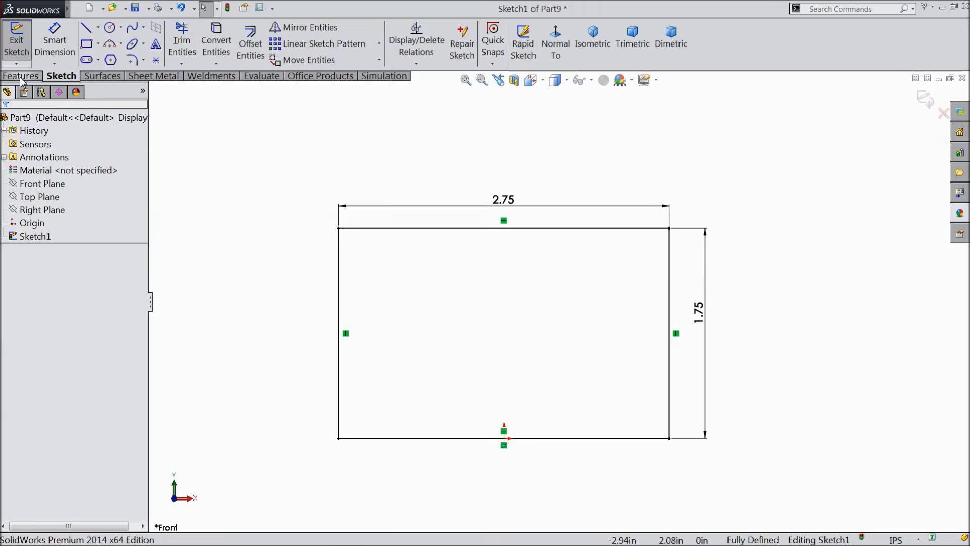
Step: Extrude the rectangle 0.187 in as a blind boss in the reversed direction
click(21, 77)
click(22, 43)
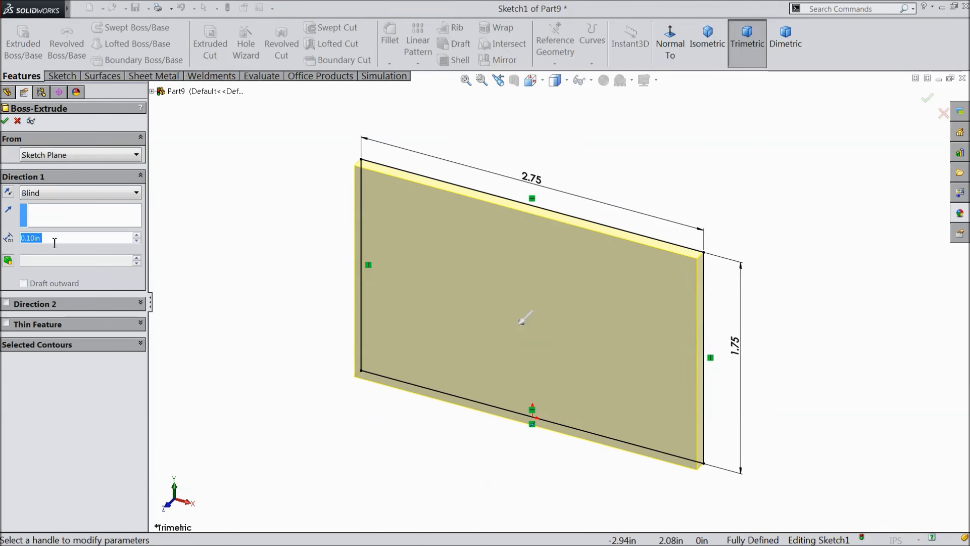
text(0.187)
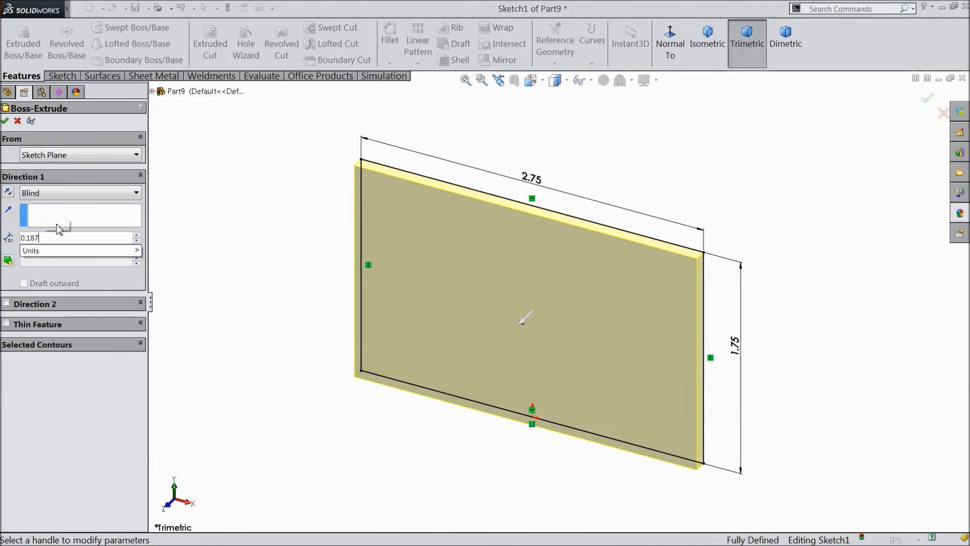
key(Return)
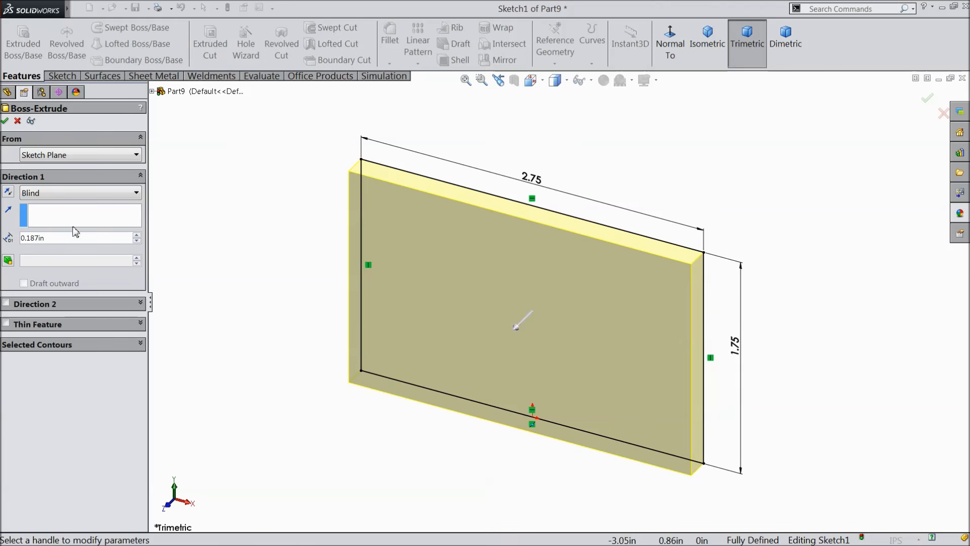
click(9, 193)
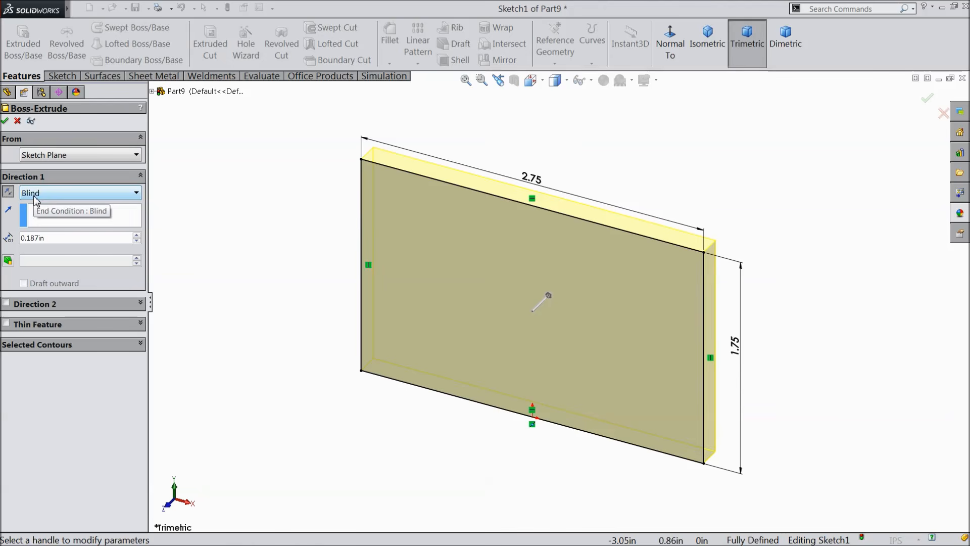
click(5, 121)
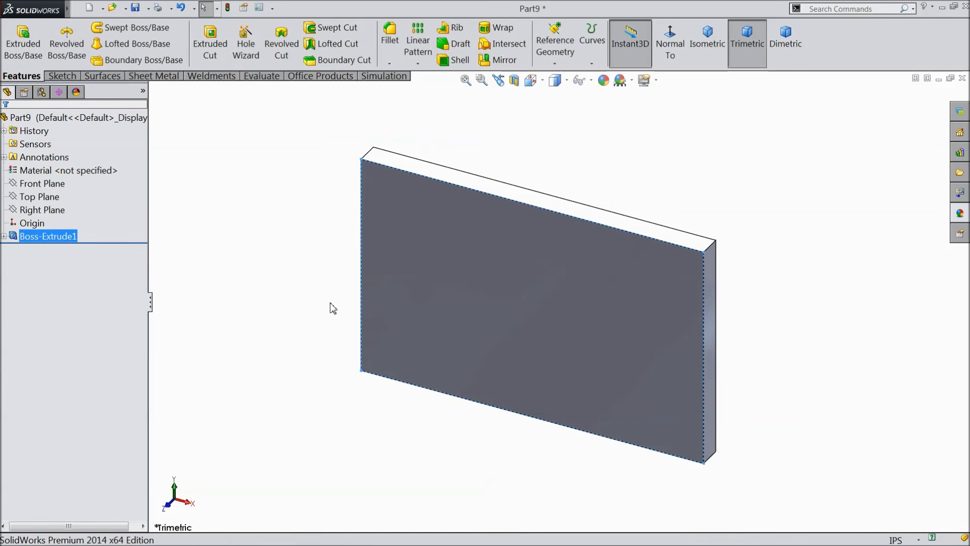
mouse_move(318, 309)
middle_down()
mouse_move(302, 297)
mouse_move(317, 294)
middle_up()
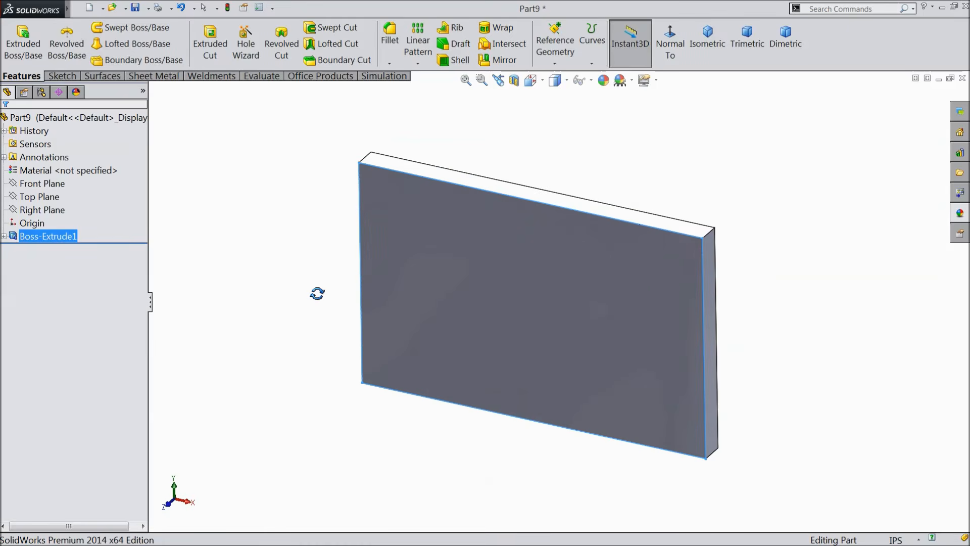
Step: Define a countersunk hole on the plate's front face: ANSI Inch, Flat Head Screw (82), size 1/4, Normal fit, Through All
click(508, 278)
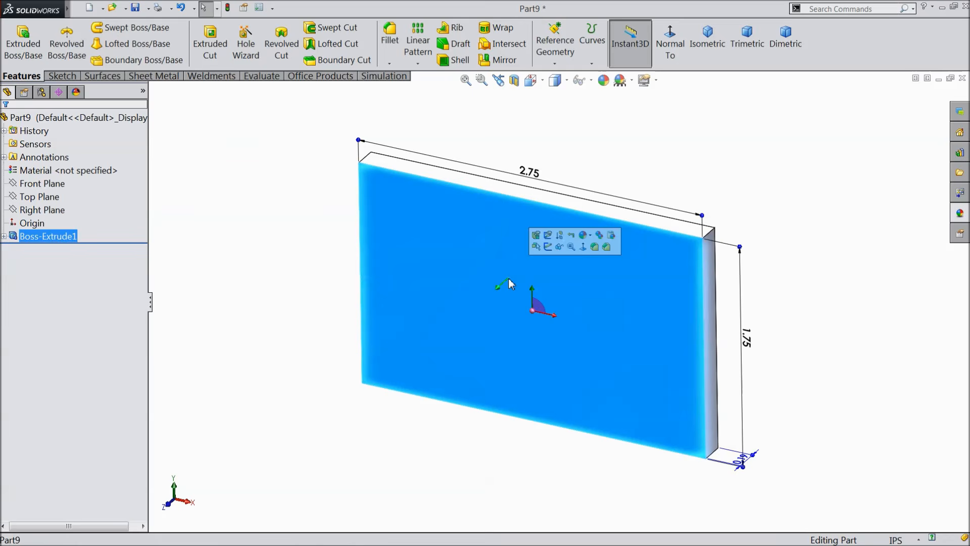
click(670, 56)
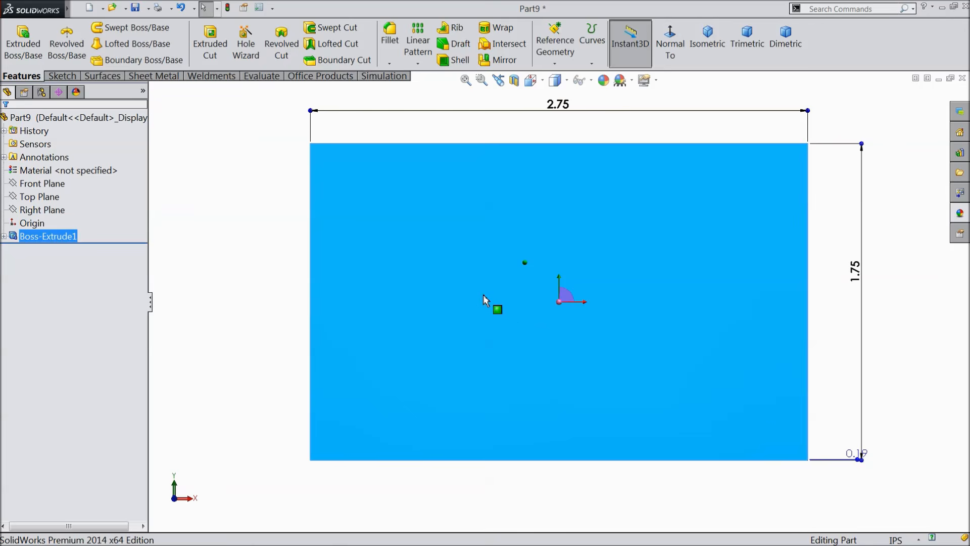
click(248, 52)
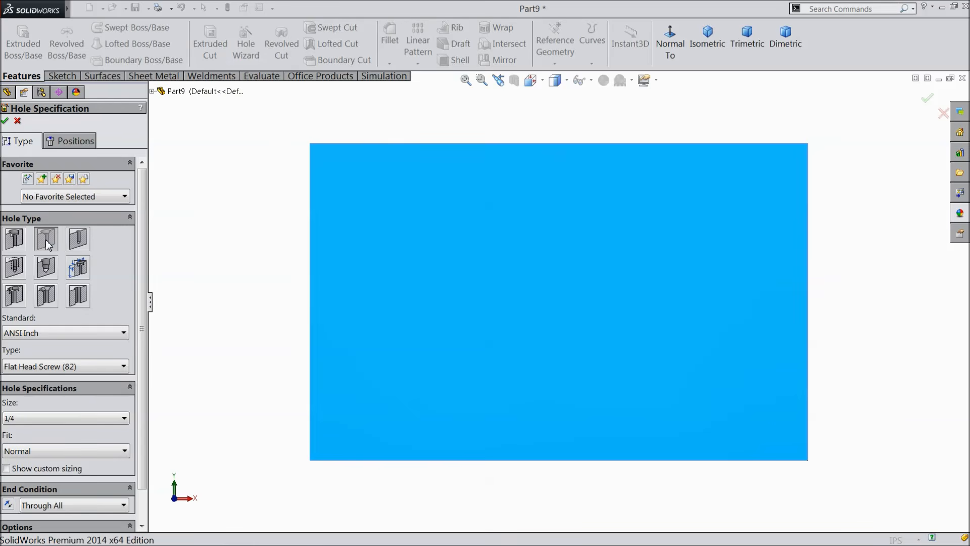
click(47, 242)
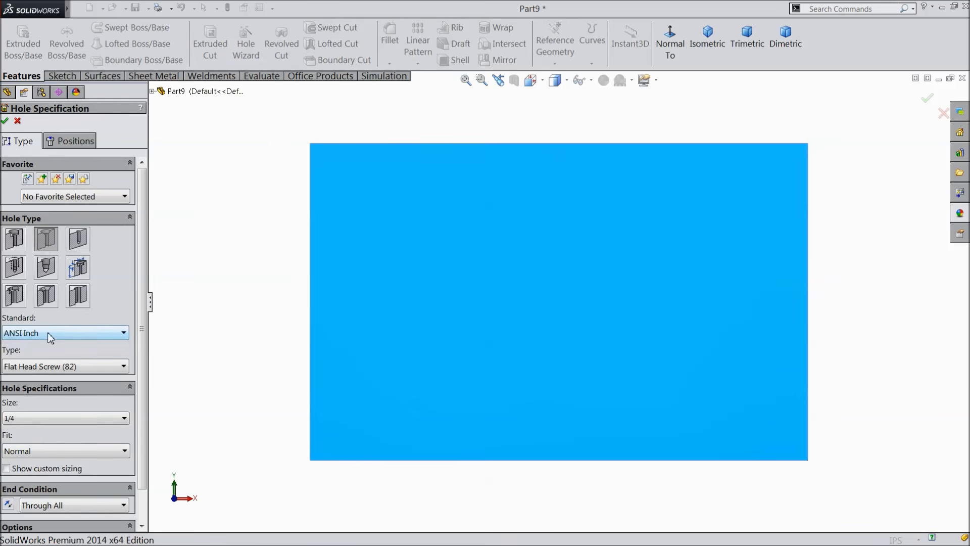
click(44, 367)
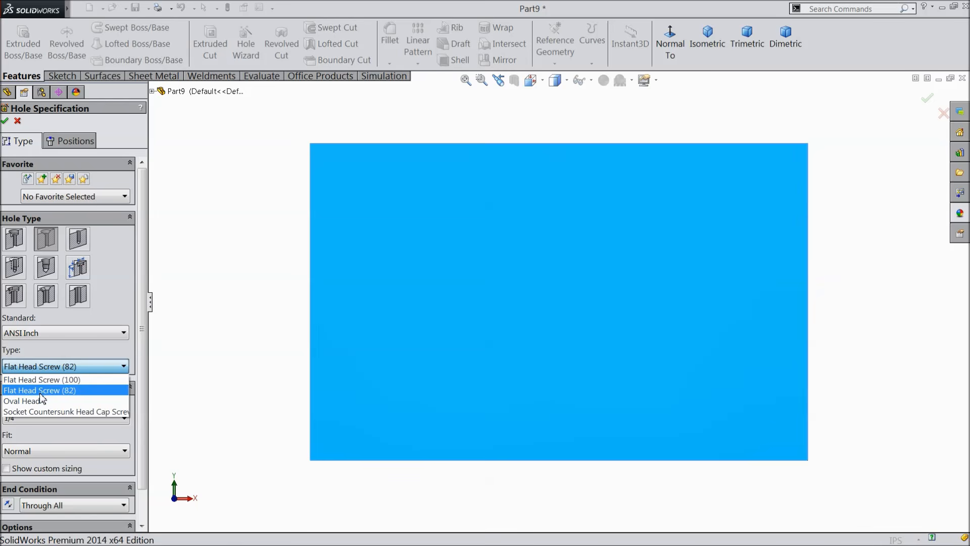
click(67, 391)
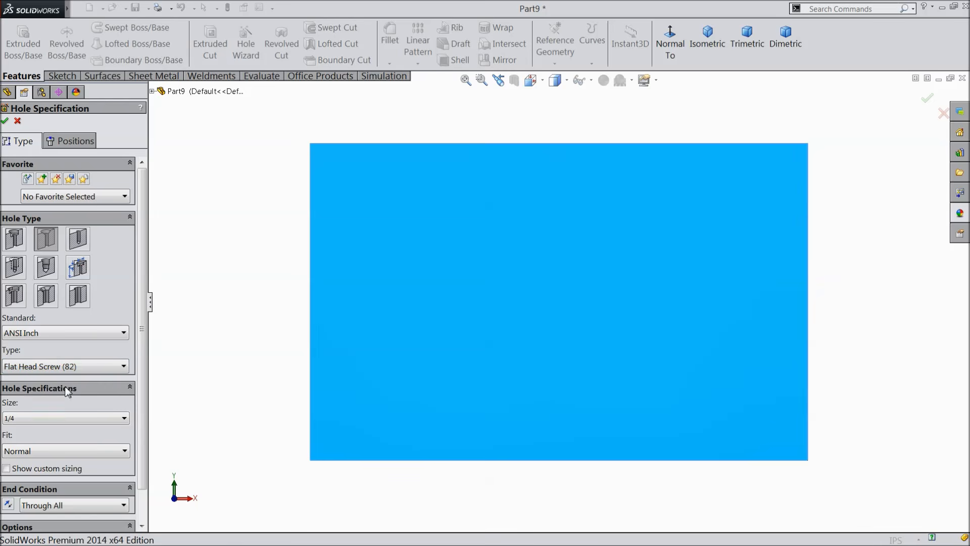
click(54, 424)
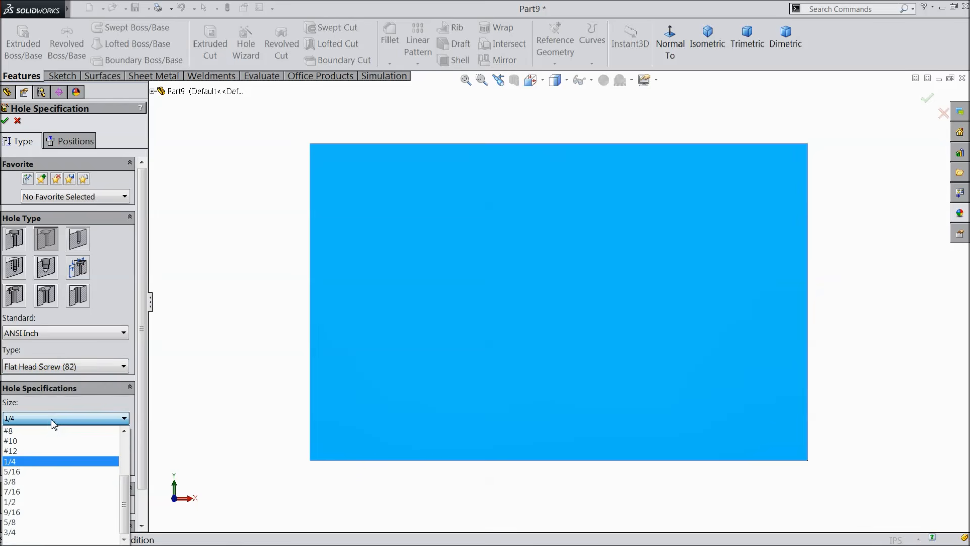
click(54, 424)
scroll(142, 398, down, 2)
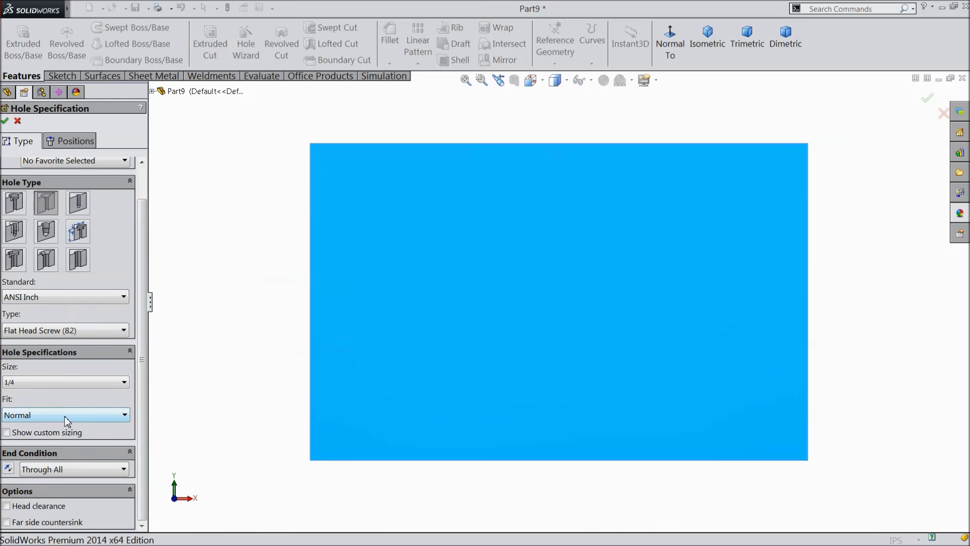
Step: In the hole position sketch, draw a vertical centerline about 0.94 in long upward from the origin
click(75, 142)
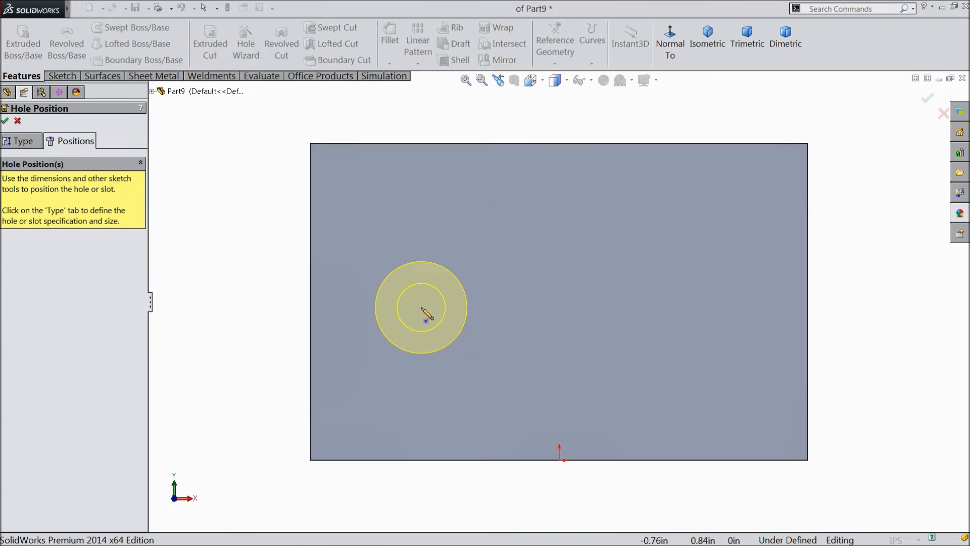
key(Escape)
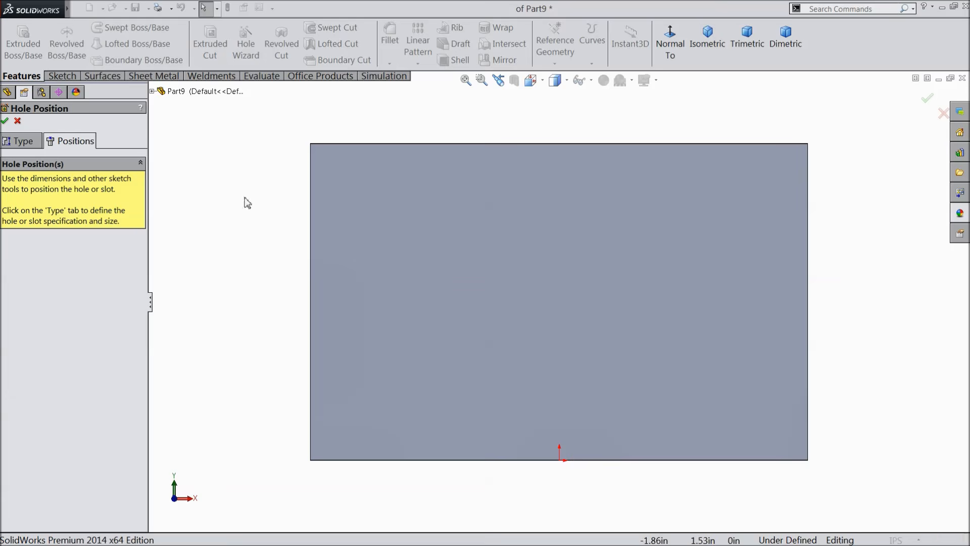
click(60, 78)
click(97, 27)
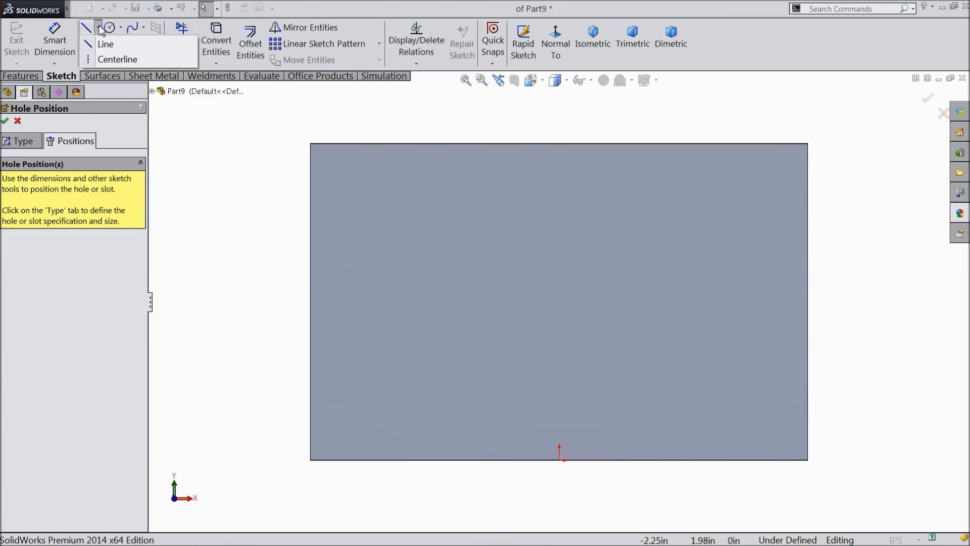
click(109, 56)
click(559, 459)
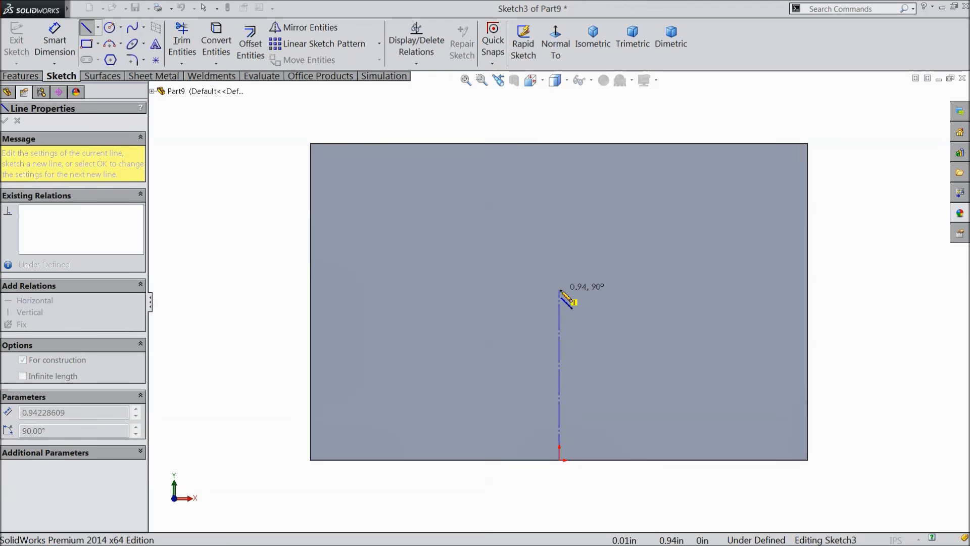
click(559, 289)
right_click(584, 274)
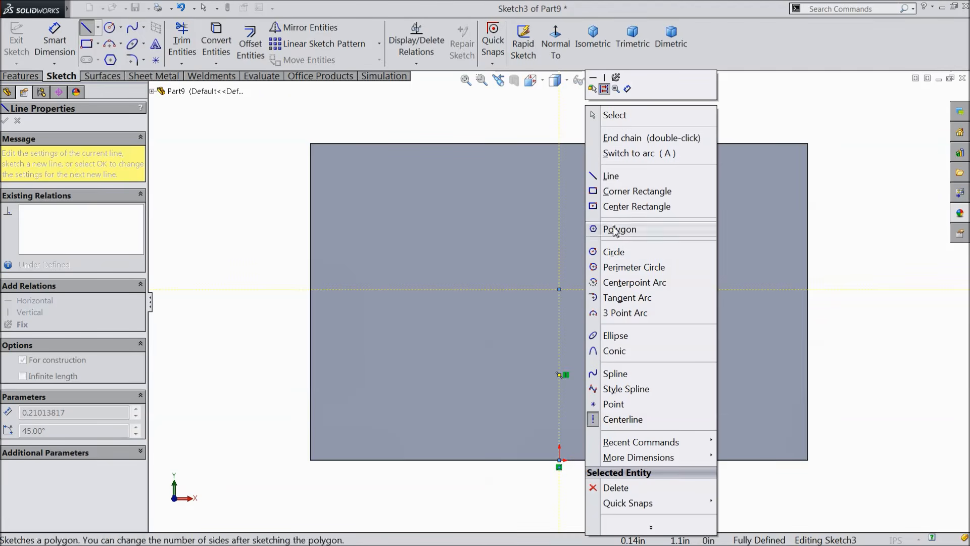
click(612, 113)
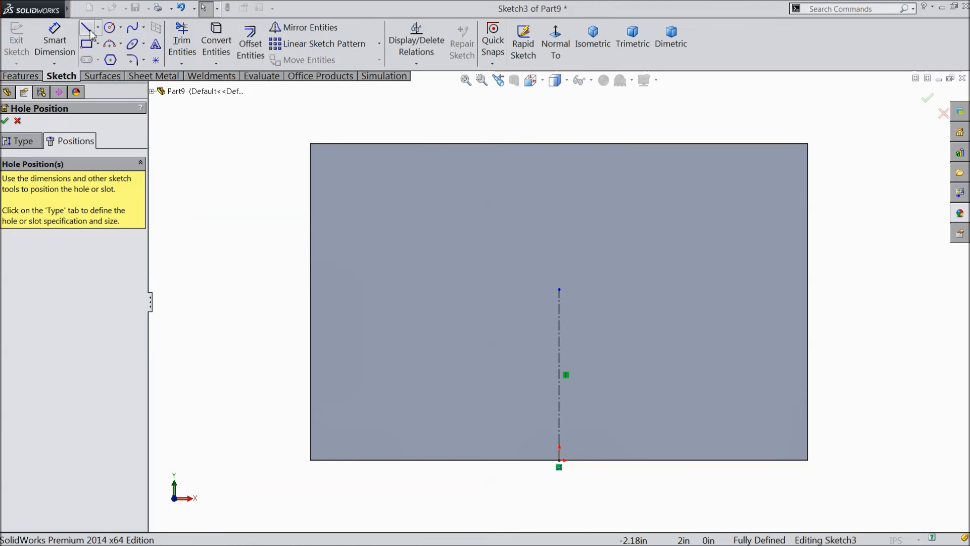
Step: Dimension the vertical centerline's length as 1 in
click(55, 43)
click(560, 359)
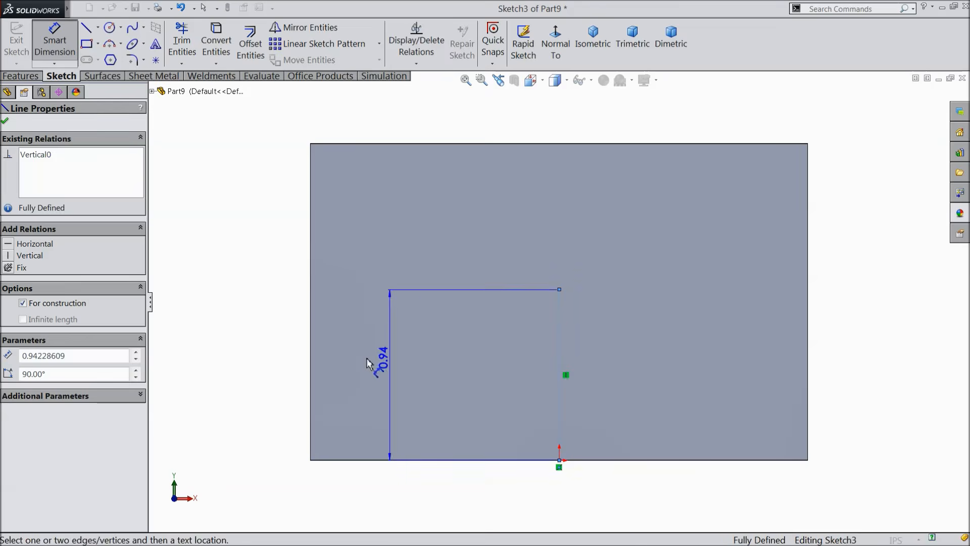
click(256, 373)
text(1)
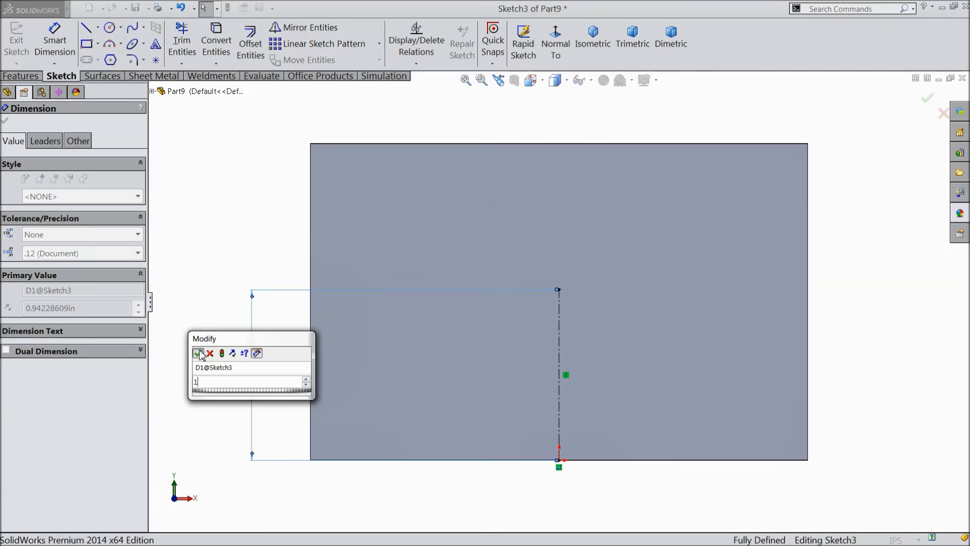
click(198, 353)
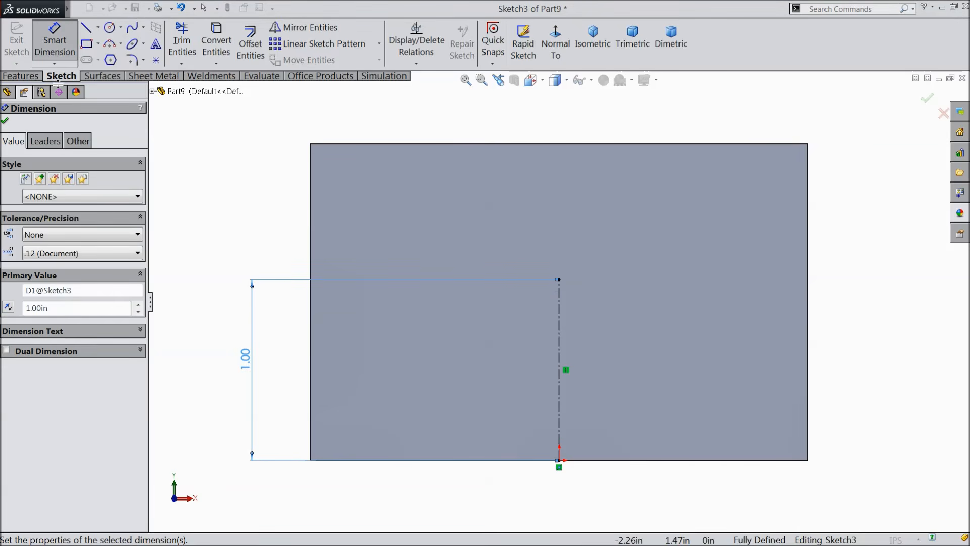
click(6, 122)
Step: Place two countersunk hole points on the plate, one on each side of the centerline
click(155, 62)
click(432, 284)
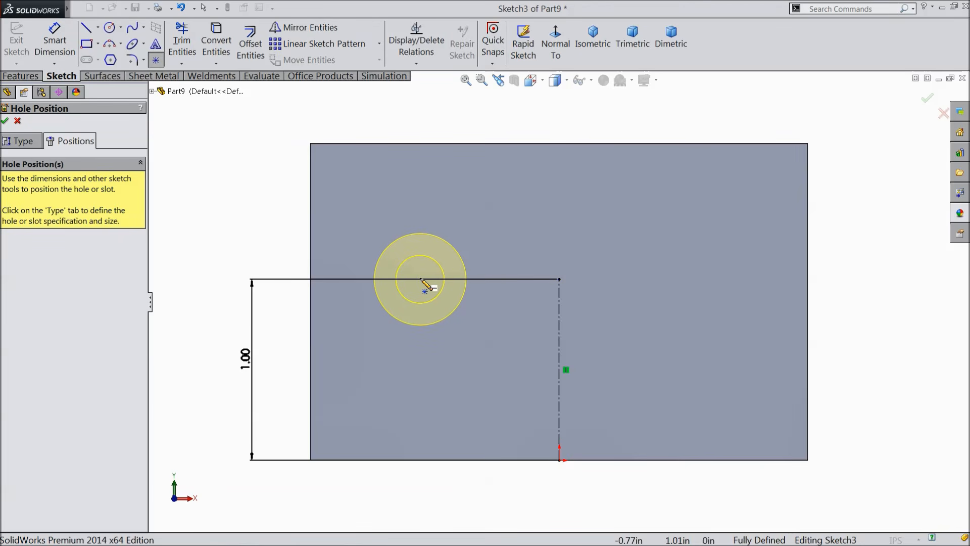
click(420, 279)
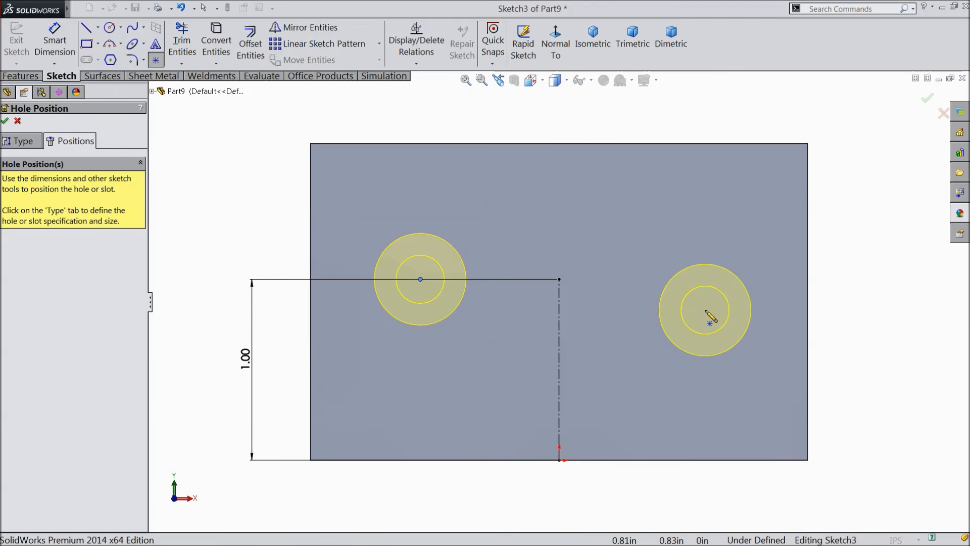
click(705, 310)
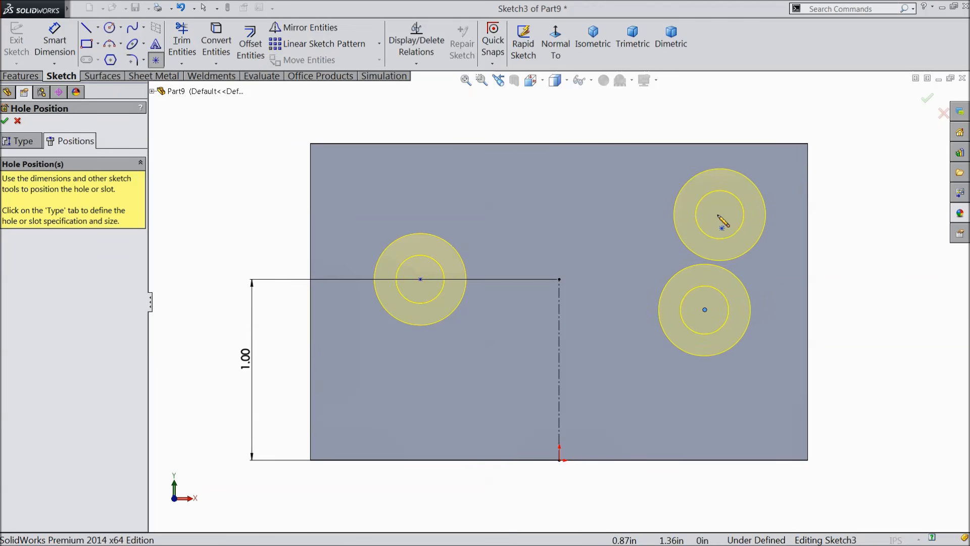
key(Escape)
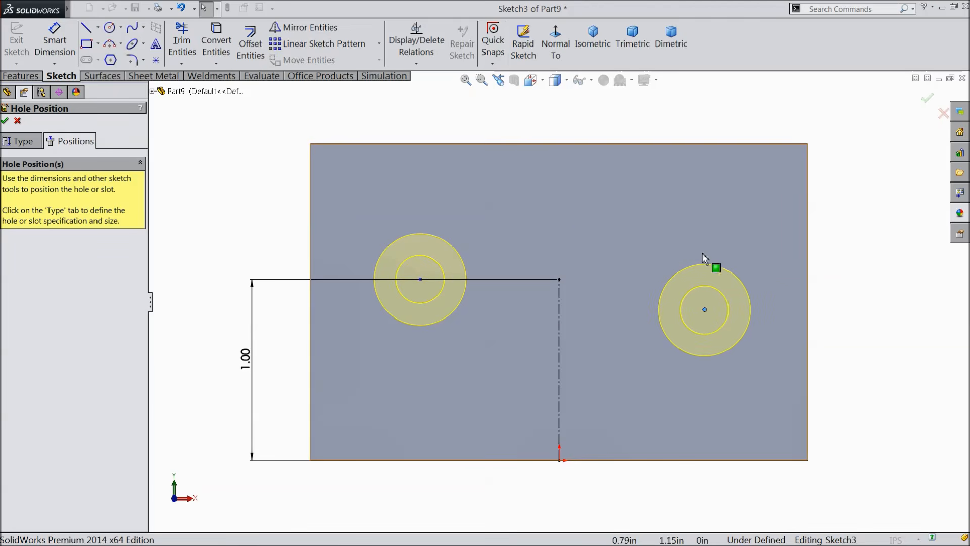
Step: Add a Horizontal relation between both hole centers and the centerline's upper endpoint
click(421, 280)
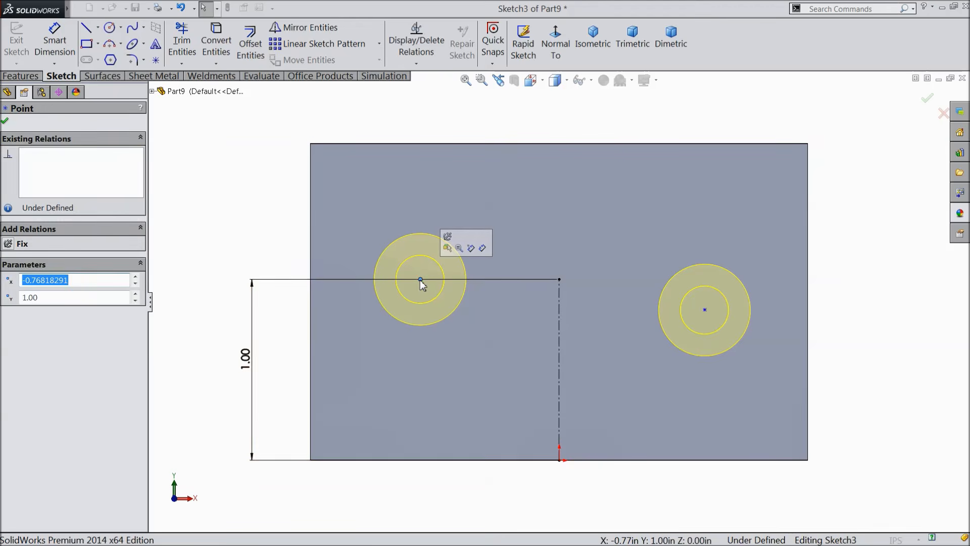
ctrl+click(559, 279)
ctrl+click(705, 309)
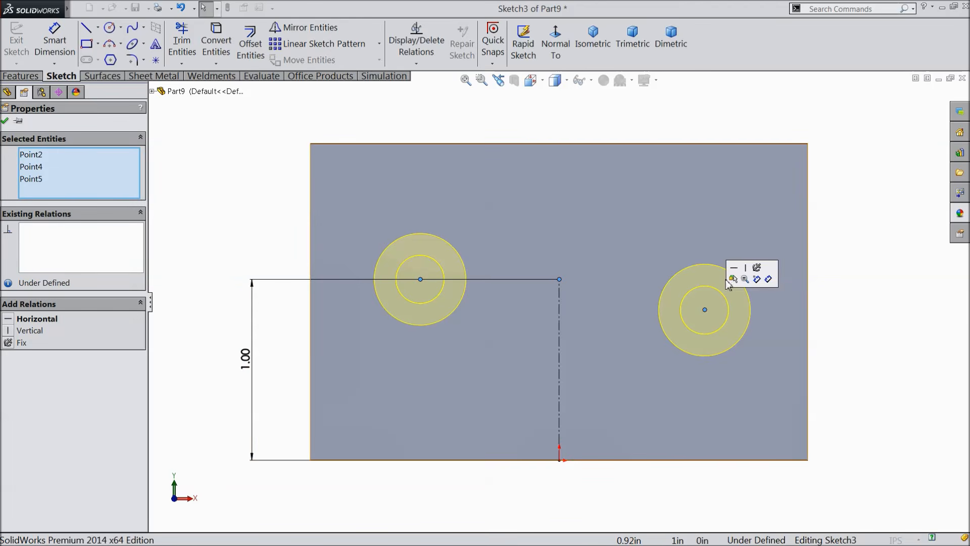
click(734, 267)
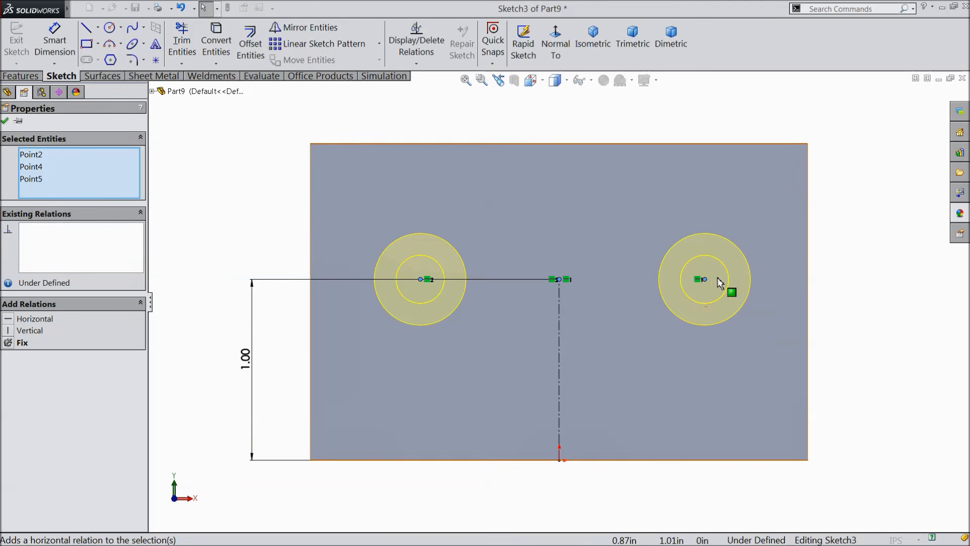
Step: Dimension the horizontal spacing between the two hole centers as 1.5 in
click(55, 45)
click(422, 279)
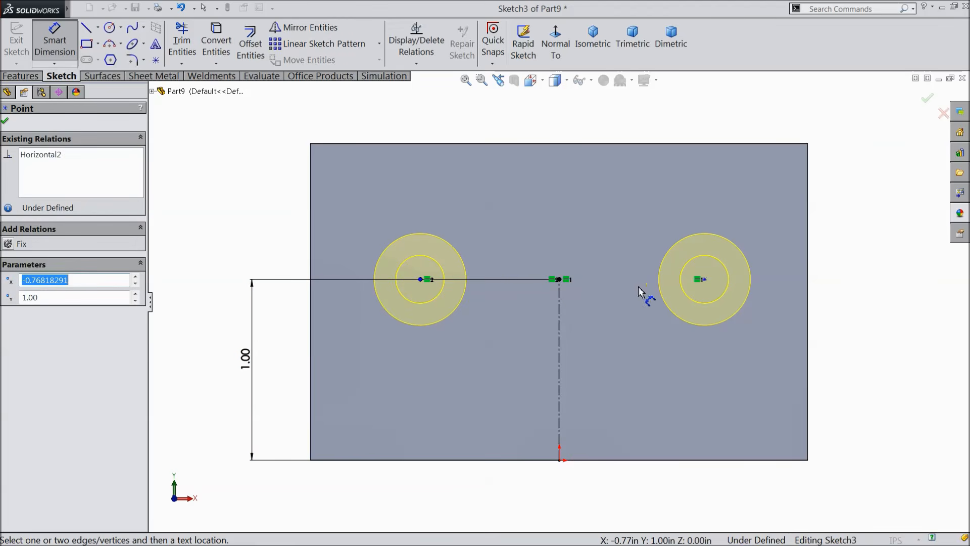
click(705, 280)
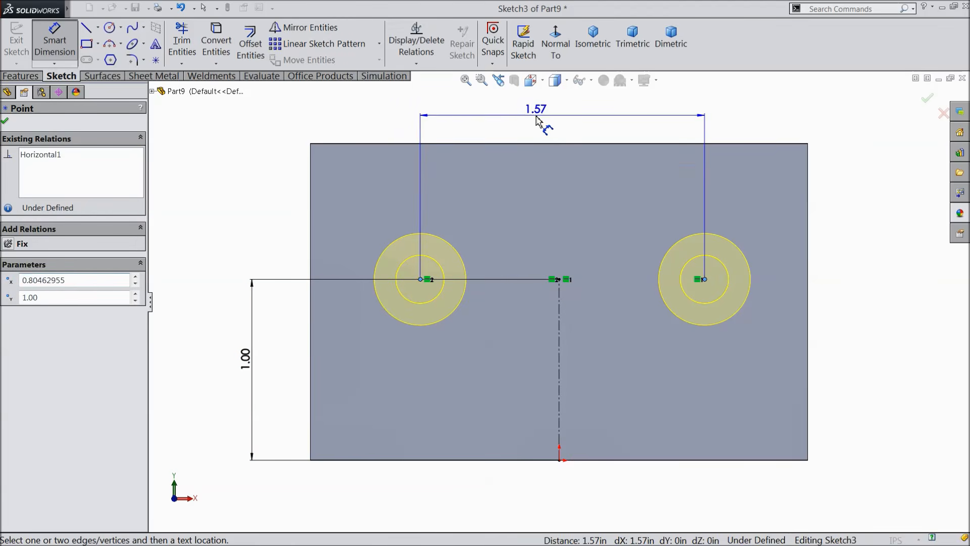
click(537, 121)
text(1.5)
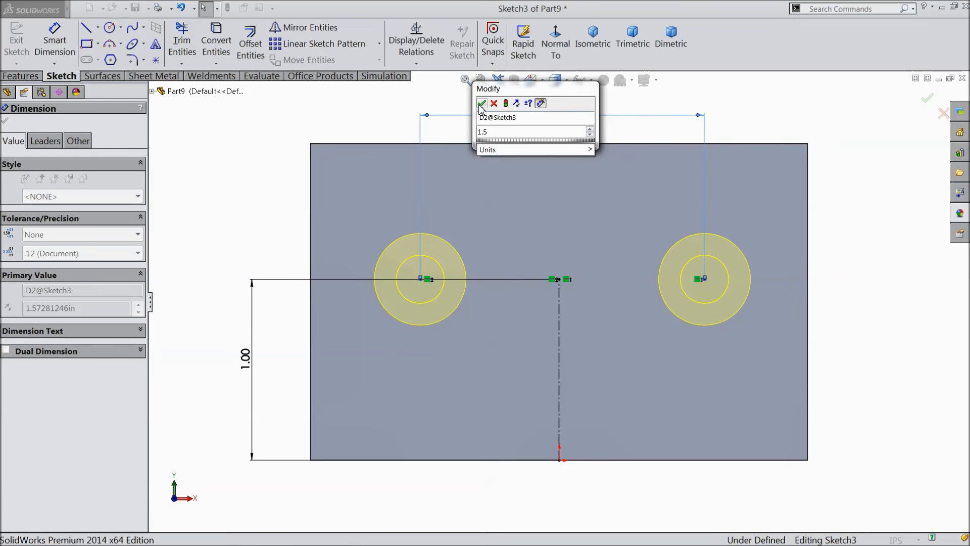
click(481, 103)
Step: Make the two hole centers Symmetric about the vertical centerline and finish the countersunk holes
click(55, 40)
click(560, 346)
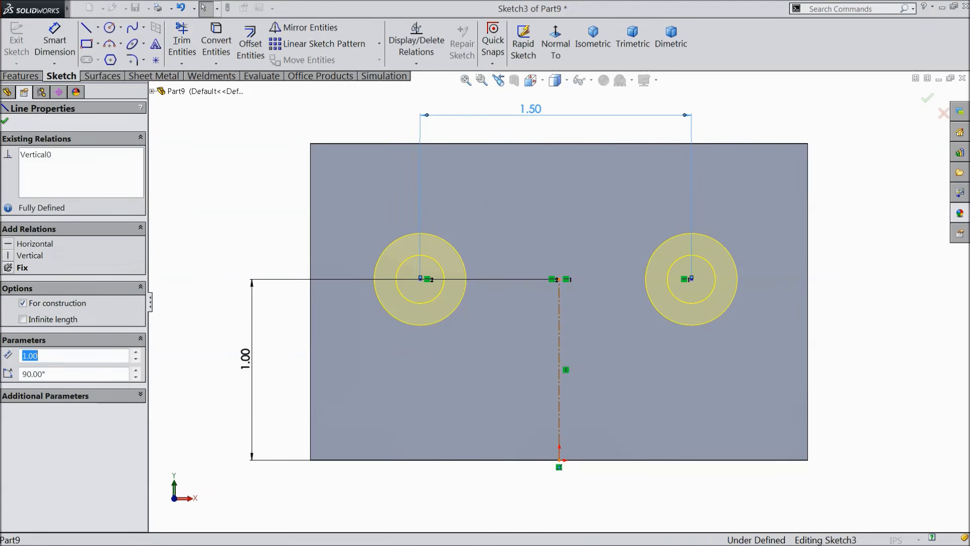
ctrl+click(691, 279)
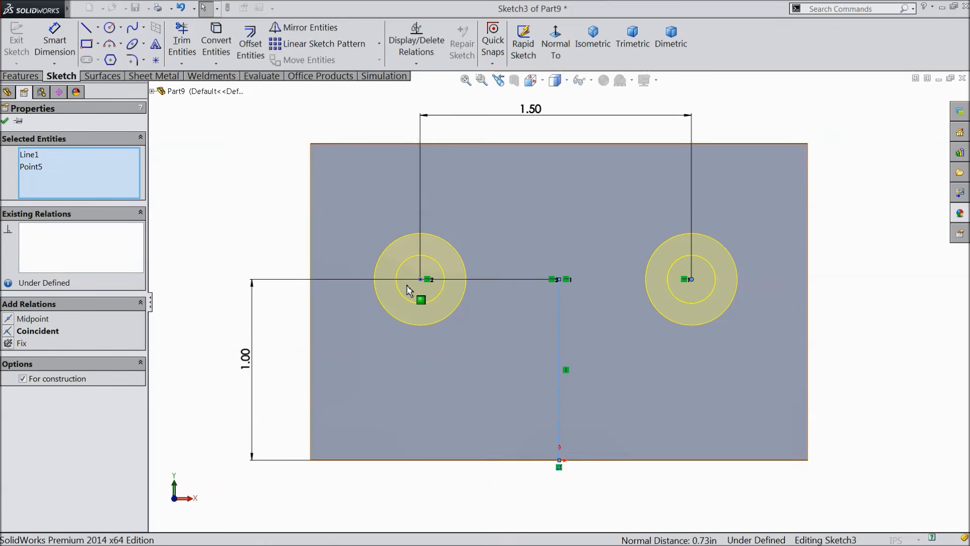
ctrl+click(420, 279)
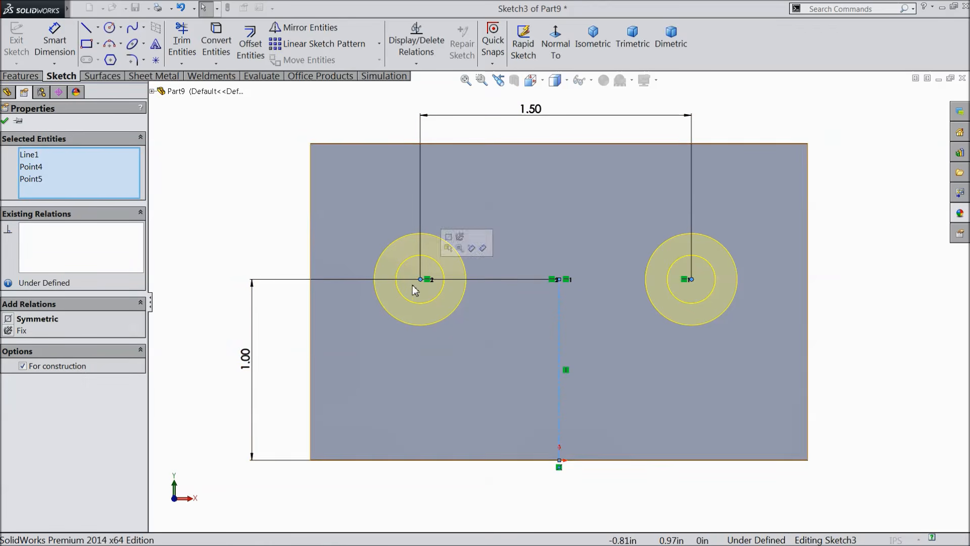
click(20, 319)
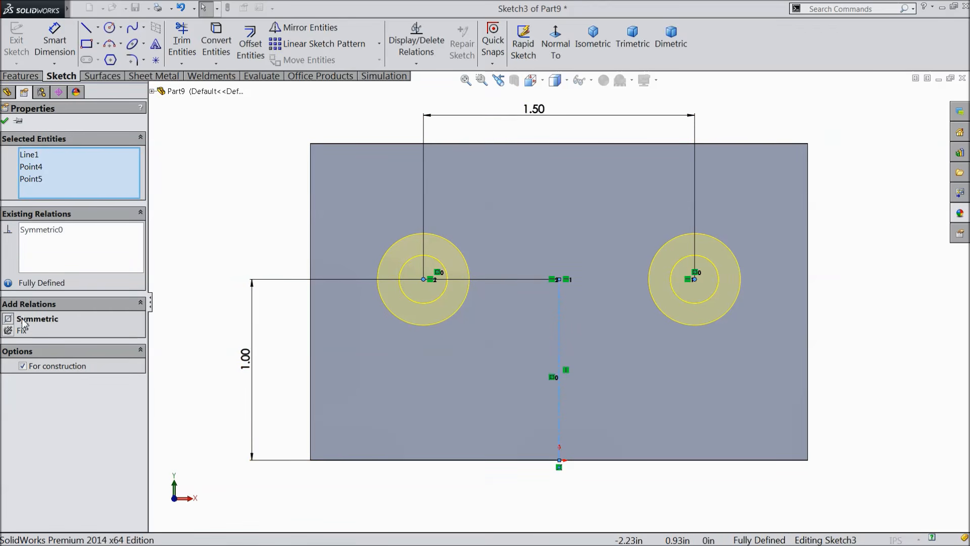
click(5, 122)
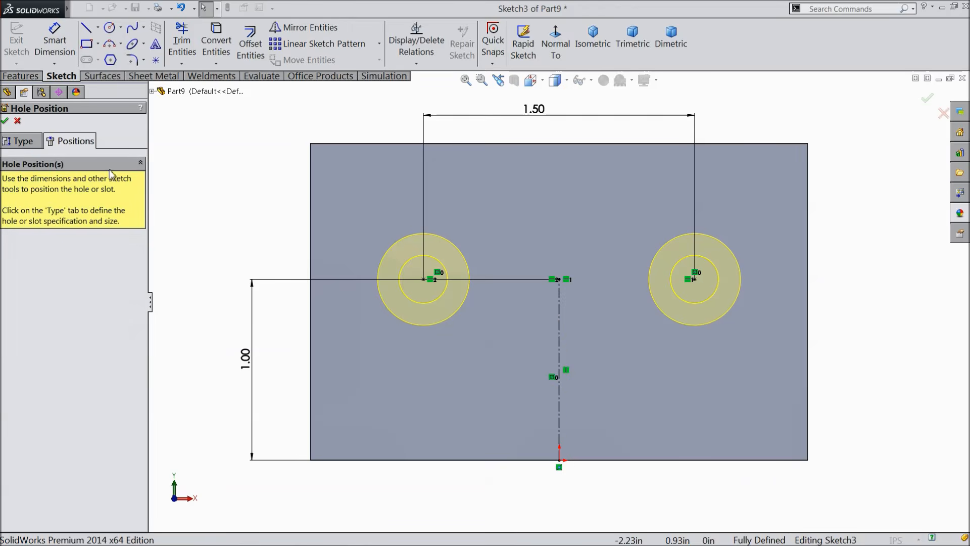
click(5, 121)
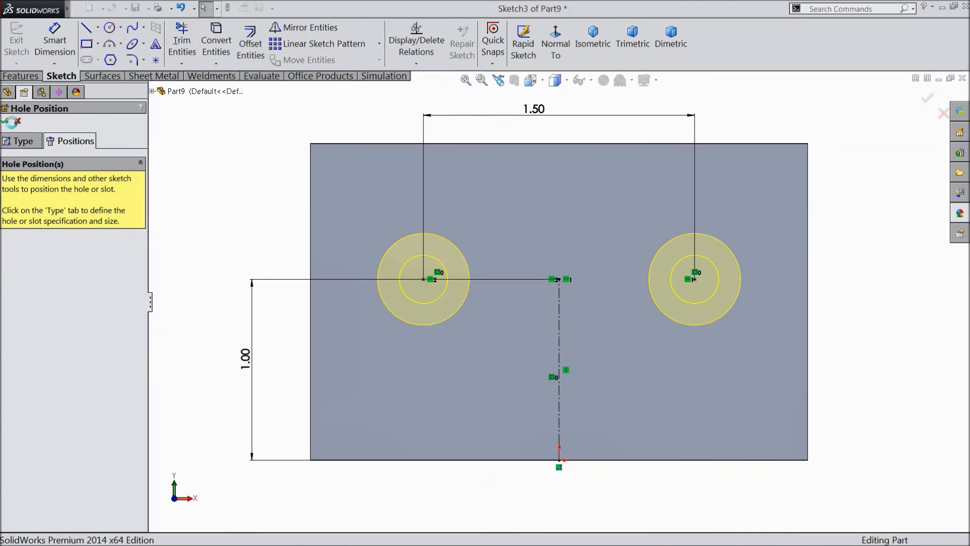
Step: Fillet the edges of the plate's four narrow side faces with a constant 0.005 in radius
mouse_move(258, 225)
middle_down()
mouse_move(223, 254)
mouse_move(225, 281)
mouse_move(162, 317)
mouse_move(271, 262)
mouse_move(271, 325)
mouse_move(230, 308)
mouse_move(248, 341)
mouse_move(243, 322)
mouse_move(256, 321)
middle_up()
click(33, 78)
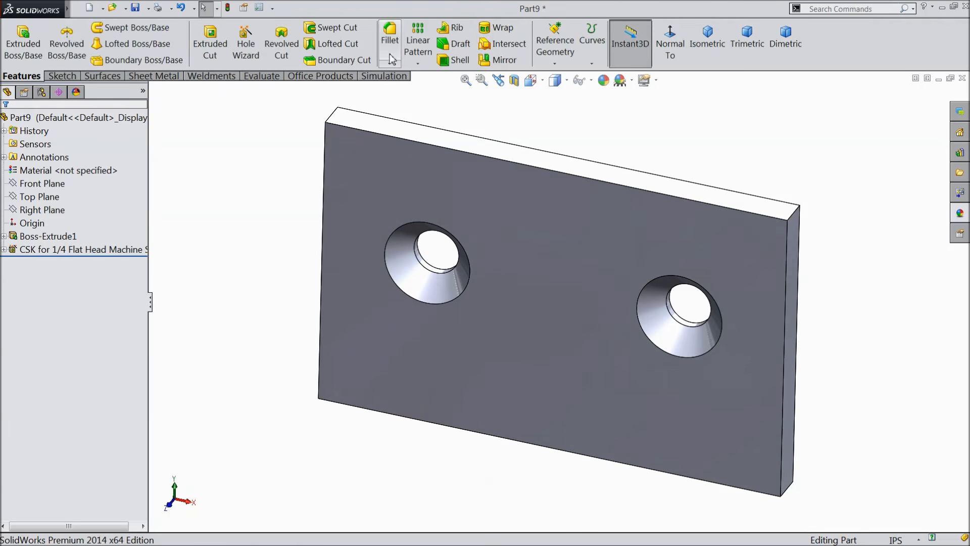
click(390, 36)
text(0.005)
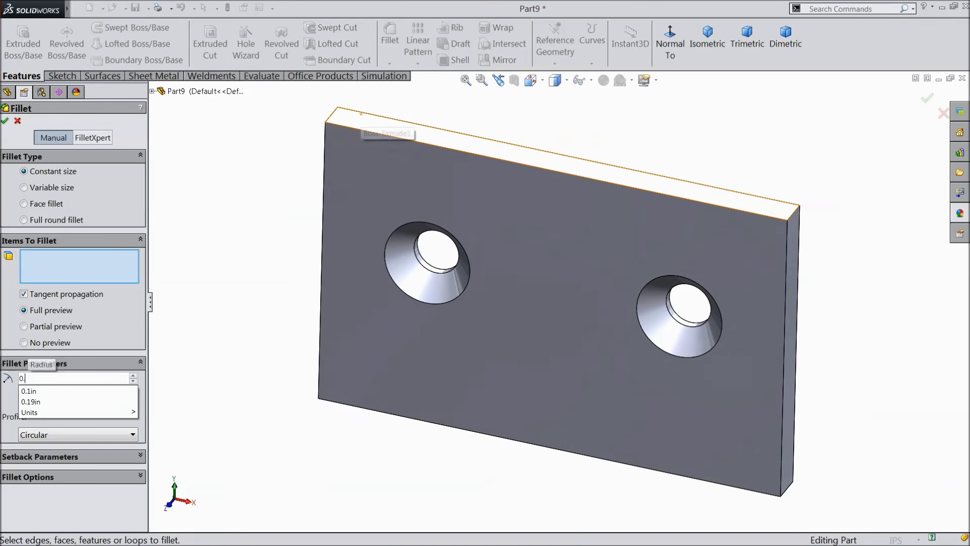
click(497, 153)
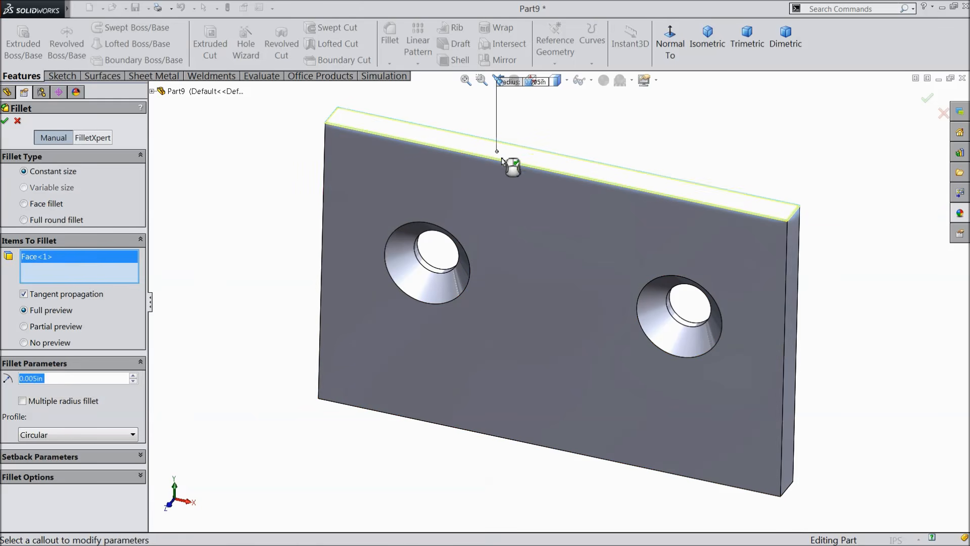
click(798, 331)
middle_drag(644, 402, 569, 293)
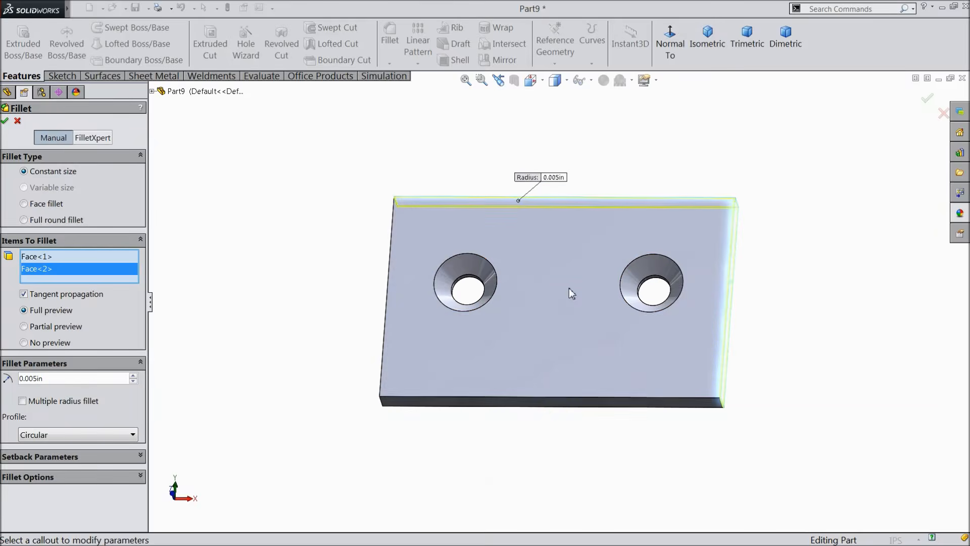
click(536, 402)
middle_drag(345, 435, 431, 447)
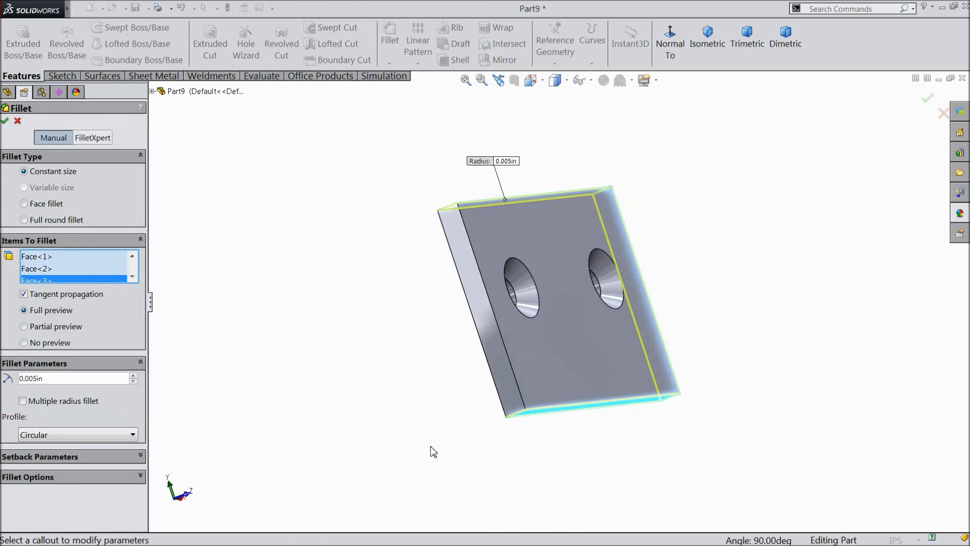
click(505, 362)
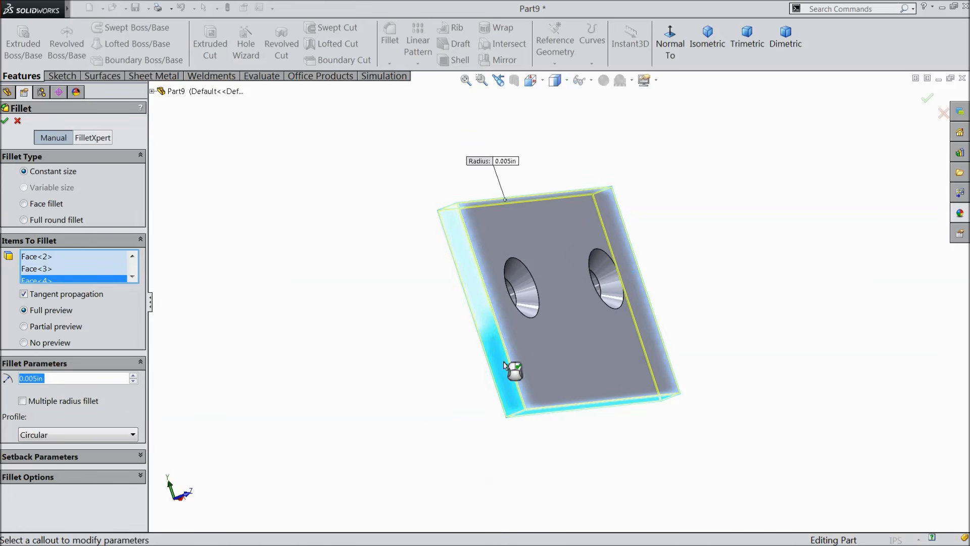
click(5, 121)
middle_drag(538, 275, 480, 373)
Step: Apply the chromium plate cast appearance from the chrome metals to the whole plate part
click(30, 117)
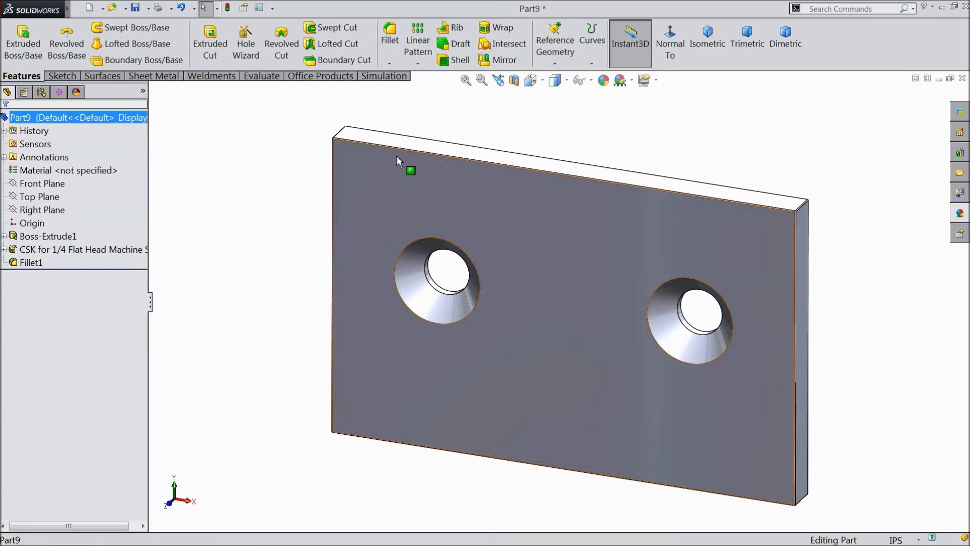
click(960, 214)
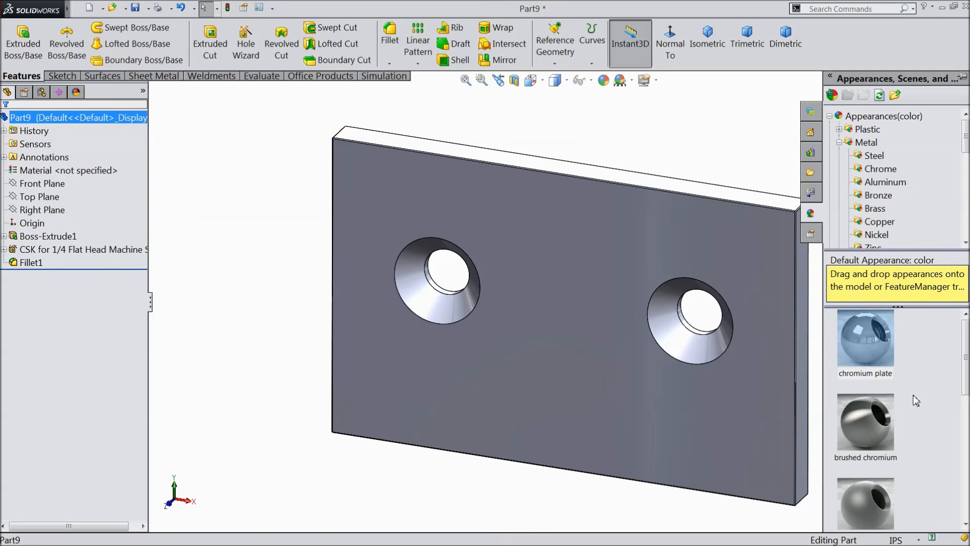
scroll(914, 396, down, 3)
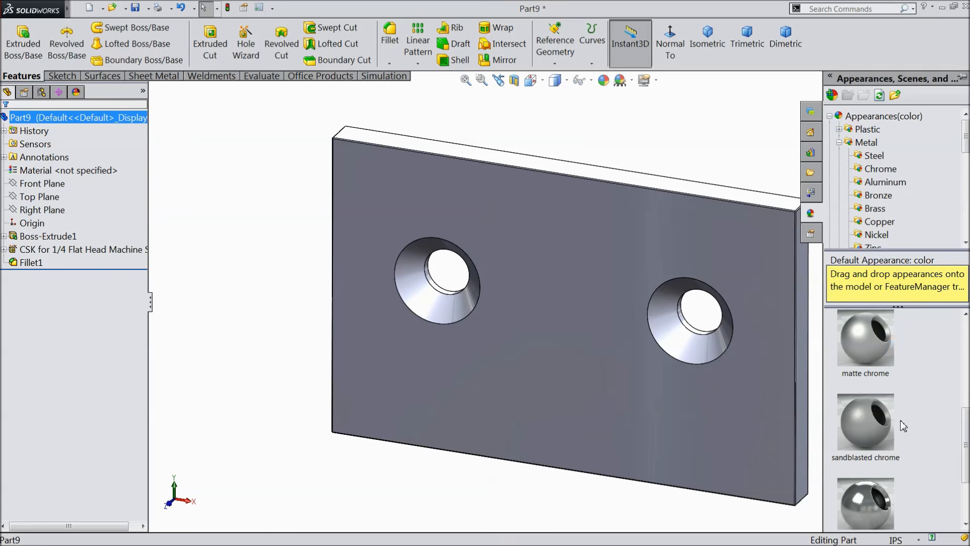
scroll(901, 420, down, 2)
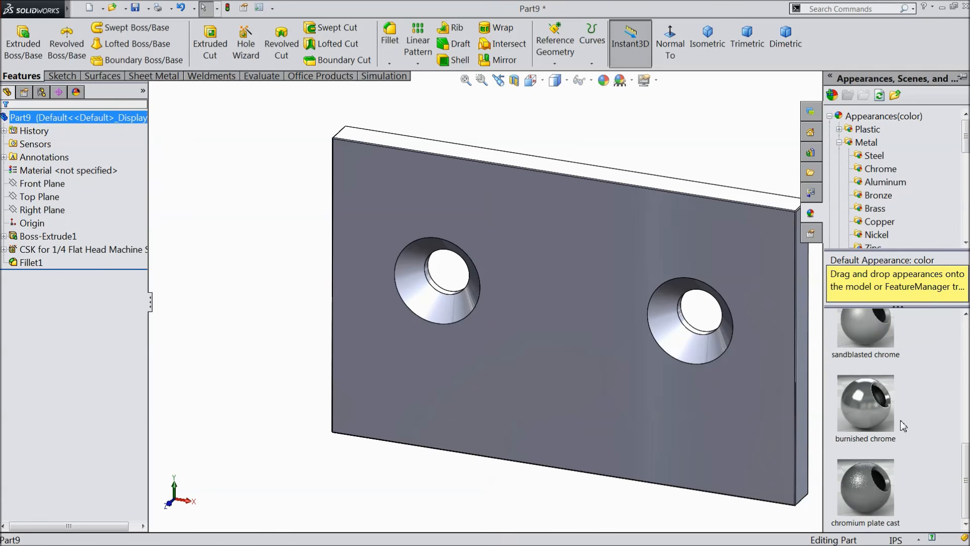
double_click(875, 499)
scroll(687, 410, up, 1)
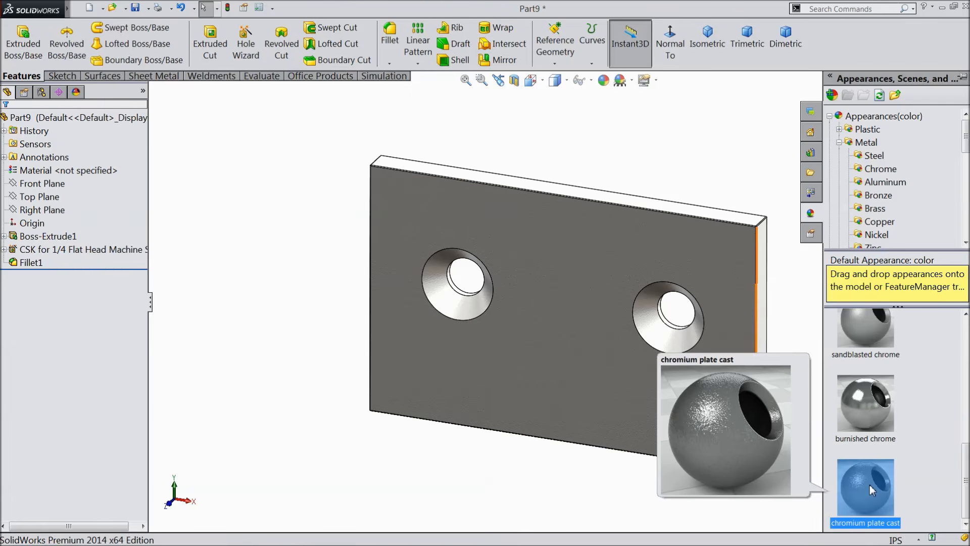
middle_drag(780, 340, 782, 386)
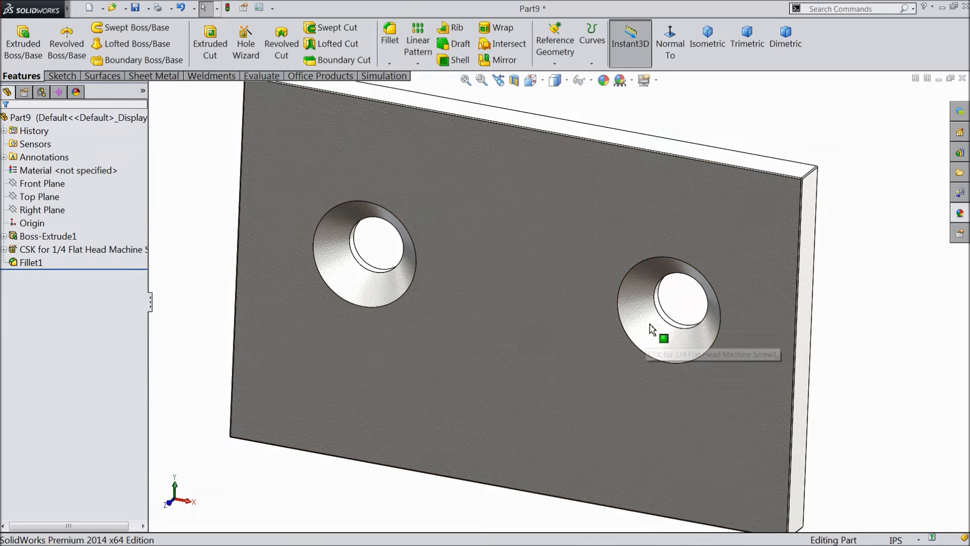
Step: Turn on the Perspective display for the plate's model view
click(644, 80)
click(660, 144)
click(659, 143)
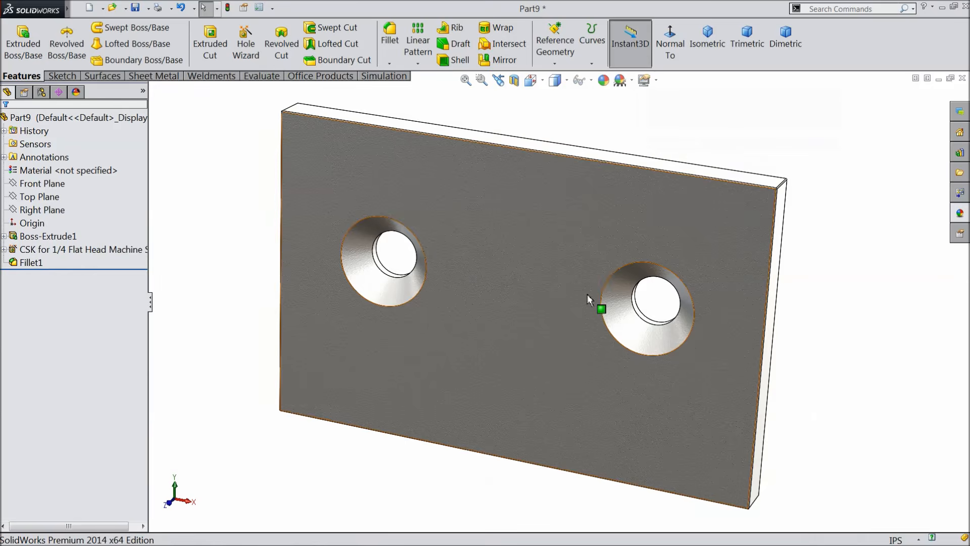
scroll(587, 294, down, 1)
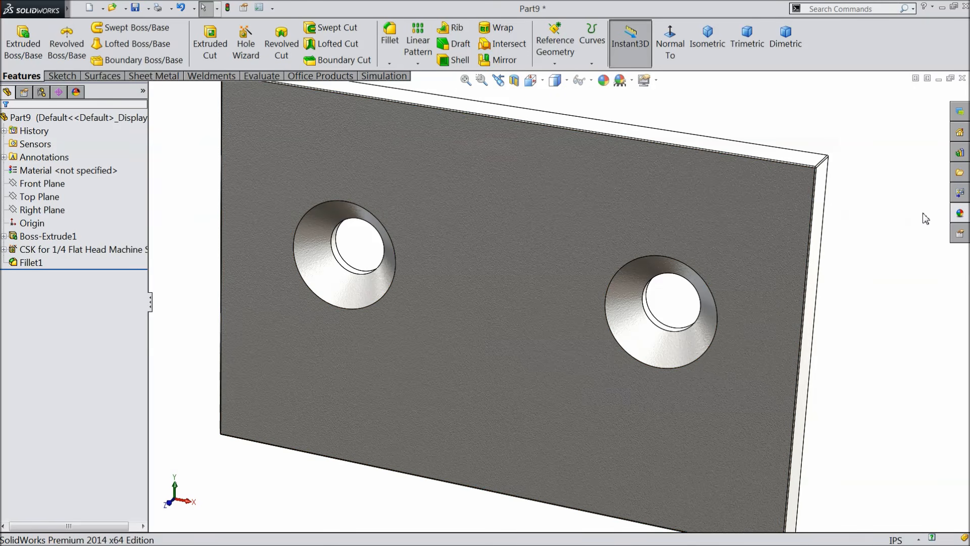
Step: Save the part in the Bench Vice folder with the file name "7.jaw Plate"
click(137, 8)
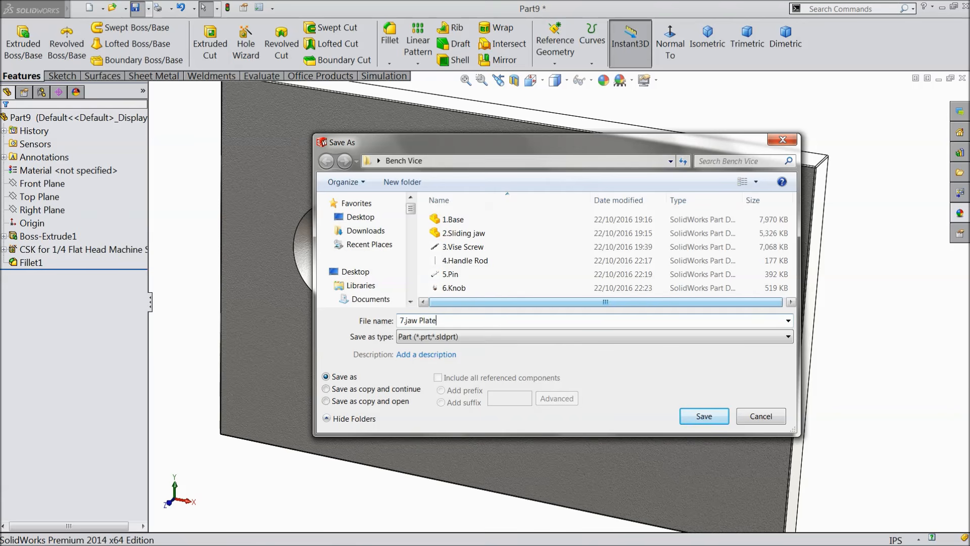
click(704, 418)
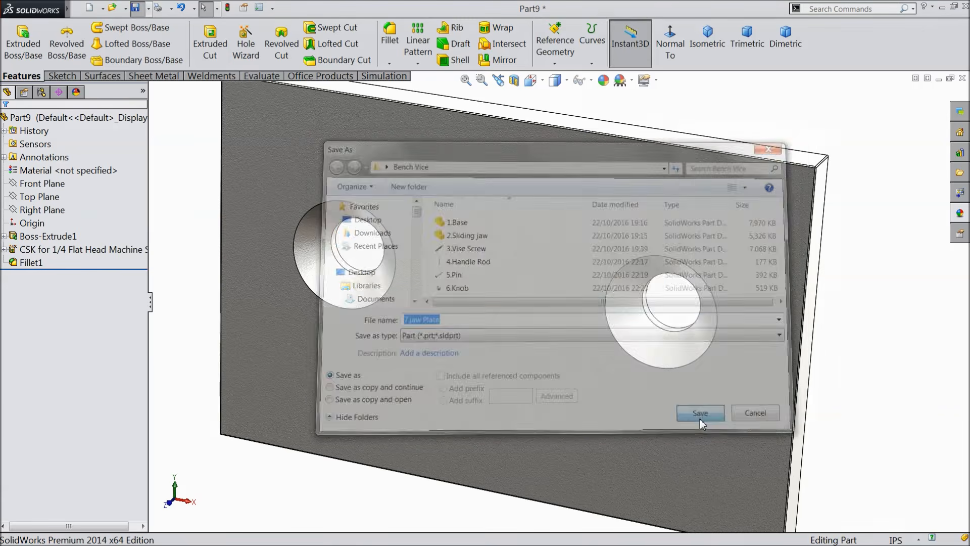
scroll(667, 405, up, 3)
middle_drag(664, 403, 648, 383)
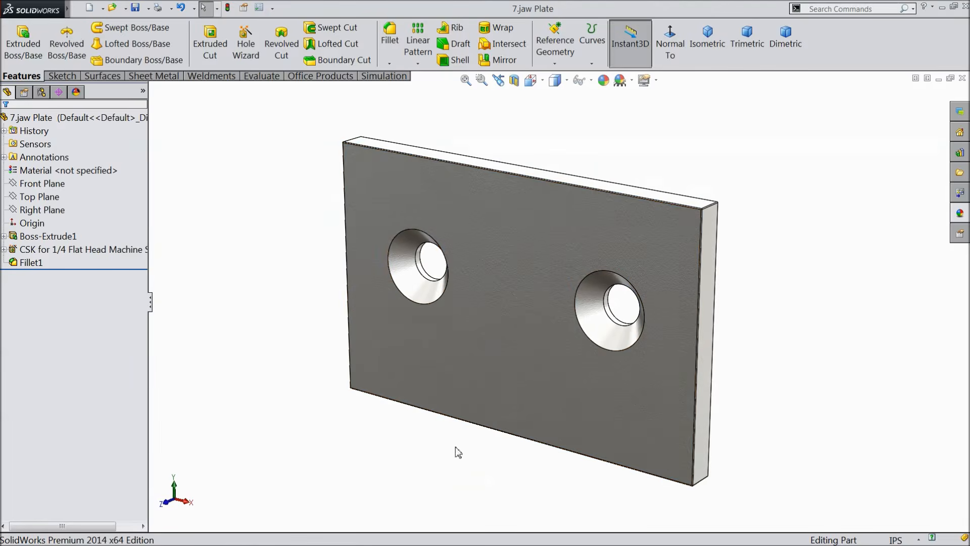
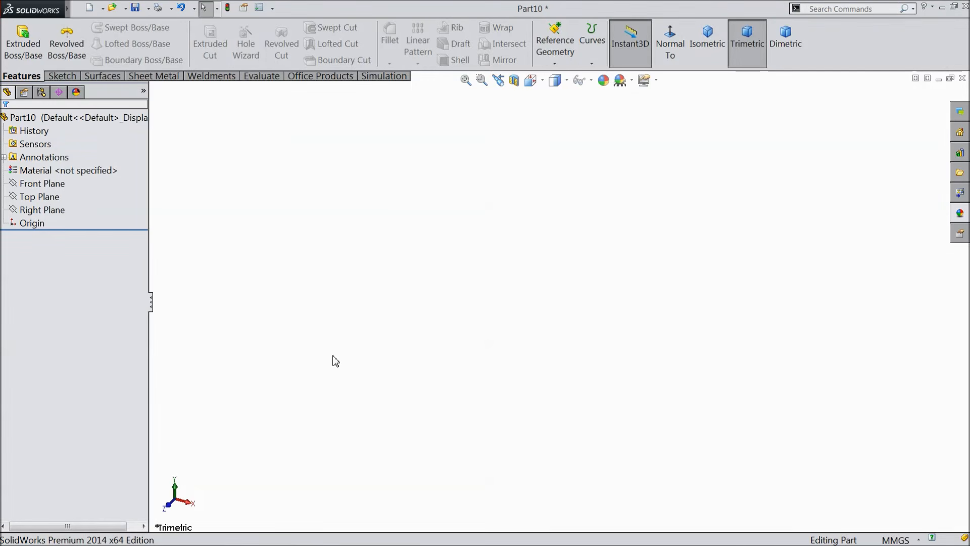
Step: Sketch a center rectangle about 324 mm by 40 mm on the new part's Right Plane, centered on the origin
click(42, 210)
click(73, 195)
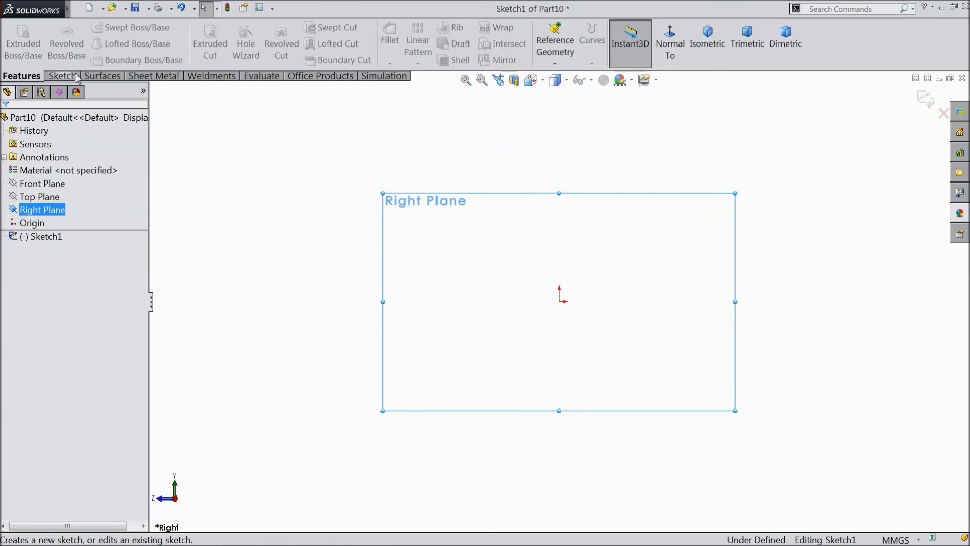
click(61, 75)
click(98, 44)
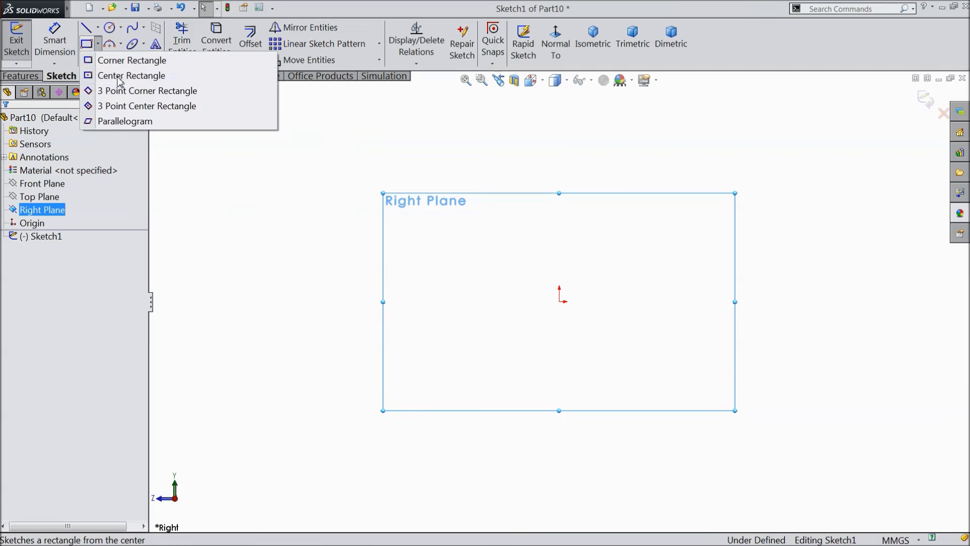
click(115, 75)
click(559, 302)
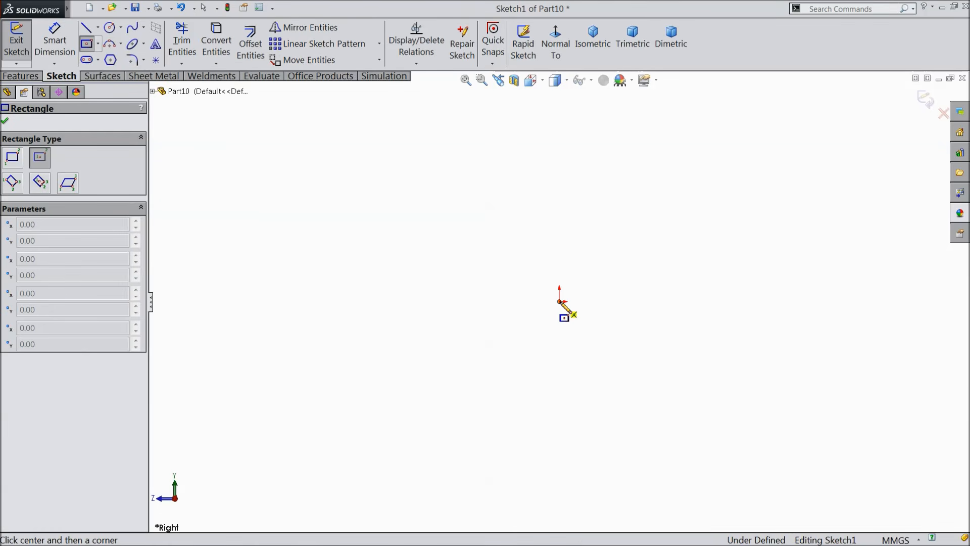
click(238, 263)
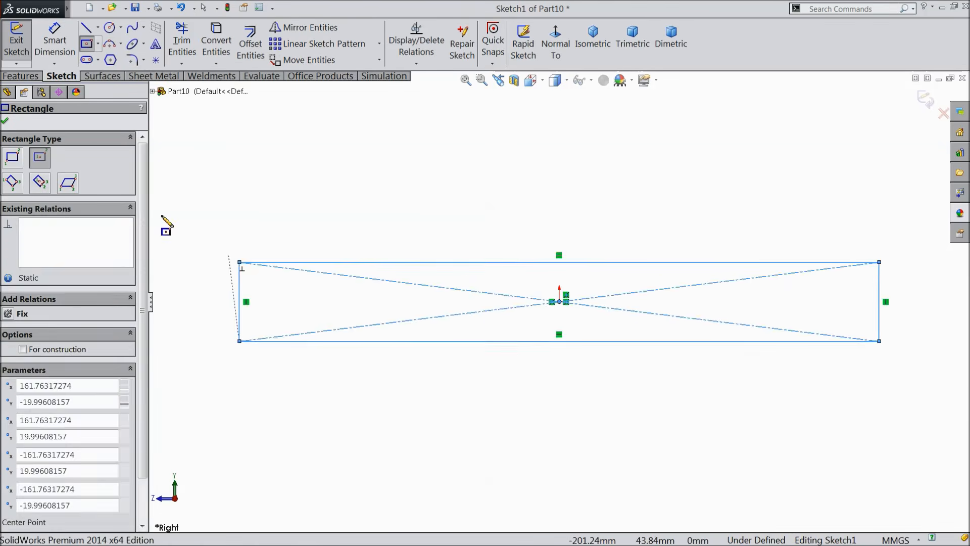
click(55, 40)
click(520, 262)
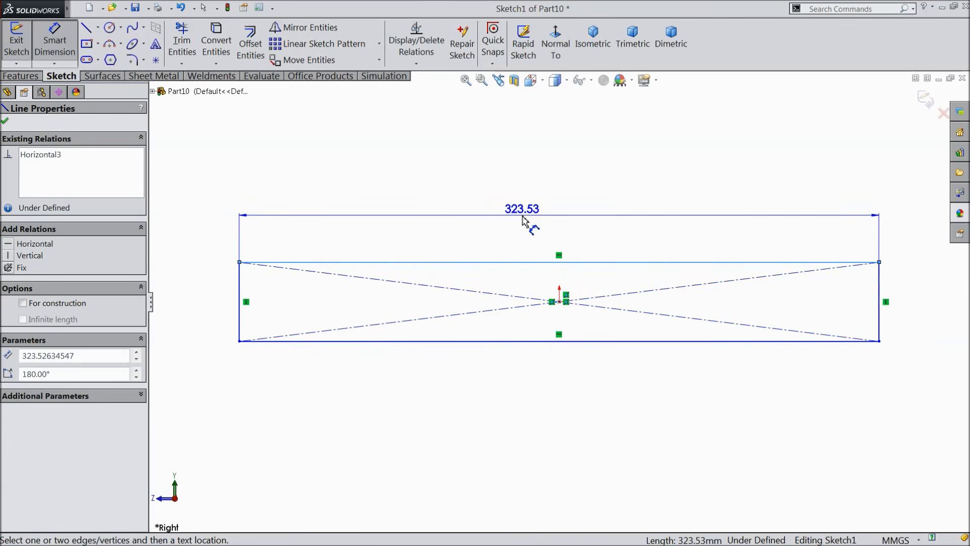
key(Escape)
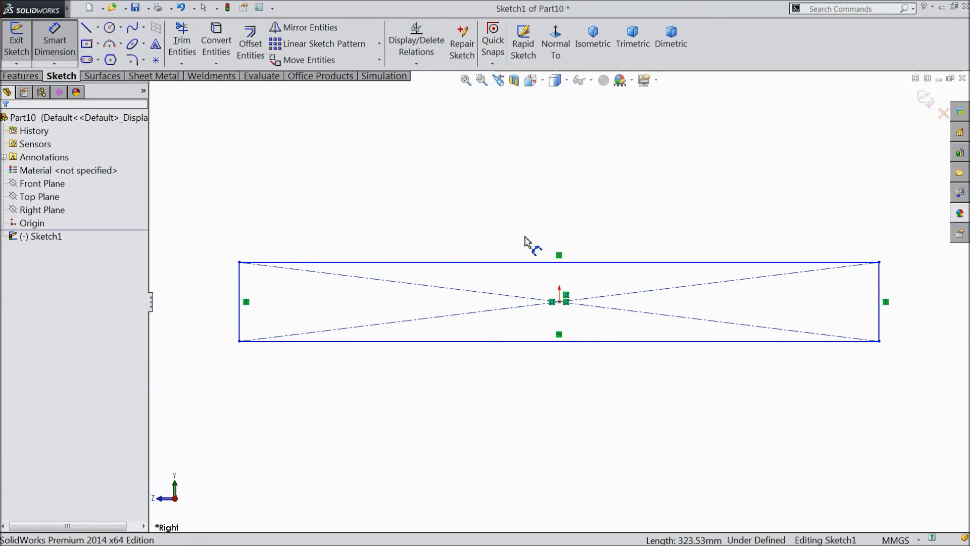
Step: Switch the new part's unit system to IPS and reopen the rectangle sketch for editing
click(895, 539)
click(843, 504)
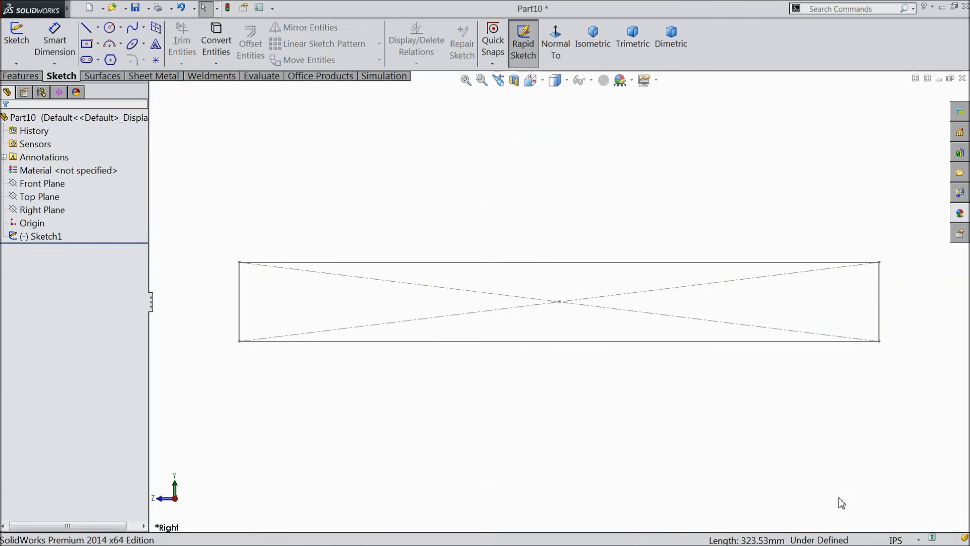
click(38, 236)
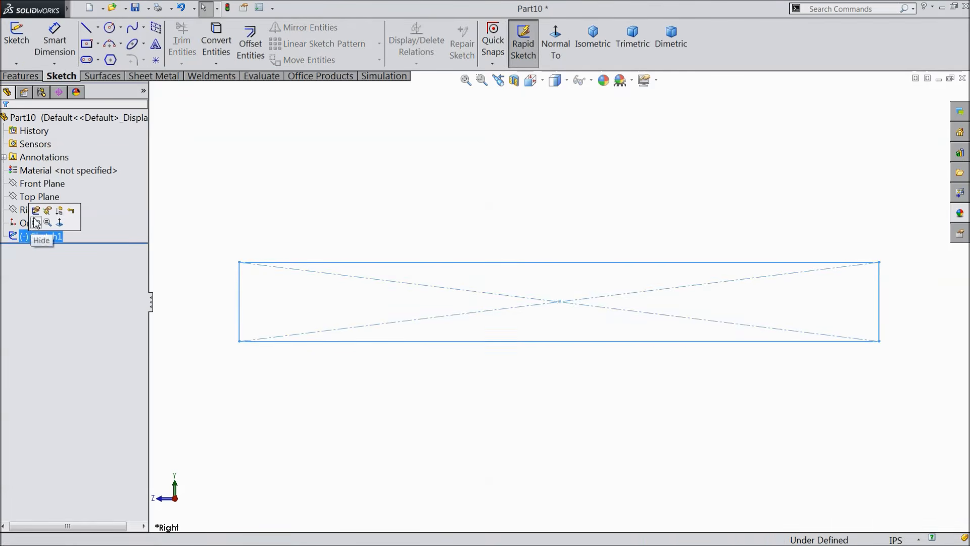
click(37, 212)
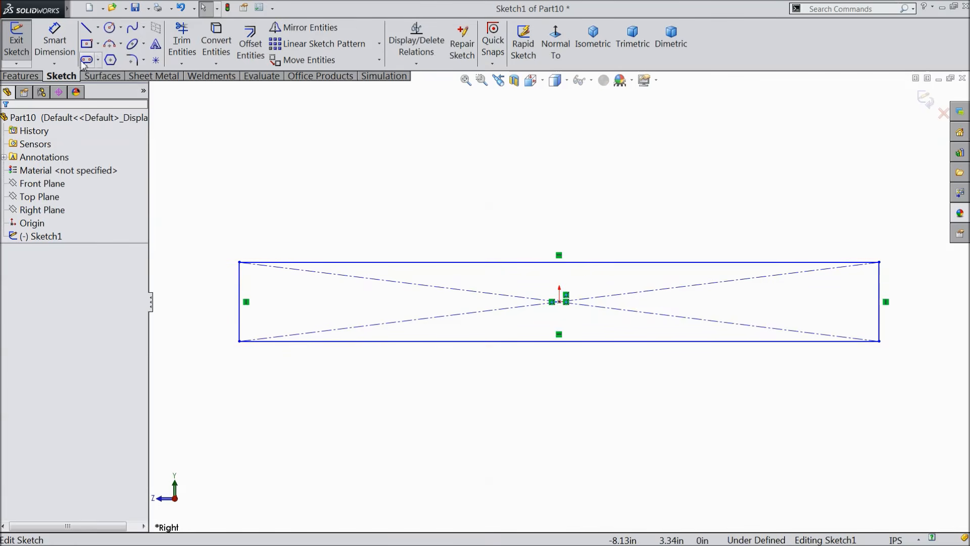
Step: Dimension the rectangle's upper horizontal edge as 2.312 in
click(54, 41)
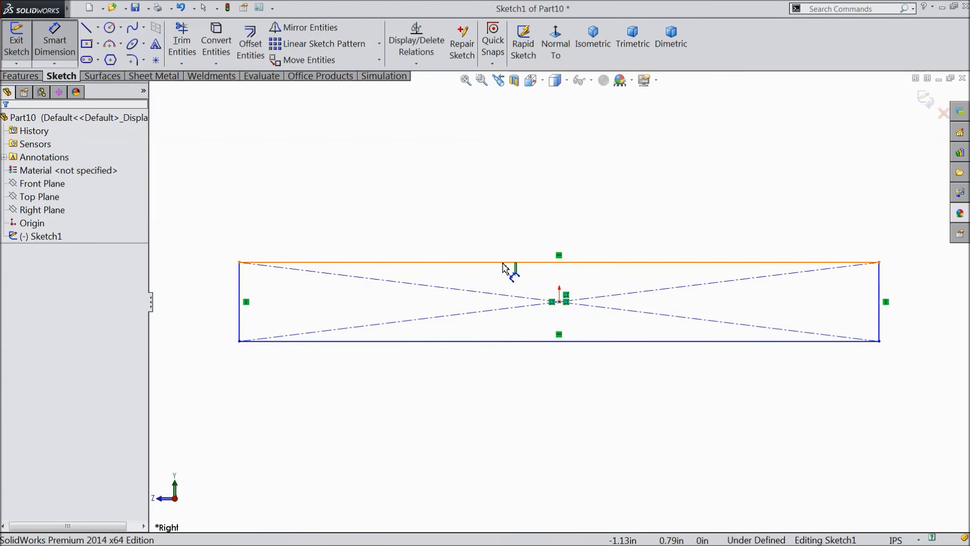
click(503, 263)
click(520, 217)
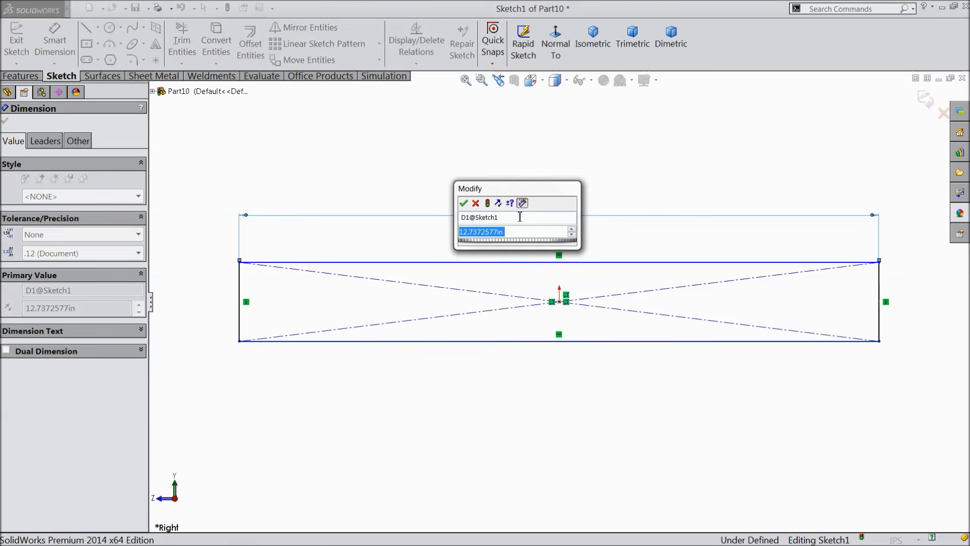
text(2.312)
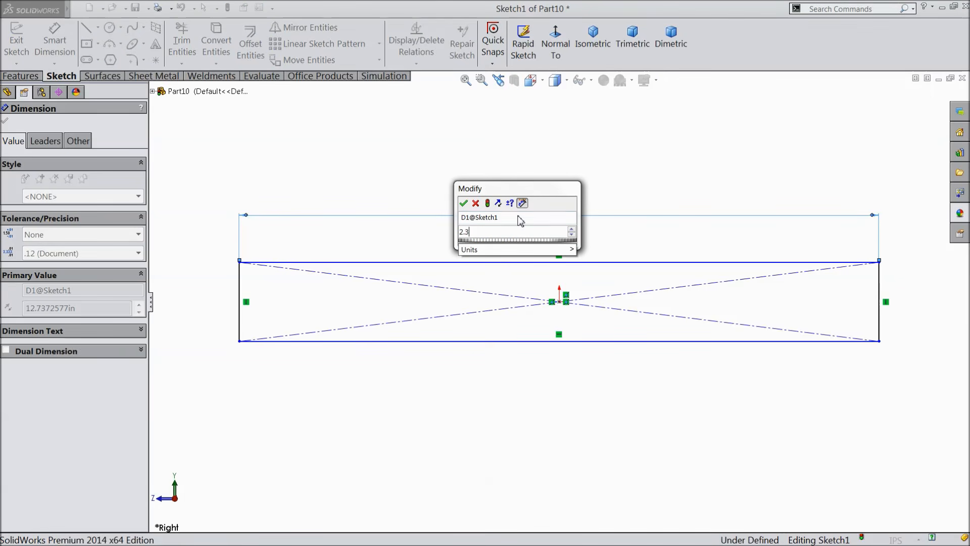
click(465, 203)
Step: Dimension the rectangle's vertical side as 0.34 in
click(240, 299)
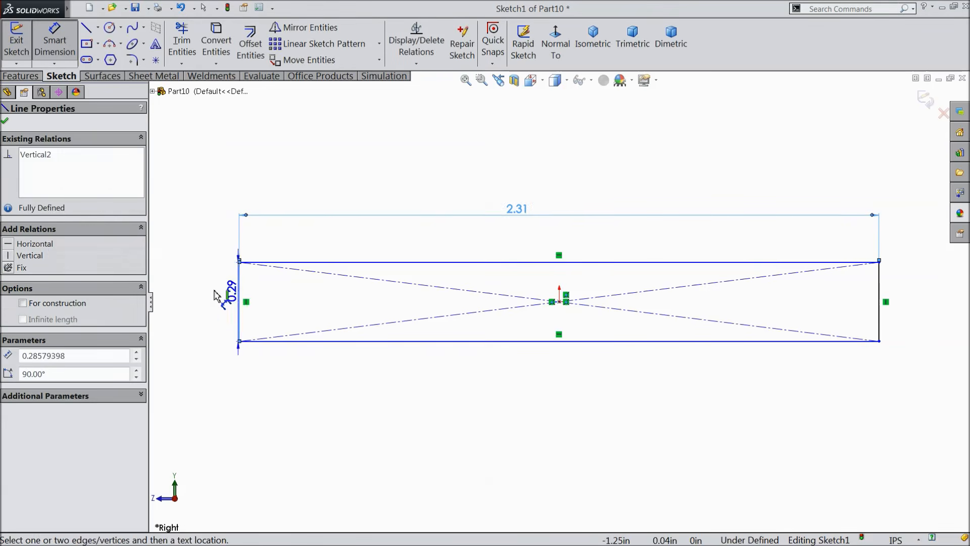
click(205, 298)
text(0.34)
click(152, 280)
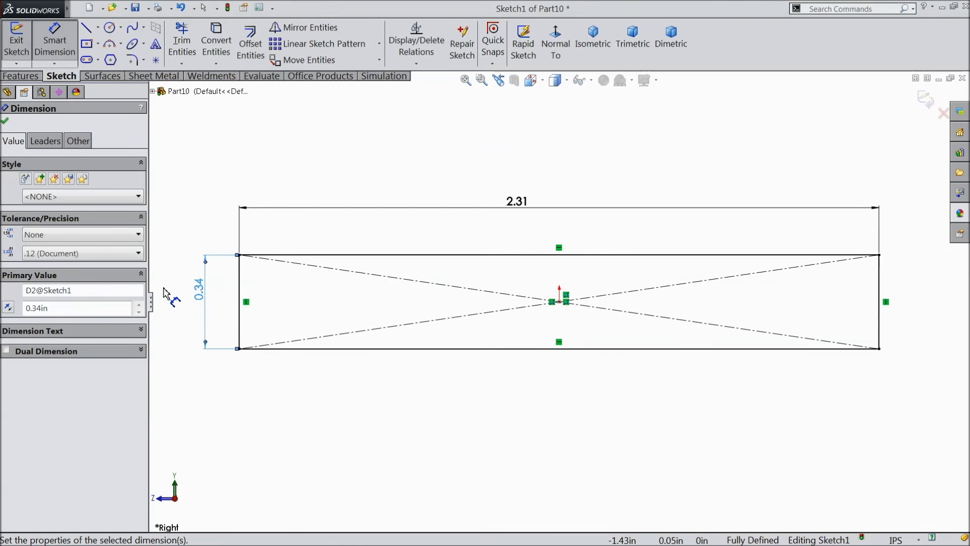
Step: Extrude the 2.312 by 0.34 in rectangle symmetrically about its sketch plane with Mid Plane and a 0.185 in depth
click(22, 76)
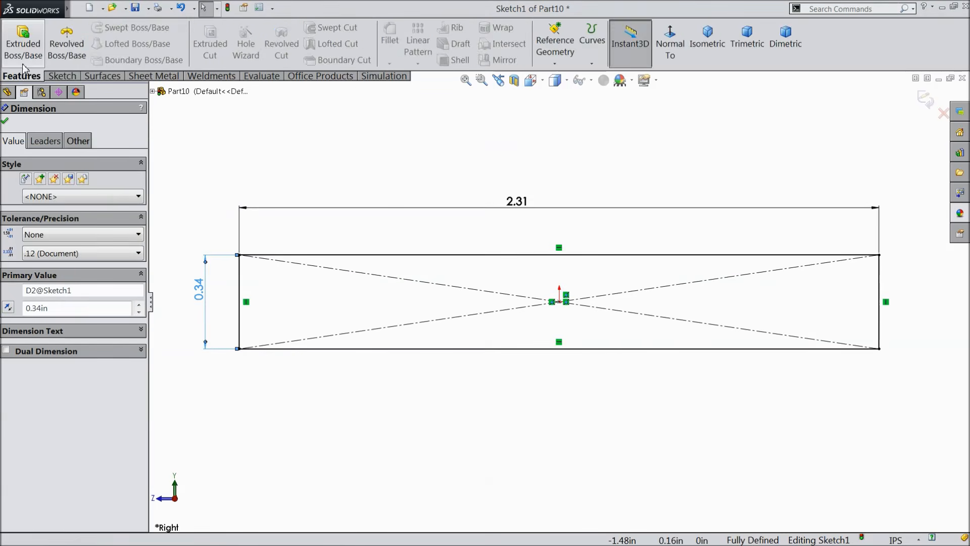
click(23, 41)
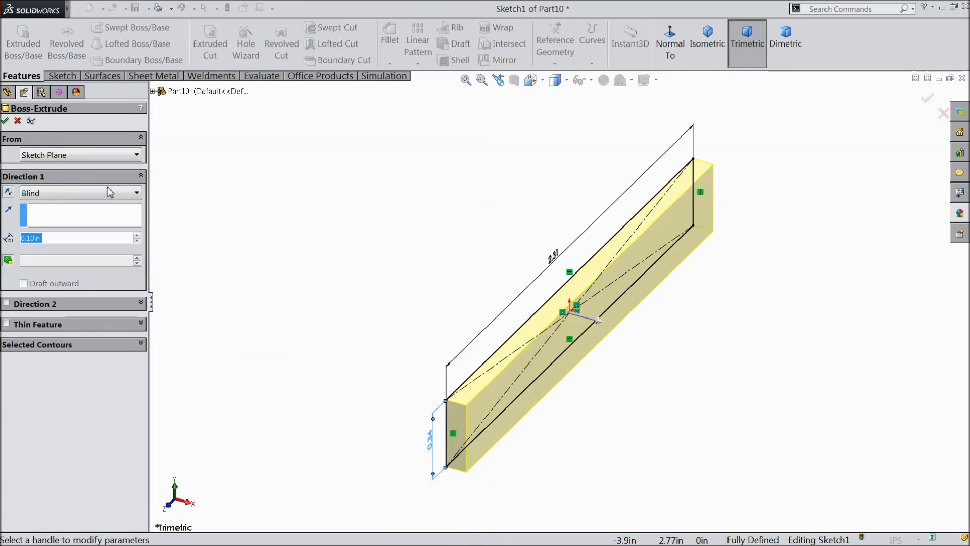
click(84, 193)
click(51, 260)
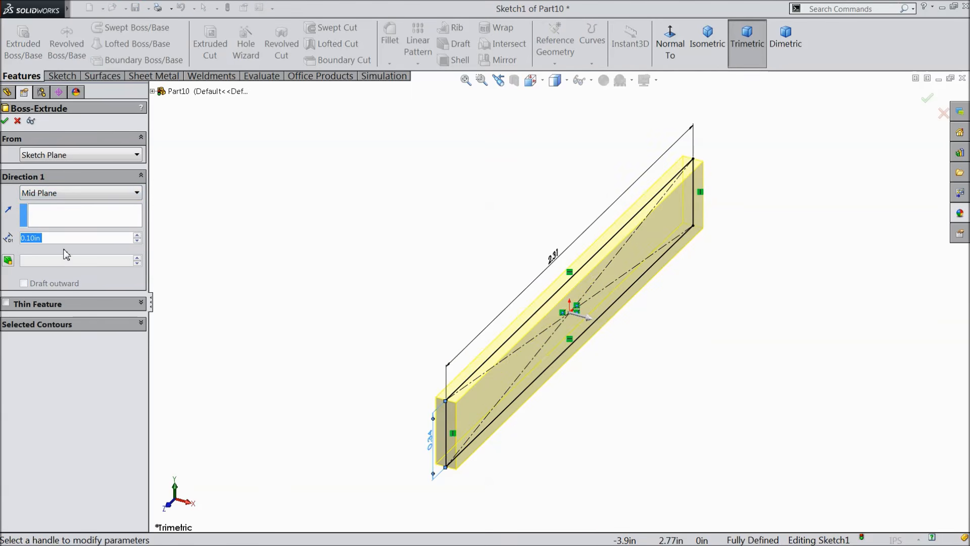
text(0.185)
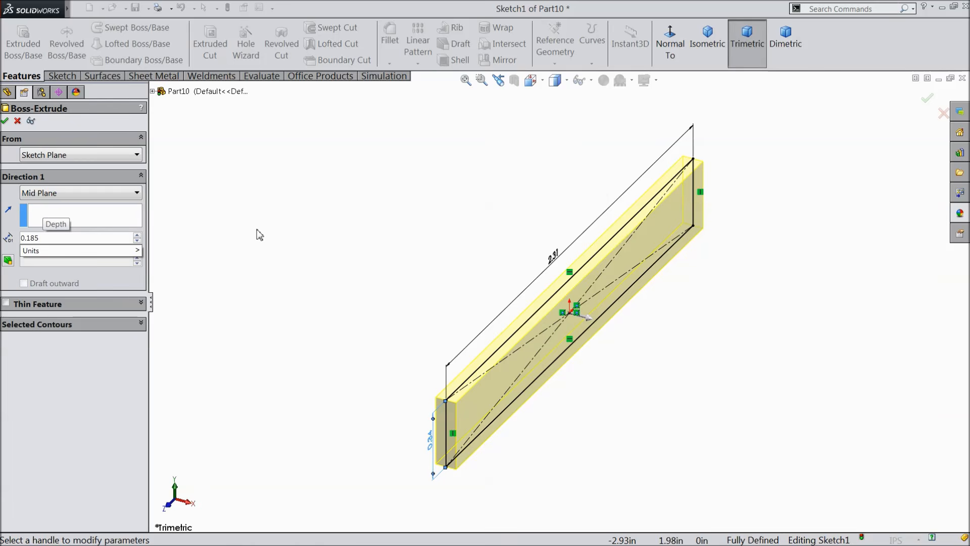
key(Return)
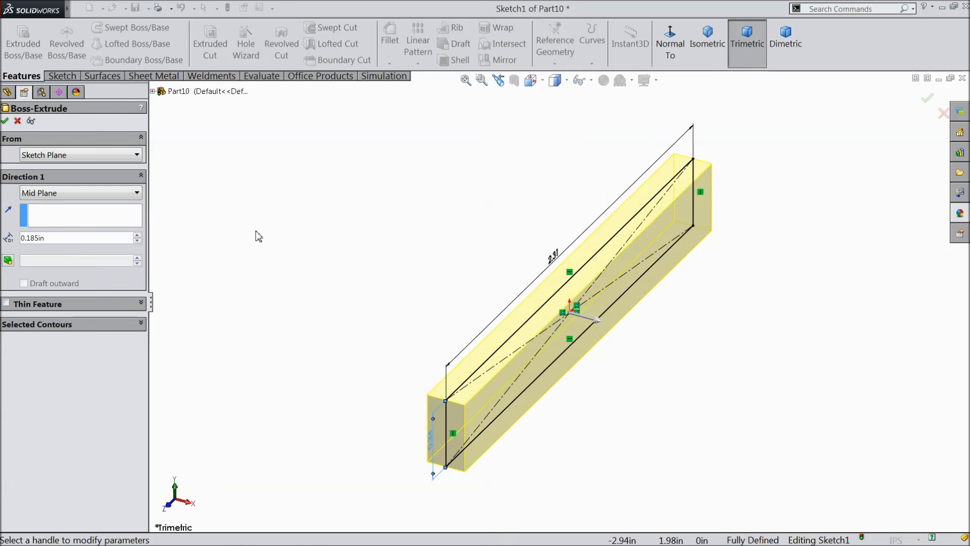
click(5, 122)
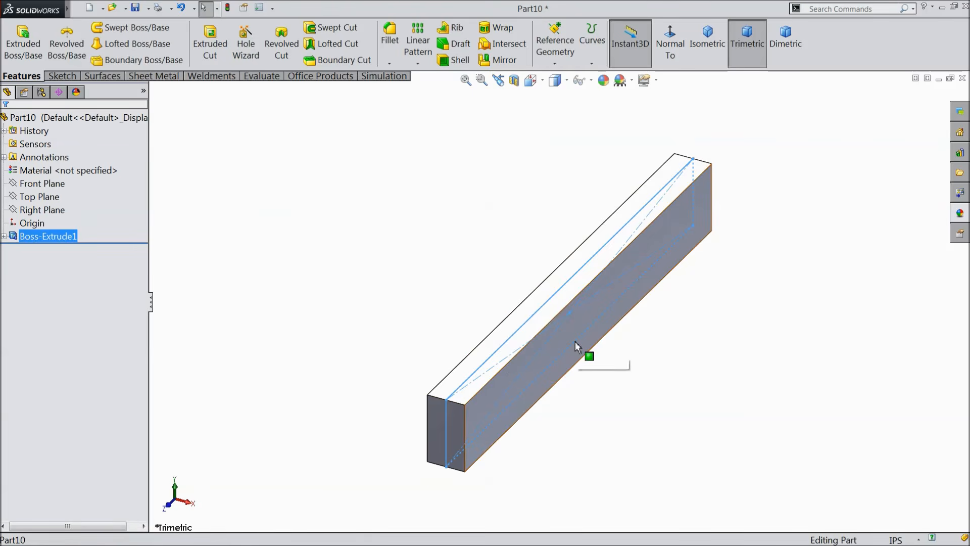
Step: Sketch a corner rectangle about 0.39 by 0.17 in on the bar's large front face, from its lower edge up to the origin's level
click(576, 342)
click(624, 309)
click(670, 46)
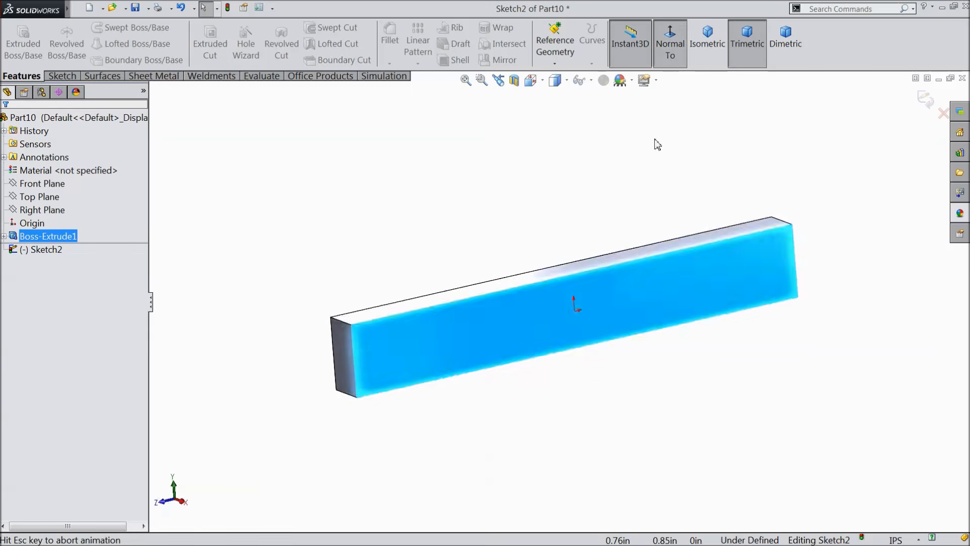
scroll(531, 340, down, 3)
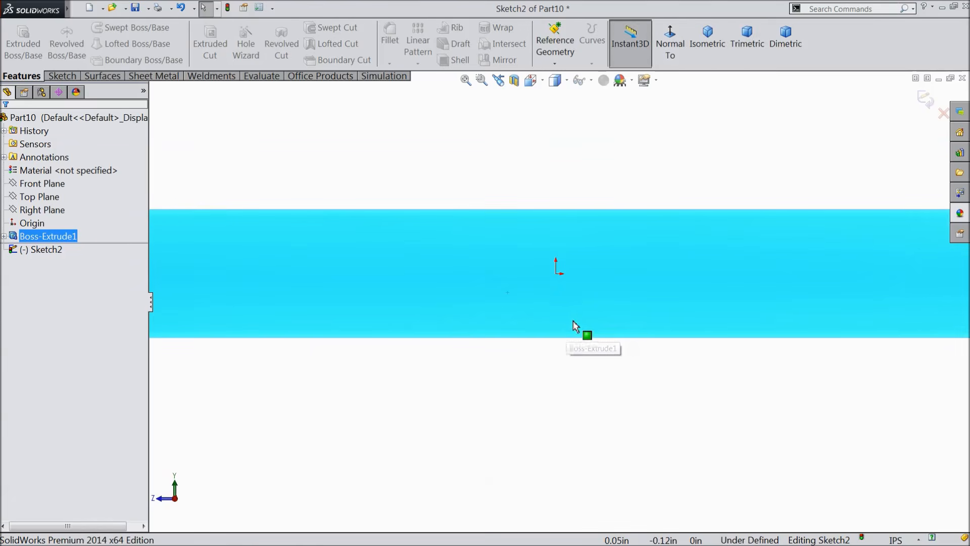
click(62, 76)
click(98, 44)
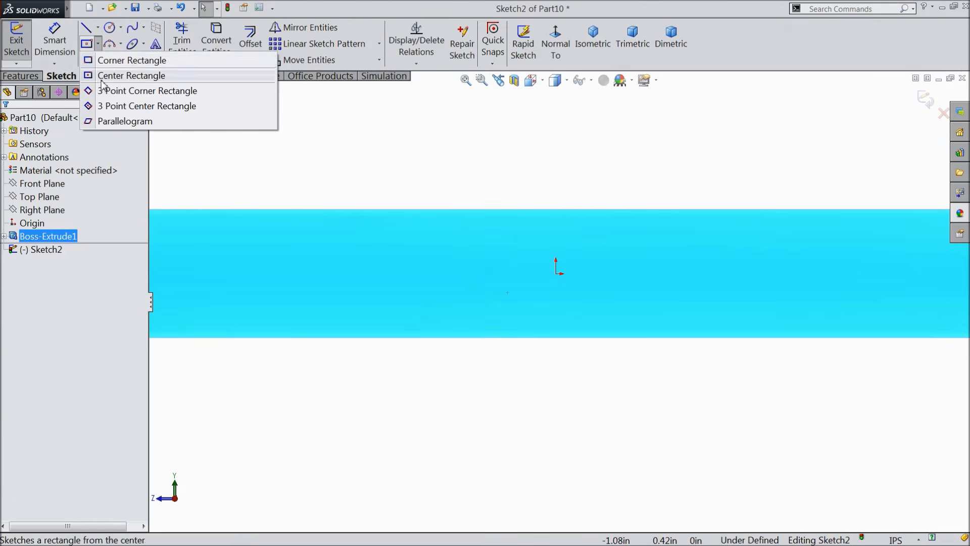
click(119, 59)
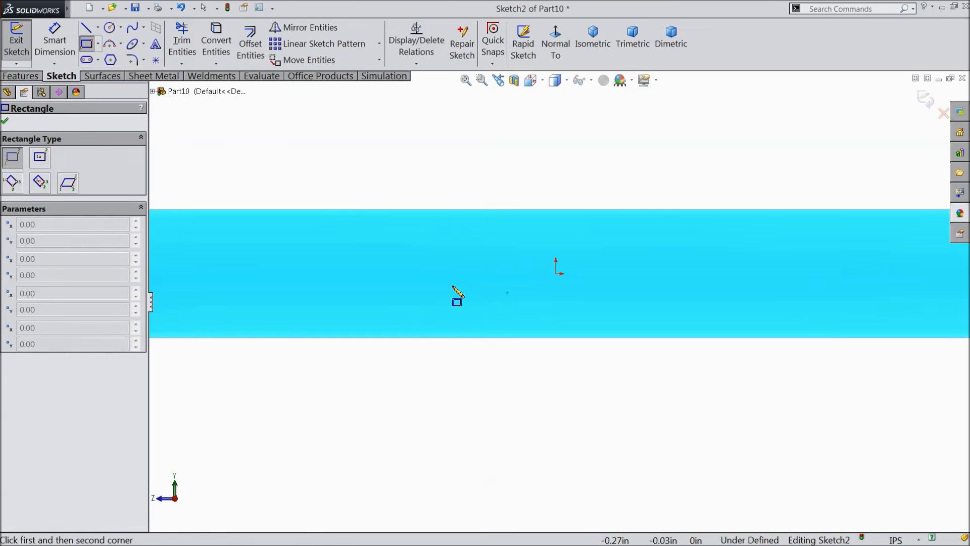
click(478, 337)
click(624, 273)
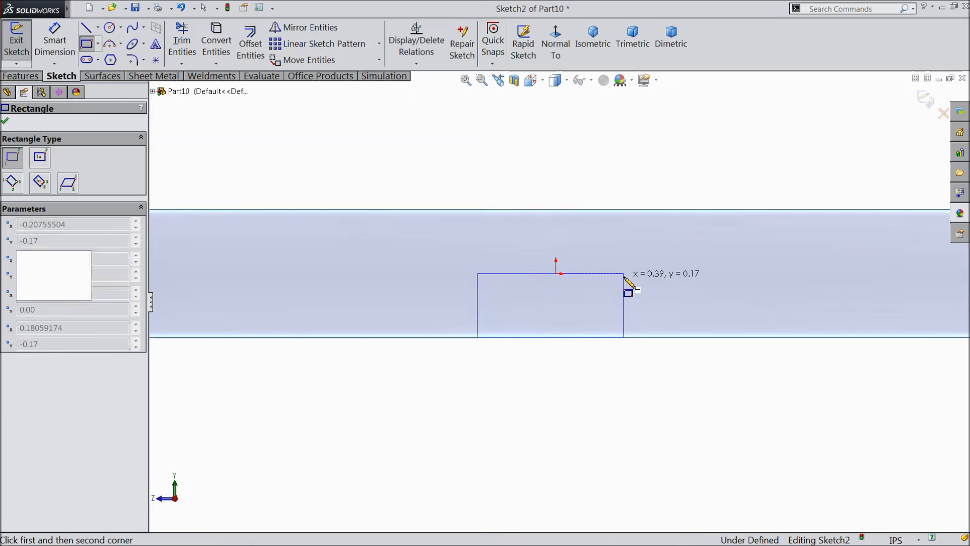
scroll(559, 283, down, 10)
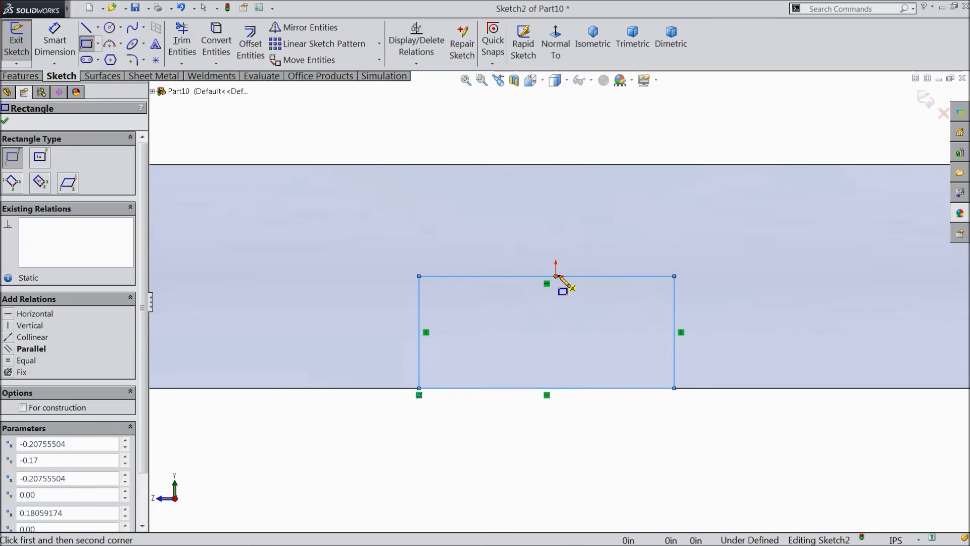
scroll(558, 323, up, 6)
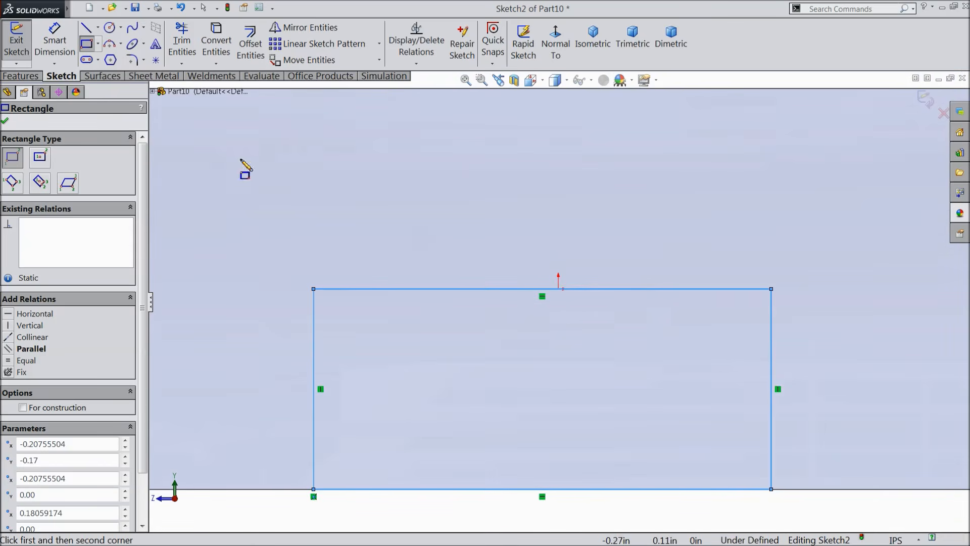
click(87, 43)
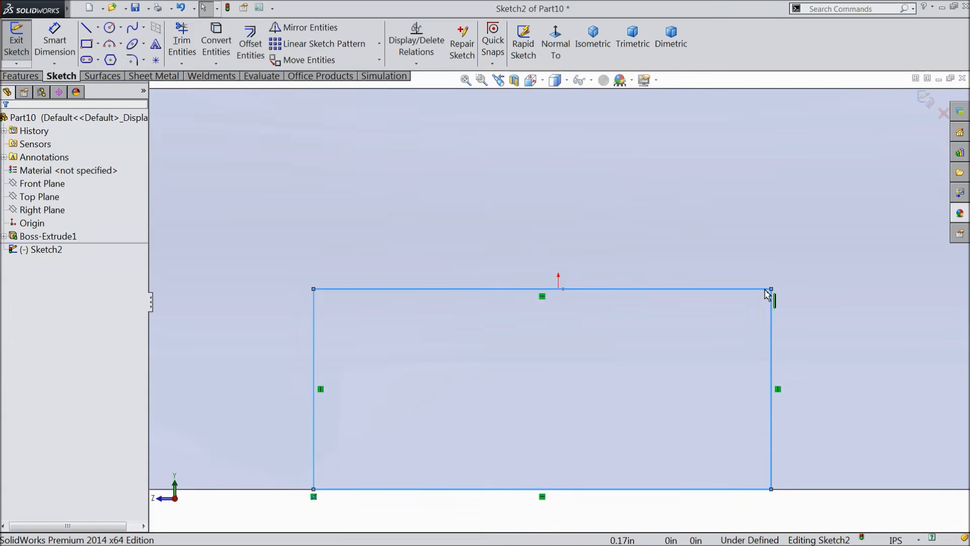
Step: Move the rectangle's upper corner off the origin's level, resizing the rectangle to about 0.31 by 0.18 in
drag(772, 289, 650, 274)
scroll(604, 273, up, 2)
scroll(587, 364, up, 3)
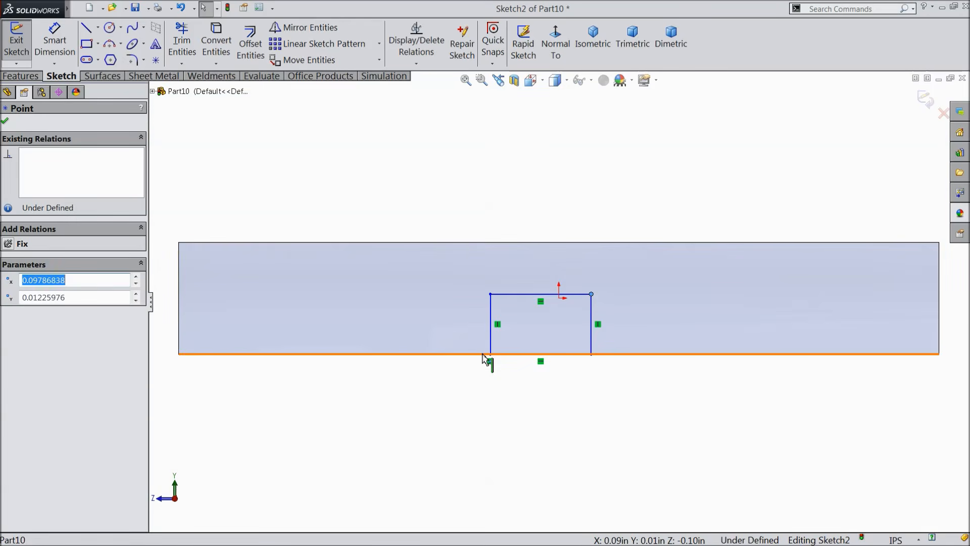
scroll(446, 347, down, 1)
scroll(447, 347, up, 2)
scroll(539, 316, down, 3)
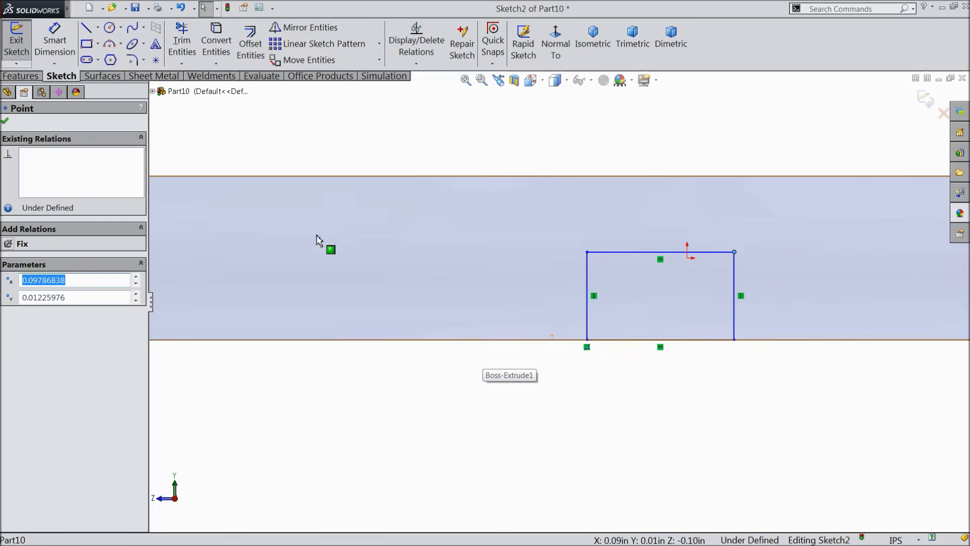
Step: Dimension the distance from the bar's end edge to the rectangle's nearer vertical side as 1.094 in
click(54, 41)
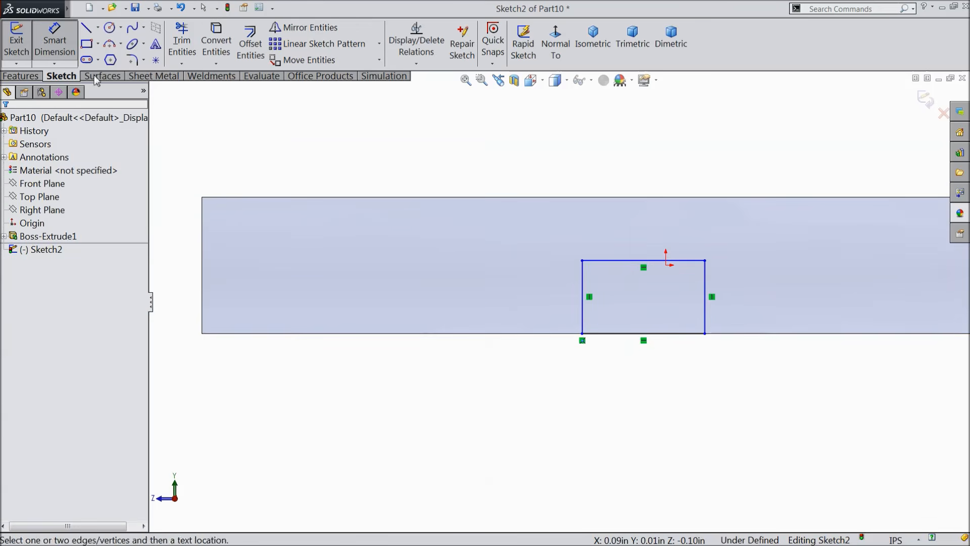
click(582, 320)
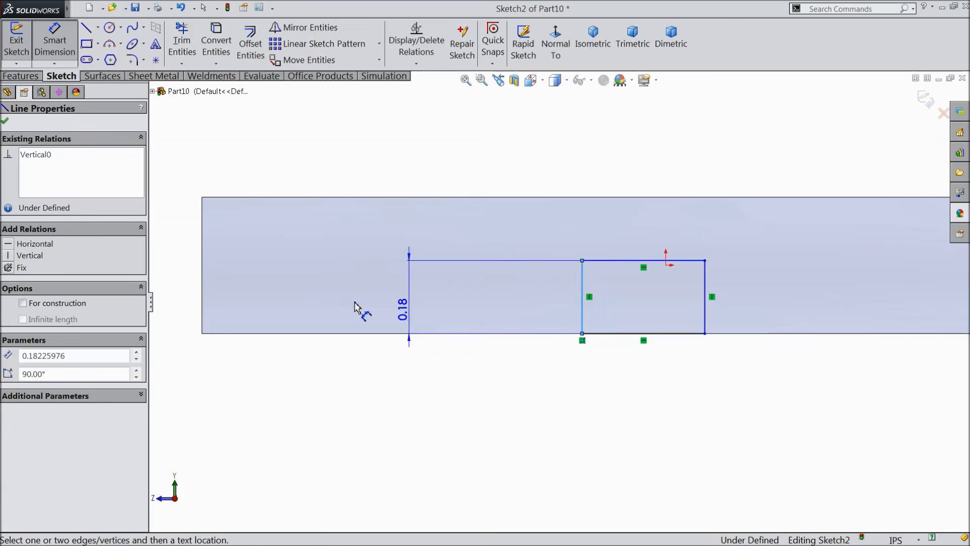
click(203, 300)
click(323, 399)
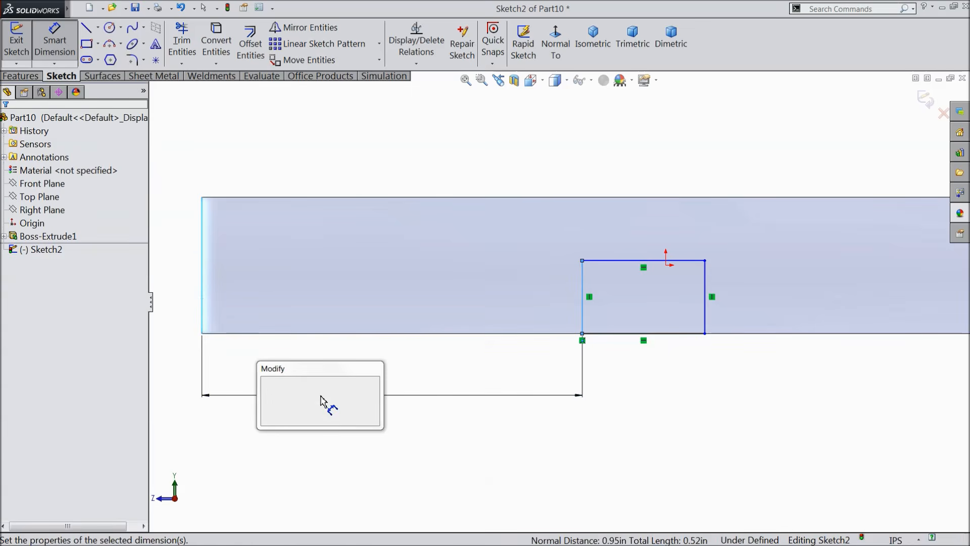
text(1)
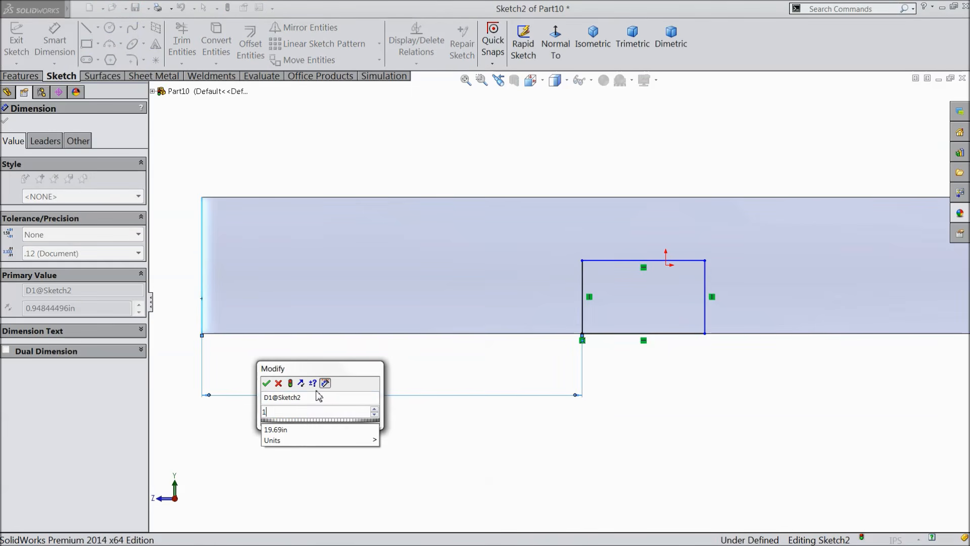
text(.094)
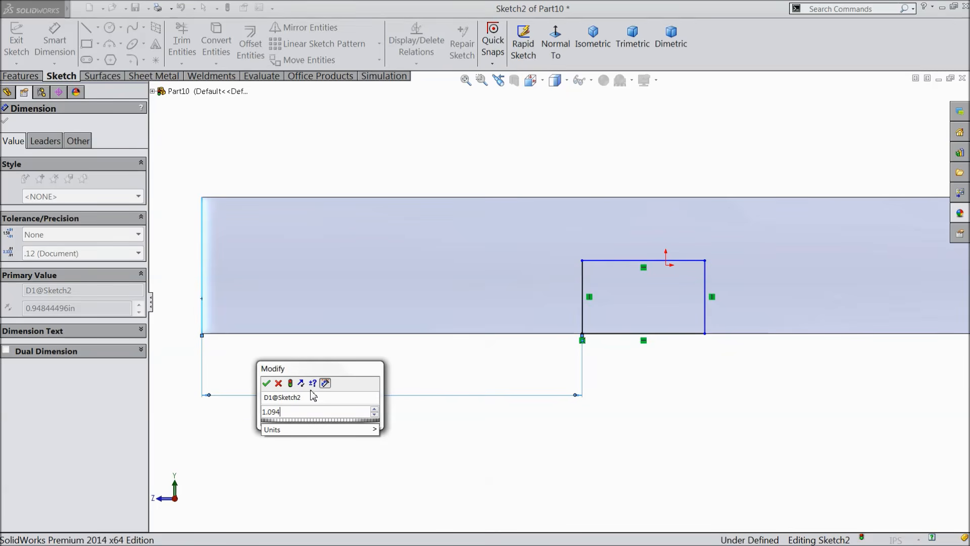
click(267, 384)
Step: Dimension the small rectangle's lower horizontal edge as 0.156 in
click(680, 335)
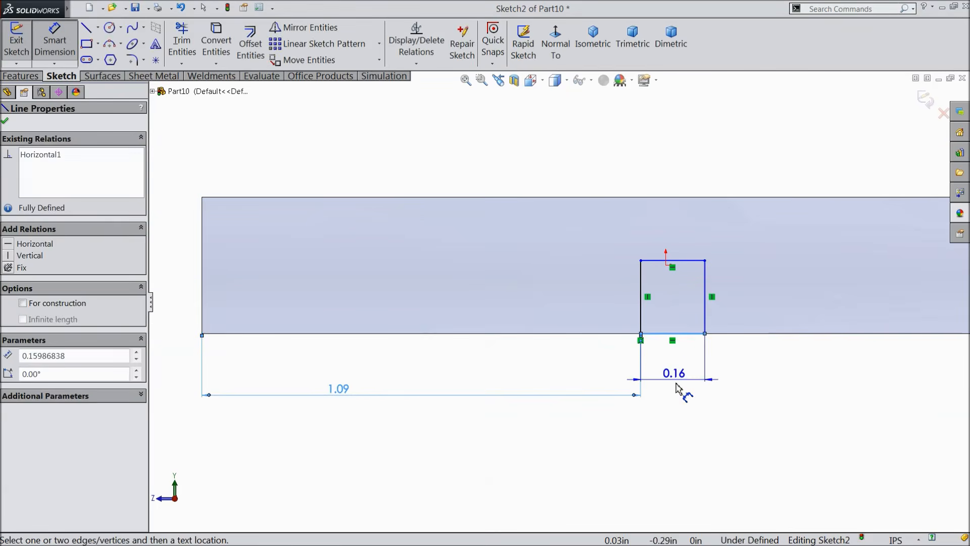
click(678, 392)
text(0.156)
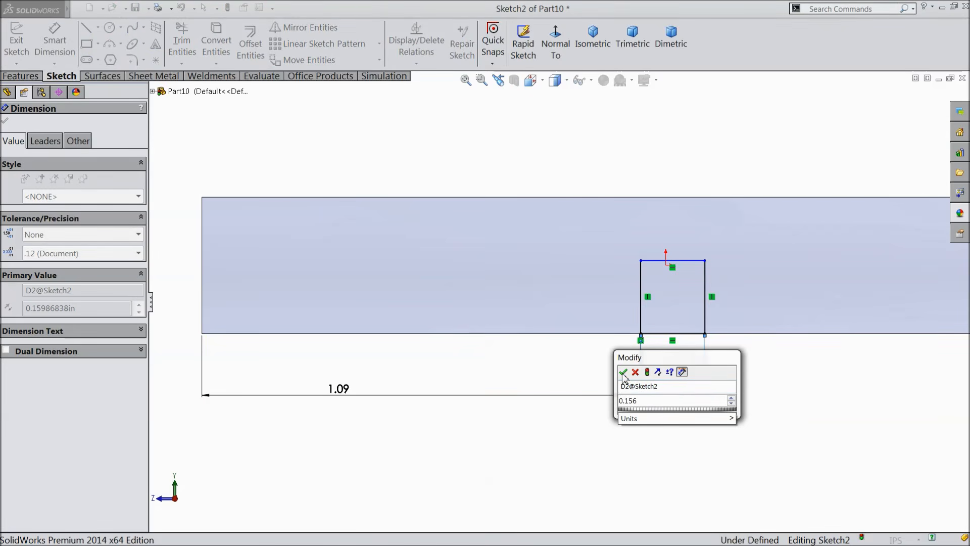
click(623, 372)
Step: Dimension the small rectangle's vertical side as 0.125 in and finish dimensioning
click(706, 311)
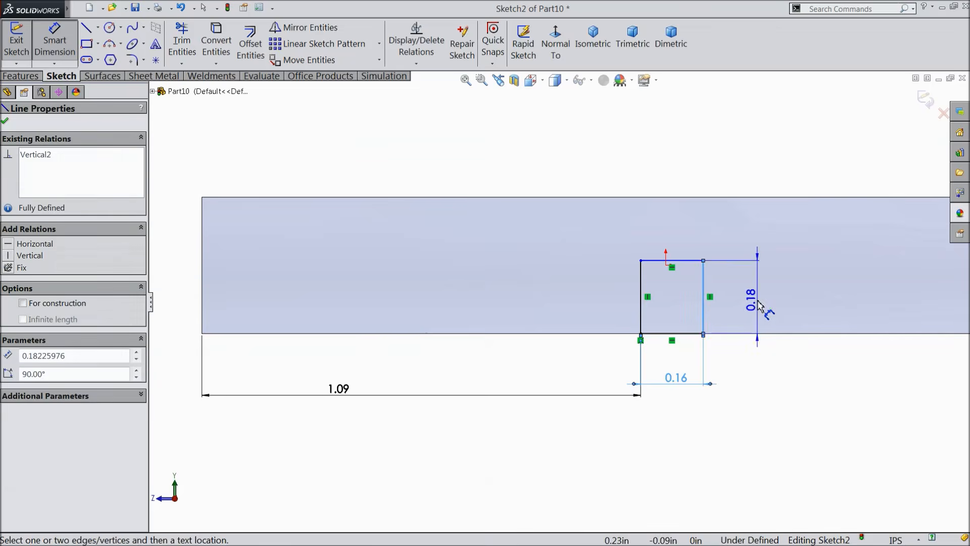
click(758, 305)
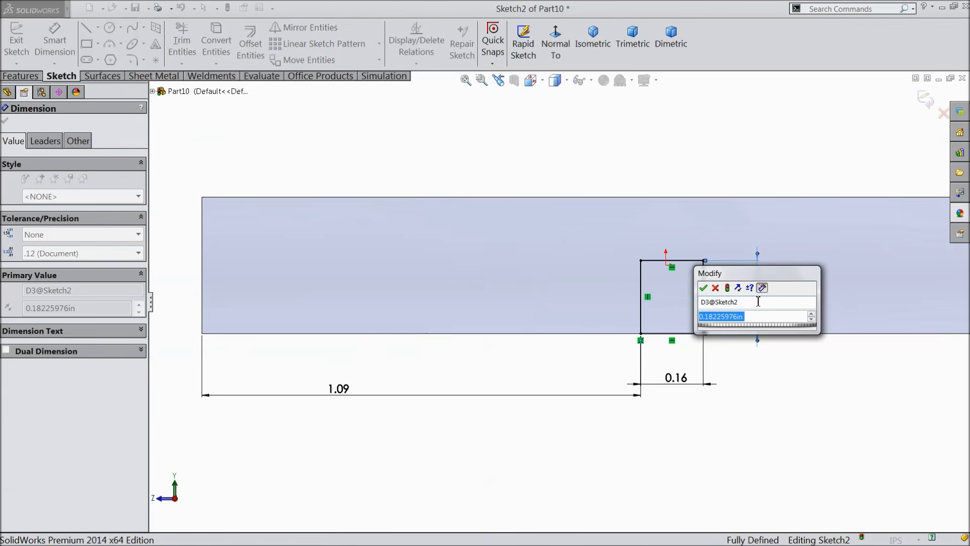
text(0.125)
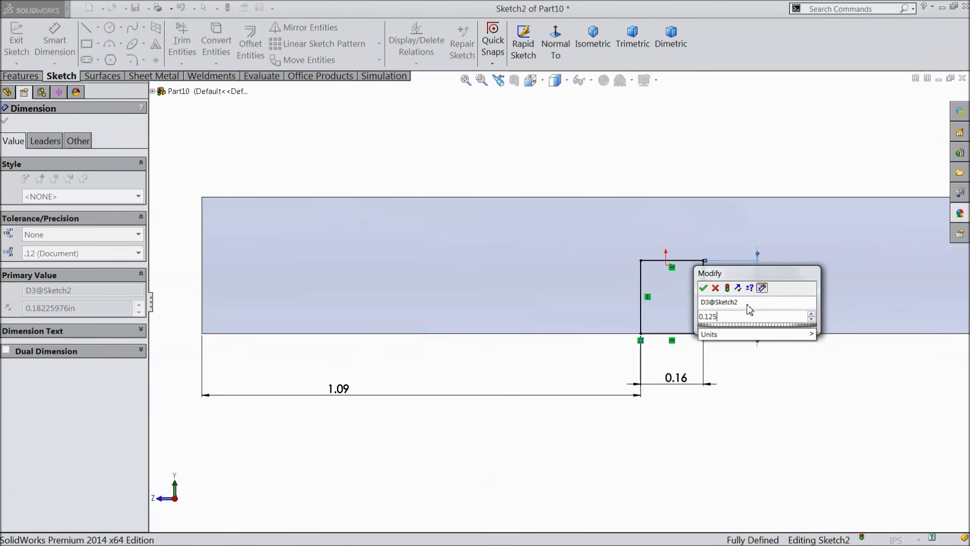
click(703, 288)
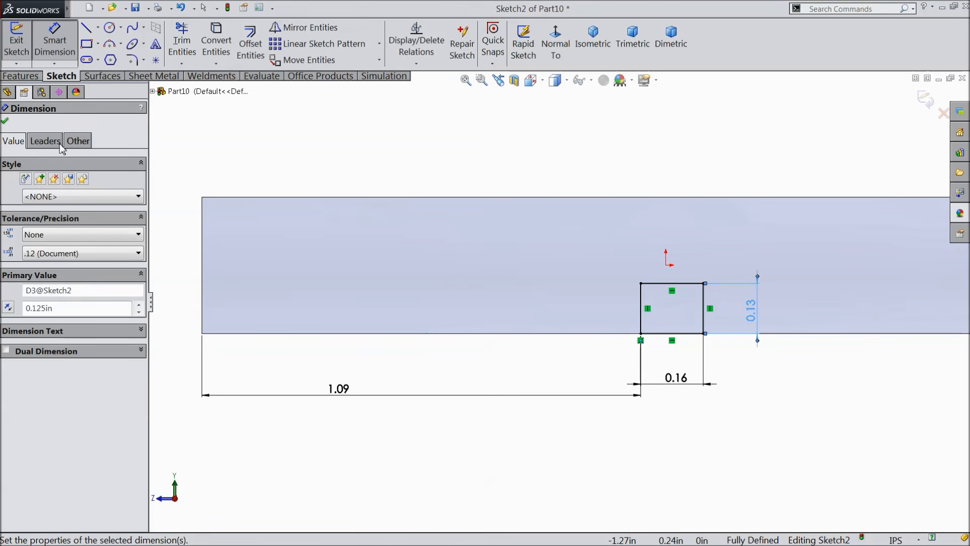
click(7, 122)
Step: Cut the small rectangle through the whole bar with an Extruded Cut set to Through All
click(19, 76)
click(210, 43)
click(57, 197)
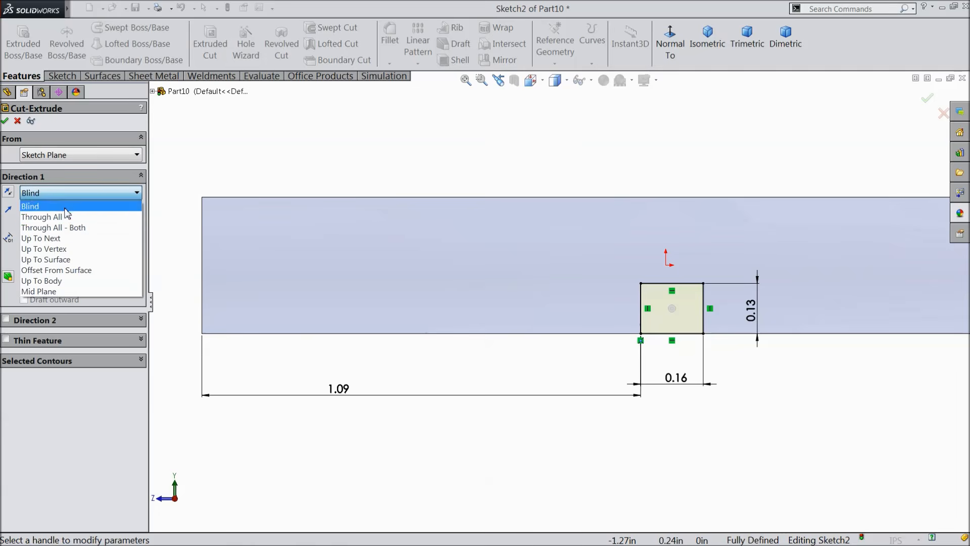
click(60, 211)
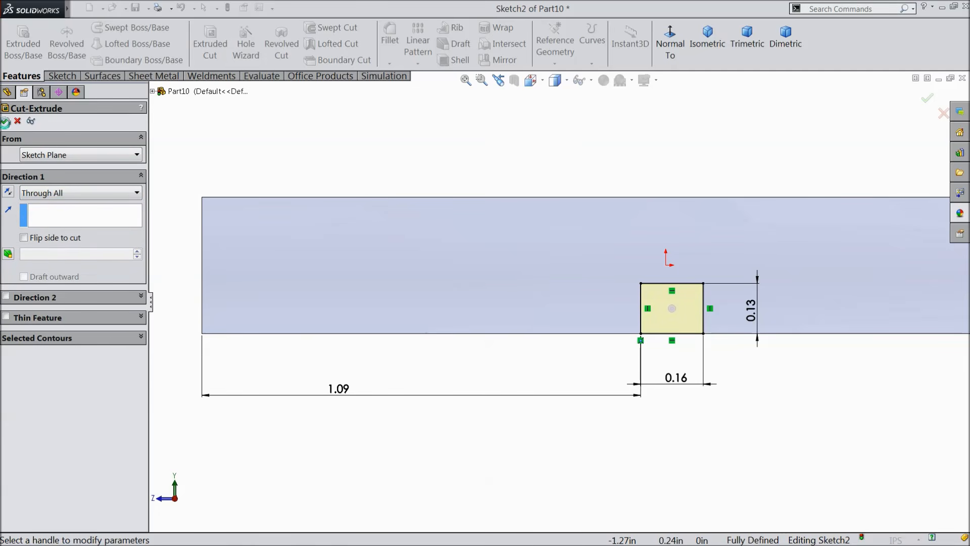
click(5, 123)
scroll(556, 304, up, 3)
middle_drag(514, 222, 568, 306)
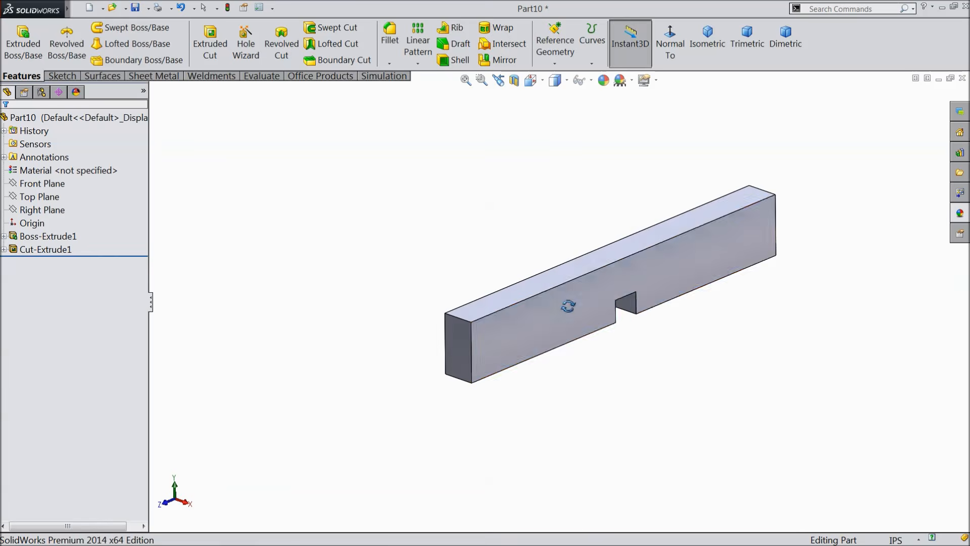
scroll(651, 295, down, 3)
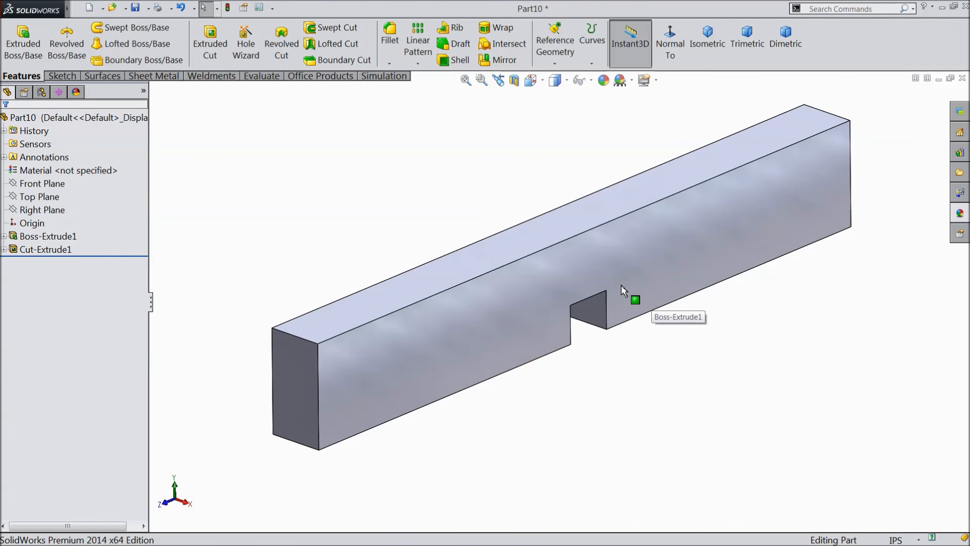
Step: Apply the polished steel appearance from the Steel metals to the notched bar and show it in isometric view
click(961, 213)
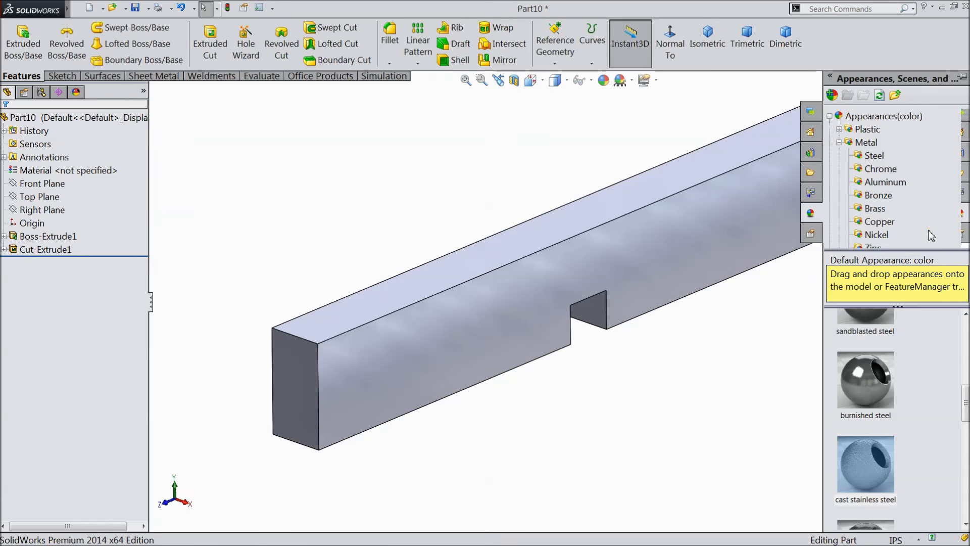
scroll(869, 351, up, 3)
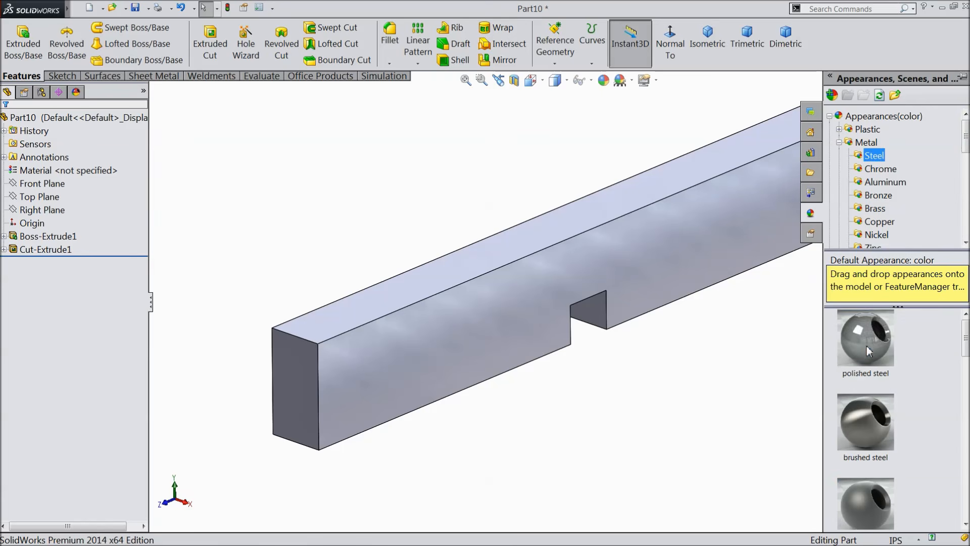
double_click(870, 349)
scroll(710, 351, up, 3)
middle_drag(710, 350, 634, 276)
key(ctrl+7)
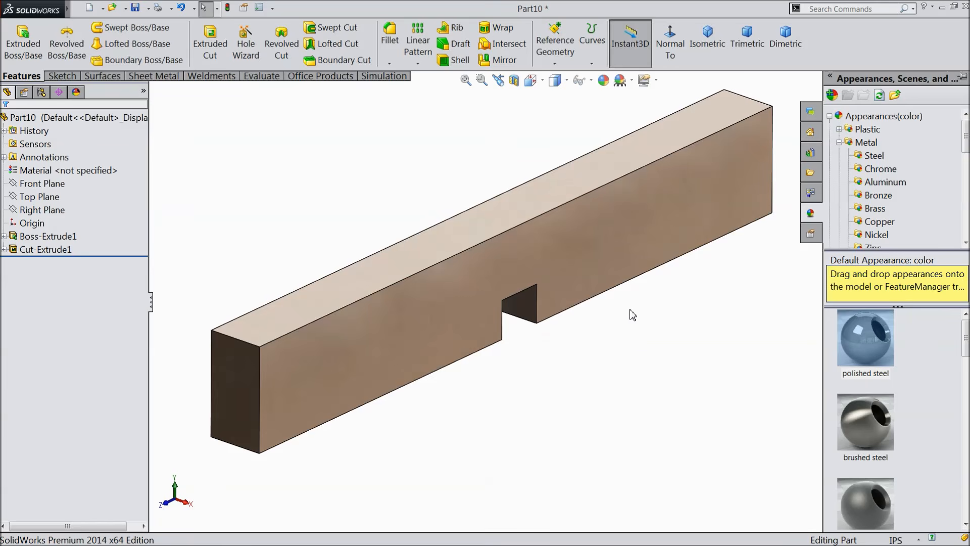
Step: Save the notched bar in the Bench Vice folder as "8.Slide key"
click(135, 7)
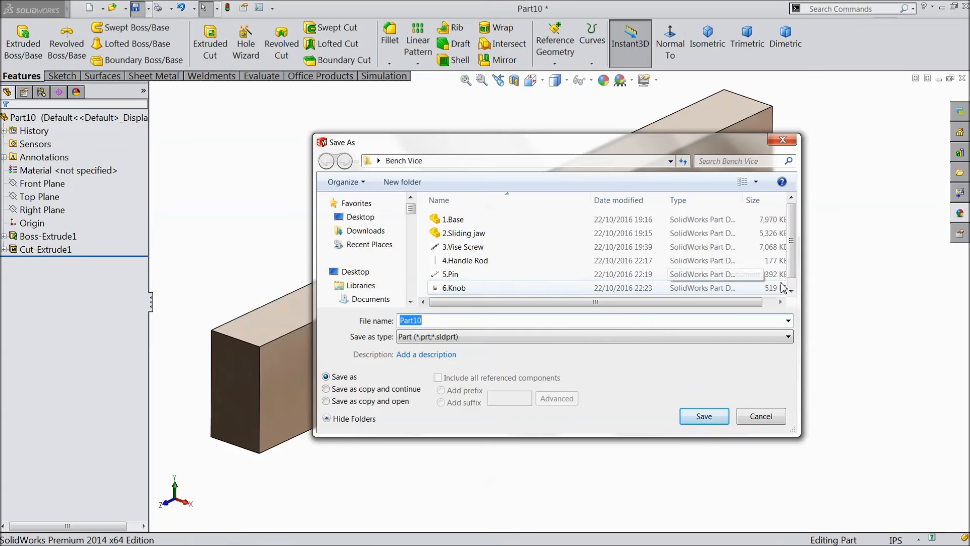
drag(790, 257, 789, 281)
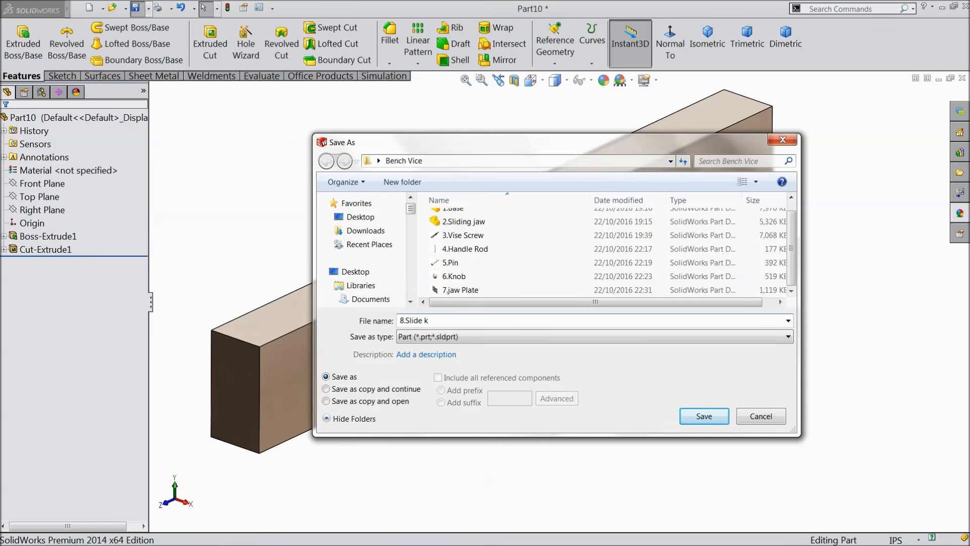
click(698, 424)
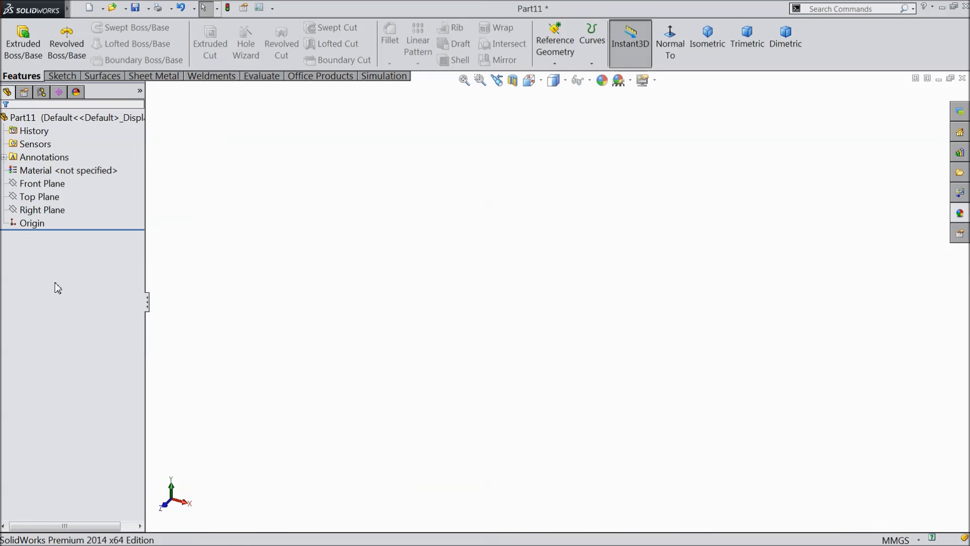
Step: Open a Front Plane sketch in the new part and set the document units to IPS (inch, pound, second)
click(42, 186)
click(52, 169)
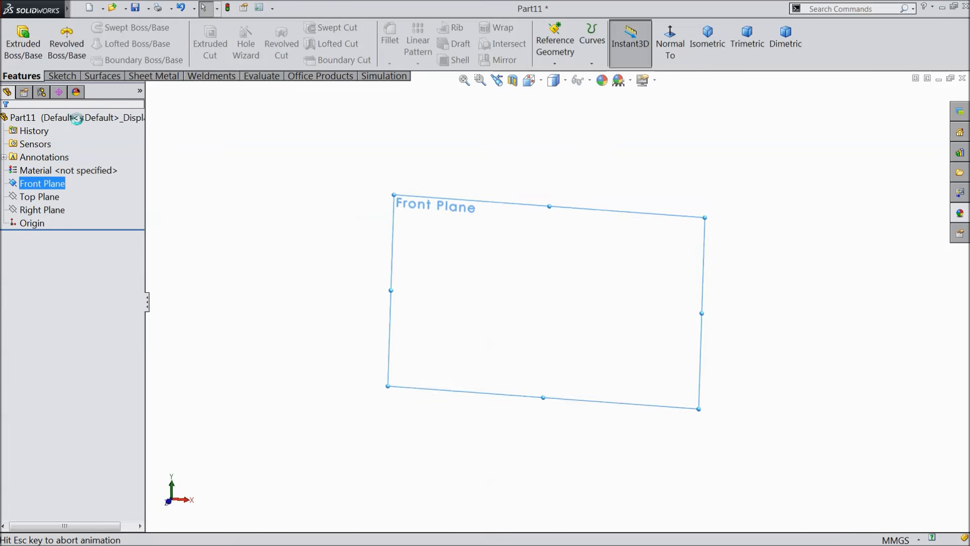
click(75, 78)
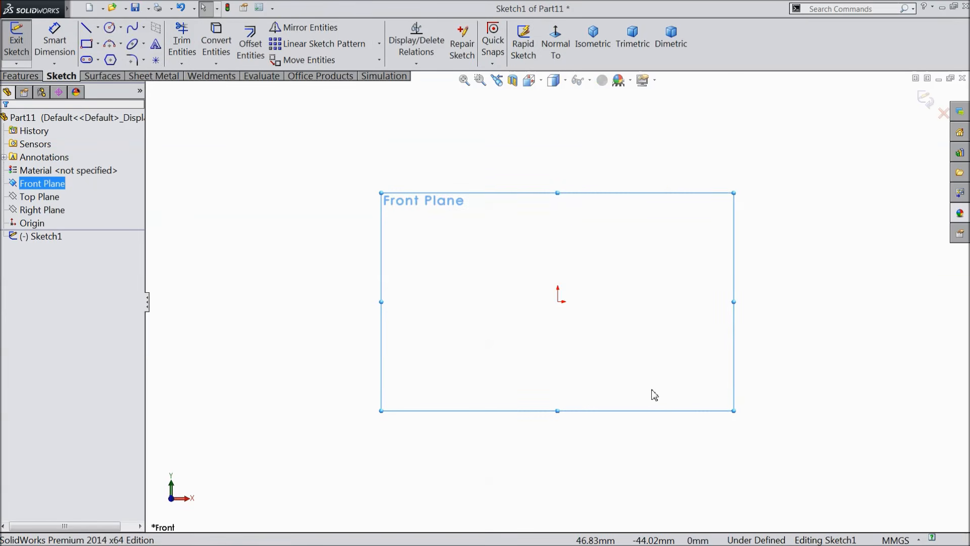
click(889, 540)
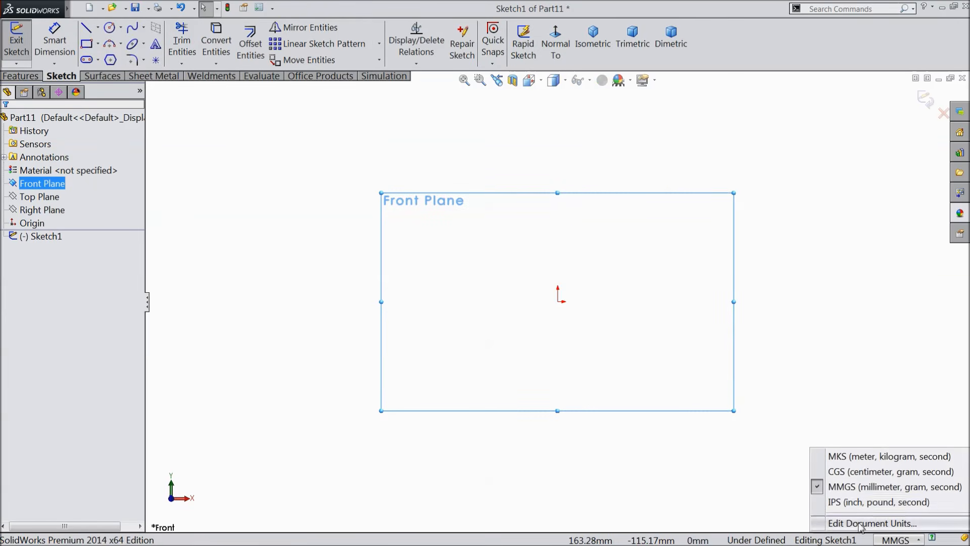
click(833, 502)
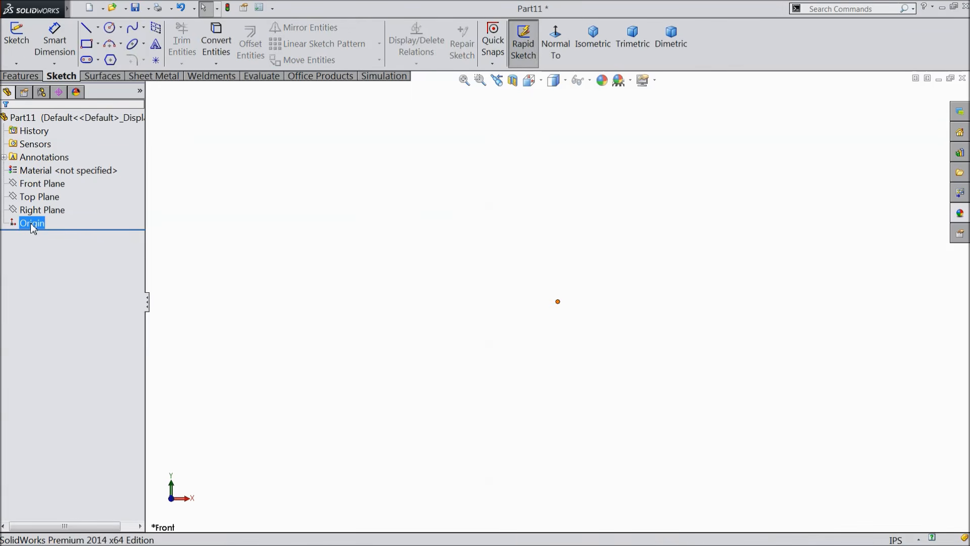
Step: Sketch two concentric circles centred on the origin of the Front Plane, with radii of about 3.68 in and 1.78 in
click(40, 183)
click(46, 169)
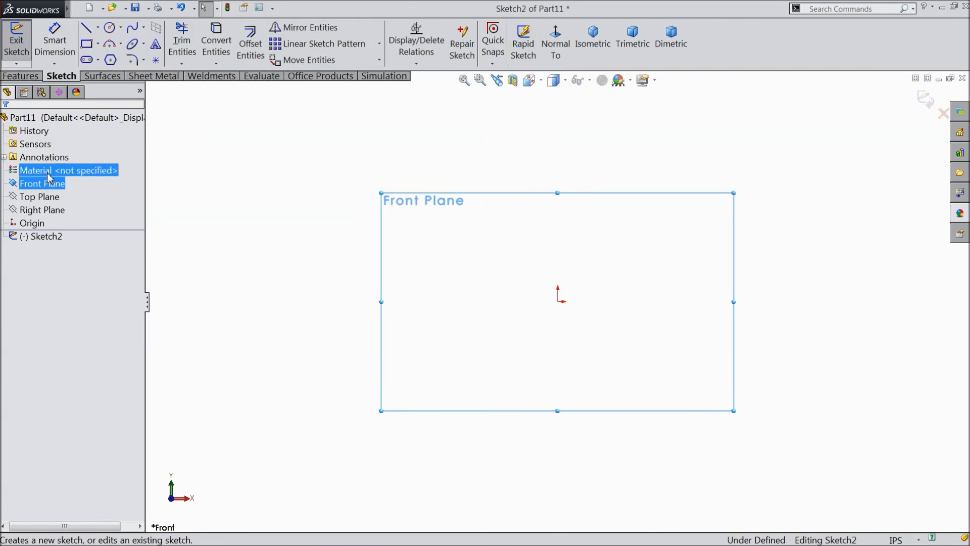
click(109, 27)
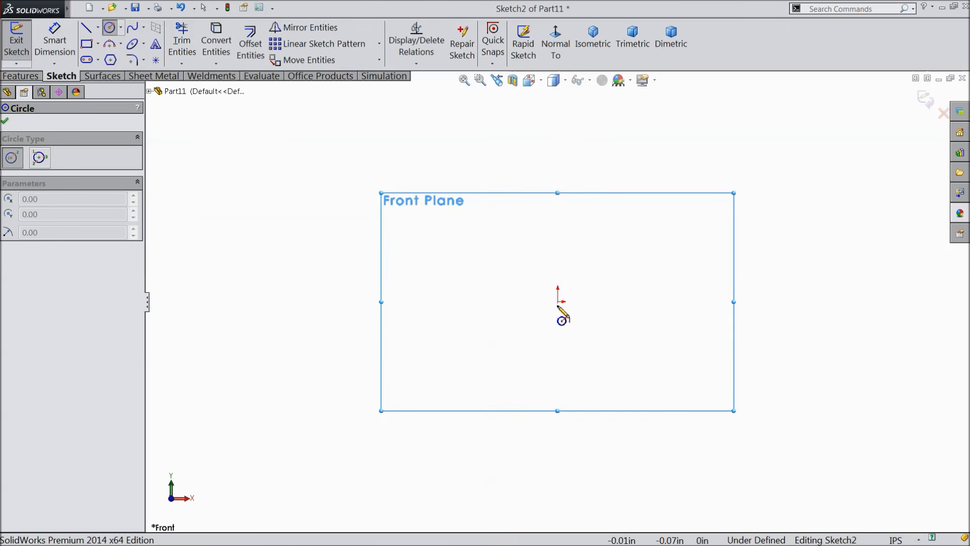
drag(558, 302, 389, 231)
mouse_move(558, 301)
mouse_down()
mouse_move(477, 281)
mouse_move(467, 301)
mouse_up()
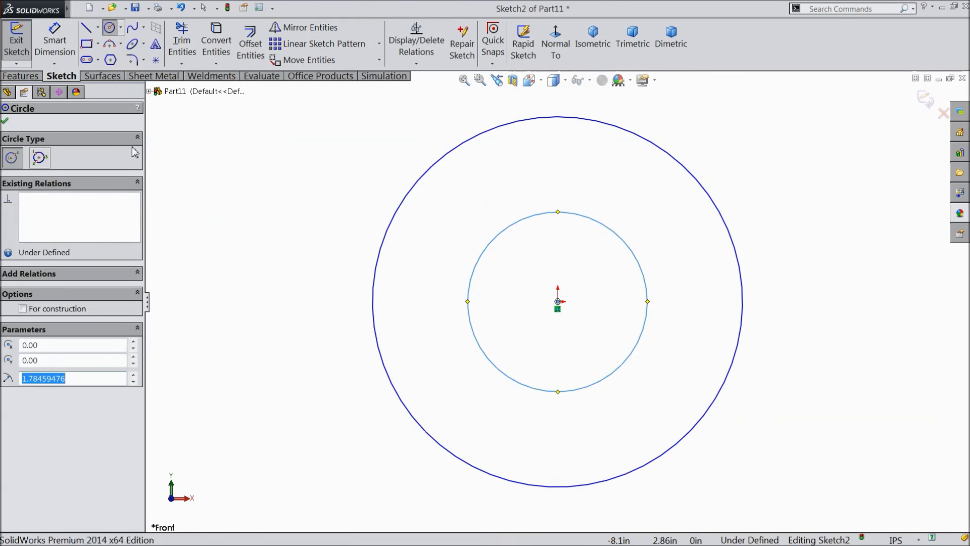
Step: Draw two vertical lines from the inner circle's left and right quadrant points up to the outer circle
click(86, 28)
key(z)
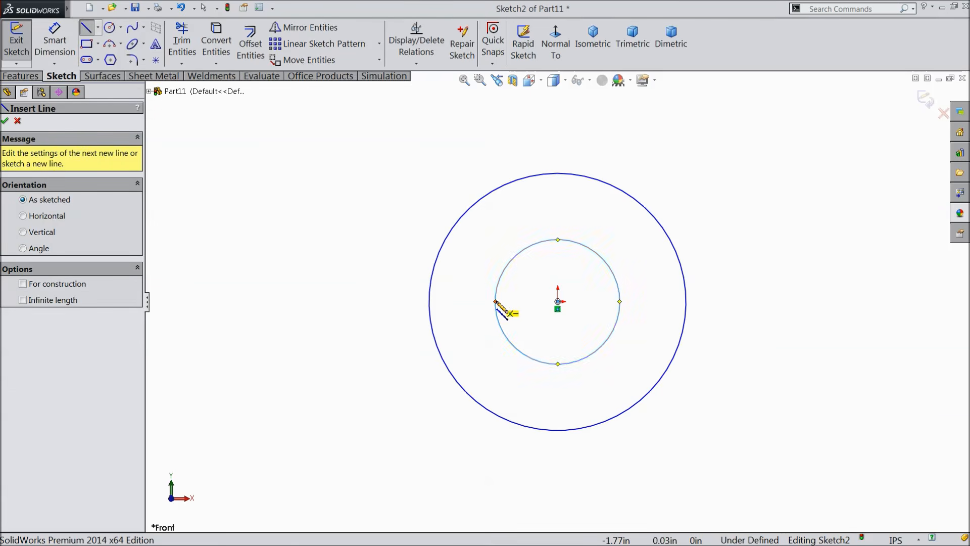
click(495, 302)
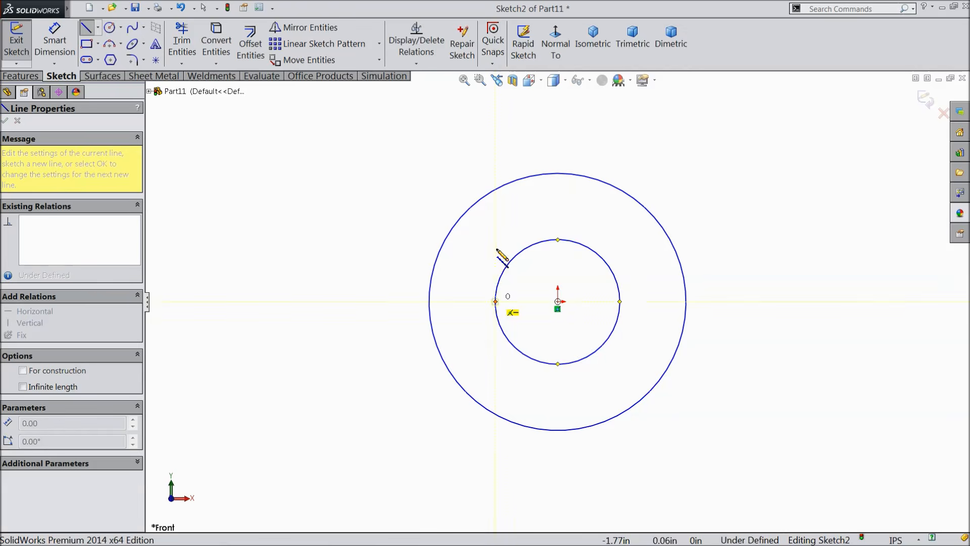
click(495, 190)
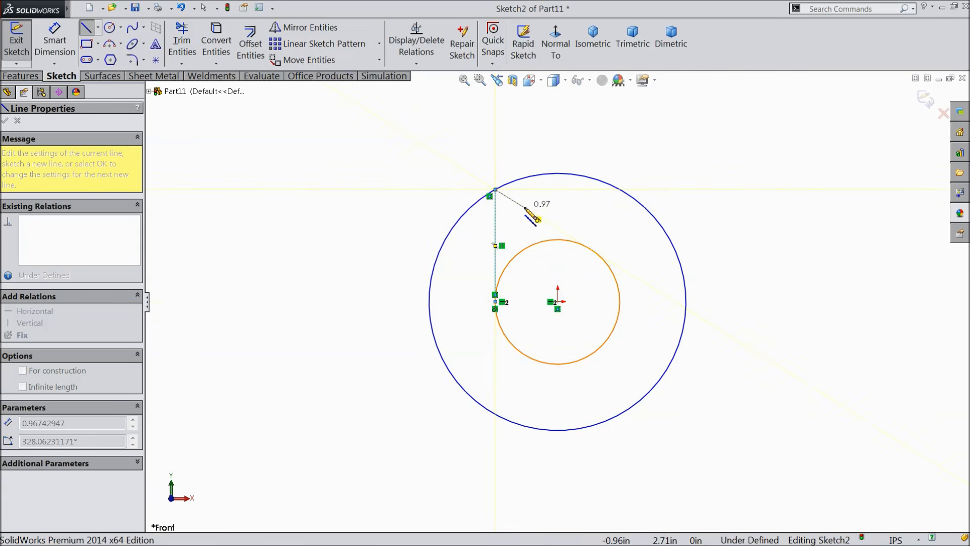
key(Escape)
click(87, 29)
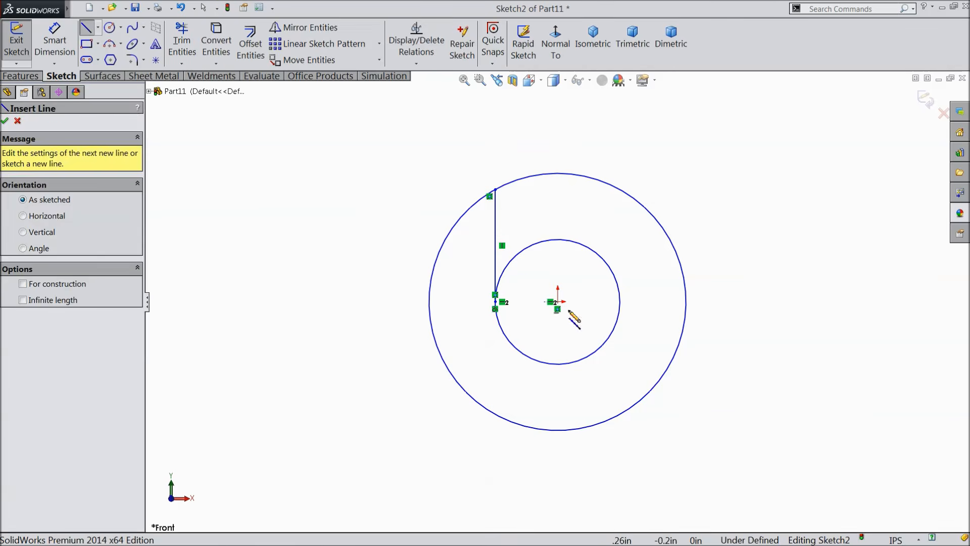
click(620, 301)
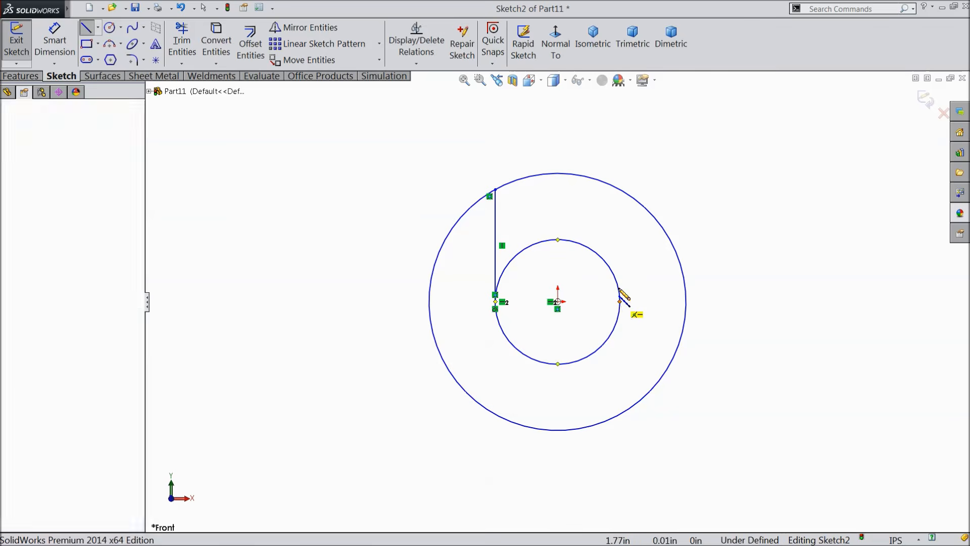
click(621, 190)
right_click(634, 181)
click(655, 91)
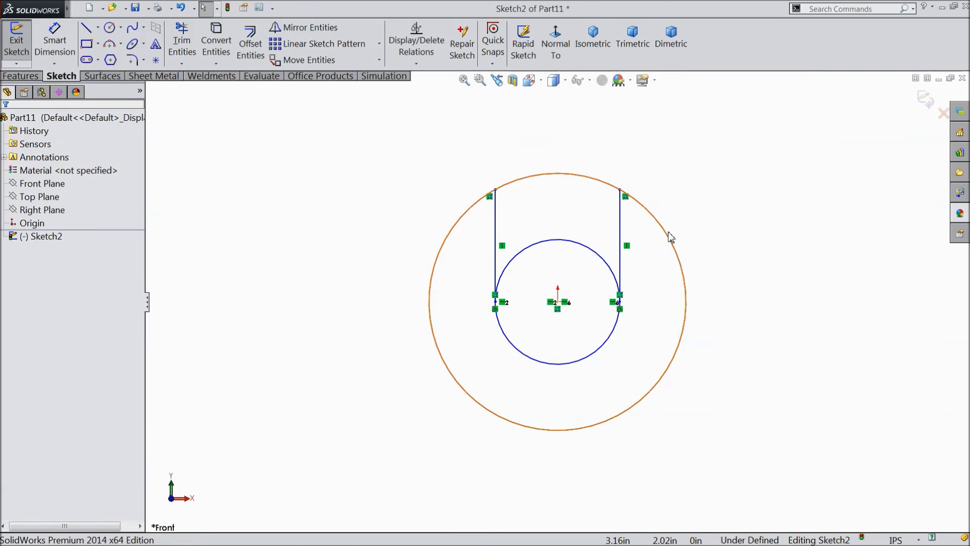
Step: Trim away the upper arcs of both circles between the vertical lines to leave an open U-shaped profile
click(182, 45)
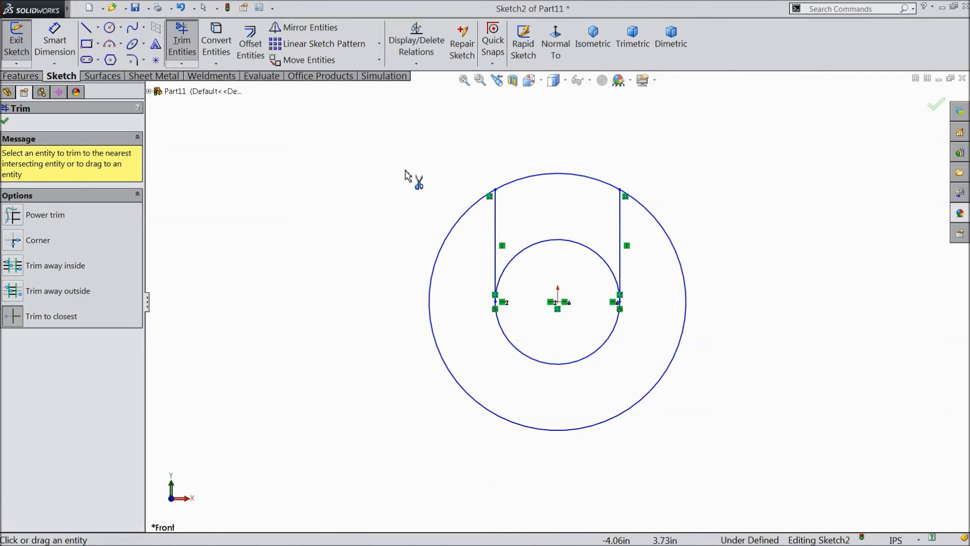
click(553, 177)
click(560, 242)
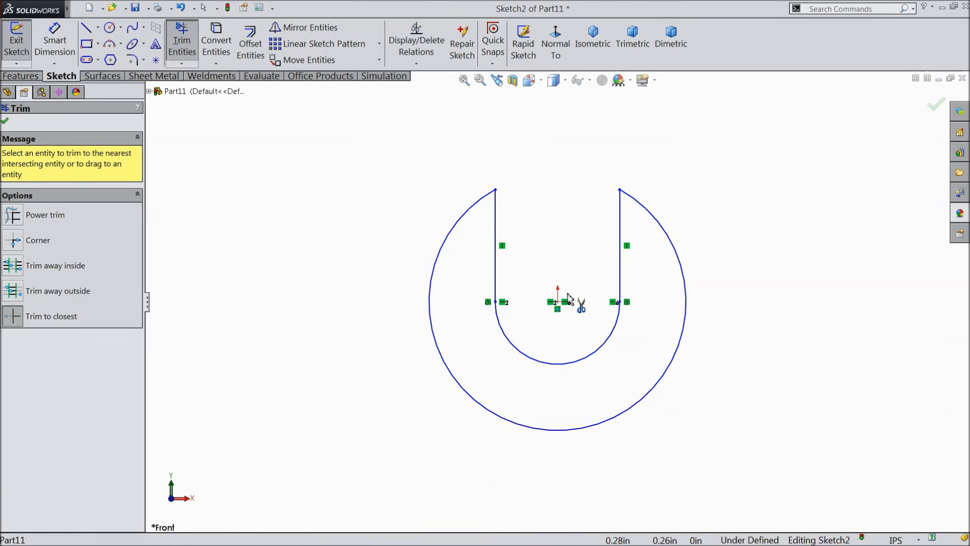
click(6, 122)
Step: Dimension the outer arc's radius as 0.359 in
click(55, 41)
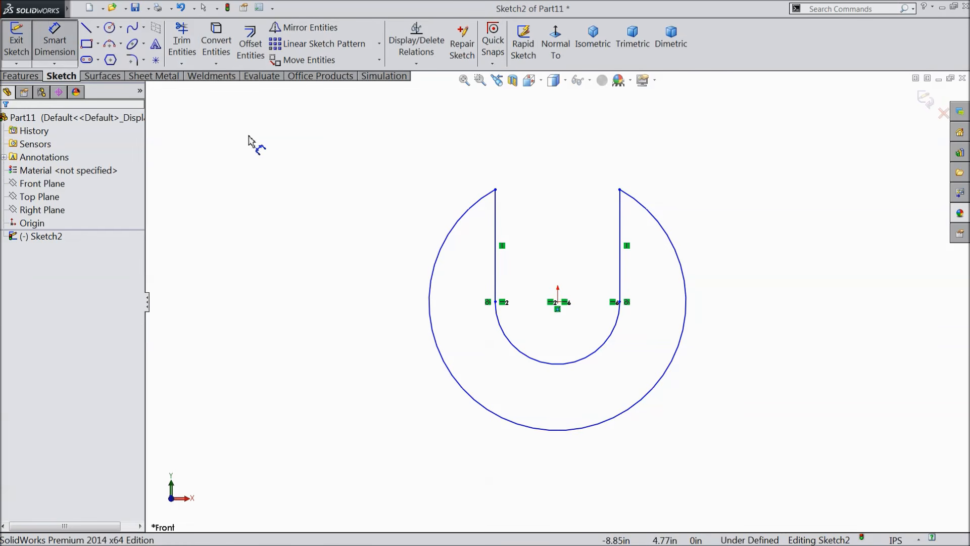
click(678, 353)
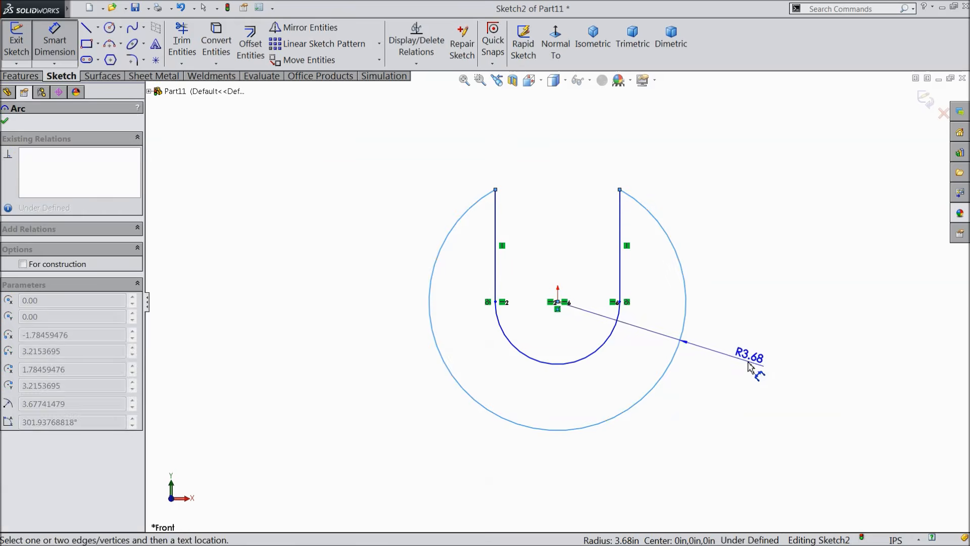
click(757, 371)
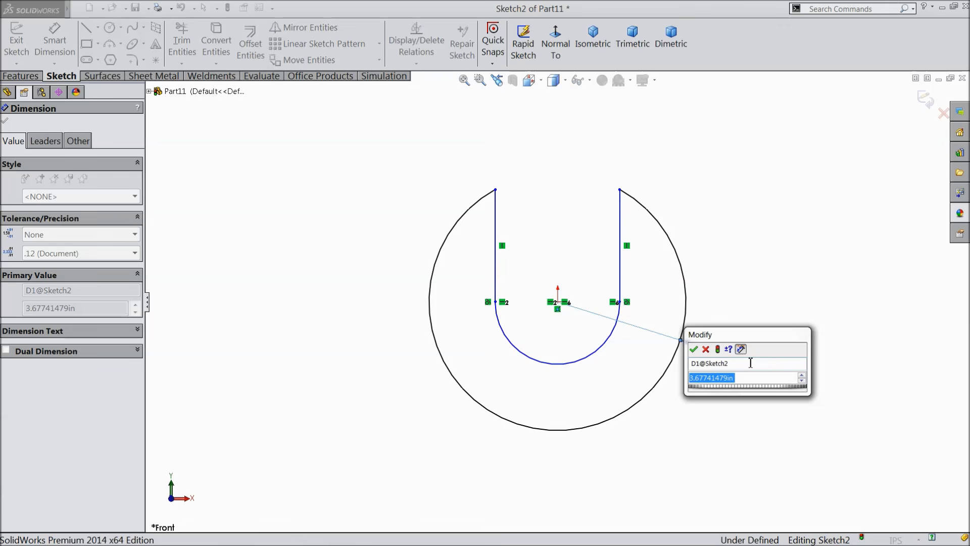
text(0.3)
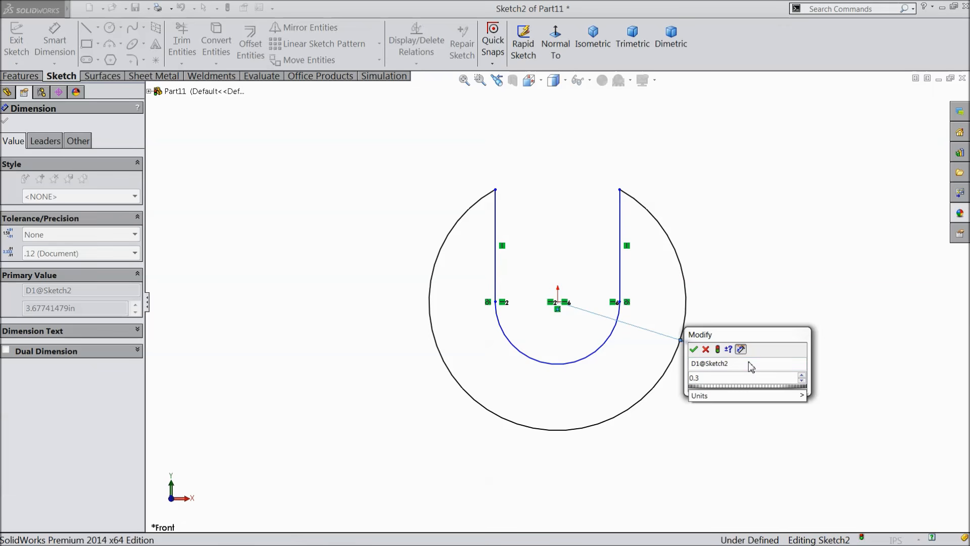
text(59)
click(693, 349)
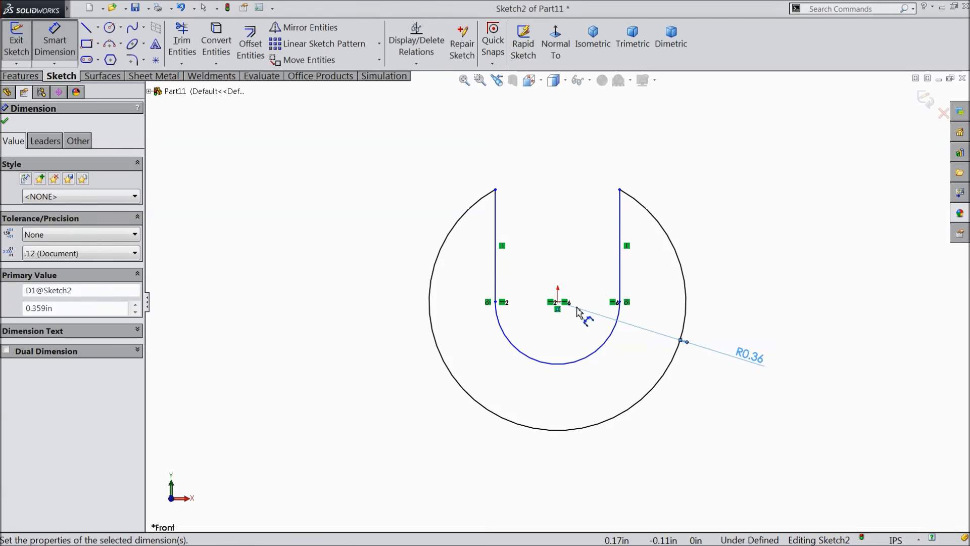
Step: Dimension the distance between the two vertical lines as 0.39 in and finish dimensioning
click(496, 247)
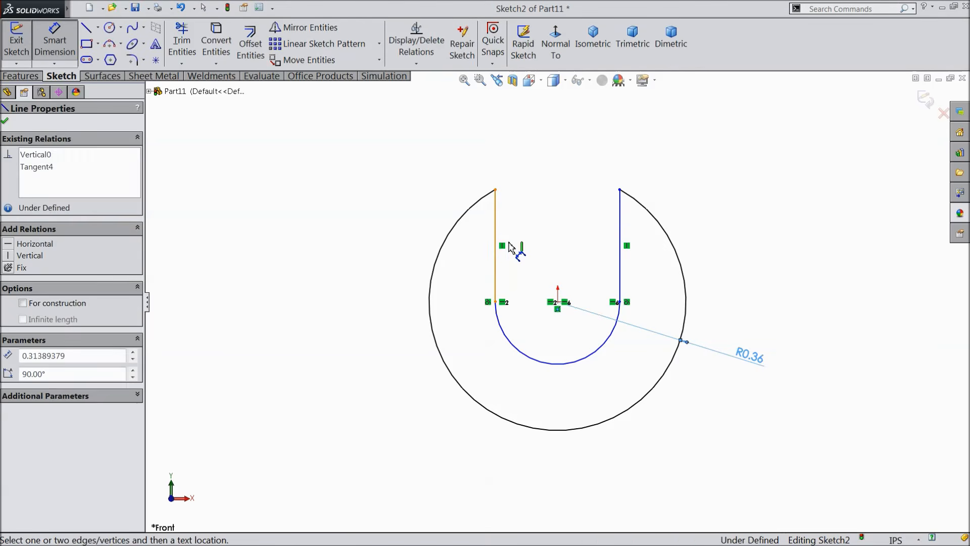
click(625, 250)
click(562, 157)
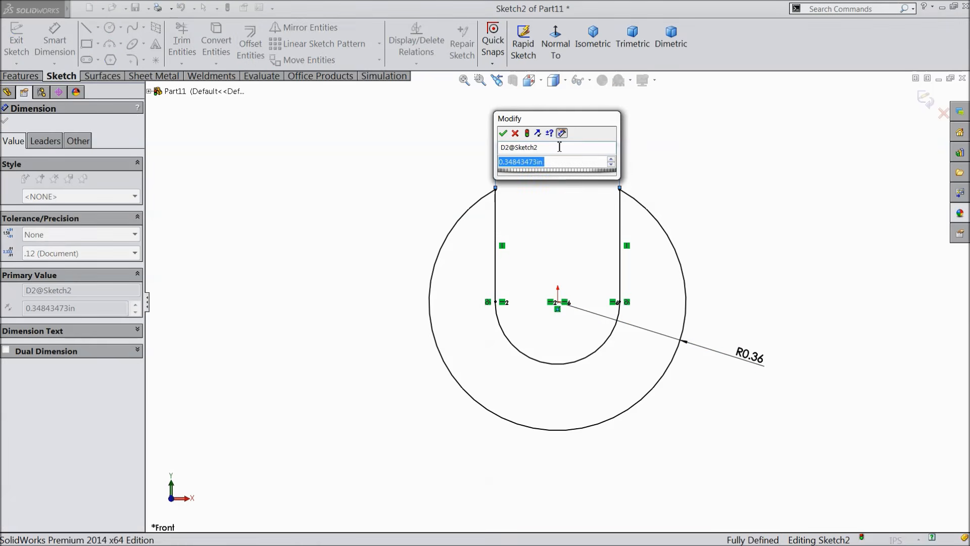
text(0.39)
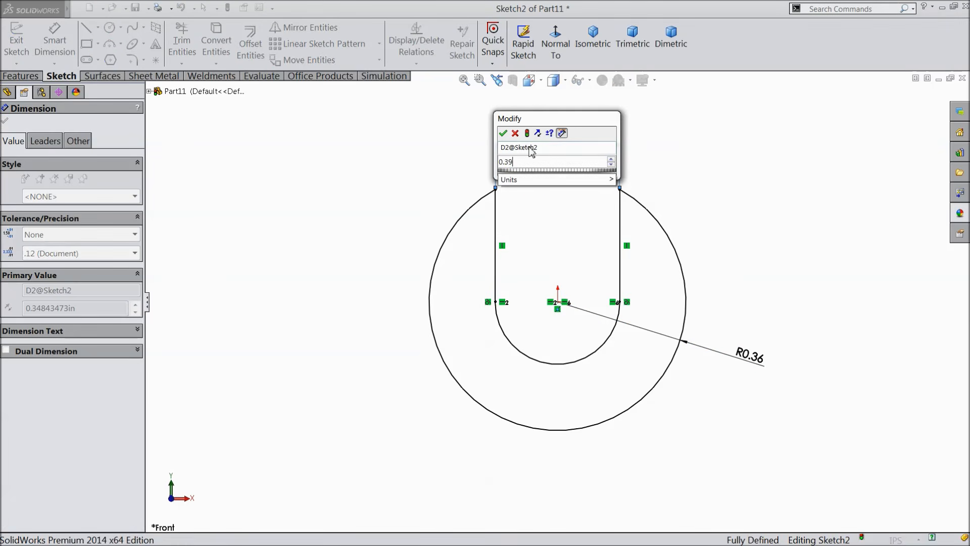
click(503, 133)
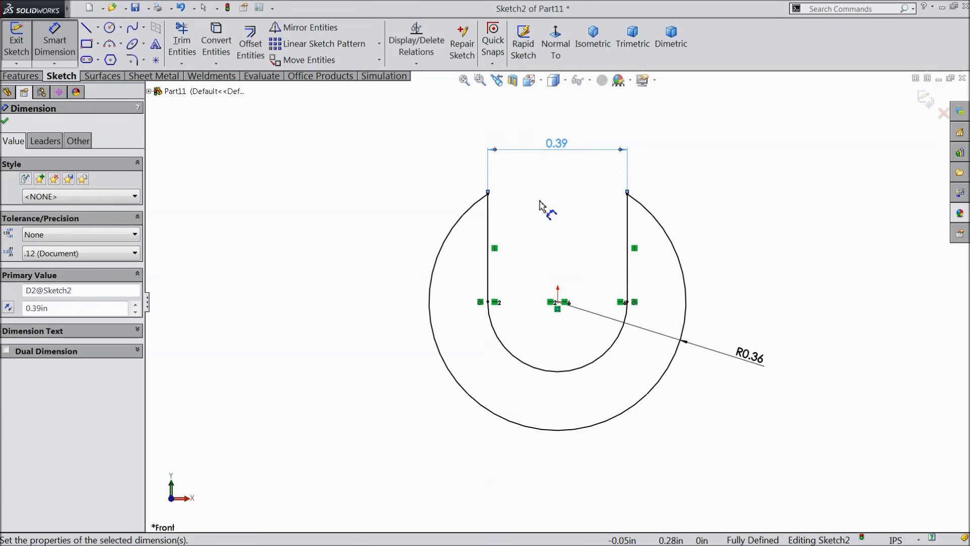
click(5, 122)
Step: Extrude the U-shaped profile with a Blind depth of 0.125 in
click(20, 76)
click(23, 40)
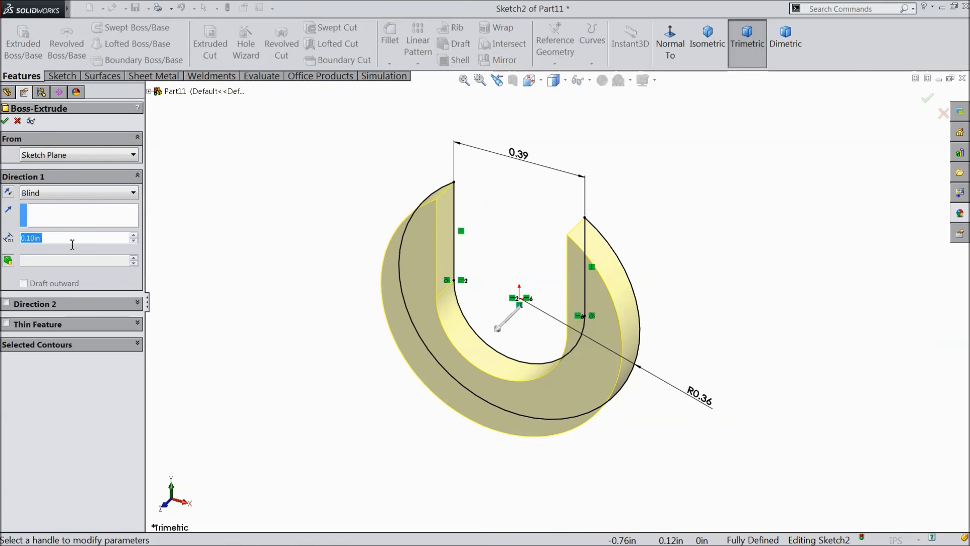
text(0.125)
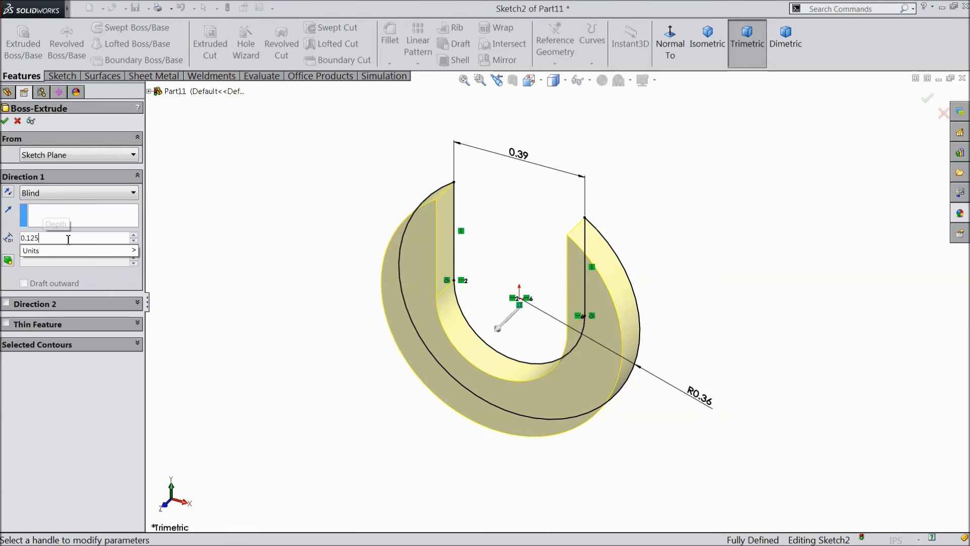
key(Return)
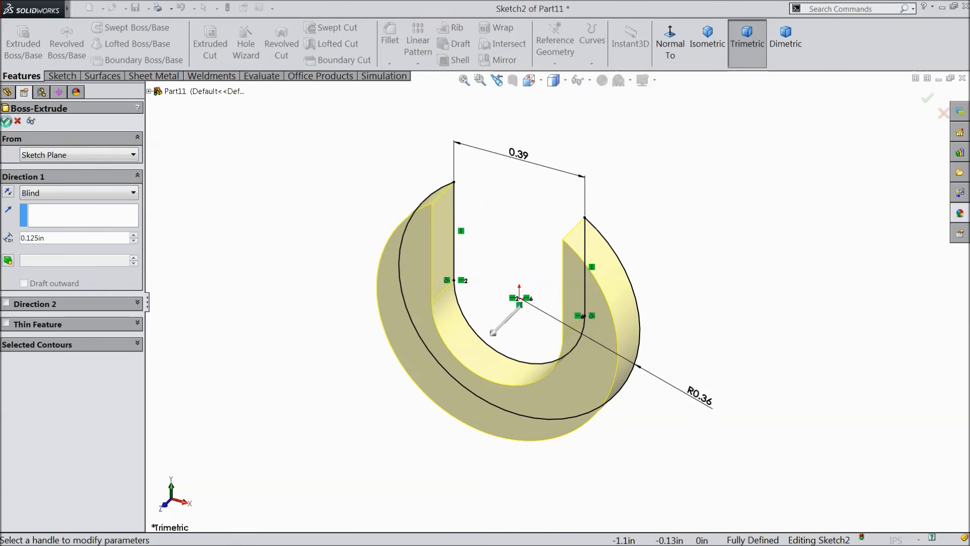
click(6, 121)
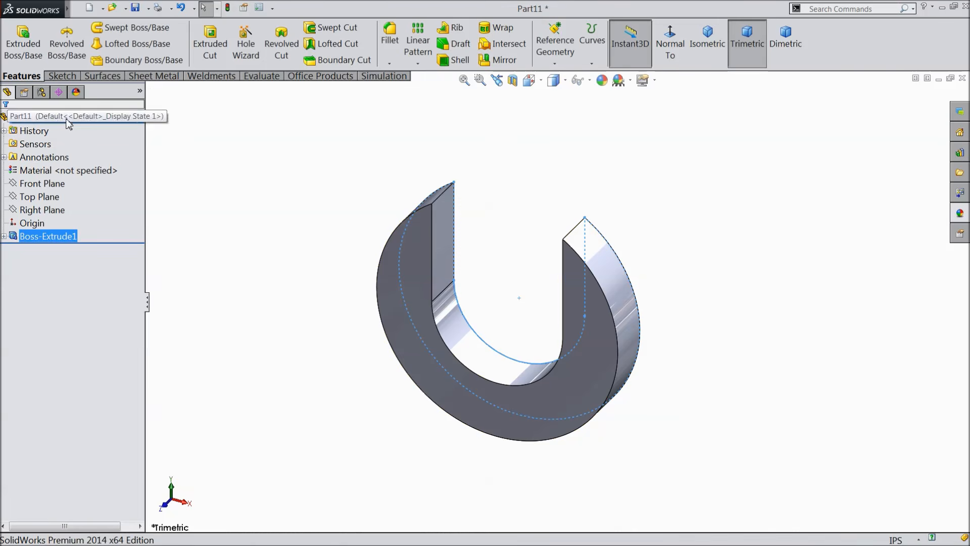
Step: Apply the polished steel appearance to the U-shaped part
click(963, 221)
double_click(866, 338)
middle_drag(662, 363, 514, 290)
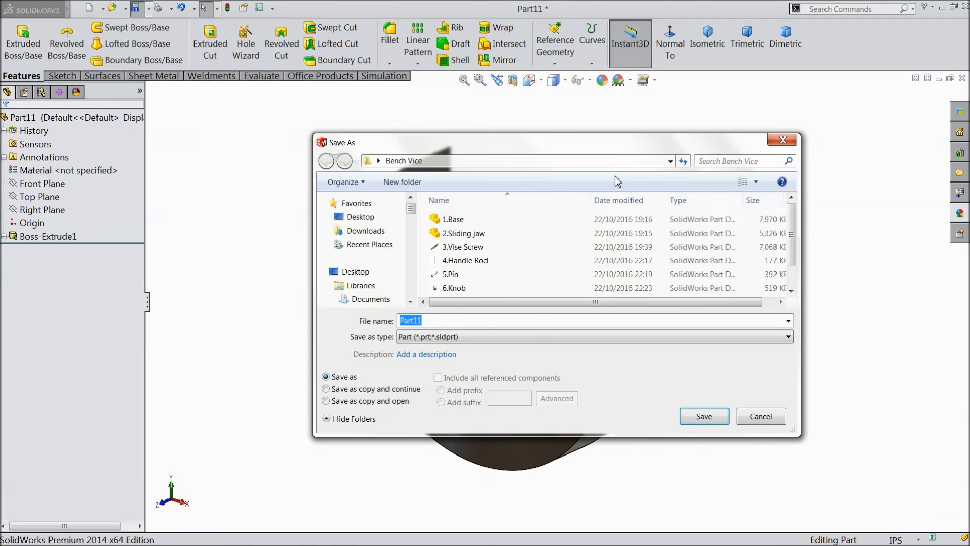
Step: Save the U-shaped part in the Bench Vice folder under a file name starting with "9.Ke"
click(135, 7)
drag(792, 260, 793, 280)
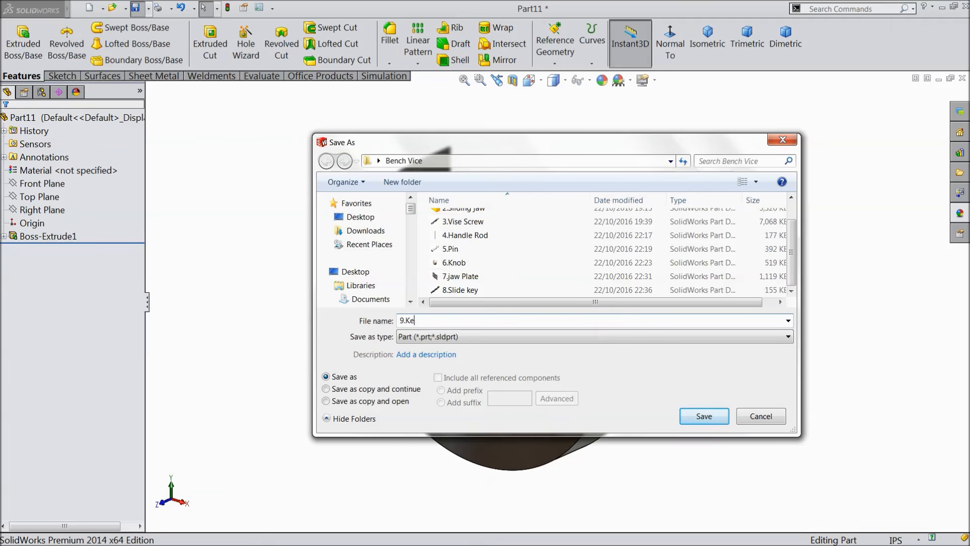
click(716, 417)
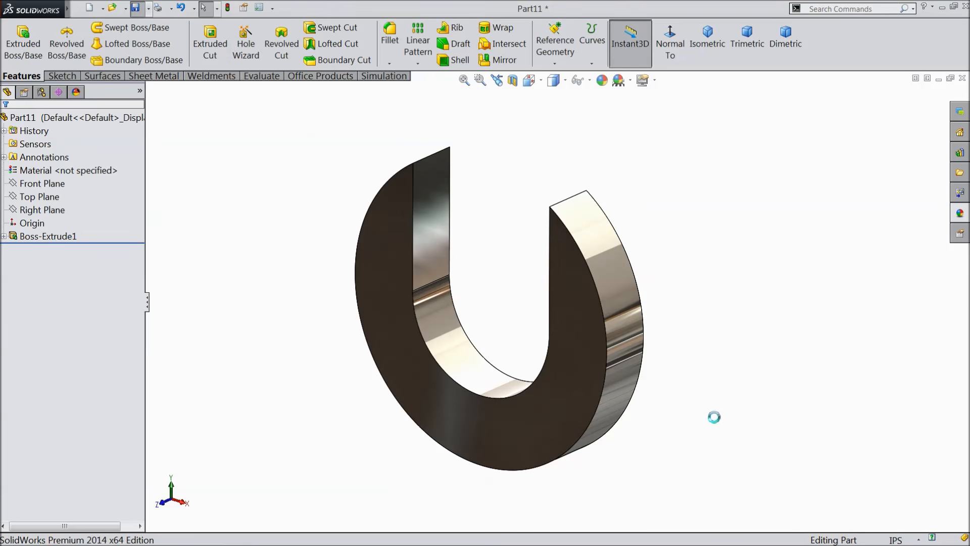
middle_drag(662, 382, 401, 459)
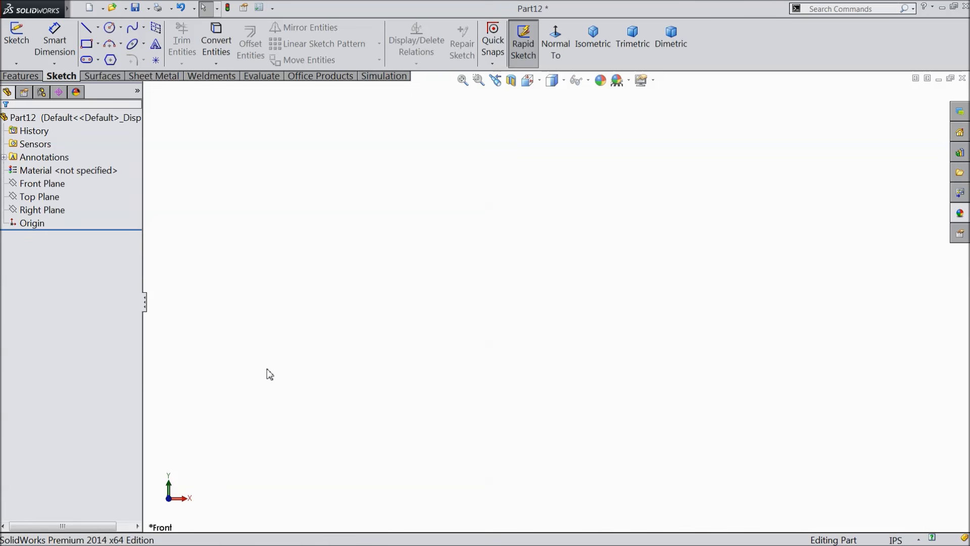
Step: Sketch two concentric circles centred on the origin on the Front Plane, the inner one about 3.33 in in diameter
click(44, 185)
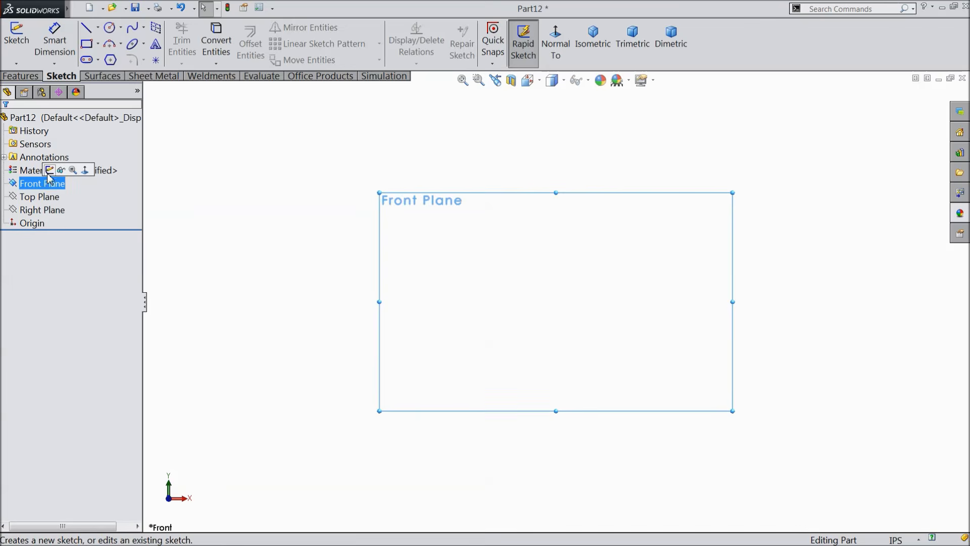
click(110, 28)
click(556, 302)
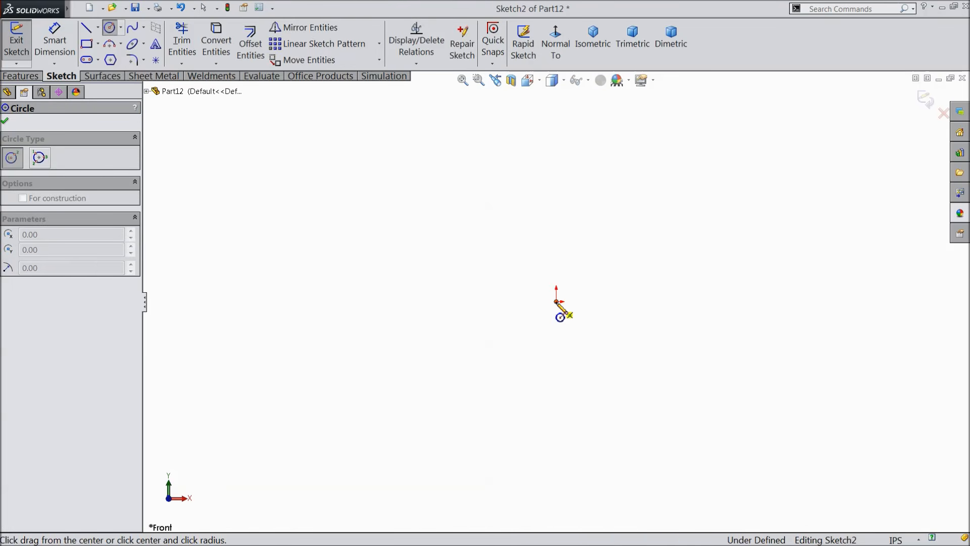
click(477, 277)
click(556, 301)
click(418, 260)
Step: Dimension the inner circle's diameter as 0.515 in
click(54, 41)
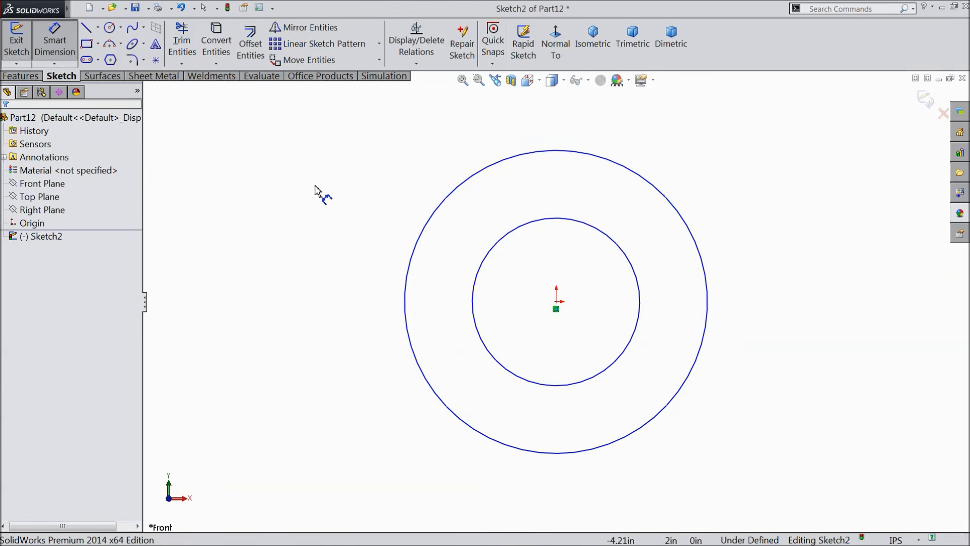
click(485, 291)
click(360, 295)
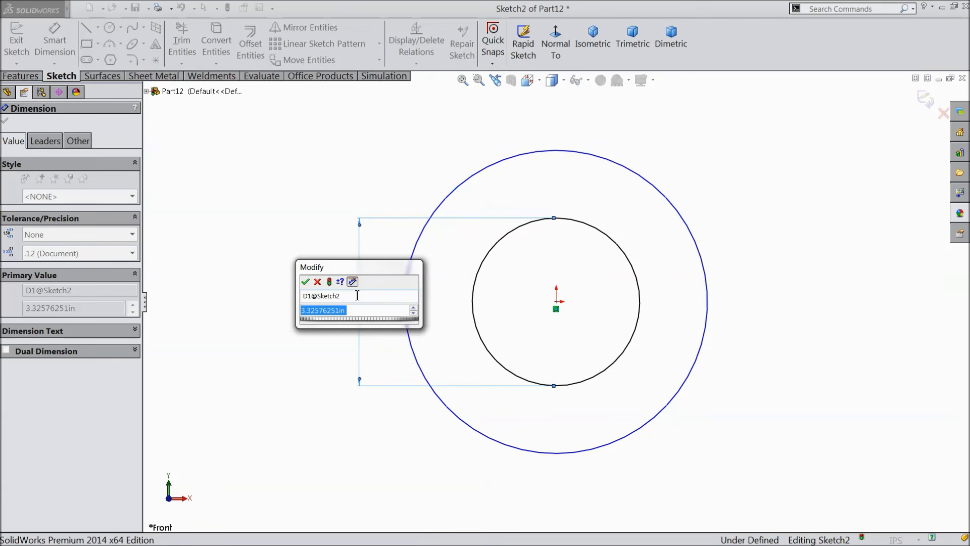
text(0.515)
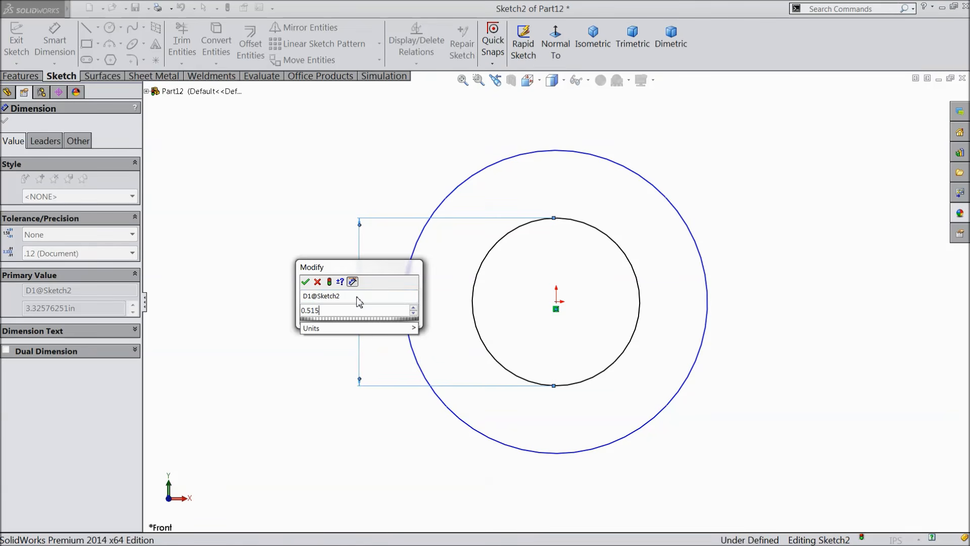
click(306, 286)
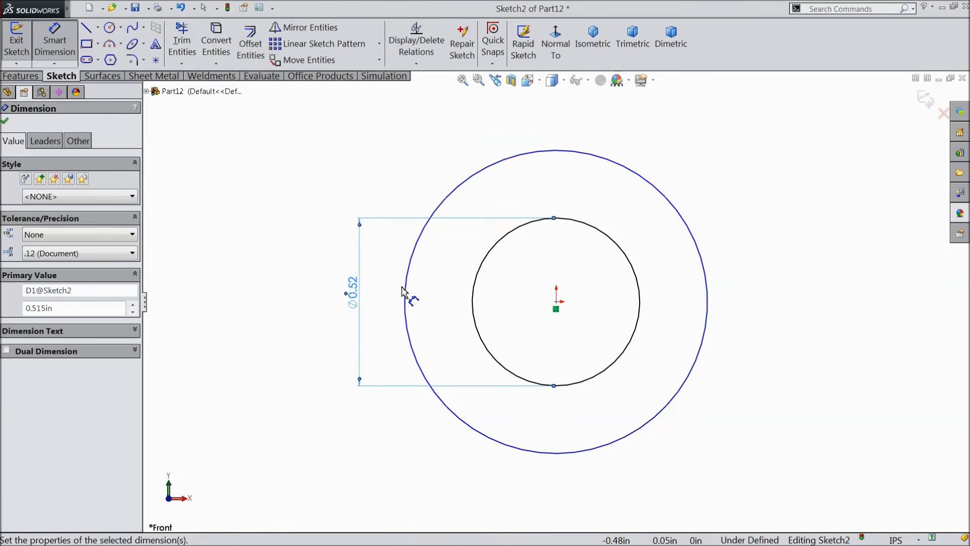
Step: Dimension the outer circle's diameter as 0.812 in and finish dimensioning
click(405, 293)
click(305, 293)
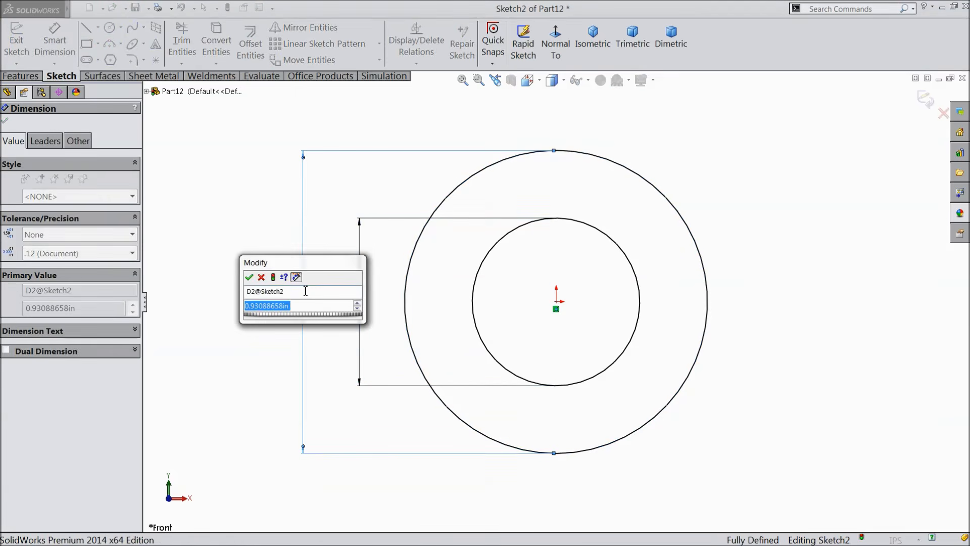
text(0.812)
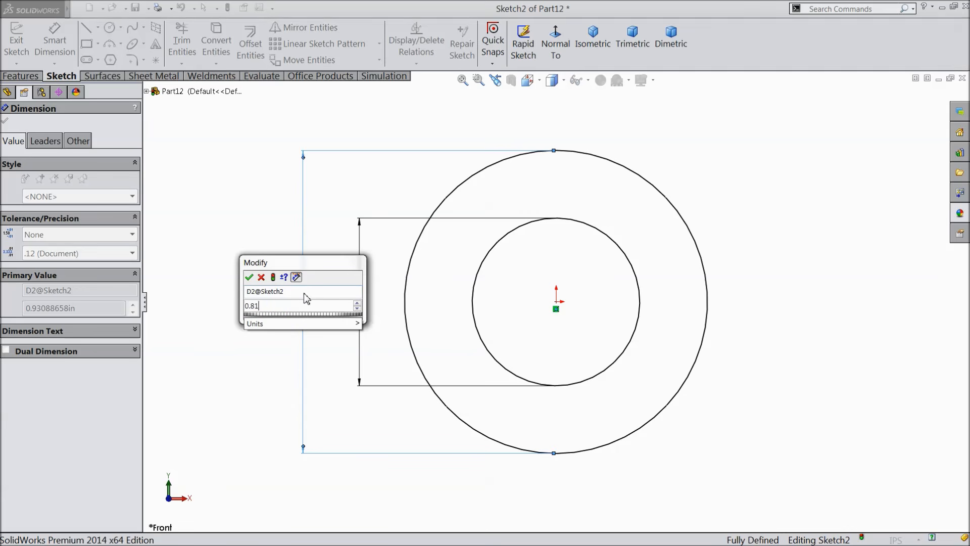
click(249, 278)
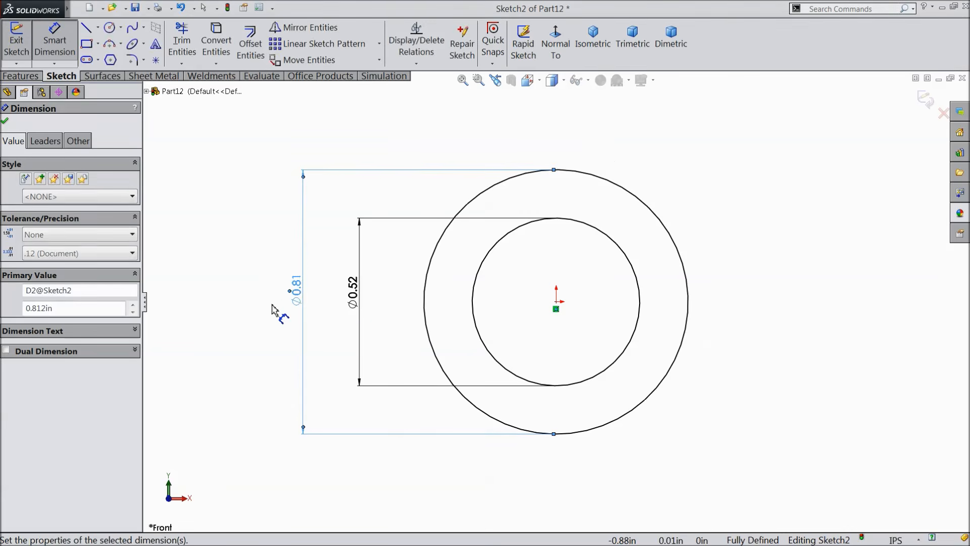
click(5, 122)
Step: Extrude the ring profile with a Blind depth of 0.375 in in the reversed direction
click(21, 76)
click(23, 43)
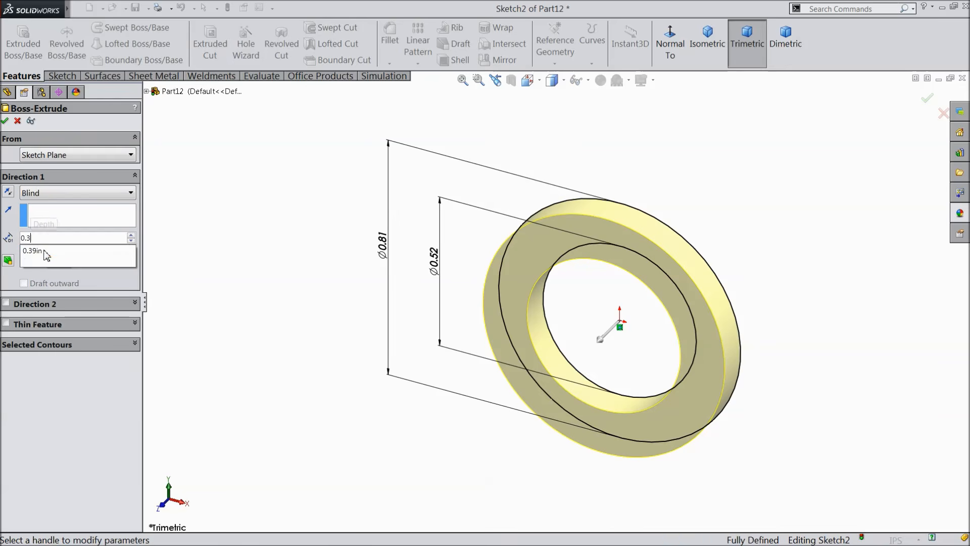
text(0.375)
key(Return)
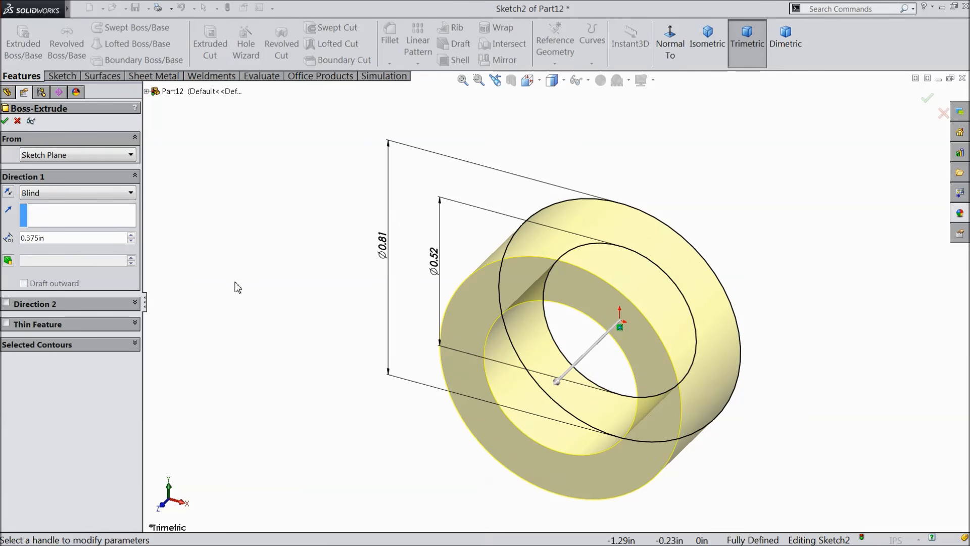
click(9, 193)
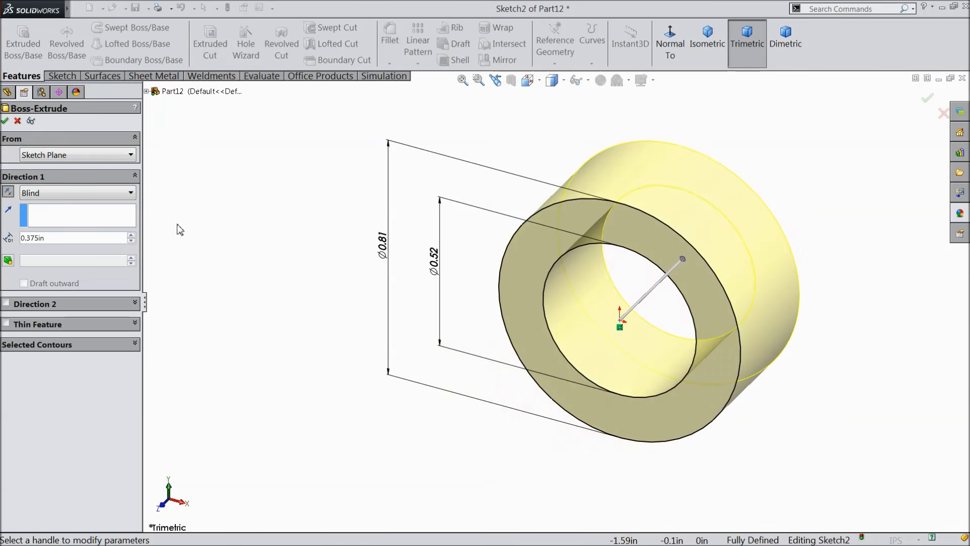
click(4, 121)
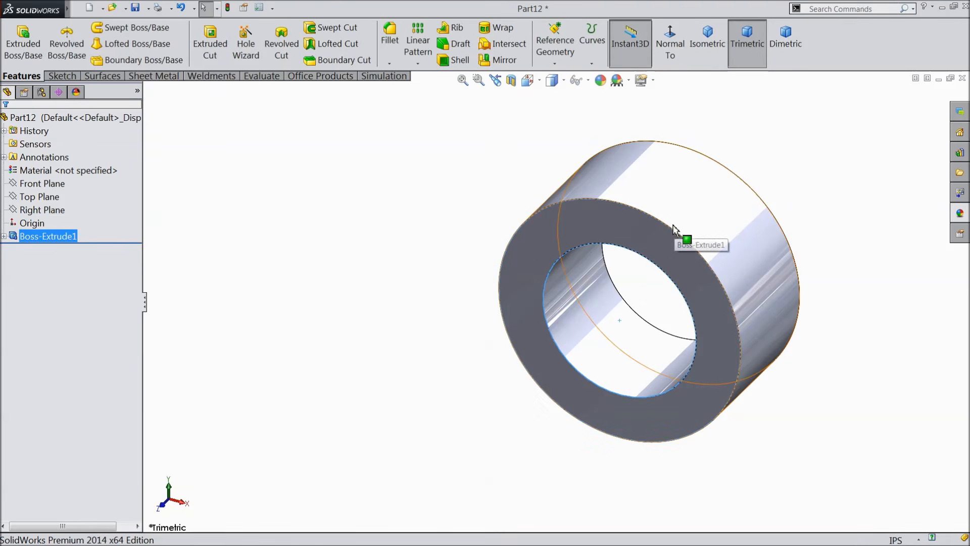
Step: Add a cosmetic thread from the ring's outer front edge with standard None, diameter 0.763 in and a Blind depth of 0.375 in
click(679, 224)
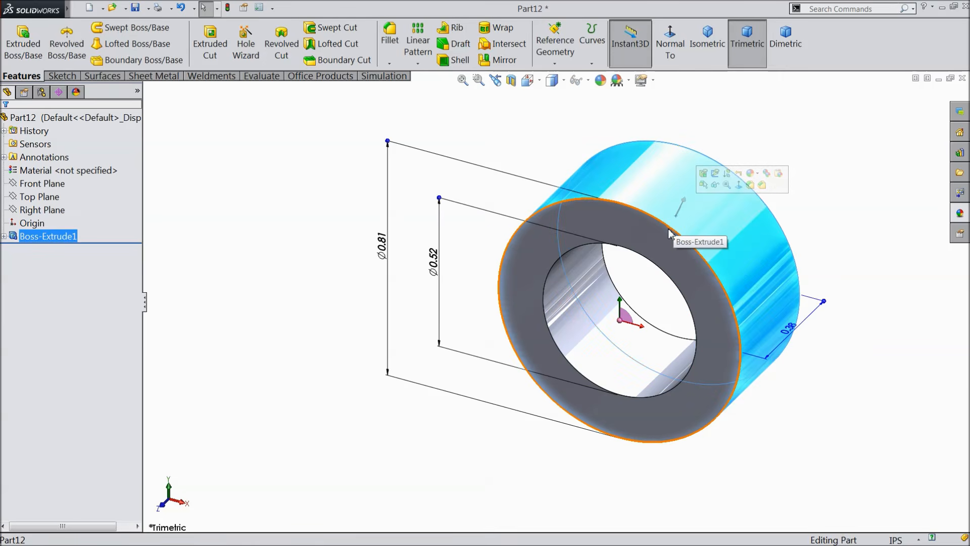
click(231, 127)
mouse_move(66, 9)
click(154, 8)
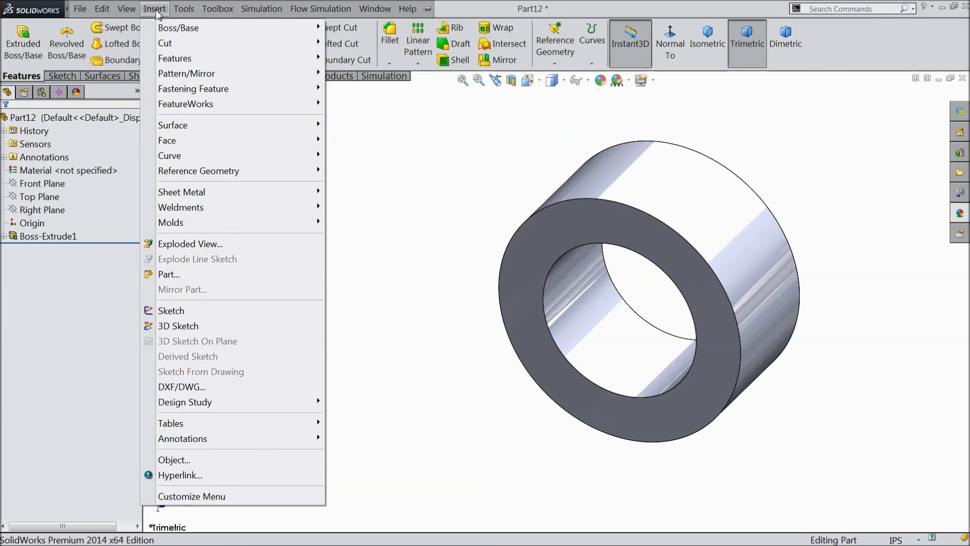
mouse_move(232, 439)
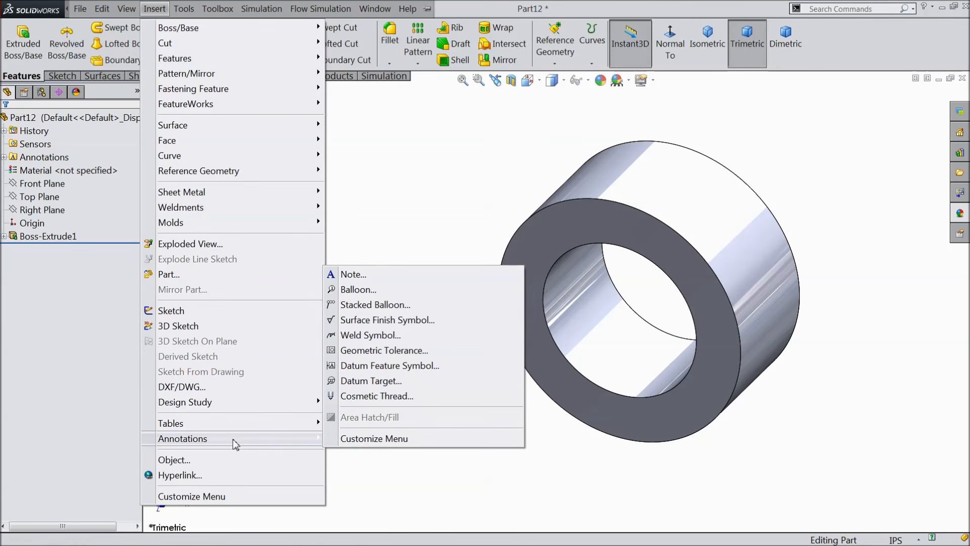
click(366, 398)
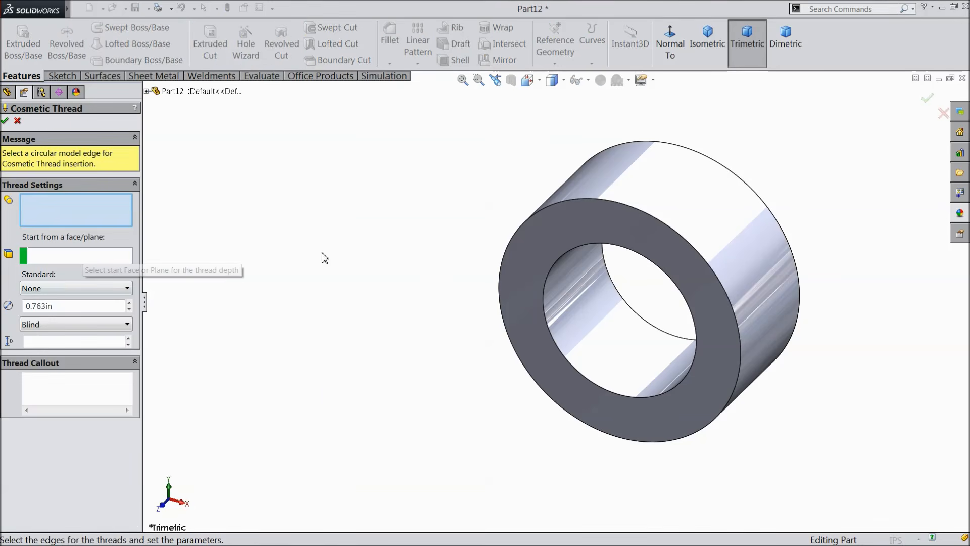
click(672, 232)
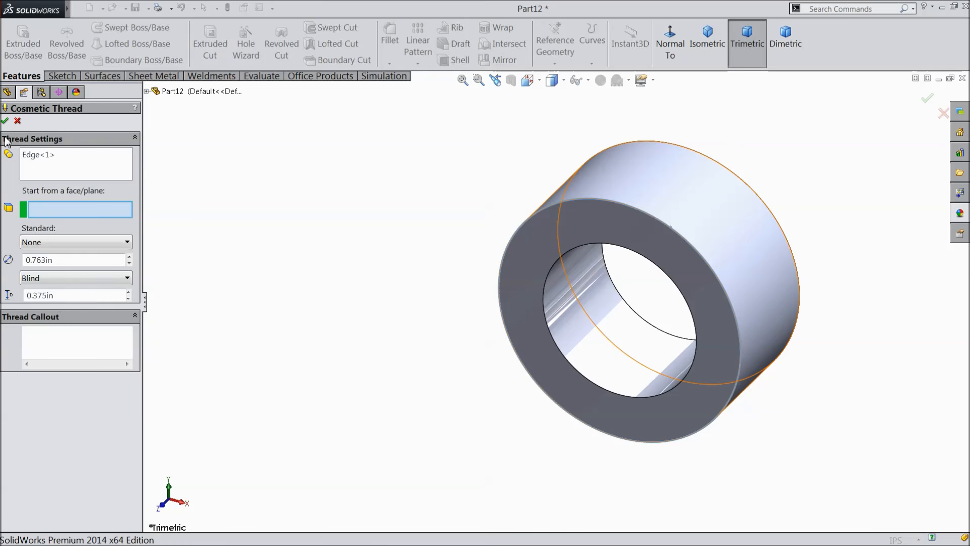
click(5, 121)
Step: Turn on shaded cosmetic threads in the document's Detailing properties
click(259, 9)
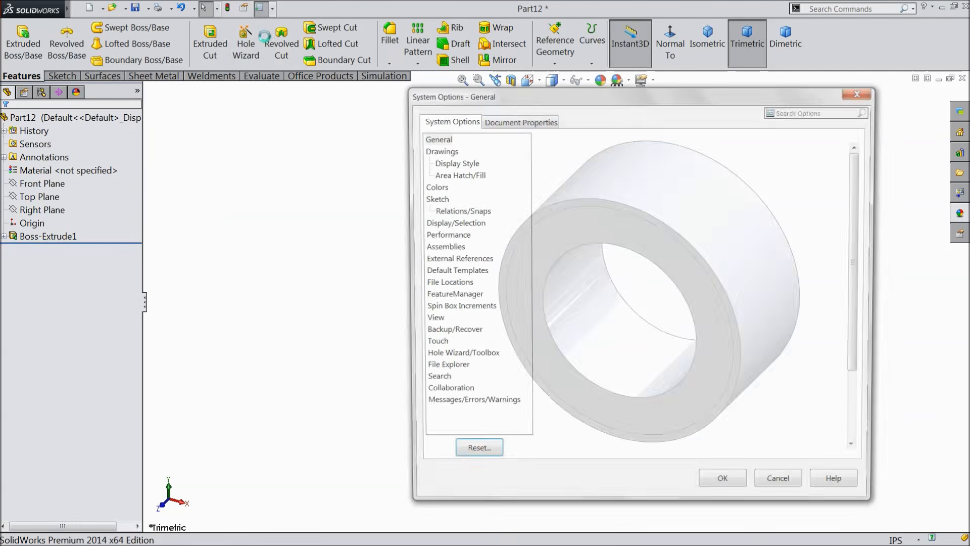
click(530, 123)
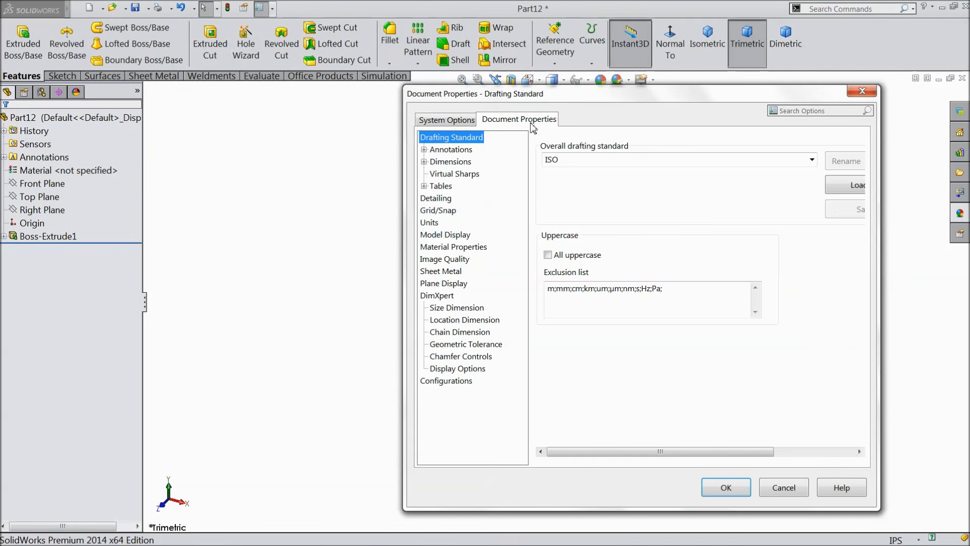
click(438, 199)
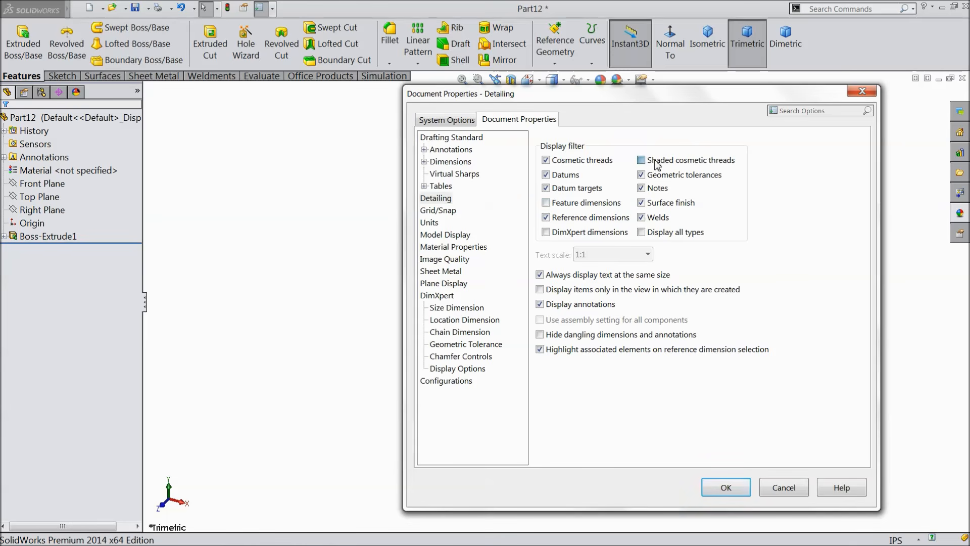
click(726, 487)
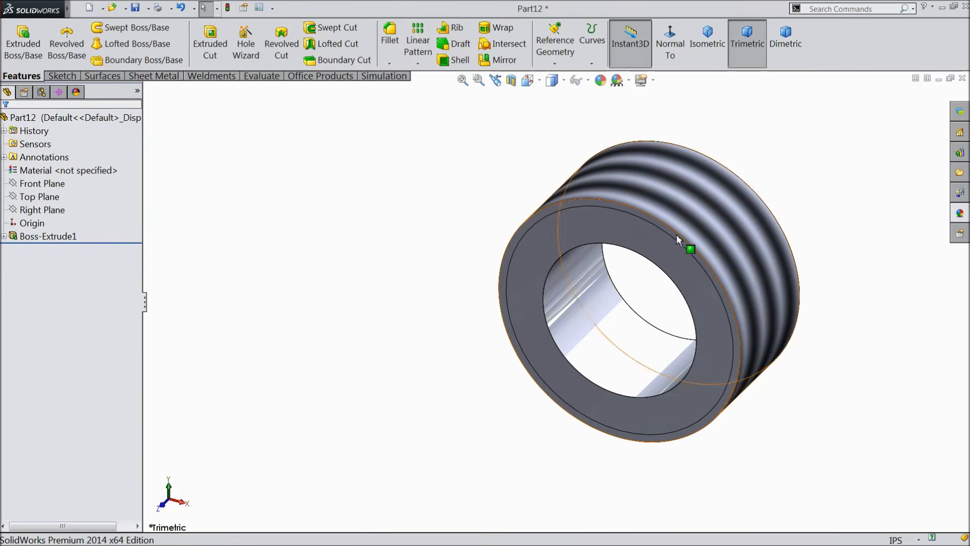
Step: Start a sketch on the ring's back face, viewed normal to it, and convert the bore's edge into a sketch circle
middle_drag(656, 253, 643, 236)
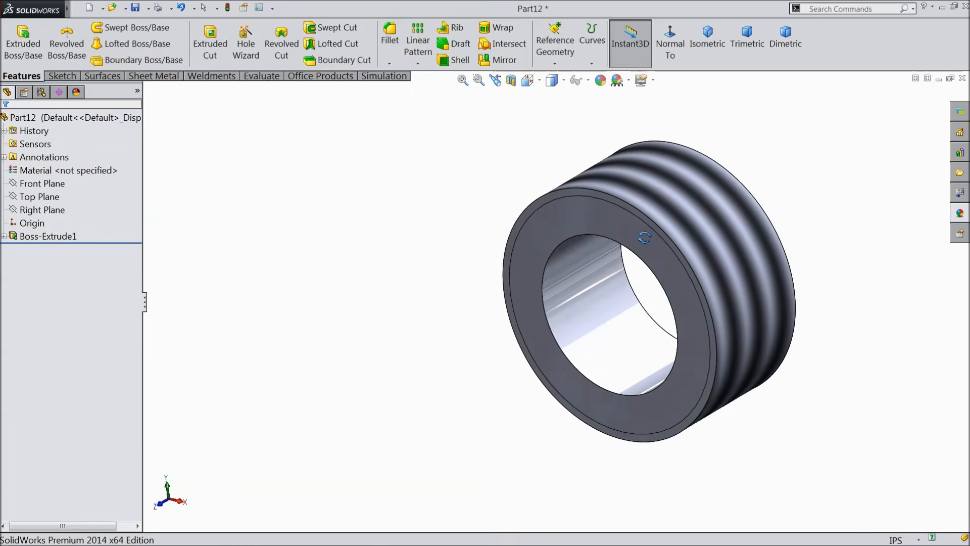
middle_drag(571, 292, 606, 325)
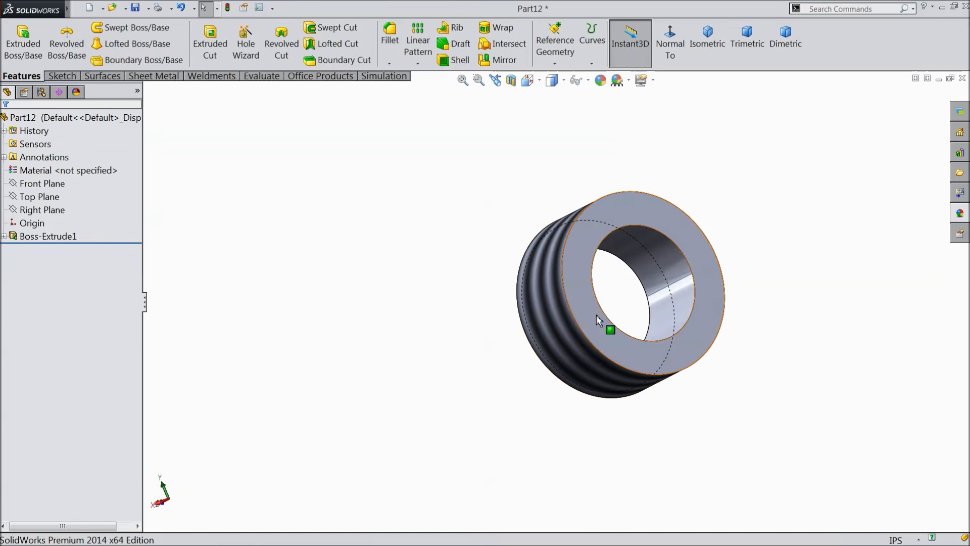
click(599, 318)
click(639, 281)
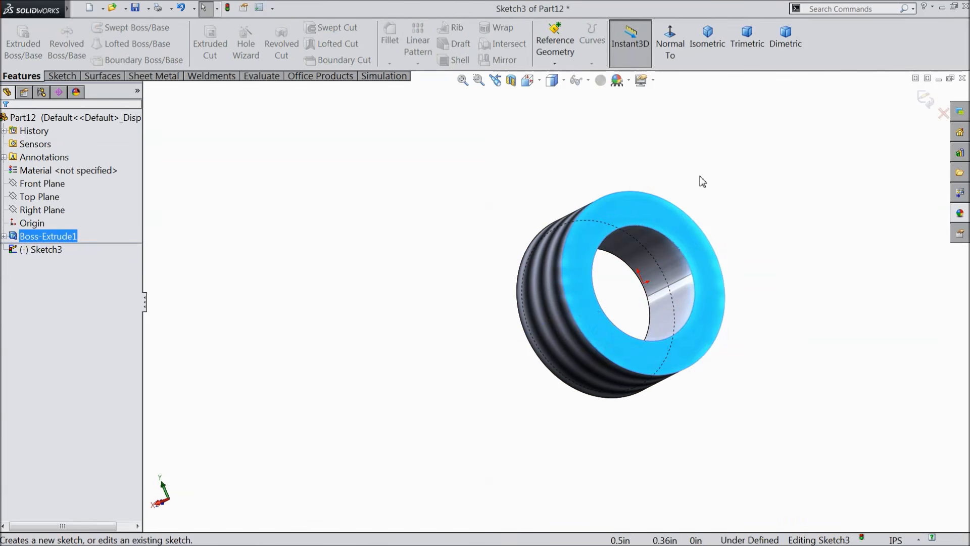
click(670, 43)
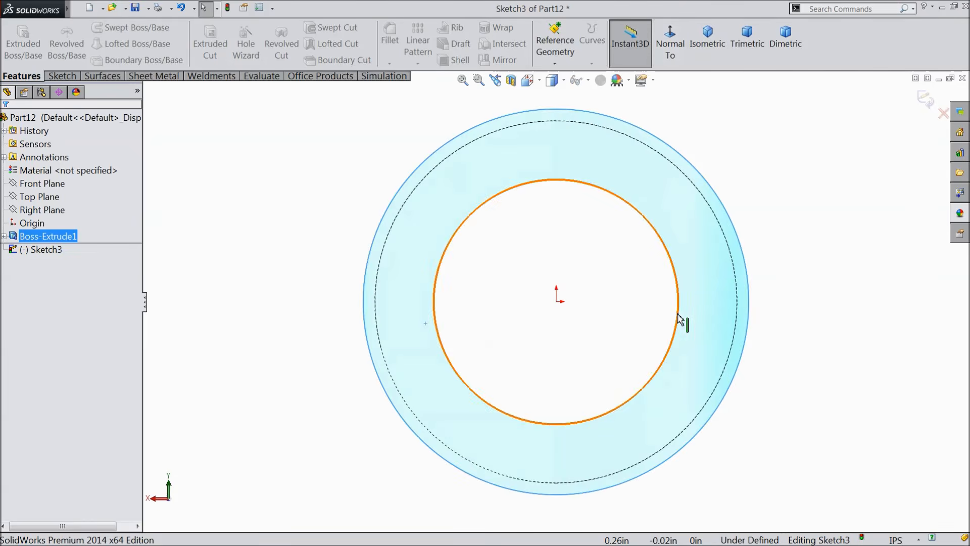
click(677, 315)
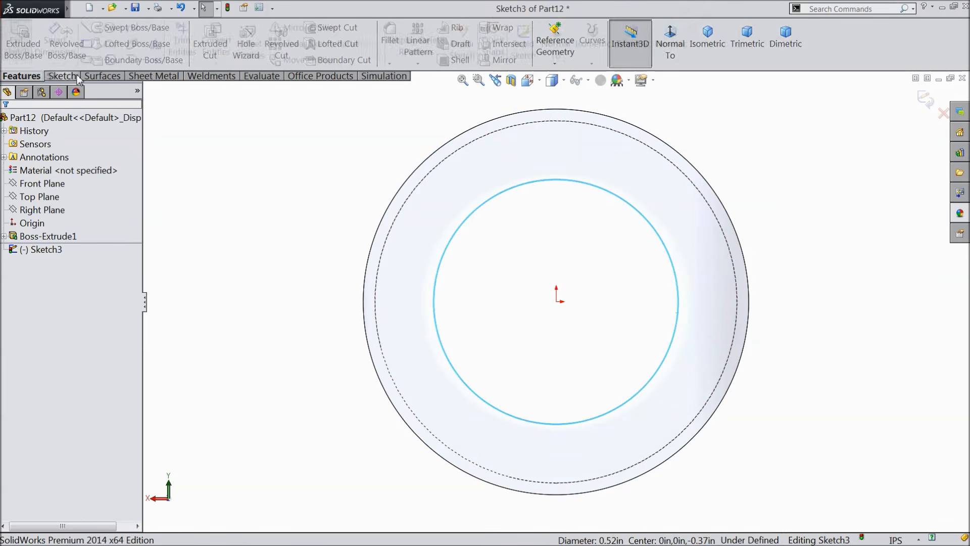
click(62, 76)
click(216, 43)
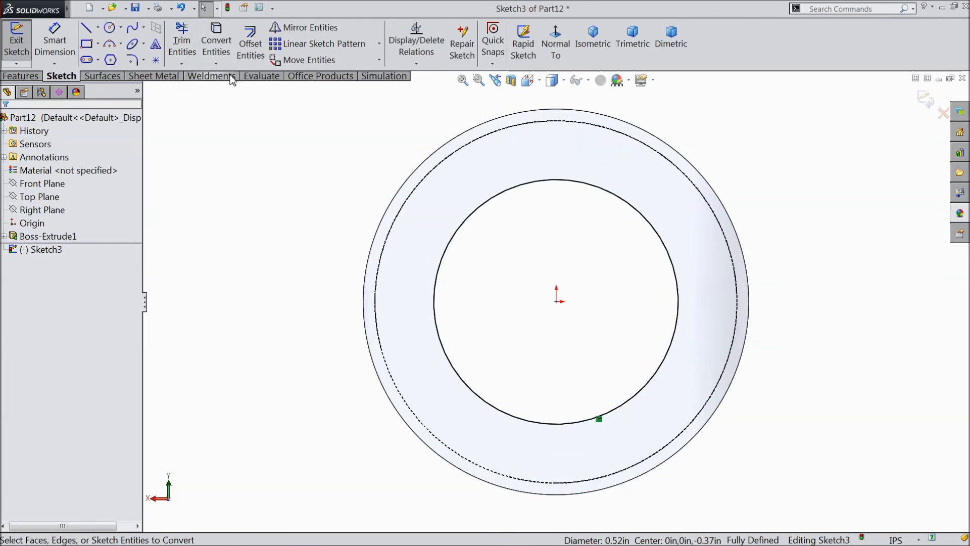
Step: Sketch a circle about 0.67 in in diameter around the bore, centred on the origin
click(109, 28)
click(557, 302)
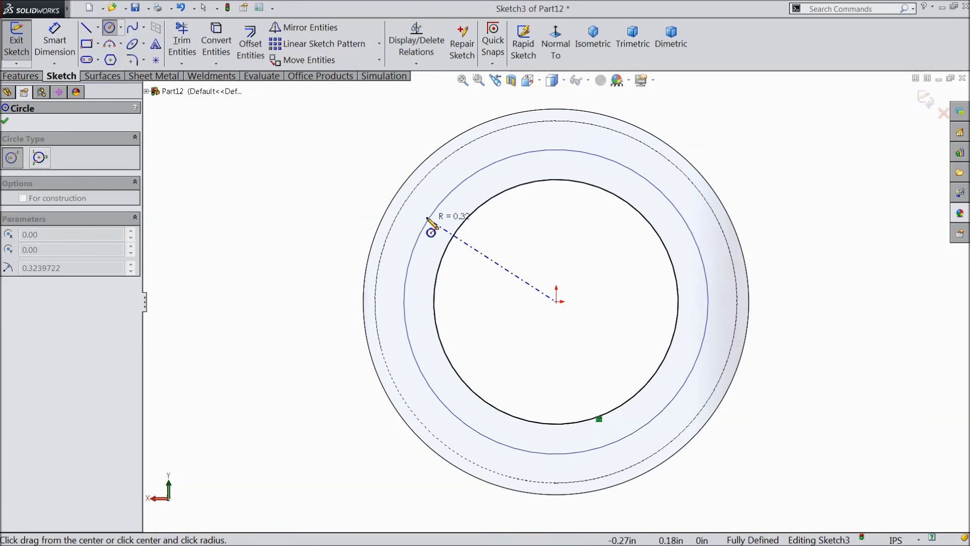
click(430, 221)
Step: Dimension the new circle's diameter as 0.718 in and finish dimensioning
click(55, 40)
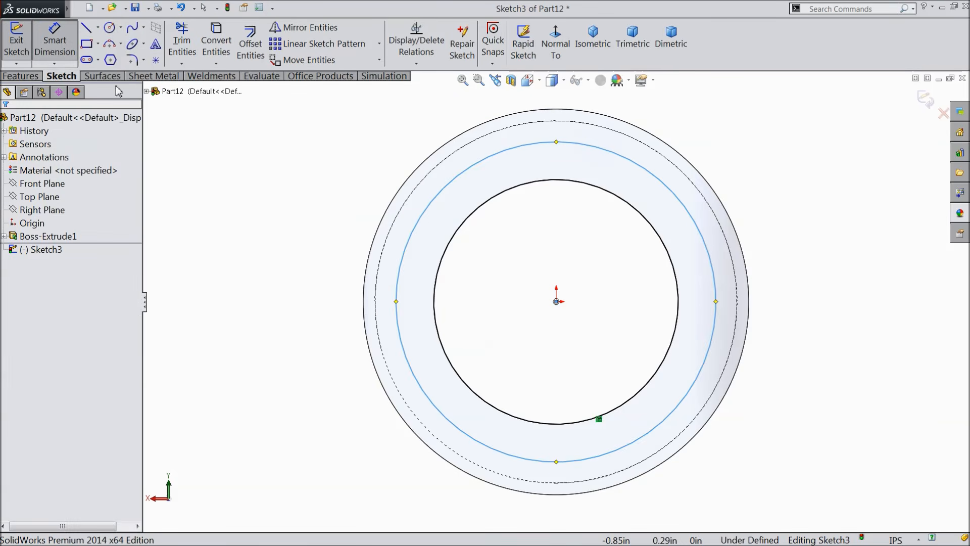
click(402, 288)
click(303, 292)
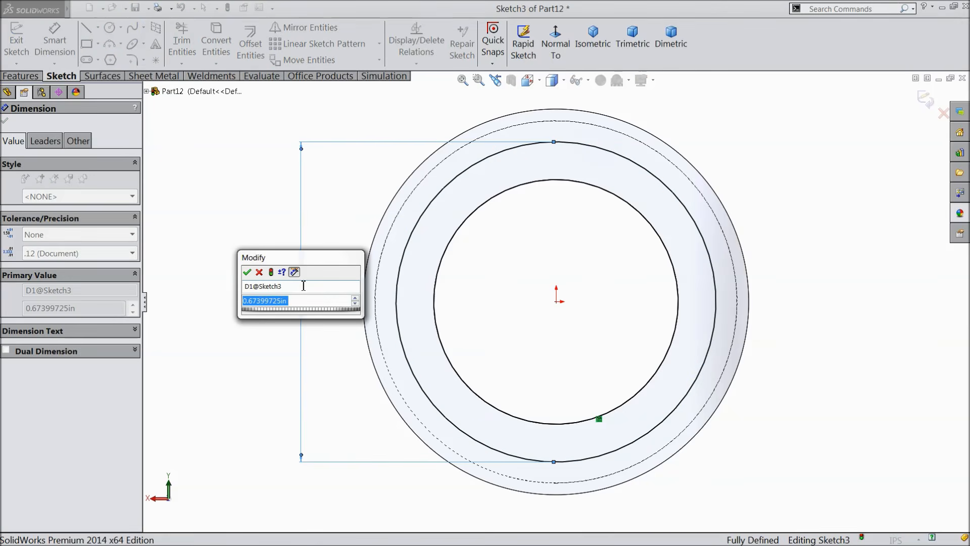
text(0.718)
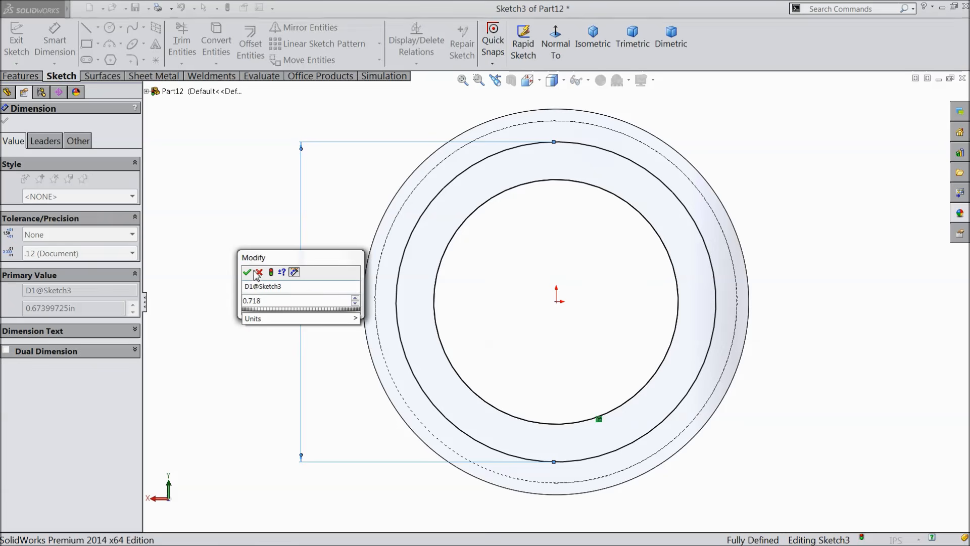
click(247, 272)
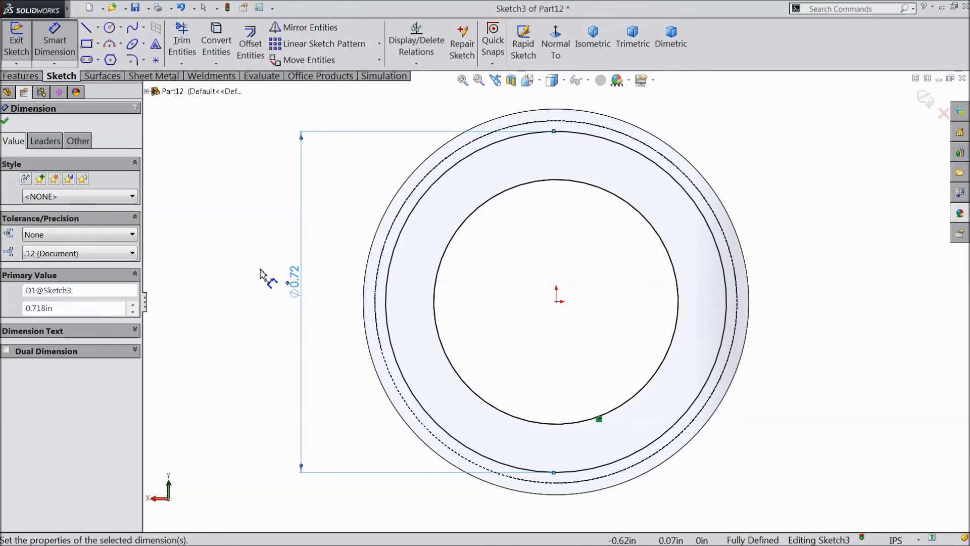
click(5, 123)
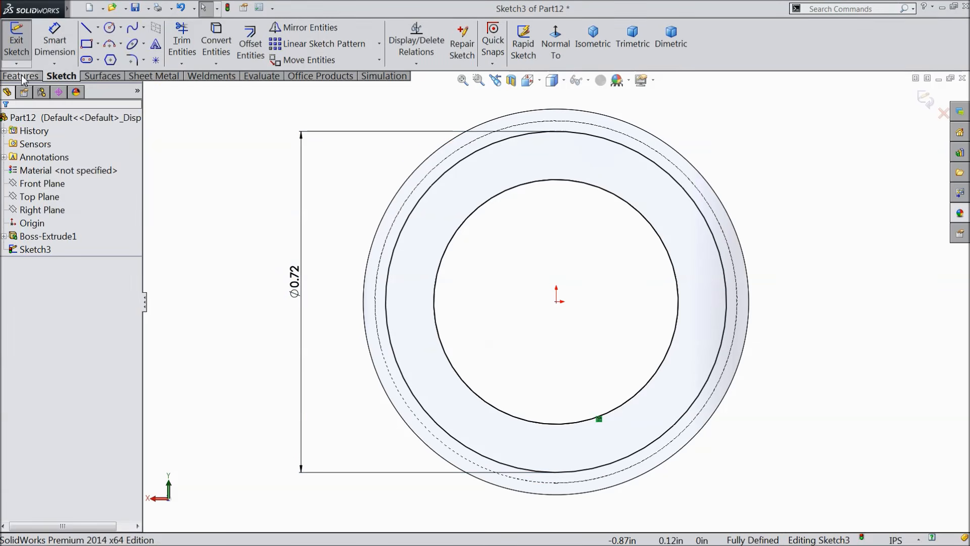
Step: Extrude the sketched annular profile as a blind boss 0.437 in deep from the ring's back face, merged with the body
click(20, 76)
click(23, 43)
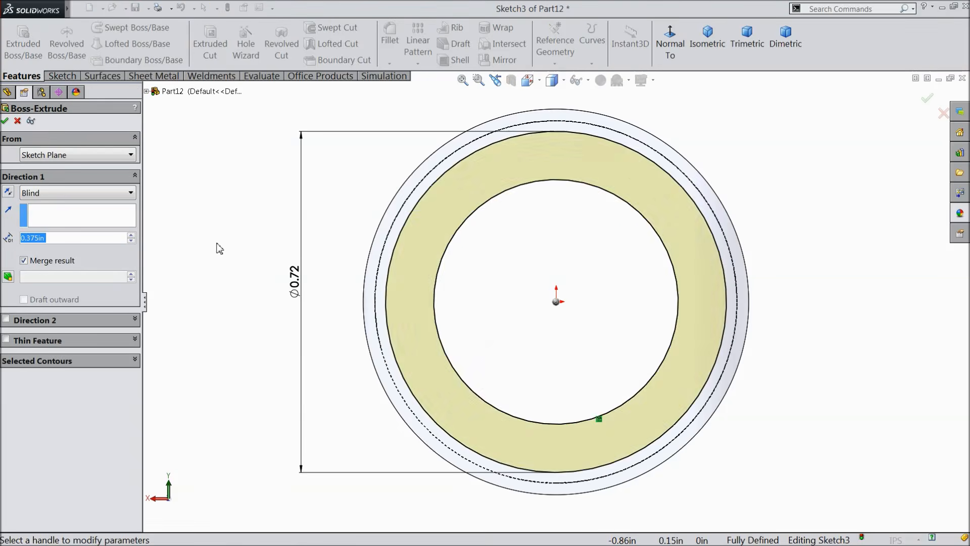
scroll(218, 247, up, 3)
middle_drag(230, 265, 342, 368)
scroll(633, 303, down, 3)
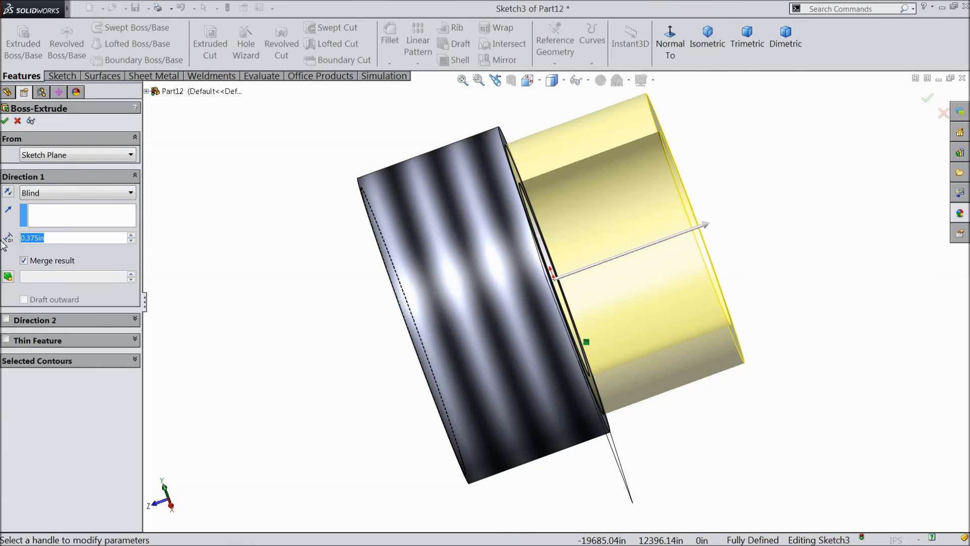
text(0.43)
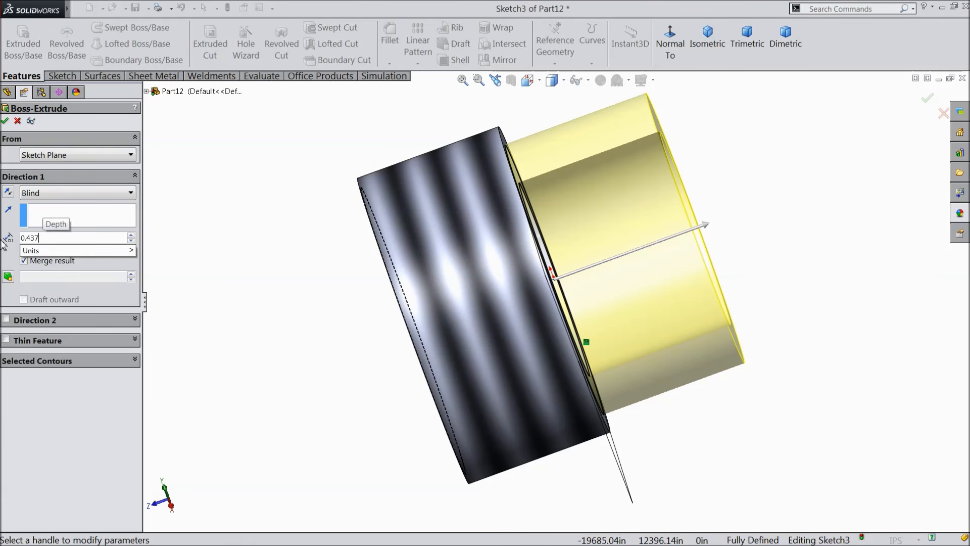
text(7)
click(146, 261)
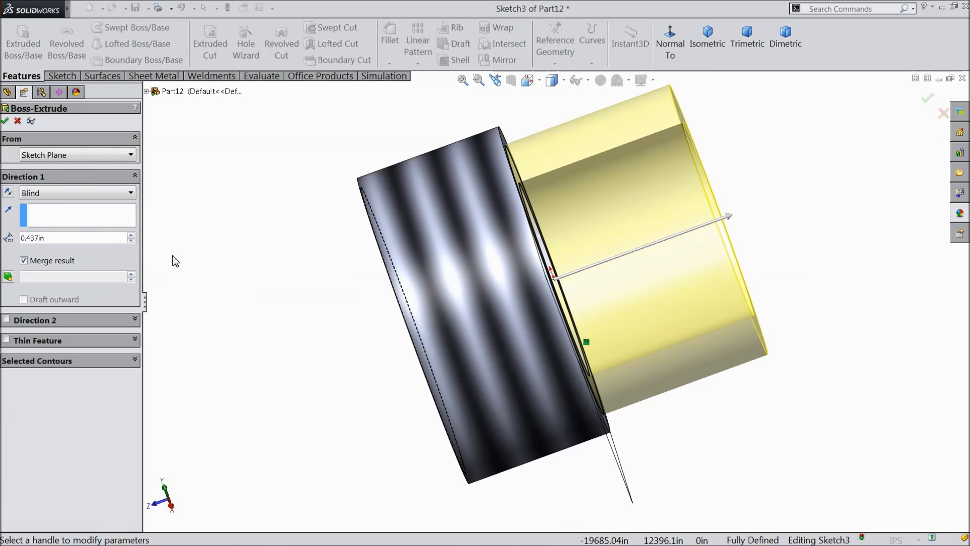
click(5, 121)
Step: Start a sketch on the Top Plane and view it normal to the plane
middle_drag(264, 308, 306, 307)
scroll(295, 305, up, 3)
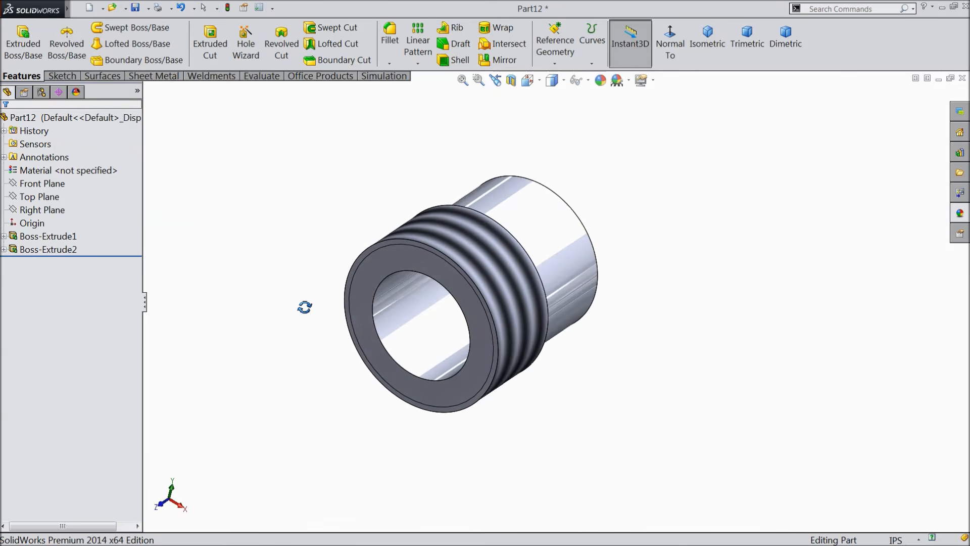
middle_drag(383, 299, 472, 340)
middle_drag(325, 293, 350, 298)
click(43, 184)
click(48, 195)
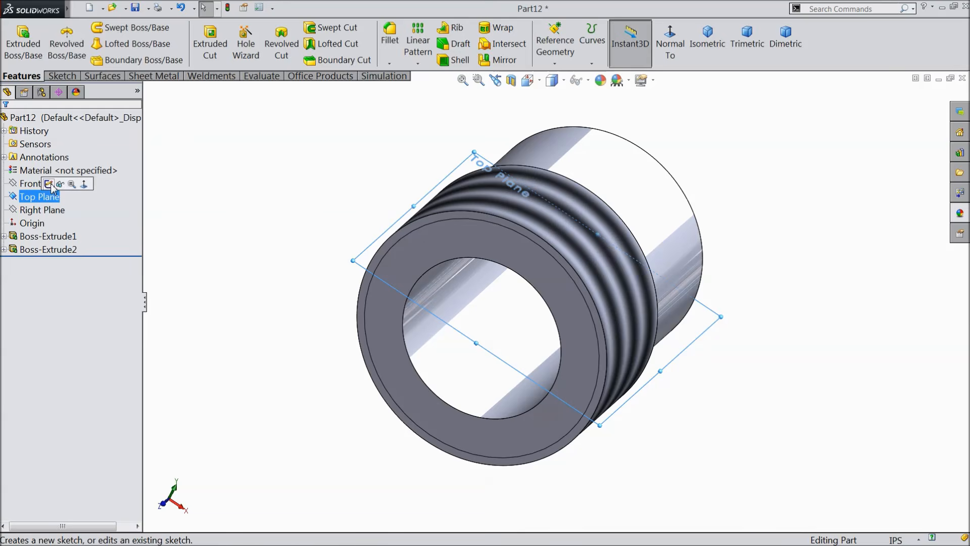
click(53, 184)
click(668, 45)
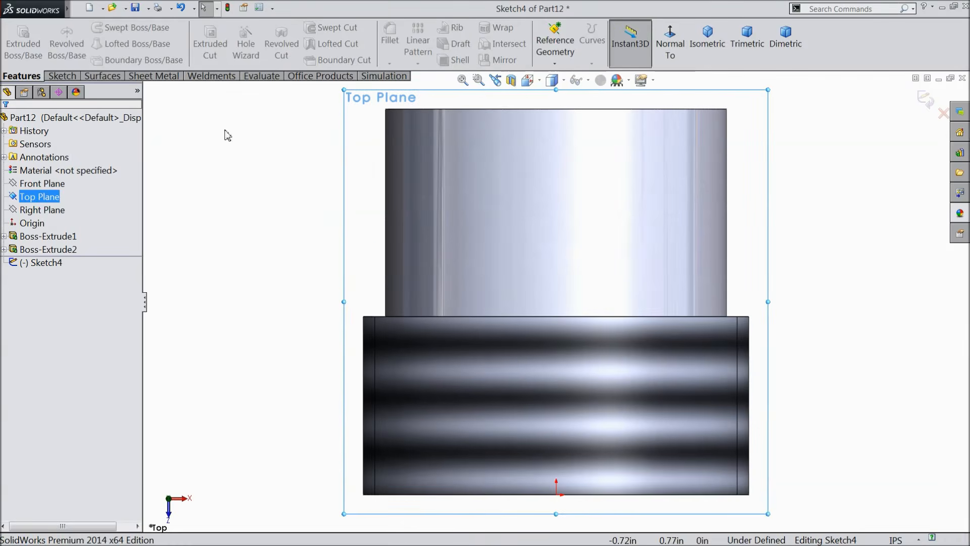
Step: Sketch a corner rectangle about 0.25 by 0.15 in with its base on the threaded section's front edge, spanning the origin
click(69, 78)
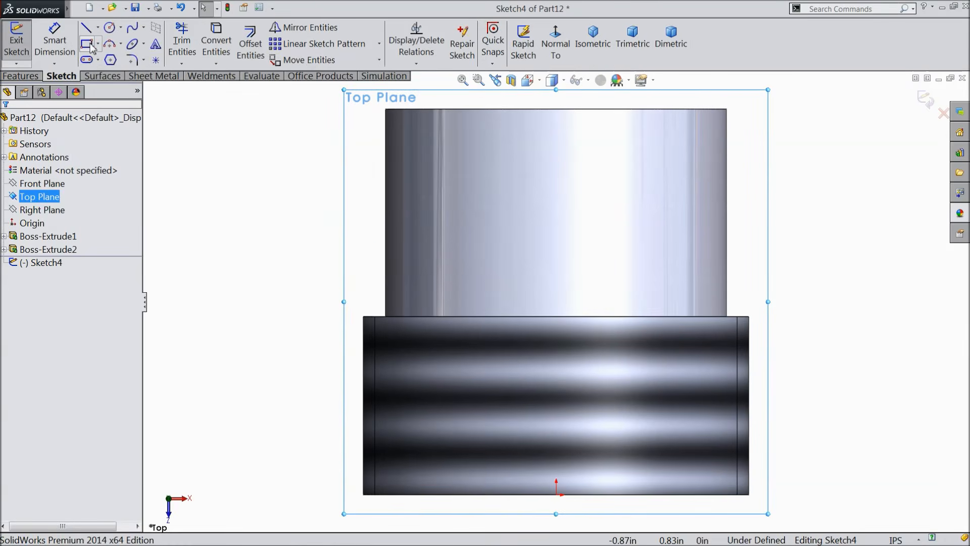
click(88, 45)
scroll(346, 238, up, 2)
scroll(515, 317, down, 4)
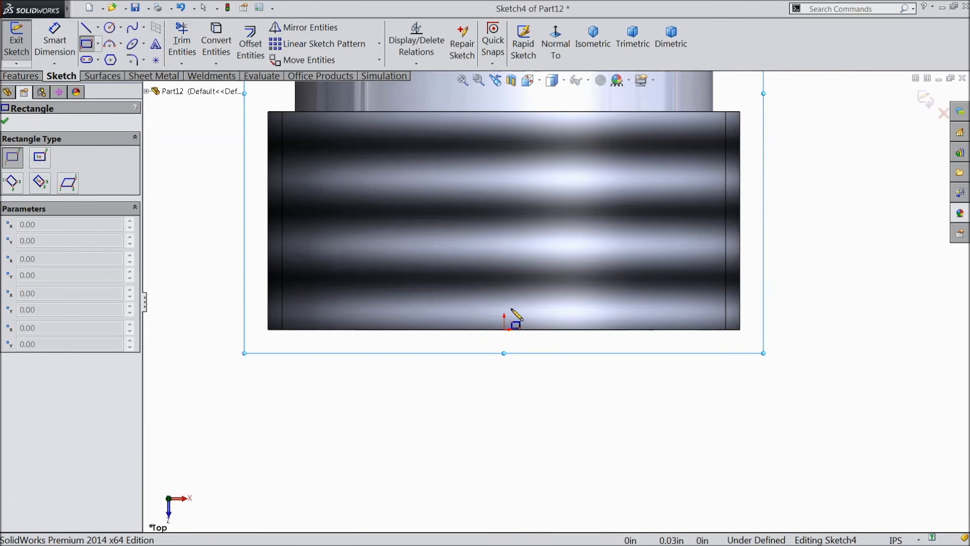
click(454, 329)
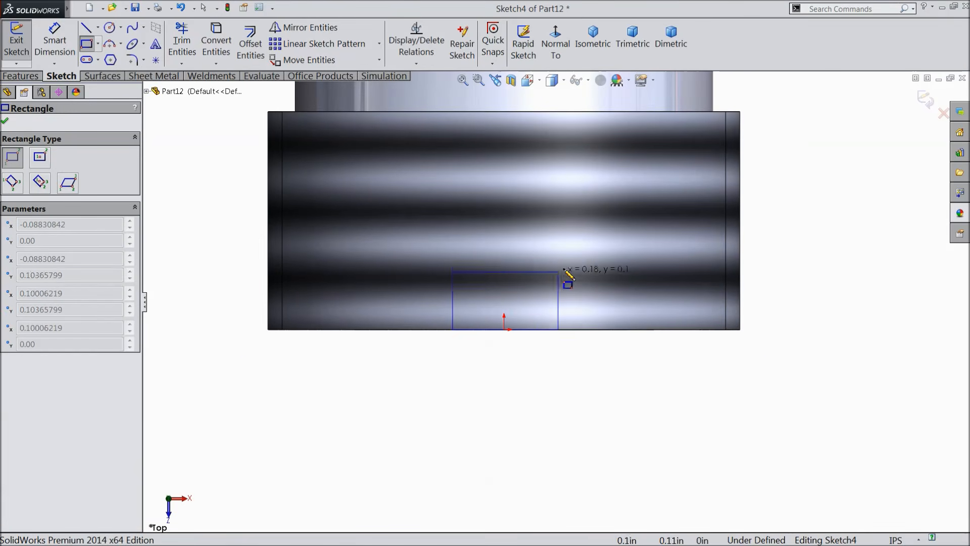
click(599, 242)
right_click(599, 385)
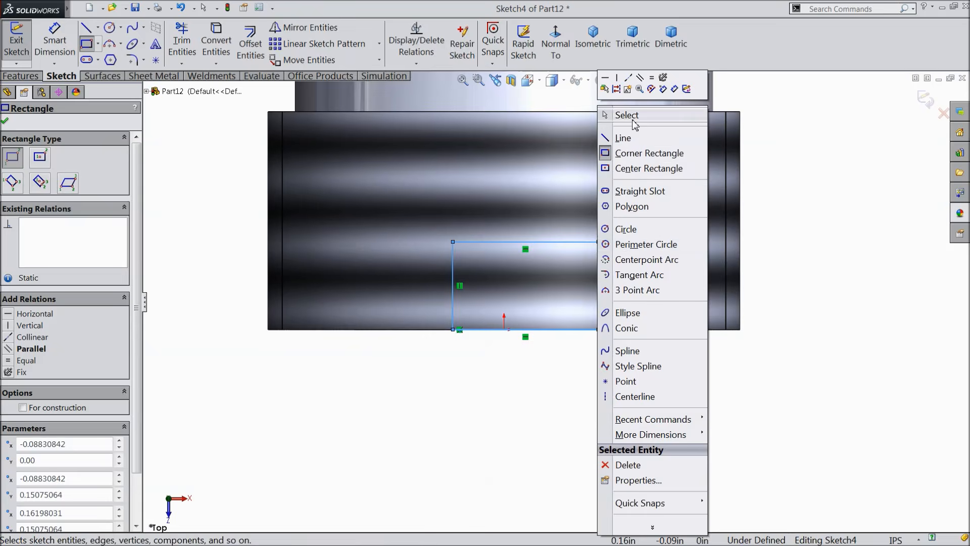
click(630, 116)
Step: Add a midpoint relation between the rectangle's base line and the origin
scroll(516, 313, down, 2)
click(493, 362)
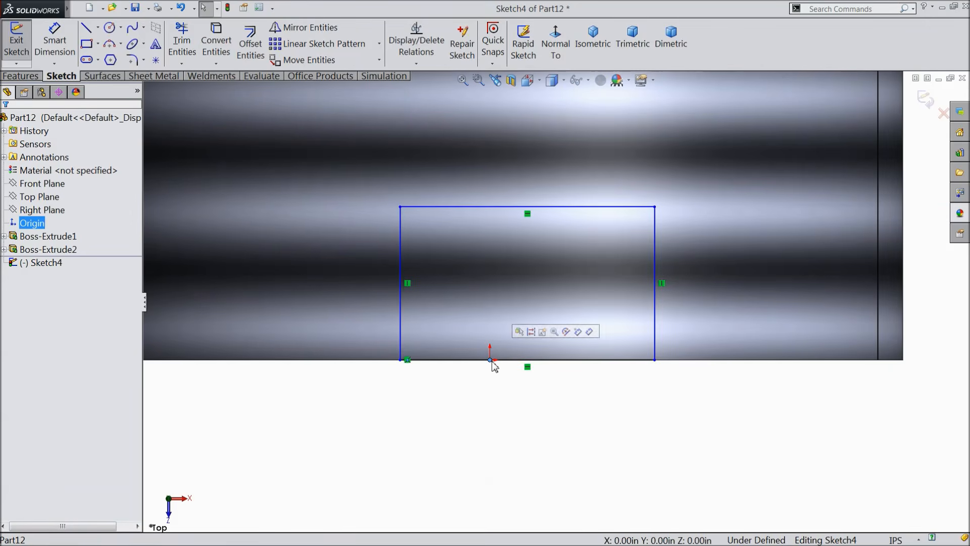
ctrl+click(552, 361)
click(580, 319)
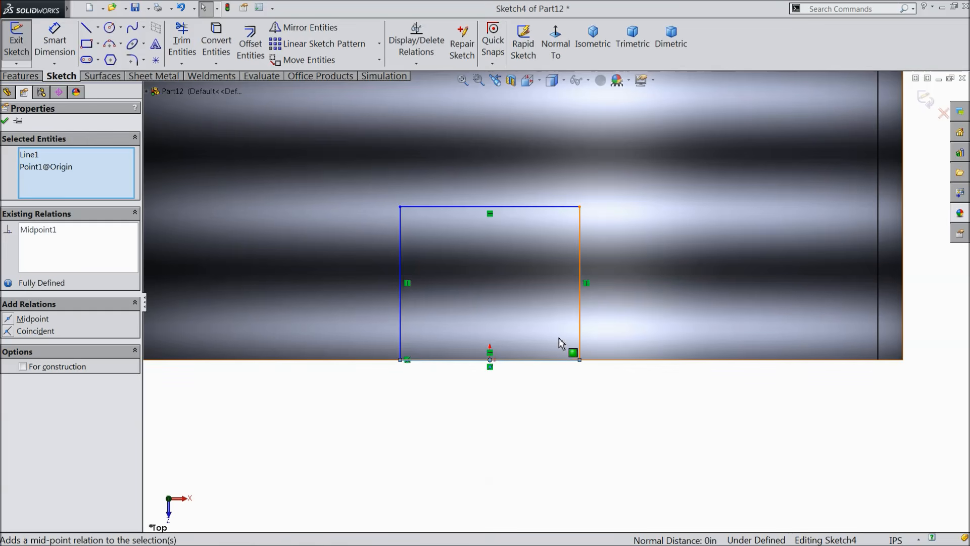
Step: Dimension the rectangle 0.093 in wide and 0.125 in high
click(57, 37)
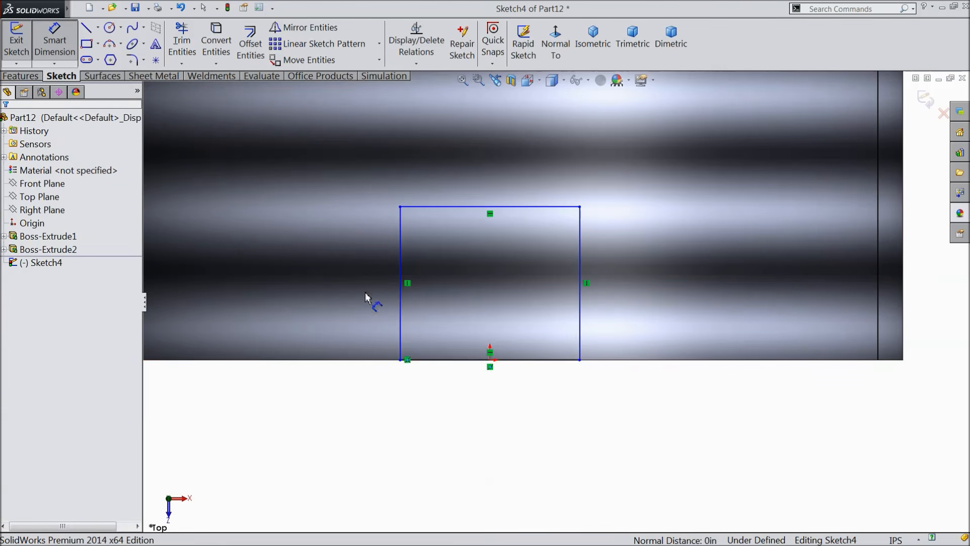
click(481, 361)
click(469, 414)
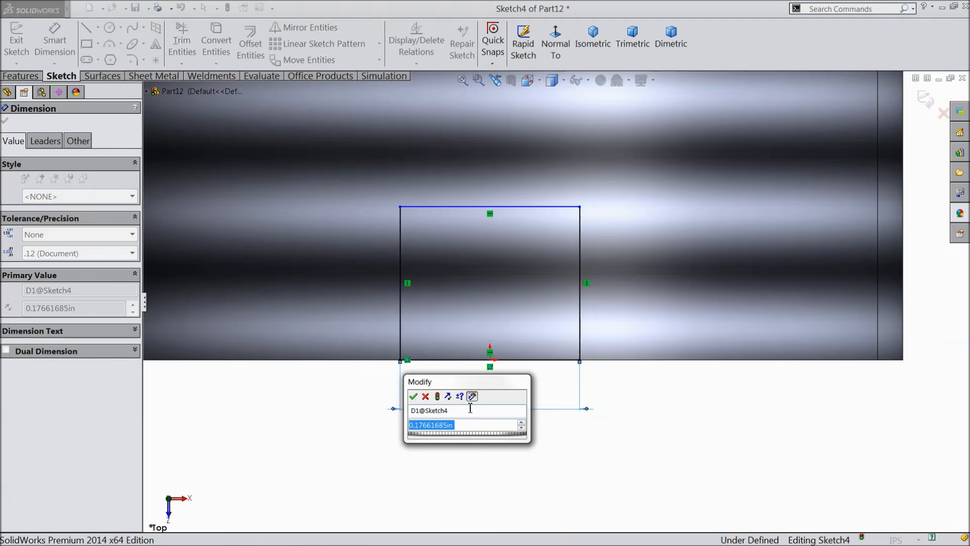
text(0.093)
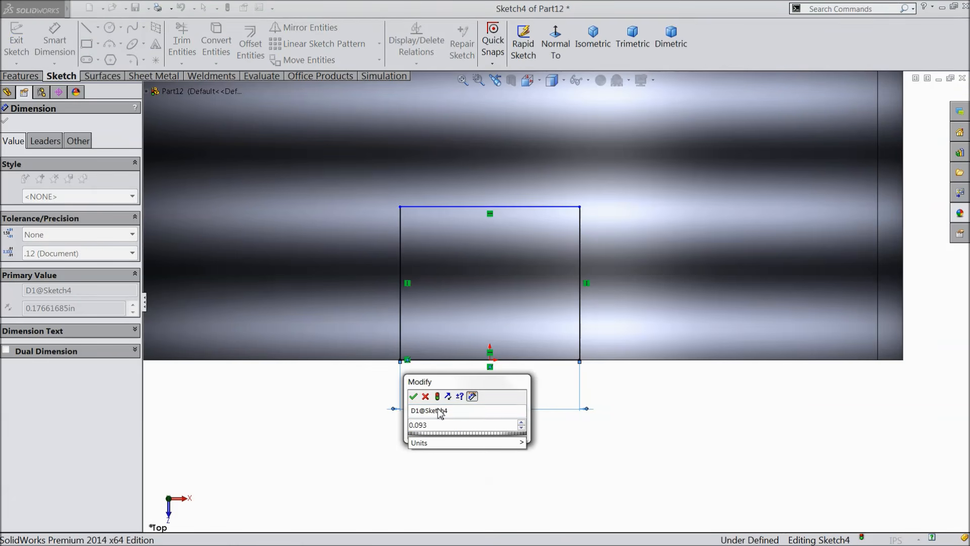
click(413, 396)
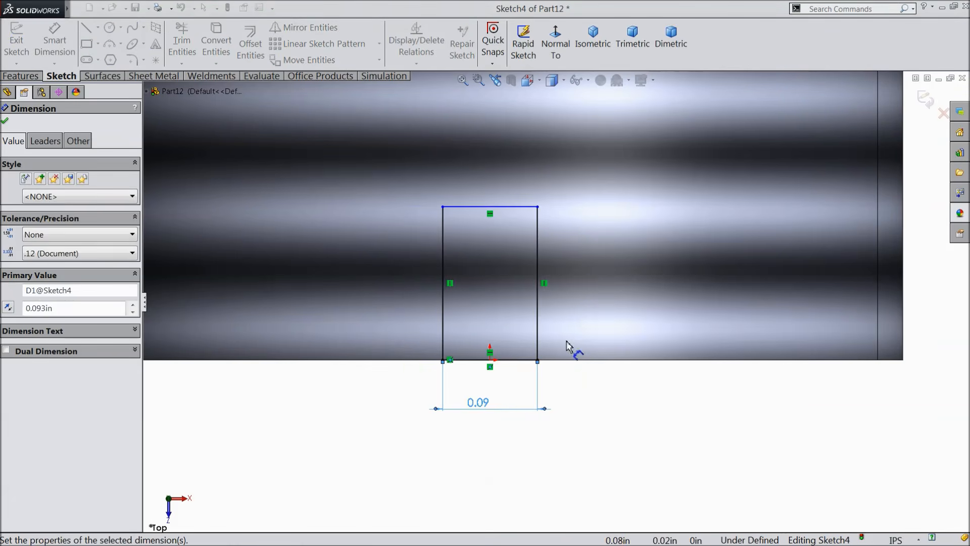
click(537, 306)
click(642, 297)
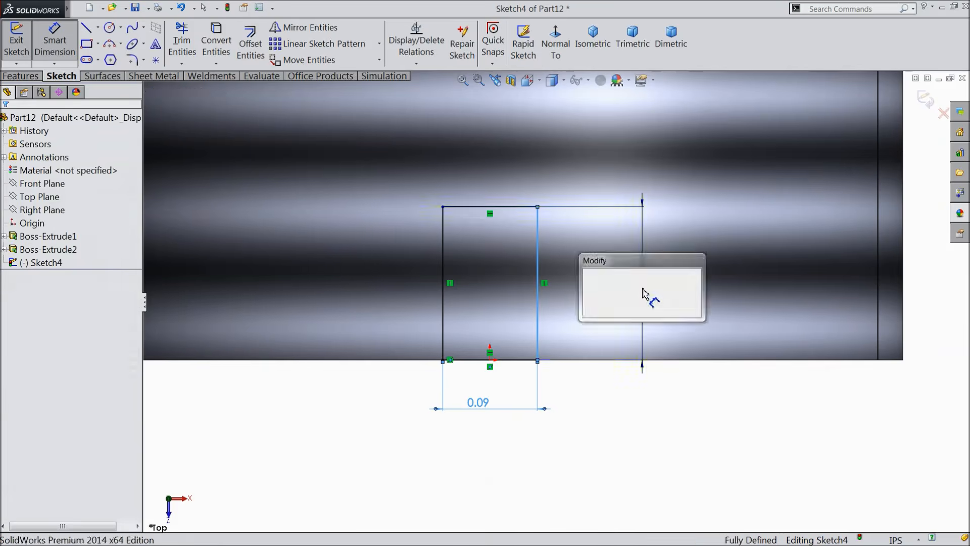
text(0.125)
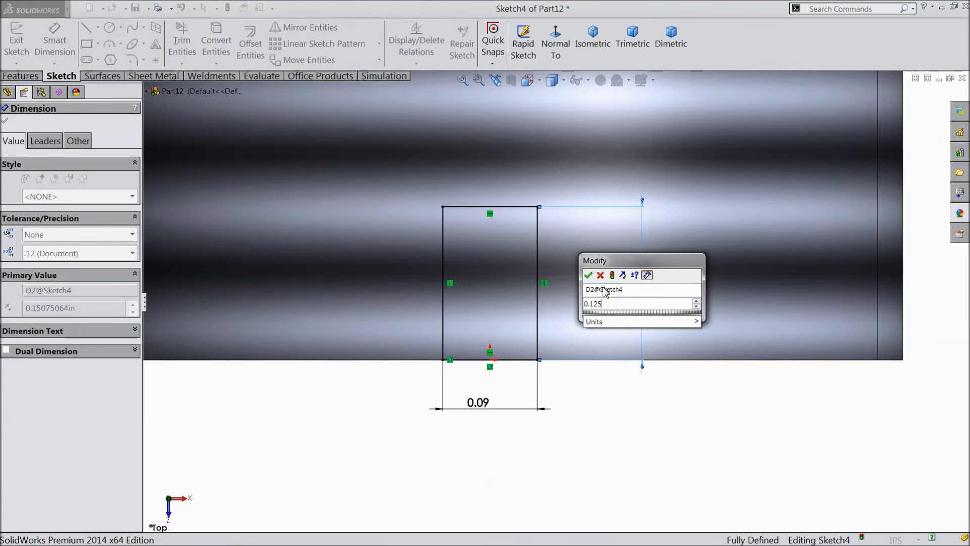
key(Return)
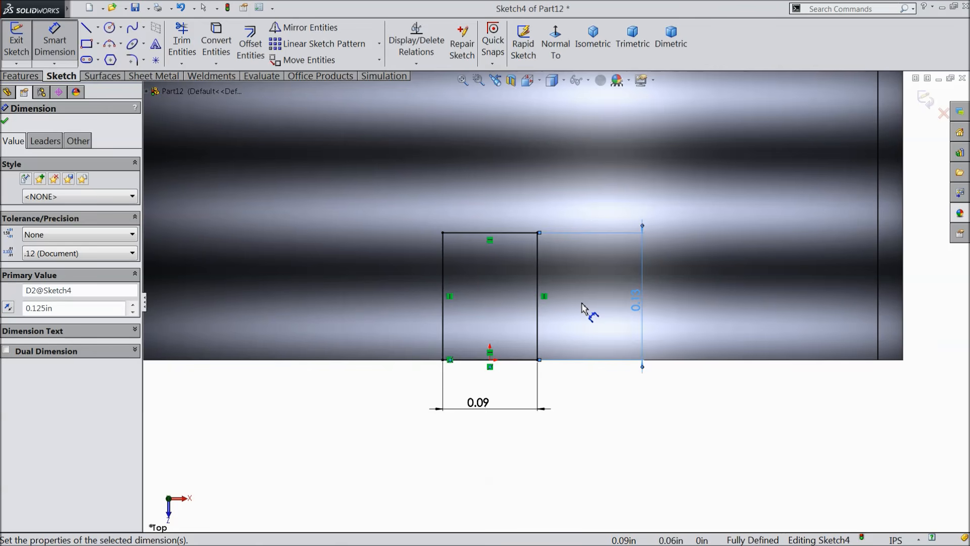
Step: Cut-extrude the rectangle with Through All - Both to slot both sides of the threaded front end
click(28, 77)
click(209, 47)
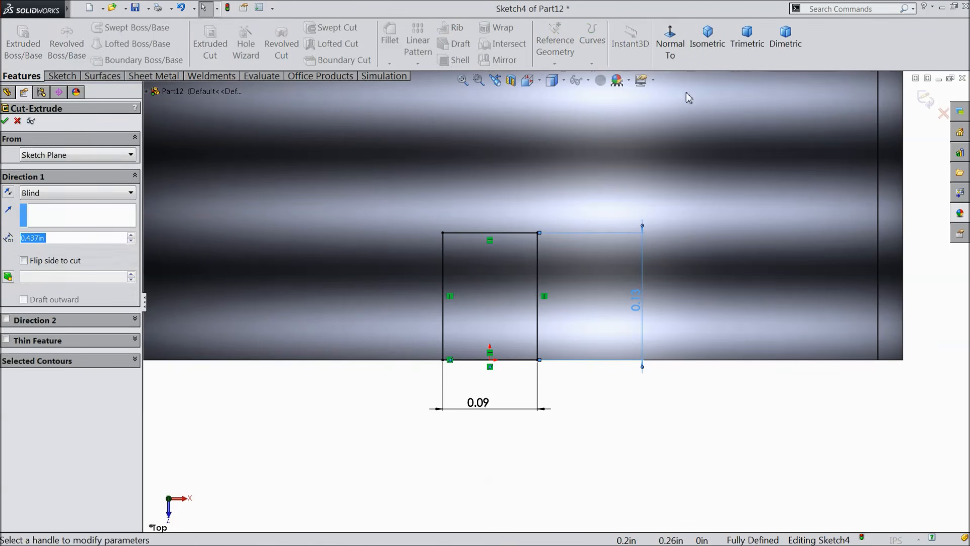
click(708, 46)
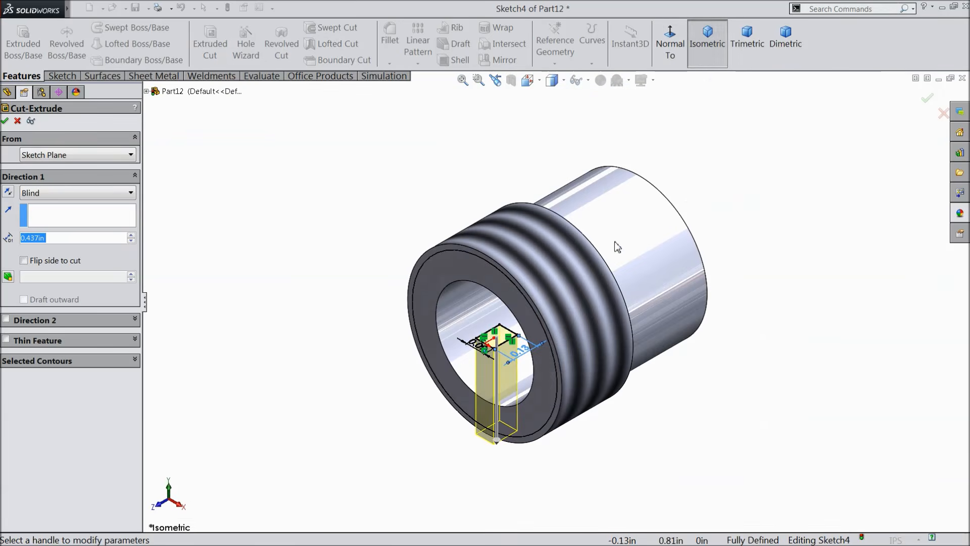
click(76, 193)
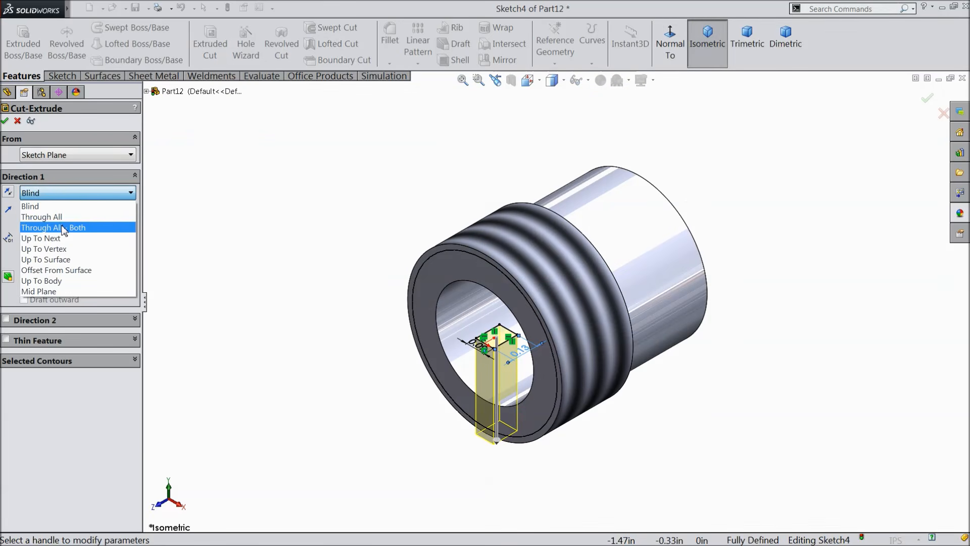
click(51, 227)
middle_drag(460, 338, 463, 313)
scroll(510, 321, down, 3)
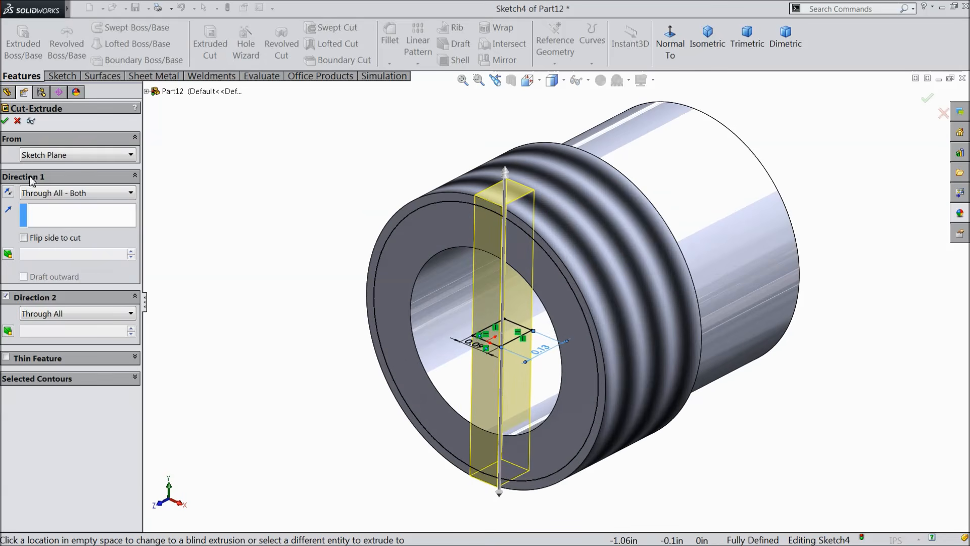
click(5, 120)
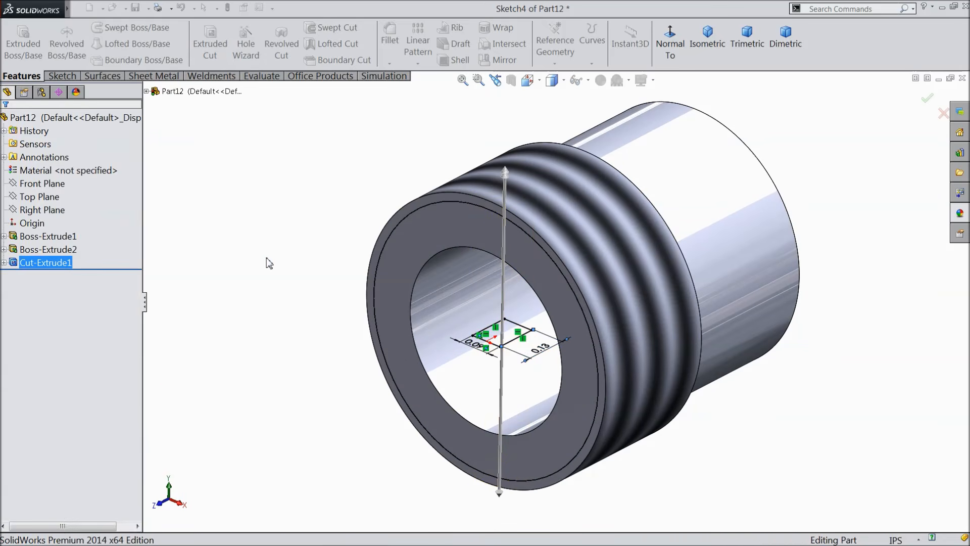
Step: Apply the polished steel appearance to the whole part
middle_drag(271, 263, 258, 243)
click(71, 117)
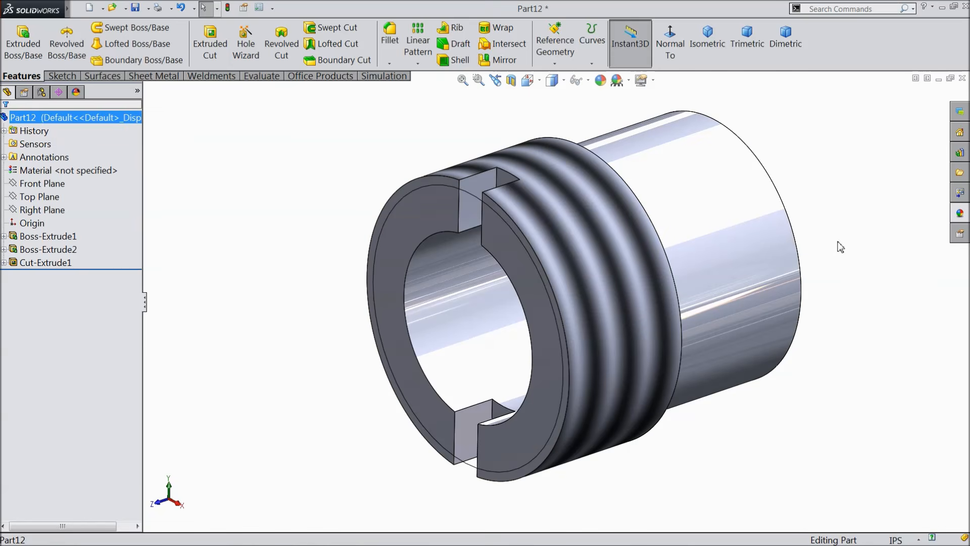
click(960, 213)
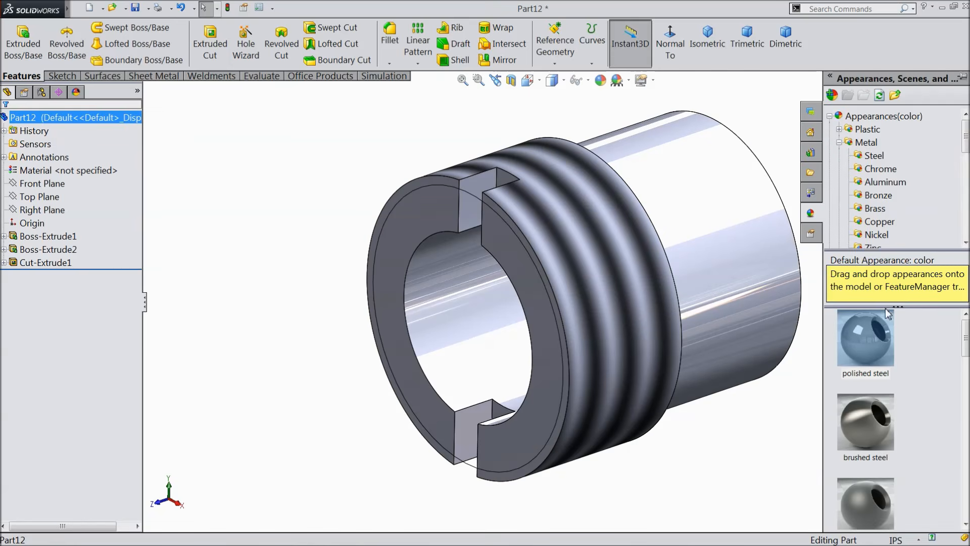
double_click(875, 349)
scroll(674, 344, up, 2)
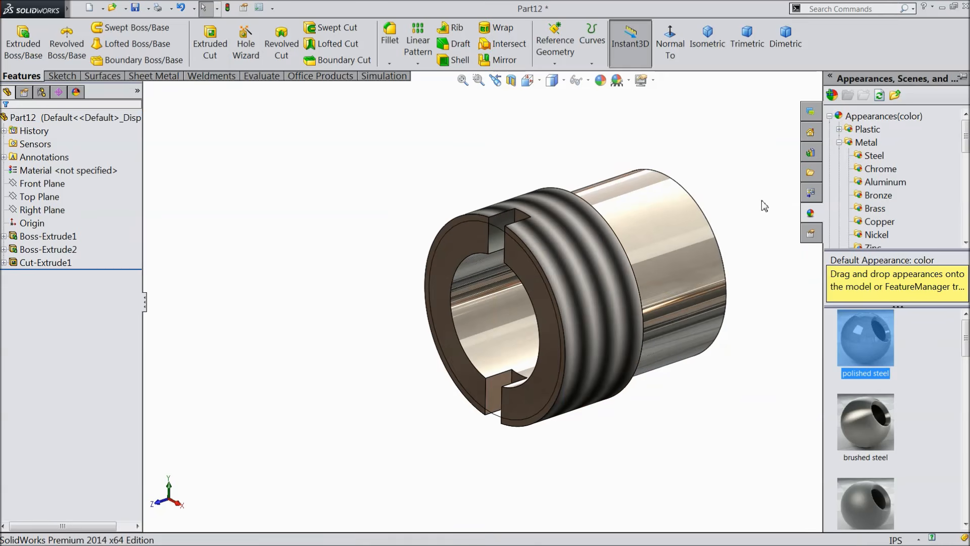
mouse_move(762, 225)
middle_down()
mouse_move(652, 242)
mouse_move(721, 234)
mouse_move(772, 210)
mouse_move(768, 241)
middle_up()
scroll(711, 276, down, 3)
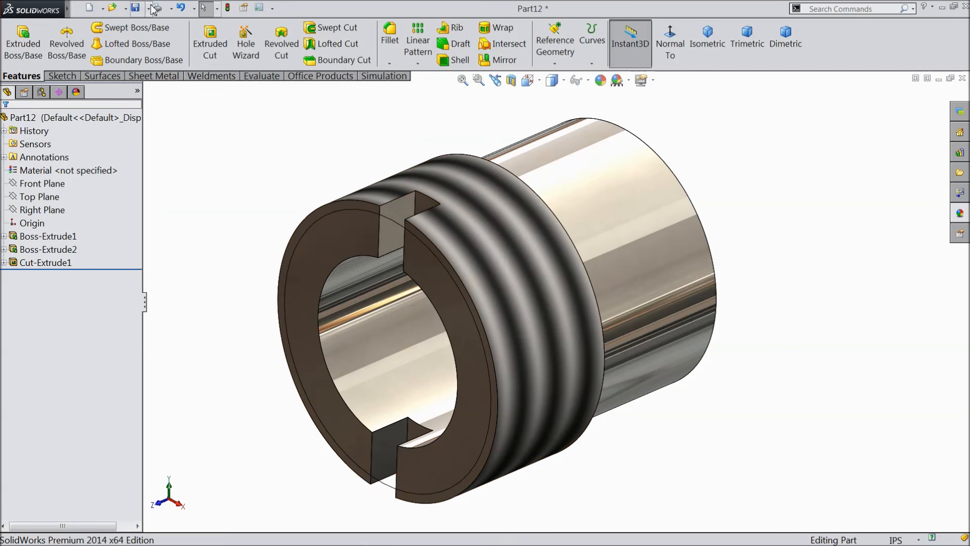
Step: Save the part in the Bench Vice folder as 10.Coller
click(136, 11)
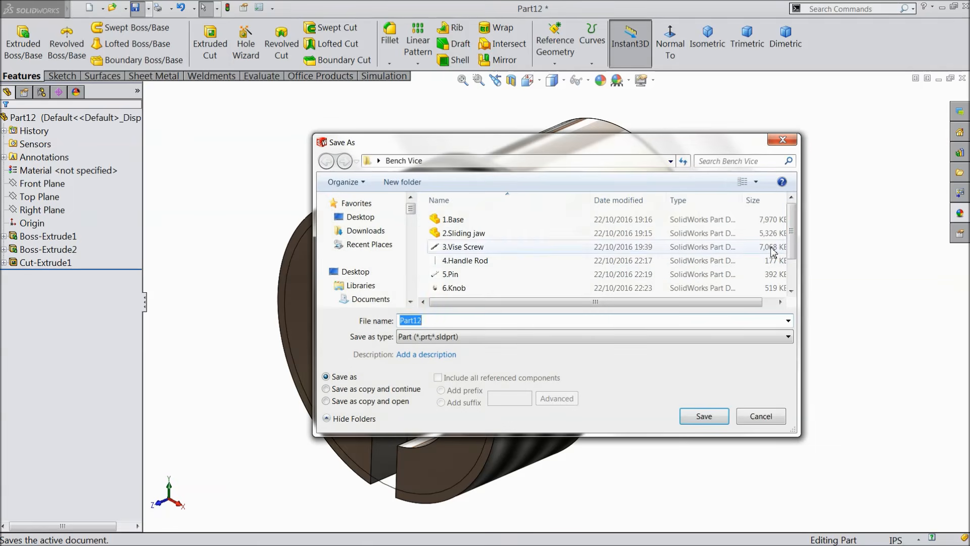
scroll(791, 242, down, 1)
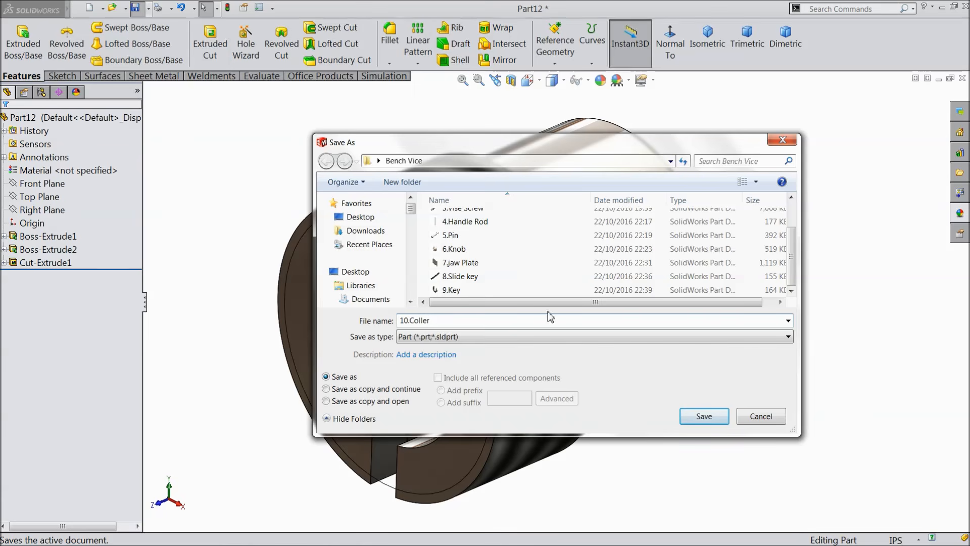
click(702, 416)
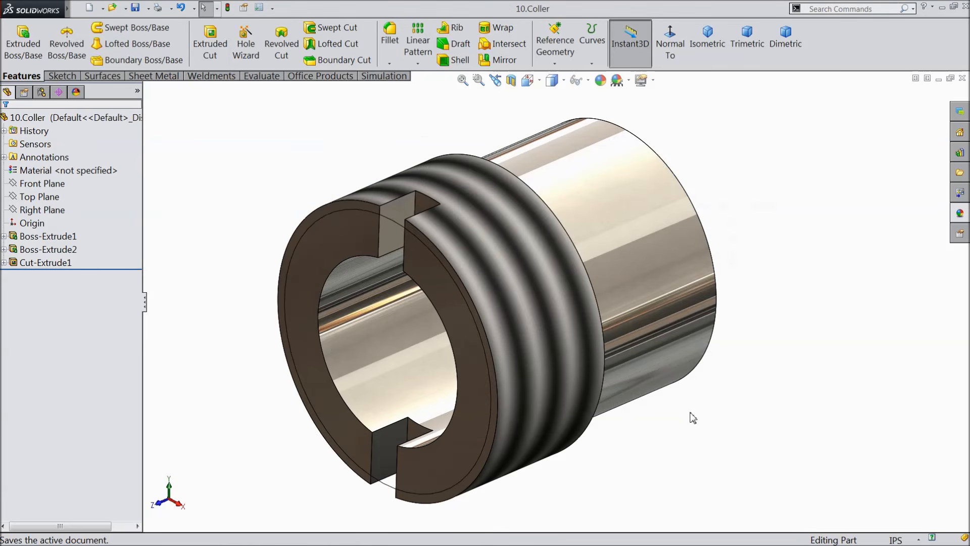
middle_drag(623, 297, 639, 280)
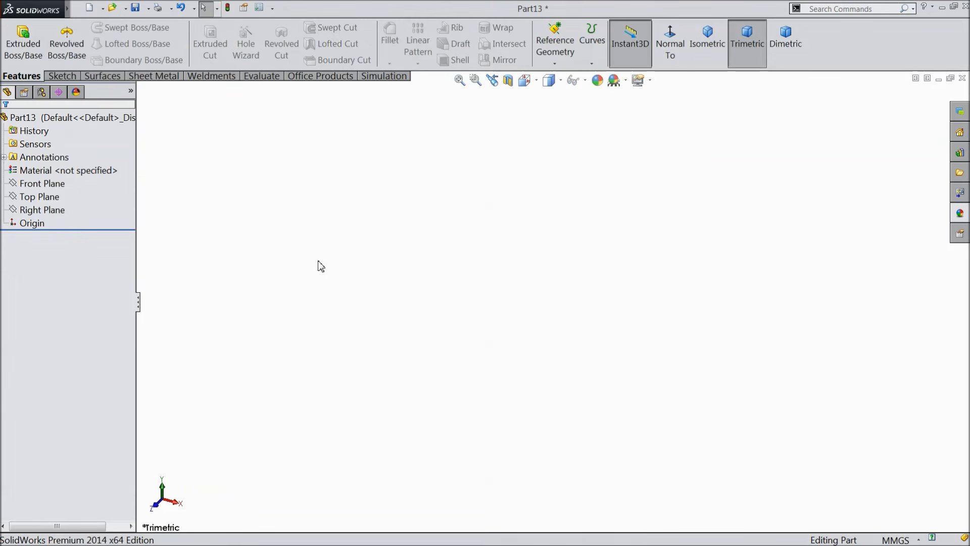
Step: Set the document units to IPS (inch, pound, second) and open a sketch on the Front Plane
click(42, 183)
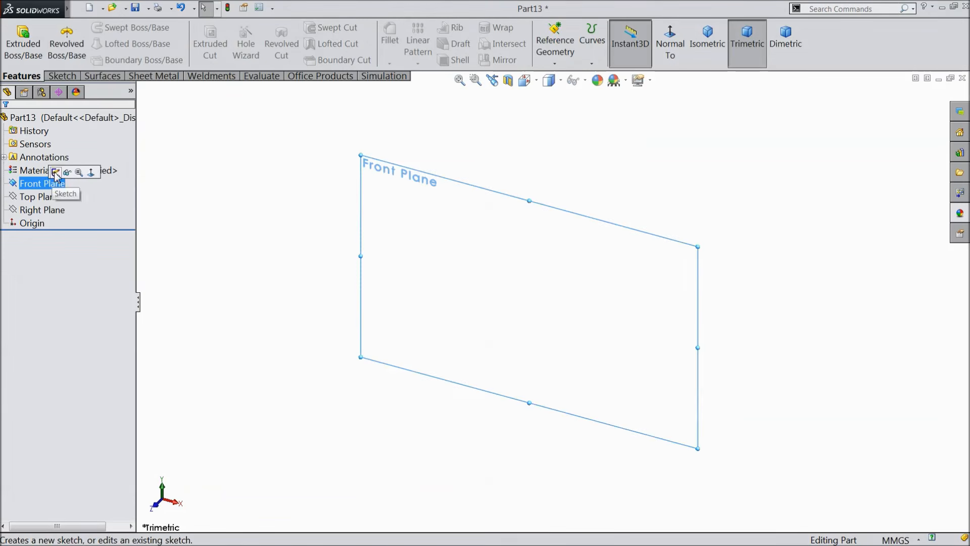
click(57, 172)
click(897, 540)
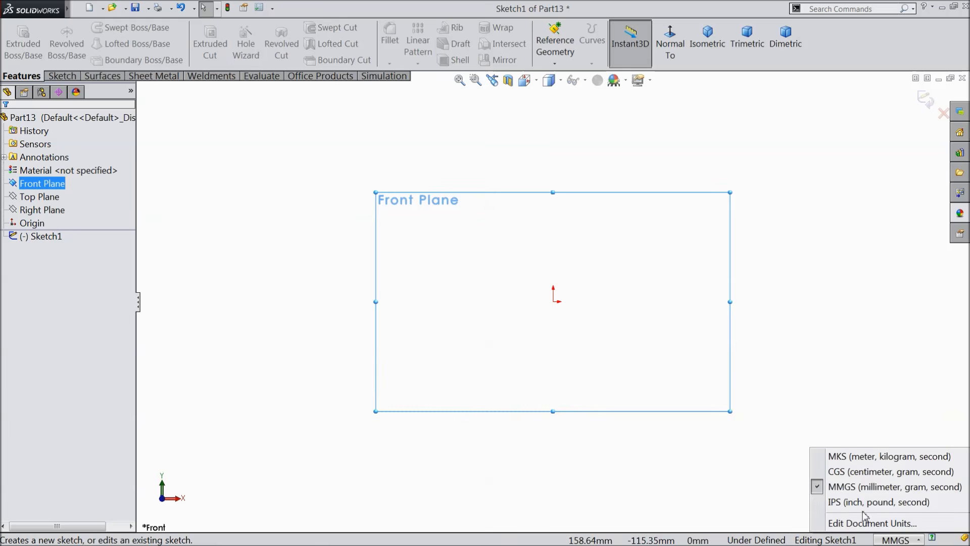
click(858, 502)
click(48, 183)
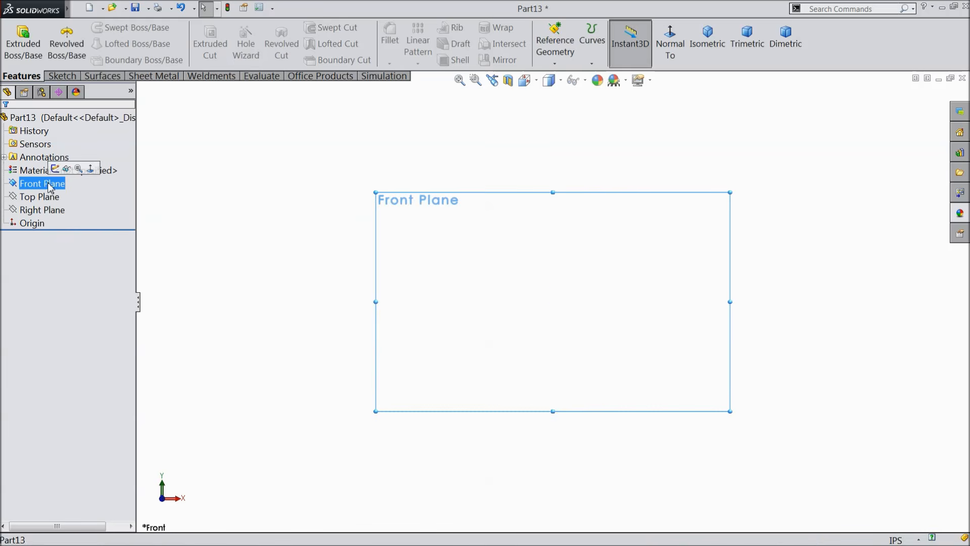
click(58, 171)
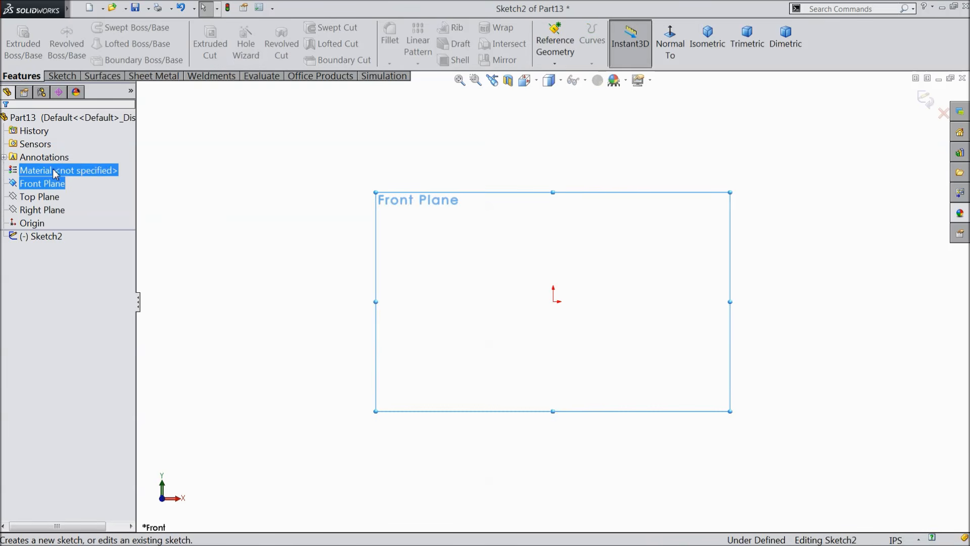
Step: Sketch a closed stepped half-profile from the origin, about 3.9 in high and 0.9 in wide, with a tangent arc closing its upper end
click(60, 76)
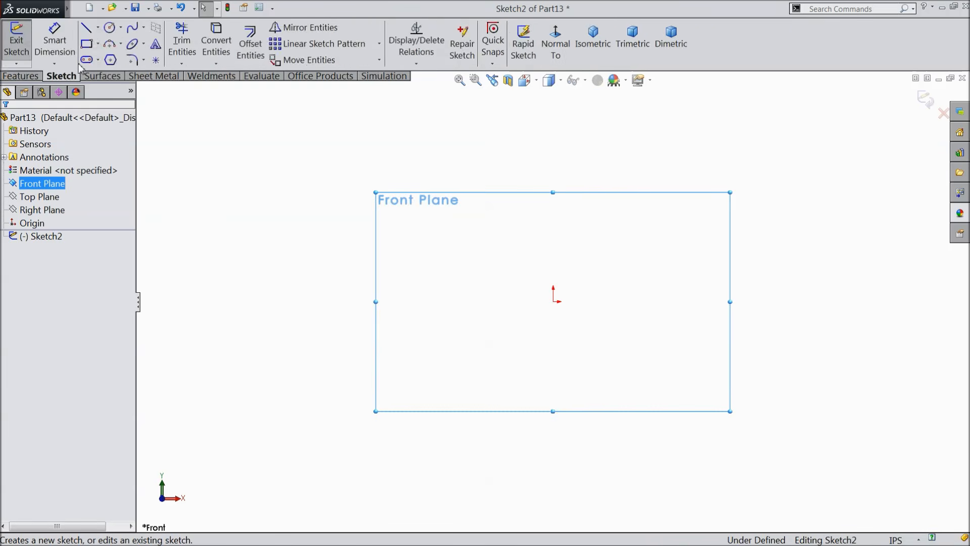
click(86, 28)
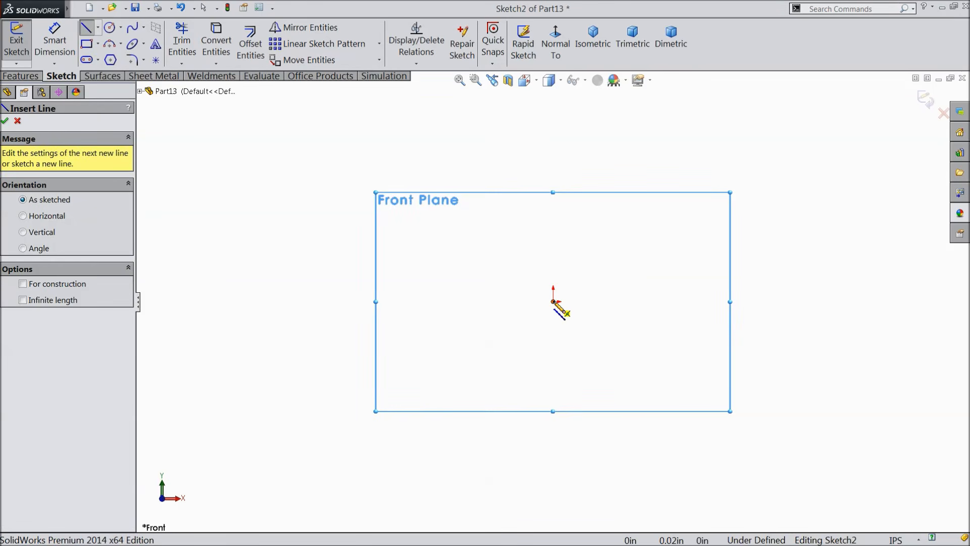
click(554, 106)
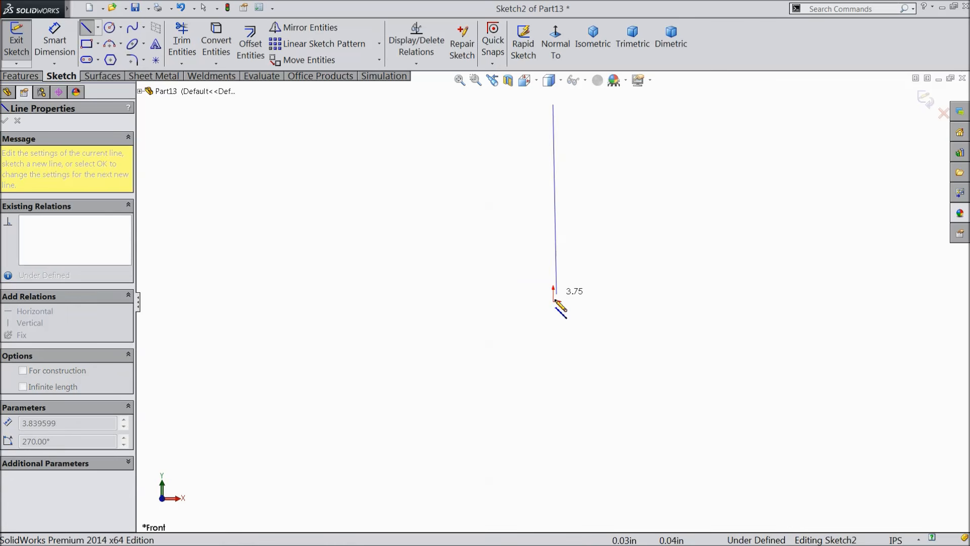
click(553, 302)
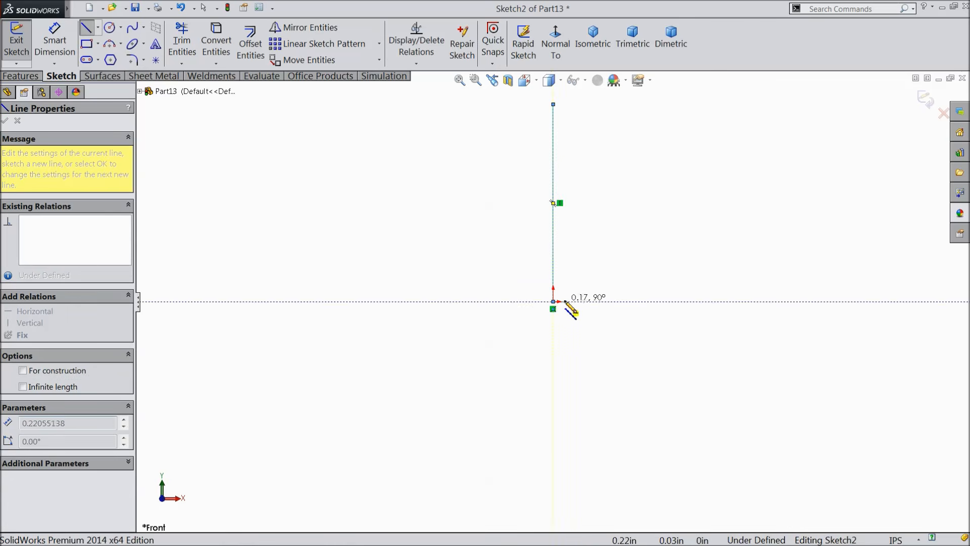
click(599, 301)
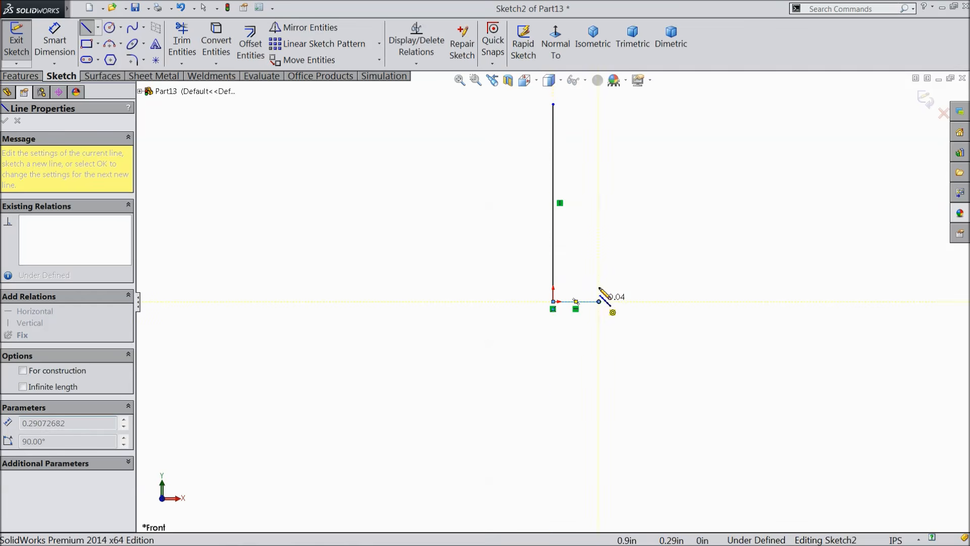
click(599, 191)
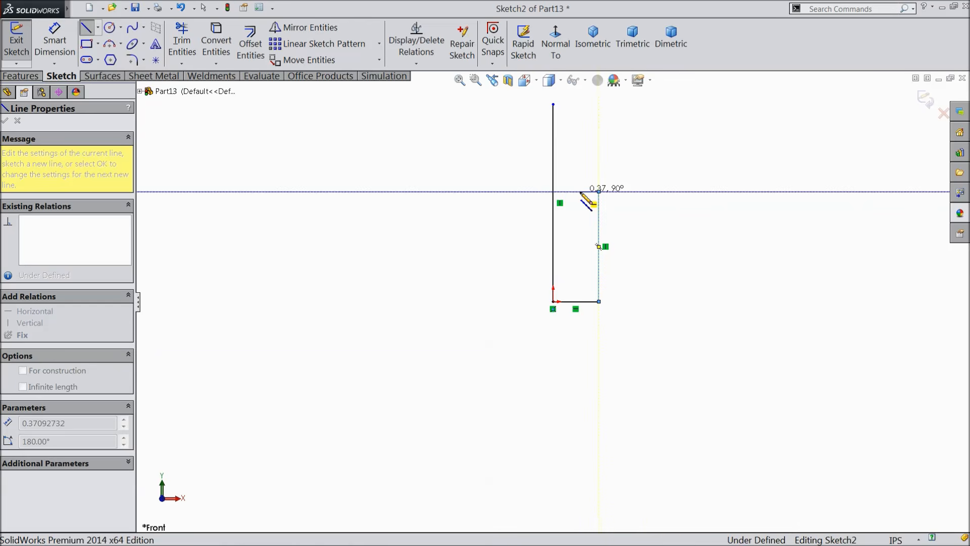
click(580, 191)
click(581, 120)
scroll(587, 137, down, 5)
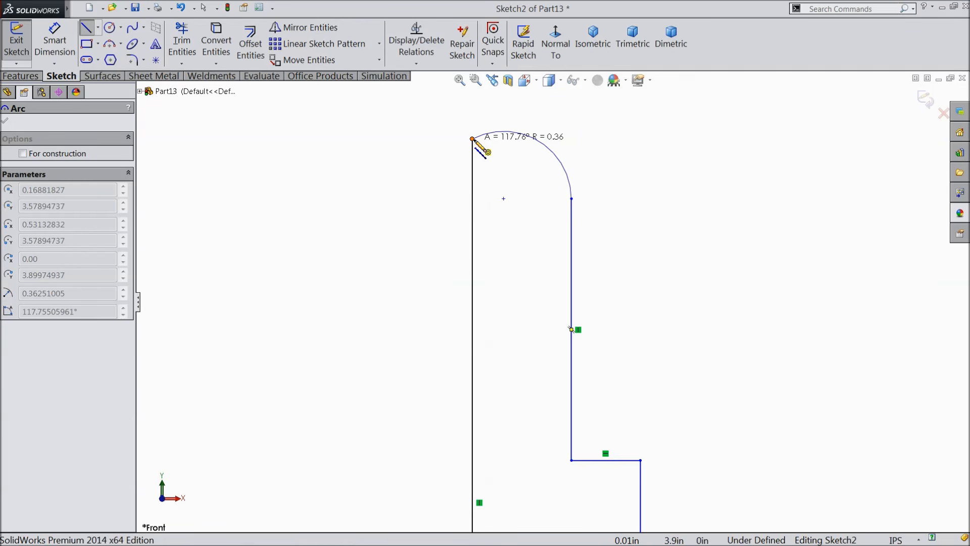
click(472, 139)
right_click(442, 148)
click(467, 156)
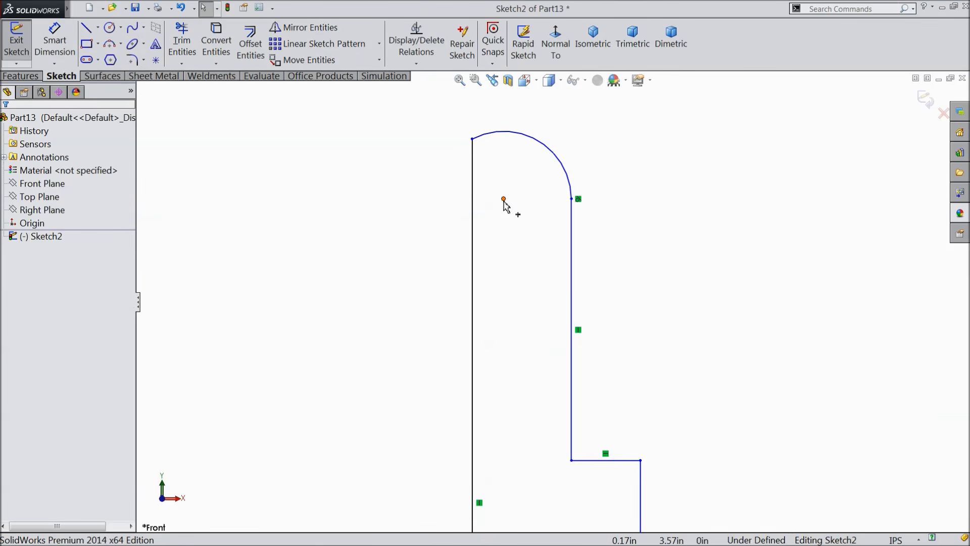
Step: Make the arc's centre point coincident with the long vertical line of the profile
click(504, 200)
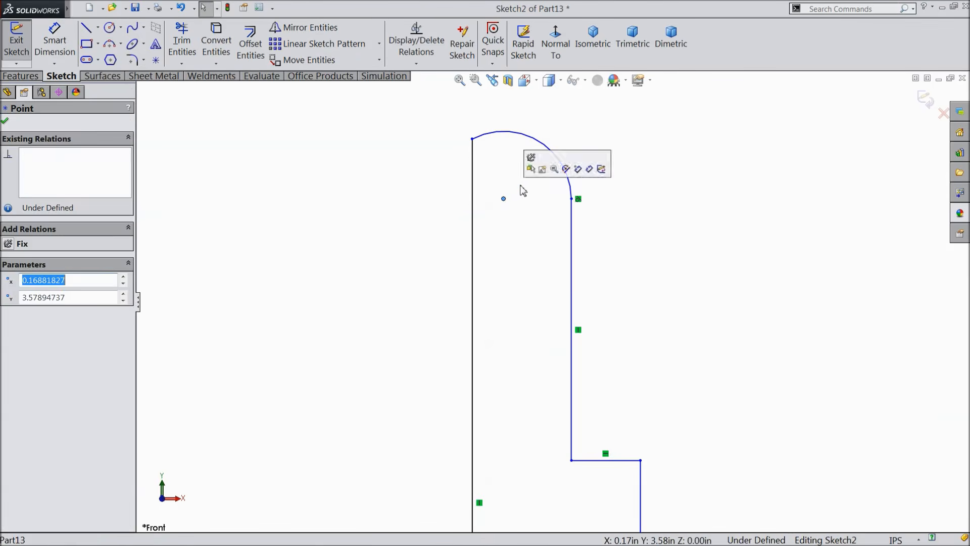
ctrl+click(472, 217)
click(511, 168)
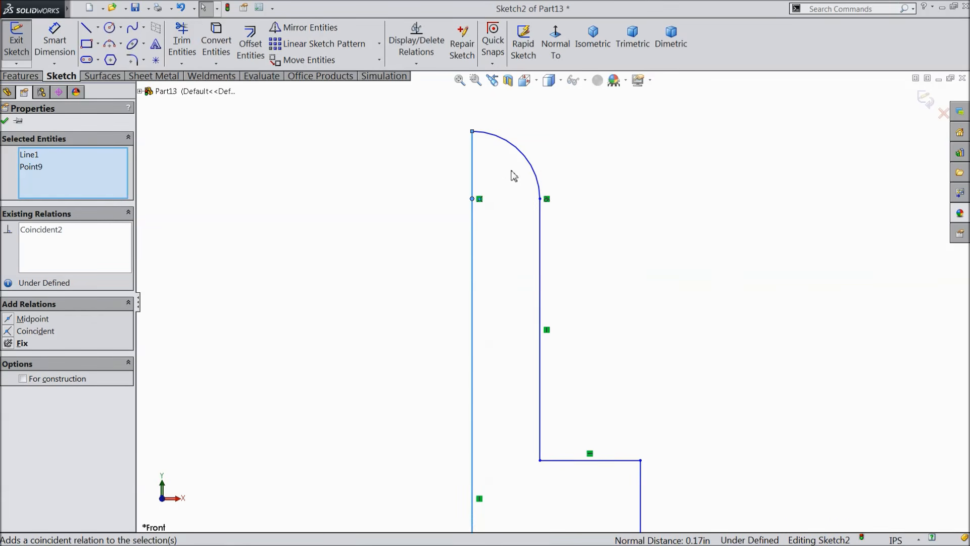
Step: Dimension the profile's overall height as 0.75 in and the height of the wide lower section as 0.375 in
scroll(554, 323, up, 5)
scroll(573, 446, down, 3)
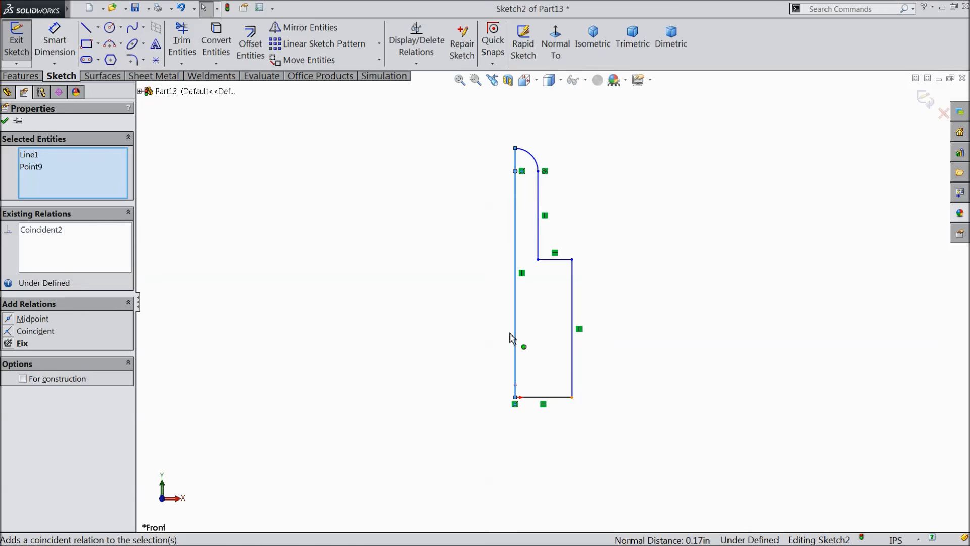
click(54, 45)
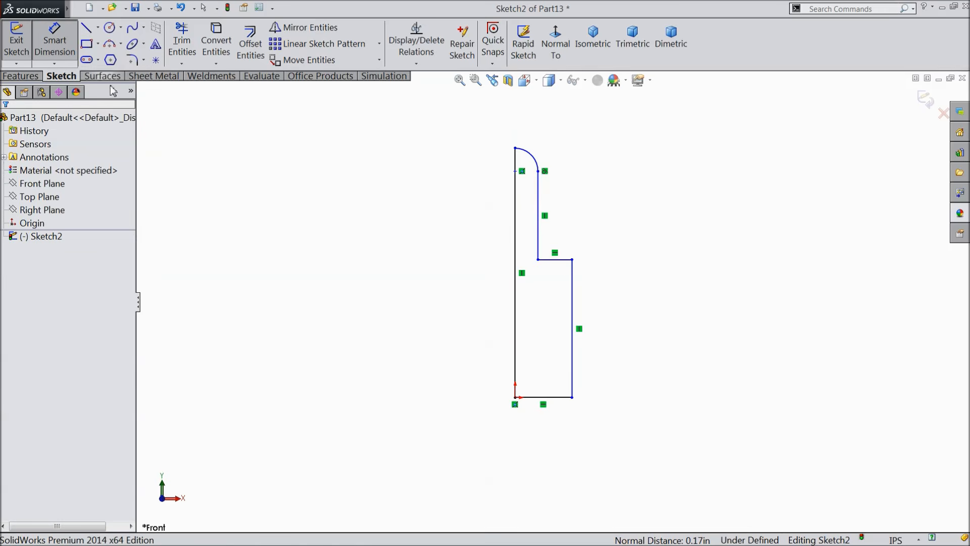
click(514, 302)
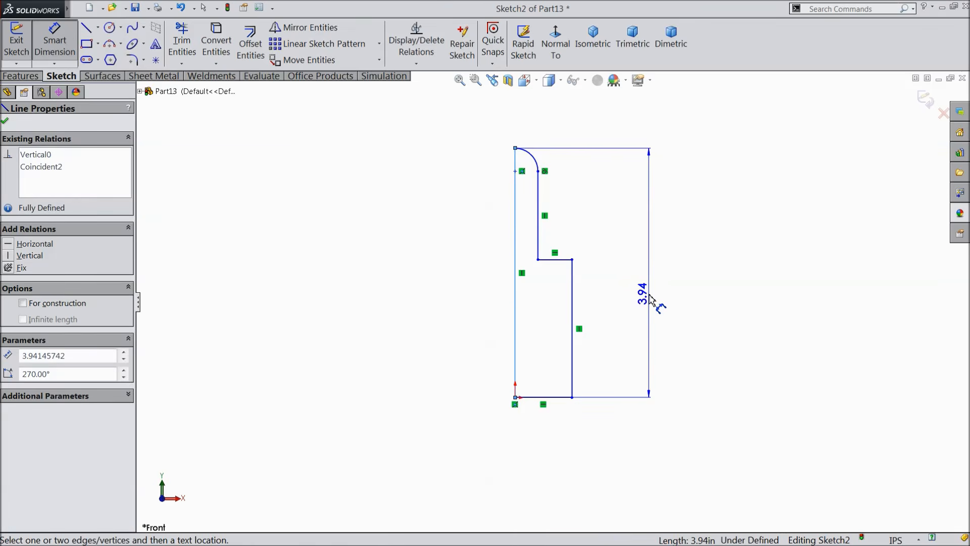
click(651, 300)
text(0.75)
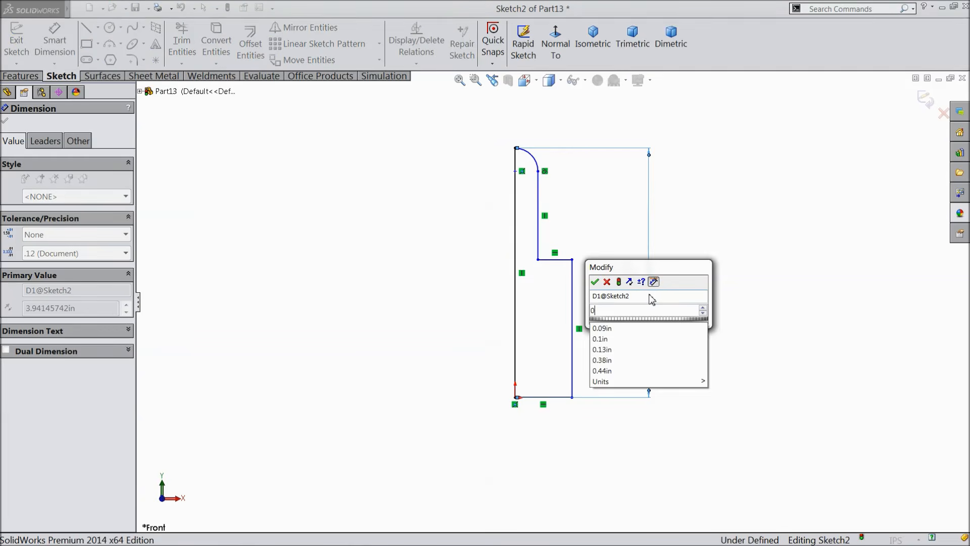
click(595, 282)
click(573, 326)
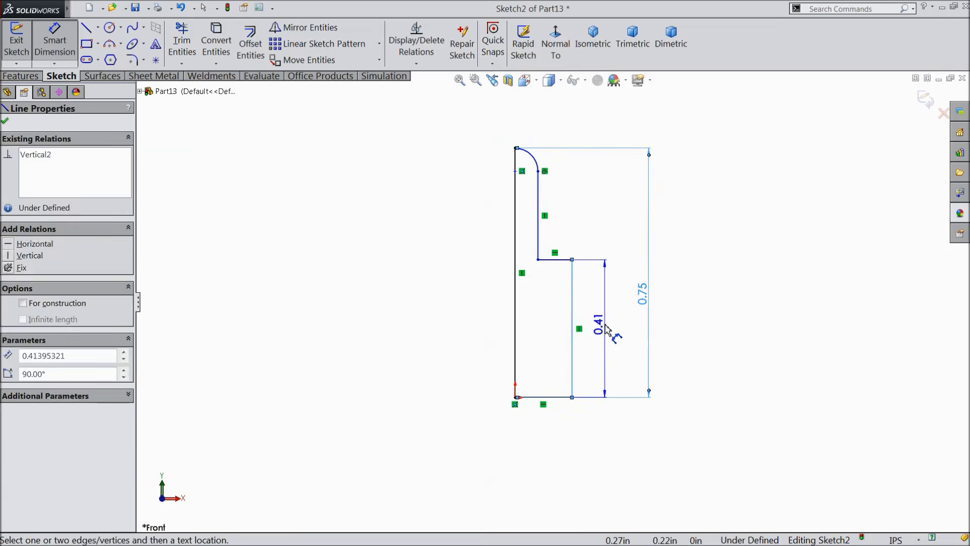
click(609, 330)
text(0.375)
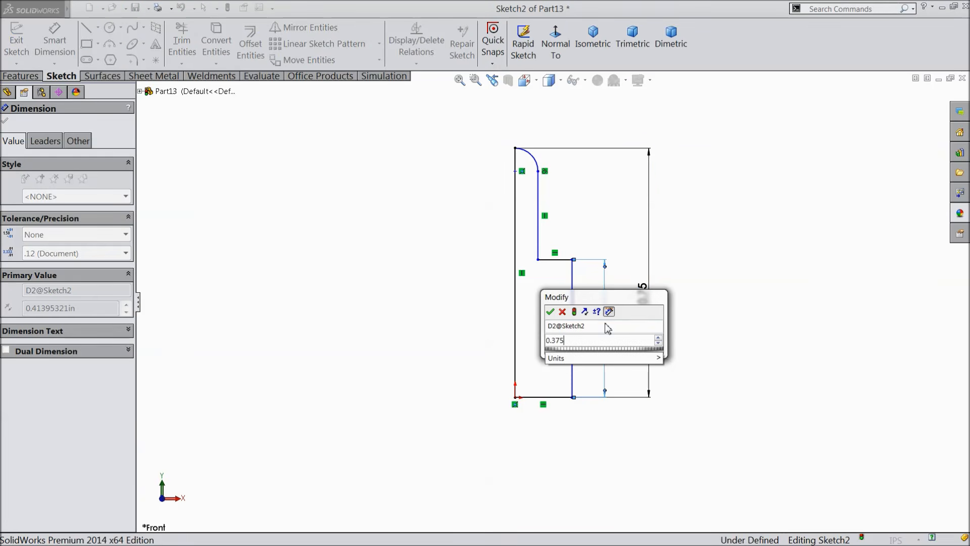
click(552, 313)
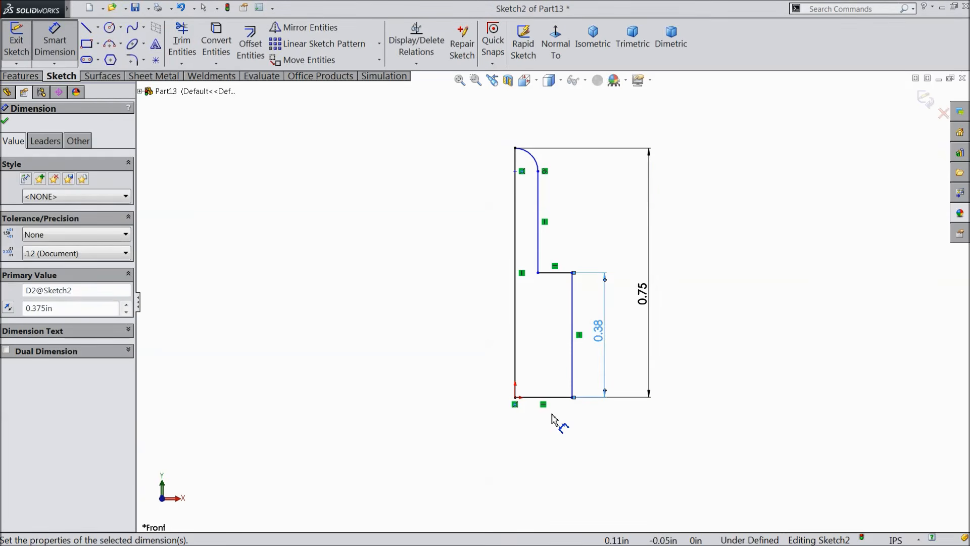
Step: Dimension the base line of the profile as 0.216/2 in
click(544, 397)
click(547, 433)
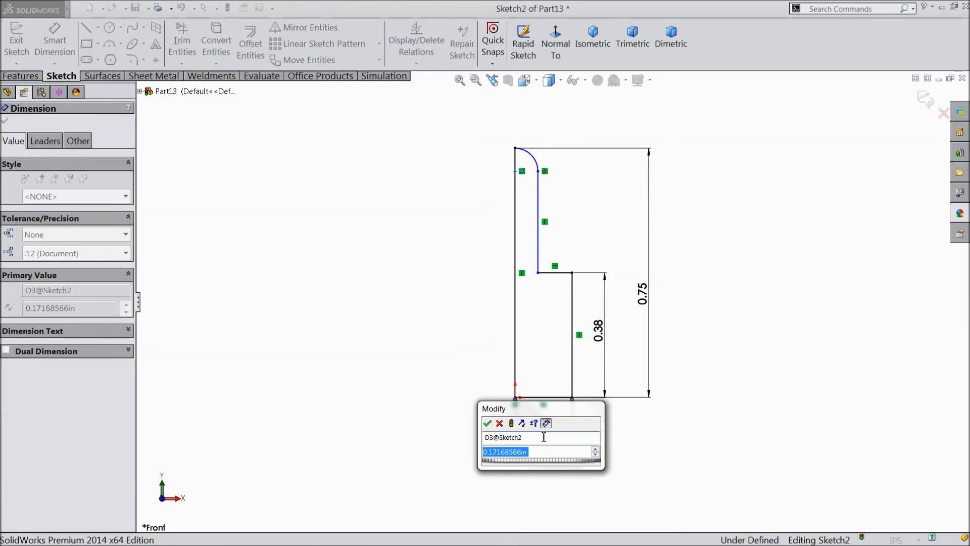
text(0.216)
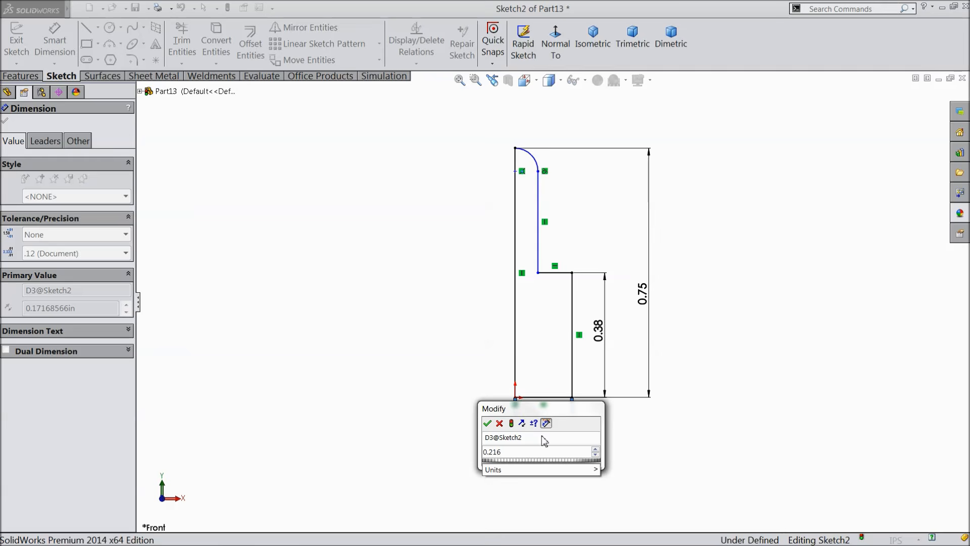
text(/2)
click(487, 423)
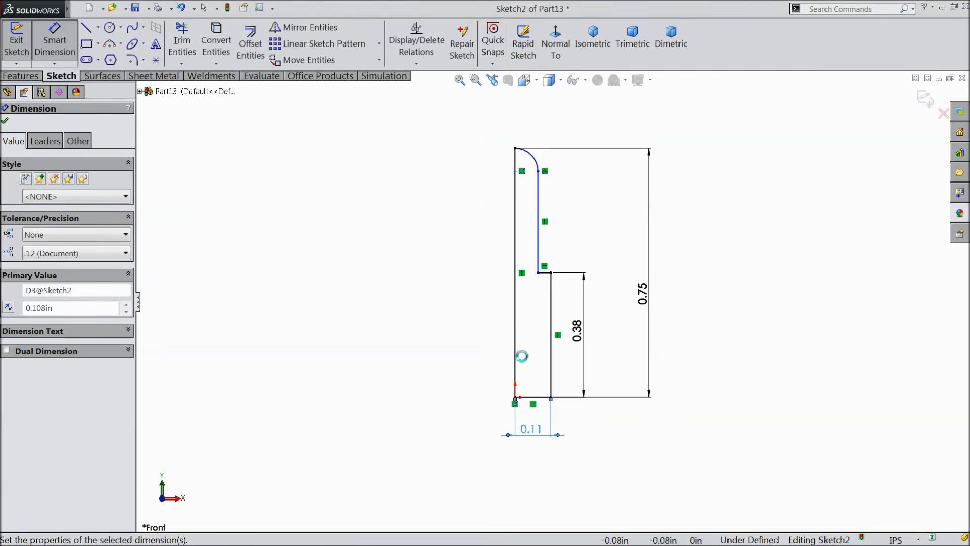
Step: Dimension the narrow upper section's half-width, from the vertical line to the arc's end, as 0.142/2 in
scroll(535, 194, down, 2)
click(534, 191)
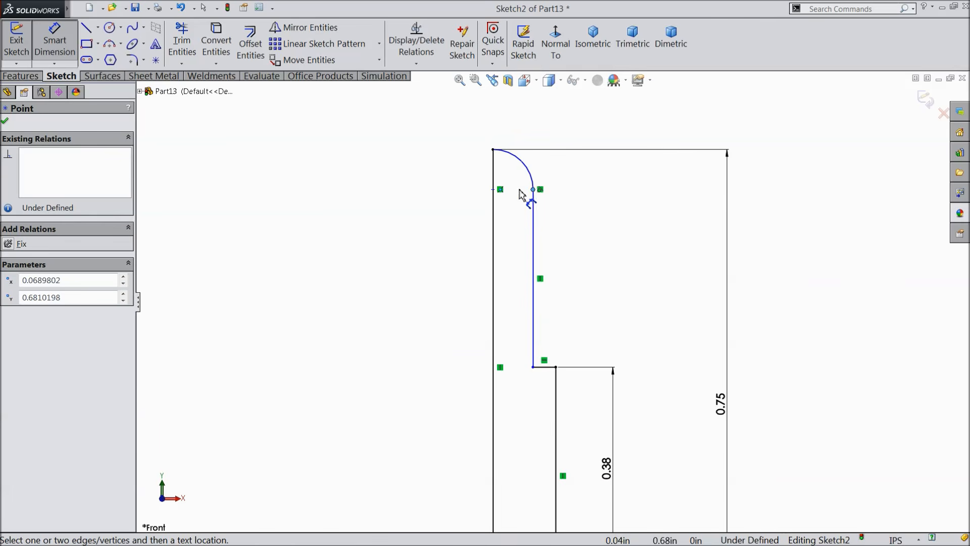
click(495, 207)
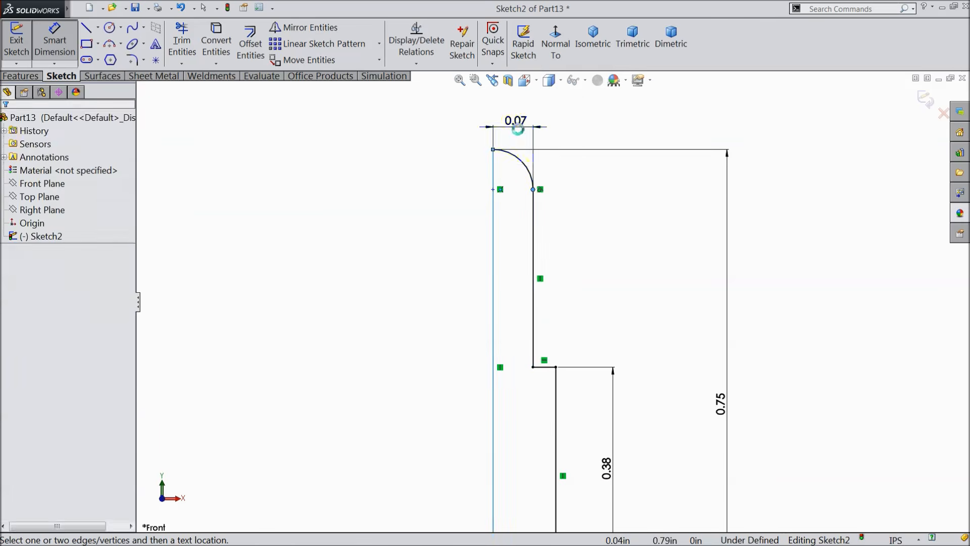
click(516, 125)
text(0.142/2)
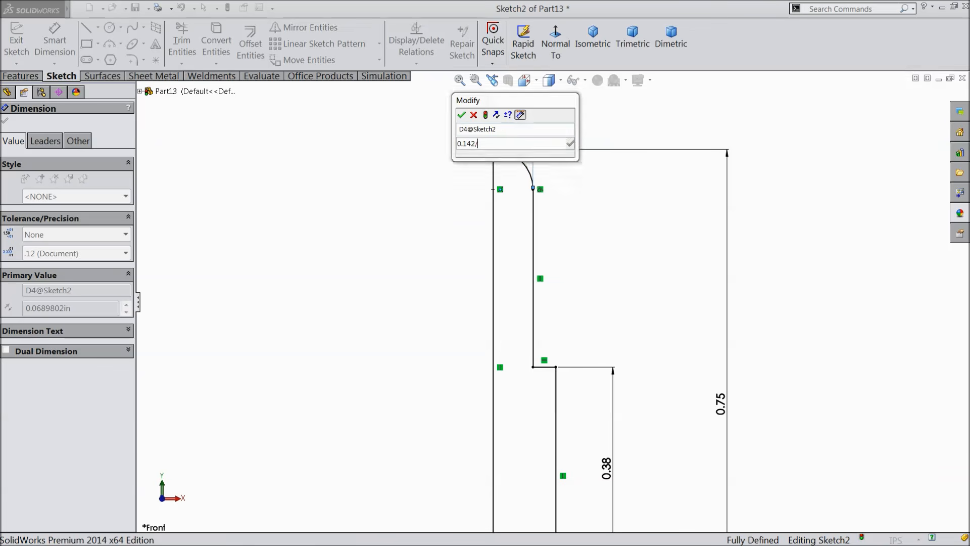
click(462, 116)
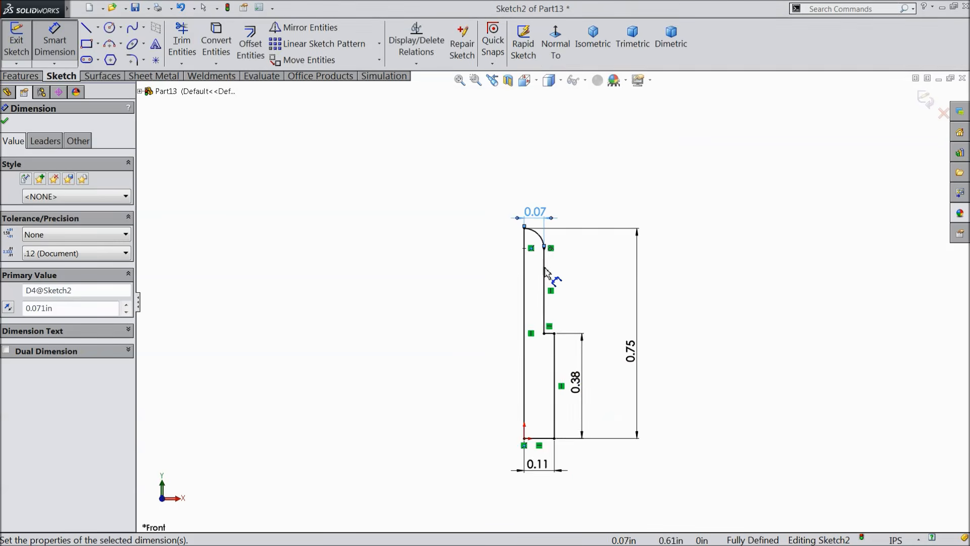
scroll(551, 373, down, 2)
click(4, 123)
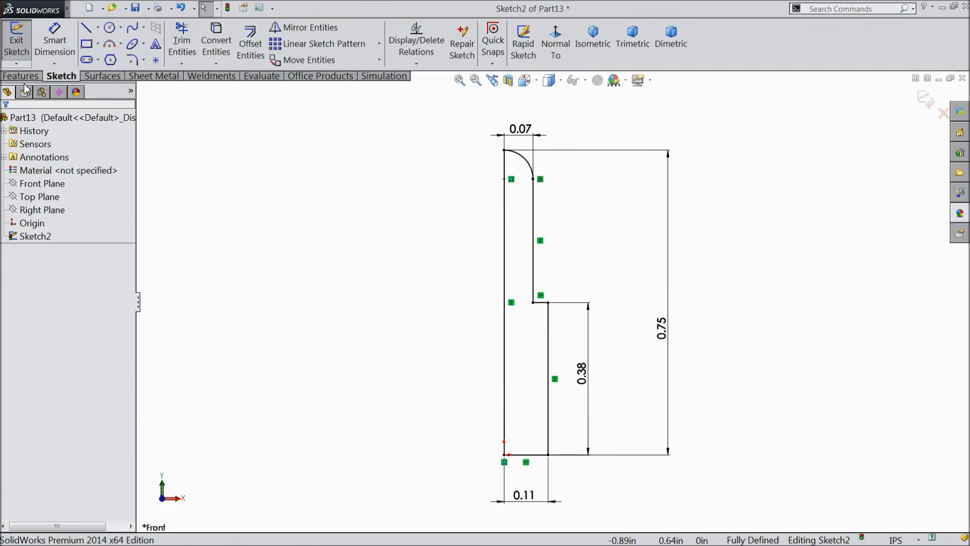
Step: Revolve the profile 360 degrees about its long vertical line into a solid
click(29, 76)
click(66, 45)
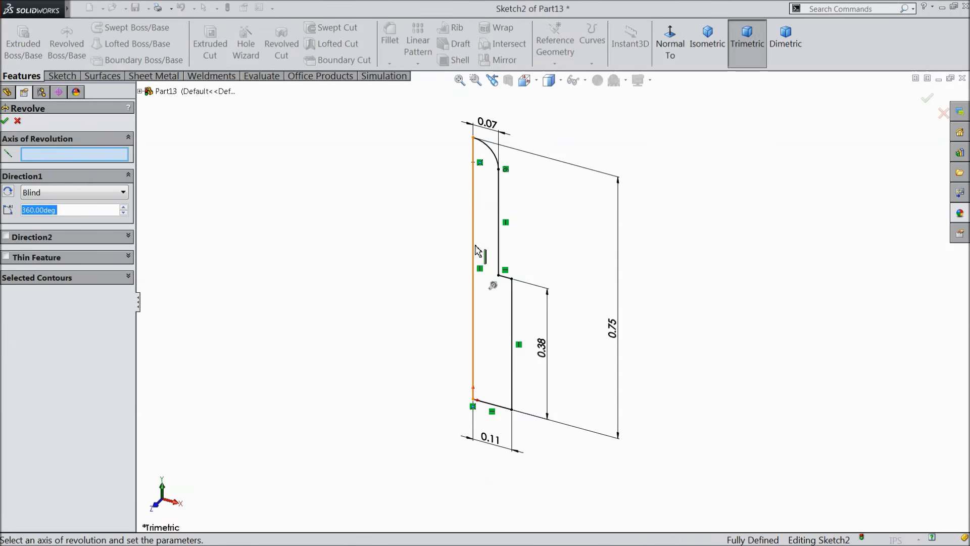
click(472, 251)
click(5, 121)
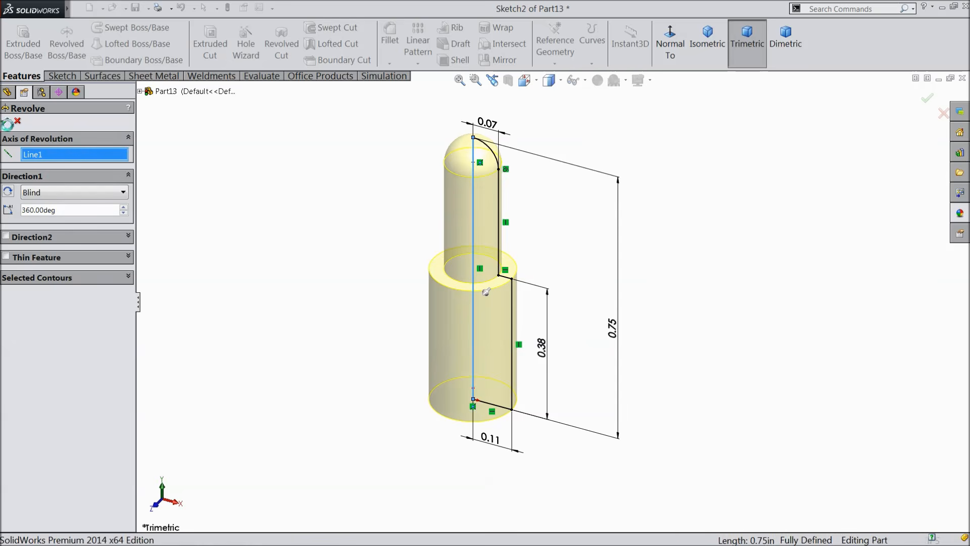
Step: Add an ANSI Inch #12-24 Machine Threads cosmetic thread, Through, from the outer upper edge of the wide cylindrical section
click(80, 9)
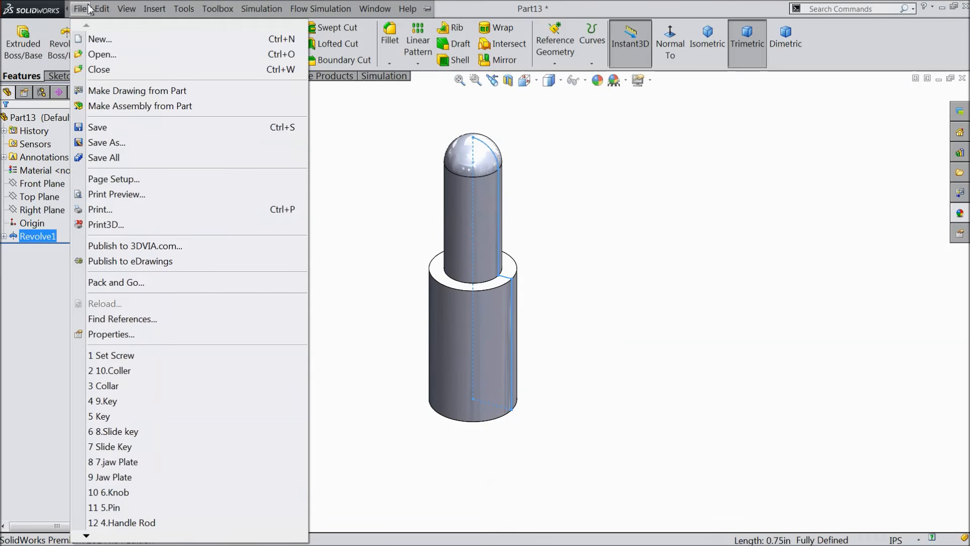
click(154, 8)
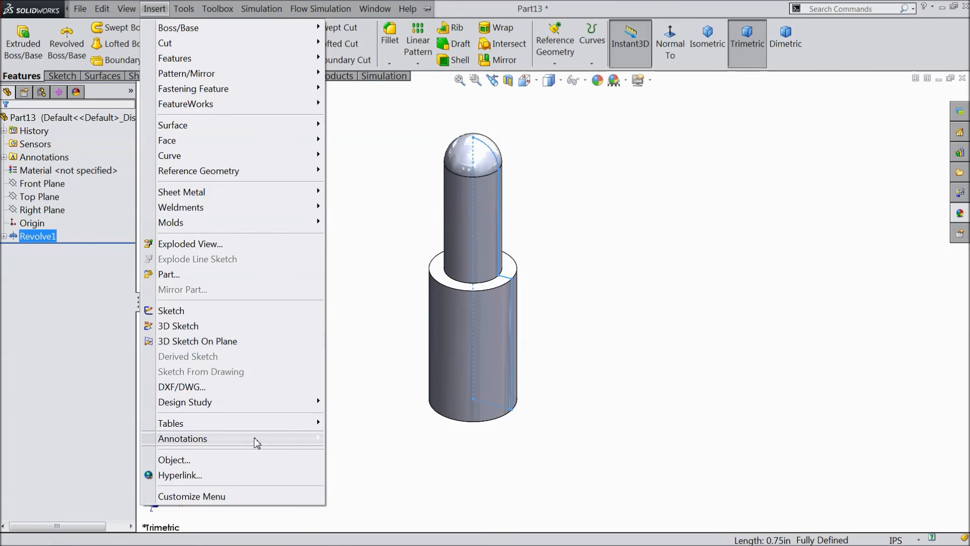
mouse_move(265, 439)
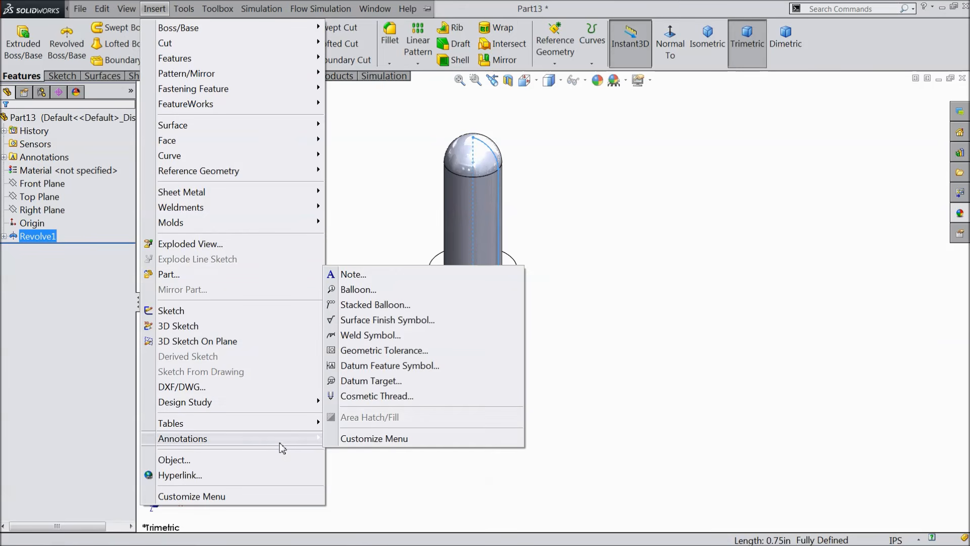
click(376, 397)
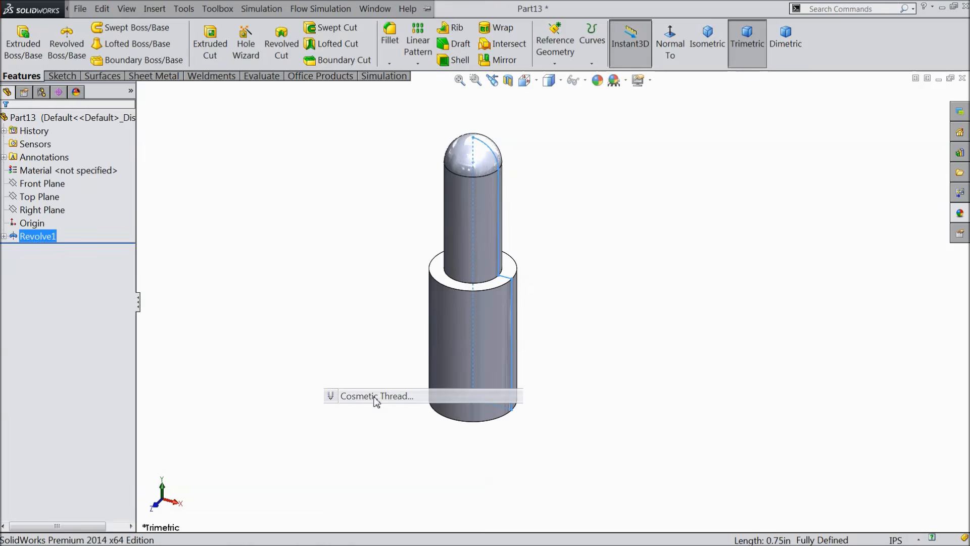
click(480, 290)
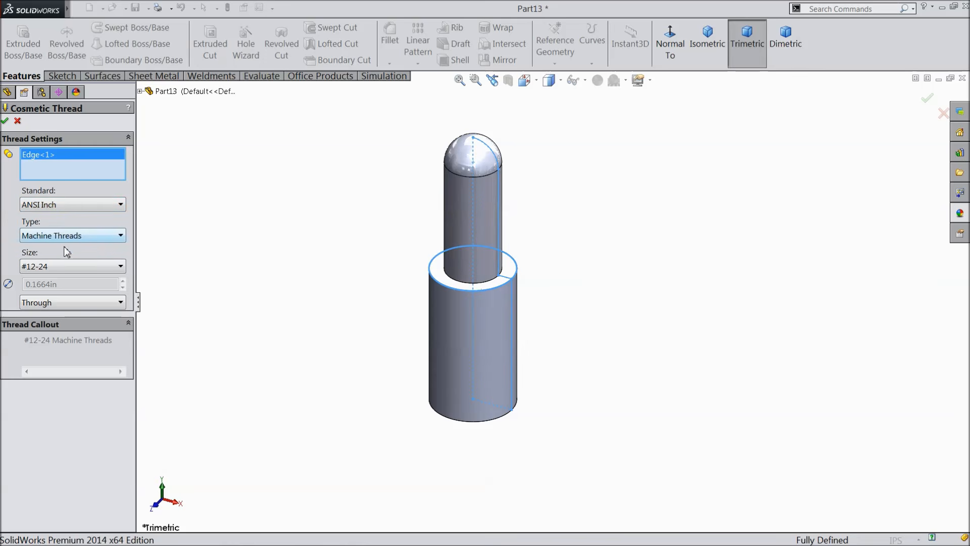
click(46, 271)
click(47, 273)
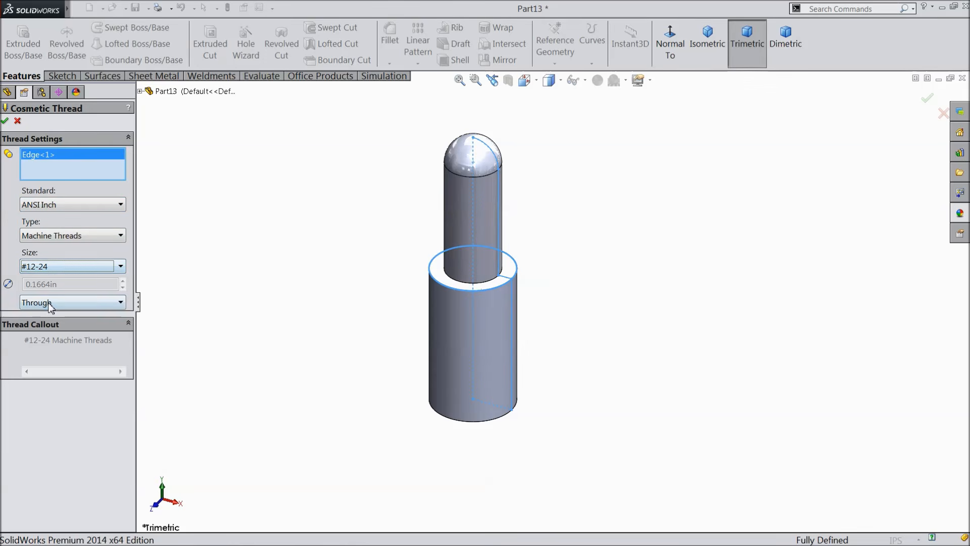
click(4, 120)
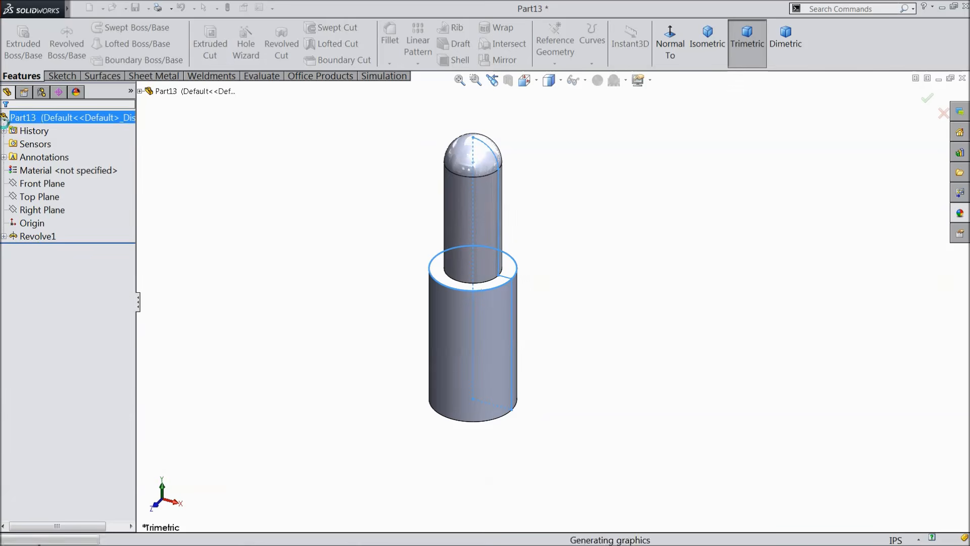
Step: Enable shaded cosmetic threads in the document's detailing properties
click(260, 9)
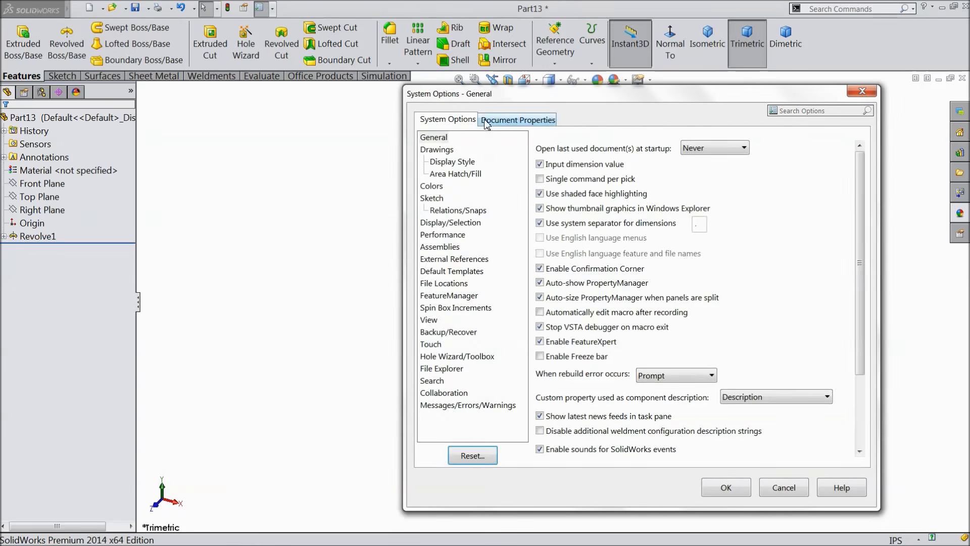
click(526, 120)
click(439, 199)
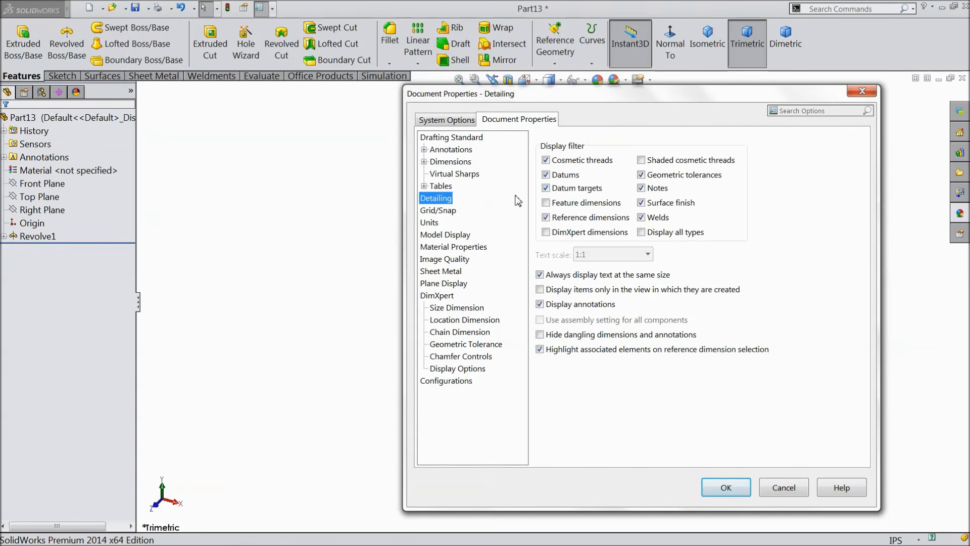
click(726, 488)
middle_drag(525, 372, 511, 354)
scroll(483, 389, down, 4)
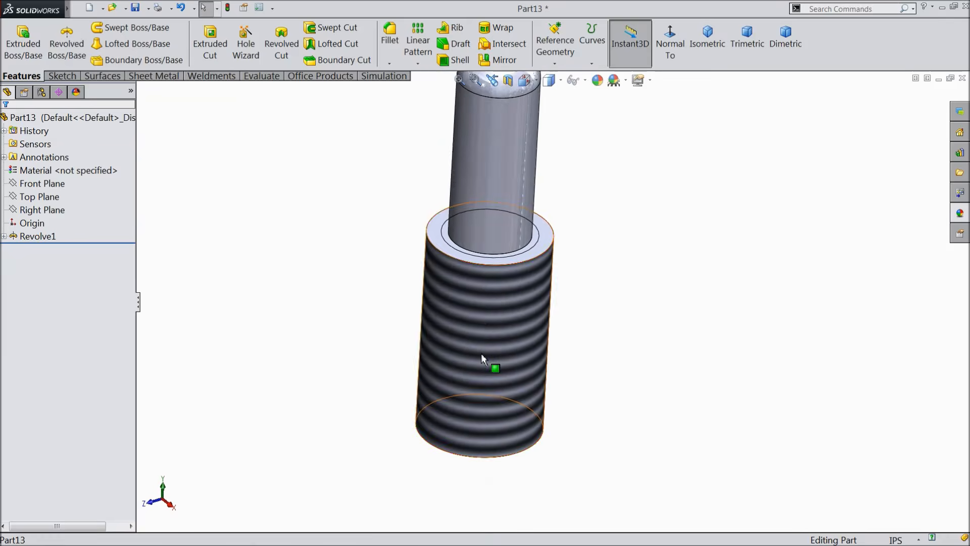
scroll(478, 333, up, 4)
middle_drag(502, 411, 494, 182)
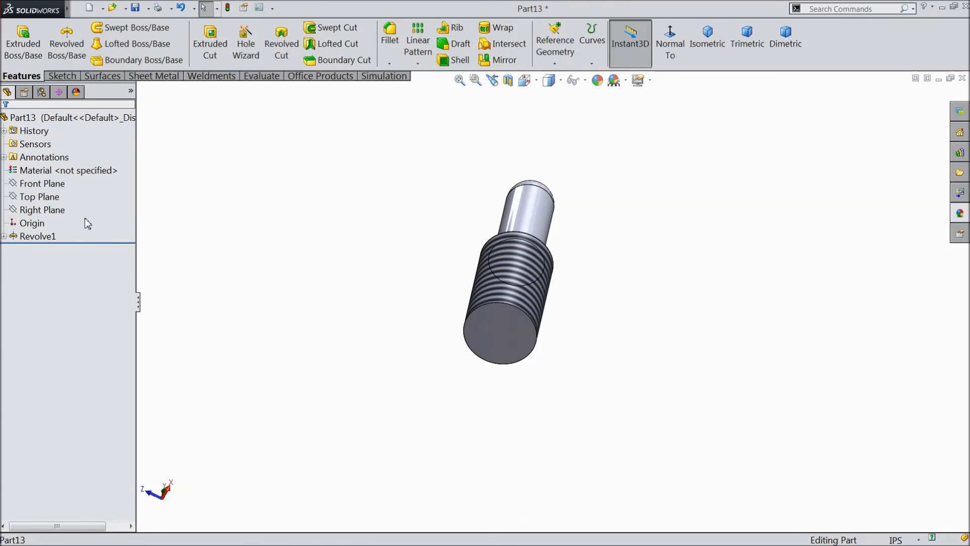
Step: Sketch a corner rectangle about 0.067 in wide and 0.065 in high on the Front Plane, its base on the screw's bottom edge
click(43, 186)
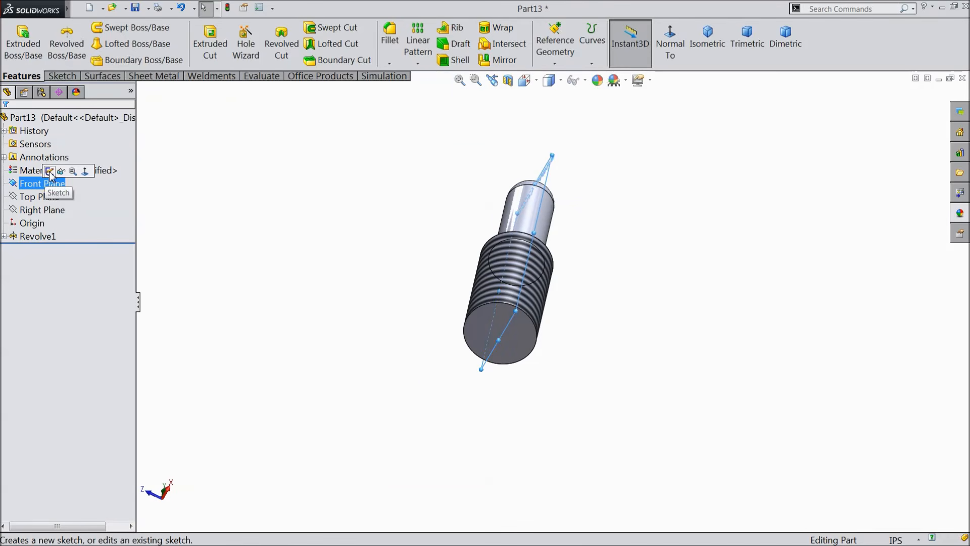
click(49, 170)
click(680, 56)
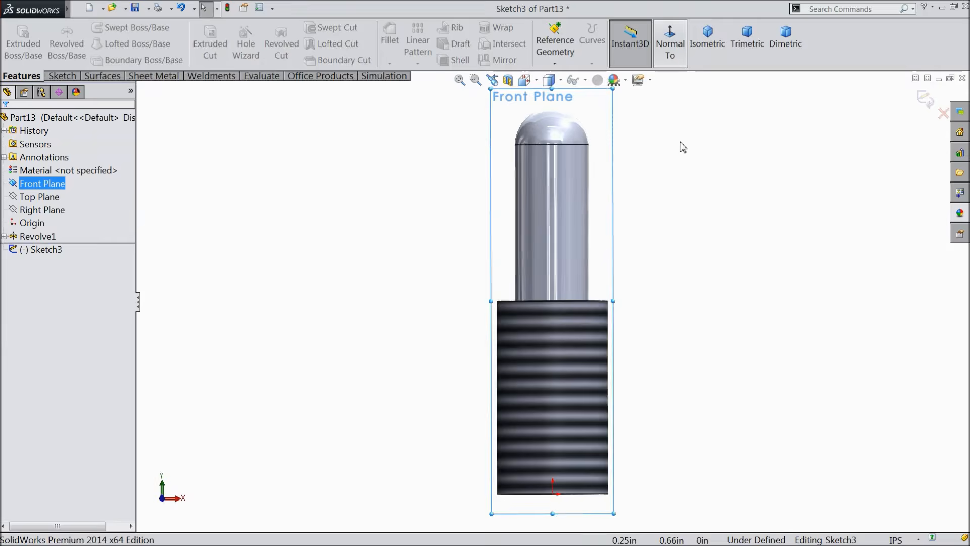
scroll(567, 410, down, 5)
scroll(541, 359, down, 2)
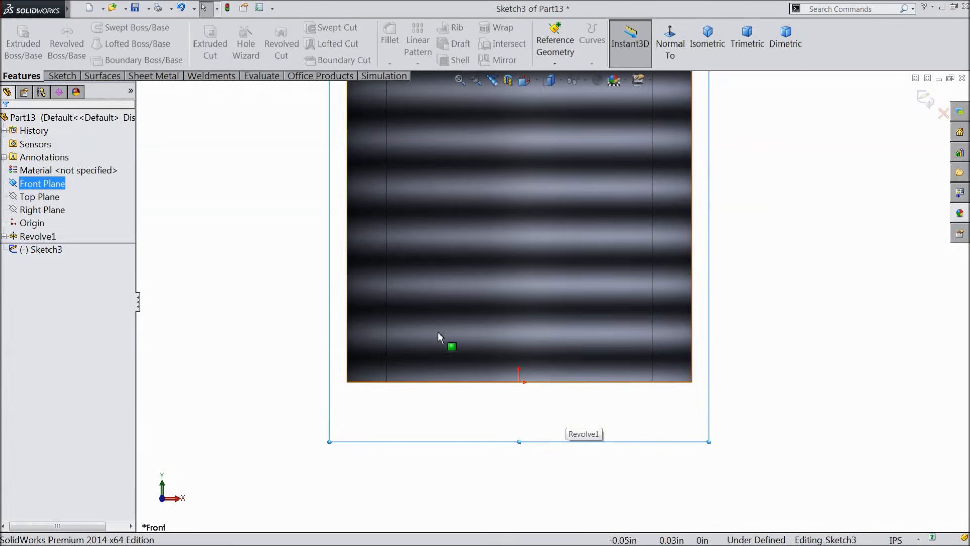
click(62, 76)
click(87, 43)
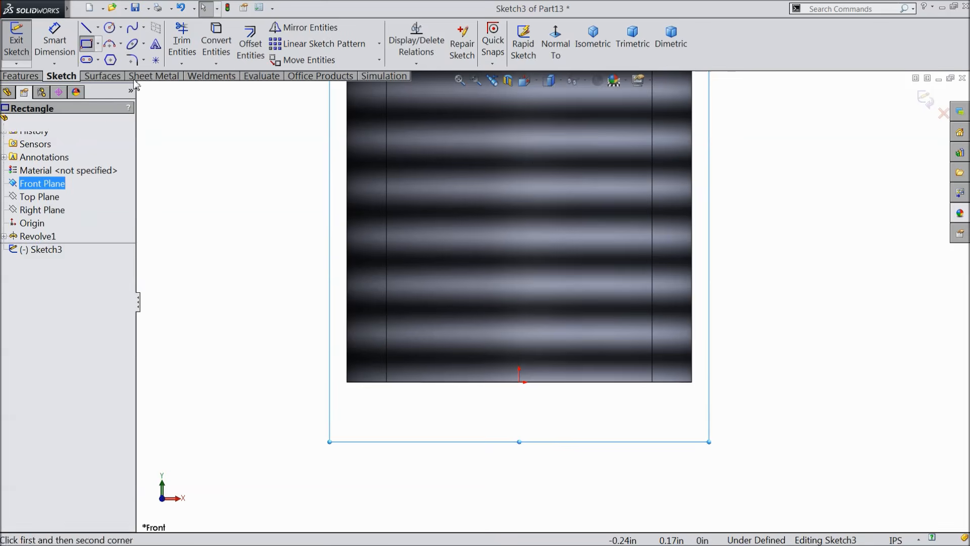
scroll(520, 336, down, 2)
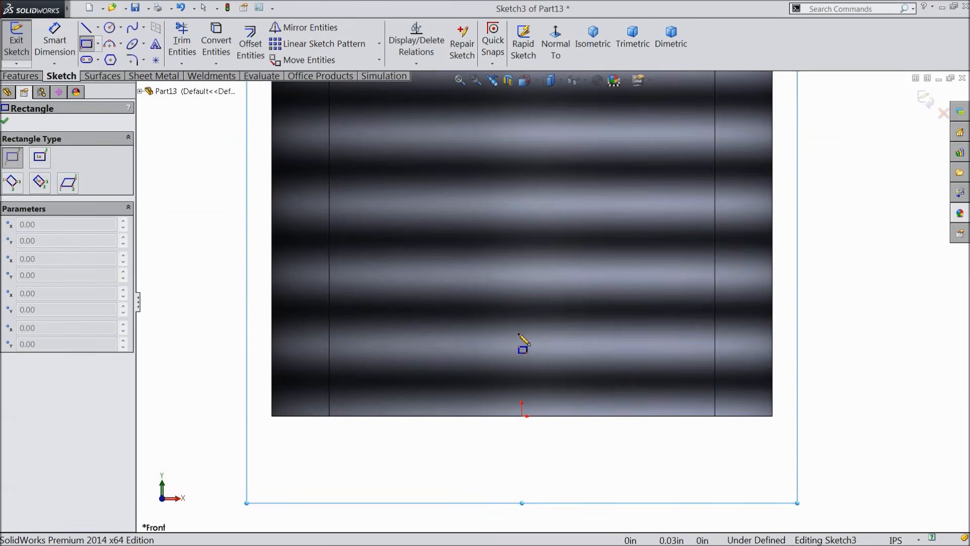
click(479, 416)
click(635, 264)
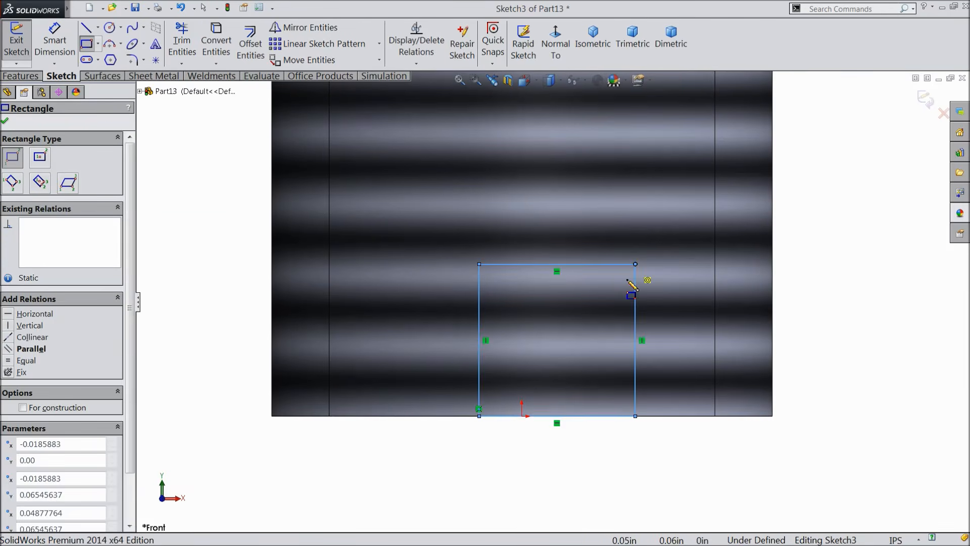
click(5, 122)
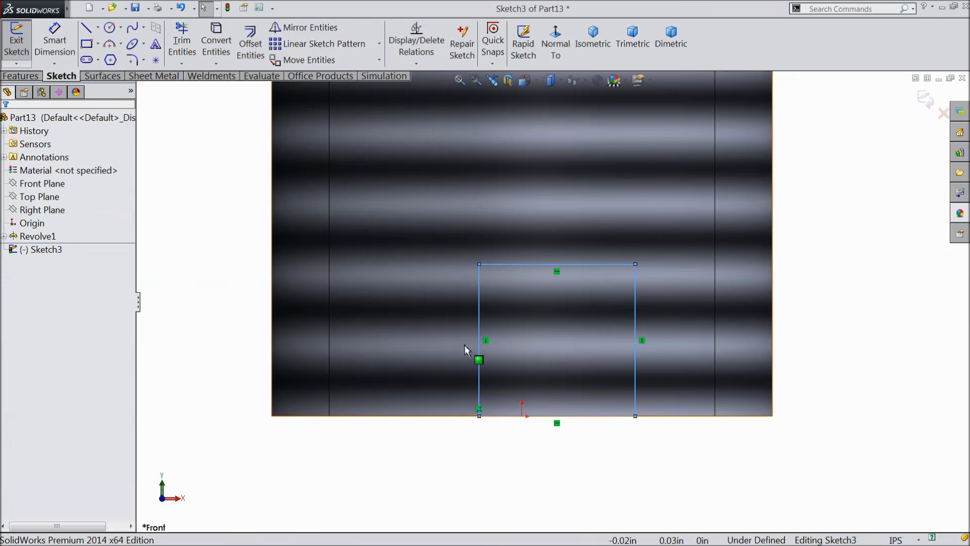
Step: Add a midpoint relation between the rectangle's base line and the origin
click(522, 417)
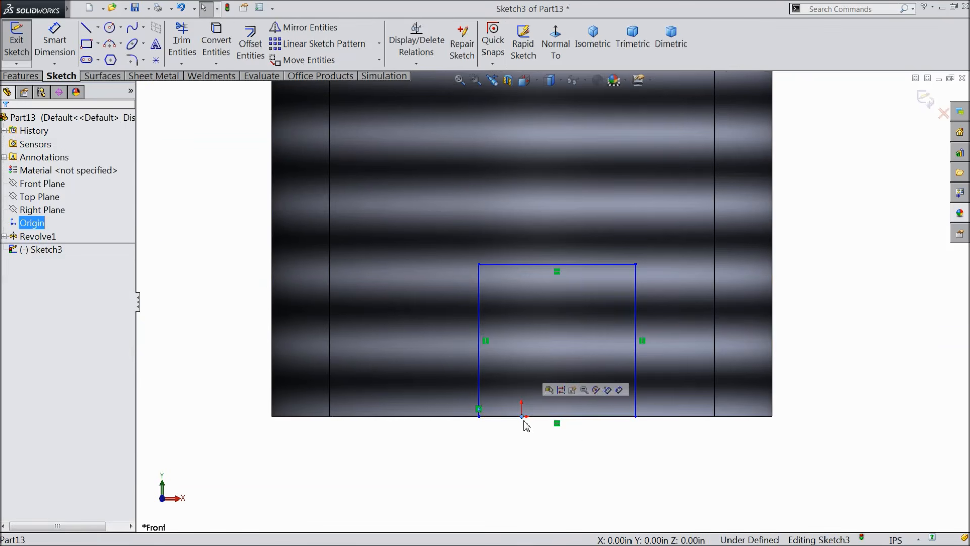
ctrl+click(579, 417)
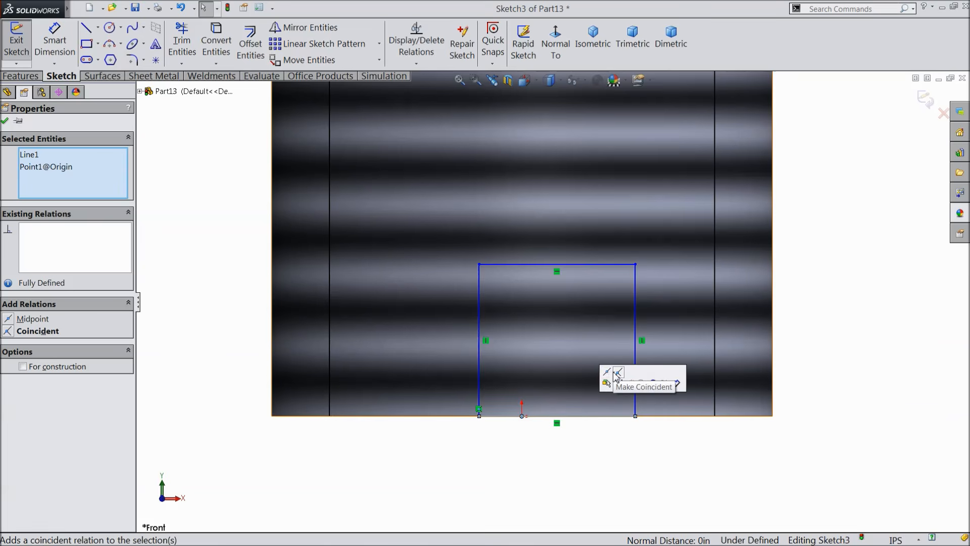
click(615, 383)
Step: Dimension the rectangle's height as 0.031 in
click(54, 41)
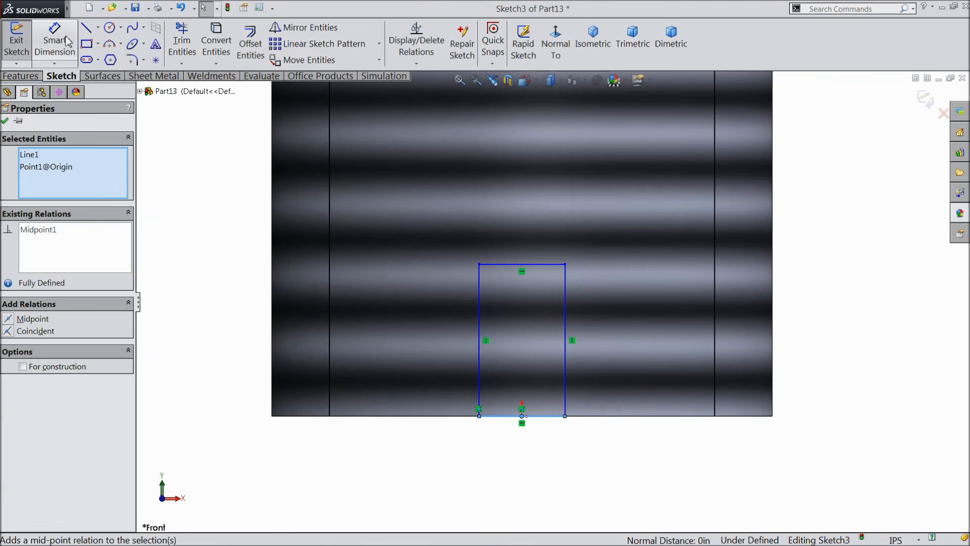
click(566, 344)
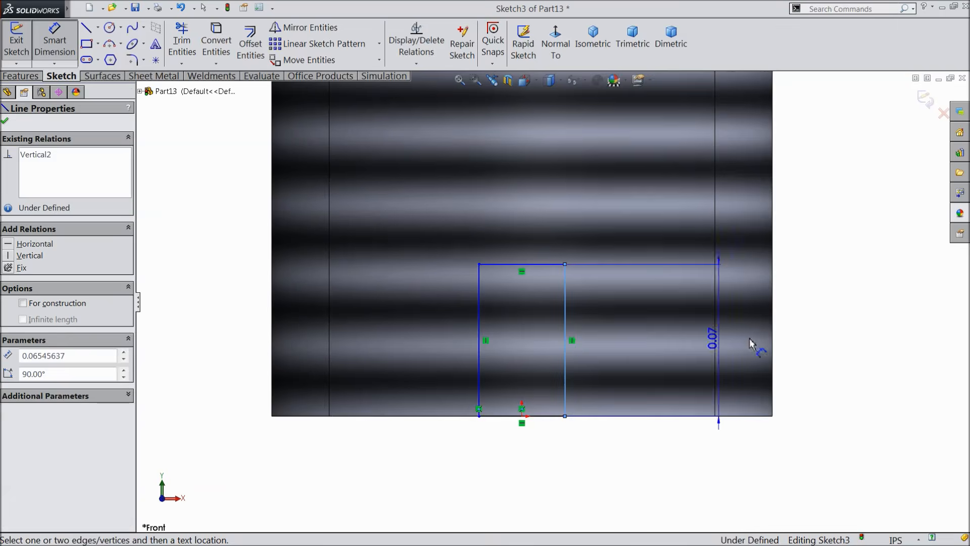
click(832, 338)
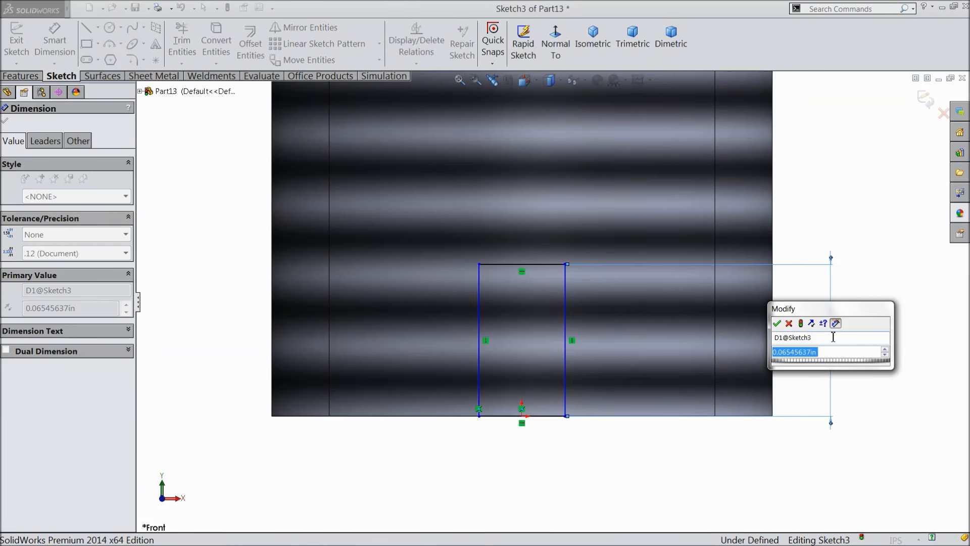
text(0.031)
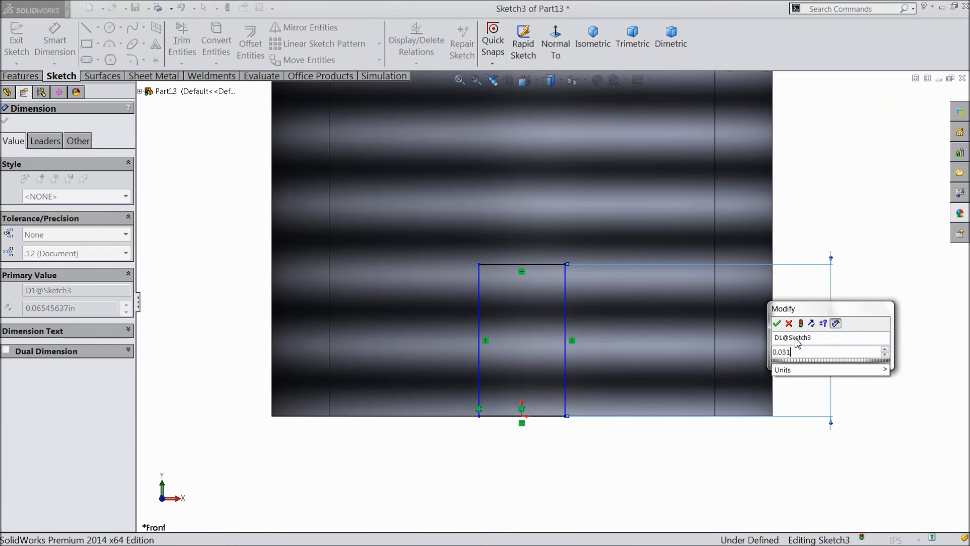
click(777, 323)
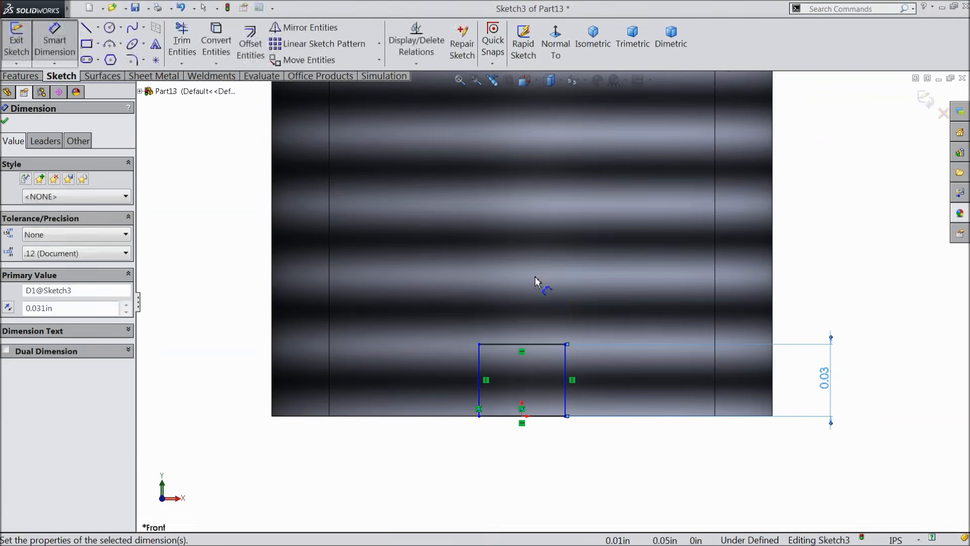
Step: Dimension the rectangle's width as 0.046 in
click(523, 348)
click(528, 462)
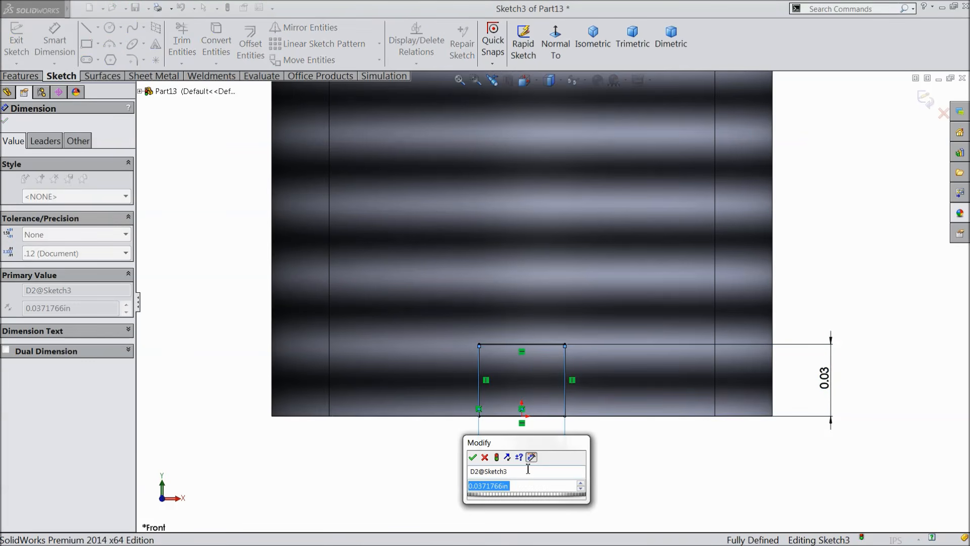
text(0.0)
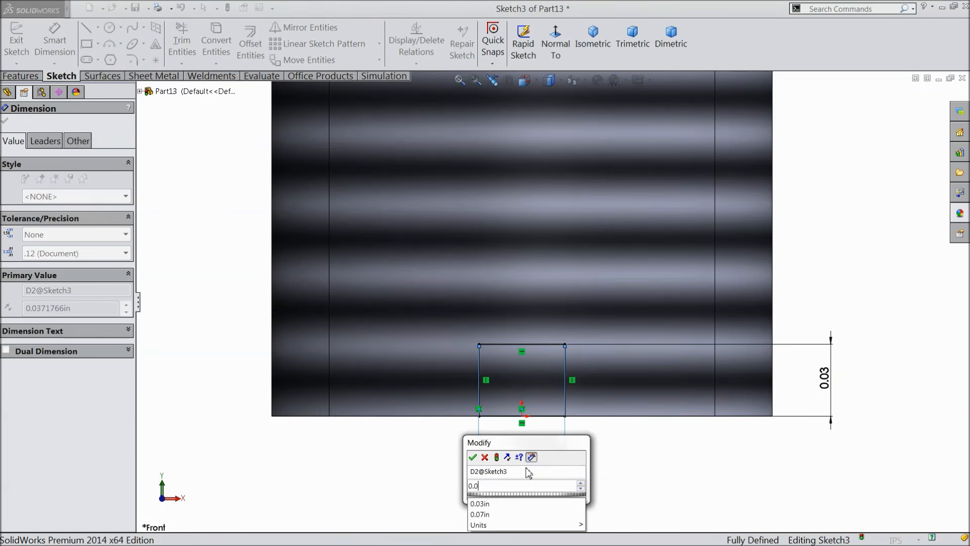
text(46)
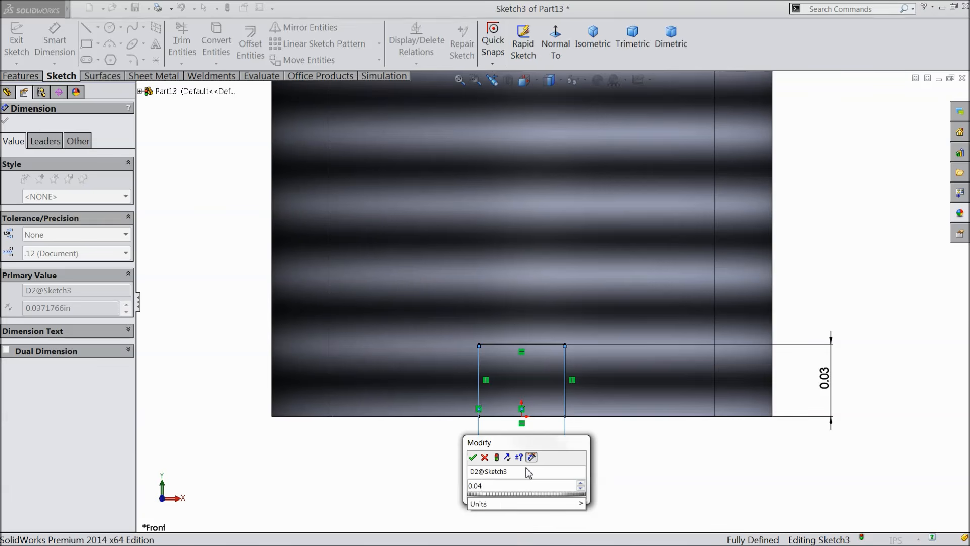
click(472, 457)
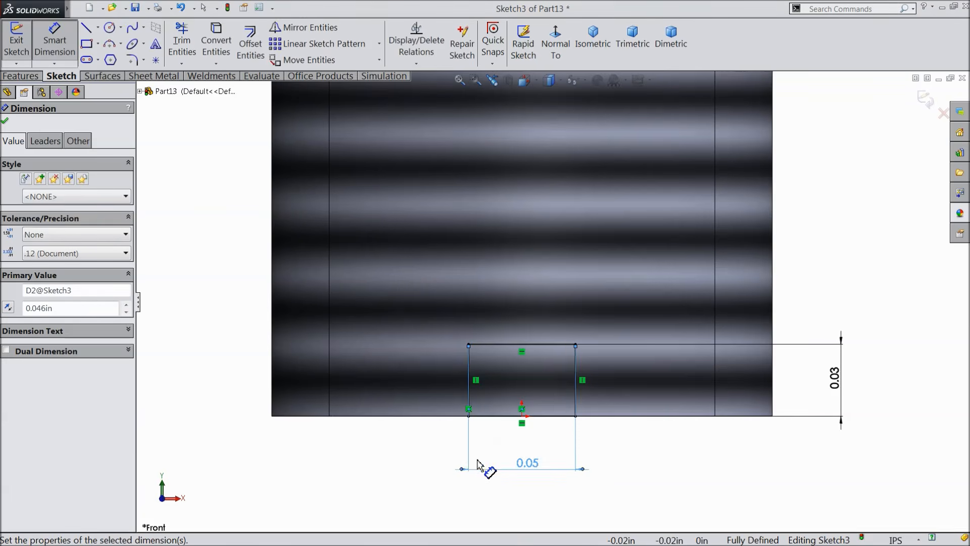
click(6, 123)
Step: Cut the rectangle through the screw's lower end with an Extruded Cut set to Through All - Both
click(23, 76)
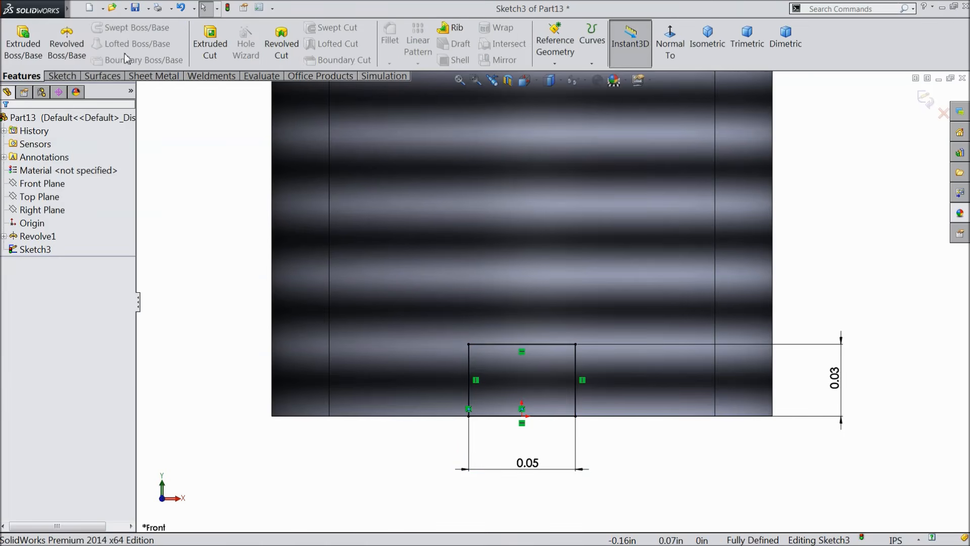
click(210, 45)
click(704, 48)
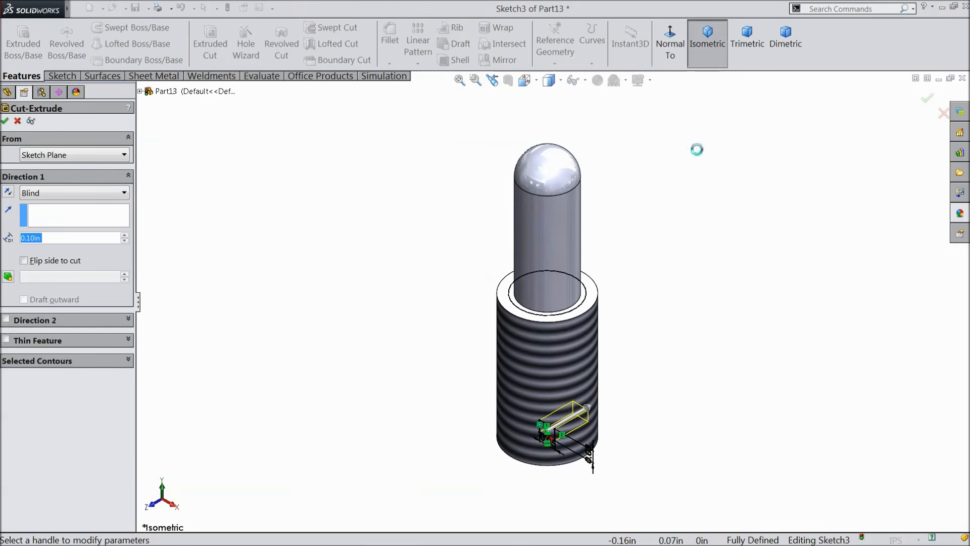
scroll(558, 421, down, 3)
scroll(556, 417, down, 2)
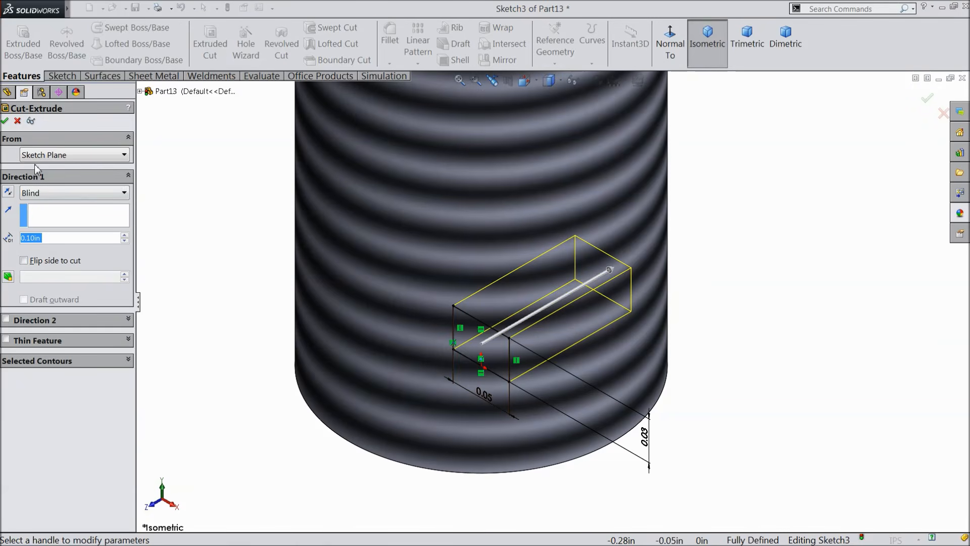
click(42, 195)
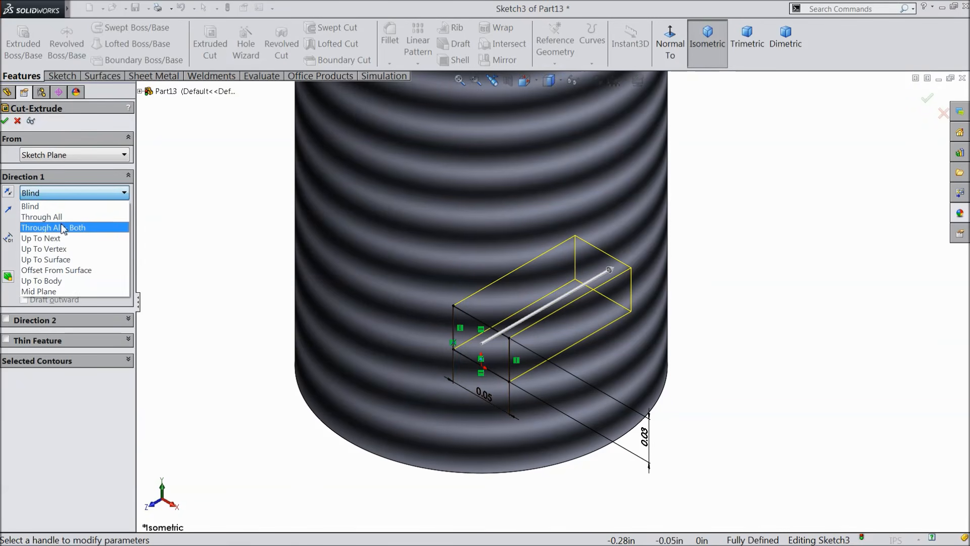
click(63, 228)
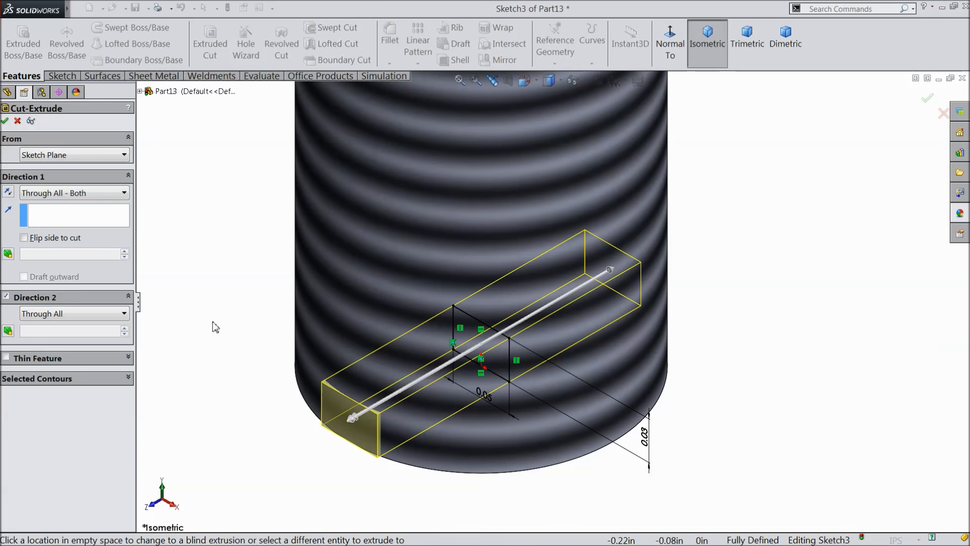
click(5, 121)
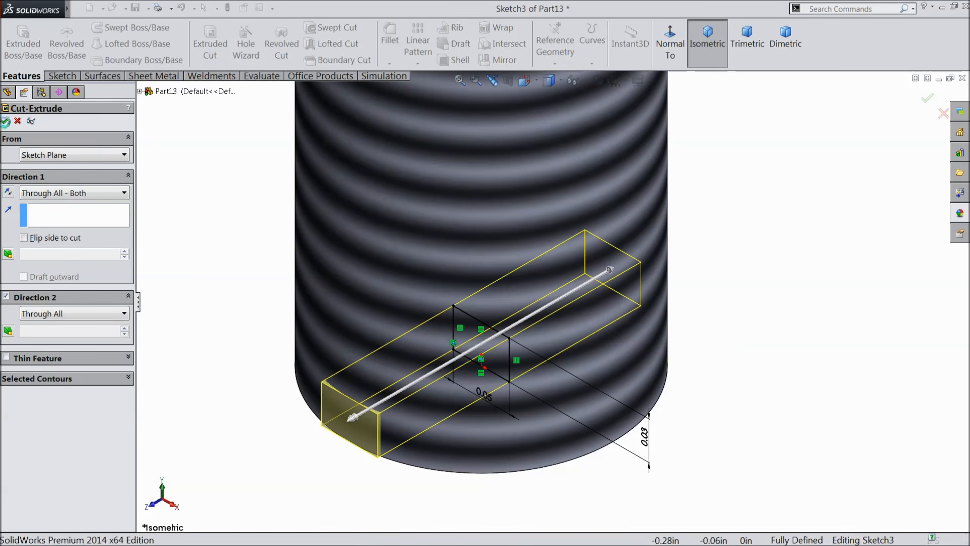
Step: Accept the slot cut and apply the satin finish stainless steel appearance to the whole set screw
click(259, 347)
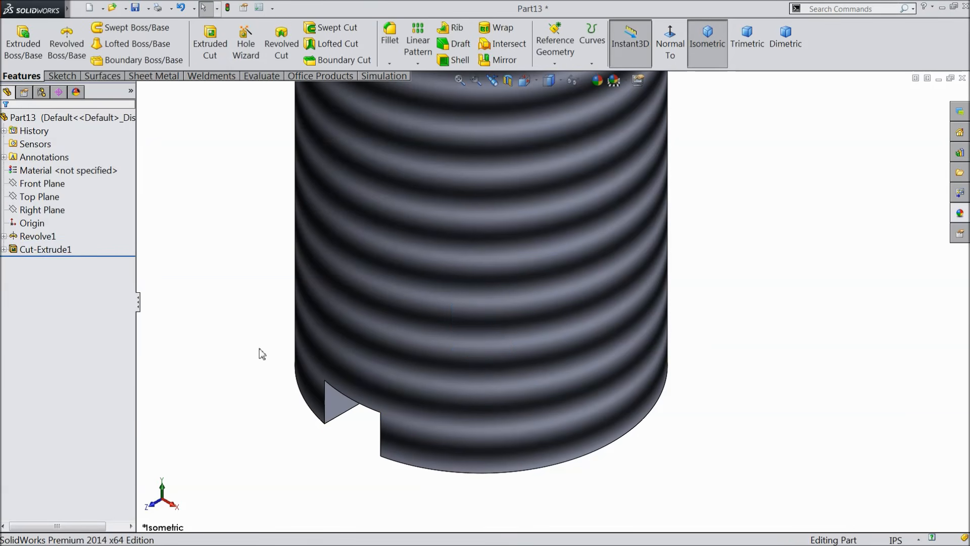
scroll(259, 347, up, 5)
middle_drag(368, 357, 368, 186)
scroll(541, 273, down, 3)
middle_drag(541, 273, 795, 273)
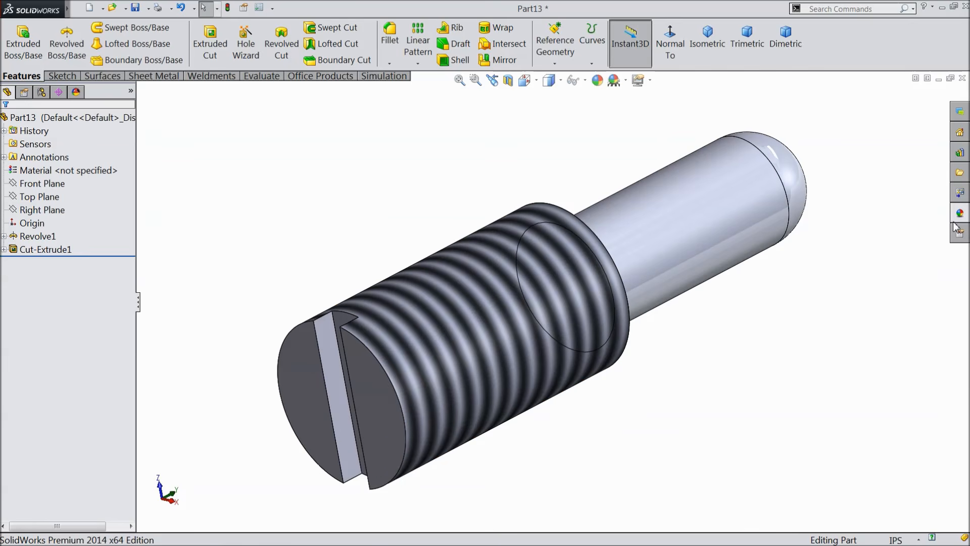
click(20, 118)
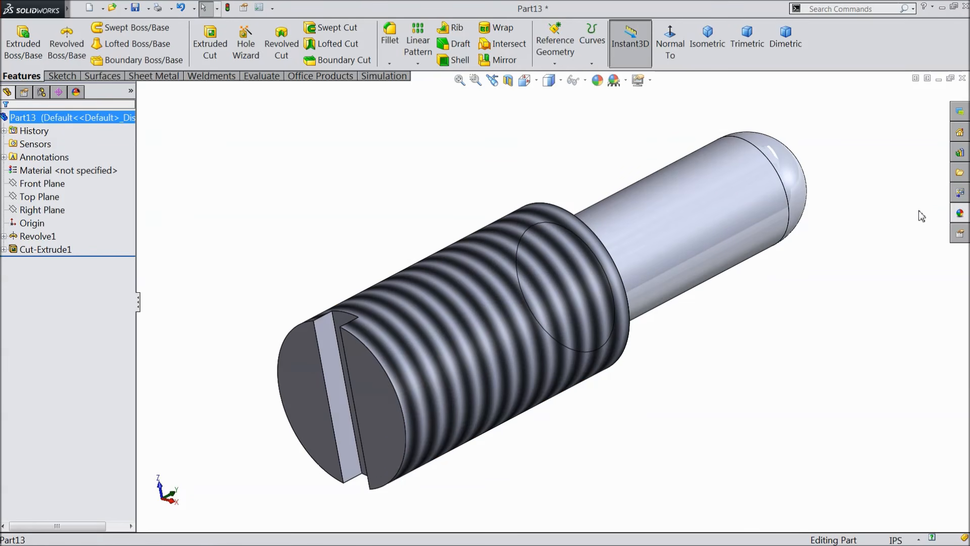
click(961, 213)
scroll(884, 400, down, 3)
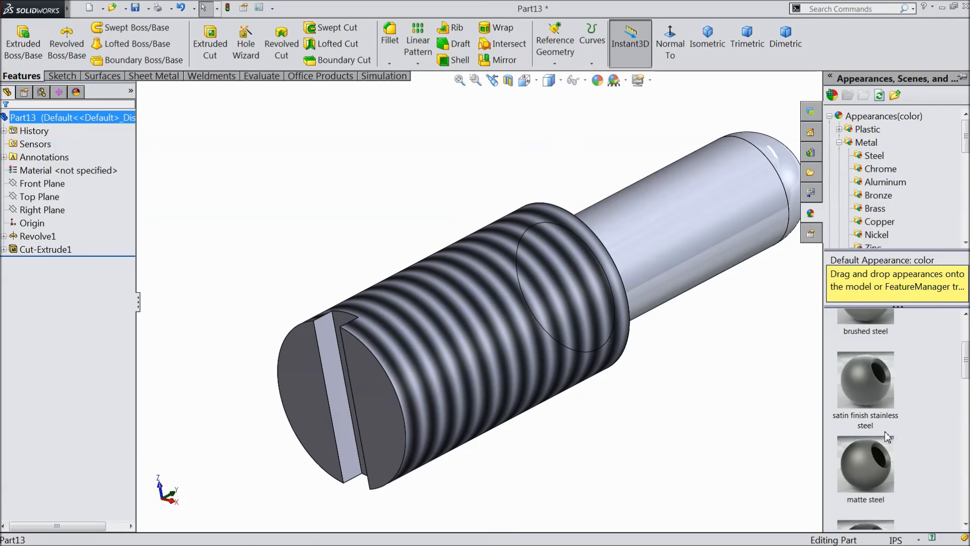
double_click(872, 389)
middle_drag(719, 371, 698, 298)
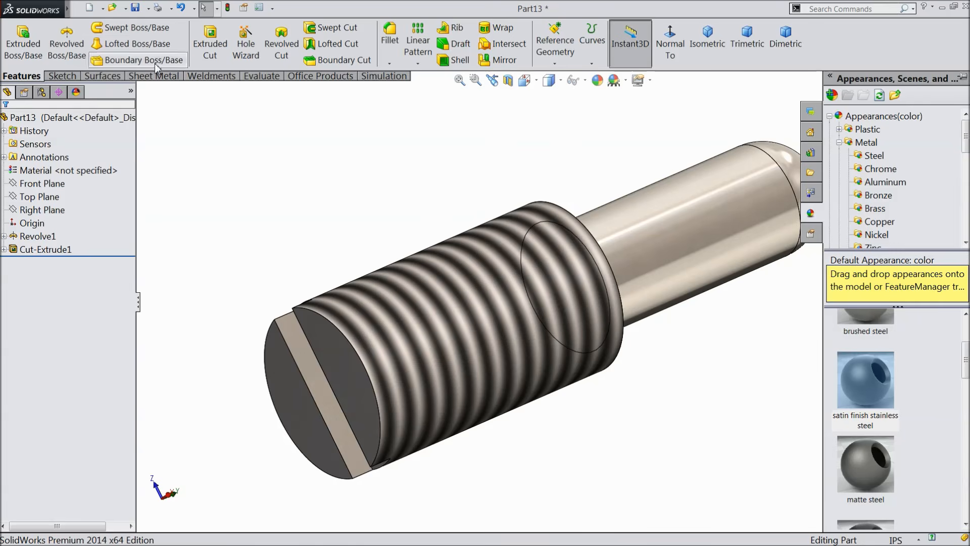
Step: Save the part as 11.set screw in the Bench Vice folder
click(135, 7)
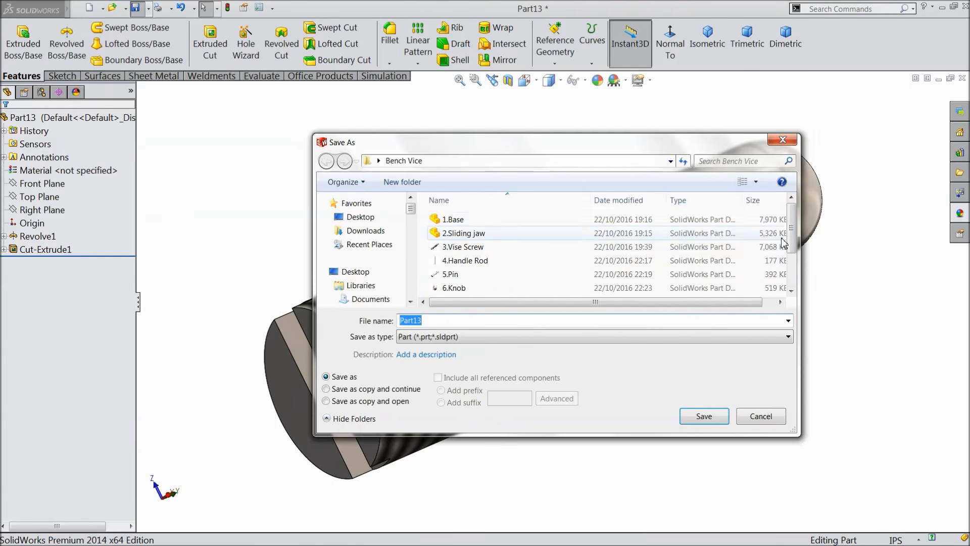
scroll(781, 242, down, 2)
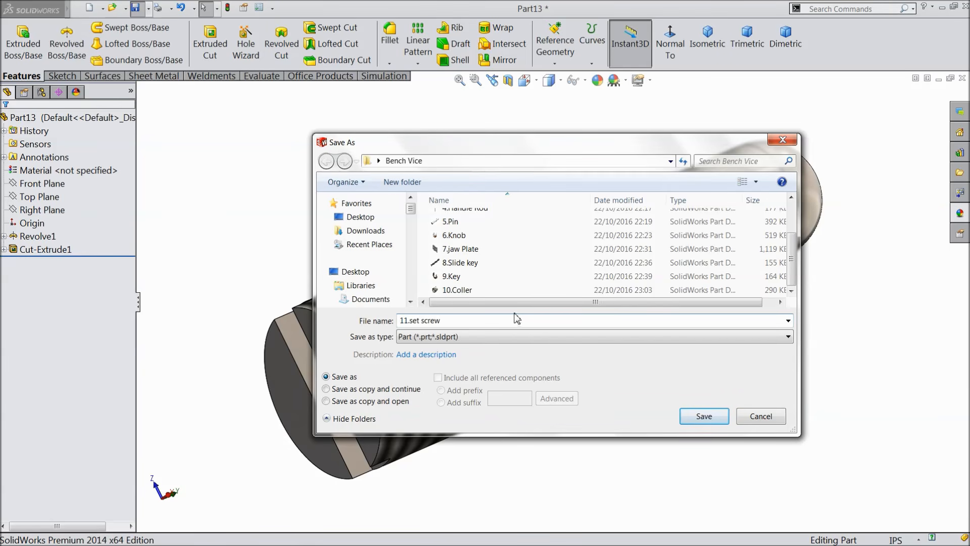
click(705, 417)
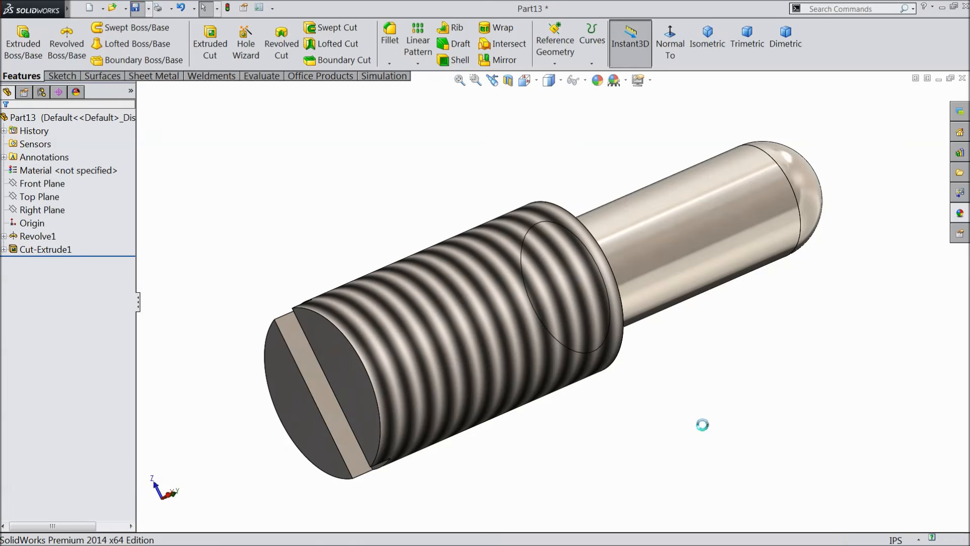
mouse_move(652, 380)
middle_down()
mouse_move(633, 365)
mouse_move(650, 310)
mouse_move(645, 399)
mouse_move(654, 375)
middle_up()
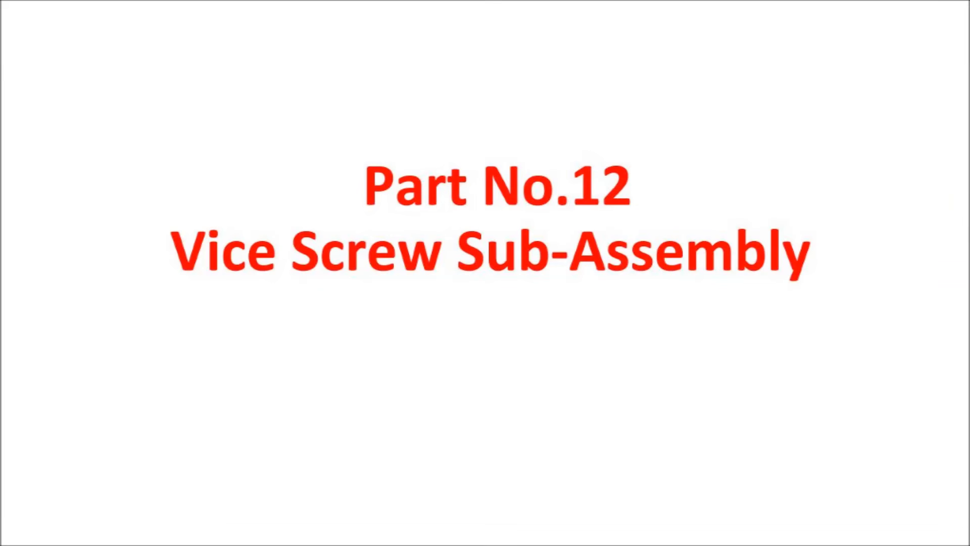
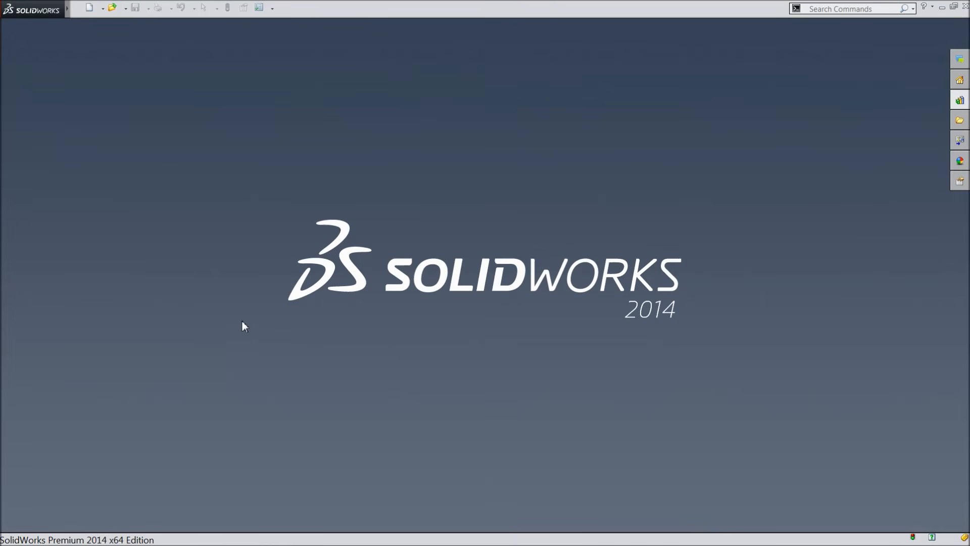
Step: Create a new assembly document and widen the Begin Assembly pane
click(89, 9)
click(221, 295)
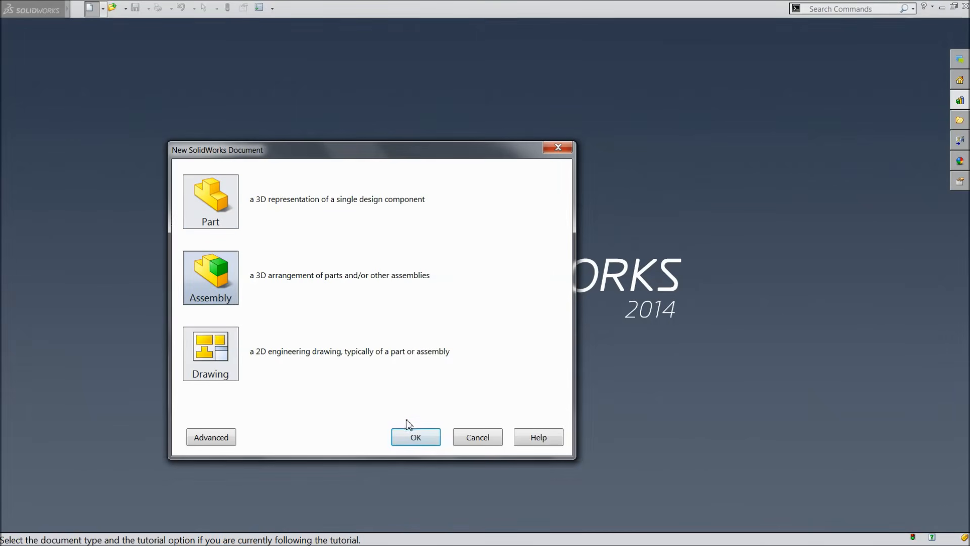
click(414, 438)
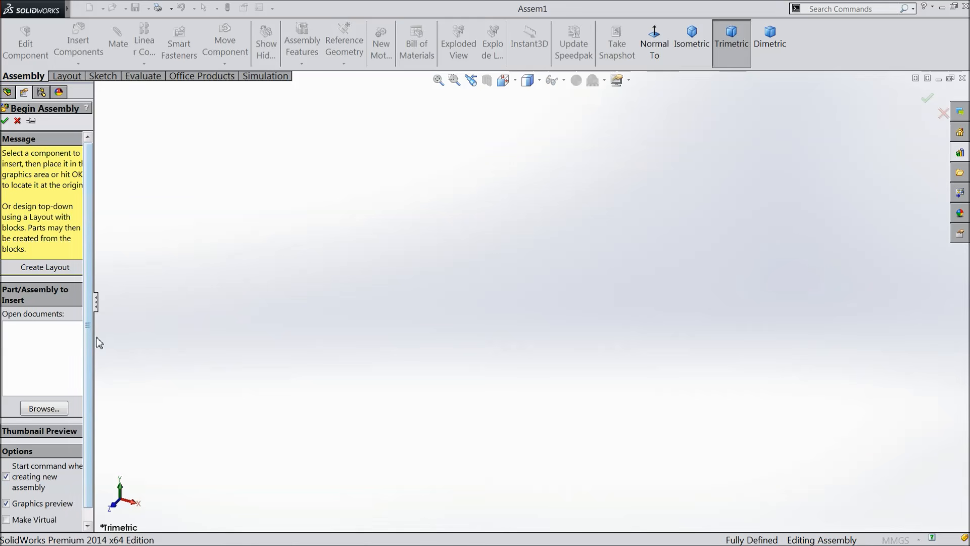
drag(94, 336, 132, 335)
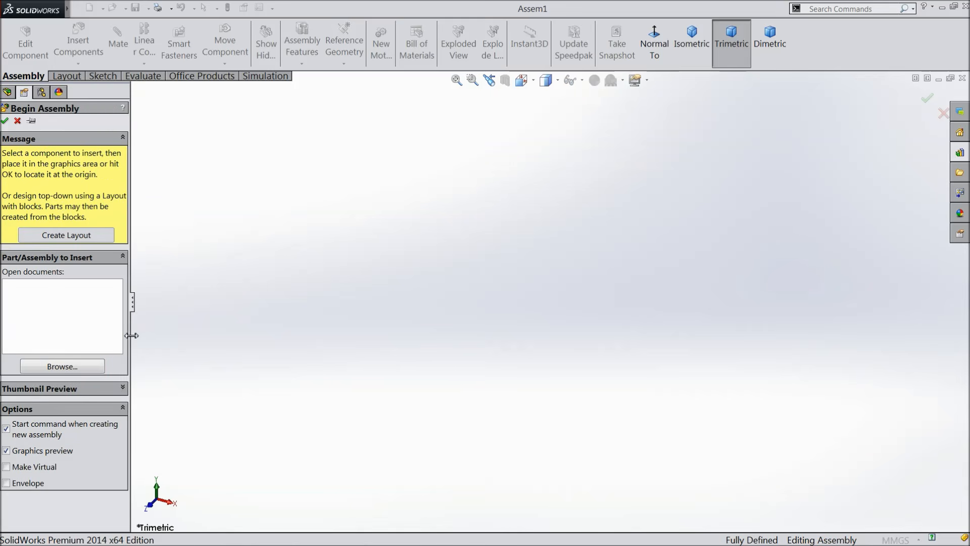
Step: Browse for a component in the Desktop's Bench Vice folder and show its files as large icons
click(94, 365)
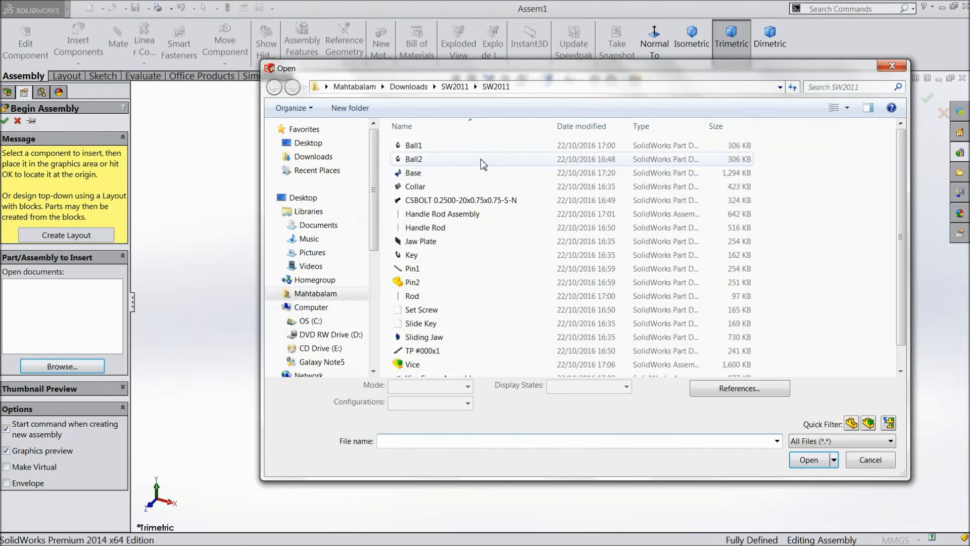
click(309, 143)
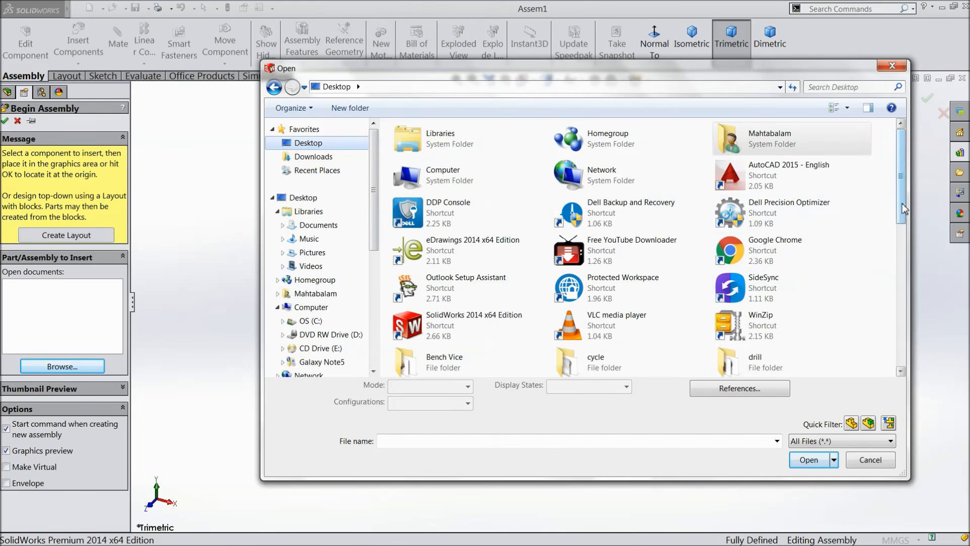
scroll(904, 208, down, 3)
double_click(471, 304)
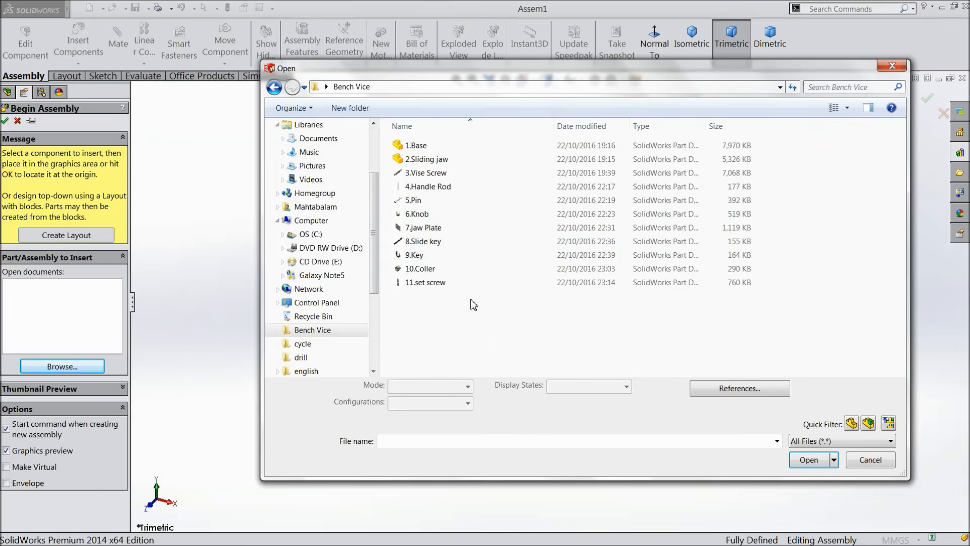
click(847, 108)
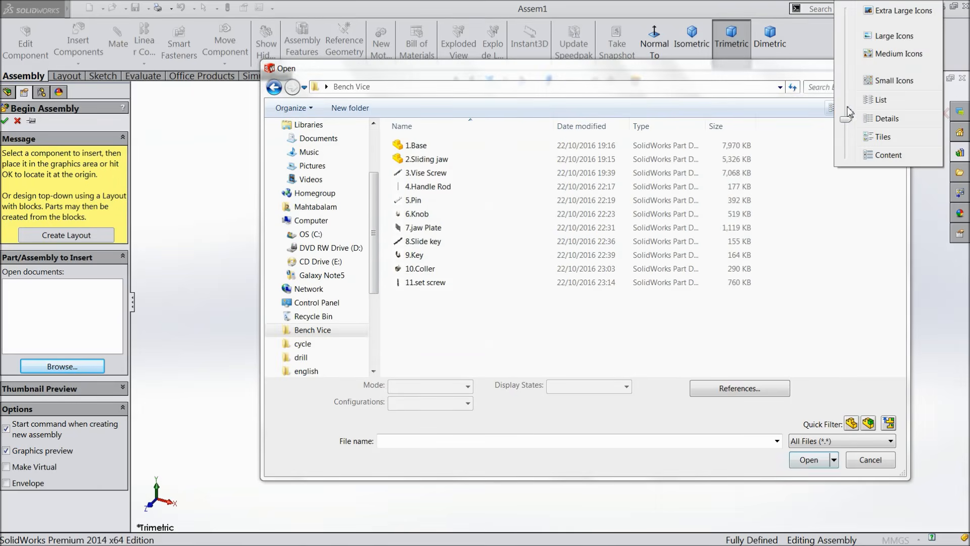
click(878, 39)
Step: Insert the 3.Vise Screw part into the assembly as the first, fixed component
click(570, 160)
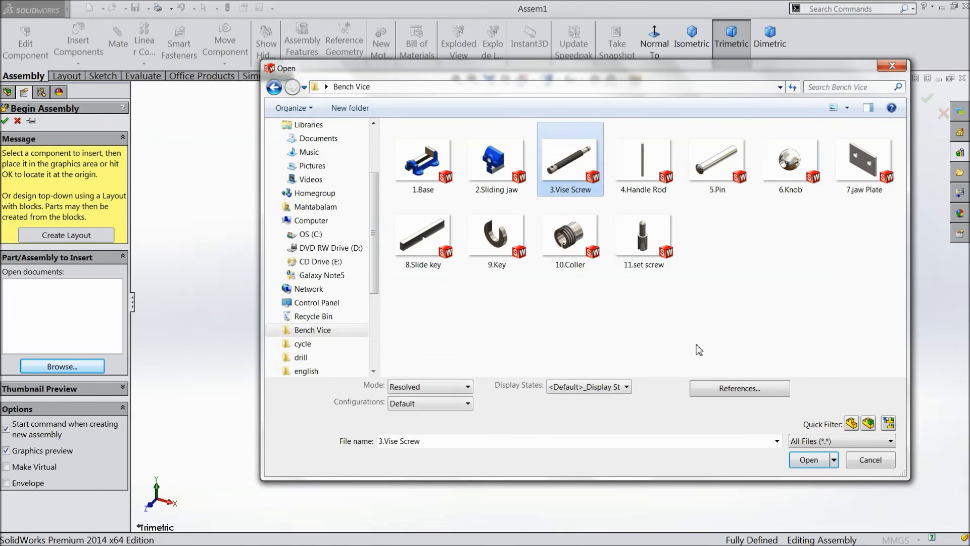
click(804, 461)
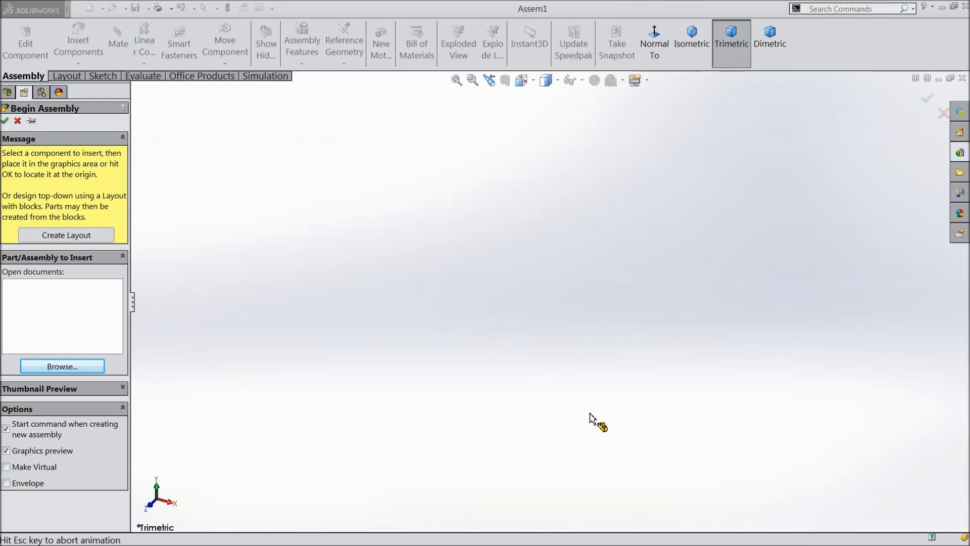
click(503, 303)
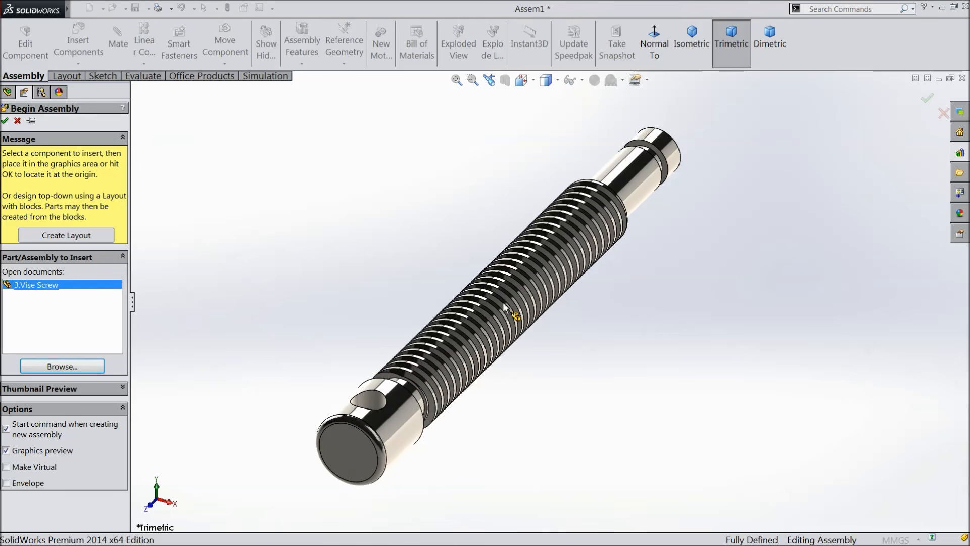
Step: Change the assembly's scene to Plain White
click(623, 80)
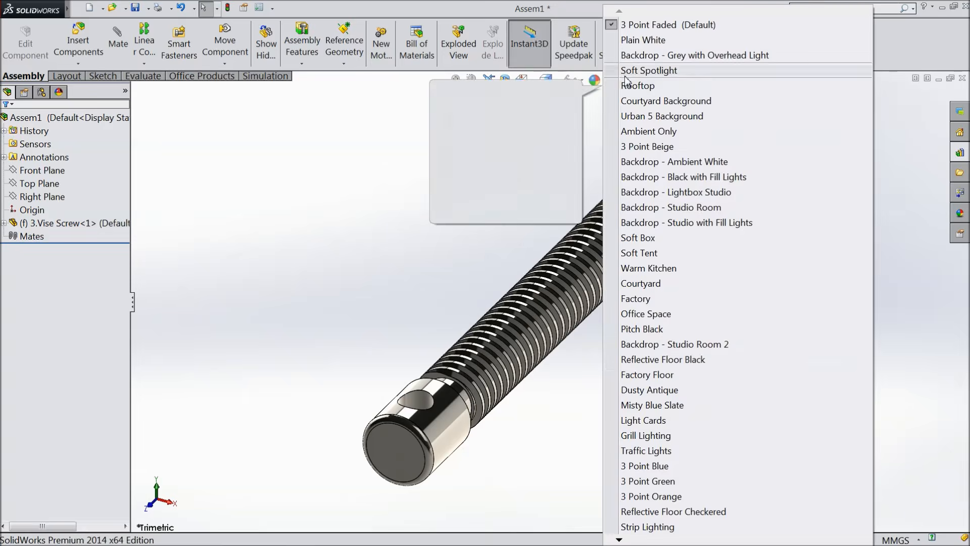
click(657, 41)
middle_drag(410, 276, 372, 262)
Step: Insert the 9.Key part from the Bench Vice folder and place it beside the vise screw's grooved end
click(79, 43)
click(62, 357)
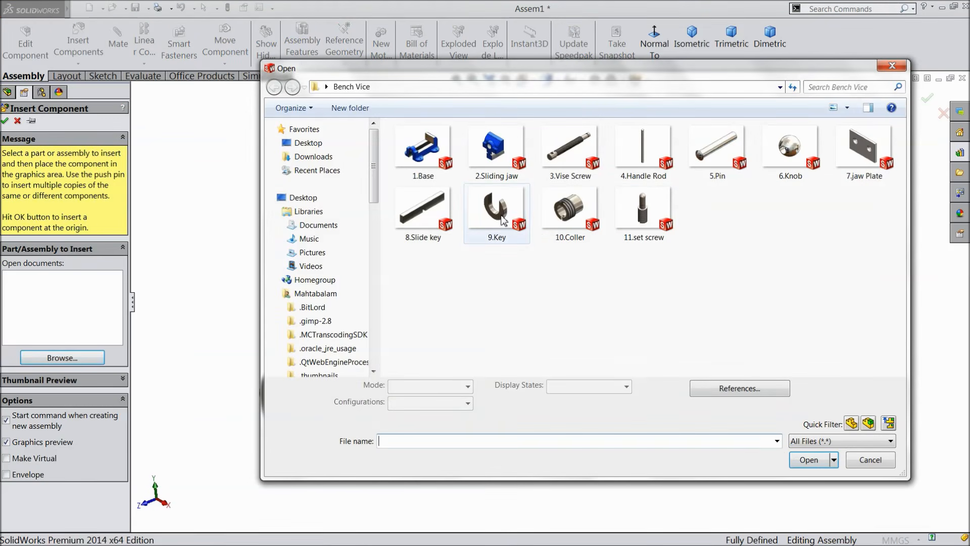
click(498, 212)
click(808, 459)
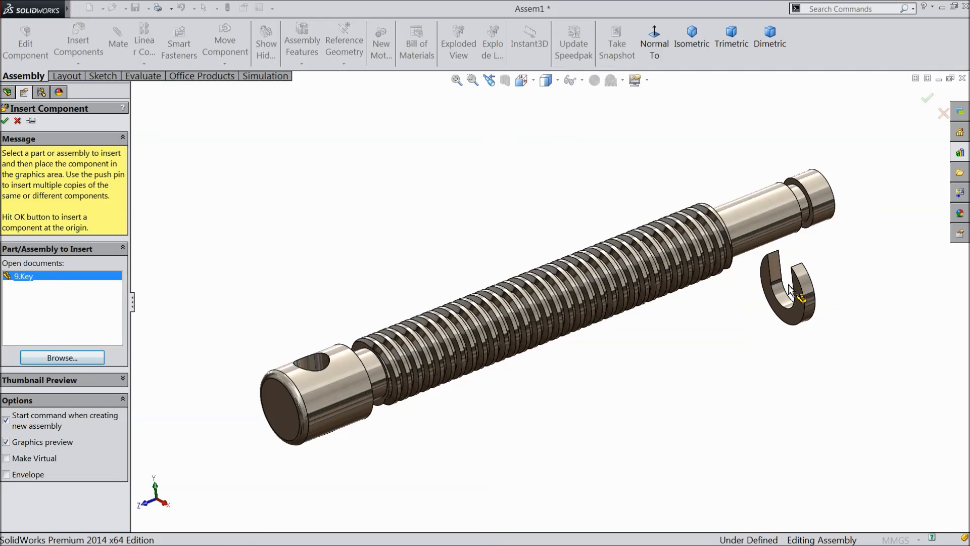
click(808, 217)
scroll(835, 250, down, 3)
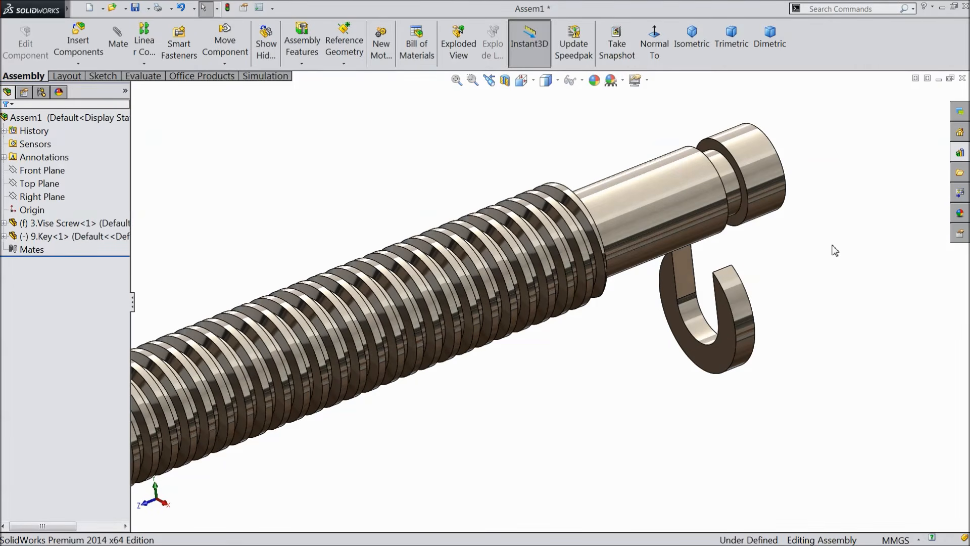
scroll(755, 276, down, 2)
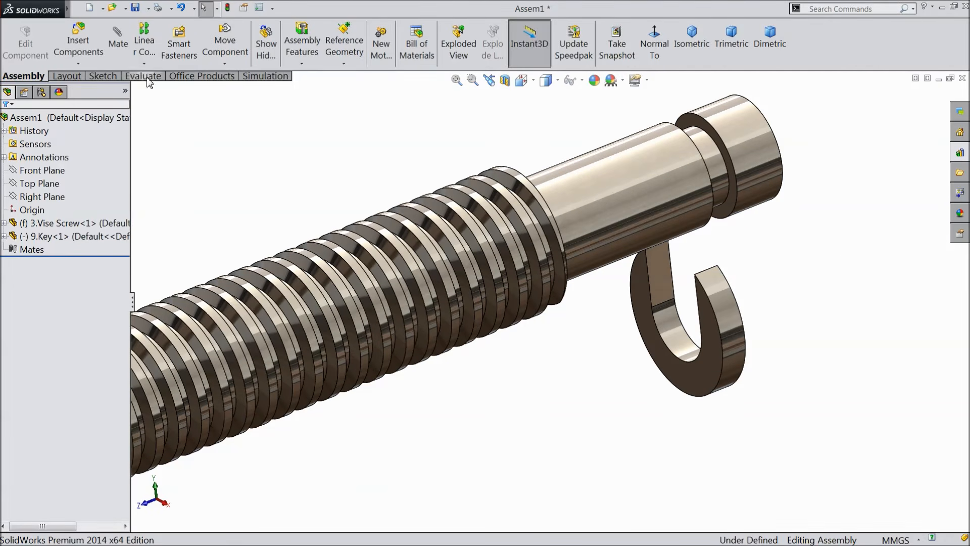
Step: Add a concentric mate between the key's inner curved face and the cylindrical face of the vise screw's groove
click(118, 44)
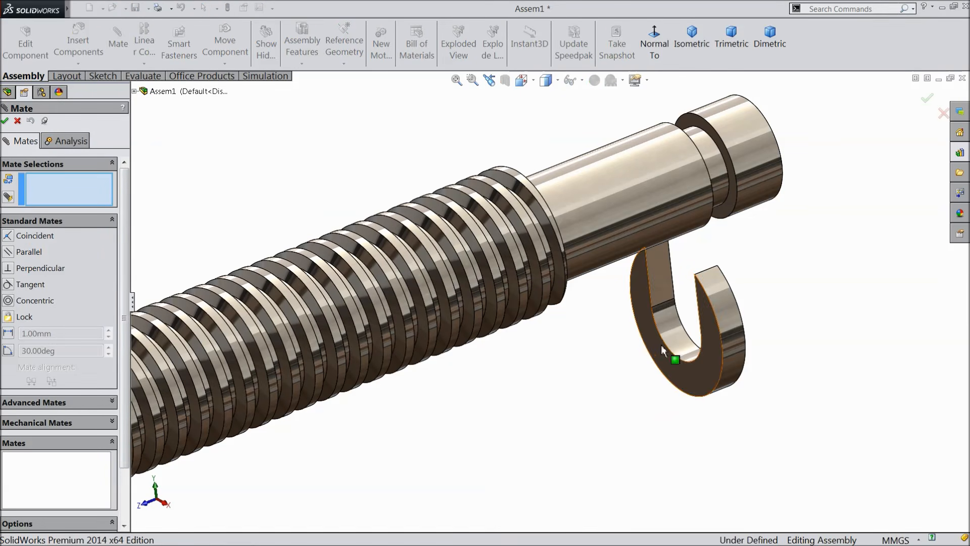
click(676, 346)
click(723, 182)
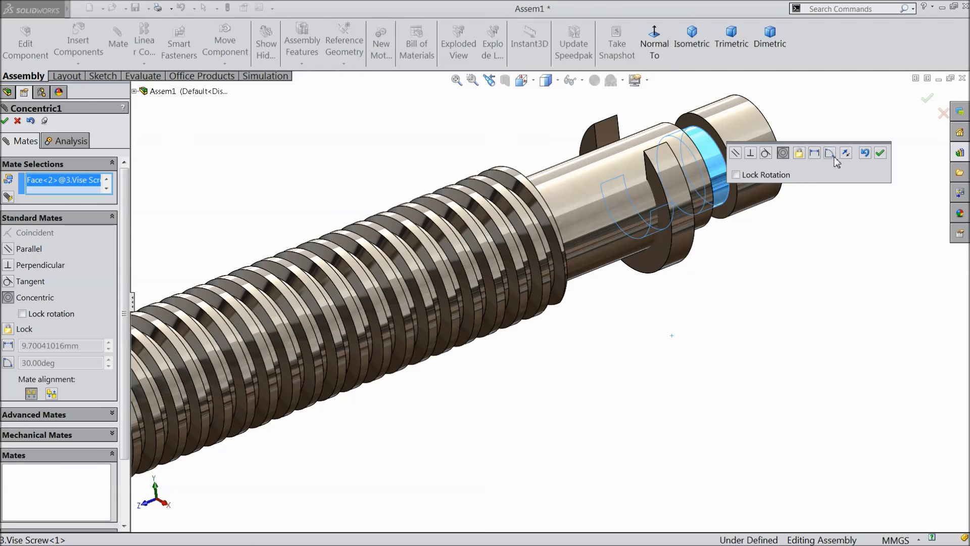
click(882, 152)
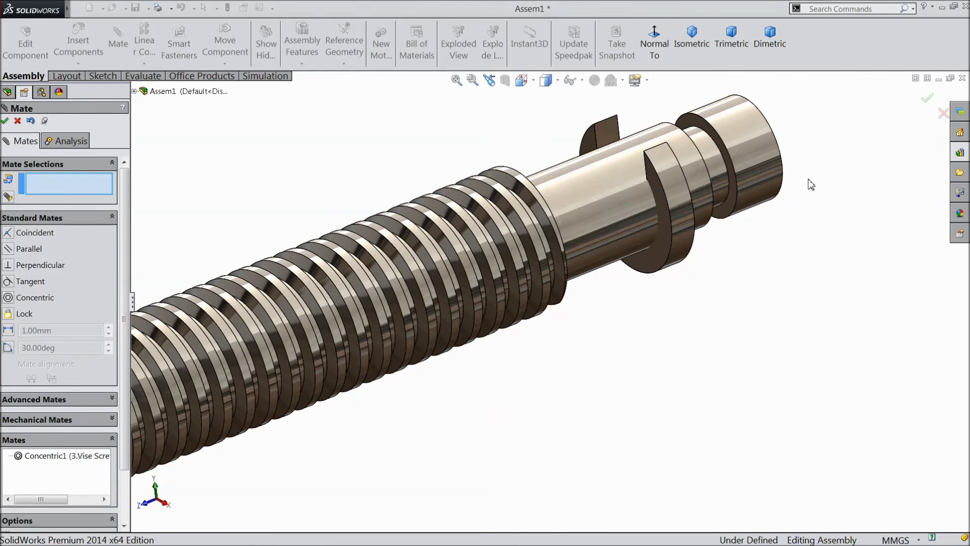
Step: Add a coincident mate between the key's flat side facing the thread and the side wall of the vise screw's groove
middle_drag(732, 191, 752, 206)
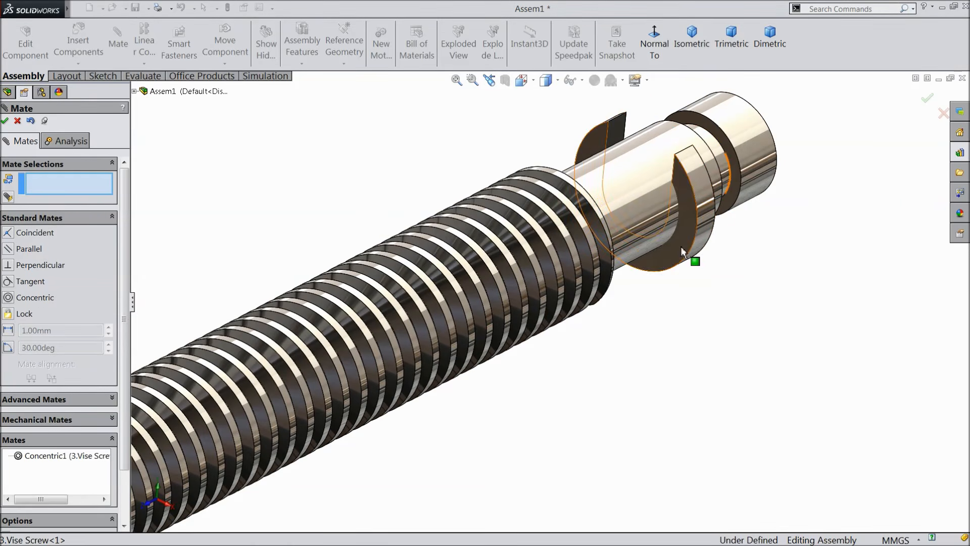
click(698, 260)
scroll(718, 240, up, 2)
middle_drag(710, 238, 638, 270)
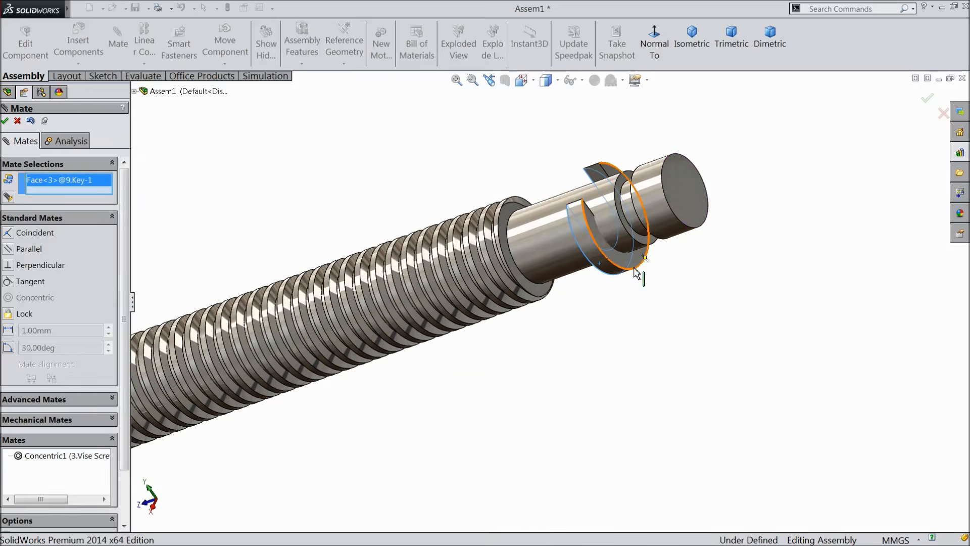
scroll(663, 226, down, 3)
click(630, 256)
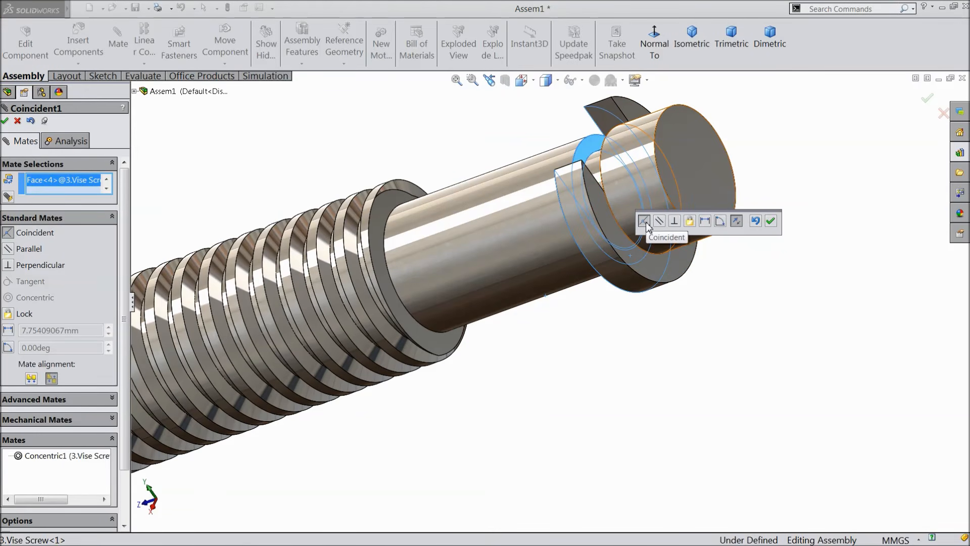
click(771, 221)
Step: Finish mating and rotate the key within the vise screw's groove
scroll(741, 271, up, 5)
middle_drag(589, 376, 617, 327)
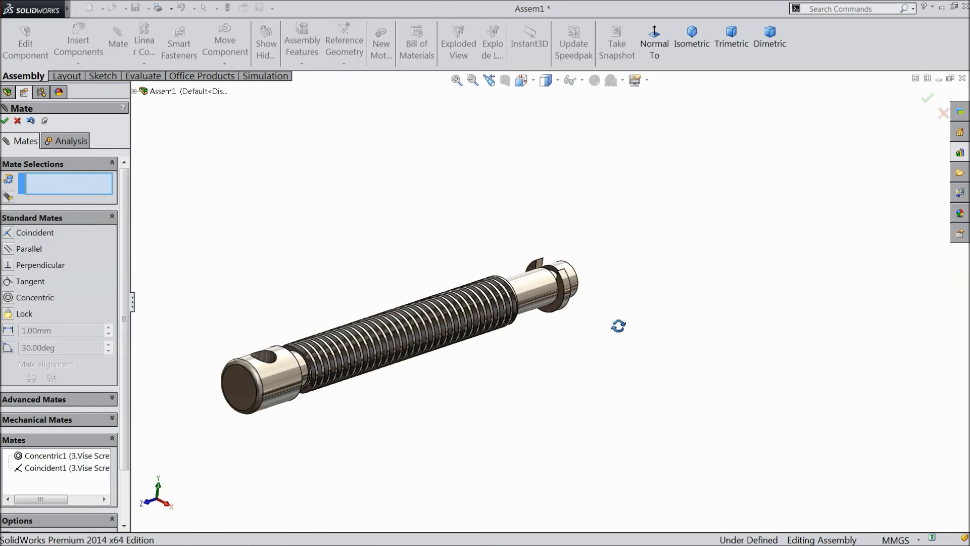
scroll(301, 331, down, 2)
click(17, 120)
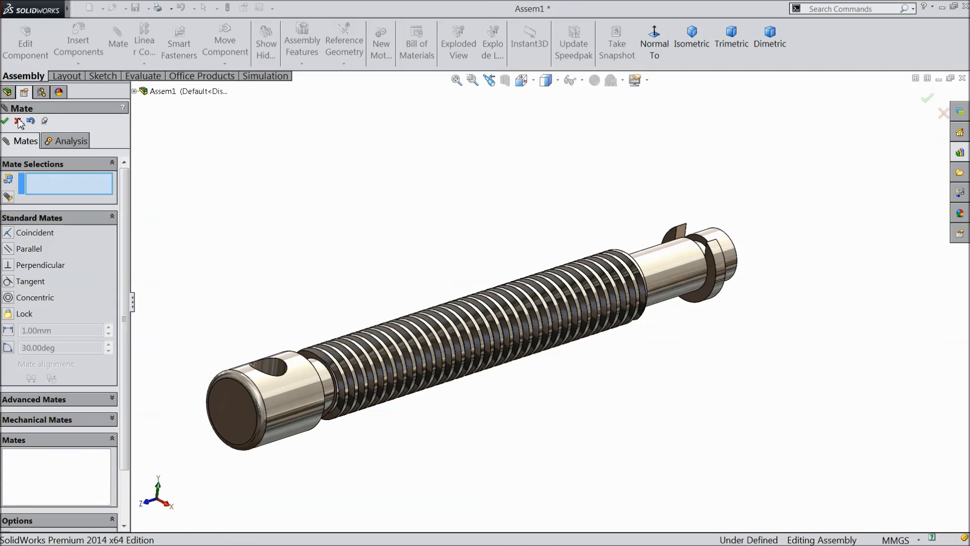
drag(727, 284, 722, 253)
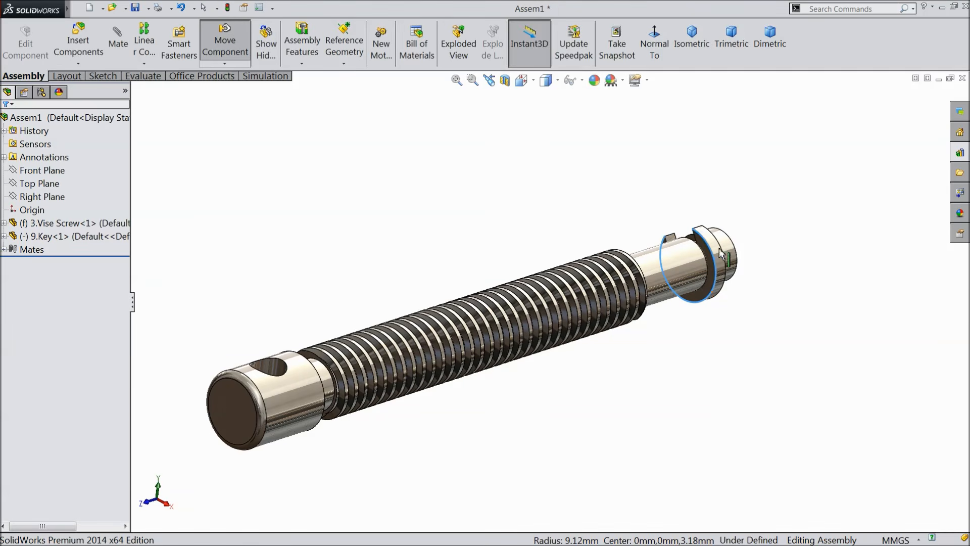
Step: Add a coincident mate between the Right Plane of 3.Vise Screw and the Right Plane of 9.Key
click(4, 223)
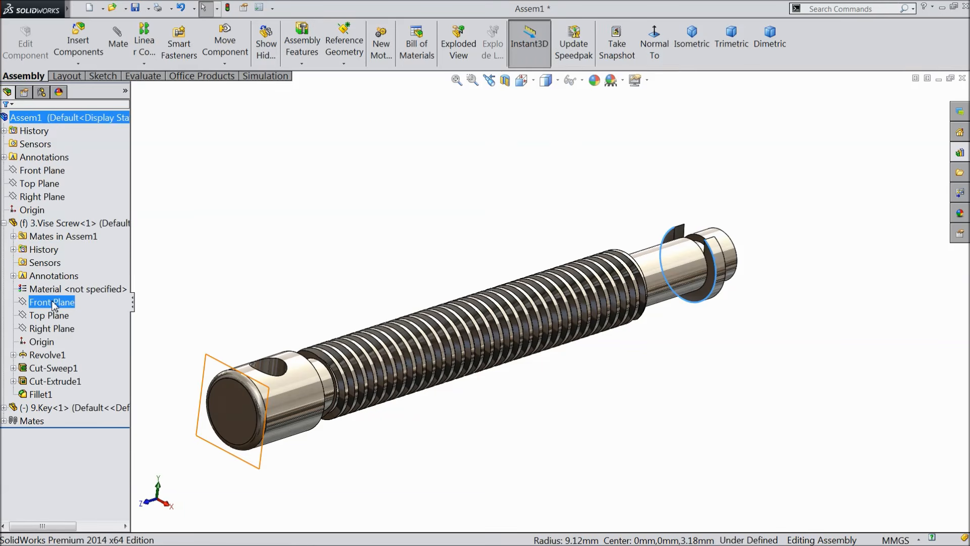
click(58, 331)
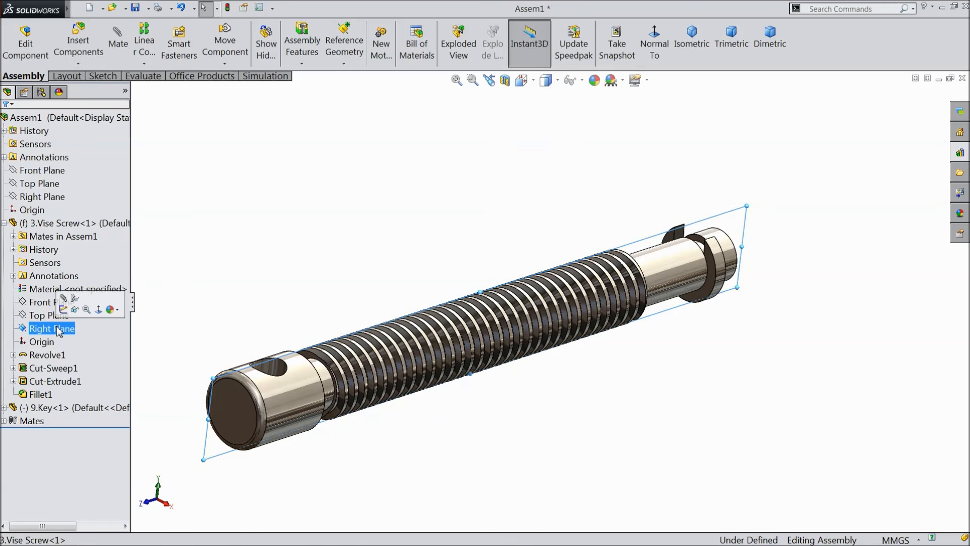
click(4, 407)
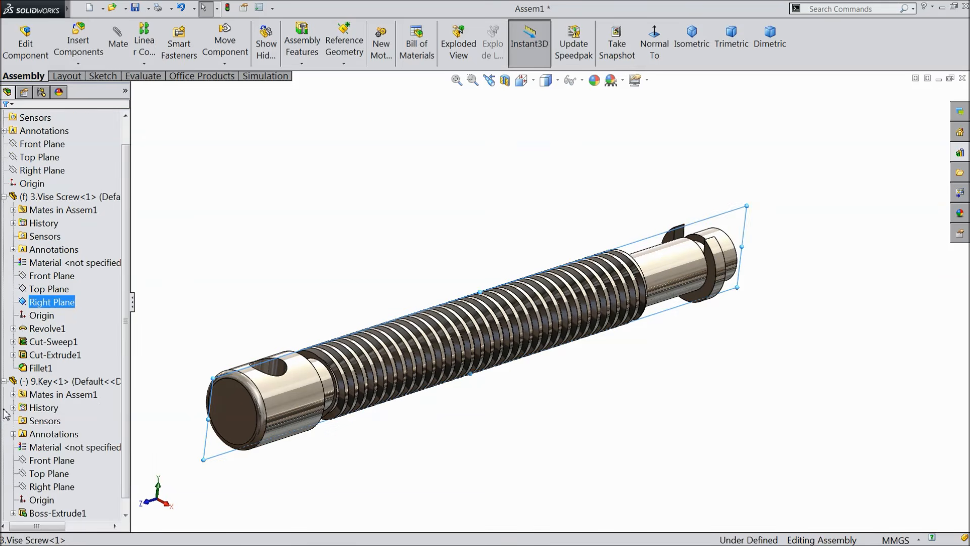
ctrl+click(45, 489)
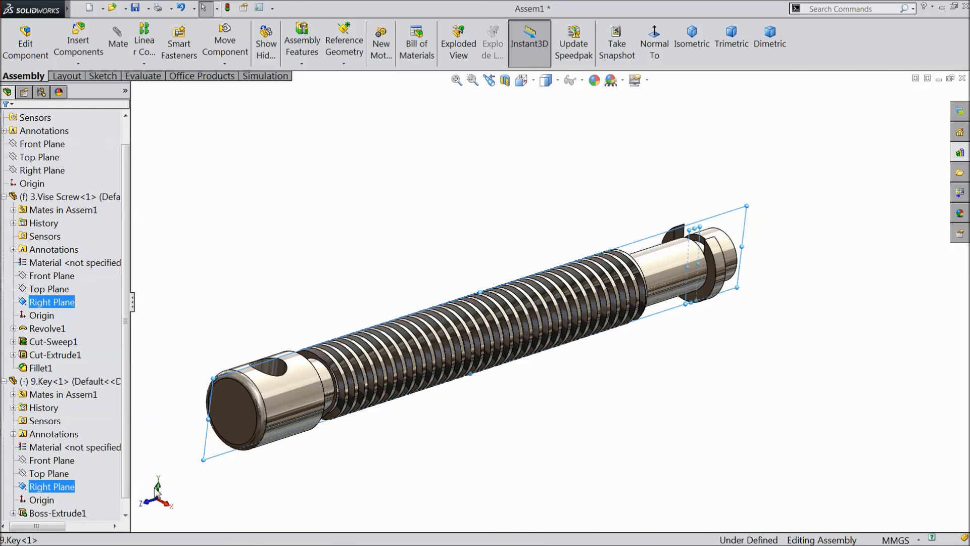
mouse_move(721, 365)
middle_down()
mouse_move(763, 357)
mouse_move(763, 373)
mouse_move(715, 359)
middle_up()
scroll(762, 273, down, 5)
scroll(763, 273, down, 2)
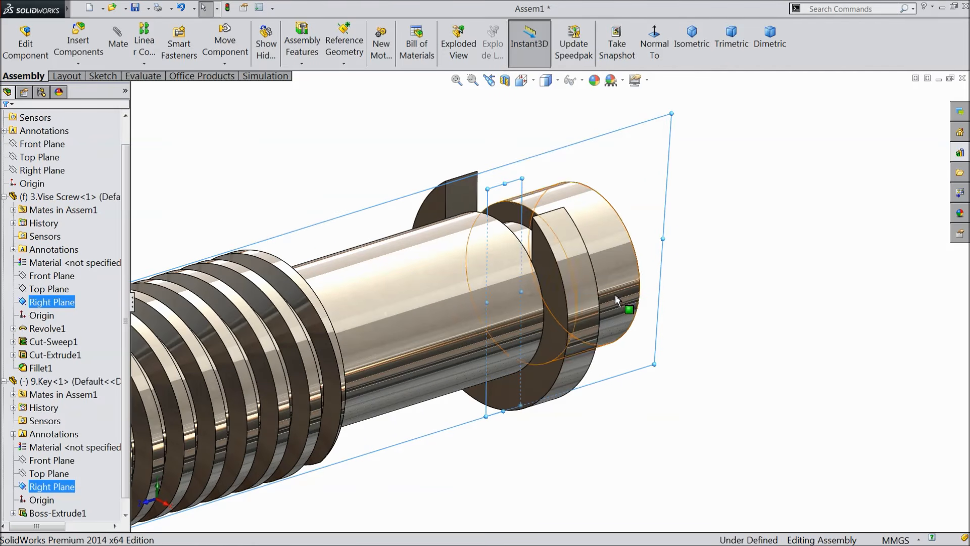
click(123, 45)
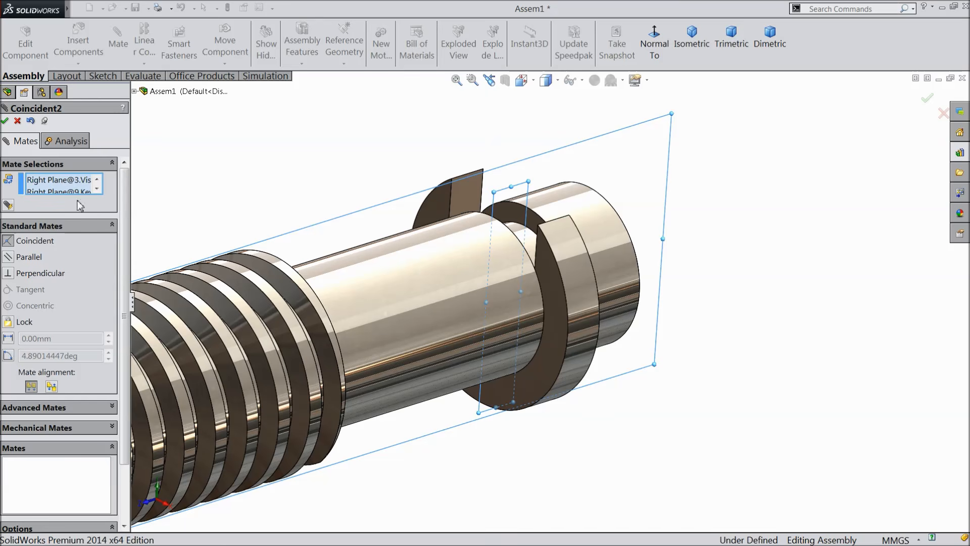
click(5, 120)
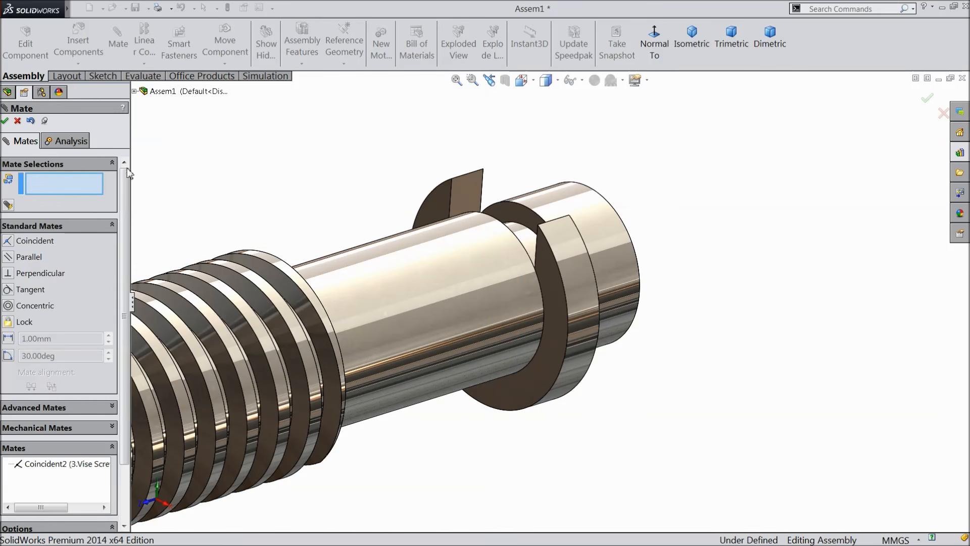
click(5, 121)
Step: Insert the 4.Handle Rod part from the Bench Vice folder and place it near the head end of the vise screw
scroll(364, 273, up, 5)
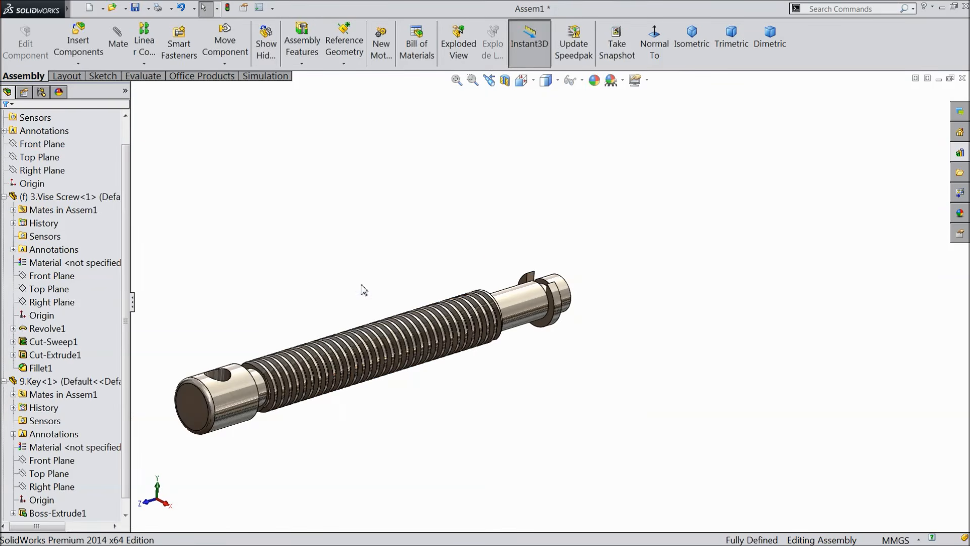
middle_drag(224, 369, 400, 418)
scroll(306, 351, down, 4)
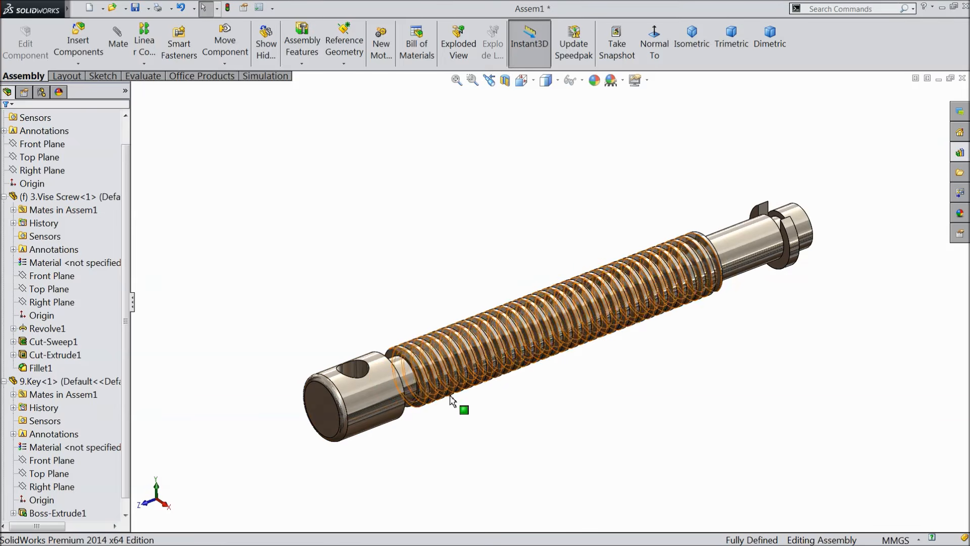
scroll(522, 360, down, 2)
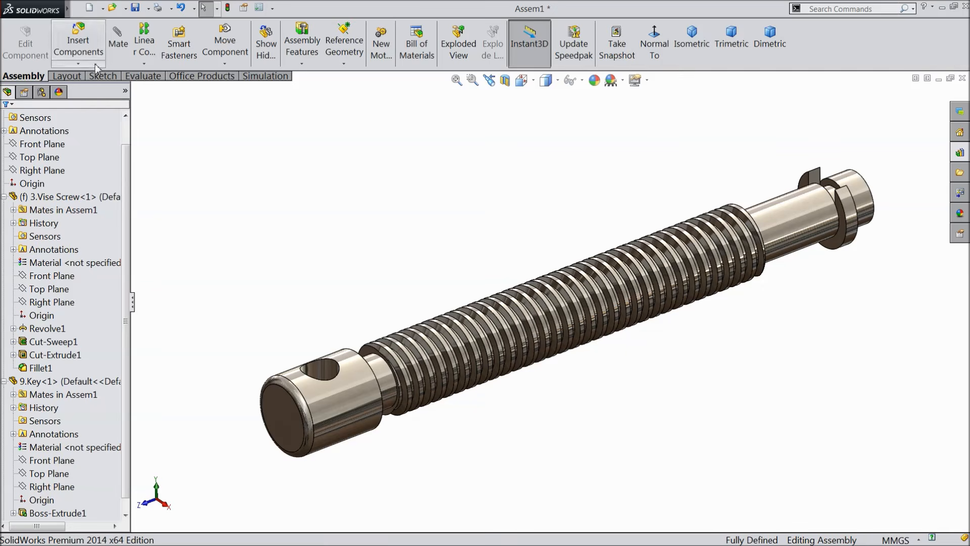
click(5, 197)
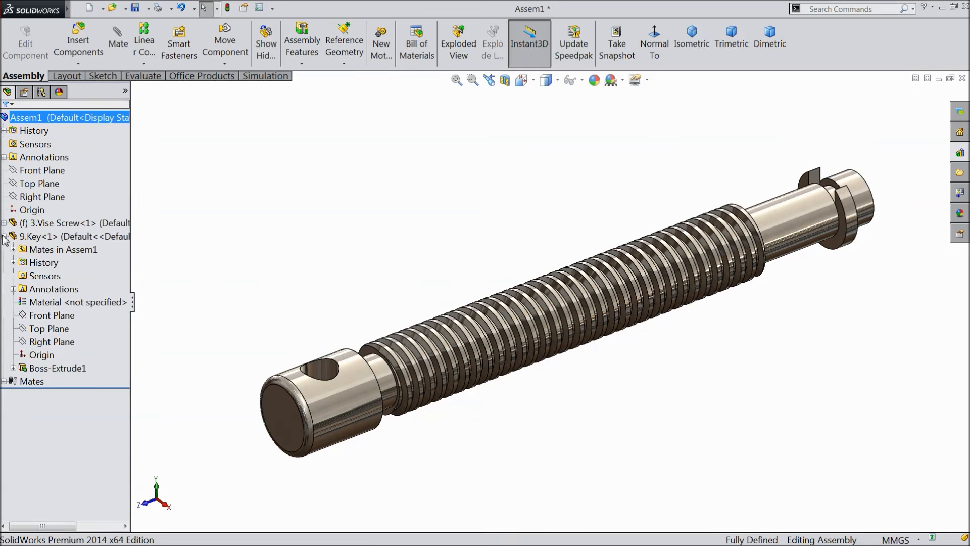
click(4, 237)
click(94, 47)
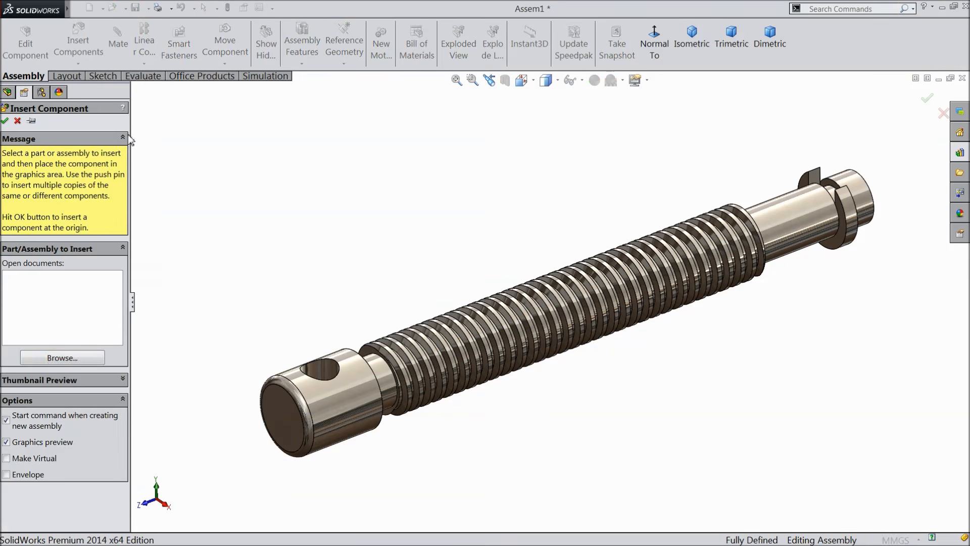
click(67, 360)
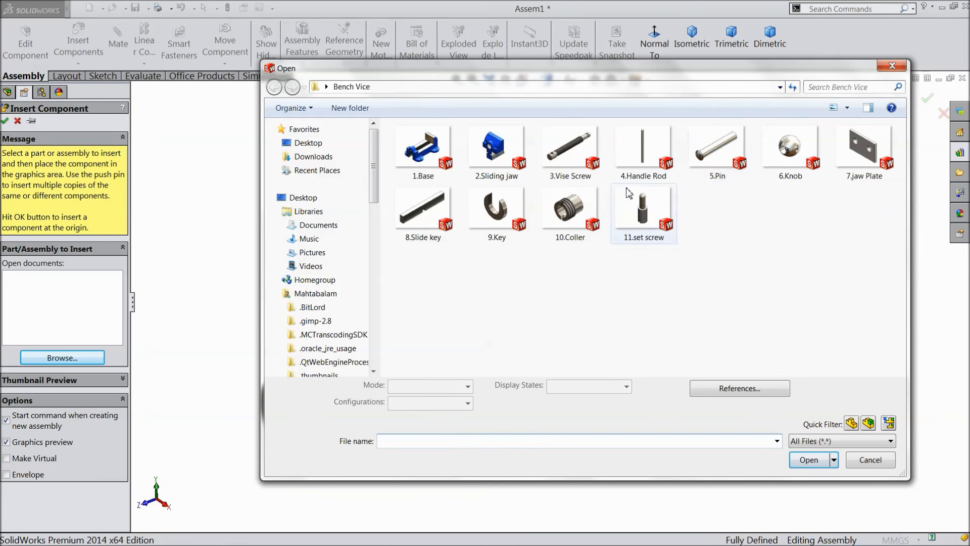
click(643, 152)
click(811, 467)
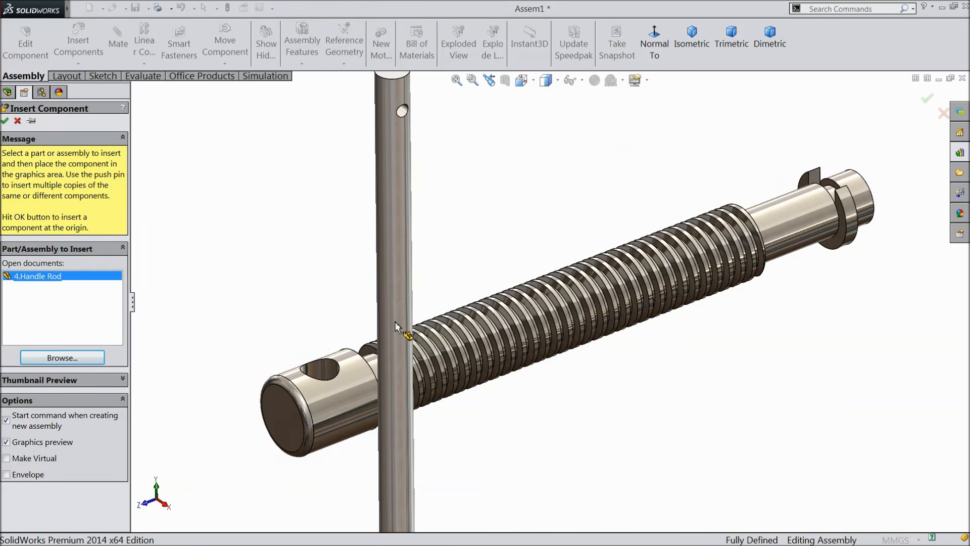
click(396, 324)
key(f)
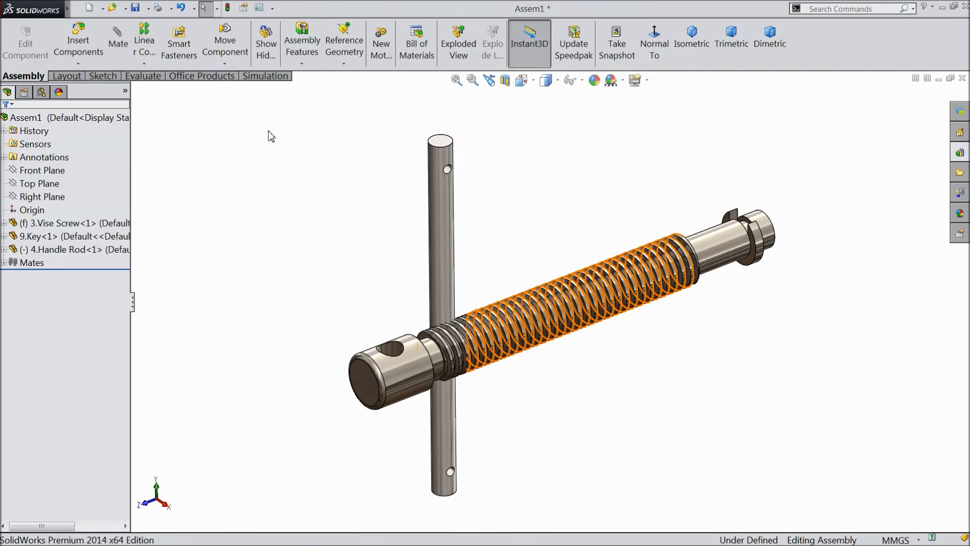
Step: Insert 5.Pin and 6.Knob from the Bench Vice folder, placing both near the upper end of the handle rod
click(78, 43)
click(76, 362)
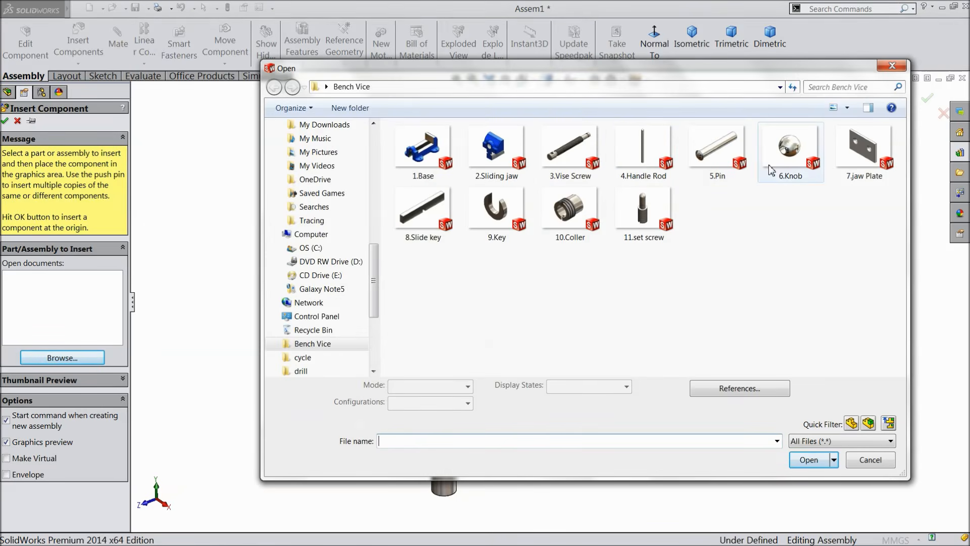
click(724, 162)
ctrl+click(800, 171)
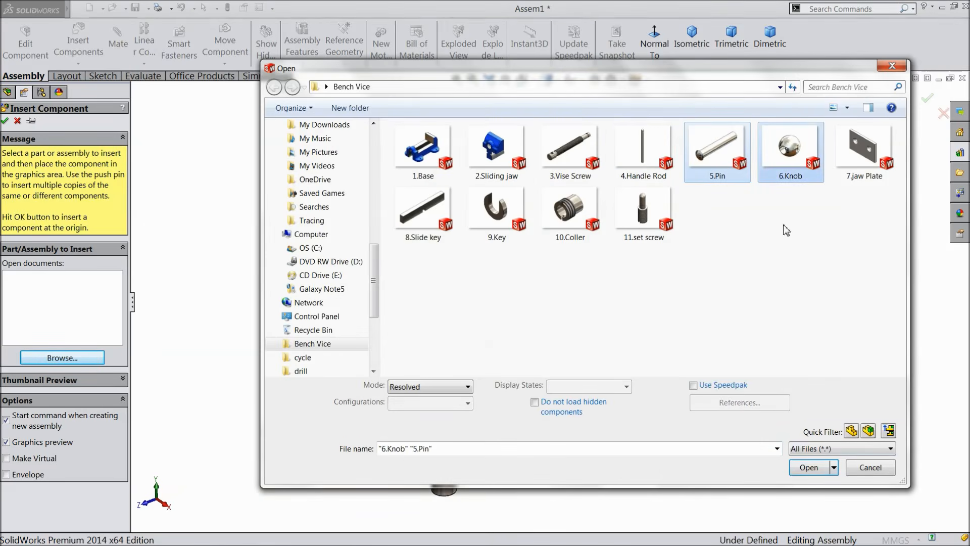
click(804, 467)
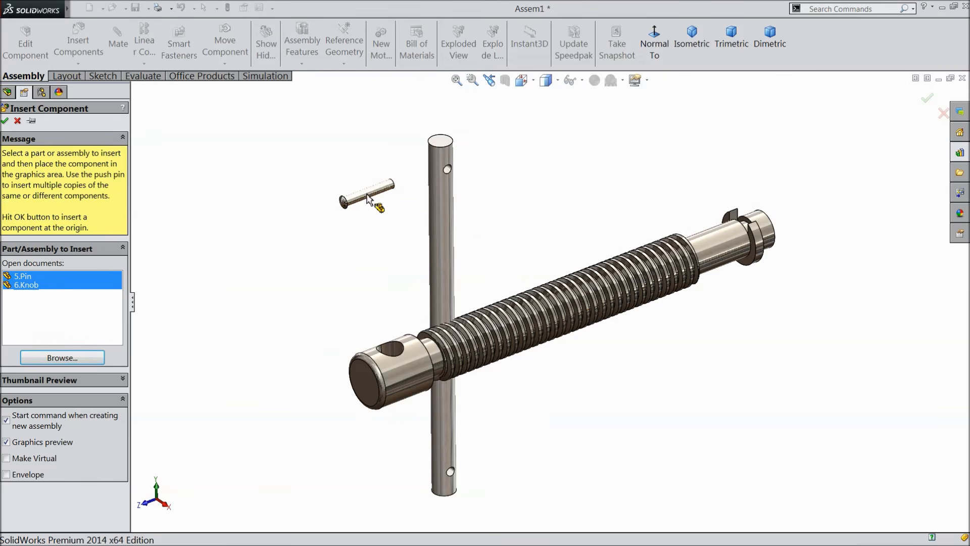
click(434, 182)
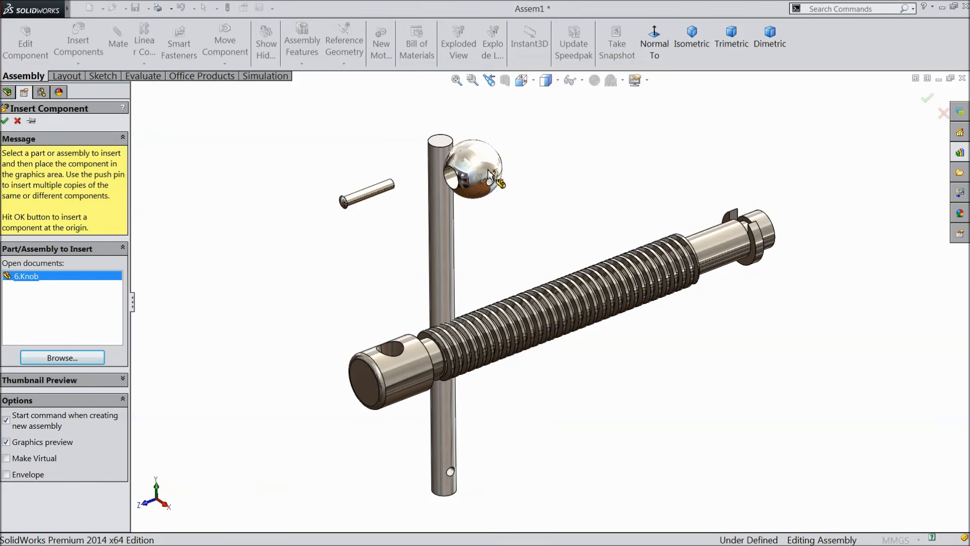
click(488, 174)
Step: Add a concentric mate between the knob's large bore and the cylindrical face of the handle rod
scroll(501, 192, down, 3)
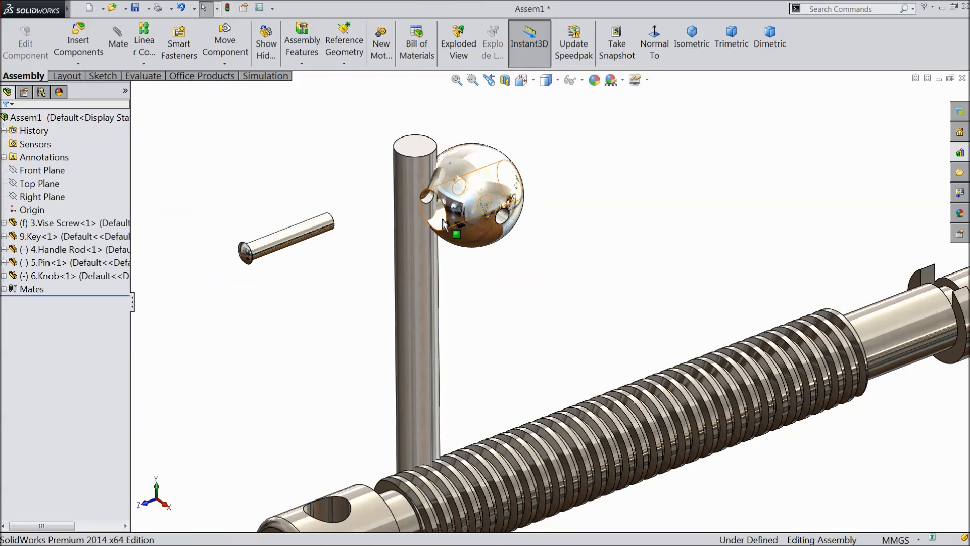
click(444, 222)
click(530, 171)
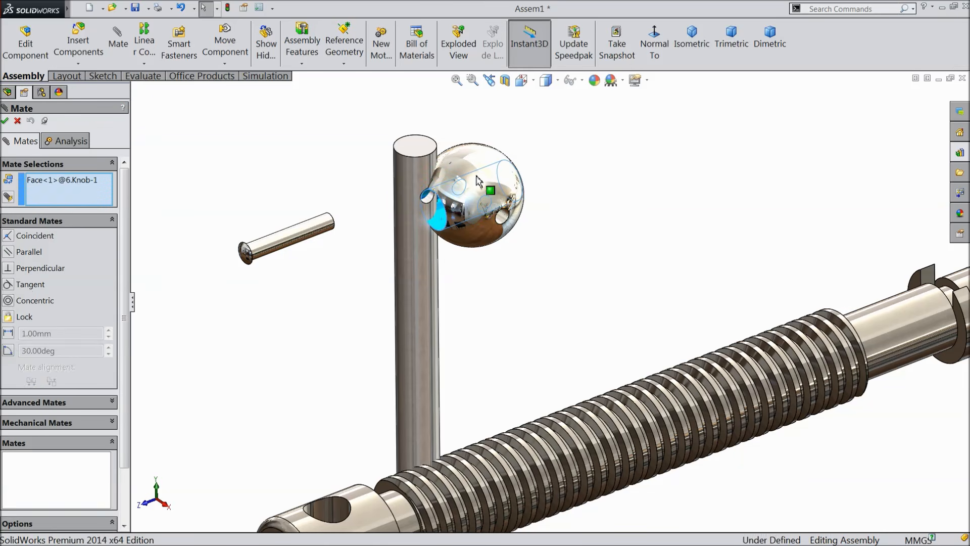
click(414, 177)
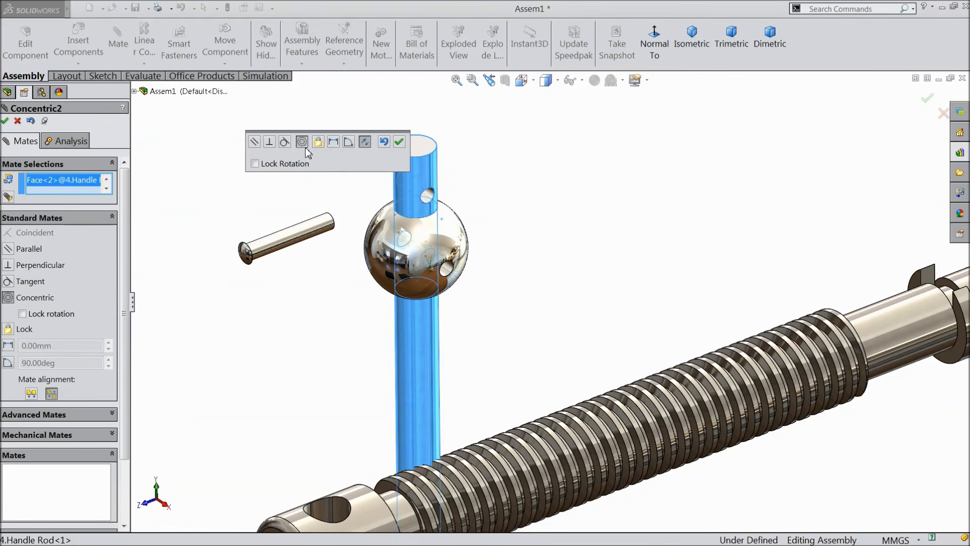
click(399, 142)
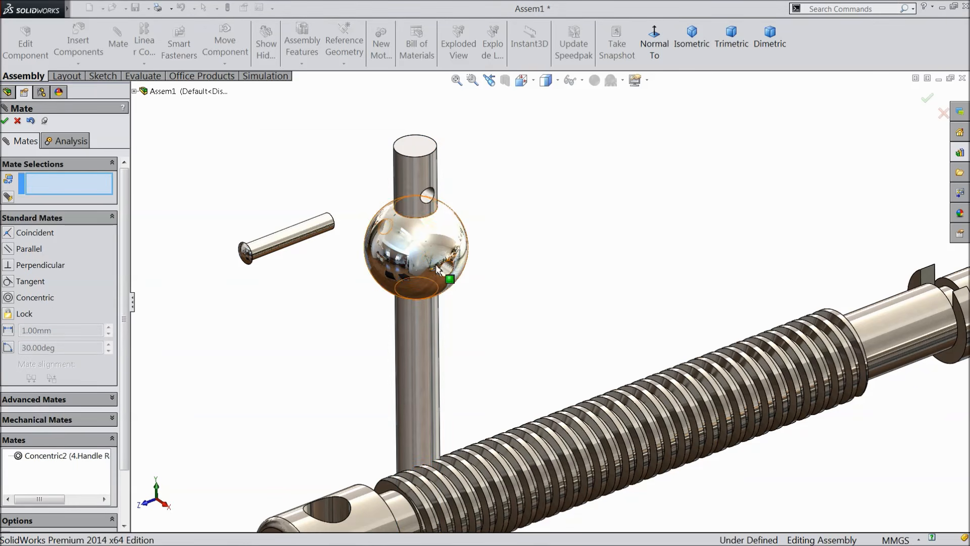
Step: Add a concentric mate between the handle rod's upper cross hole and the small cross hole in the knob
click(427, 197)
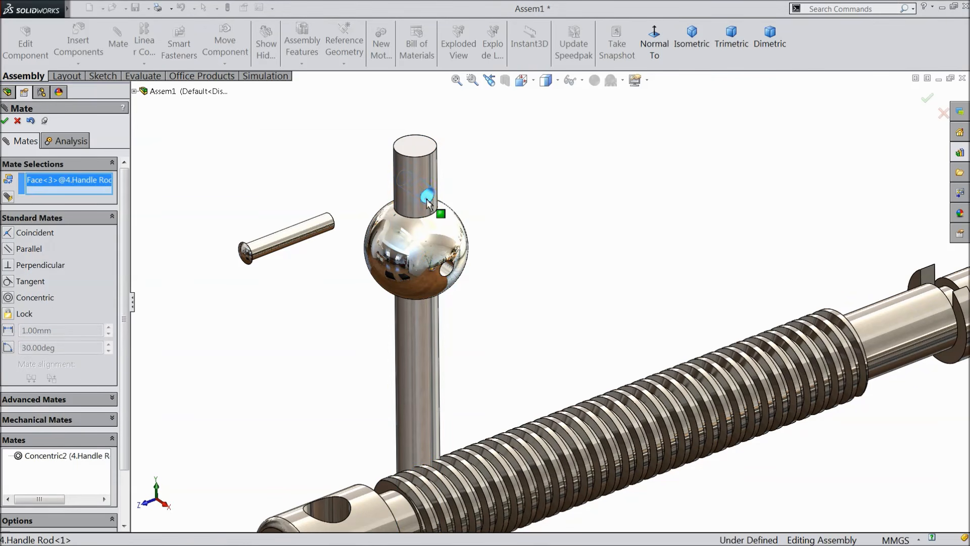
click(448, 269)
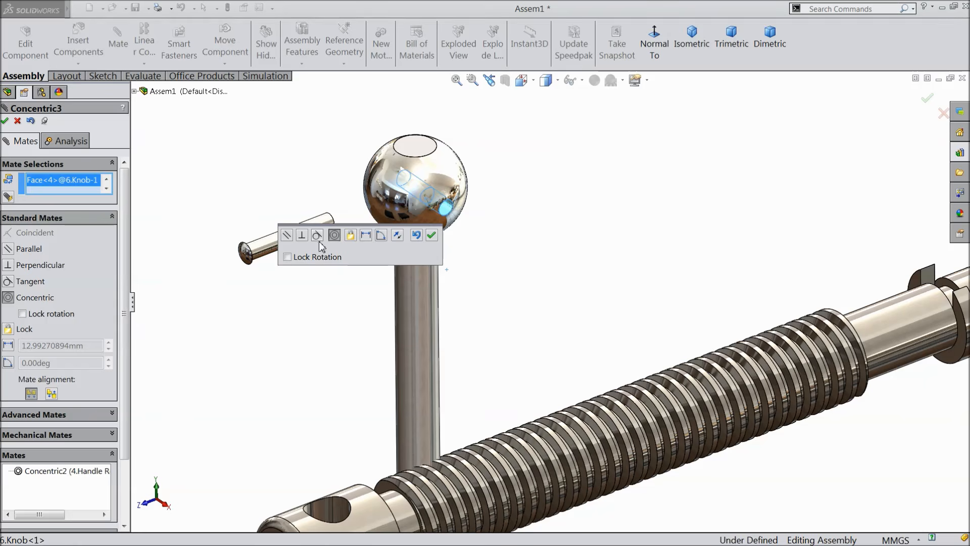
click(431, 236)
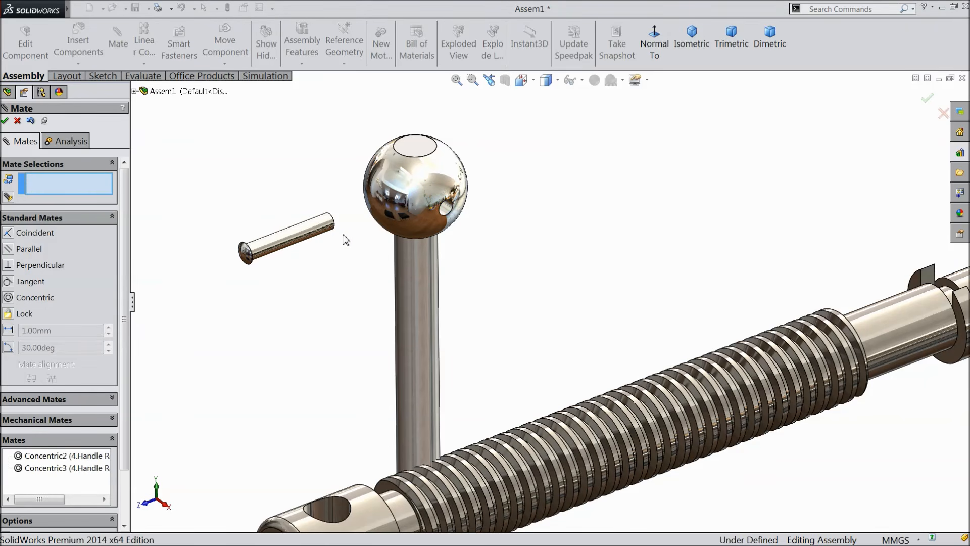
Step: Add a concentric mate between the pin's cylindrical face and the small cross hole in the knob
click(294, 239)
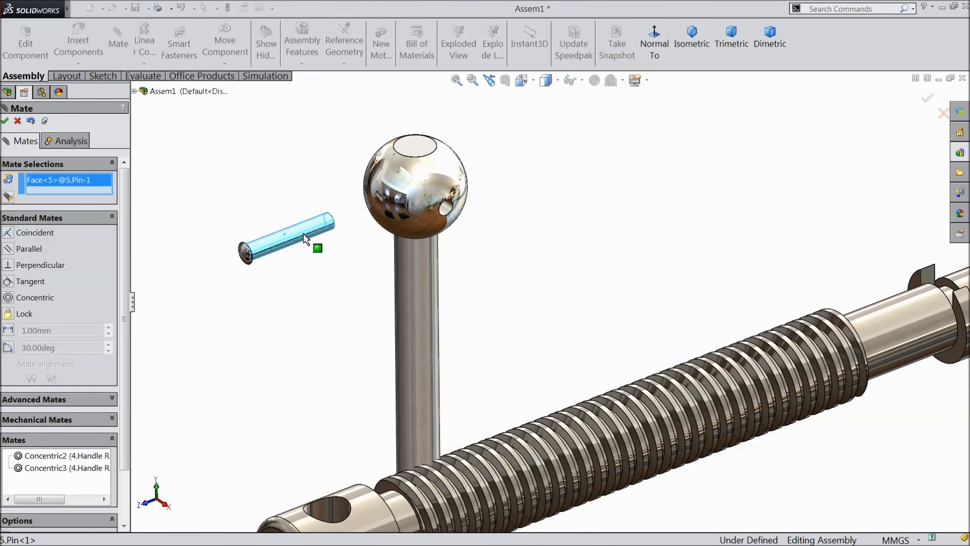
click(444, 207)
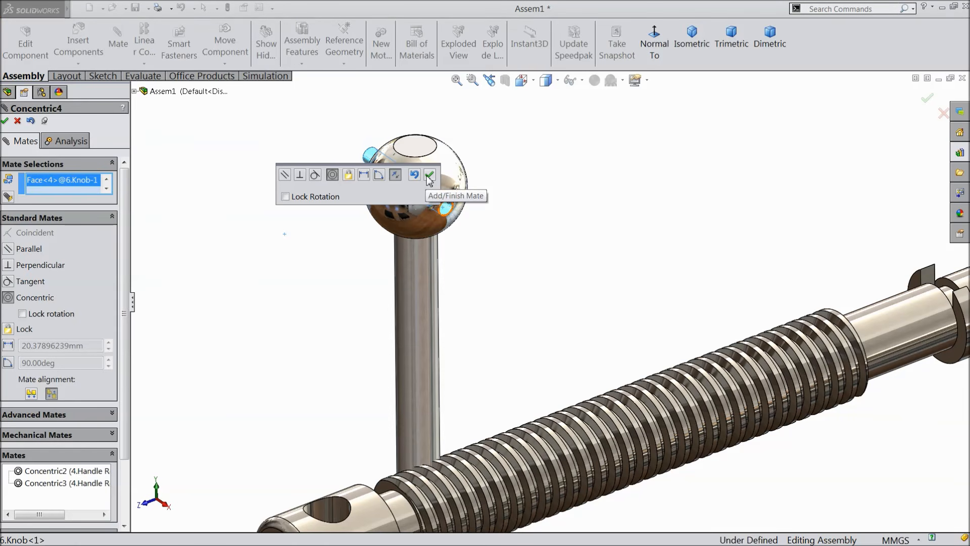
click(428, 177)
Step: Slide the pin along the knob's cross hole until its head end protrudes clear of the sphere
middle_drag(363, 222, 396, 243)
drag(362, 162, 485, 228)
scroll(438, 274, down, 3)
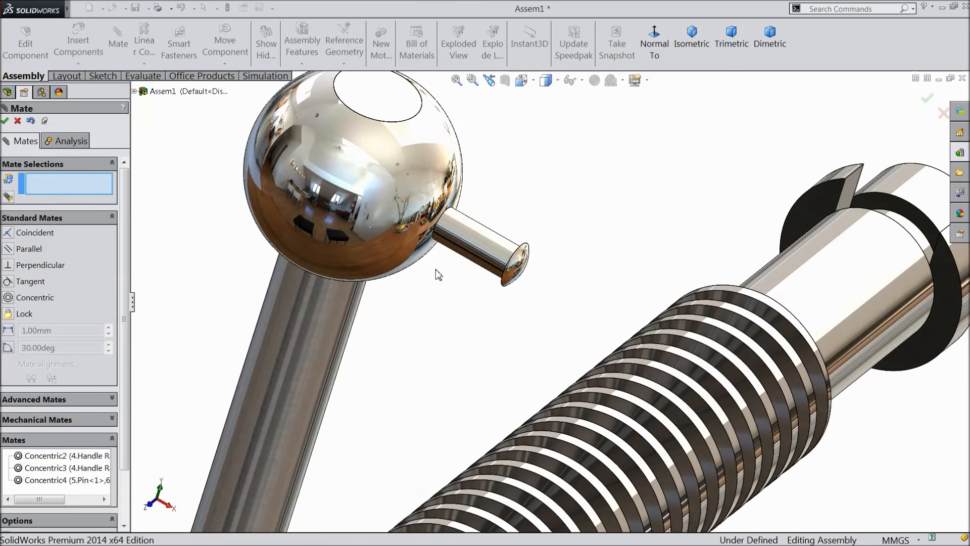
scroll(427, 263, up, 2)
Step: Add a tangent mate between the knob's spherical face and the flat underside of the pin head
click(418, 222)
middle_drag(434, 270, 542, 286)
scroll(505, 253, down, 5)
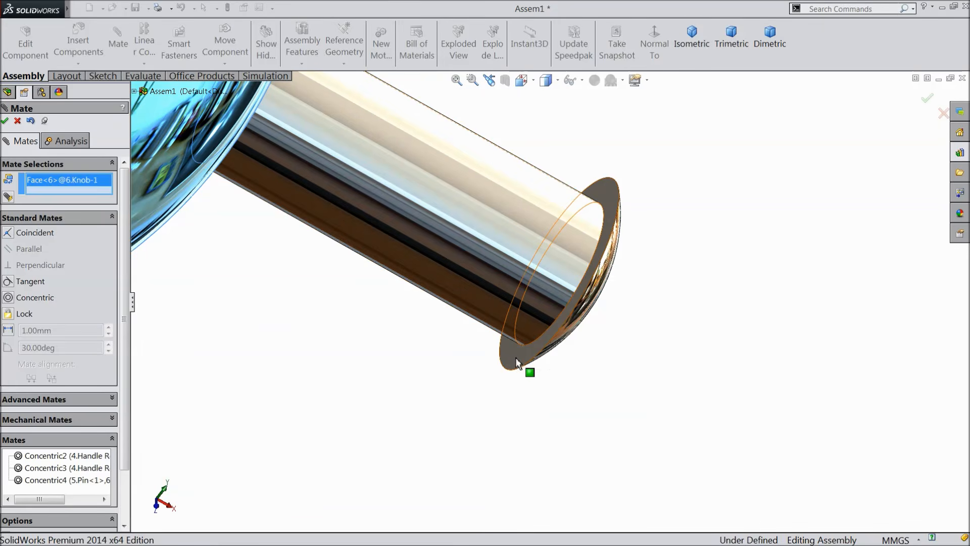
click(516, 357)
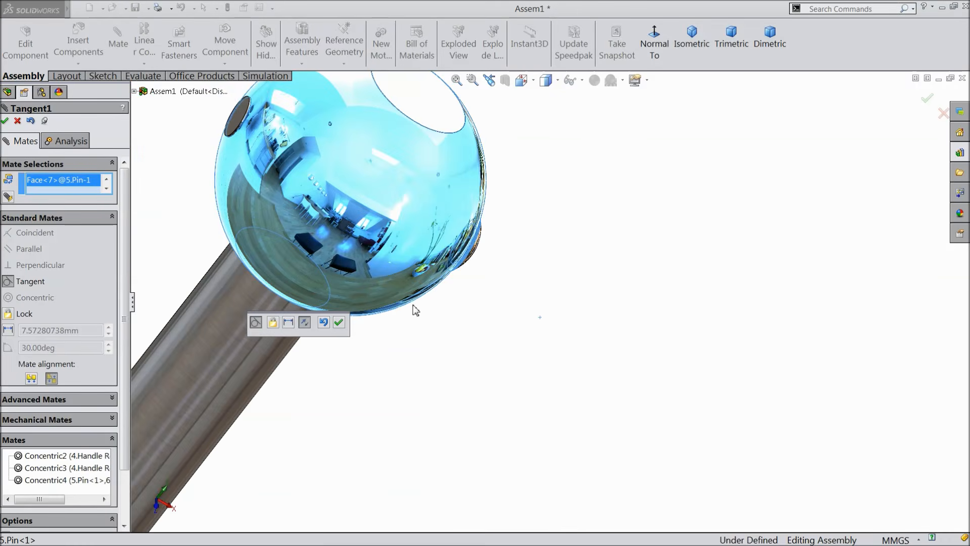
scroll(440, 334, up, 8)
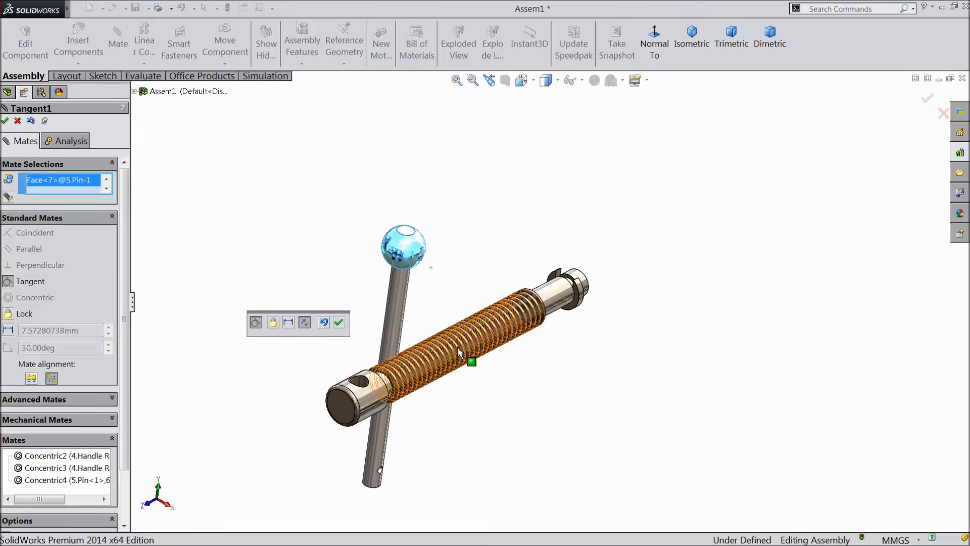
scroll(450, 258, down, 10)
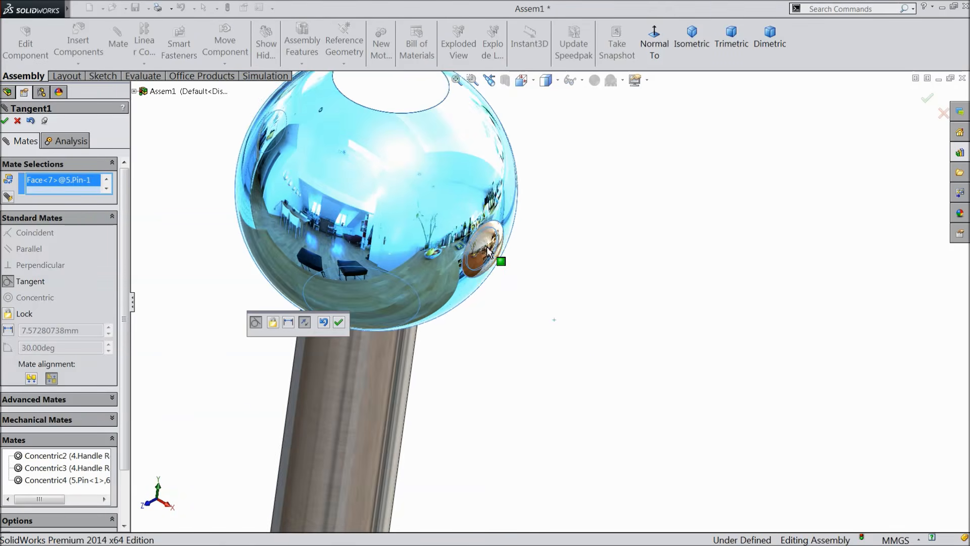
scroll(487, 247, down, 3)
click(339, 322)
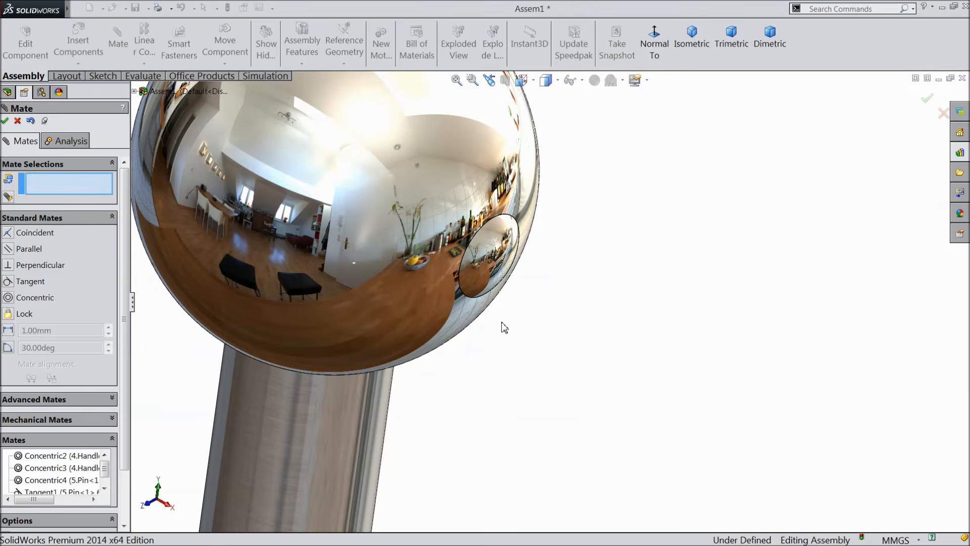
scroll(503, 325, up, 10)
middle_drag(520, 354, 602, 354)
scroll(576, 392, up, 4)
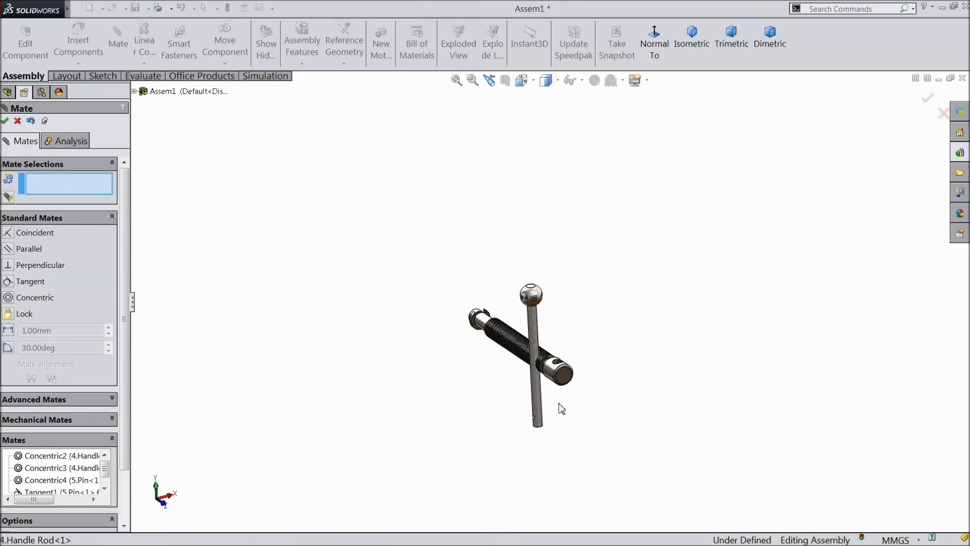
Step: Close the mate command and start a component mirror using the handle rod's Top Plane as the mirror plane
scroll(562, 392, down, 4)
scroll(510, 292, down, 2)
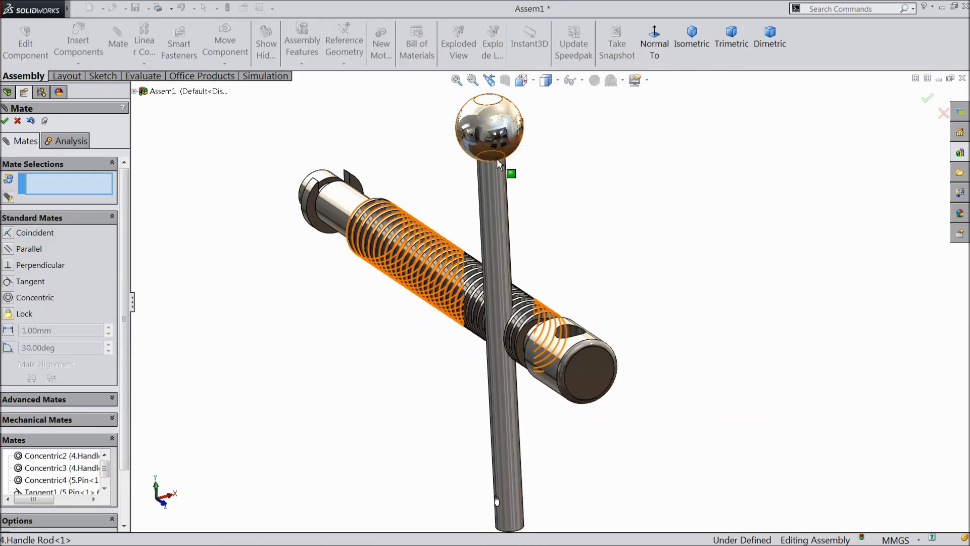
middle_drag(541, 208, 538, 222)
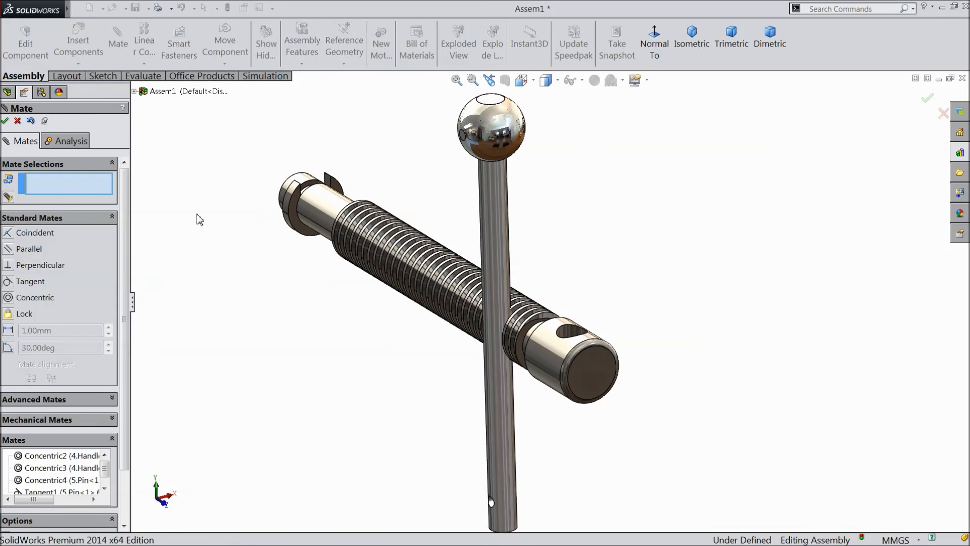
click(18, 121)
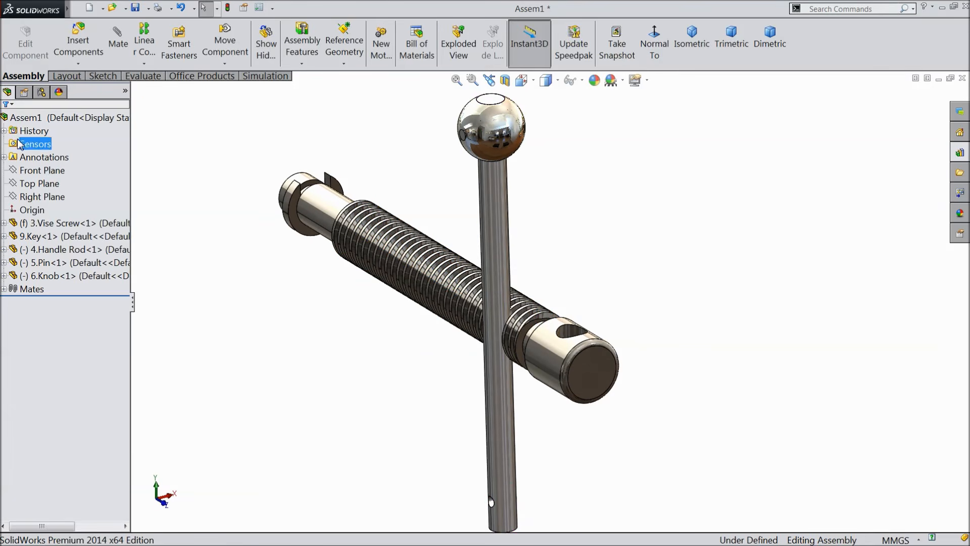
click(50, 278)
click(40, 252)
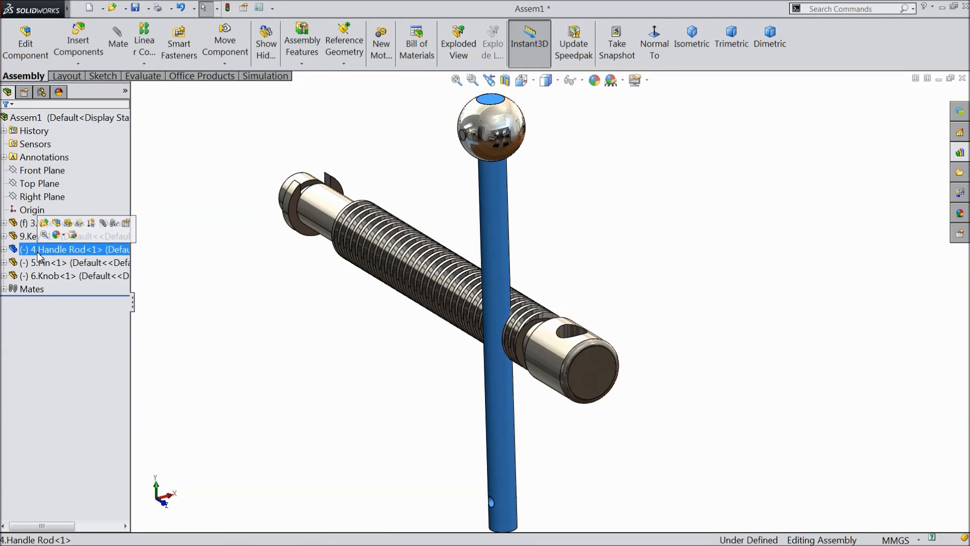
click(4, 249)
click(49, 343)
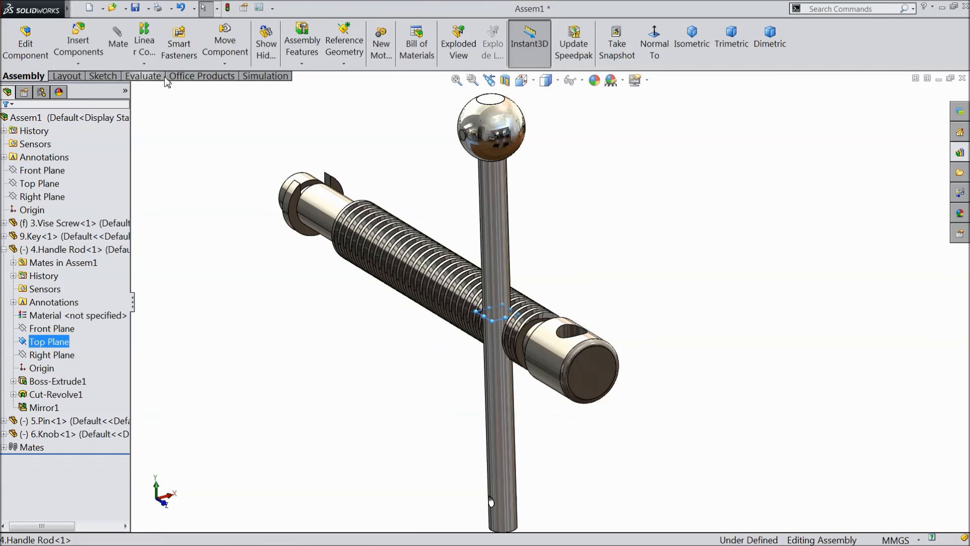
click(145, 64)
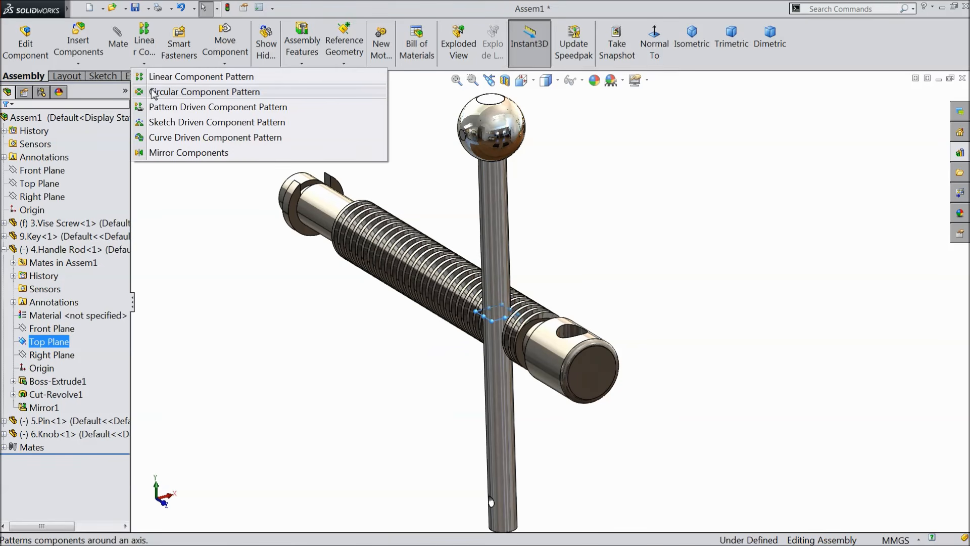
click(171, 153)
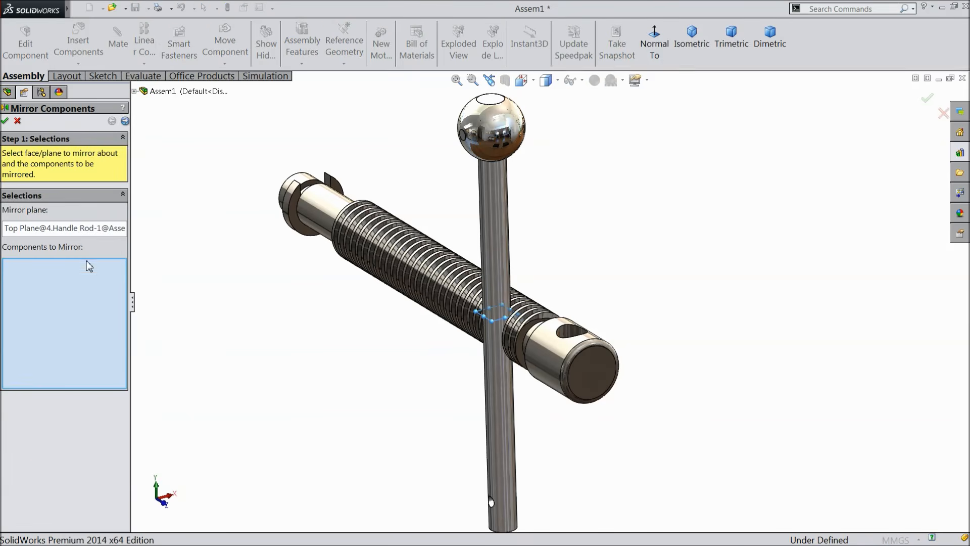
Step: Mirror the knob and its pin to the opposite end of the handle rod, keeping the bounding box center mirror type
click(488, 142)
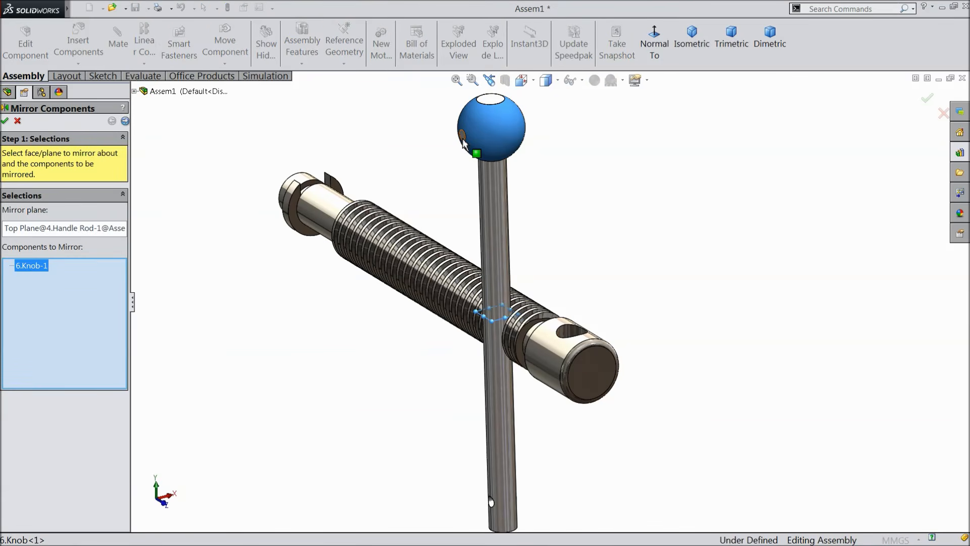
scroll(478, 136, down, 5)
click(469, 205)
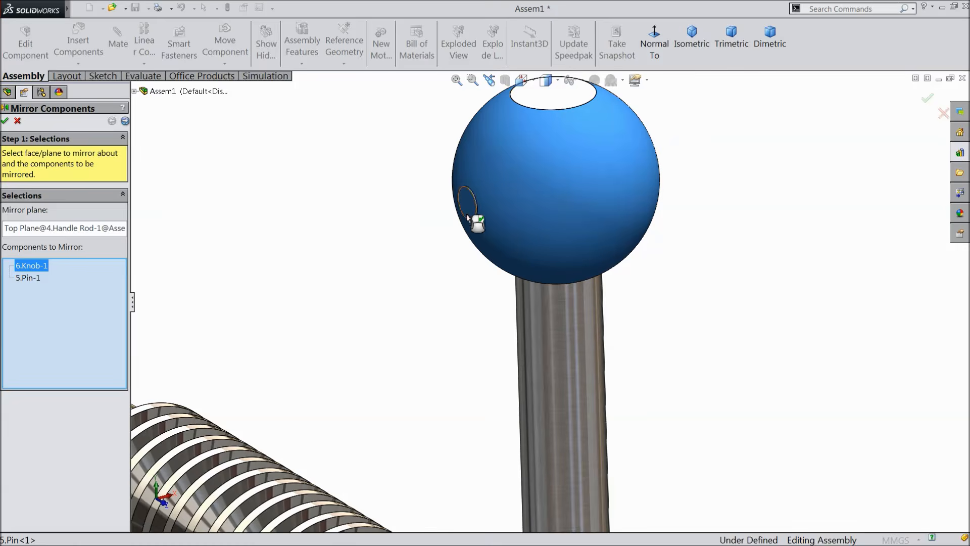
scroll(452, 268, up, 4)
scroll(516, 309, up, 4)
scroll(505, 436, down, 5)
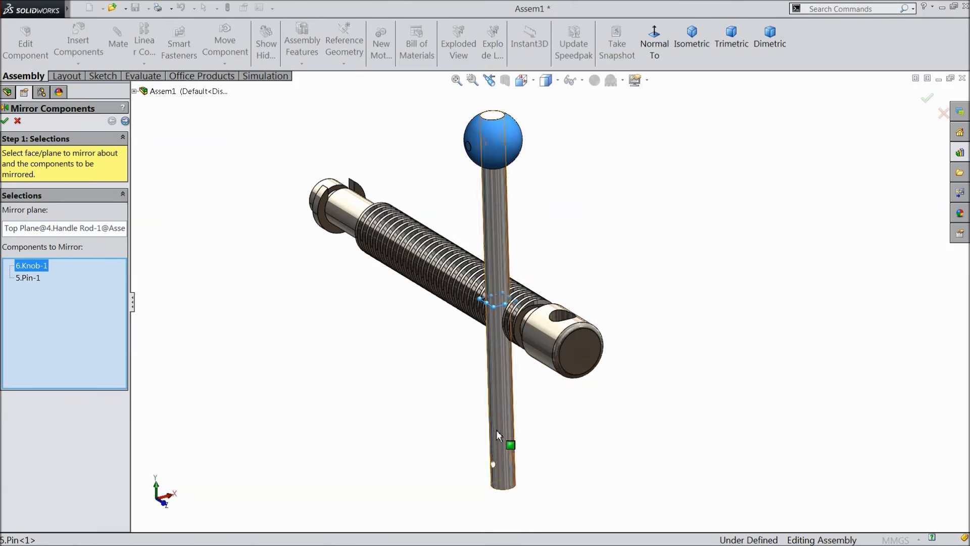
click(126, 122)
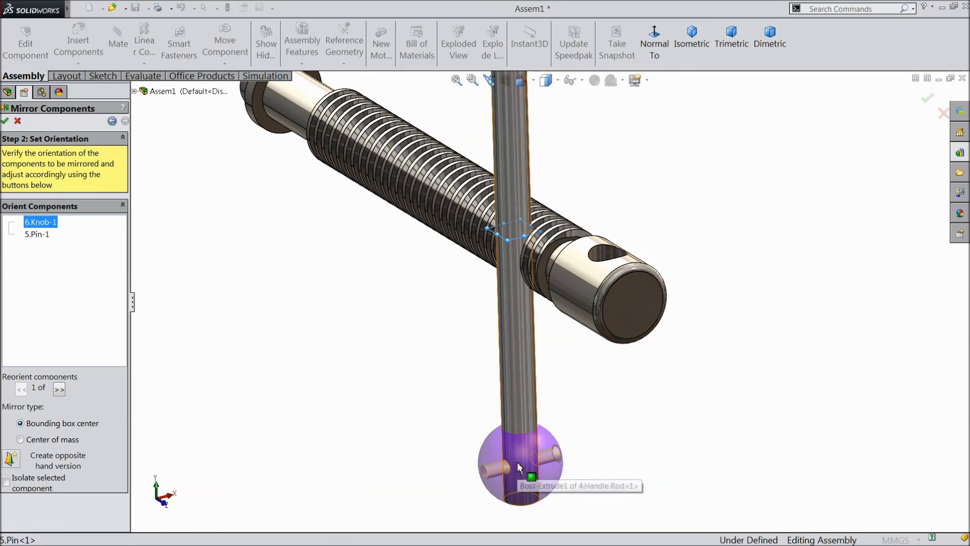
scroll(515, 455, down, 2)
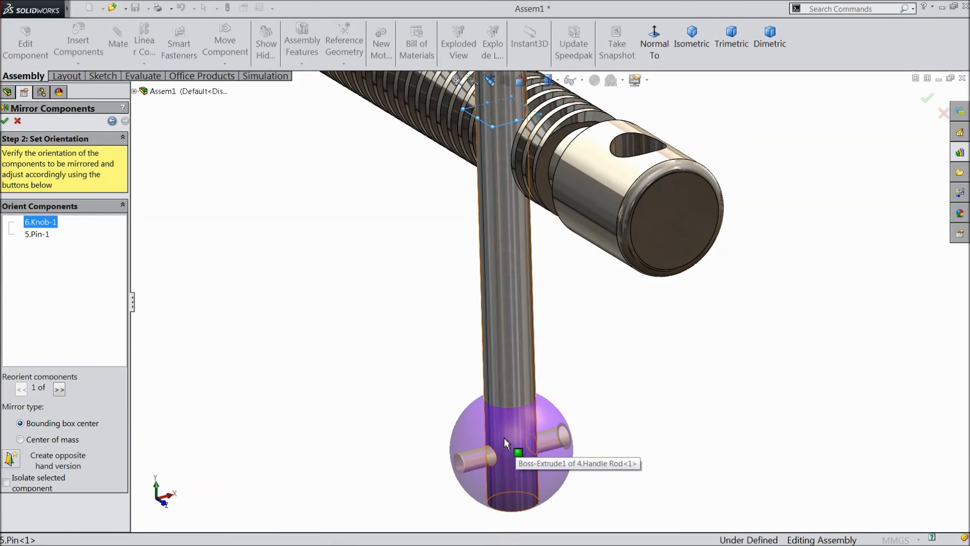
click(4, 120)
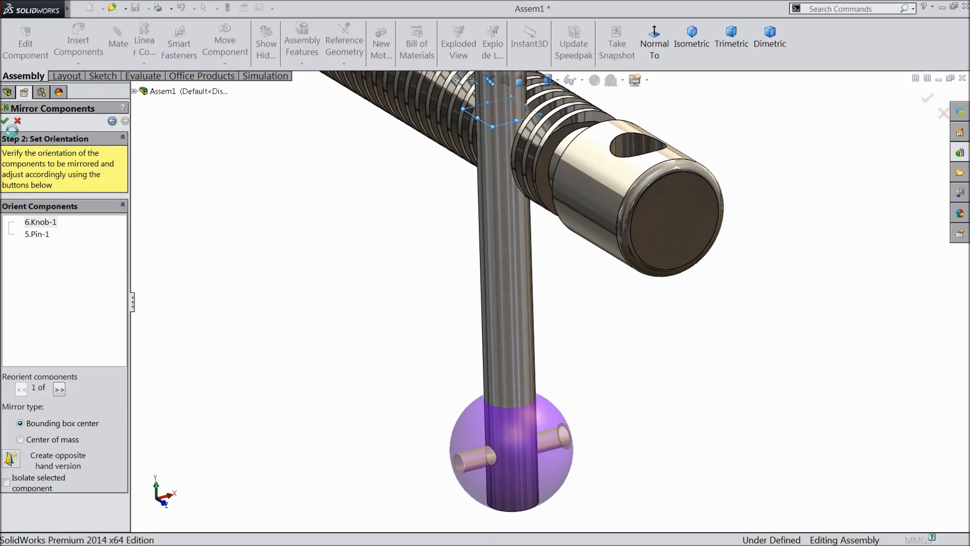
Step: Add a concentric mate between the handle rod's cylindrical face and the cross hole in the vise screw's head
scroll(479, 266, up, 5)
middle_drag(565, 206, 476, 335)
scroll(389, 337, down, 5)
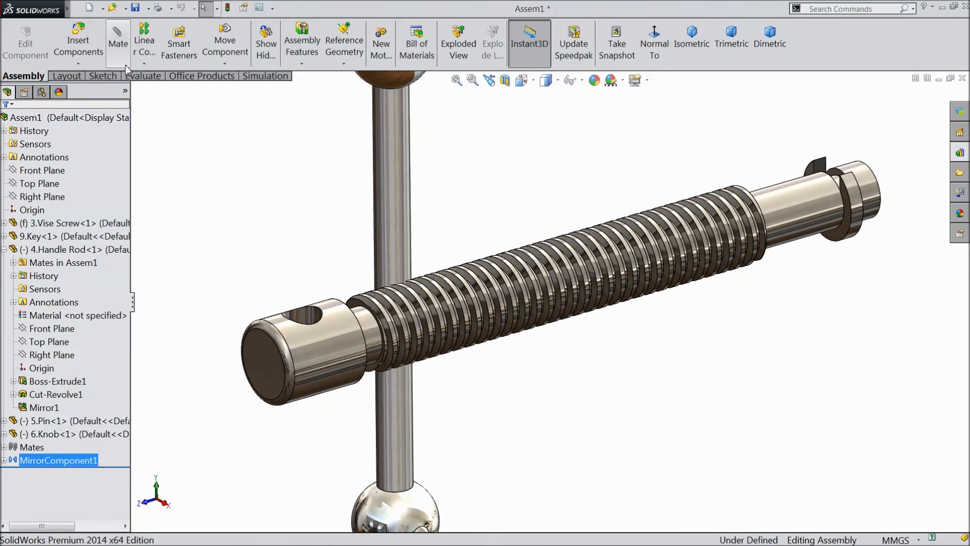
click(159, 148)
click(118, 40)
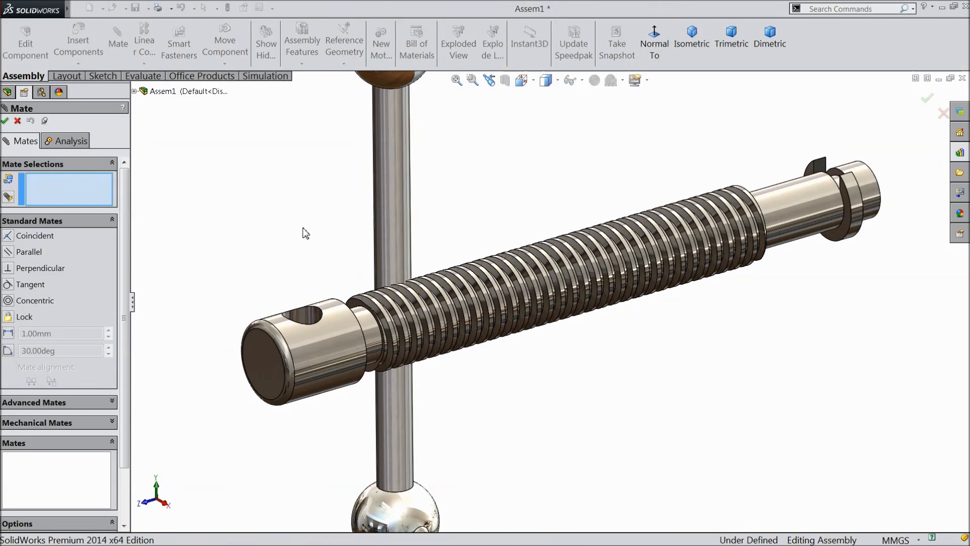
click(401, 196)
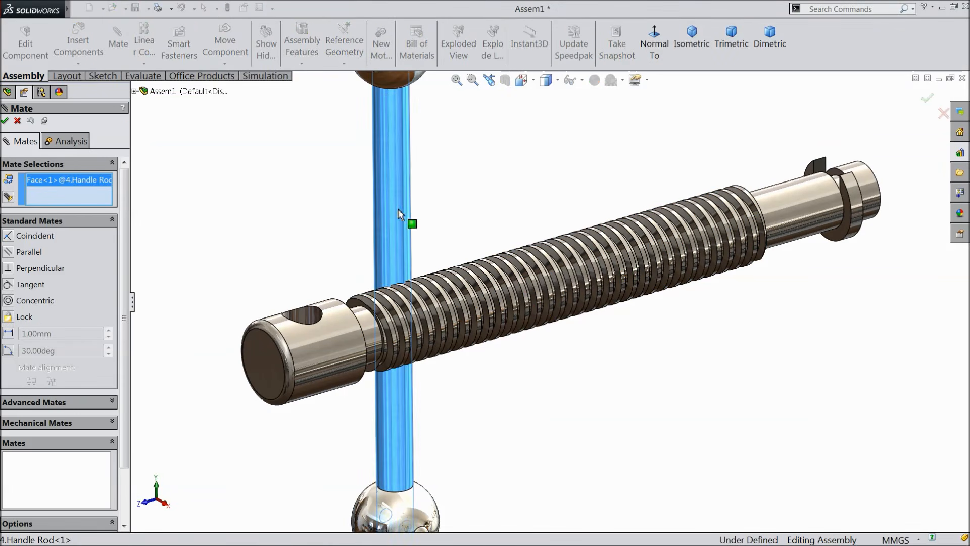
click(306, 316)
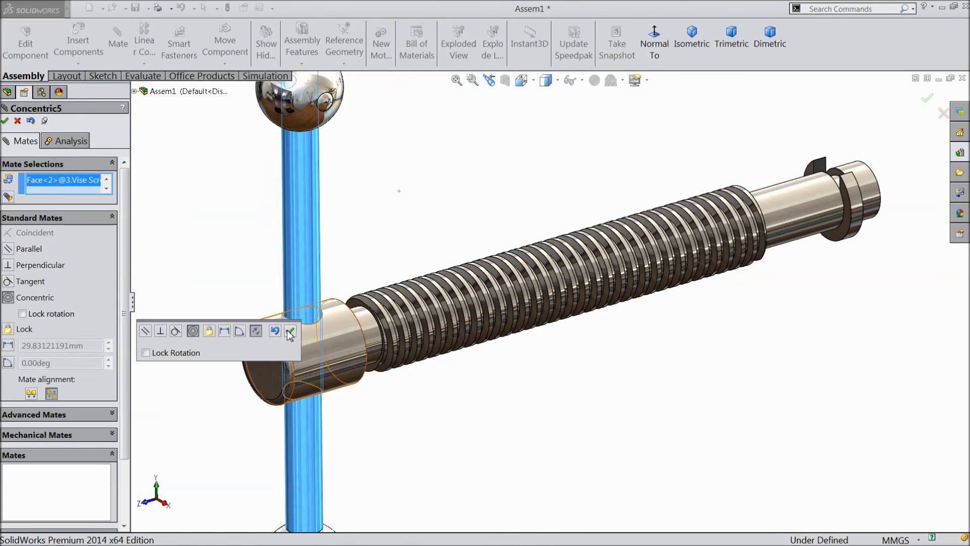
click(291, 332)
key(f)
mouse_move(469, 390)
middle_down()
mouse_move(462, 373)
mouse_move(468, 385)
middle_up()
mouse_move(400, 399)
mouse_down()
mouse_move(397, 337)
mouse_move(399, 404)
mouse_move(404, 385)
mouse_move(409, 405)
mouse_move(405, 397)
mouse_up()
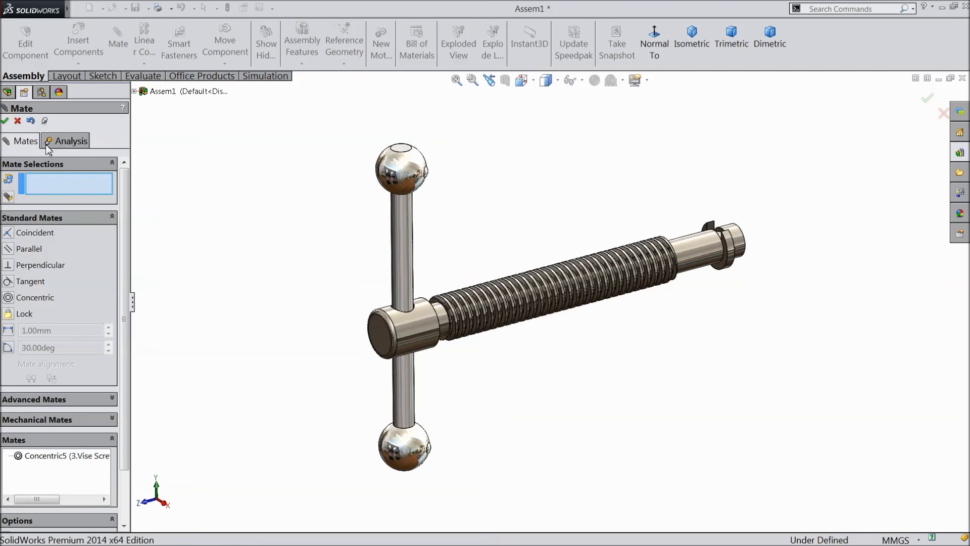
click(17, 121)
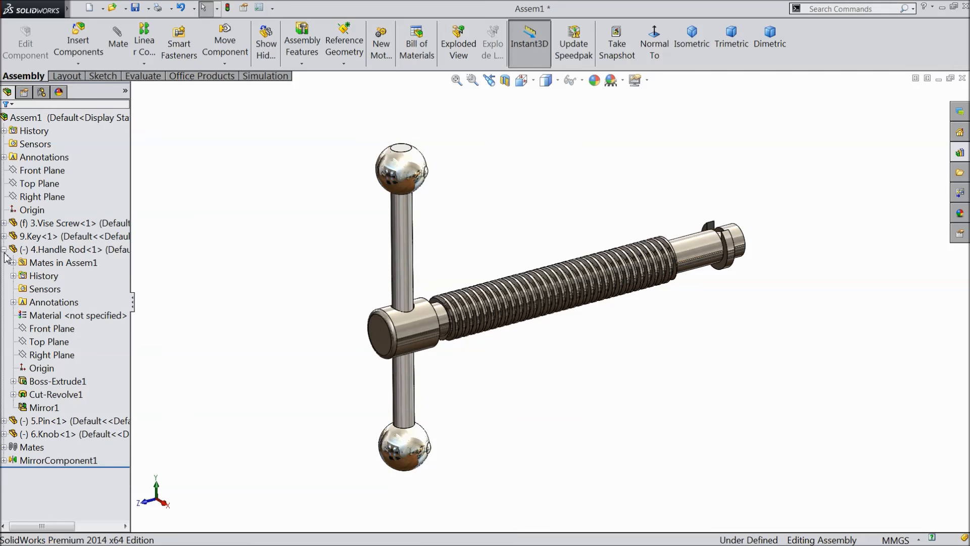
Step: Set up an advanced limit distance mate between the Top Planes of the handle rod and the vise screw
click(49, 341)
drag(405, 248, 404, 313)
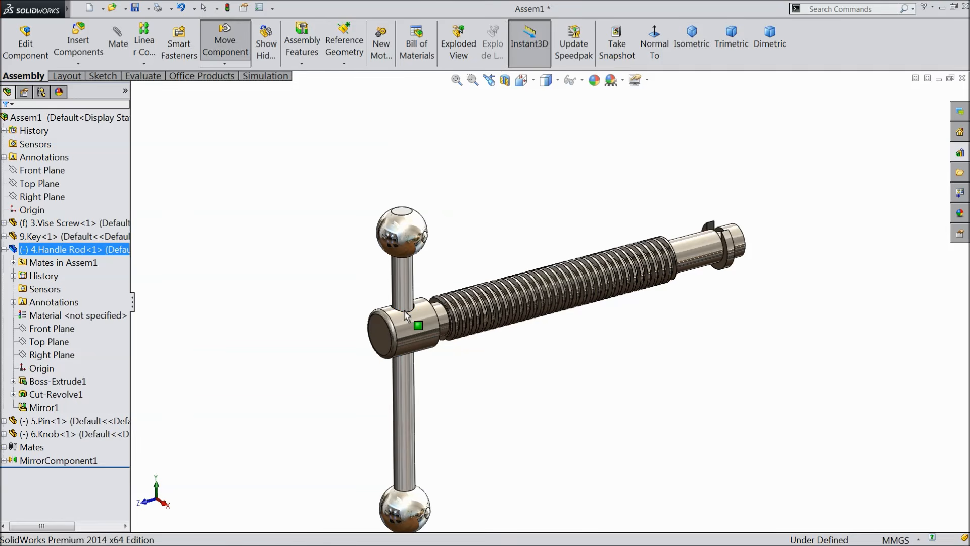
click(46, 343)
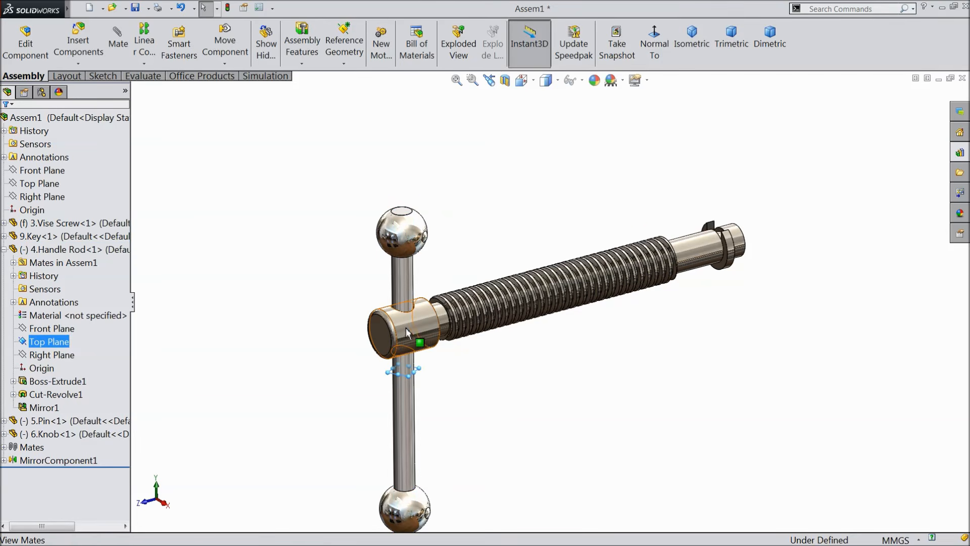
click(4, 223)
ctrl+click(50, 316)
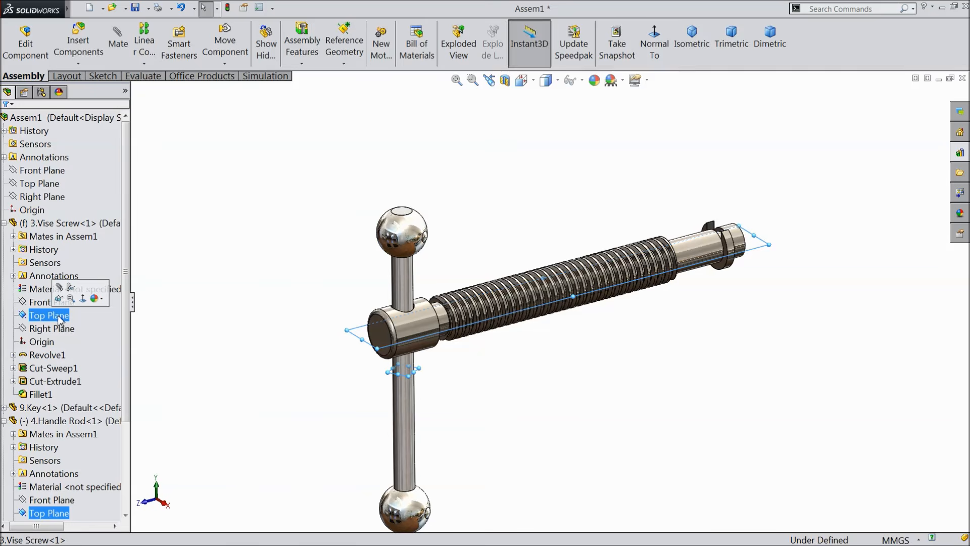
mouse_move(266, 332)
middle_down()
mouse_move(273, 264)
mouse_move(266, 328)
middle_up()
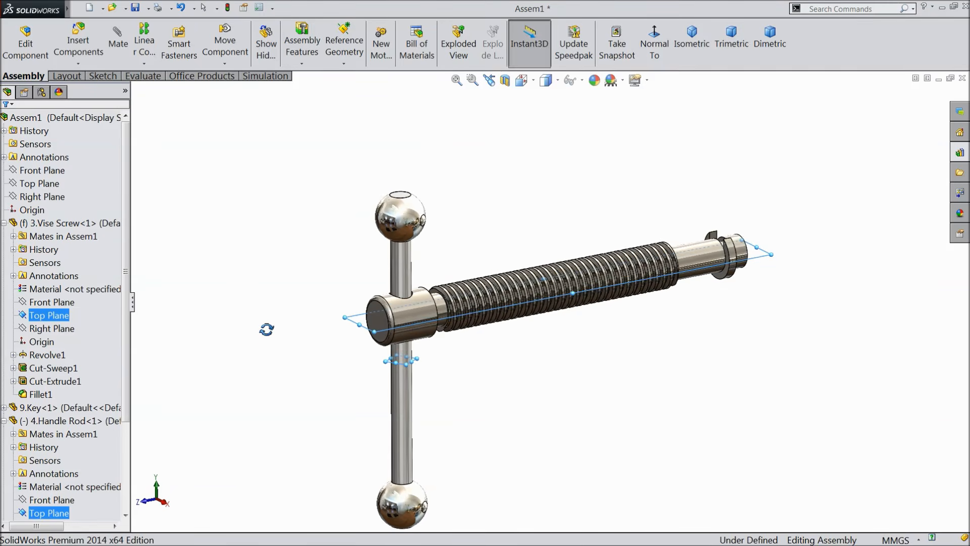
scroll(448, 345, down, 3)
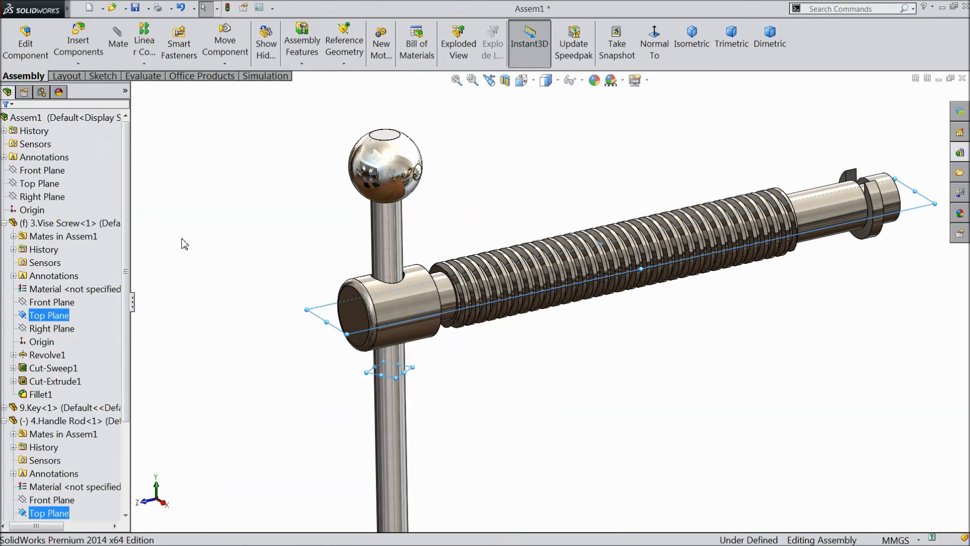
click(119, 46)
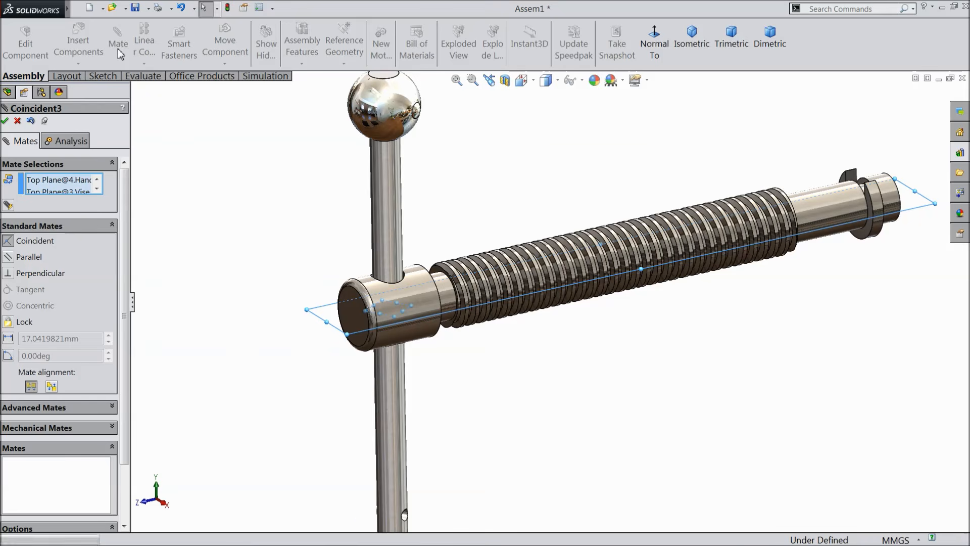
click(40, 408)
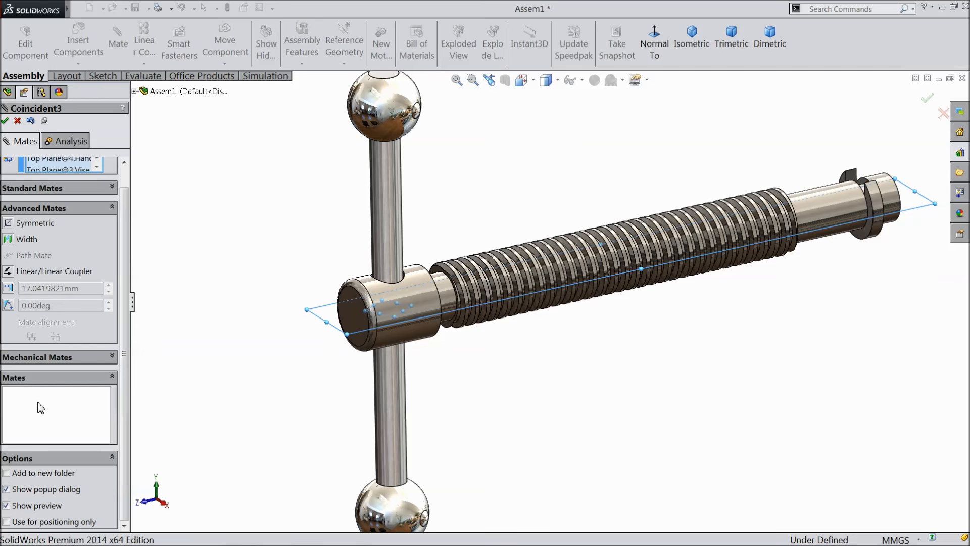
click(7, 288)
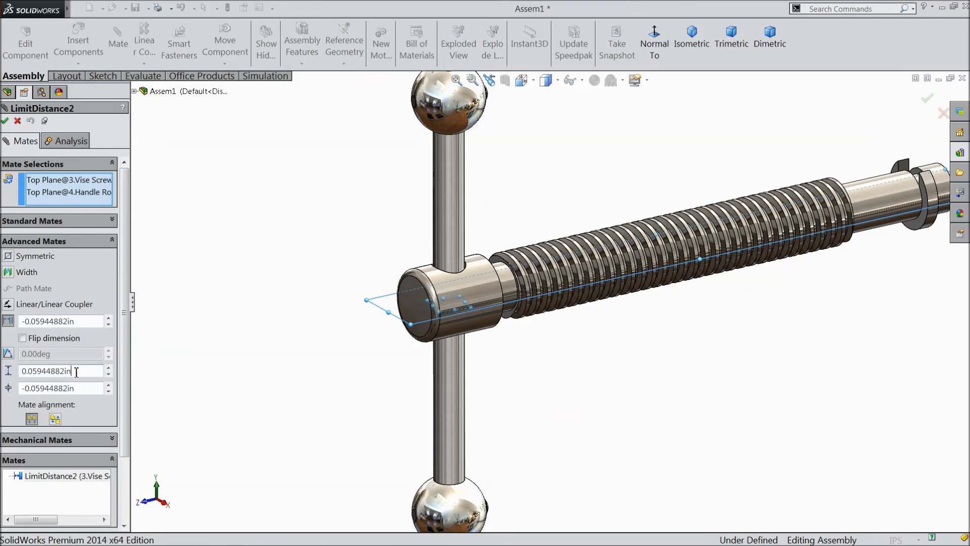
Step: Set the limit distance mate's maximum to 1.51 in and its minimum to -1.51 in, and accept the mate
text(1)
key(Return)
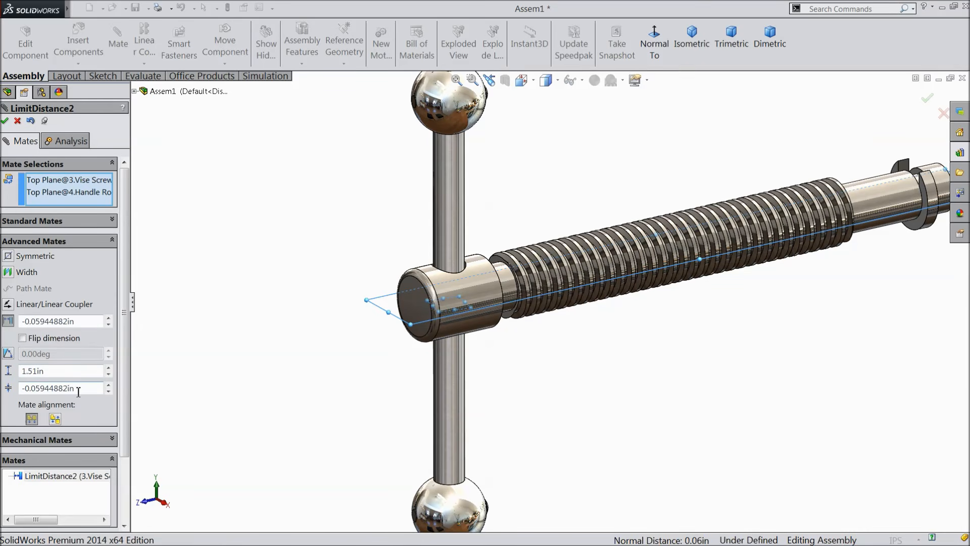
key(Tab)
text(-)
key(Return)
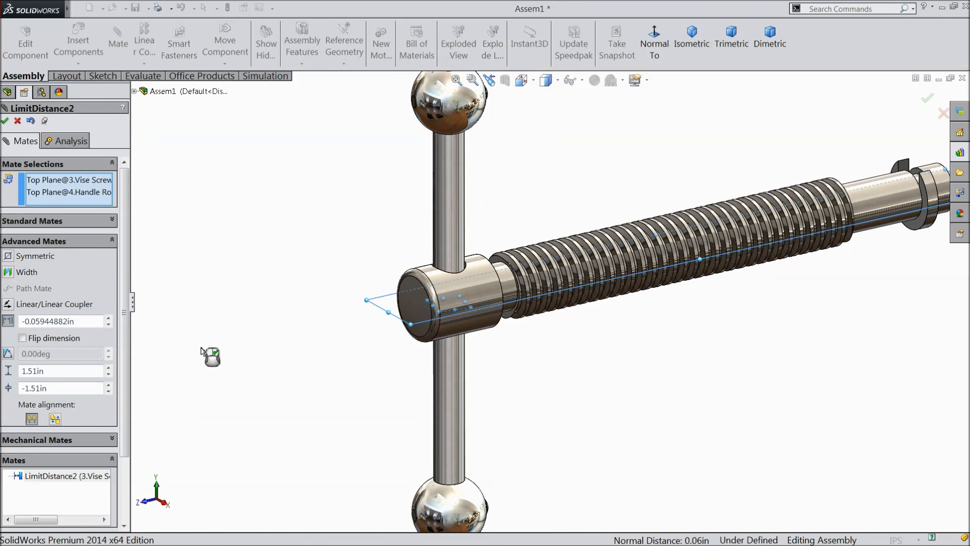
click(5, 121)
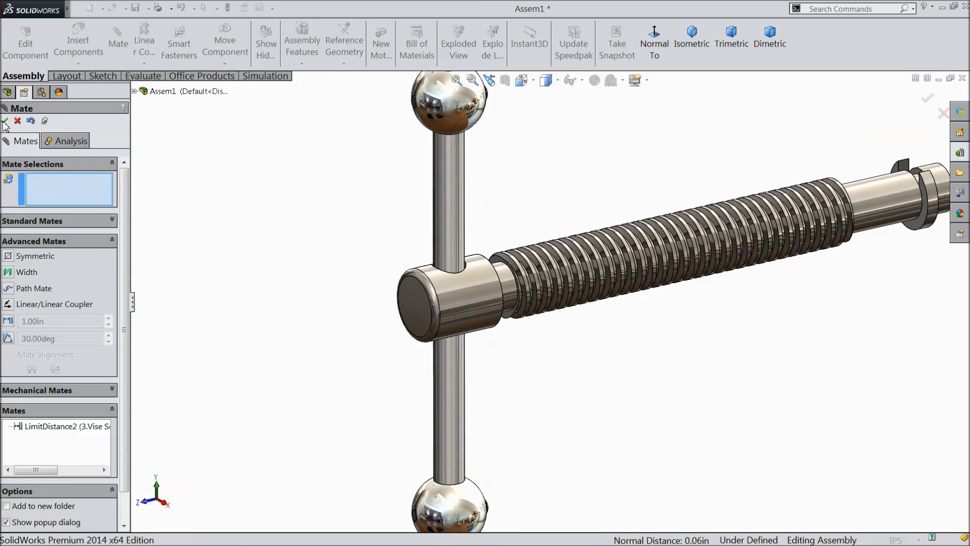
click(4, 122)
Step: Slide the handle rod up and down through the vise screw's cross hole to check its travel limits
drag(450, 234, 443, 412)
drag(438, 452, 474, 293)
scroll(661, 378, up, 2)
drag(481, 383, 481, 354)
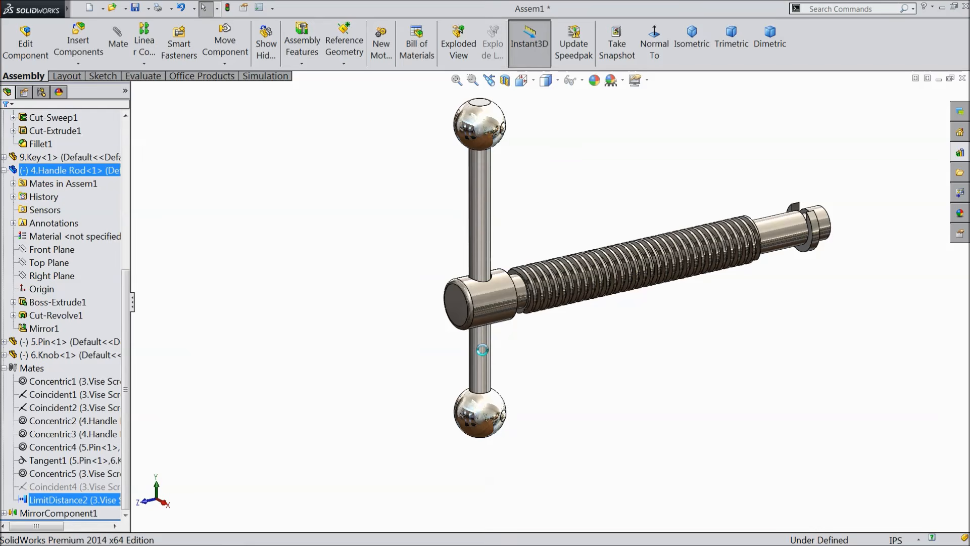
click(482, 354)
Step: Clear the handle rod selection and collapse the handle rod and vise screw entries in the feature tree
mouse_move(671, 347)
middle_down()
mouse_move(673, 312)
mouse_move(673, 350)
middle_up()
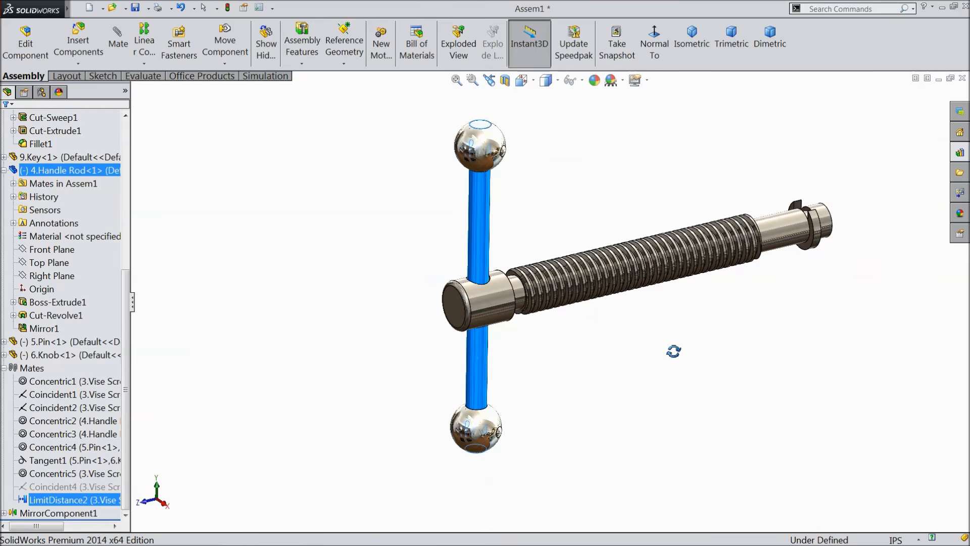
scroll(766, 268, down, 2)
scroll(652, 315, up, 1)
click(519, 226)
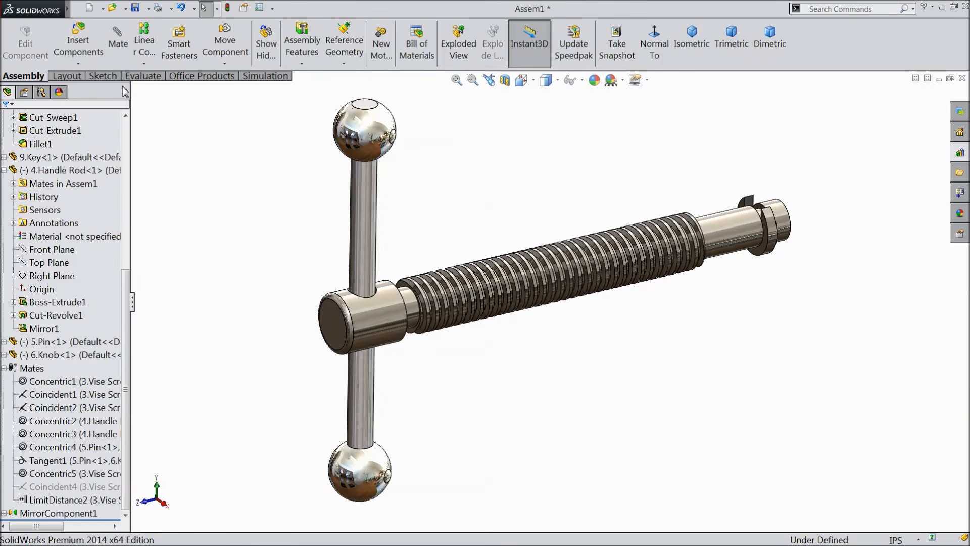
click(5, 171)
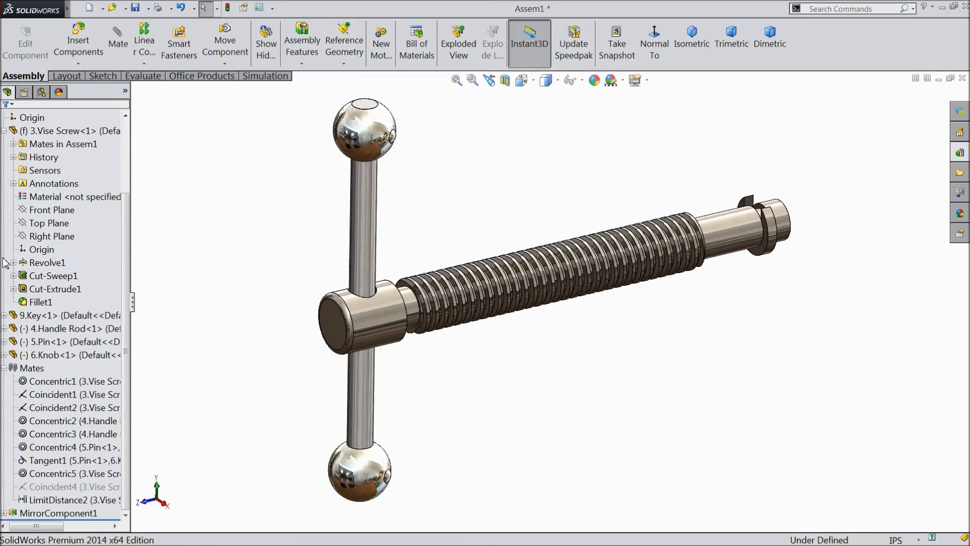
click(4, 132)
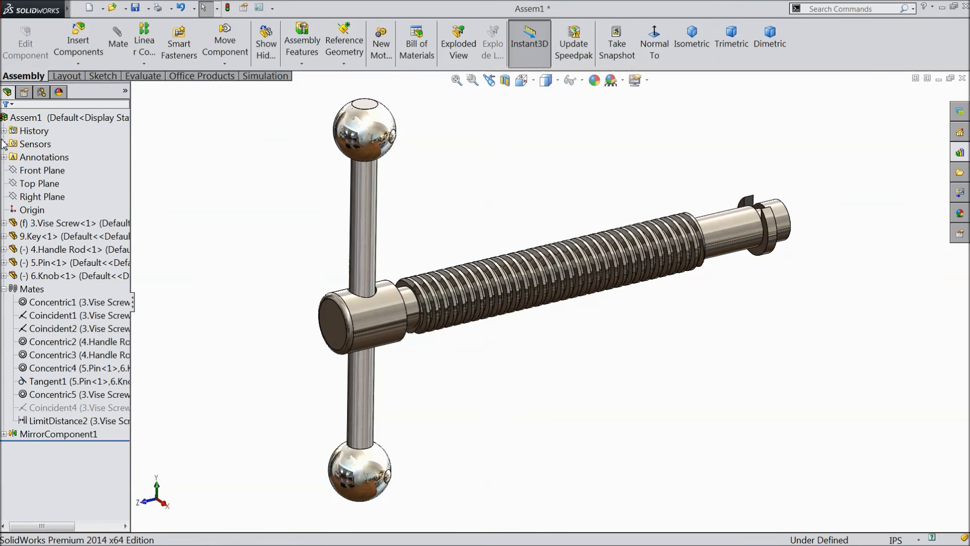
Step: Collapse the mates list and start saving the assembly under the file name "Vise screw Sub-Assembly"
click(4, 289)
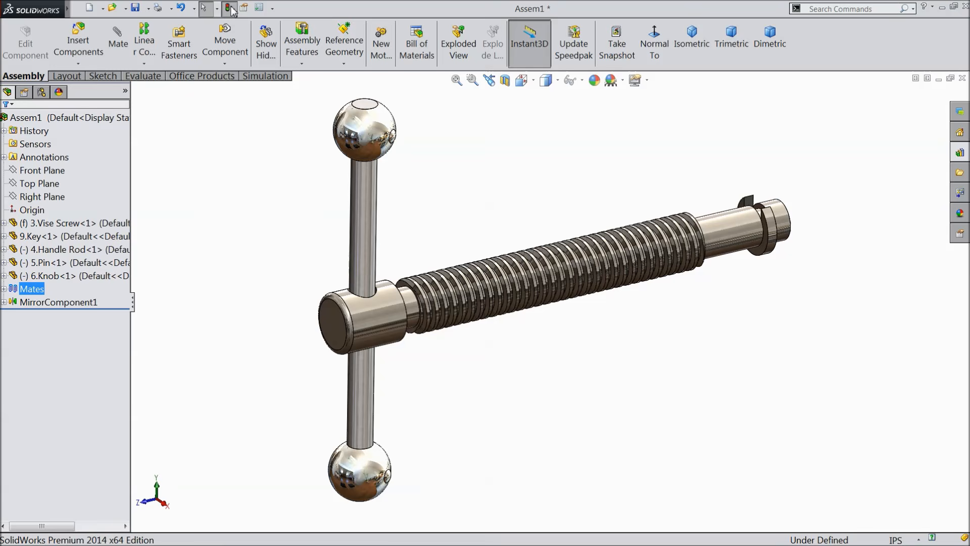
click(136, 7)
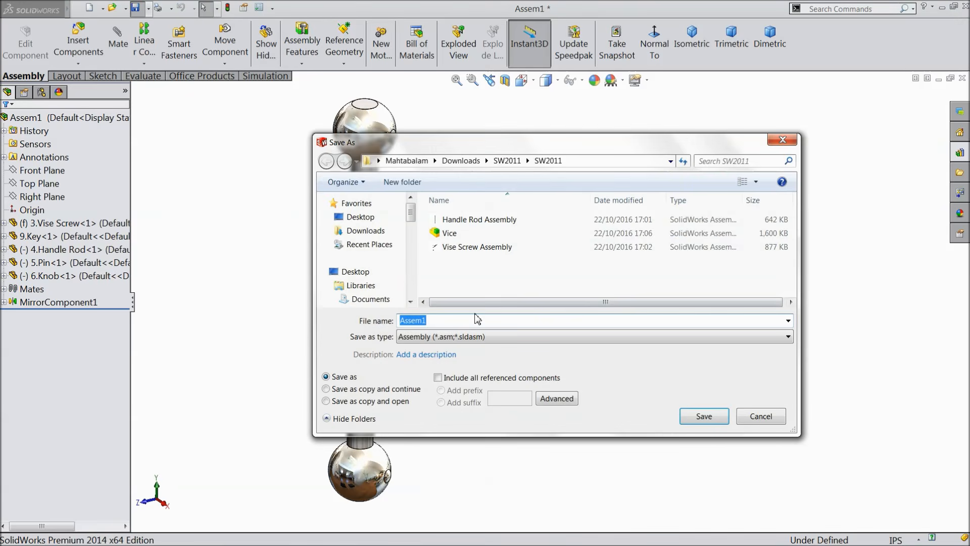
click(430, 323)
key(BackSpace)
key(BackSpace)
key(BackSpace)
key(BackSpace)
key(BackSpace)
key(BackSpace)
text(Vise)
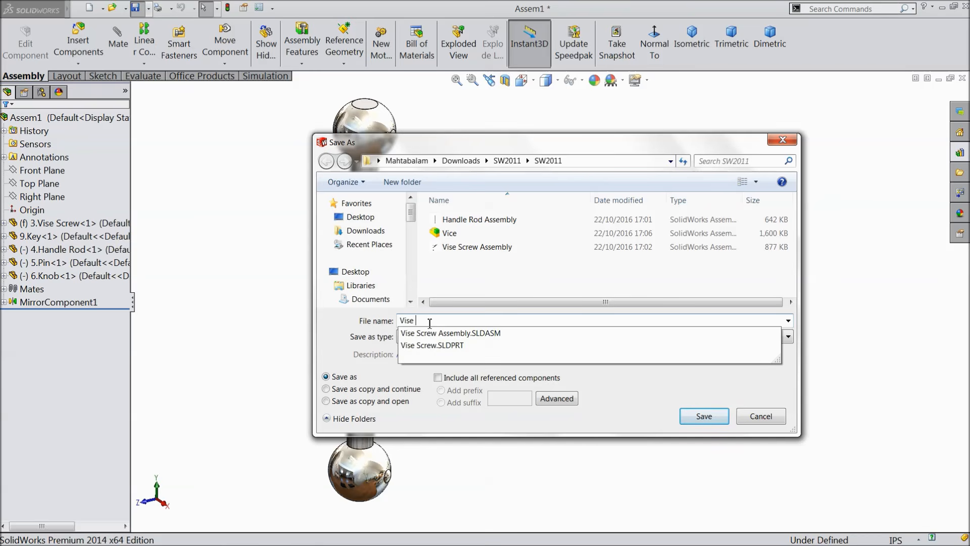
text( Handle)
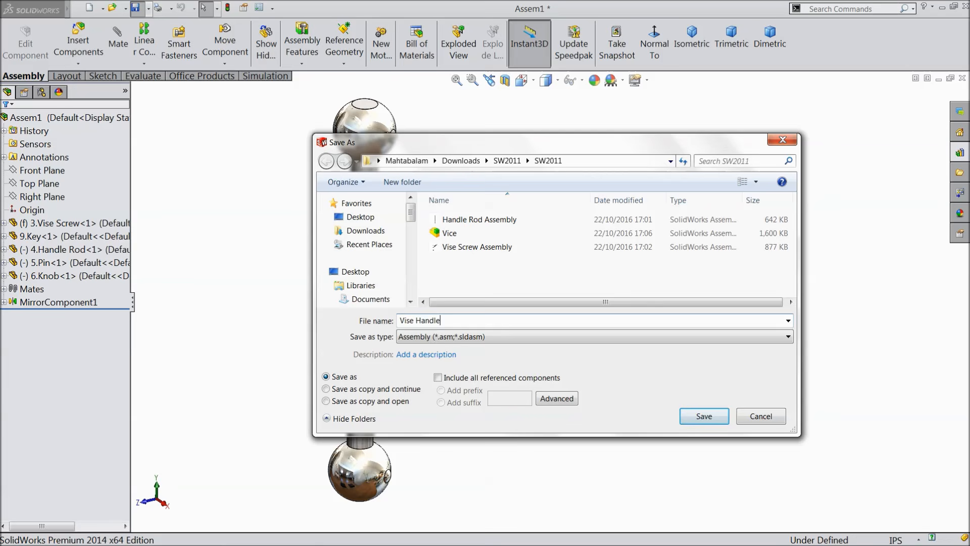
key(BackSpace)
key(BackSpace)
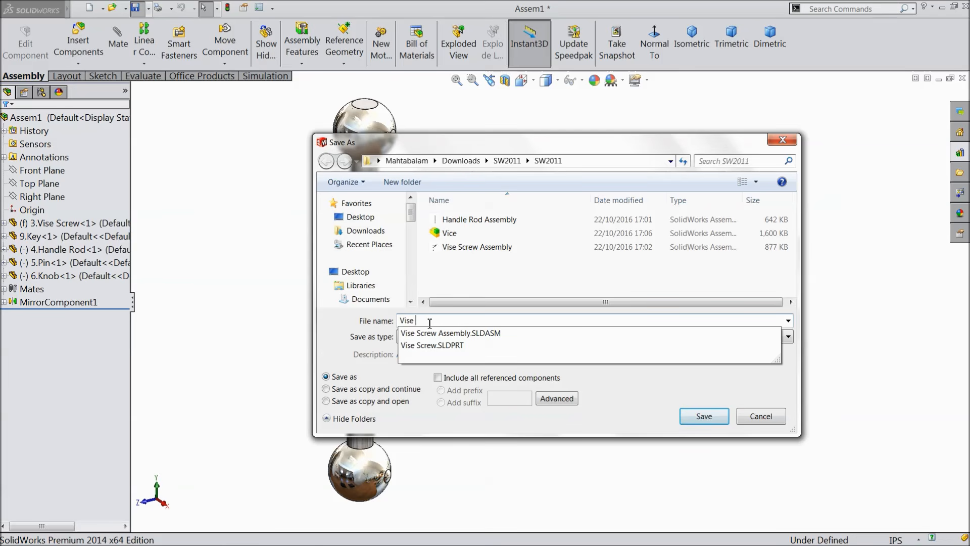
text(screw )
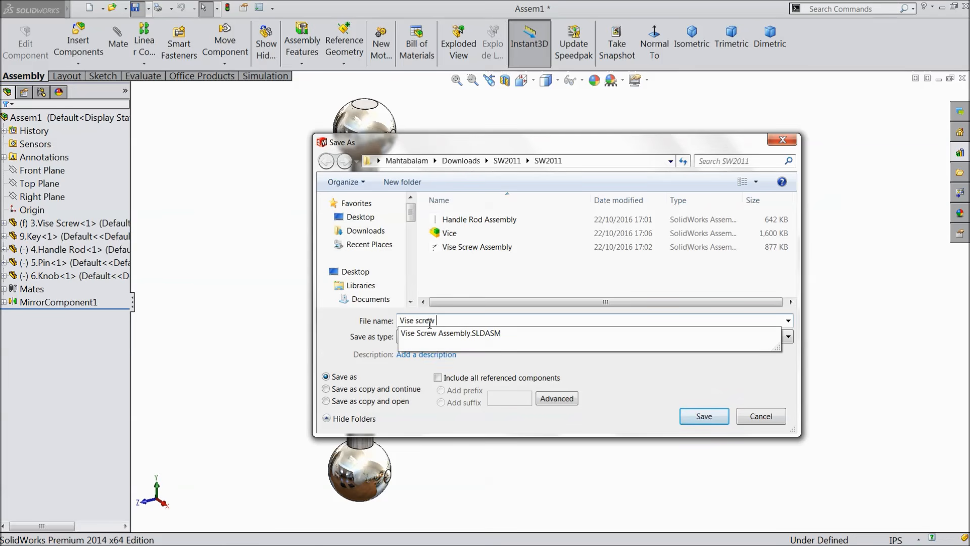
text(Sub-Assembly)
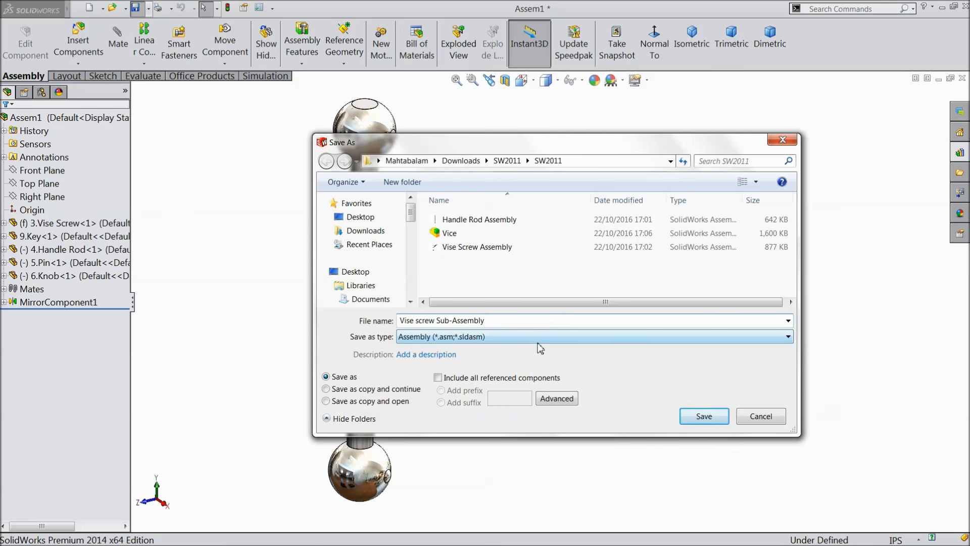
Step: Choose the Bench Vice folder on the Desktop as the location and save the assembly there
click(369, 218)
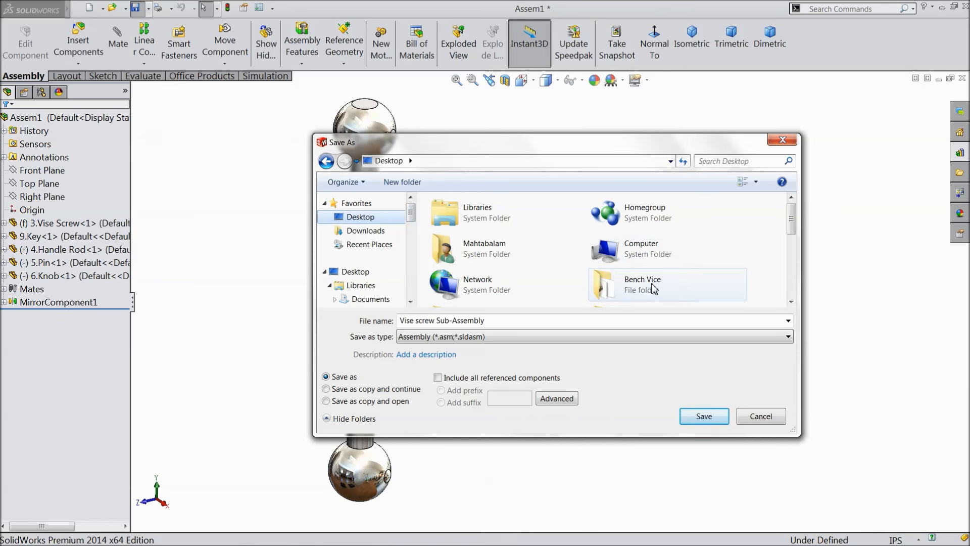
double_click(654, 289)
click(702, 425)
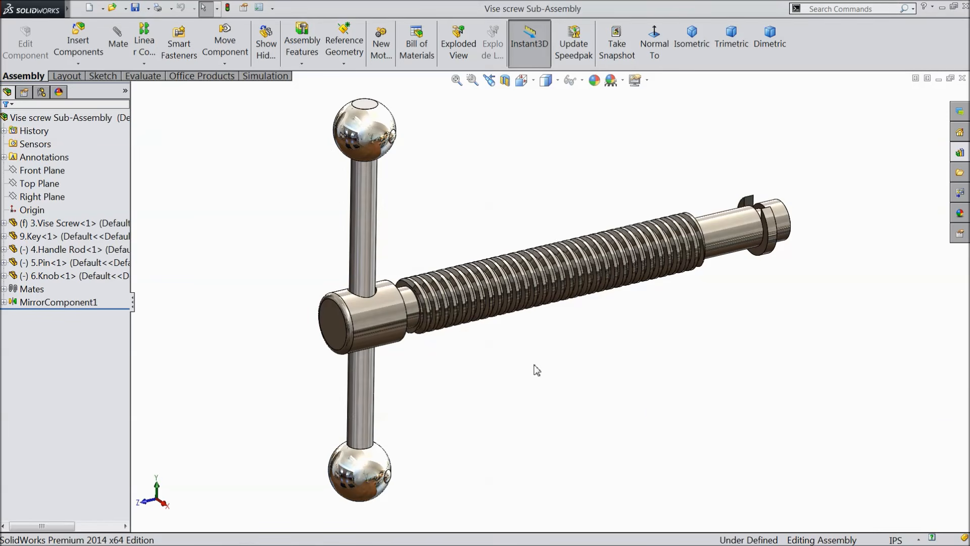
Step: Insert the 10.Coller part from the Bench Vice folder and place it beside the keyed end of the vise screw
mouse_move(469, 334)
middle_down()
mouse_move(425, 328)
mouse_move(476, 316)
mouse_move(469, 324)
middle_up()
scroll(788, 225, down, 4)
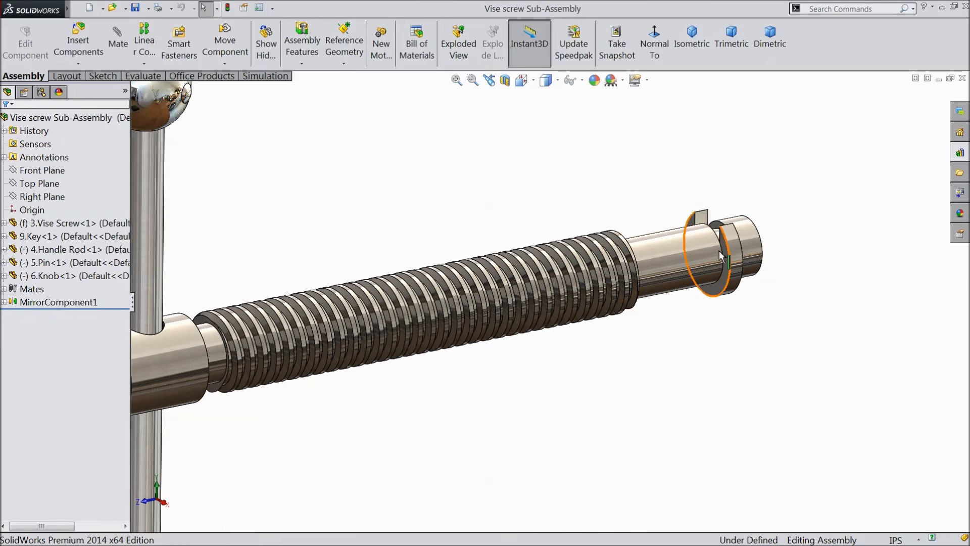
click(78, 45)
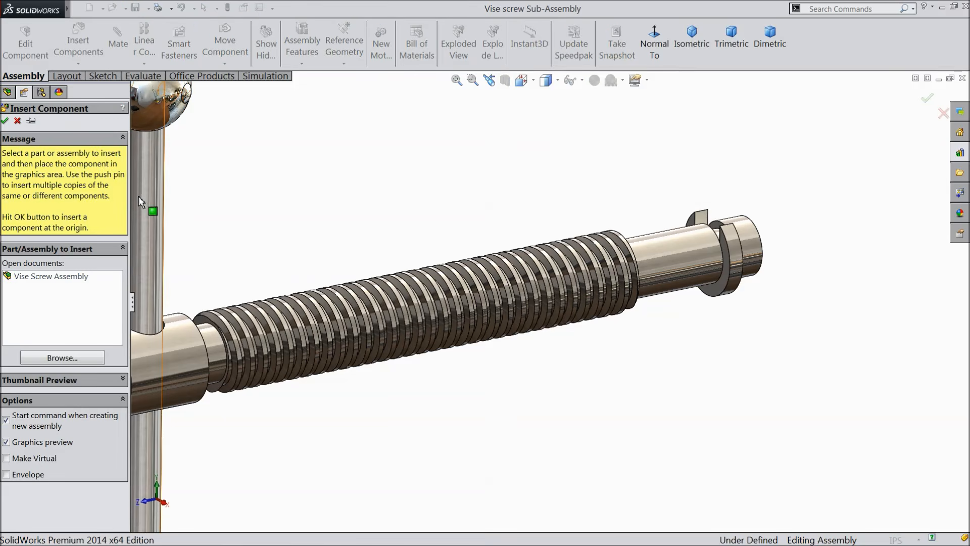
click(62, 358)
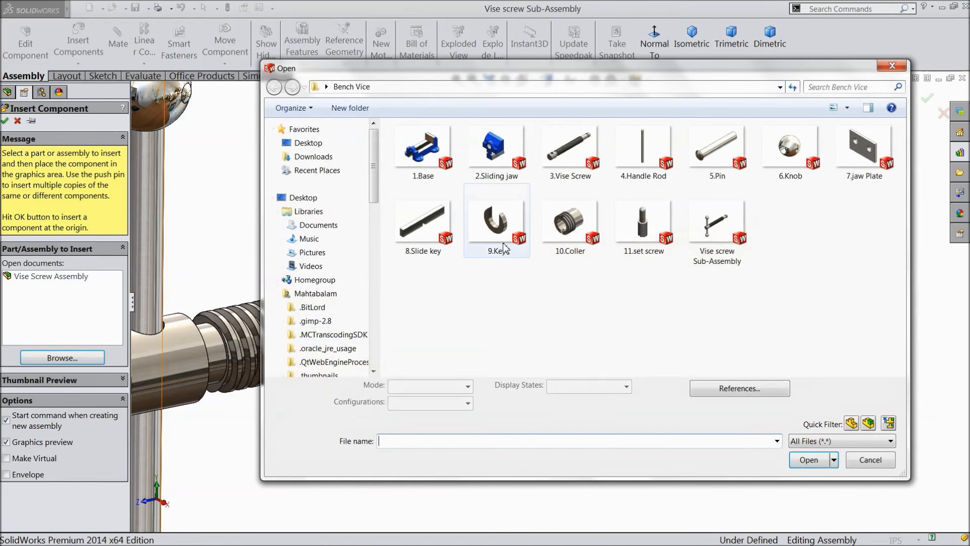
click(561, 242)
click(805, 459)
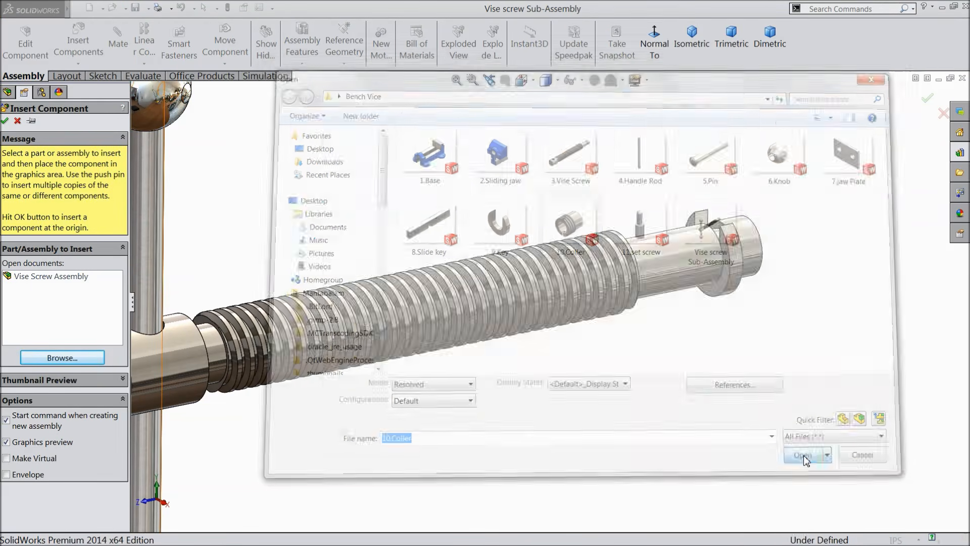
click(734, 372)
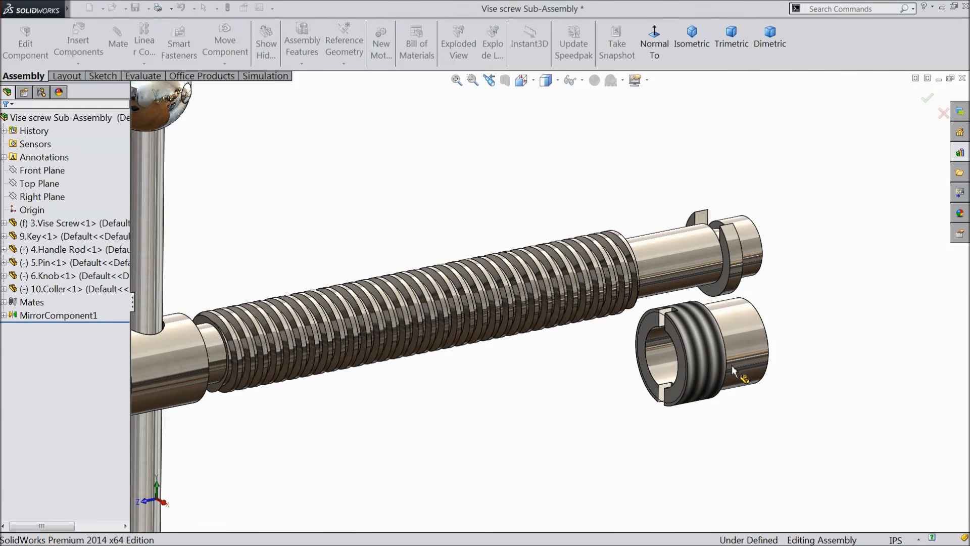
Step: Add a concentric mate between the collar's inner bore and the vise screw's smooth shaft
scroll(736, 354, down, 3)
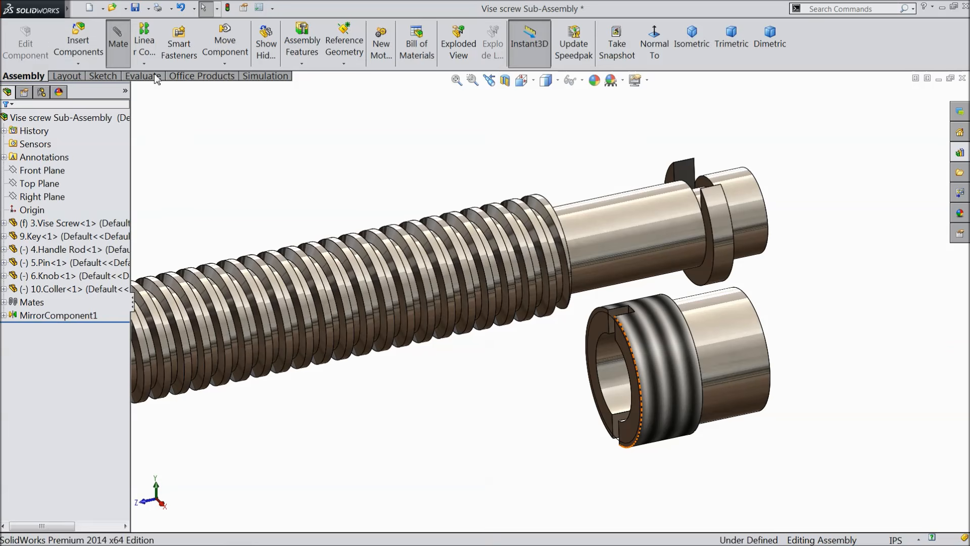
click(130, 59)
click(613, 377)
click(630, 242)
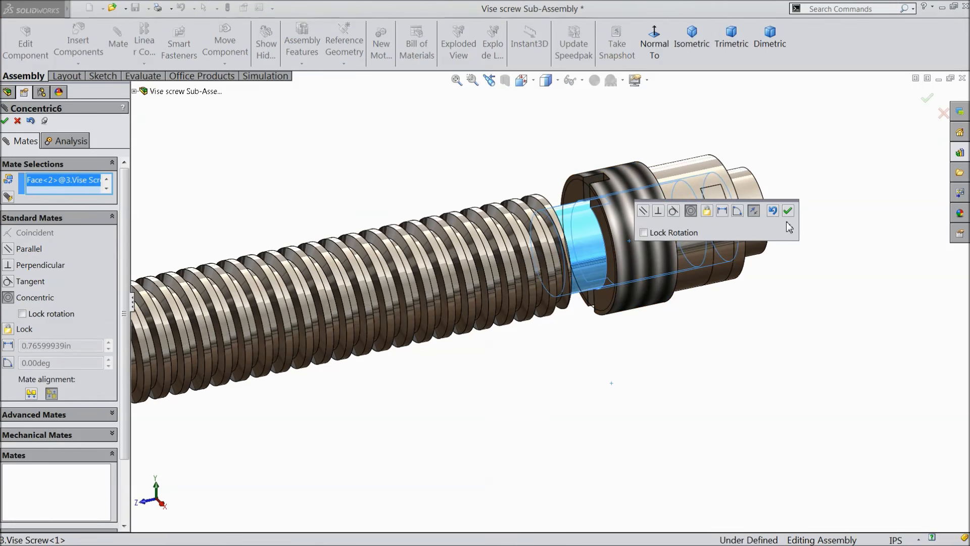
click(789, 211)
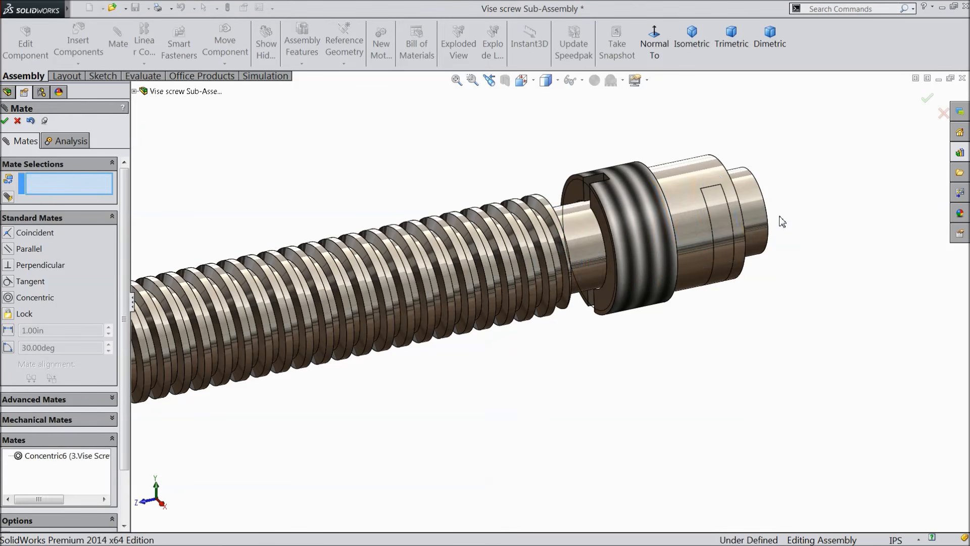
Step: Slide the collar along the shaft and add a coincident mate between its end face and the adjacent face of the key
drag(714, 242, 637, 256)
middle_drag(637, 255, 628, 311)
click(692, 283)
middle_drag(719, 308, 773, 296)
click(748, 268)
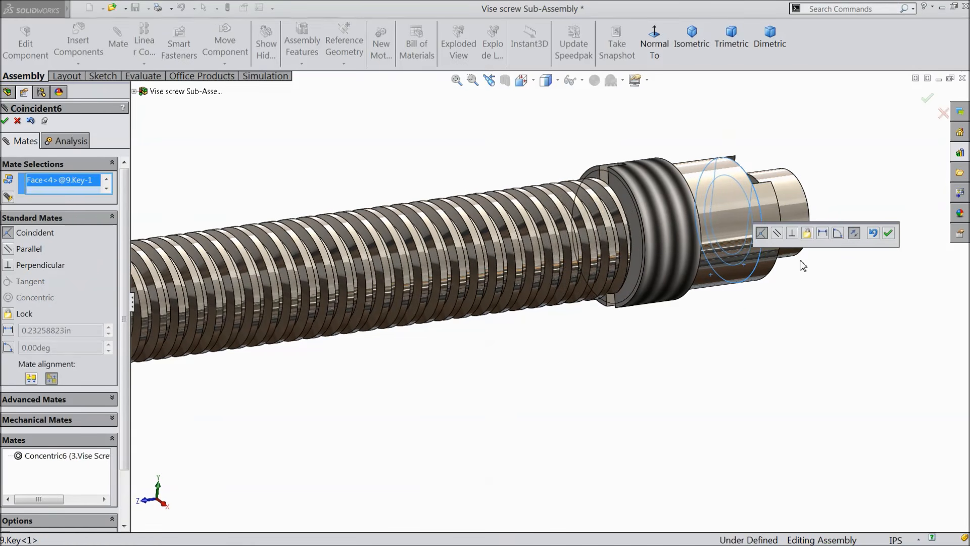
click(887, 236)
scroll(661, 313, up, 1)
middle_drag(656, 252, 662, 278)
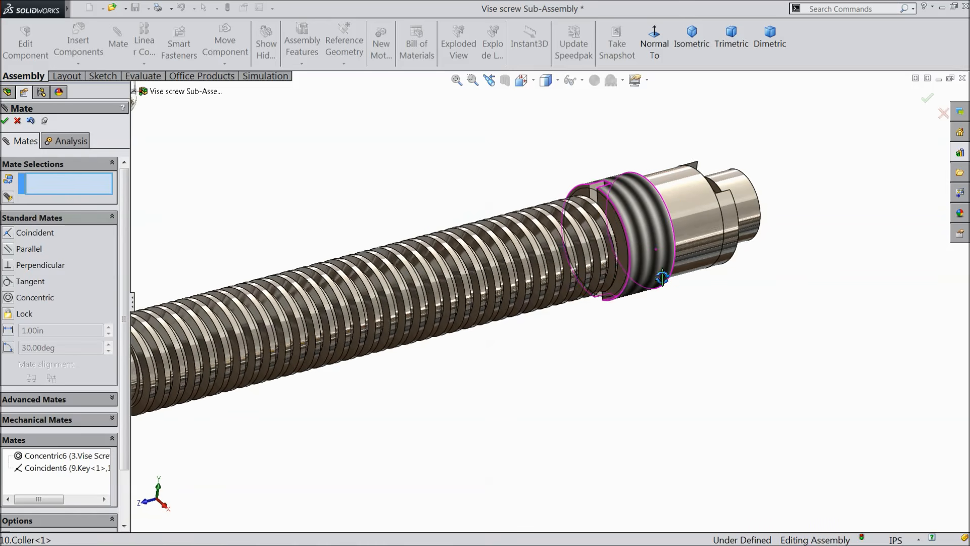
click(17, 120)
Step: Add a coincident mate between the Top Planes of the collar and the vise screw
scroll(598, 302, up, 2)
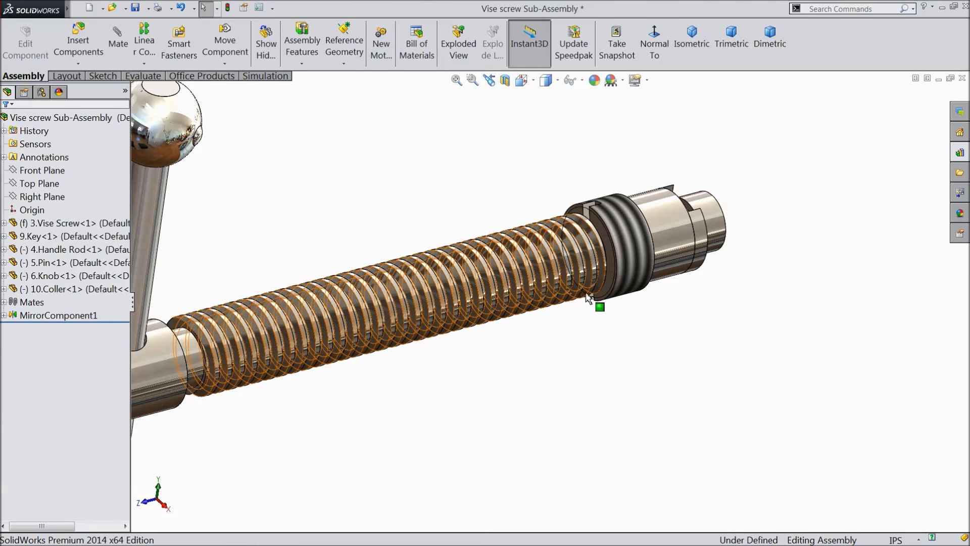
click(4, 289)
click(56, 384)
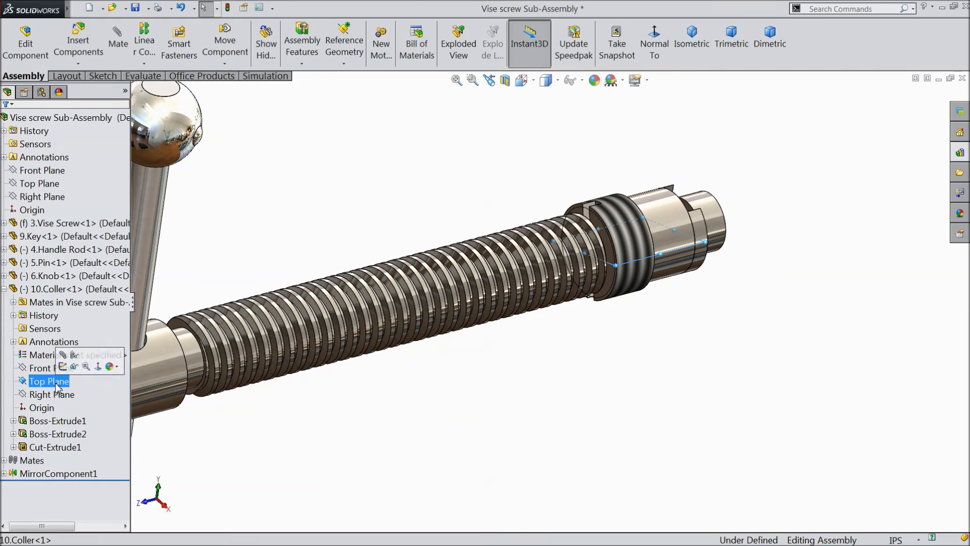
mouse_move(689, 340)
middle_down()
mouse_move(642, 334)
mouse_move(658, 358)
mouse_move(685, 342)
mouse_move(678, 347)
mouse_move(680, 334)
middle_up()
key(f)
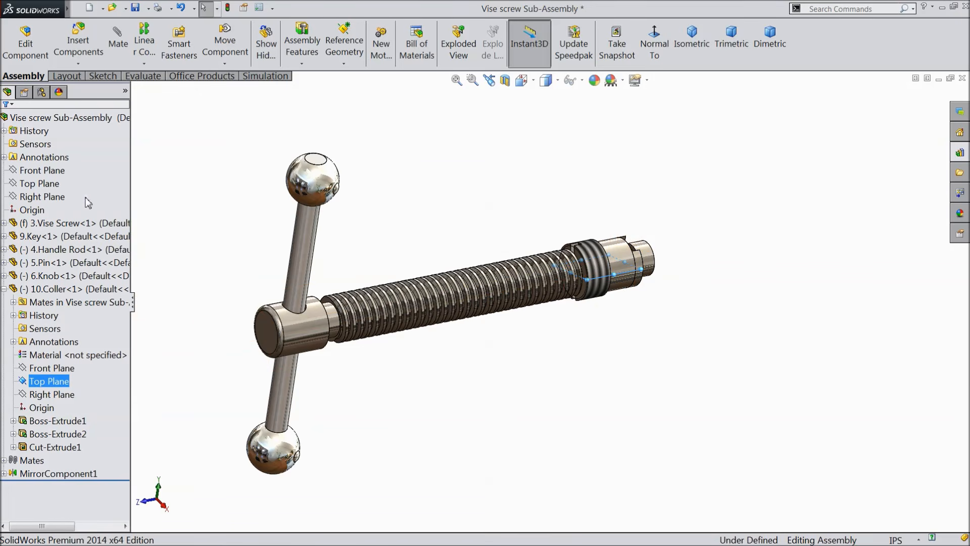
click(4, 223)
click(49, 315)
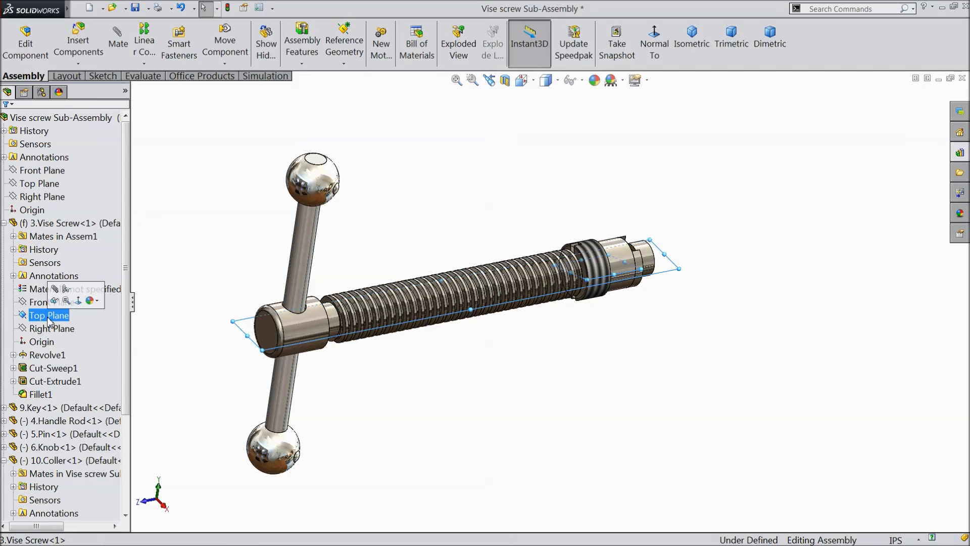
scroll(609, 285, down, 3)
click(118, 42)
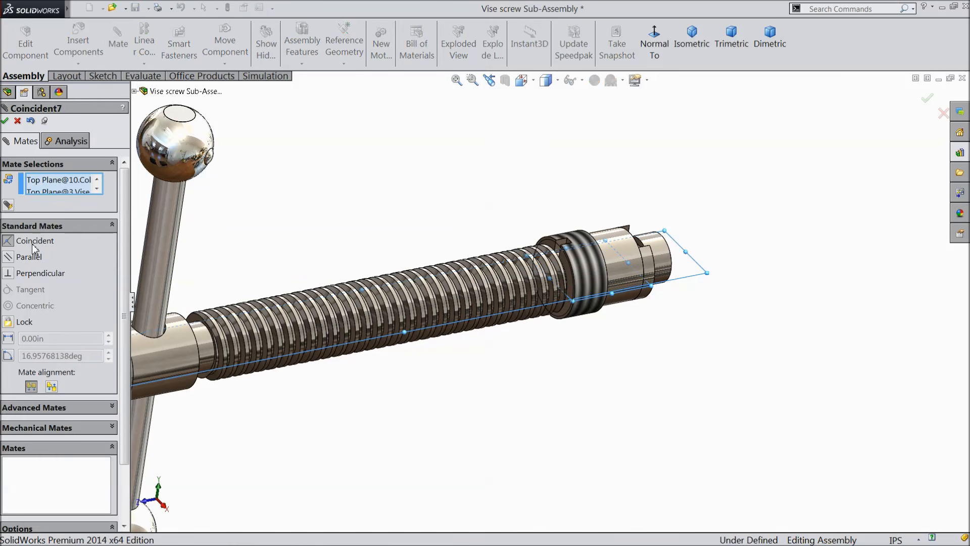
click(5, 122)
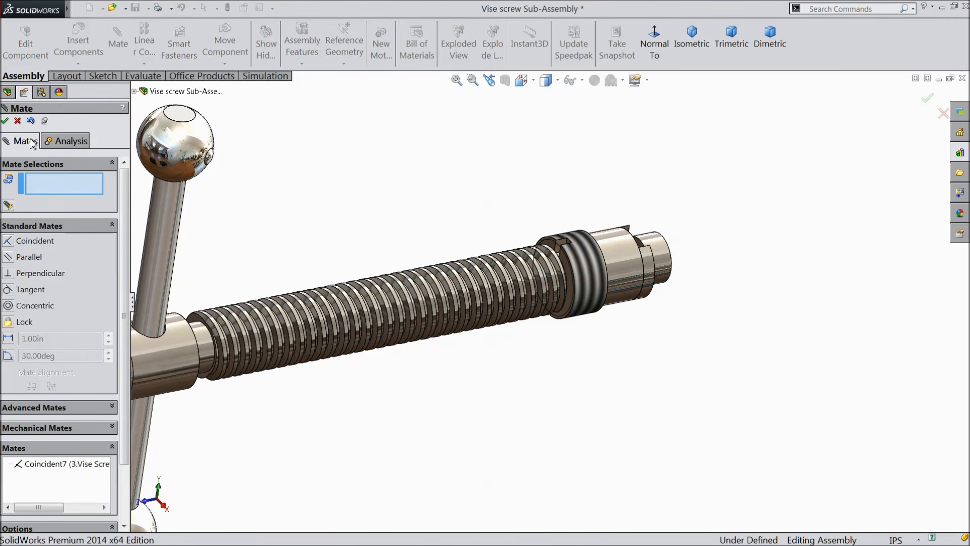
click(5, 121)
Step: Collapse the vise screw and collar entries in the feature tree and save the subassembly
scroll(377, 260, up, 3)
mouse_move(403, 265)
middle_down()
mouse_move(369, 248)
mouse_move(403, 256)
mouse_move(385, 249)
mouse_move(393, 255)
middle_up()
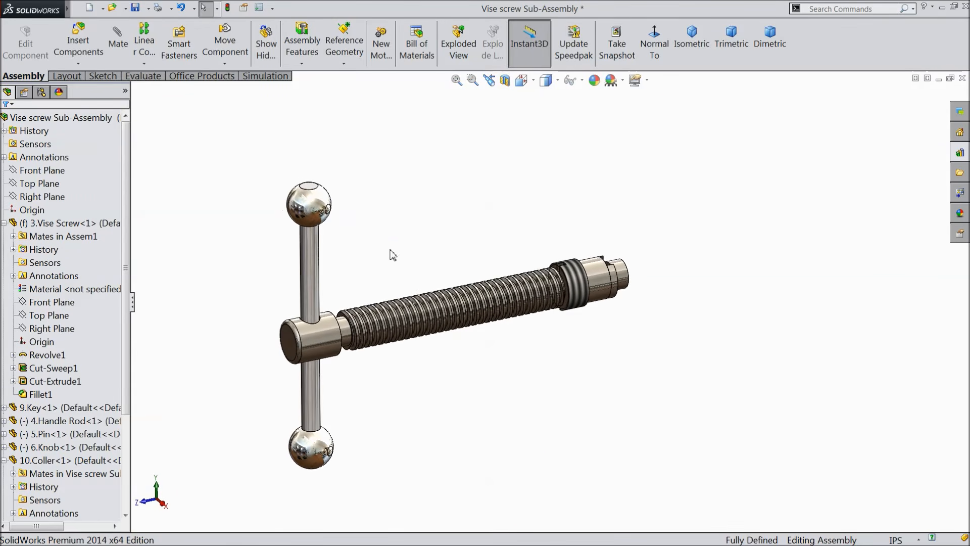
click(4, 223)
click(5, 290)
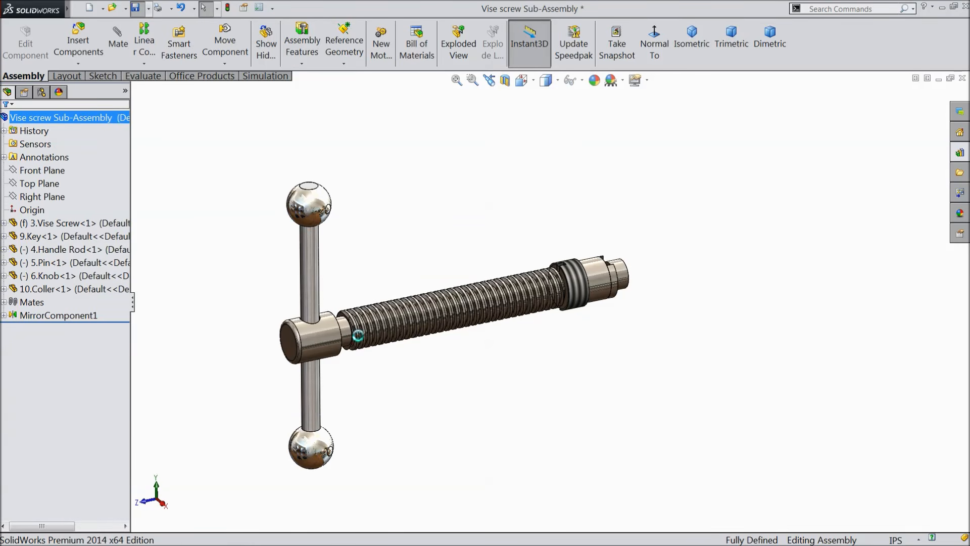
scroll(353, 334, down, 3)
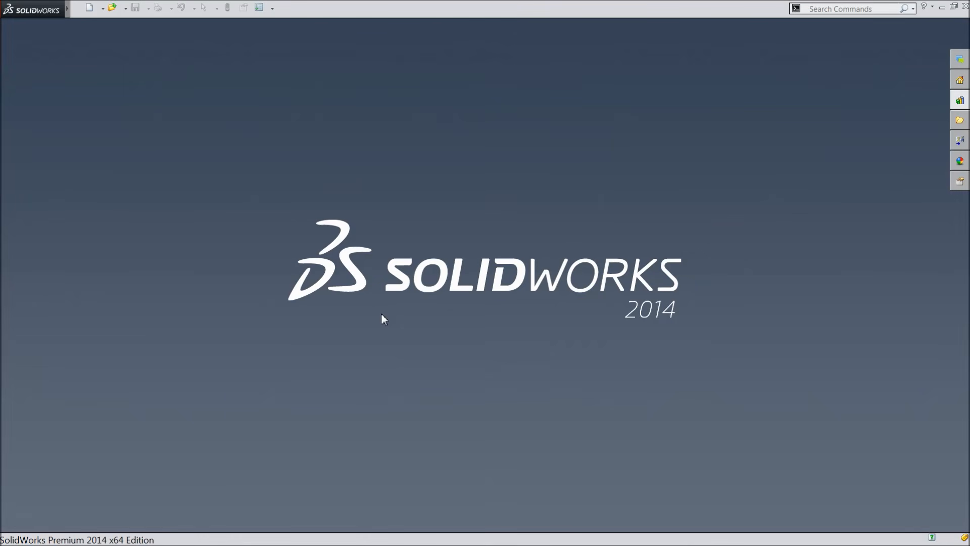
Step: Create a new assembly and place the 1.Base part from the Bench Vice folder as its first component
click(90, 8)
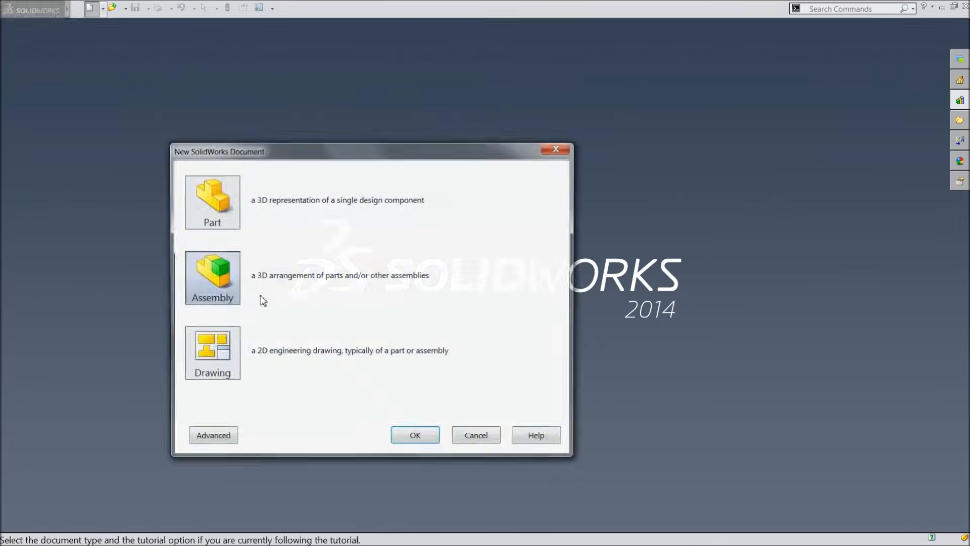
click(417, 437)
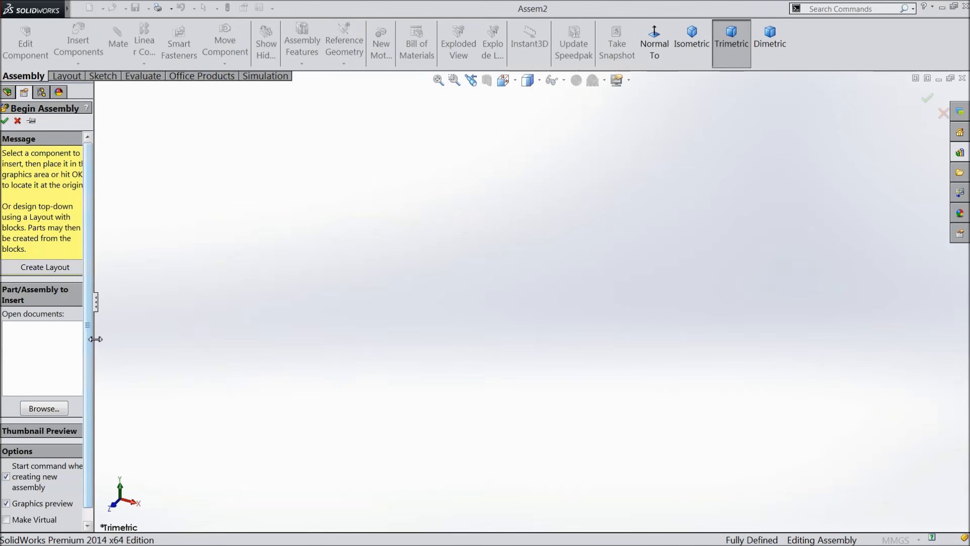
drag(95, 339, 133, 340)
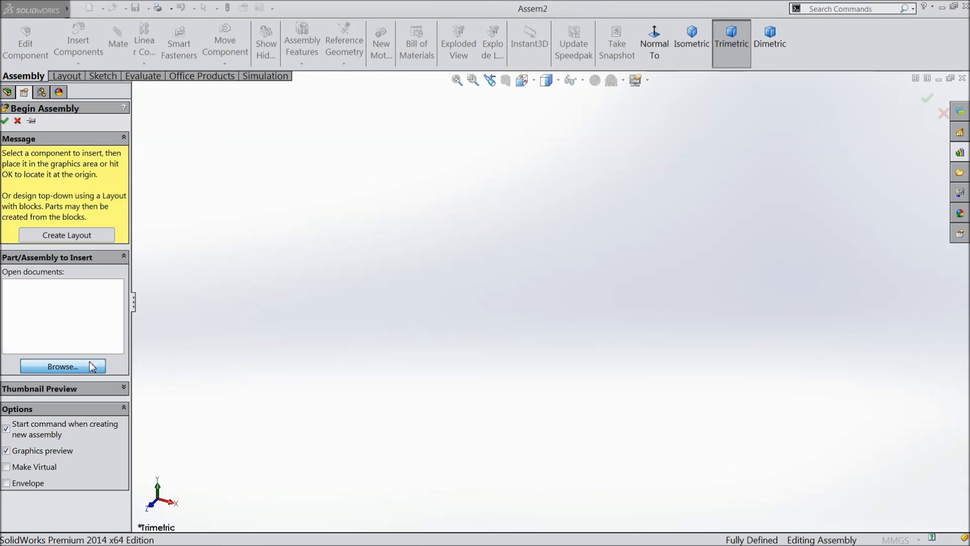
click(92, 367)
click(424, 152)
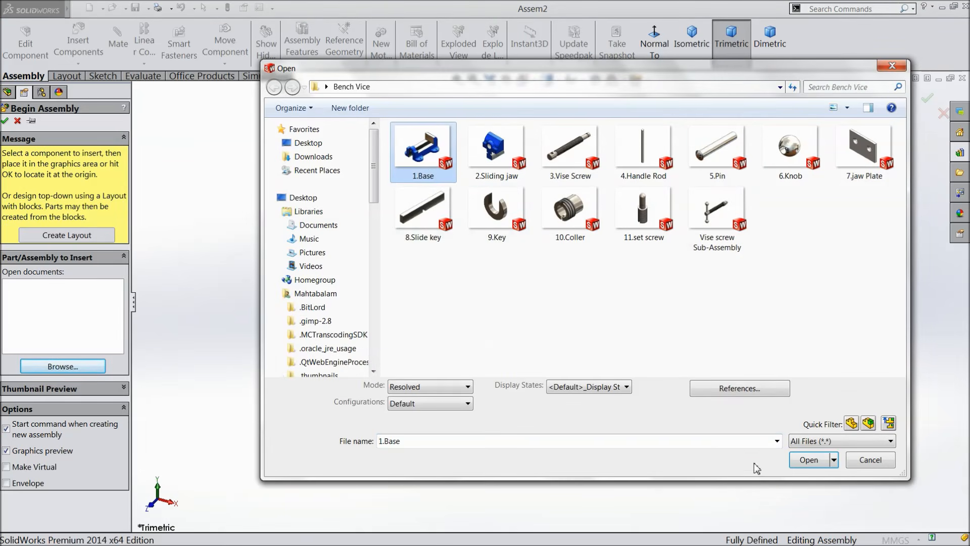
click(809, 460)
click(558, 303)
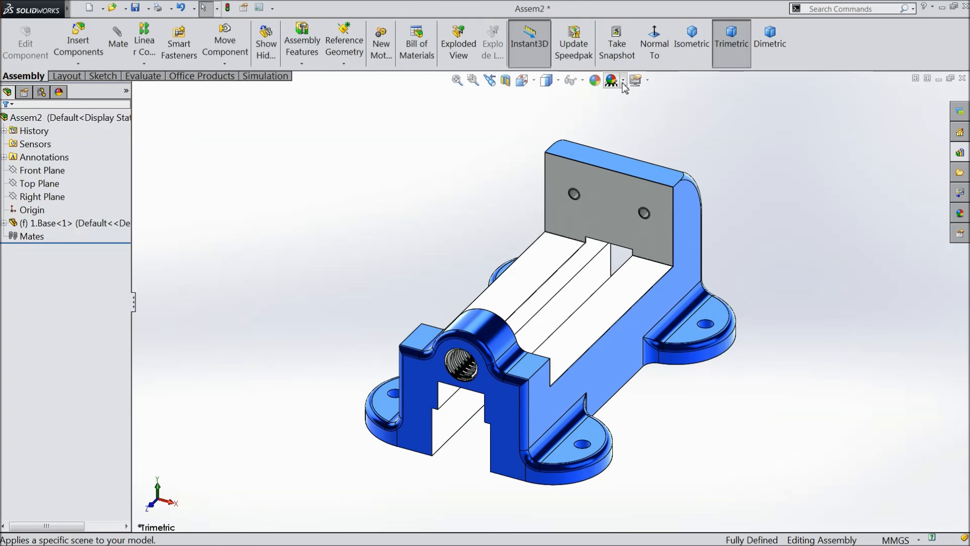
Step: Change the new assembly's scene to a plain white background
click(623, 80)
click(632, 38)
middle_drag(424, 222, 398, 203)
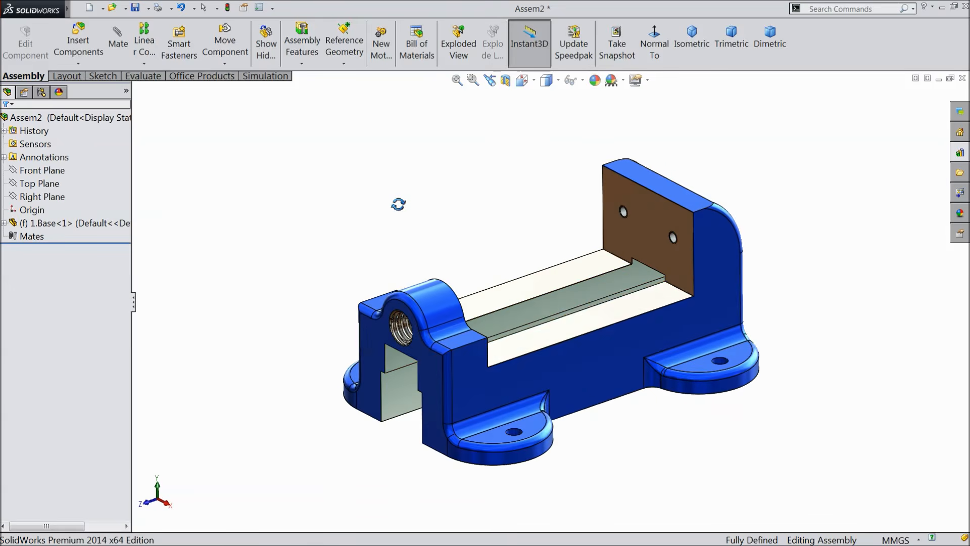
scroll(560, 325, down, 3)
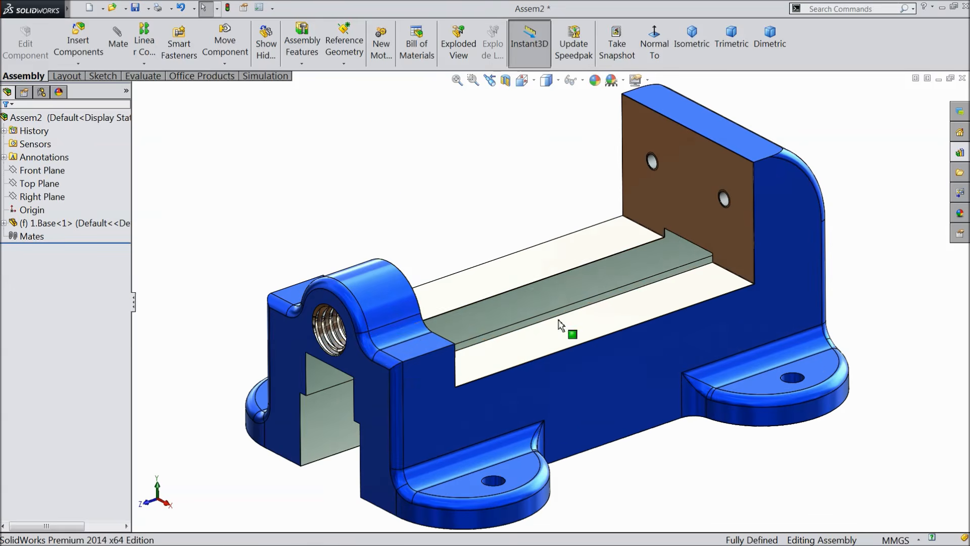
Step: Insert the 7.jaw Plate part from the Bench Vice folder and place it in front of the base's fixed jaw
click(78, 43)
click(62, 358)
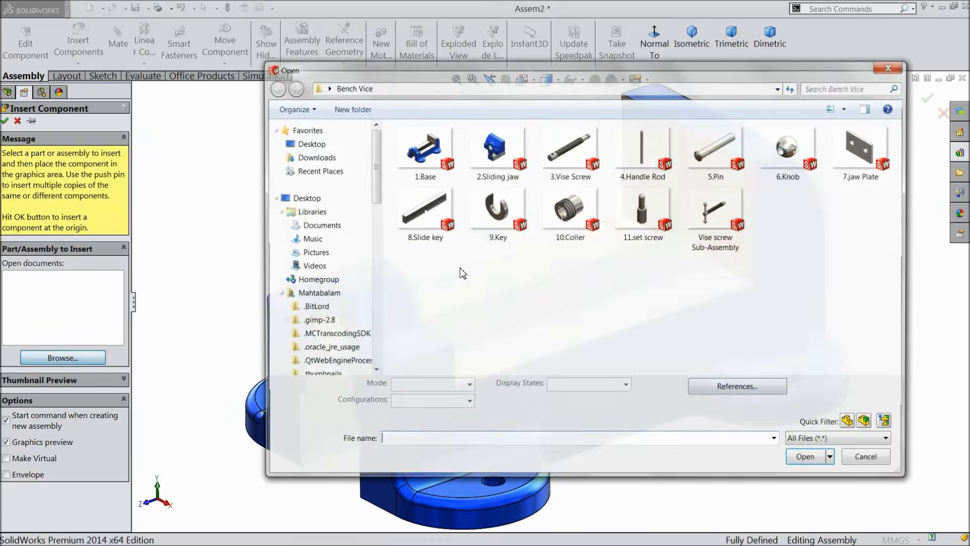
click(868, 154)
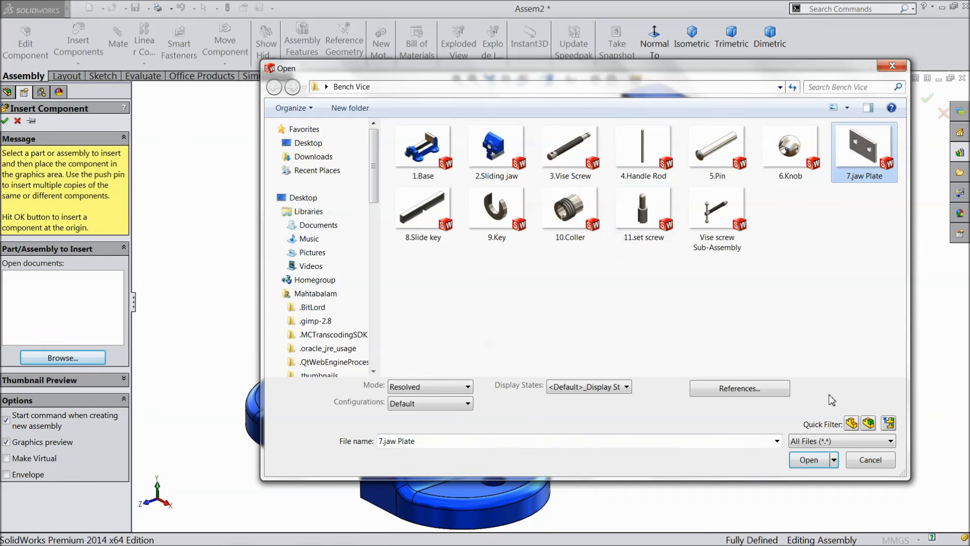
click(810, 460)
click(700, 270)
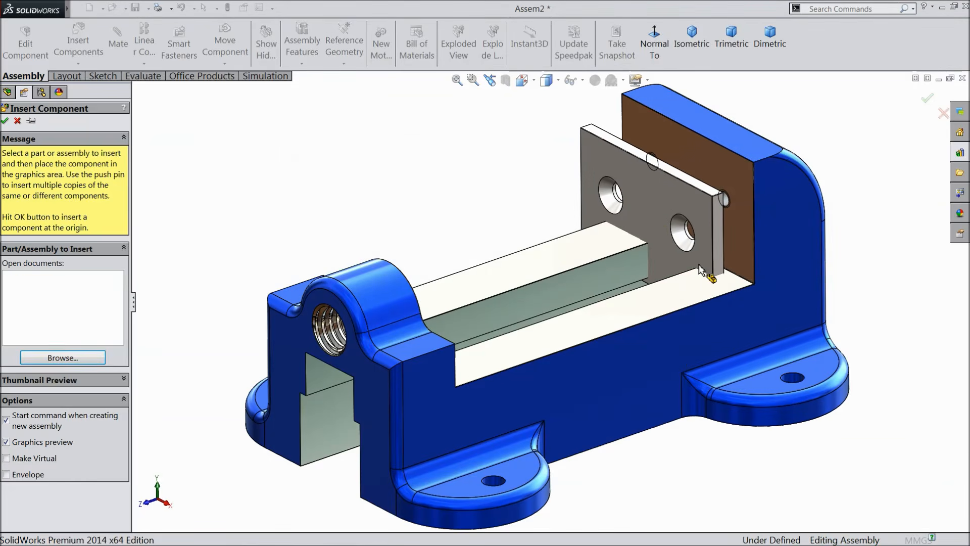
Step: Add coincident mates aligning the jaw plate's top face and end face with the matching top and side faces of the base
scroll(741, 193, down, 2)
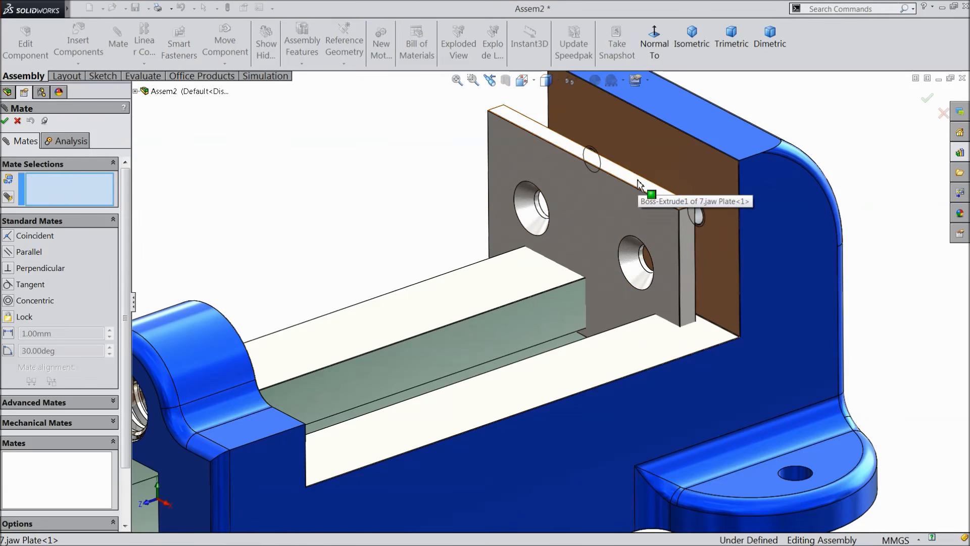
click(636, 180)
click(708, 130)
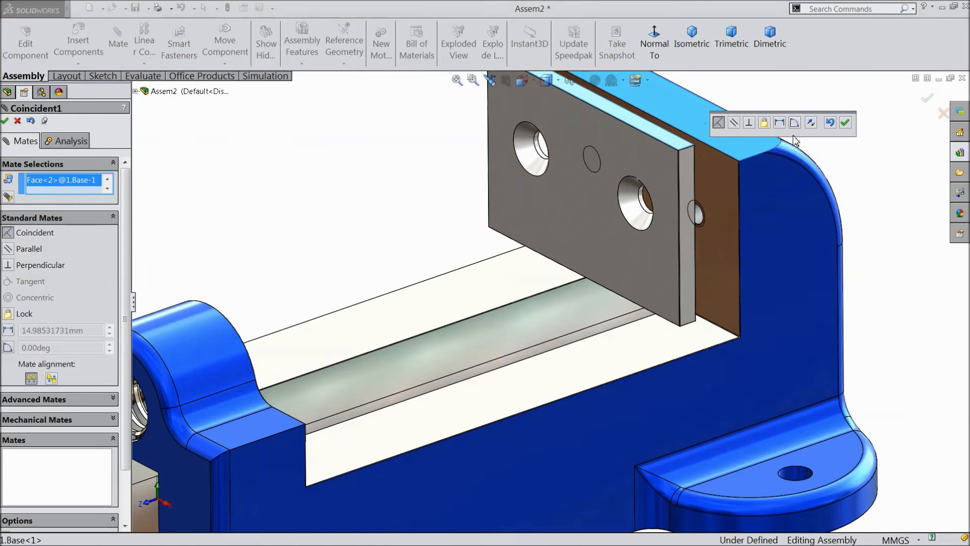
click(845, 125)
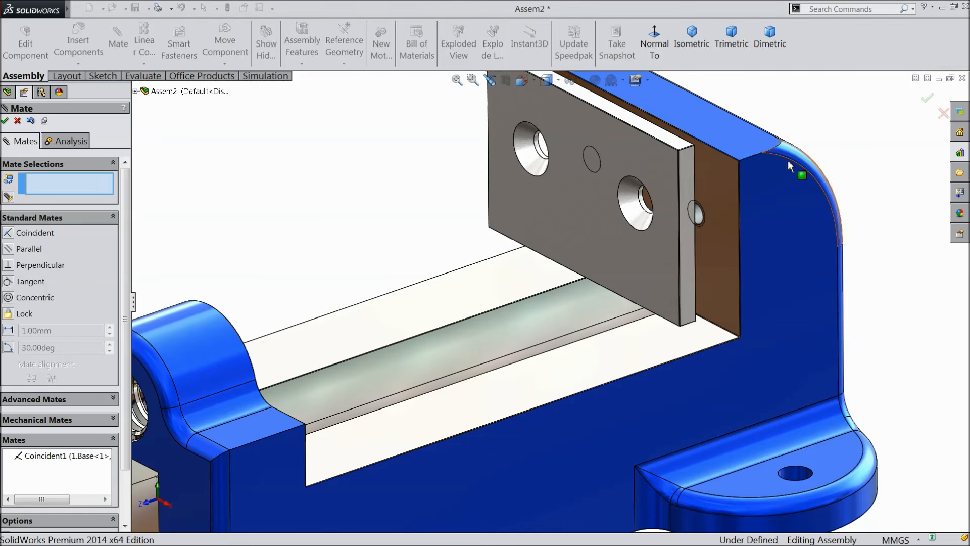
click(688, 235)
click(763, 242)
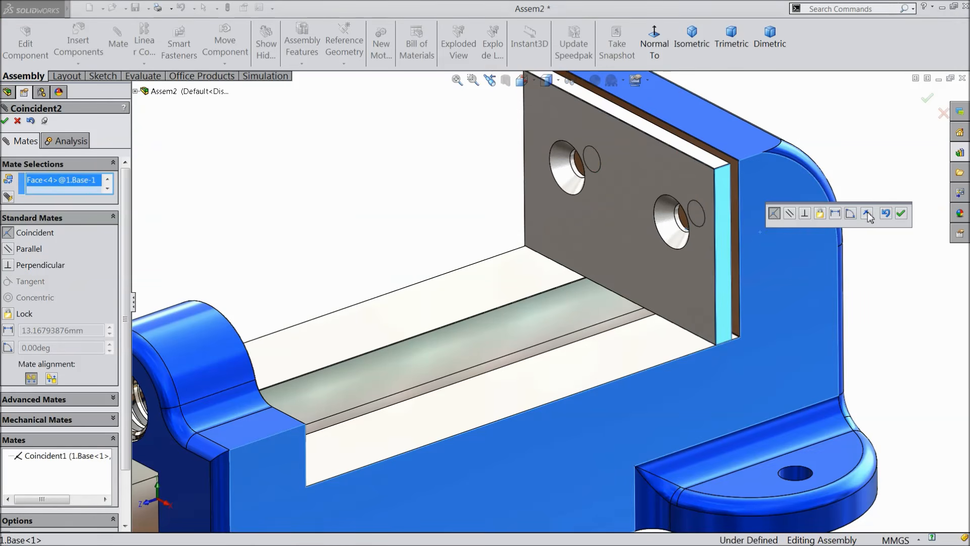
click(901, 214)
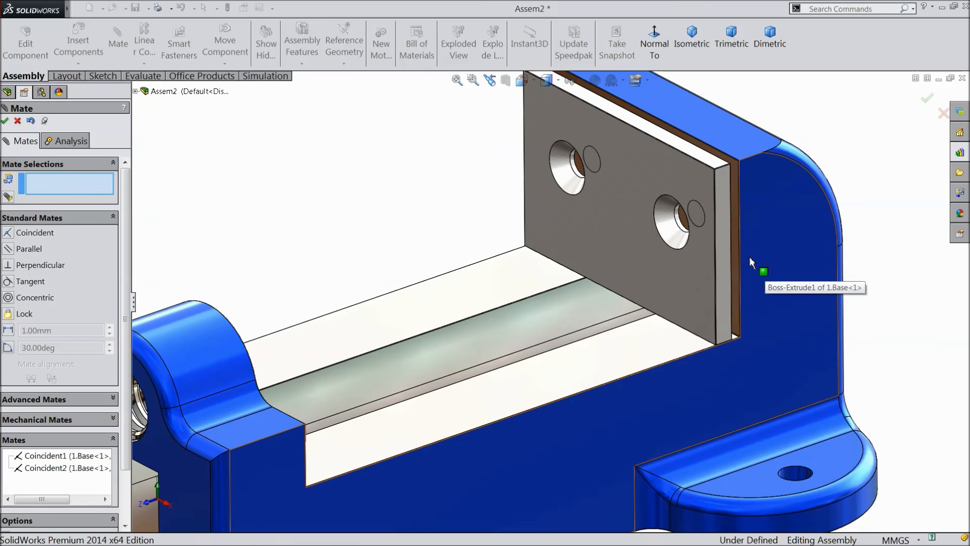
Step: Add a coincident mate between the jaw plate's back face and the fixed jaw's inner face, and finish mating
click(736, 194)
mouse_move(743, 212)
middle_down()
mouse_move(695, 227)
mouse_move(739, 218)
middle_up()
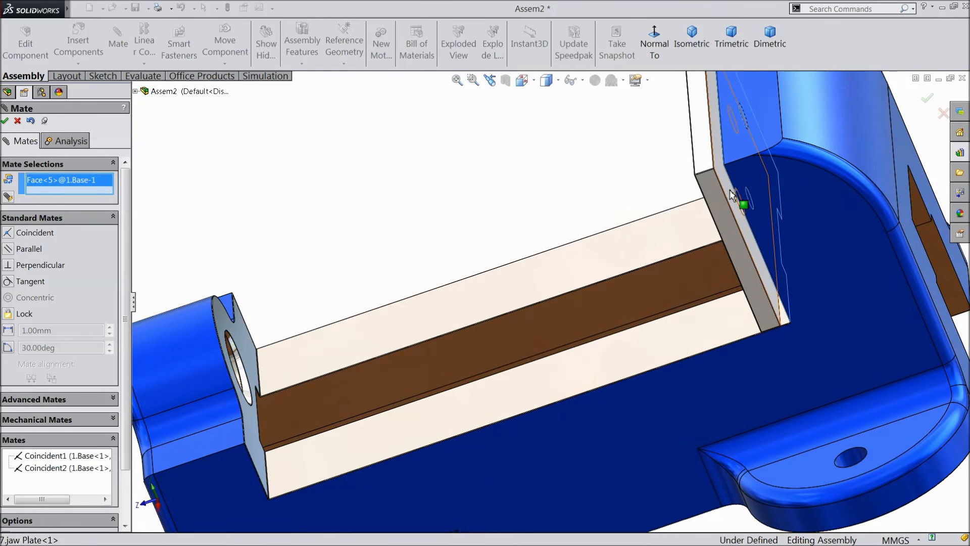
click(733, 196)
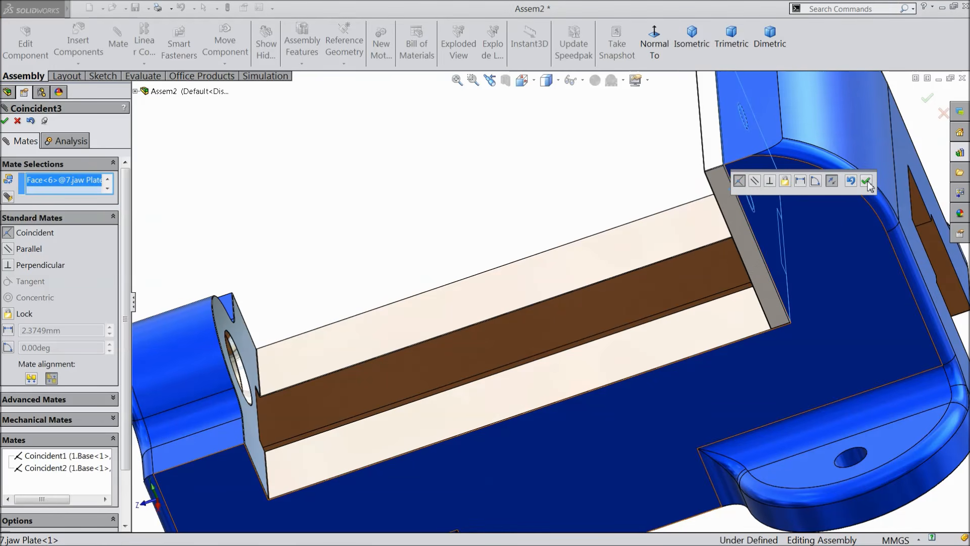
click(867, 182)
scroll(688, 253, up, 3)
mouse_move(689, 253)
middle_down()
mouse_move(752, 214)
mouse_move(759, 227)
mouse_move(665, 248)
mouse_move(738, 207)
mouse_move(695, 251)
middle_up()
scroll(708, 228, down, 4)
scroll(684, 265, down, 2)
scroll(558, 320, up, 6)
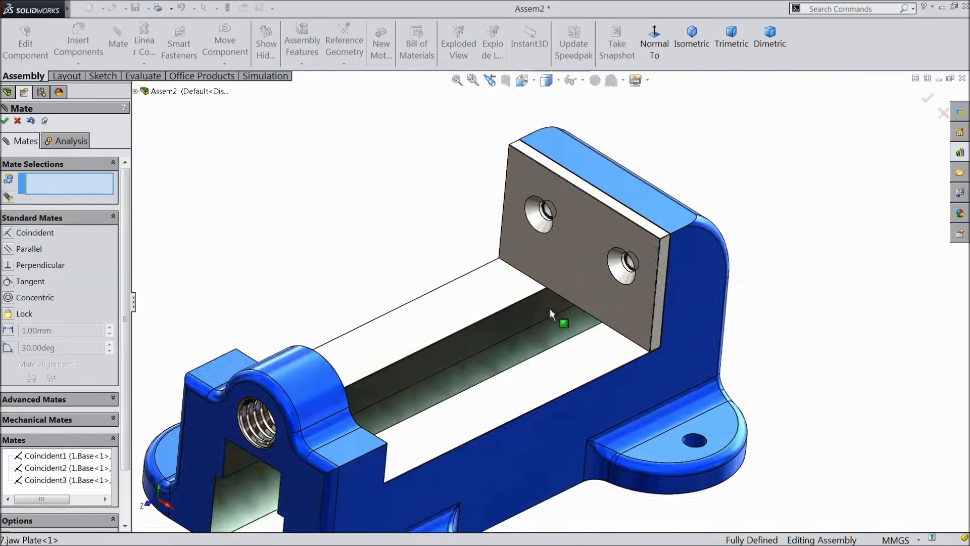
click(5, 122)
Step: Insert the 2.Sliding jaw and 8.Slide key parts together, placing the jaw above the base and the key beside it
click(78, 46)
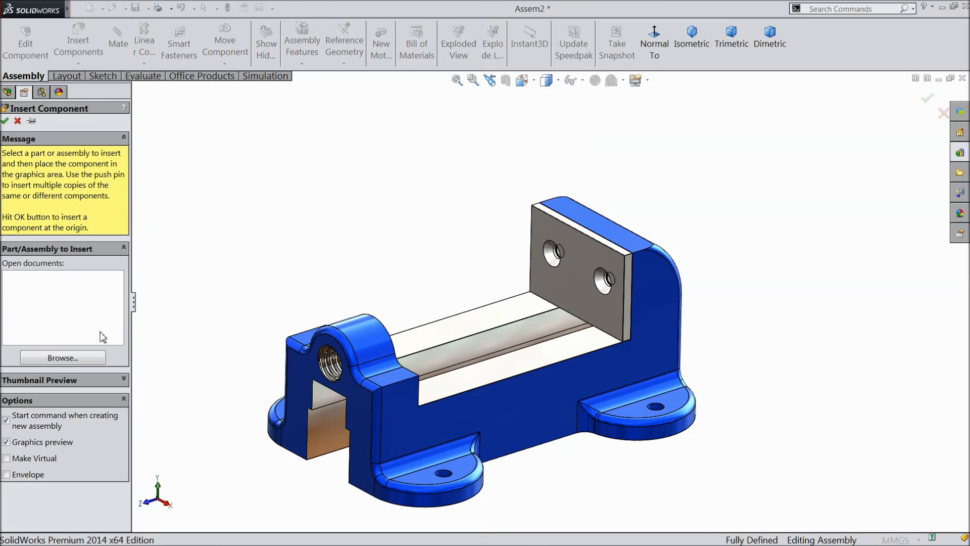
click(63, 357)
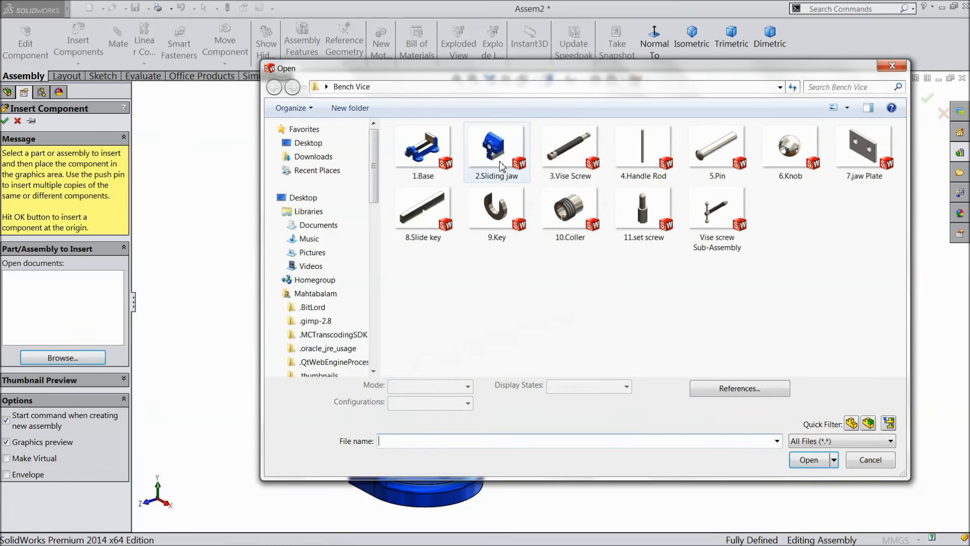
click(502, 167)
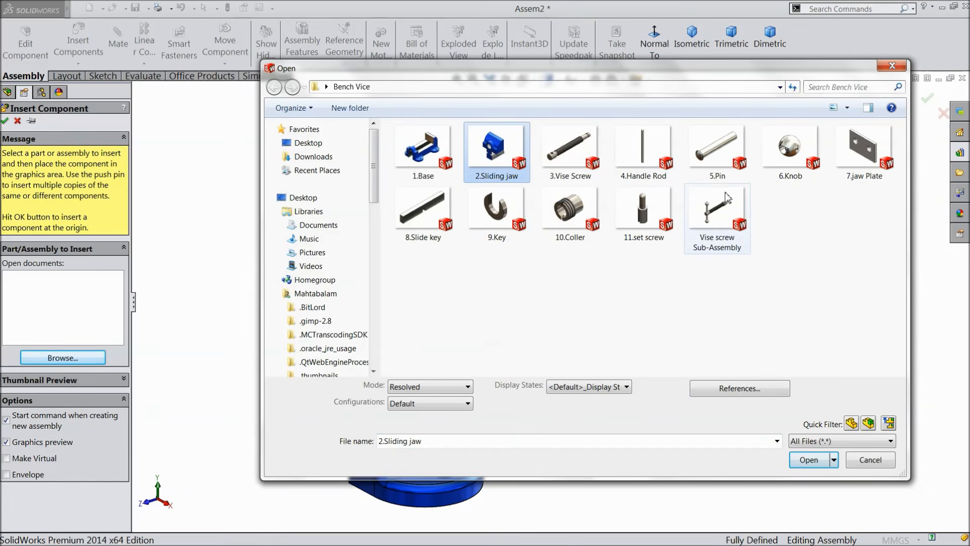
ctrl+click(420, 222)
click(815, 468)
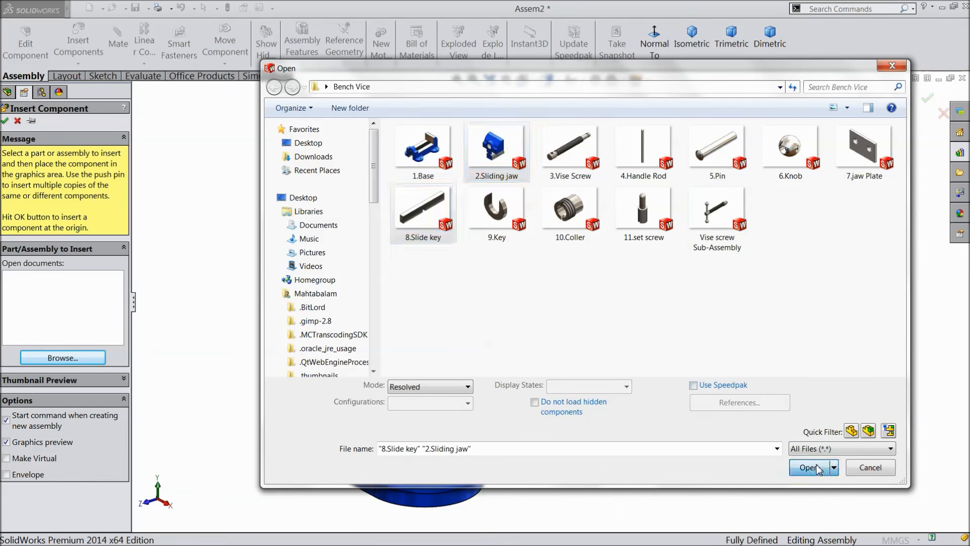
click(427, 230)
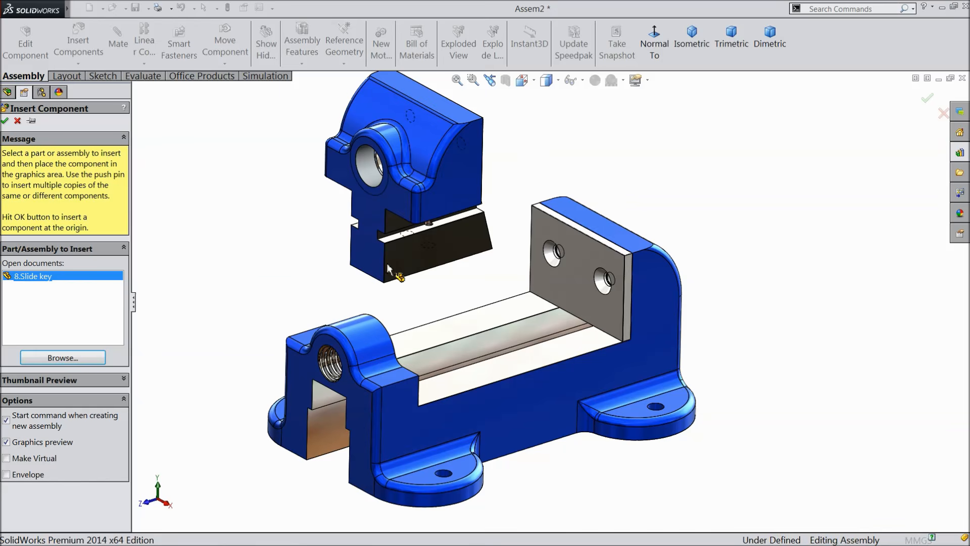
click(302, 291)
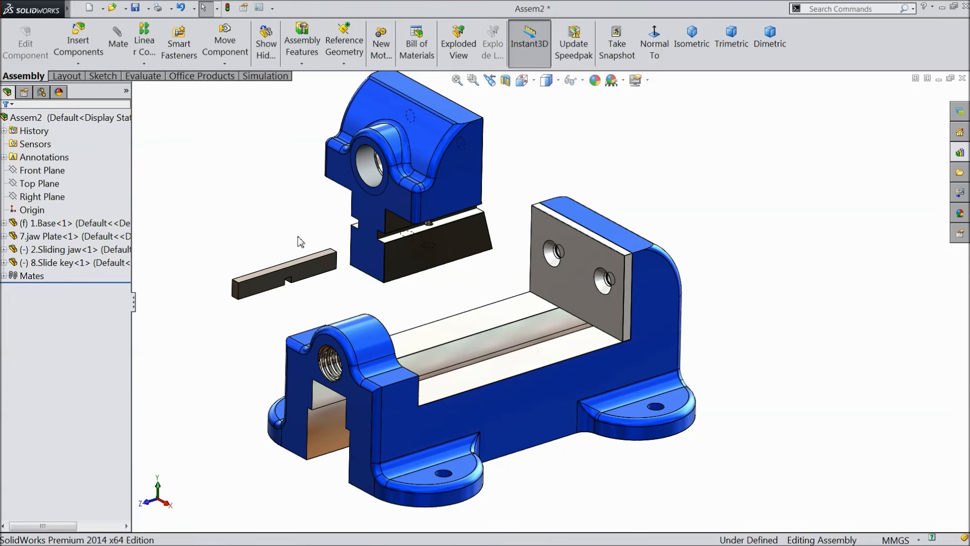
Step: Rotate the slide key freely about its long axis so its notched edge turns toward the sliding jaw
scroll(432, 250, down, 3)
scroll(441, 256, up, 1)
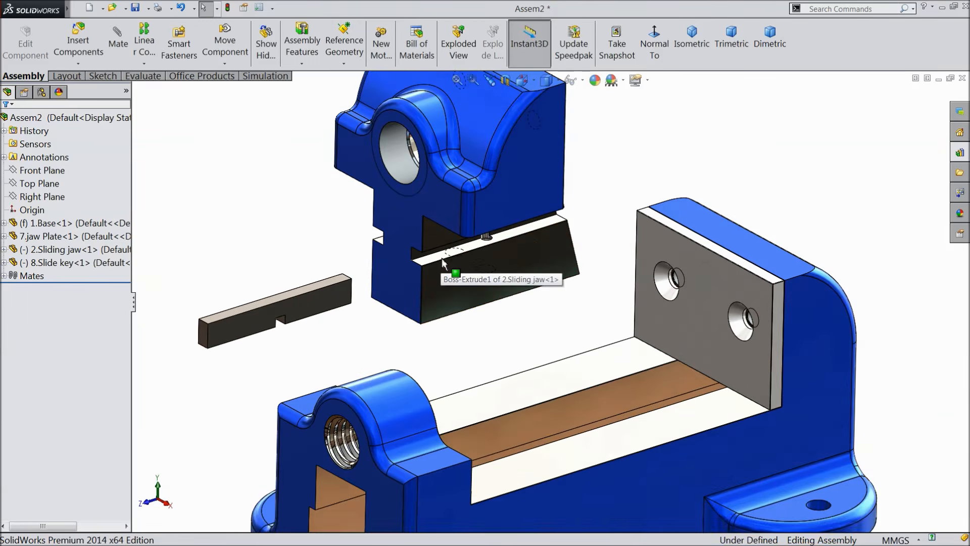
scroll(414, 266, down, 1)
click(225, 65)
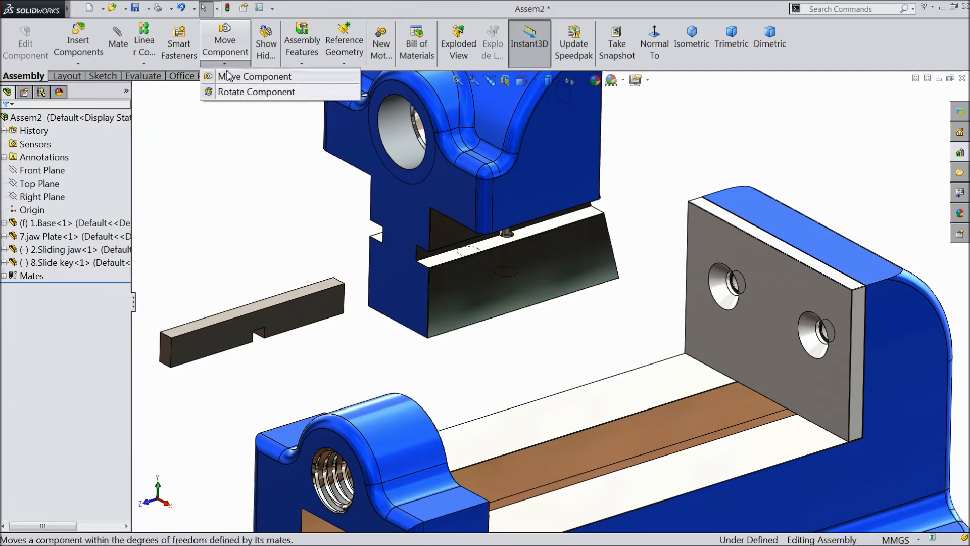
click(242, 92)
drag(271, 282, 300, 450)
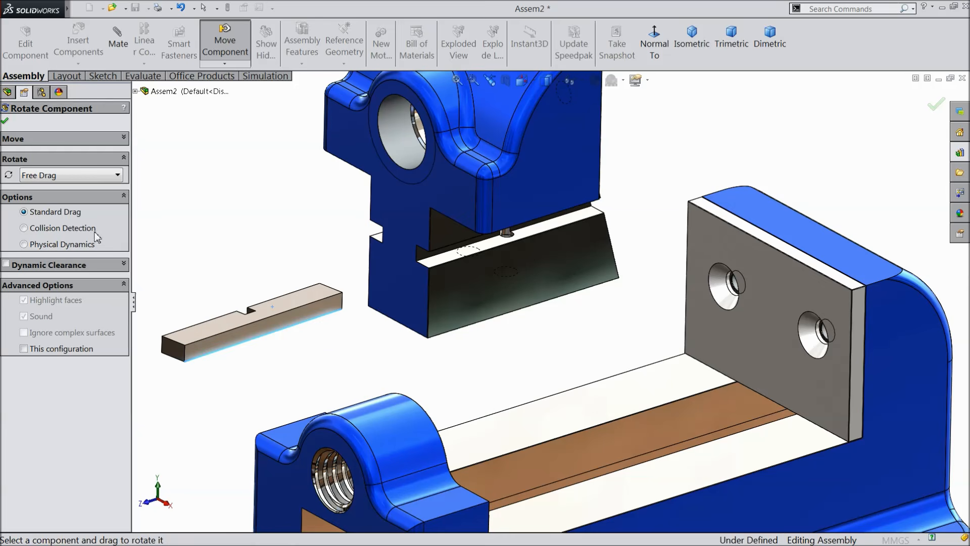
click(6, 122)
Step: Move the slide key to just outside the slot in the side of the sliding jaw
drag(264, 332, 264, 314)
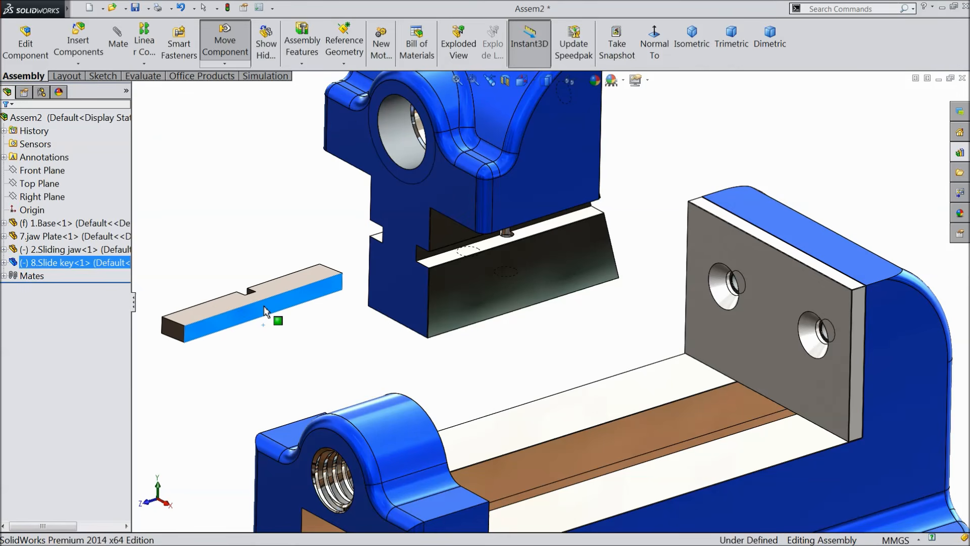
middle_drag(349, 330, 310, 288)
drag(301, 279, 659, 292)
middle_drag(660, 292, 695, 327)
scroll(522, 268, down, 5)
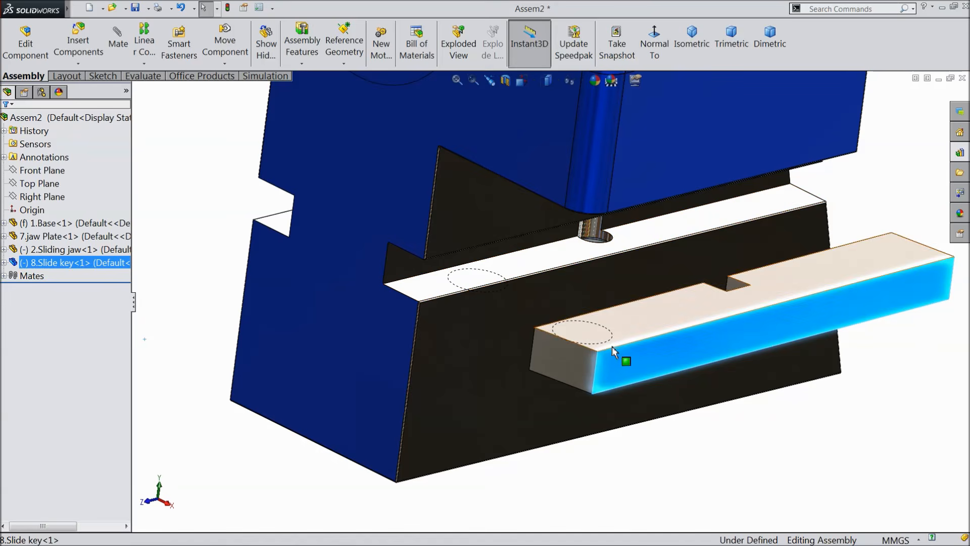
Step: Add a coincident mate between the inner wall of the sliding jaw's side slot and the slide key's notched long face
click(639, 413)
click(408, 272)
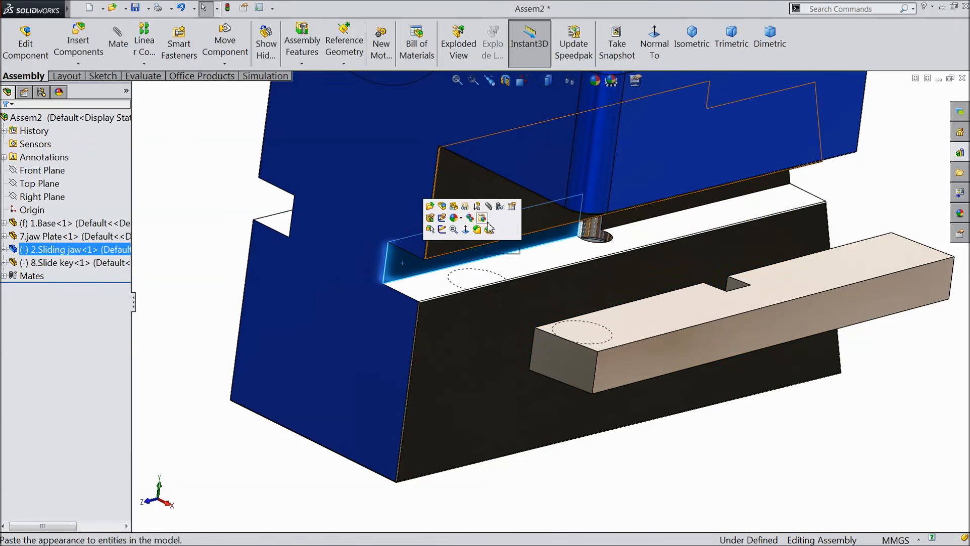
click(490, 206)
middle_drag(563, 299, 756, 370)
click(757, 367)
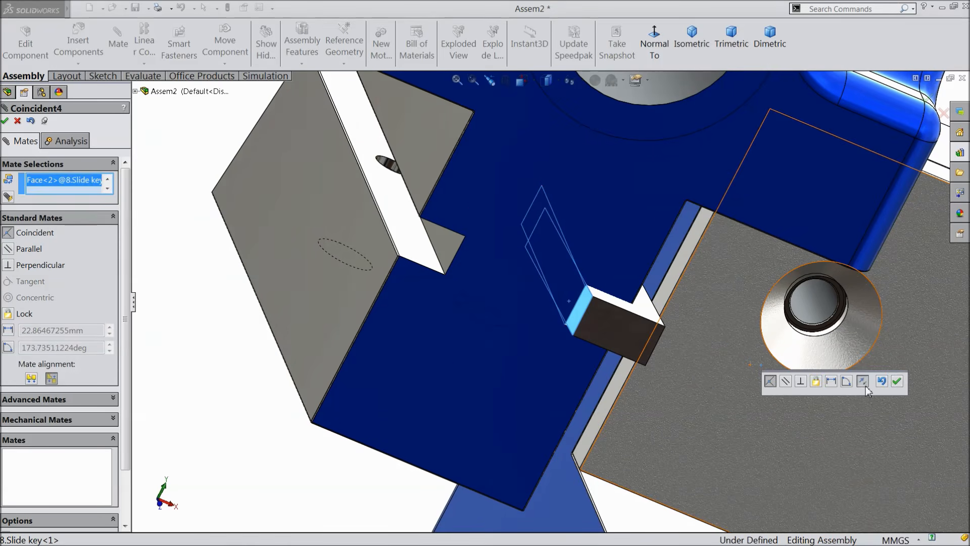
click(897, 386)
Step: Add a coincident mate between the sliding jaw's front face and the slide key's end face
click(590, 354)
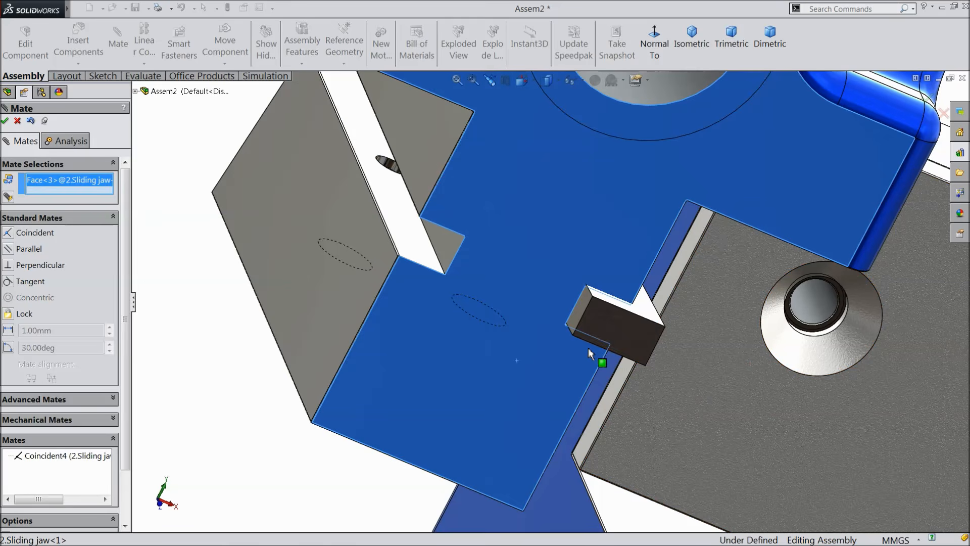
click(606, 331)
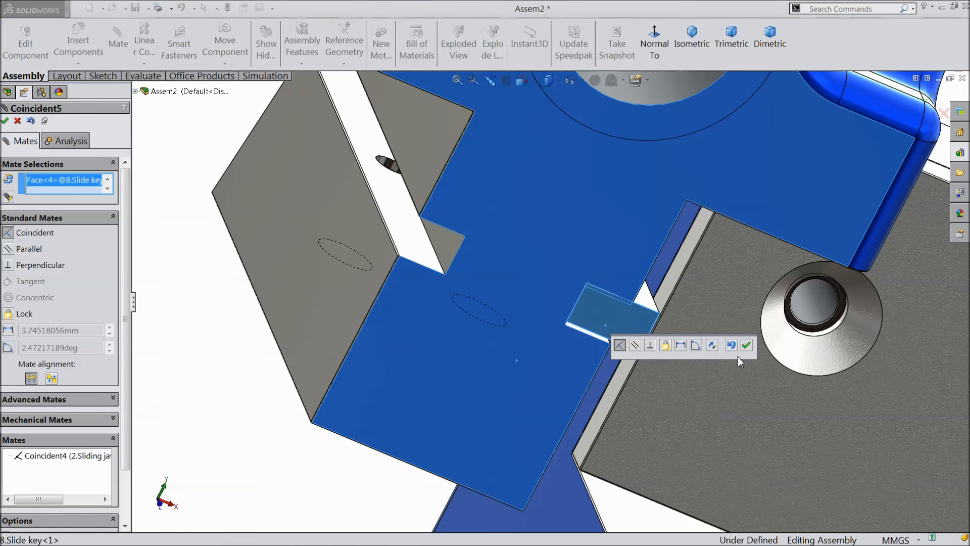
click(747, 345)
Step: Add a coincident mate between the slot's lower face on the sliding jaw and the slide key's underside, and finish mating
middle_drag(707, 347, 390, 228)
scroll(344, 263, down, 5)
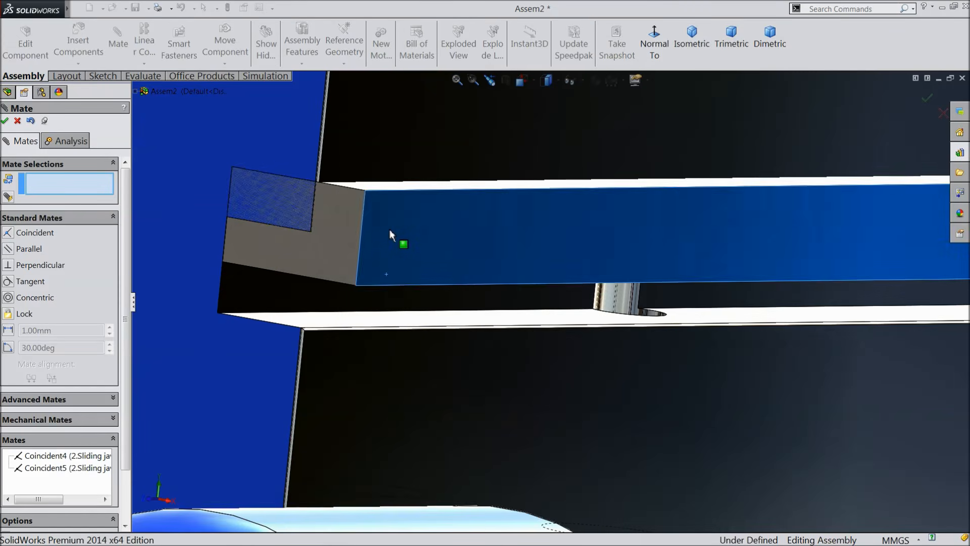
click(324, 327)
middle_drag(324, 328, 378, 306)
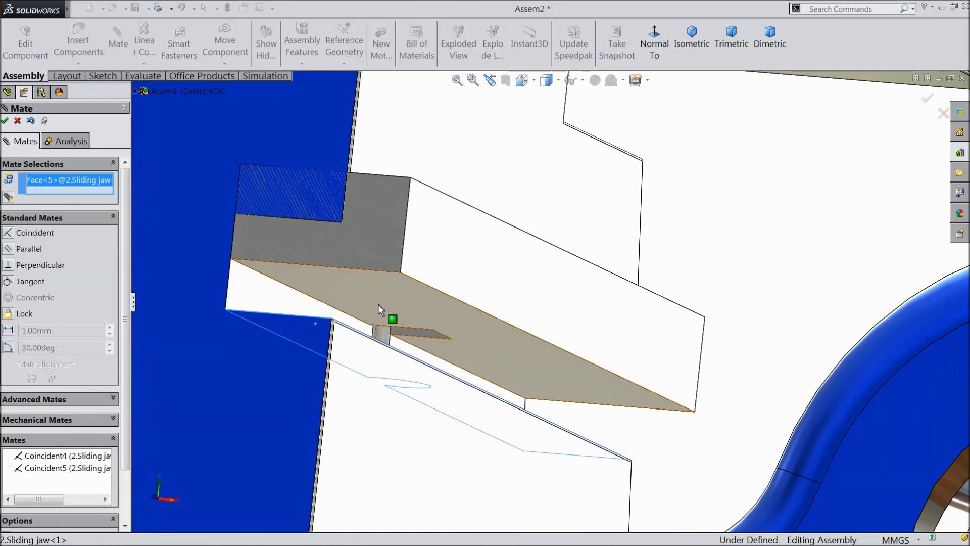
click(379, 306)
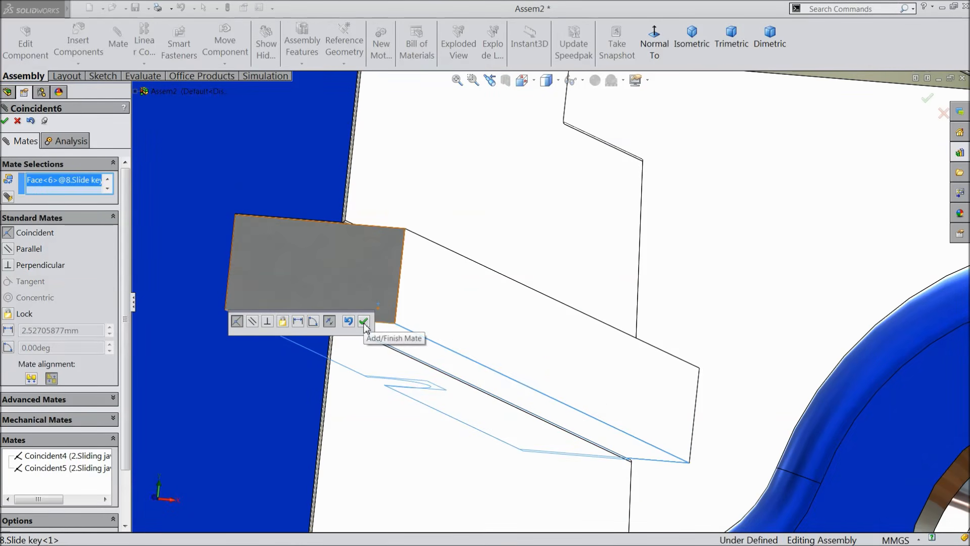
click(364, 322)
mouse_move(422, 323)
middle_down()
mouse_move(479, 279)
mouse_move(474, 316)
mouse_move(525, 223)
mouse_move(541, 139)
mouse_move(541, 54)
mouse_move(496, 375)
mouse_move(461, 336)
mouse_move(471, 335)
middle_up()
scroll(460, 312, up, 4)
scroll(484, 316, up, 4)
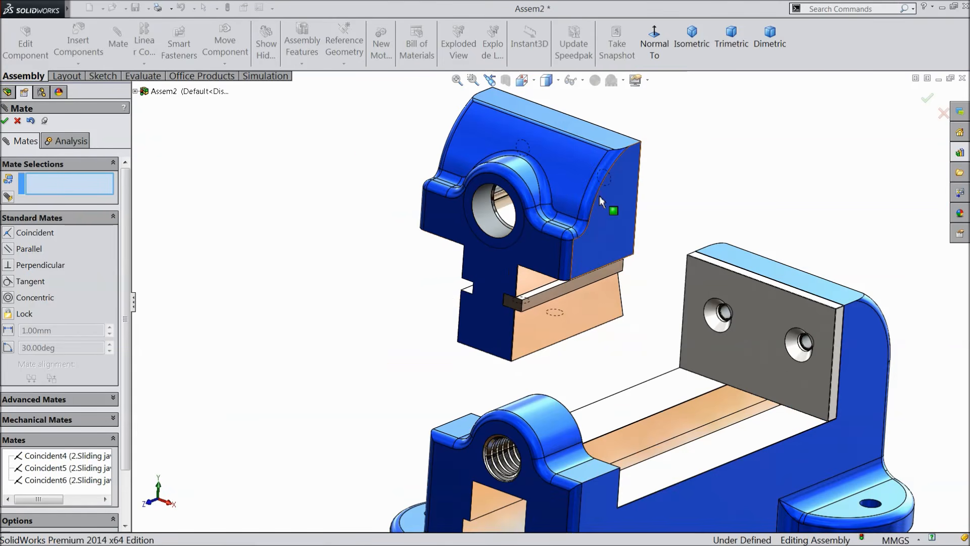
click(6, 121)
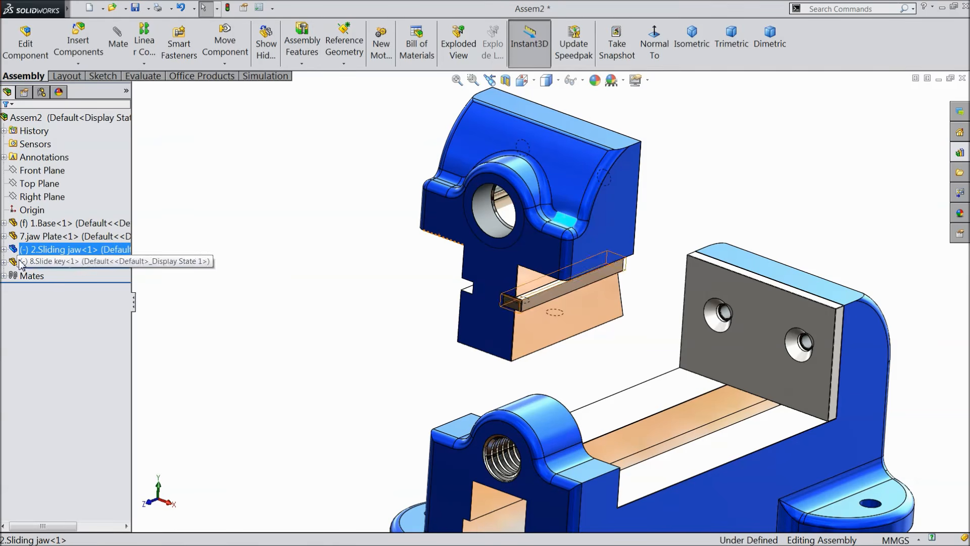
Step: Set up a component mirror of the slide key about the sliding jaw's Right Plane and advance to the orientation check
click(4, 250)
click(51, 276)
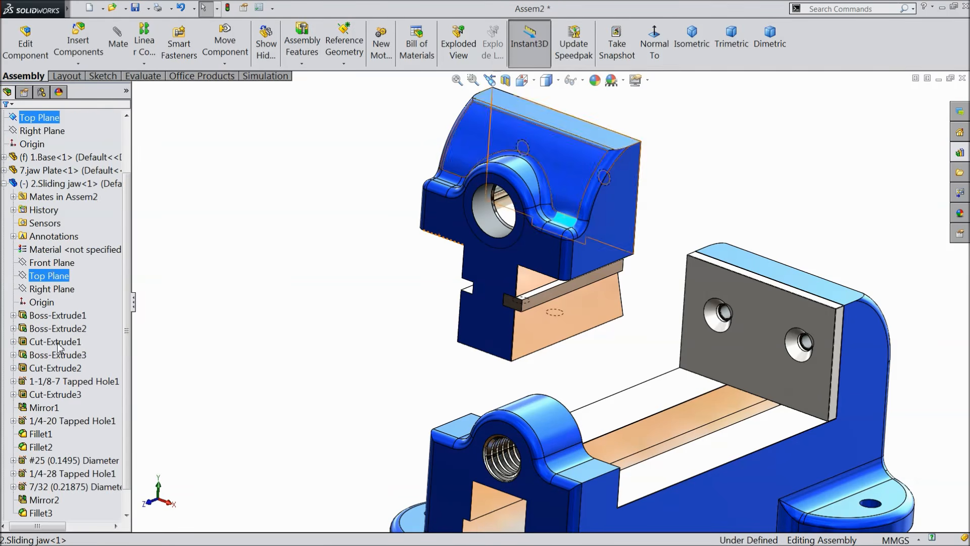
click(51, 263)
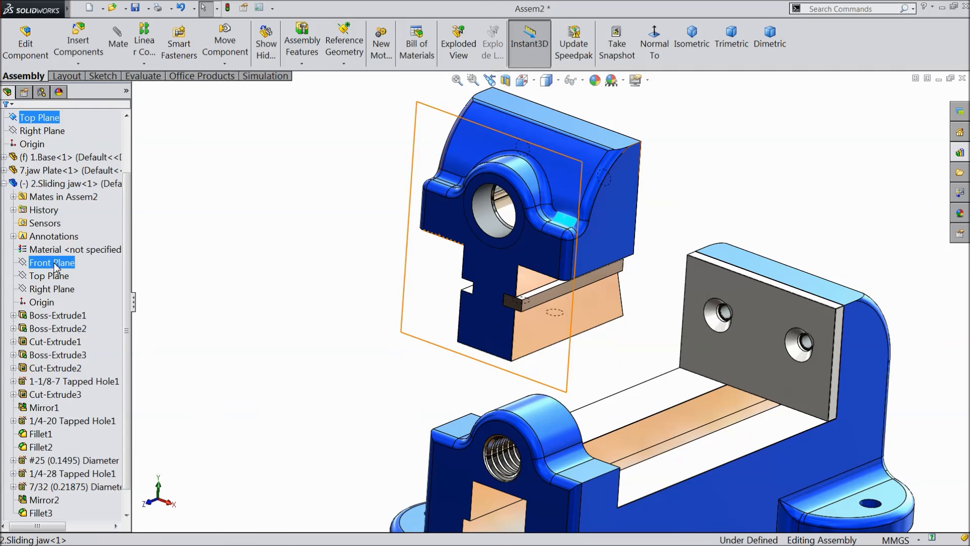
click(50, 276)
click(51, 288)
middle_drag(307, 327, 303, 307)
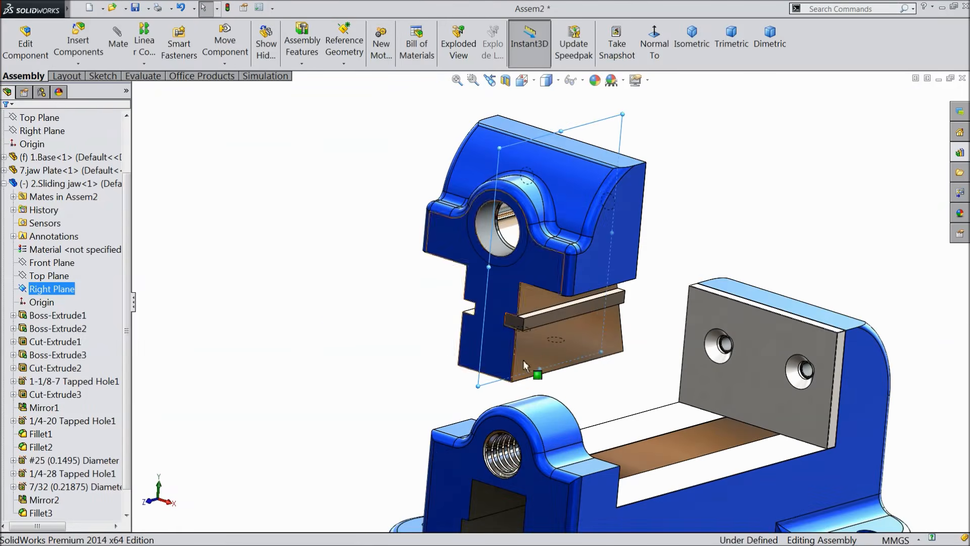
scroll(526, 365, down, 5)
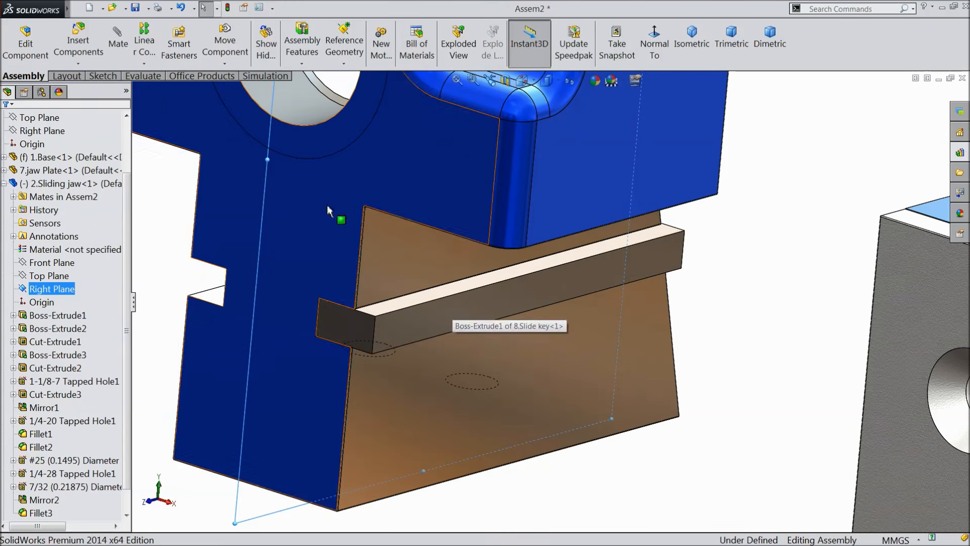
click(144, 63)
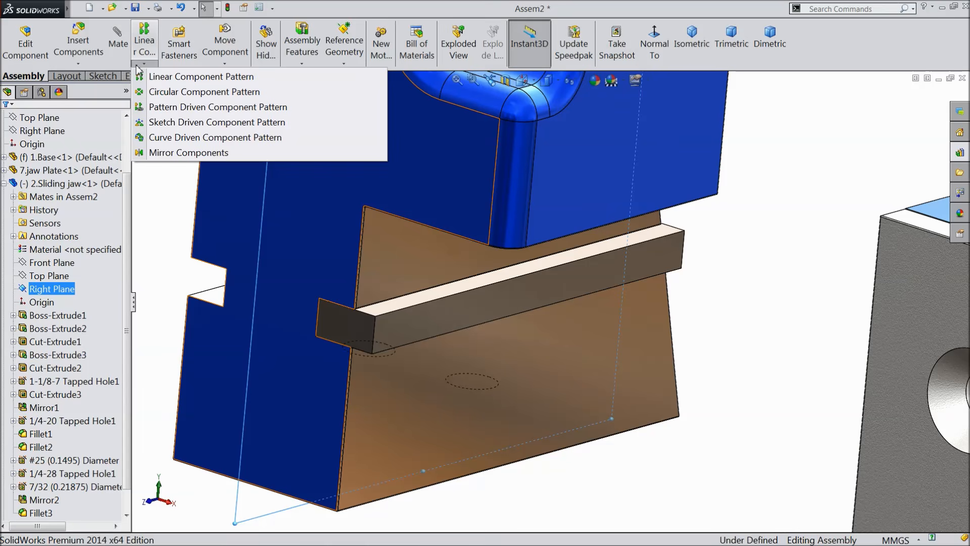
click(174, 154)
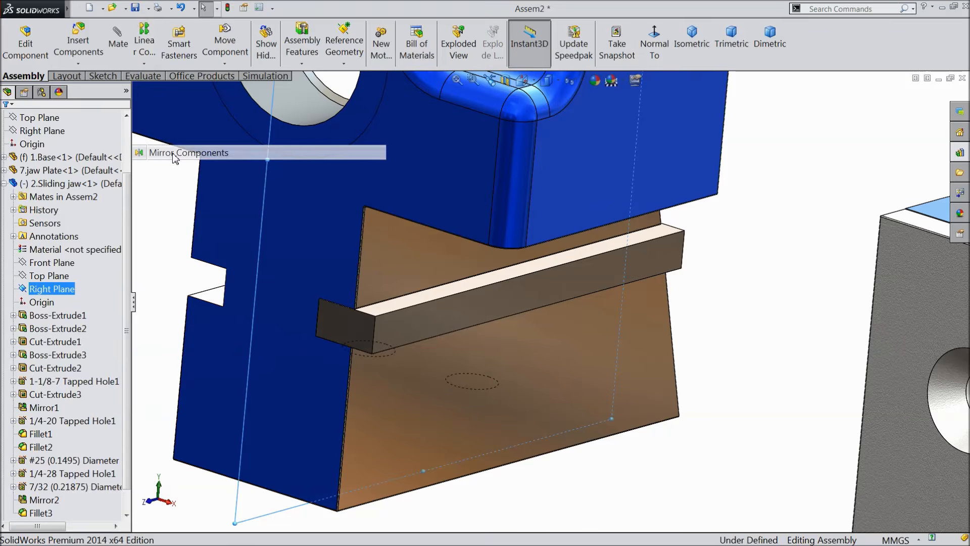
click(406, 324)
click(126, 121)
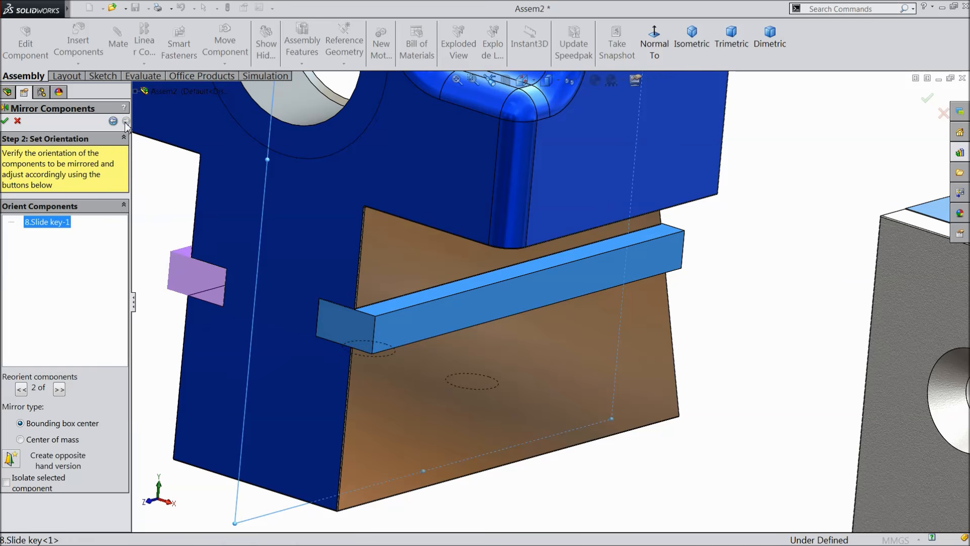
Step: Check the mirrored slide key's orientation in the opposite slot of the sliding jaw and accept the mirror
key(z)
middle_drag(251, 278, 322, 305)
scroll(289, 240, down, 1)
scroll(289, 240, down, 2)
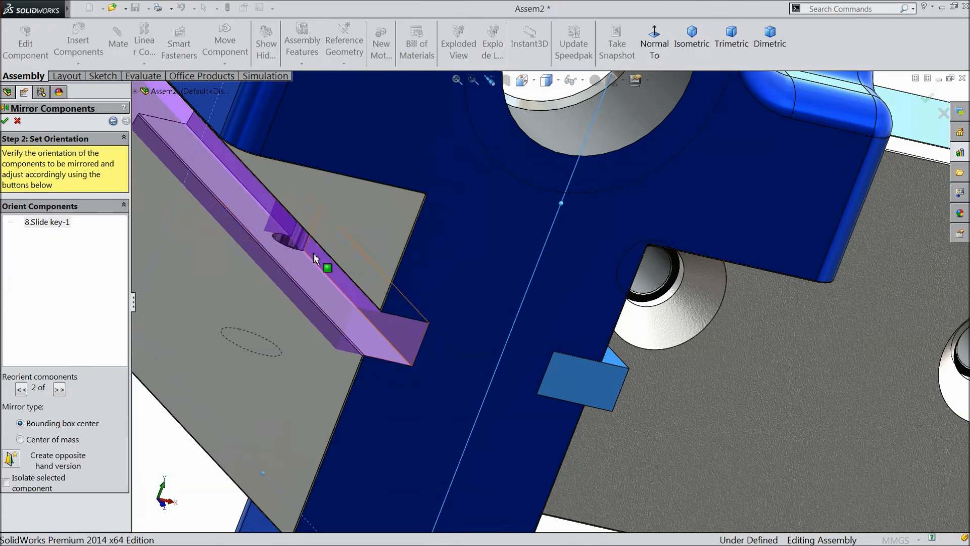
click(5, 121)
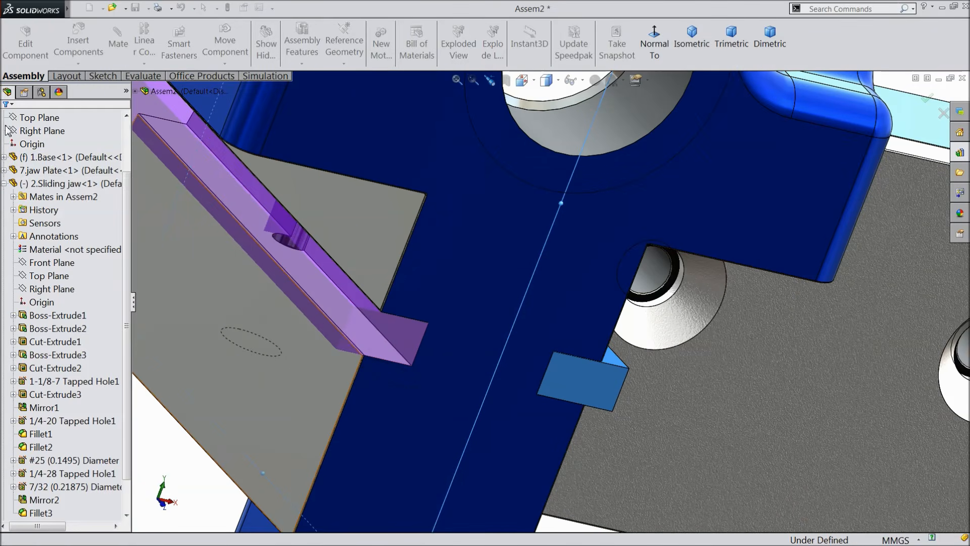
Step: Add a coincident mate between the base's upper slideway face and the sliding jaw's underside beside the stem, and finish mating
scroll(478, 344, up, 3)
scroll(469, 336, up, 3)
middle_drag(470, 338, 560, 428)
scroll(412, 336, up, 3)
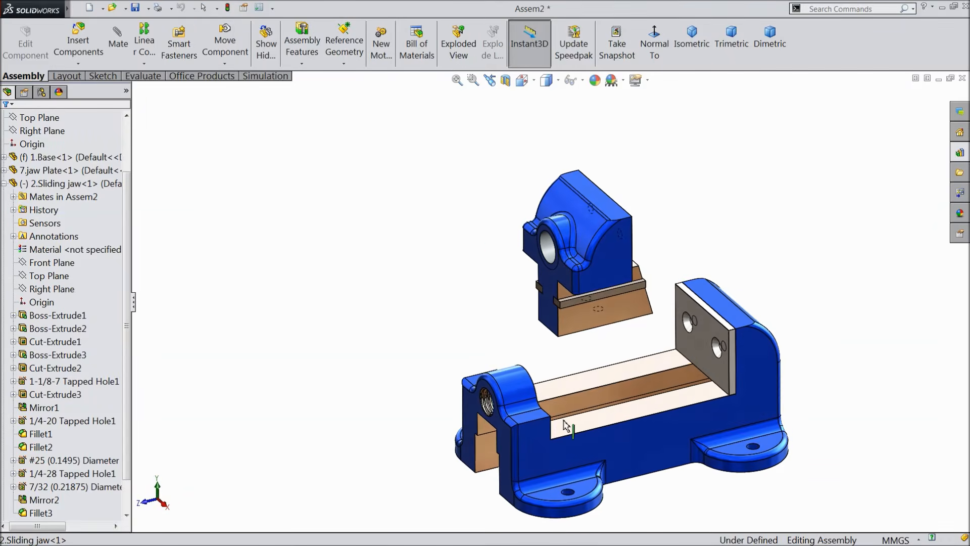
scroll(614, 372, down, 3)
click(552, 385)
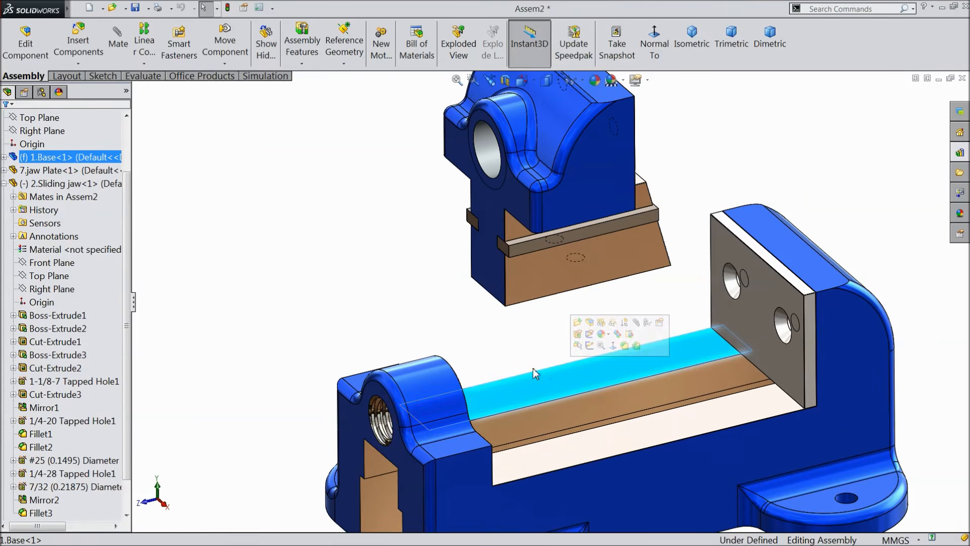
click(638, 323)
middle_drag(469, 294, 572, 219)
scroll(493, 237, down, 4)
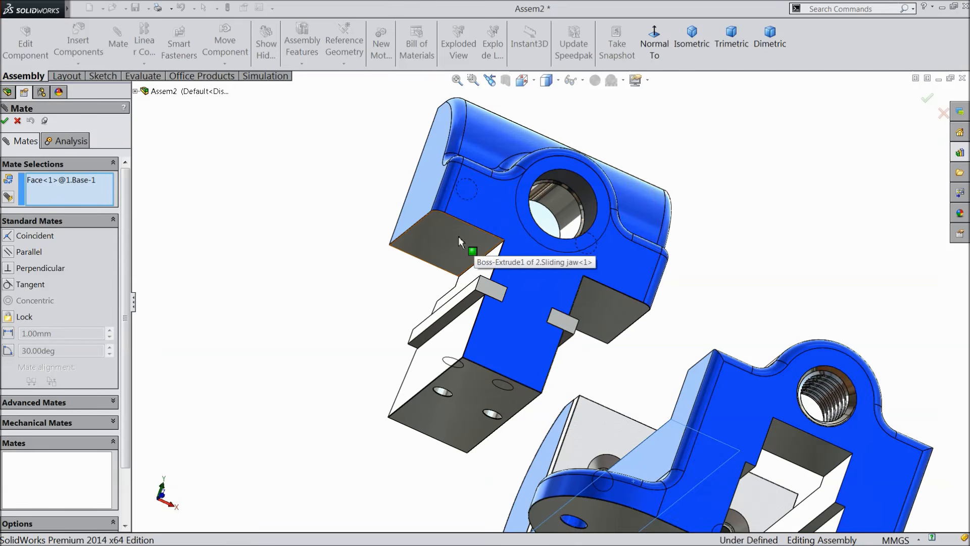
click(461, 242)
scroll(559, 278, up, 3)
middle_drag(623, 281, 652, 283)
middle_drag(541, 322, 520, 350)
scroll(555, 387, down, 4)
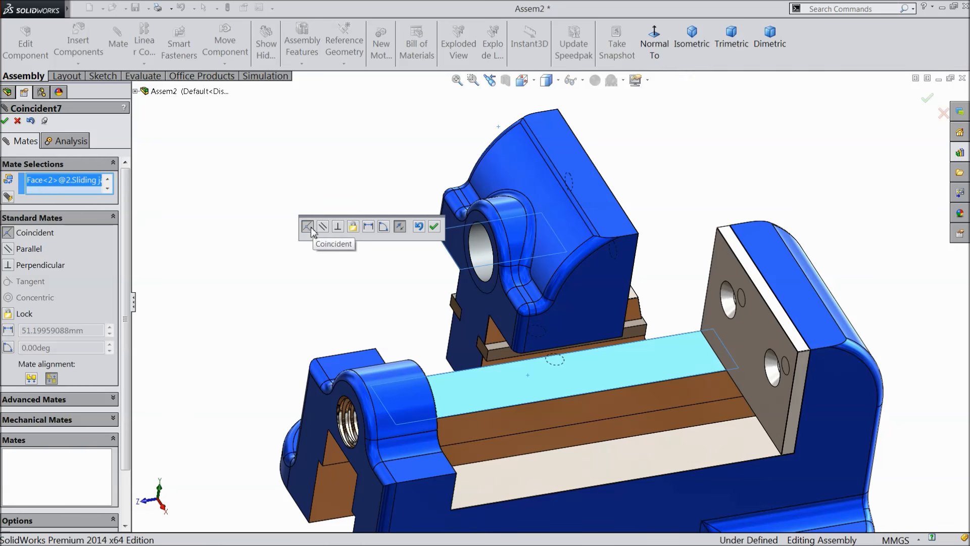
click(433, 228)
scroll(556, 368, up, 3)
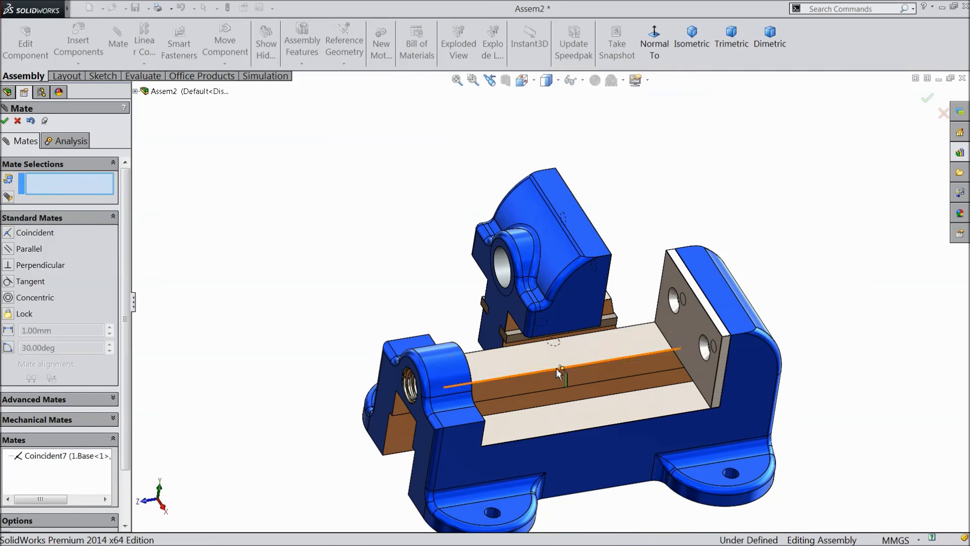
scroll(575, 361, down, 3)
scroll(576, 348, down, 2)
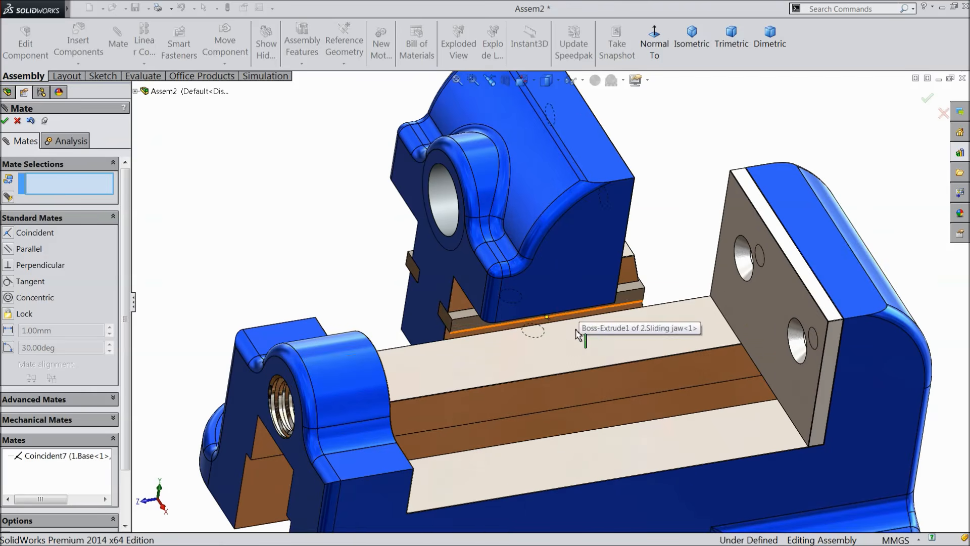
scroll(566, 343, up, 4)
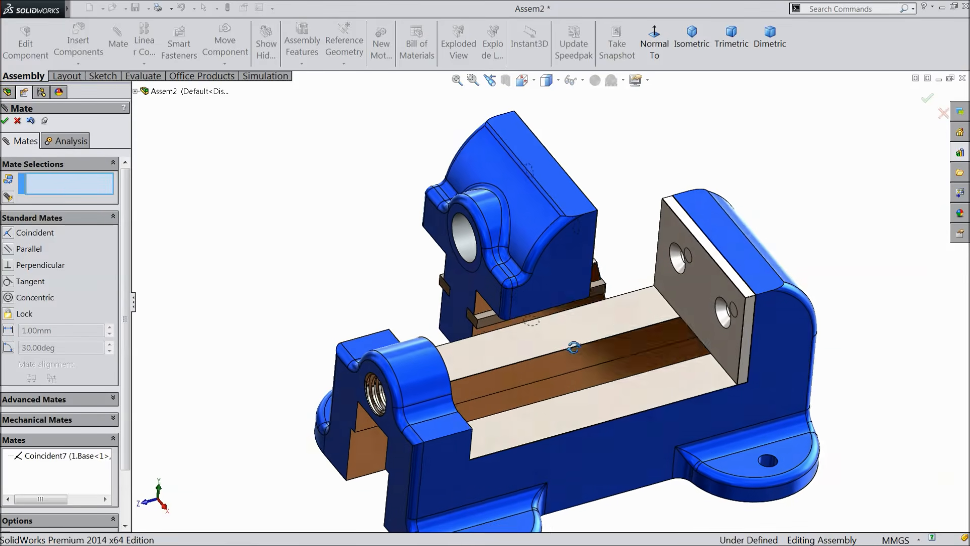
click(17, 121)
Step: Add a coincident mate between the base's Right Plane and the sliding jaw's Right Plane to centre the jaw
click(12, 184)
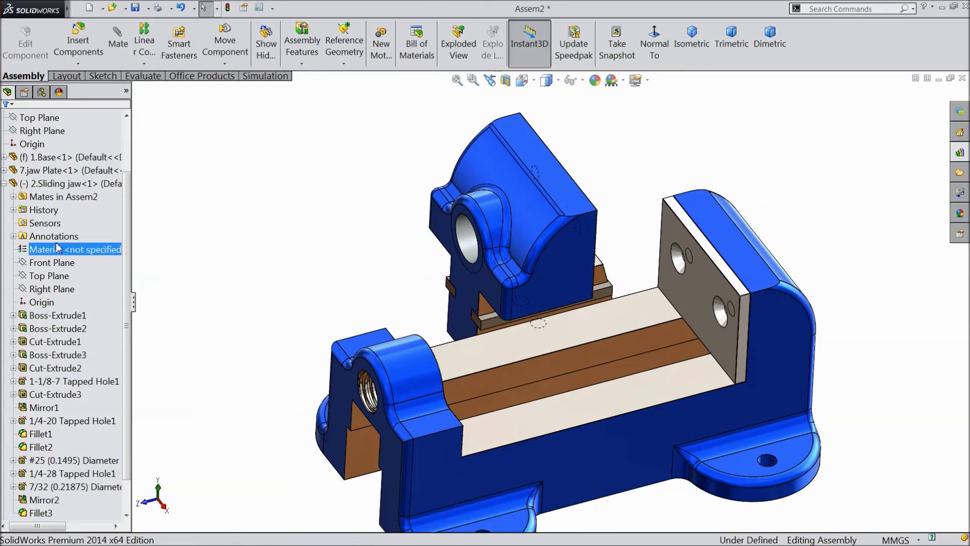
scroll(10, 166, up, 2)
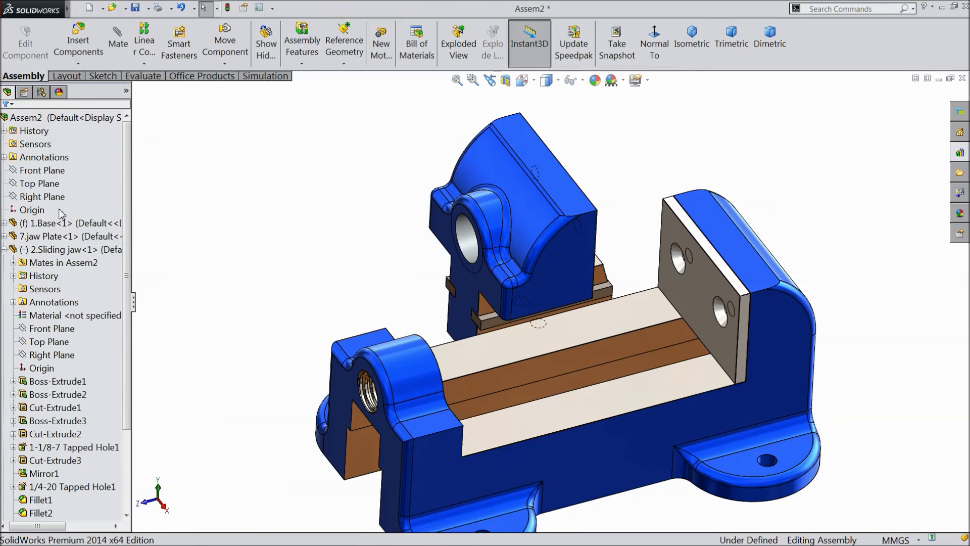
click(4, 223)
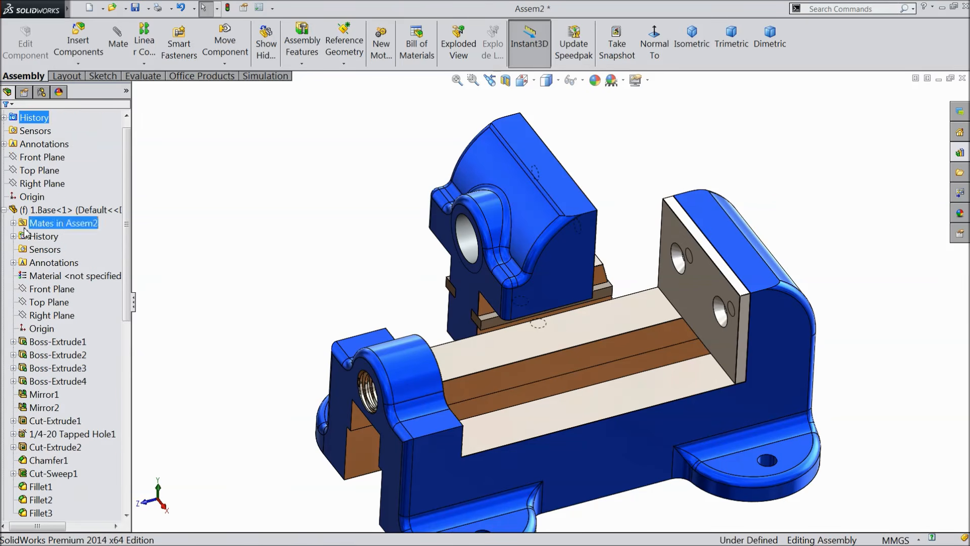
click(55, 315)
middle_drag(267, 338, 271, 317)
scroll(129, 328, down, 2)
scroll(128, 327, down, 4)
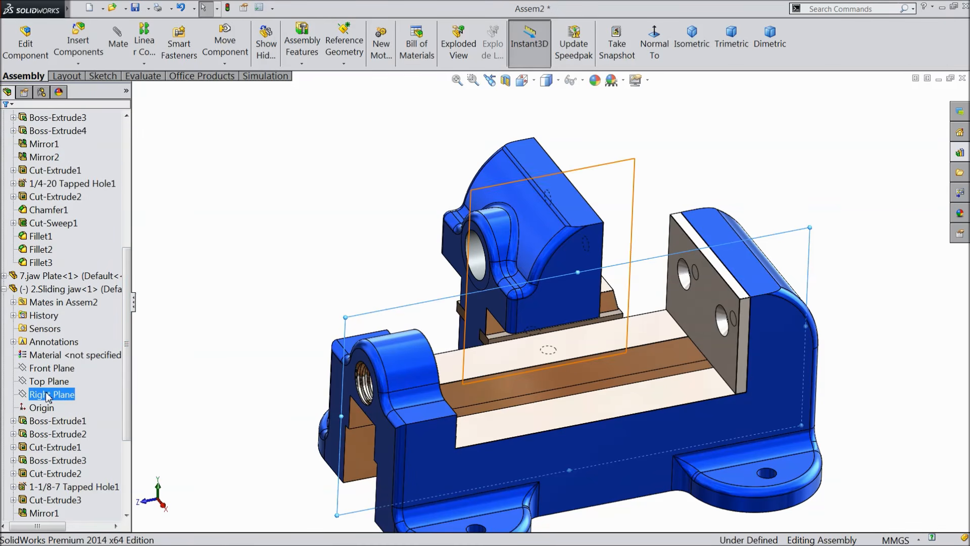
mouse_move(247, 323)
middle_down()
mouse_move(260, 317)
mouse_move(317, 338)
mouse_move(277, 314)
mouse_move(234, 346)
mouse_move(249, 333)
middle_up()
scroll(541, 324, up, 3)
scroll(644, 379, down, 3)
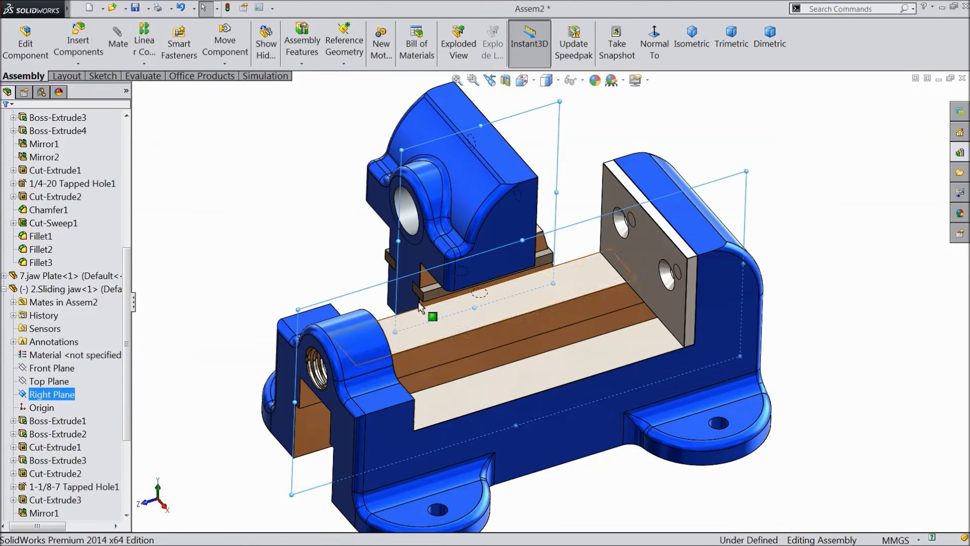
click(118, 45)
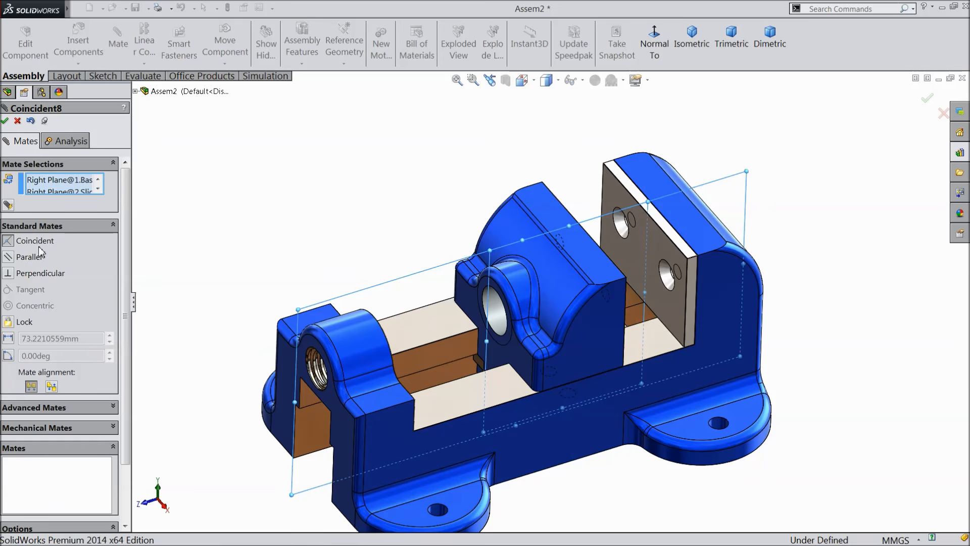
click(5, 122)
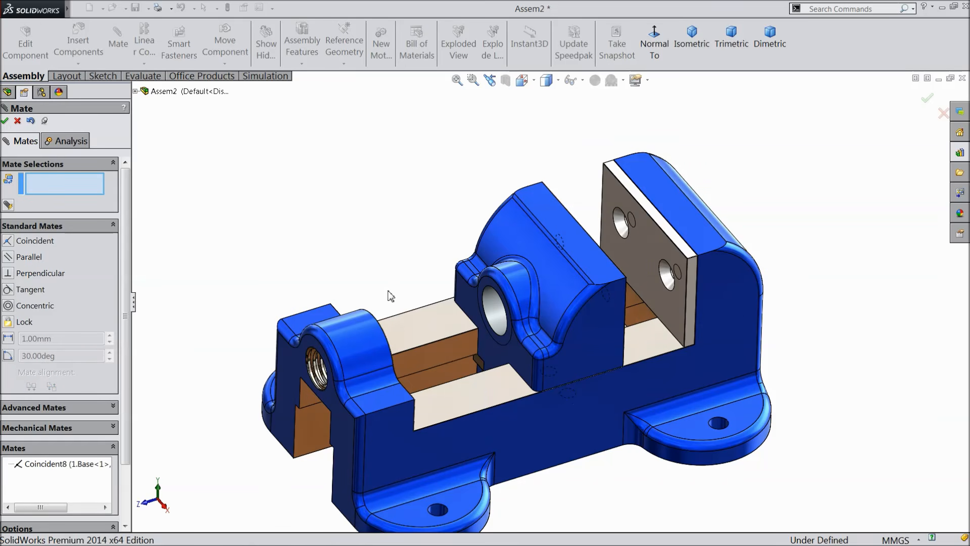
Step: Slide the sliding jaw along the base's slideway to check its travel, and clear the mate selections
scroll(390, 296, down, 2)
scroll(407, 294, up, 3)
drag(648, 341, 613, 323)
middle_drag(450, 273, 324, 277)
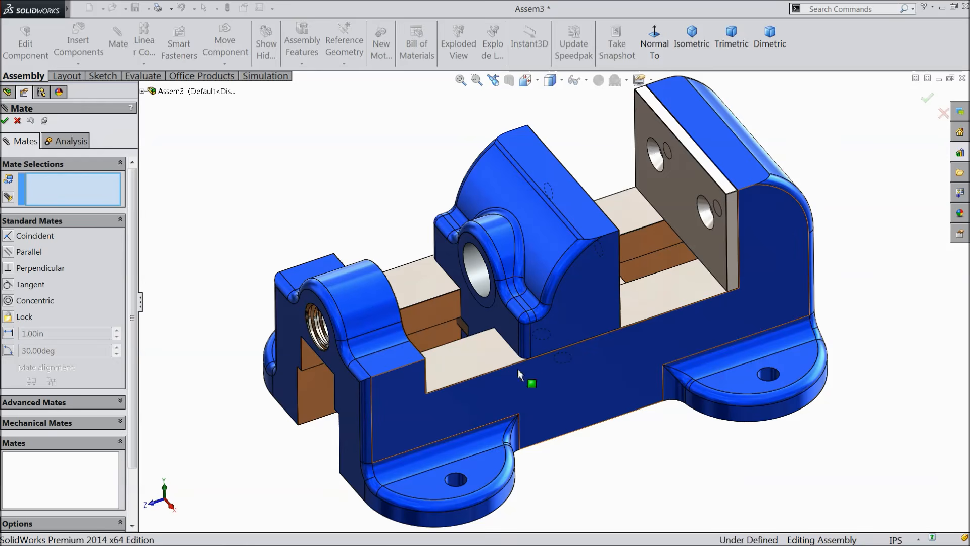
scroll(516, 336, down, 2)
click(495, 324)
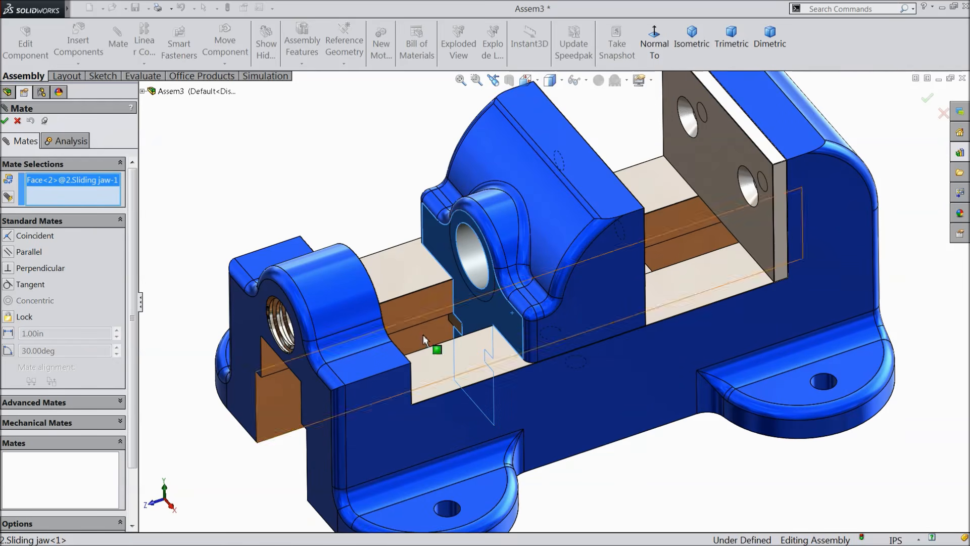
mouse_move(590, 300)
mouse_down()
mouse_move(831, 217)
mouse_move(498, 266)
mouse_move(302, 310)
mouse_move(717, 244)
mouse_move(717, 254)
mouse_move(580, 285)
mouse_up()
right_click(66, 186)
click(83, 205)
Step: Set up an advanced limit distance mate between the sliding jaw's front face and the facing inner face of the base's threaded end
click(45, 404)
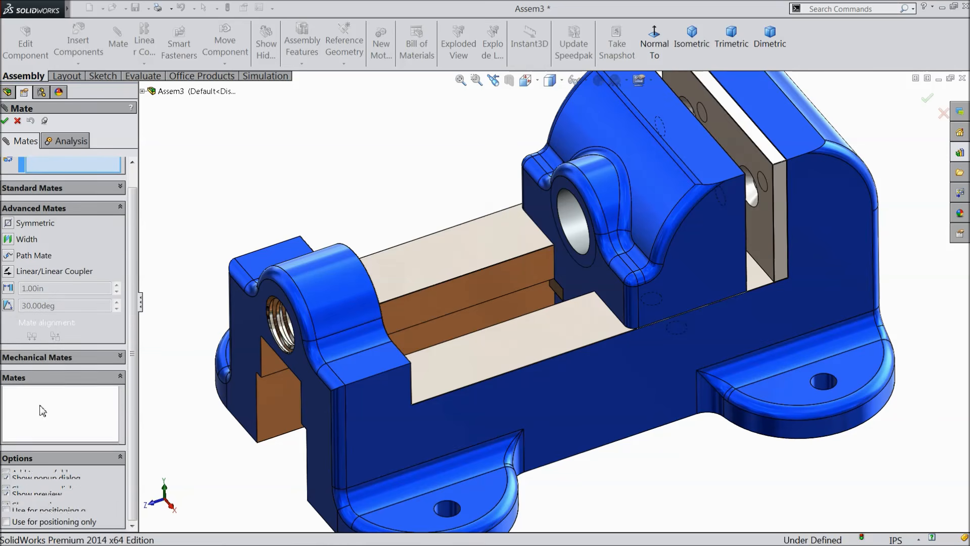
click(7, 290)
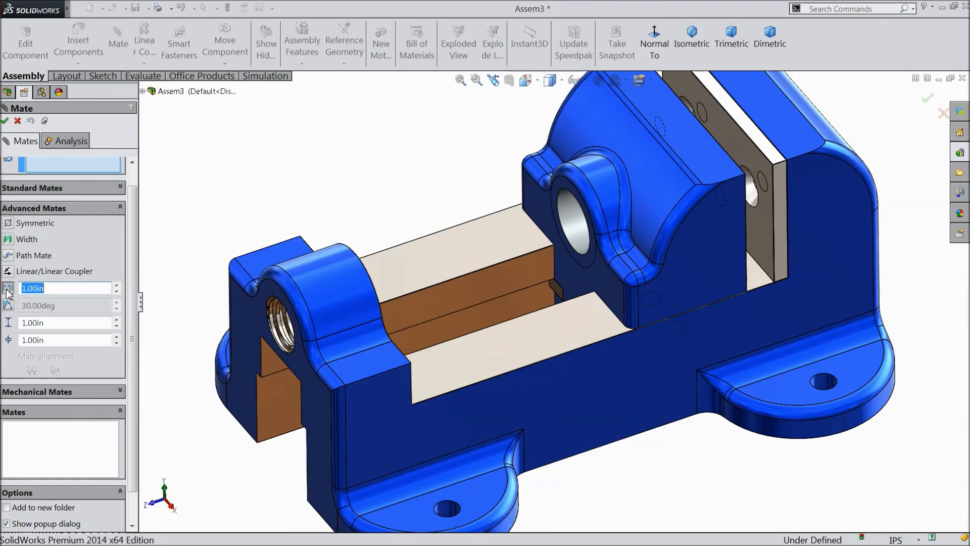
click(614, 288)
middle_drag(602, 314, 536, 331)
click(409, 341)
scroll(533, 334, up, 2)
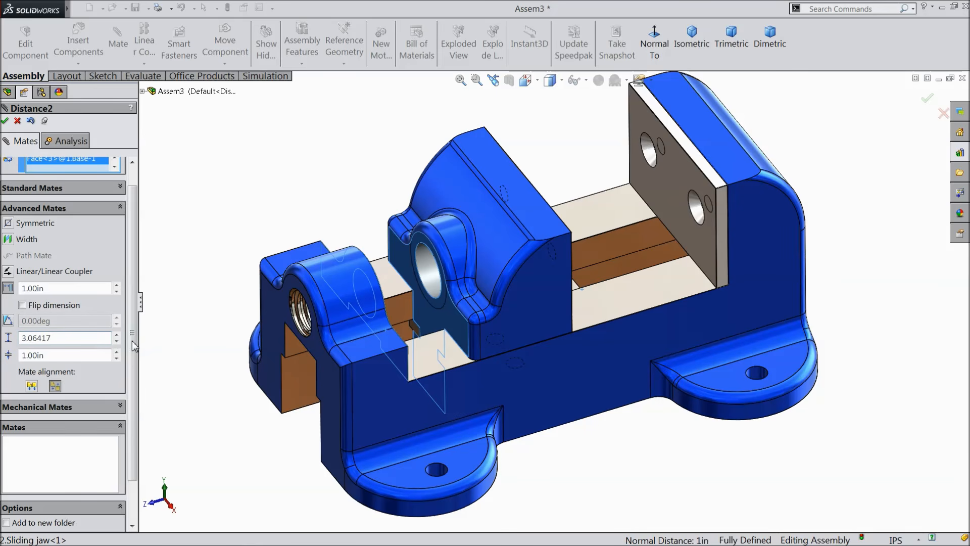
Step: Set the limit distance mate's maximum to 3.06417 in and minimum to 0 in, accept it and finish mating
key(Return)
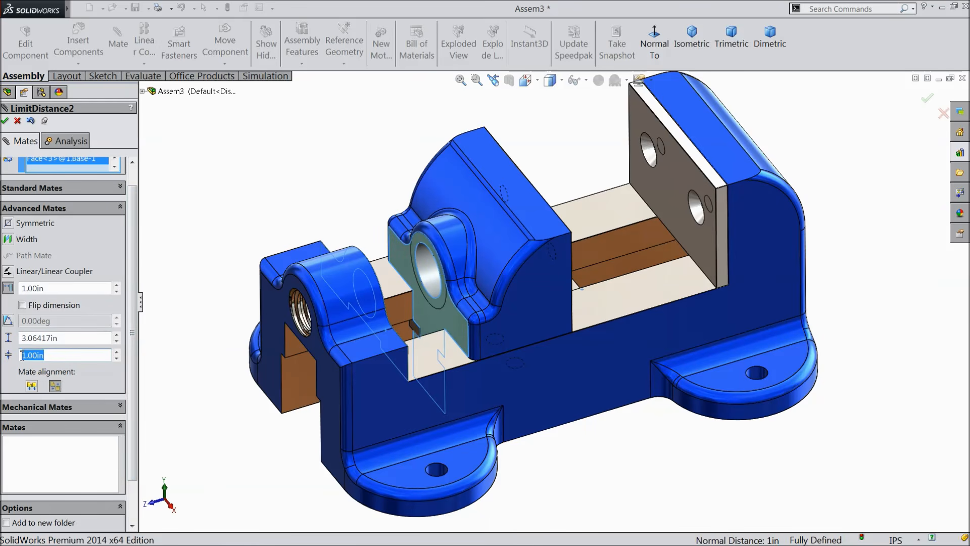
key(Return)
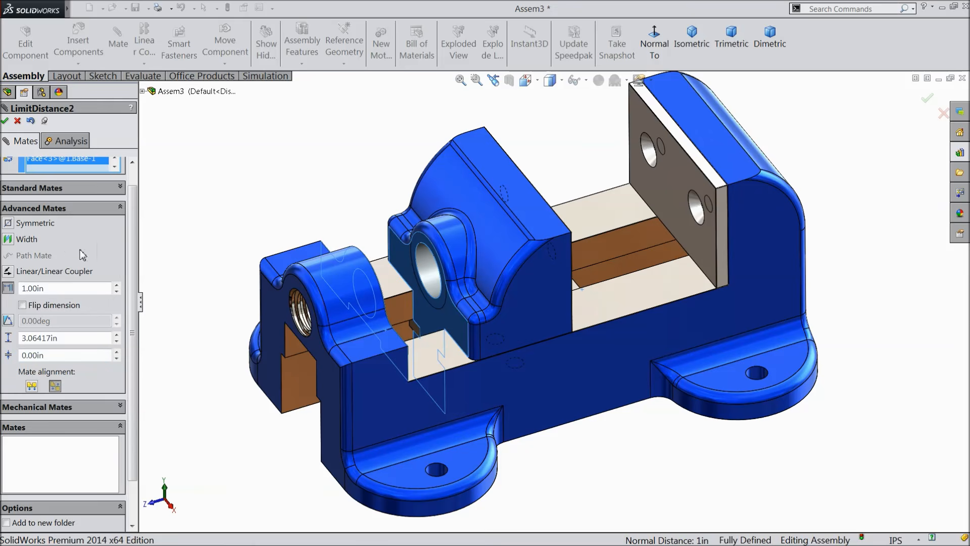
click(5, 122)
click(5, 122)
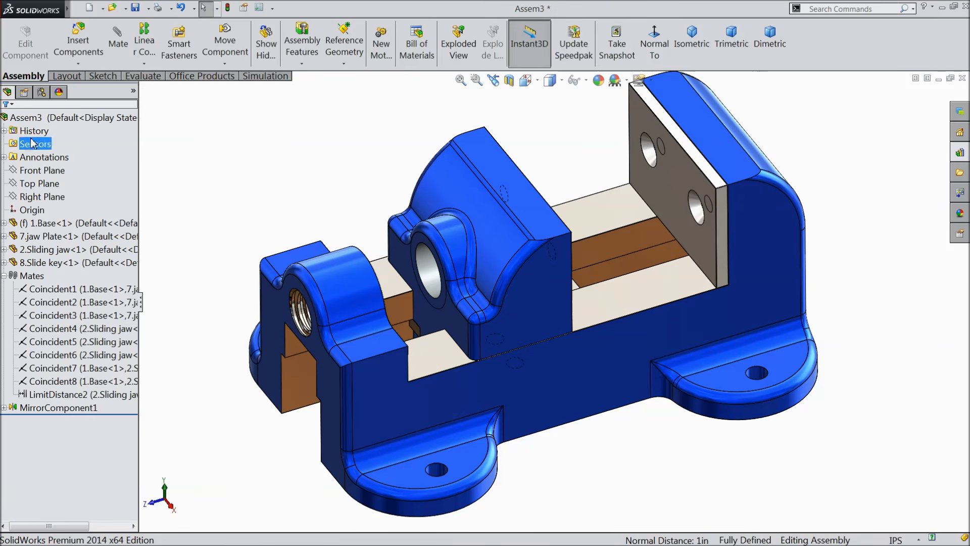
Step: Slide the sliding jaw to both ends of the base's slideway to test the distance limits
drag(523, 330, 712, 291)
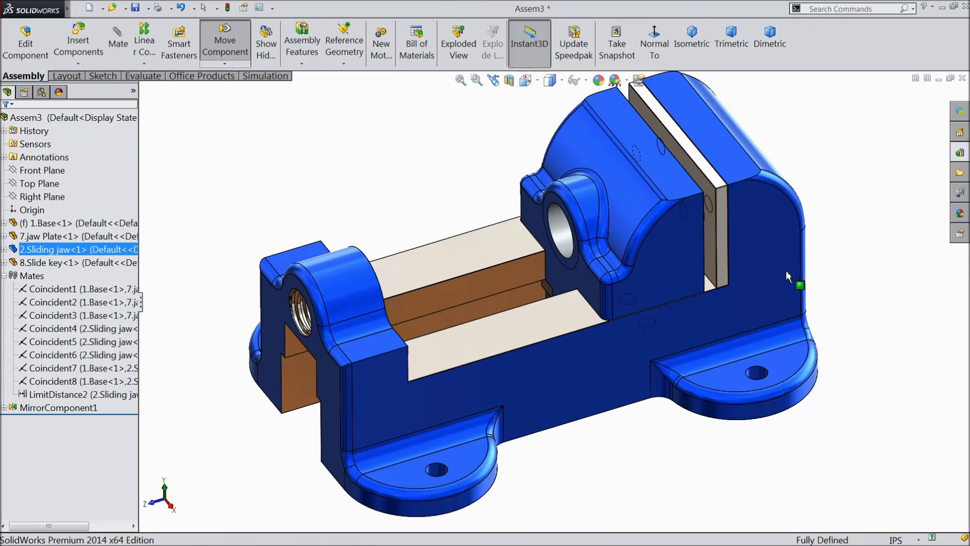
drag(788, 275, 284, 344)
drag(525, 293, 407, 352)
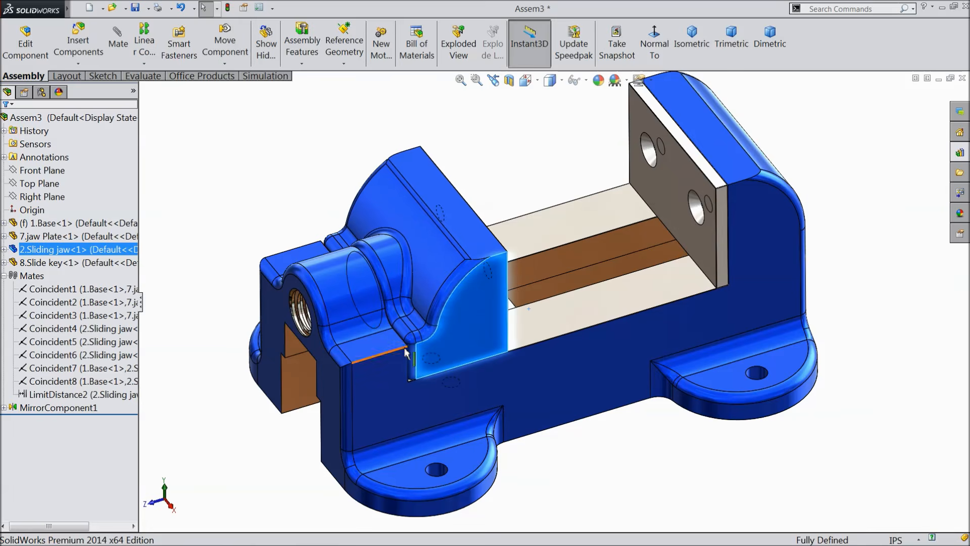
Step: Place a copy of the jaw plate above the slideway, between the sliding jaw and the fixed jaw plate
middle_drag(282, 259, 563, 368)
scroll(563, 368, down, 3)
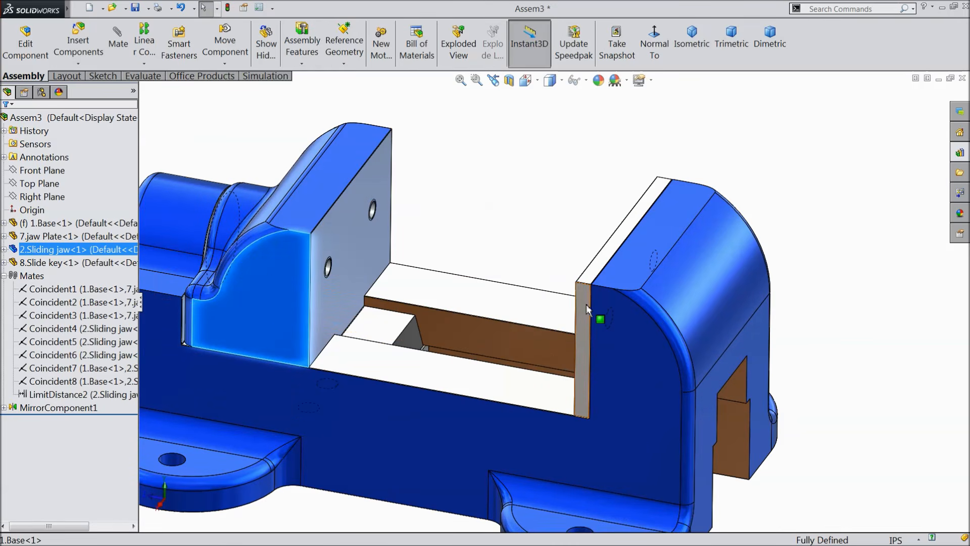
drag(584, 308, 520, 172)
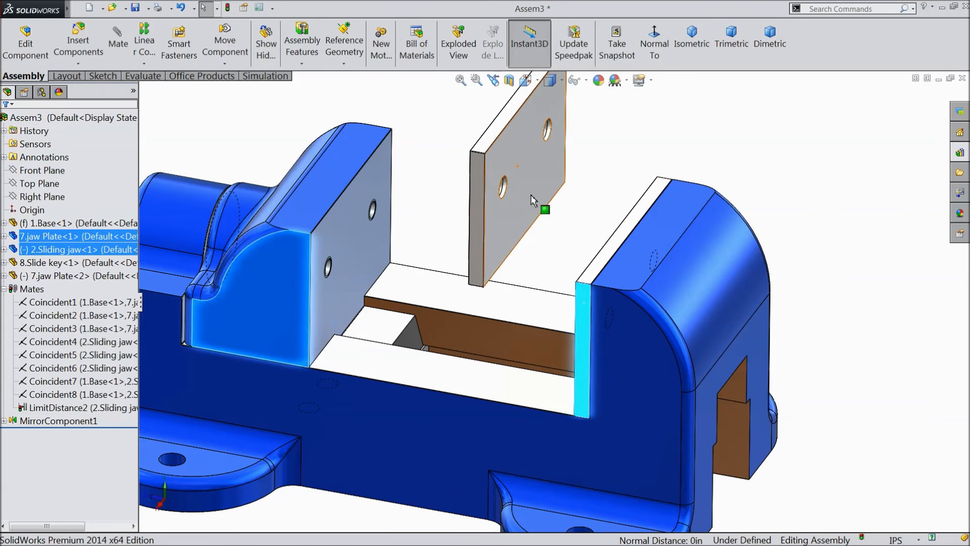
Step: Rotate the loose jaw plate copy with Rotate Component to turn its countersunk holes toward the fixed jaw
click(225, 64)
click(240, 93)
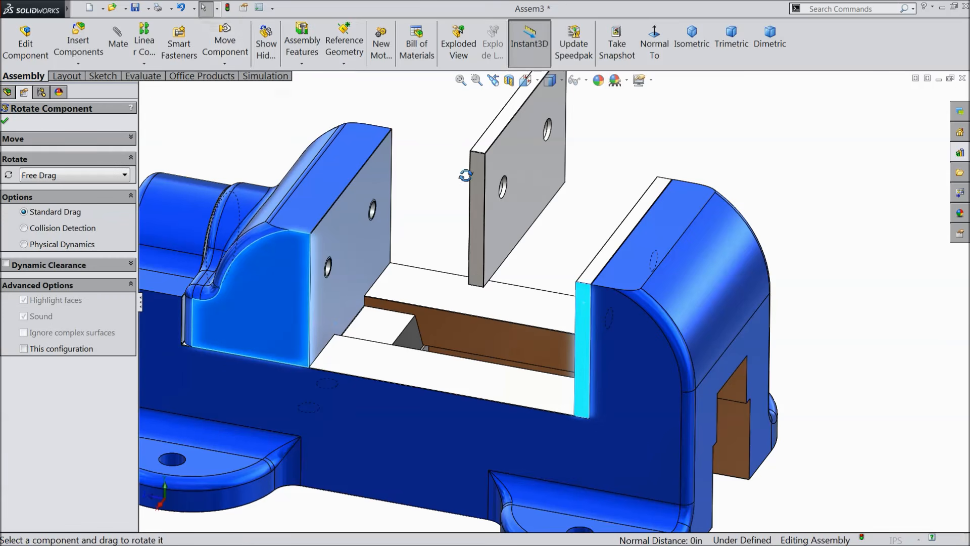
drag(487, 179, 285, 153)
click(6, 123)
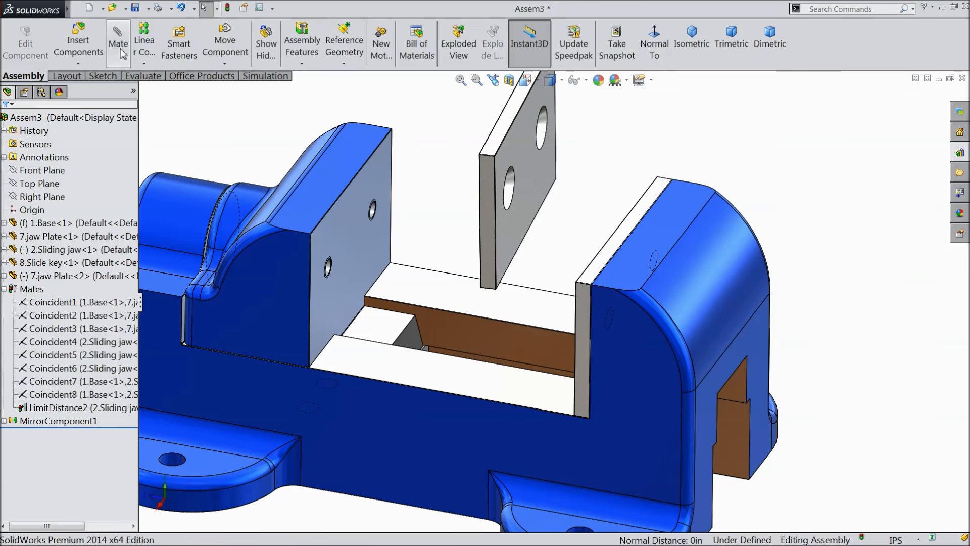
Step: Mate the jaw plate copy's top and side faces coincident with the sliding jaw's top and side faces
click(120, 60)
click(321, 198)
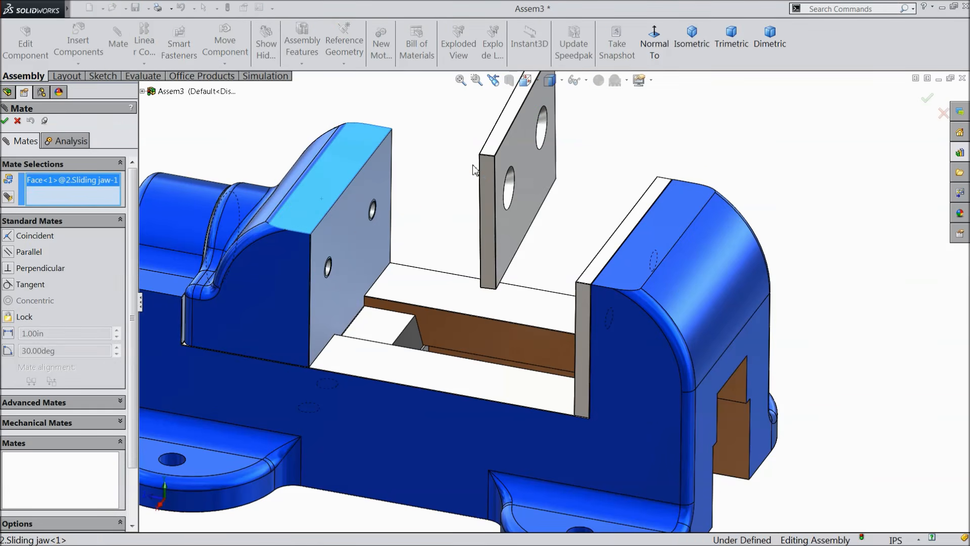
click(495, 143)
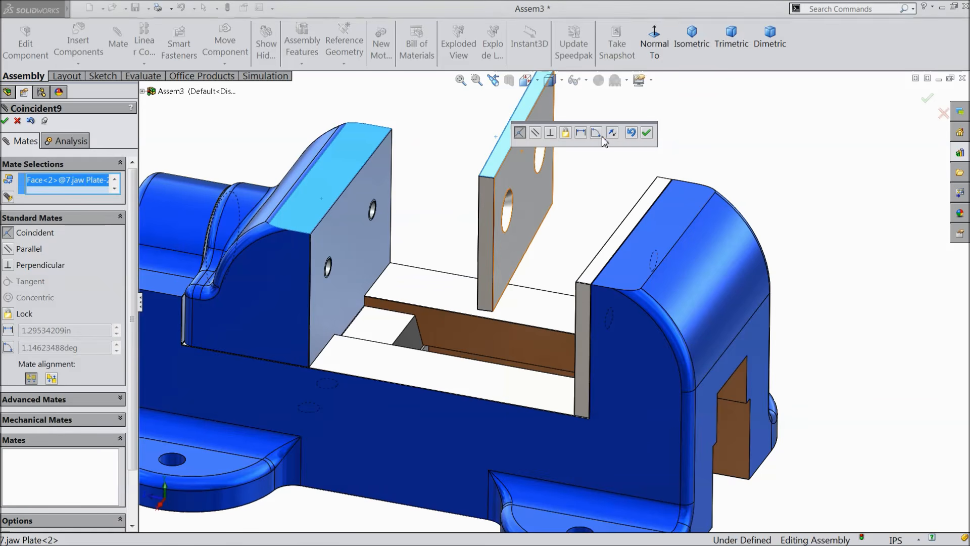
click(646, 134)
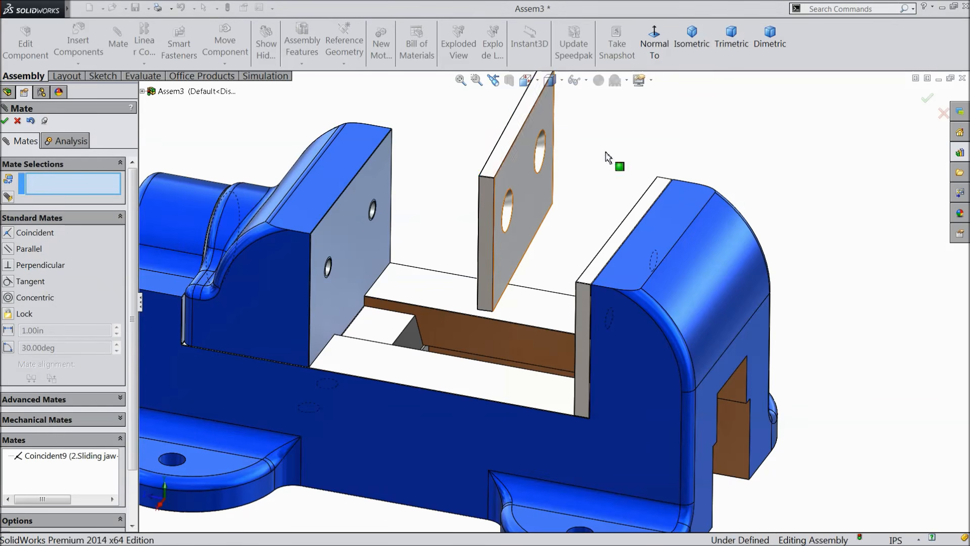
click(486, 212)
click(283, 289)
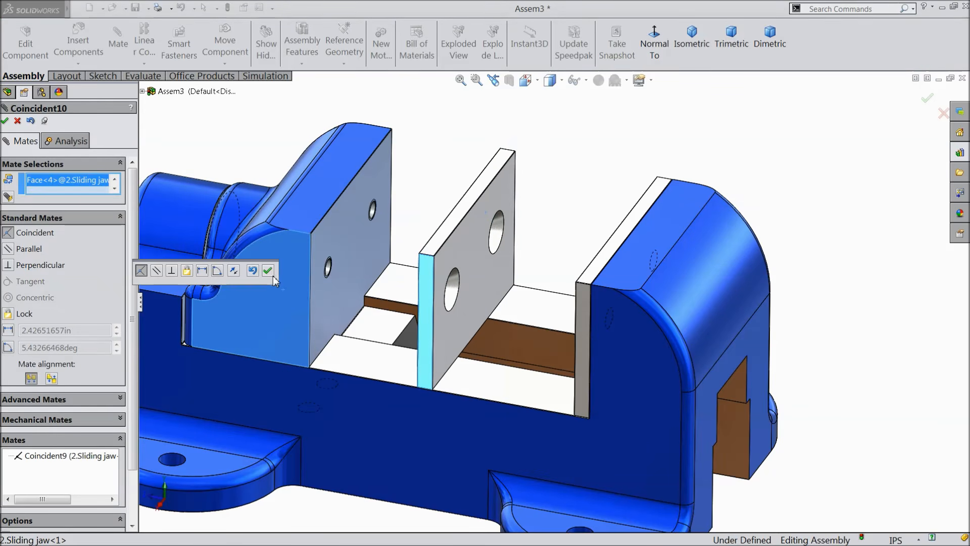
click(268, 275)
Step: Add a coincident mate between the sliding jaw's holed front face and the back face of the jaw plate copy
click(343, 265)
middle_drag(347, 266, 451, 273)
click(452, 274)
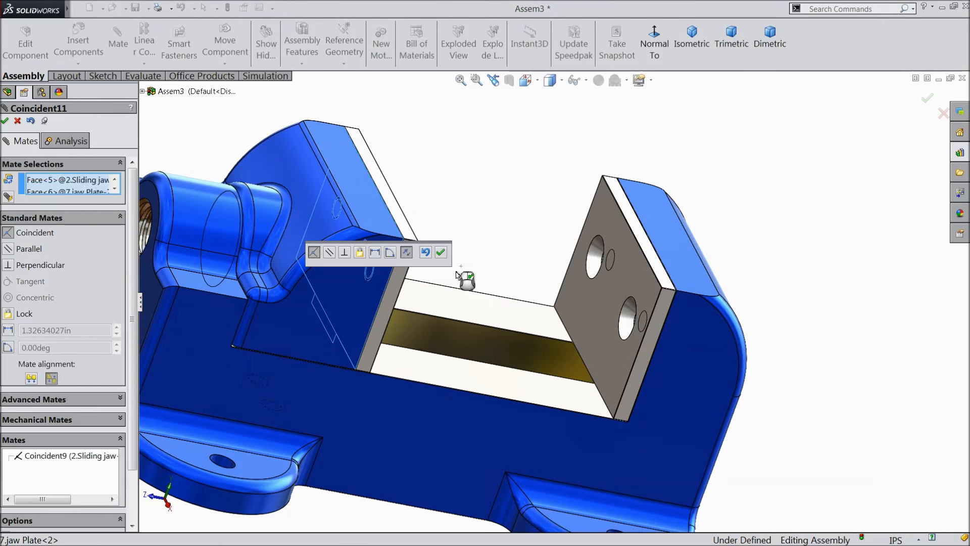
click(442, 254)
Step: Slide the sliding jaw along the base to check that its plate travels with it, and finish mating
scroll(536, 296, up, 3)
middle_drag(526, 288, 417, 265)
drag(404, 274, 574, 325)
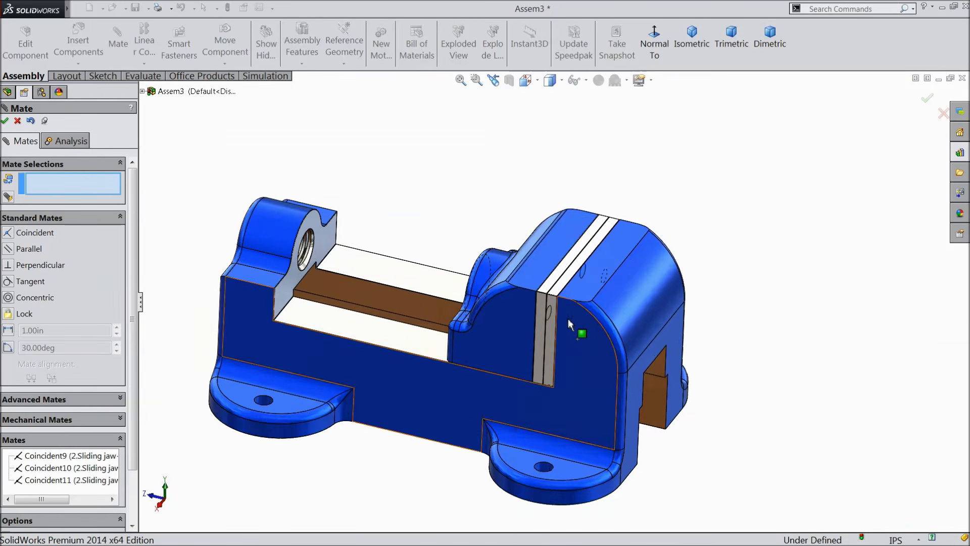
scroll(556, 323, down, 5)
middle_drag(416, 289, 539, 354)
scroll(414, 293, up, 6)
scroll(418, 297, up, 3)
drag(568, 297, 543, 306)
click(5, 121)
Step: Insert the Vise screw Sub-Assembly from the Bench Vice folder and place it above the base
click(78, 44)
click(85, 359)
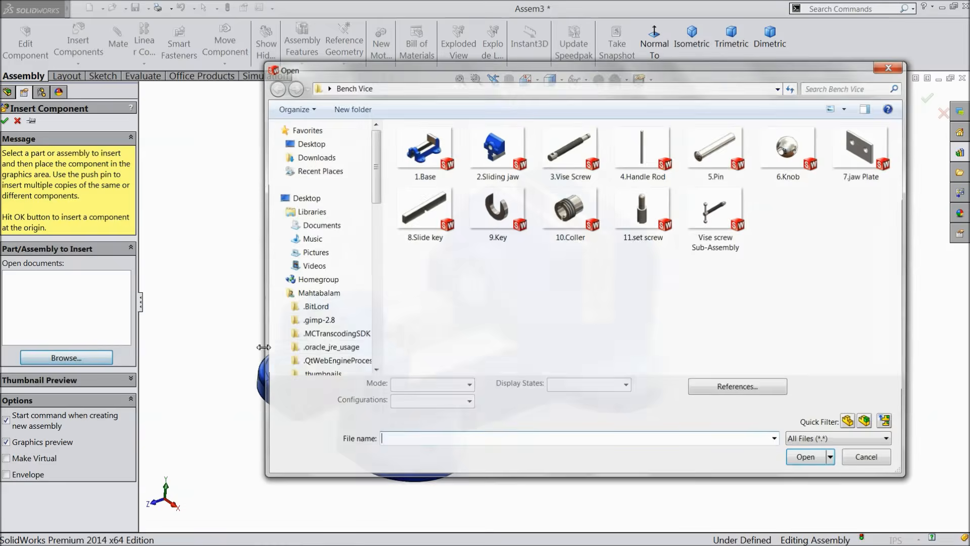
click(687, 245)
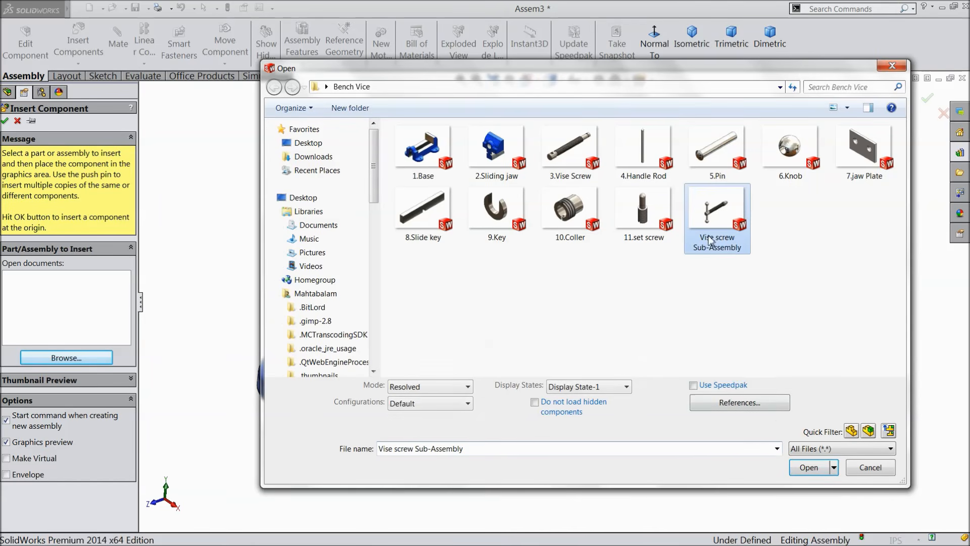
click(806, 469)
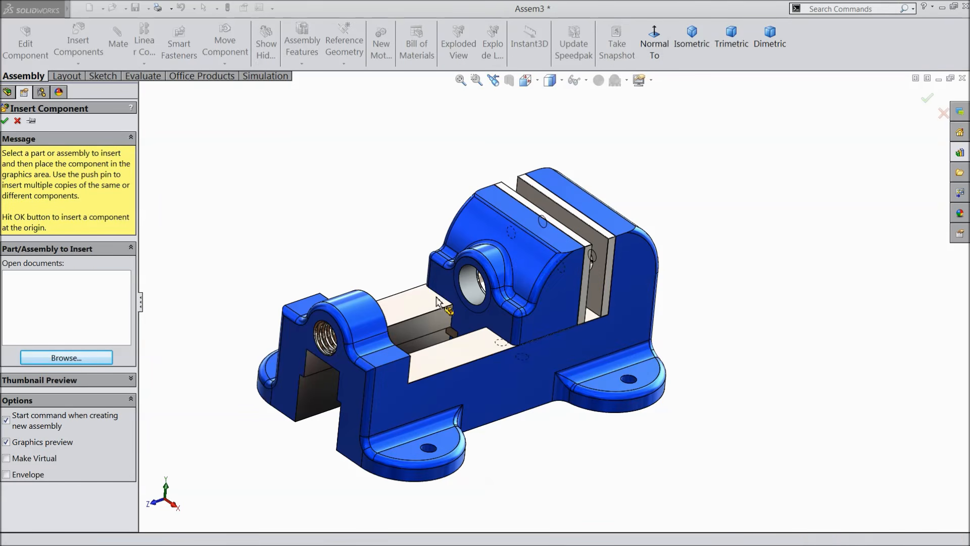
click(381, 219)
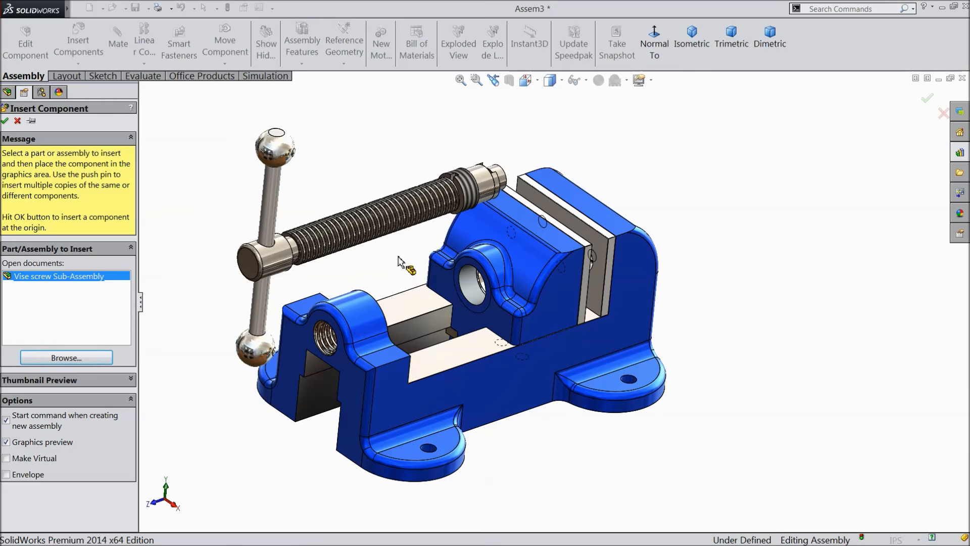
Step: Mate the vise screw's collar concentric with the round bore in the sliding jaw
scroll(498, 299, down, 2)
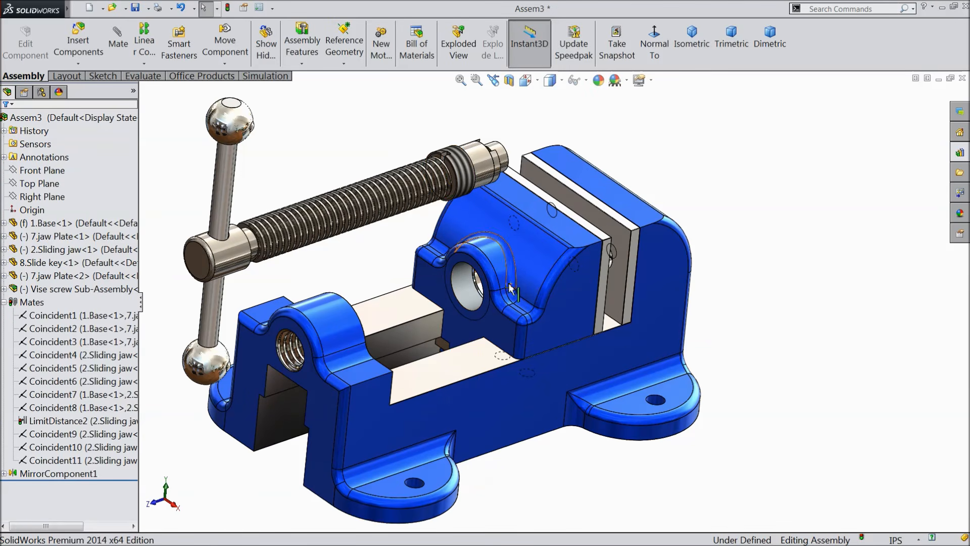
click(464, 182)
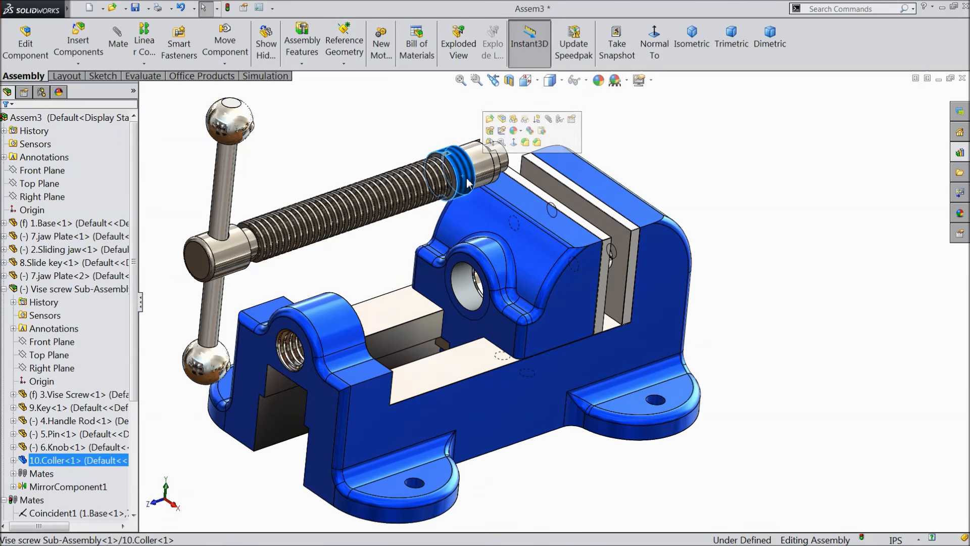
click(550, 122)
click(478, 302)
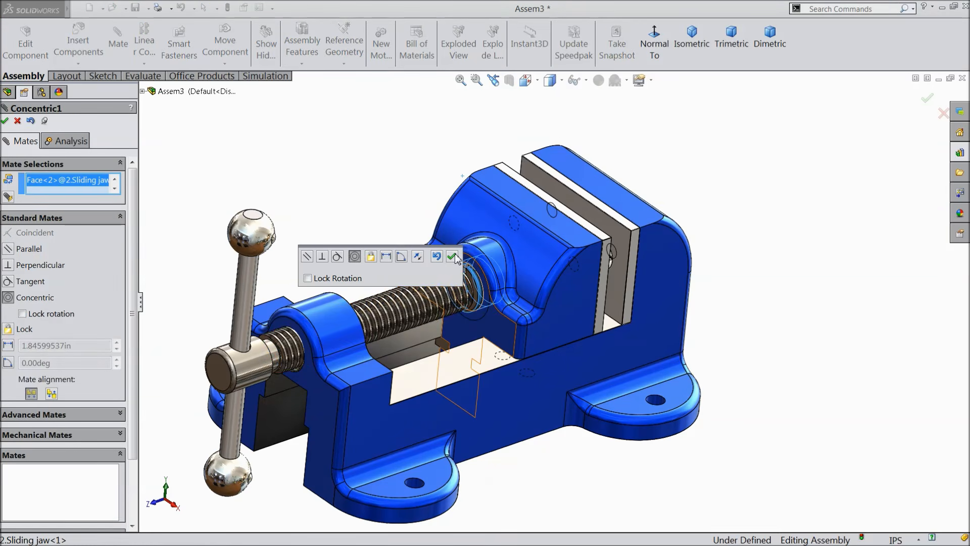
click(452, 256)
Step: Pull the vise screw out of the sliding jaw and mate its end face coincident with the bore's inner end face
drag(251, 369, 144, 392)
scroll(530, 298, down, 5)
middle_drag(530, 298, 477, 288)
click(452, 253)
scroll(523, 267, up, 3)
scroll(519, 288, down, 3)
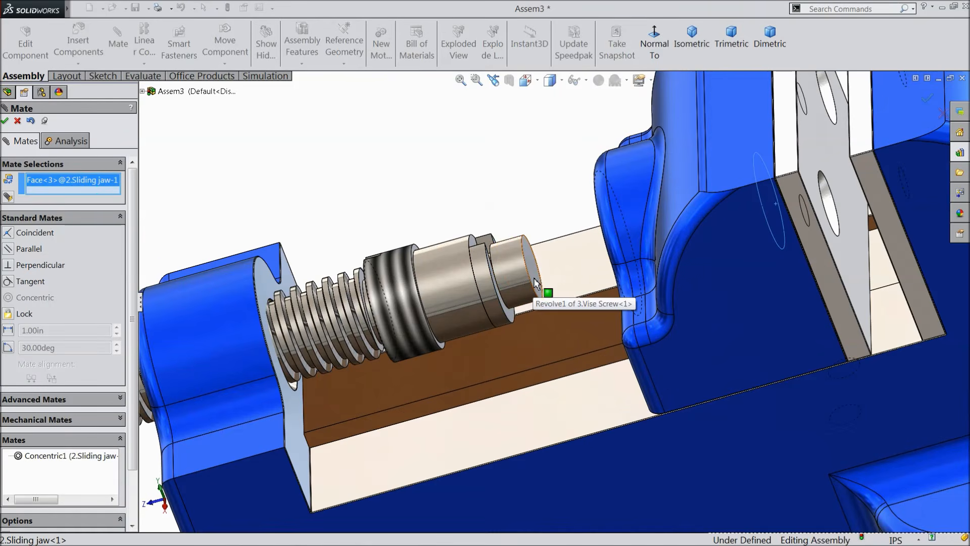
click(521, 289)
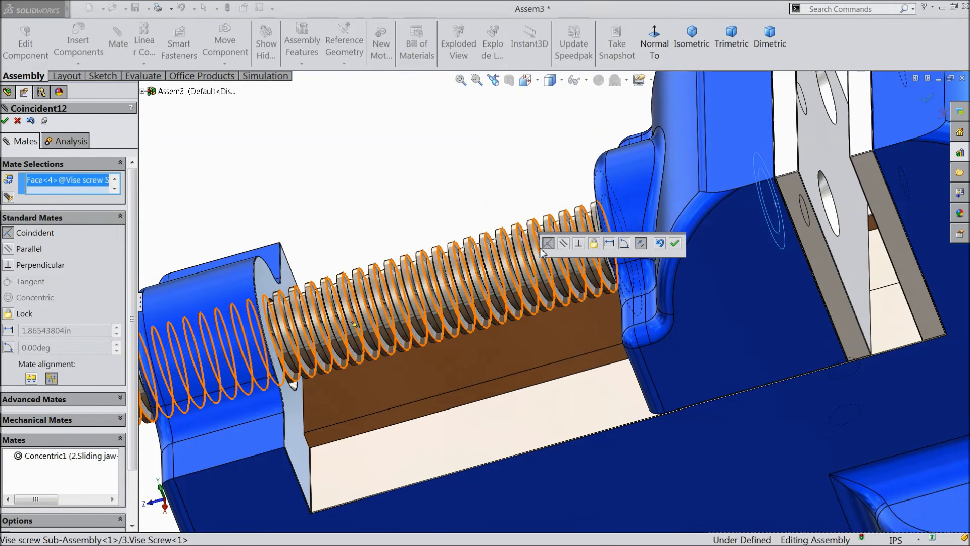
click(676, 243)
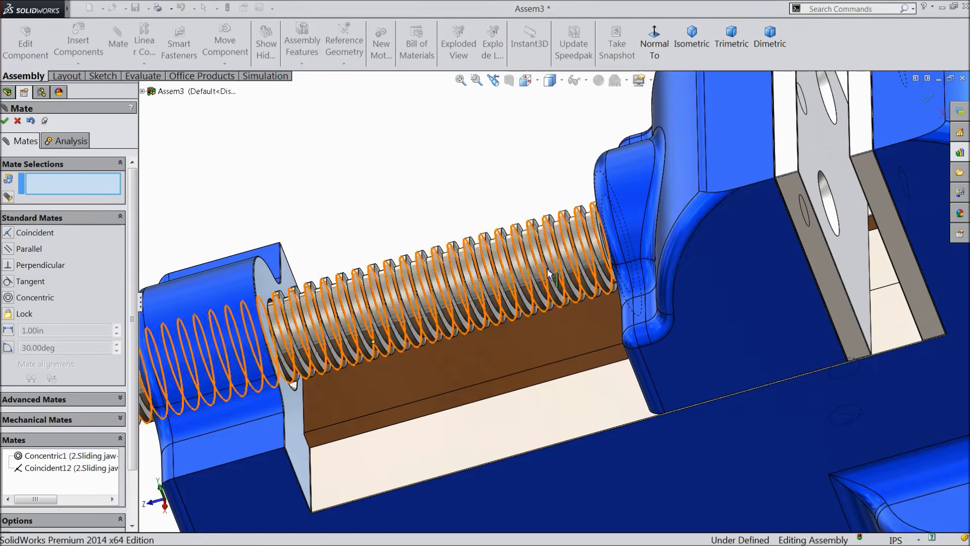
Step: Slide the sliding jaw toward the threaded end to check that the screw follows, and finish mating
key(ctrl+7)
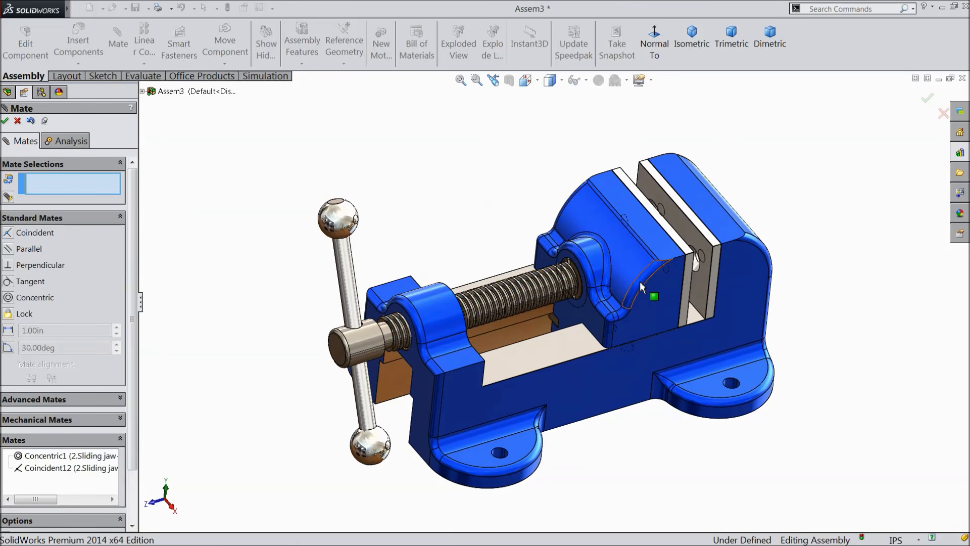
drag(623, 287, 586, 265)
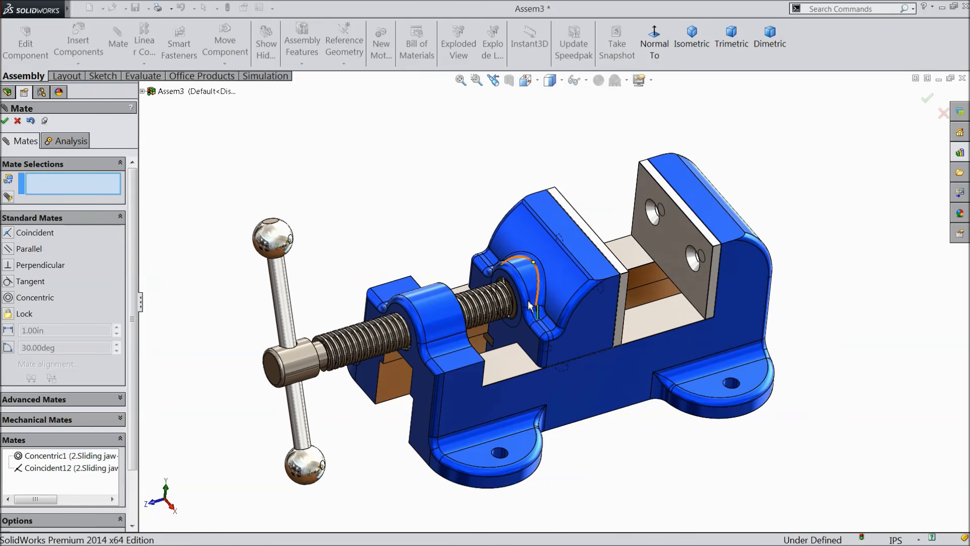
scroll(512, 316, down, 3)
scroll(492, 326, up, 3)
scroll(492, 326, down, 3)
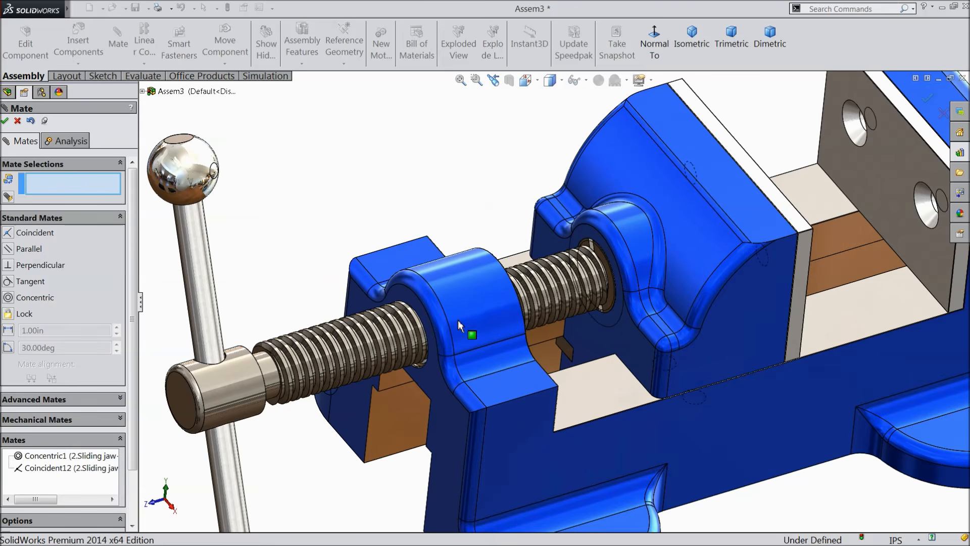
scroll(477, 321, up, 3)
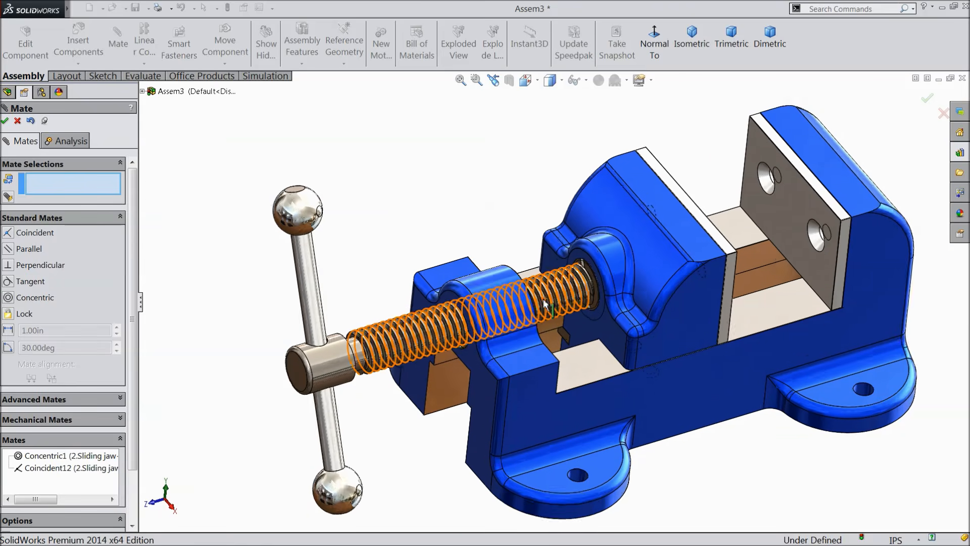
scroll(445, 288, down, 3)
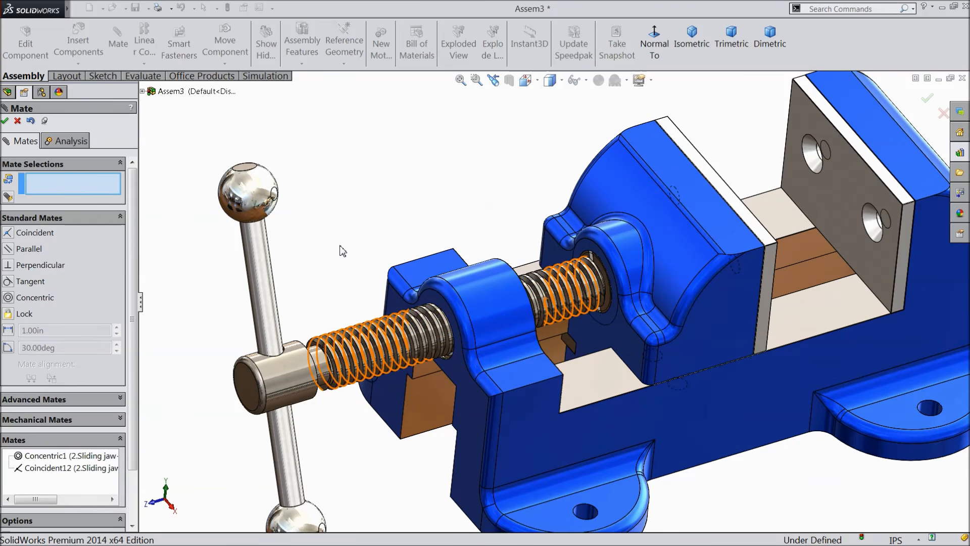
click(17, 121)
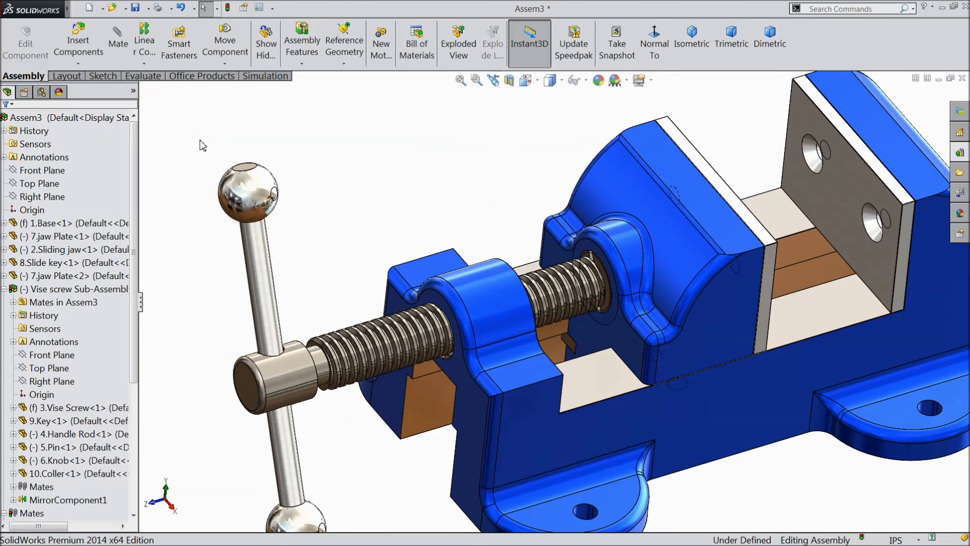
Step: Rebuild the assembly and open the base part in its own window after examining the screw's fit in the threaded hole
click(228, 9)
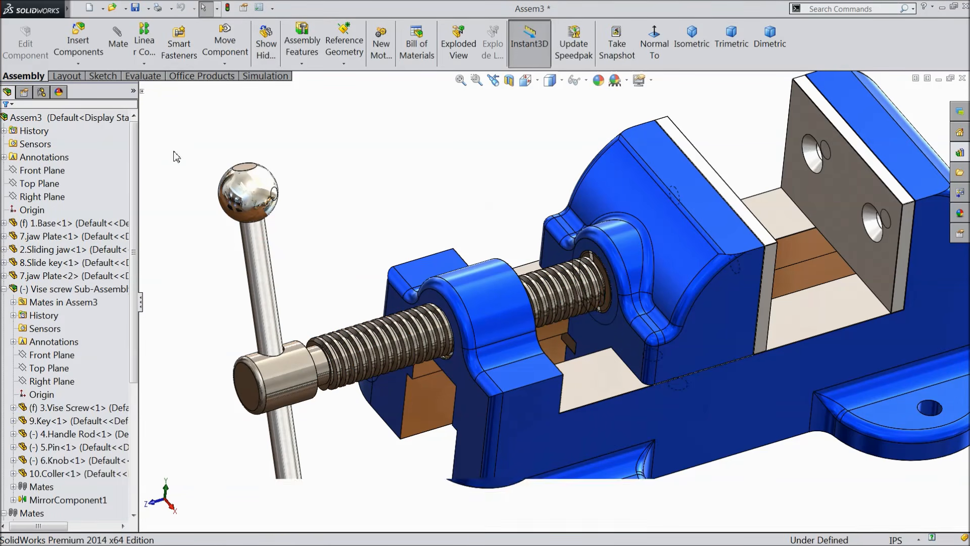
click(4, 289)
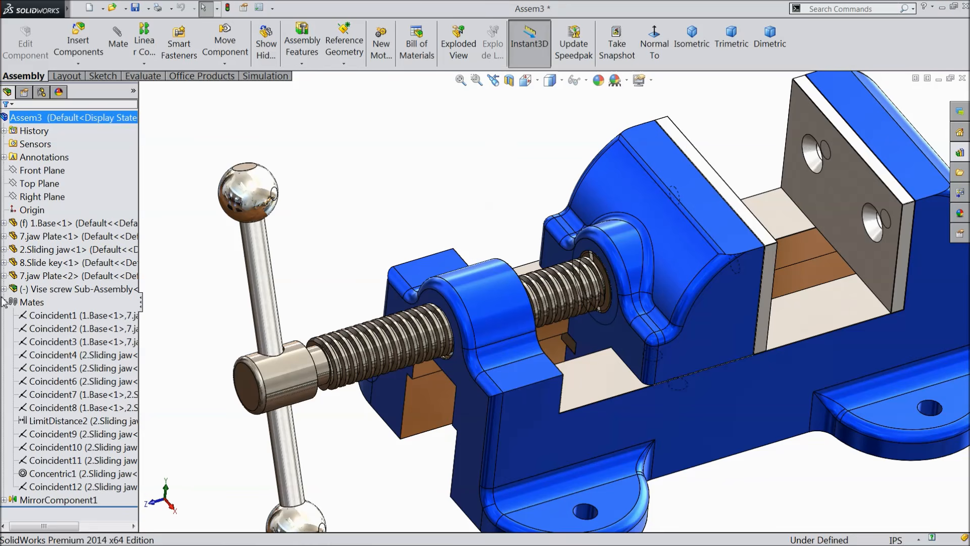
click(4, 303)
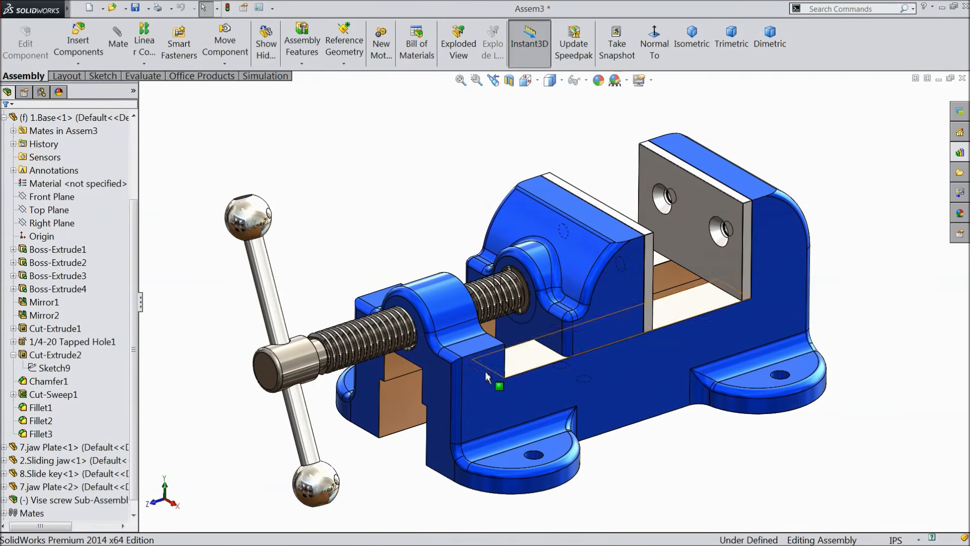
scroll(435, 358, down, 5)
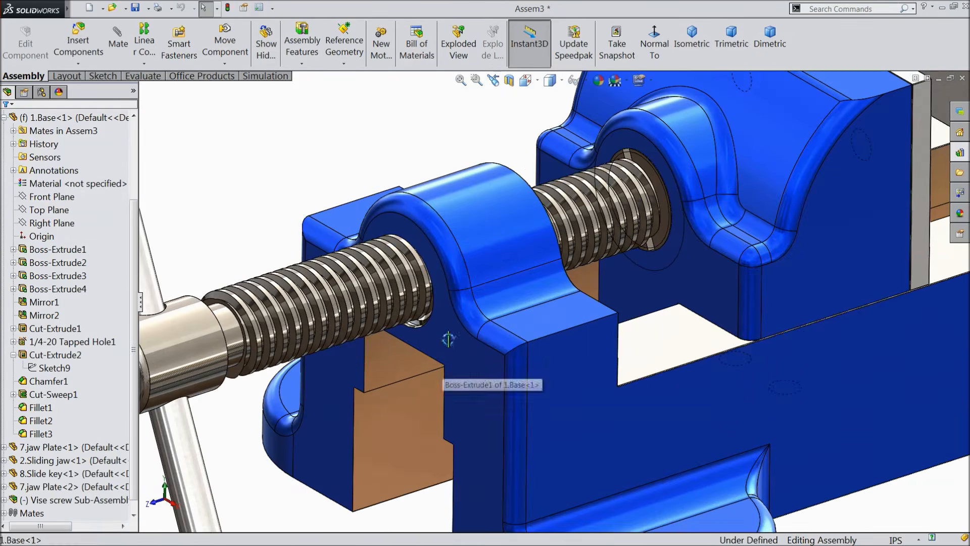
scroll(448, 347, down, 5)
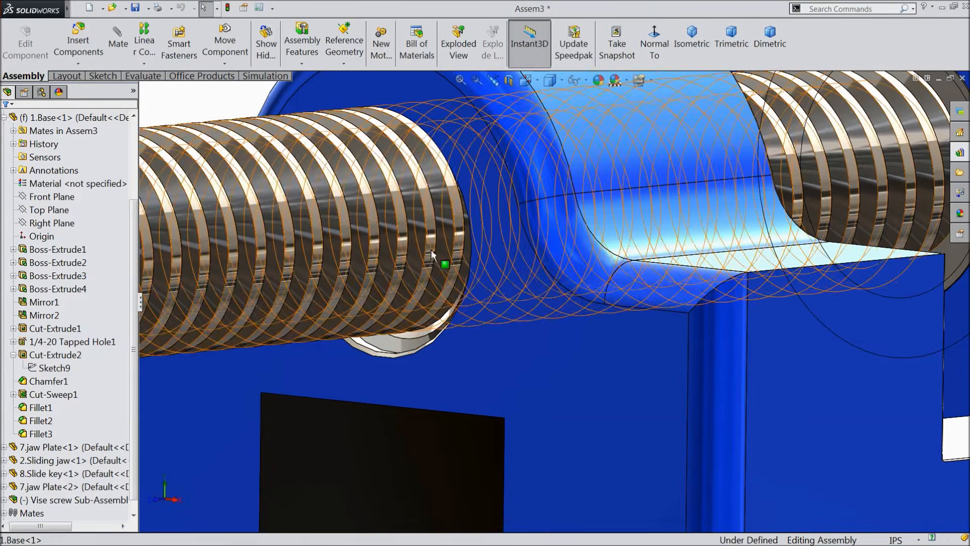
scroll(432, 252, up, 10)
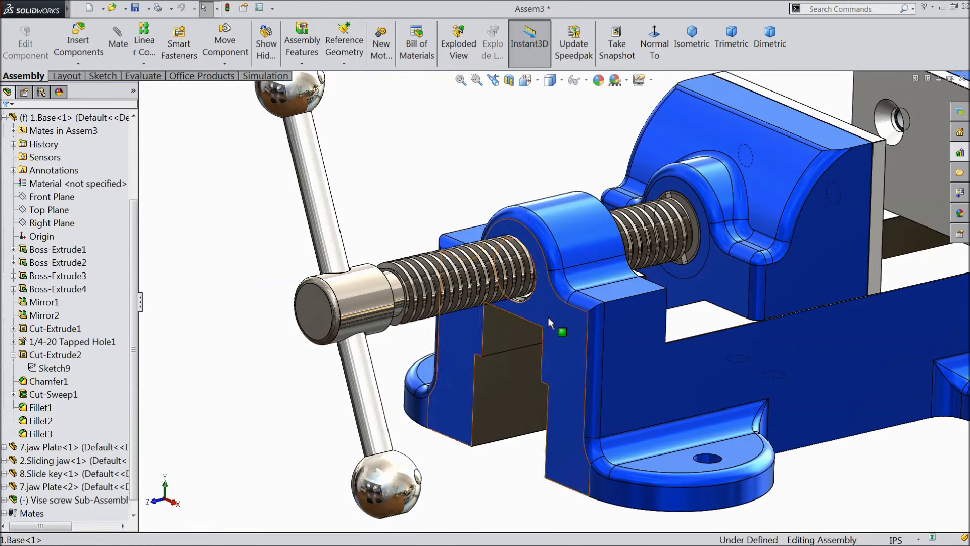
click(551, 322)
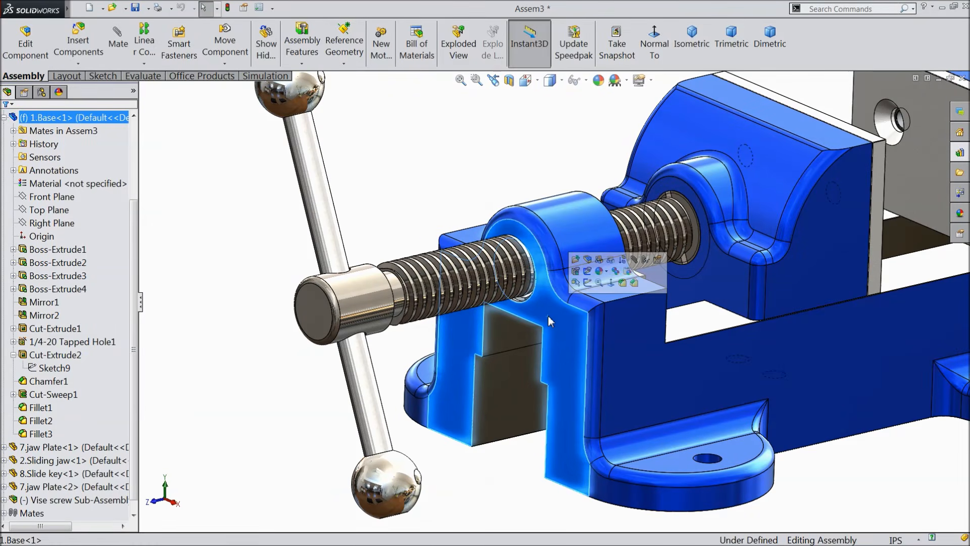
click(577, 260)
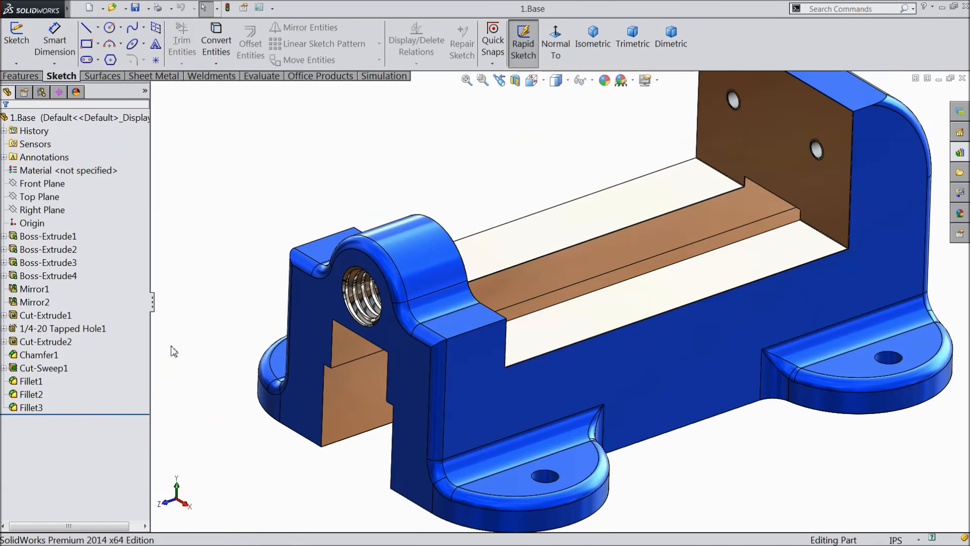
Step: Open the sketch of the base's threaded-hole cut (Sketch9 under Cut-Extrude2) for editing and view it normal to its plane
click(36, 341)
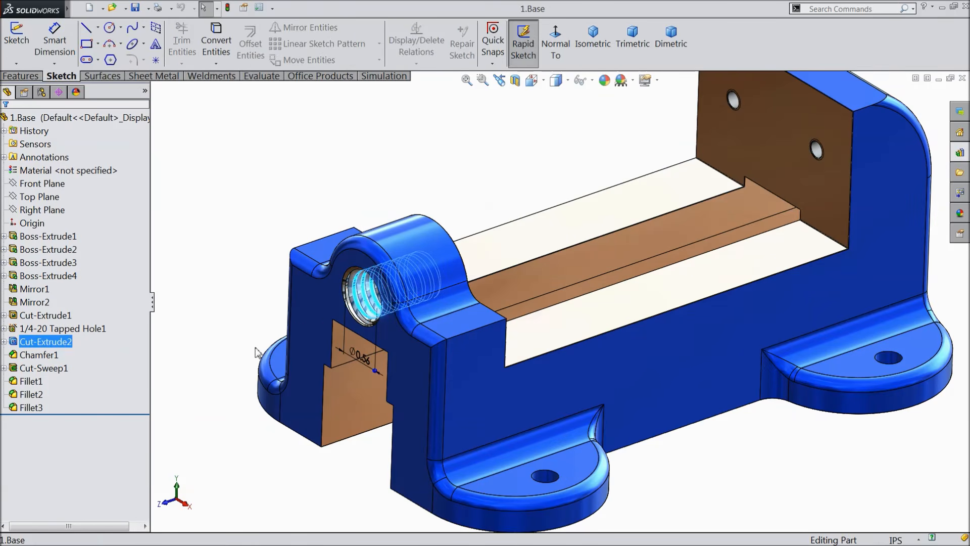
click(5, 342)
click(40, 355)
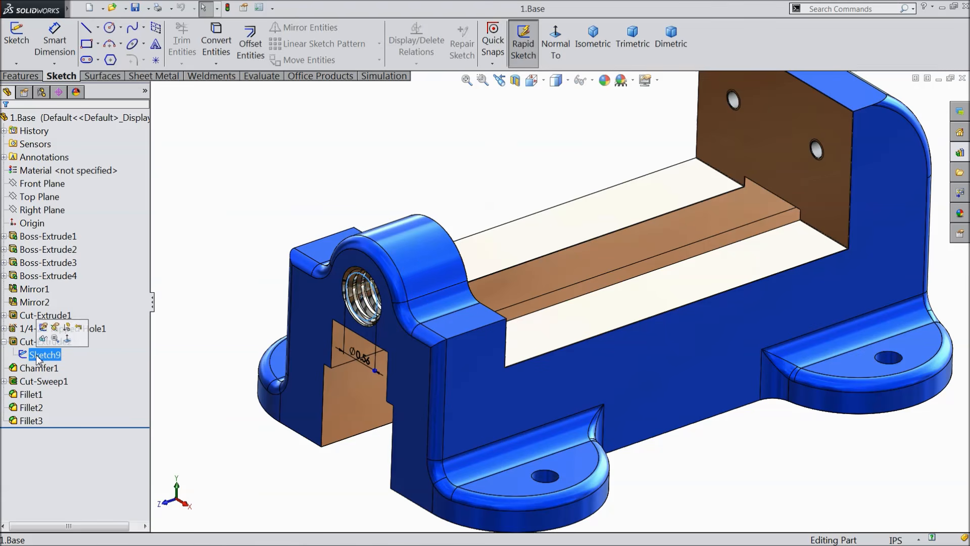
click(46, 331)
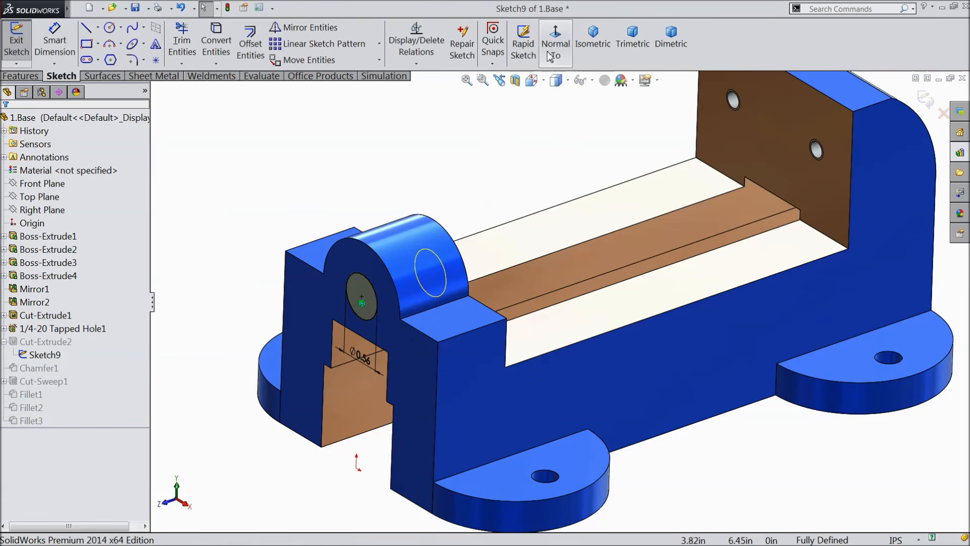
click(556, 43)
scroll(624, 340, down, 2)
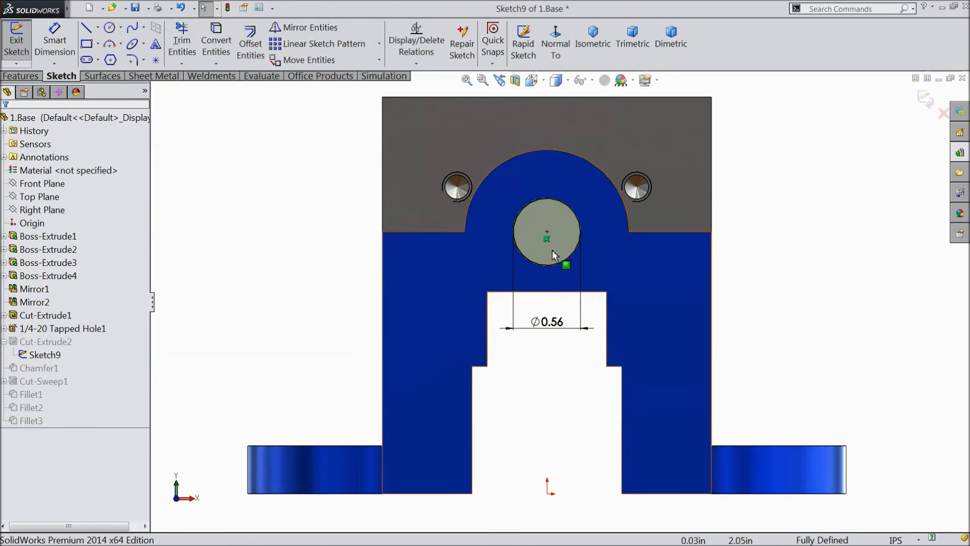
Step: Delete the relation that locates the hole circle's centre and try moving the centre point
click(546, 238)
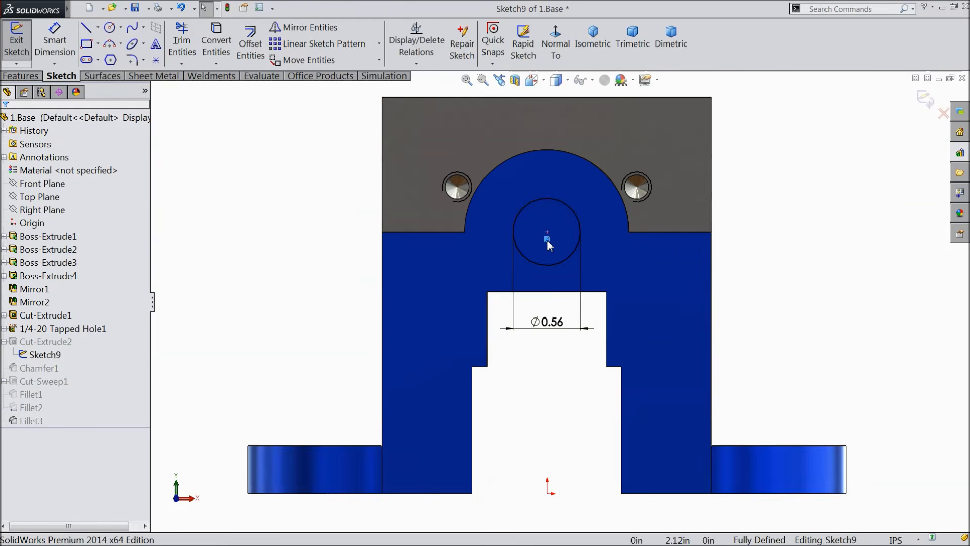
key(Delete)
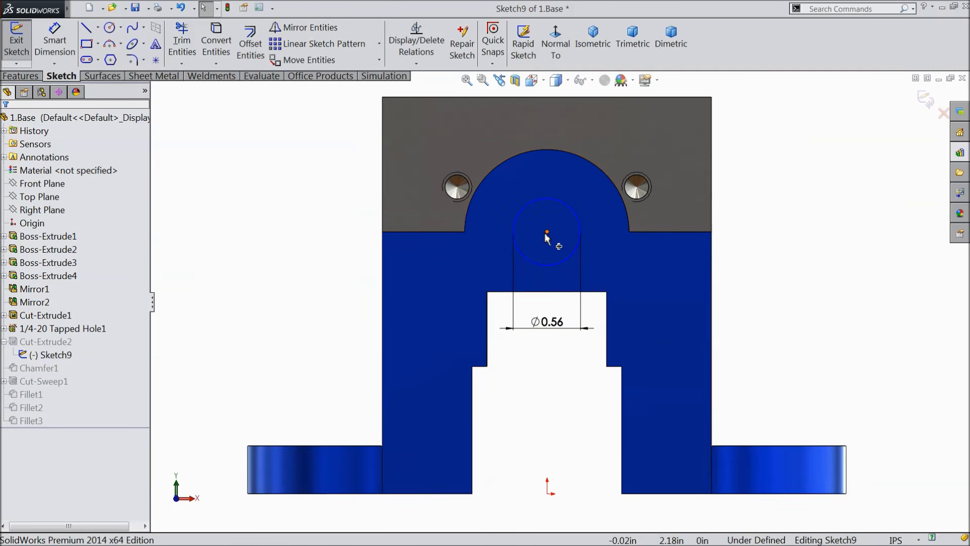
mouse_move(547, 234)
mouse_down()
mouse_move(541, 213)
mouse_move(547, 237)
mouse_up()
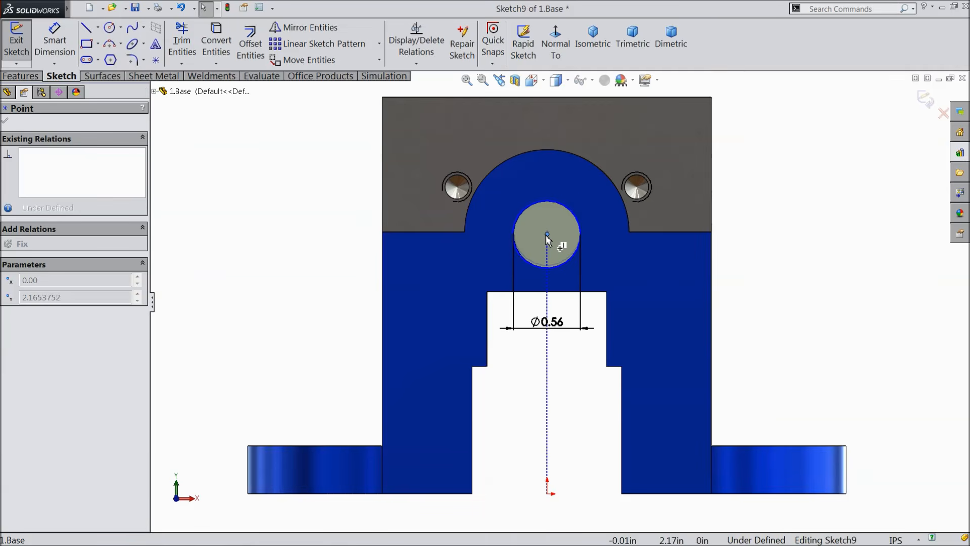
Step: Dimension the height of the hole circle's centre above the origin and set it to 2.25 in
click(54, 40)
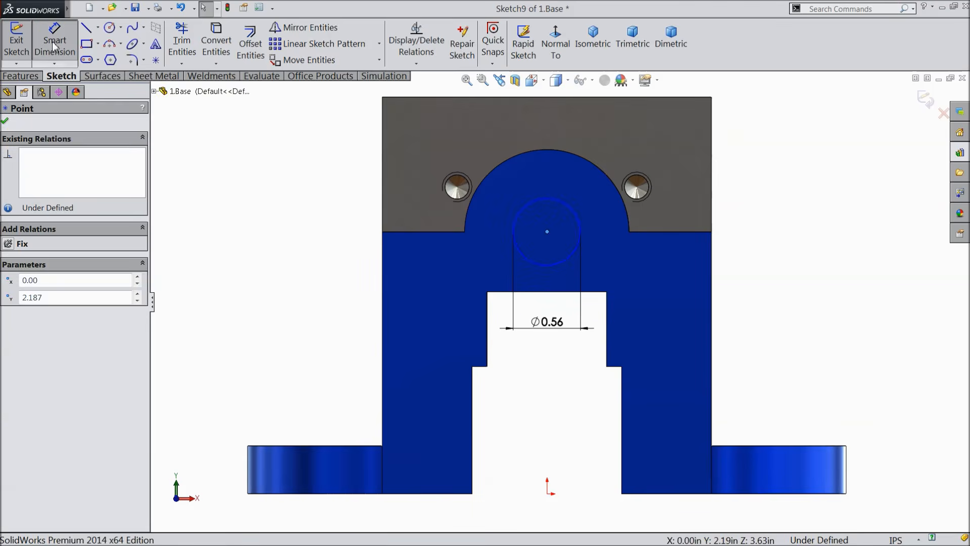
click(547, 233)
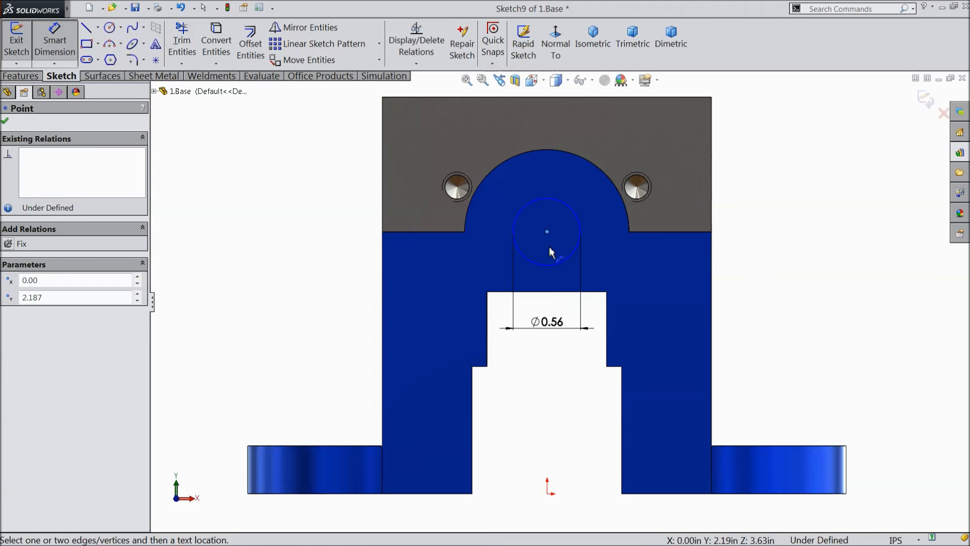
click(547, 494)
click(238, 371)
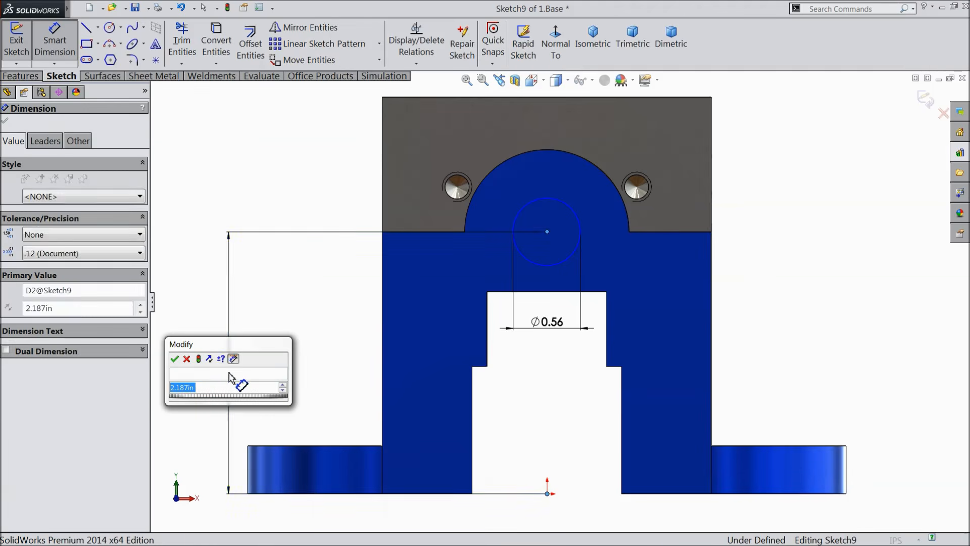
text(2.)
key(Return)
key(Return)
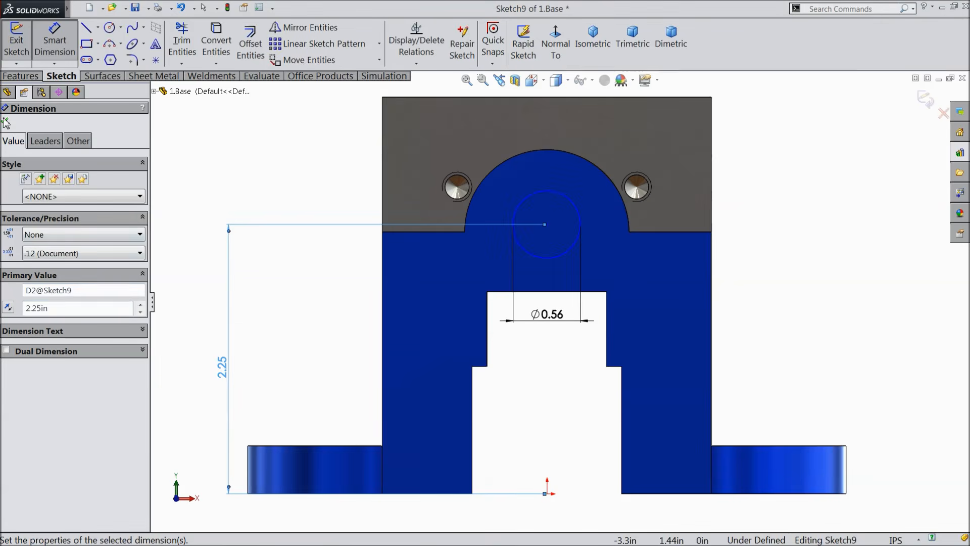
click(6, 121)
Step: Add a vertical relation between the hole circle's centre and the origin, and exit the sketch
click(547, 226)
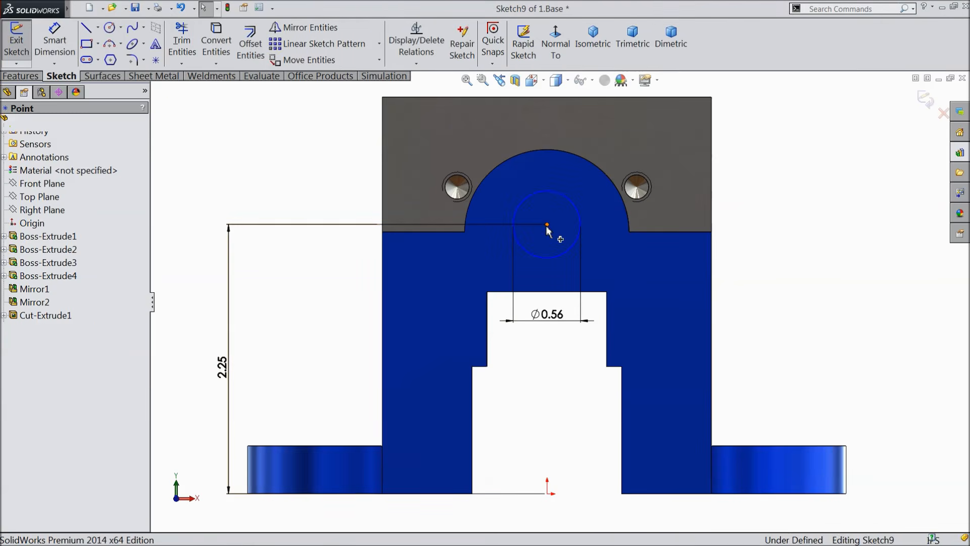
ctrl+click(547, 494)
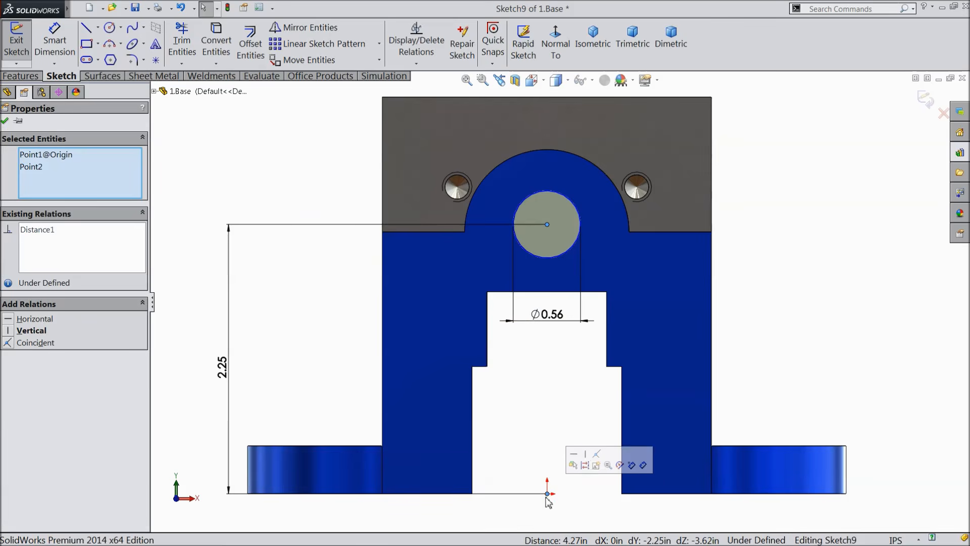
click(581, 460)
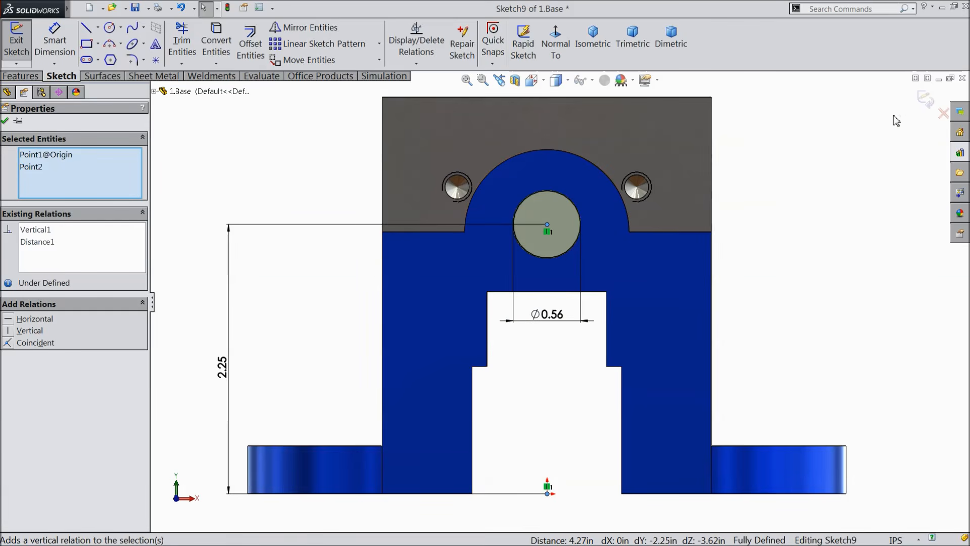
click(927, 103)
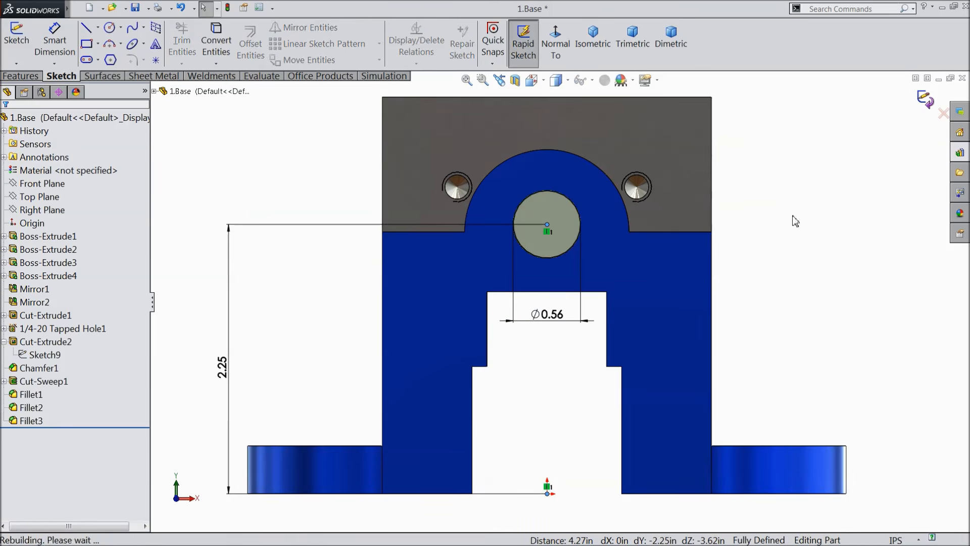
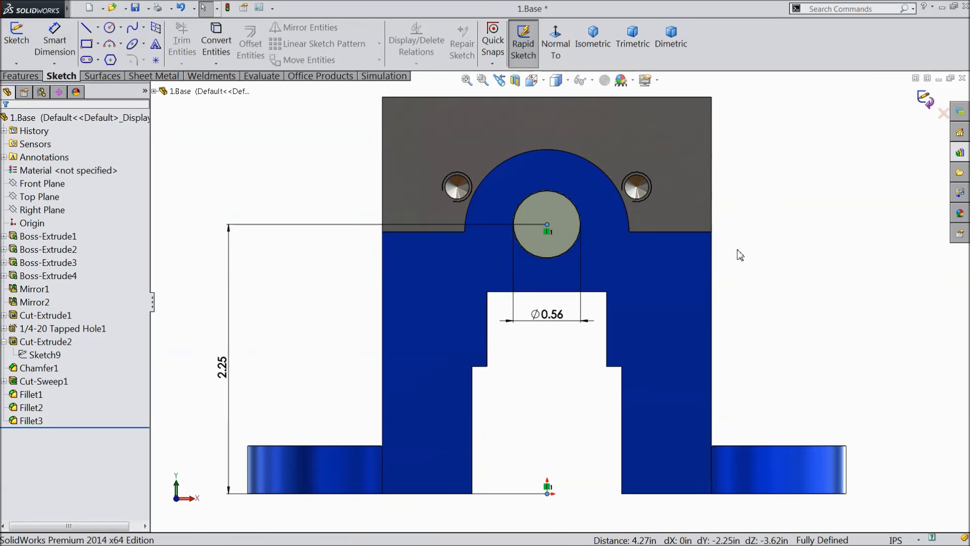
Step: Save and close the base part, and rebuild the assembly with the changed base
mouse_move(742, 254)
middle_down()
mouse_move(751, 253)
mouse_move(693, 277)
mouse_move(715, 274)
middle_up()
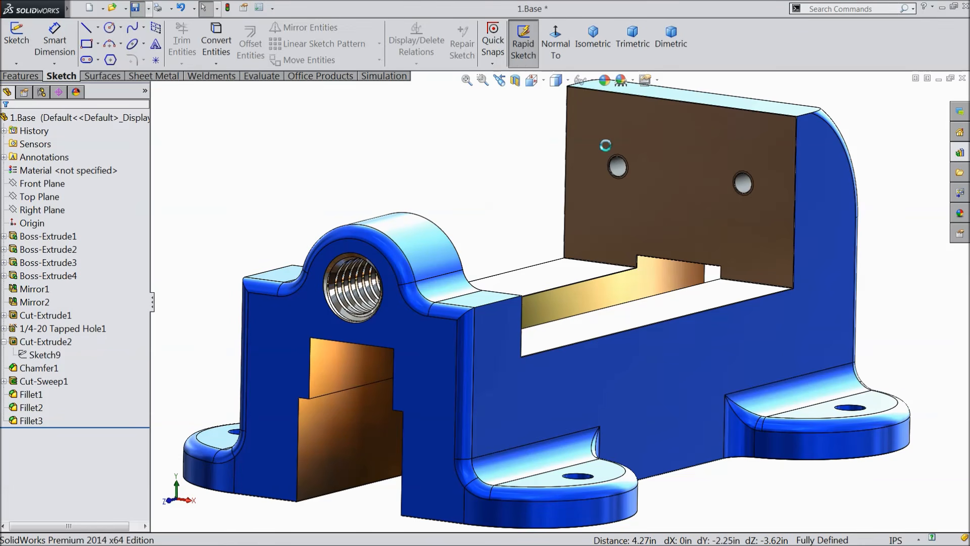
click(962, 79)
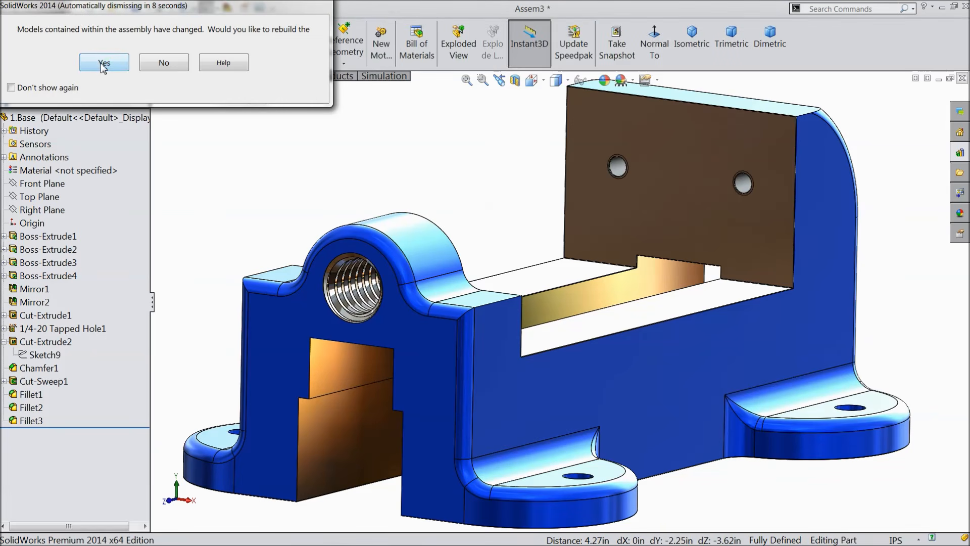
click(103, 63)
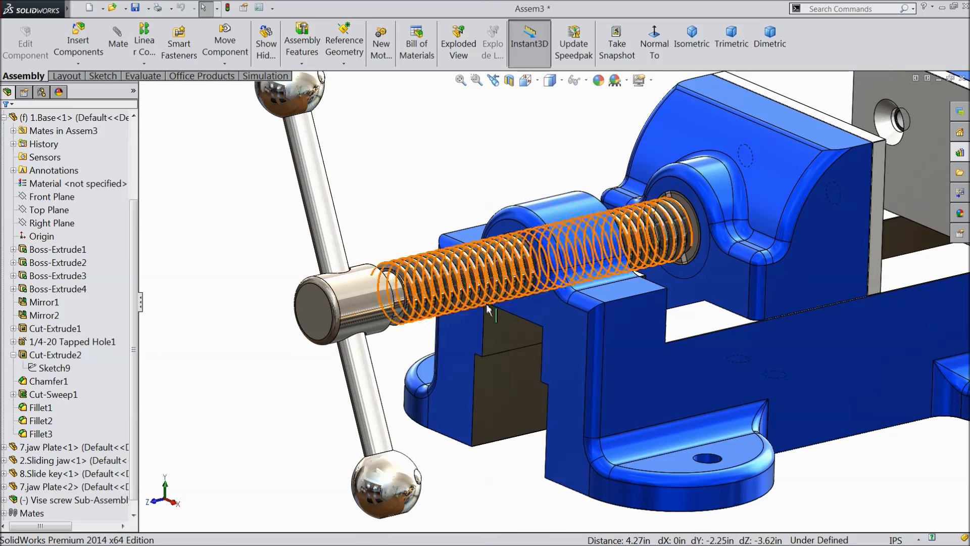
Step: Examine how the vise screw sits in the base's threaded hole and the sliding jaw
scroll(562, 264, down, 3)
middle_click(560, 267)
middle_drag(560, 268, 539, 286)
scroll(559, 281, up, 4)
middle_click(558, 281)
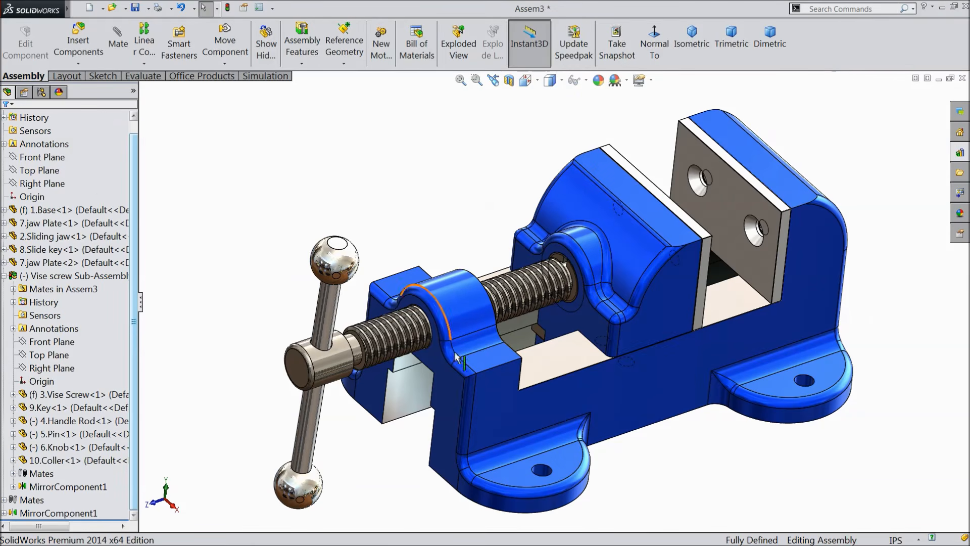
scroll(443, 353, down, 2)
scroll(548, 314, up, 1)
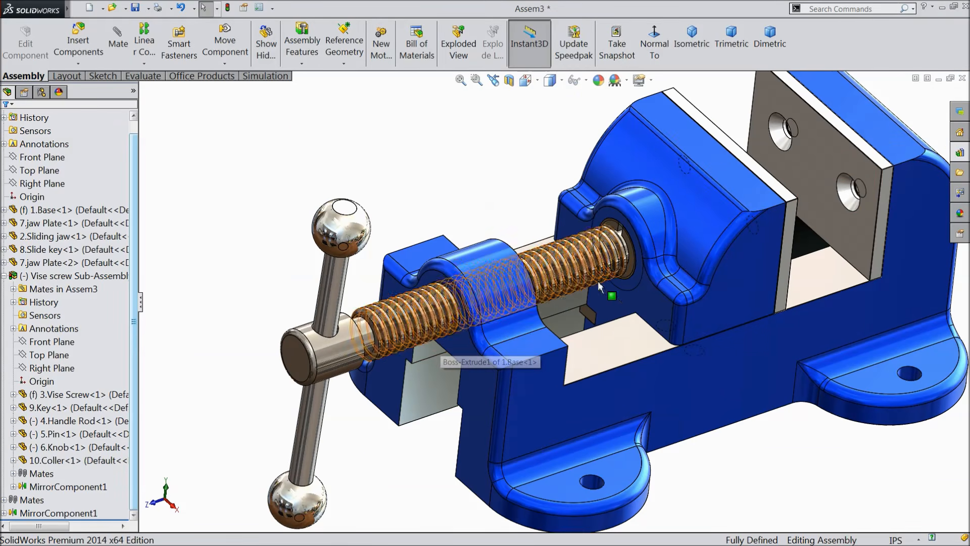
Step: Delete the concentric mate Concentric3 between the sliding jaw's bore and the vise screw's collar
click(4, 276)
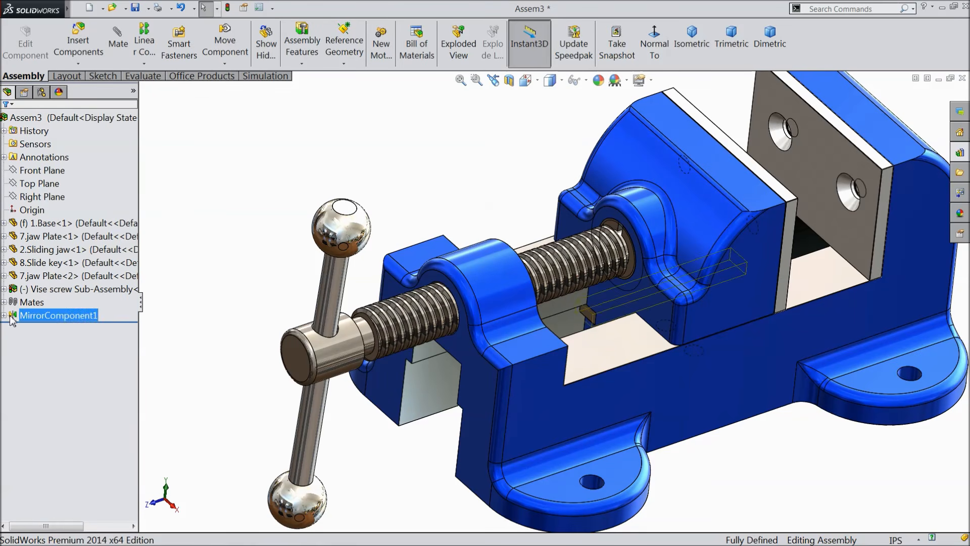
click(3, 302)
click(81, 486)
scroll(643, 260, down, 3)
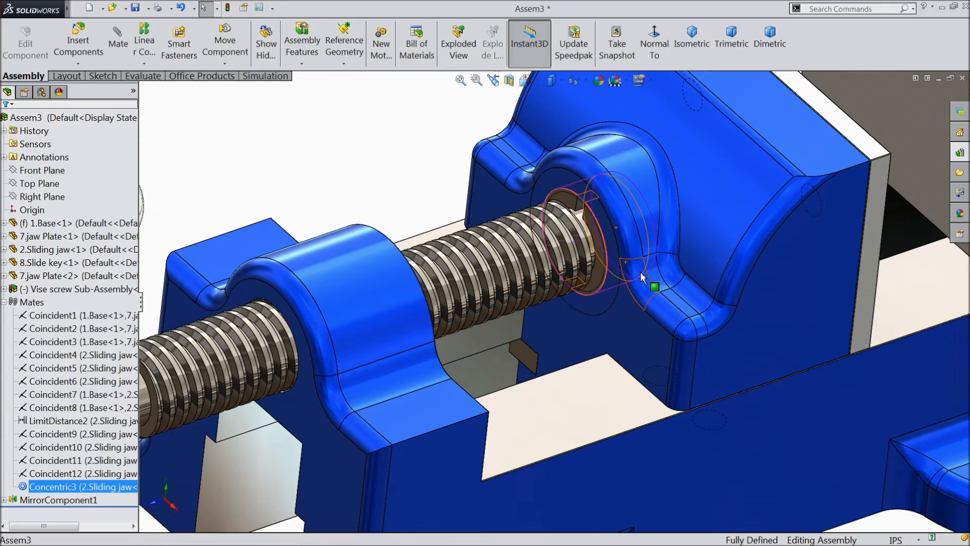
right_click(67, 488)
click(96, 386)
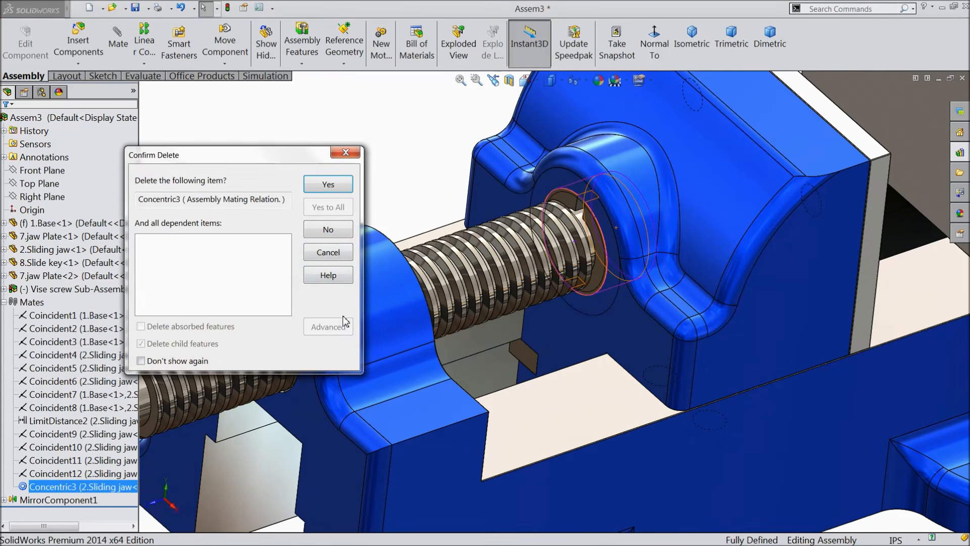
click(336, 186)
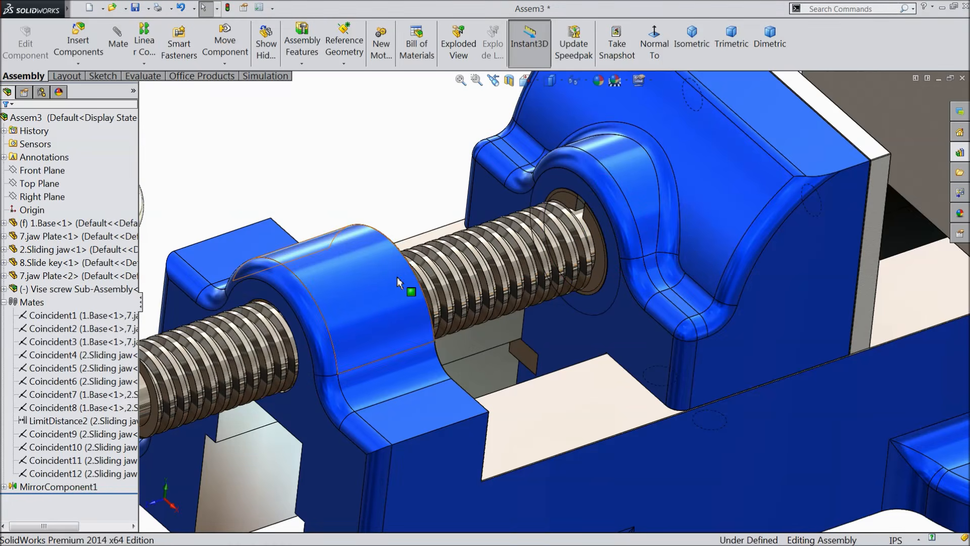
Step: Move the vise screw sub-assembly up, clear of the base's threaded hole
scroll(401, 298, up, 5)
scroll(399, 302, down, 5)
drag(307, 351, 305, 301)
scroll(465, 312, down, 4)
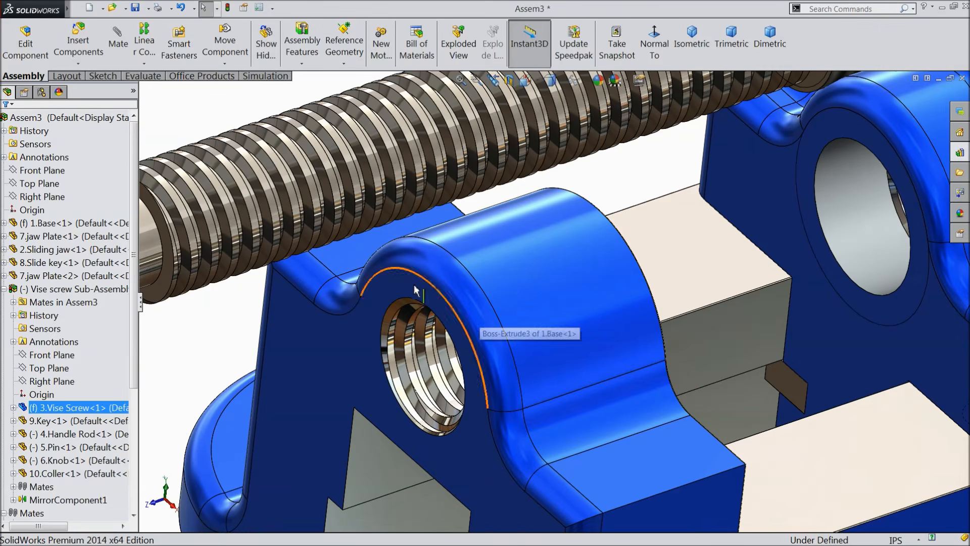
Step: Mate the vise screw's threaded face concentric with the threaded hole in the base
click(664, 167)
click(418, 215)
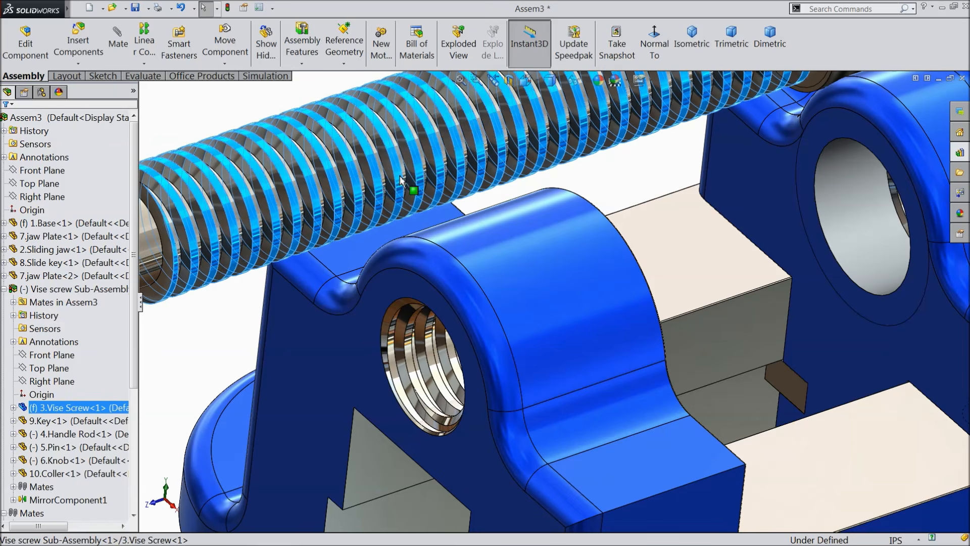
click(118, 40)
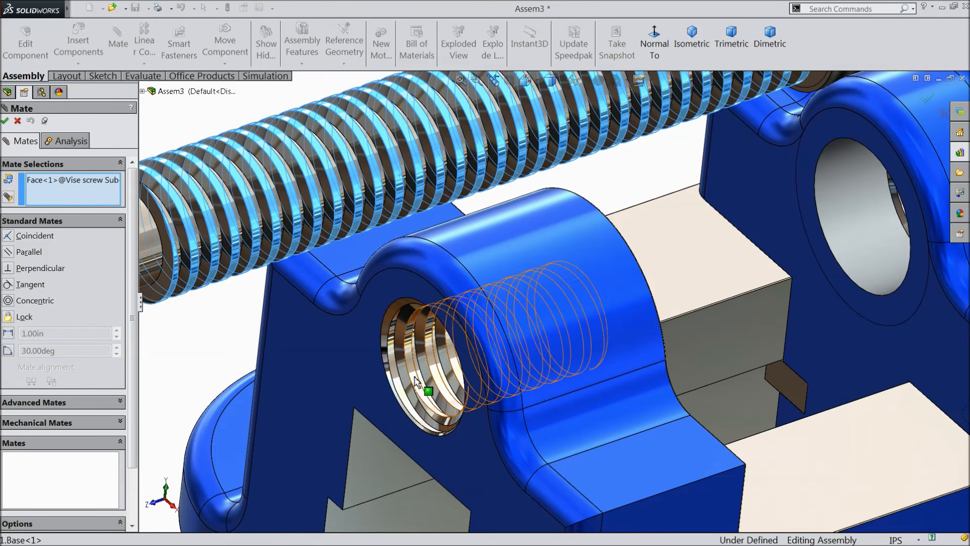
click(415, 378)
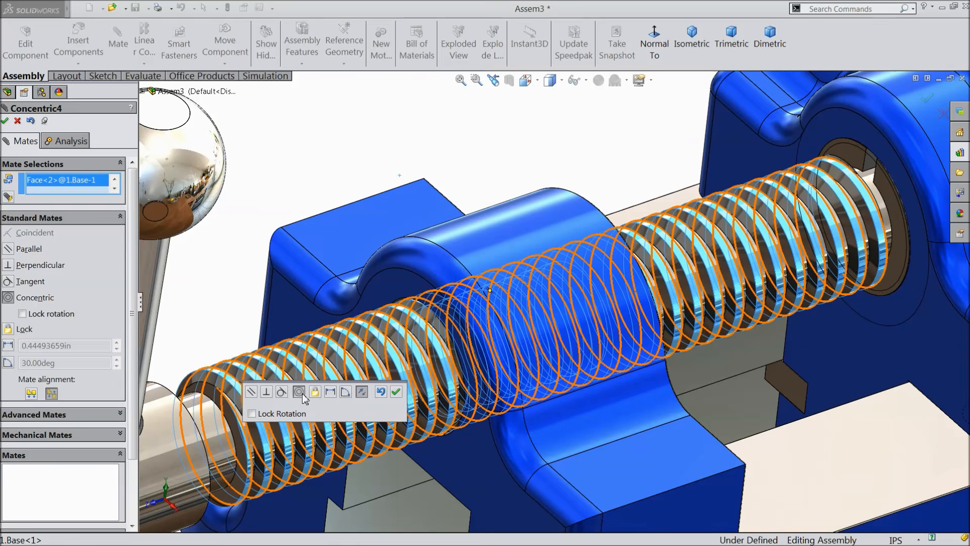
click(395, 393)
scroll(478, 372, up, 6)
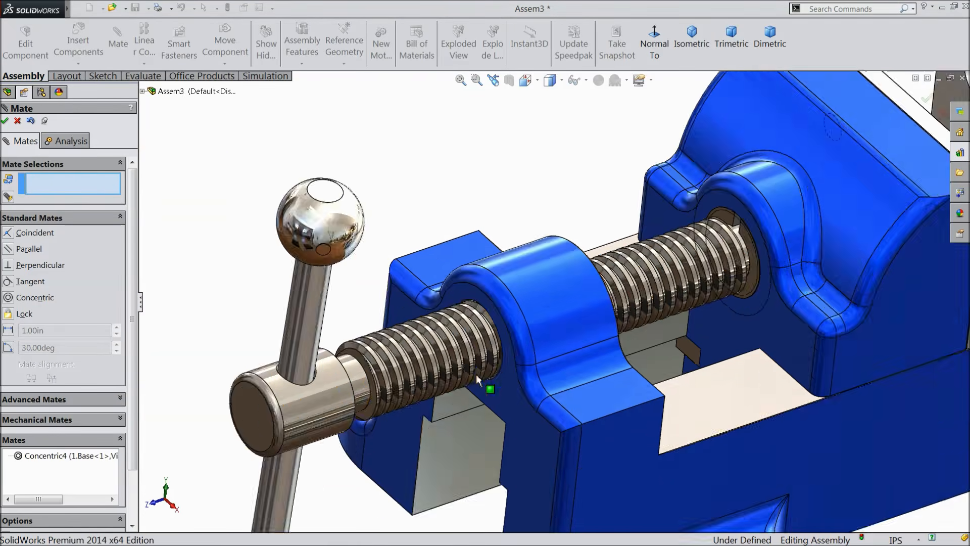
scroll(636, 336, down, 2)
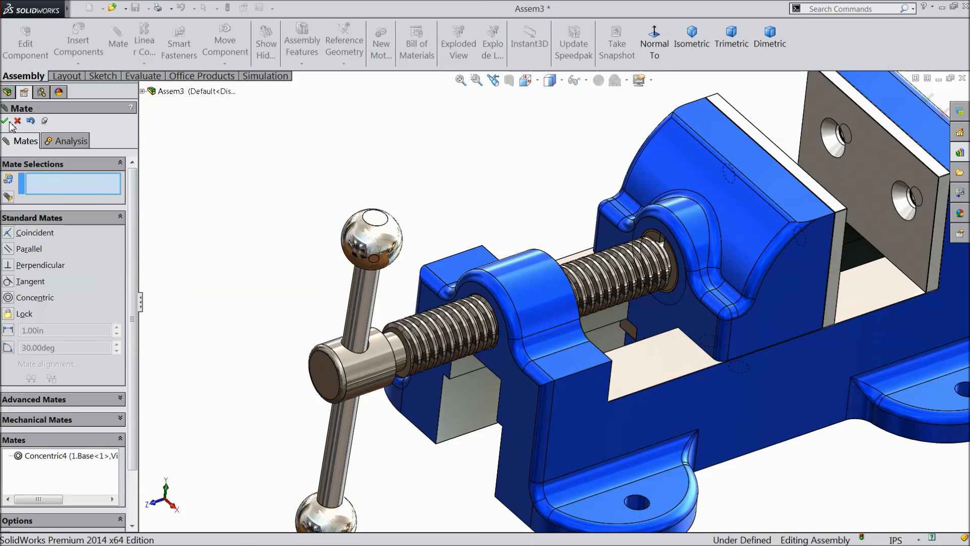
Step: Start a screw mate with the cylindrical face of the vise screw's head and hide the vise screw to expose the base's threaded hole
click(69, 426)
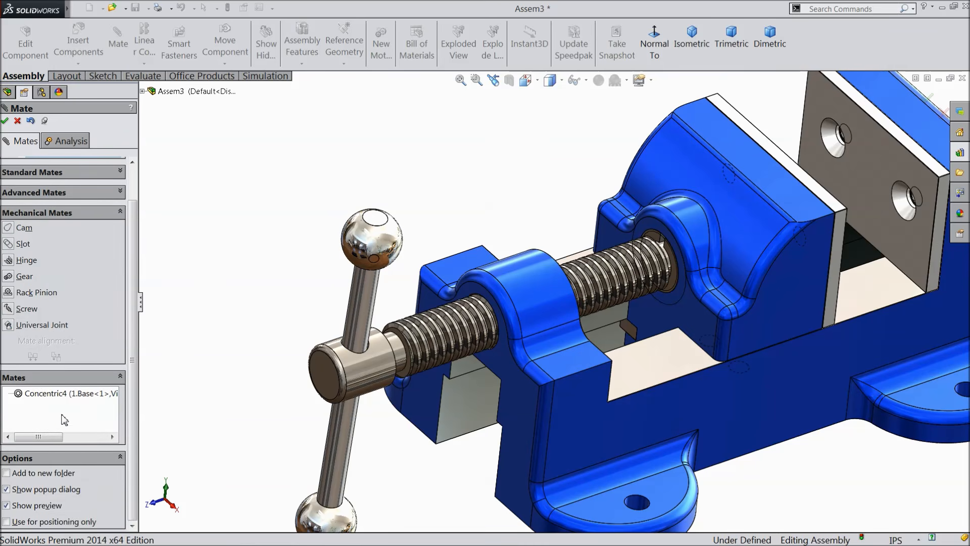
click(21, 310)
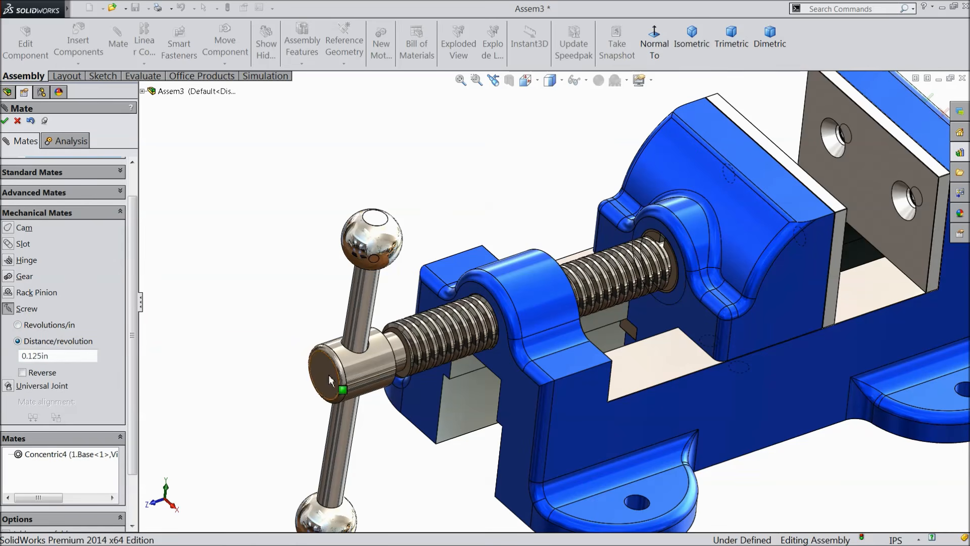
click(378, 369)
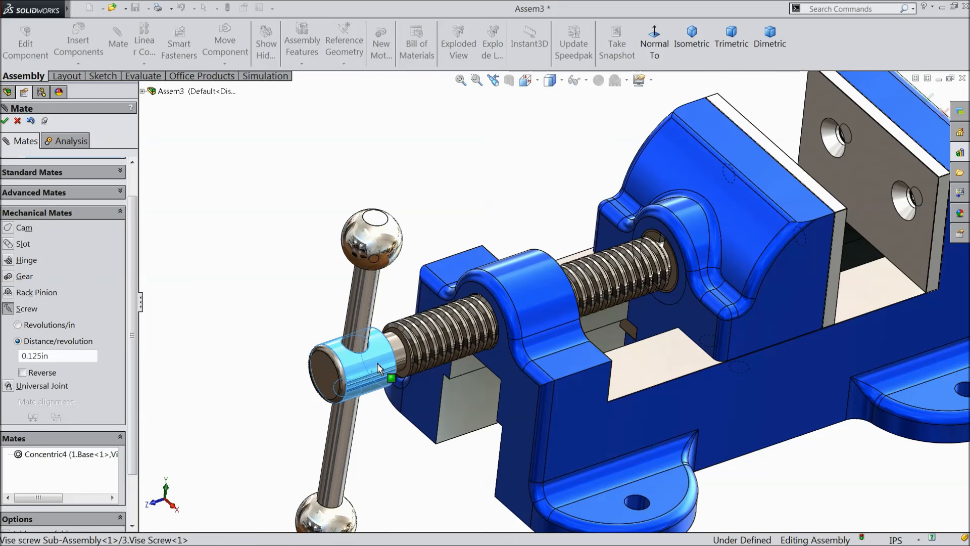
right_click(400, 360)
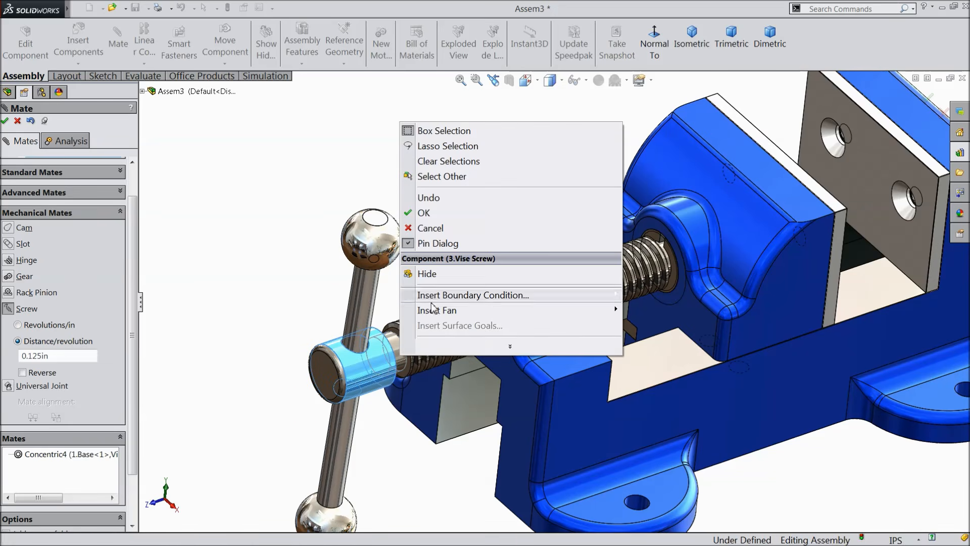
click(432, 278)
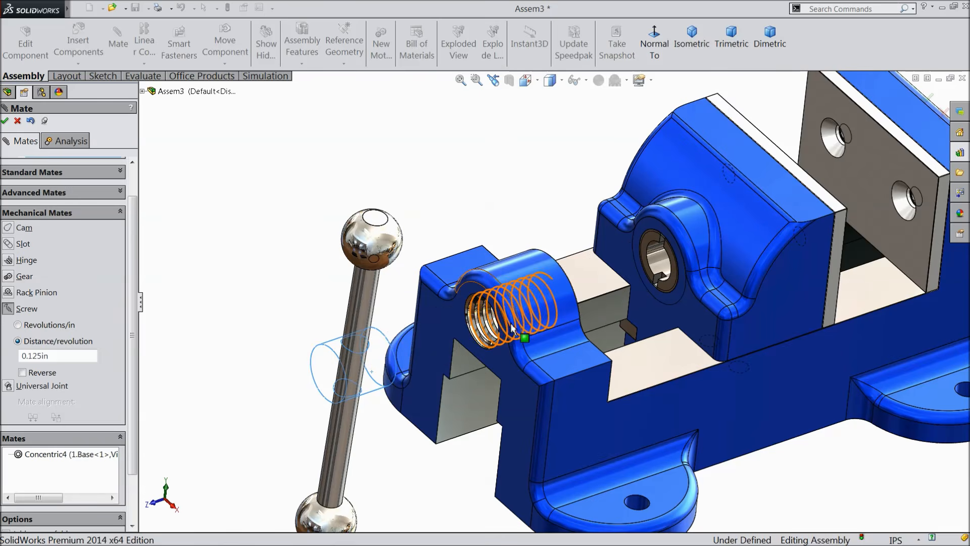
Step: Complete the screw mate with the thread face inside the base's hole, using a distance per revolution of 0.125 in
scroll(482, 326, down, 5)
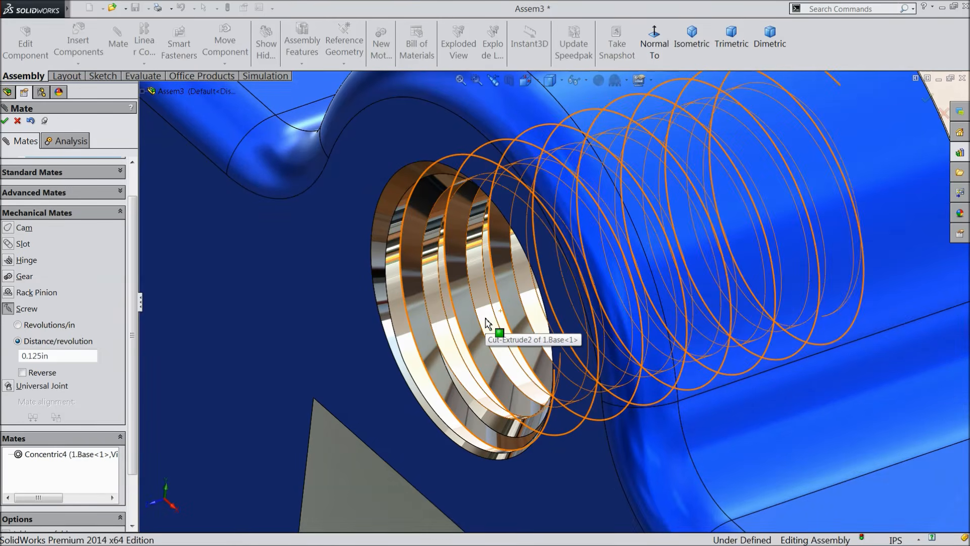
click(484, 325)
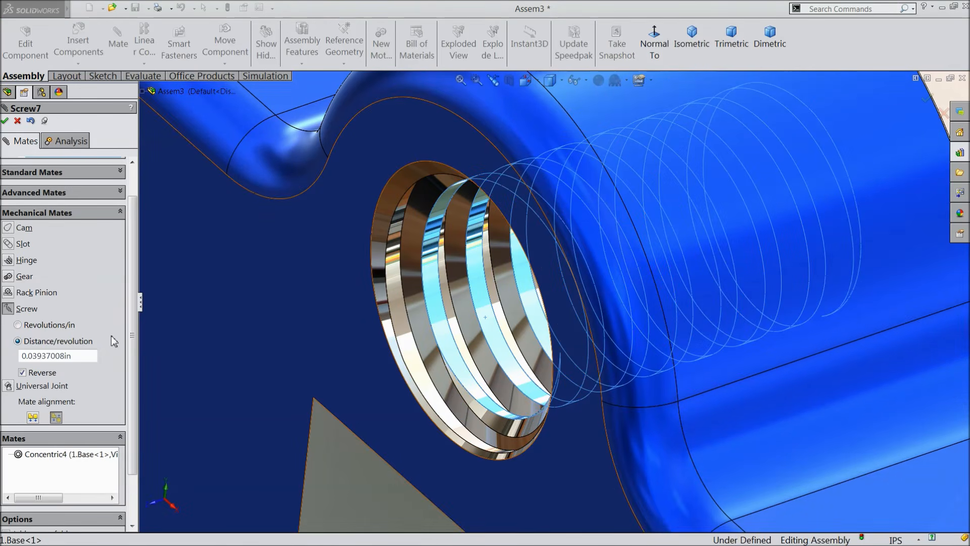
drag(75, 356, 31, 355)
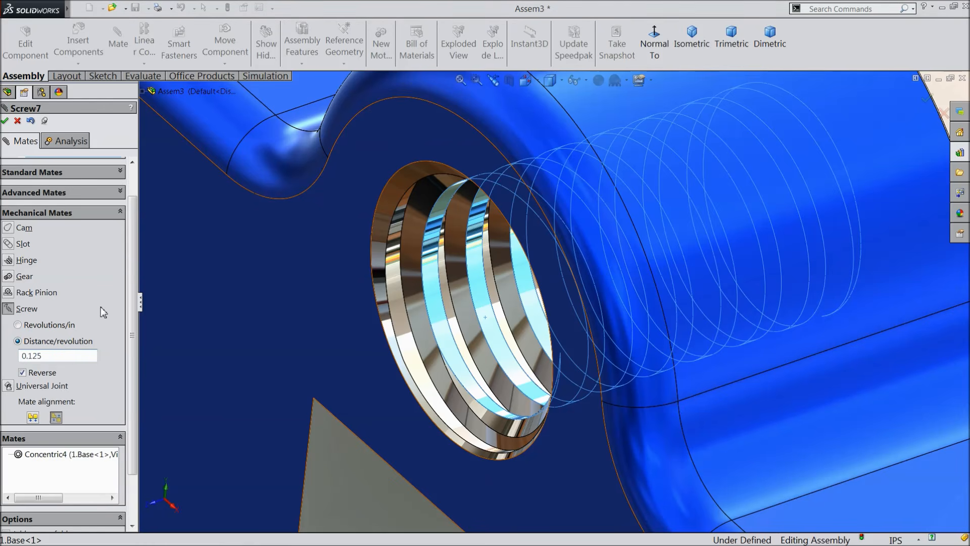
text(125)
key(Return)
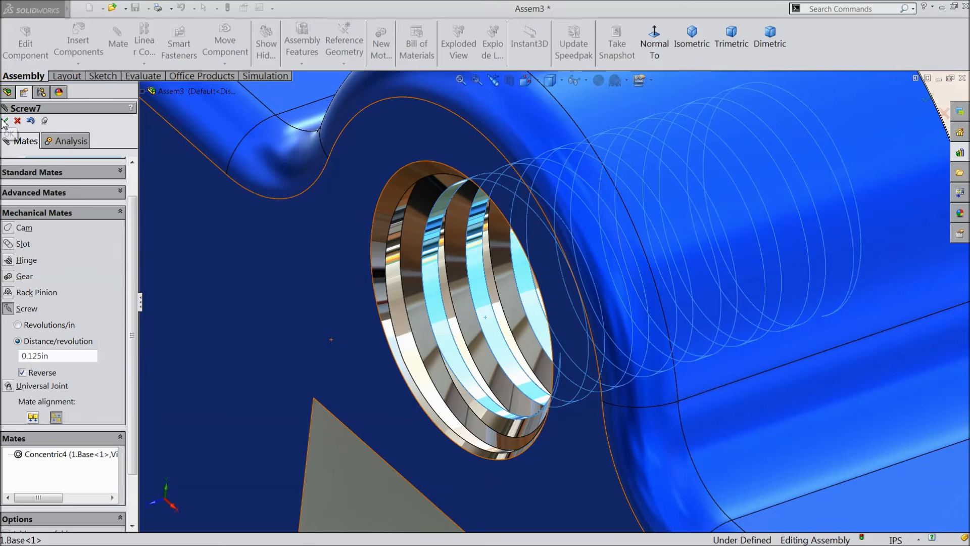
click(5, 121)
click(5, 121)
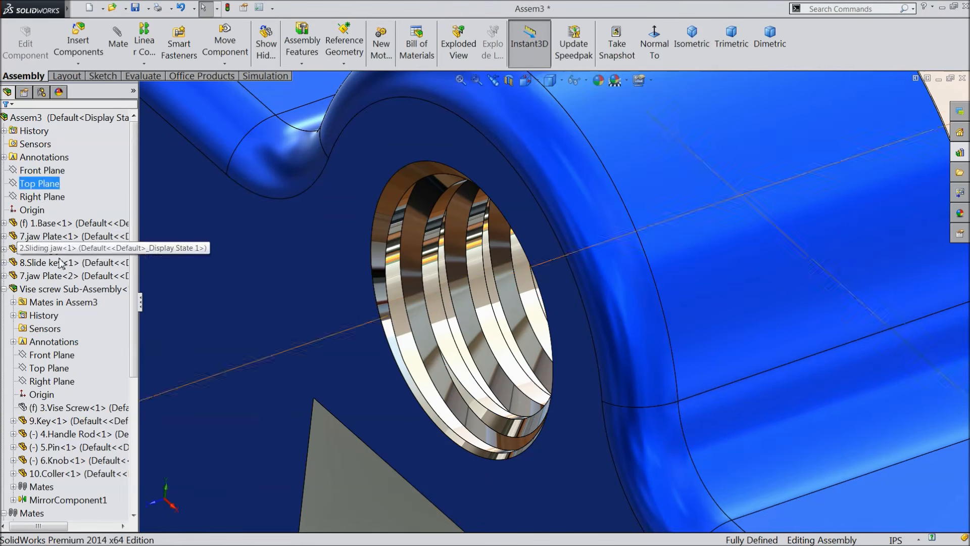
Step: Show the hidden vise screw component again within the vise screw sub-assembly
right_click(42, 409)
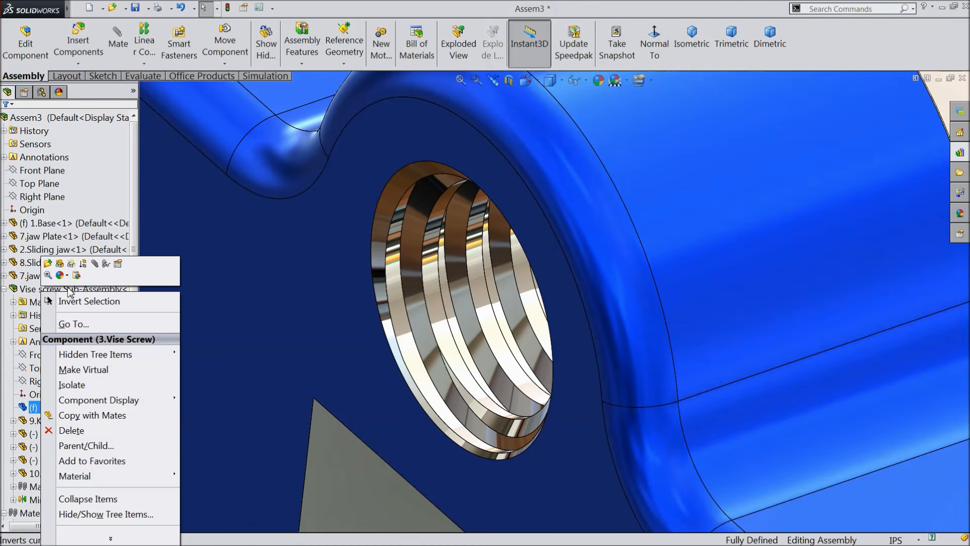
click(26, 411)
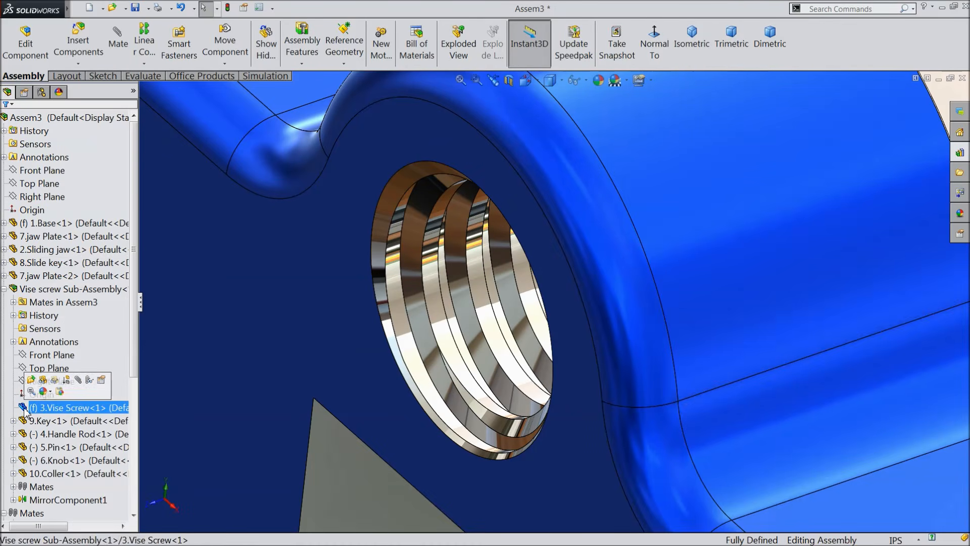
click(42, 383)
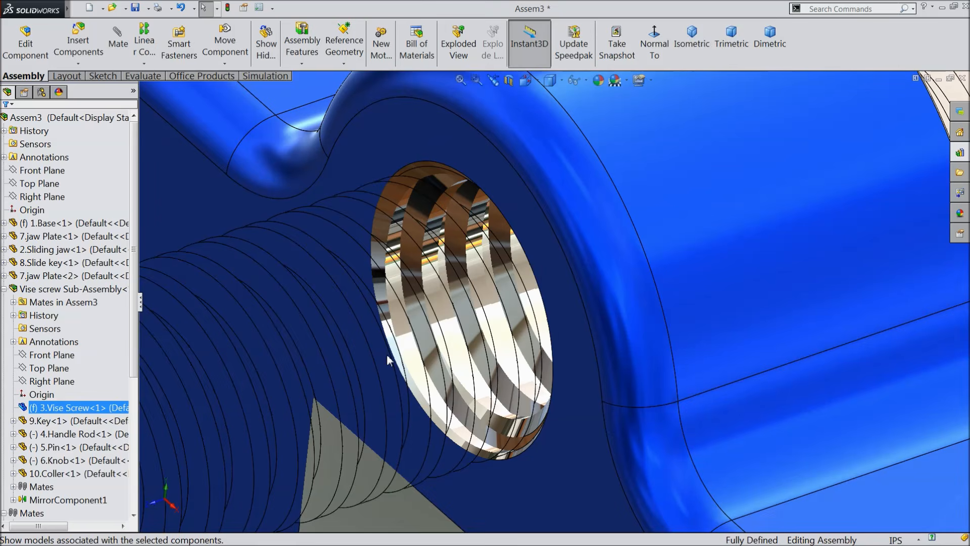
scroll(387, 354, up, 5)
scroll(374, 349, up, 4)
click(336, 316)
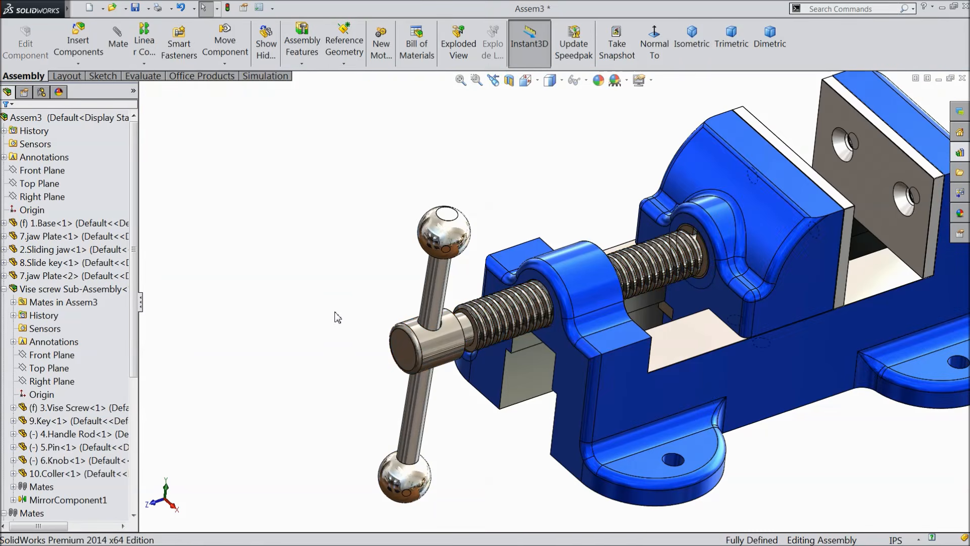
Step: Slide the sliding jaw toward the fixed jaw to check how the vise screw and handle turn with it
scroll(341, 328, up, 3)
scroll(750, 286, down, 3)
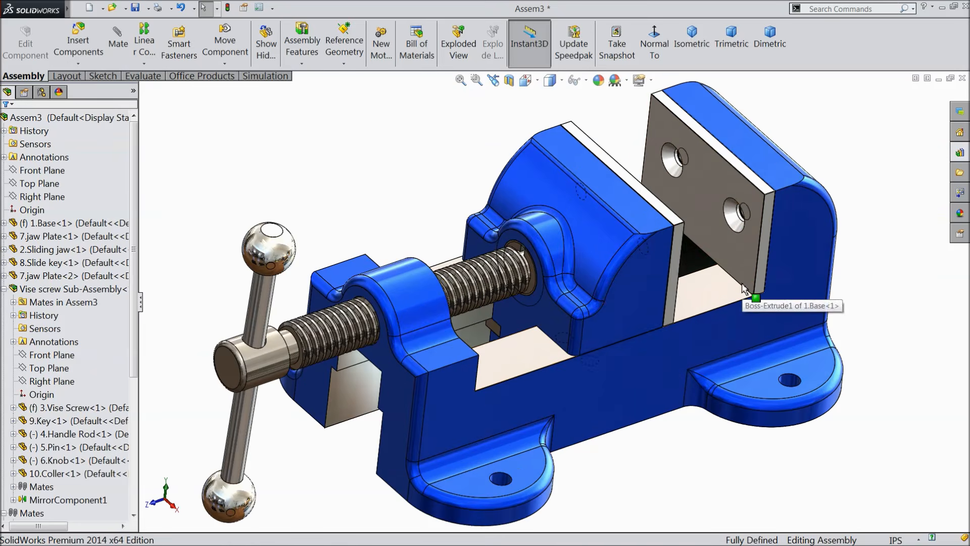
click(642, 302)
drag(643, 302, 653, 276)
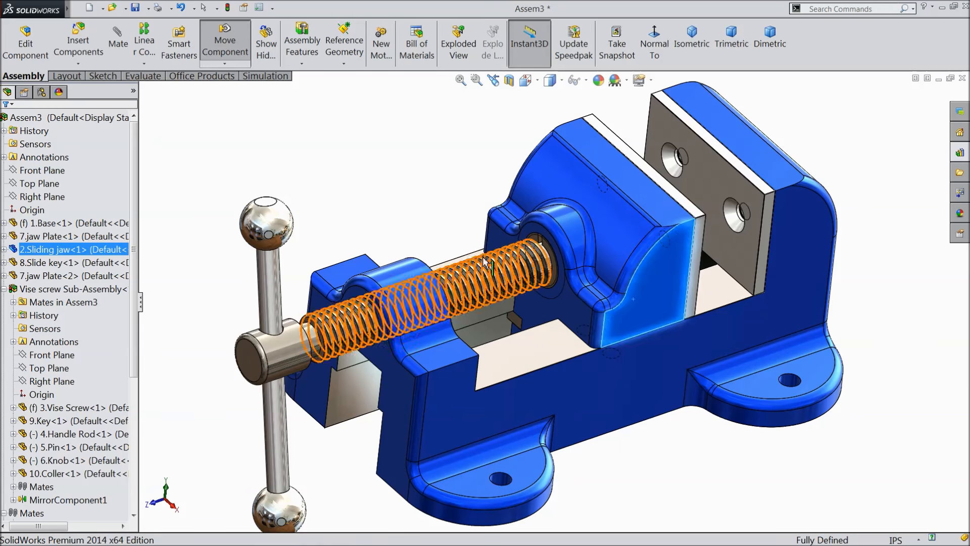
click(372, 204)
Step: Collapse the vise screw sub-assembly and the mates in the feature tree, and rebuild the assembly
click(4, 289)
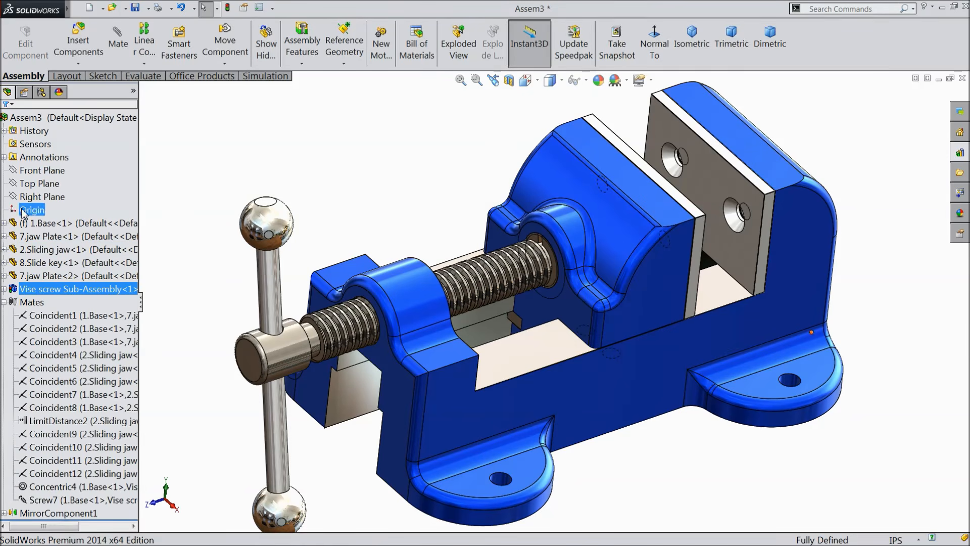
click(4, 303)
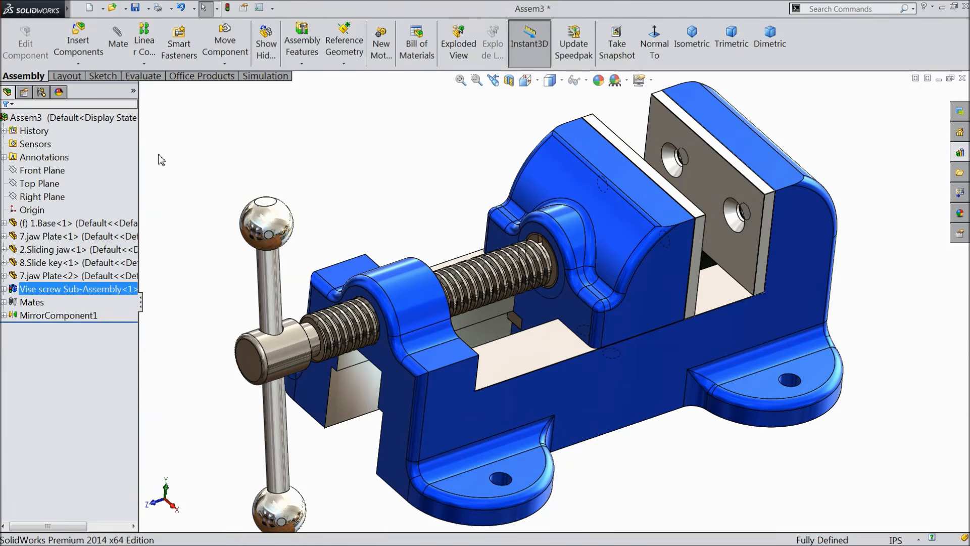
click(227, 9)
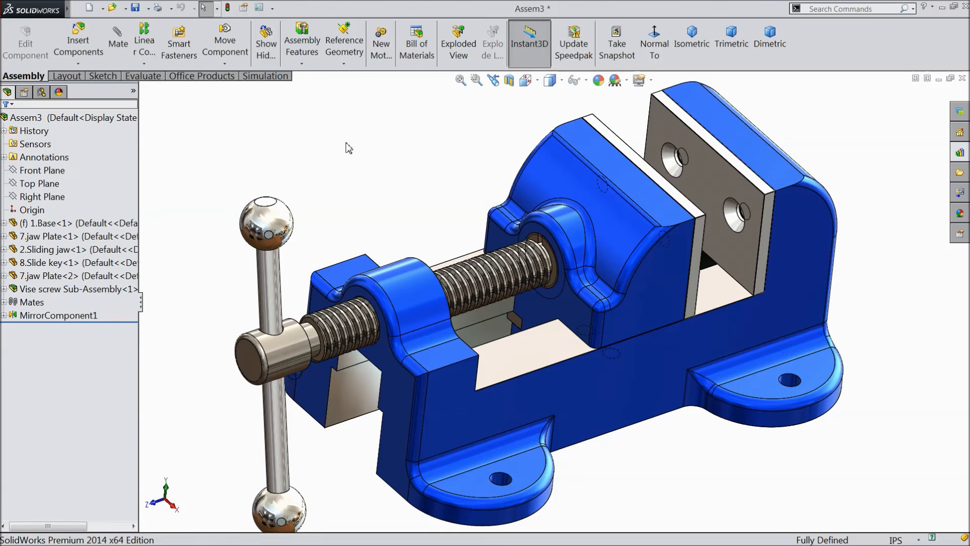
Step: Slide the sliding jaw away from the fixed jaw to open the vice
scroll(376, 216, up, 3)
mouse_move(373, 213)
middle_down()
mouse_move(364, 214)
mouse_move(373, 215)
middle_up()
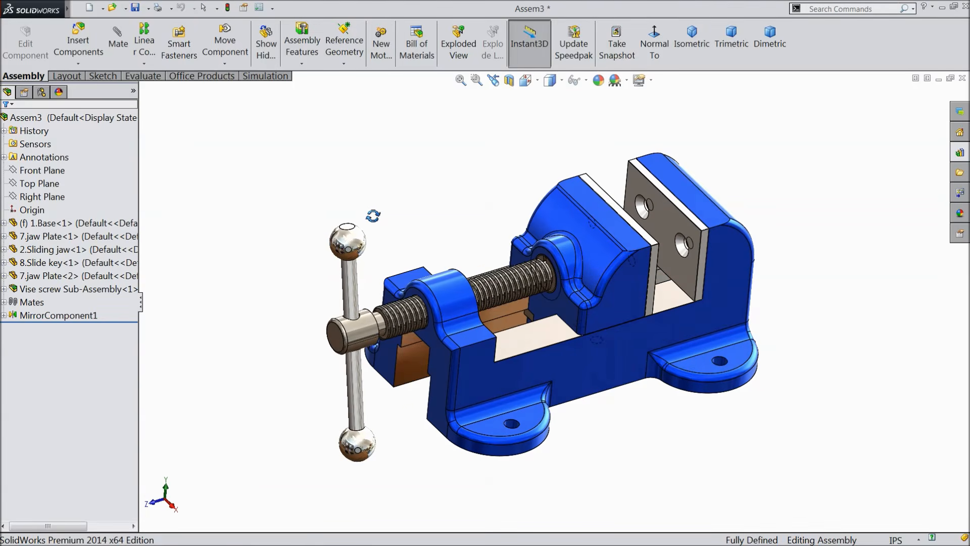
middle_drag(515, 395, 599, 304)
drag(598, 305, 541, 298)
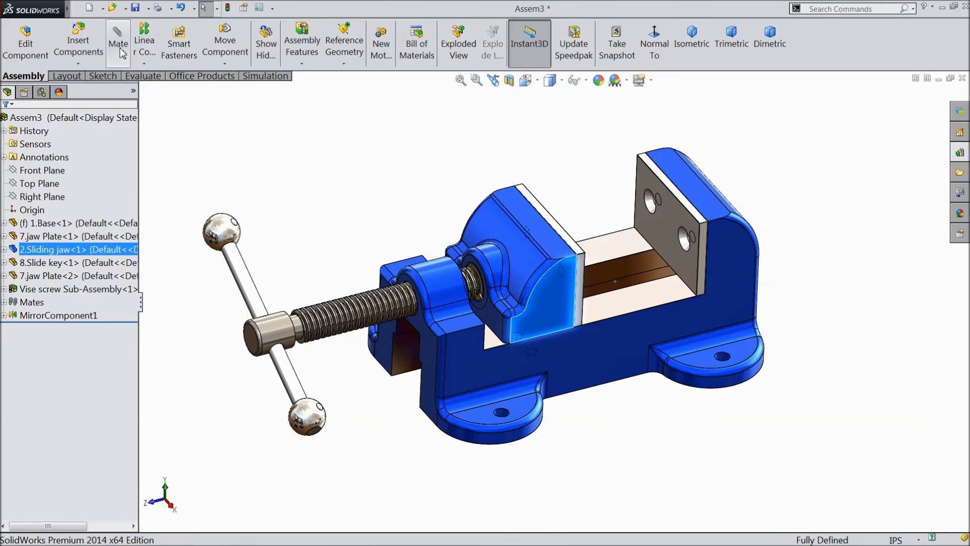
click(166, 105)
Step: Insert the part 11.set screw from the Bench Vice folder and place it in front of the base
click(115, 46)
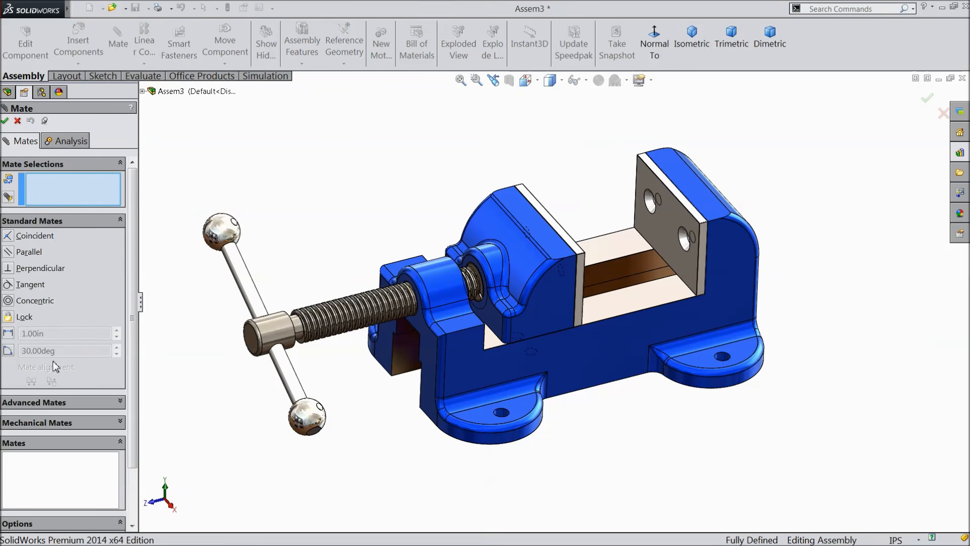
click(17, 121)
click(79, 43)
click(60, 358)
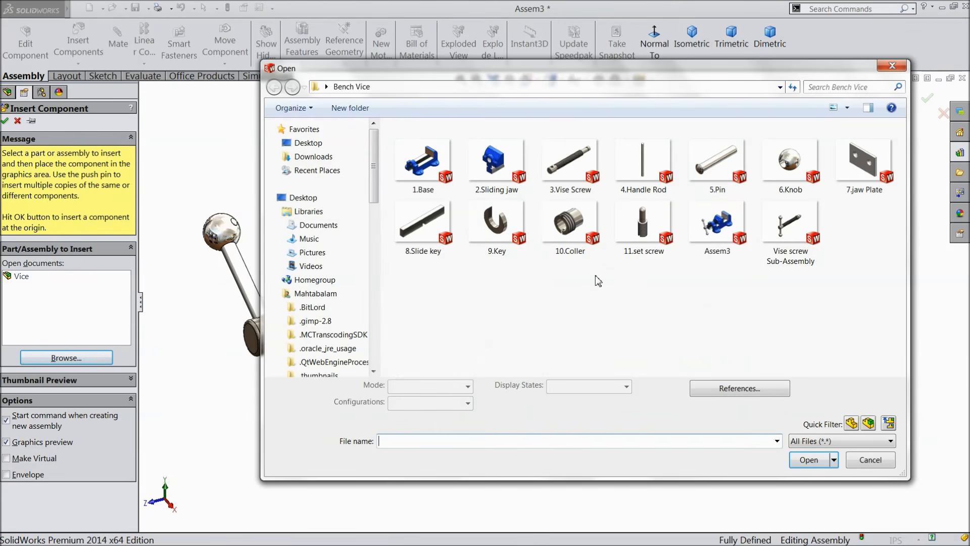
click(649, 245)
click(809, 461)
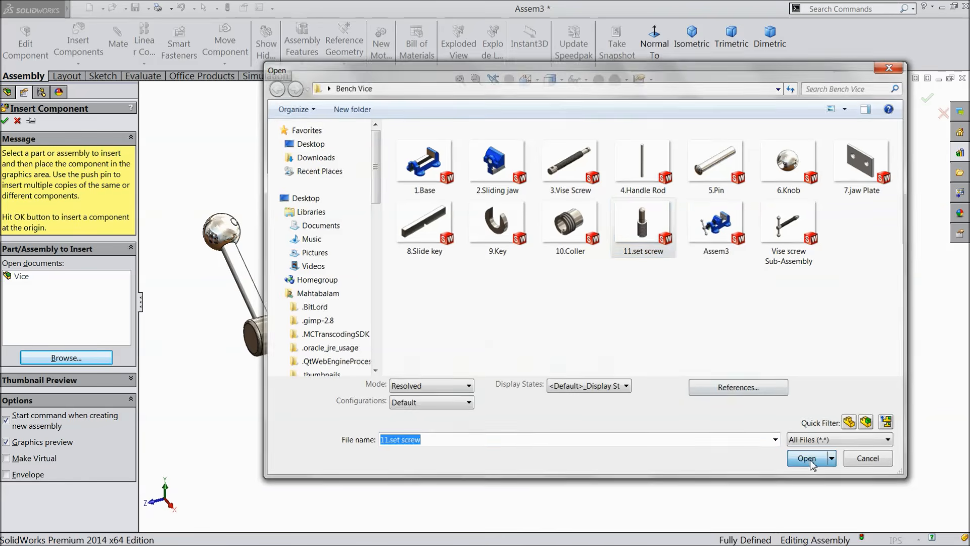
click(588, 422)
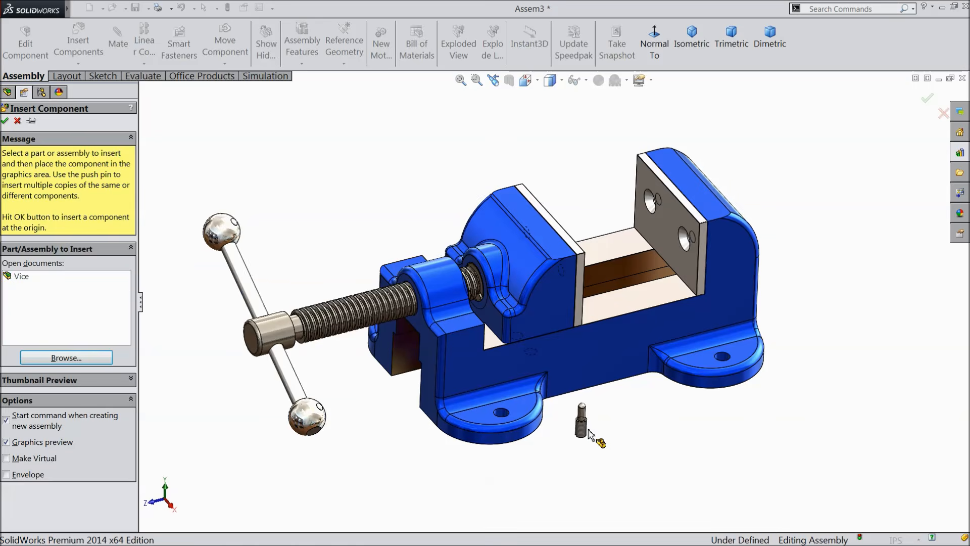
Step: Copy the inserted set screw and place the copy beside the original
scroll(589, 433, up, 8)
ctrl+drag(556, 364, 664, 350)
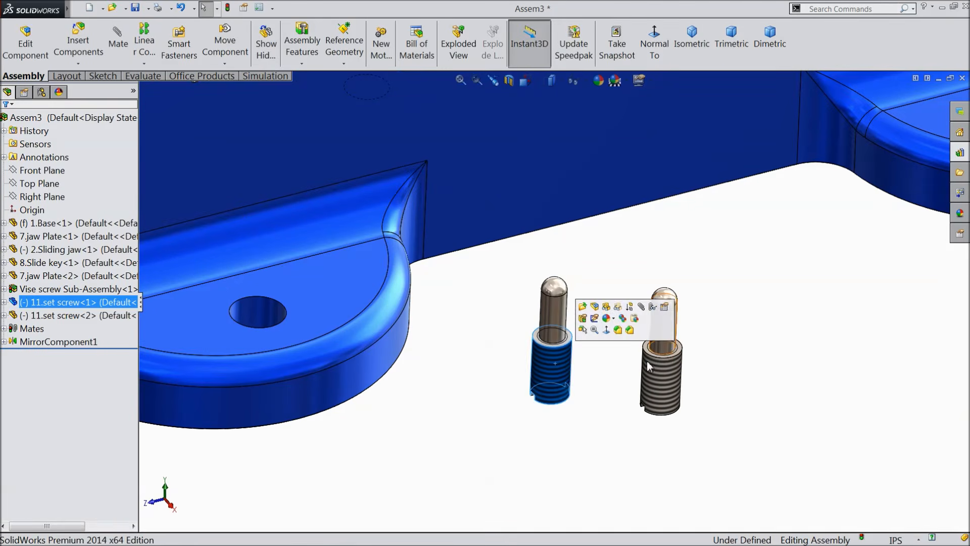
click(598, 384)
Step: Mate the first set screw's cylindrical face concentric with one of the two holes in the sliding jaw's underside
scroll(555, 405, down, 3)
middle_drag(533, 418, 530, 287)
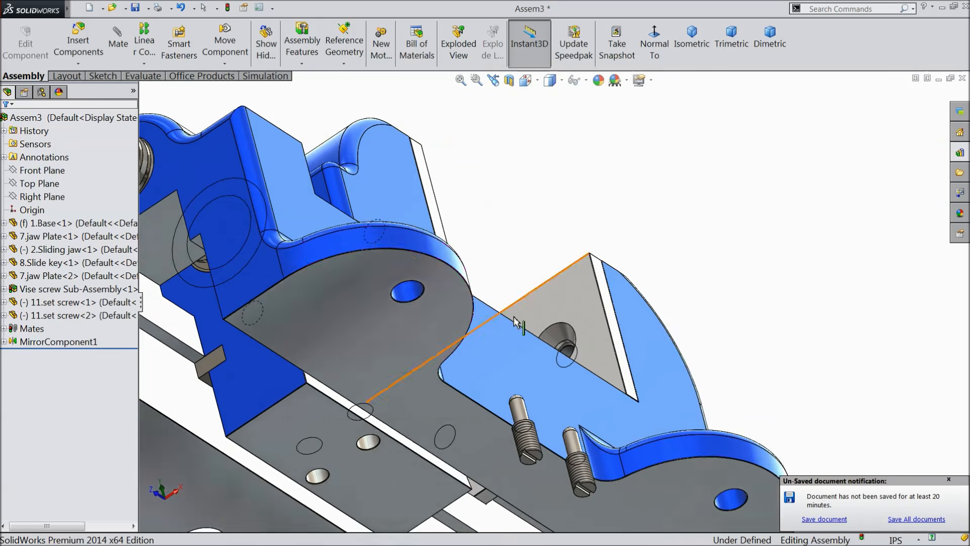
scroll(530, 289, up, 3)
click(950, 482)
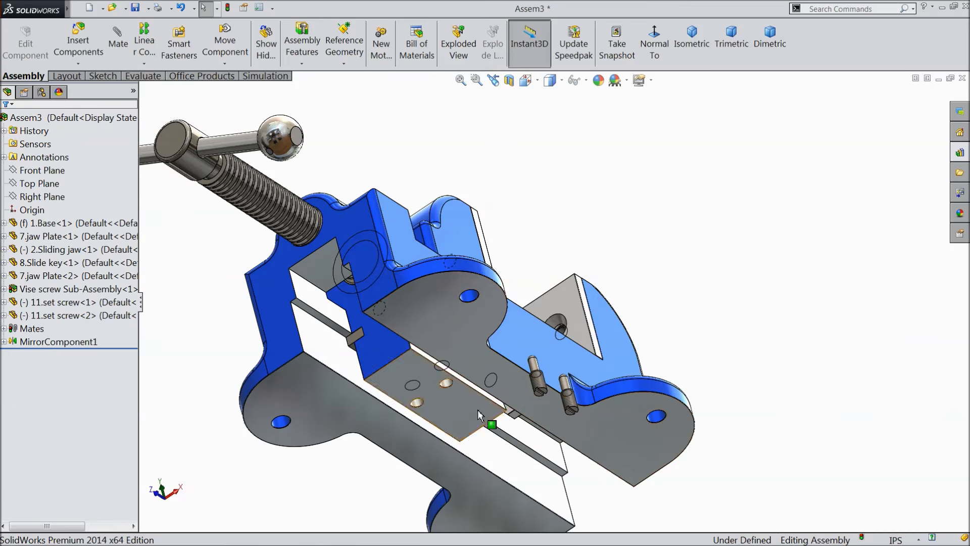
scroll(478, 410, down, 5)
mouse_move(450, 320)
middle_down()
mouse_move(467, 284)
mouse_move(446, 207)
mouse_move(453, 272)
mouse_move(441, 298)
middle_up()
scroll(441, 299, down, 3)
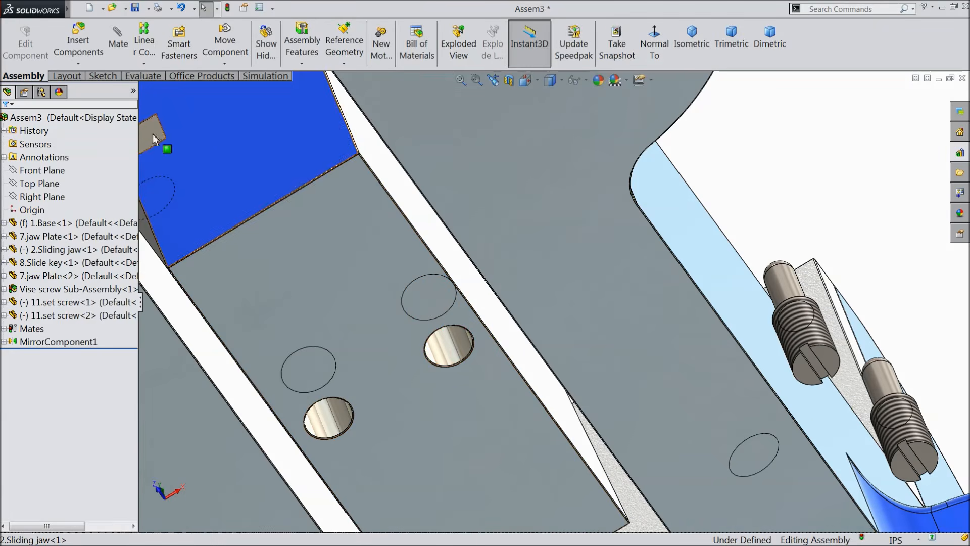
click(114, 58)
click(456, 352)
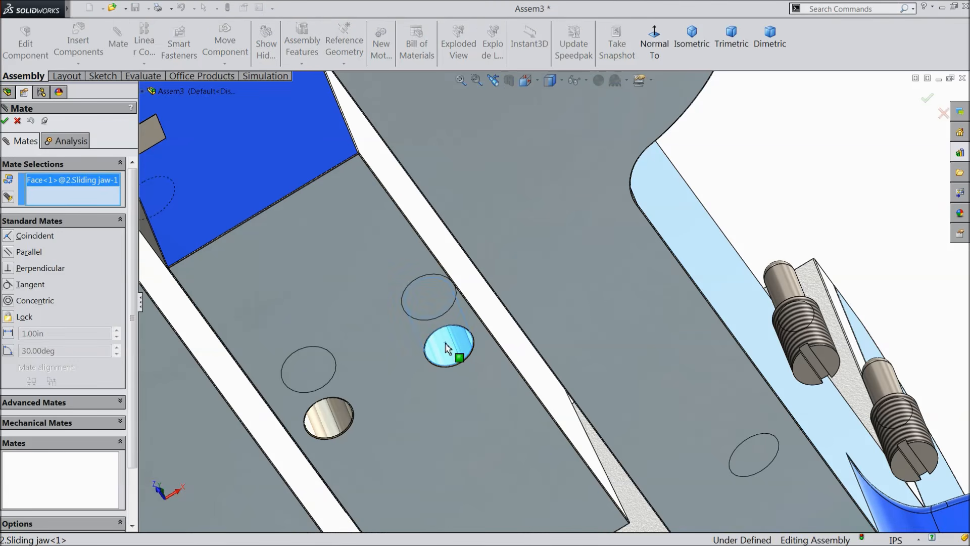
click(801, 335)
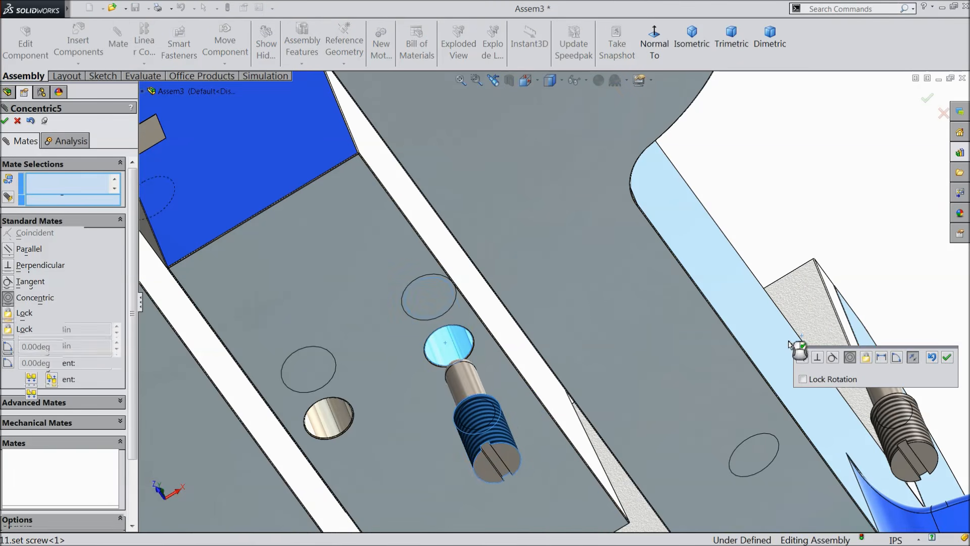
click(947, 358)
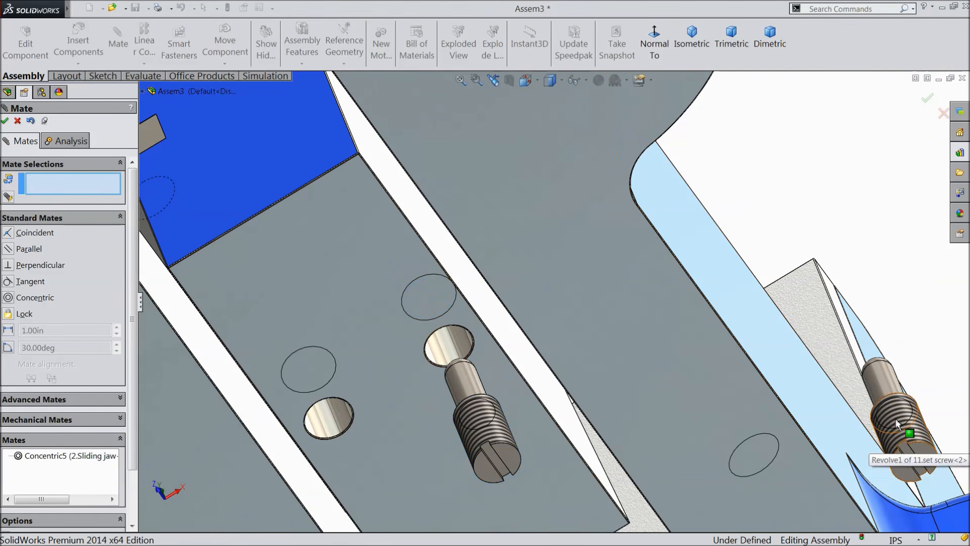
Step: Mate the second set screw concentric with the other hole in the sliding jaw's underside and finish mating
click(895, 418)
click(326, 424)
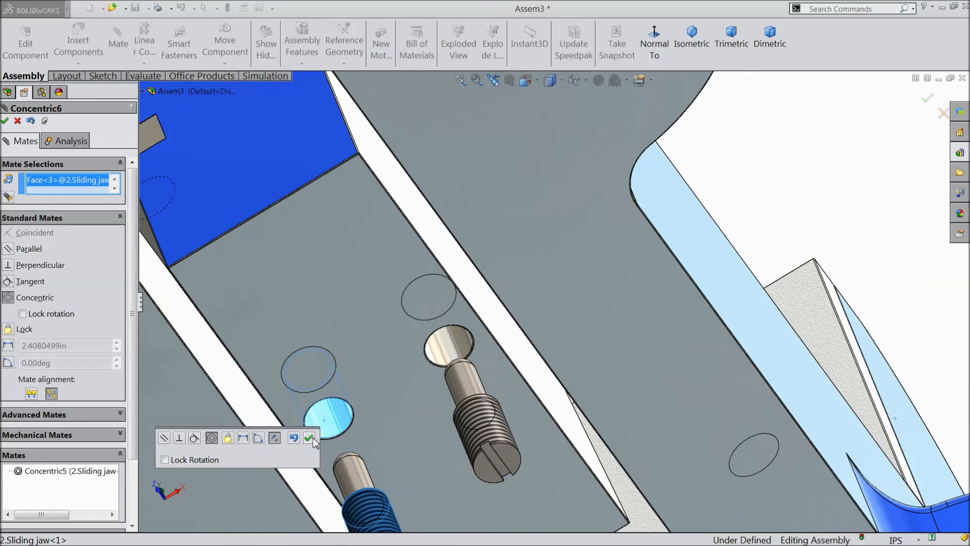
click(313, 439)
scroll(410, 373, up, 3)
middle_drag(443, 312, 470, 356)
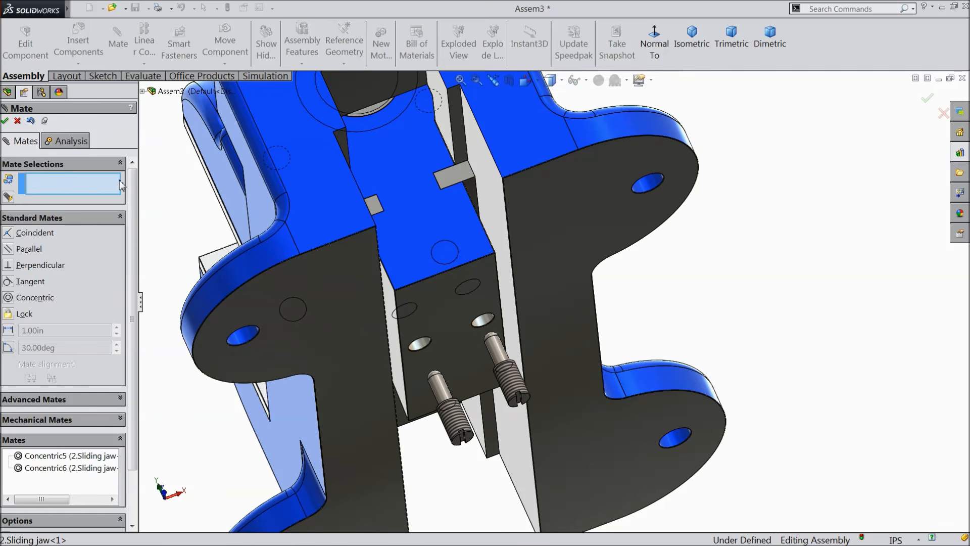
click(18, 121)
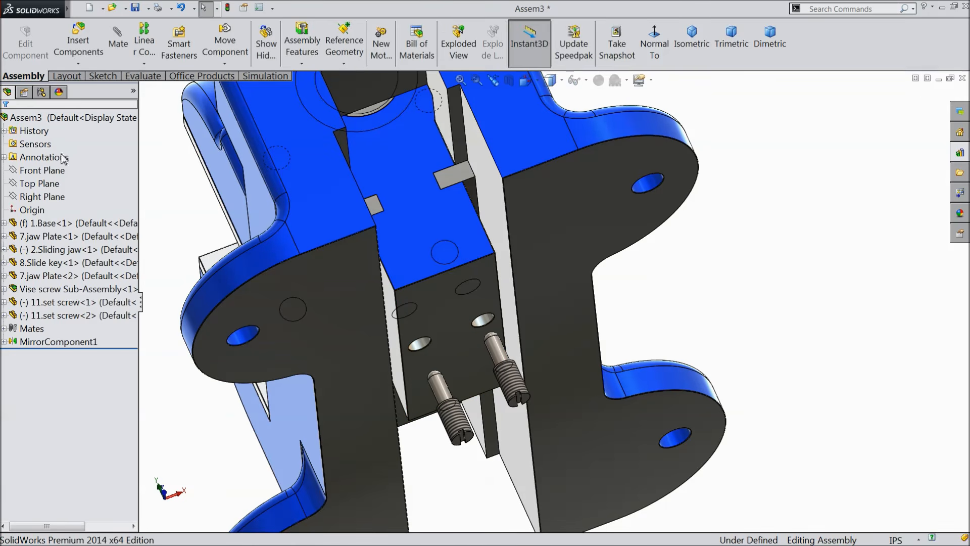
Step: Make the sliding jaw transparent, examine the two set screw holes from below, and restore the jaw's opaque display
click(478, 282)
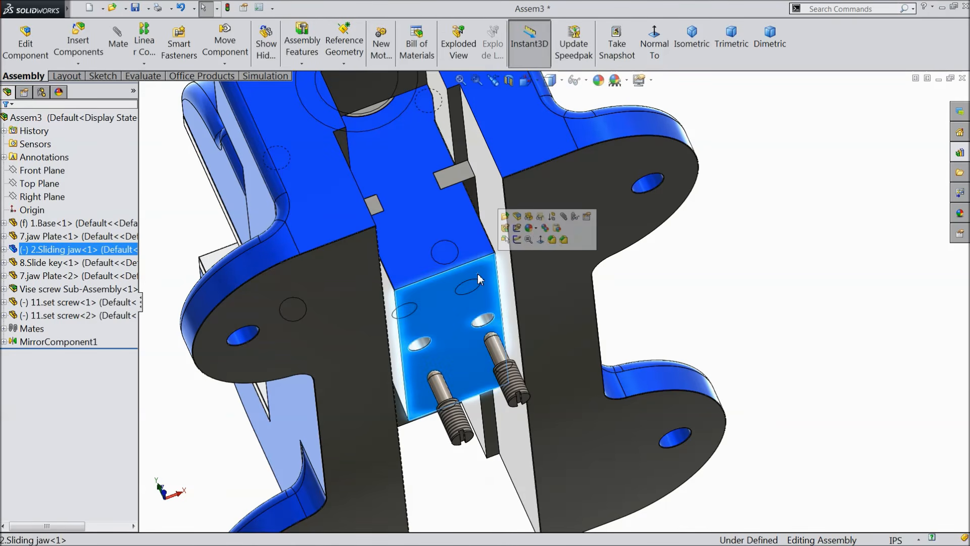
click(539, 224)
middle_drag(511, 291, 473, 249)
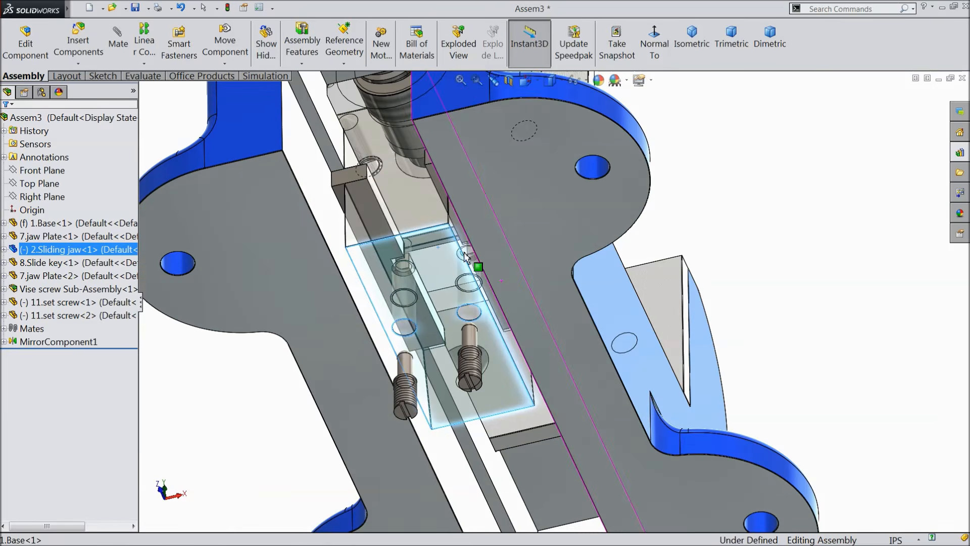
scroll(472, 253, down, 3)
scroll(455, 293, down, 3)
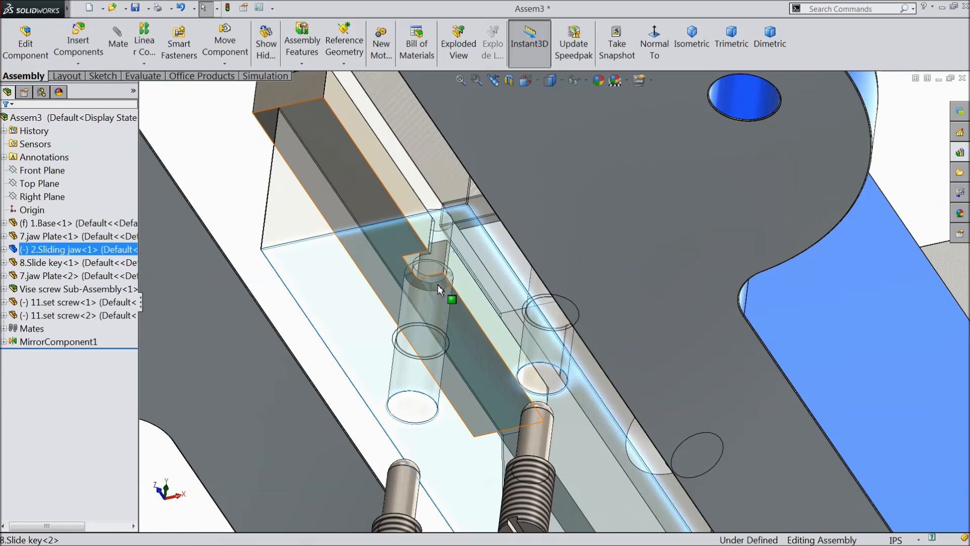
middle_drag(448, 287, 462, 254)
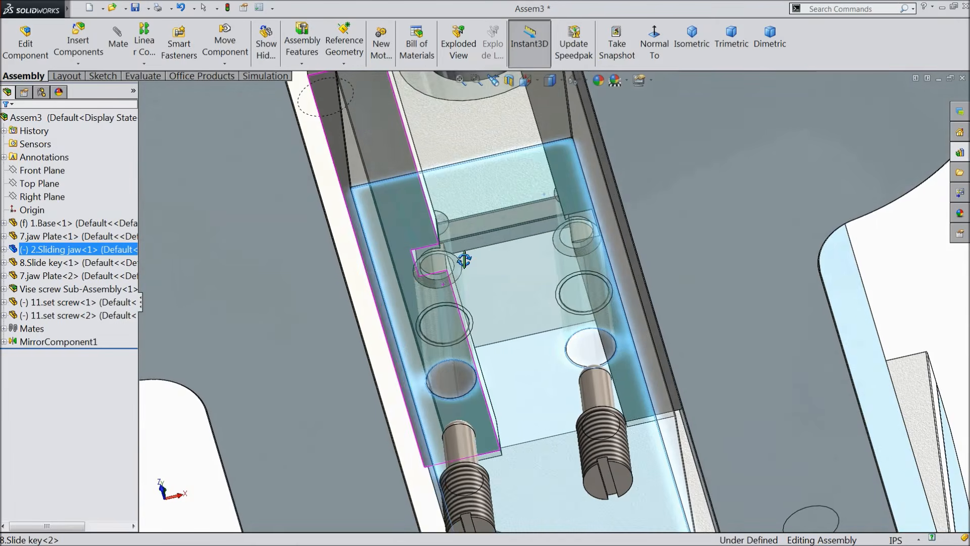
scroll(502, 292, up, 3)
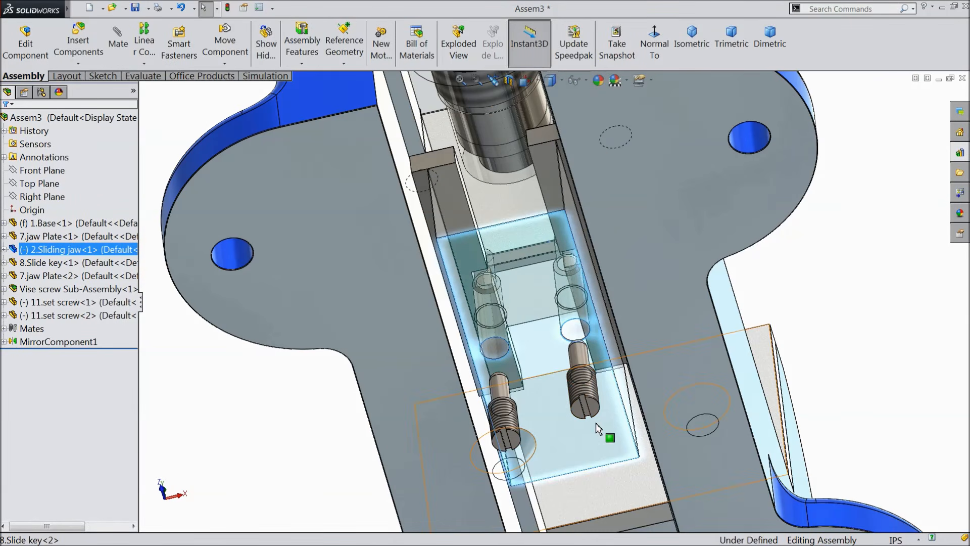
middle_drag(594, 436, 576, 436)
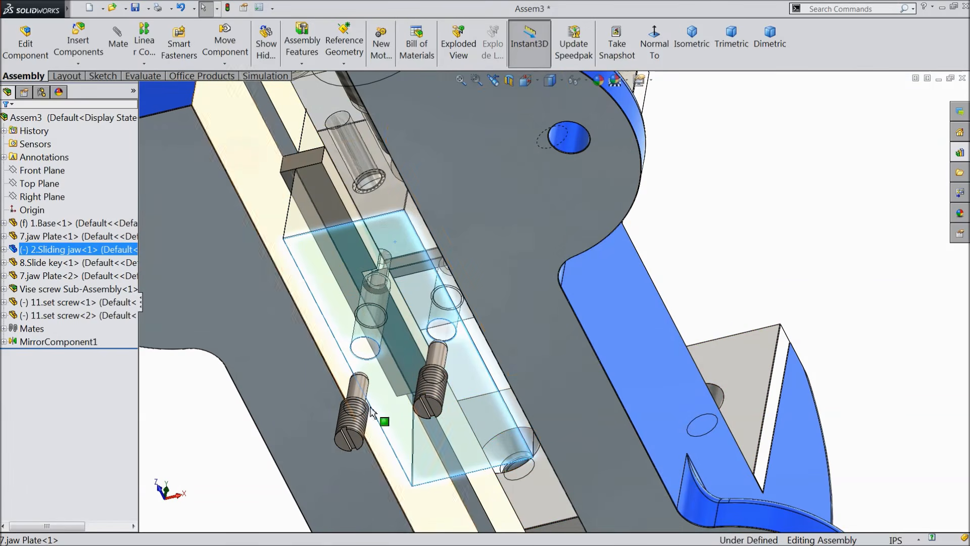
right_click(37, 252)
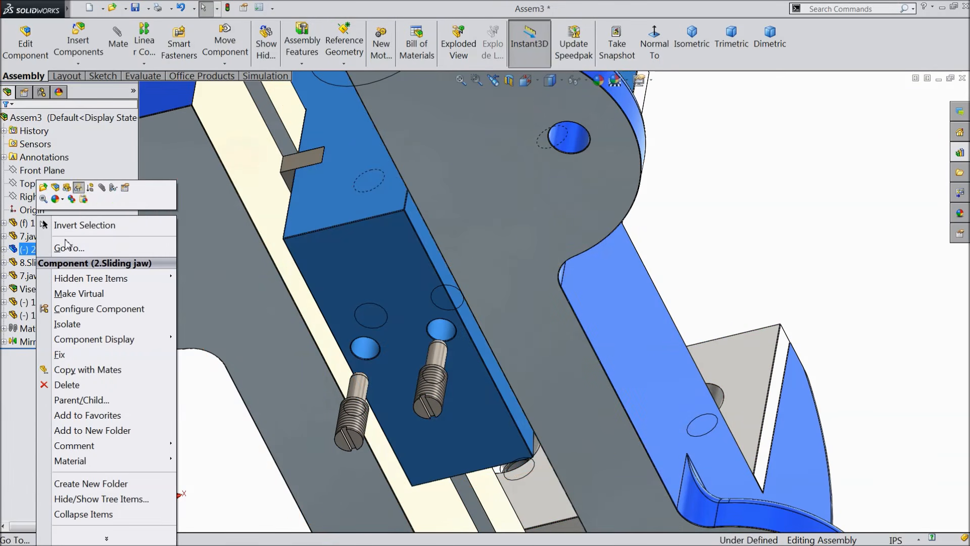
click(117, 188)
Step: Add a tangent mate between the conical end face of one sliding jaw hole and the rounded tip of its set screw
scroll(364, 360, up, 2)
middle_click(432, 334)
middle_drag(433, 335, 445, 245)
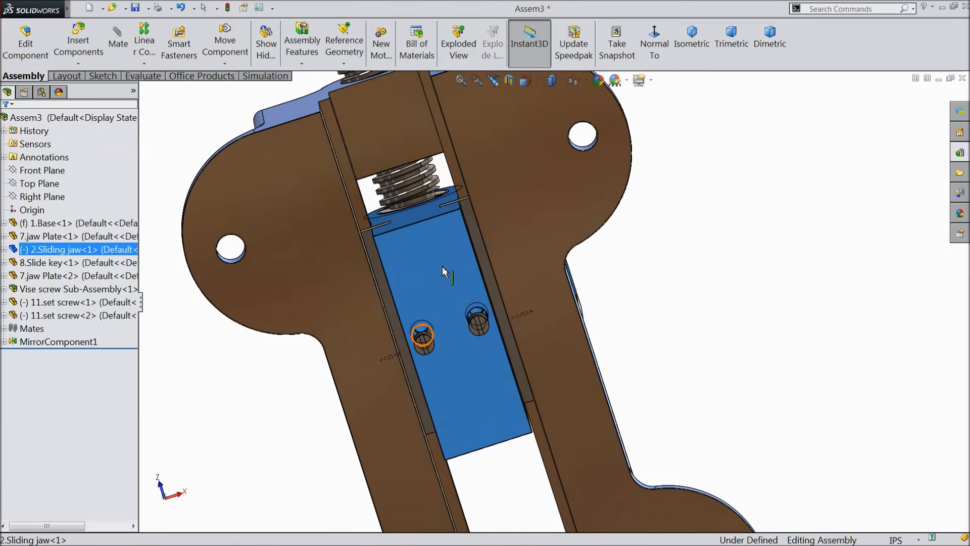
scroll(443, 272, down, 3)
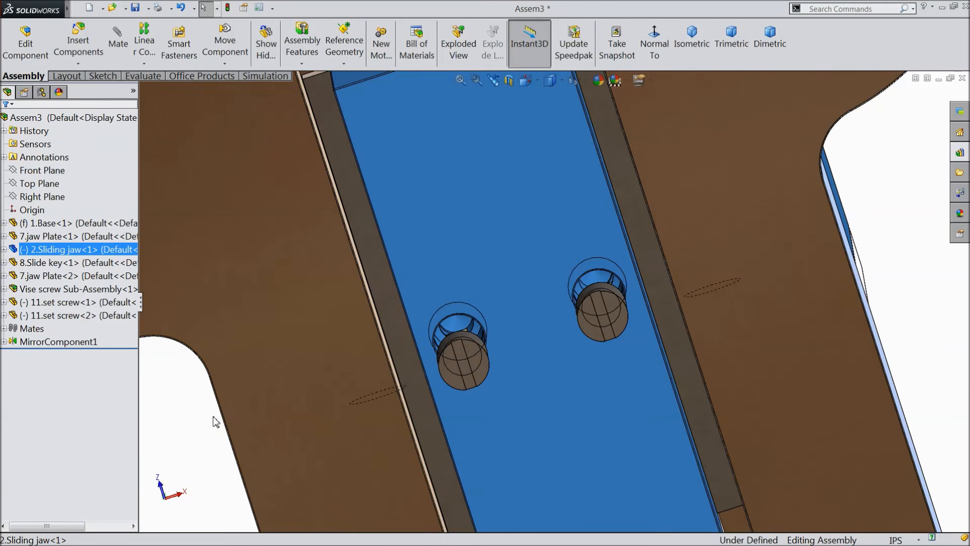
click(186, 405)
click(459, 325)
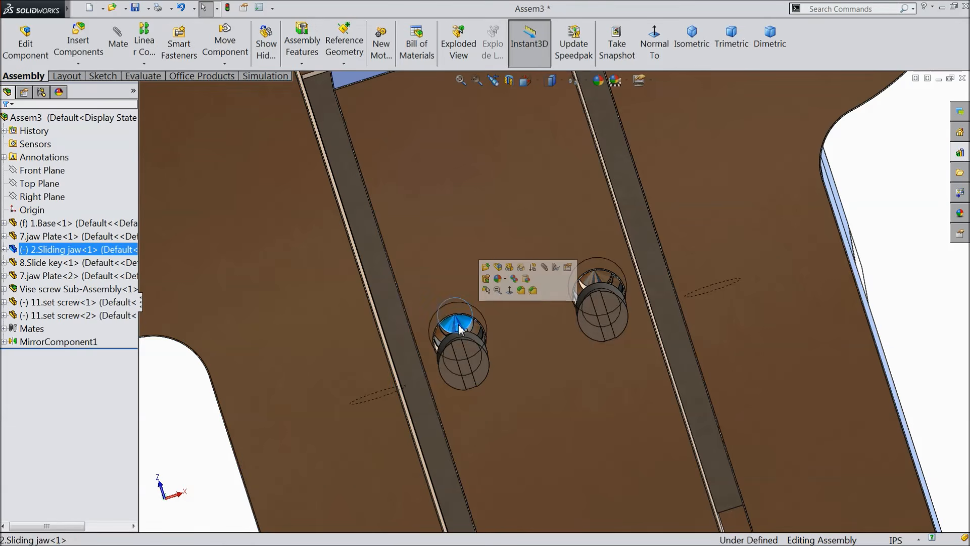
click(545, 267)
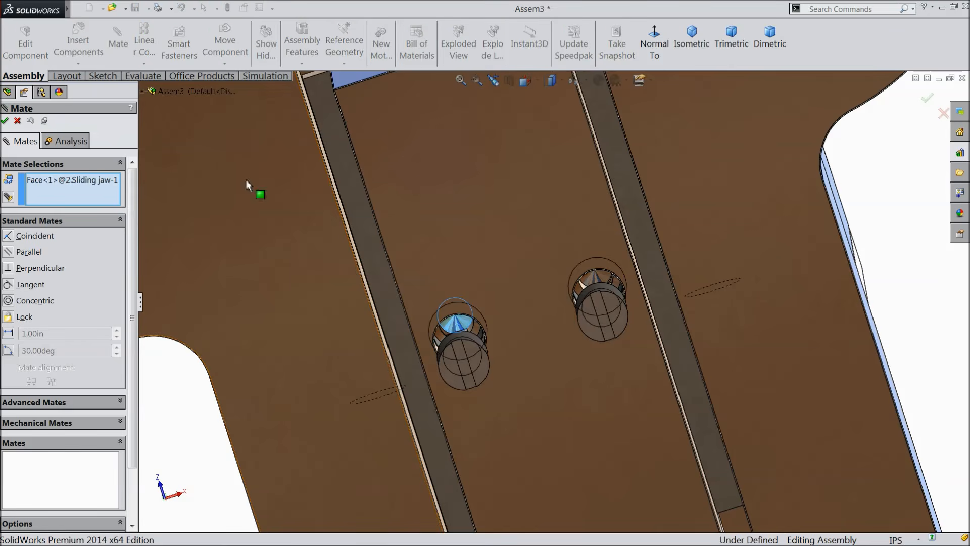
middle_drag(494, 317, 510, 451)
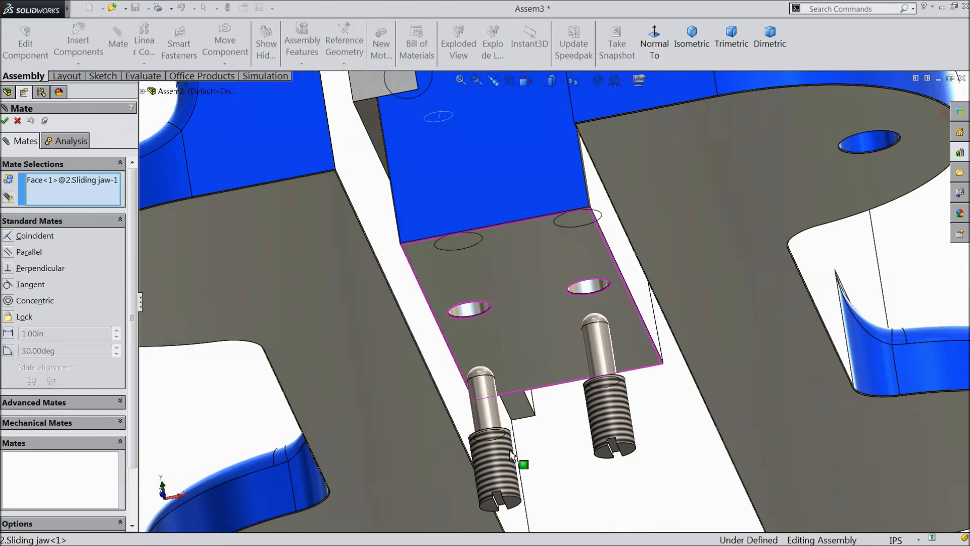
click(481, 372)
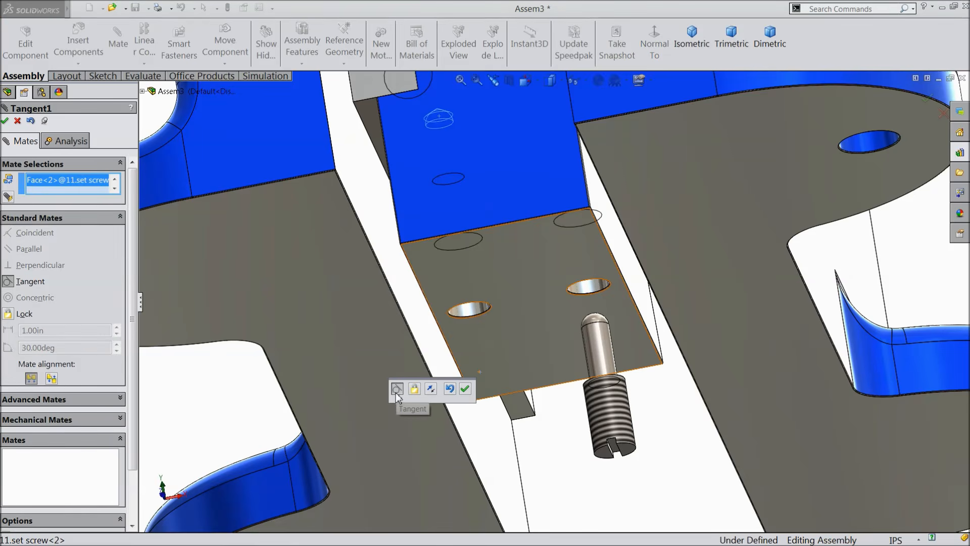
click(465, 388)
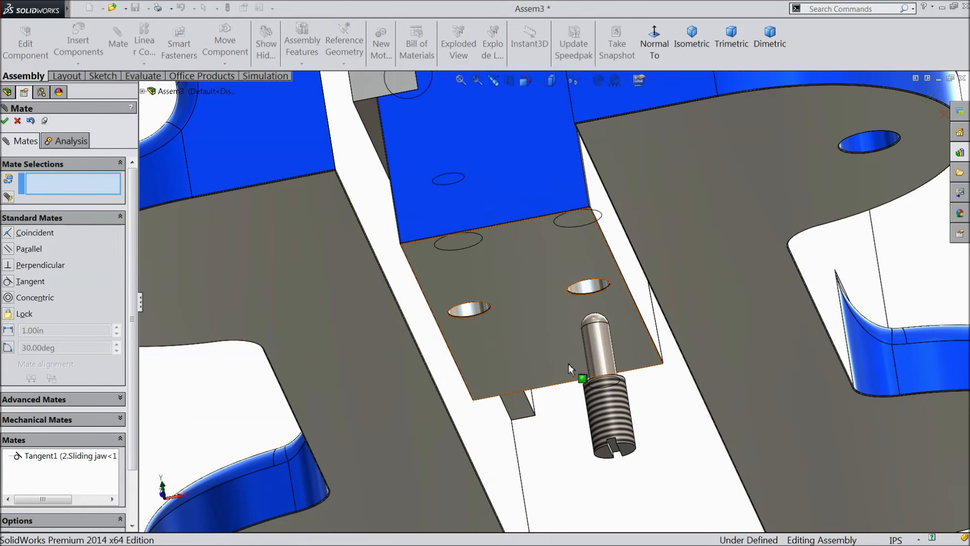
Step: Mate the other set screw's rounded tip tangent to the end face of its sliding jaw hole and finish mating
click(595, 326)
middle_drag(565, 354, 558, 195)
scroll(574, 151, down, 8)
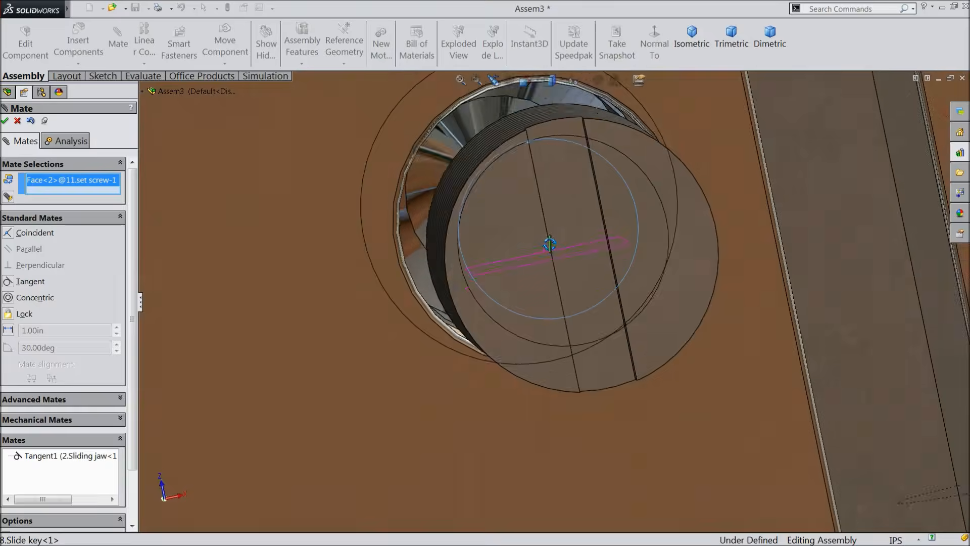
middle_drag(549, 245, 516, 242)
click(517, 241)
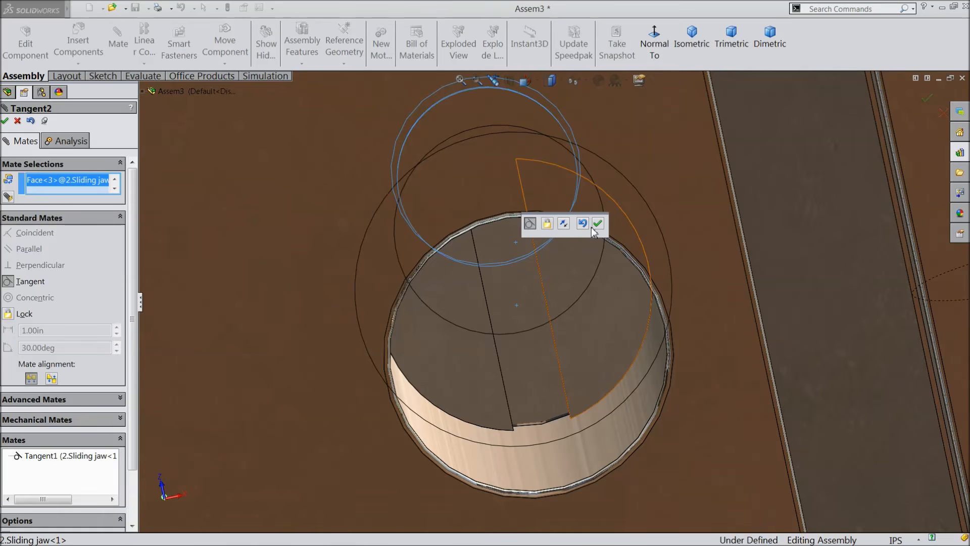
click(598, 224)
scroll(576, 339, up, 8)
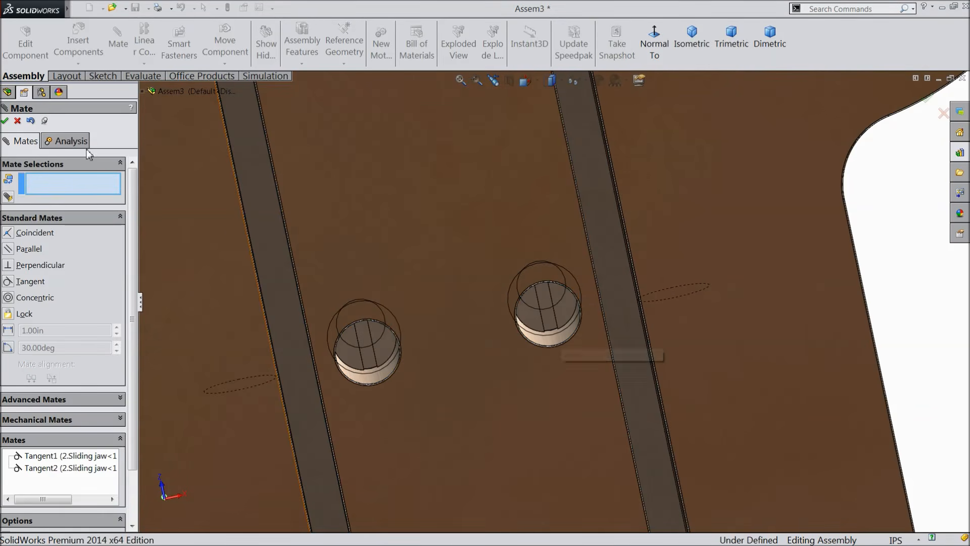
click(5, 120)
Step: Check how both set screws sit in the sliding jaw by making the jaw temporarily transparent, and restore its opaque display
click(455, 240)
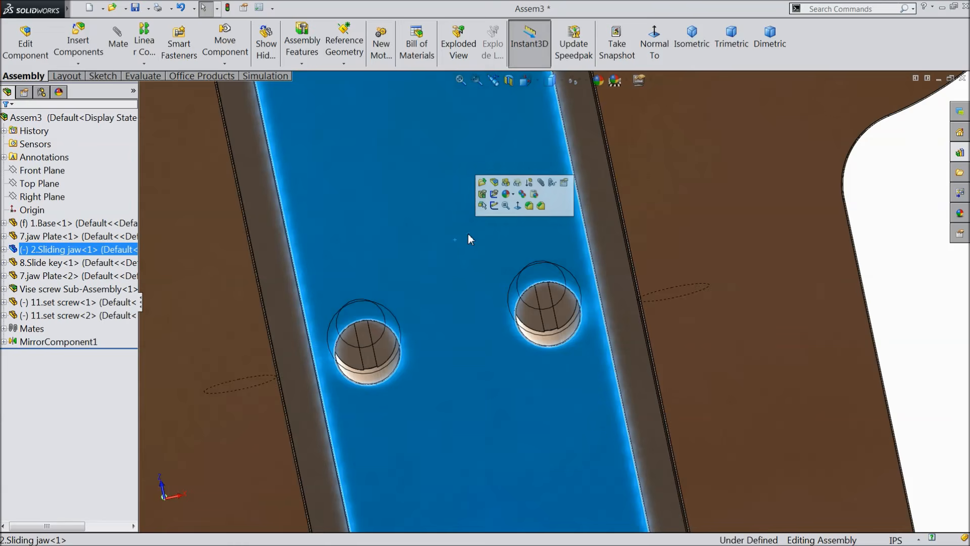
click(522, 194)
scroll(529, 332, up, 5)
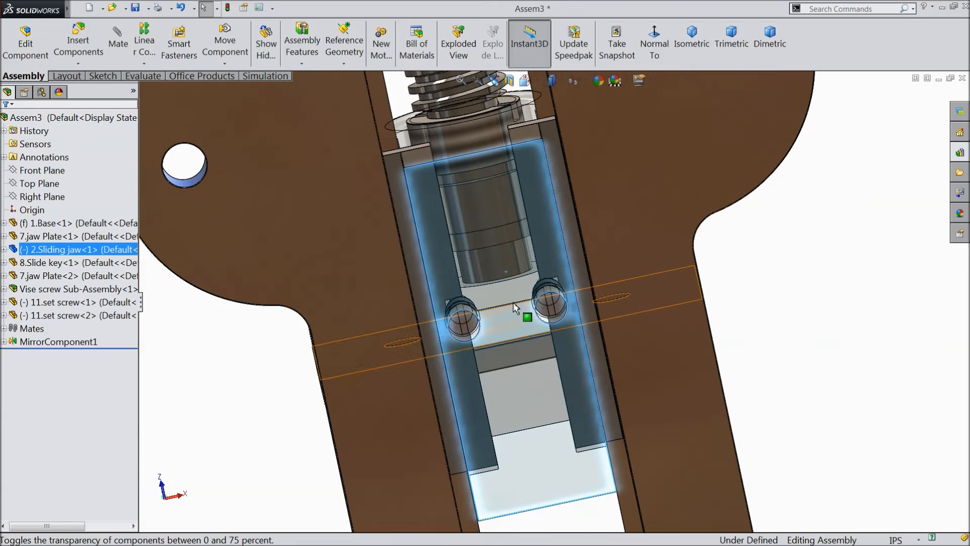
scroll(529, 332, up, 8)
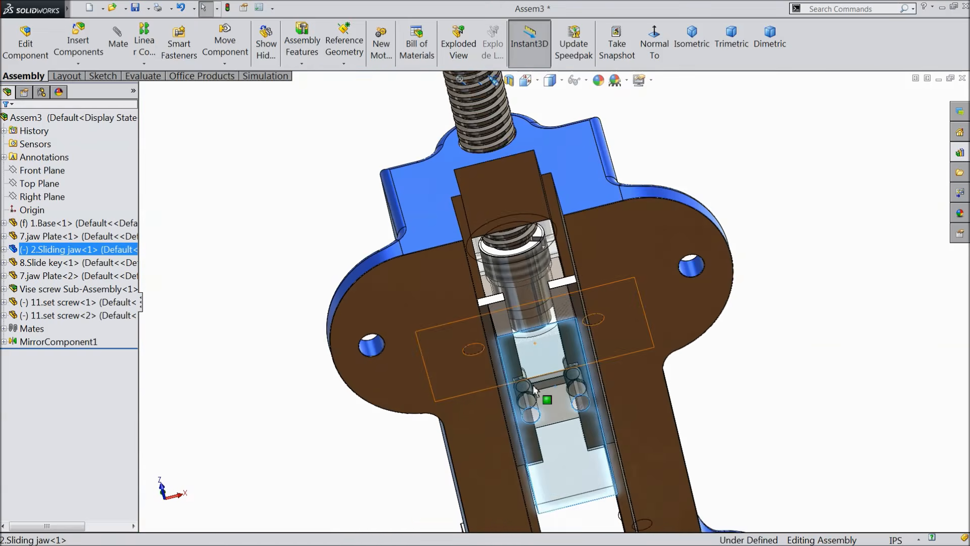
scroll(515, 403, down, 10)
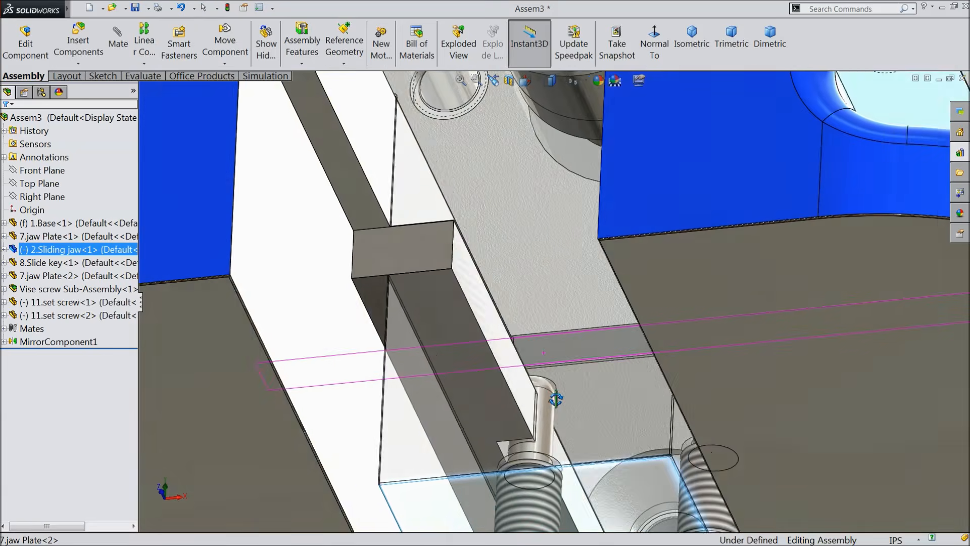
mouse_move(556, 399)
middle_down()
mouse_move(587, 416)
mouse_move(555, 395)
middle_up()
scroll(555, 395, up, 6)
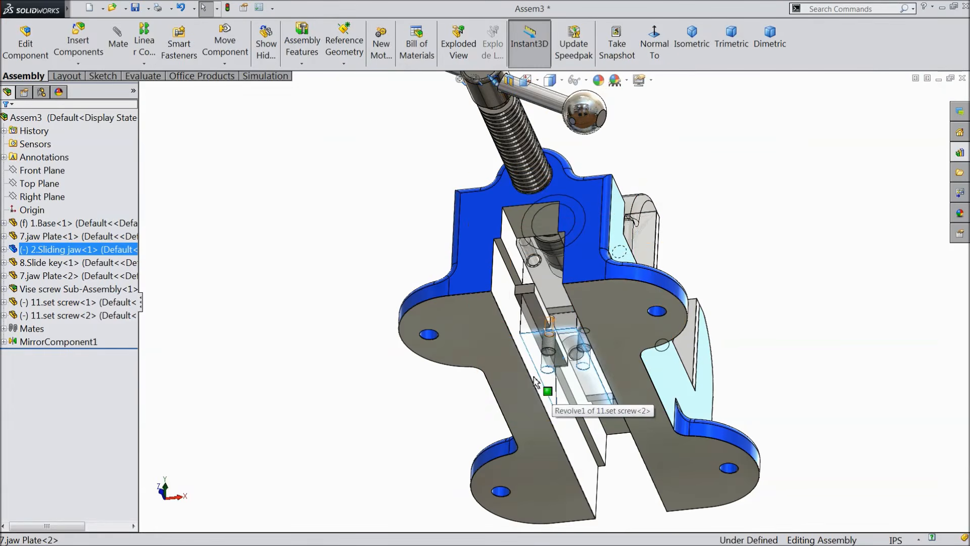
click(51, 252)
click(93, 224)
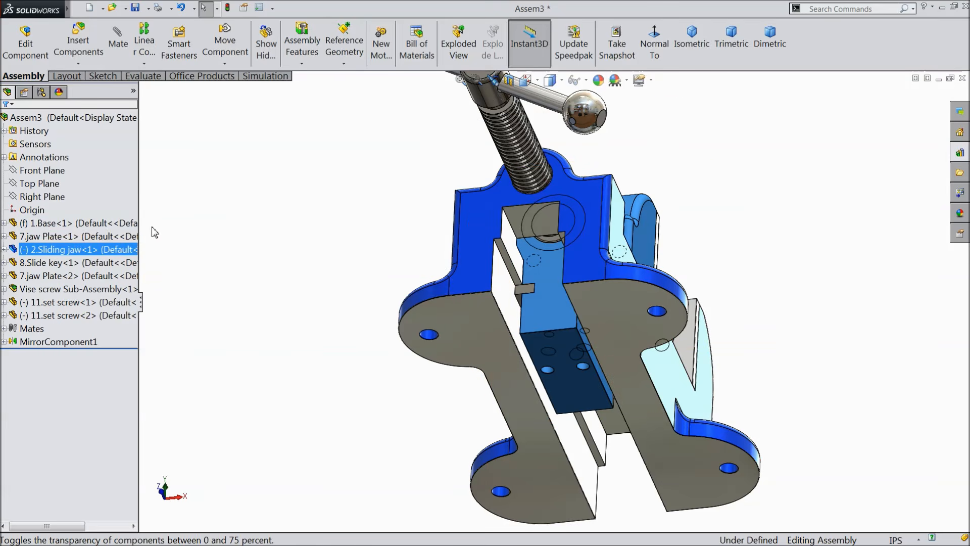
click(248, 230)
Step: Show the fixed jaw plate's countersunk holes and open the Toolbox's ANSI Inch Bolts and Screws folder for Countersunk Head
key(f)
middle_drag(342, 278, 294, 417)
scroll(680, 263, down, 3)
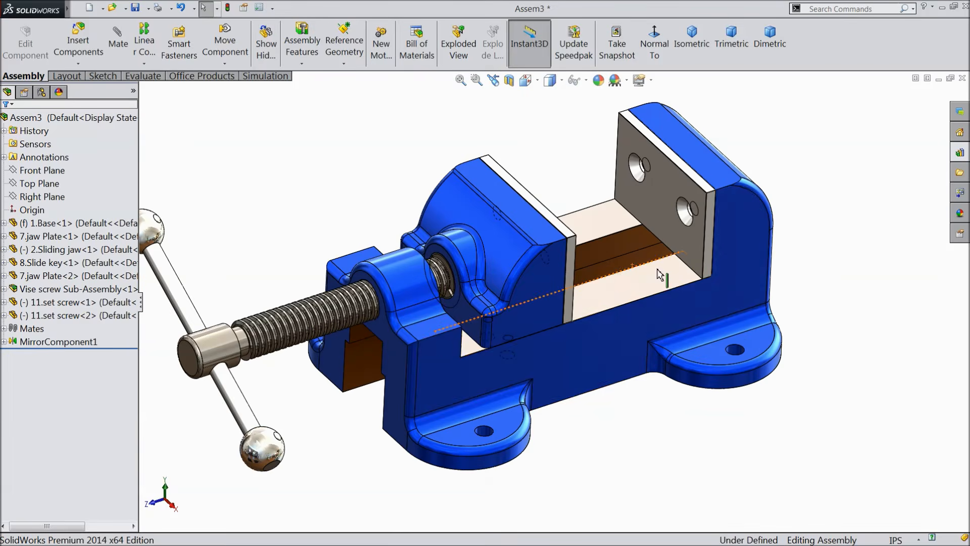
middle_drag(539, 356, 535, 352)
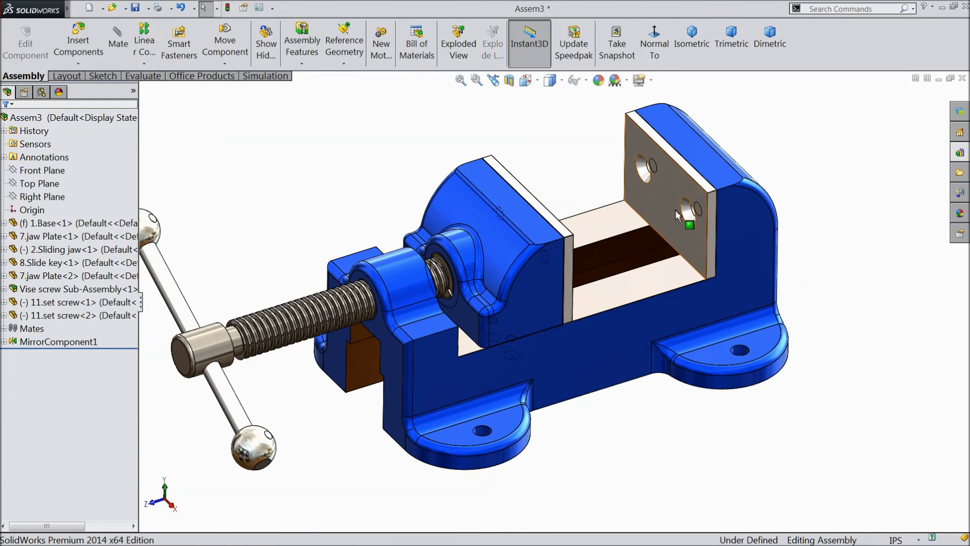
scroll(683, 217, down, 2)
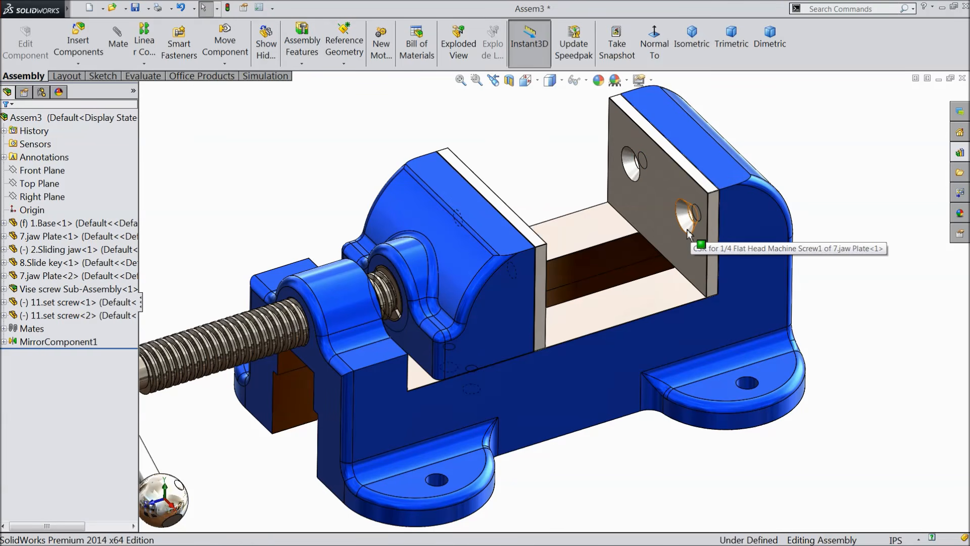
click(961, 153)
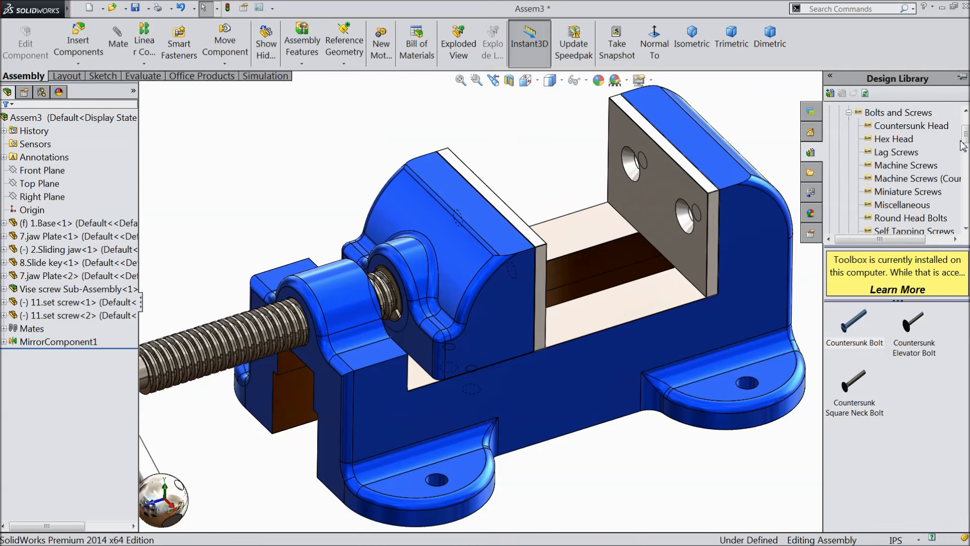
drag(966, 134, 966, 124)
click(871, 141)
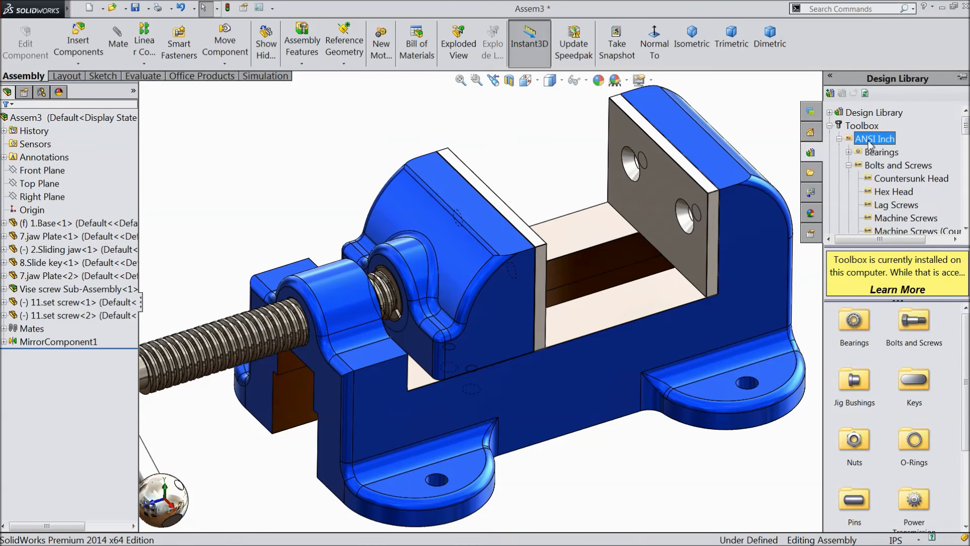
double_click(904, 324)
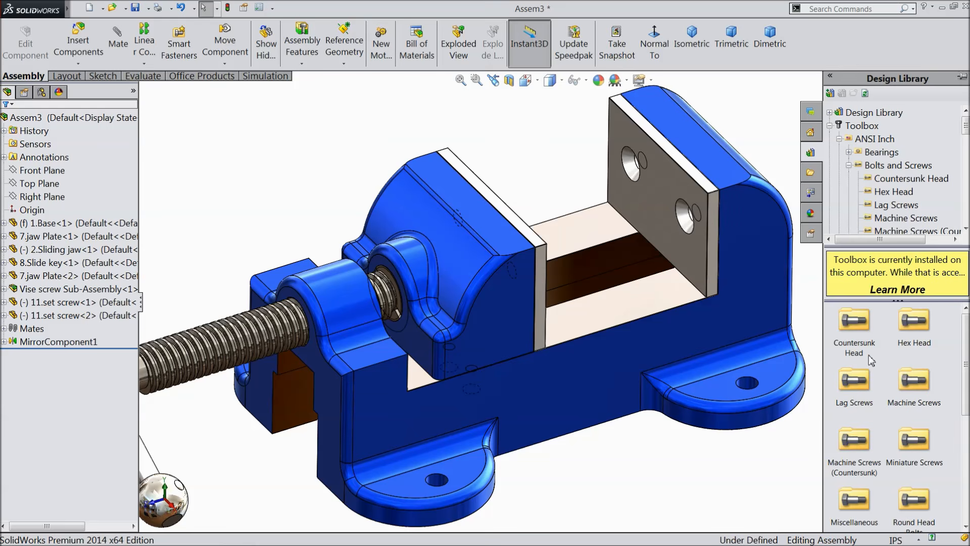
double_click(854, 320)
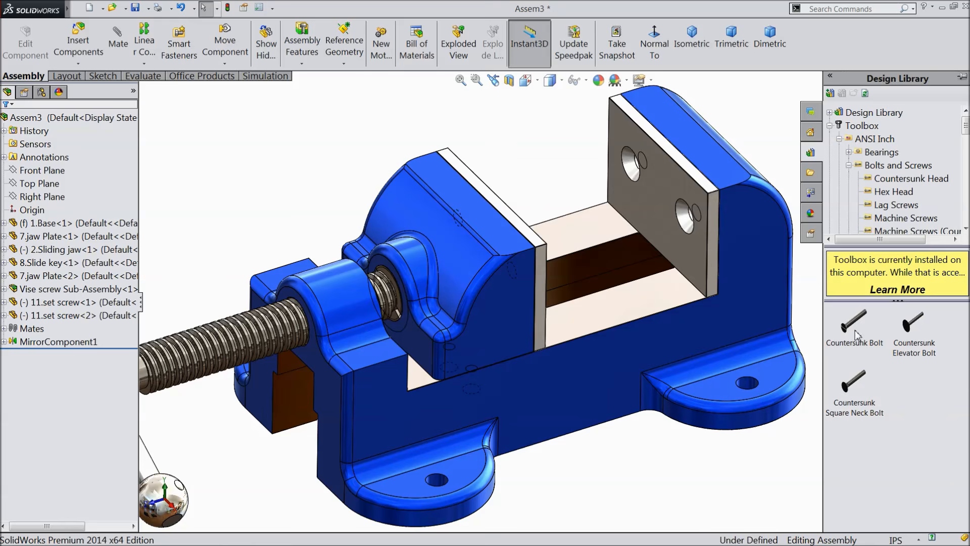
drag(855, 335, 659, 446)
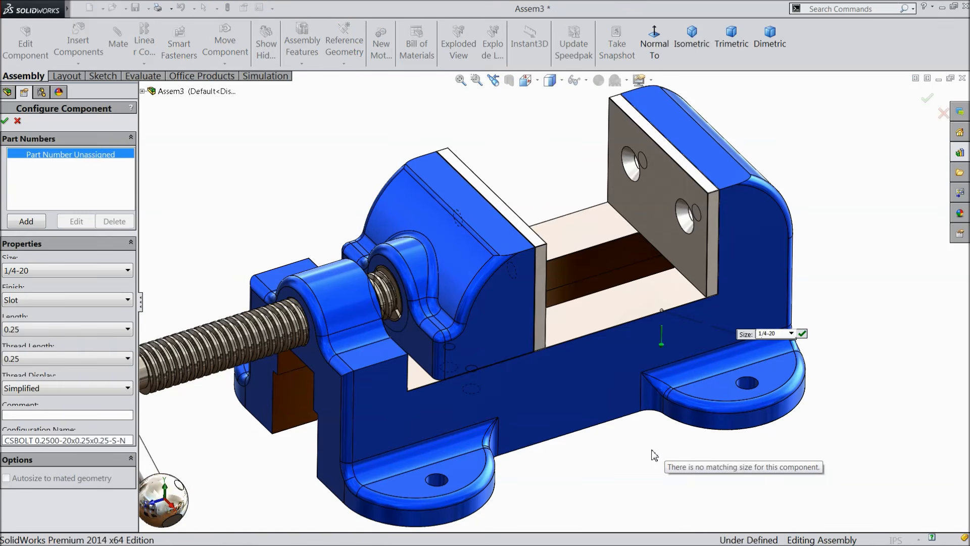
middle_drag(638, 454, 665, 417)
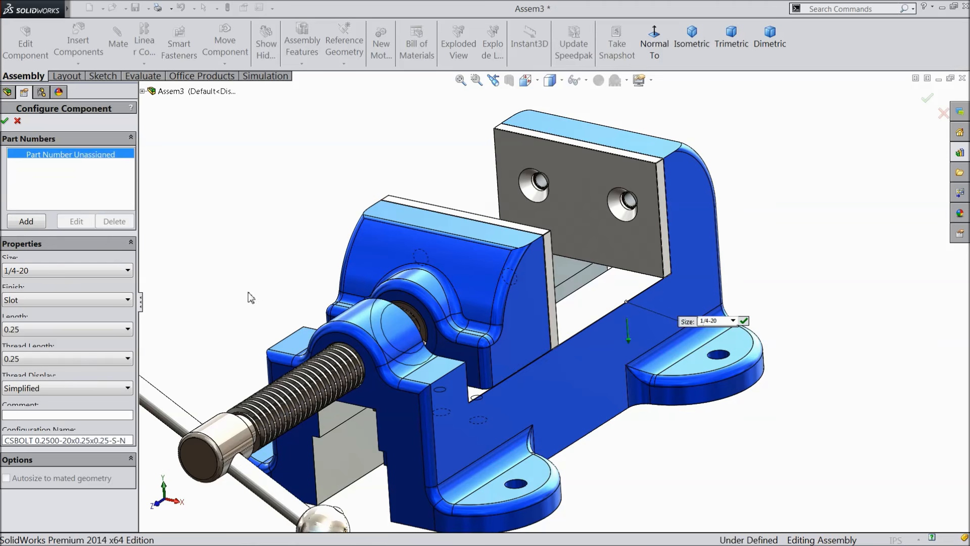
click(19, 121)
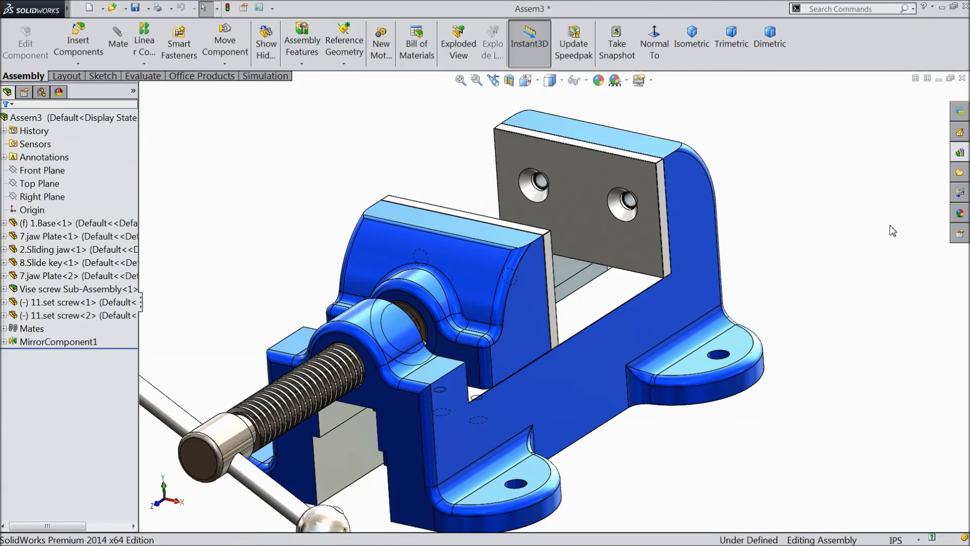
Step: Insert a Countersunk Bolt from the Toolbox into the assembly, placing it in free space beside the fixed jaw
click(959, 154)
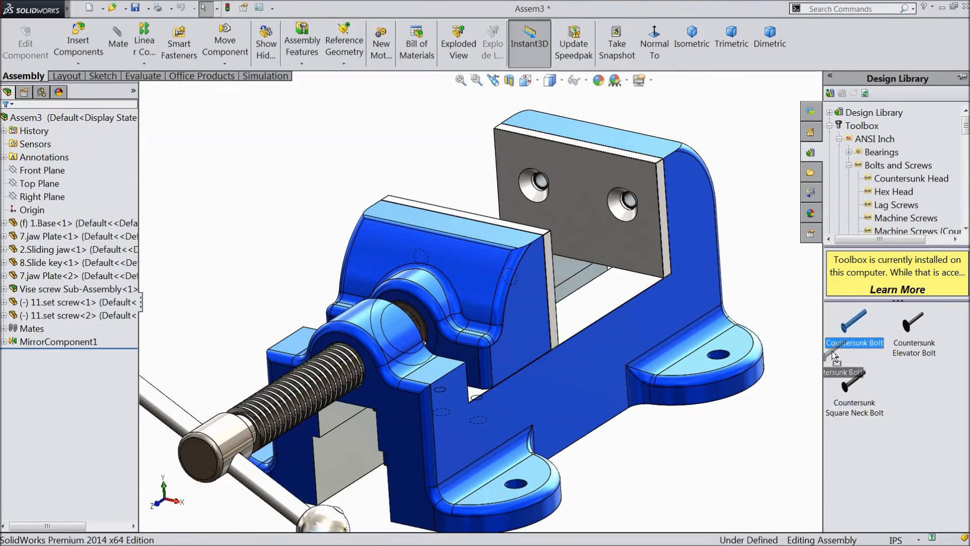
drag(854, 336, 779, 260)
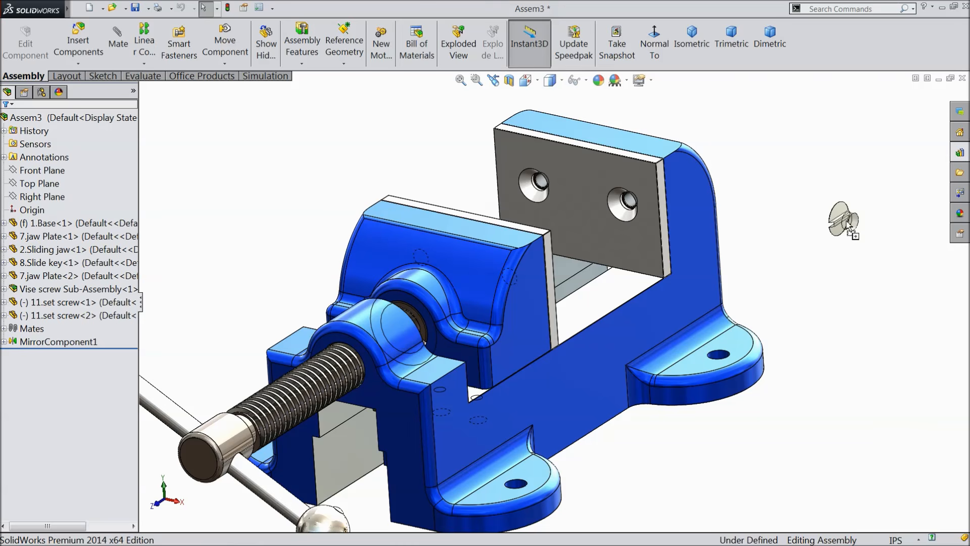
drag(845, 228, 846, 232)
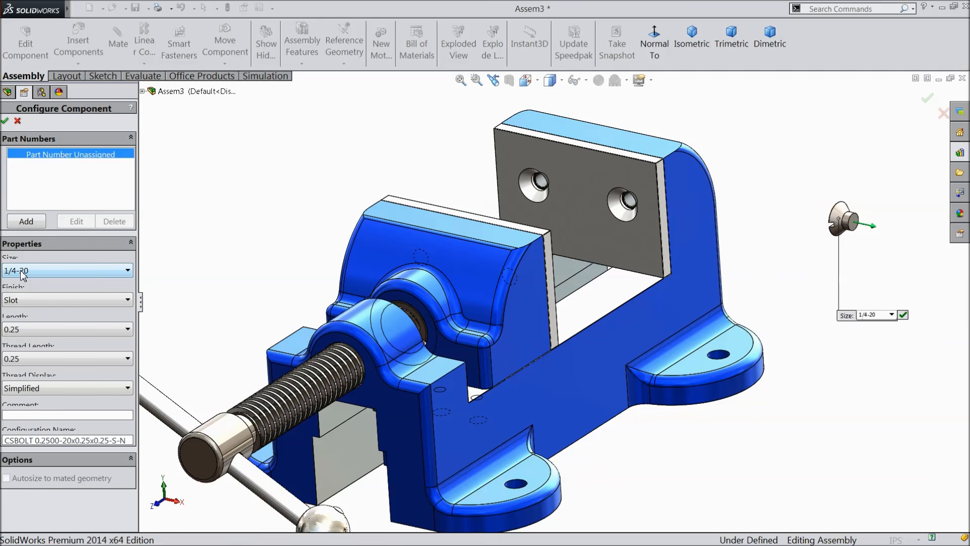
Step: Configure the countersunk bolt with Slot finish, a length of 0.75 in and Schematic thread display
click(20, 300)
click(20, 317)
click(23, 329)
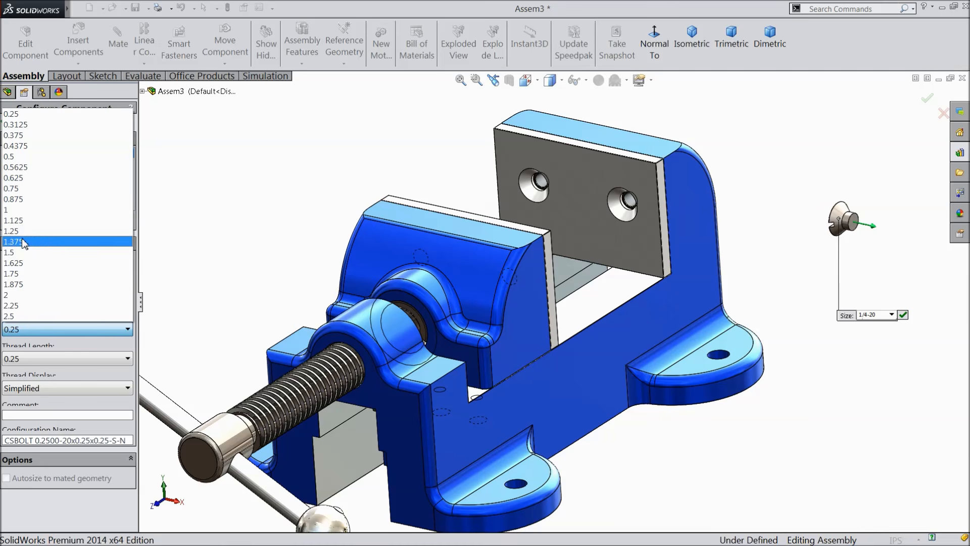
click(29, 188)
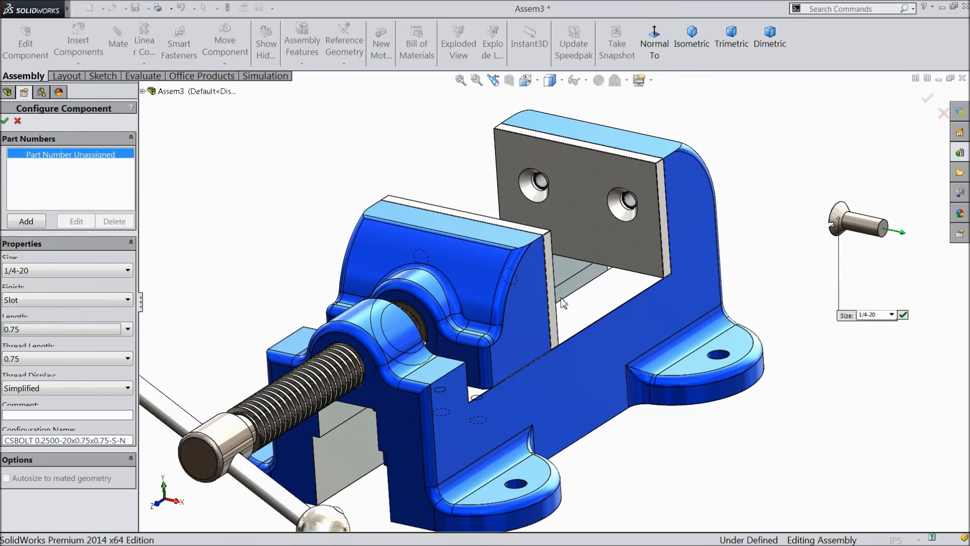
click(20, 395)
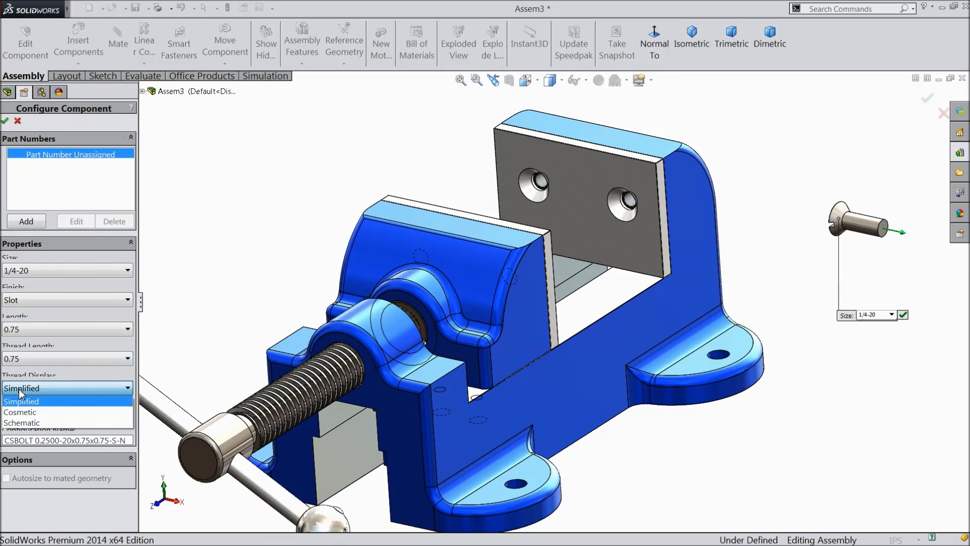
click(23, 425)
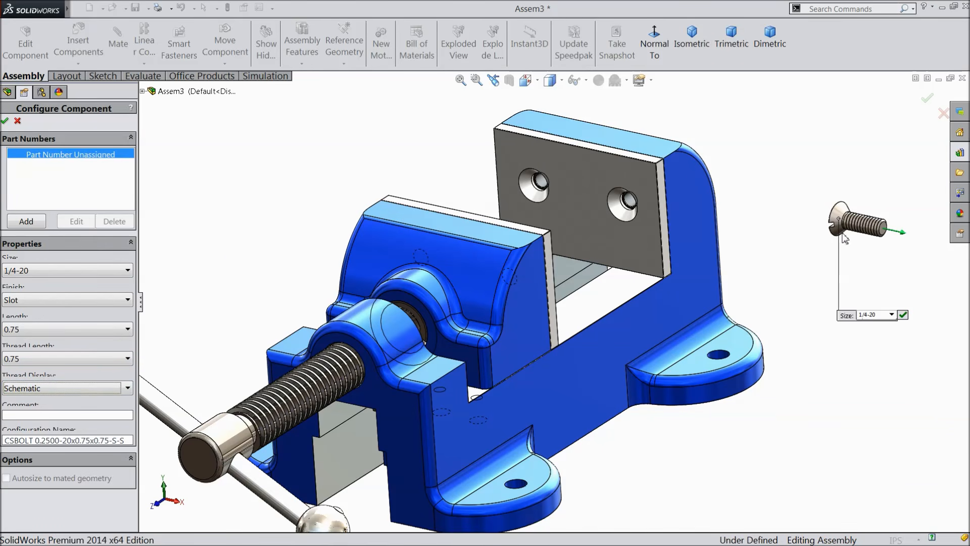
Step: Accept the bolt configuration and place three more copies of the bolt near the jaw plates
scroll(845, 238, down, 3)
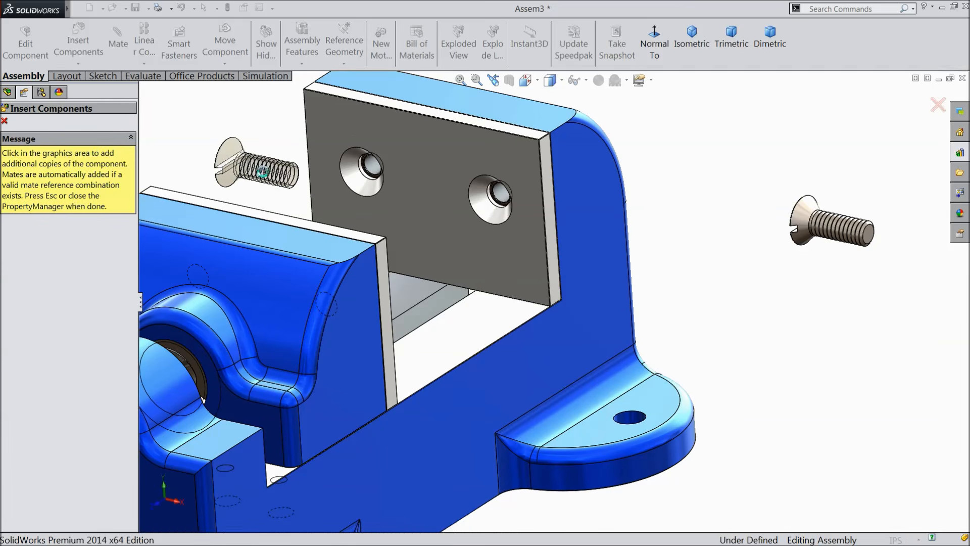
click(262, 172)
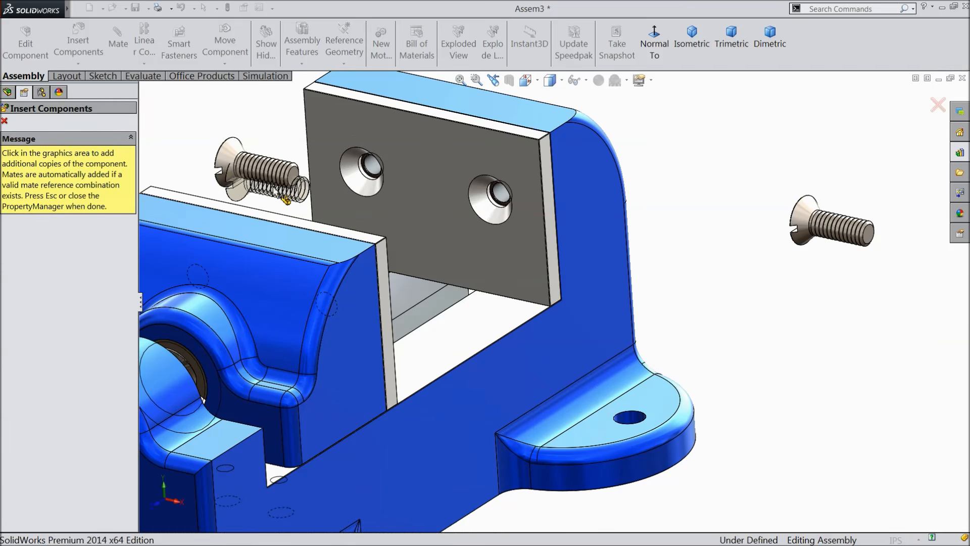
click(470, 288)
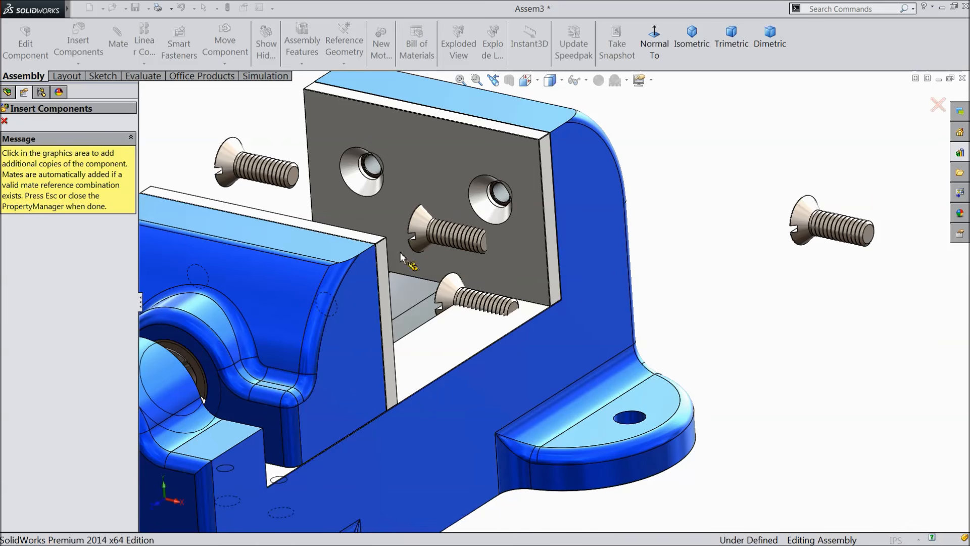
click(5, 122)
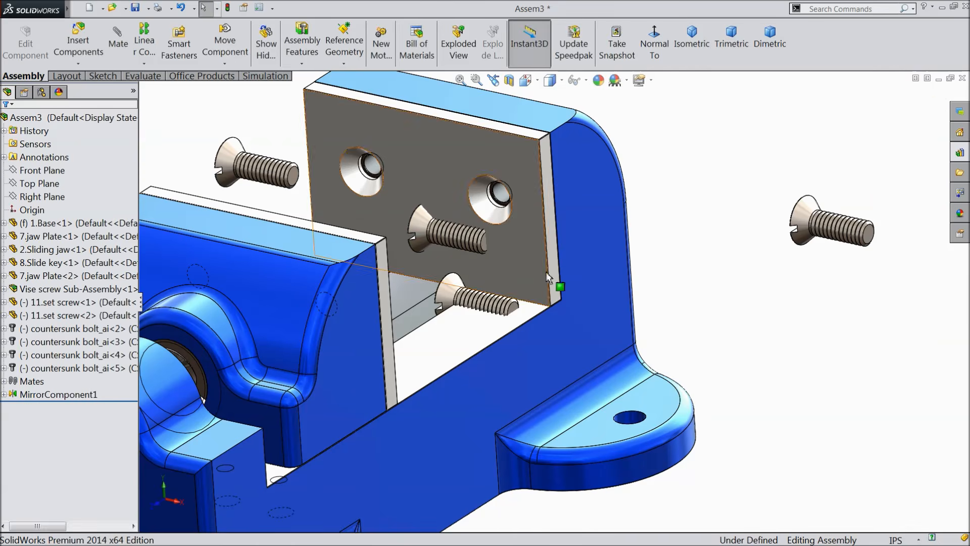
Step: Mate the first bolt's conical head face coincident with one countersink face of the fixed jaw plate, with the slotted head facing outward
scroll(558, 281, up, 2)
scroll(399, 169, down, 5)
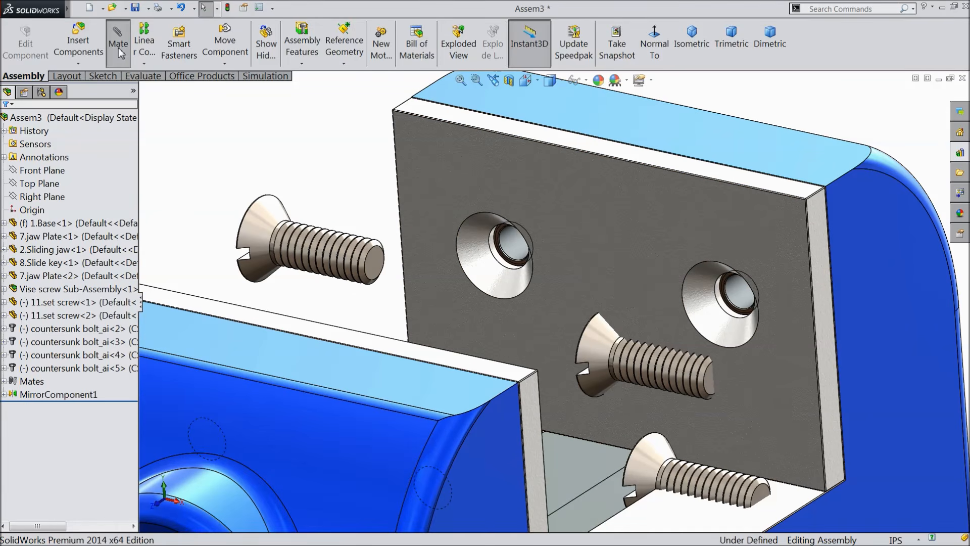
click(118, 45)
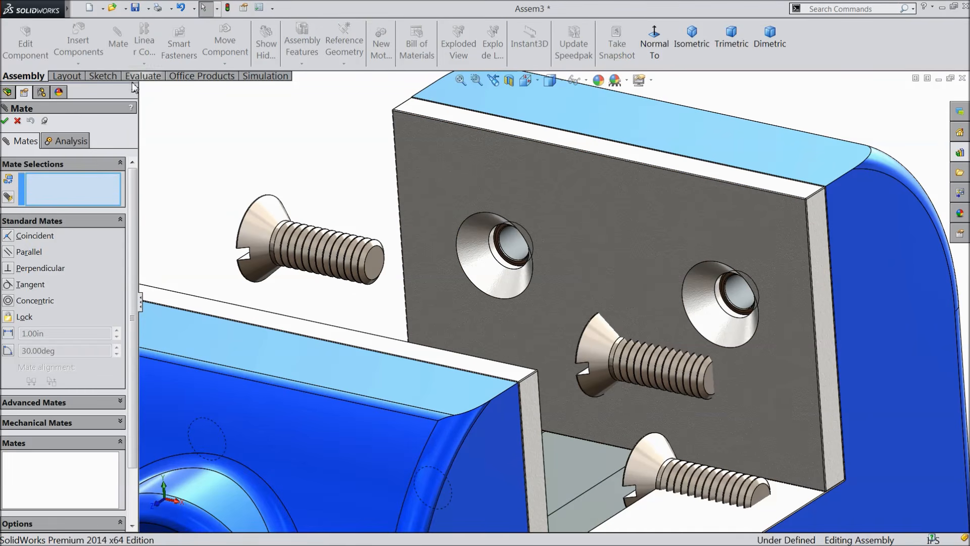
click(265, 233)
click(475, 263)
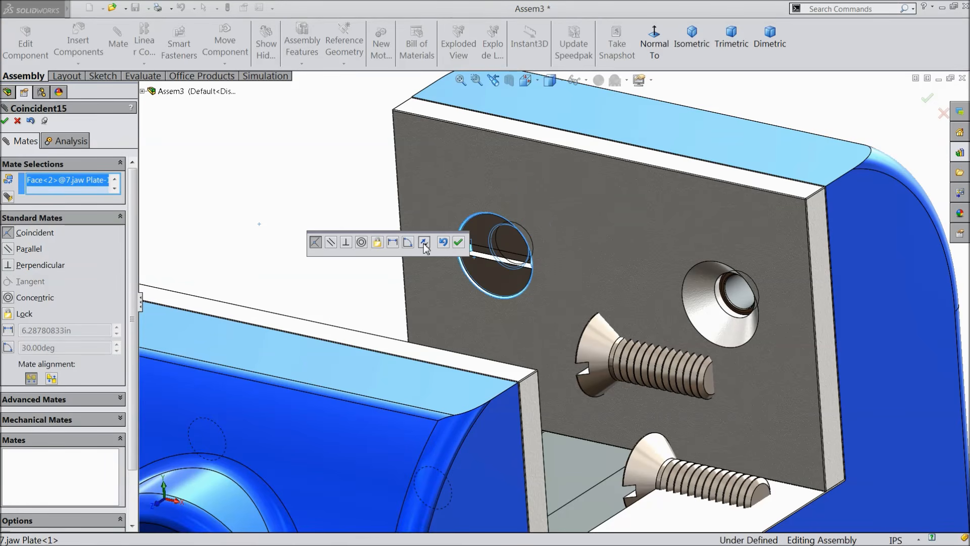
click(459, 243)
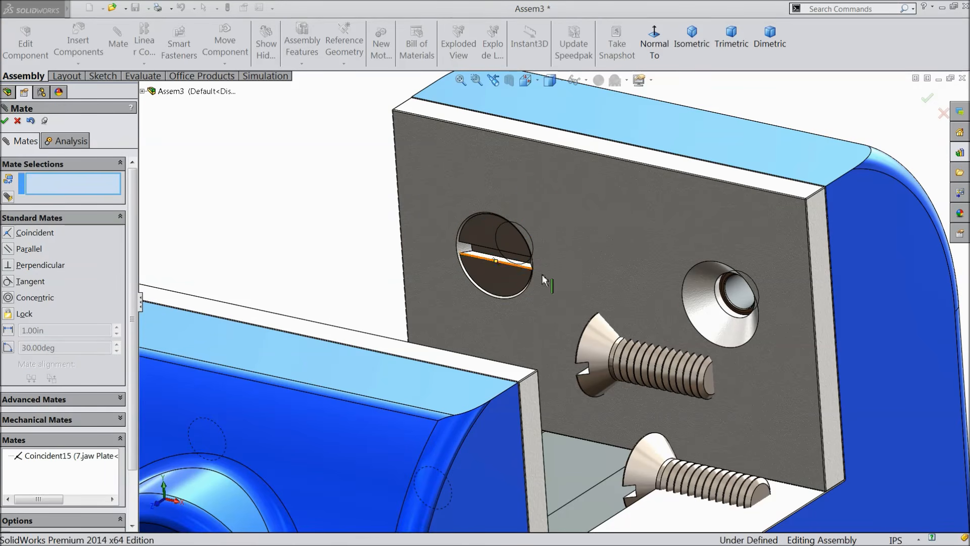
Step: Mate a second bolt's conical head coincident with the fixed jaw plate's other countersink, flipping the alignment so the slot faces outward
click(709, 310)
click(604, 339)
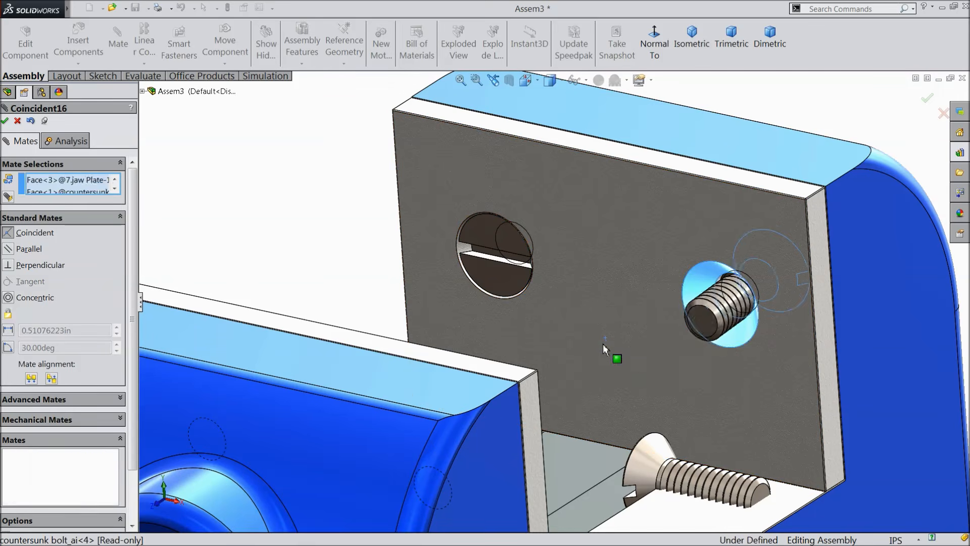
click(726, 361)
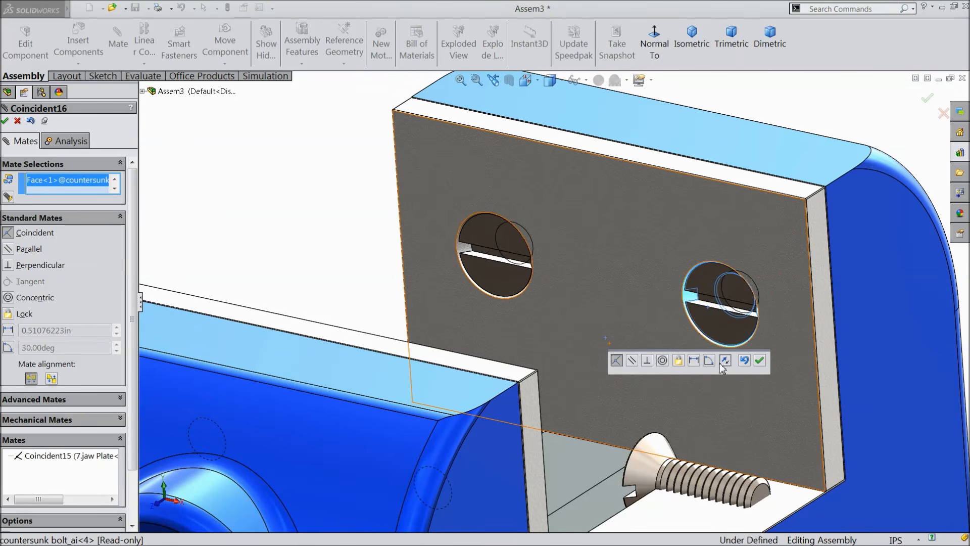
click(760, 361)
Step: Mate a third bolt's conical head coincident with one countersink of the sliding jaw plate, with the alignment flipped
scroll(726, 406, up, 5)
middle_drag(689, 426, 428, 407)
click(633, 376)
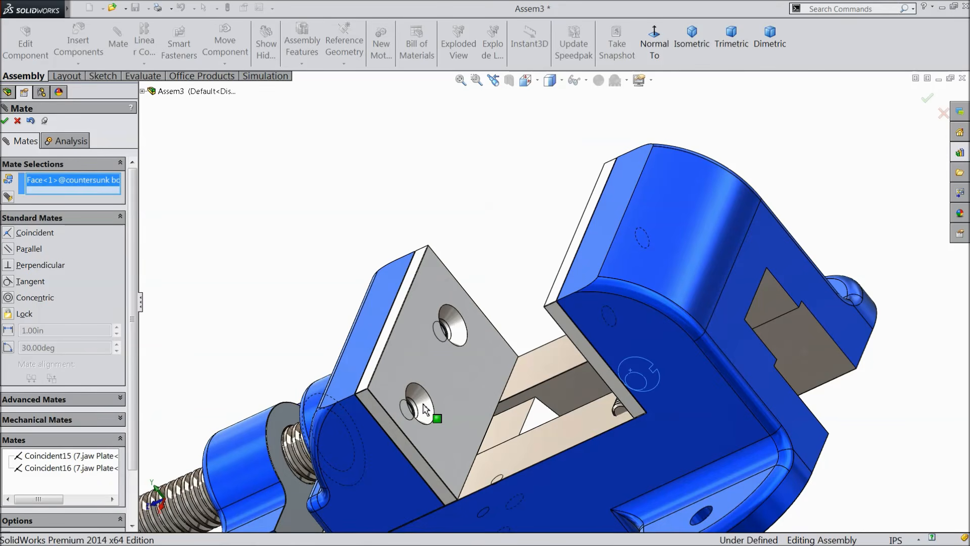
click(426, 411)
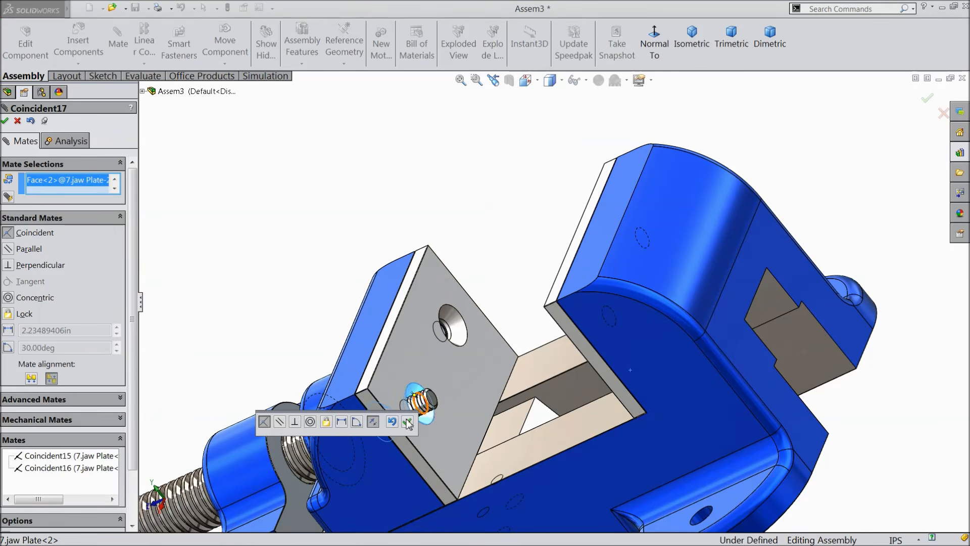
click(374, 424)
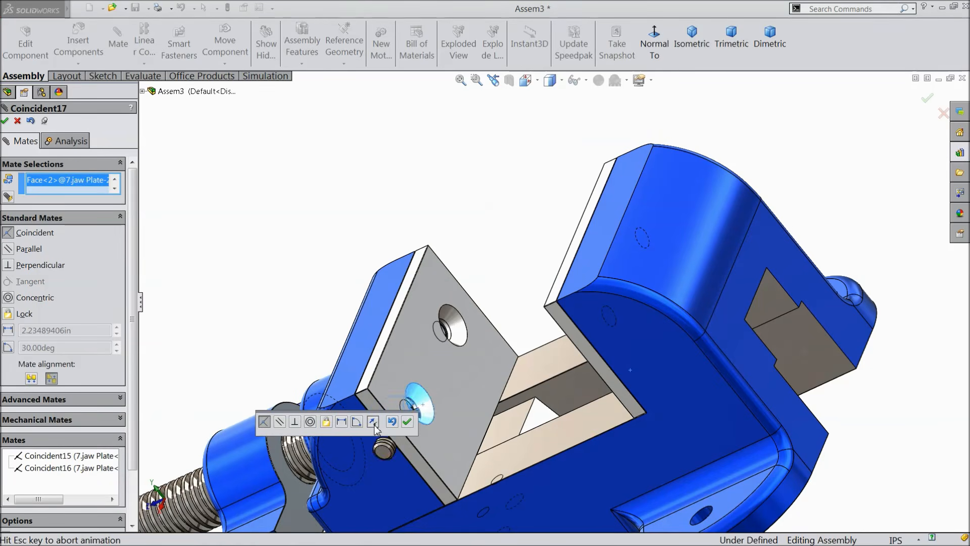
click(408, 422)
Step: Mate the last bolt's conical head coincident with the sliding jaw plate's remaining countersink, flip its alignment, and finish mating
scroll(457, 413, up, 5)
scroll(426, 407, down, 6)
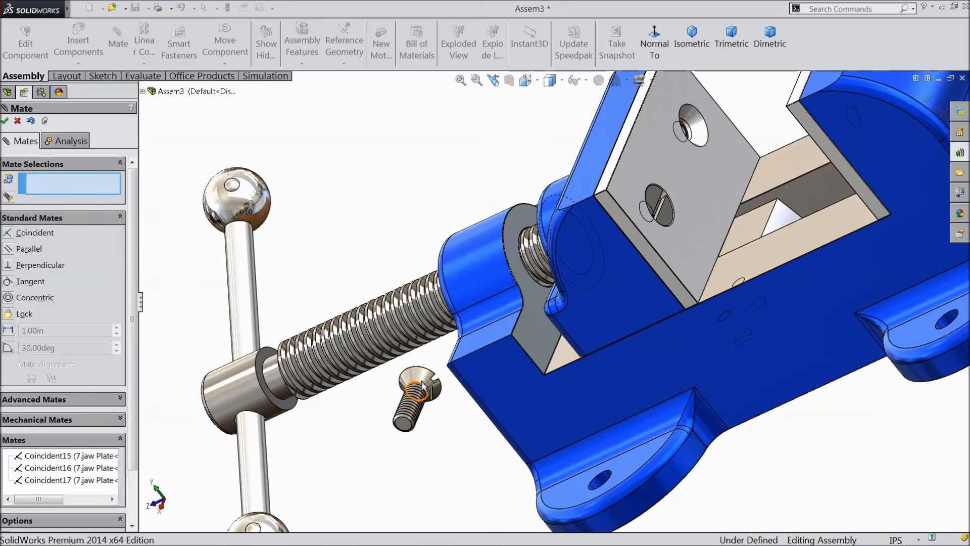
click(422, 382)
click(705, 140)
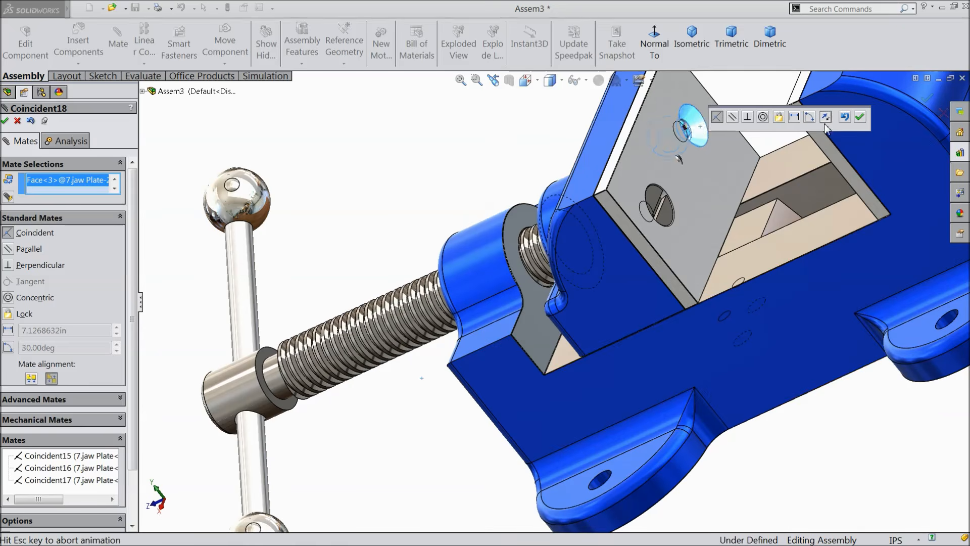
click(826, 117)
click(861, 118)
key(ctrl+7)
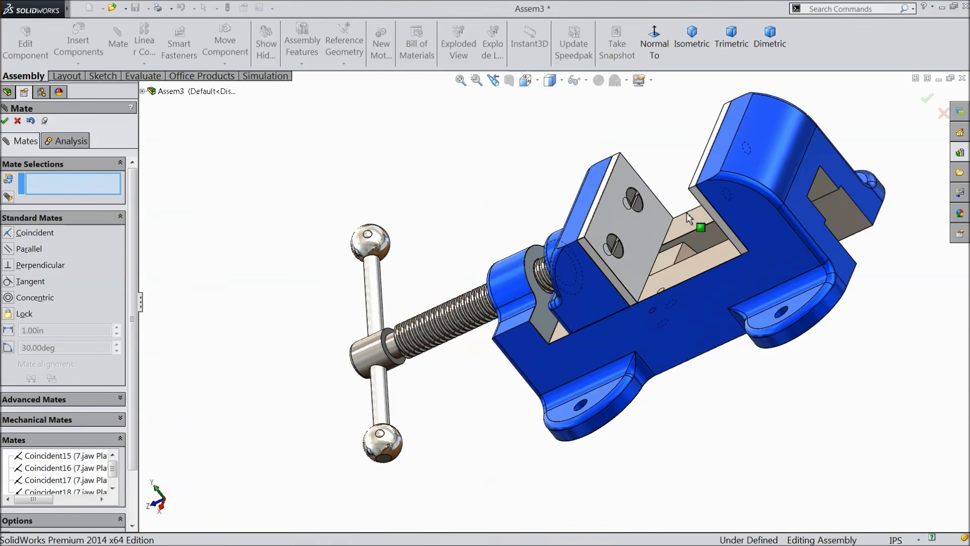
scroll(781, 182, down, 8)
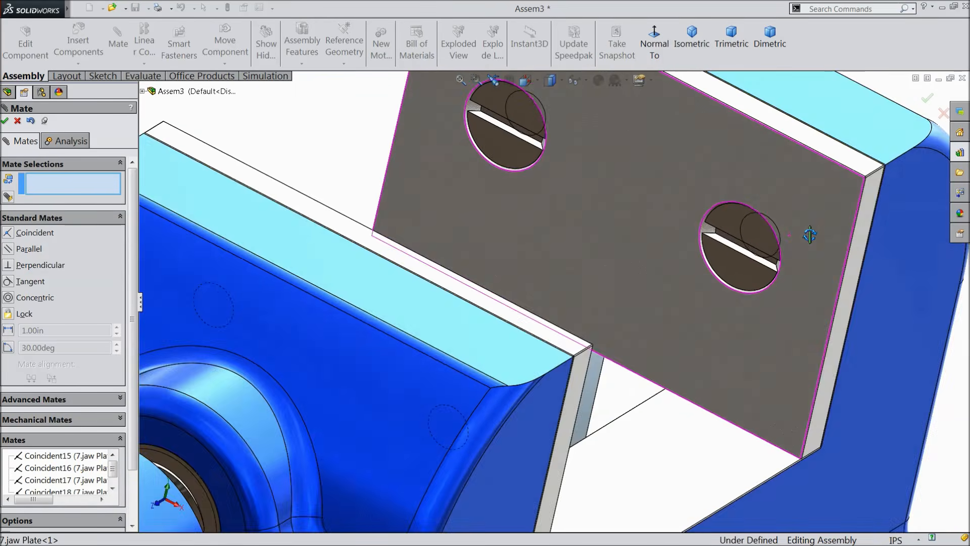
middle_drag(810, 235, 795, 232)
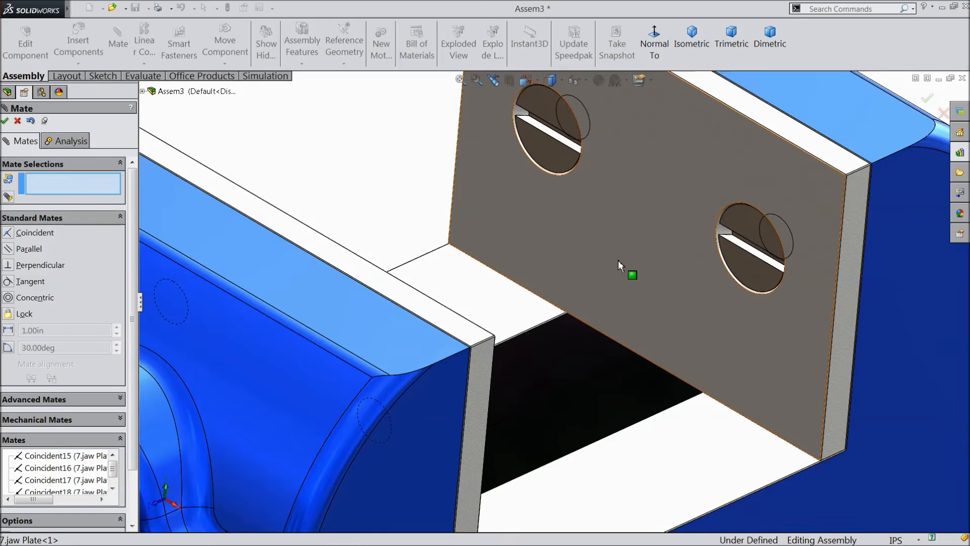
key(f)
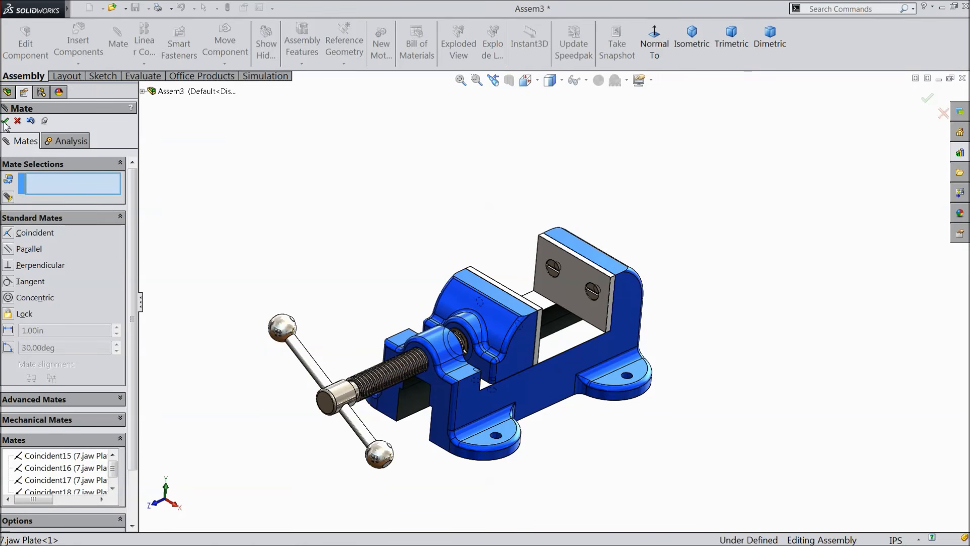
click(5, 120)
Step: Test the sliding jaw's travel by moving it along the vise base
scroll(354, 263, up, 3)
mouse_move(383, 271)
middle_down()
mouse_move(338, 258)
mouse_move(369, 275)
middle_up()
scroll(519, 334, down, 3)
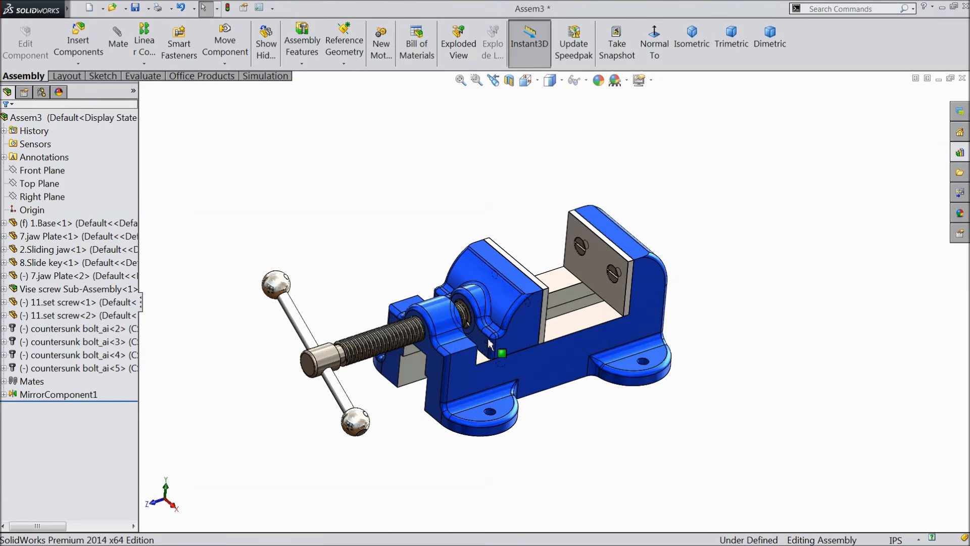
scroll(480, 335, down, 2)
scroll(540, 308, down, 3)
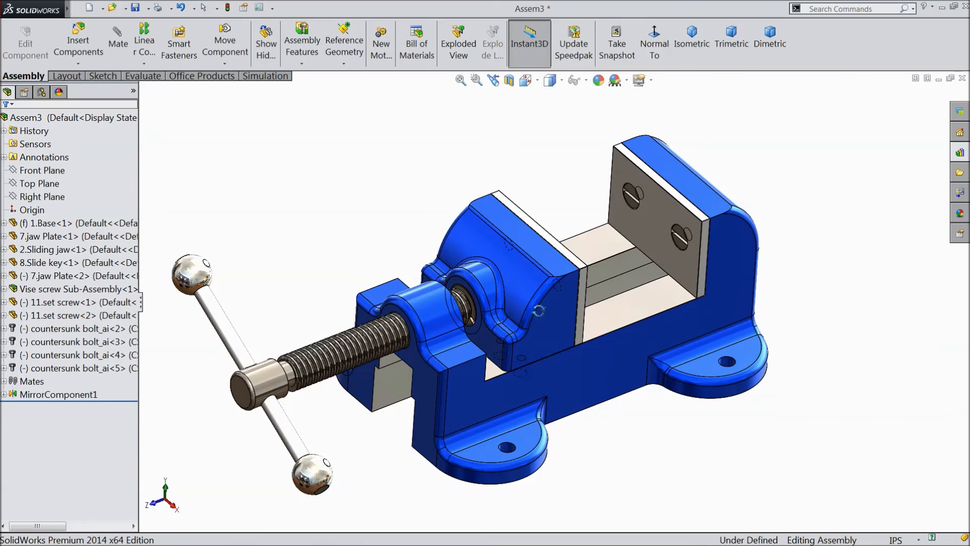
scroll(549, 310, up, 3)
middle_drag(551, 313, 640, 293)
drag(639, 292, 532, 314)
Step: Rebuild the assembly and save it under the name Bench vise Assembly in the Bench Vice folder
click(149, 9)
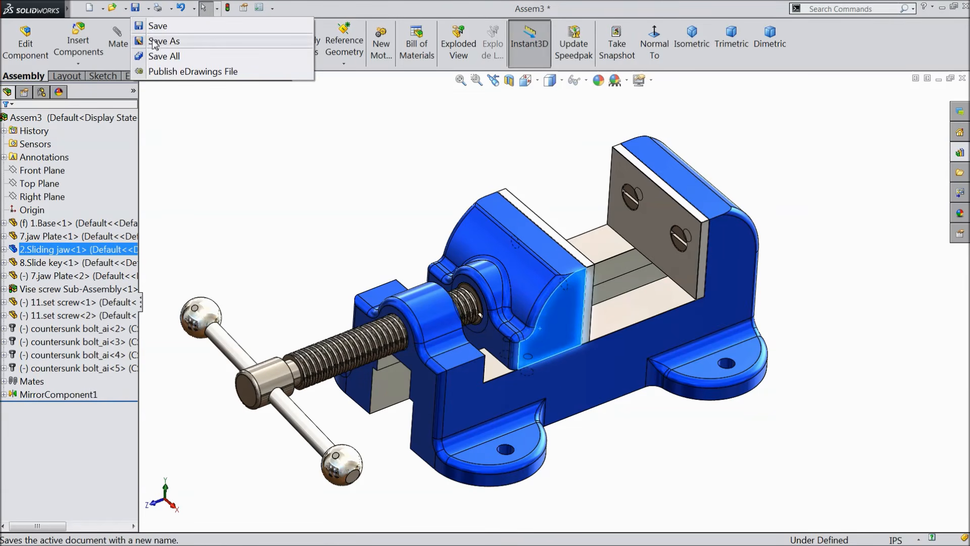
click(159, 54)
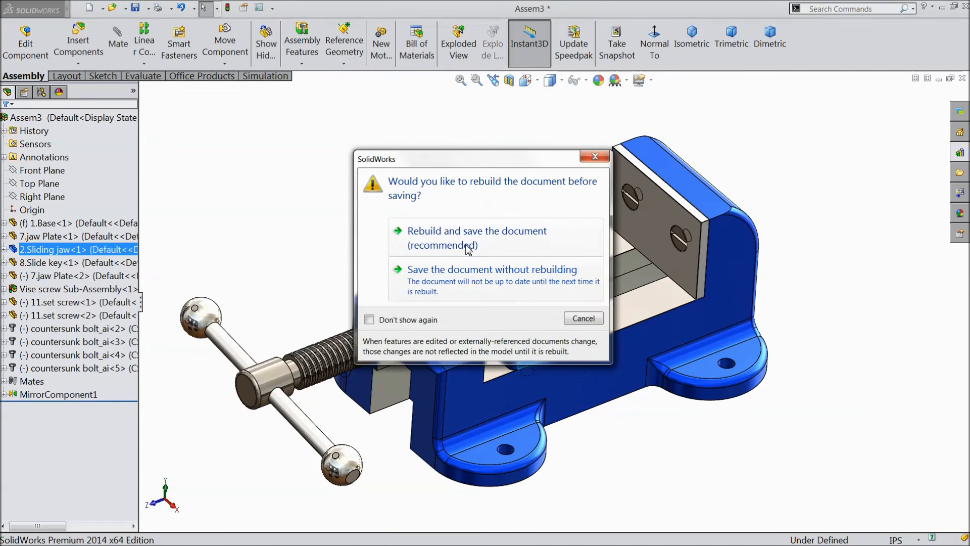
click(468, 245)
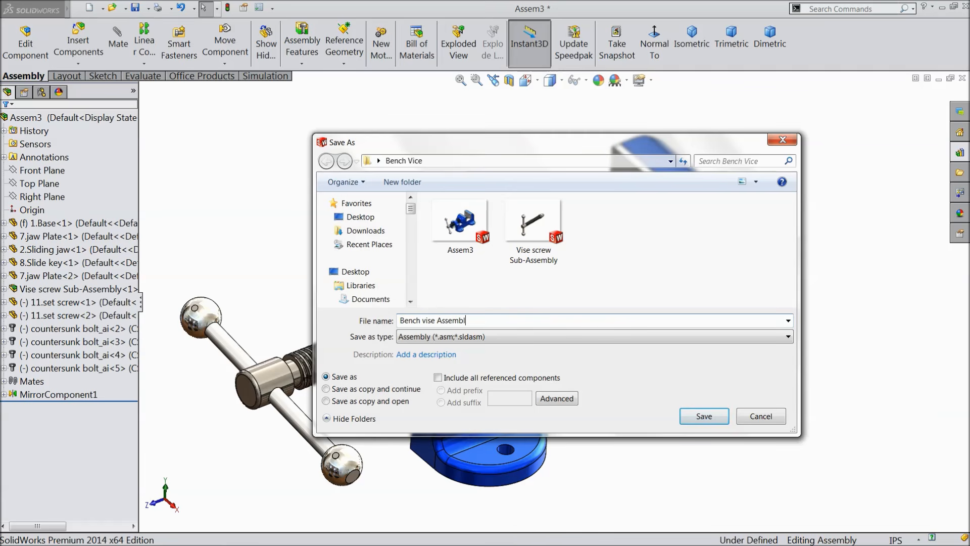
click(704, 418)
click(525, 298)
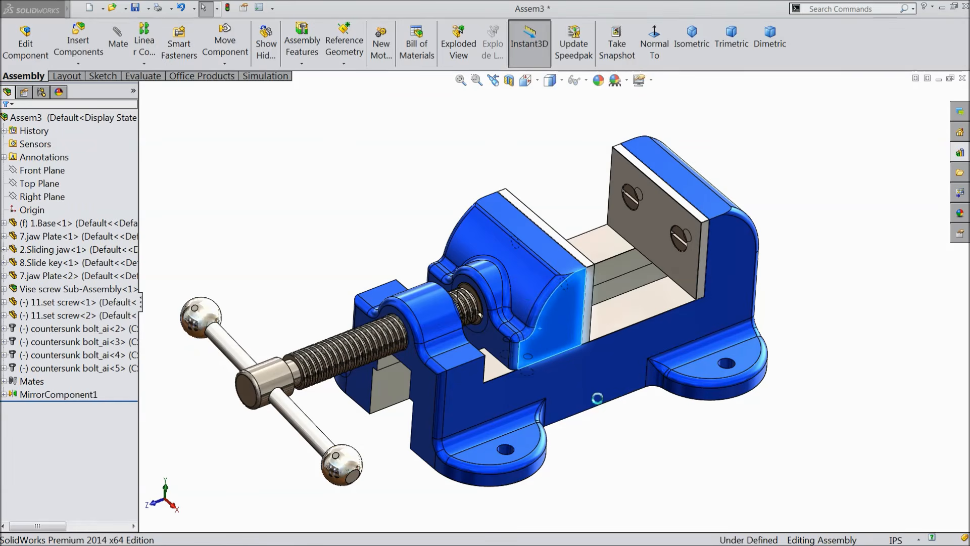
Step: Move the sliding jaw back and forth along the base, ending with its plate closed against the fixed jaw plate
middle_drag(609, 403, 621, 436)
drag(572, 328, 477, 333)
drag(550, 322, 674, 296)
scroll(628, 347, down, 1)
middle_drag(650, 293, 466, 316)
drag(464, 317, 719, 293)
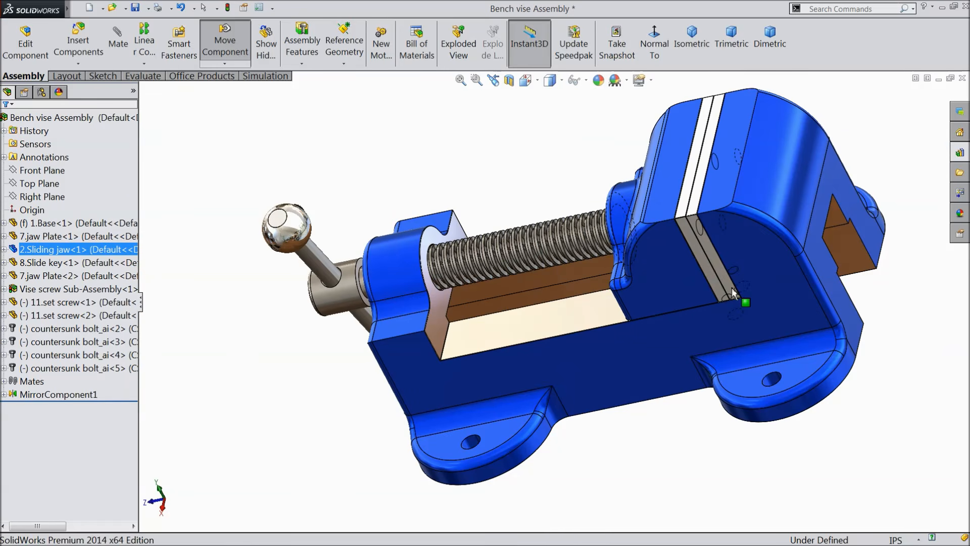
Step: Examine the vise's jaw movement from other viewing angles and slide the jaw back open toward the handle
middle_drag(319, 398, 599, 216)
drag(590, 378, 651, 417)
middle_drag(589, 187, 581, 444)
key(Escape)
scroll(619, 303, down, 3)
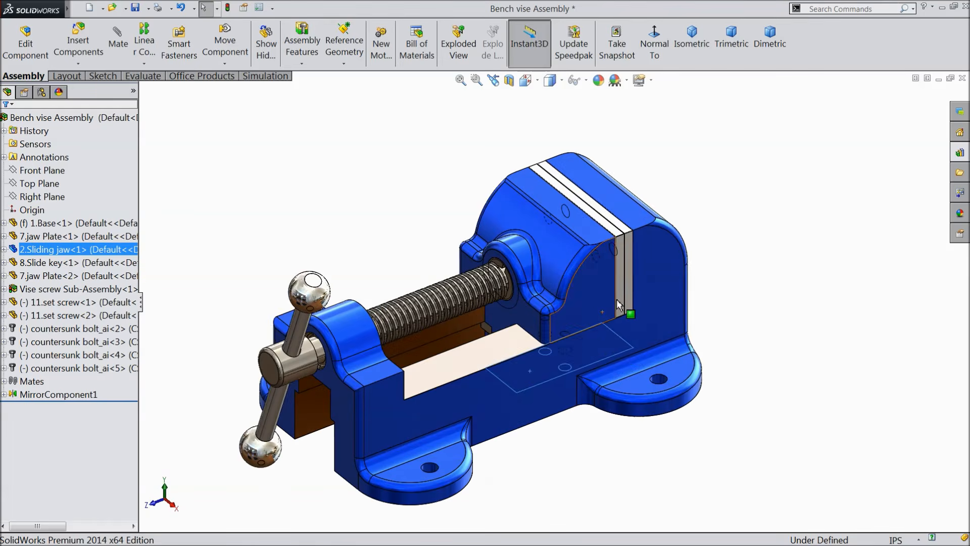
drag(586, 308, 407, 395)
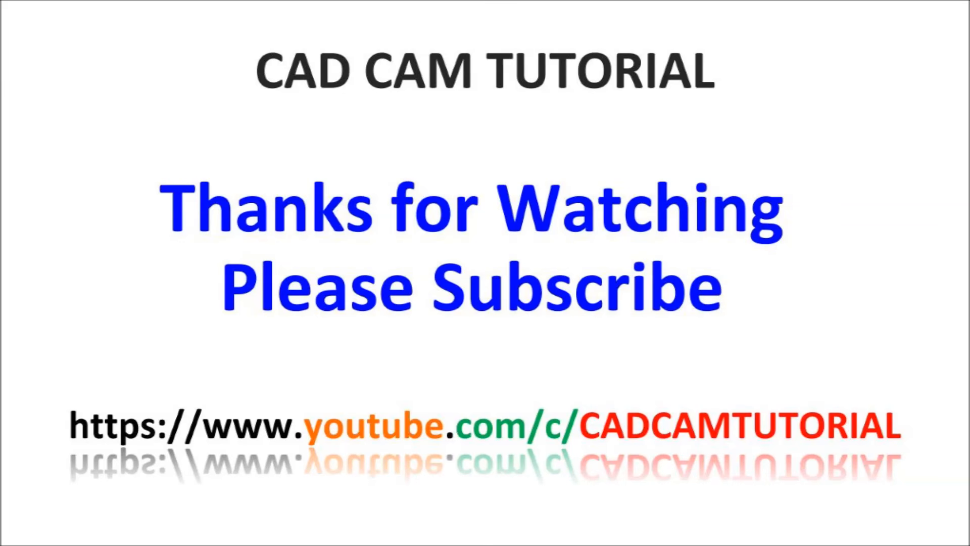